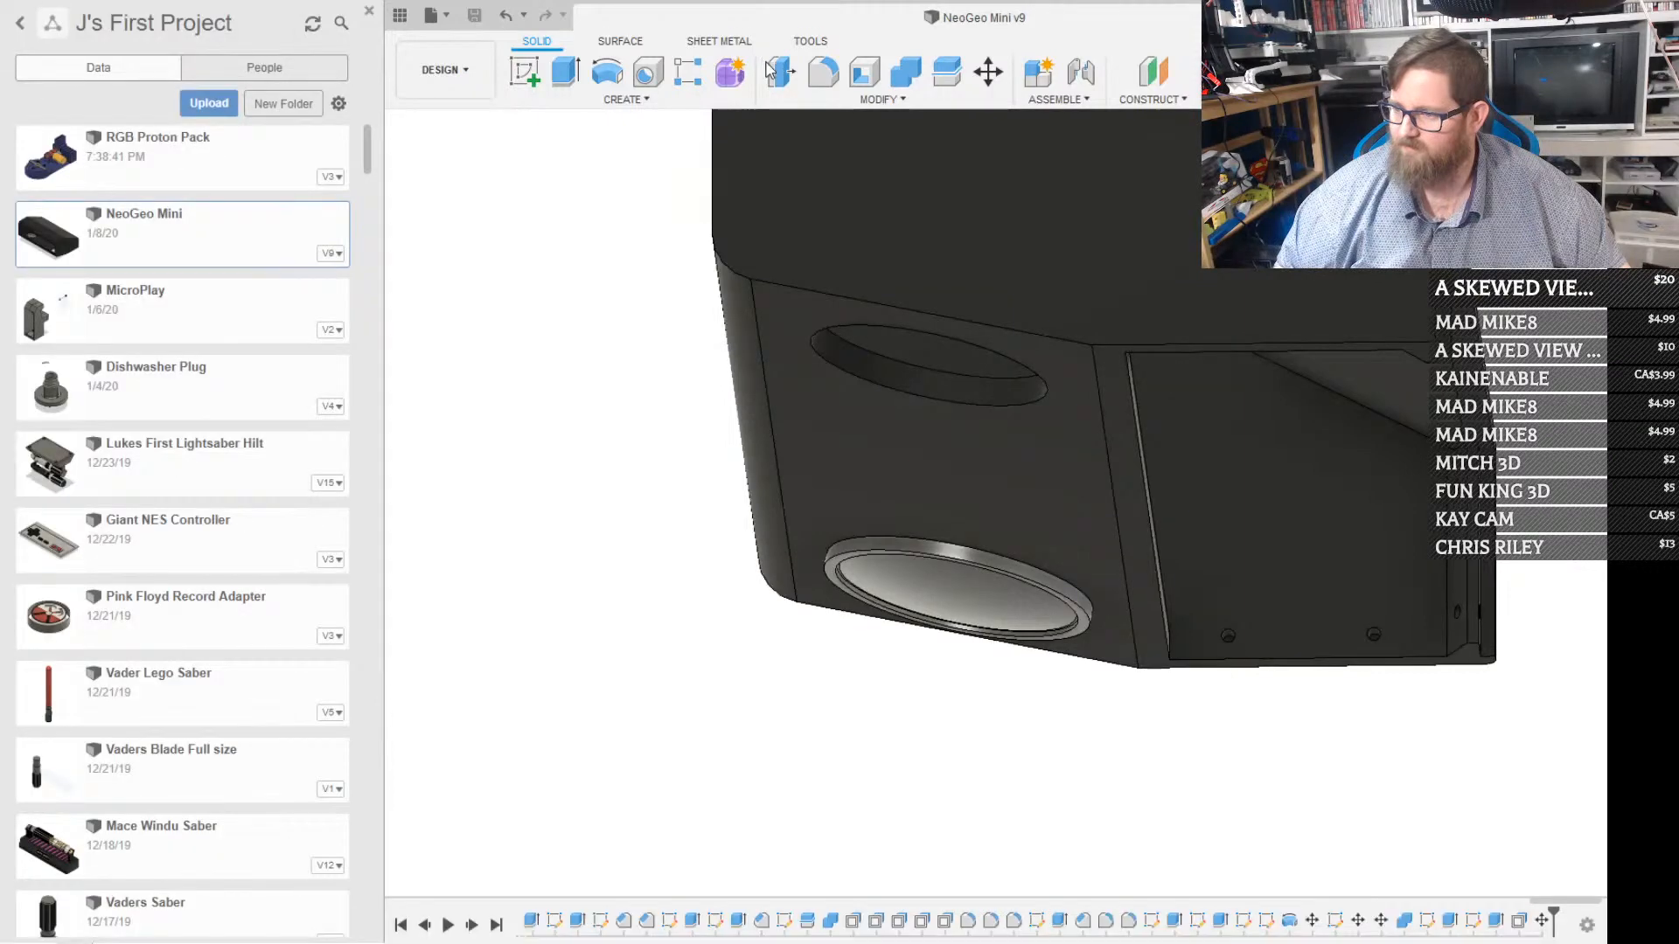
Show the cabinet's screen frame, red control deck, side panels and small upper back plate alongside the marquee housing
scroll(895, 344, "down", 5)
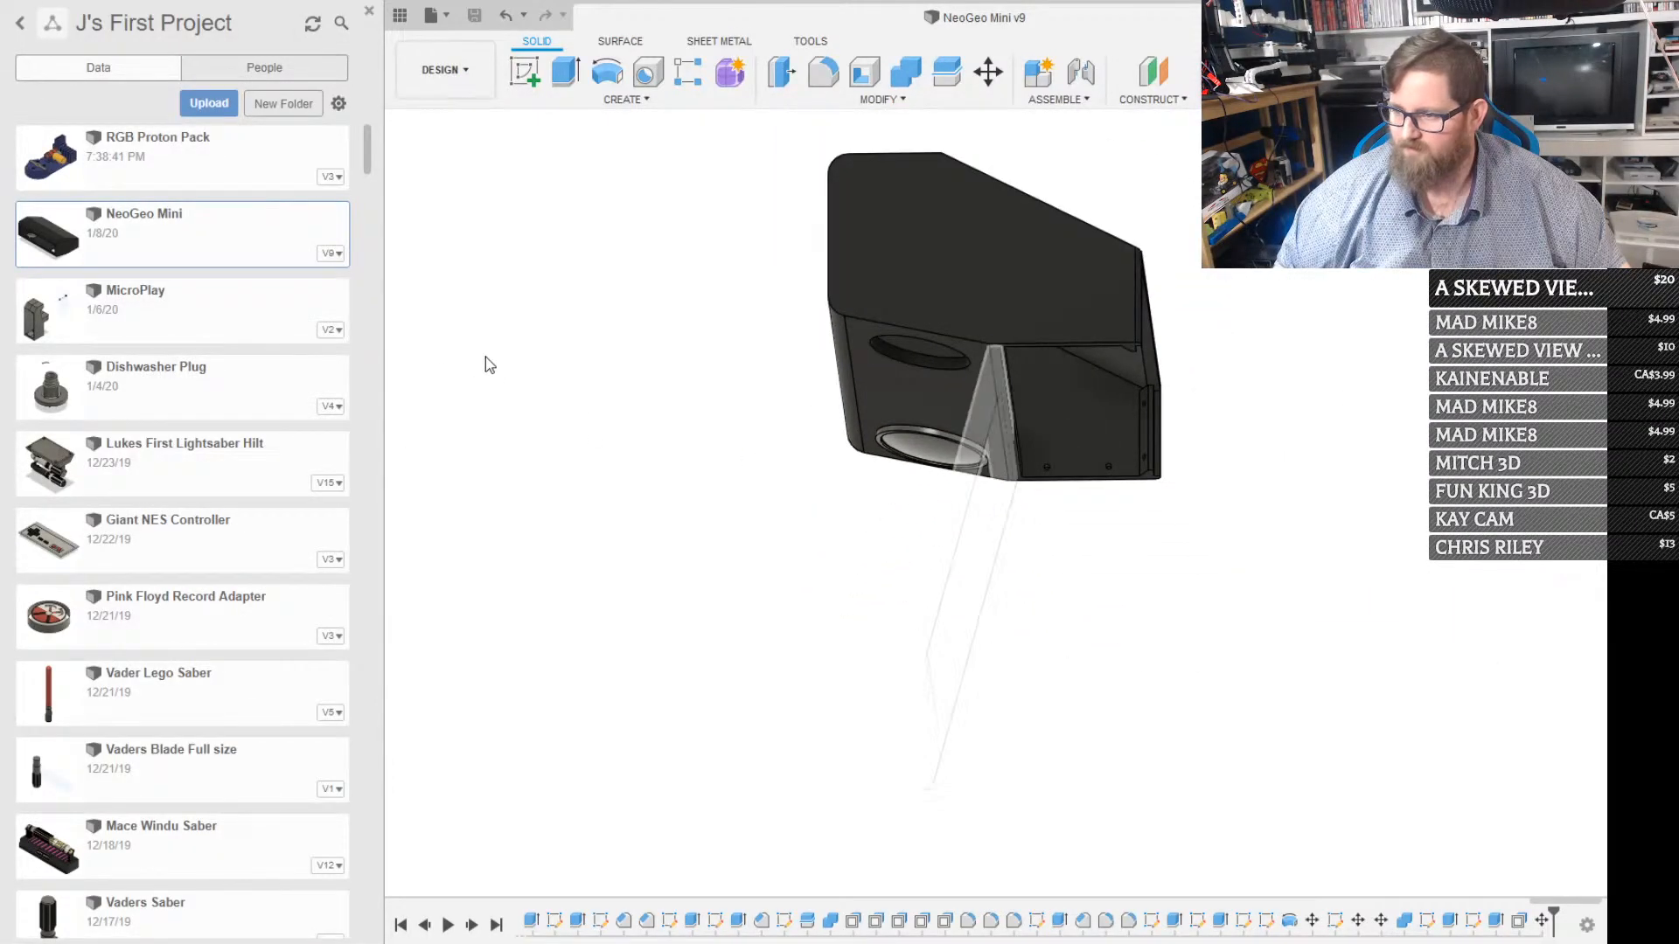
left_click(470, 361)
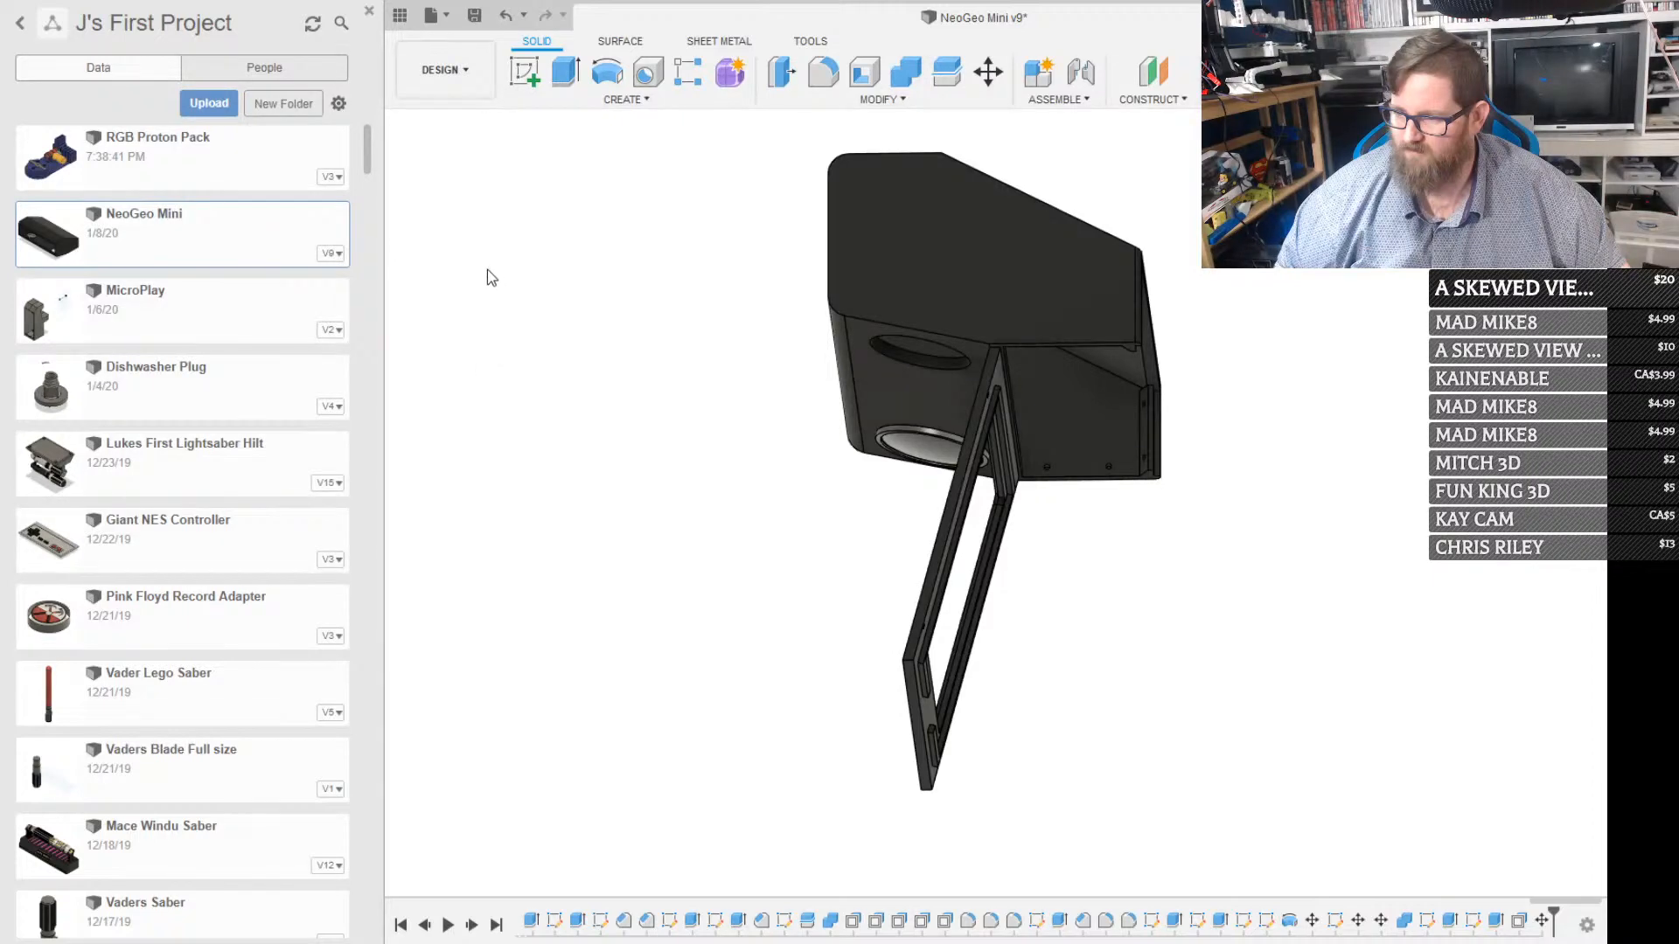
left_click(462, 289)
left_click(469, 337)
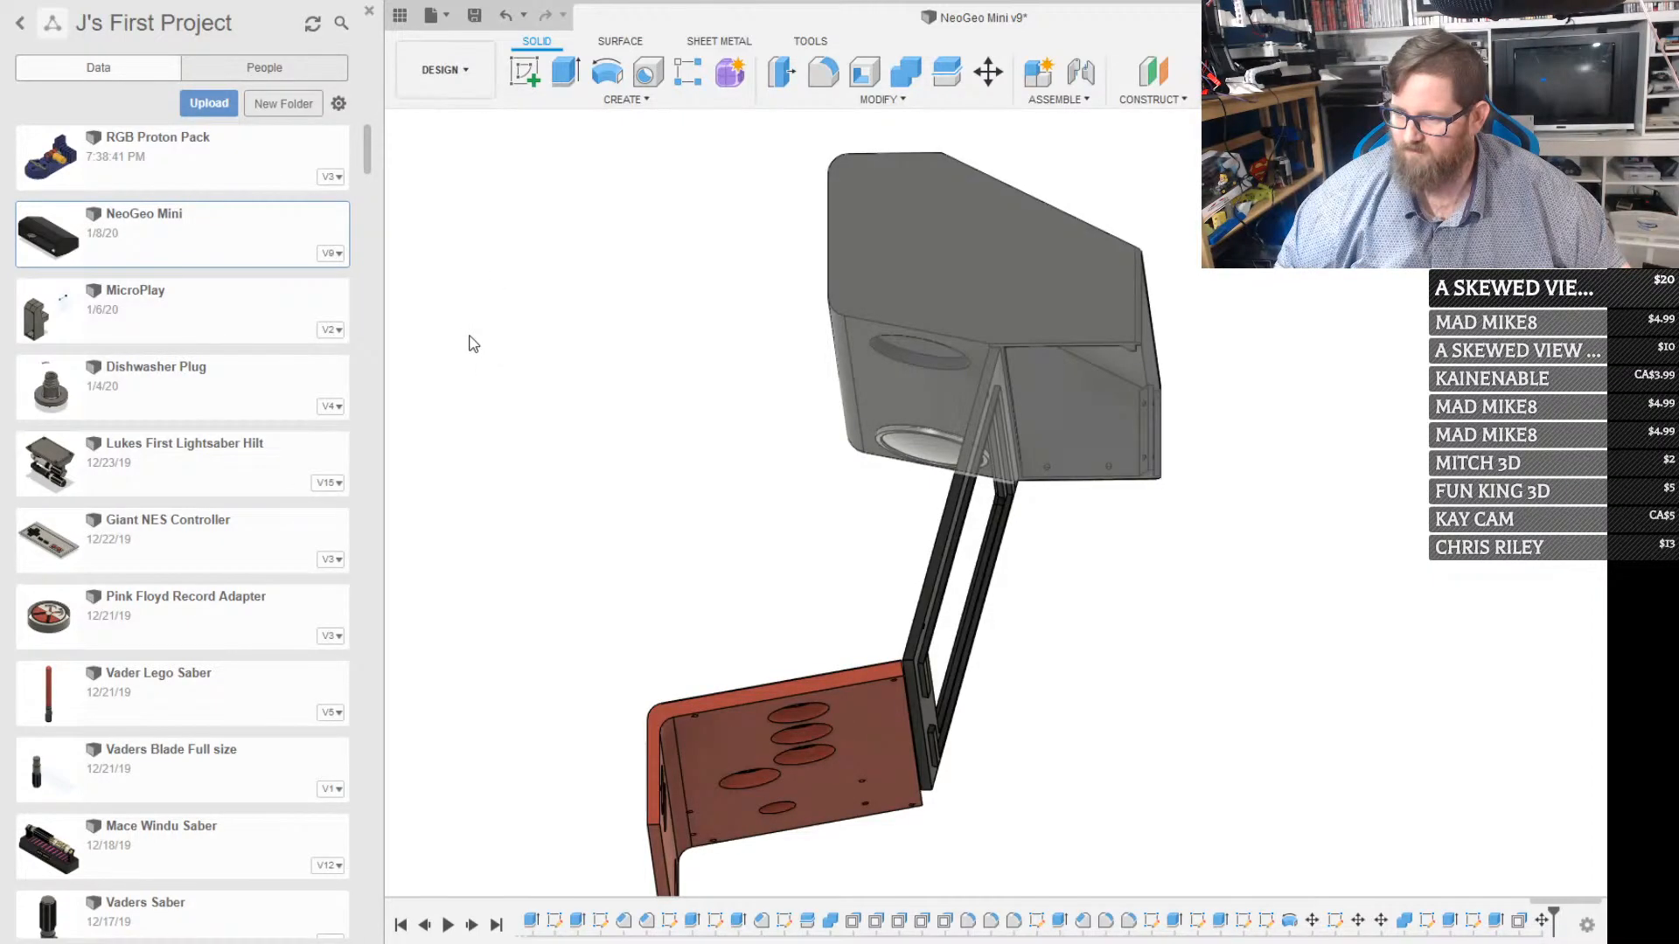
left_click(465, 329)
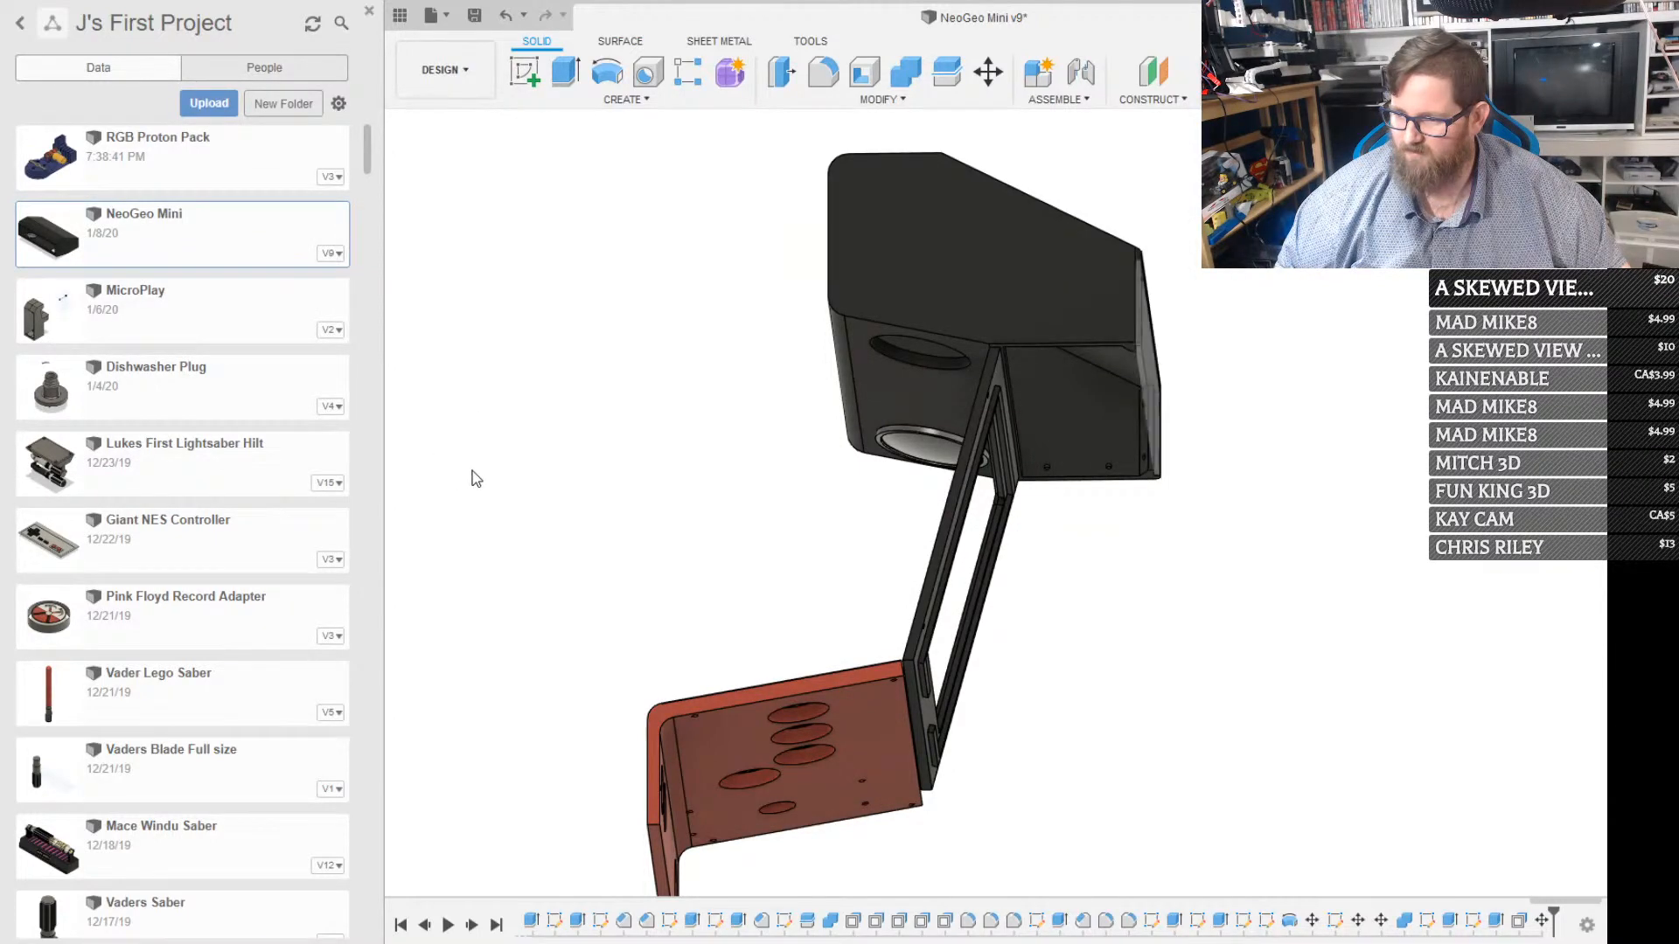
left_click(465, 493)
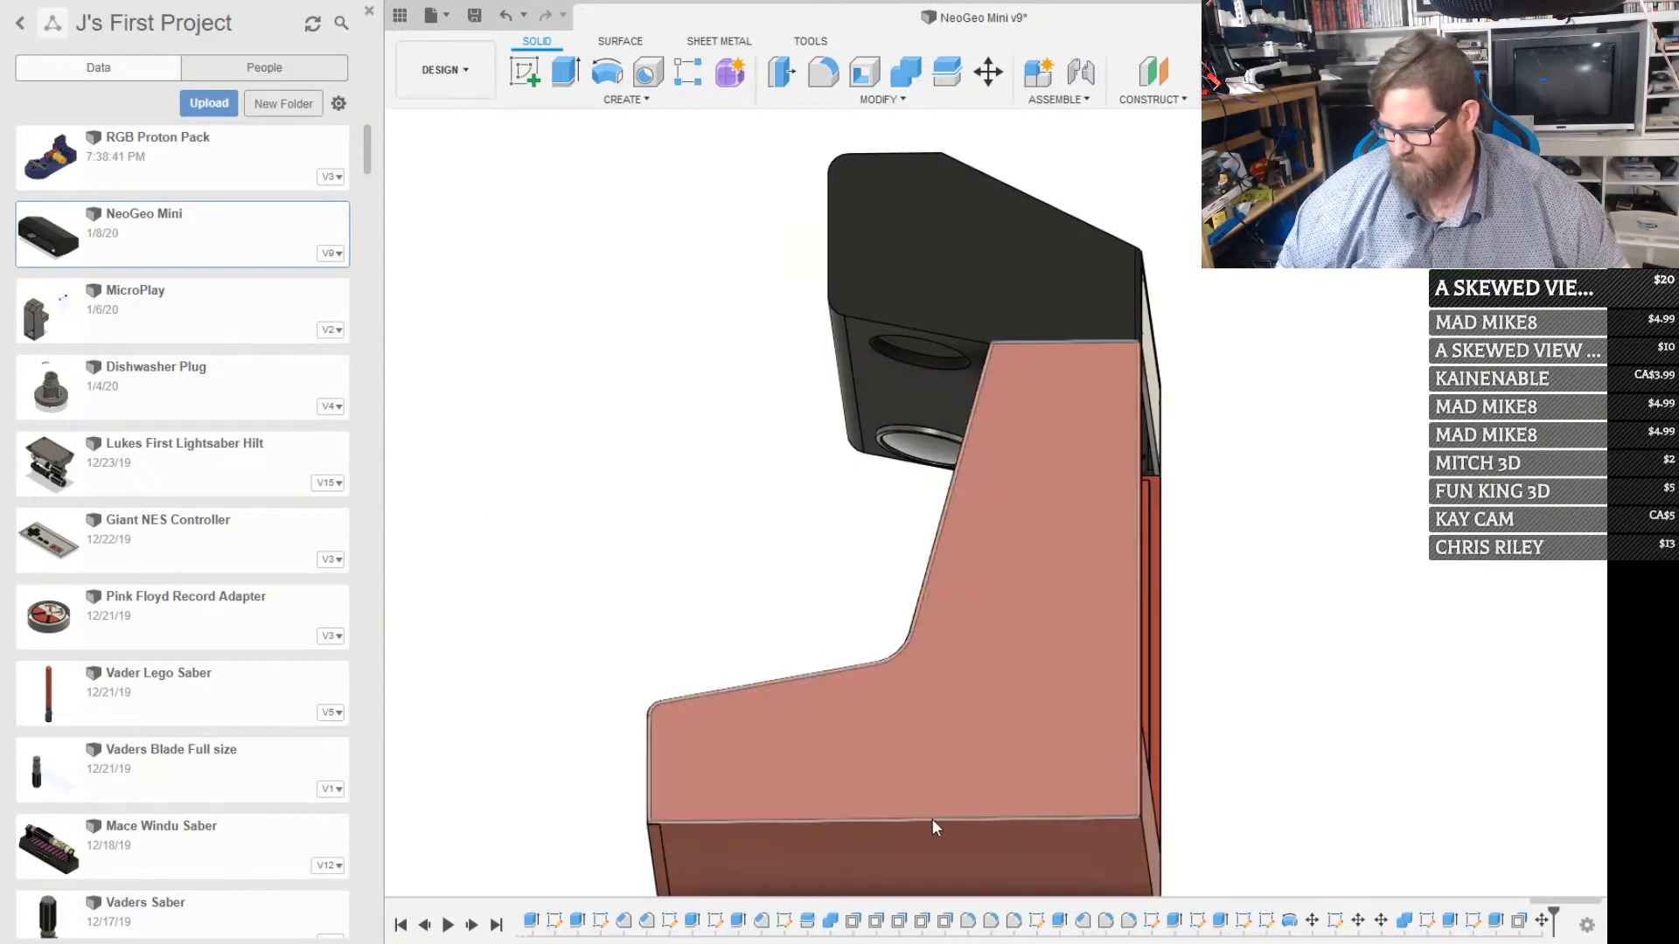
left_click(877, 883)
middle_click_drag(1041, 654, 893, 710, "shift")
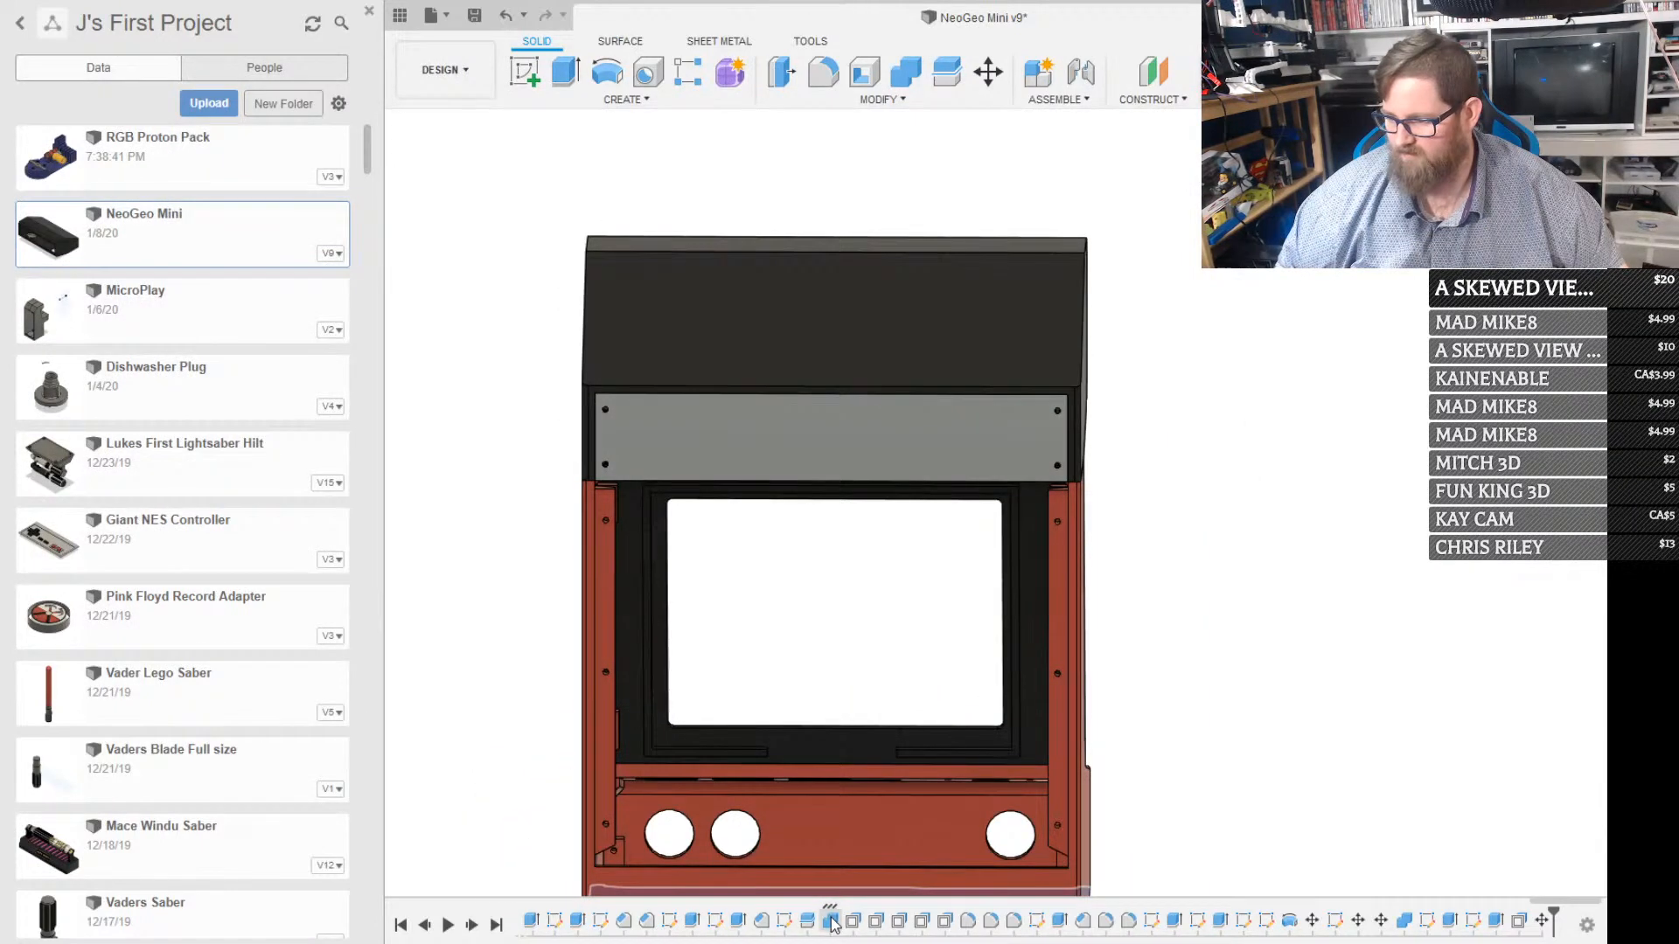
Show the large back panel that closes the cabinet's rear opening below the small upper plate
scroll(925, 650, "down", 2)
scroll(925, 656, "up", 2)
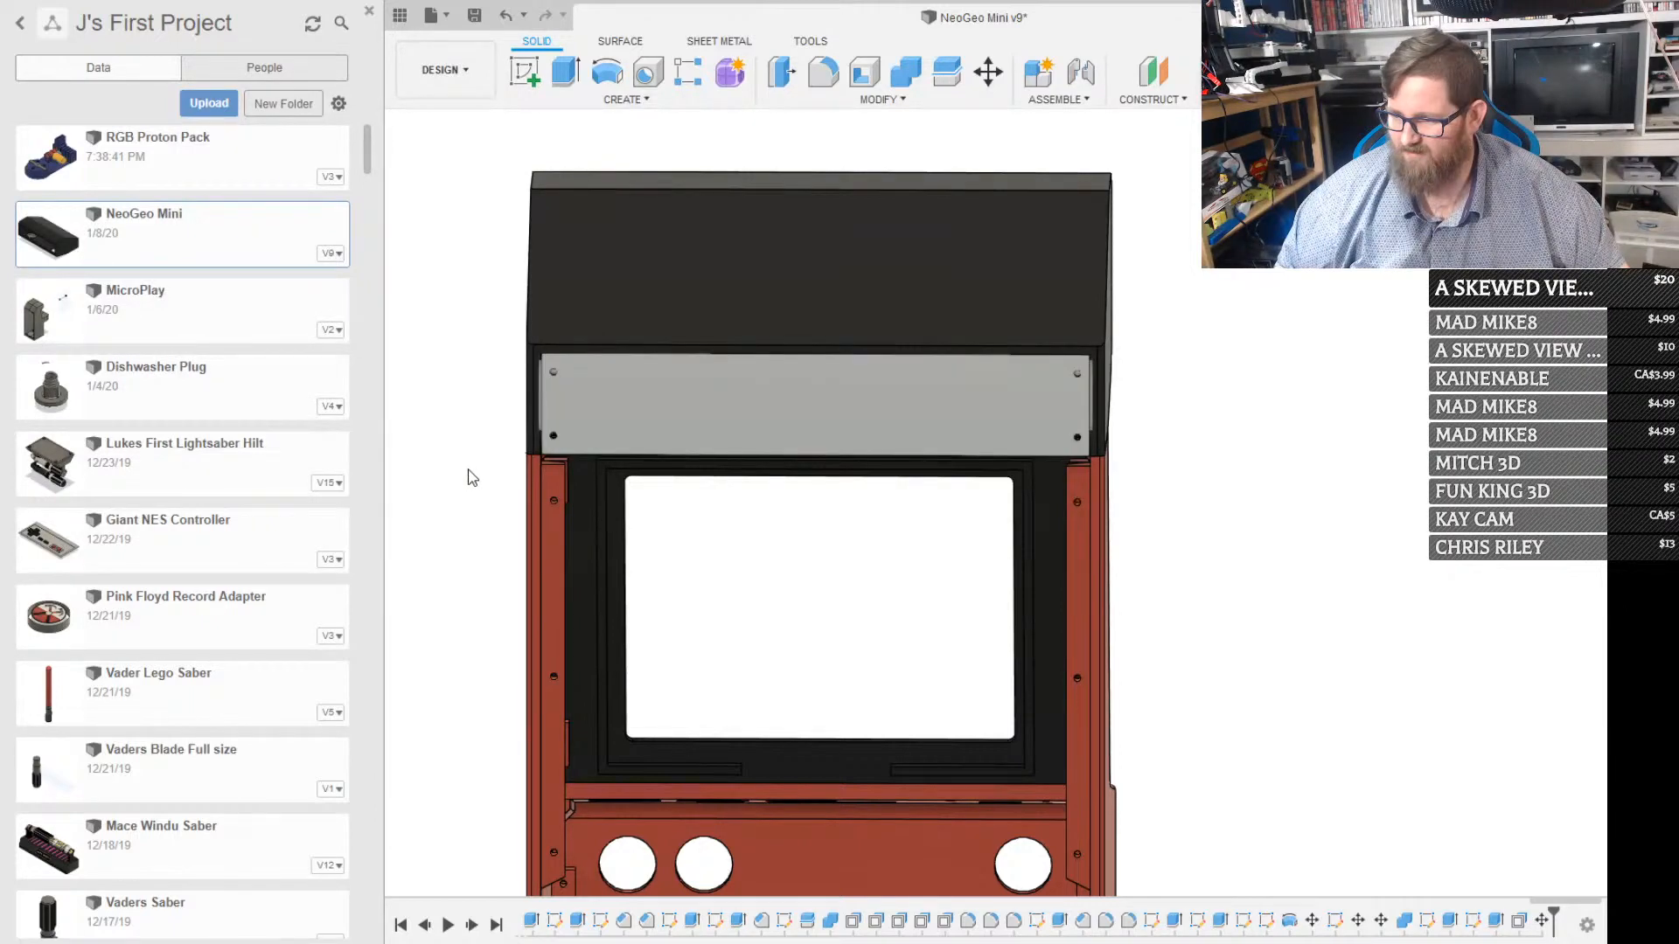
key("v")
key("v")
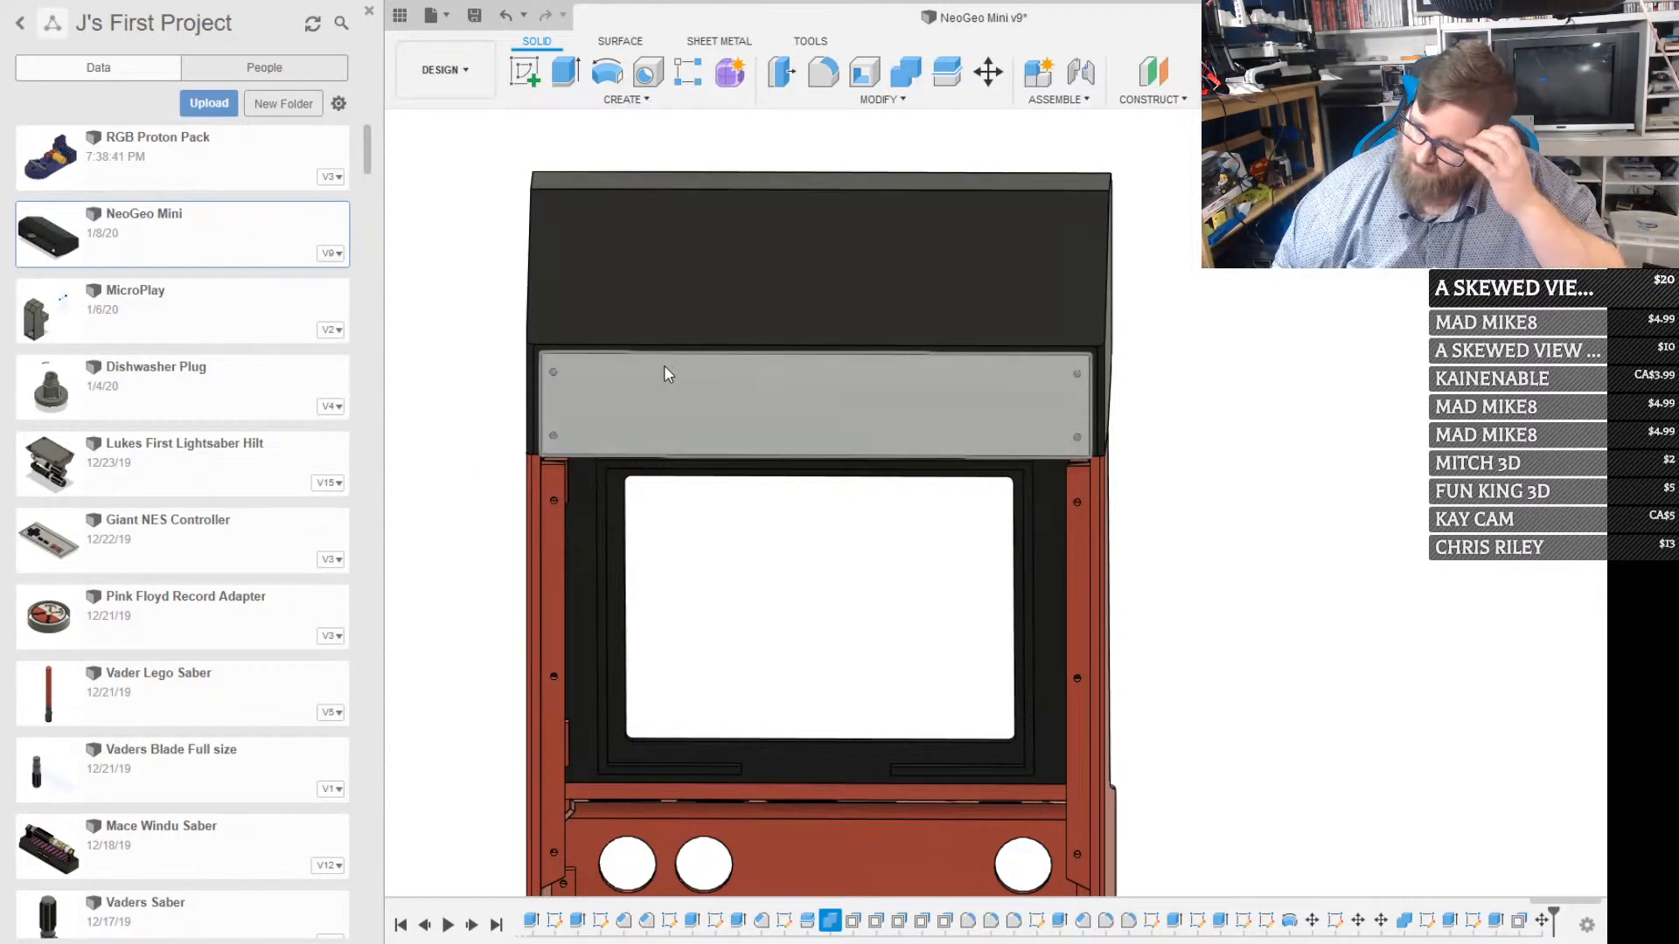
key("v")
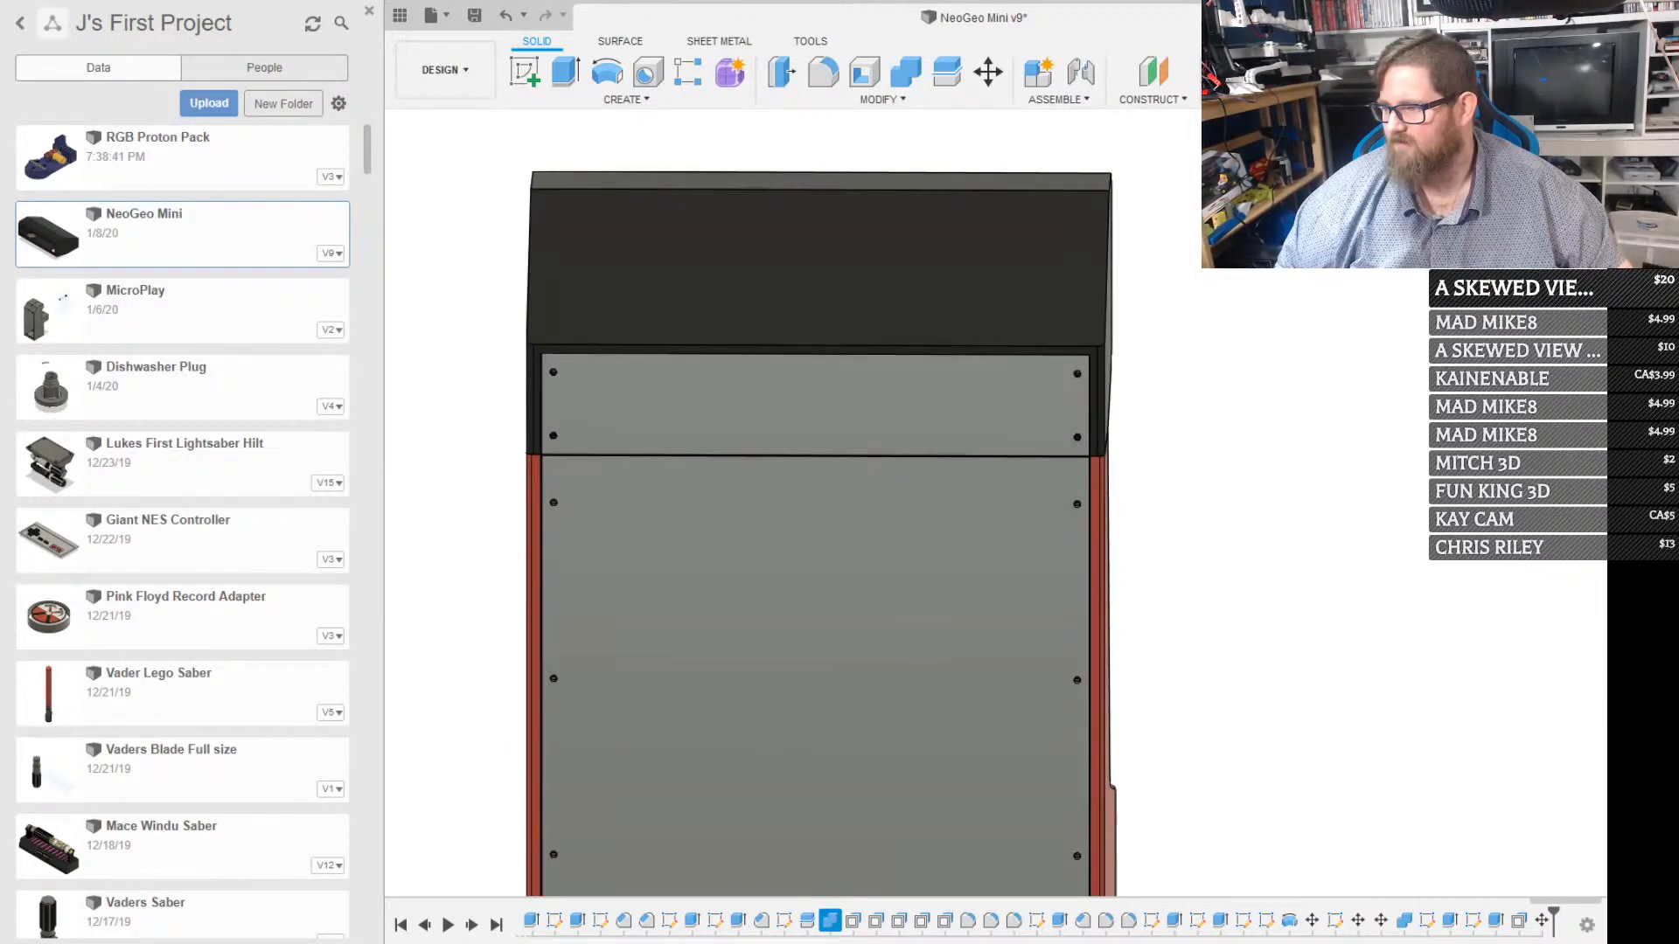
Move a copy of the large back panel 300 mm sideways, clear of the cabinet
scroll(874, 597, "down", 5)
scroll(874, 609, "up", 5)
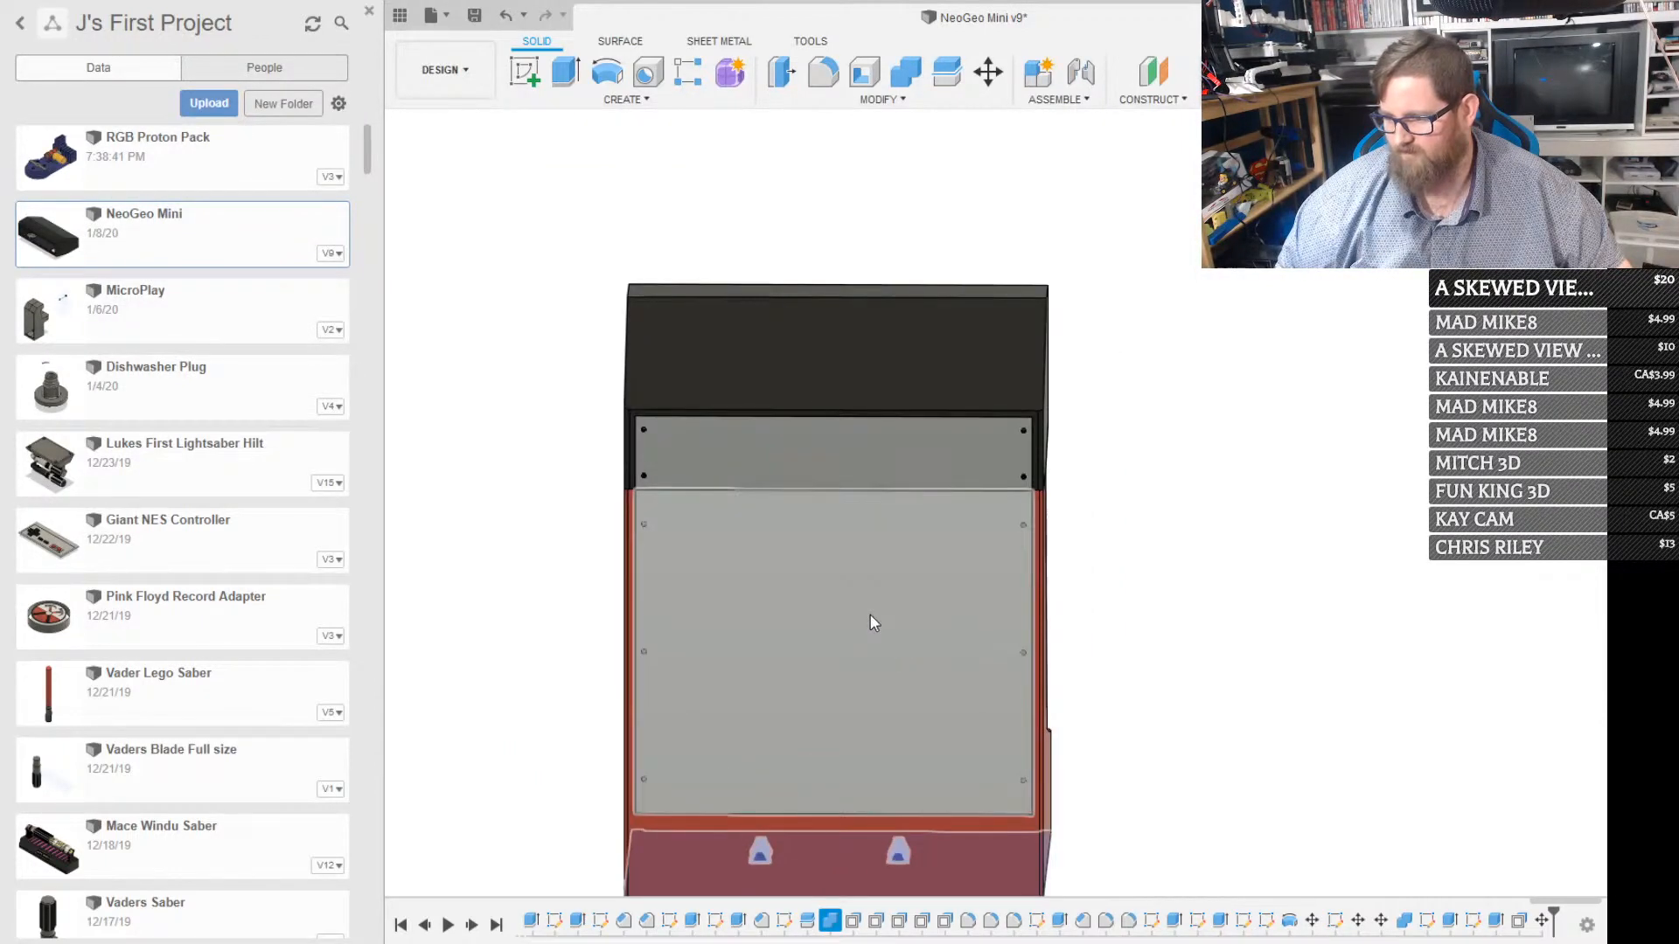
left_click(836, 631)
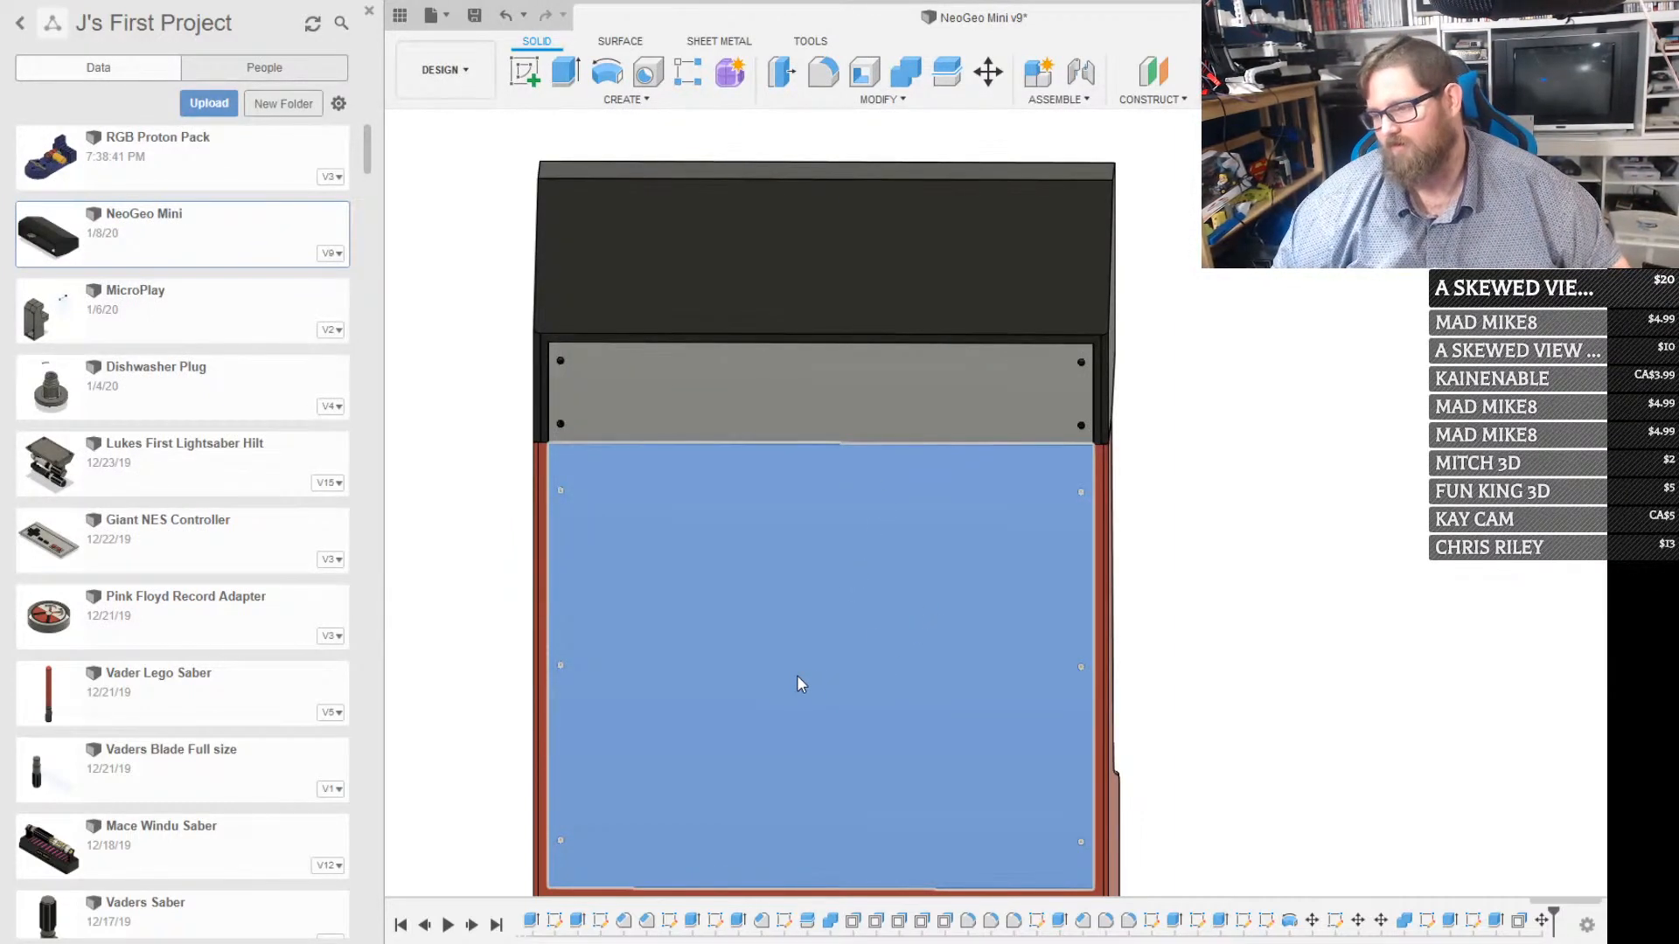
key("m")
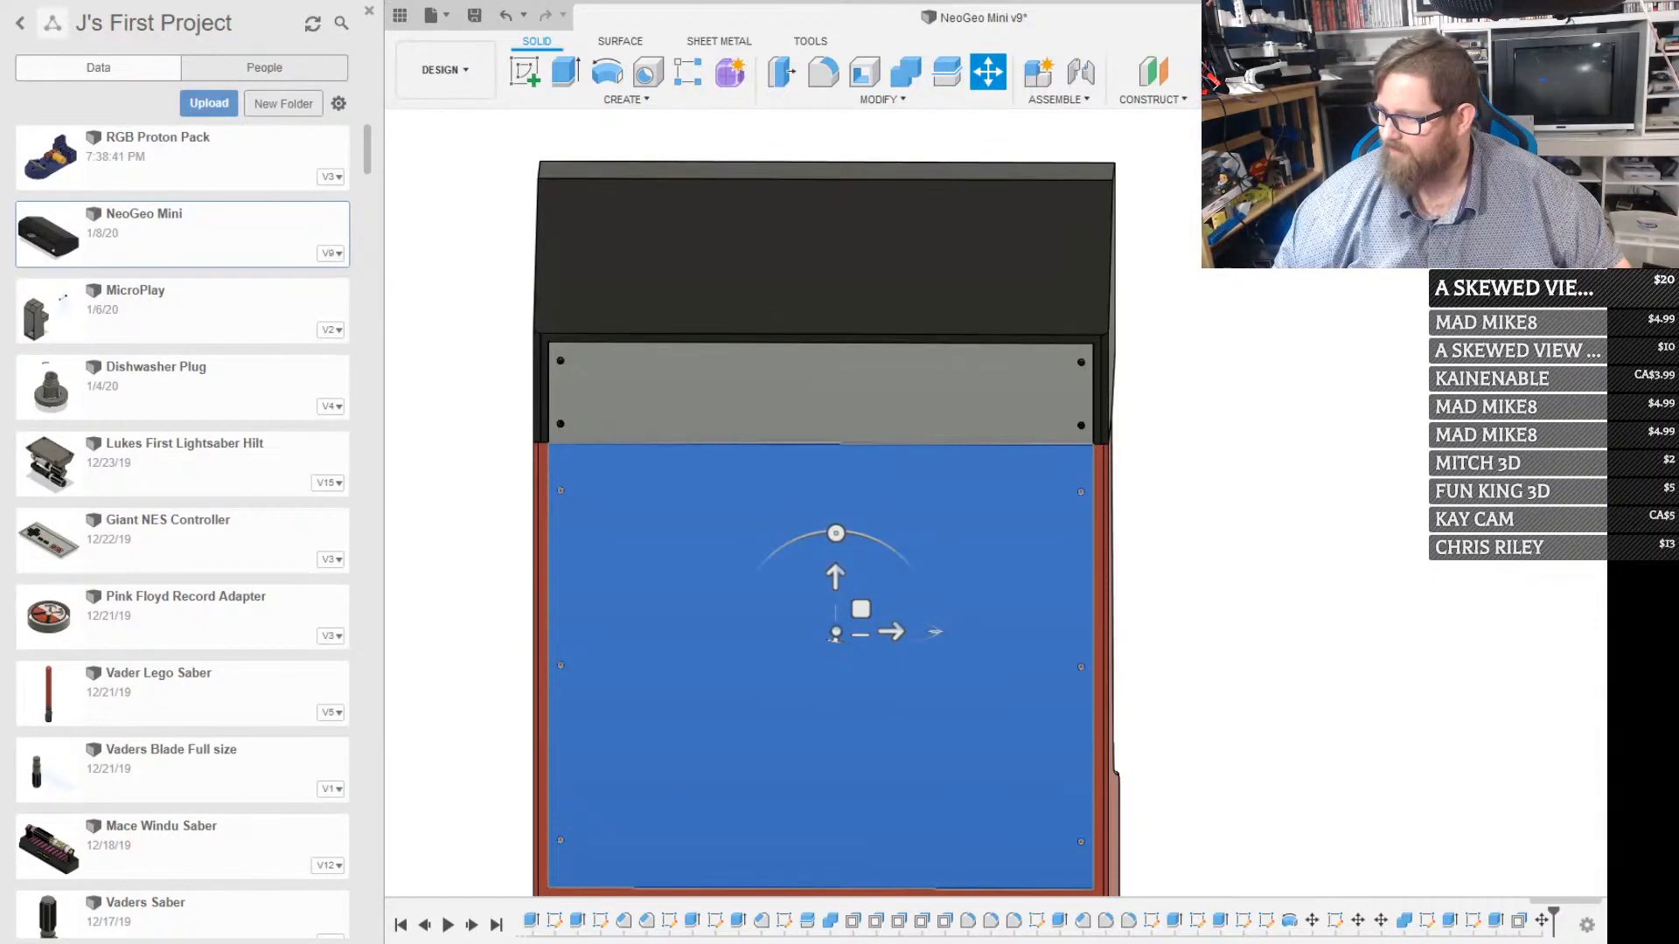
left_click(1476, 323)
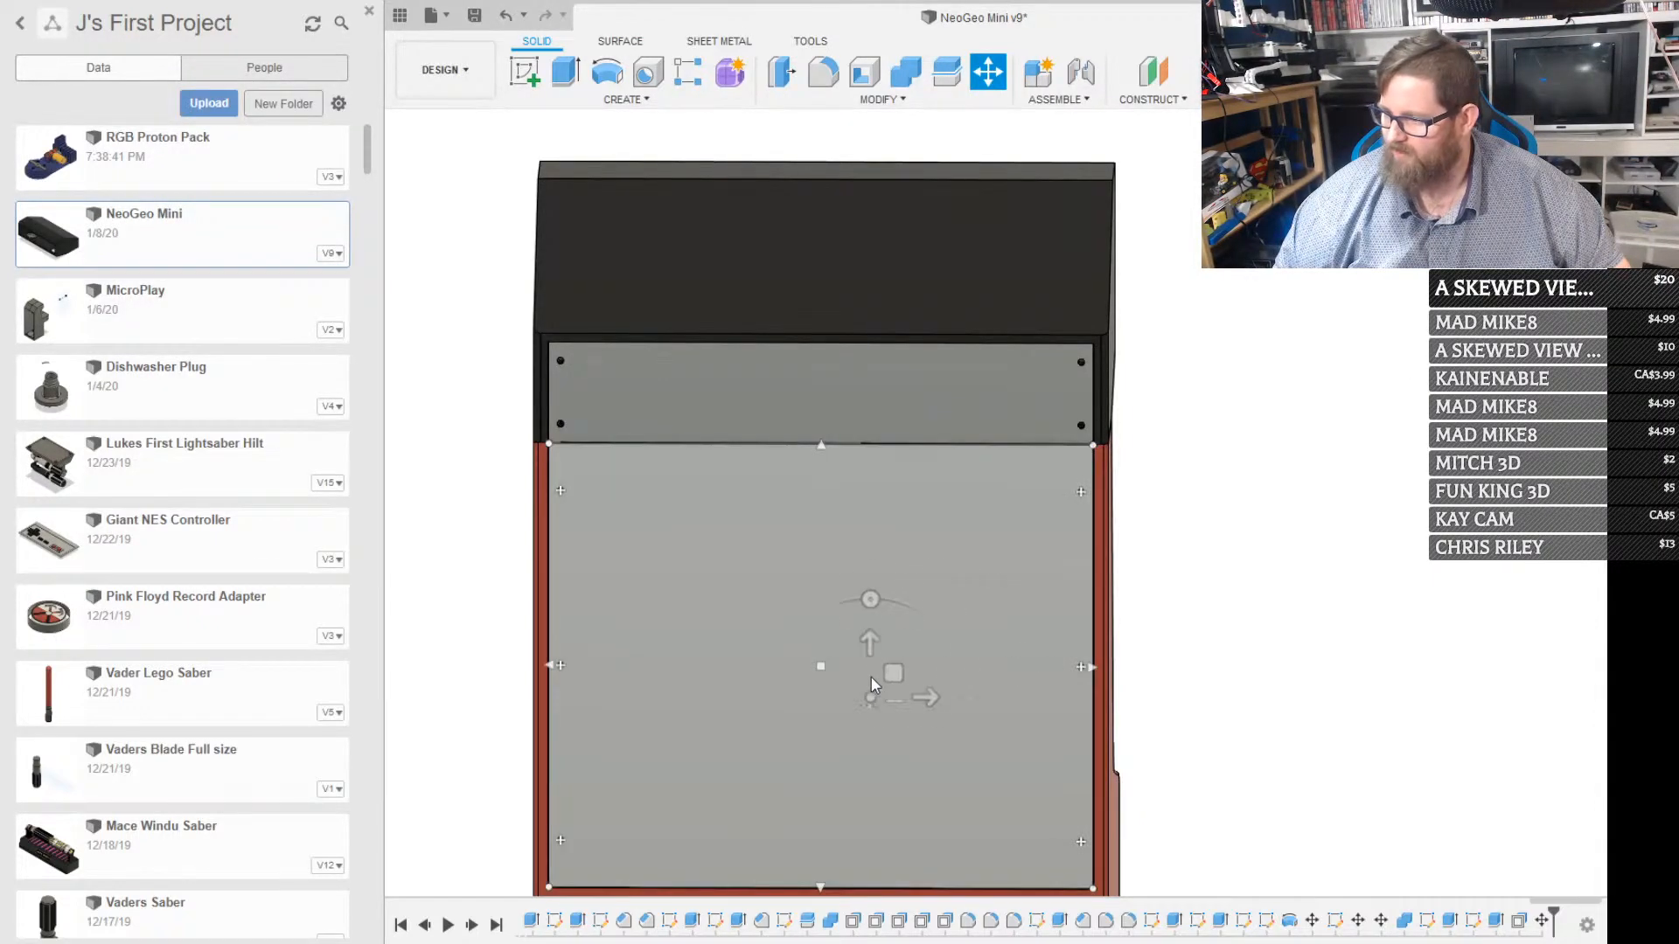
left_click(873, 670)
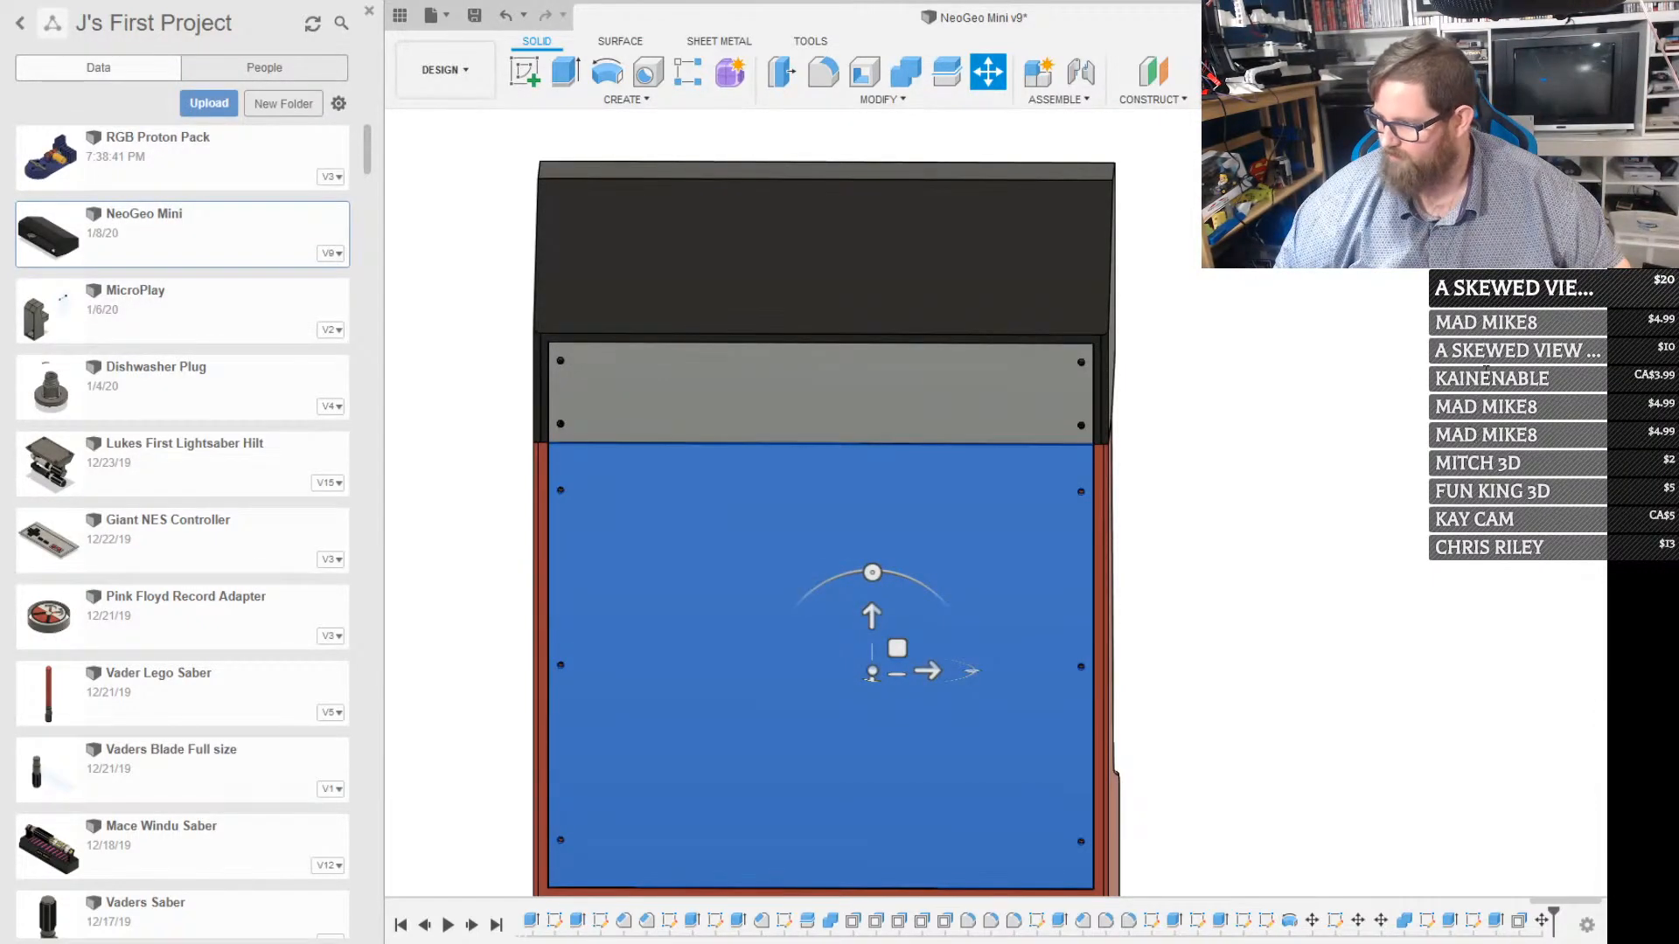
scroll(1068, 689, "down", 3)
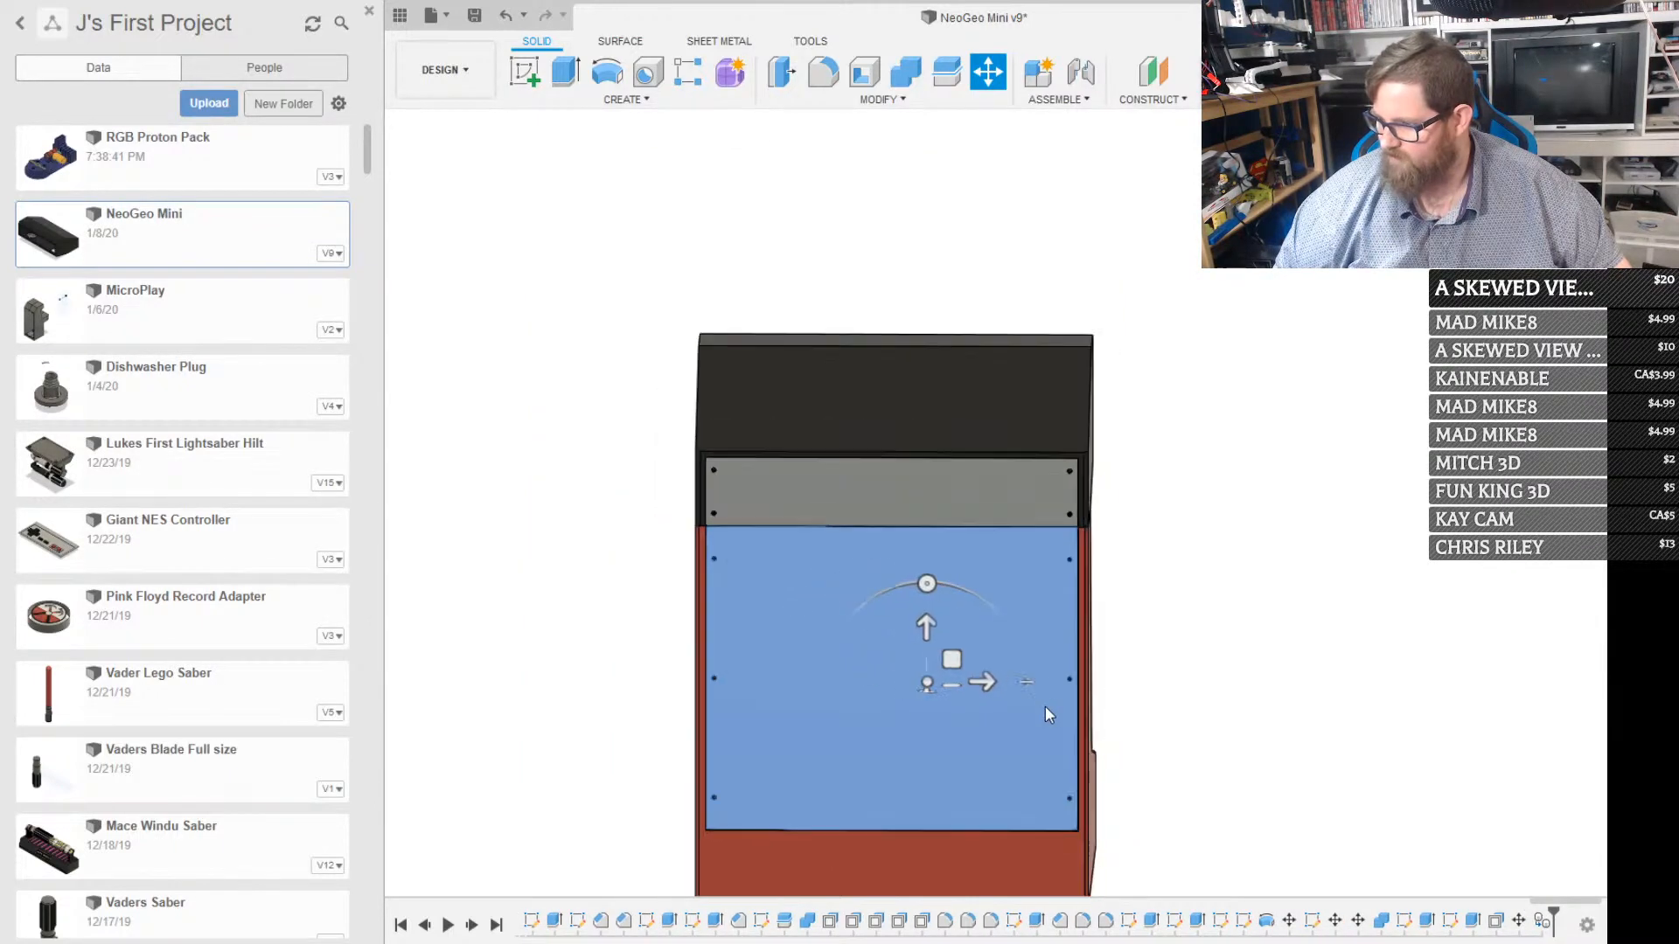
left_click_drag(983, 681, 1476, 666)
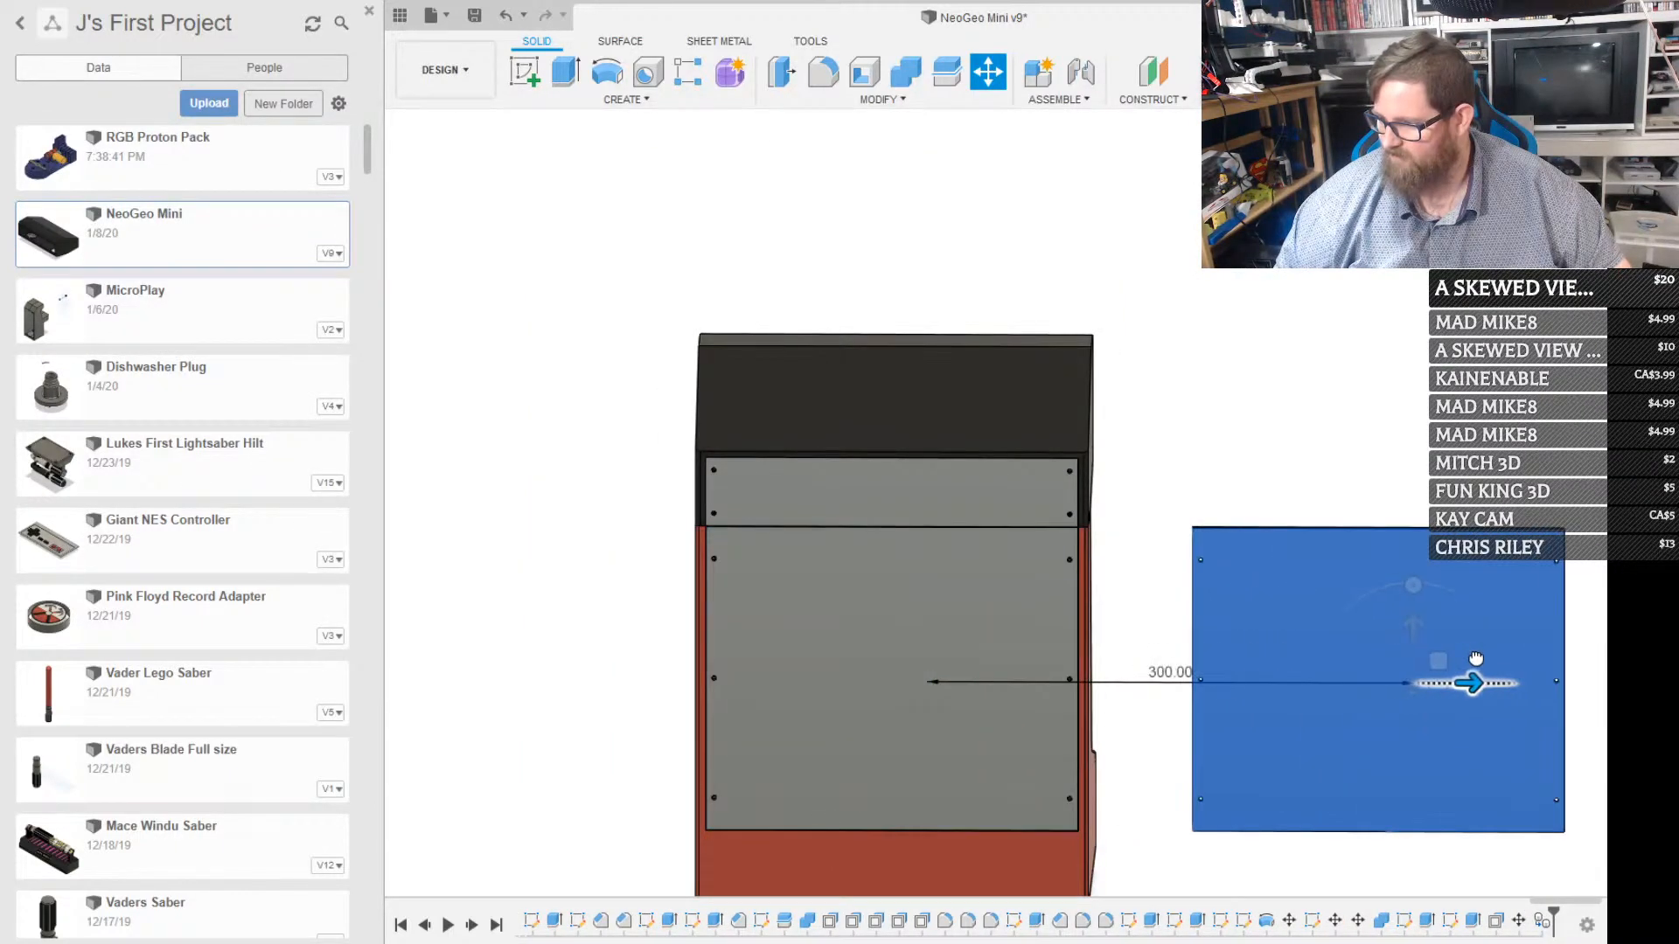
key("Return")
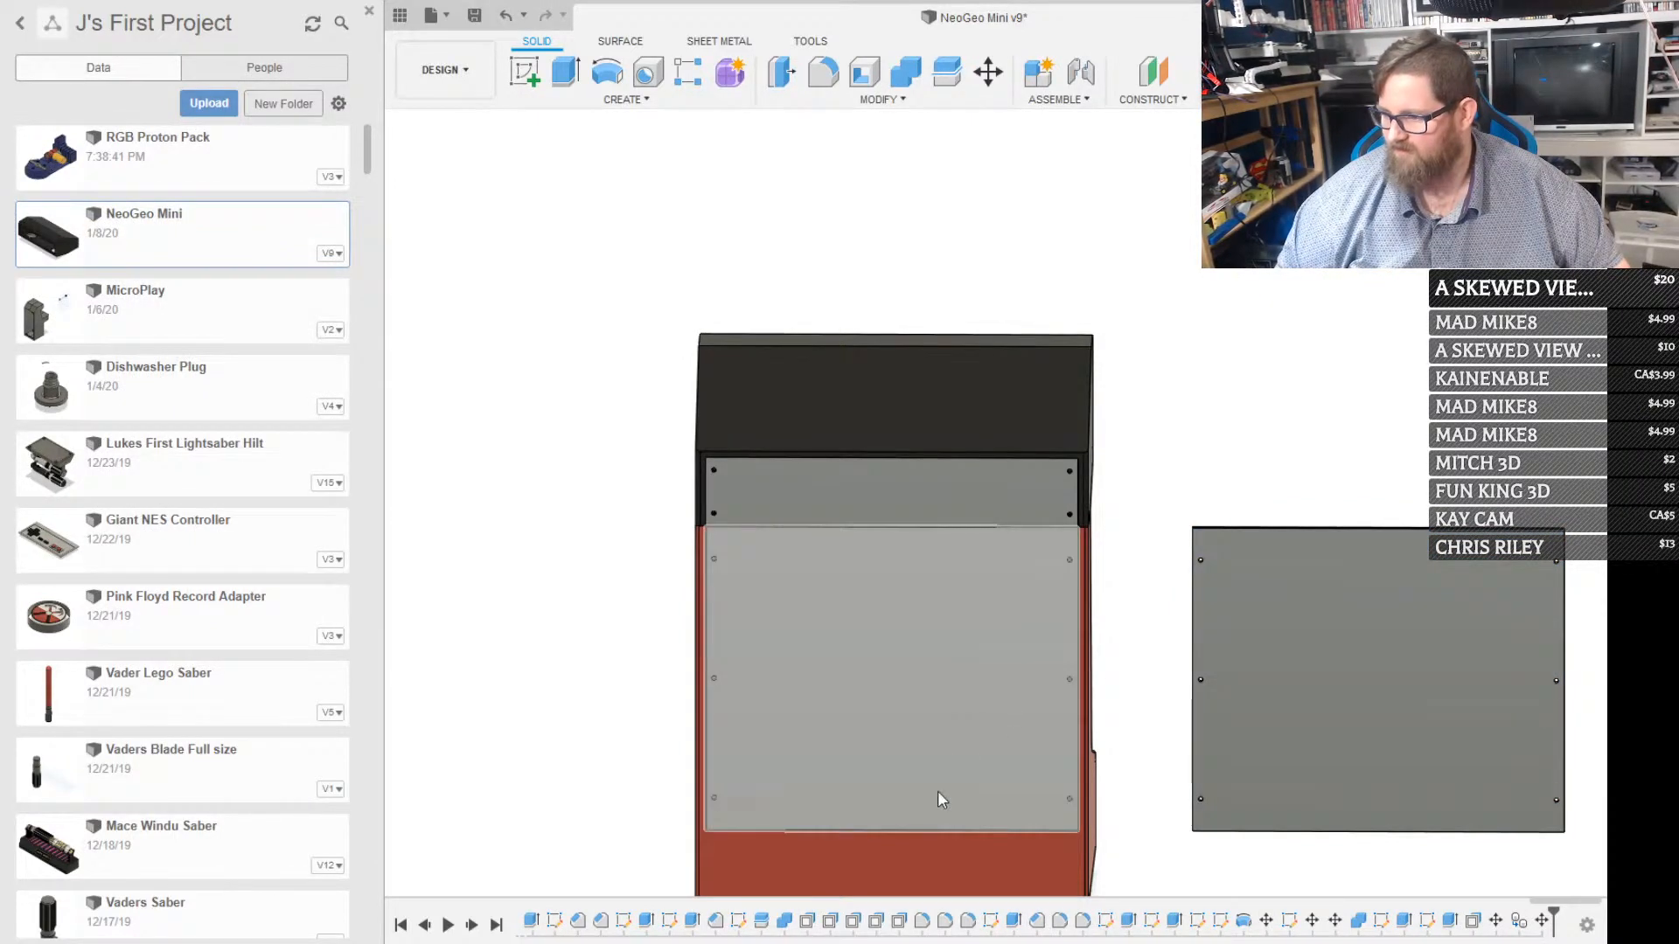
Hide the marquee housing, upper back plate, red cabinet bodies and offset panel copy, leaving only the large back panel visible
middle_click_drag(937, 768, 1021, 717, "shift")
scroll(1021, 717, "up", 3)
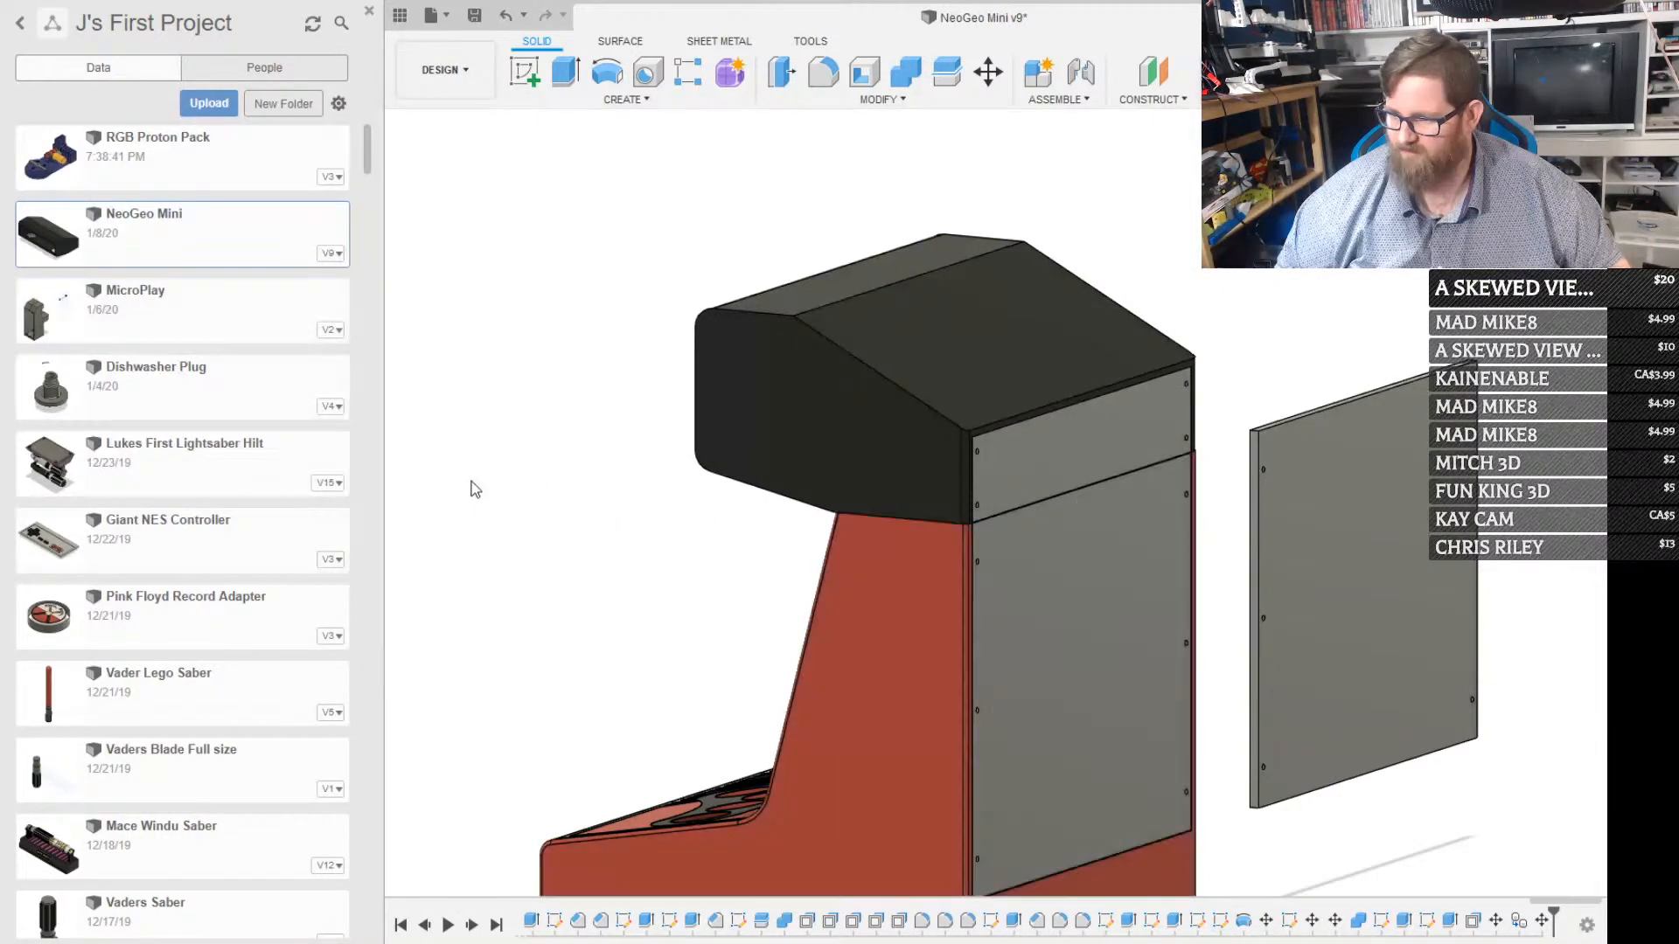
left_click(532, 408)
left_click(536, 407)
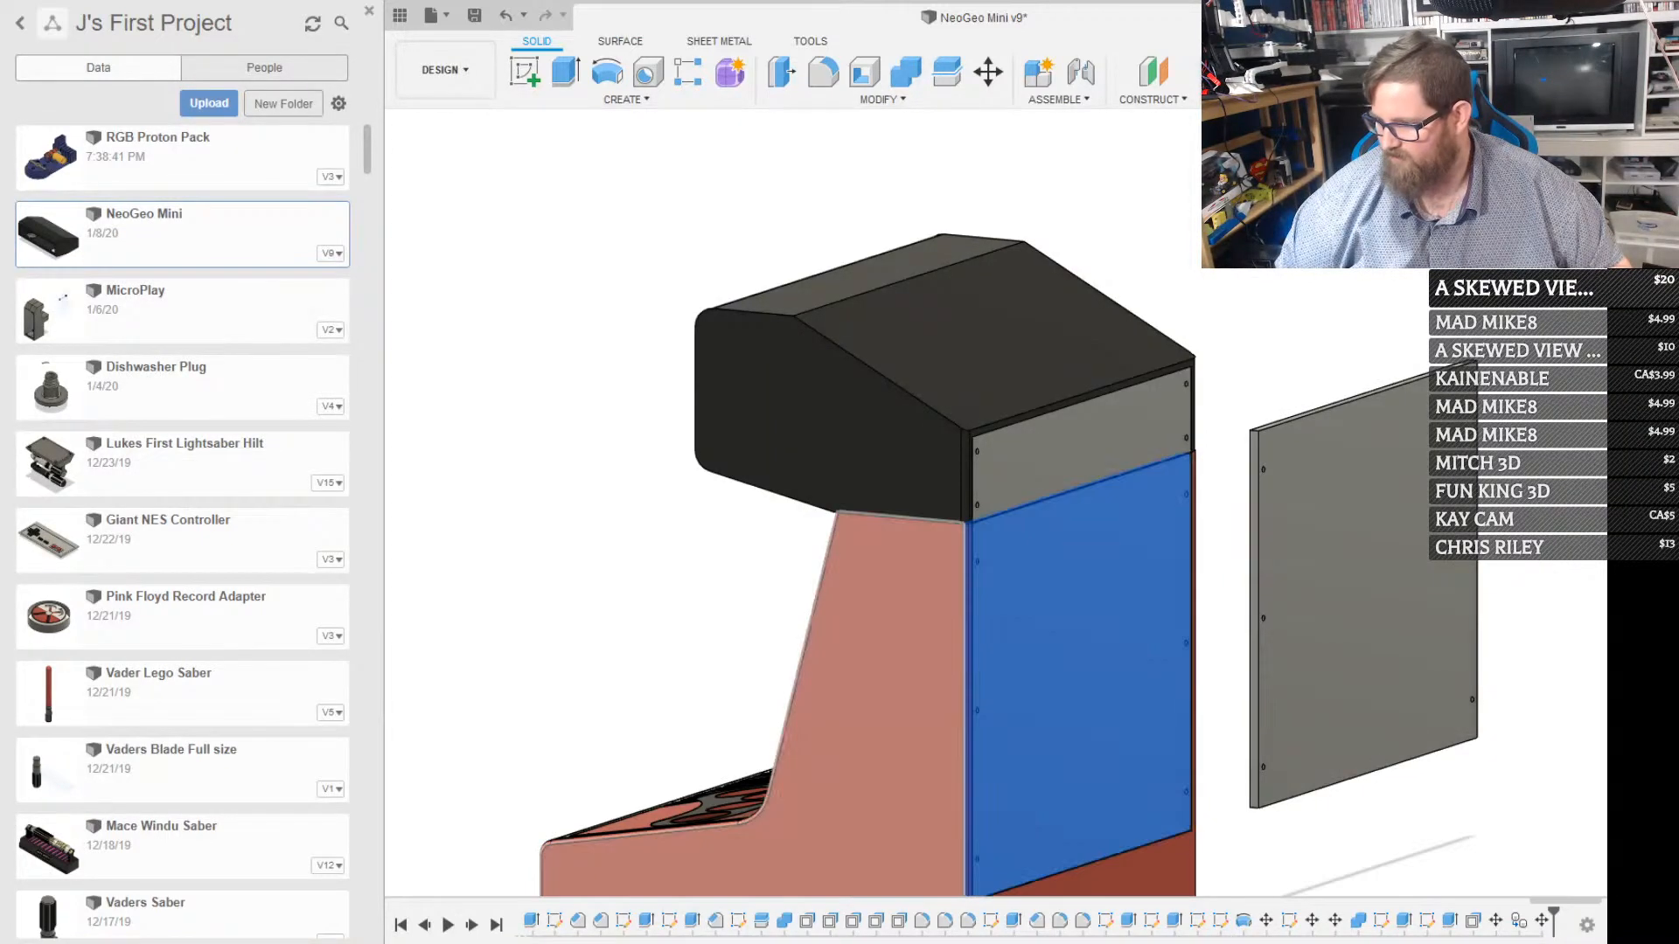
middle_click_drag(1076, 637, 1041, 627, "shift")
scroll(1006, 629, "down", 2)
scroll(1001, 629, "up", 3)
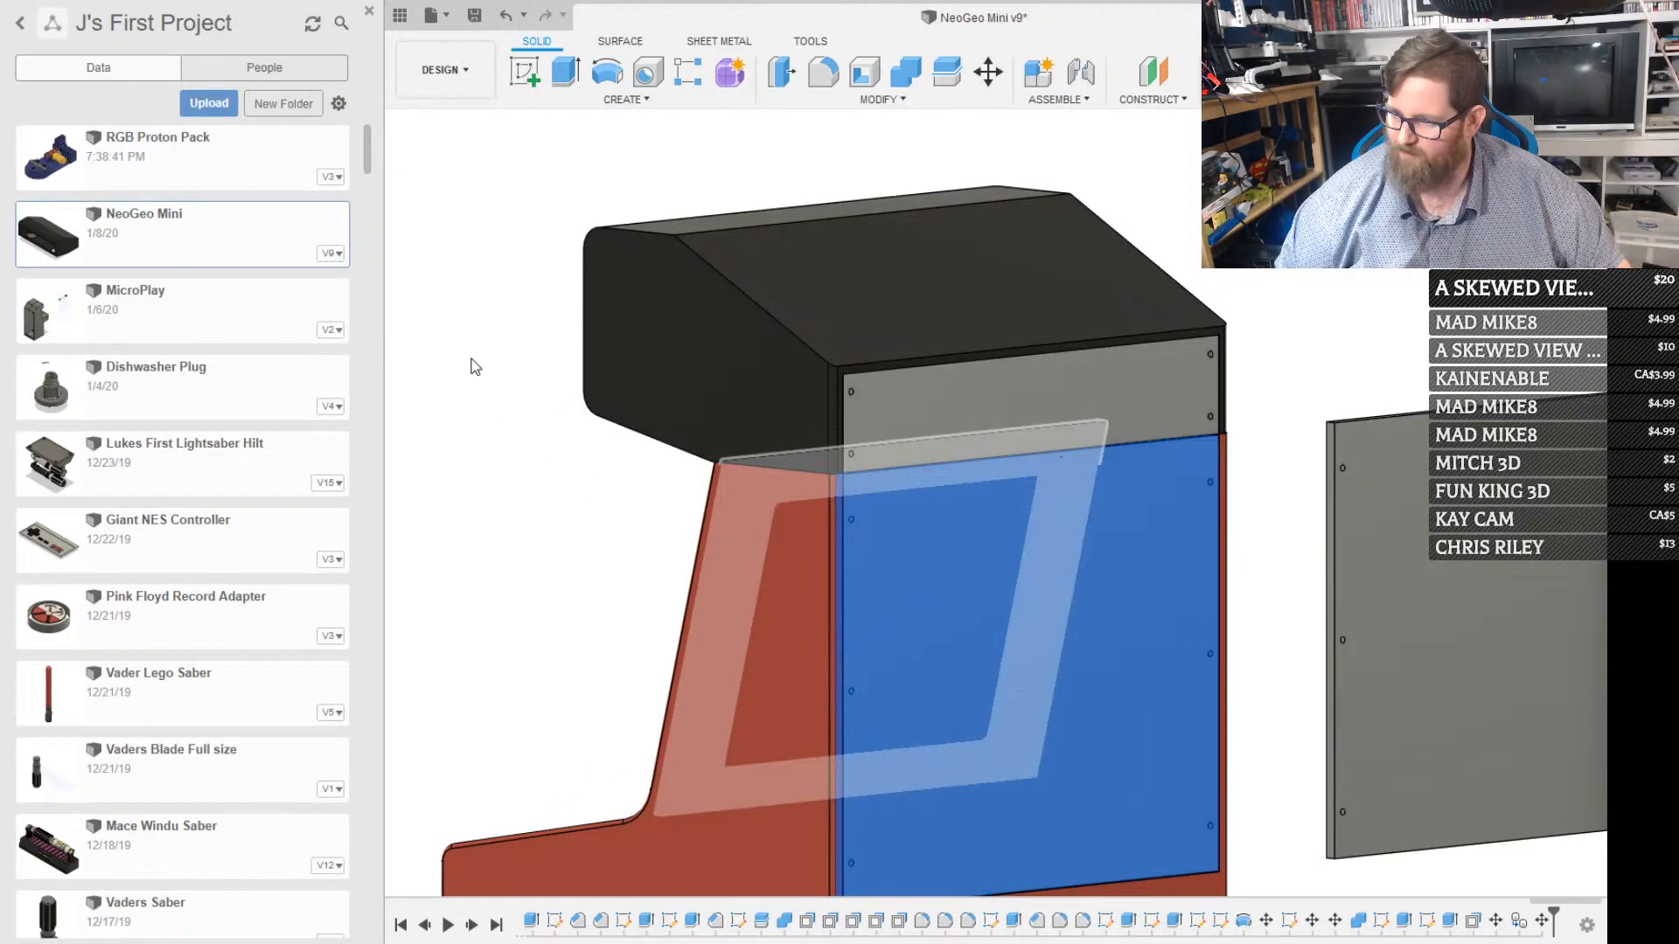
left_click(470, 320)
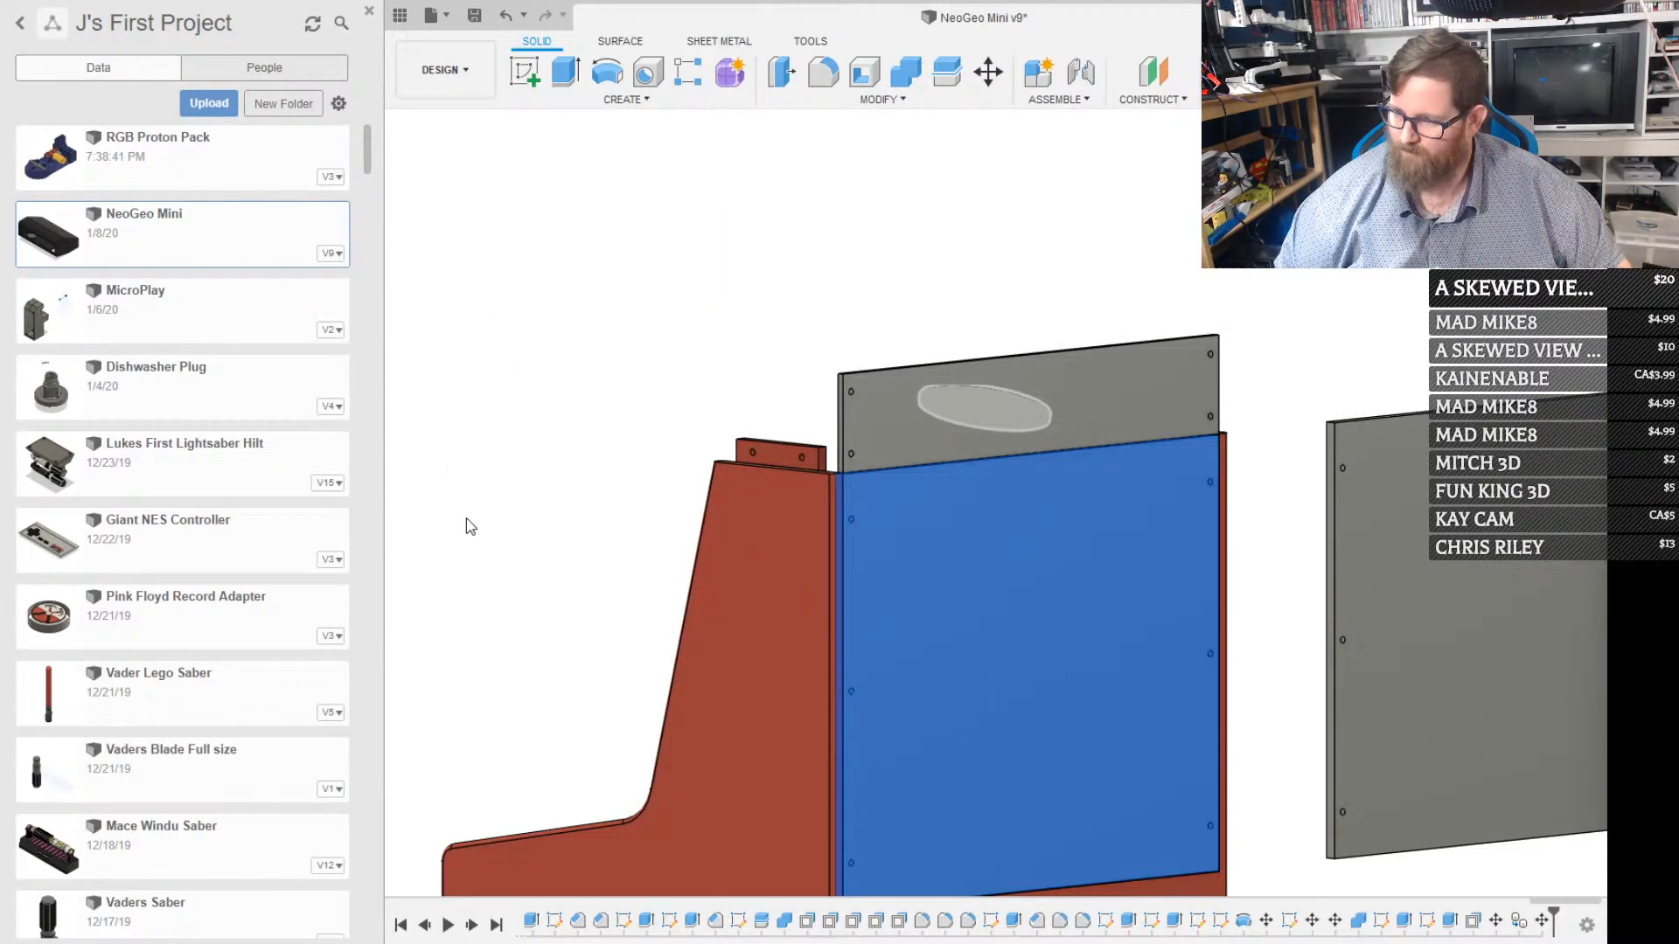
left_click(458, 565)
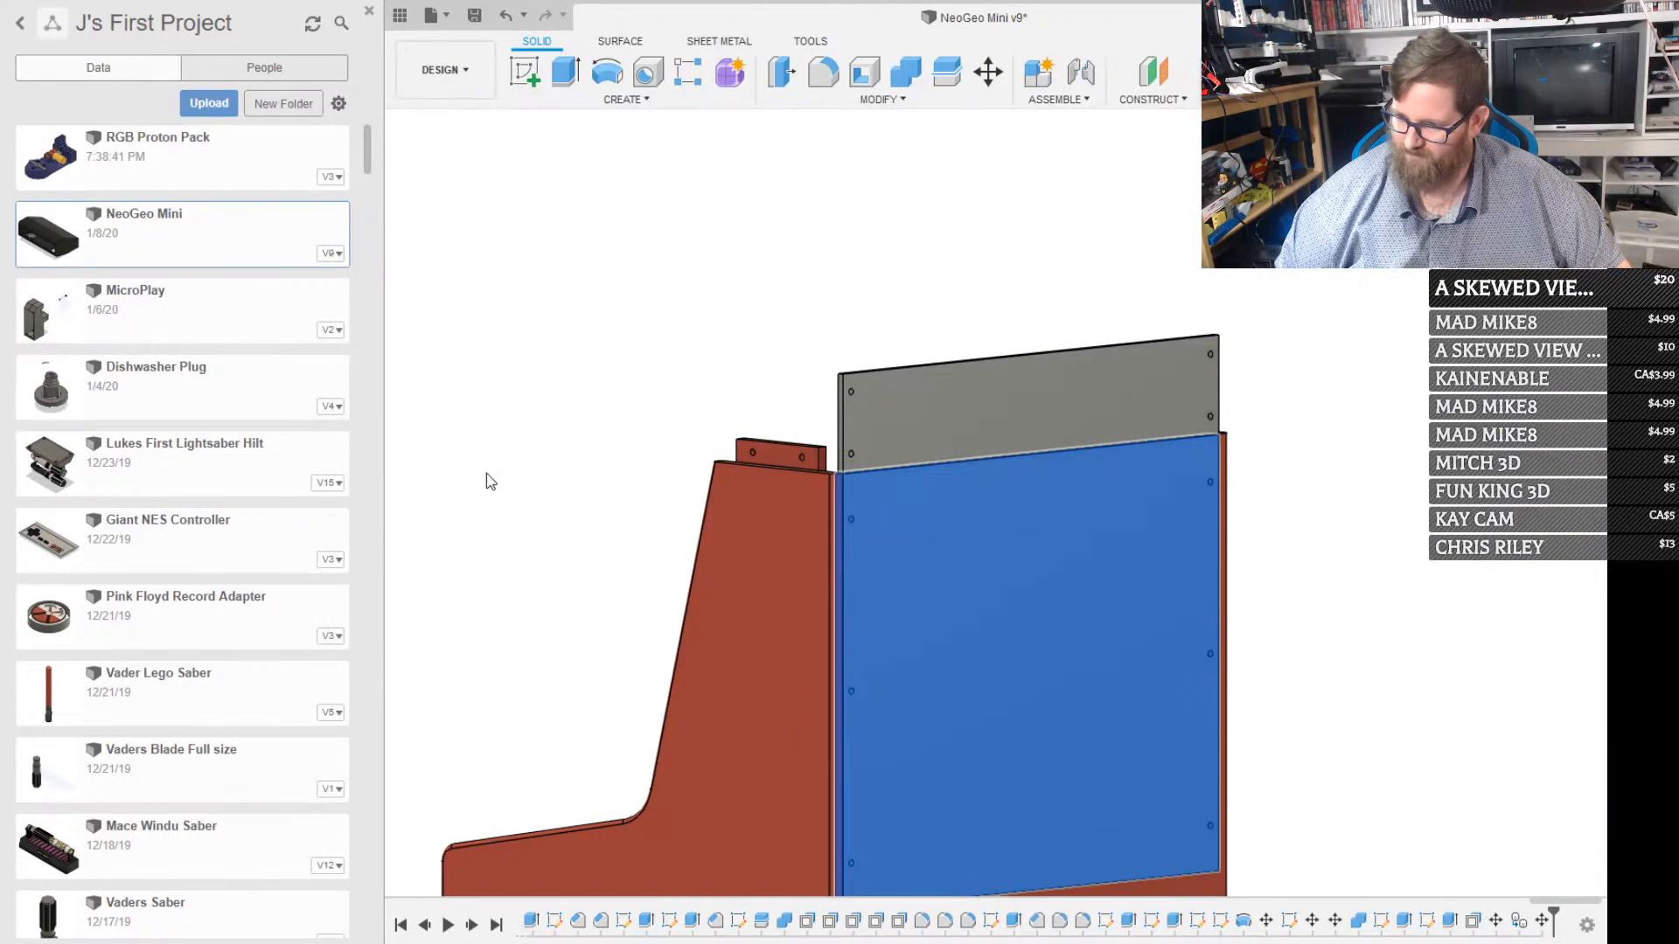
left_click(470, 480)
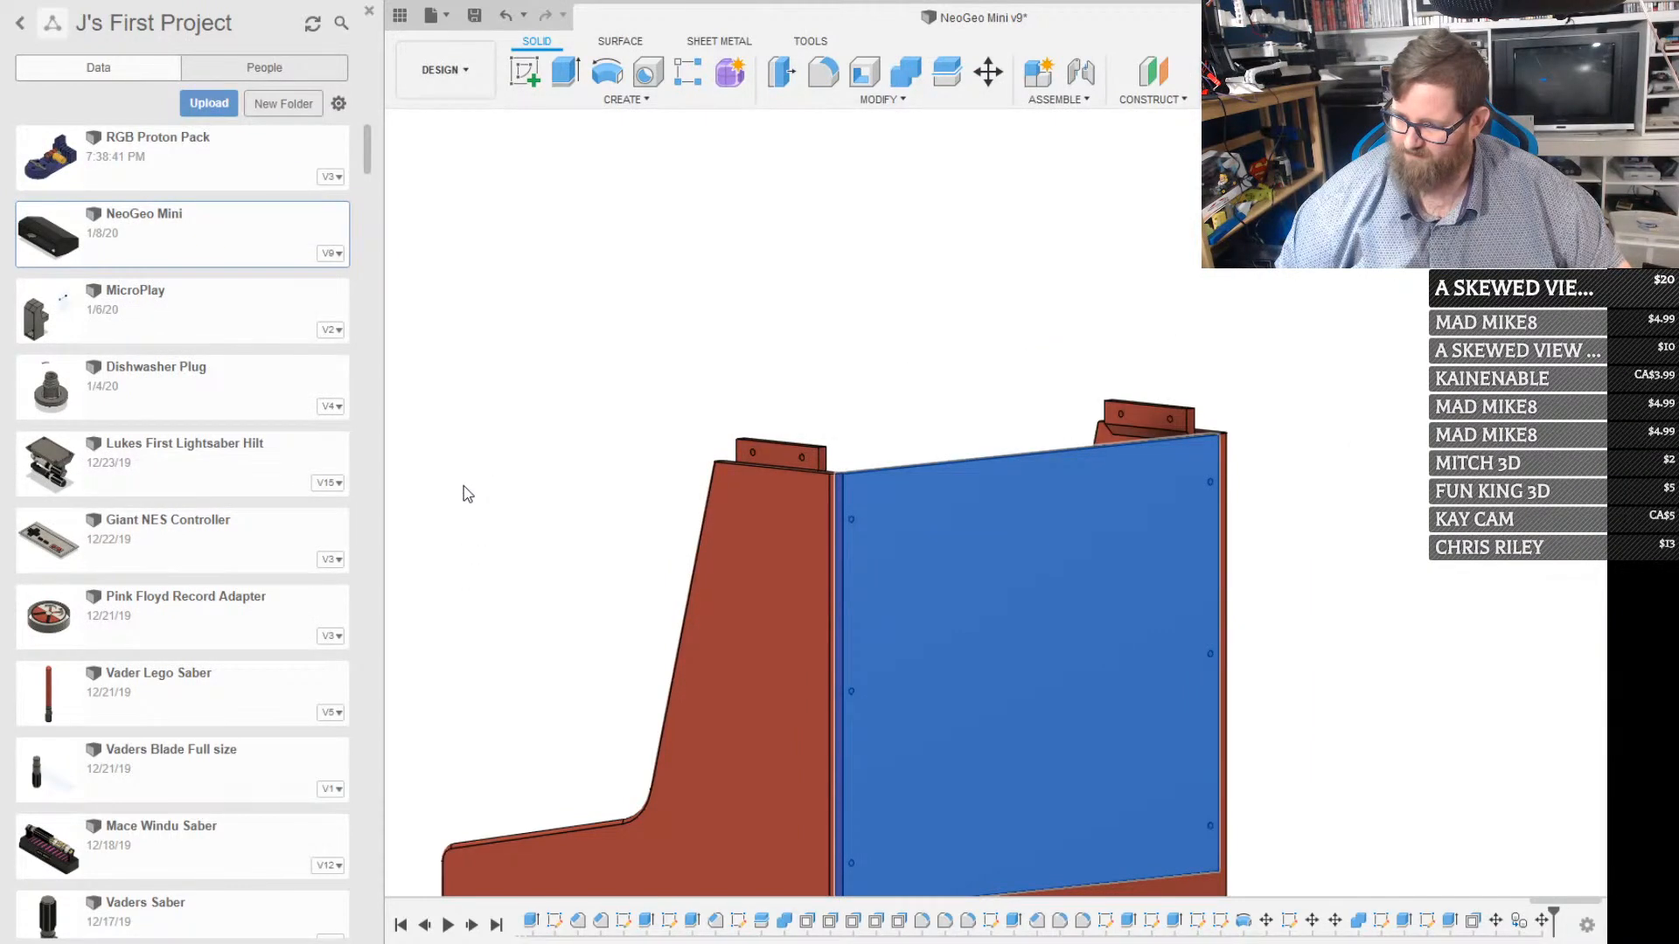
left_click(466, 498)
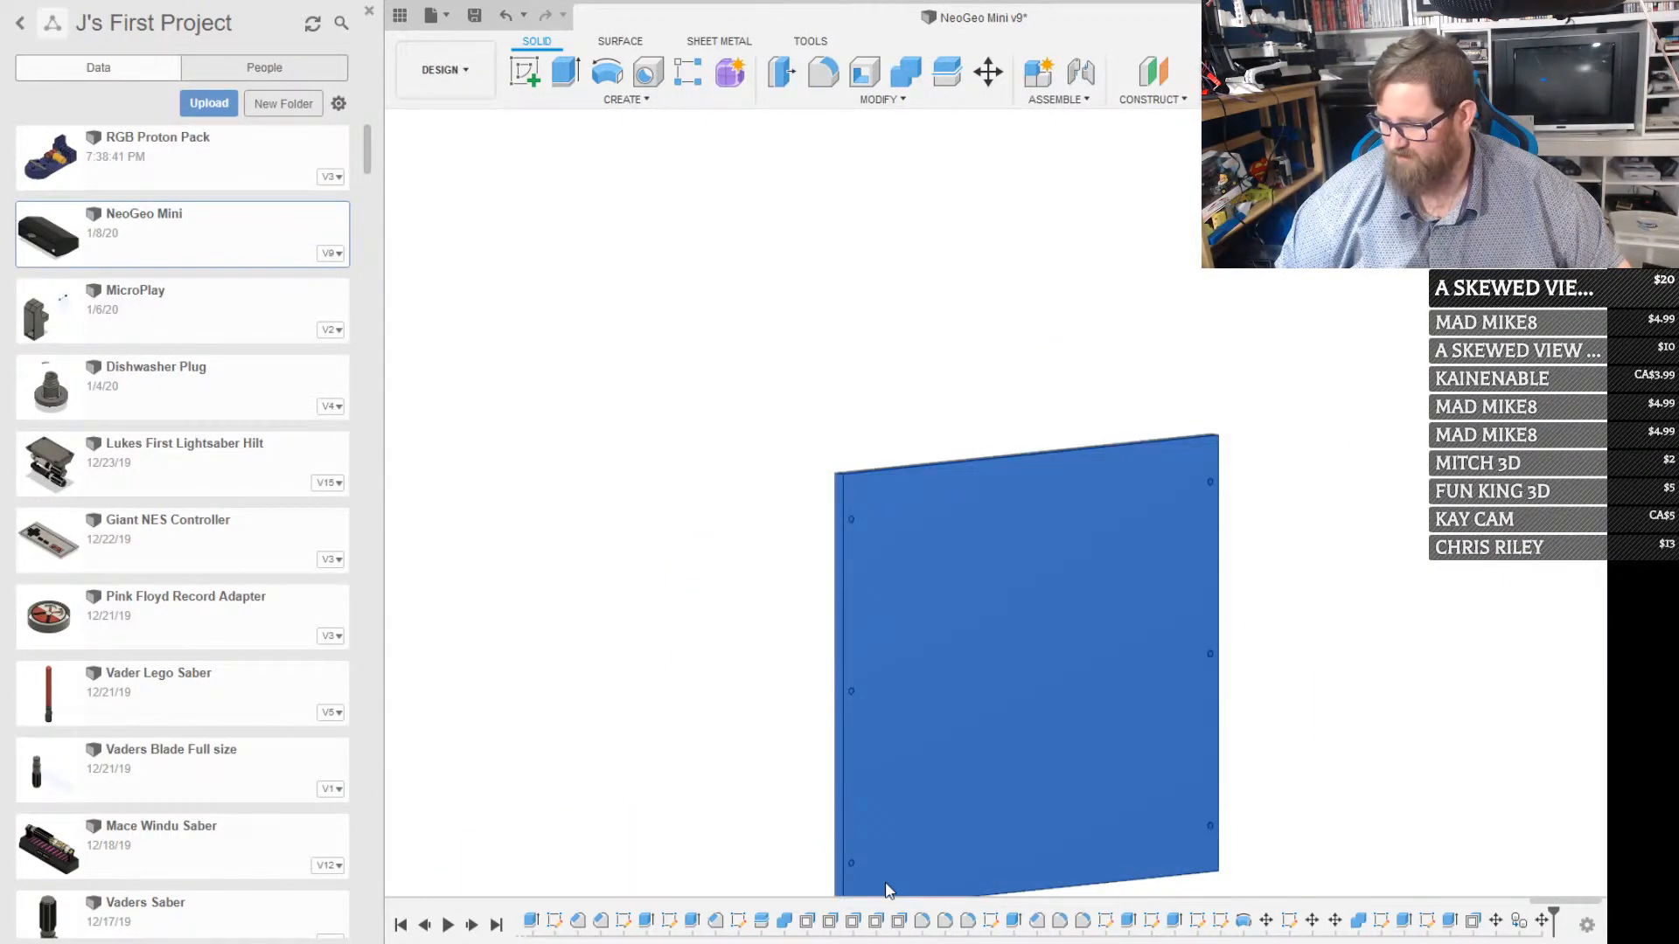
middle_click_drag(938, 769, 1187, 728, "shift")
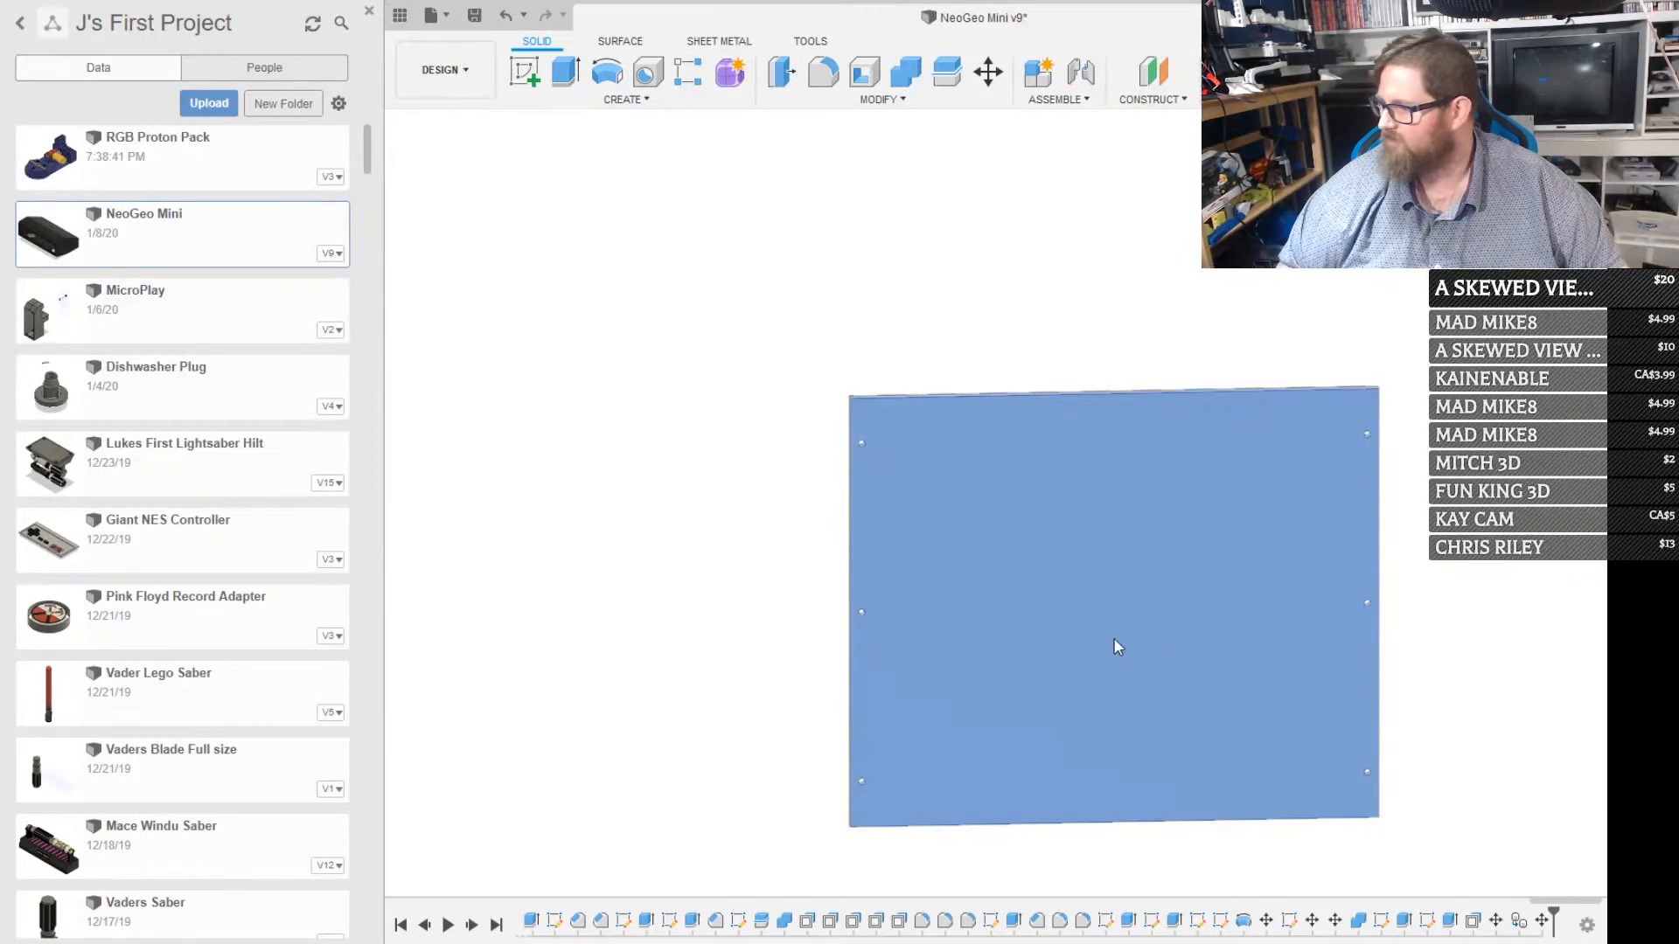
Search the project files for "pi" and insert the Raspberry Pi model near the lower corner of the large back panel
left_click(1081, 614)
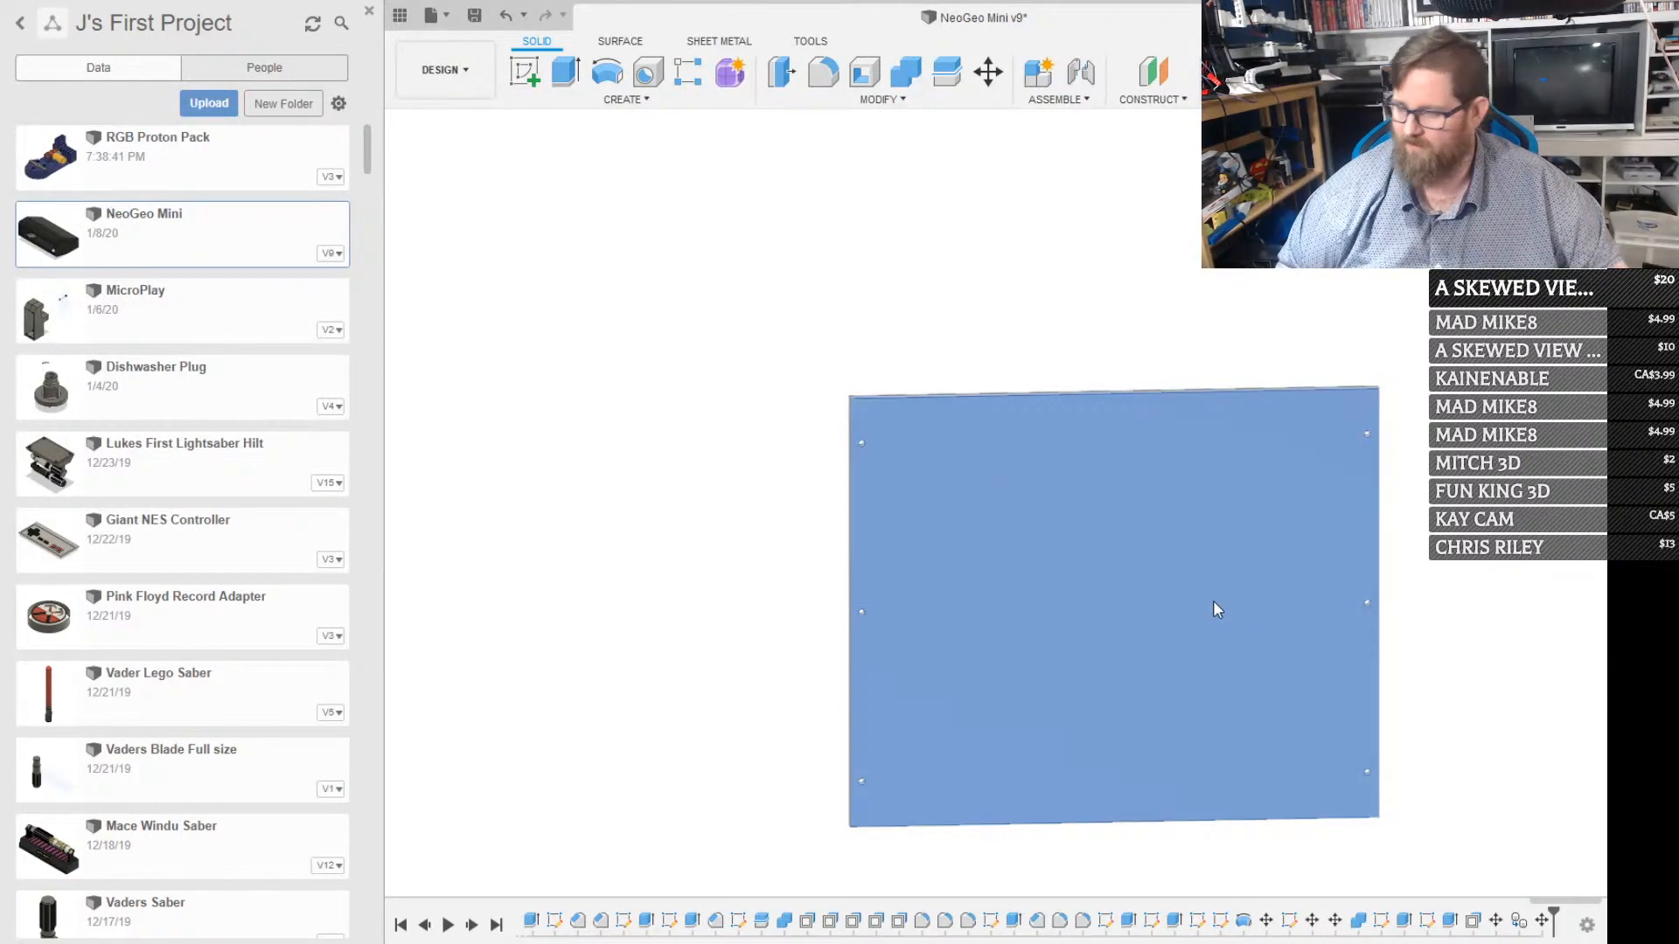
key("Escape")
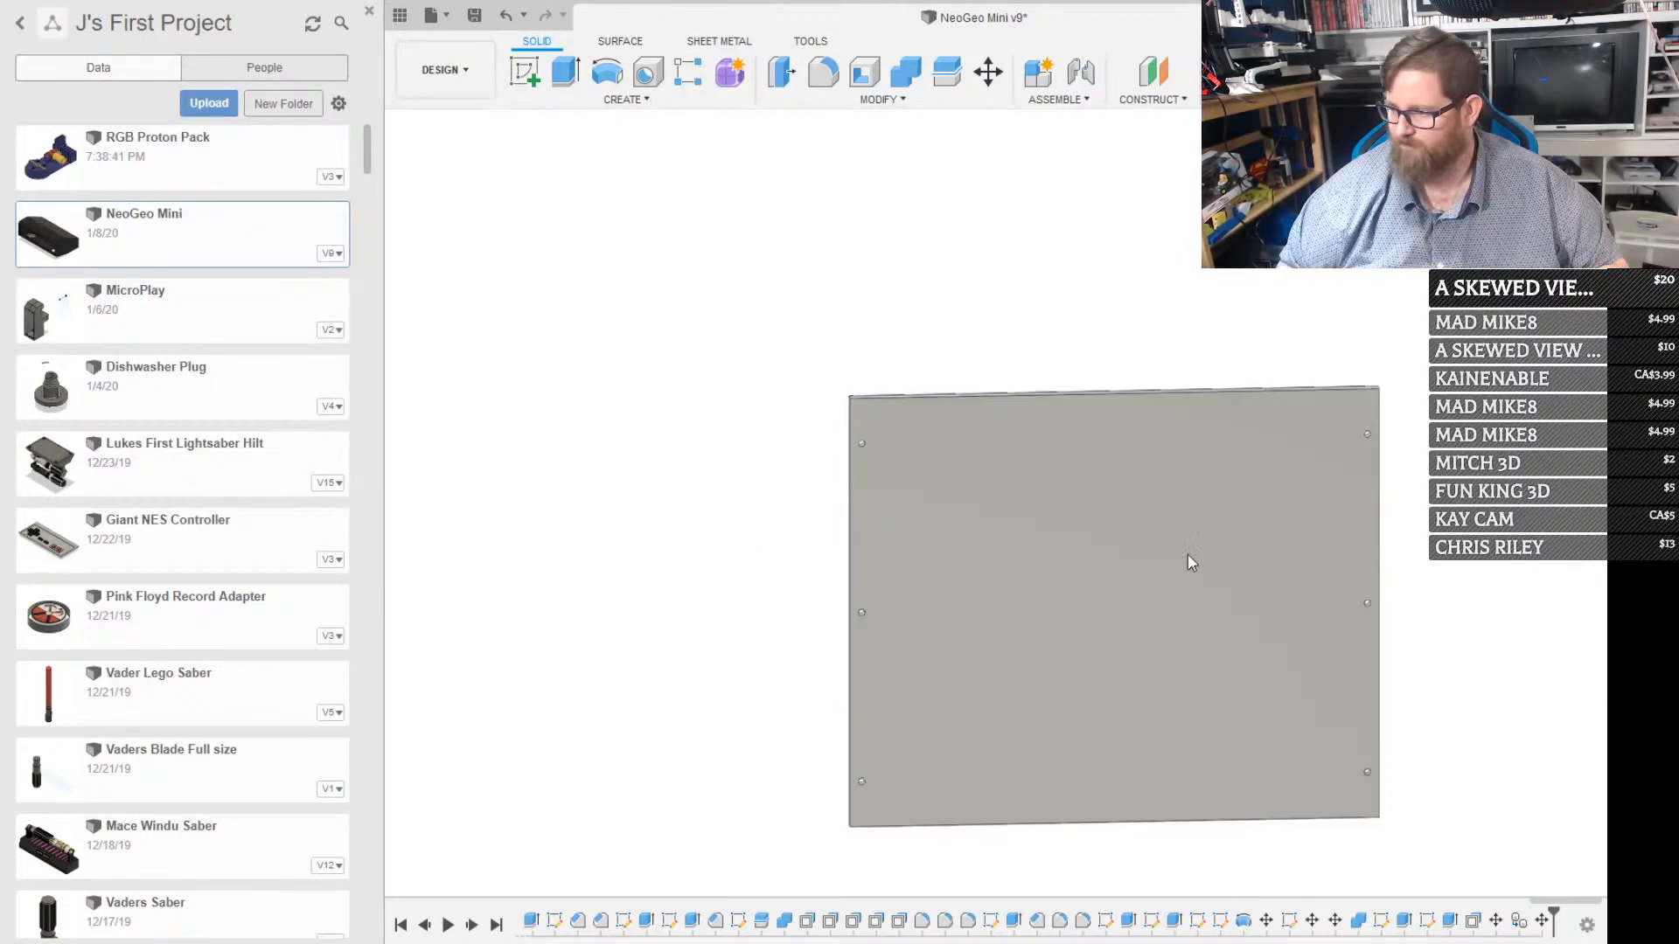
left_click(1088, 671)
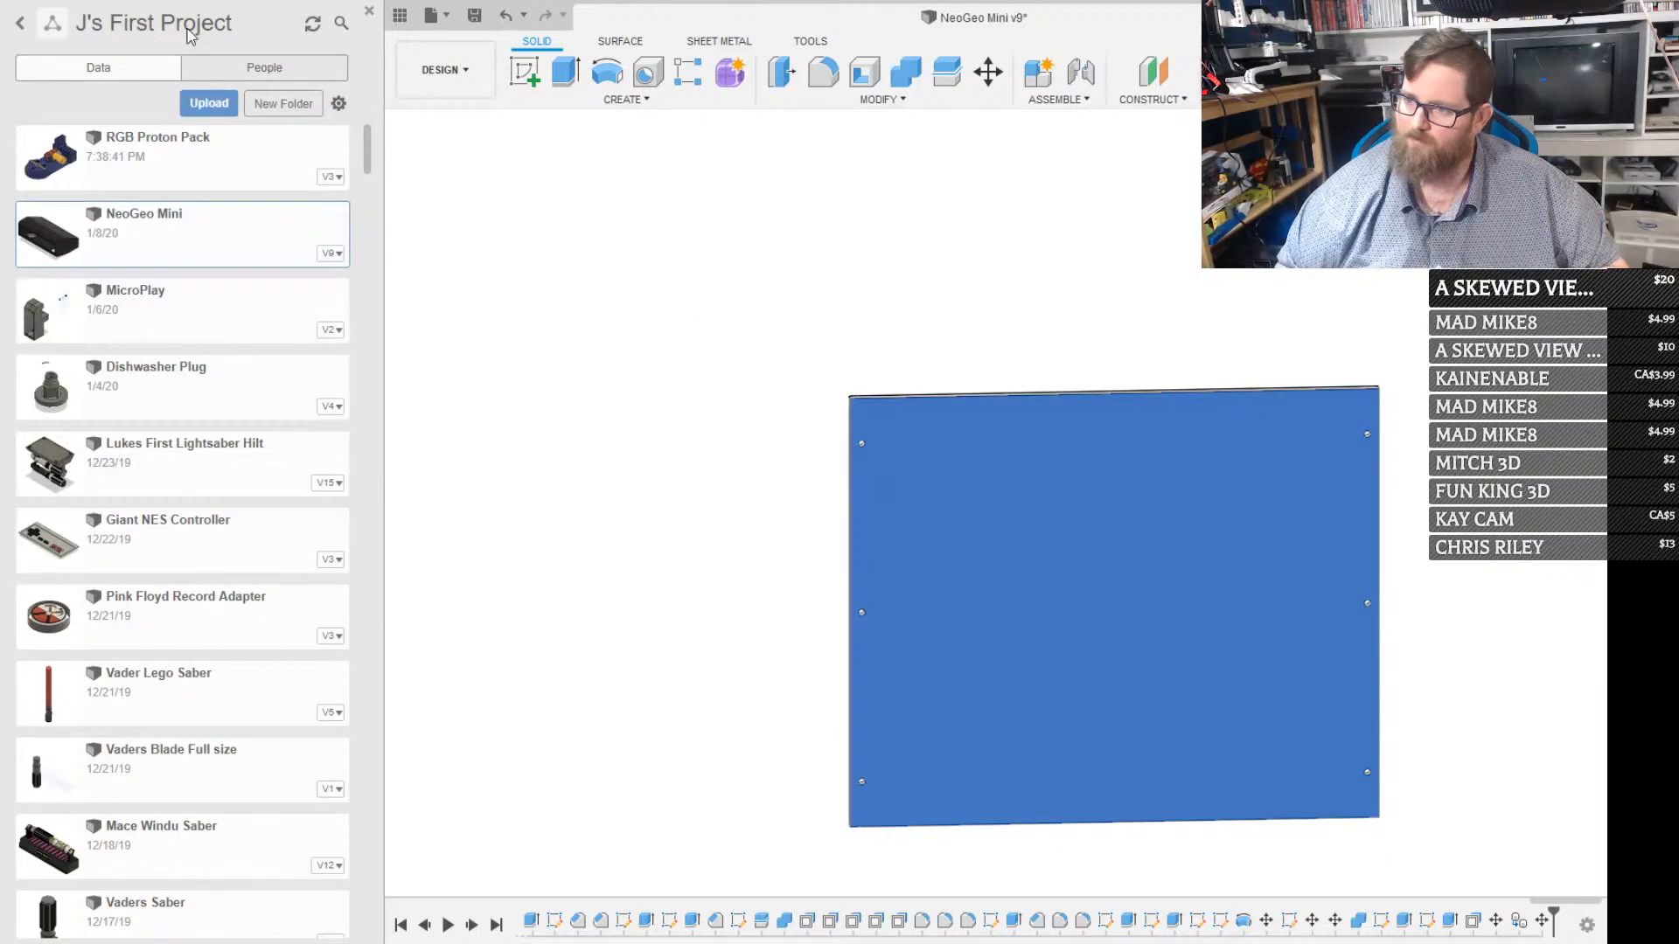
left_click(342, 21)
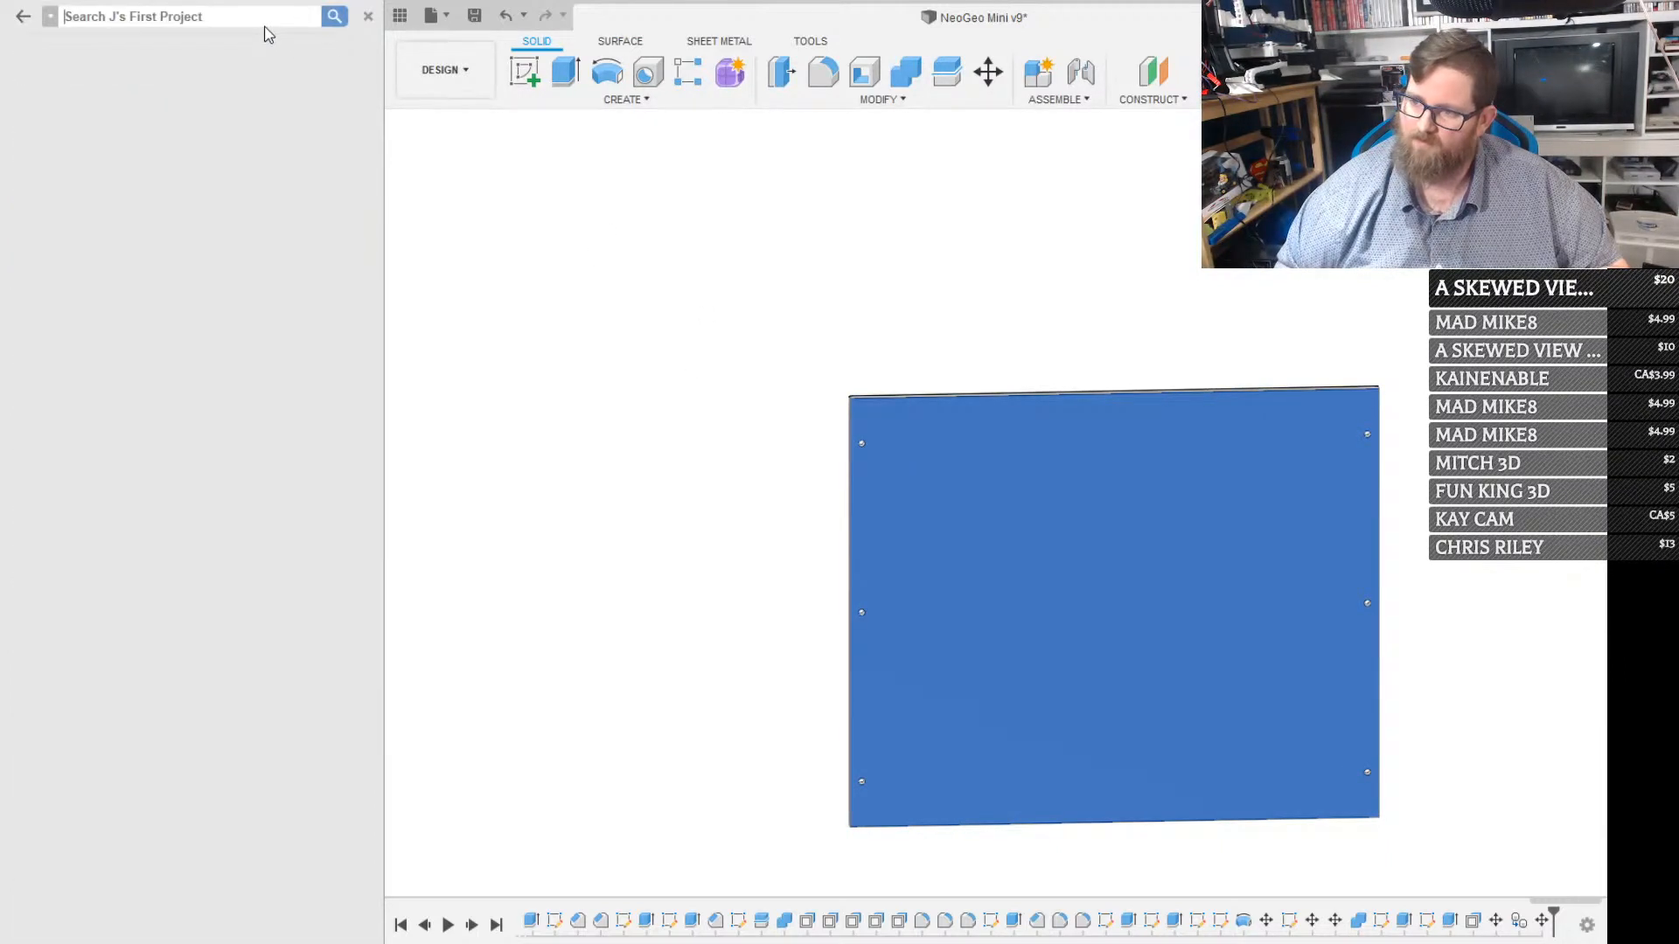
type("pl")
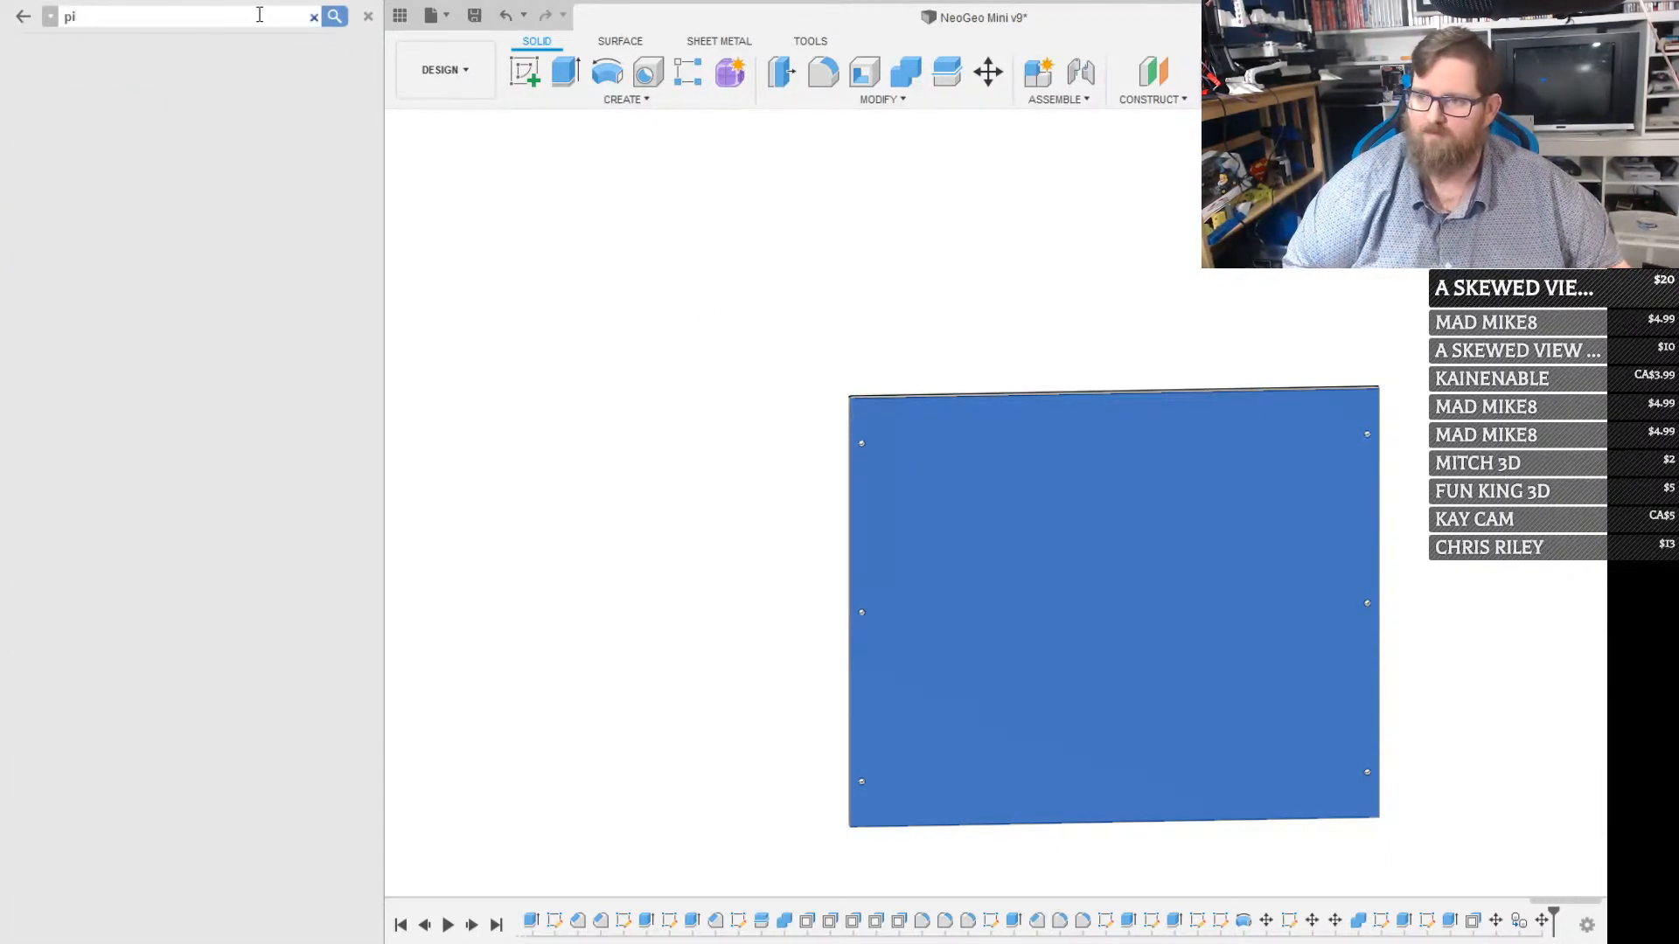
key("Return")
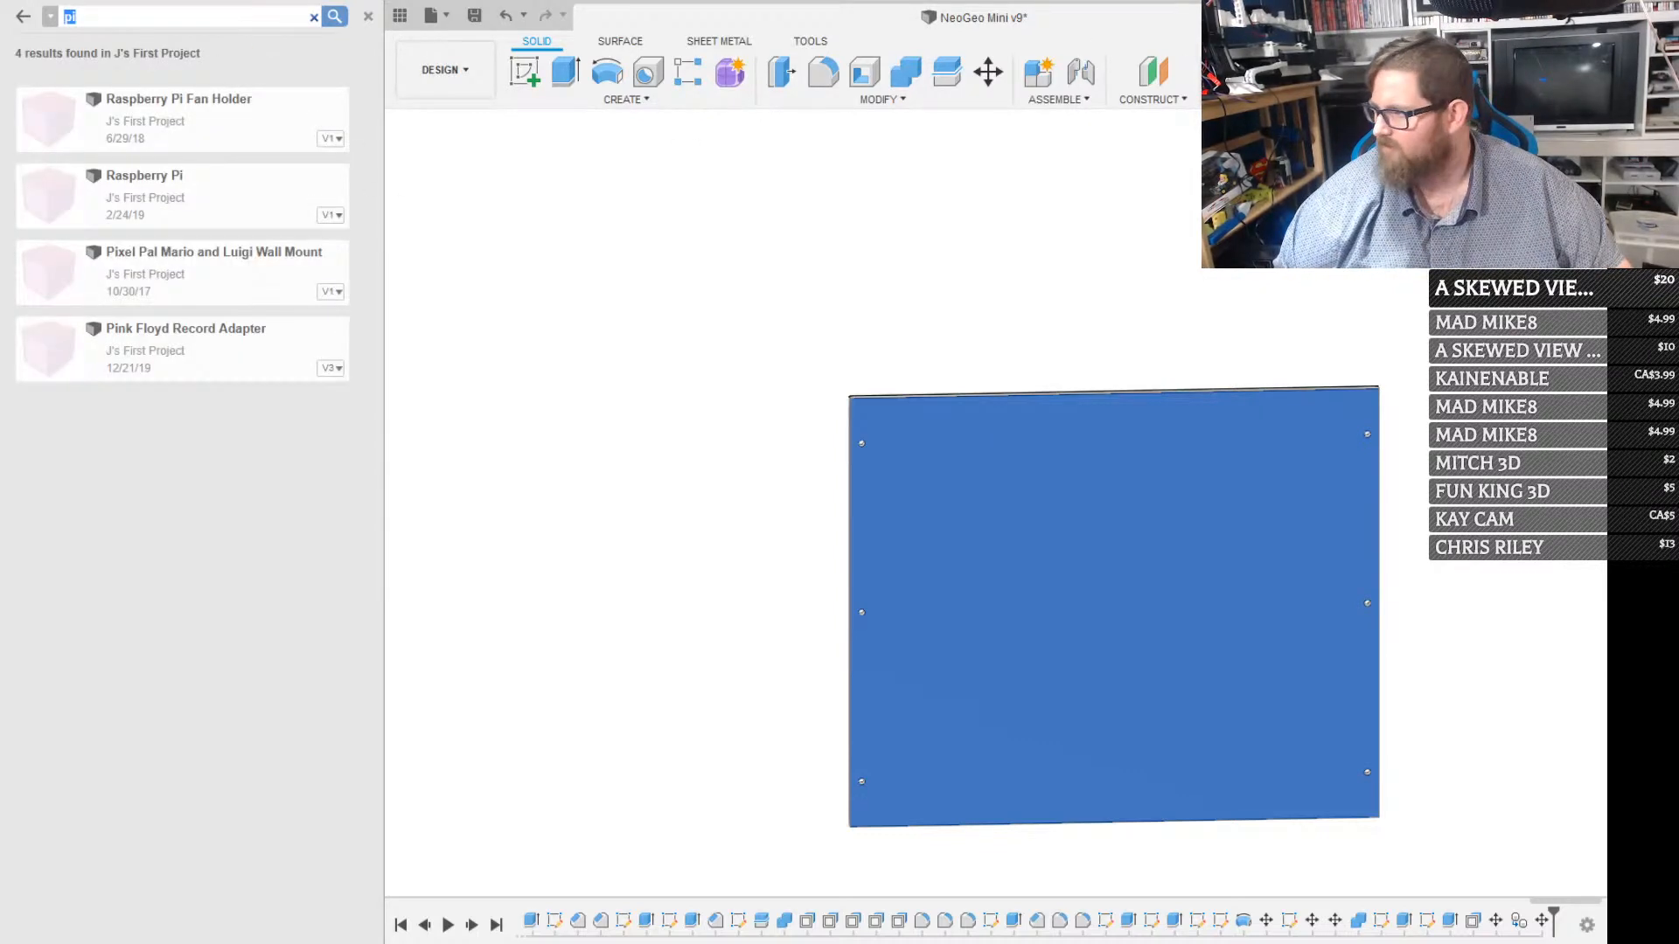
left_click_drag(246, 189, 1097, 278)
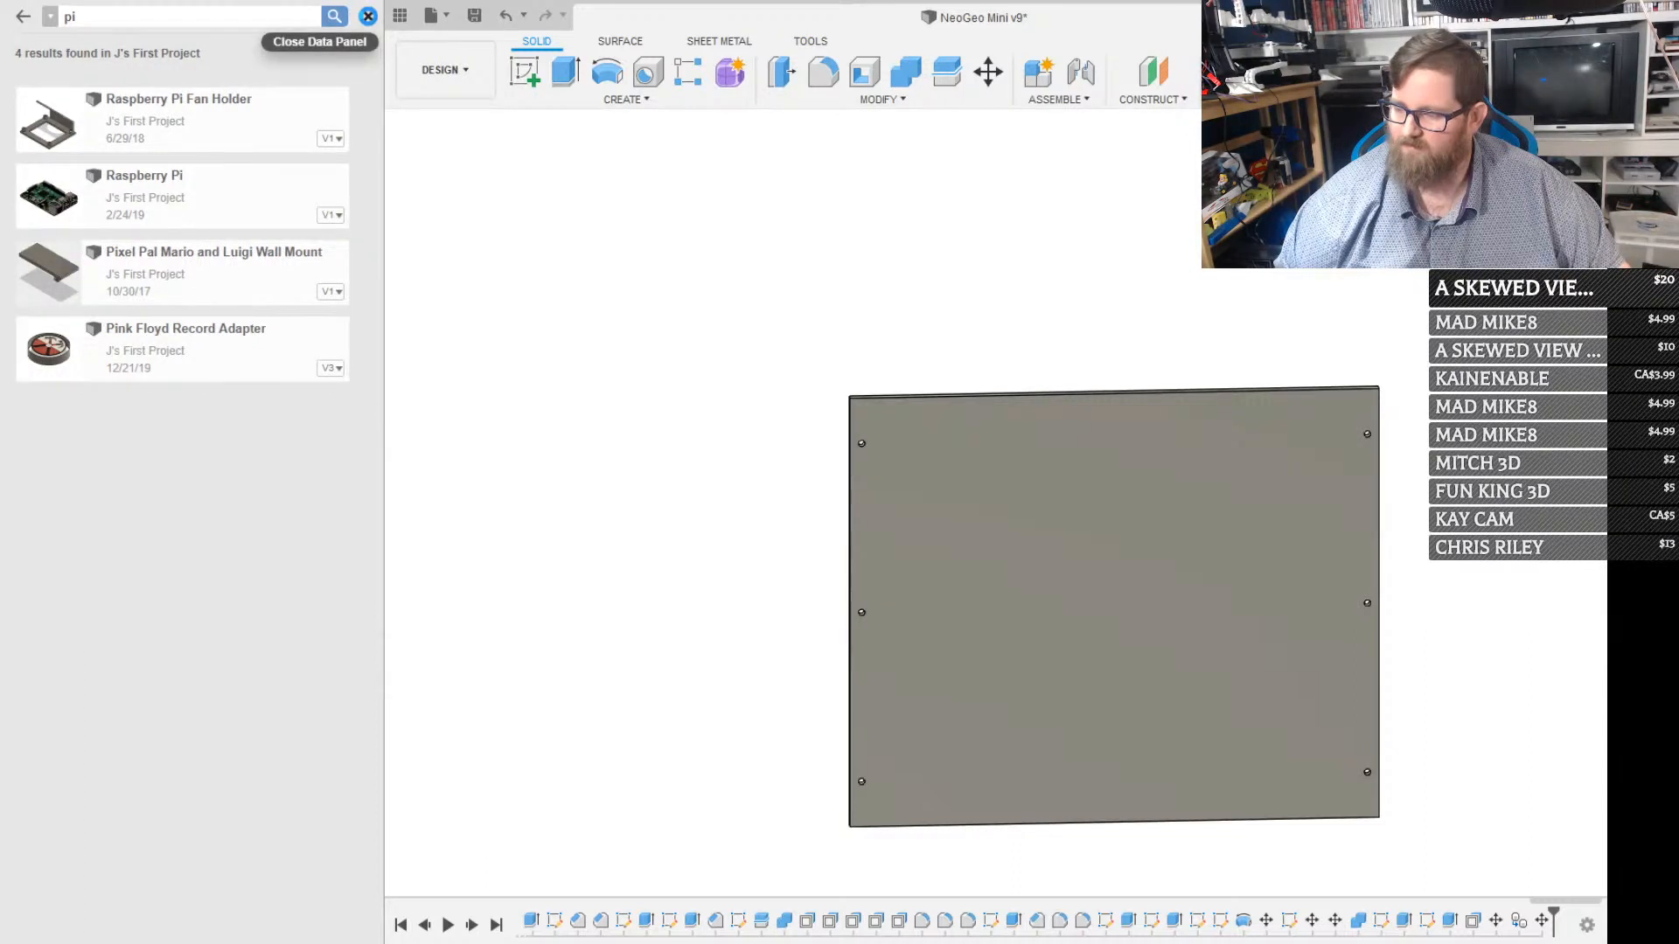
left_click(370, 16)
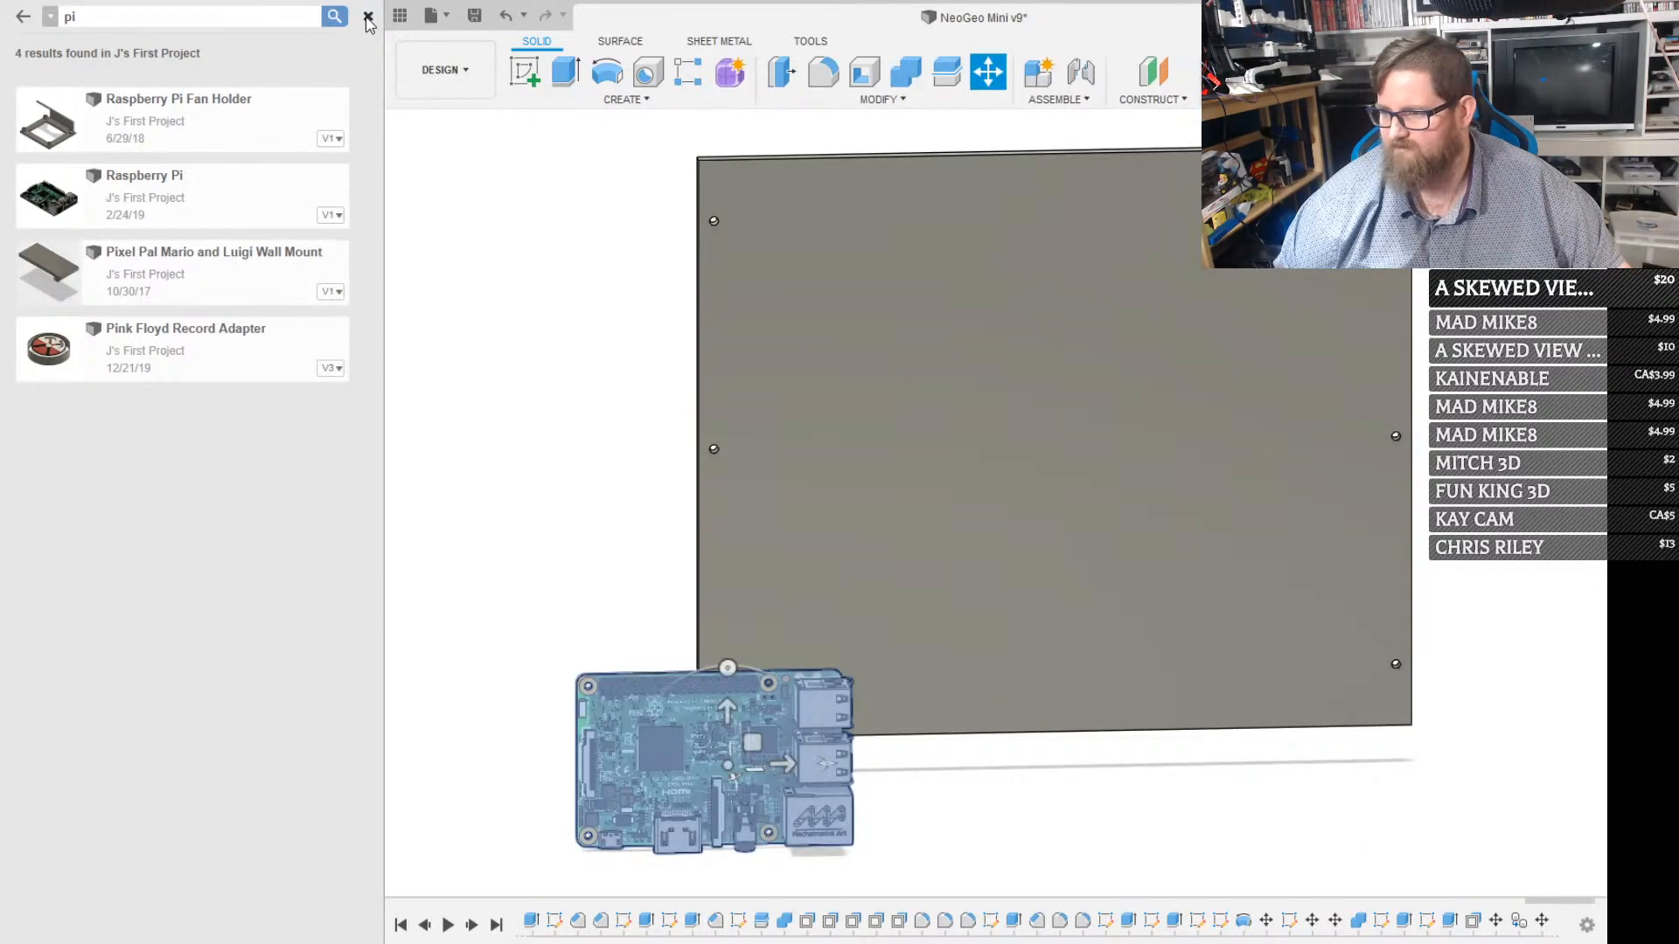
left_click(368, 18)
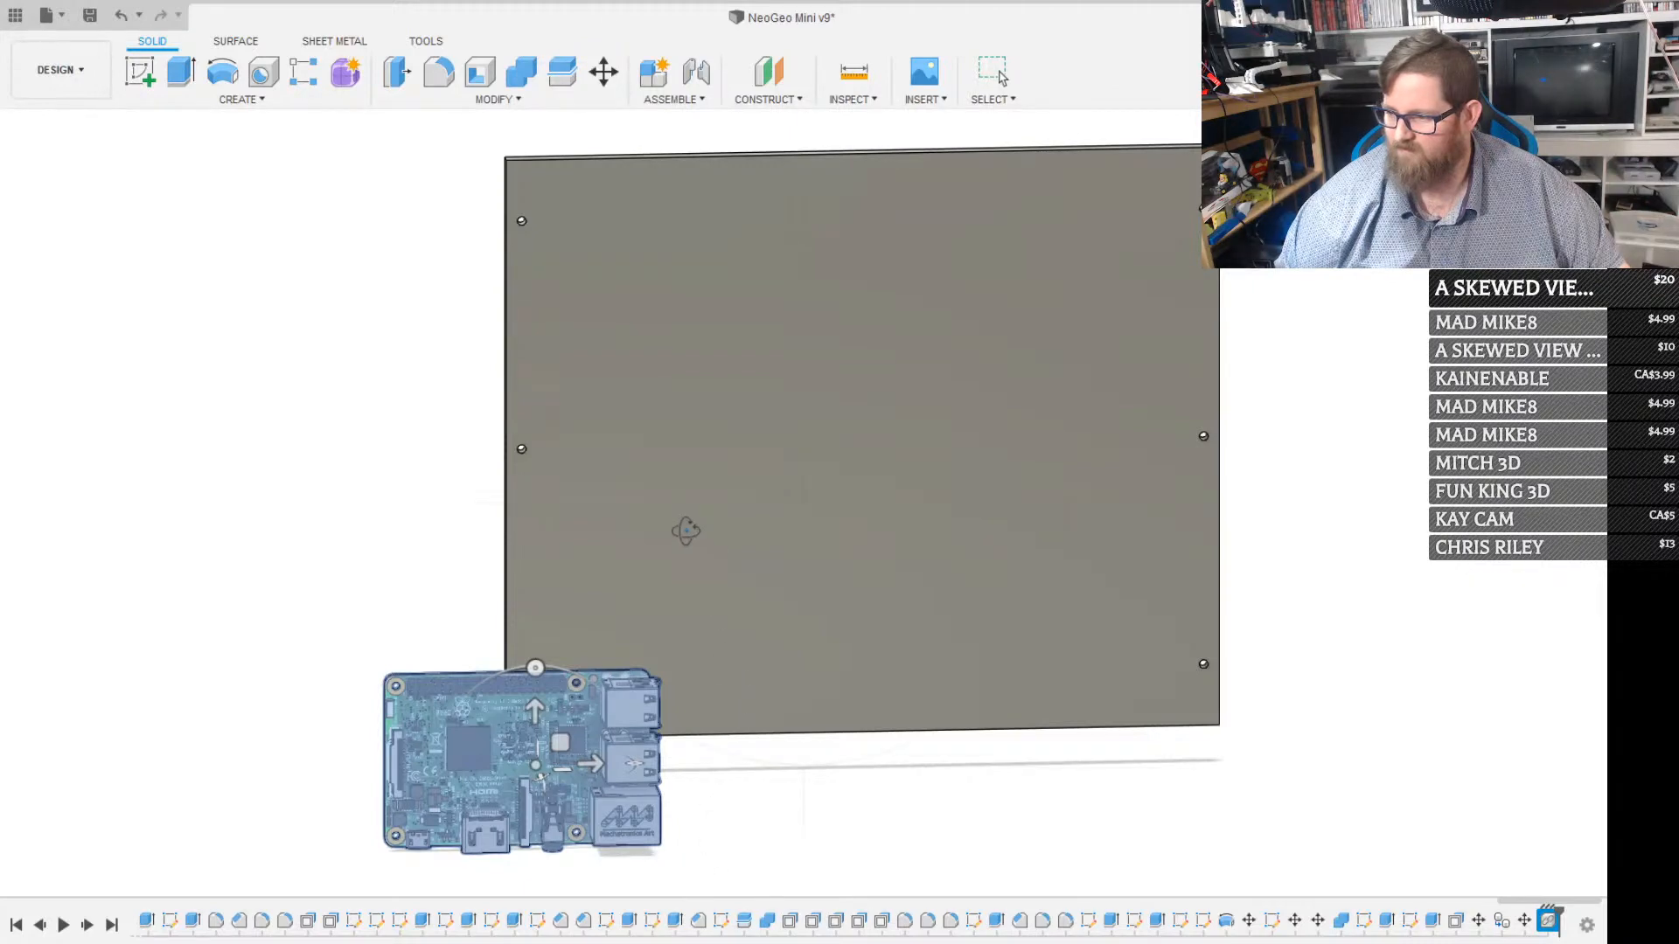
middle_click_drag(686, 528, 194, 712, "shift")
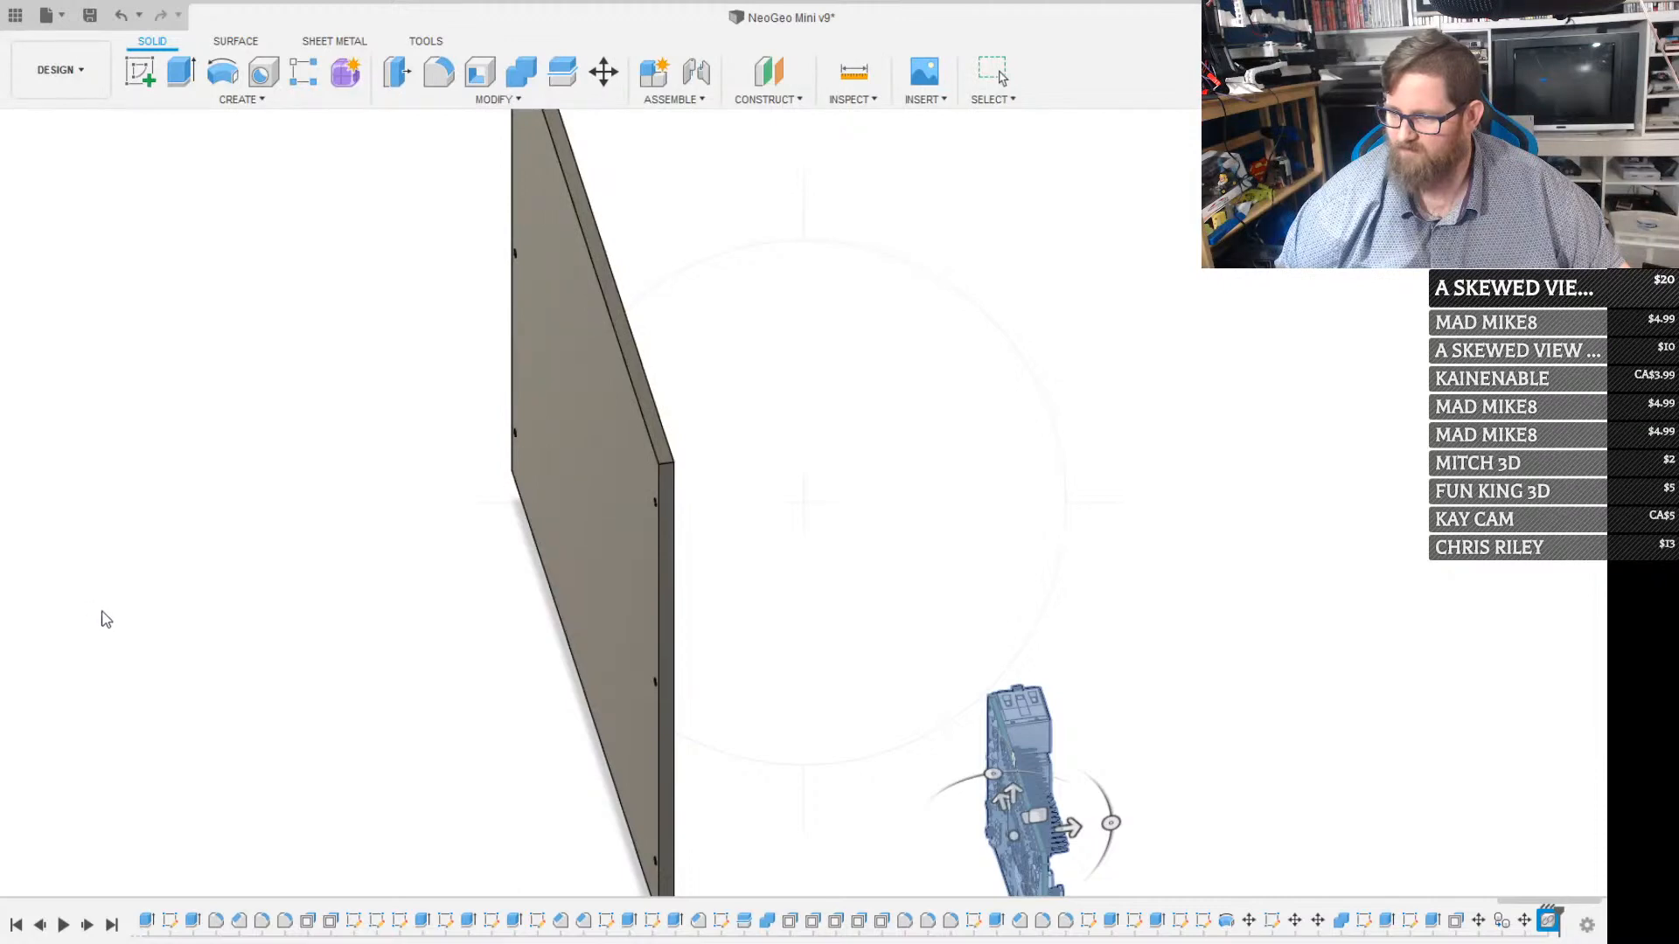
mouse_move(65, 616)
middle_mouse_down("shift")
mouse_move(1134, 214)
mouse_move(1169, 255)
mouse_move(540, 535)
mouse_move(559, 521)
middle_mouse_up("shift")
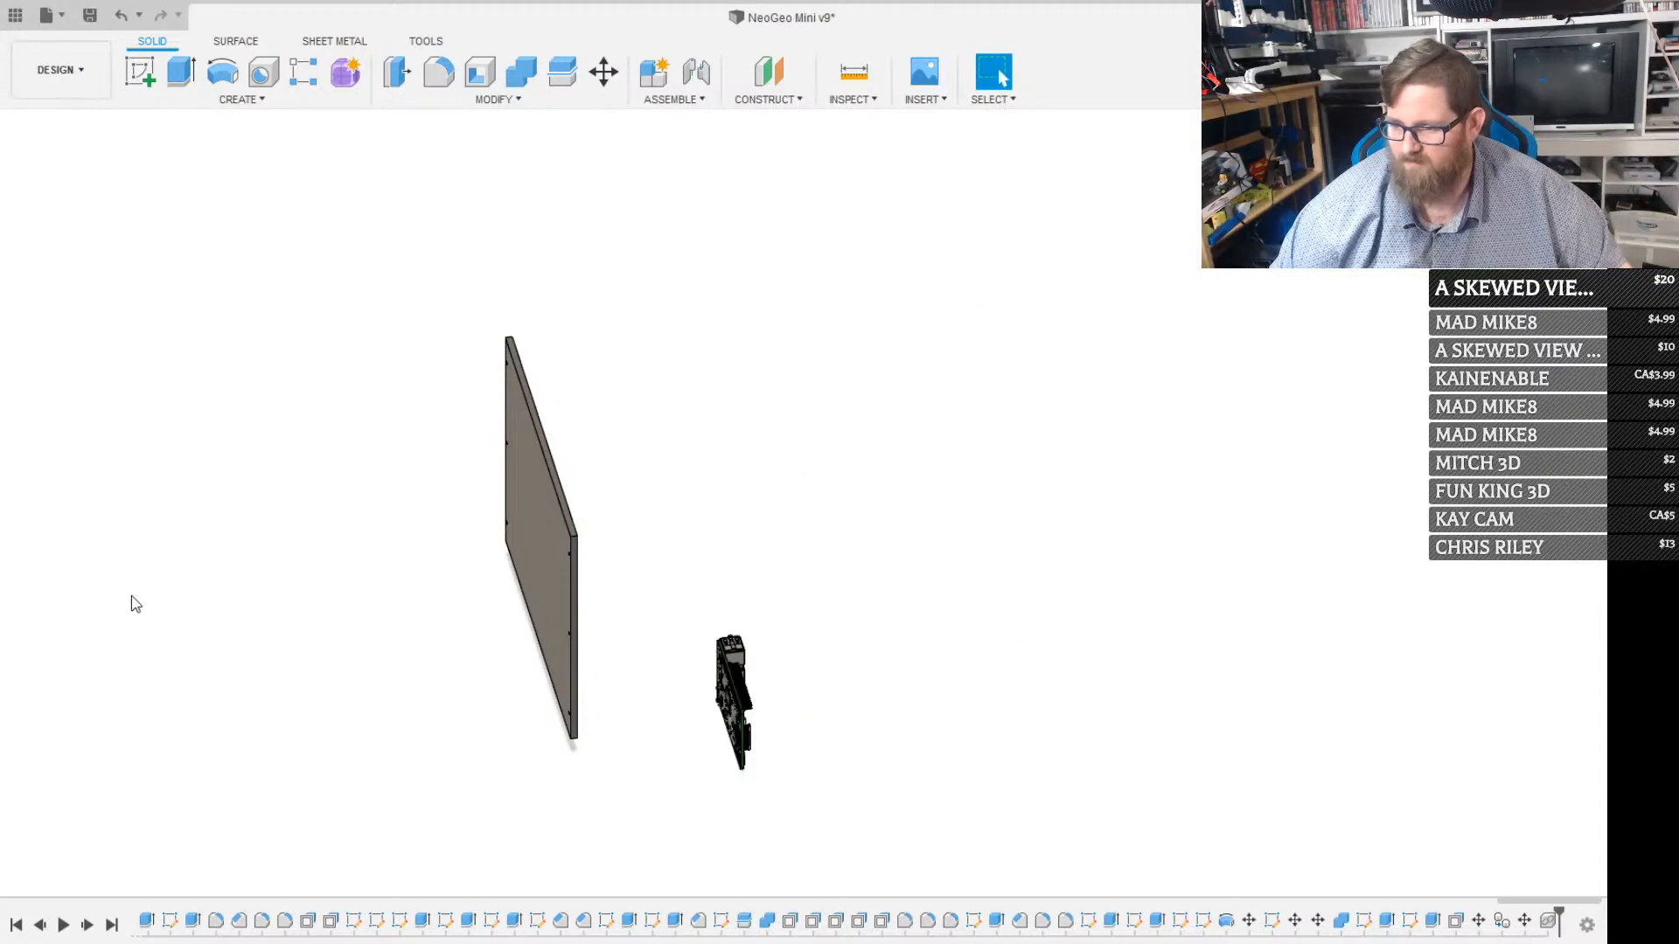
Hide the inserted Raspberry Pi model so only the large back panel is shown
left_click(64, 617)
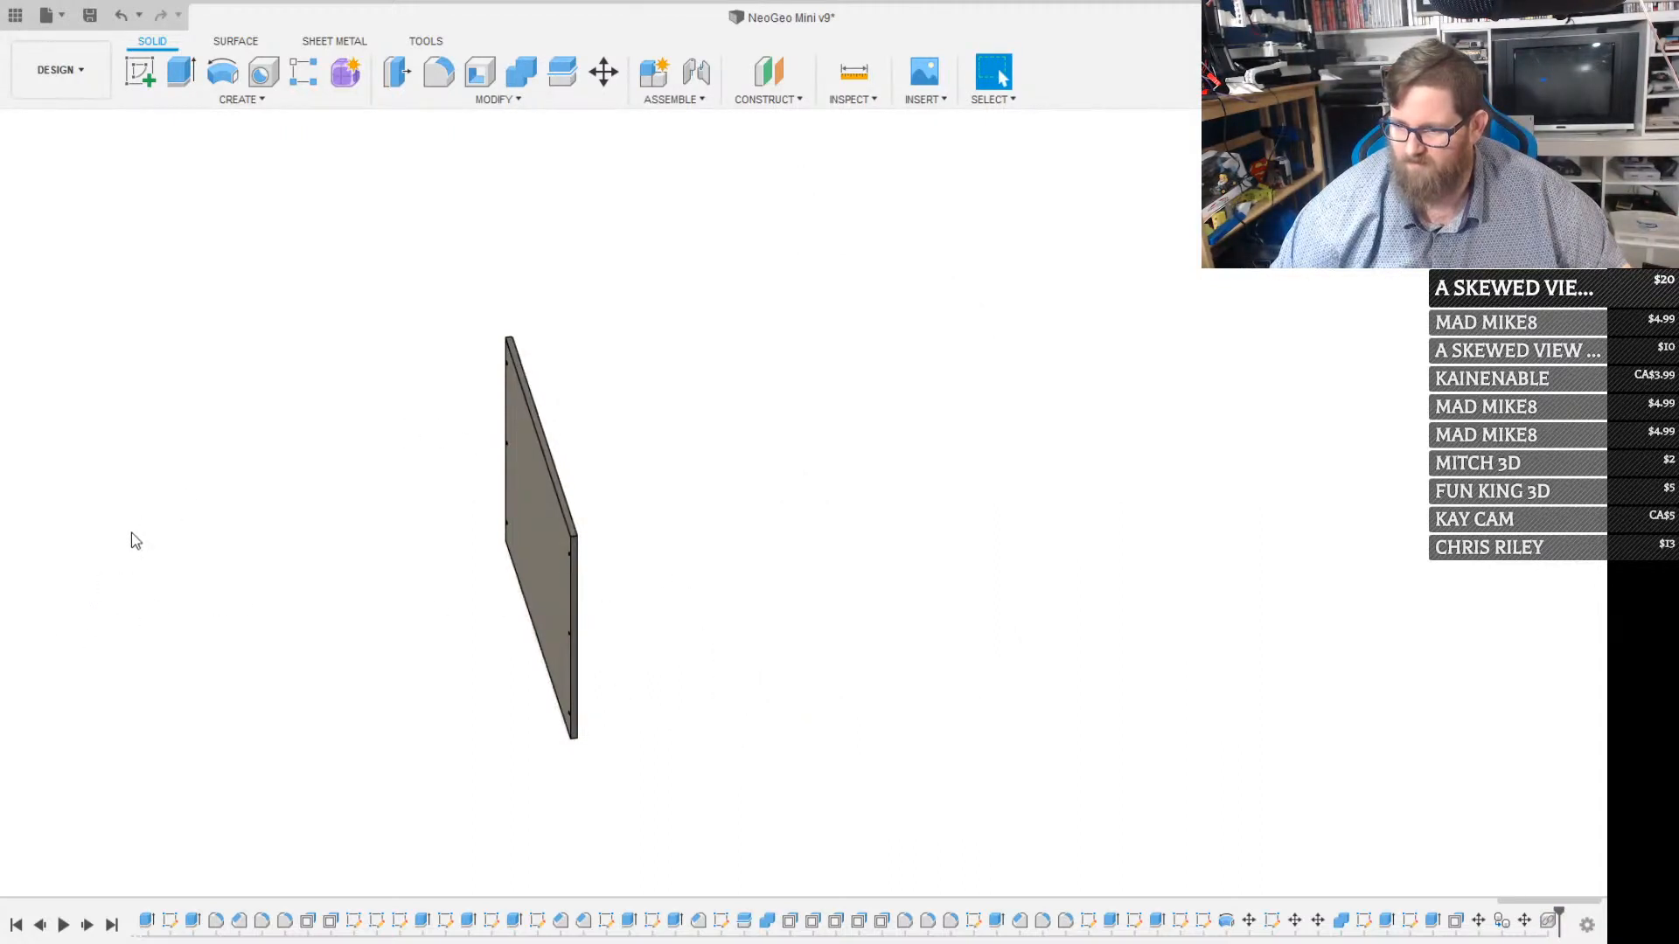
left_click(79, 498)
left_click(80, 503)
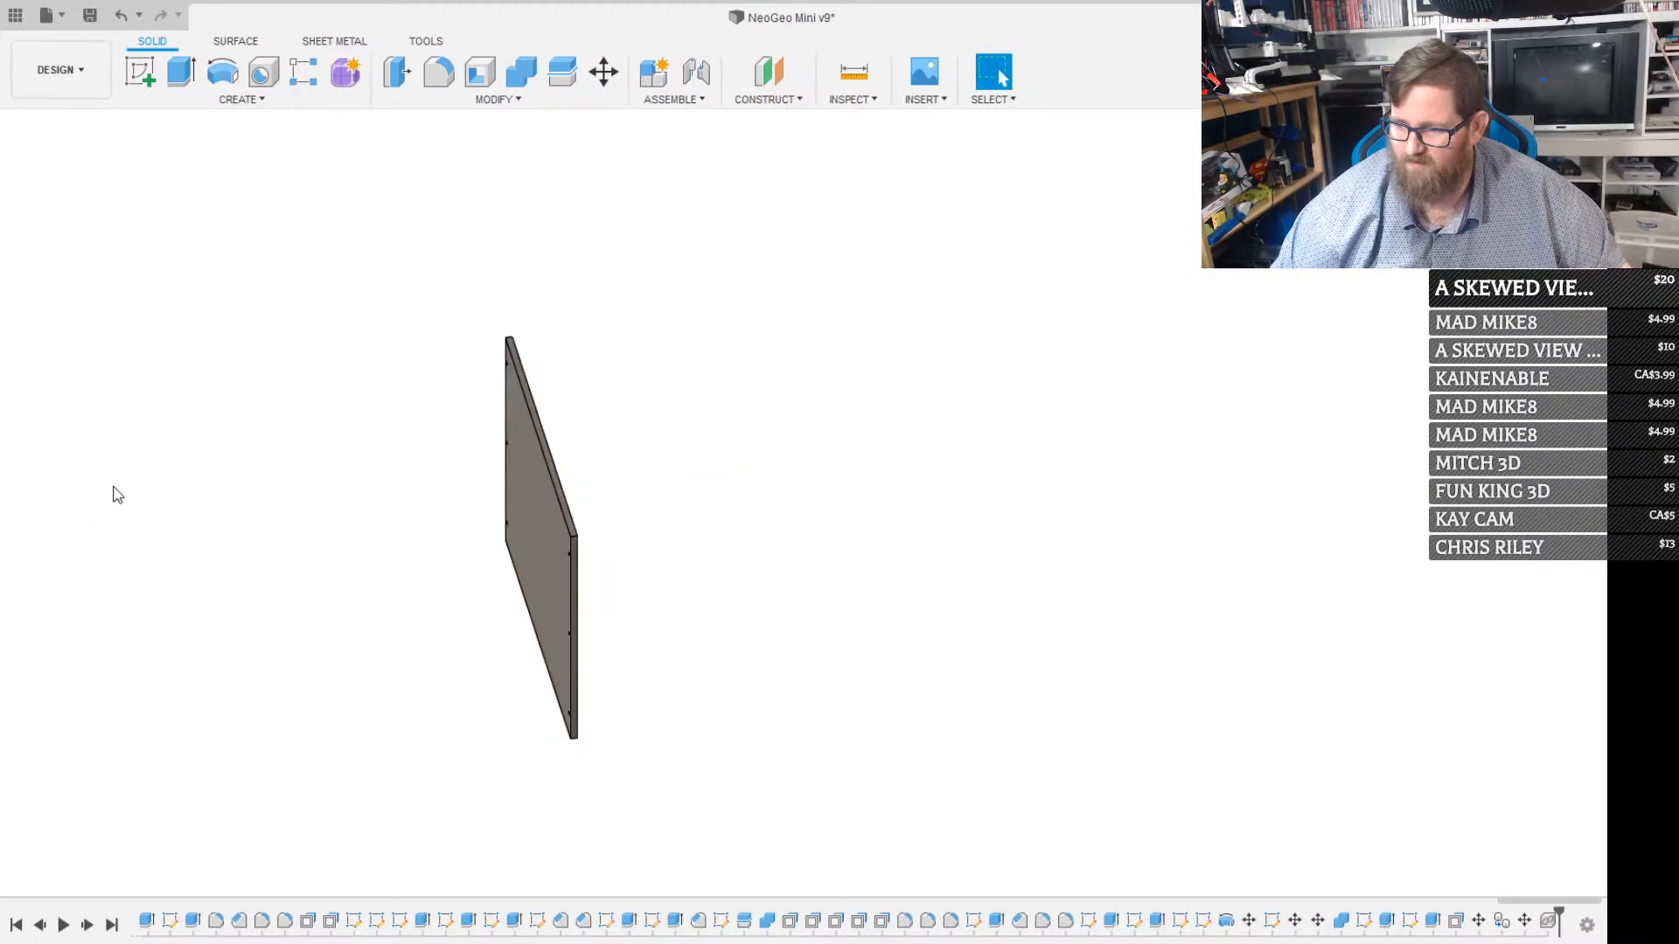
Start a new sketch on the broad face of the large back panel for drawing a rectangle
middle_click_drag(685, 581, 548, 524, "shift")
scroll(743, 570, "up", 3)
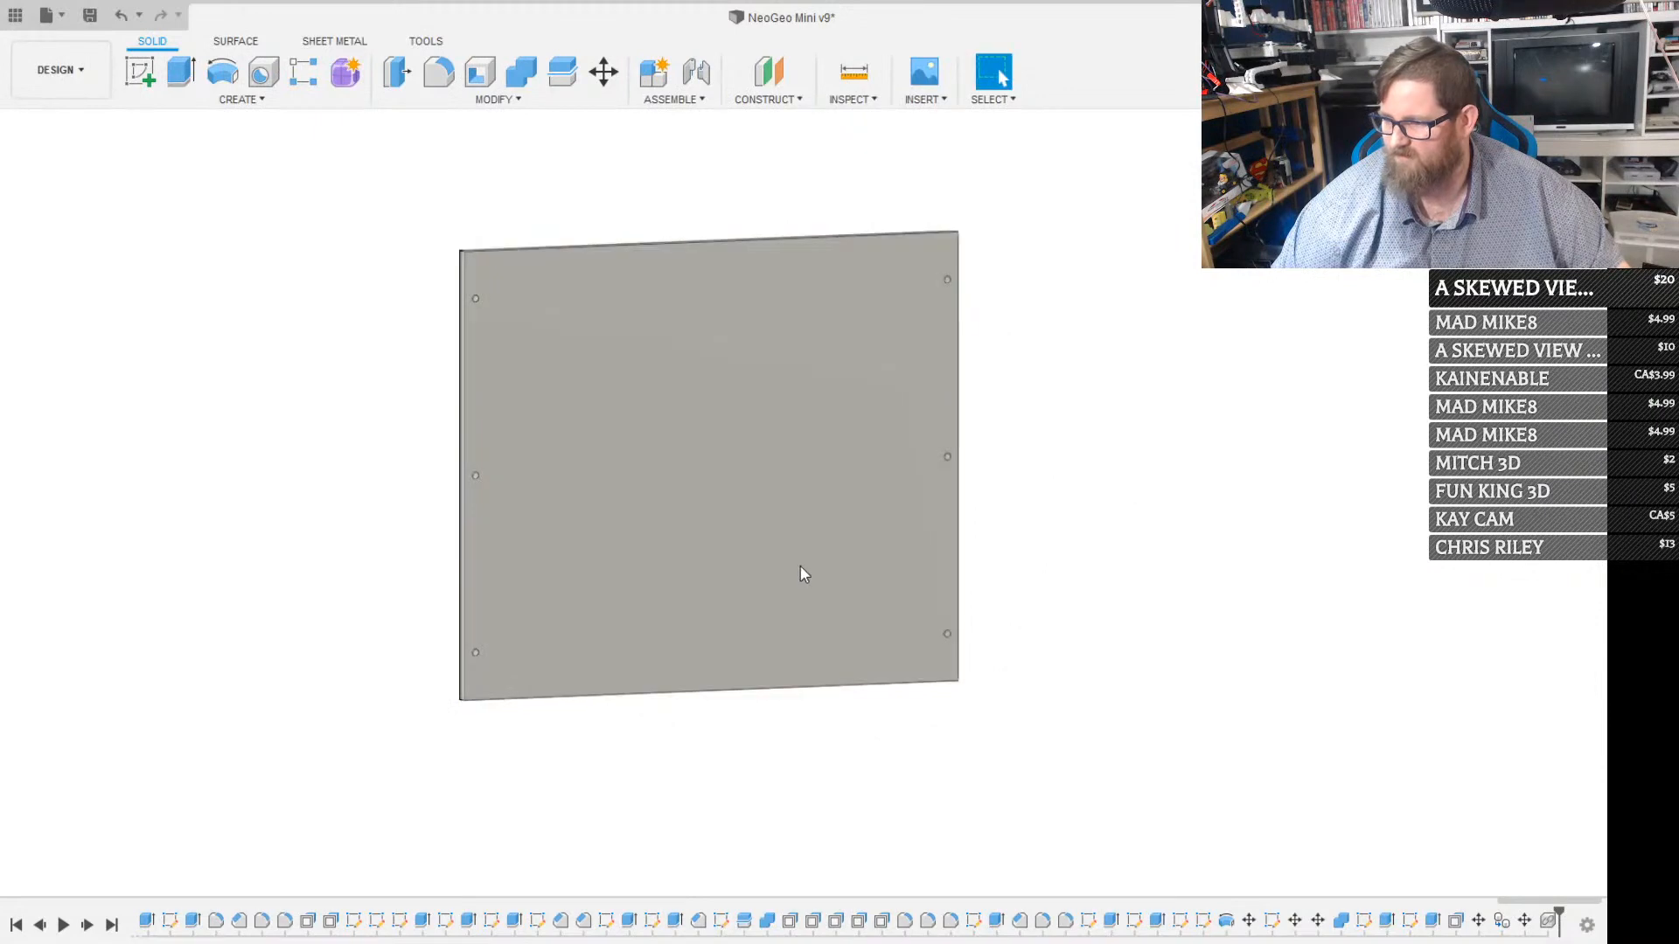
left_click(800, 565)
key("r")
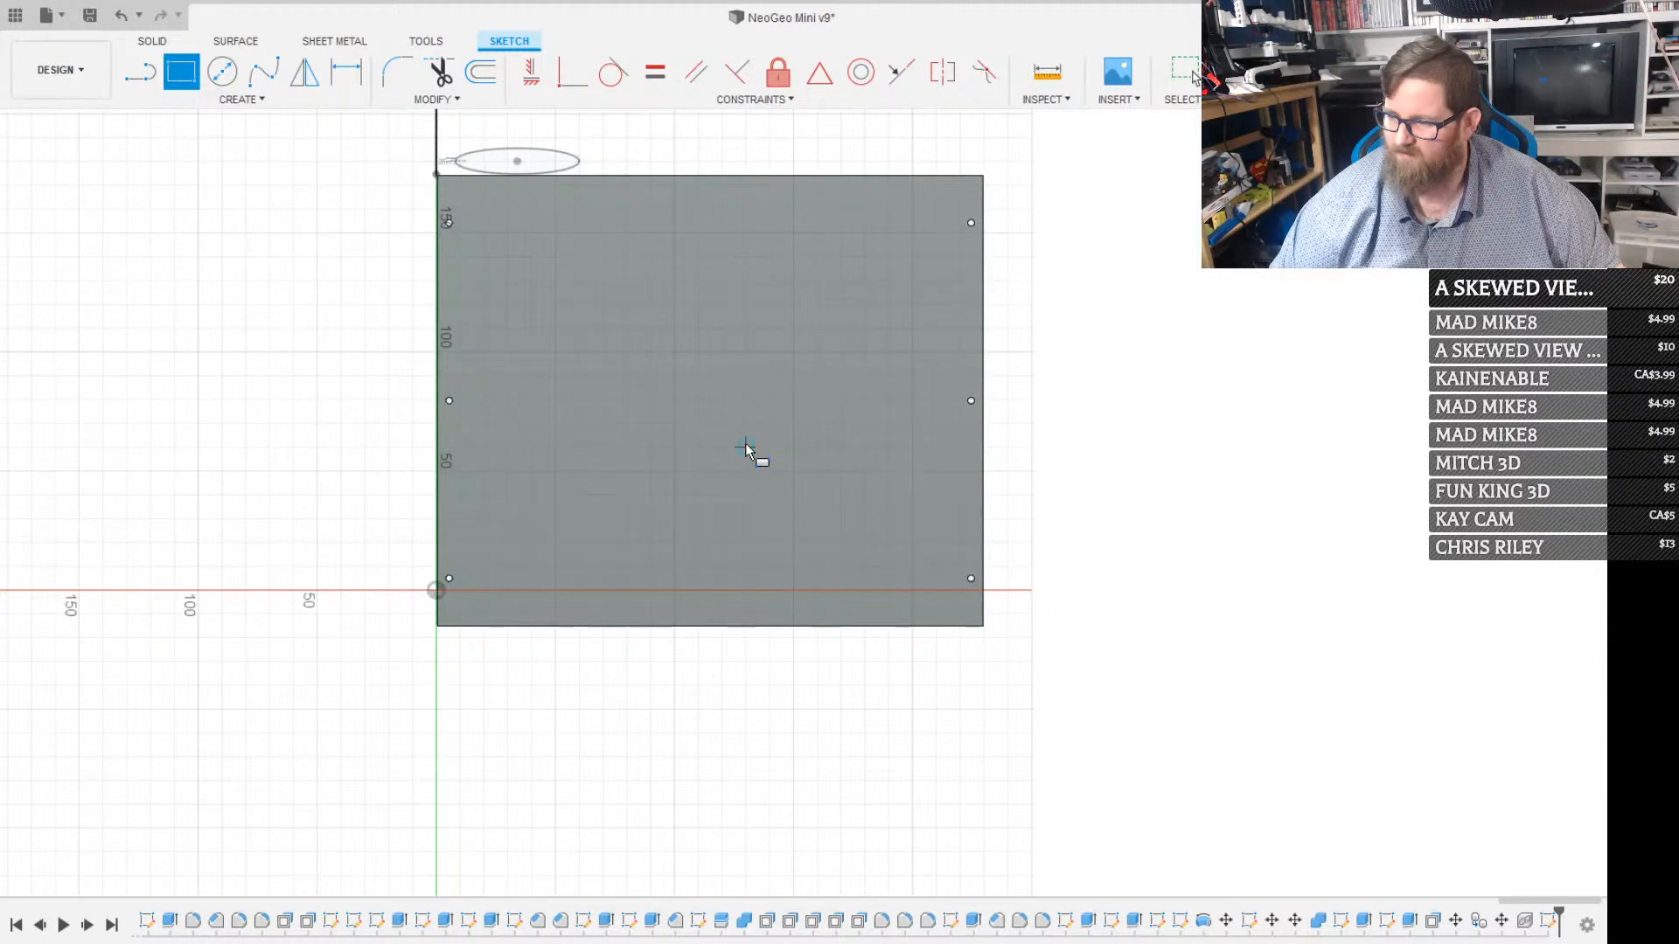
Try a 58 × 49 mm rectangle in the lower part of the back panel, and undo it
left_click(745, 447)
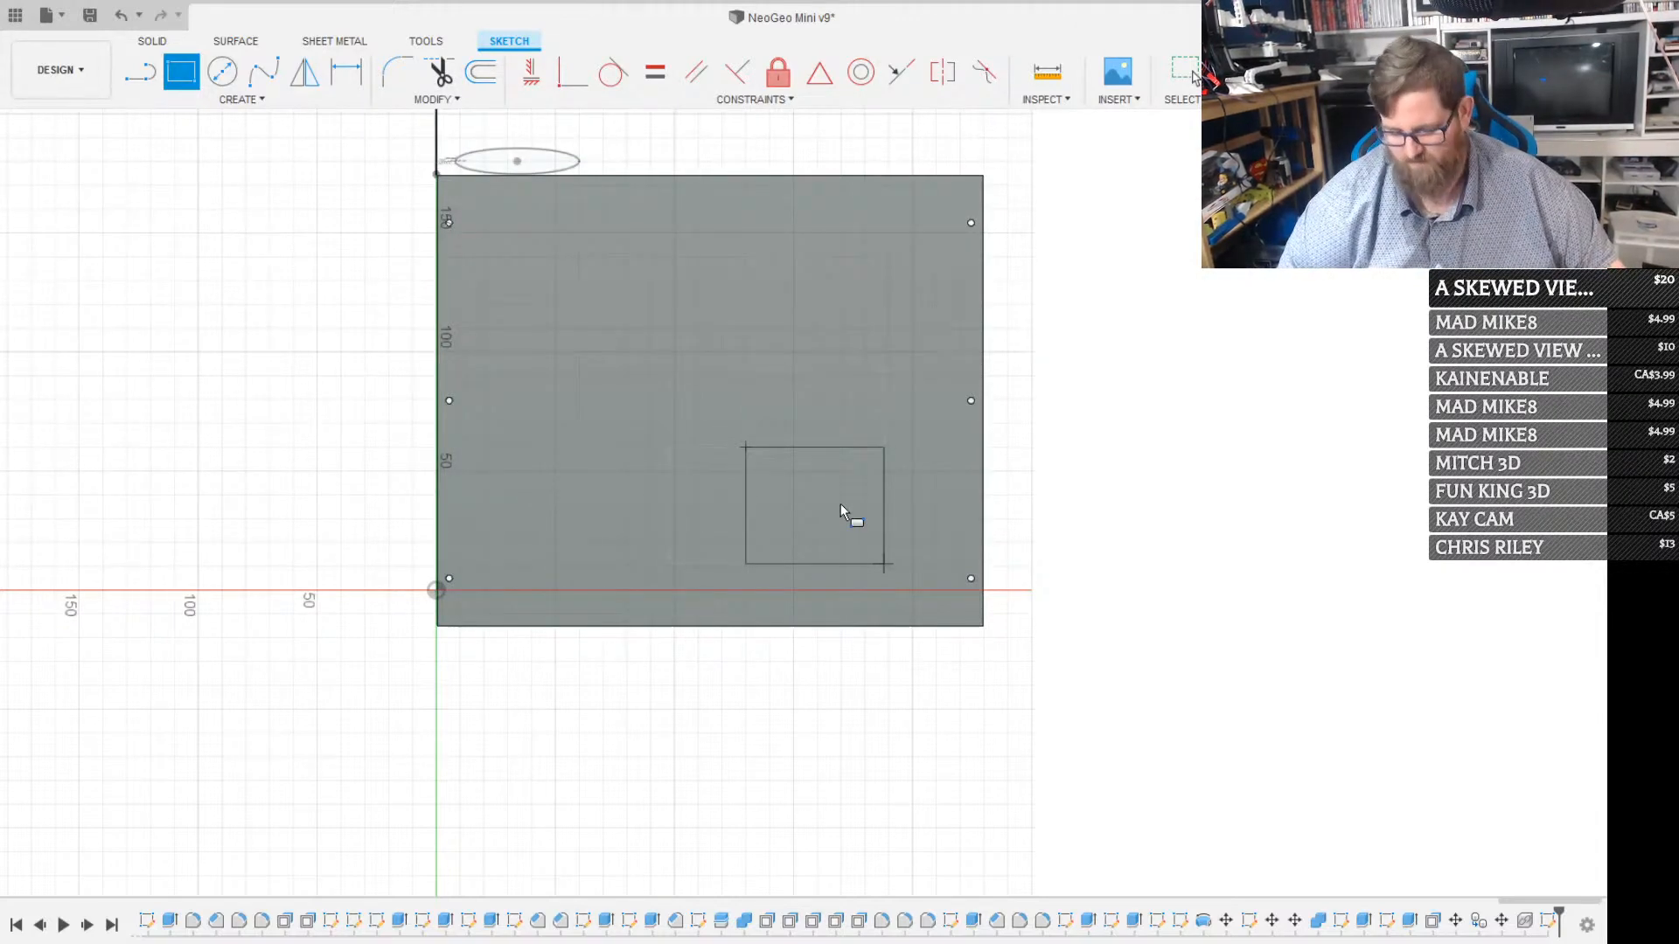
key("Return")
key("Escape")
scroll(841, 504, "up", 4)
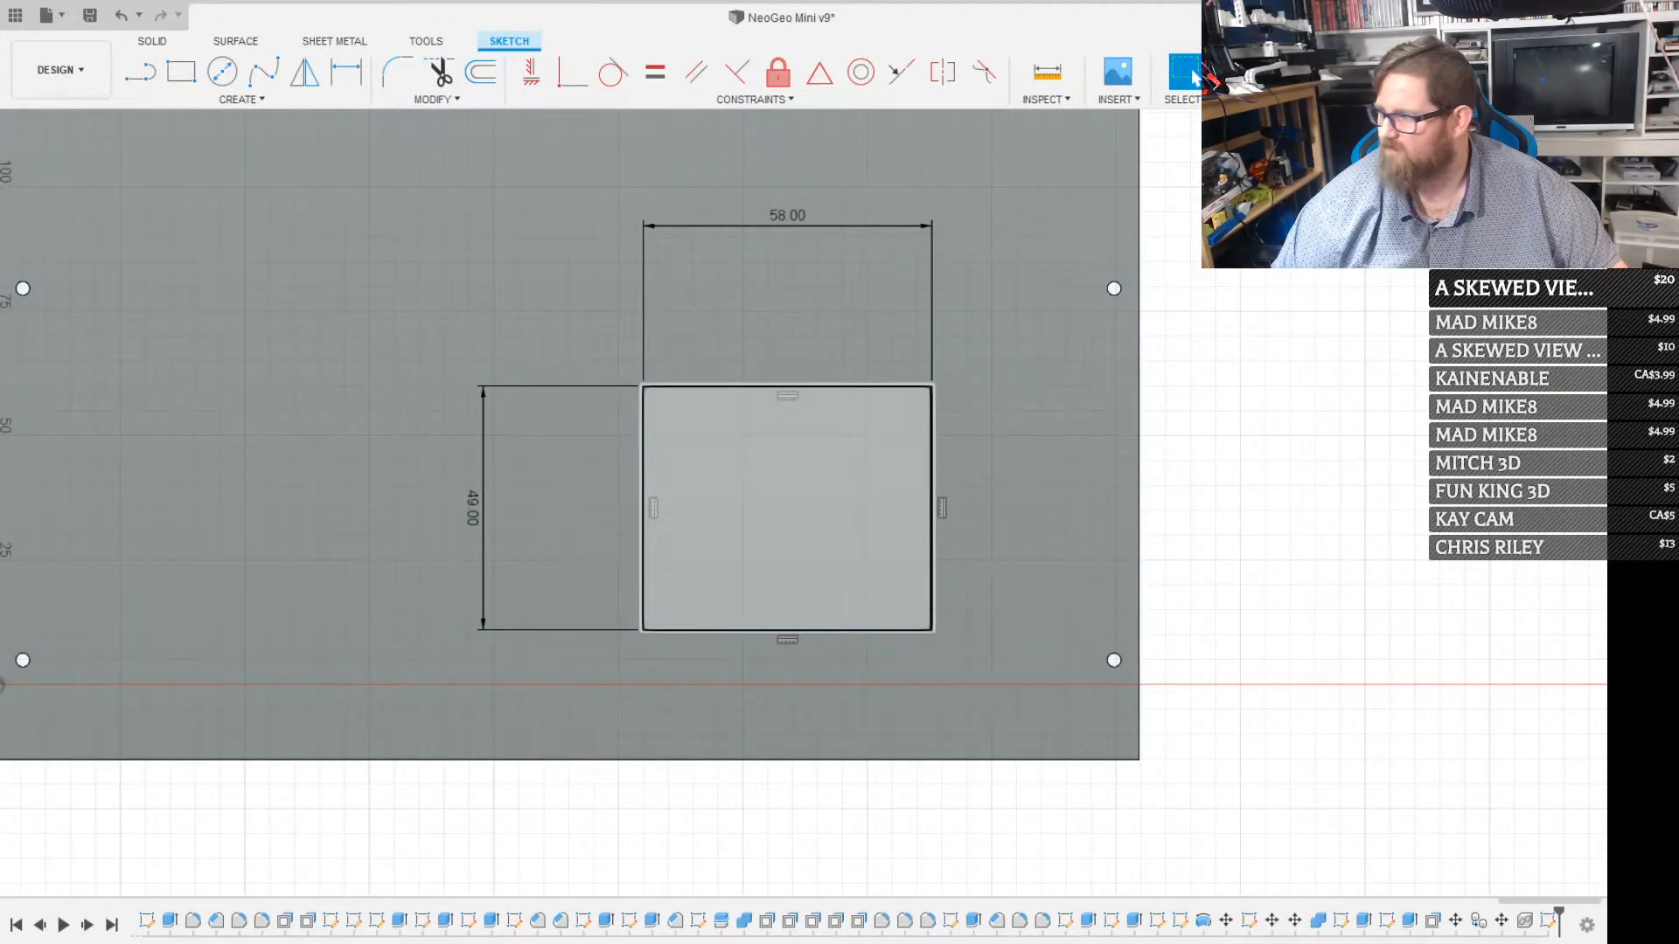
scroll(858, 491, "down", 4)
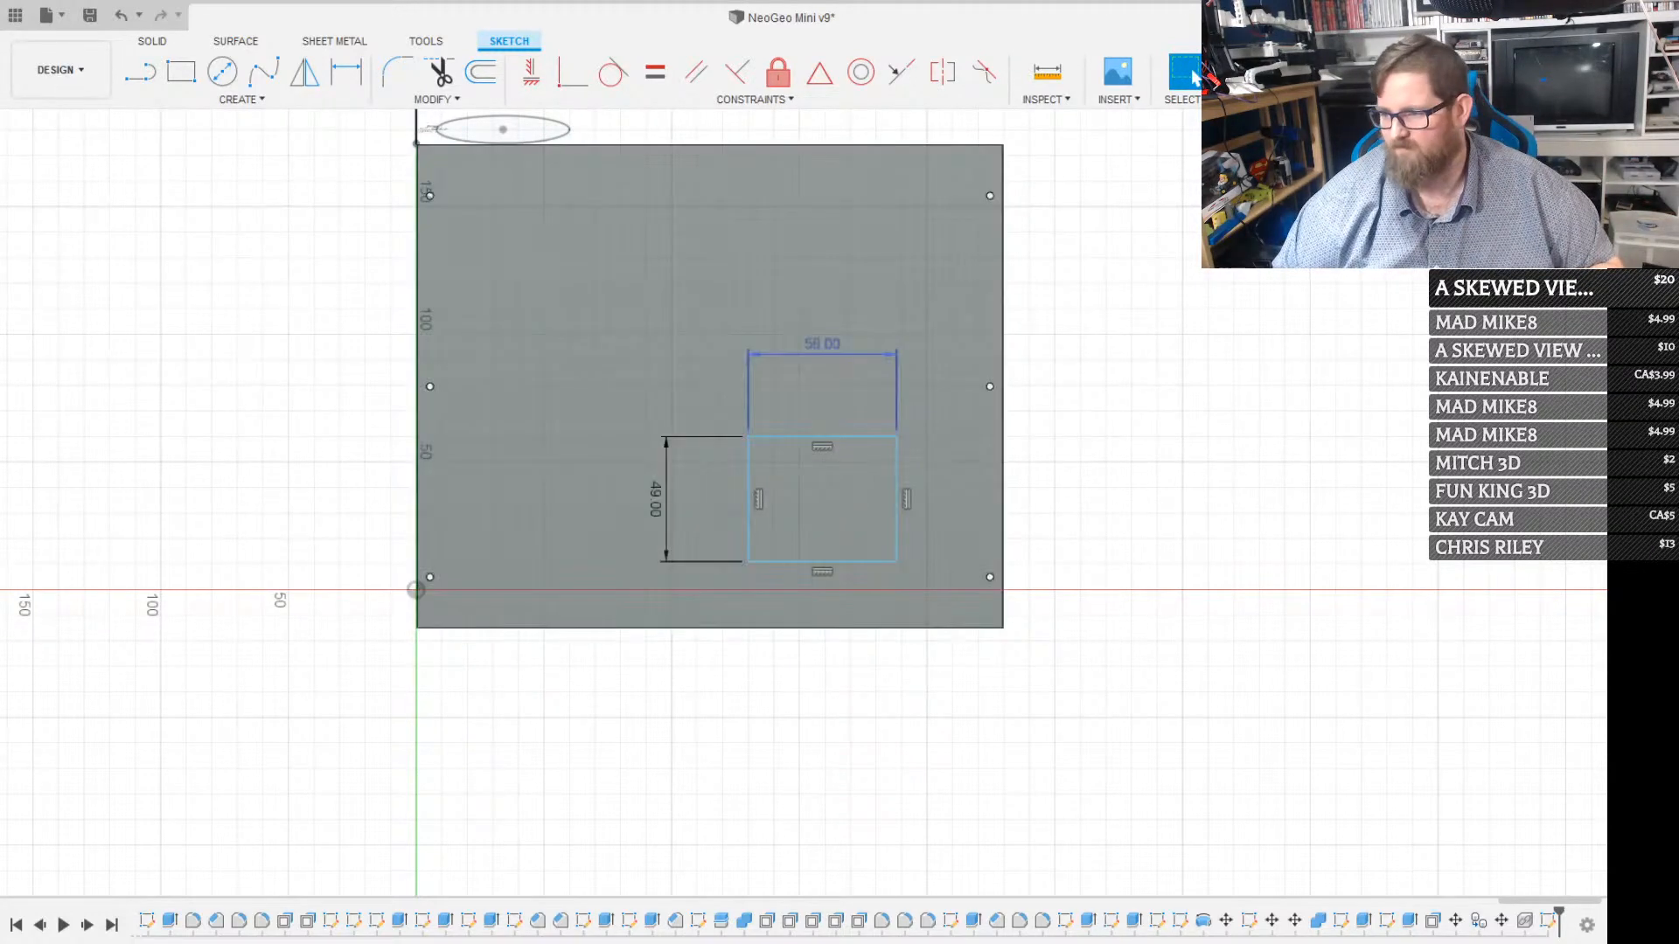
left_click(701, 328)
key("ctrl+z")
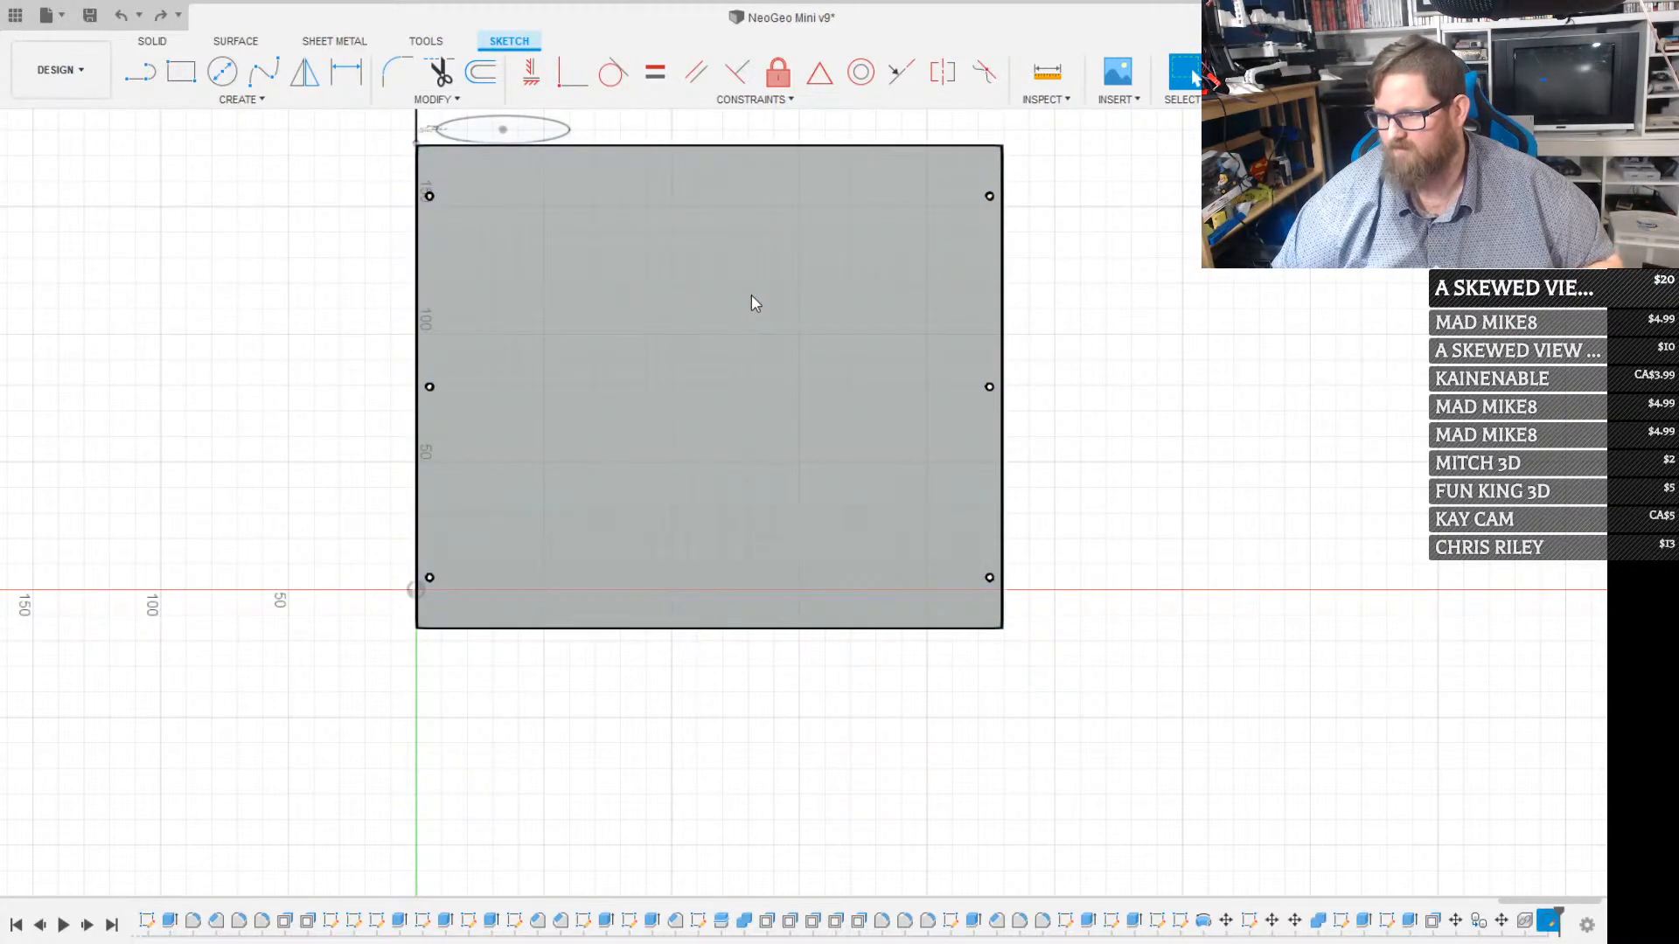
Sketch a rectangle 58 mm wide and 49 mm high in the upper part of the back panel
key("r")
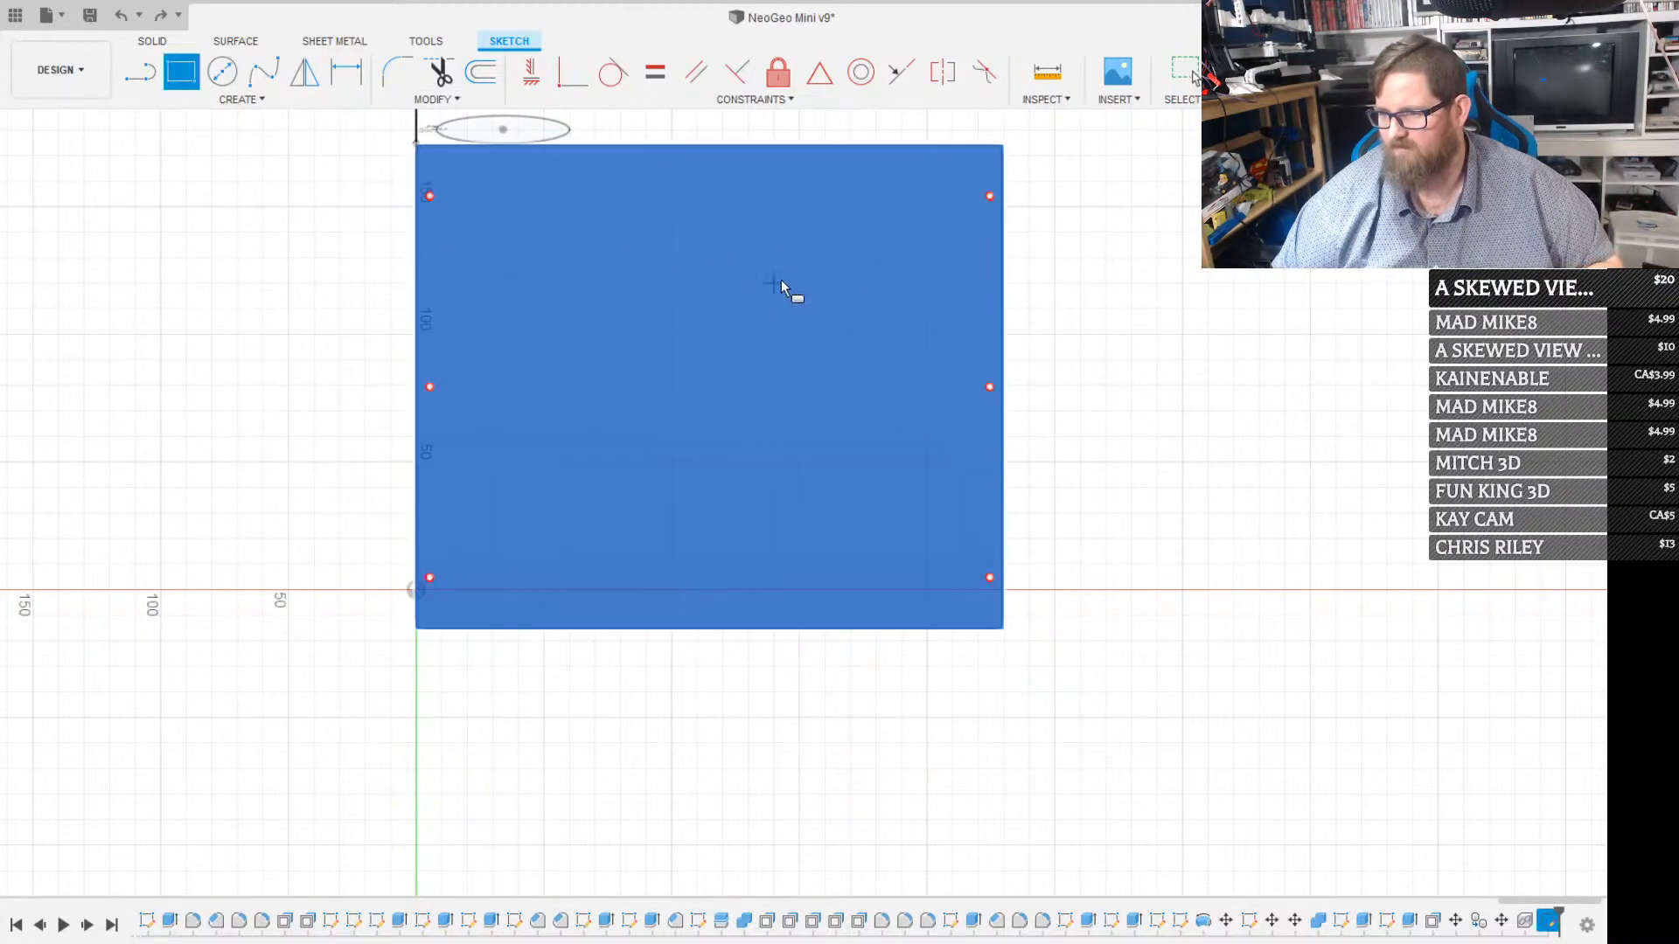
left_click(847, 212)
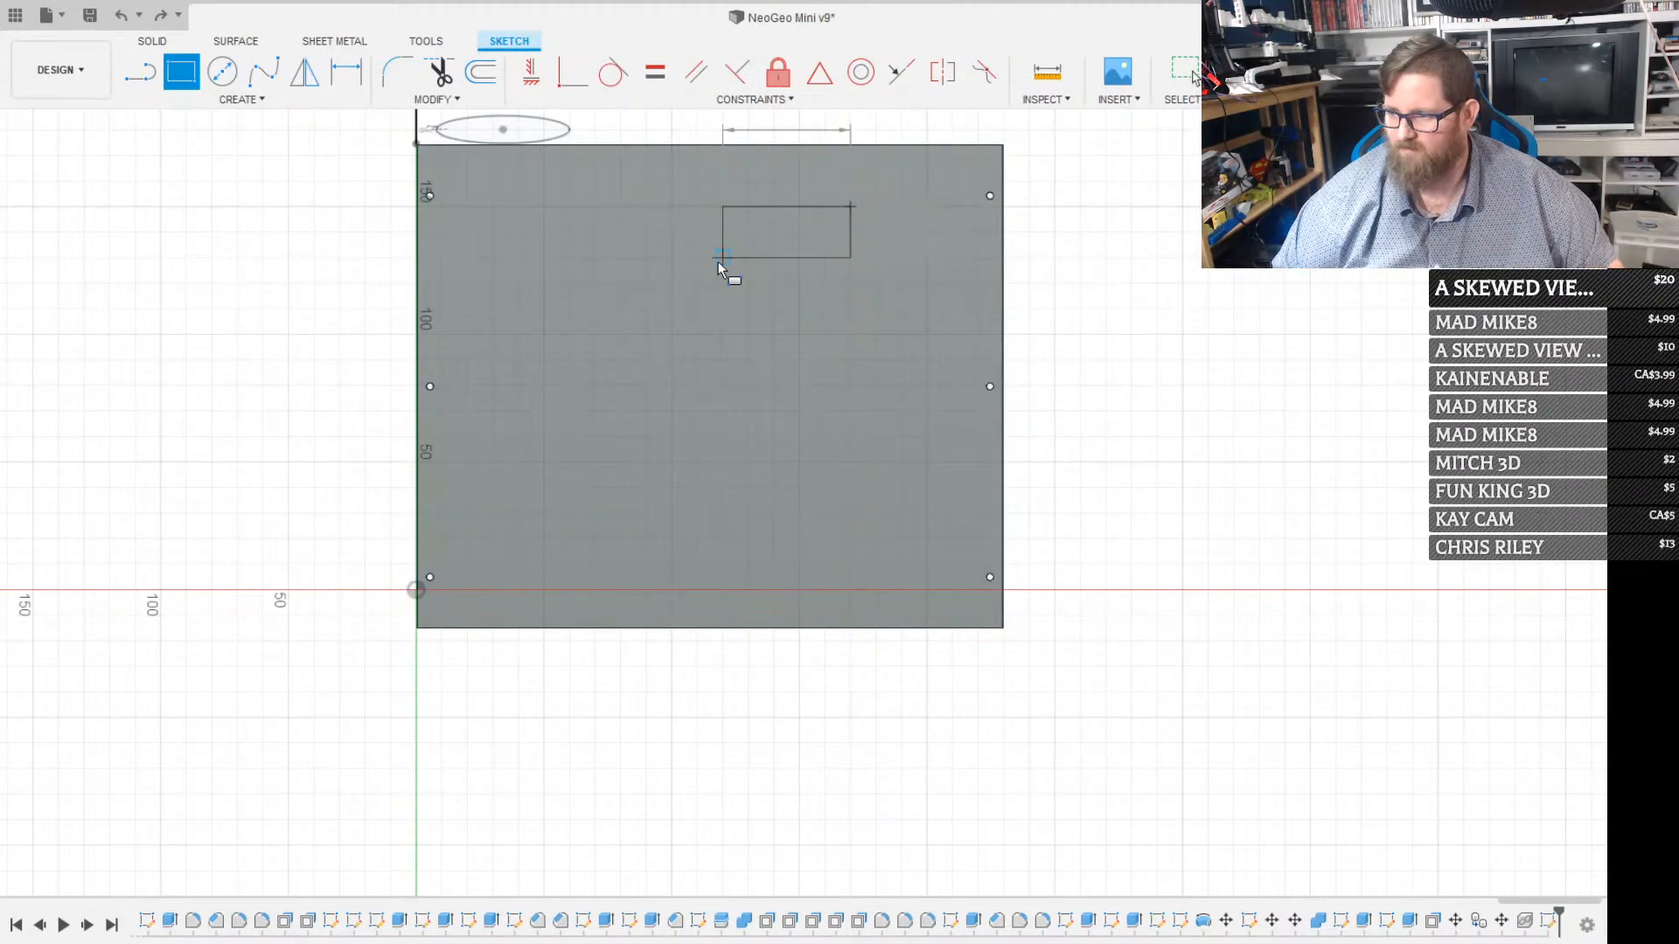
type("58")
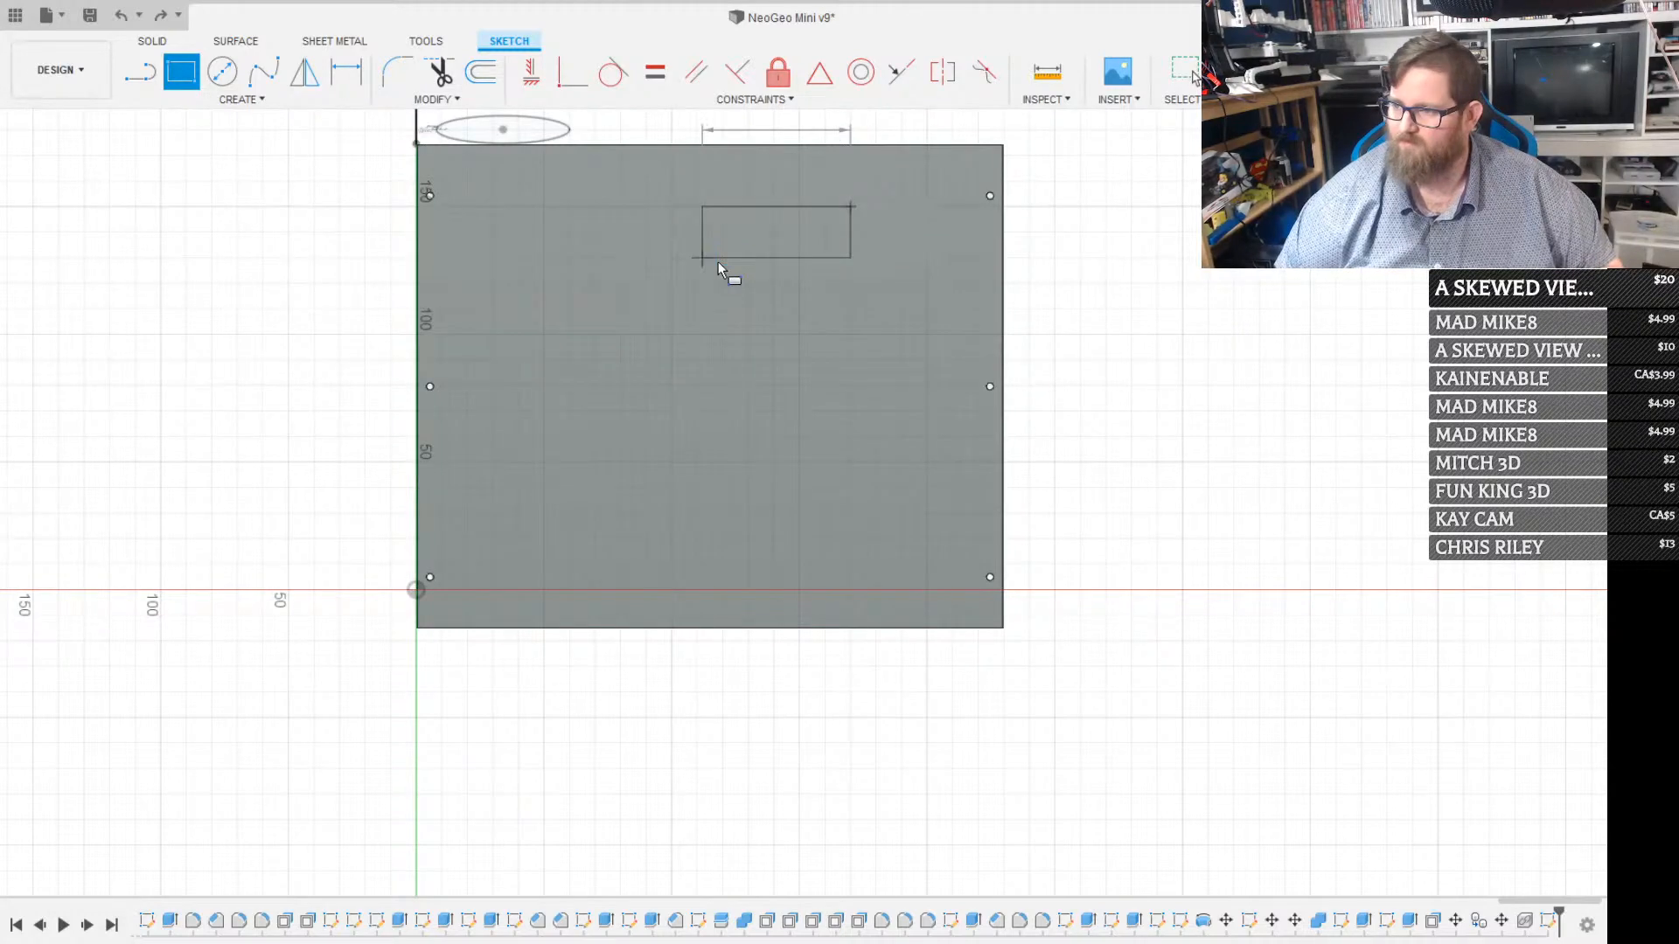
key("Tab")
type("49")
key("Return")
key("Escape")
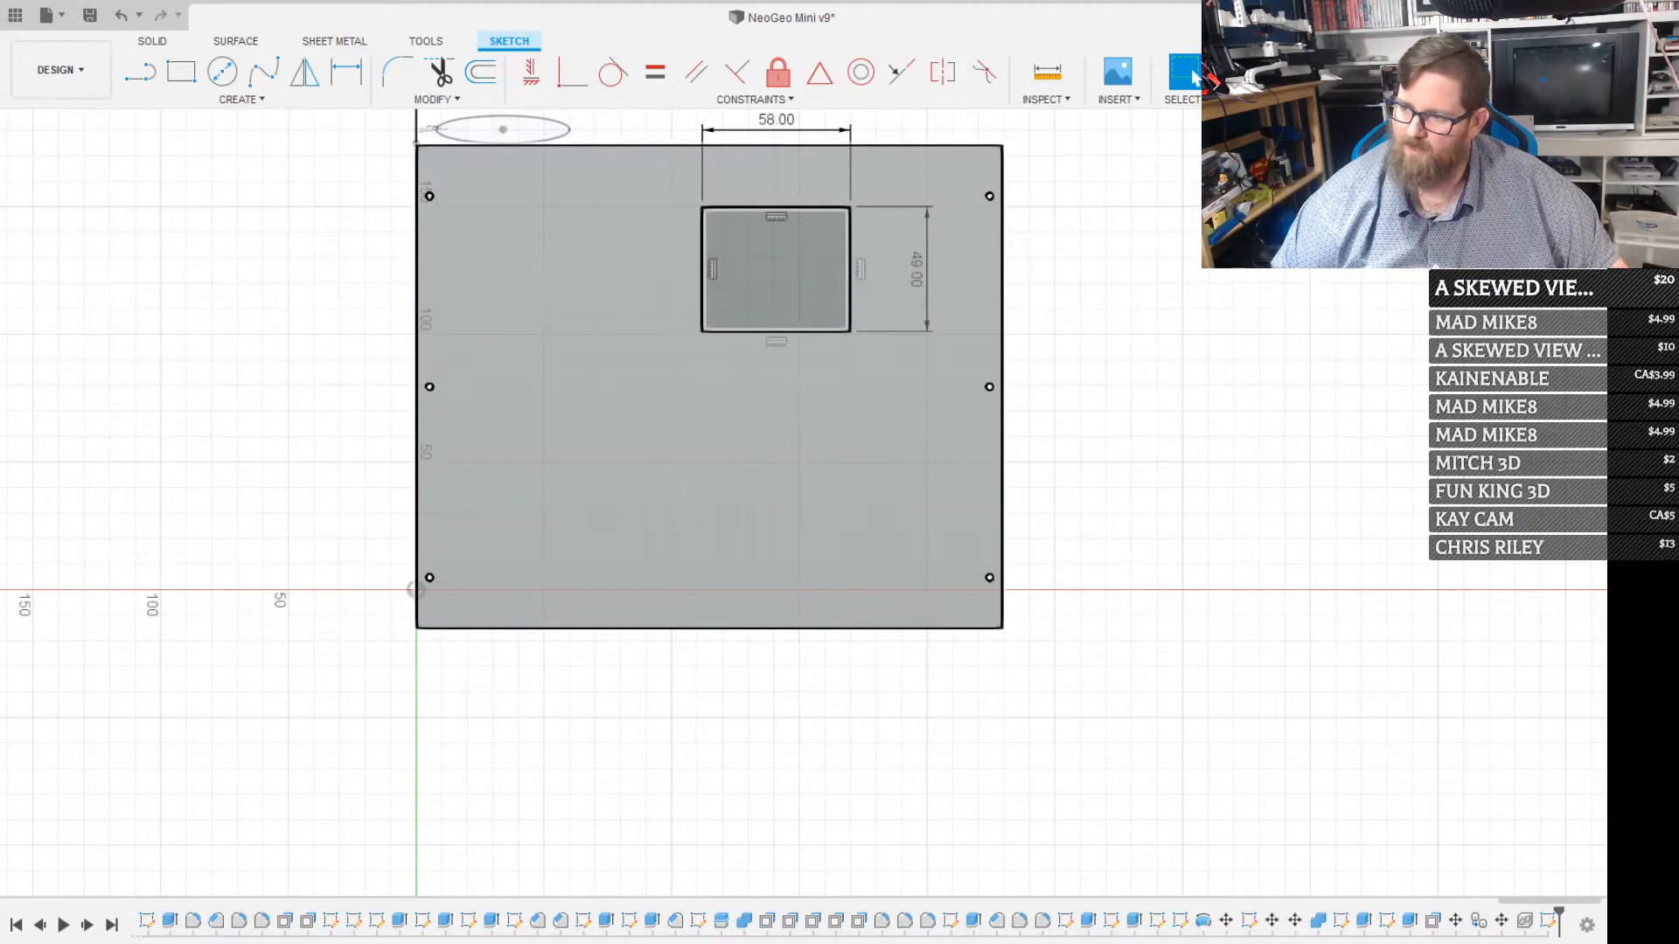
Convert all four sides of the 58 × 49 mm rectangle to construction lines
scroll(736, 211, "up", 7)
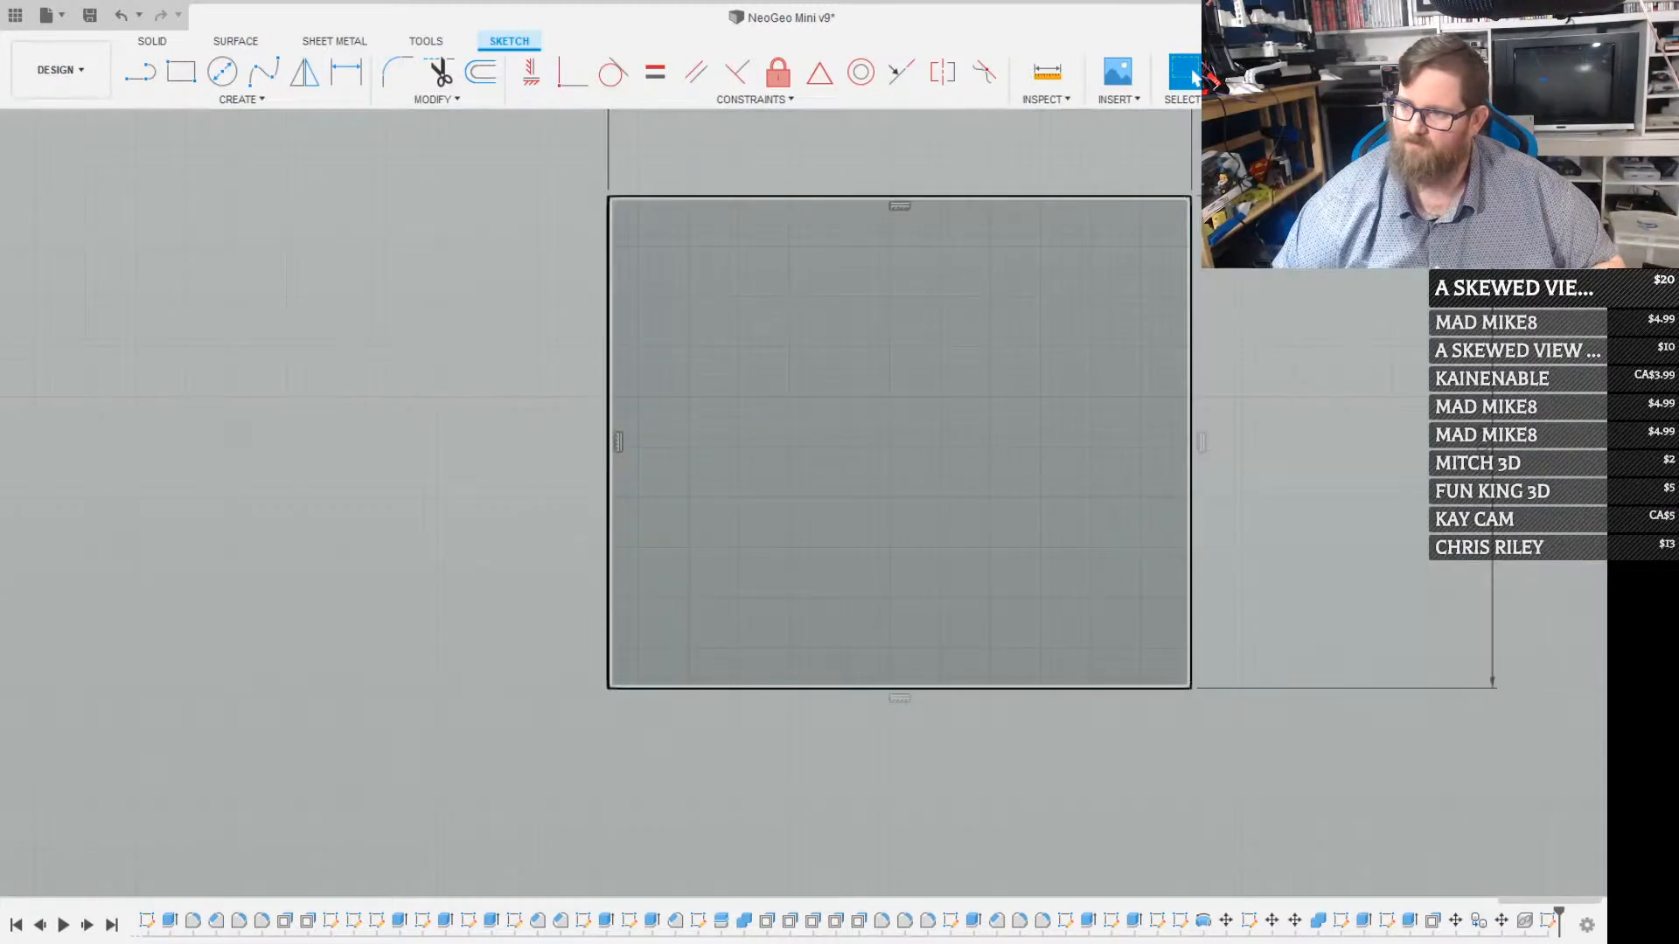
scroll(715, 188, "down", 4)
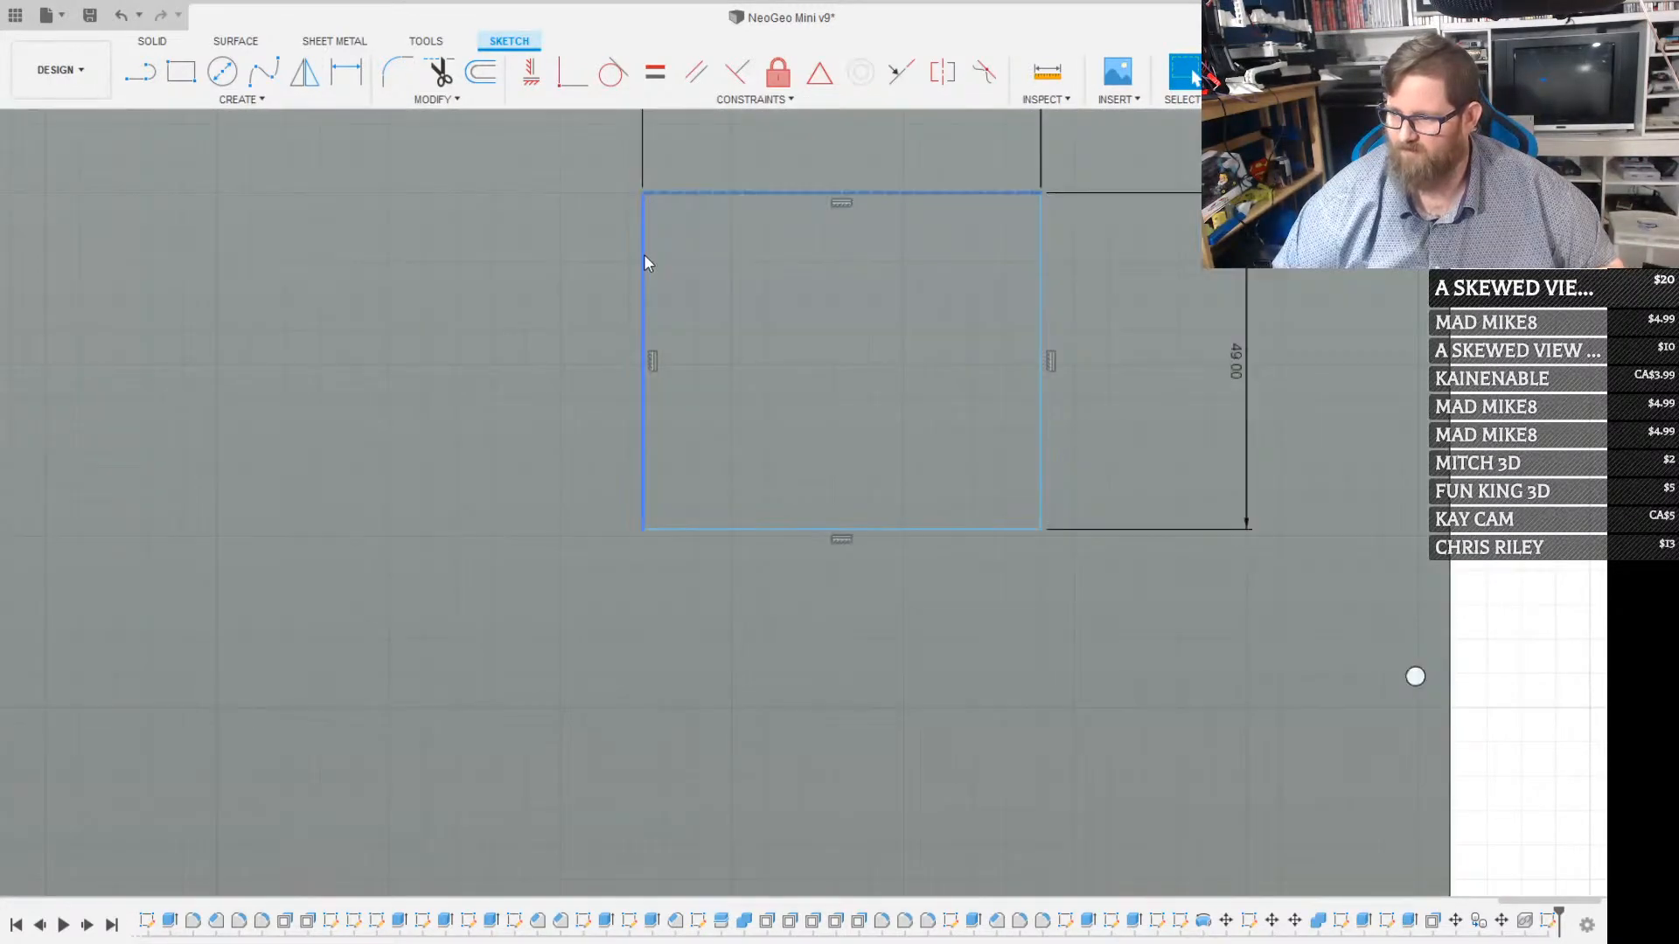
left_click(644, 253)
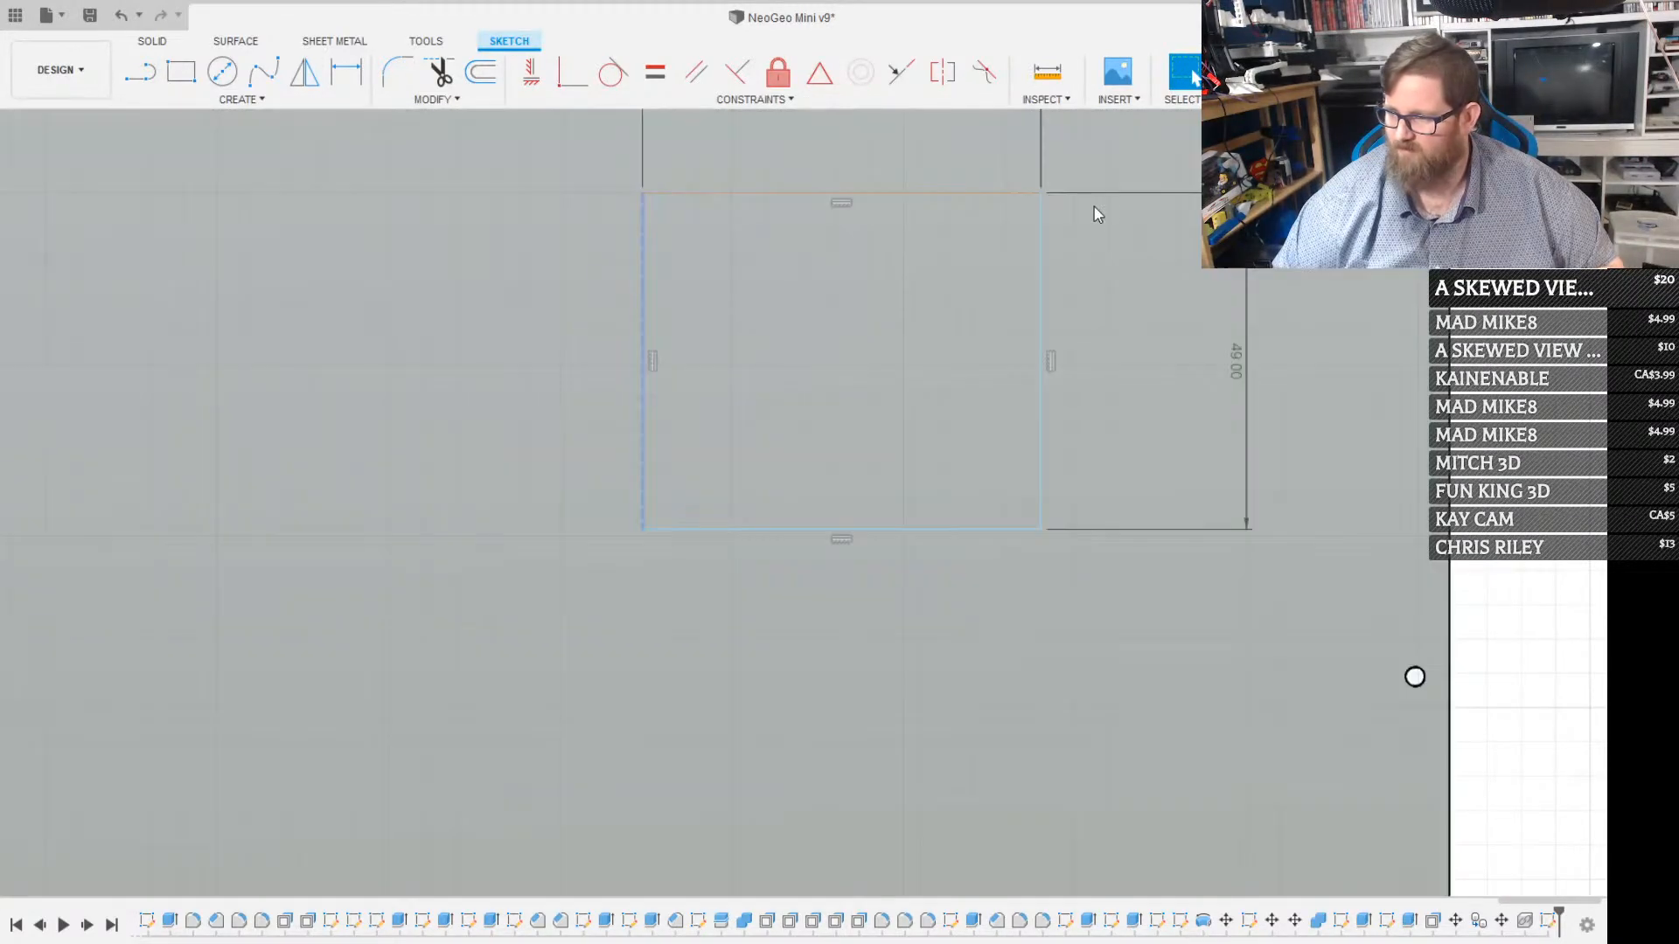
left_click(1039, 280)
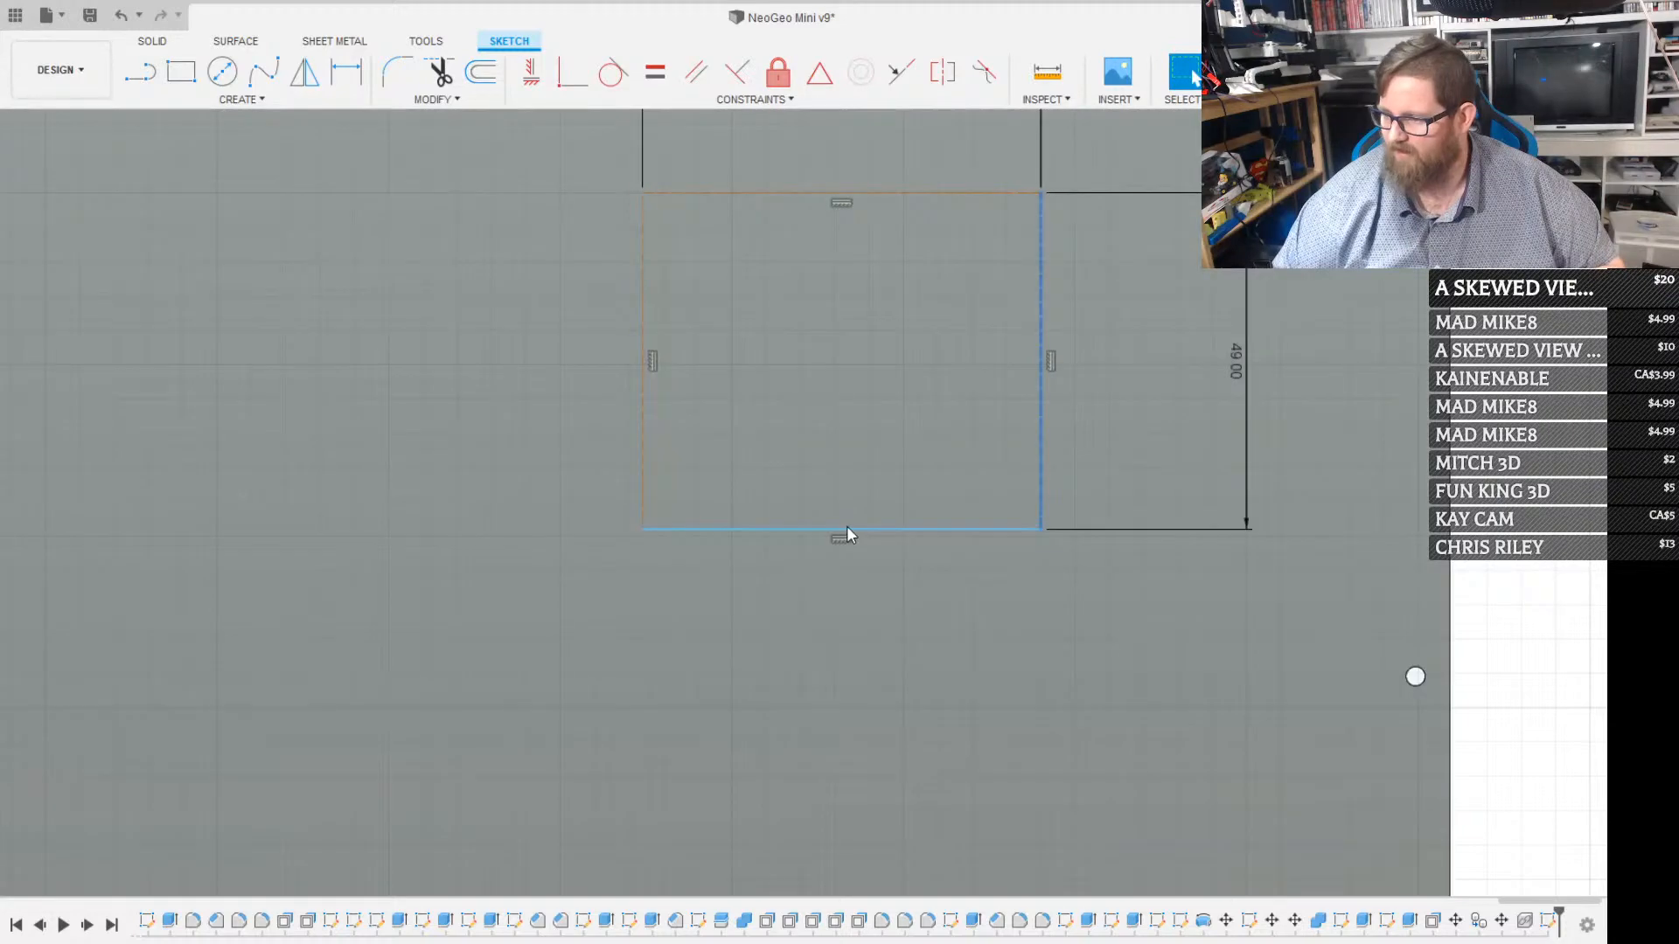
left_click(848, 534)
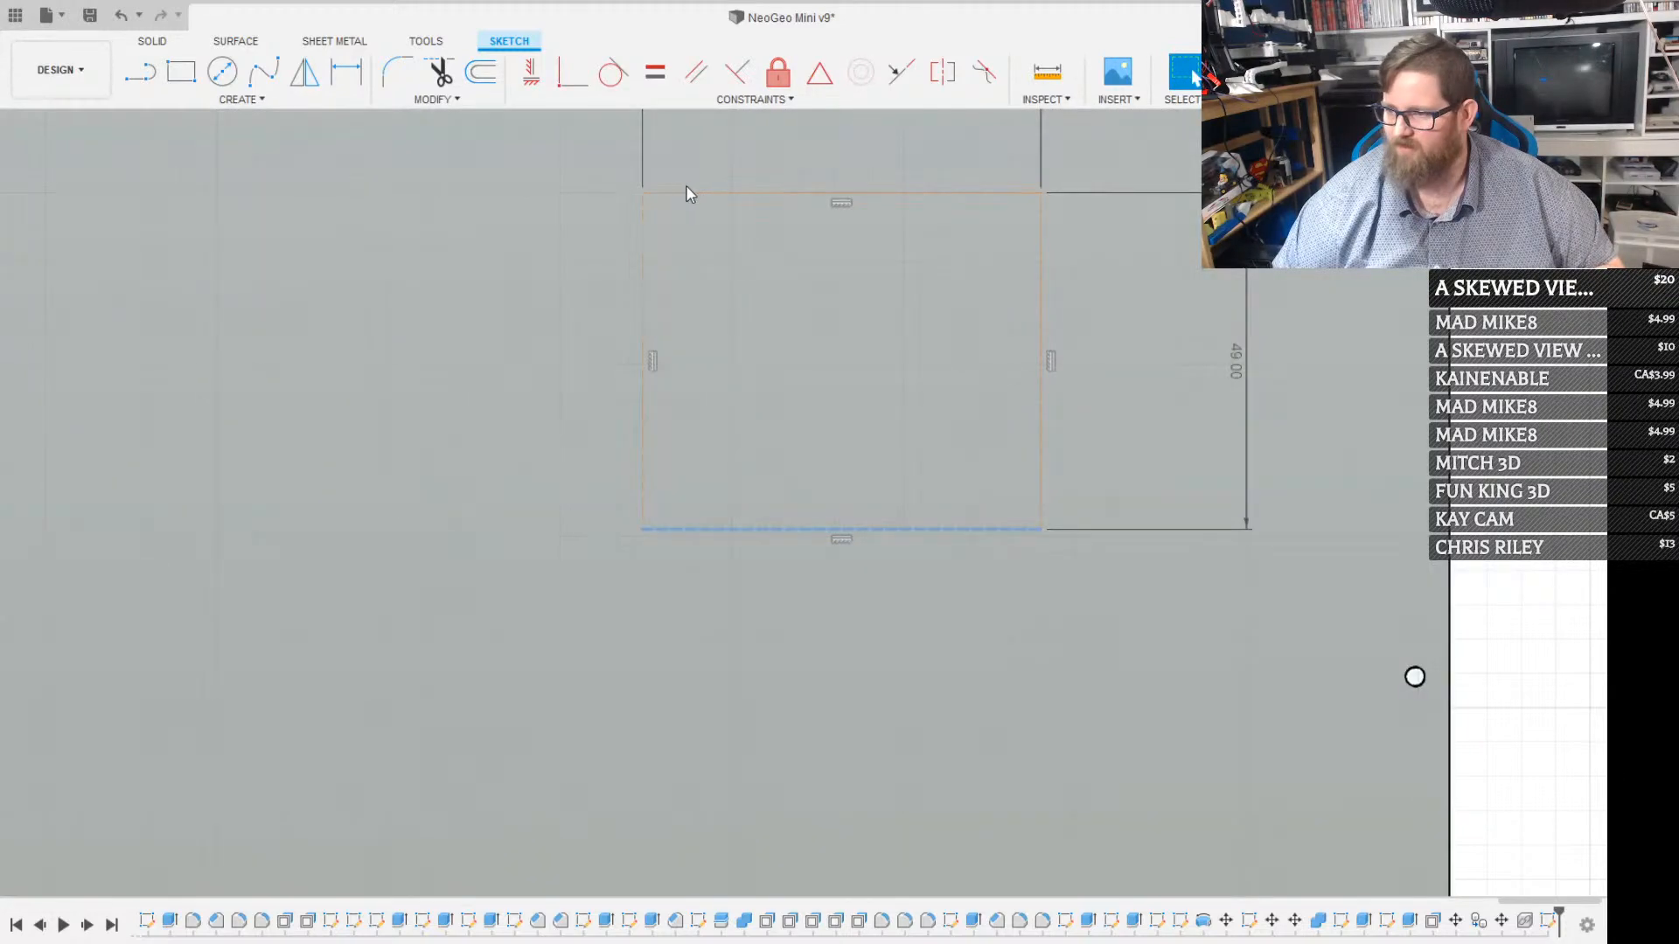
left_click(769, 318)
left_click(951, 187)
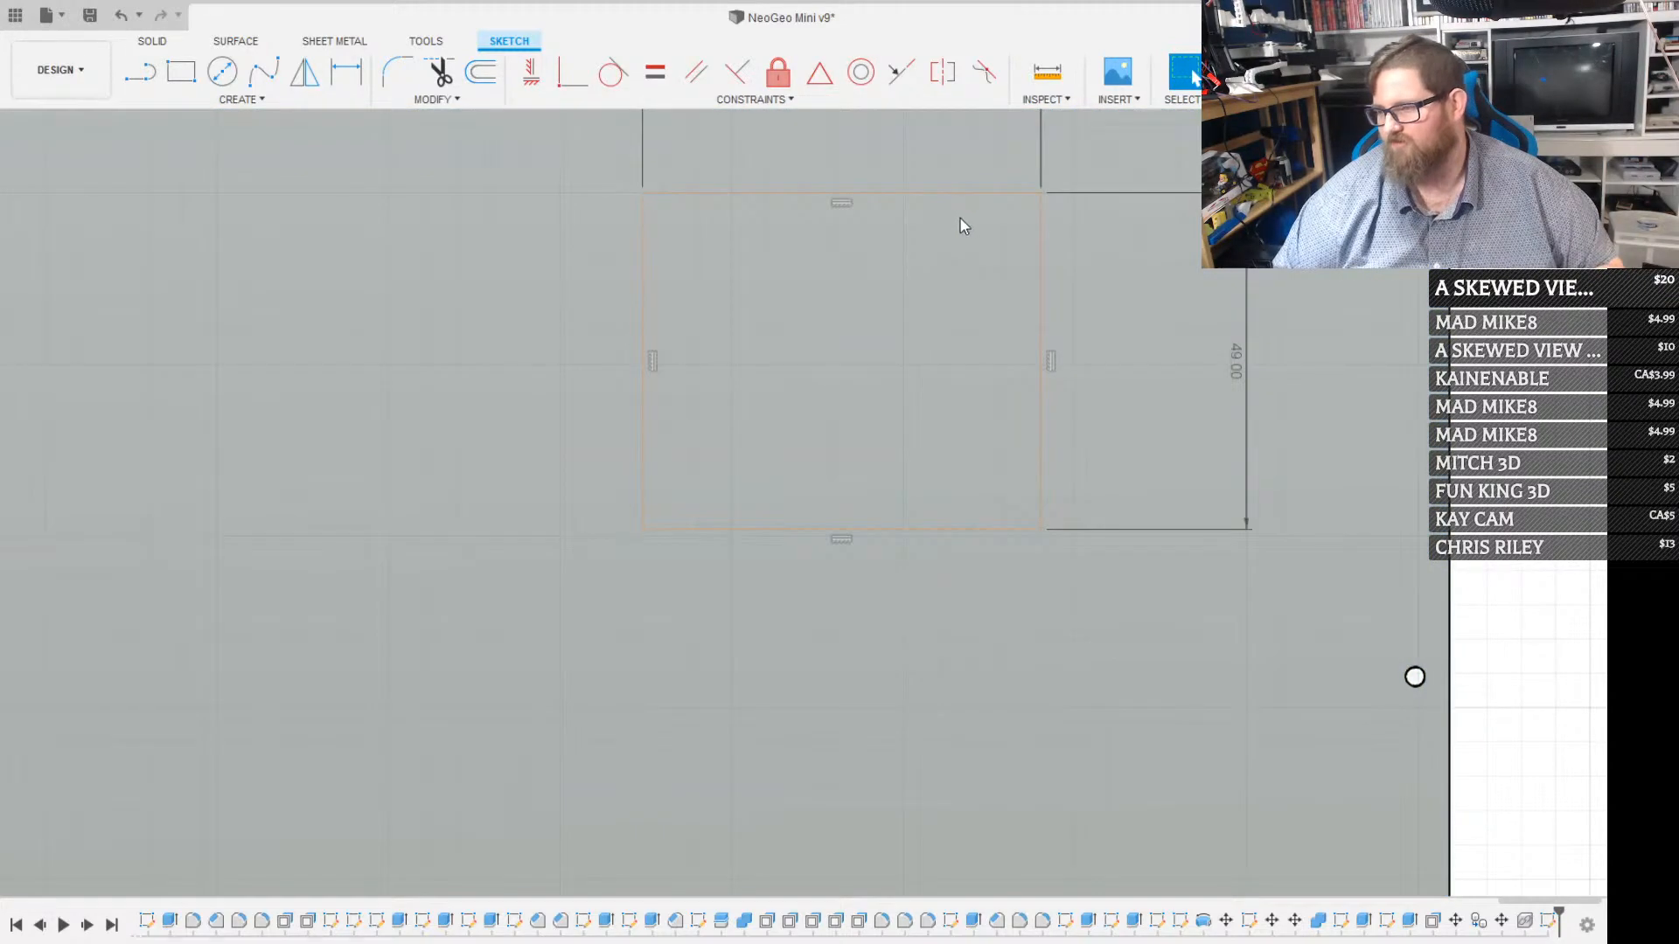
Draw a 2.8 mm diameter circle centred on each of the two upper corners of the construction rectangle
key("c")
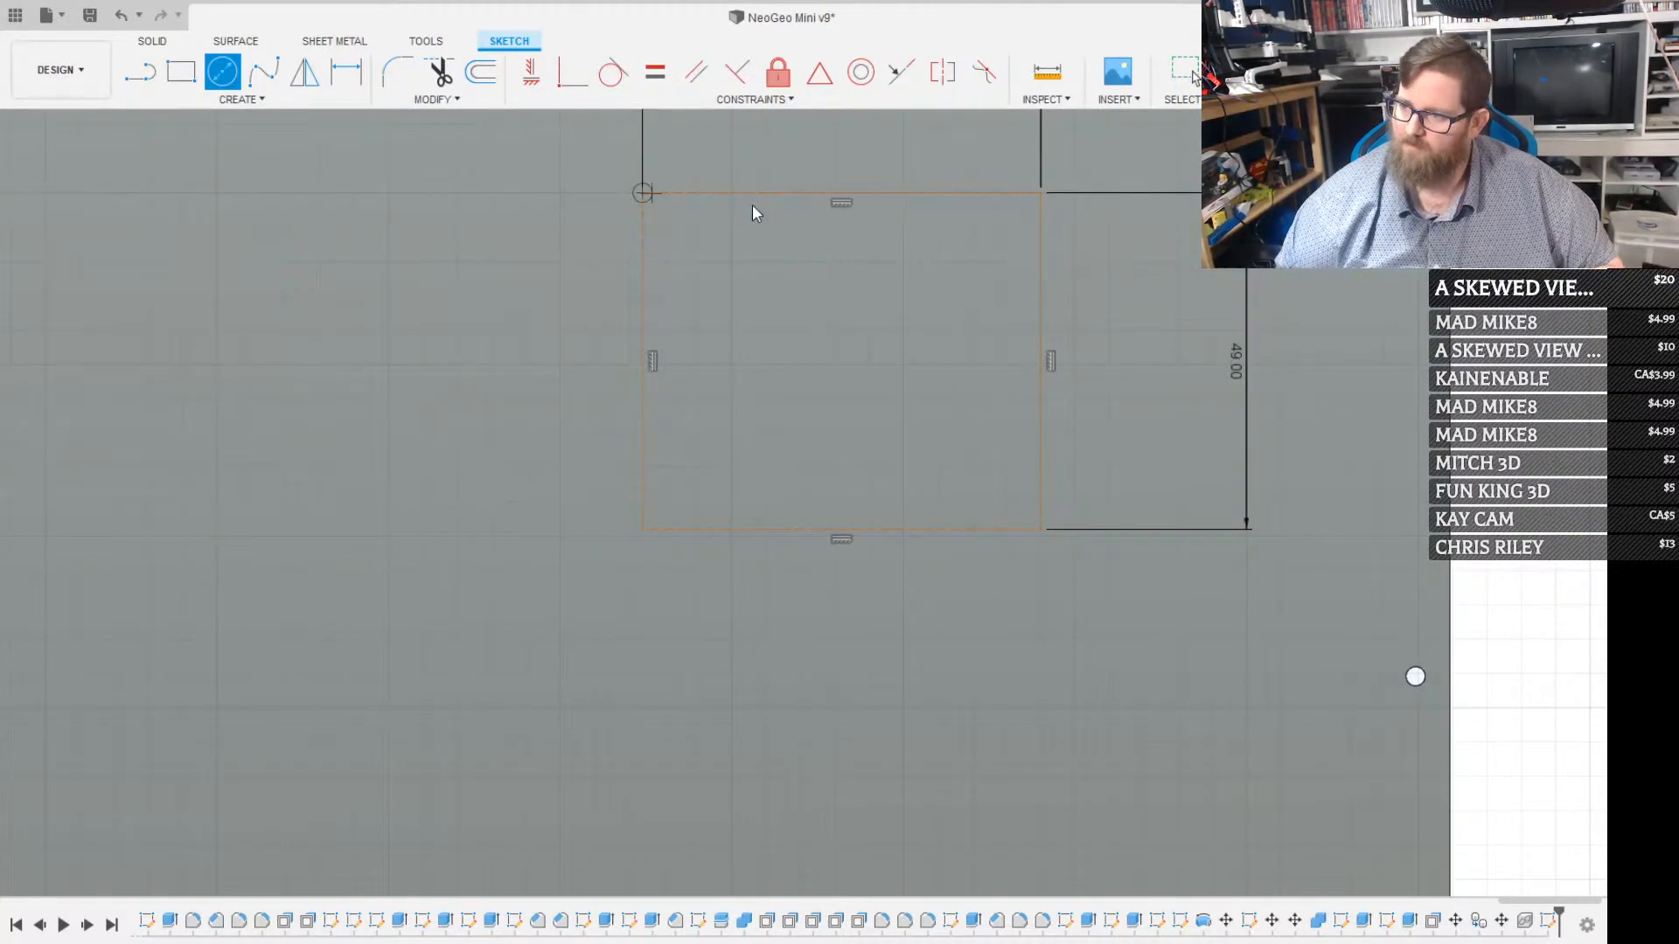
key("Return")
key("c")
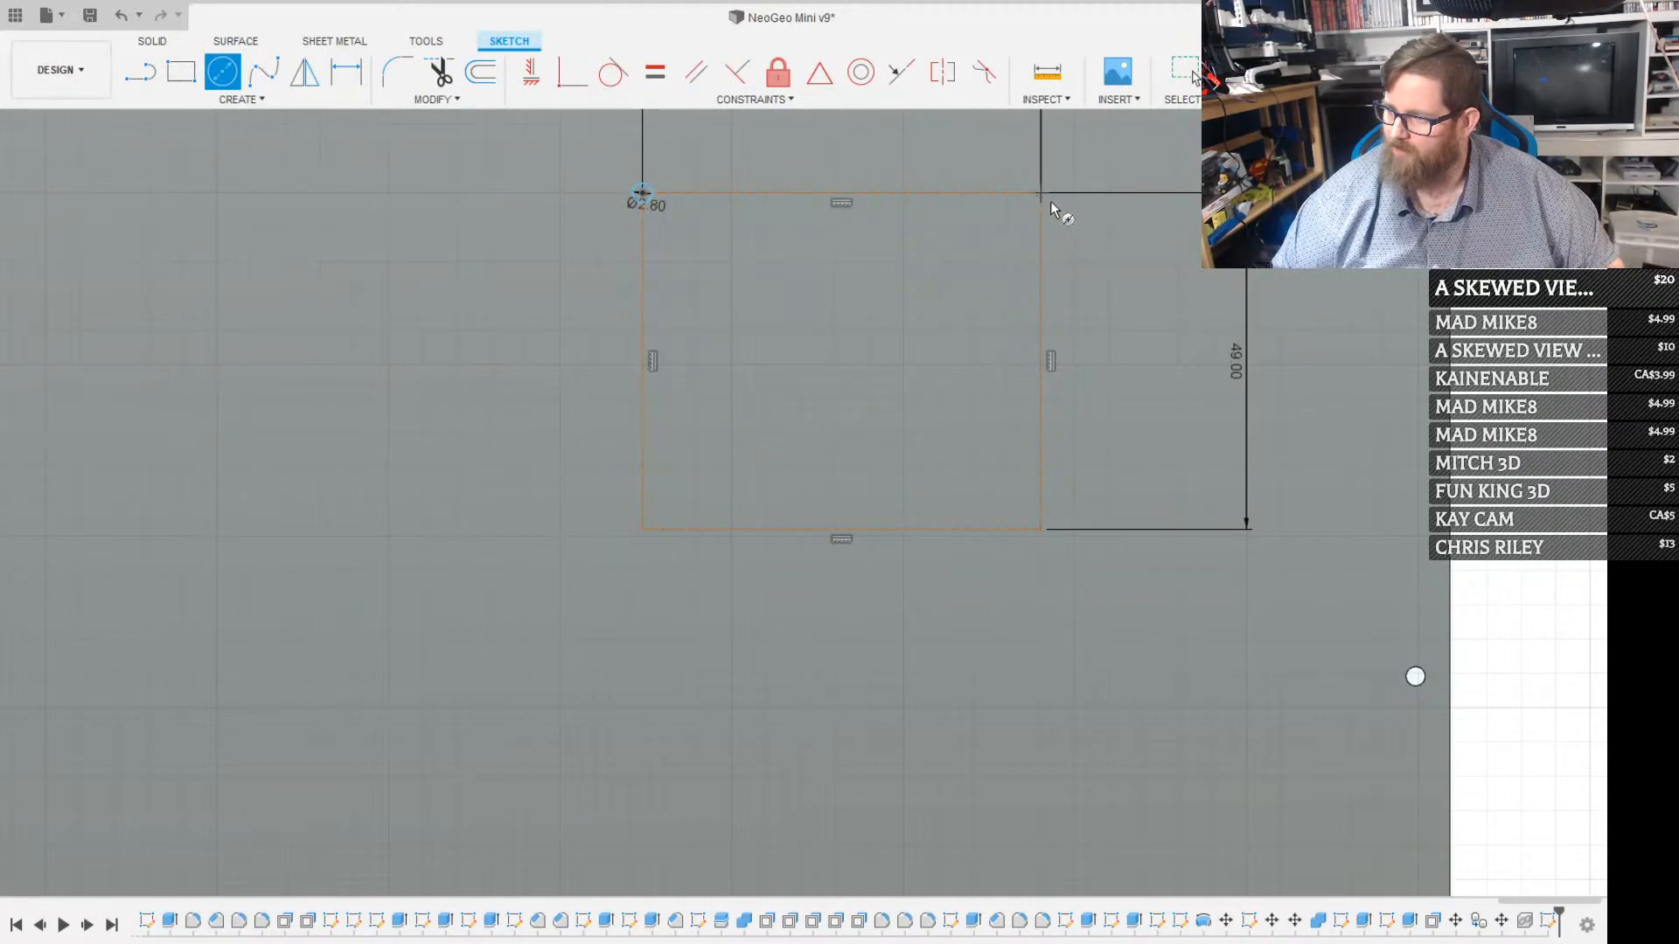
left_click(1052, 206)
key("Escape")
scroll(1062, 201, "up", 2)
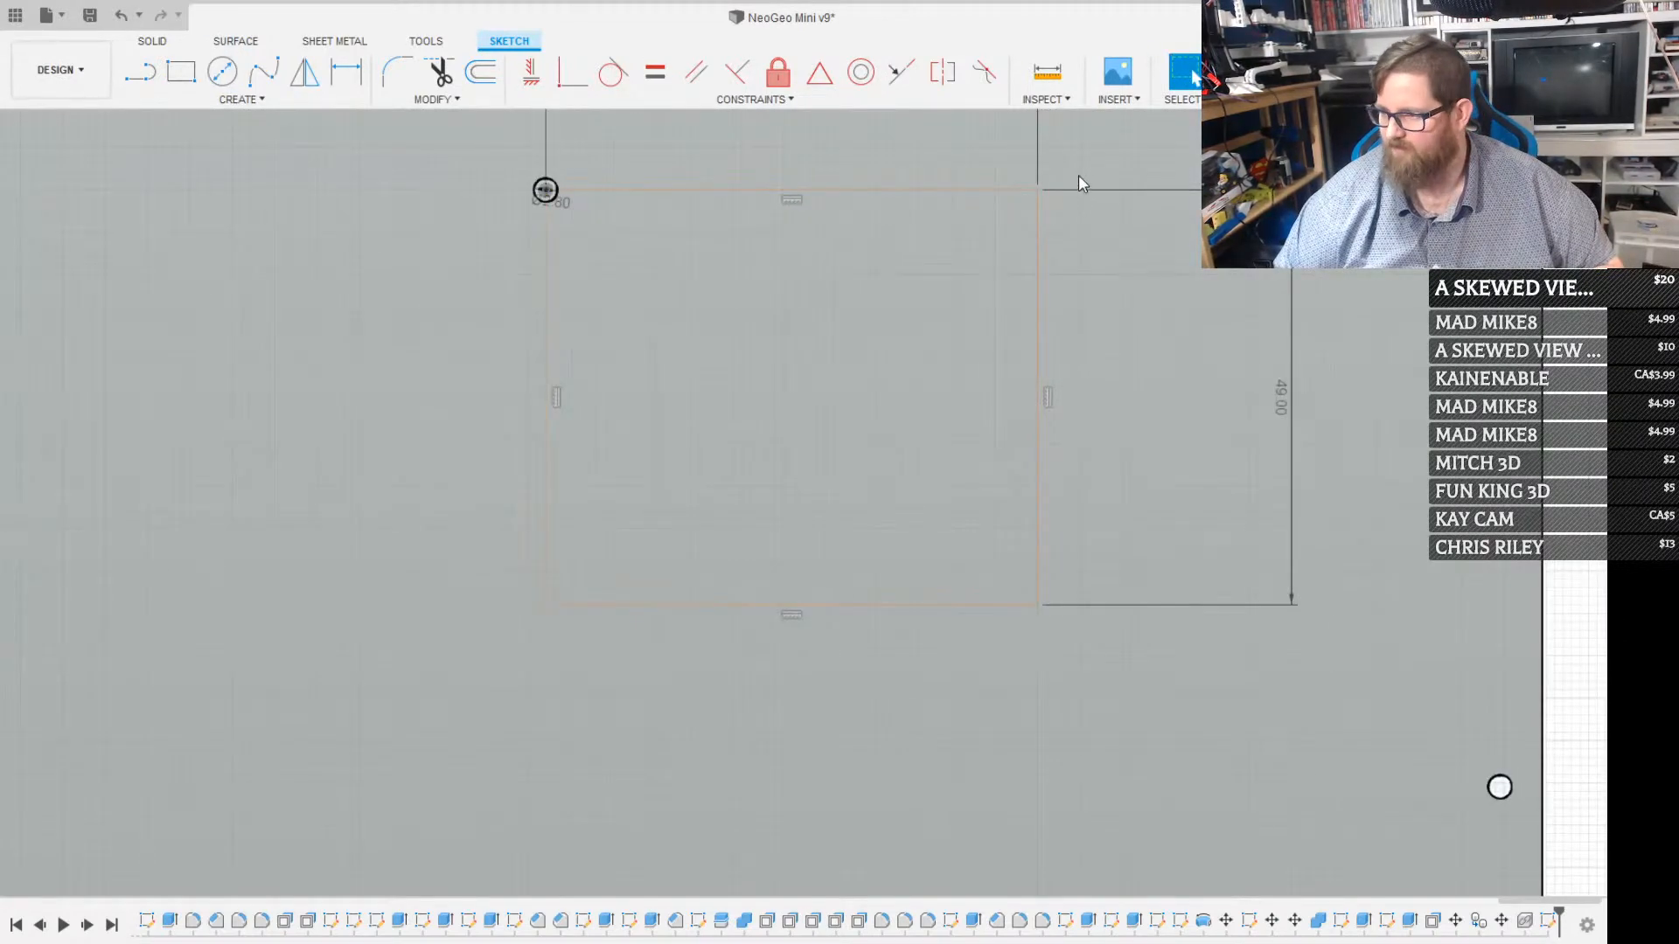
key("c")
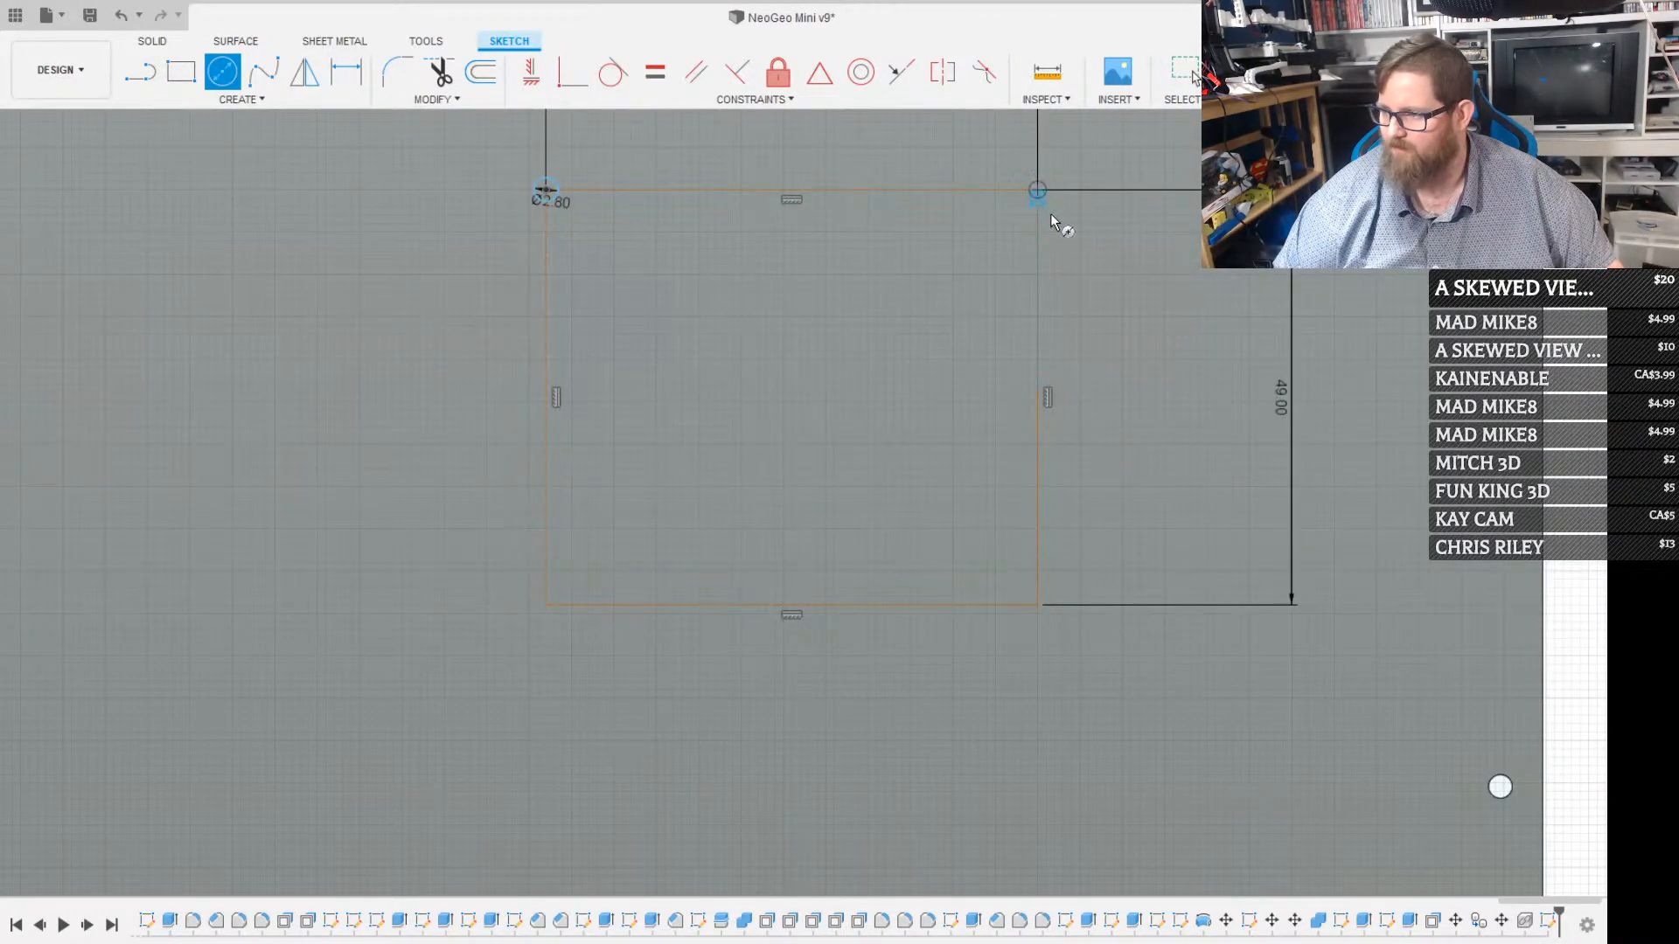
left_click(1052, 219)
type("2.8")
key("Return")
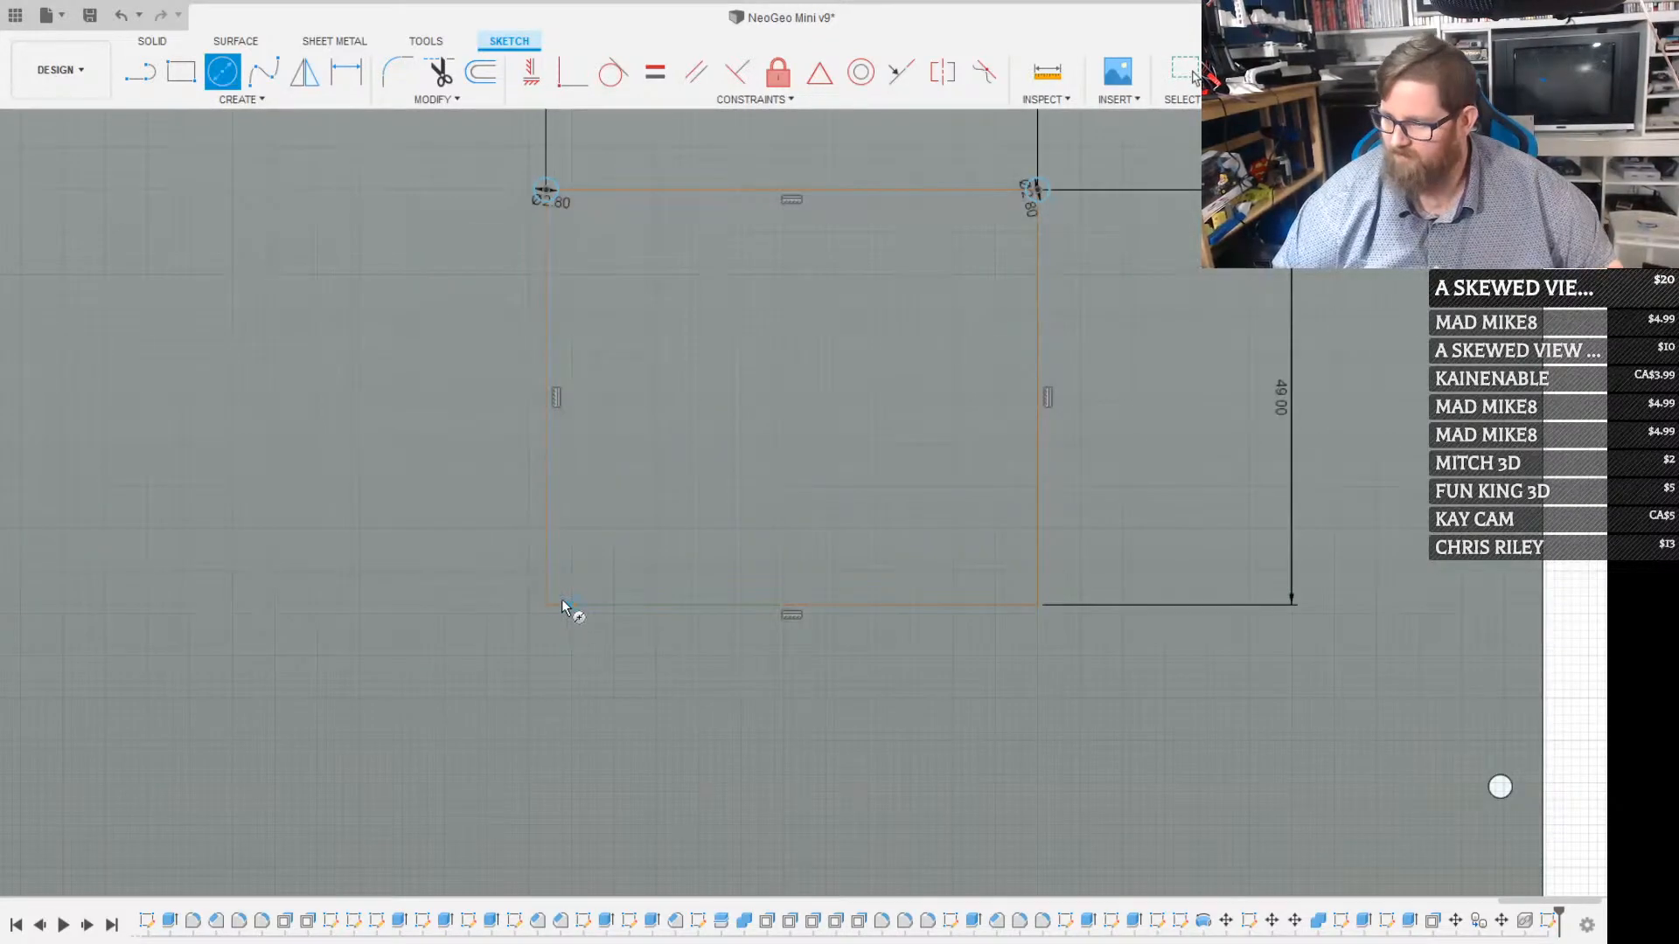
Draw a 2.8 mm diameter circle centred on each of the two lower corners of the construction rectangle
left_click(548, 605)
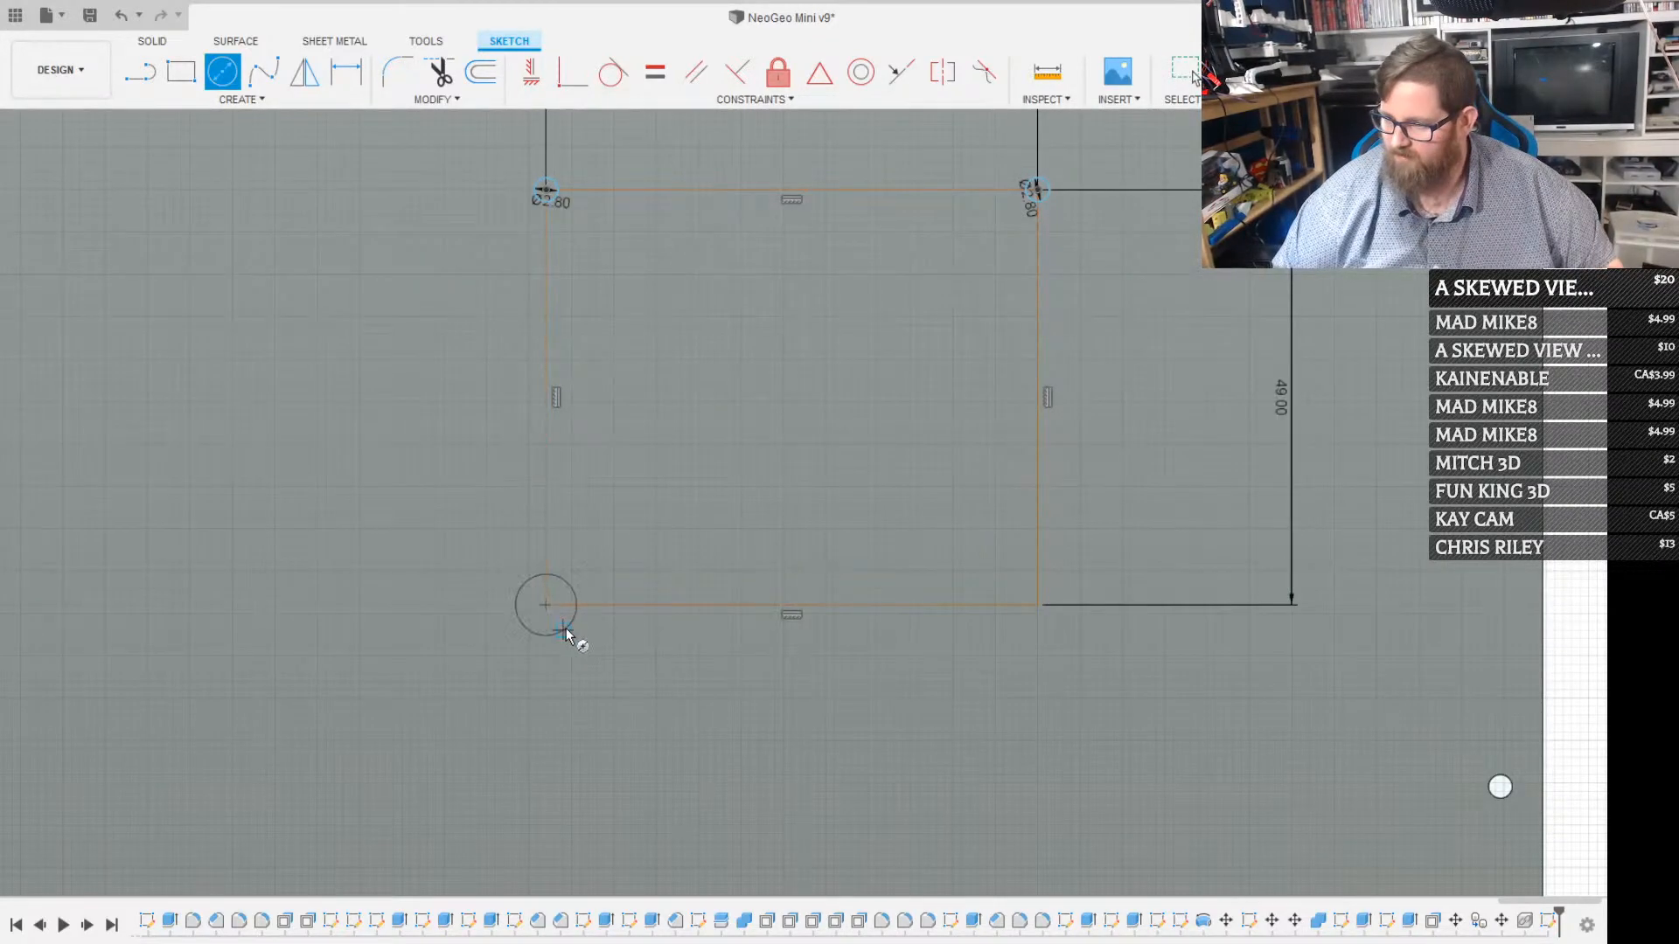
type("2.8")
key("Return")
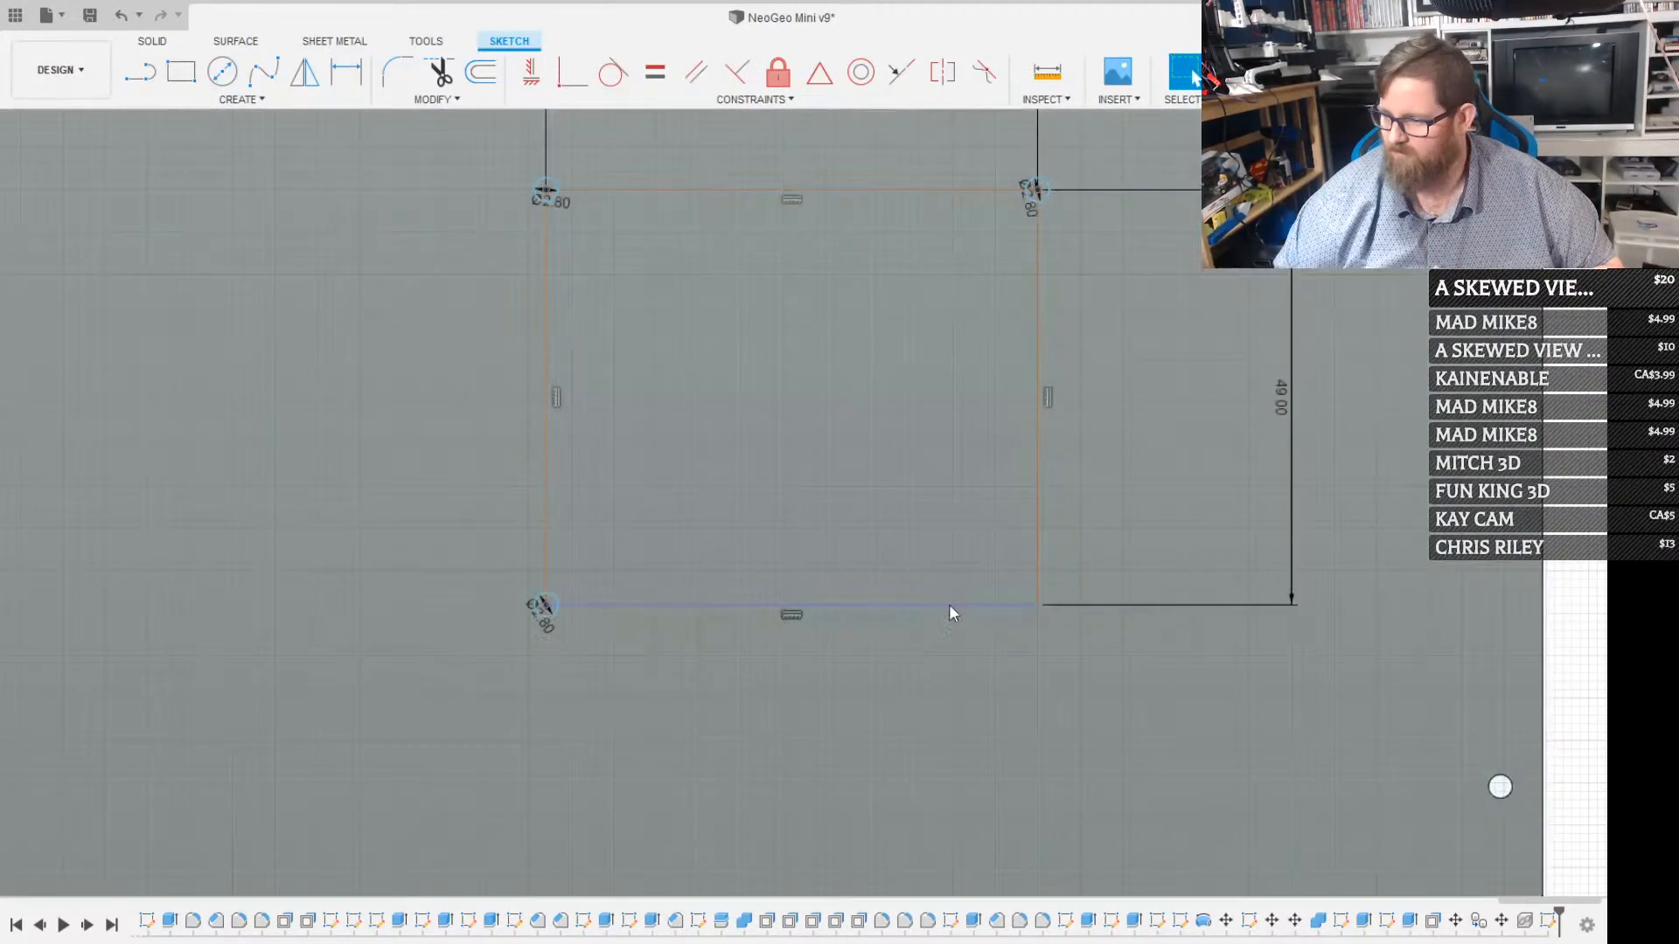
left_click(1036, 606)
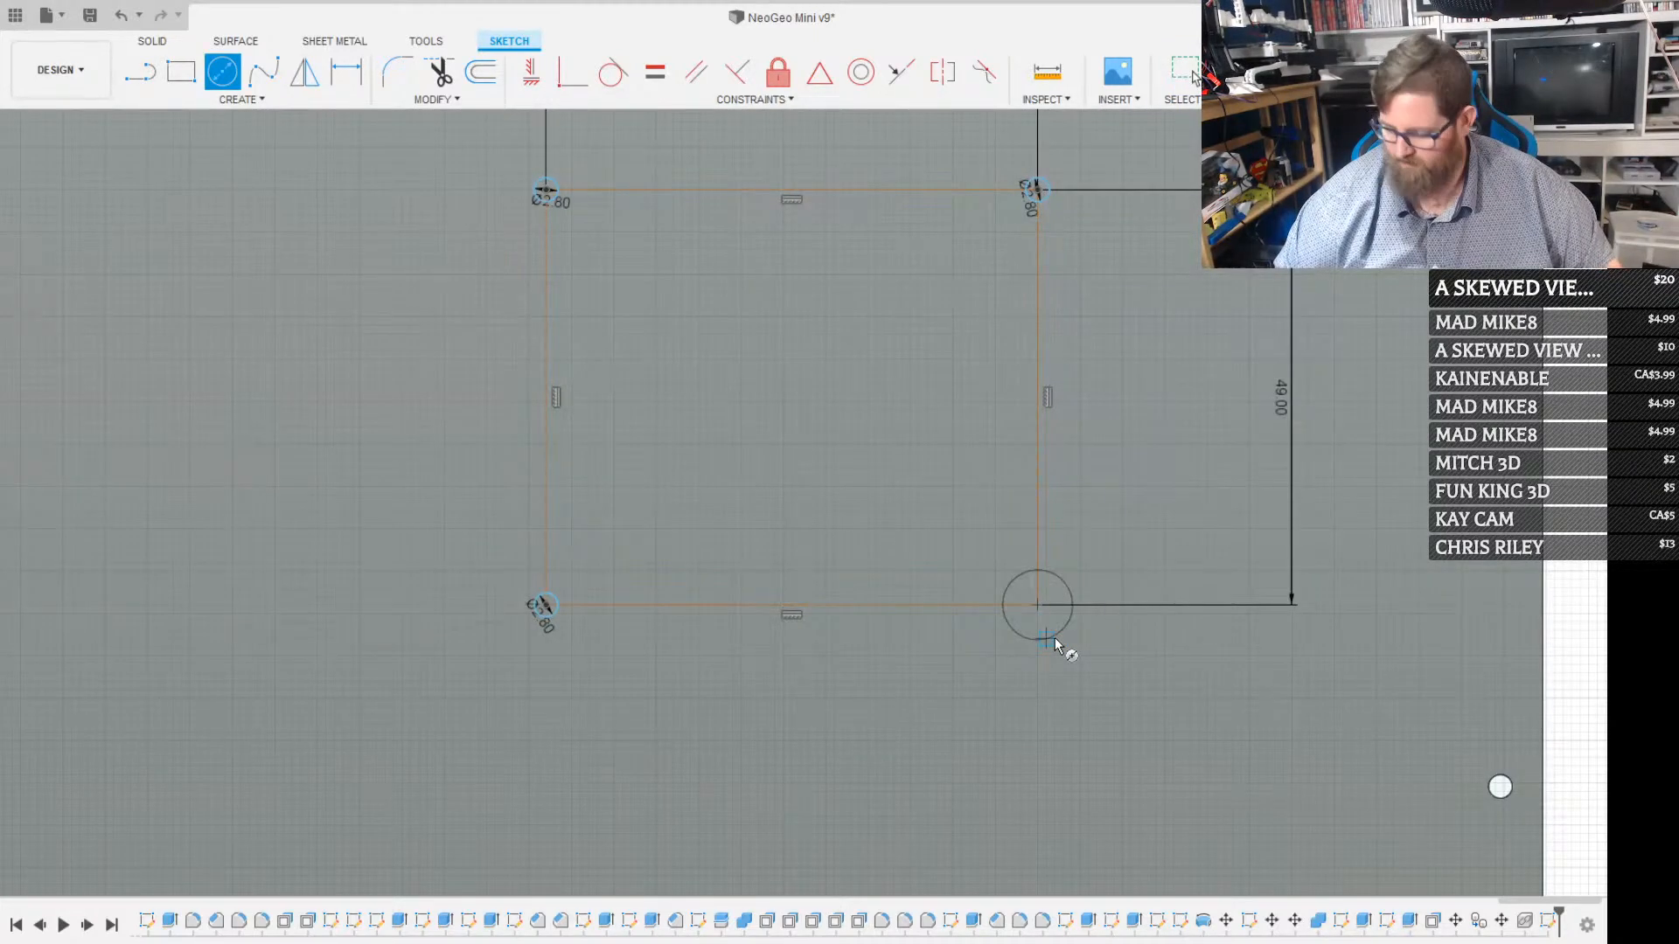
type("2.8")
key("Return")
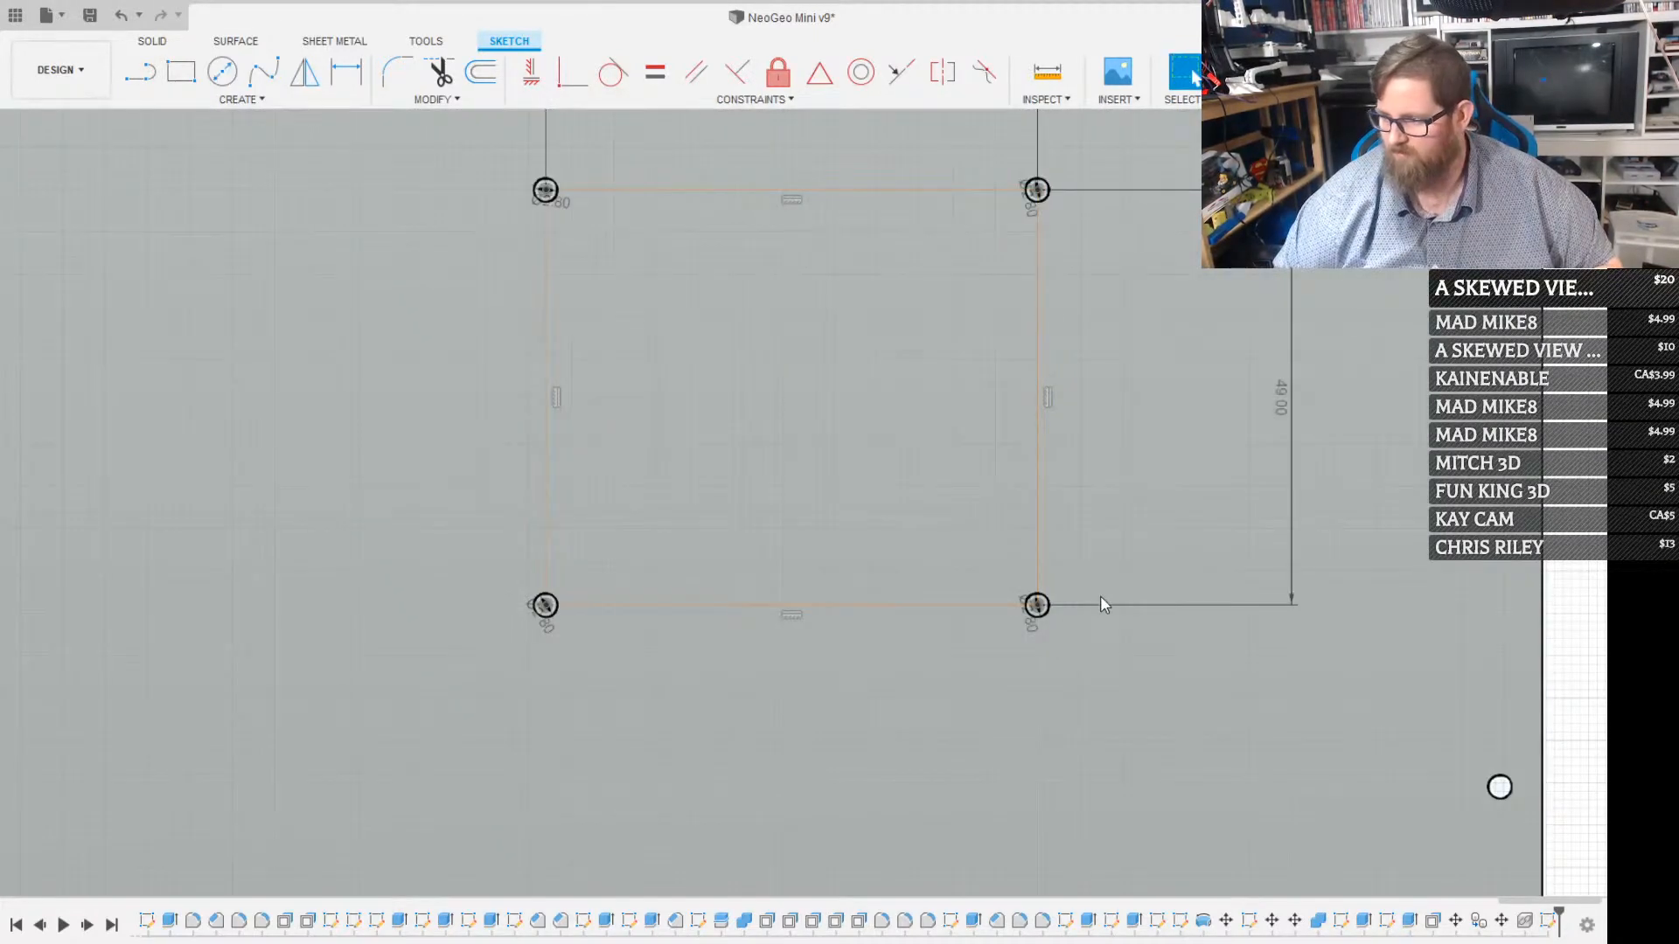
Sketch an 8 × 8 mm square centred on each of the two lower hole circles
key("r")
key("Escape")
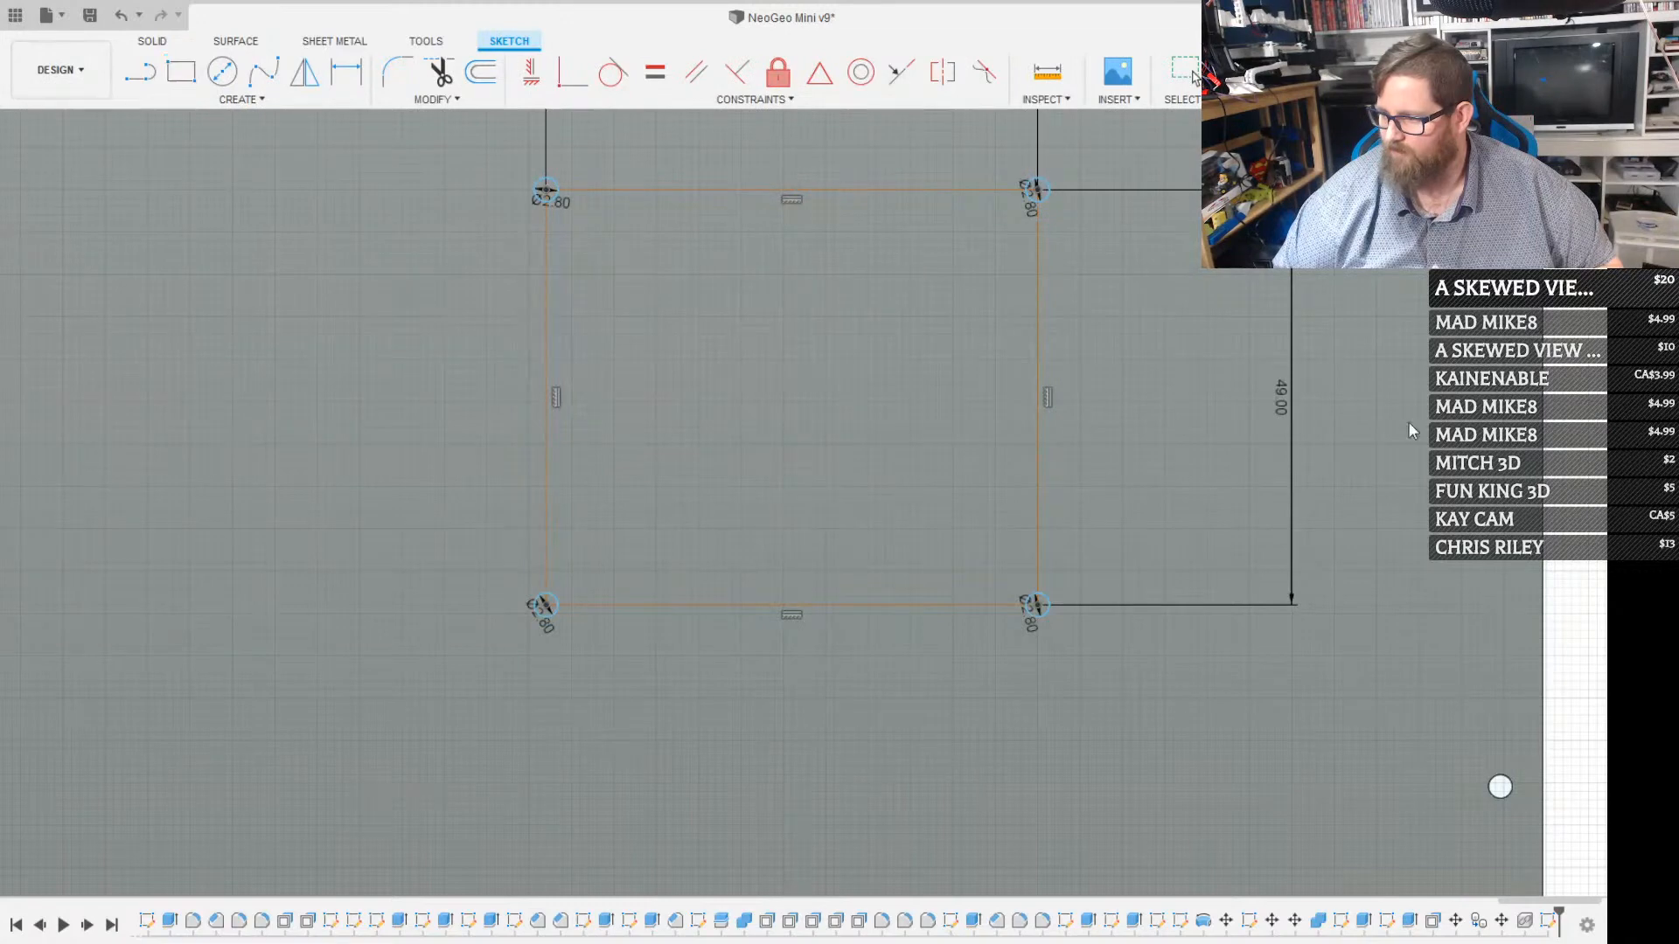
left_click(1039, 606)
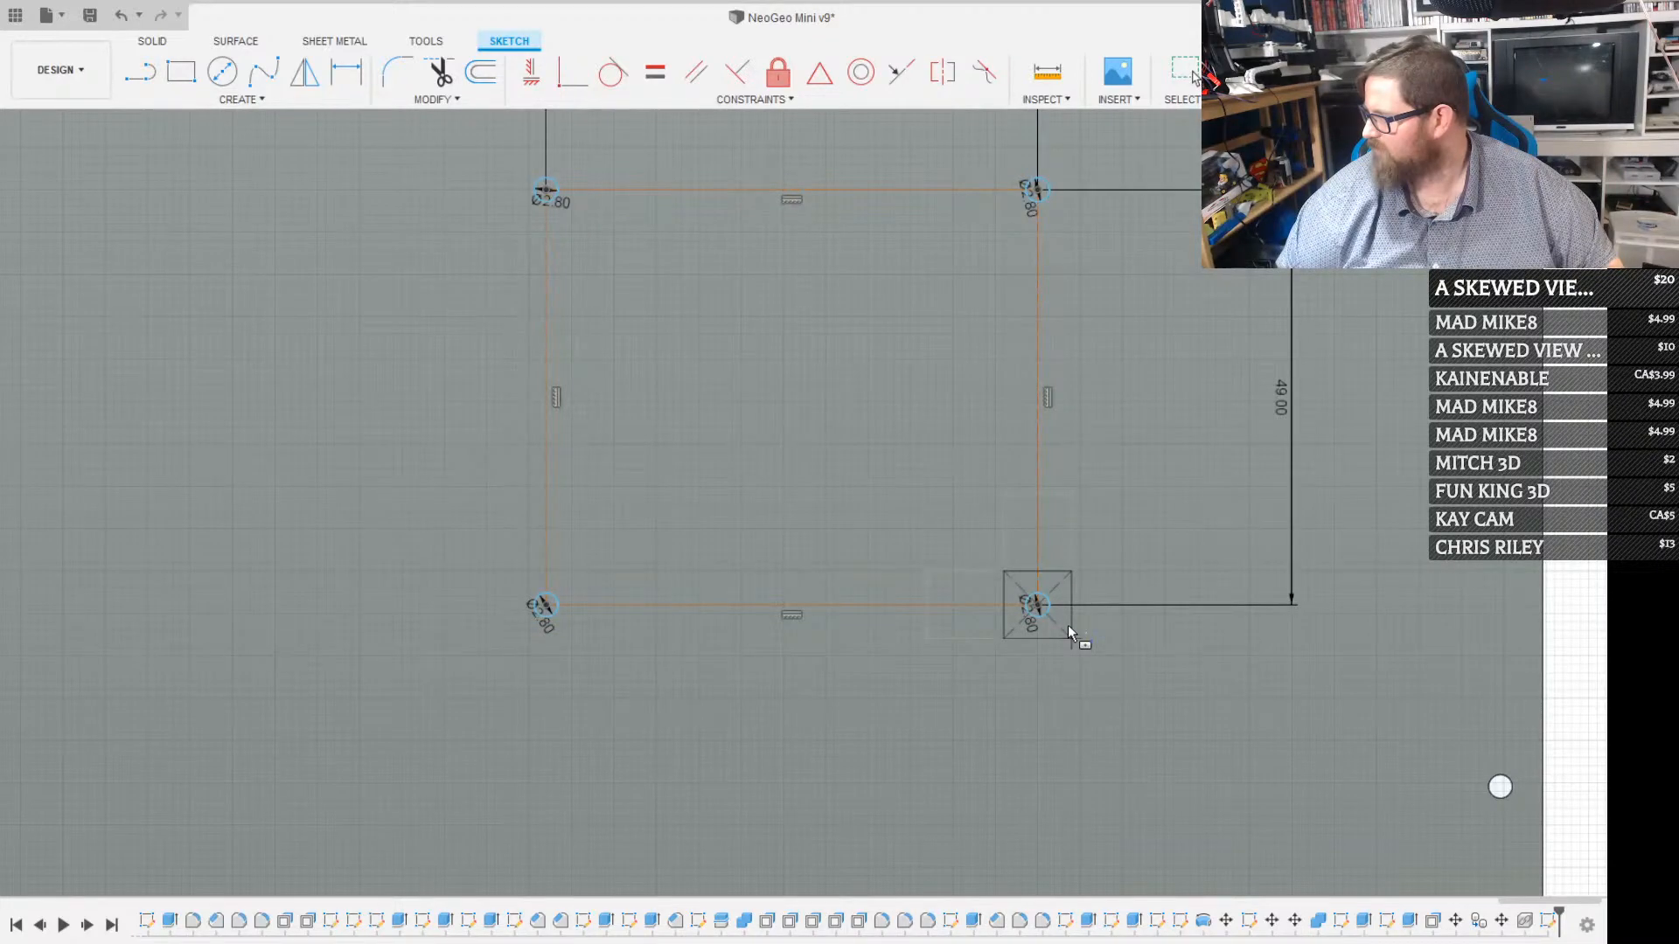
left_click(1069, 627)
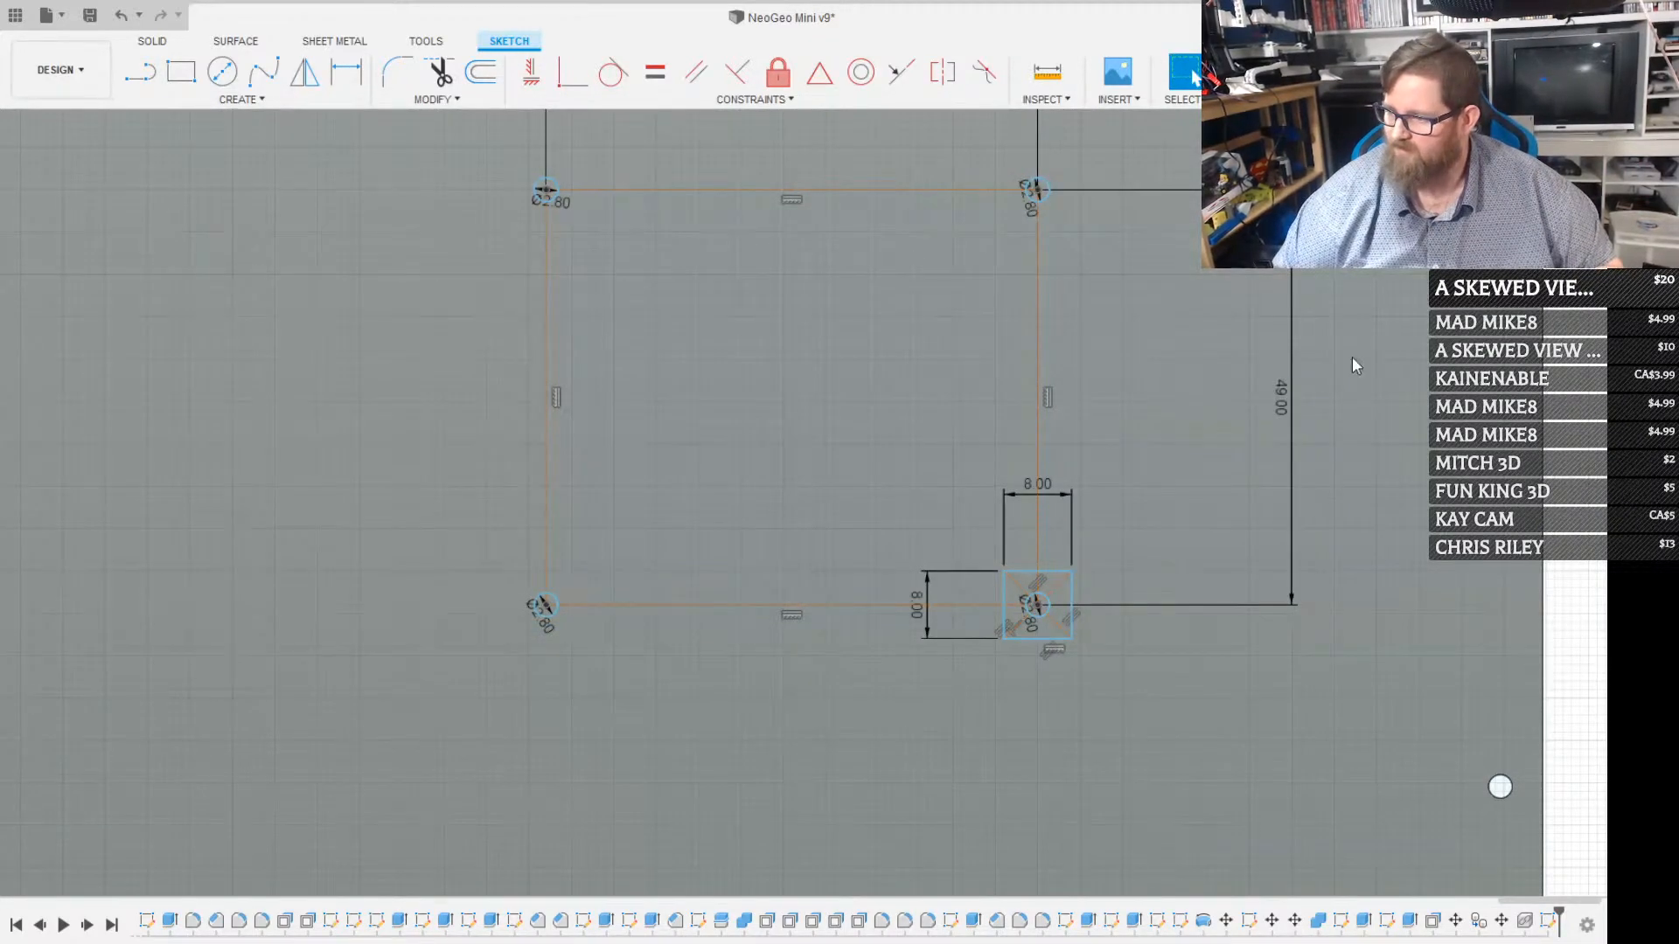
key("r")
key("Escape")
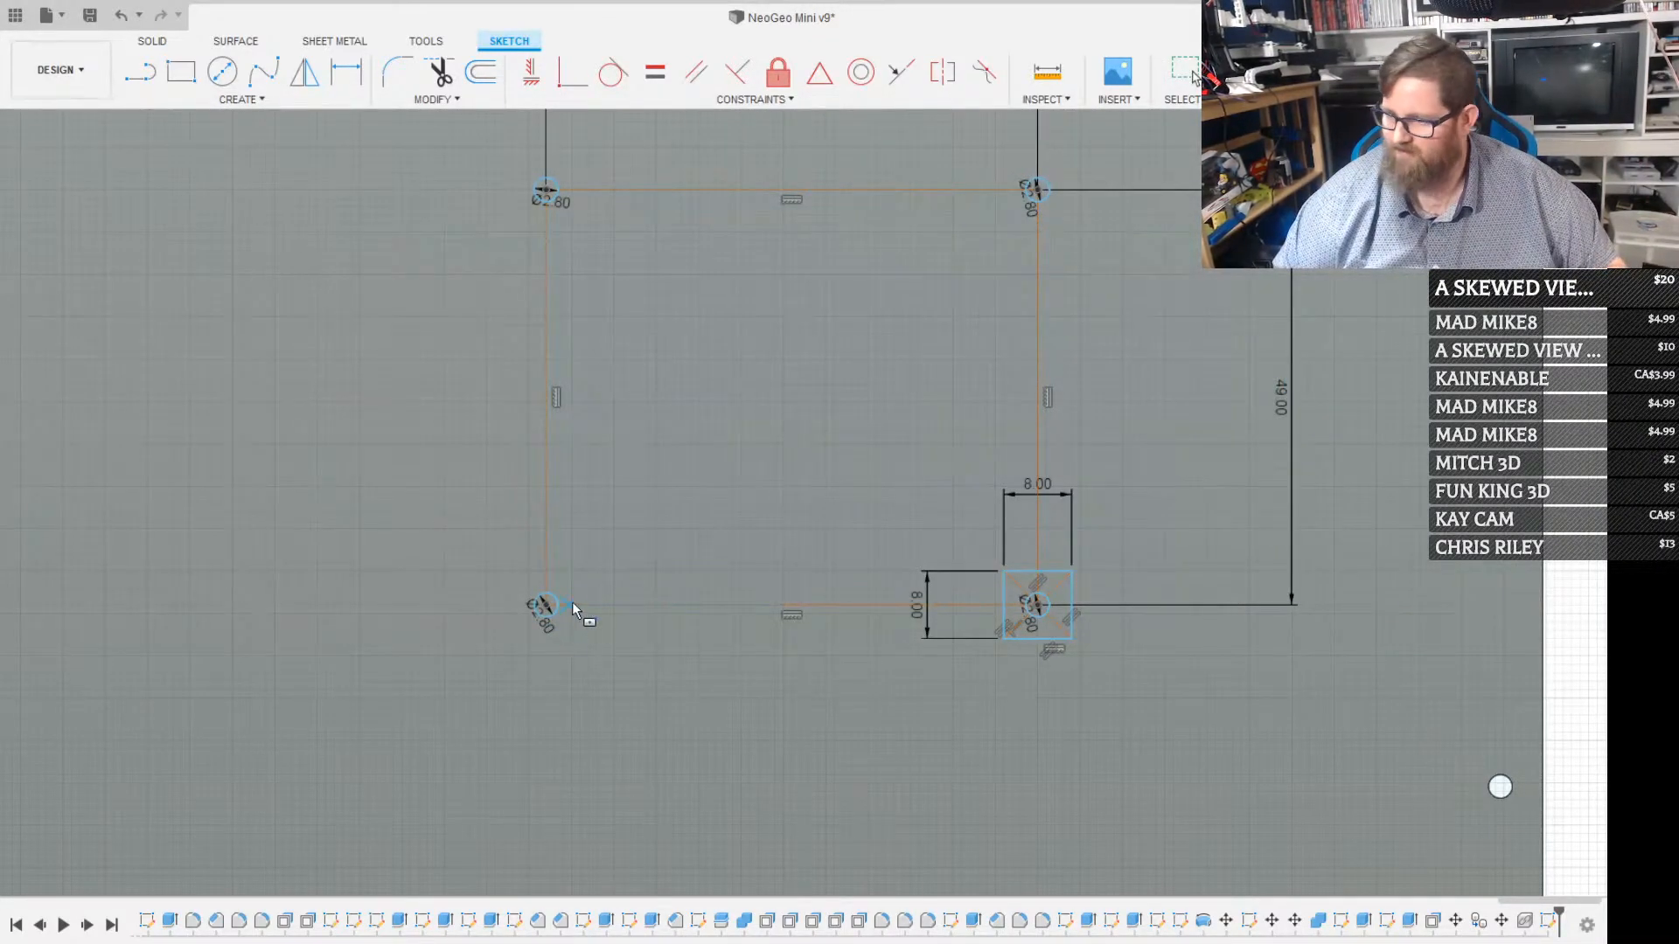
type("8")
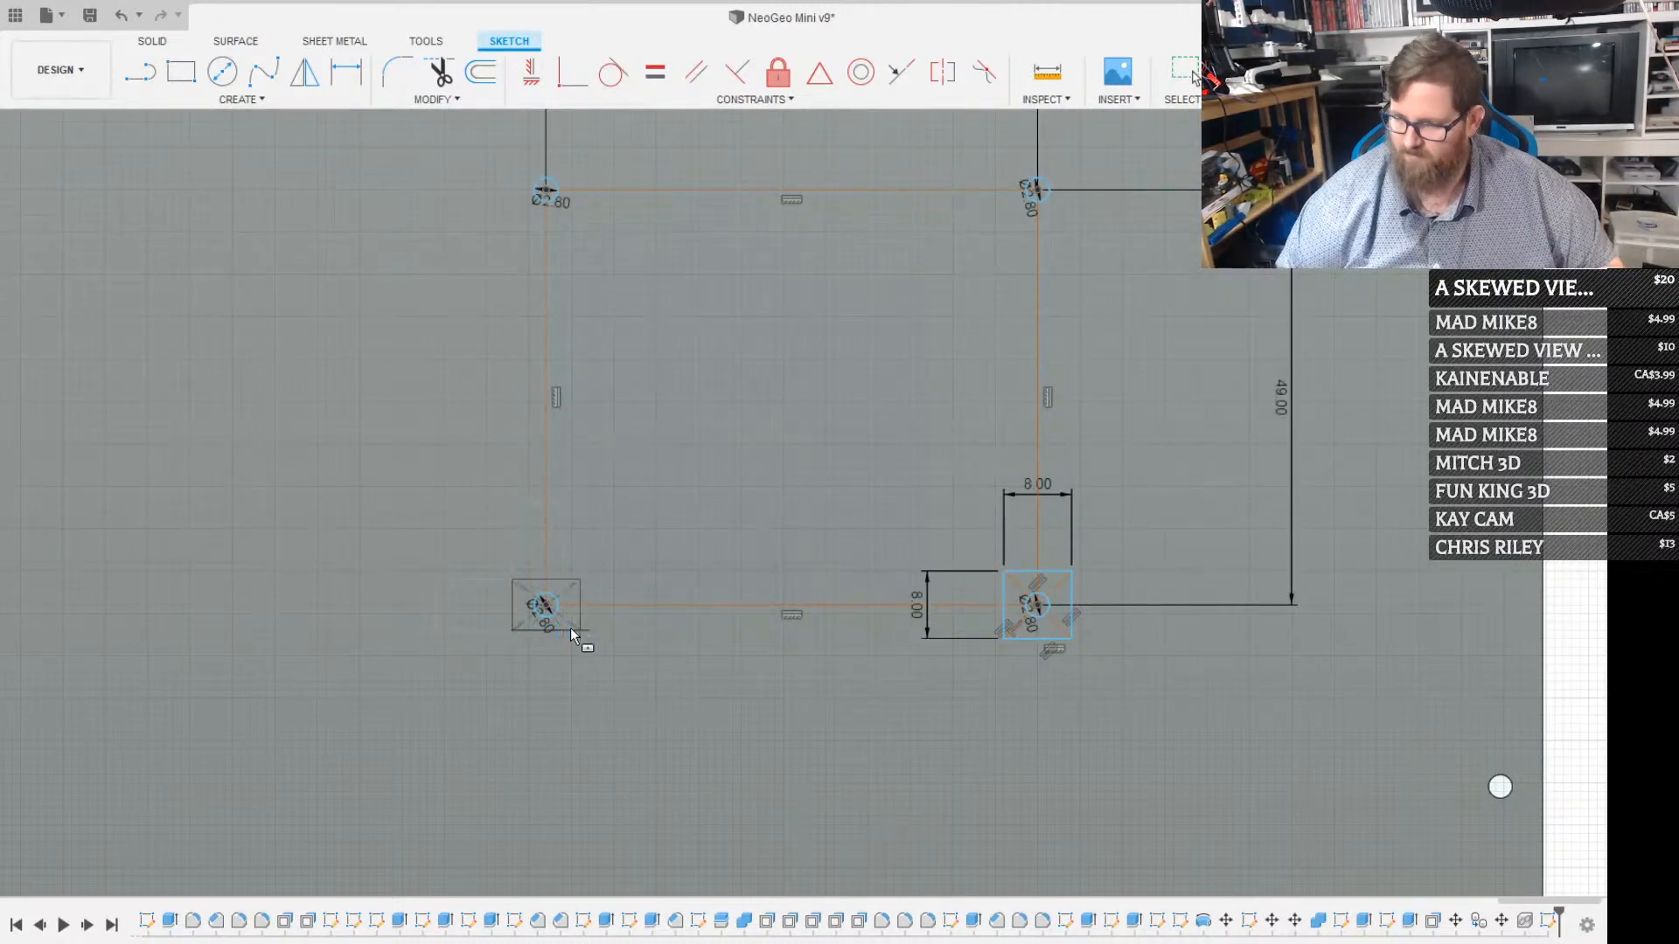
key("Tab")
type("8")
key("Return")
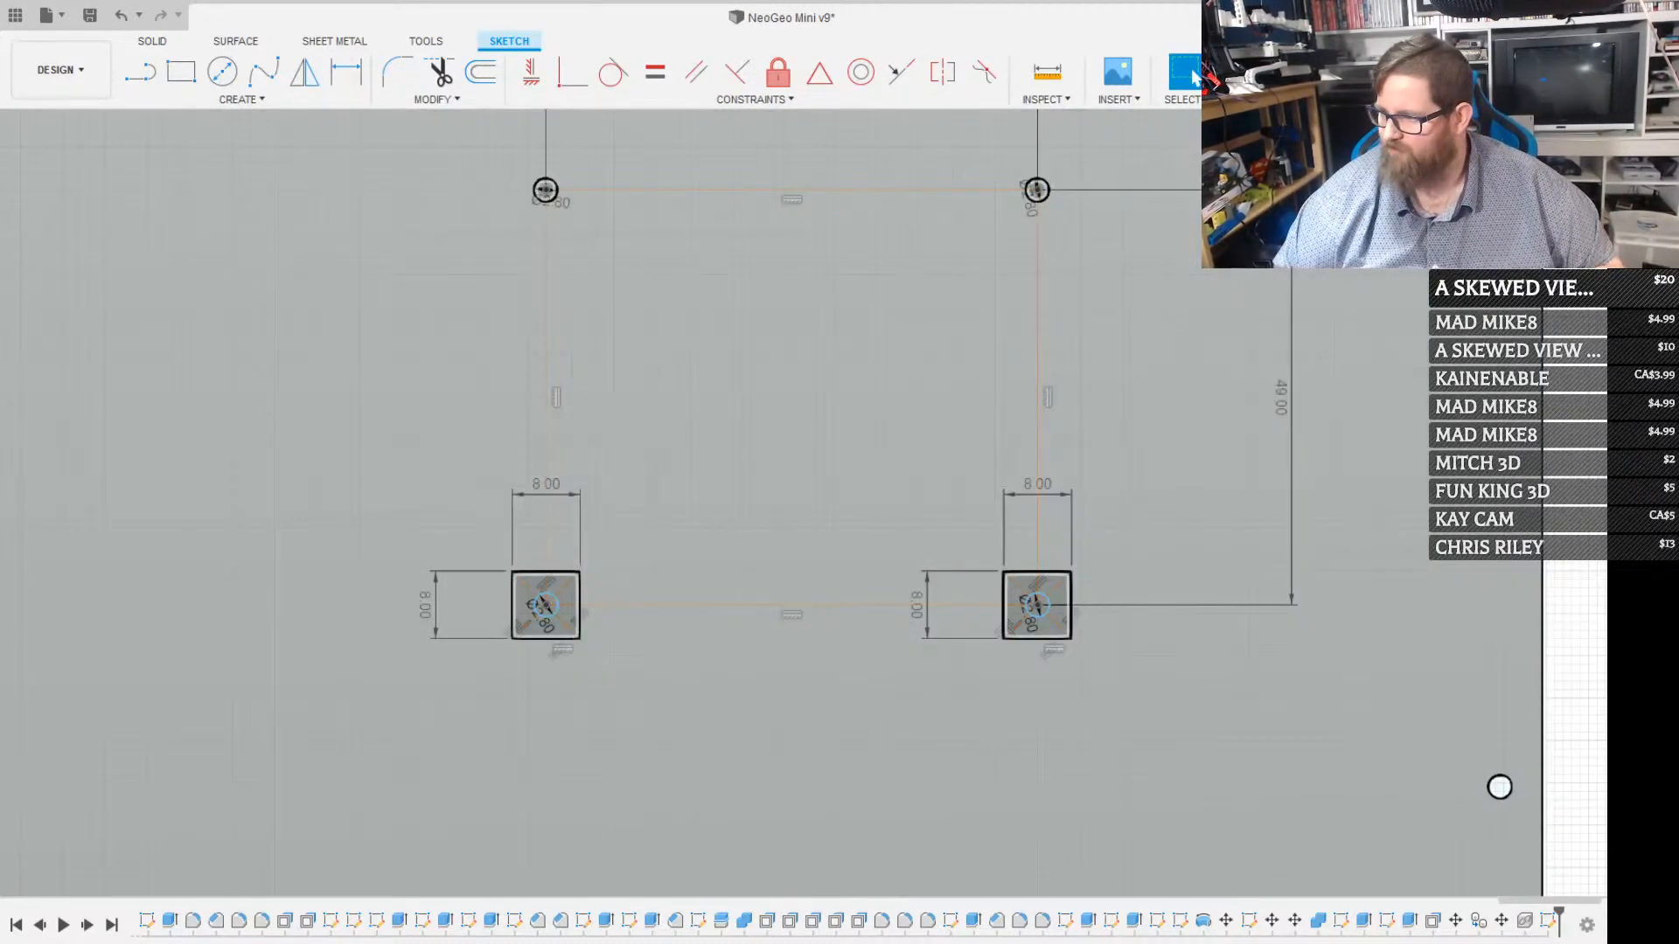
Sketch an 8 × 8 mm square centred on each of the two upper hole circles
key("r")
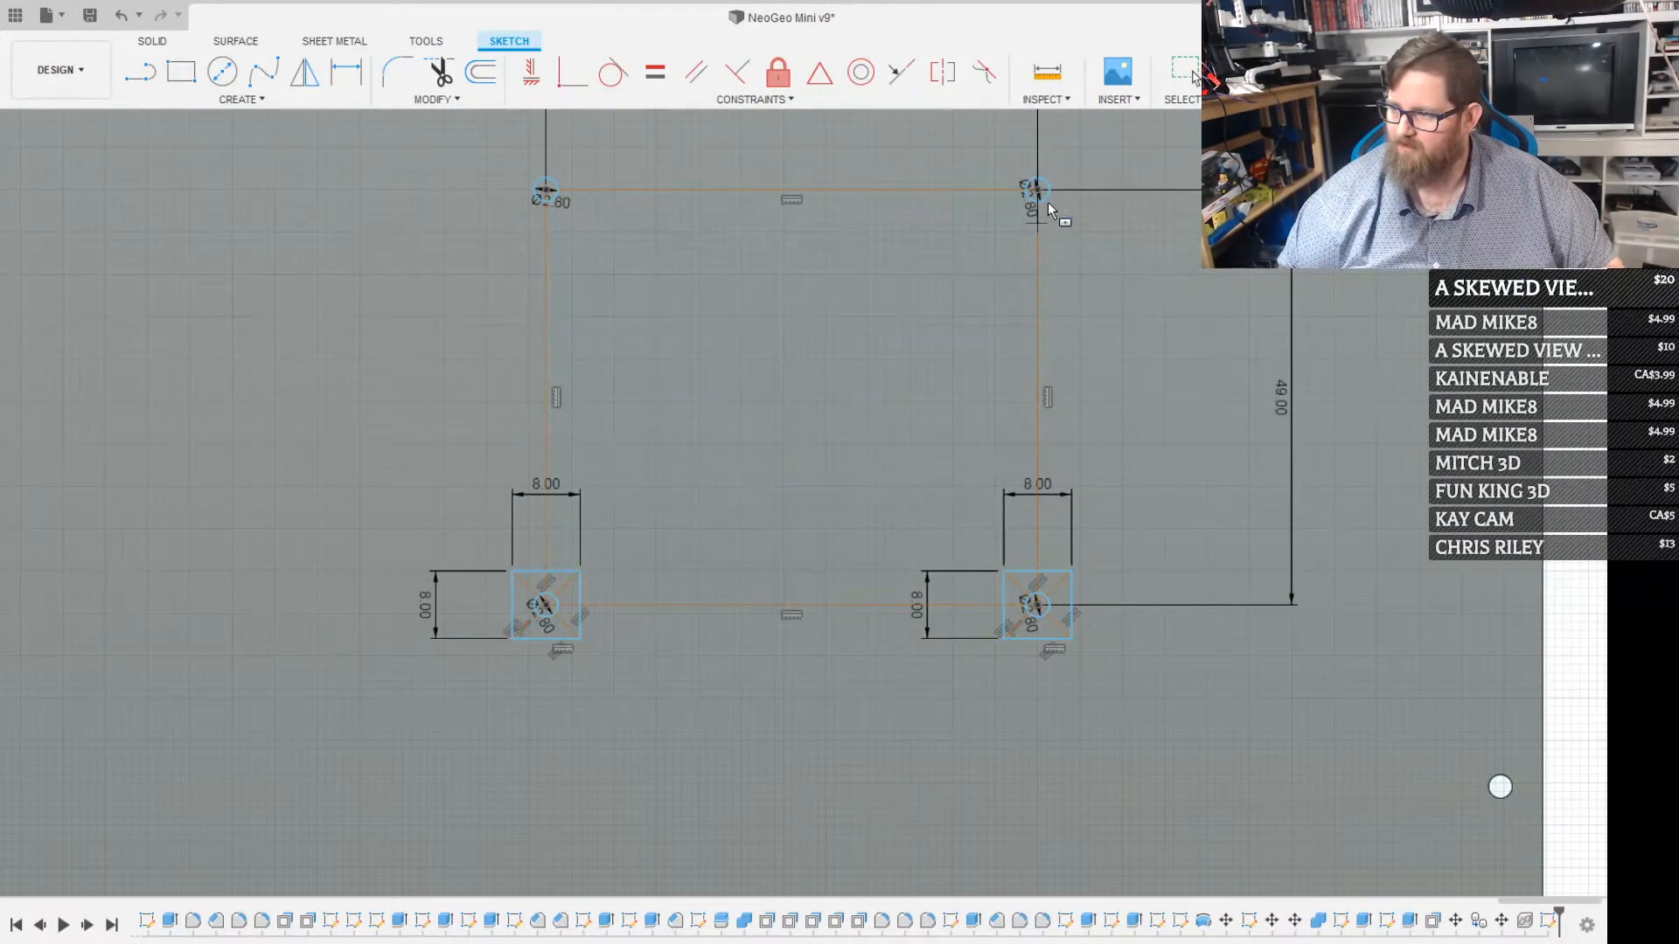
type("8")
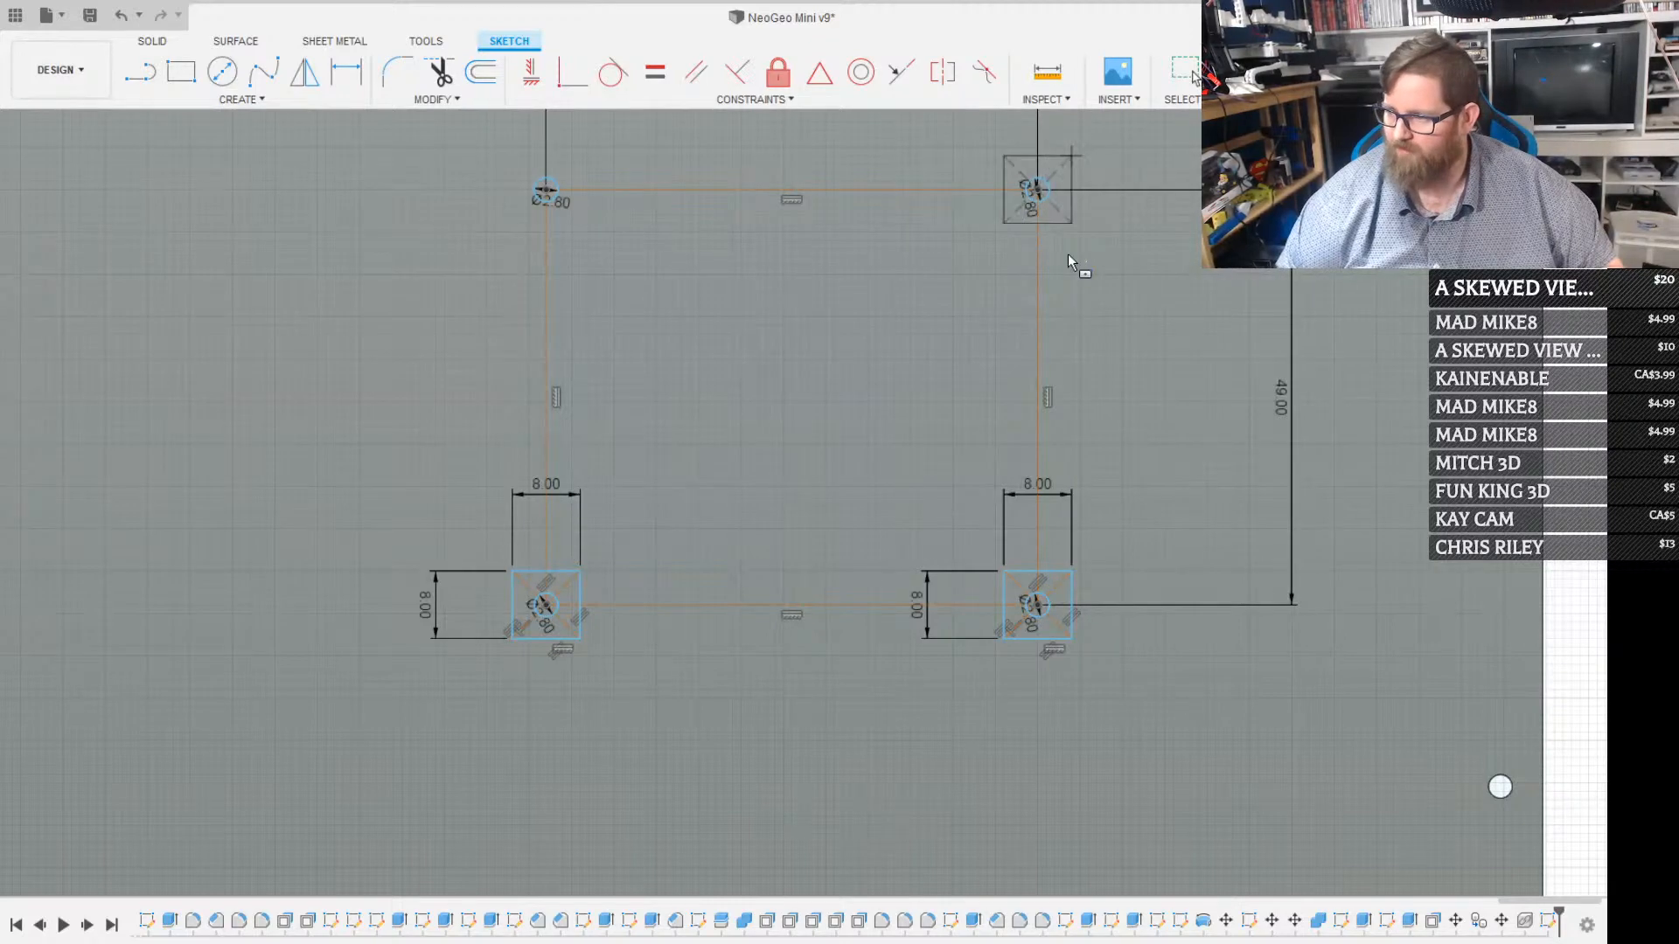
key("Return")
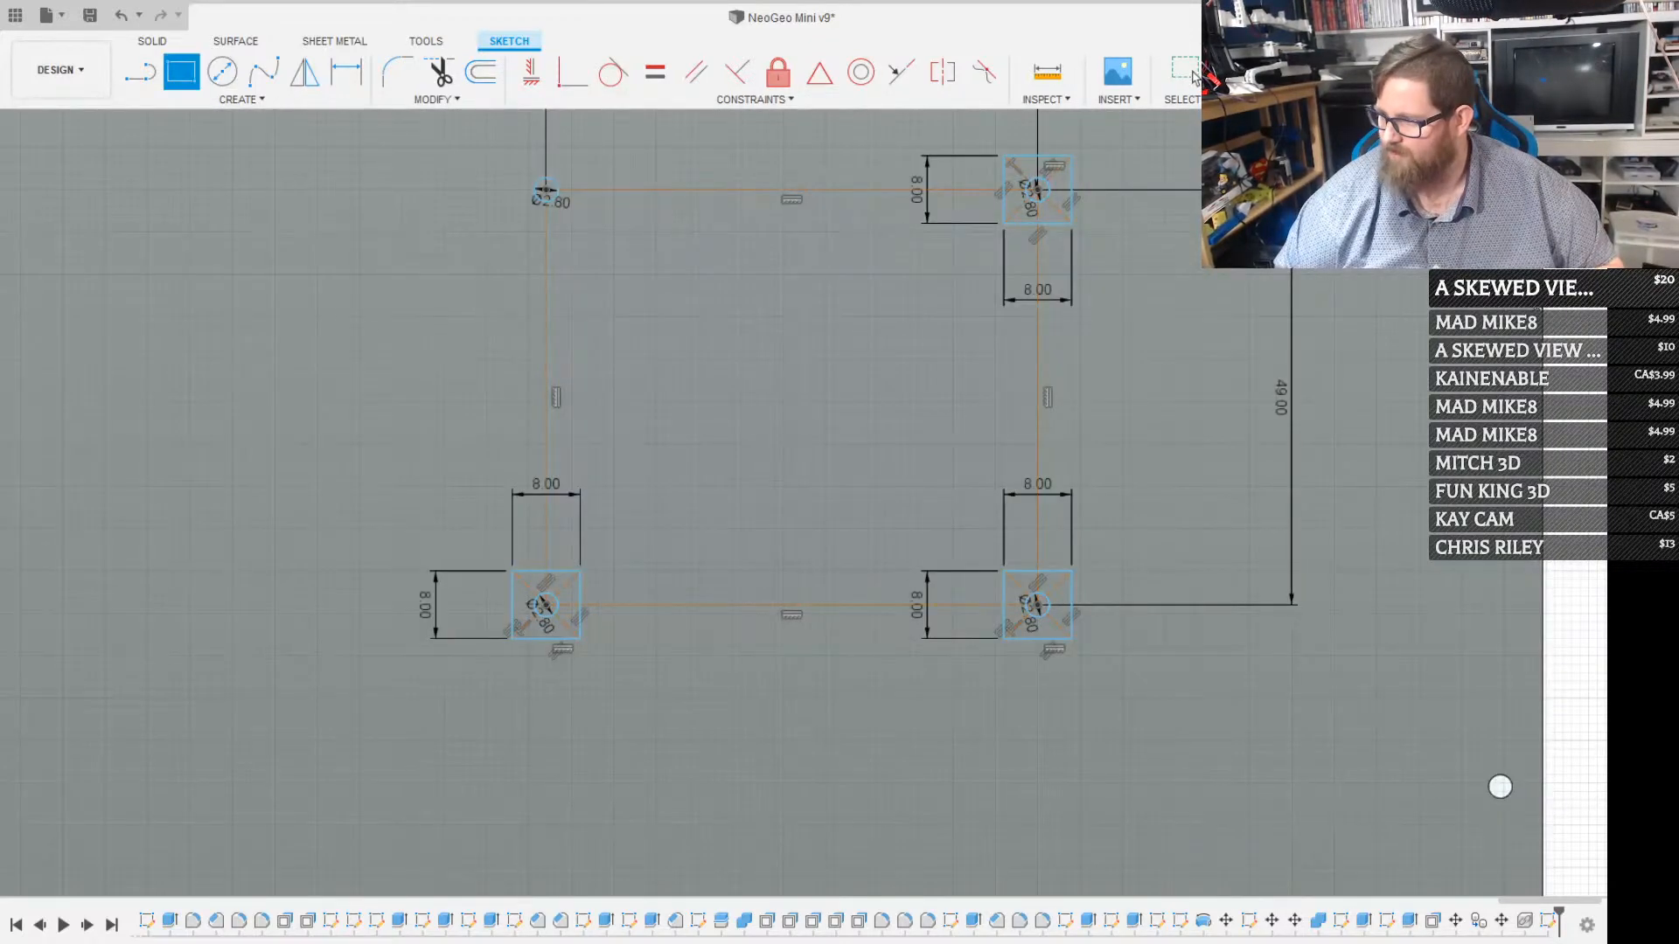
key("Escape")
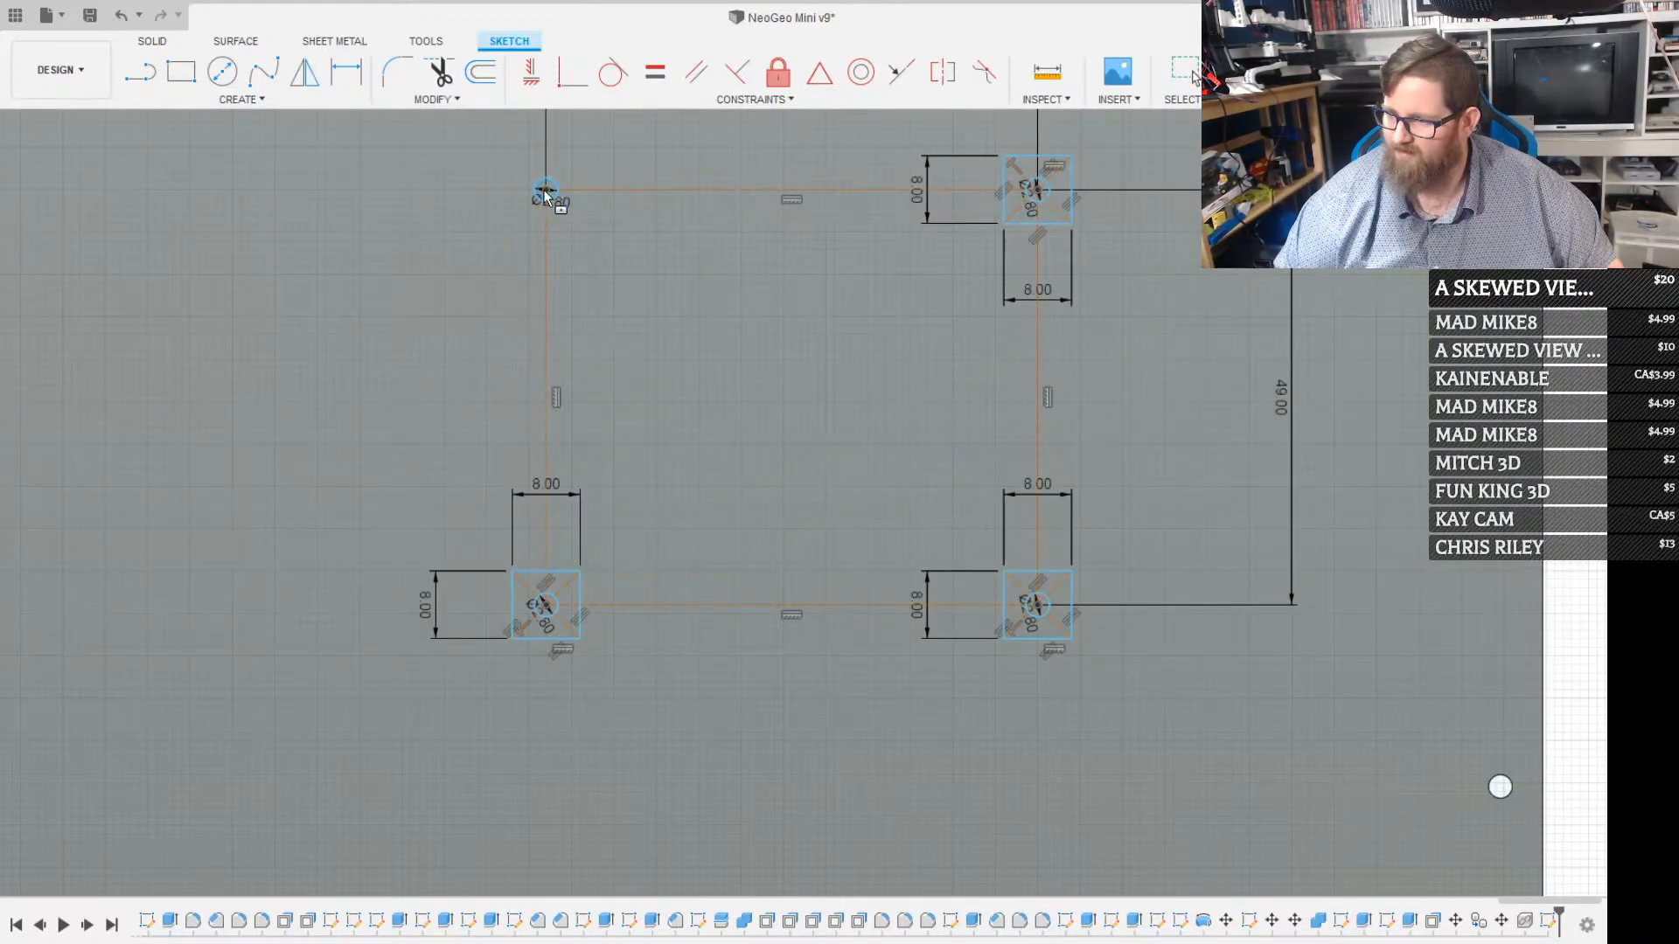
left_click(544, 191)
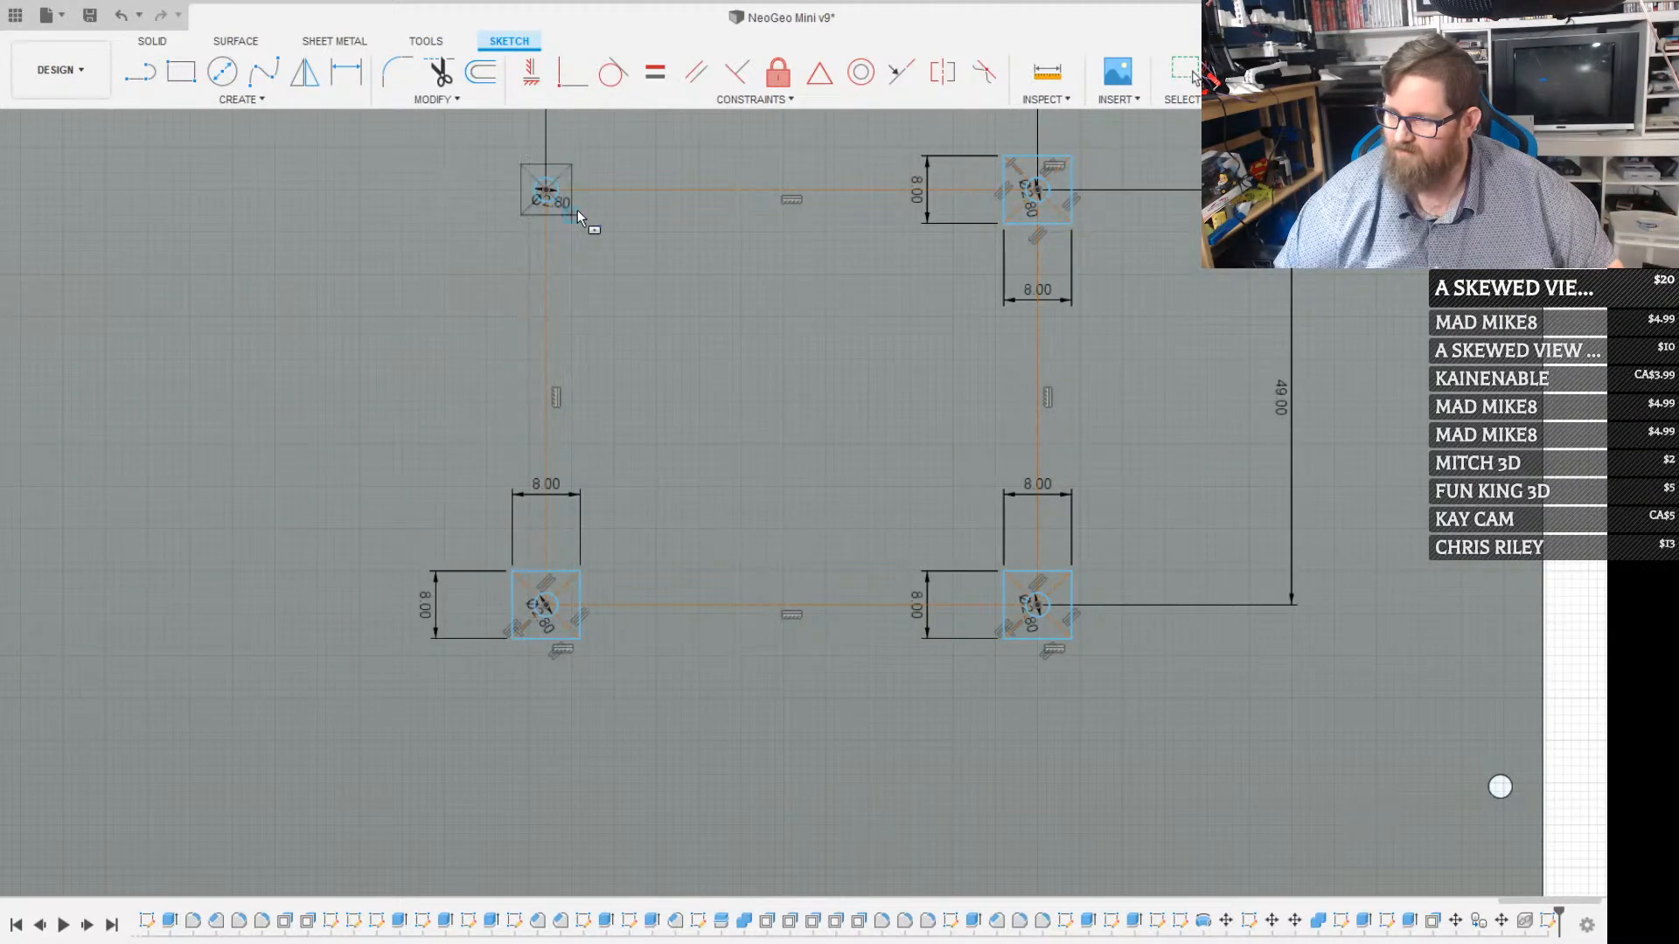
left_click(582, 210)
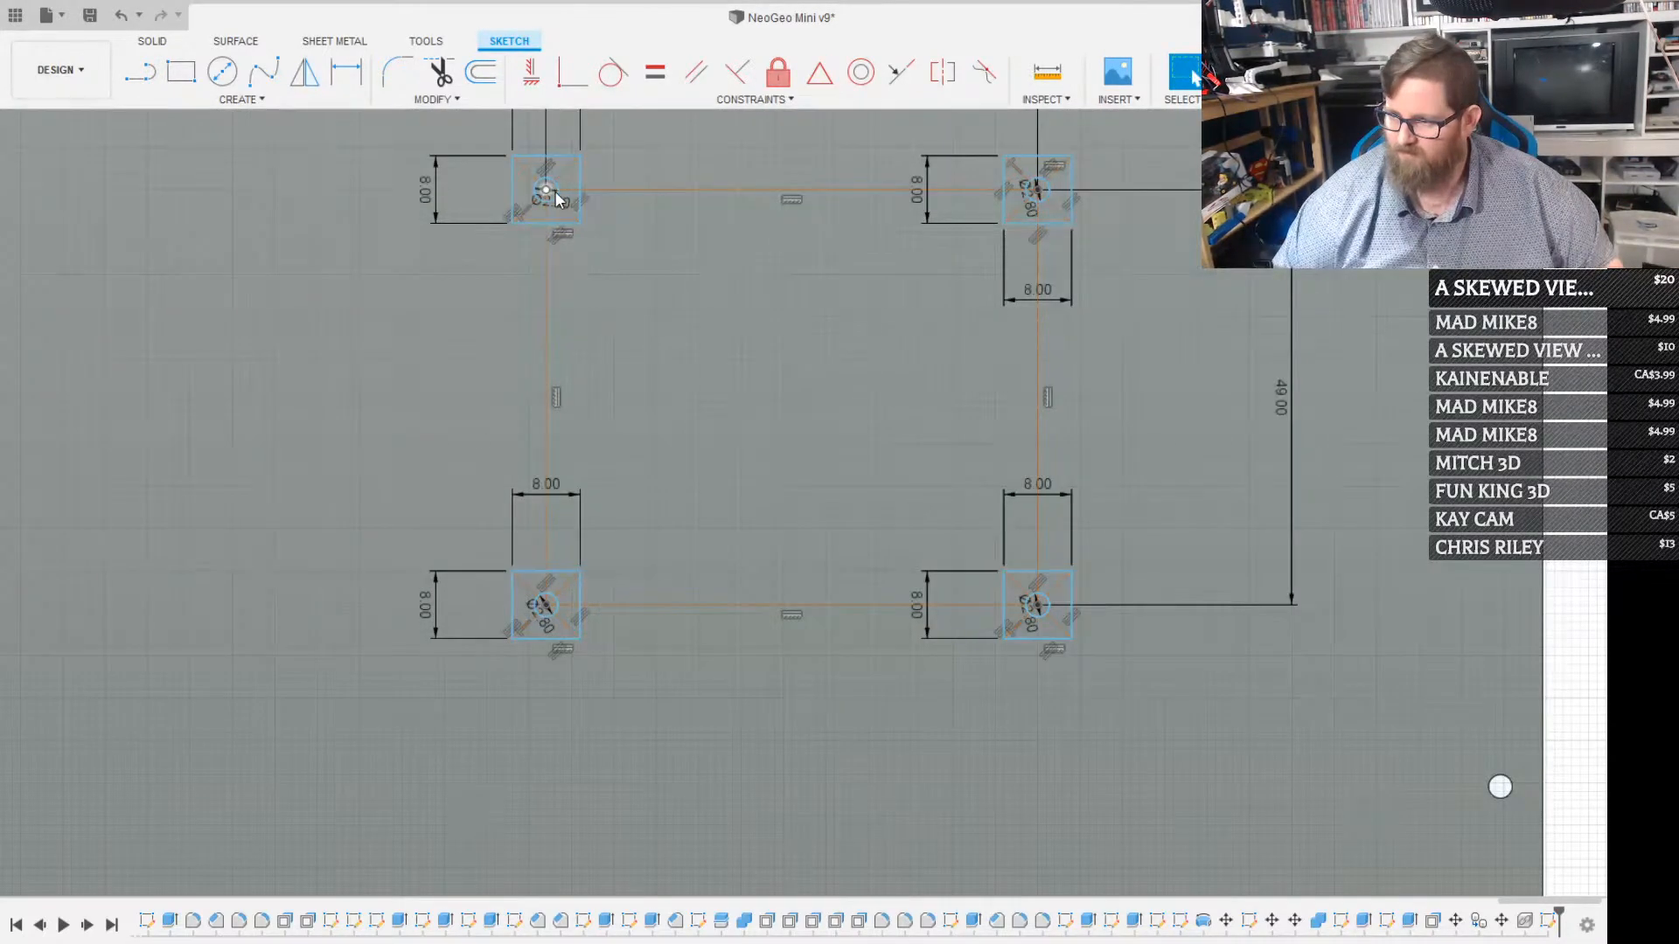
Extrude the four square profiles outward from the back panel as mounting posts, leaving the centre circles as open holes
left_click(557, 200)
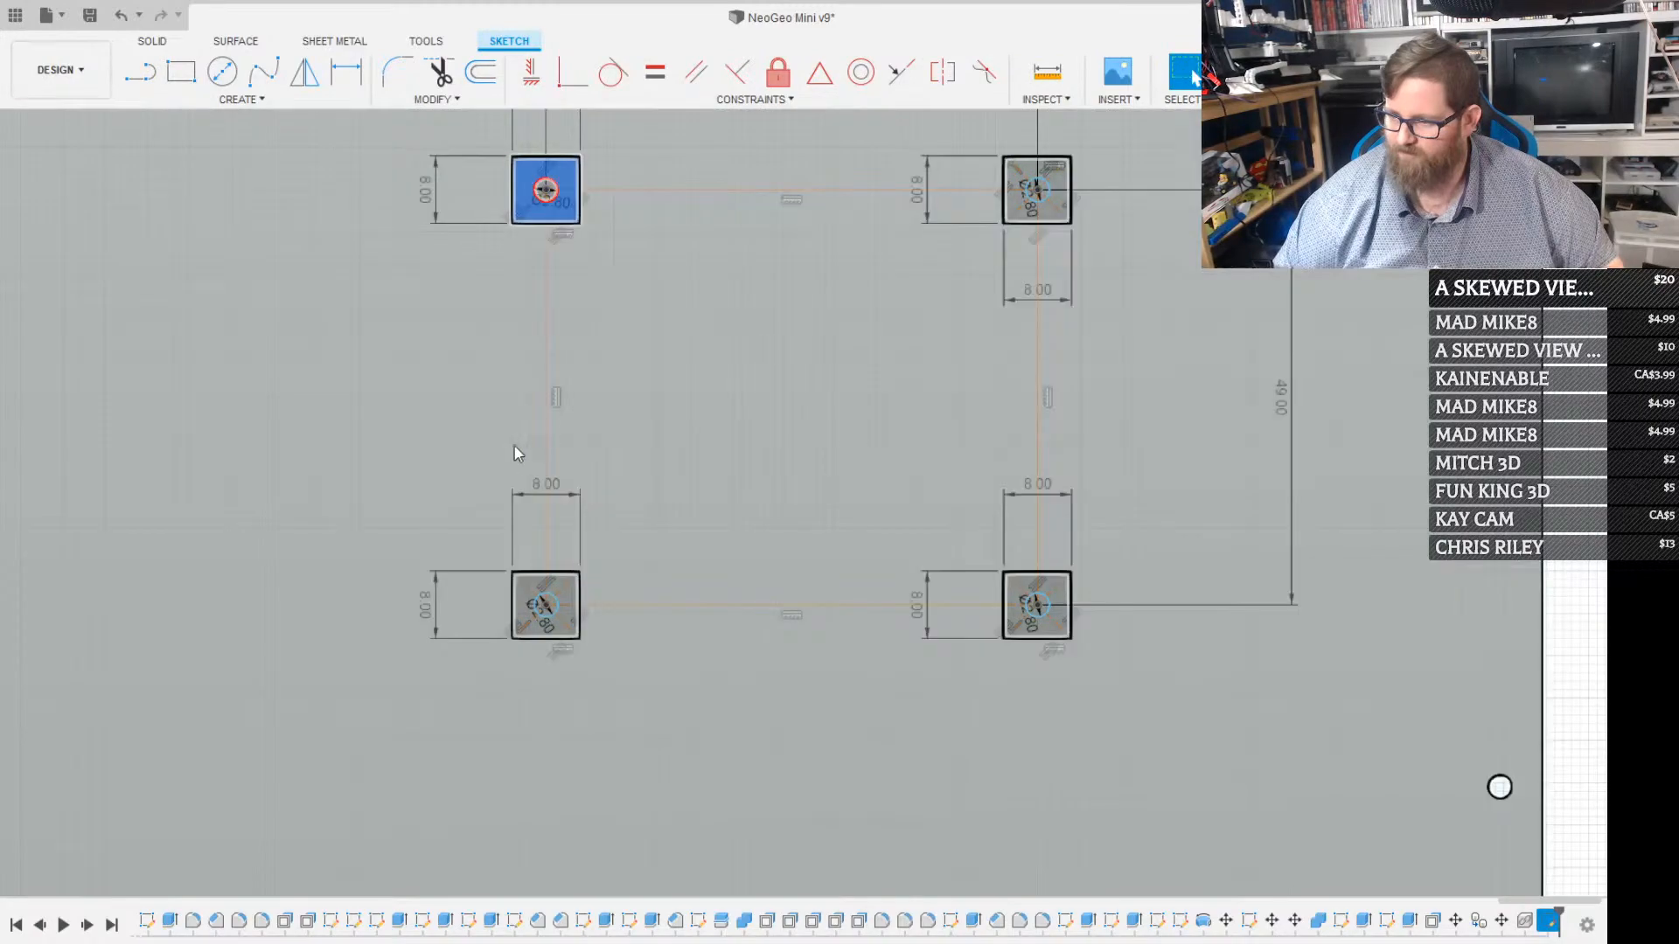
left_click(570, 601, "shift")
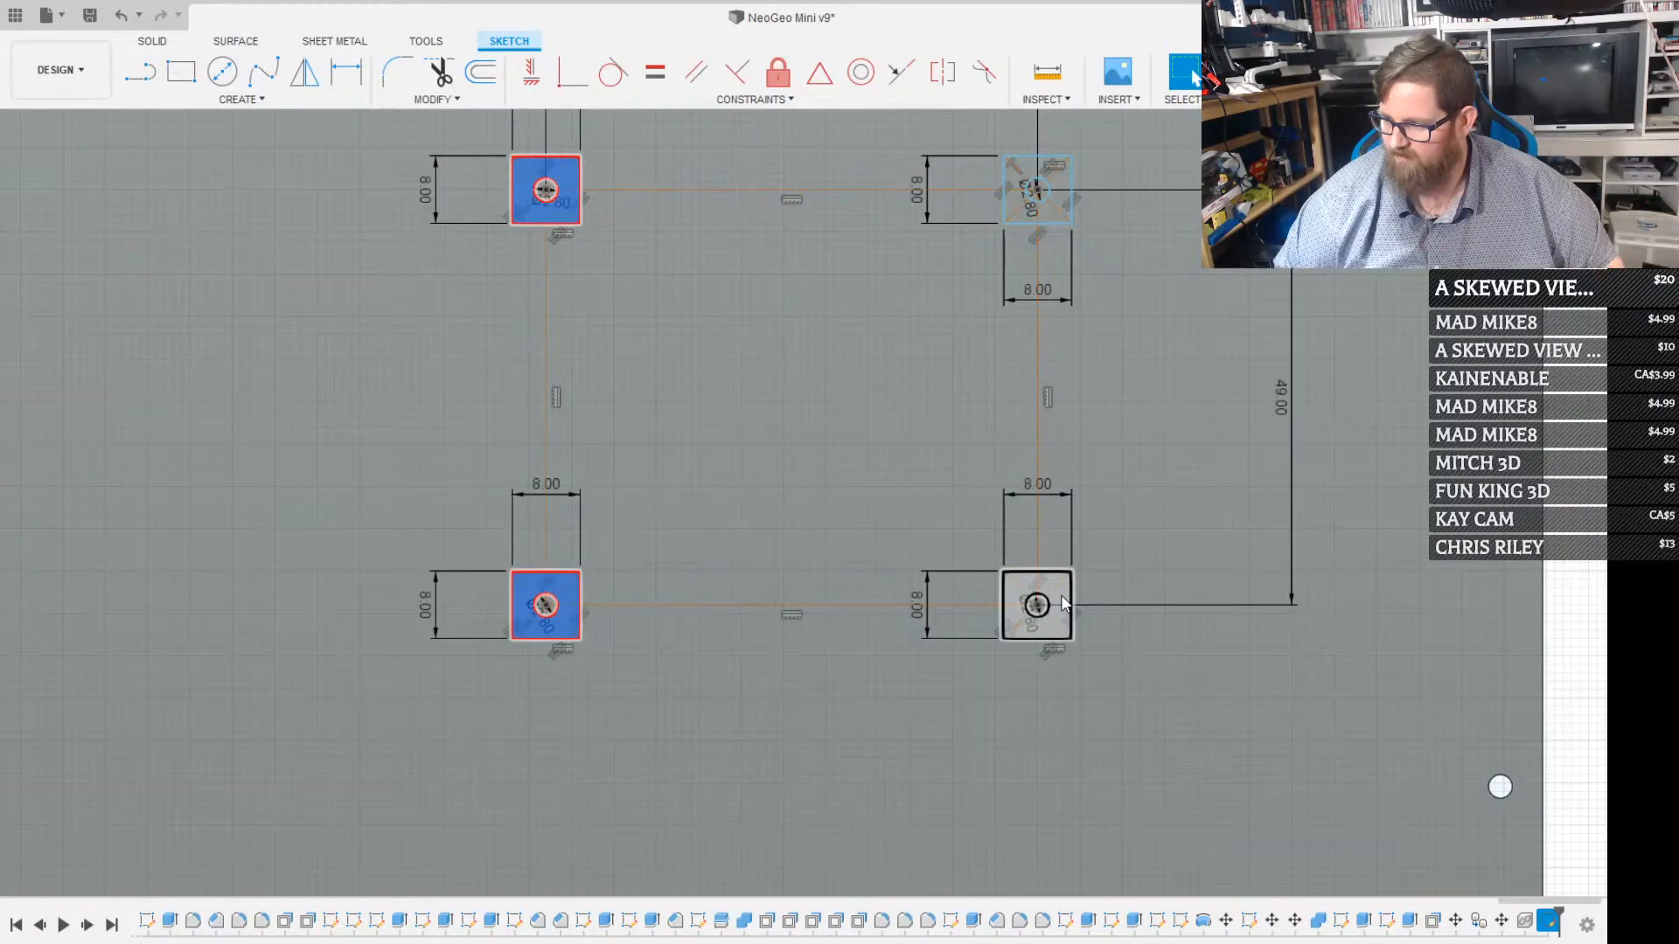
left_click(1062, 602, "shift")
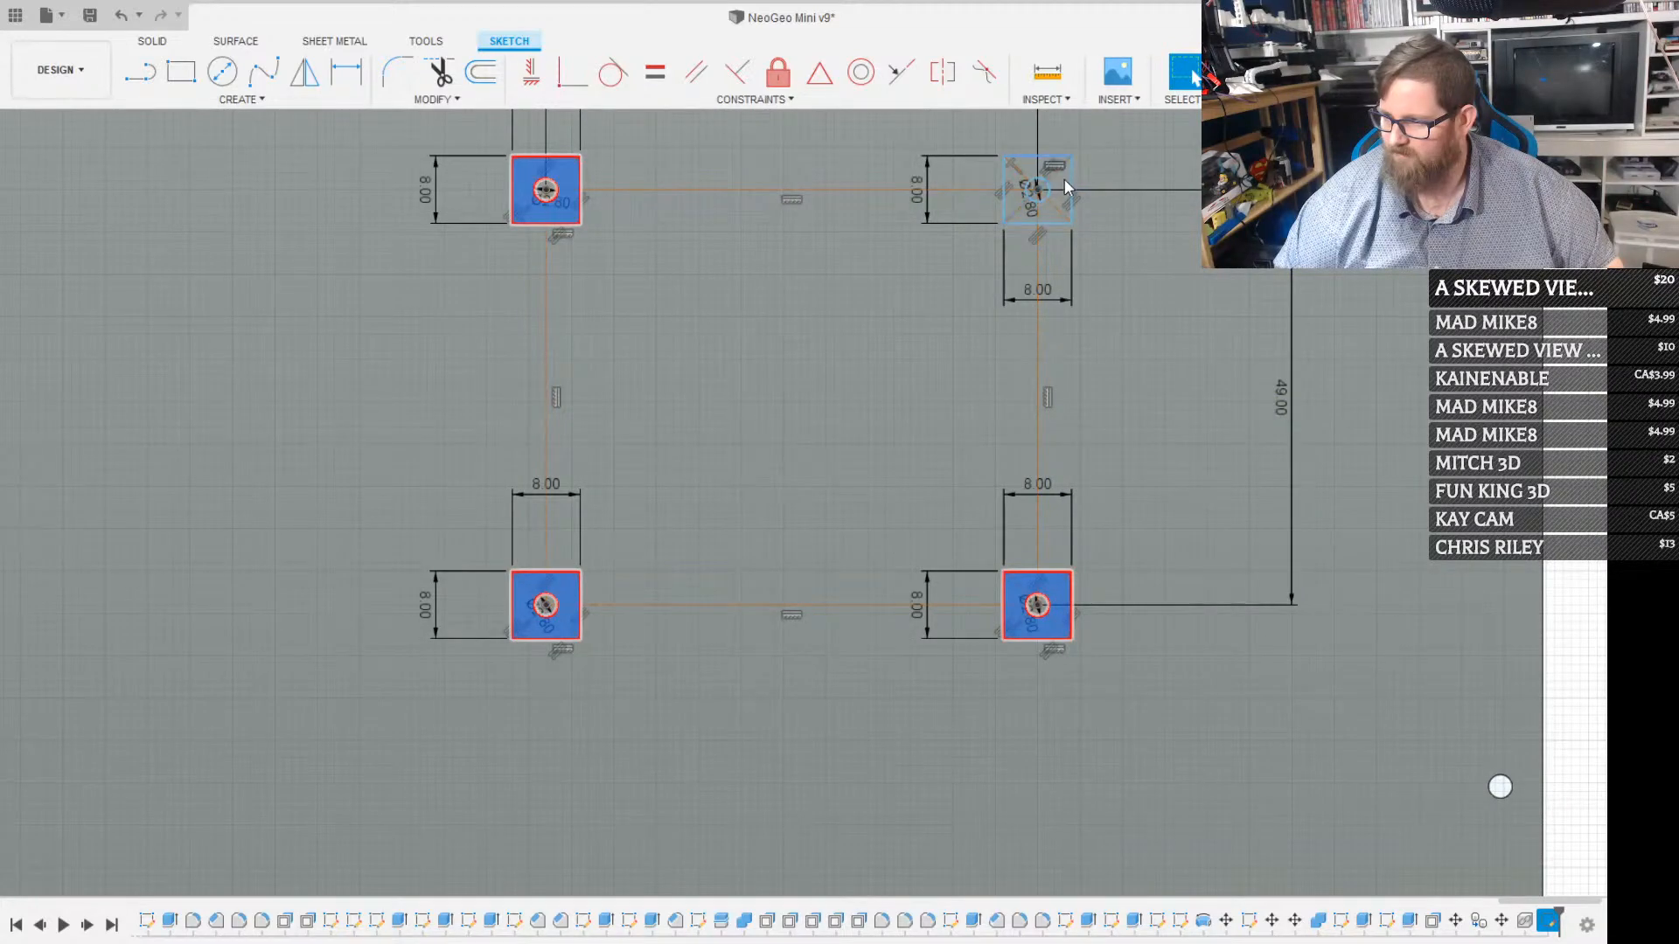
left_click(1062, 188, "shift")
key("e")
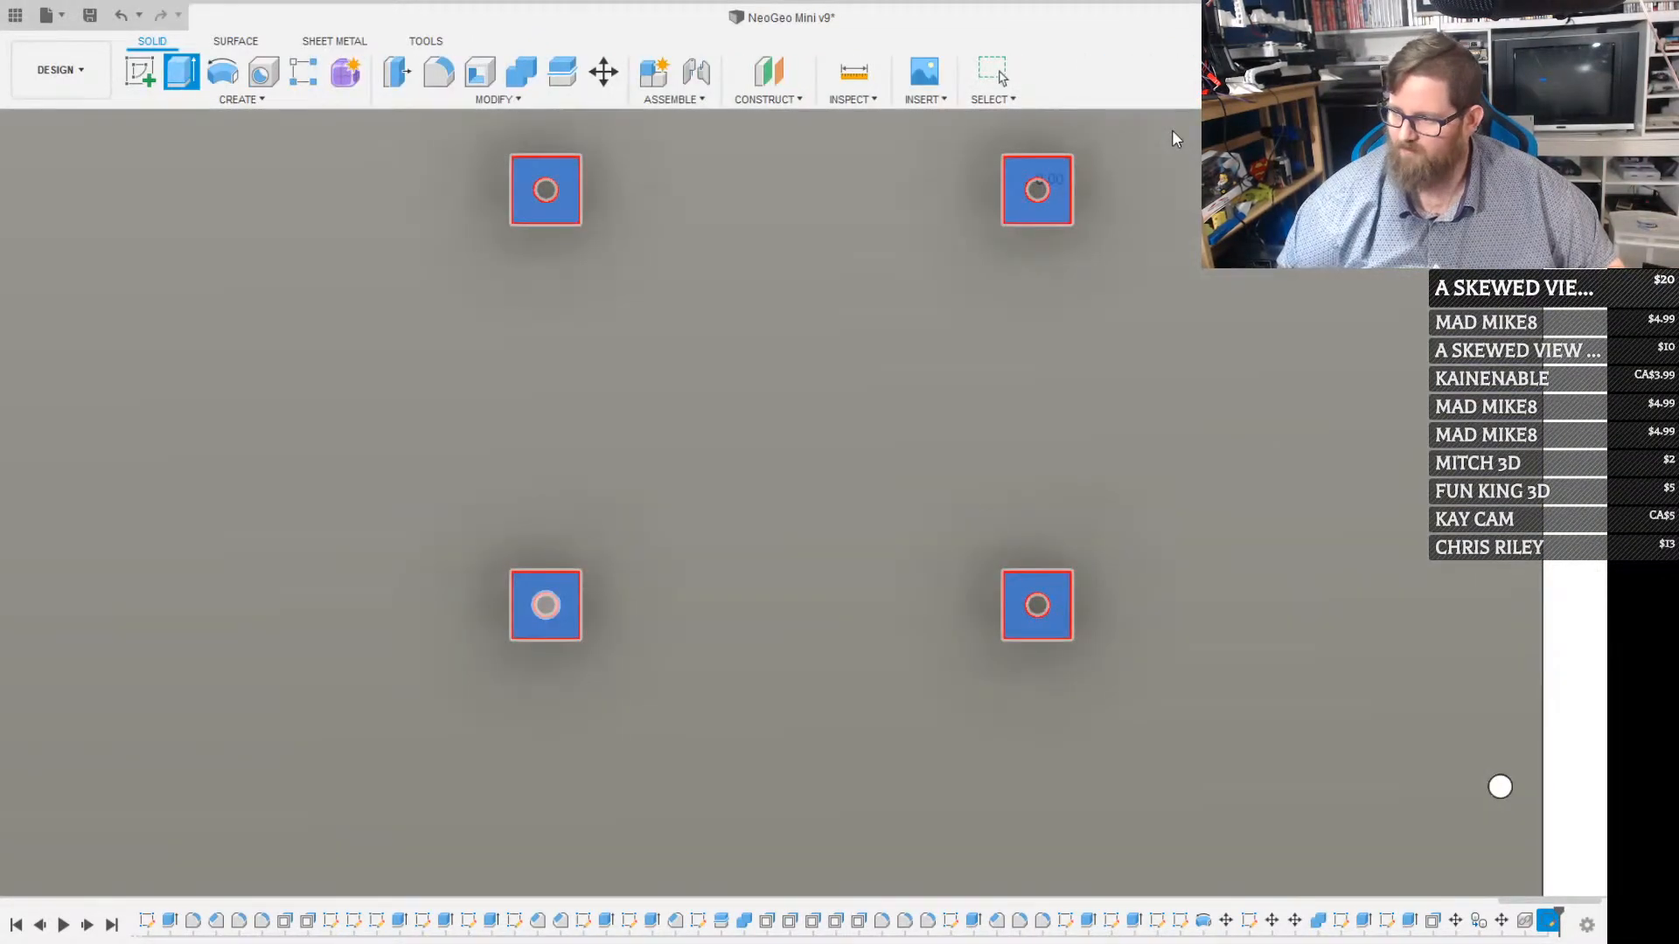
key("Escape")
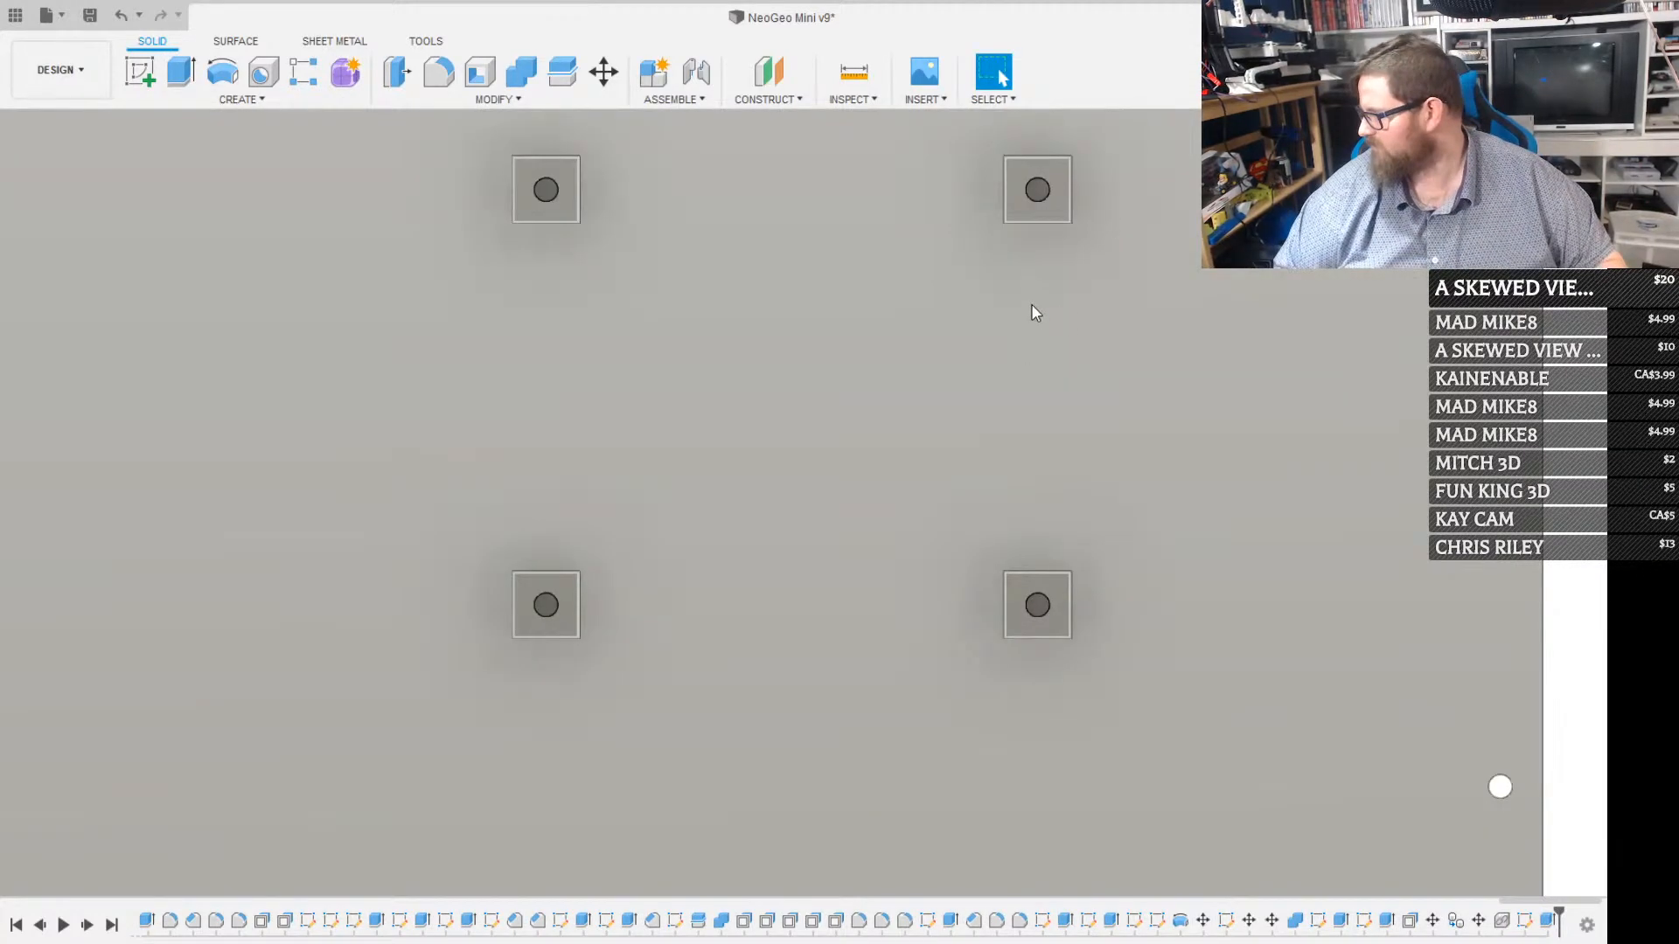
Chamfer the base edges of all four mounting posts where they meet the back panel, giving each post a flared foot
scroll(995, 299, "down", 5)
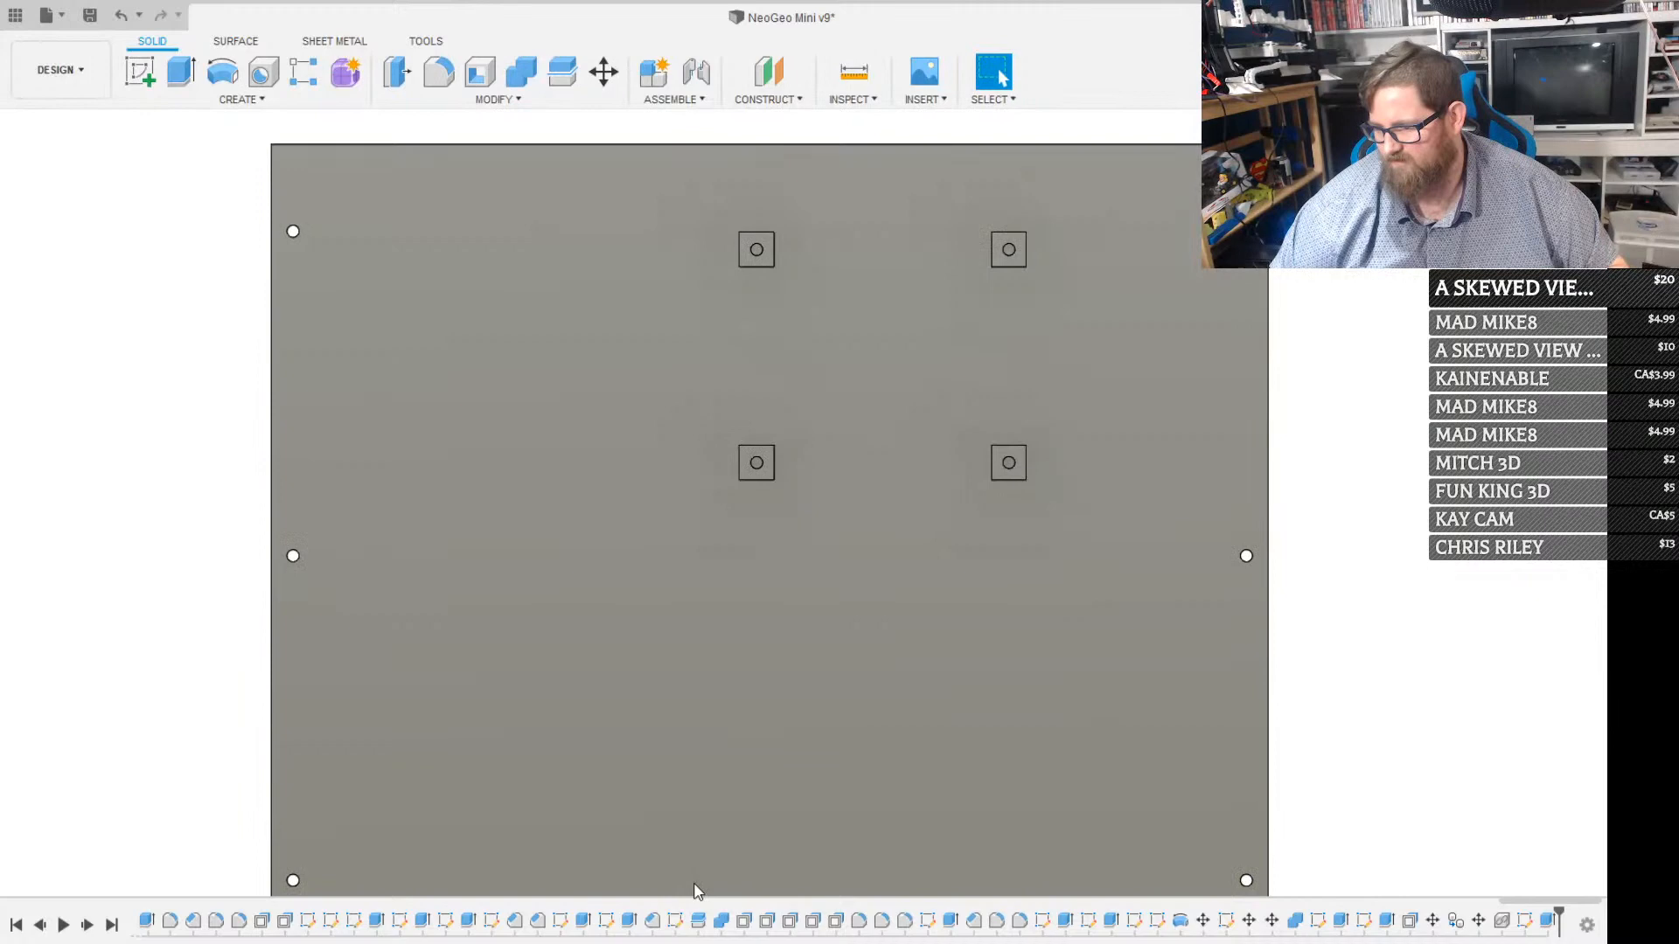
left_click(704, 888)
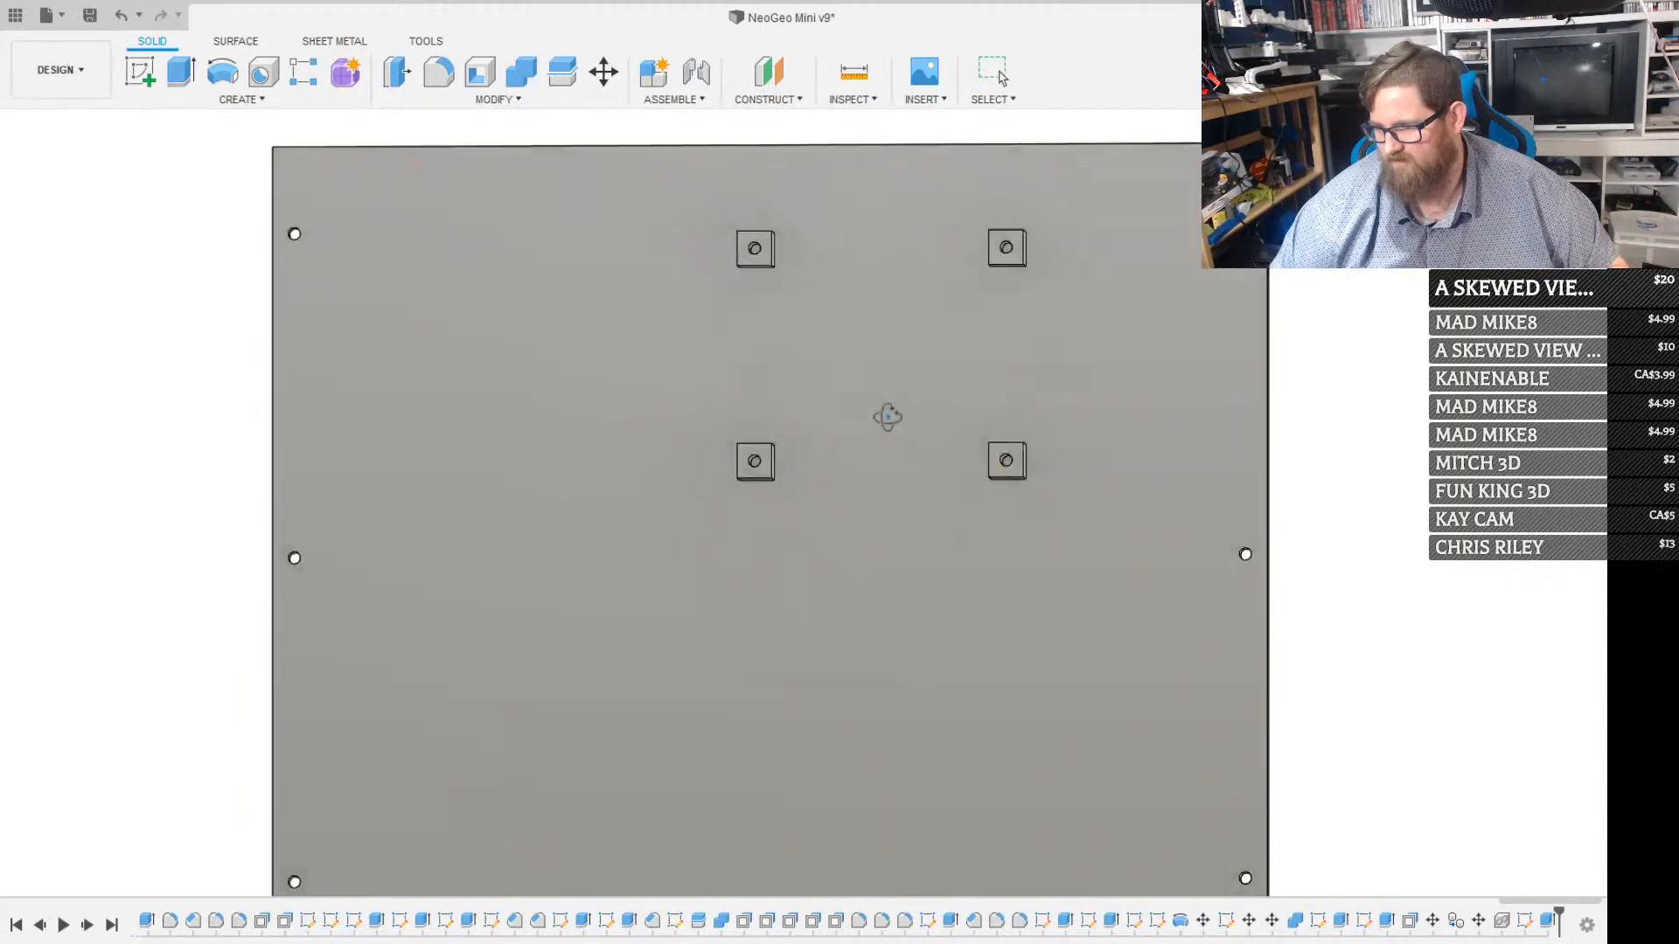
mouse_move(888, 417)
left_mouse_down()
mouse_move(830, 380)
mouse_move(893, 402)
left_mouse_up()
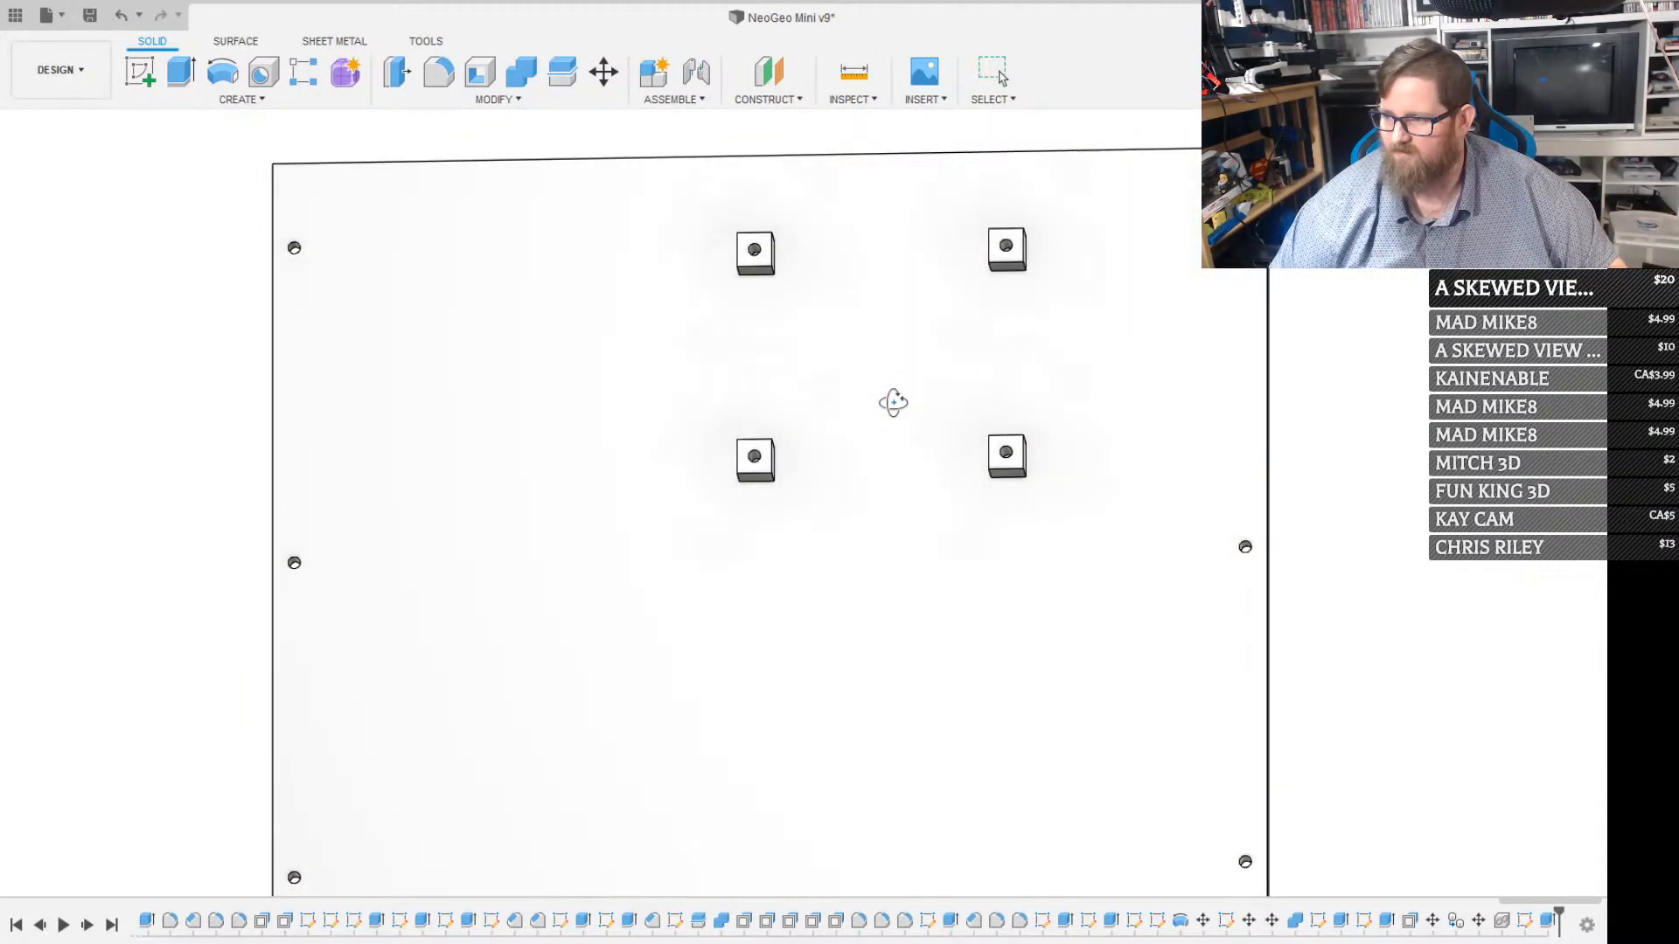
key("Escape")
scroll(583, 125, "up", 1)
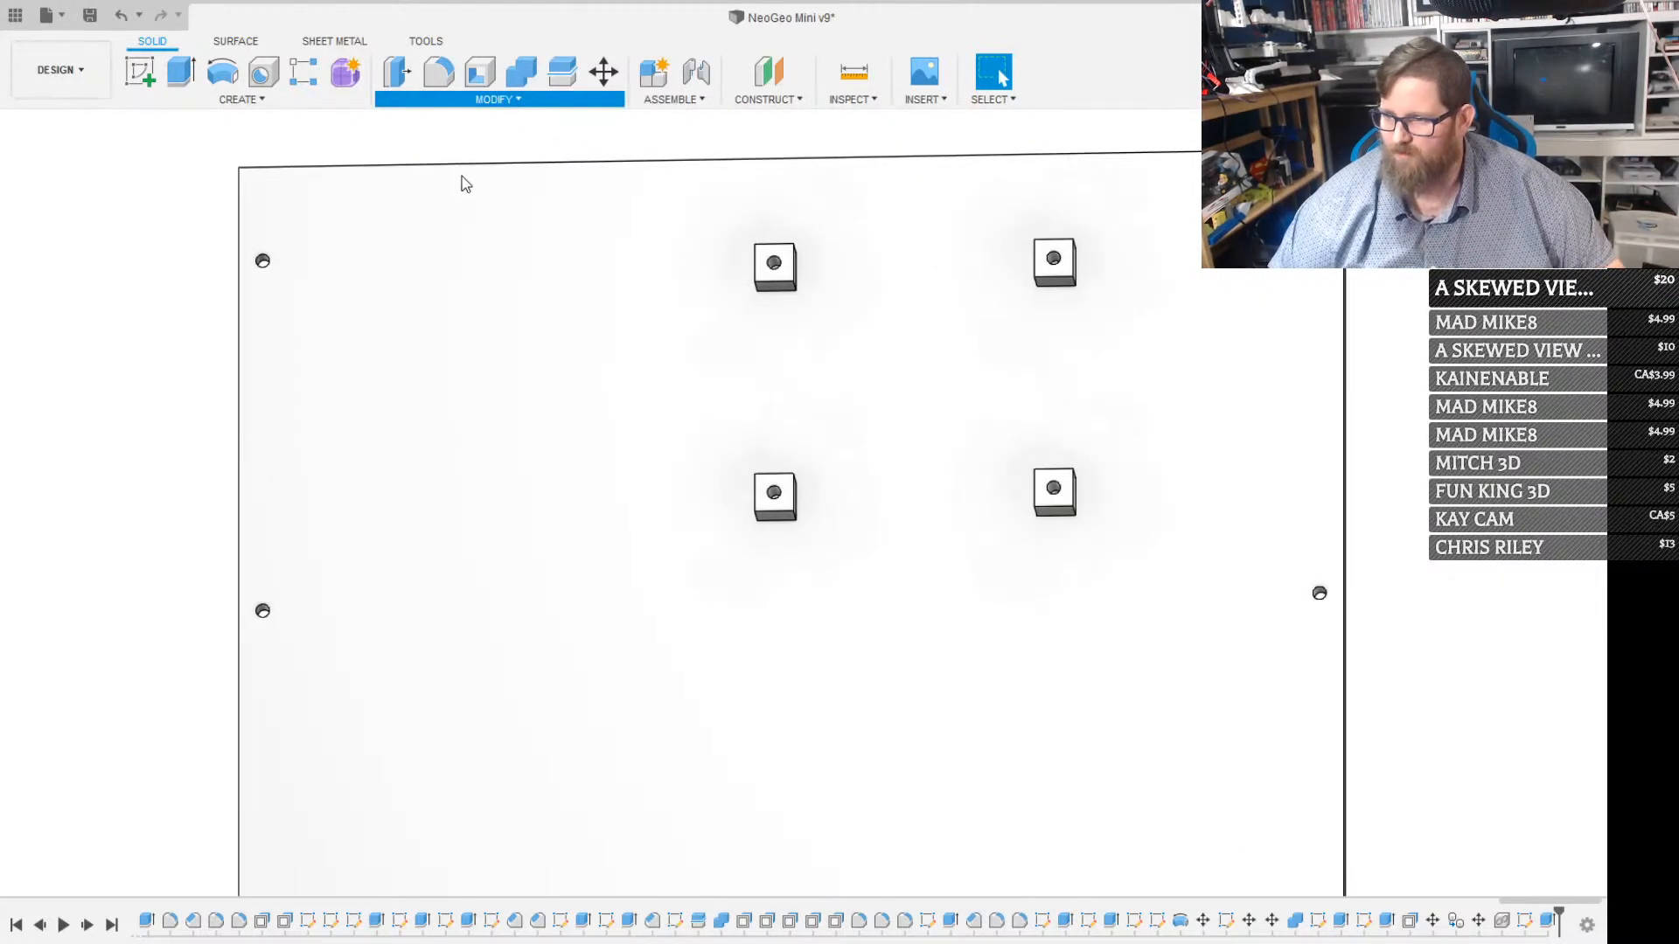
left_click(769, 292)
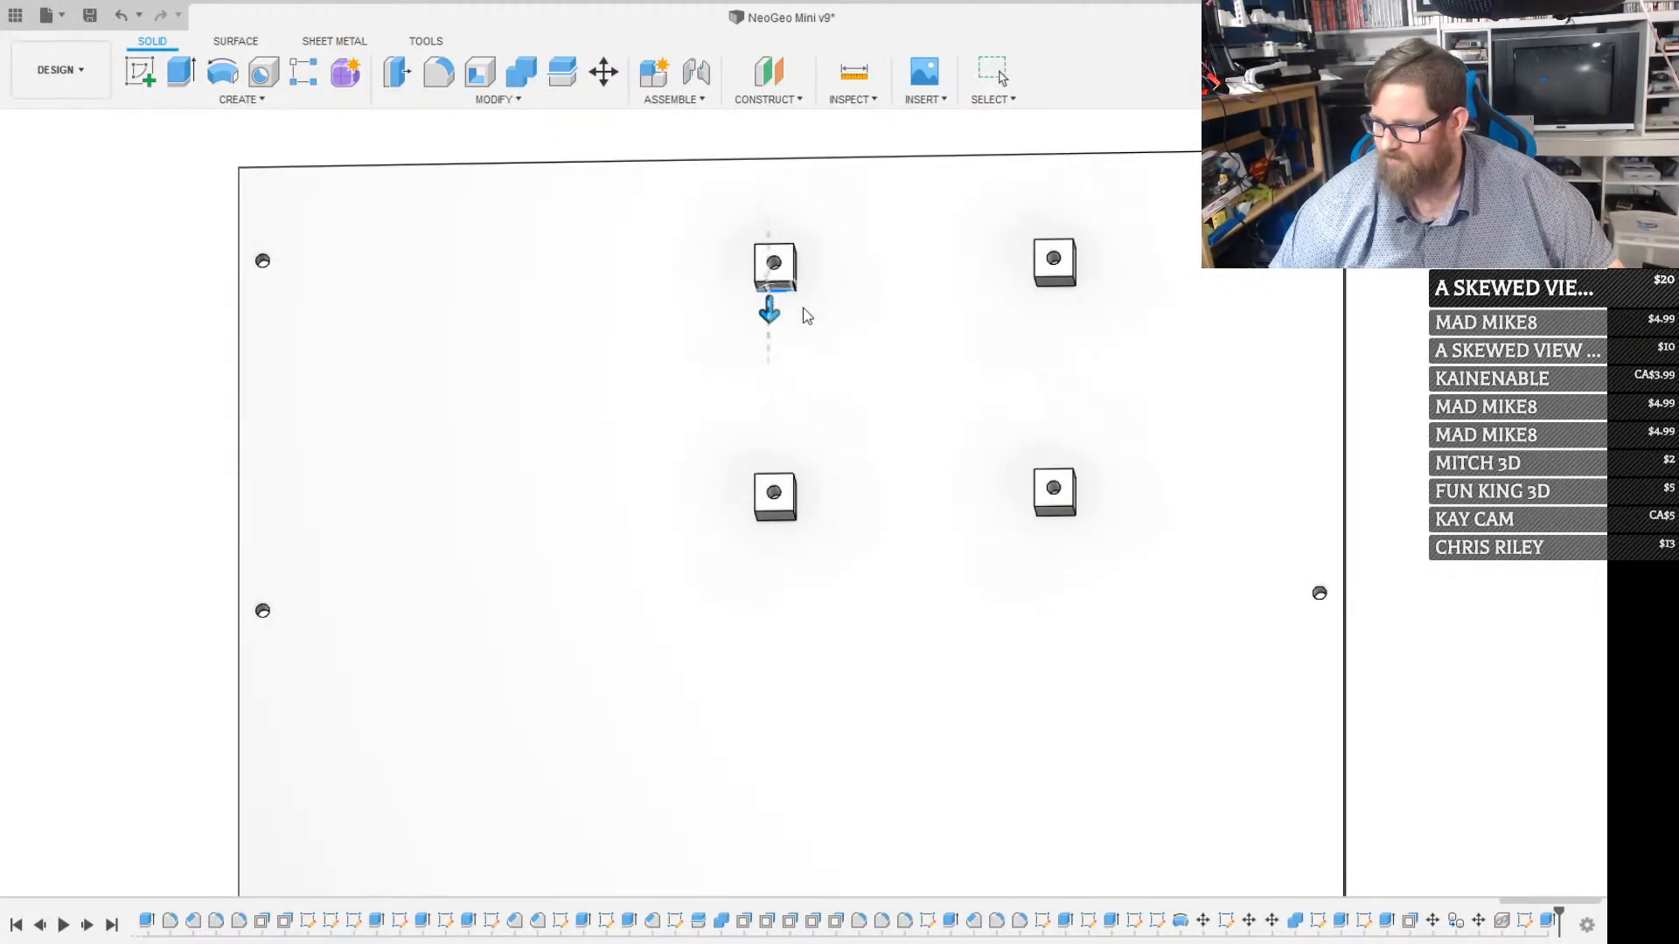
middle_click_drag(792, 676, 720, 322, "shift")
scroll(754, 312, "up", 4)
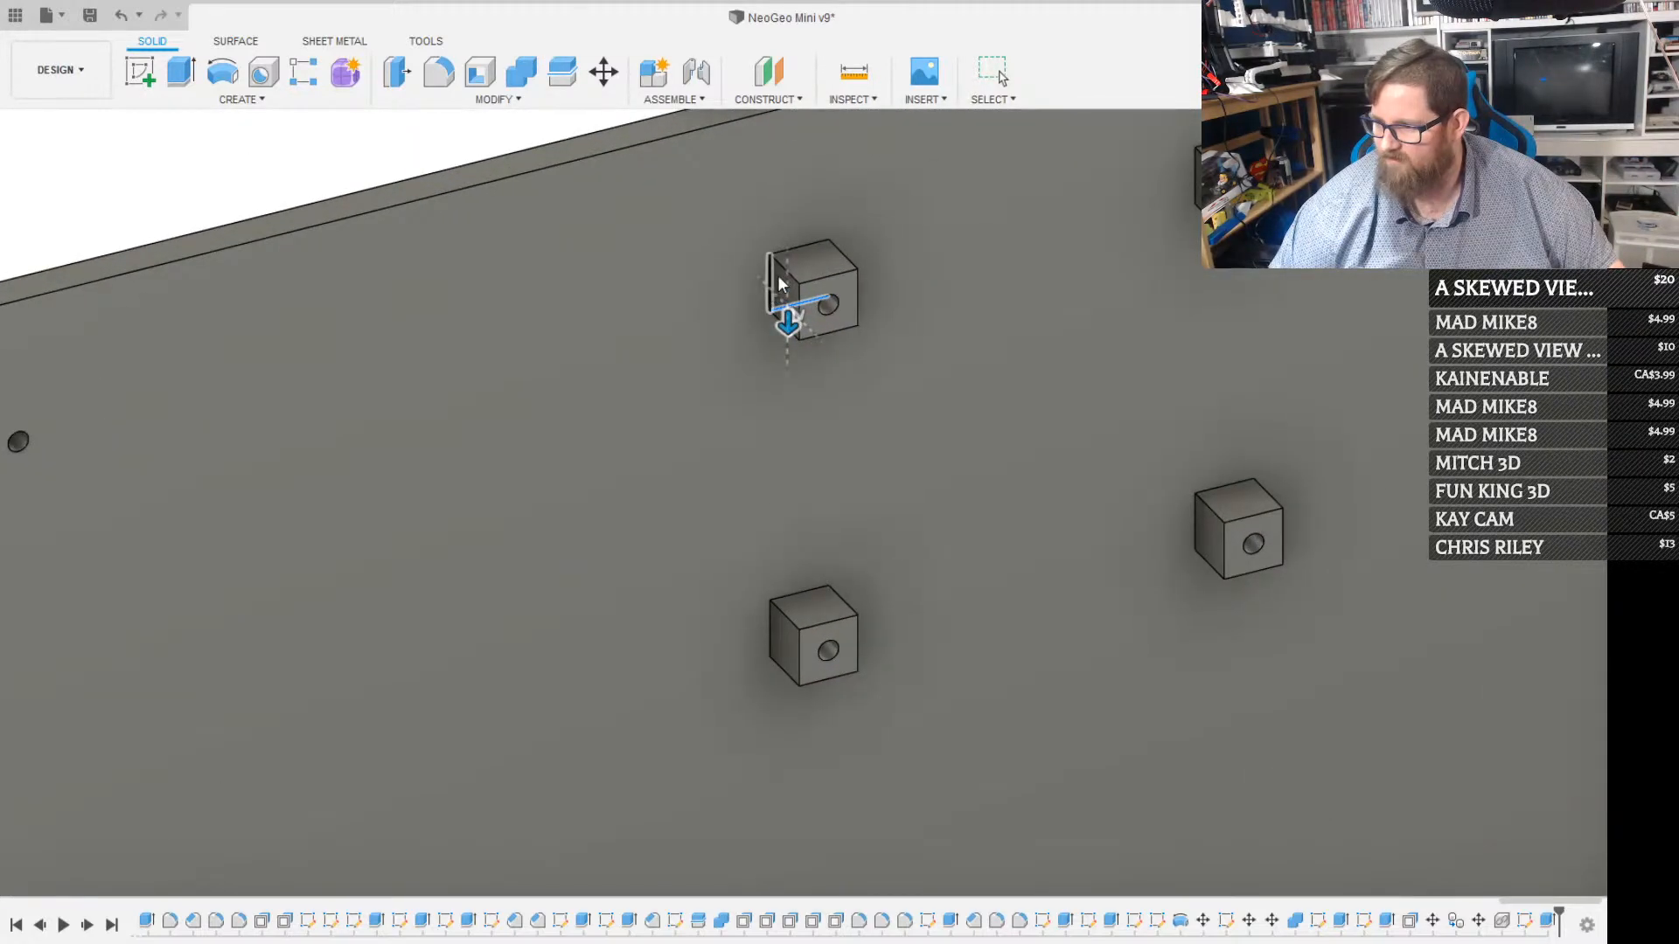
left_click(799, 252)
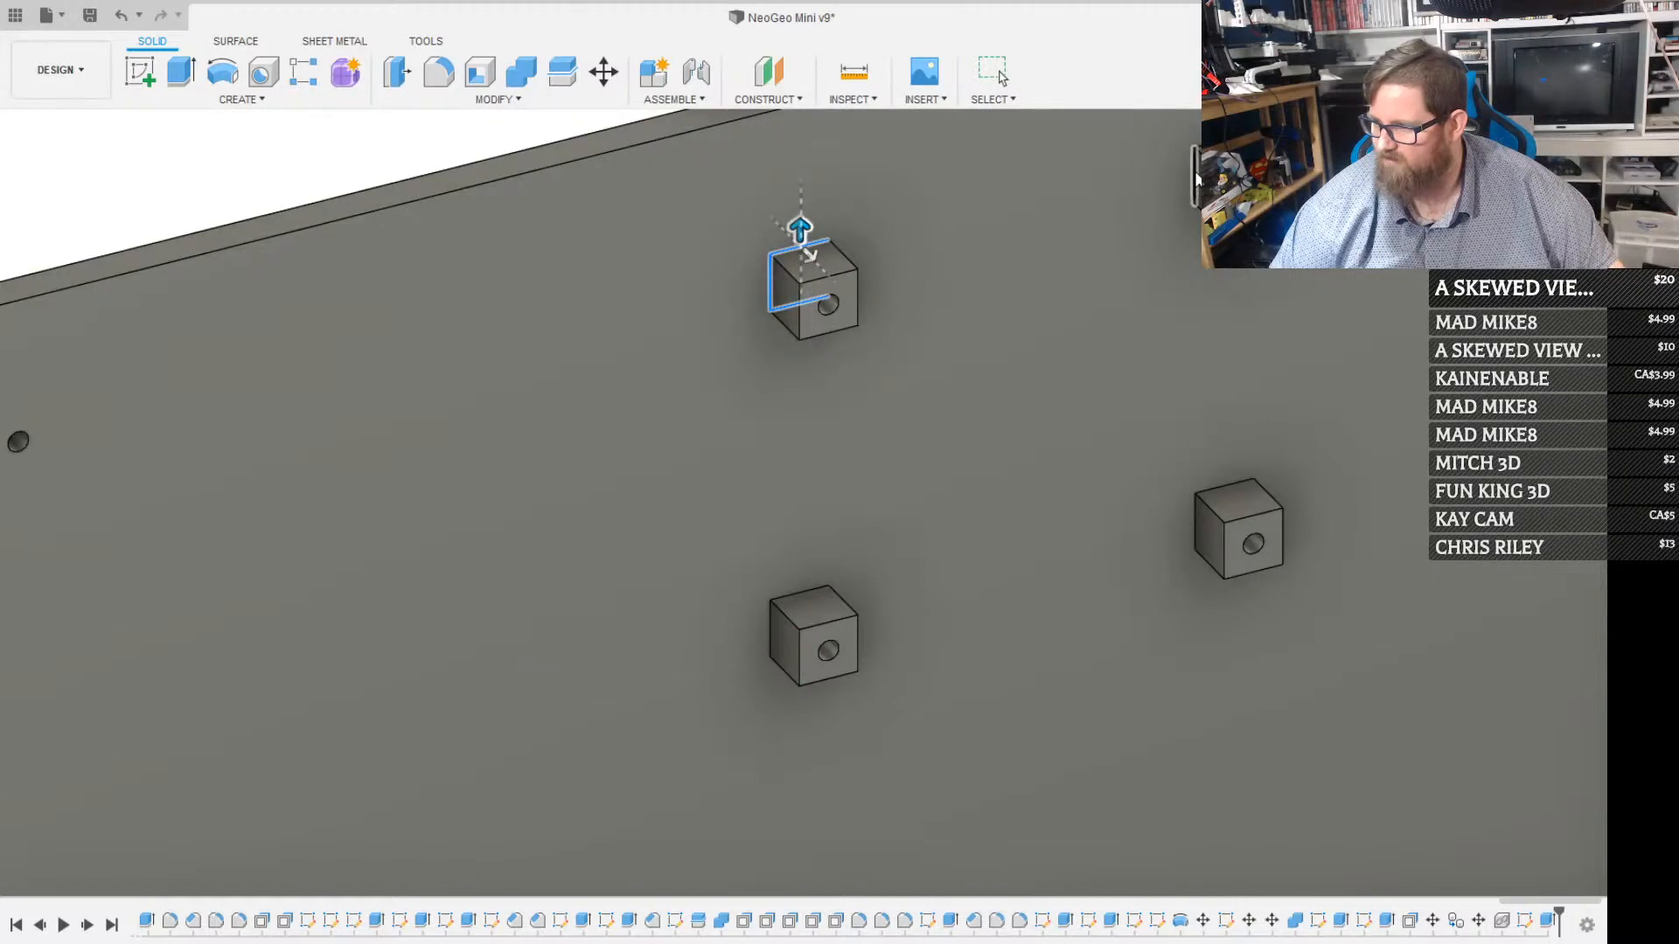
left_click(1194, 527)
left_click(782, 602)
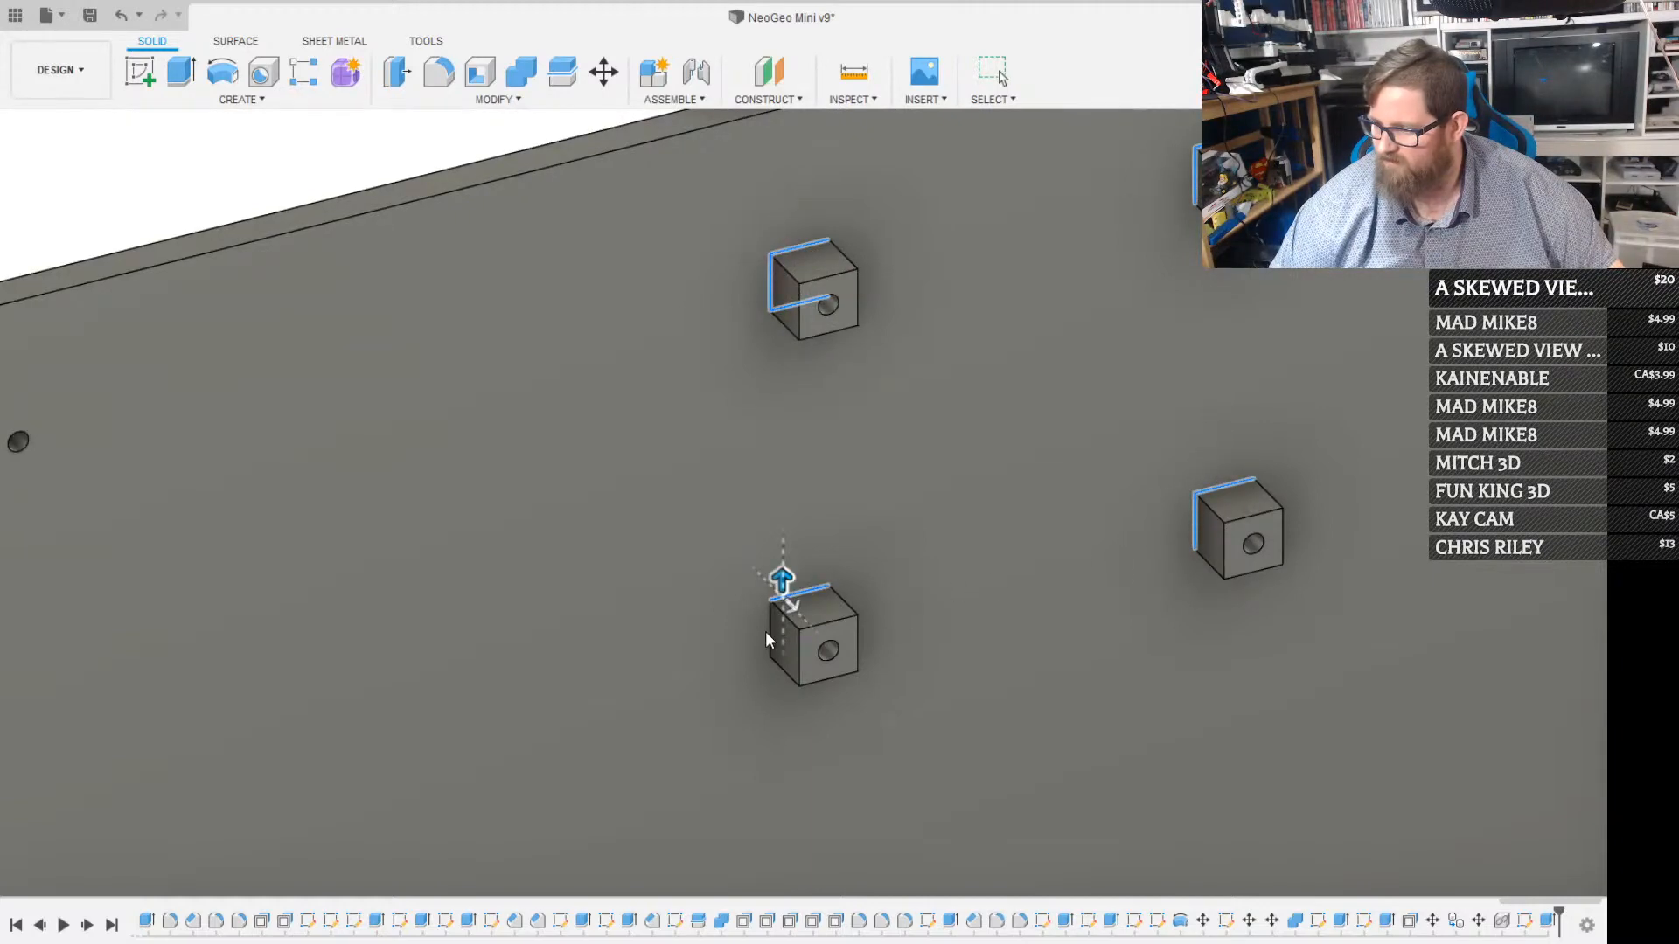
left_click(769, 631)
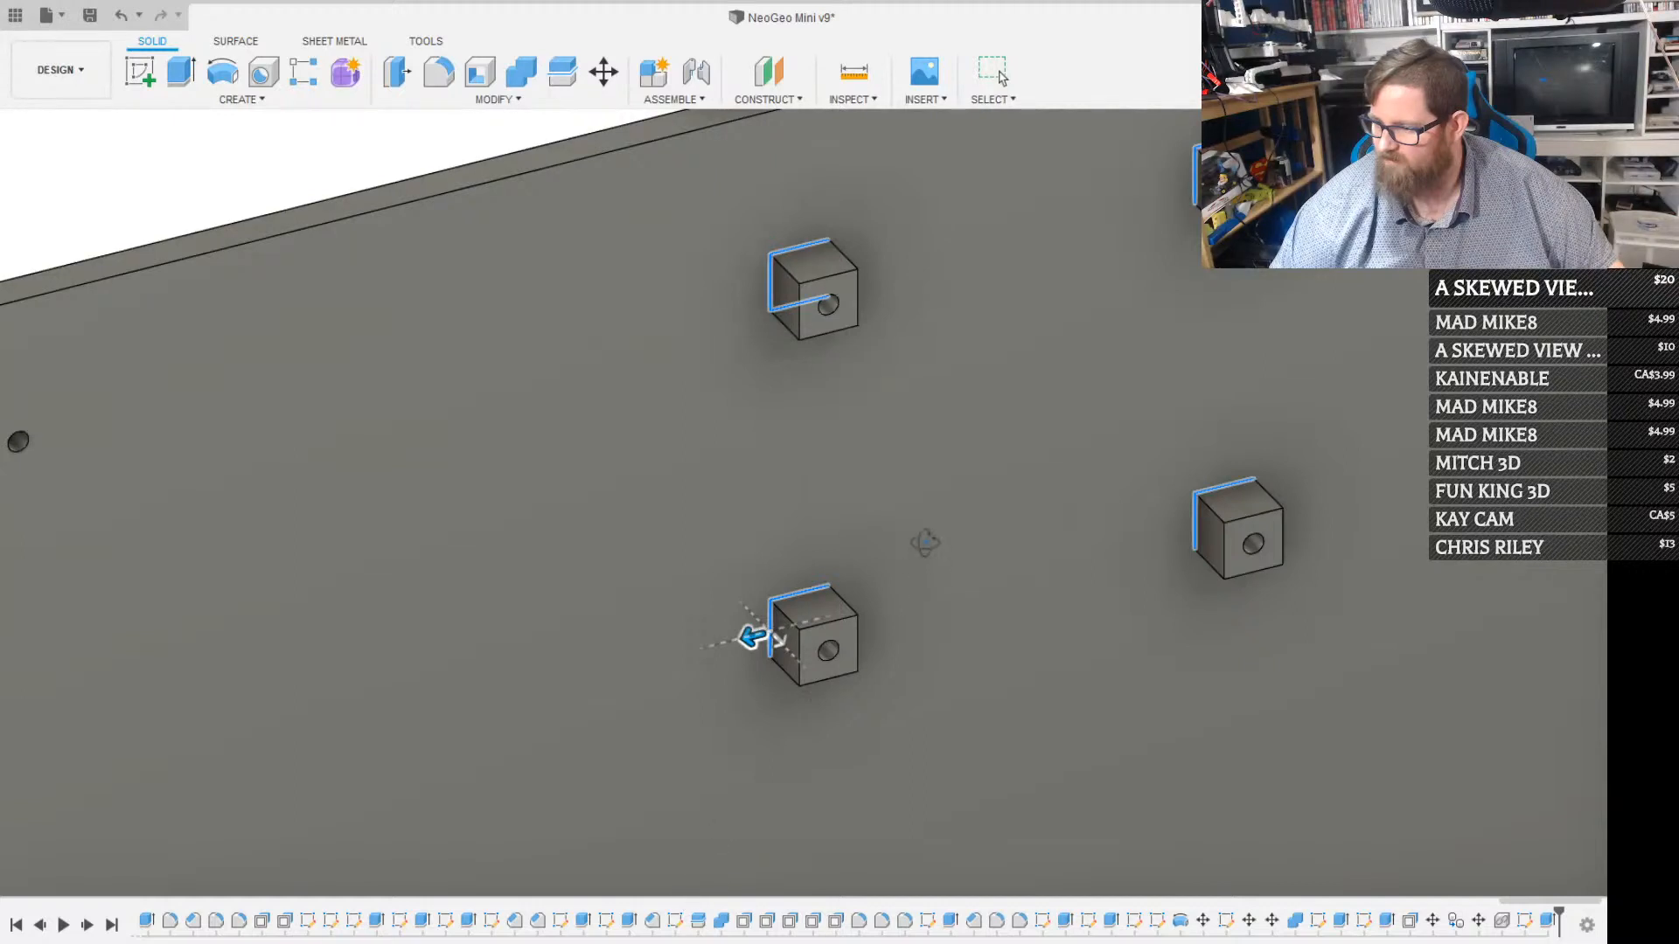
middle_click_drag(926, 543, 856, 450, "shift")
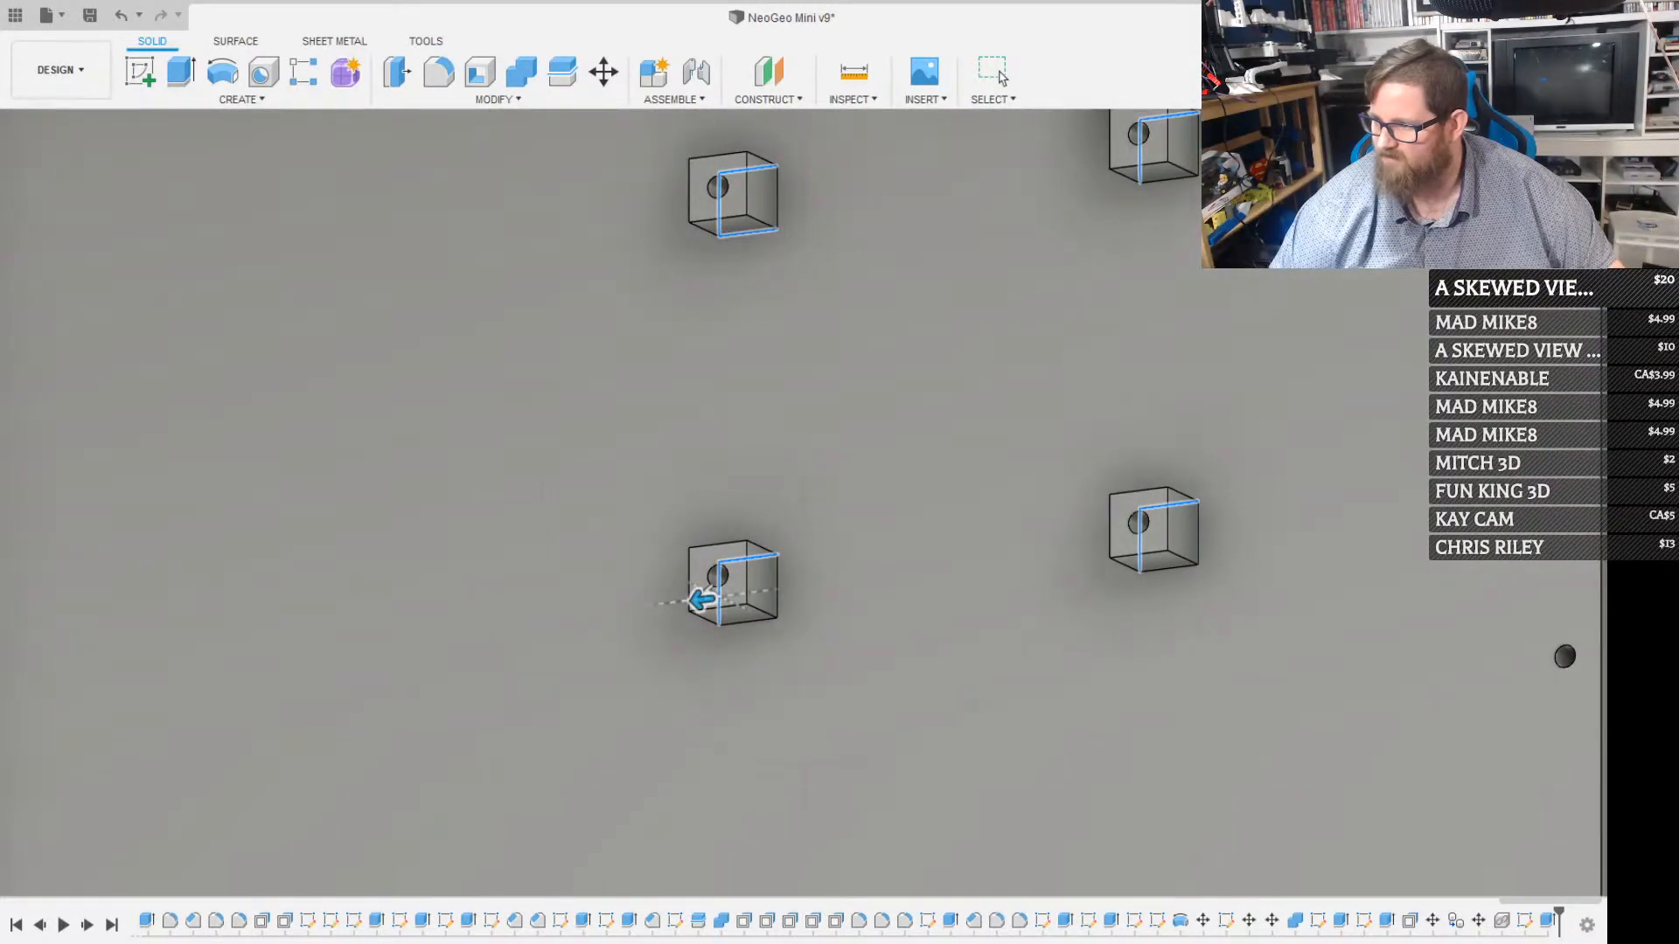
left_click(1176, 147)
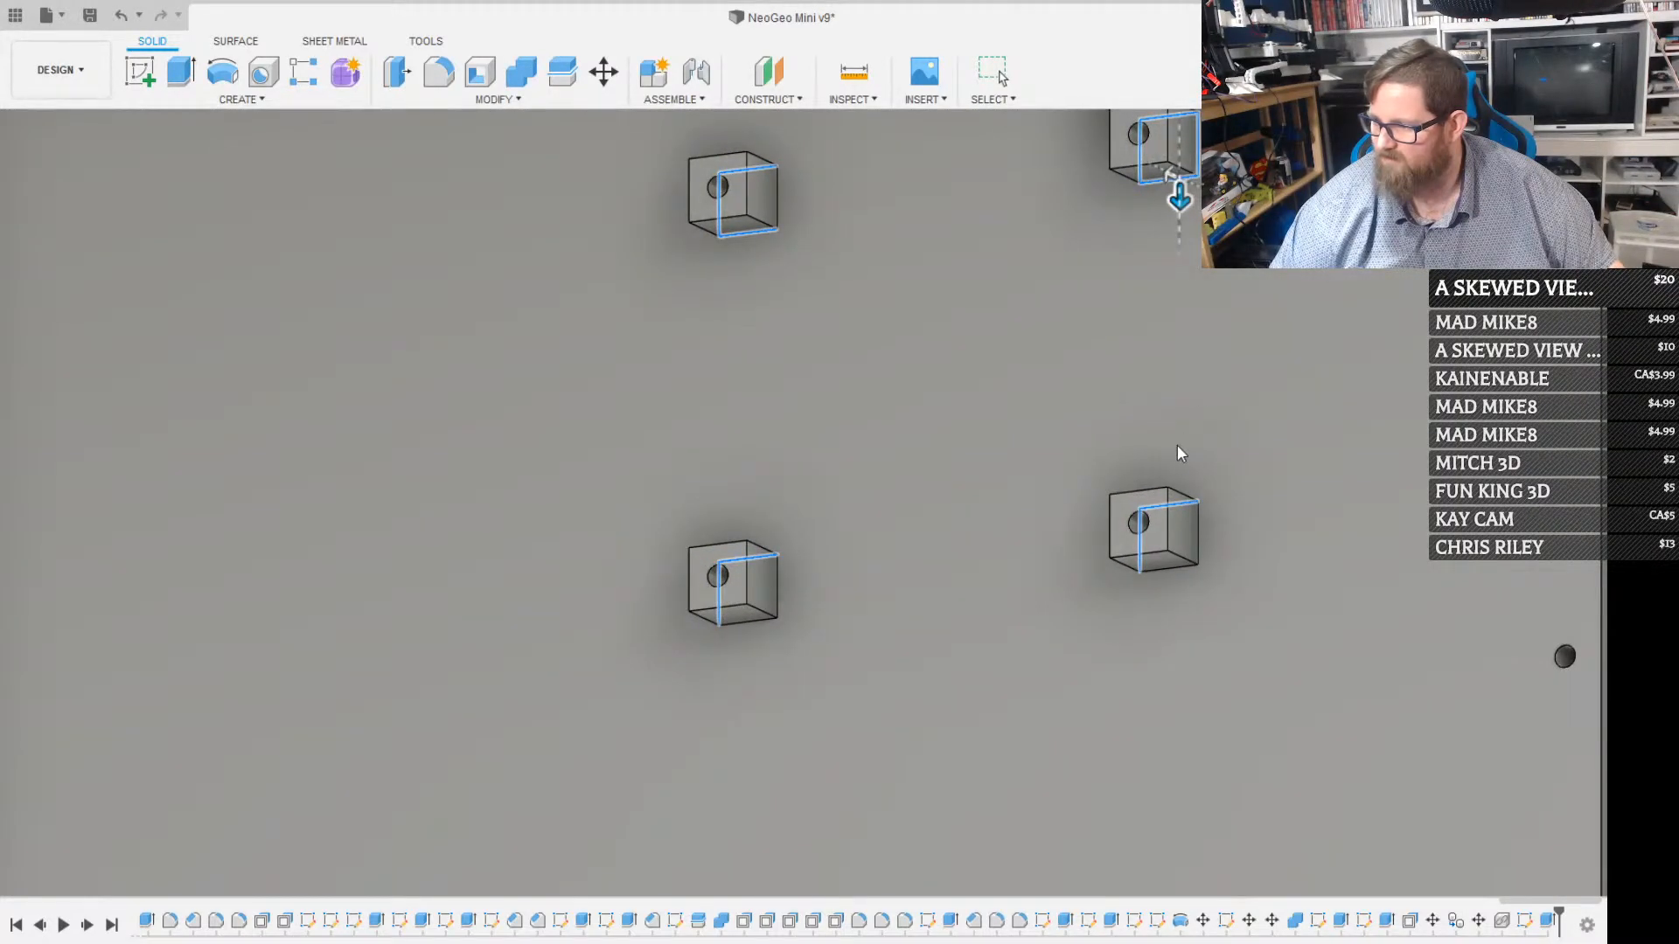
left_click(1199, 522)
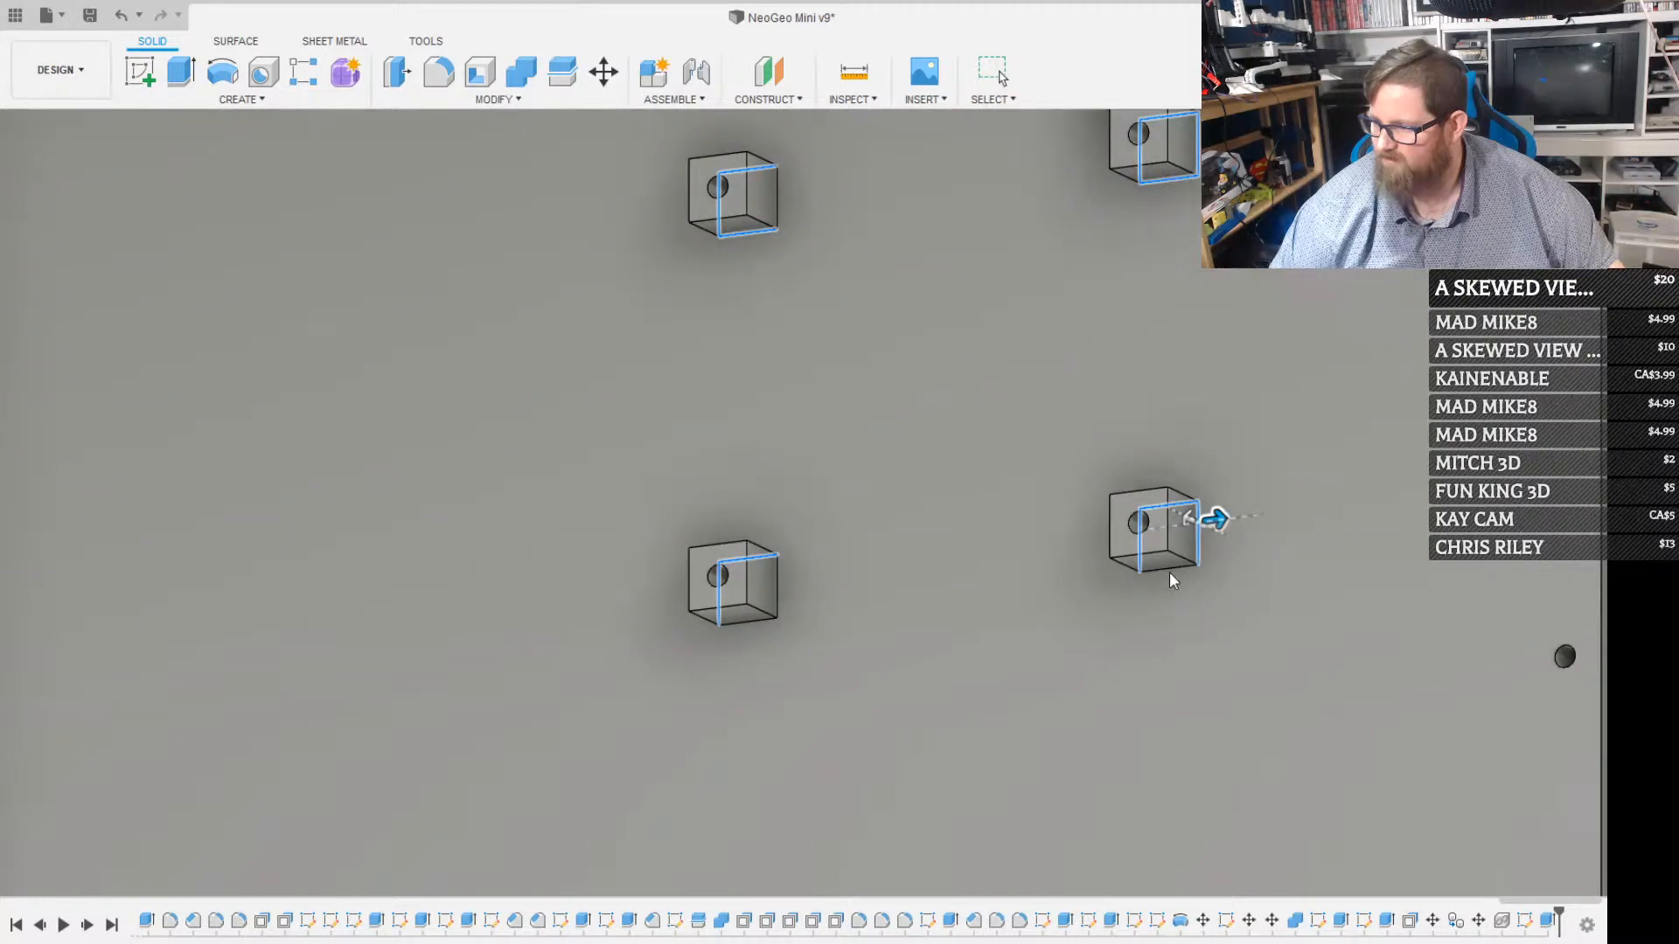
left_click(780, 584)
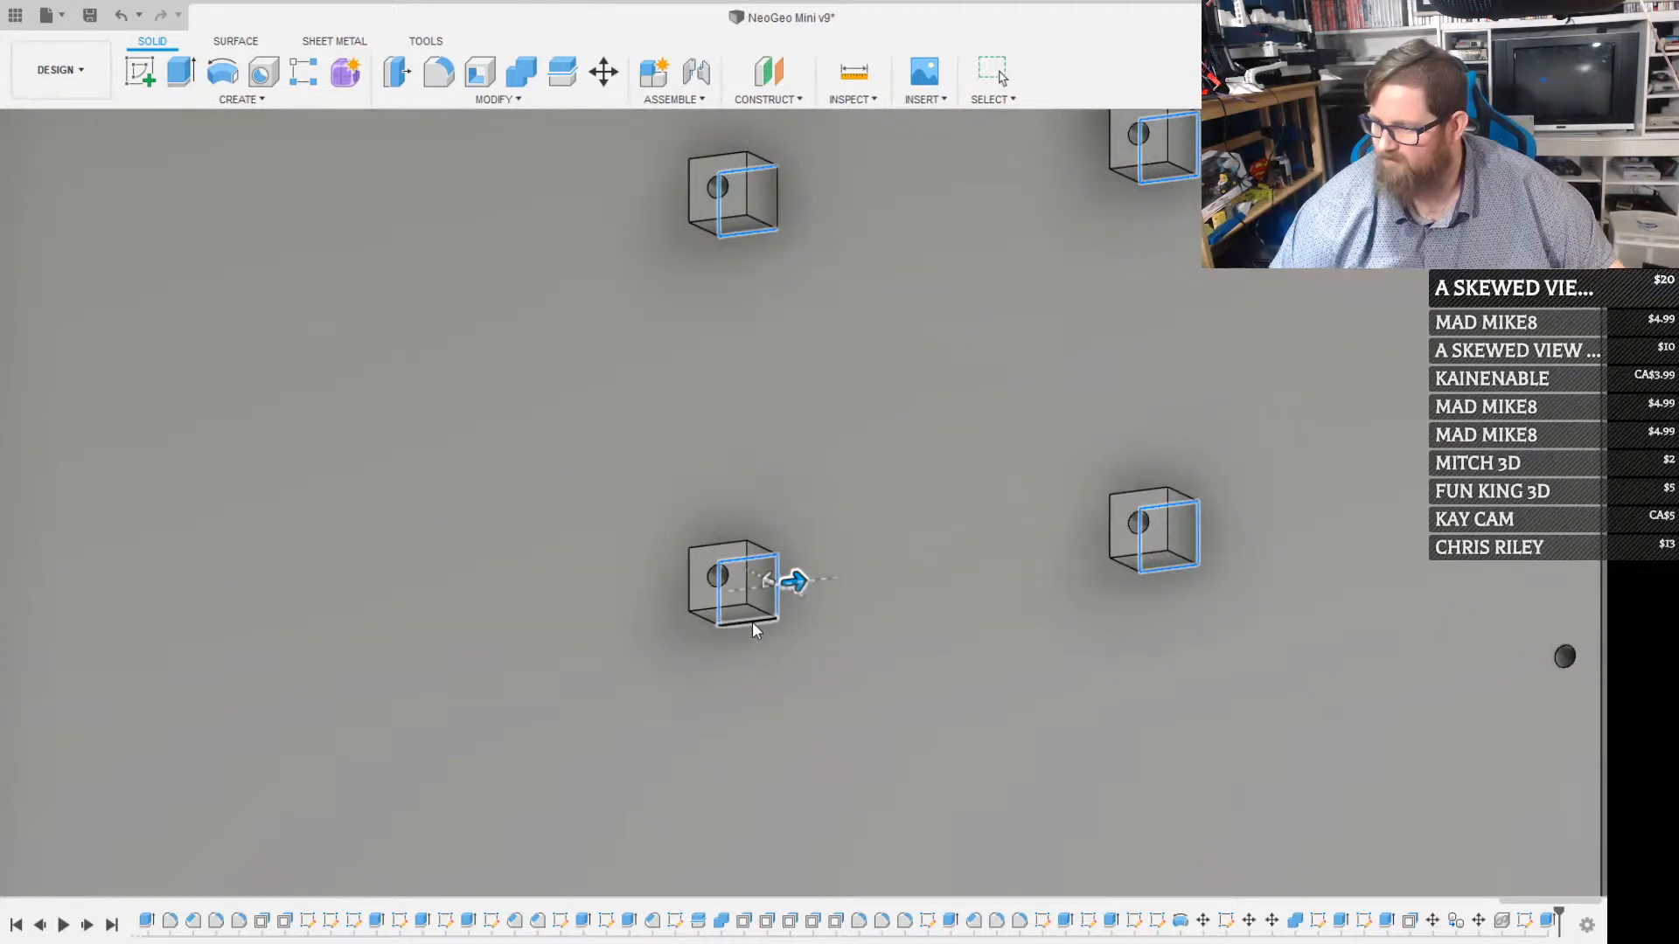
left_click(776, 201, "shift")
key("e")
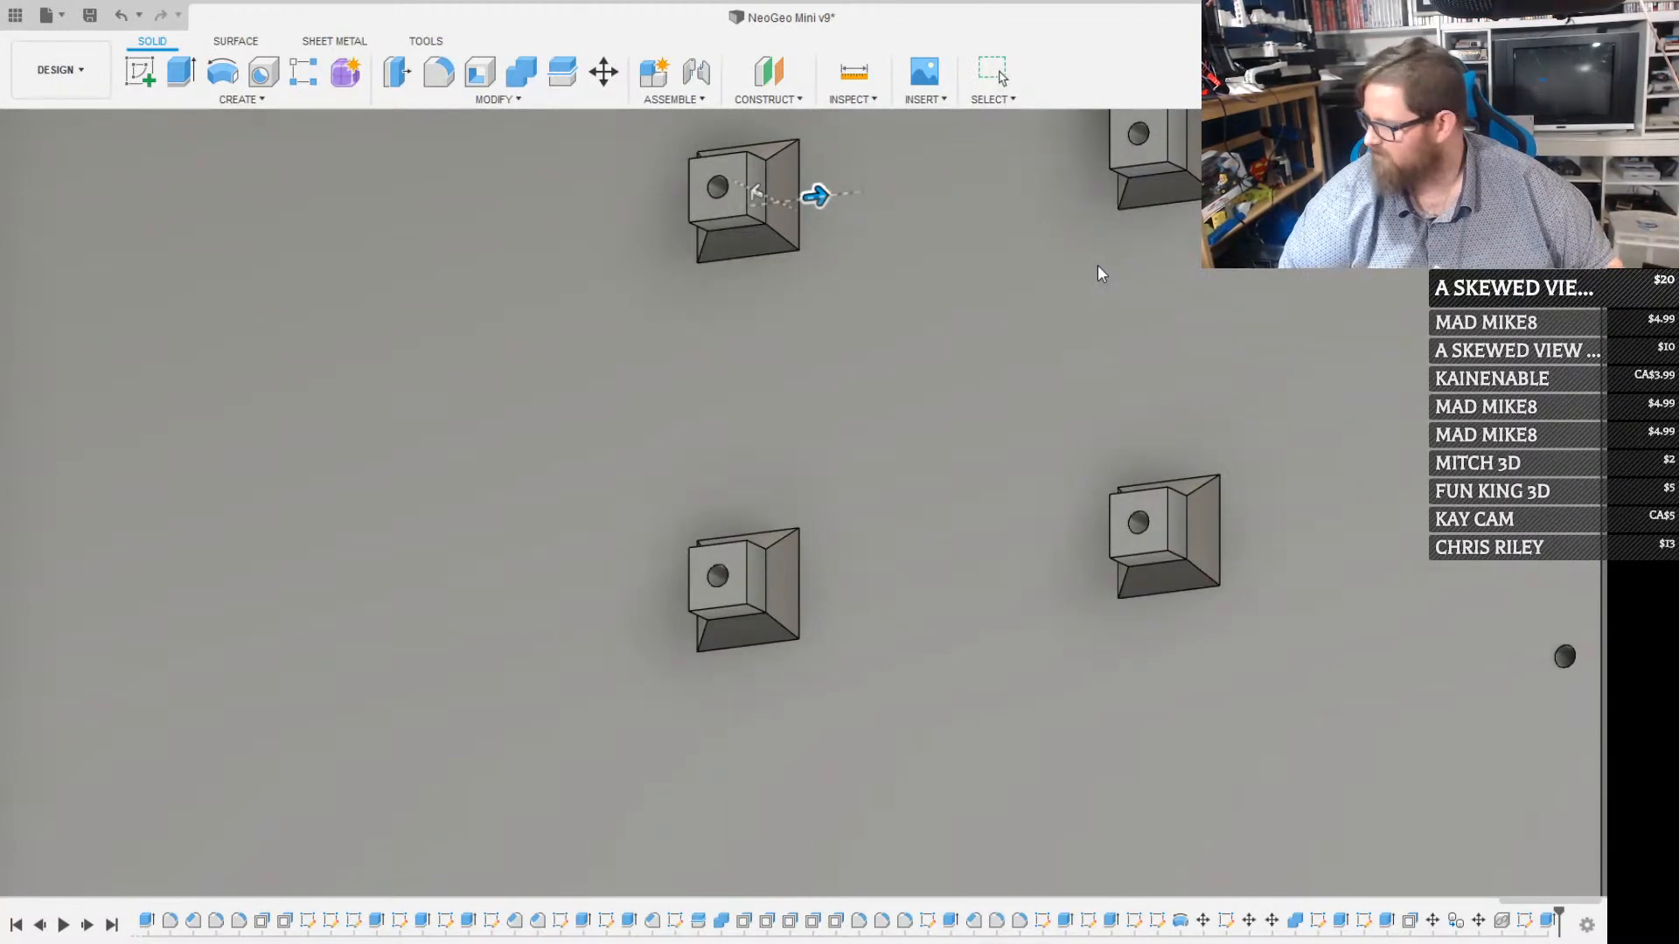
key("Return")
Rotate the Raspberry Pi board half a turn in its own plane so its USB ports face the opposite side
scroll(994, 347, "down", 5)
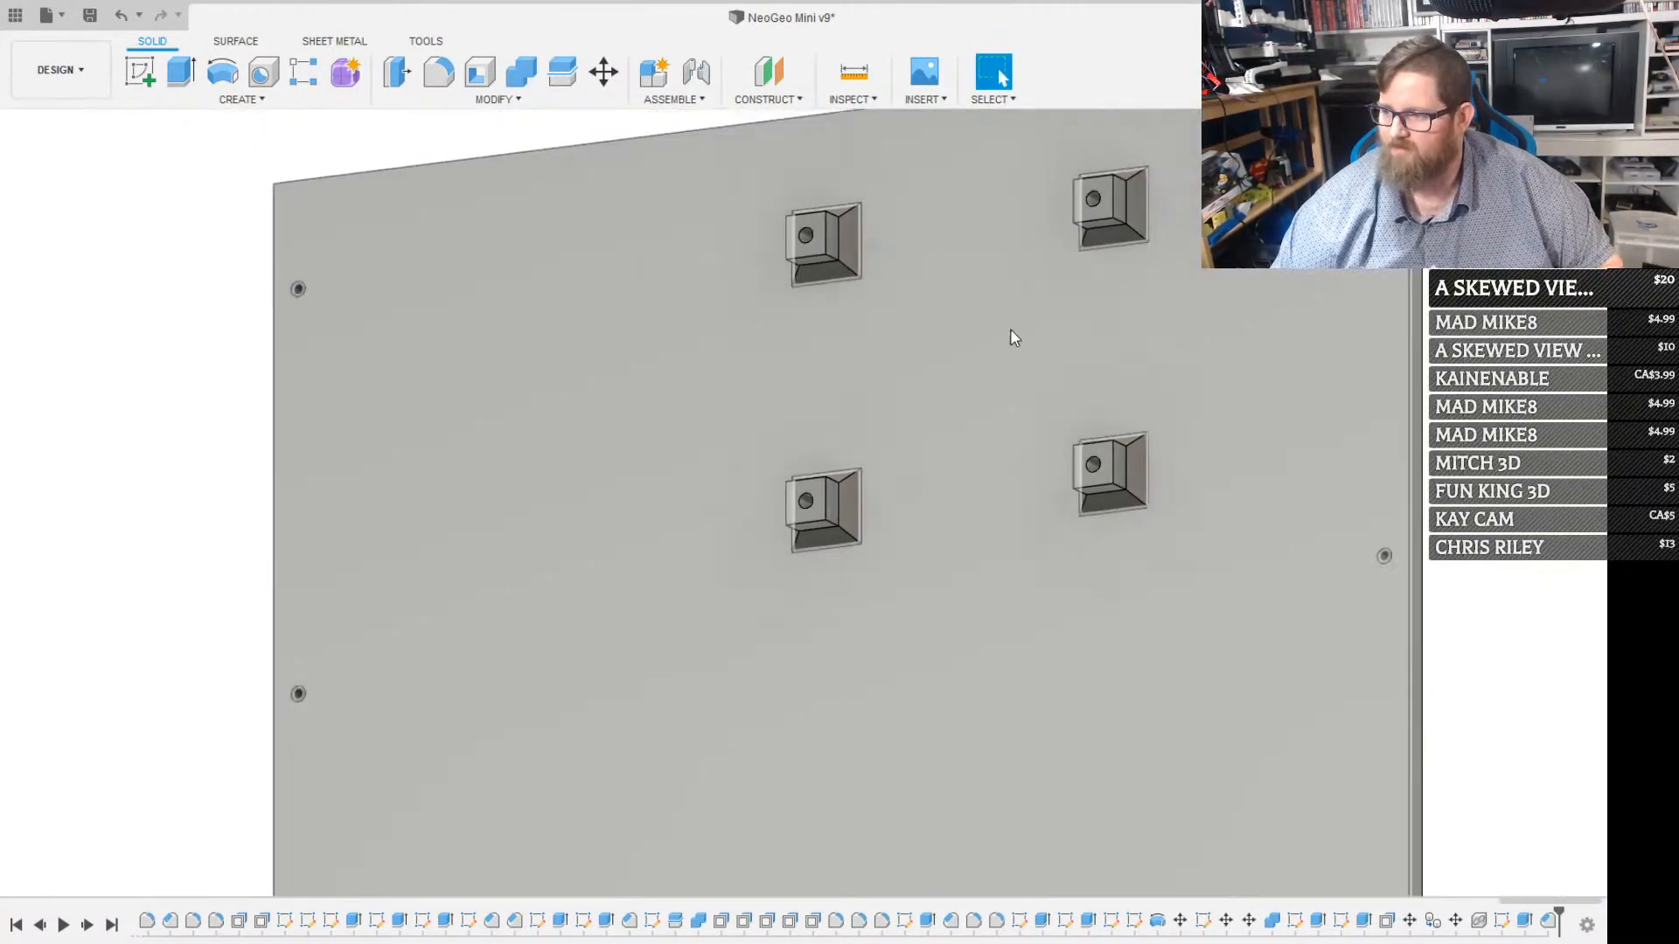
scroll(932, 246, "down", 2)
scroll(929, 244, "up", 4)
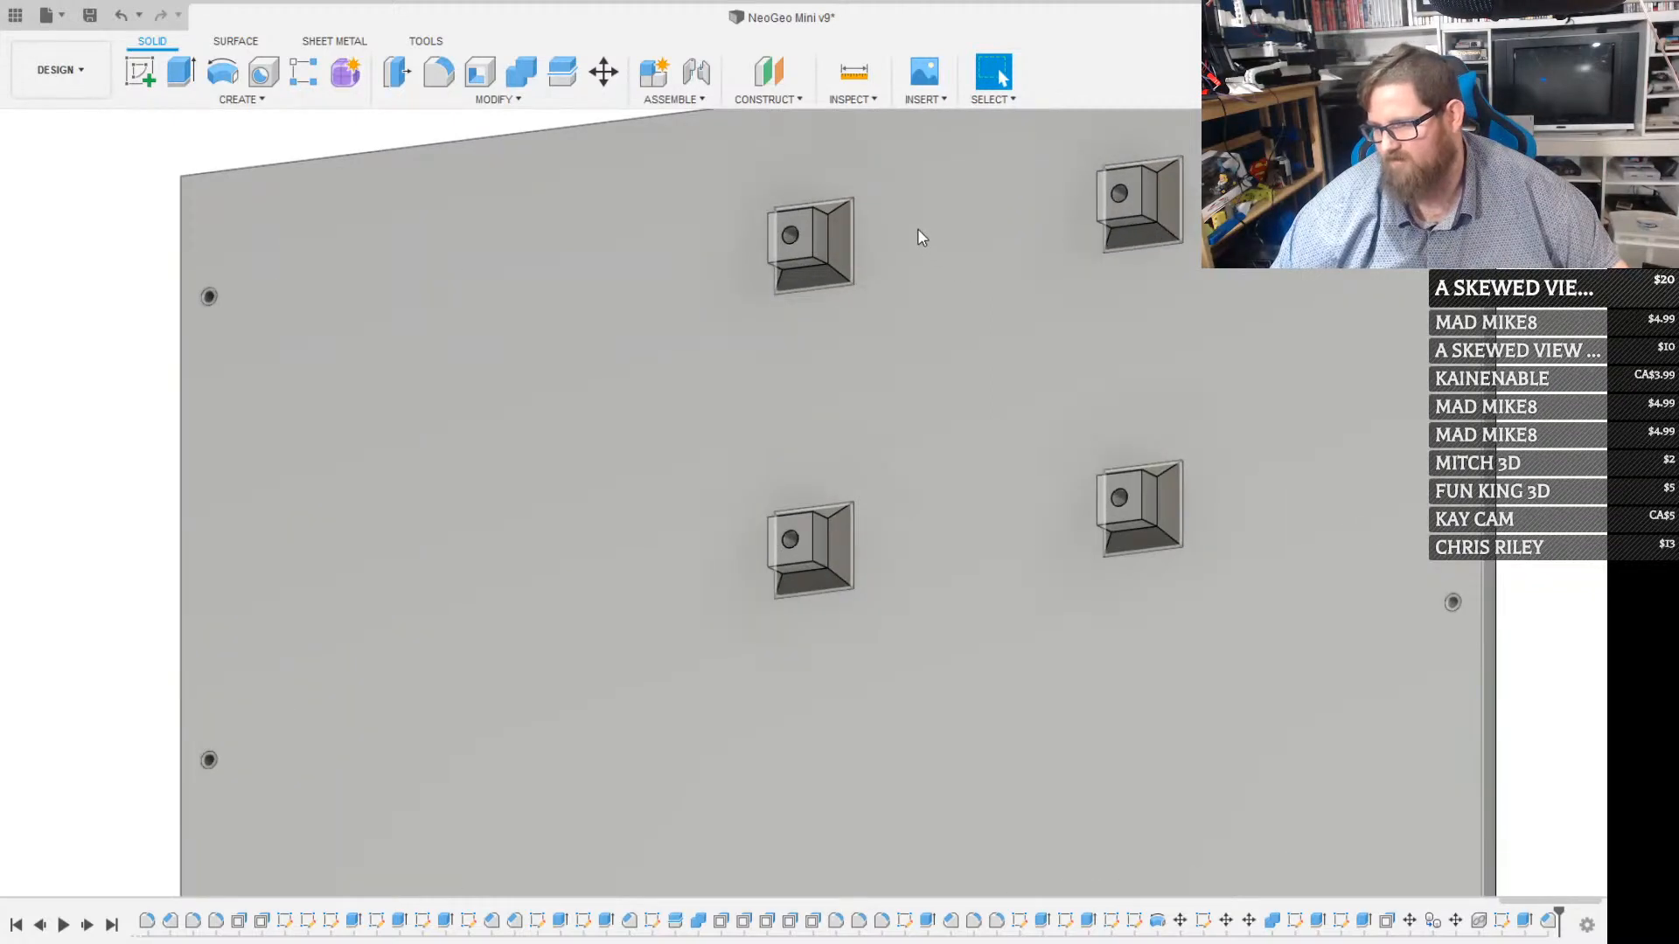
scroll(905, 300, "down", 2)
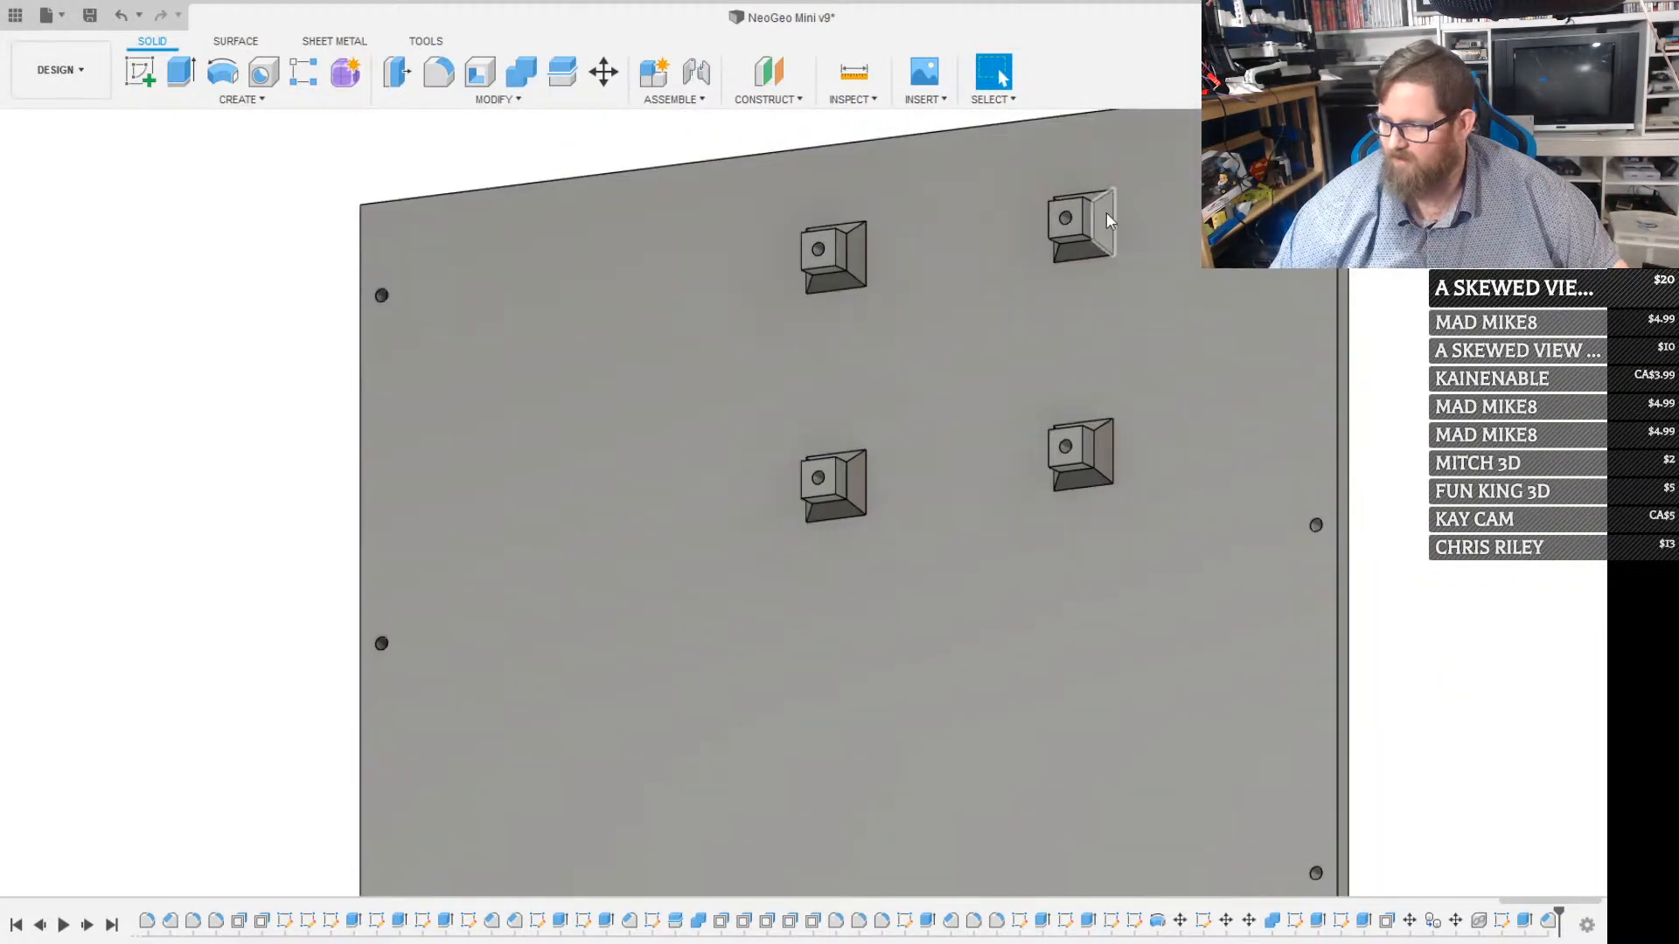
scroll(406, 640, "down", 2)
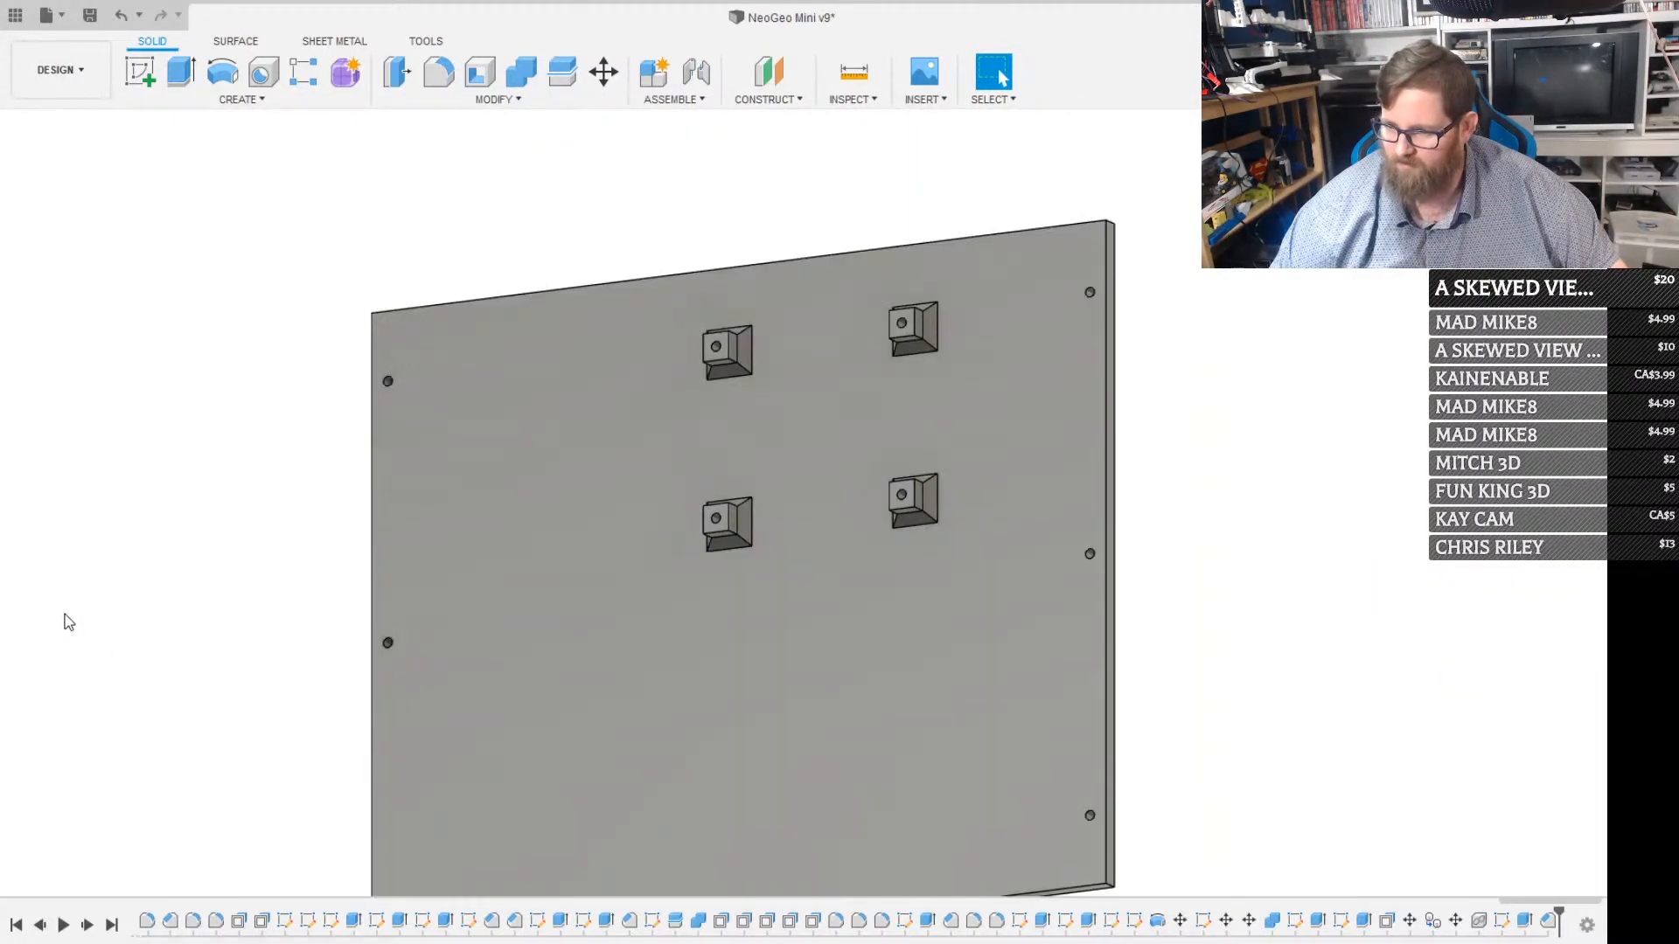
scroll(659, 610, "down", 2)
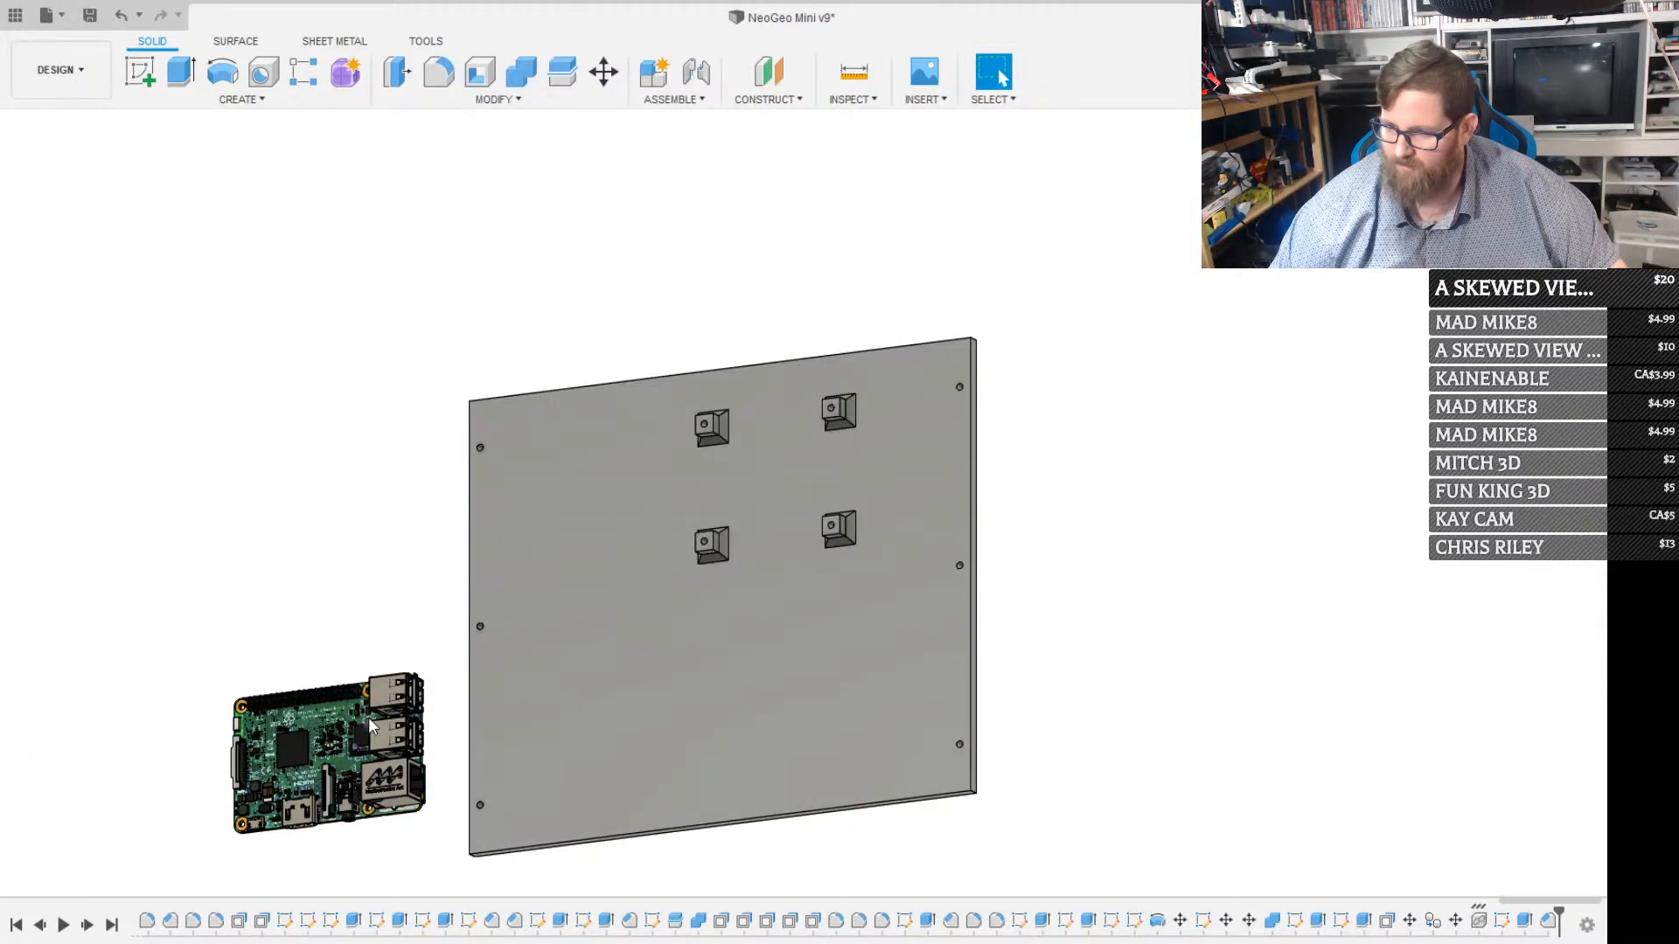
left_click(301, 744)
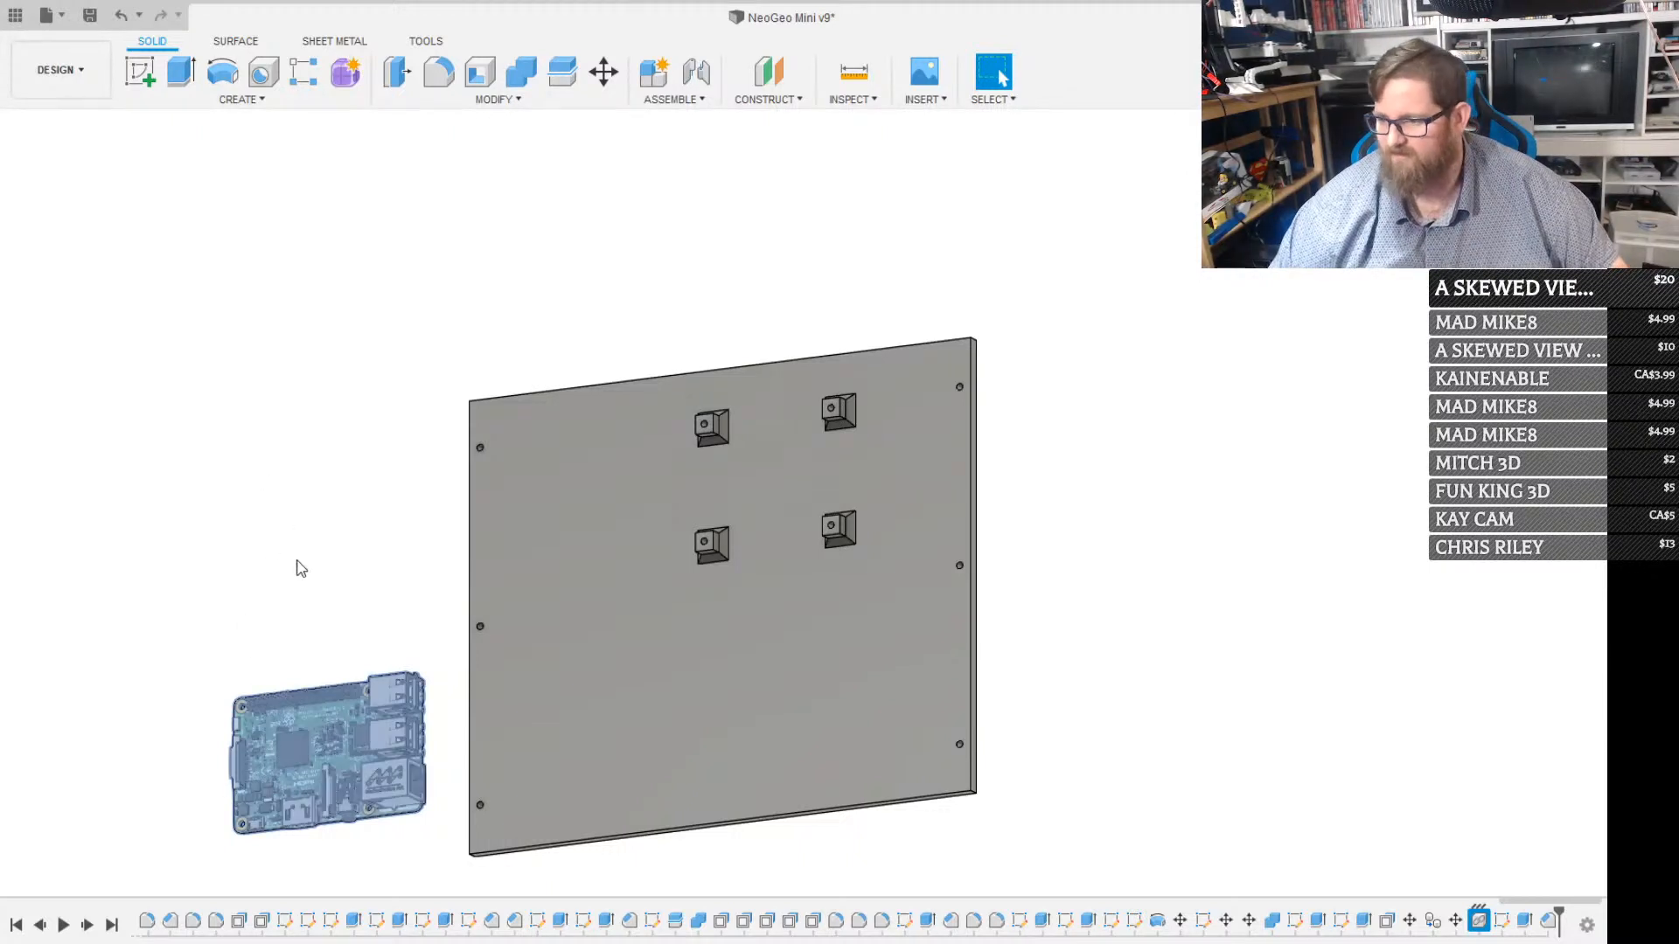
key("m")
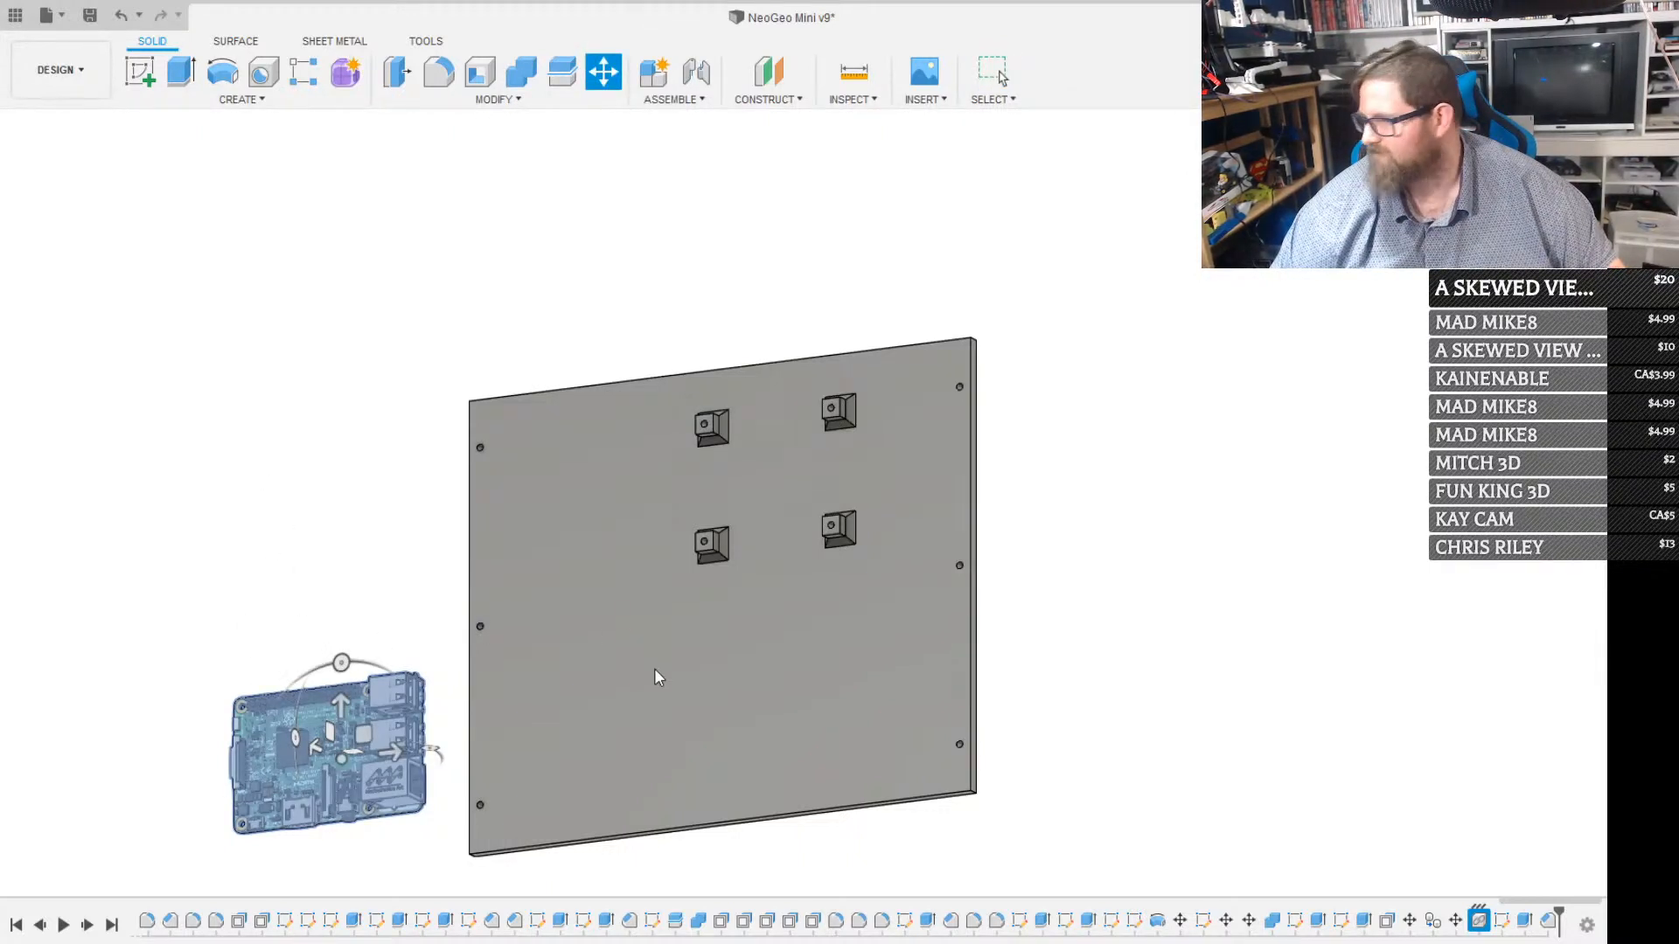
left_click(341, 663)
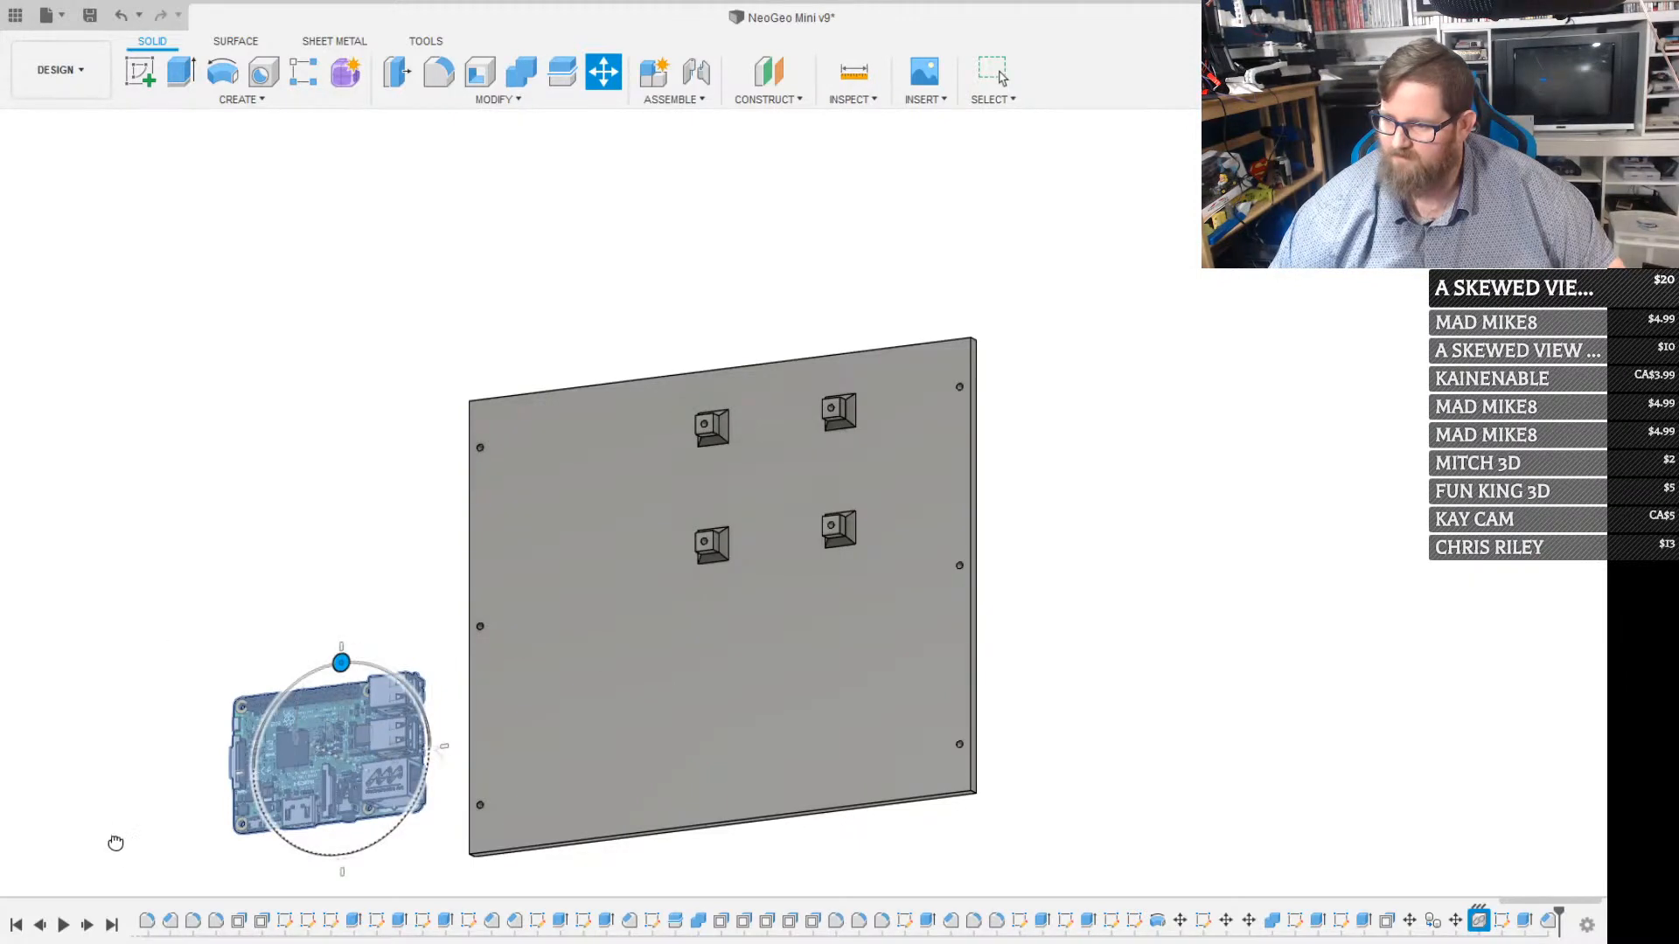
left_click_drag(320, 898, 356, 873)
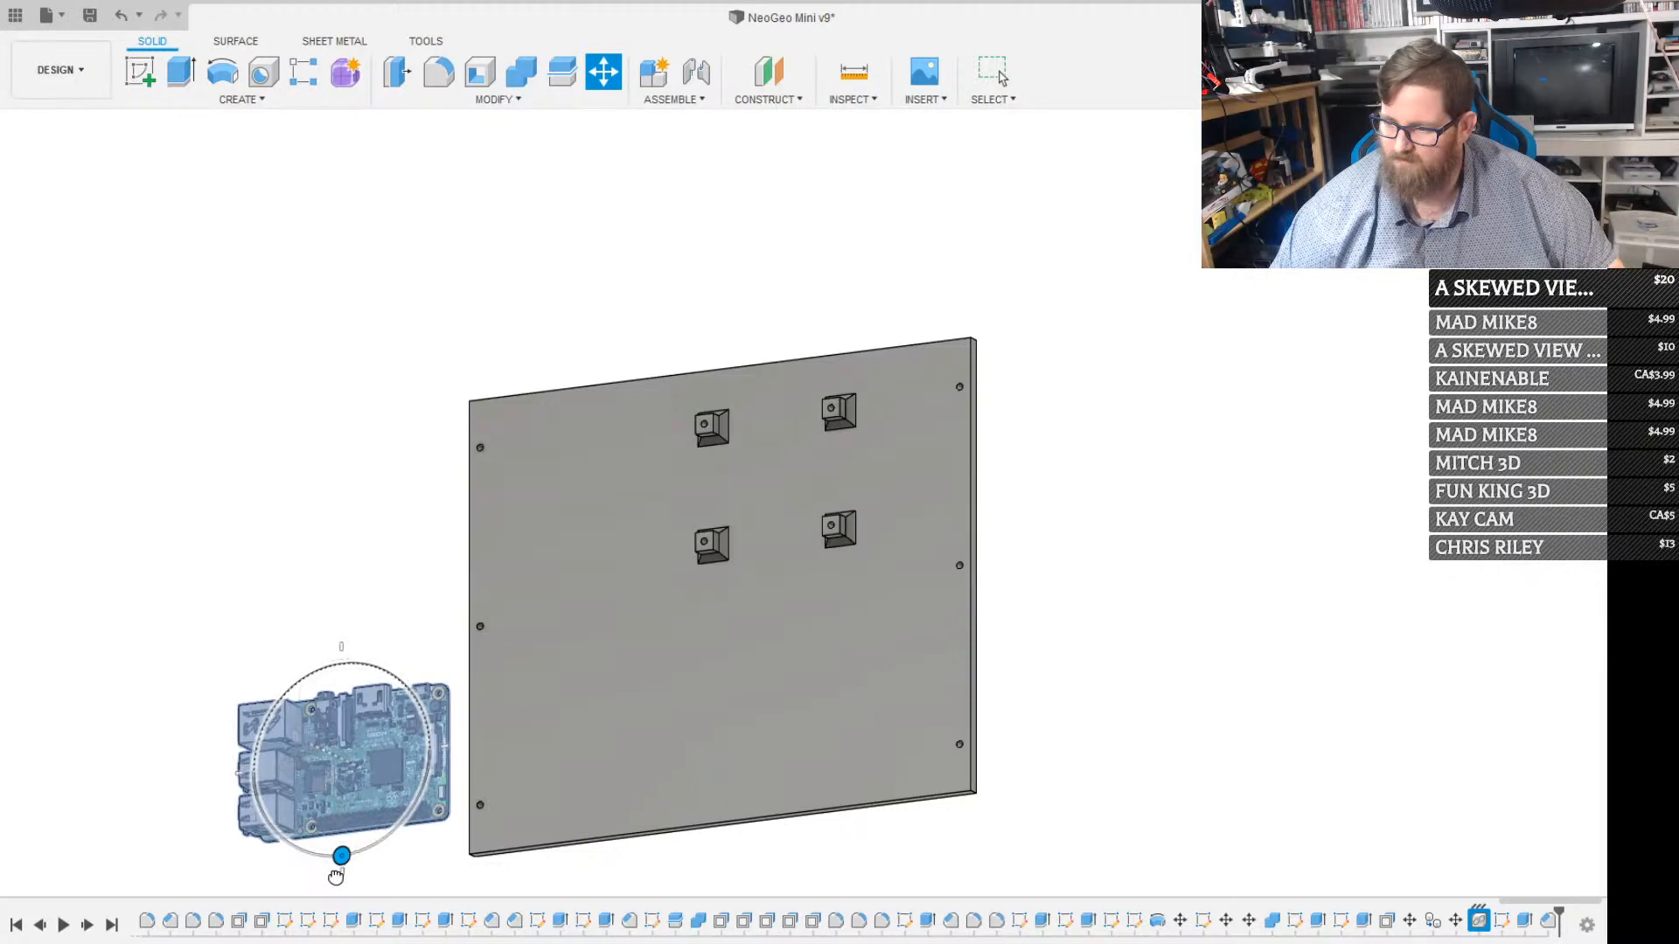
left_click_drag(334, 877, 337, 871)
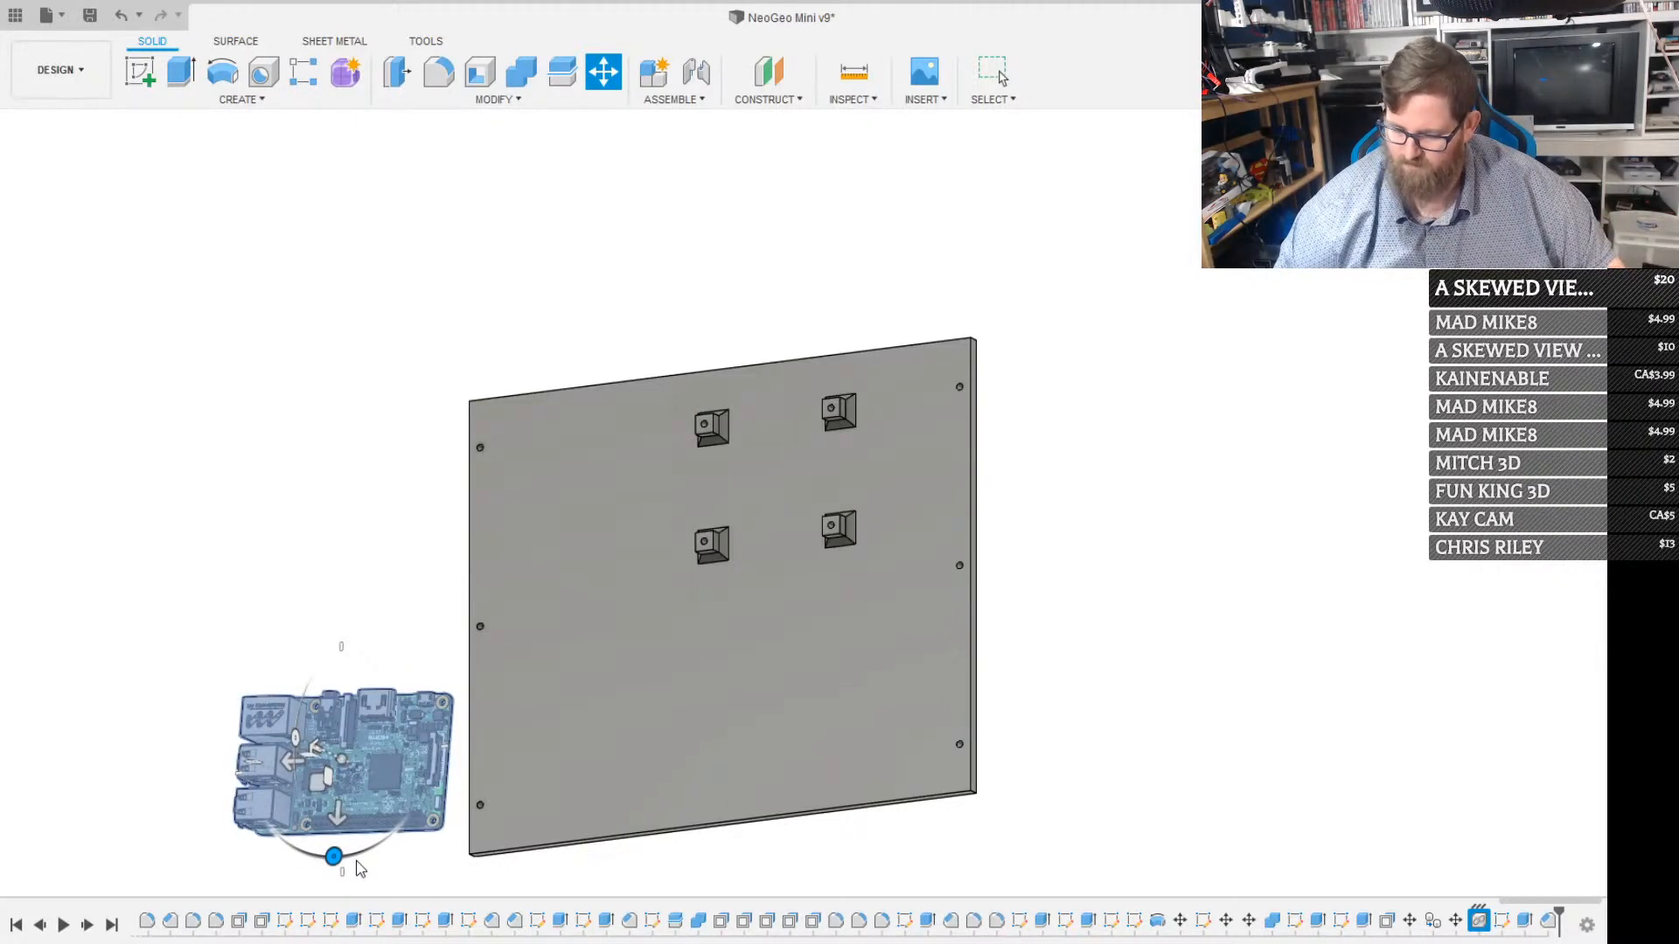
key("ctrl+z")
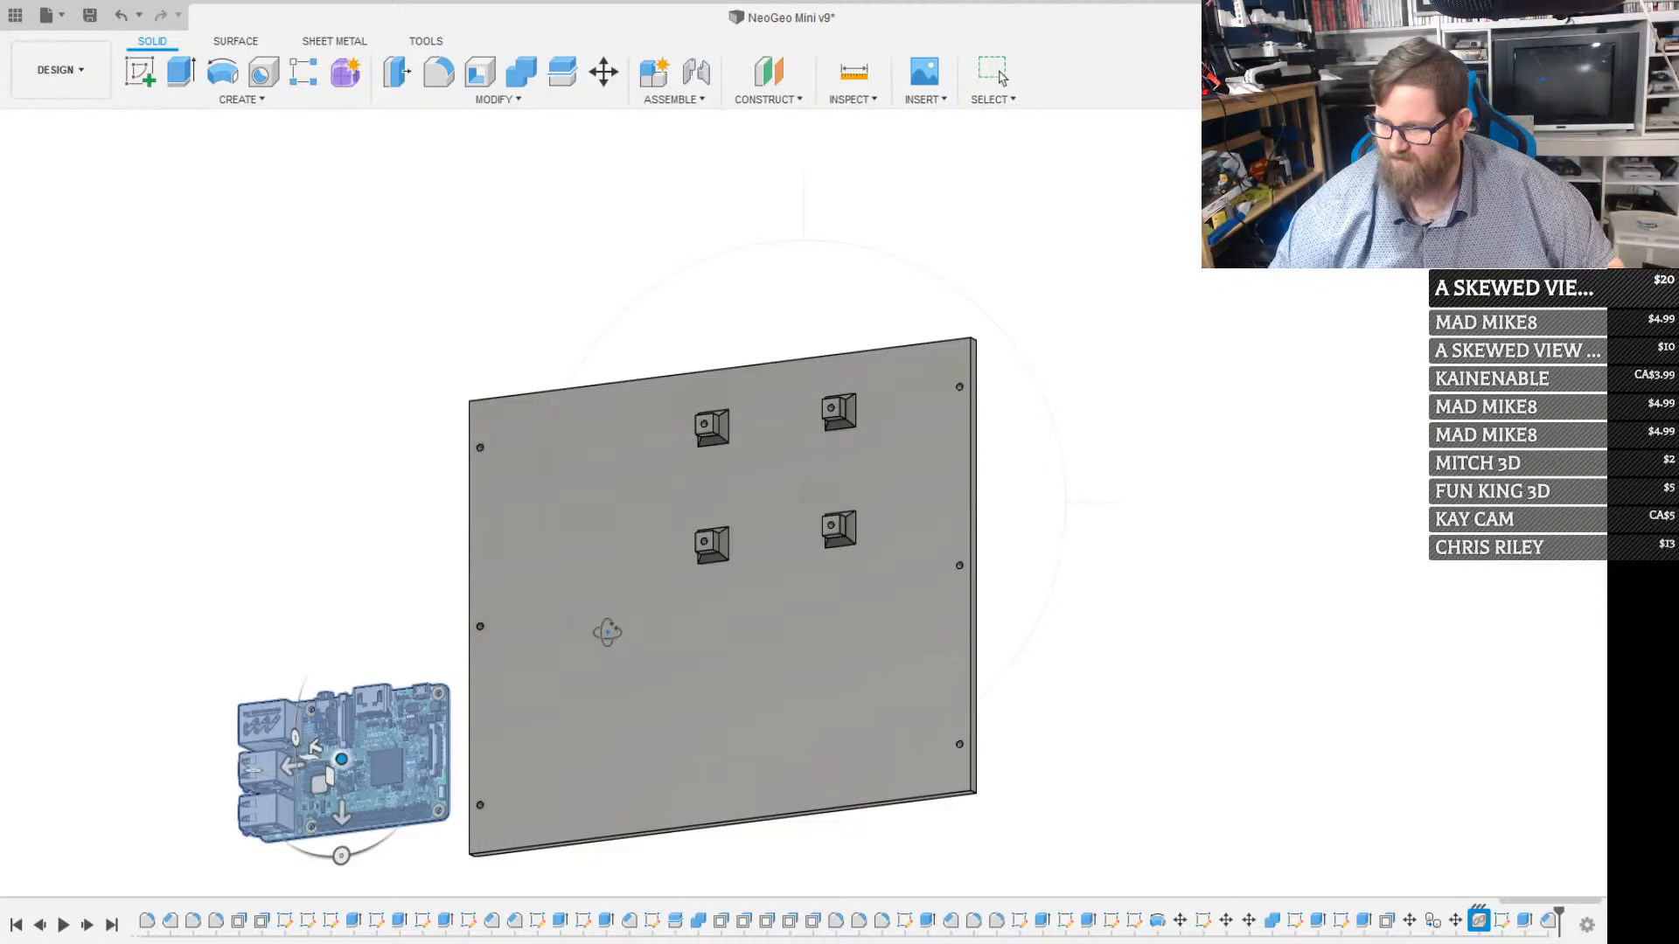
middle_click_drag(604, 638, 614, 671, "shift")
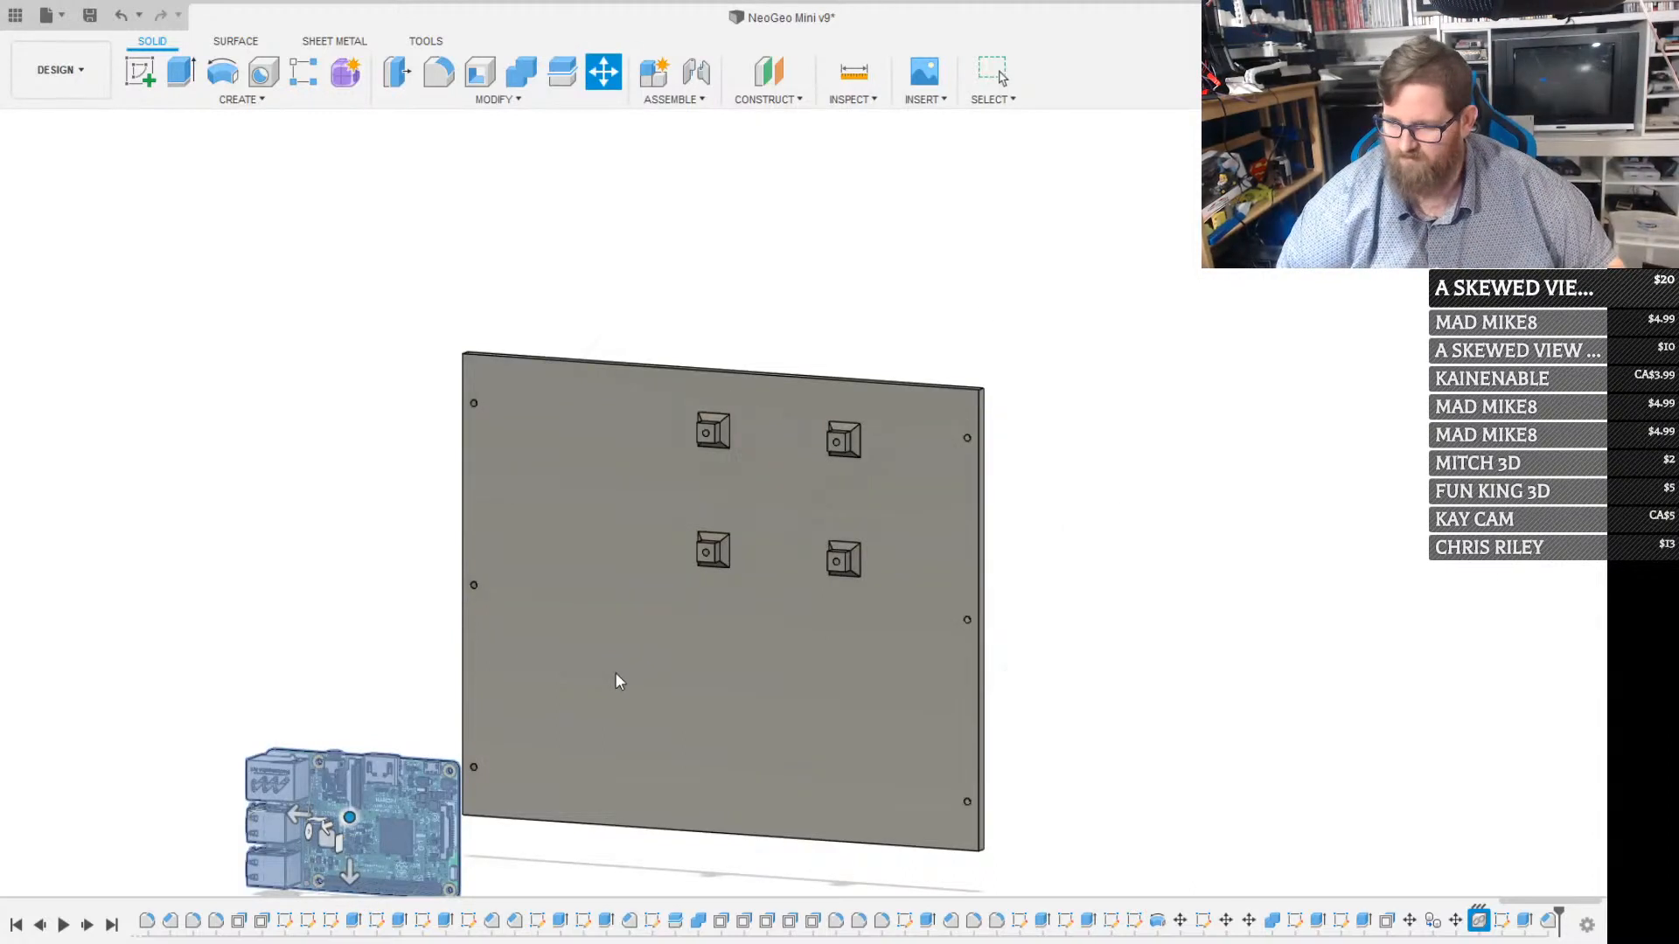
key("Escape")
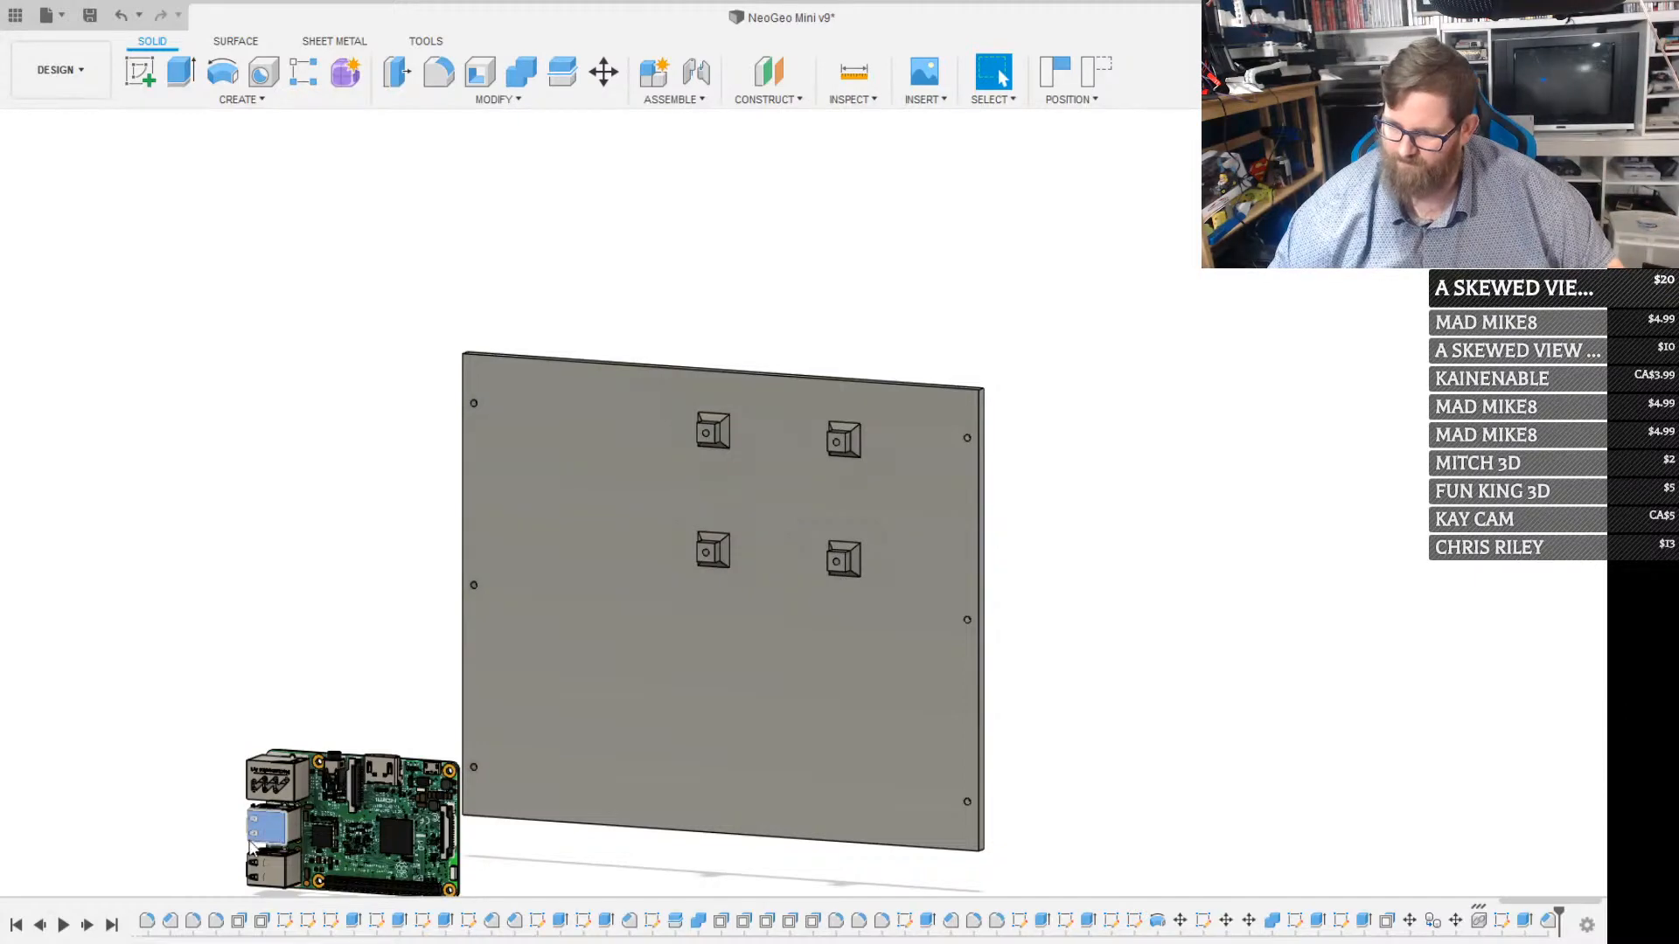
key("m")
left_click(827, 472)
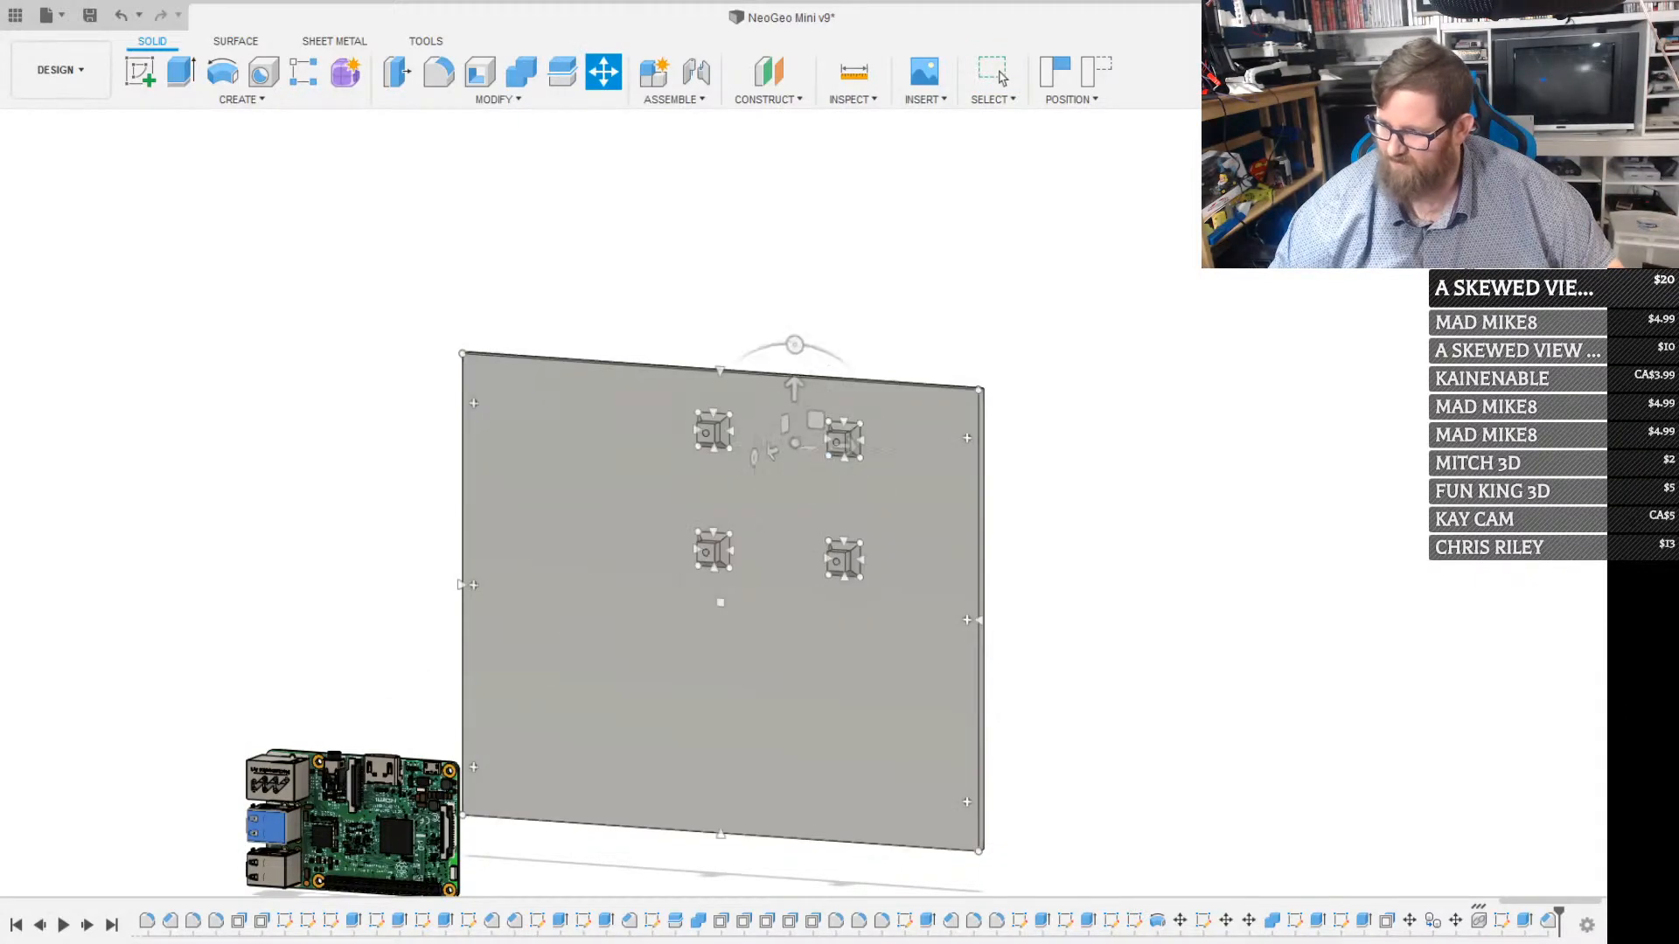
key("Escape")
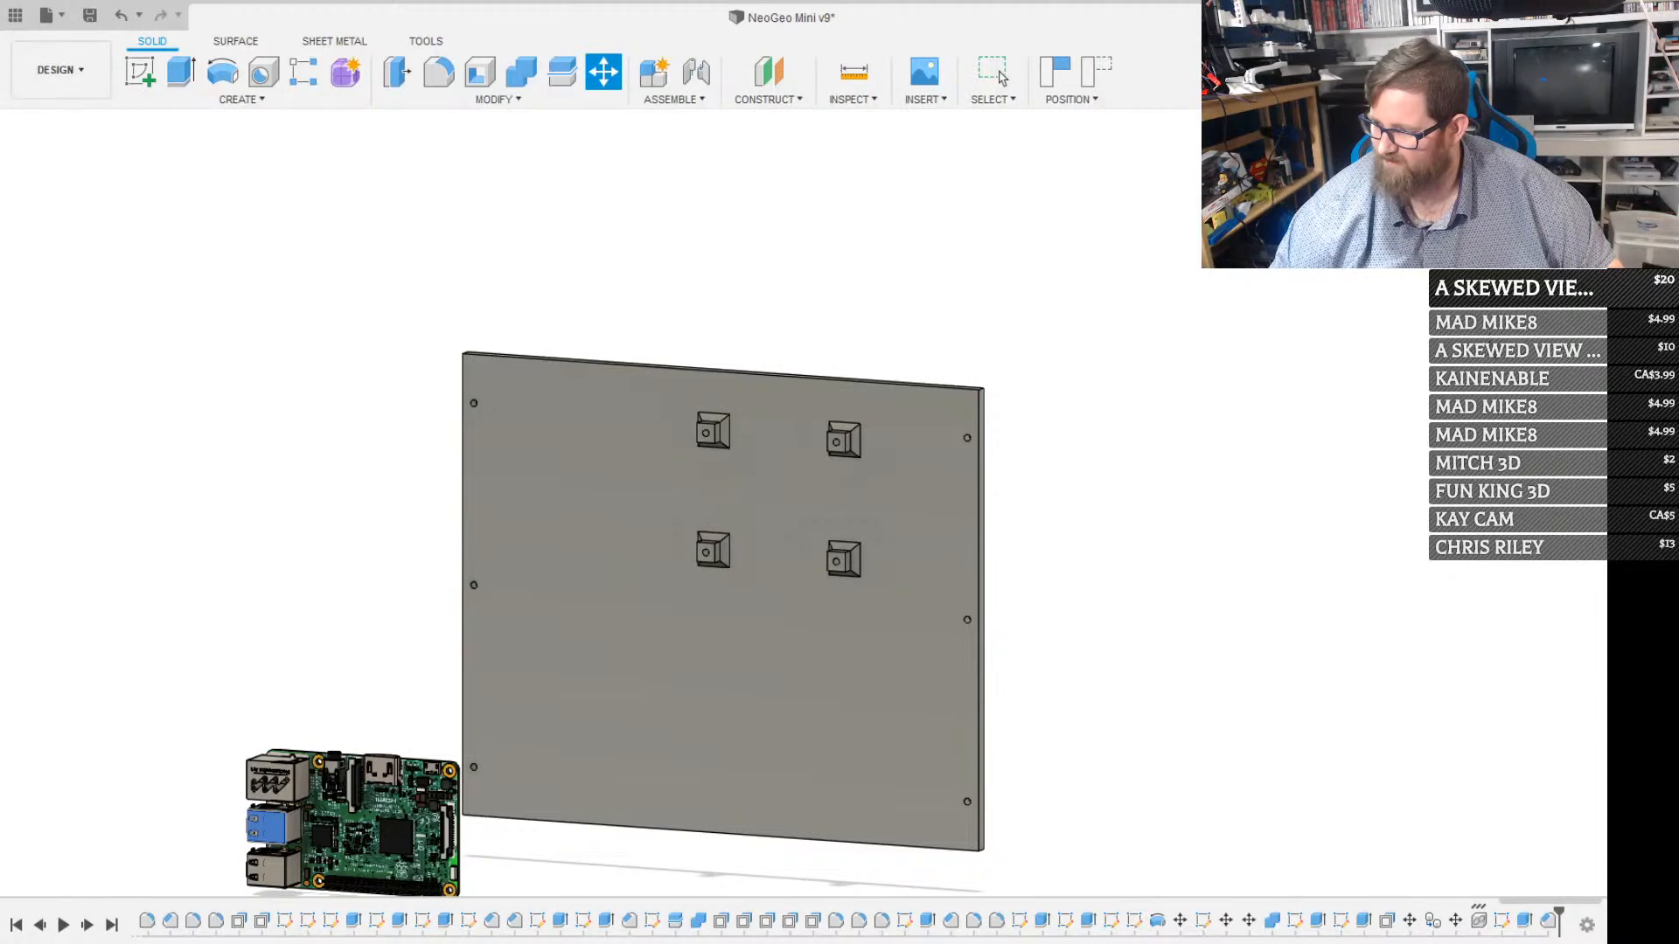
left_click(353, 827)
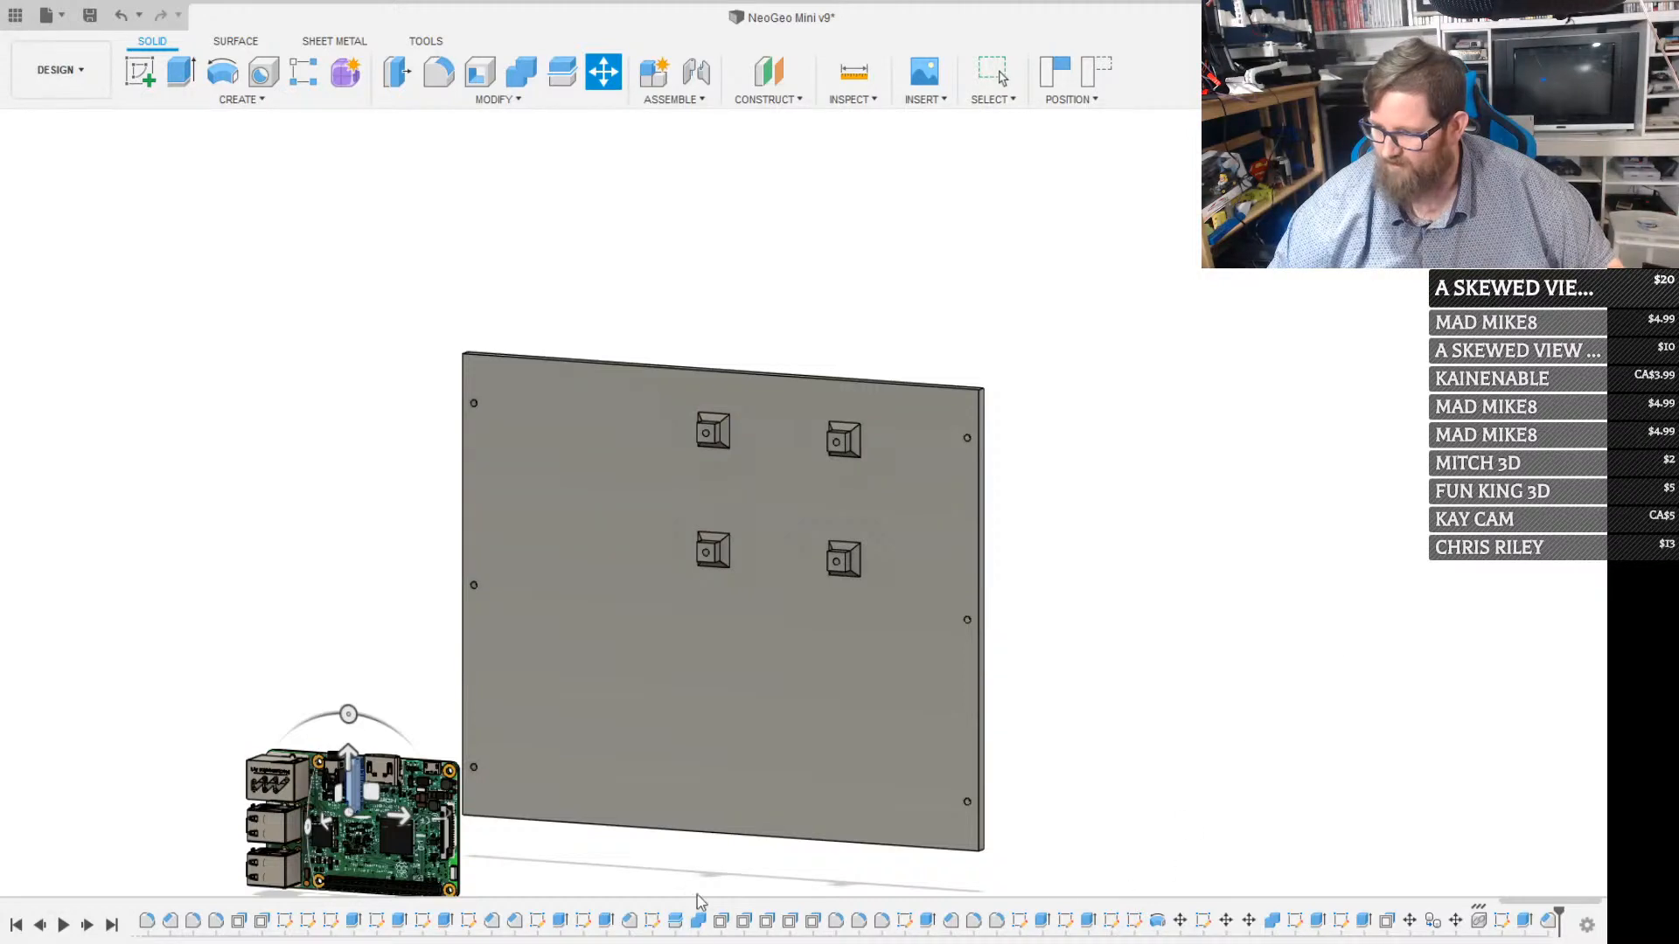
middle_click_drag(643, 864, 397, 866, "shift")
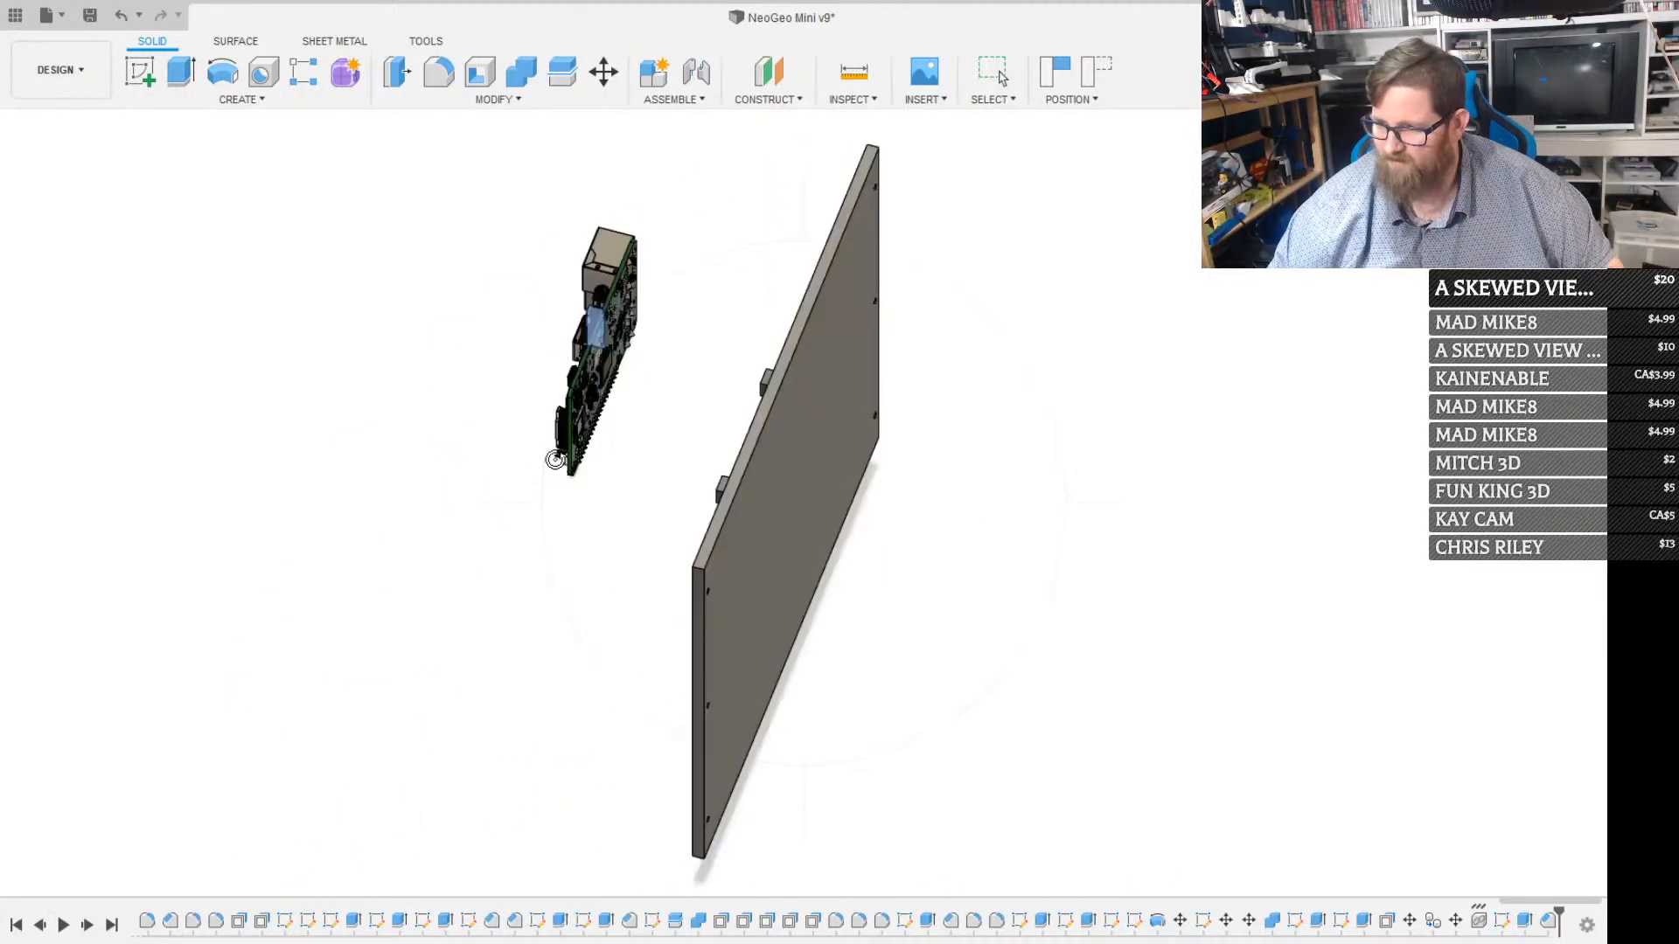
scroll(547, 447, "up", 5)
middle_click_drag(548, 442, 659, 295, "shift")
scroll(547, 423, "up", 3)
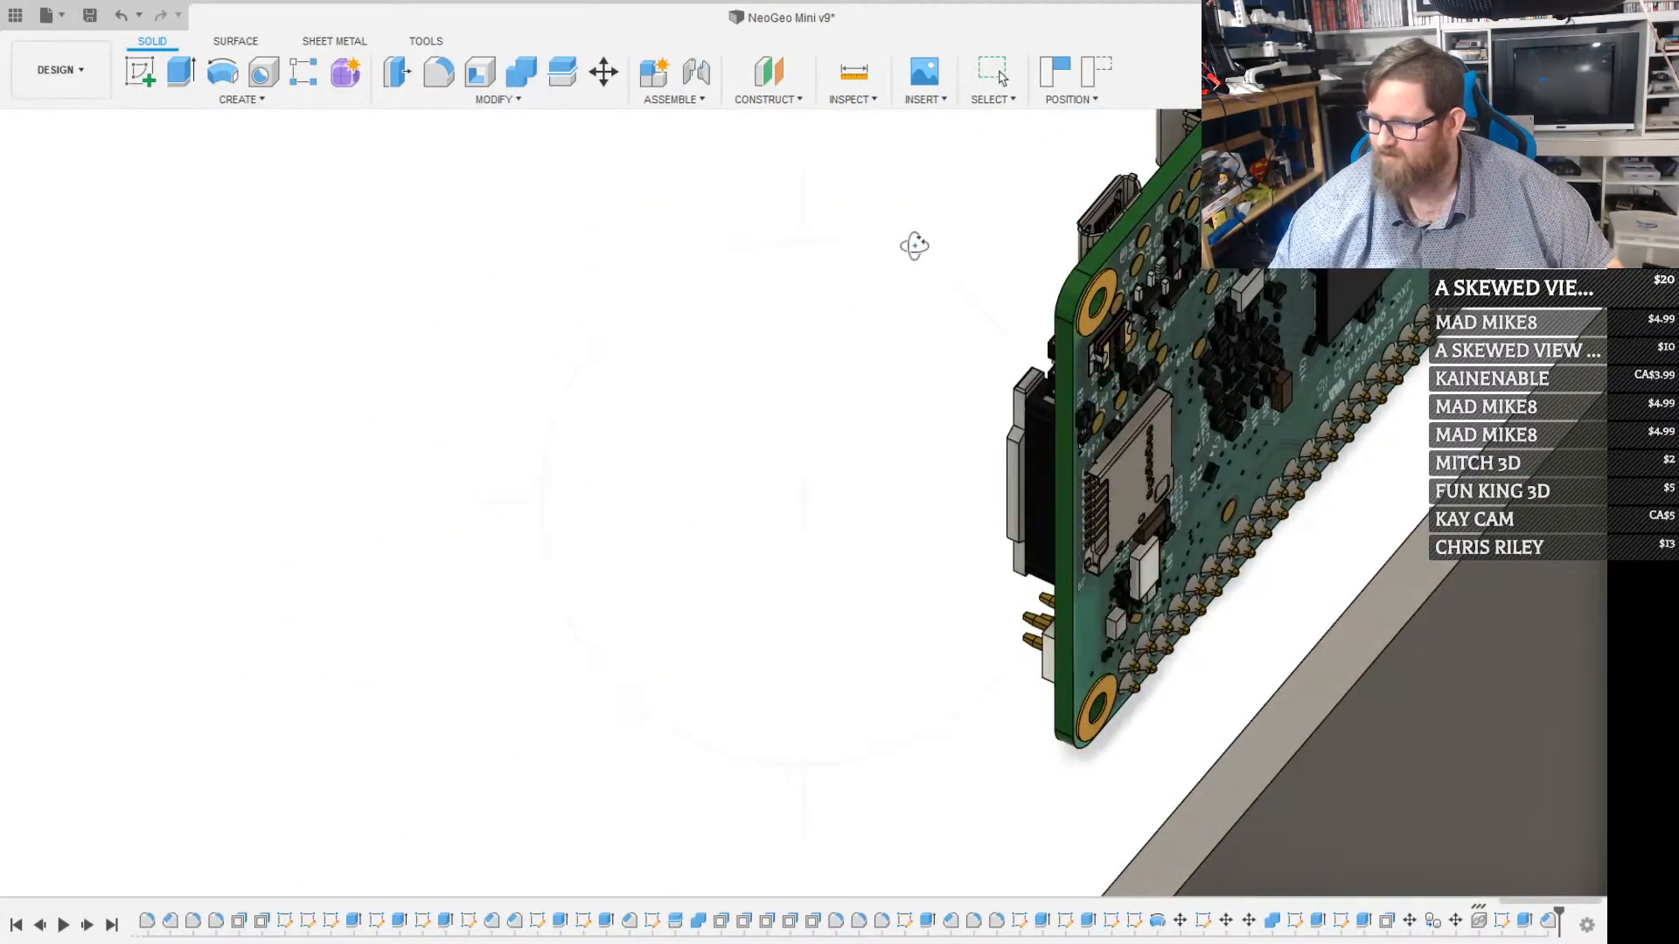
key("m")
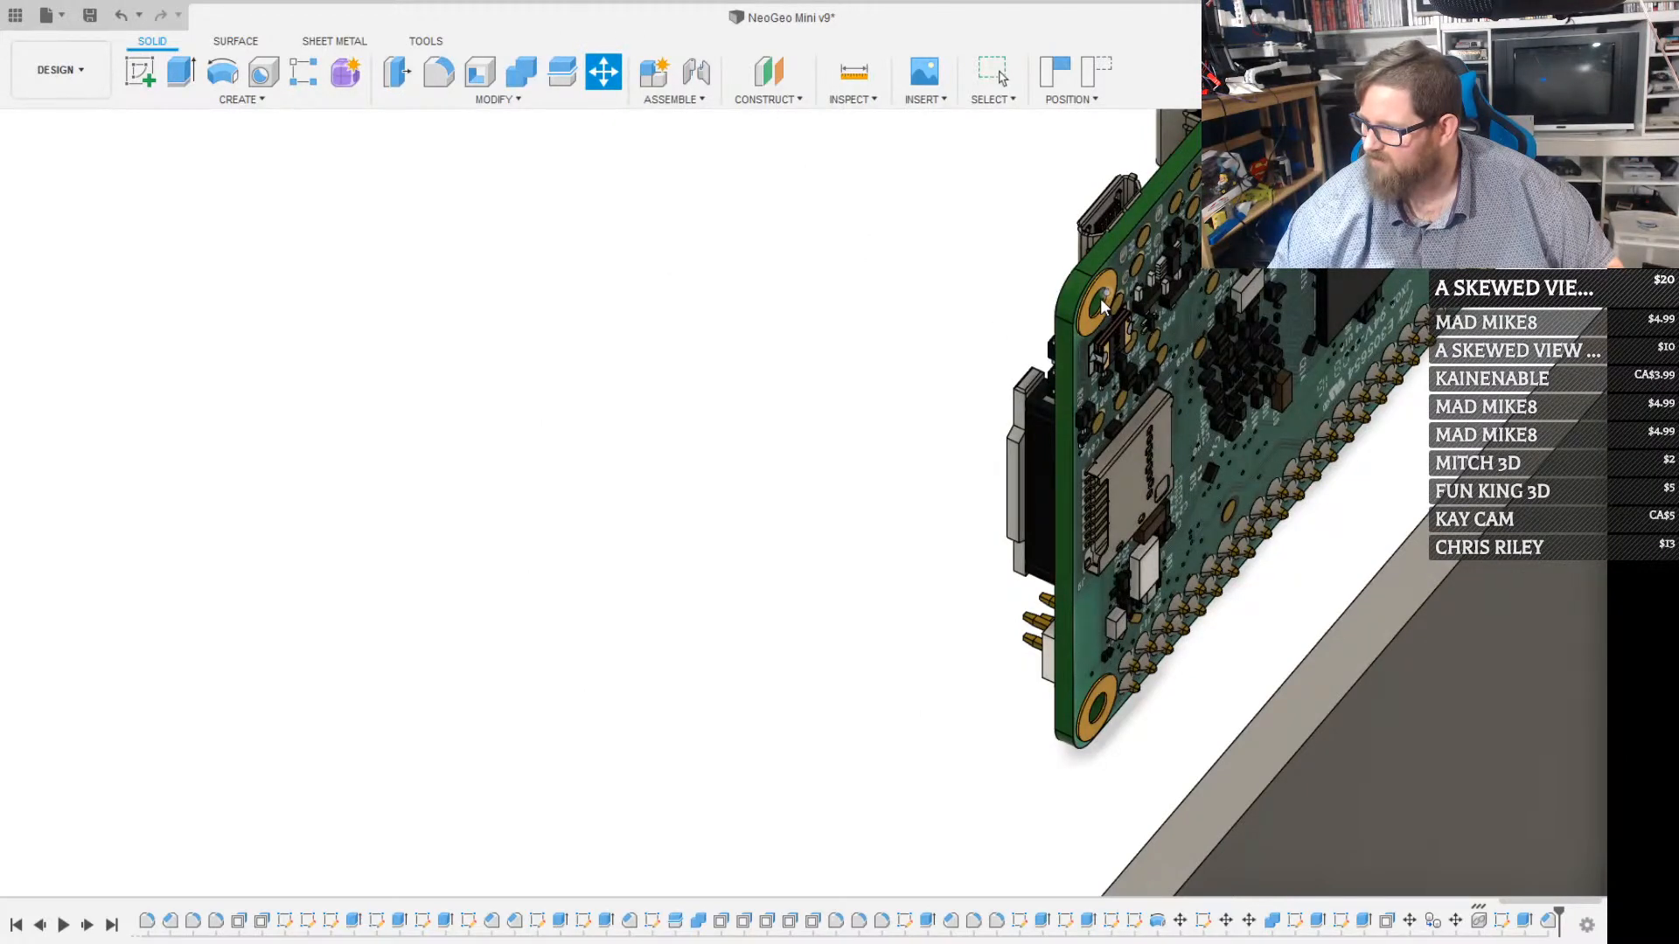
scroll(1100, 297, "up", 5)
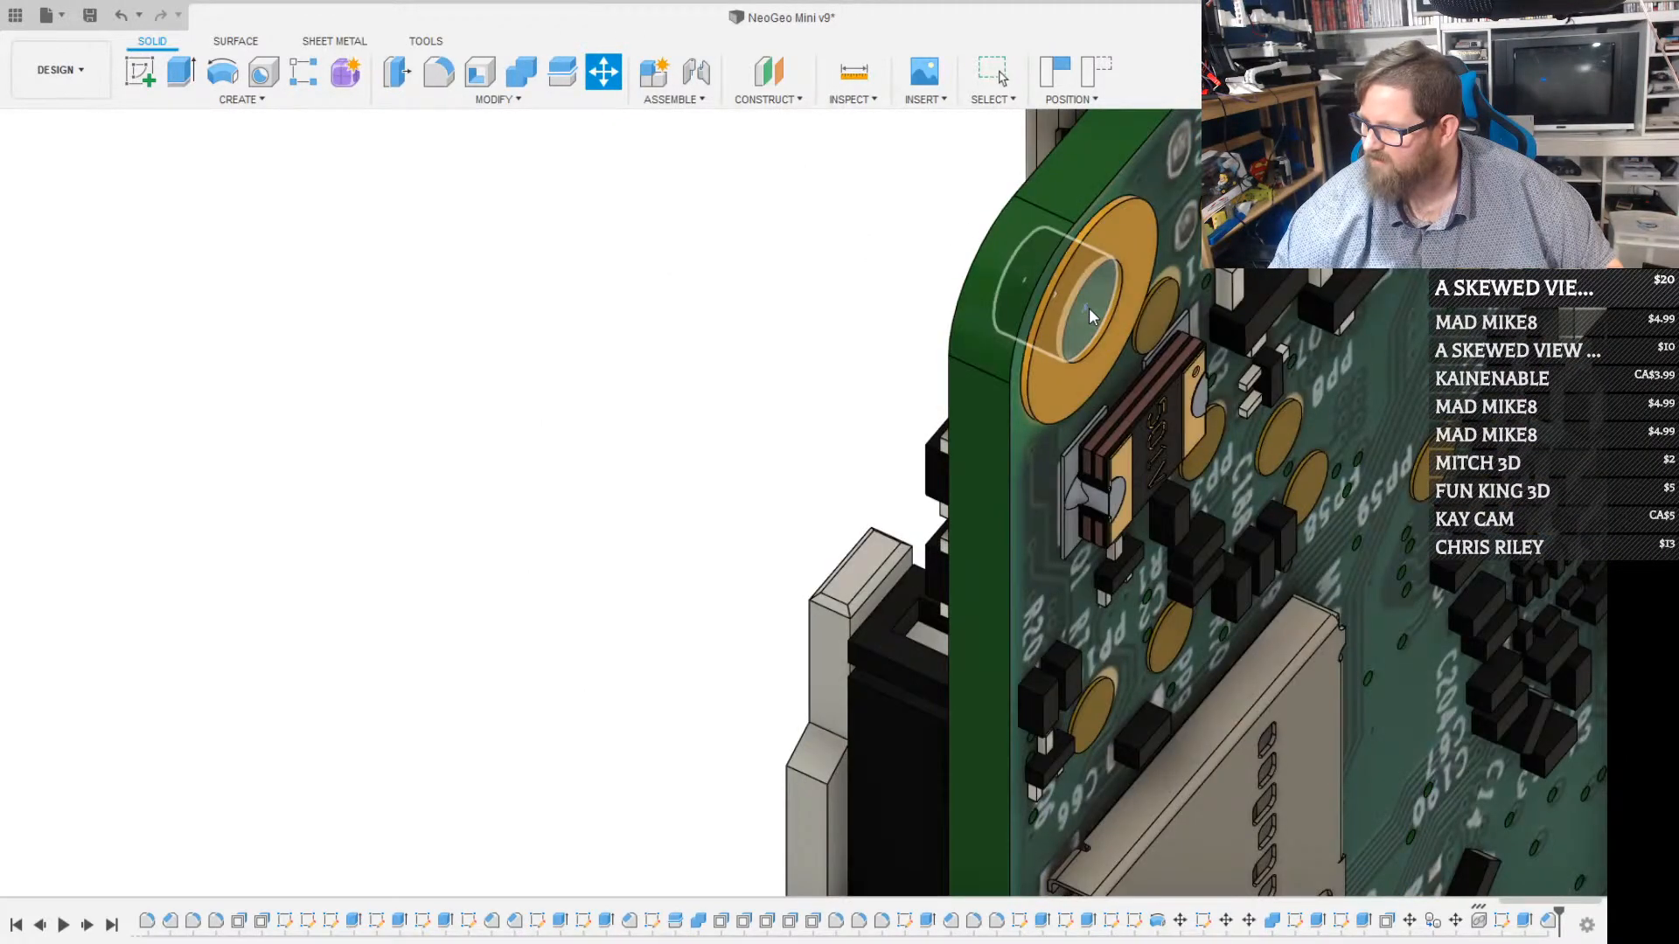
left_click(1088, 308)
scroll(1093, 316, "down", 5)
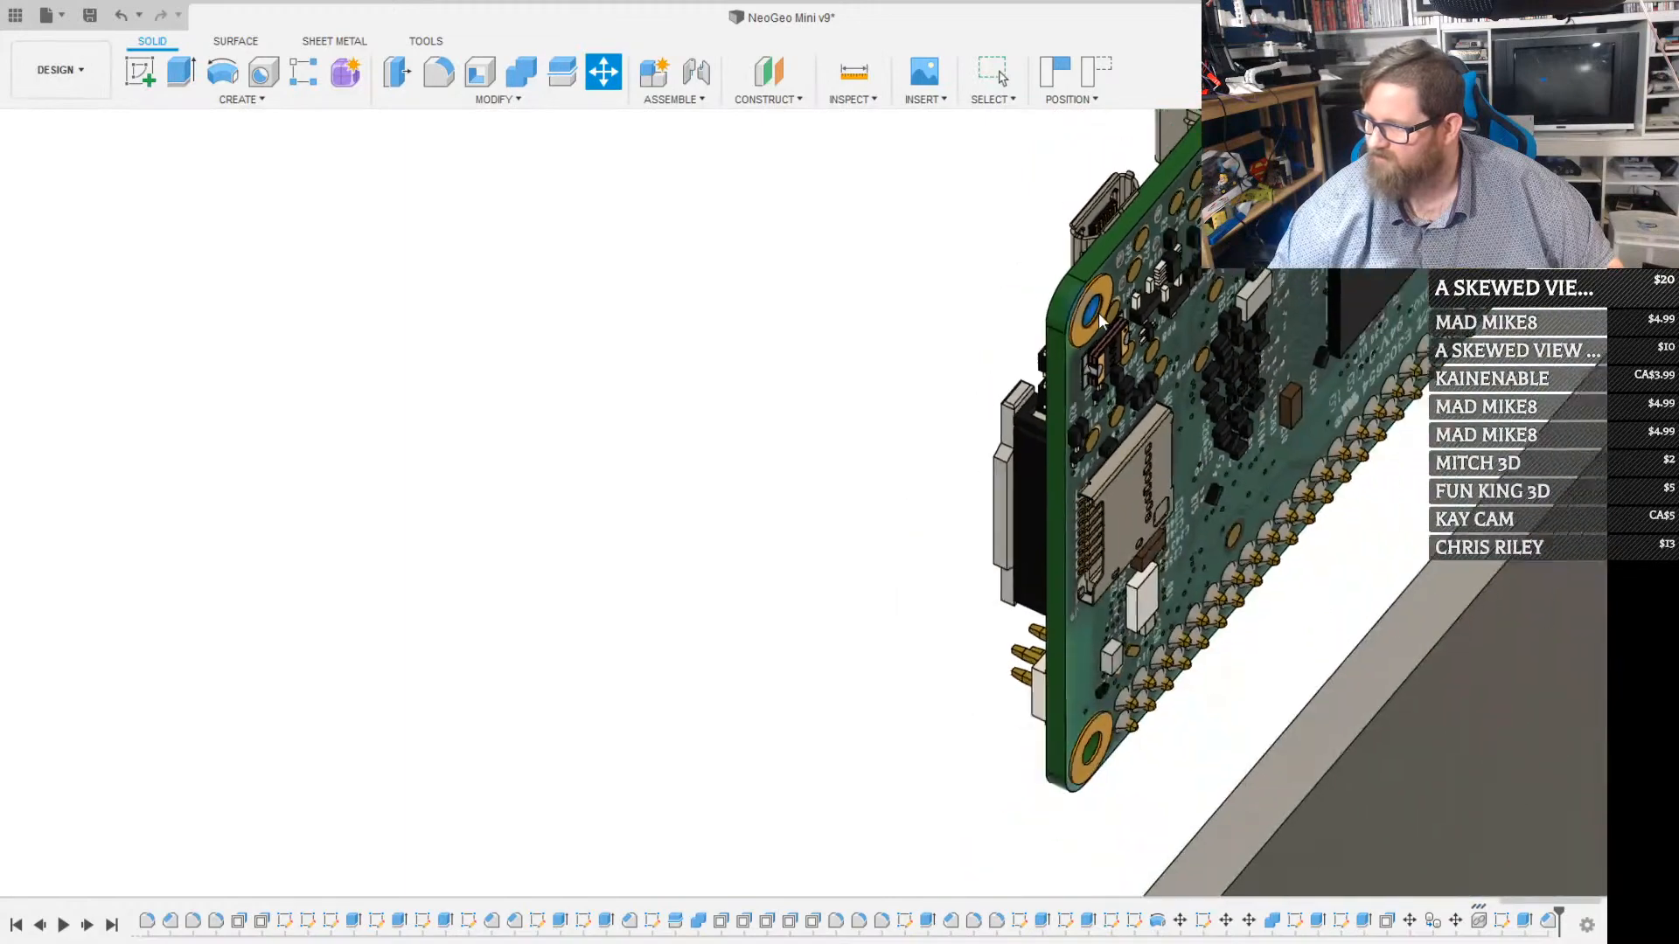
scroll(1098, 325, "up", 5)
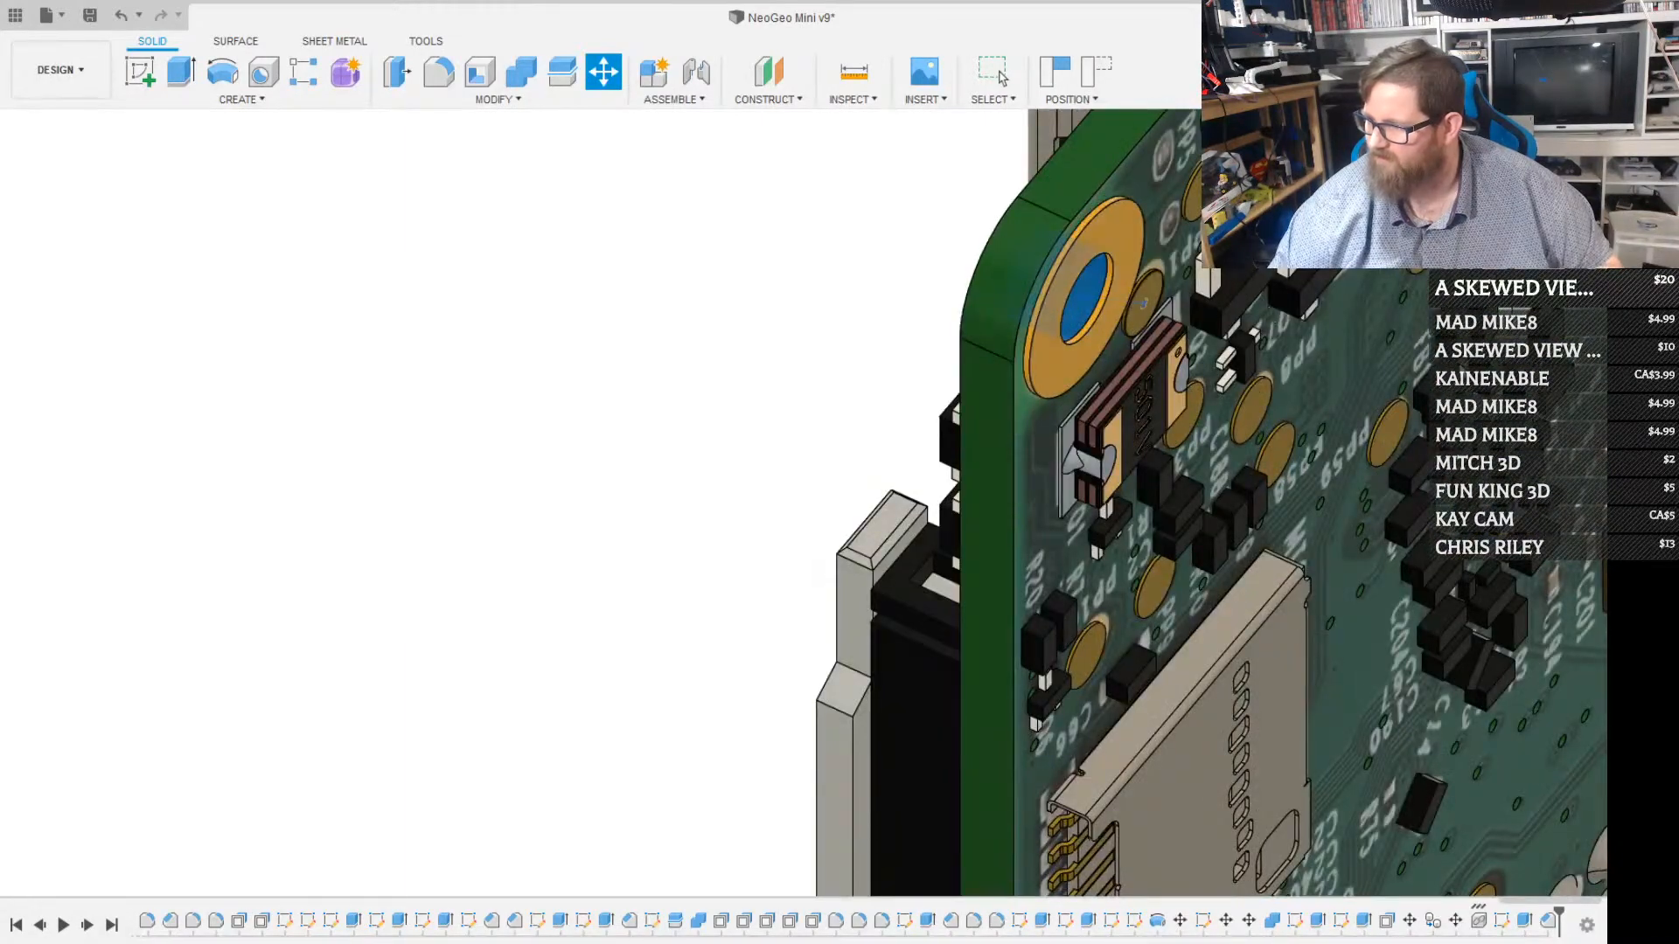
key("Escape")
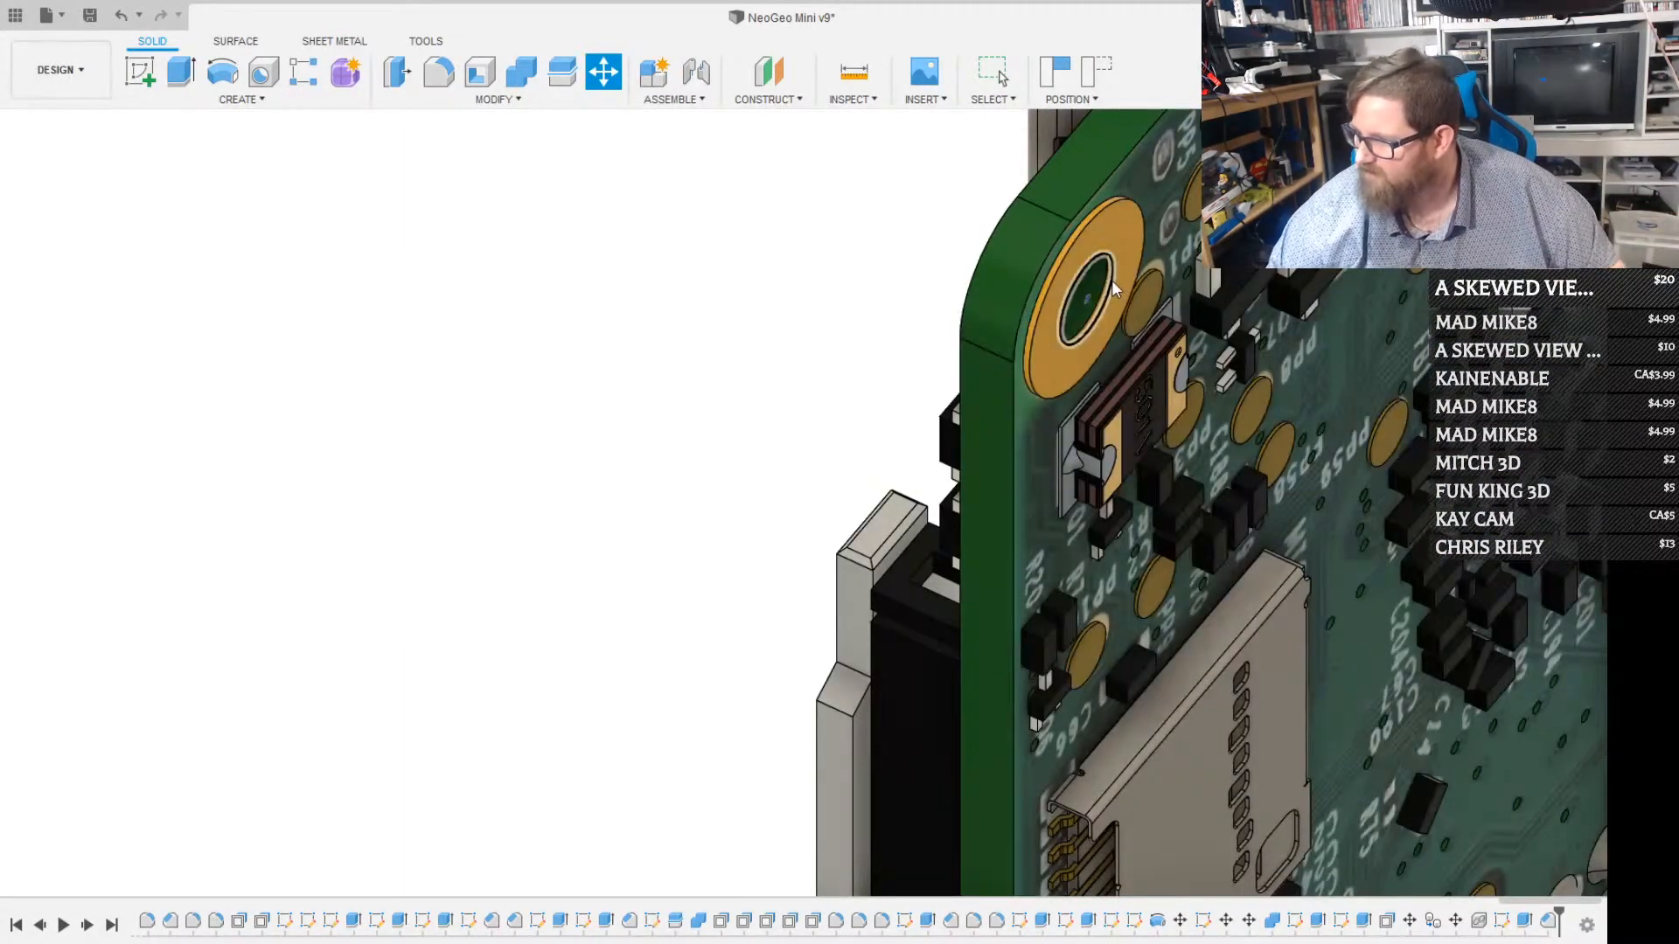
scroll(1112, 292, "down", 5)
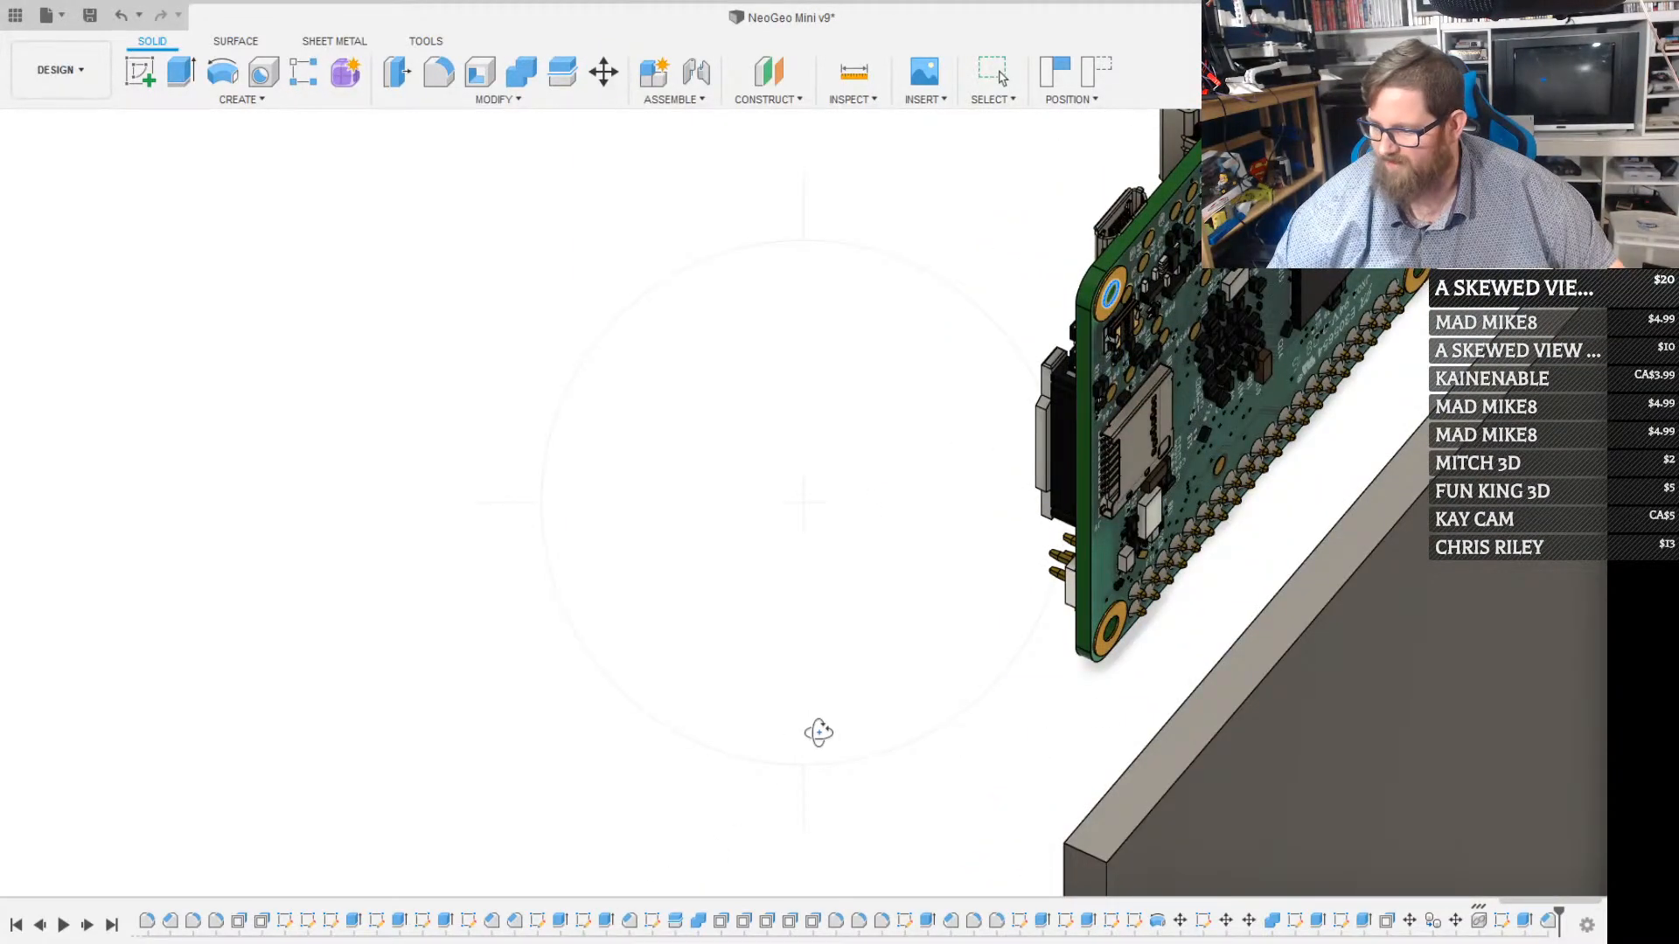
middle_click_drag(817, 731, 1069, 372, "shift")
key("m")
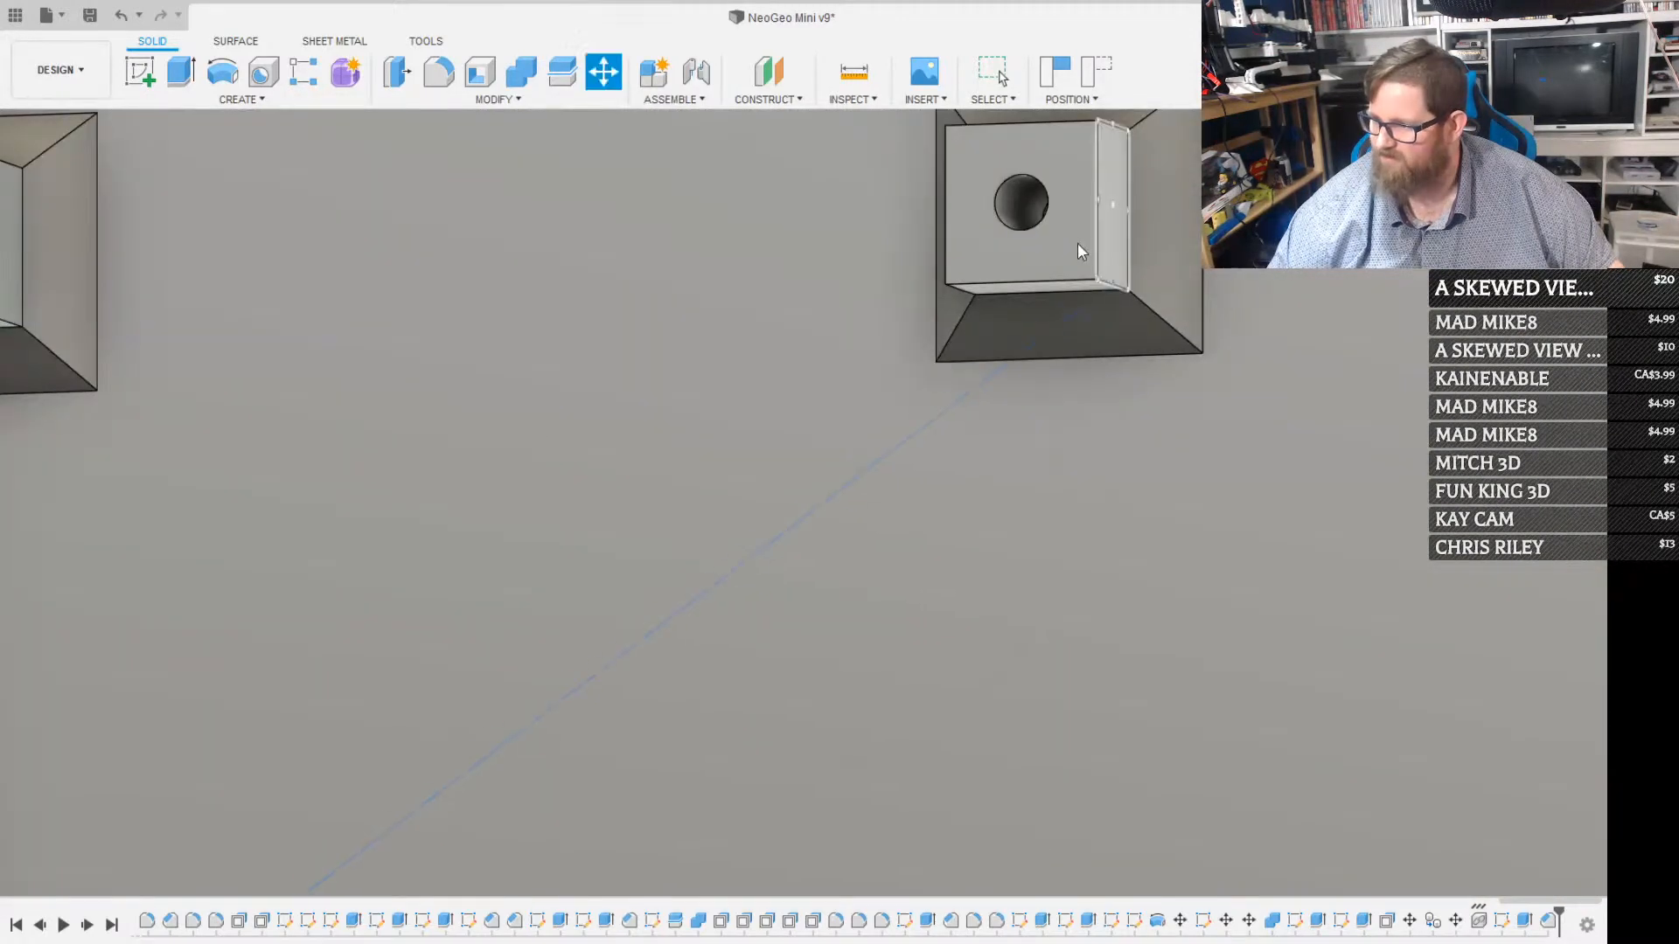
left_click(1045, 191)
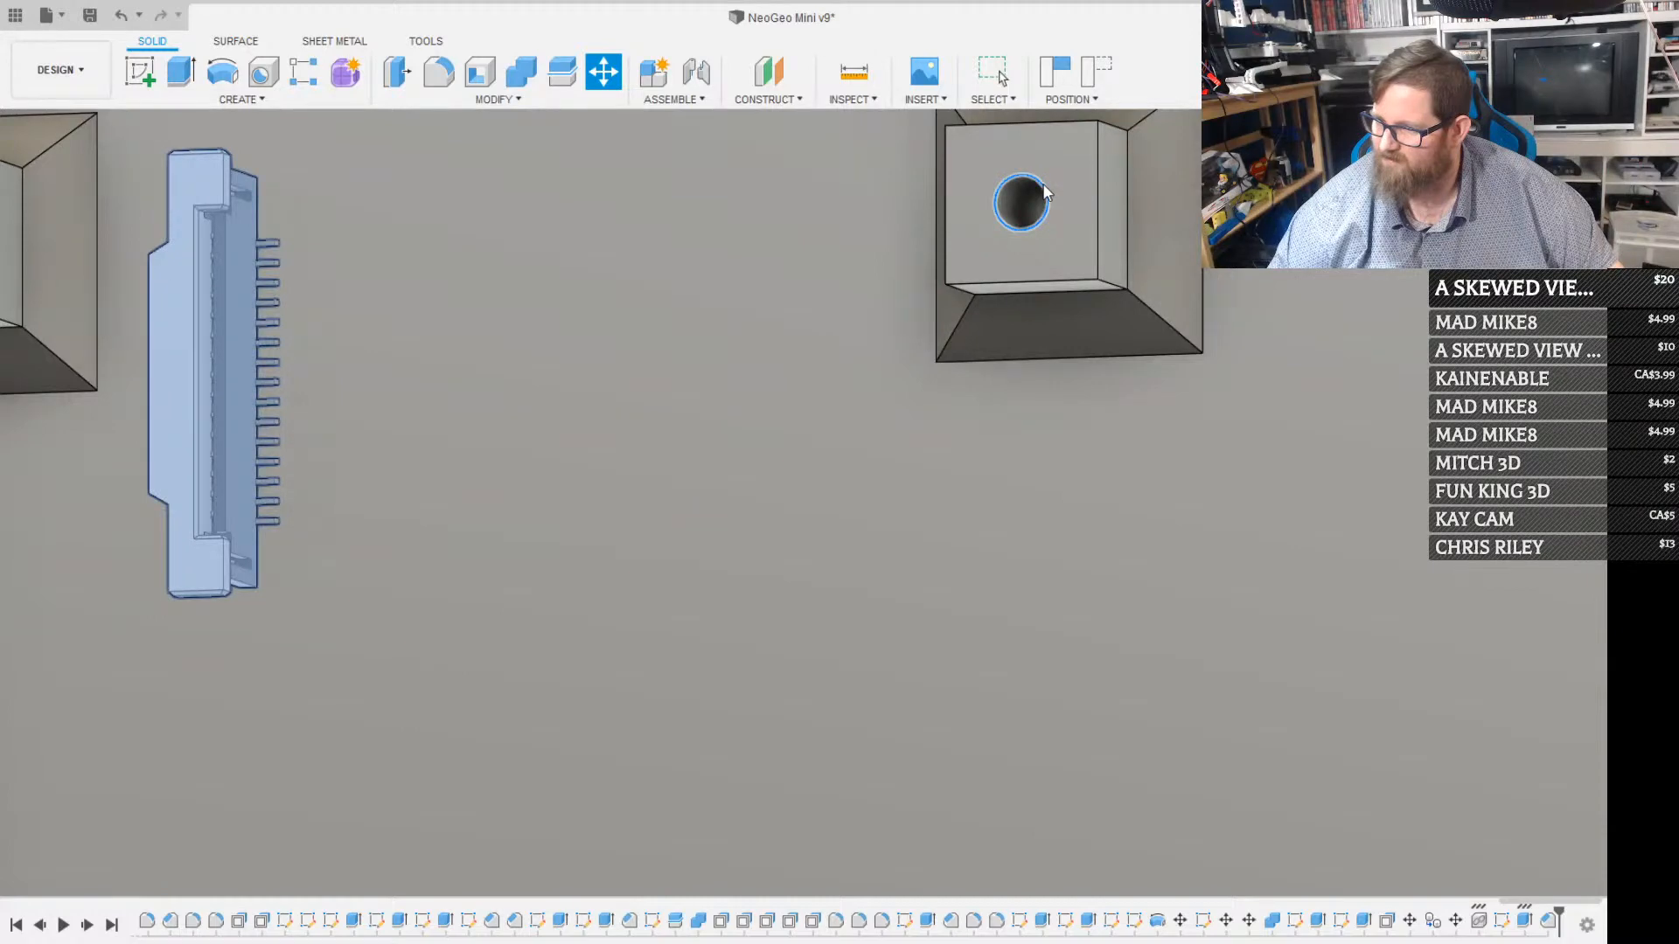
scroll(1045, 190, "down", 10)
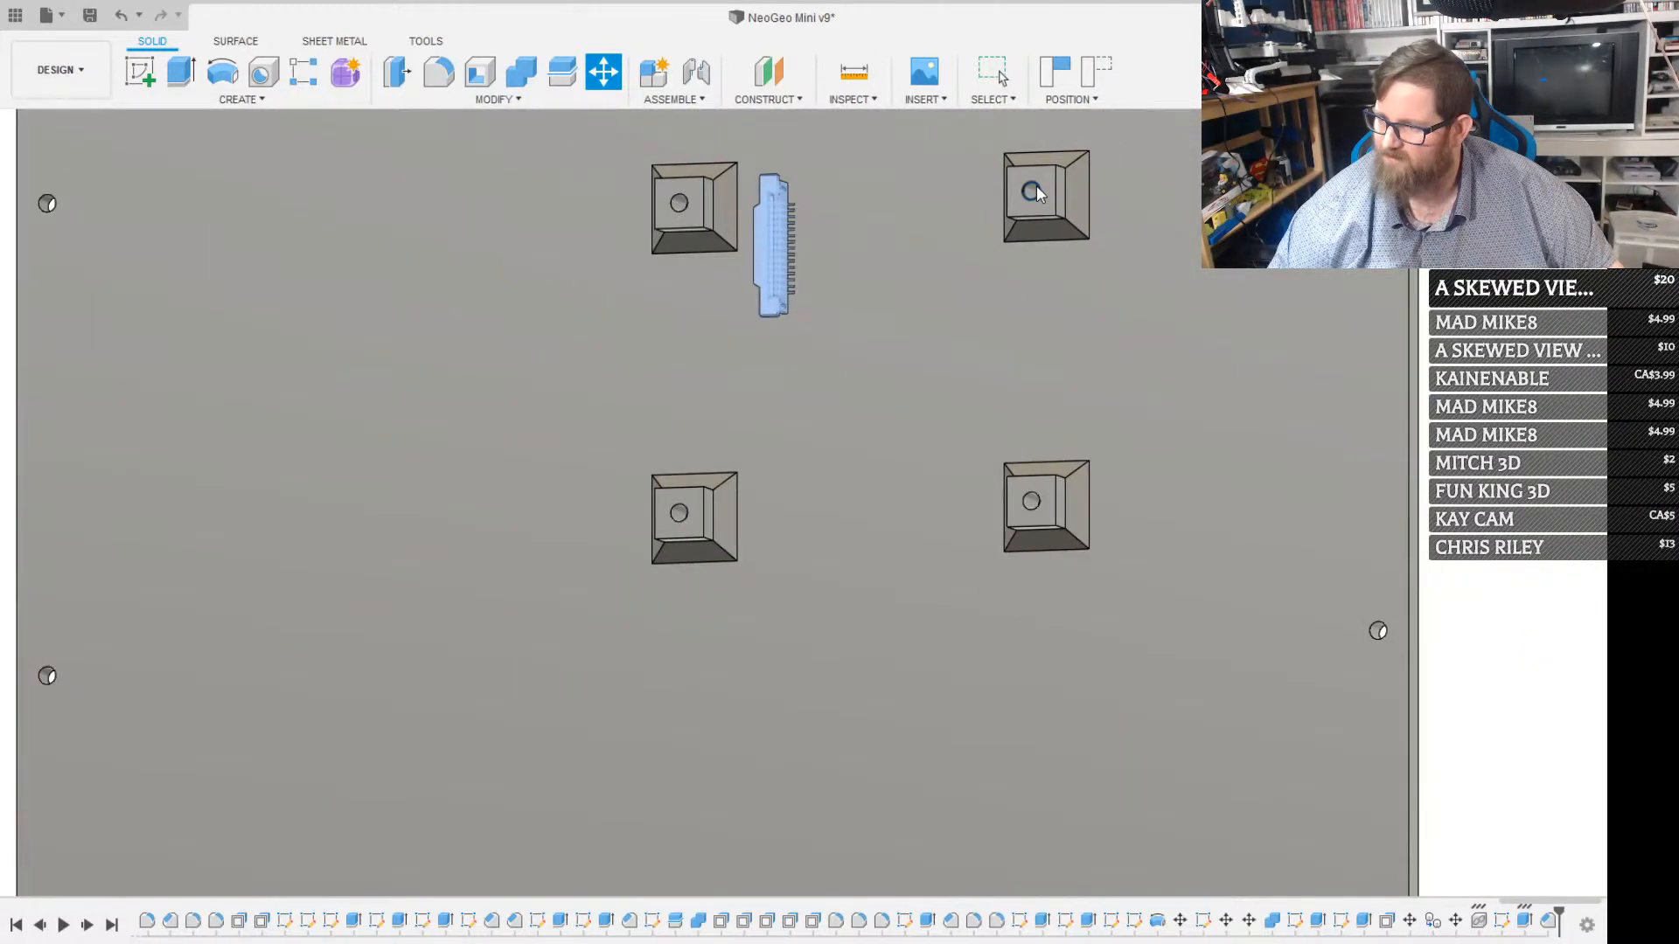
scroll(1036, 188, "down", 4)
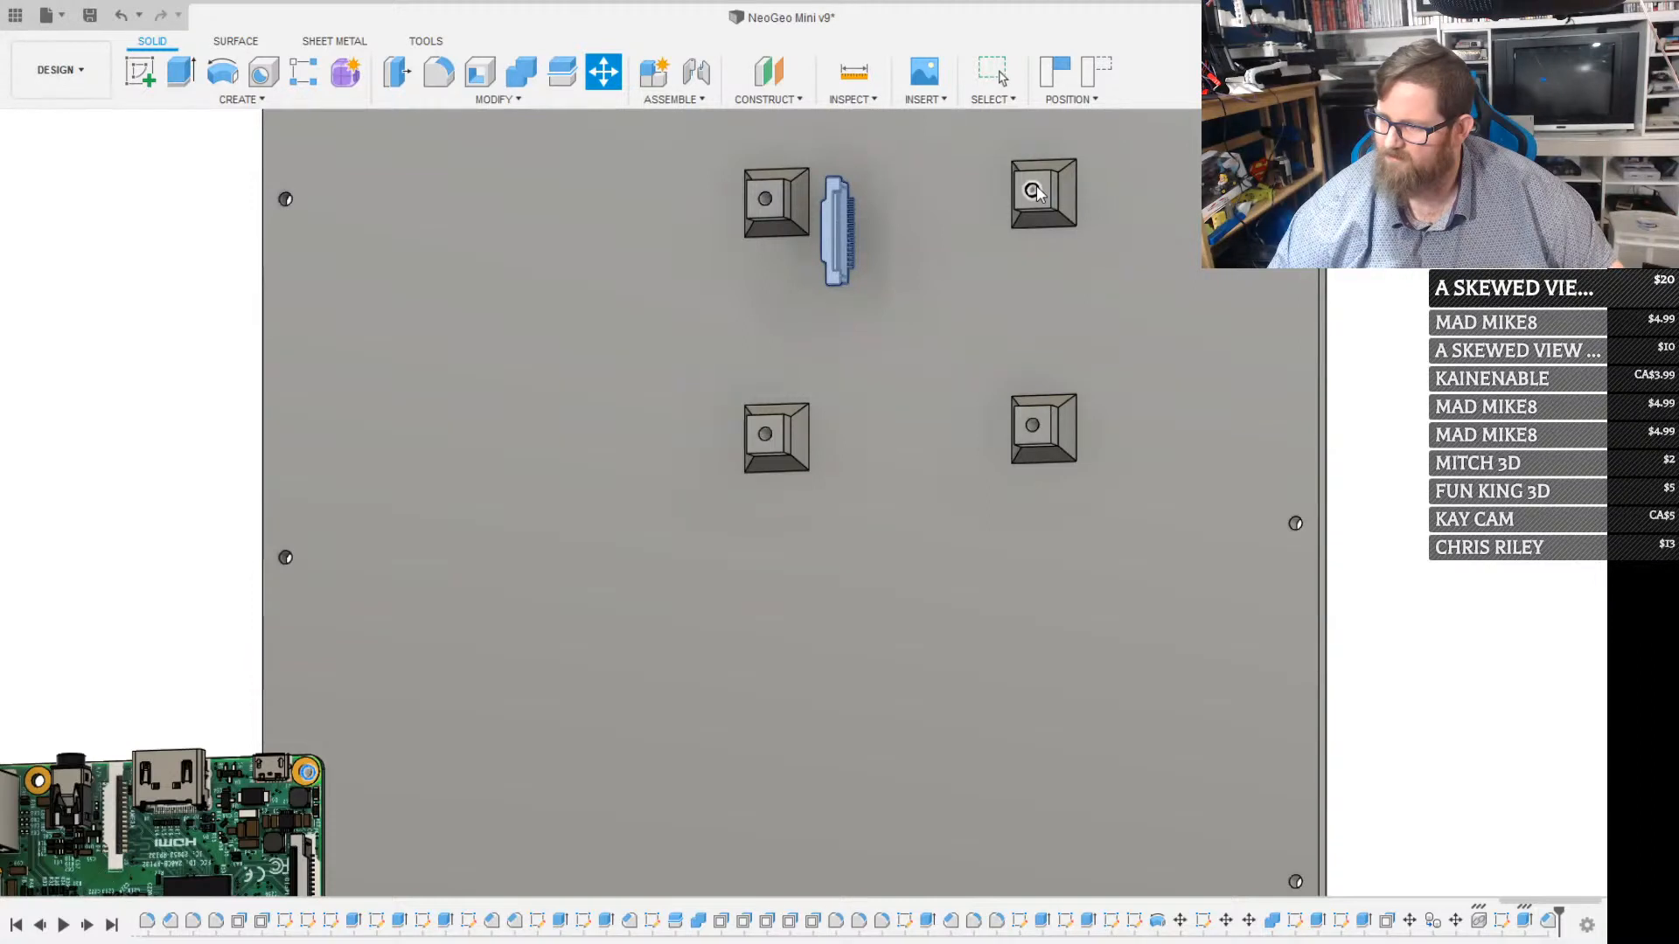
left_click(1037, 185)
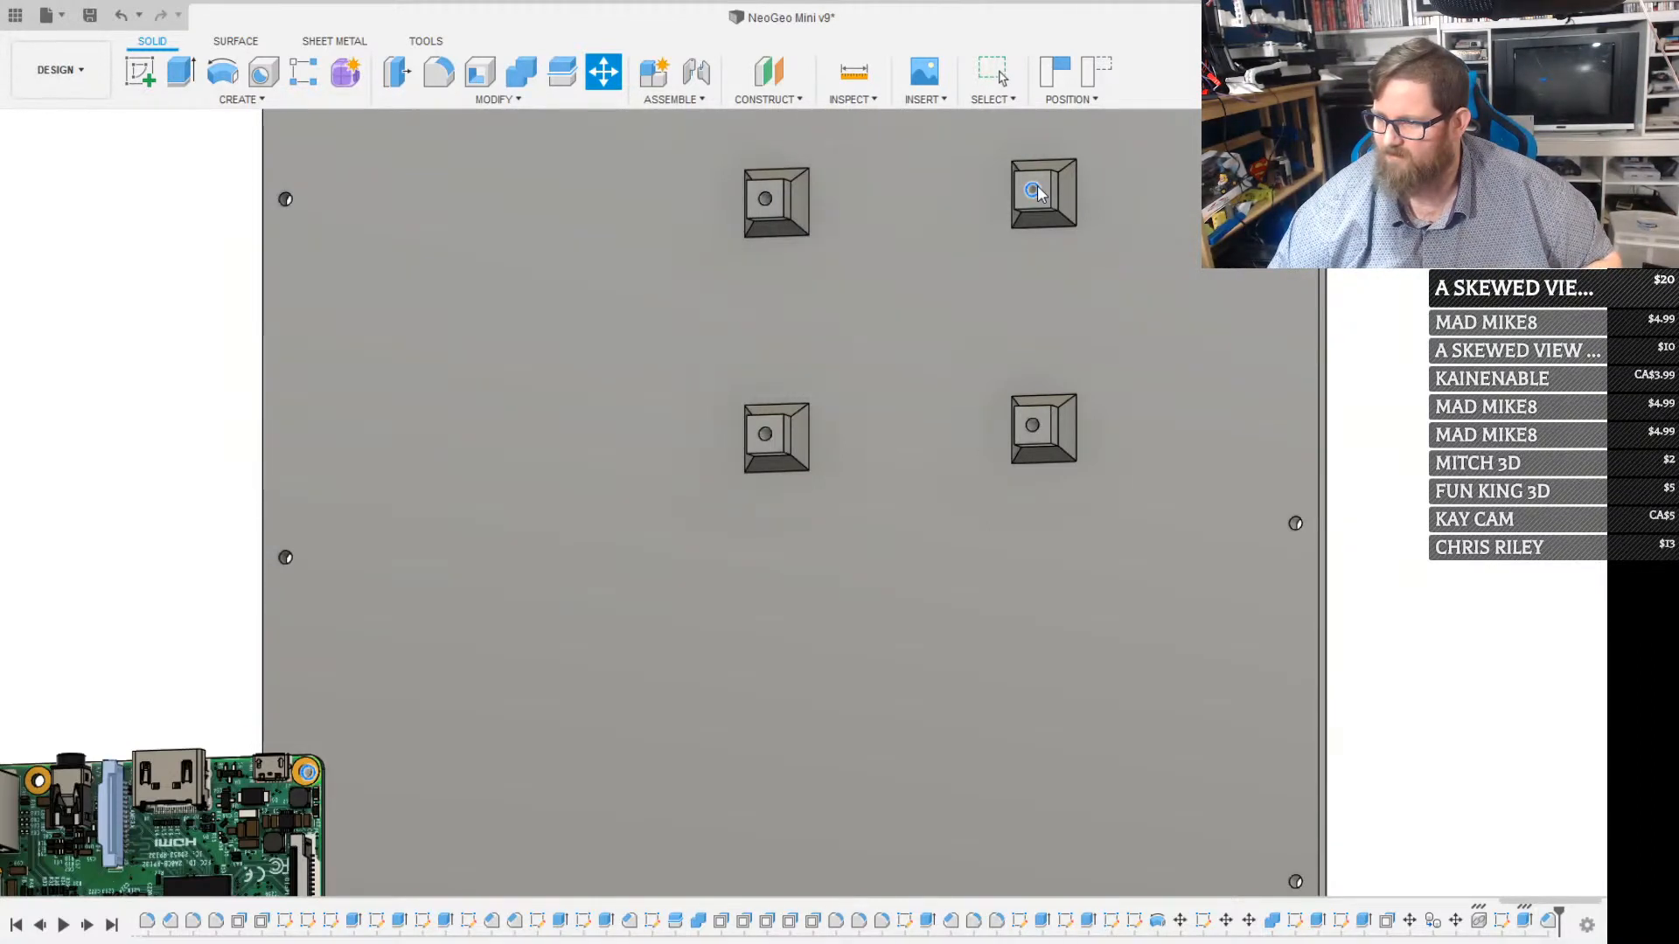
key("Escape")
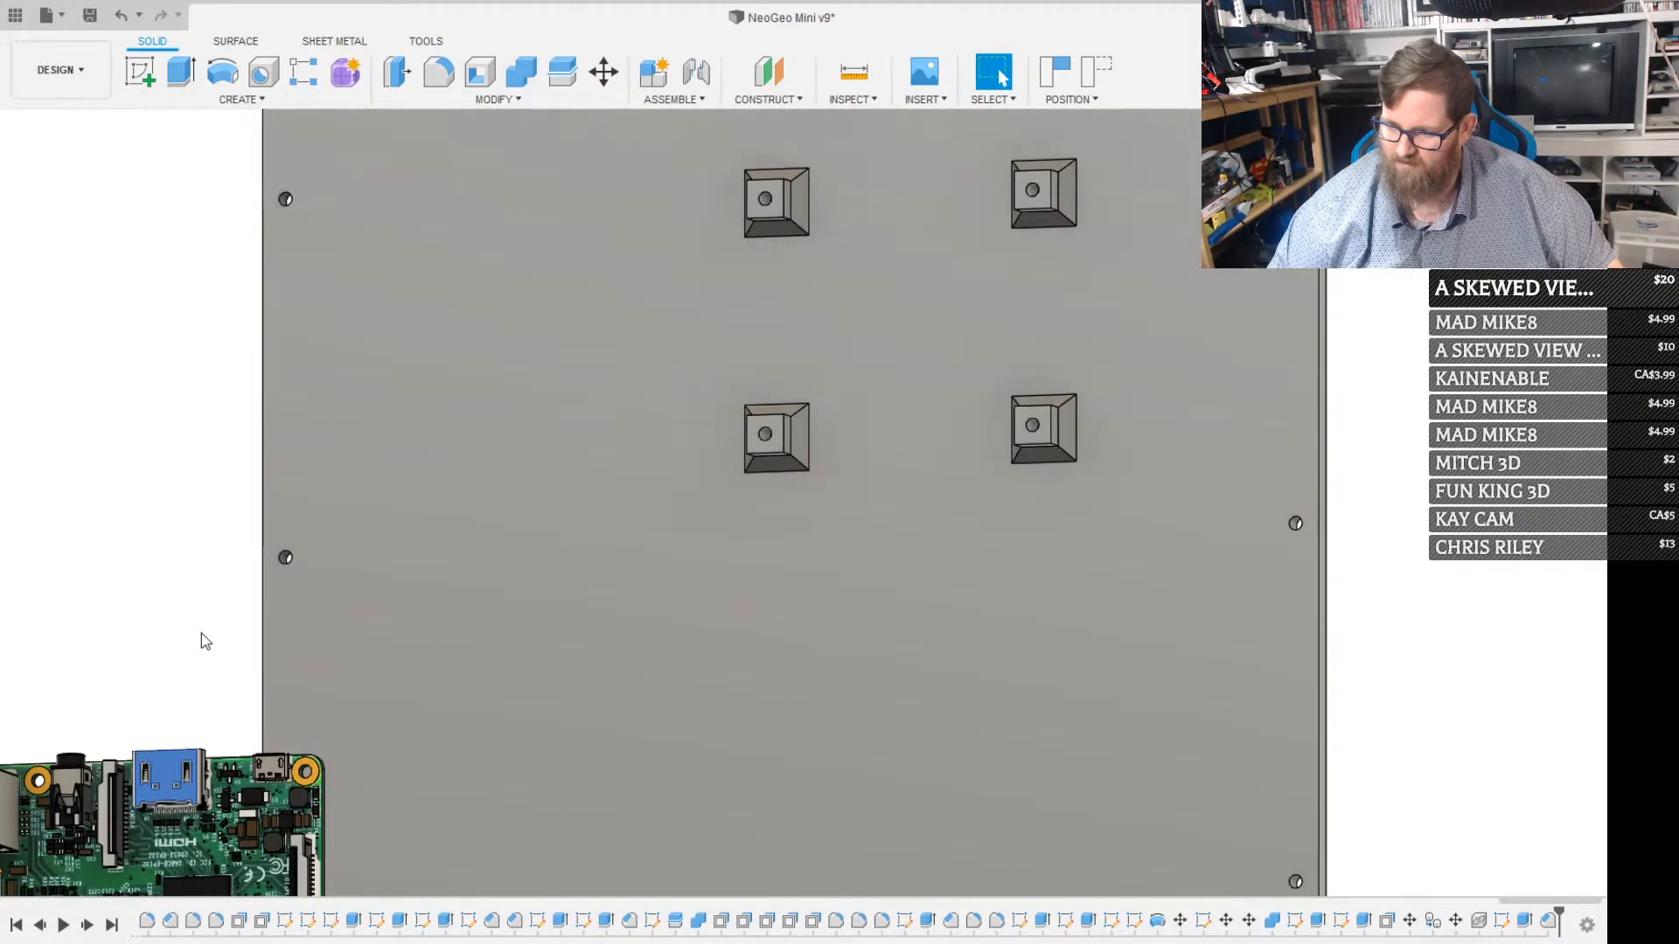
Move the complete Raspberry Pi point to point, from its mounting hole beside the micro-USB port to the matching upper post's hole
left_click(180, 609)
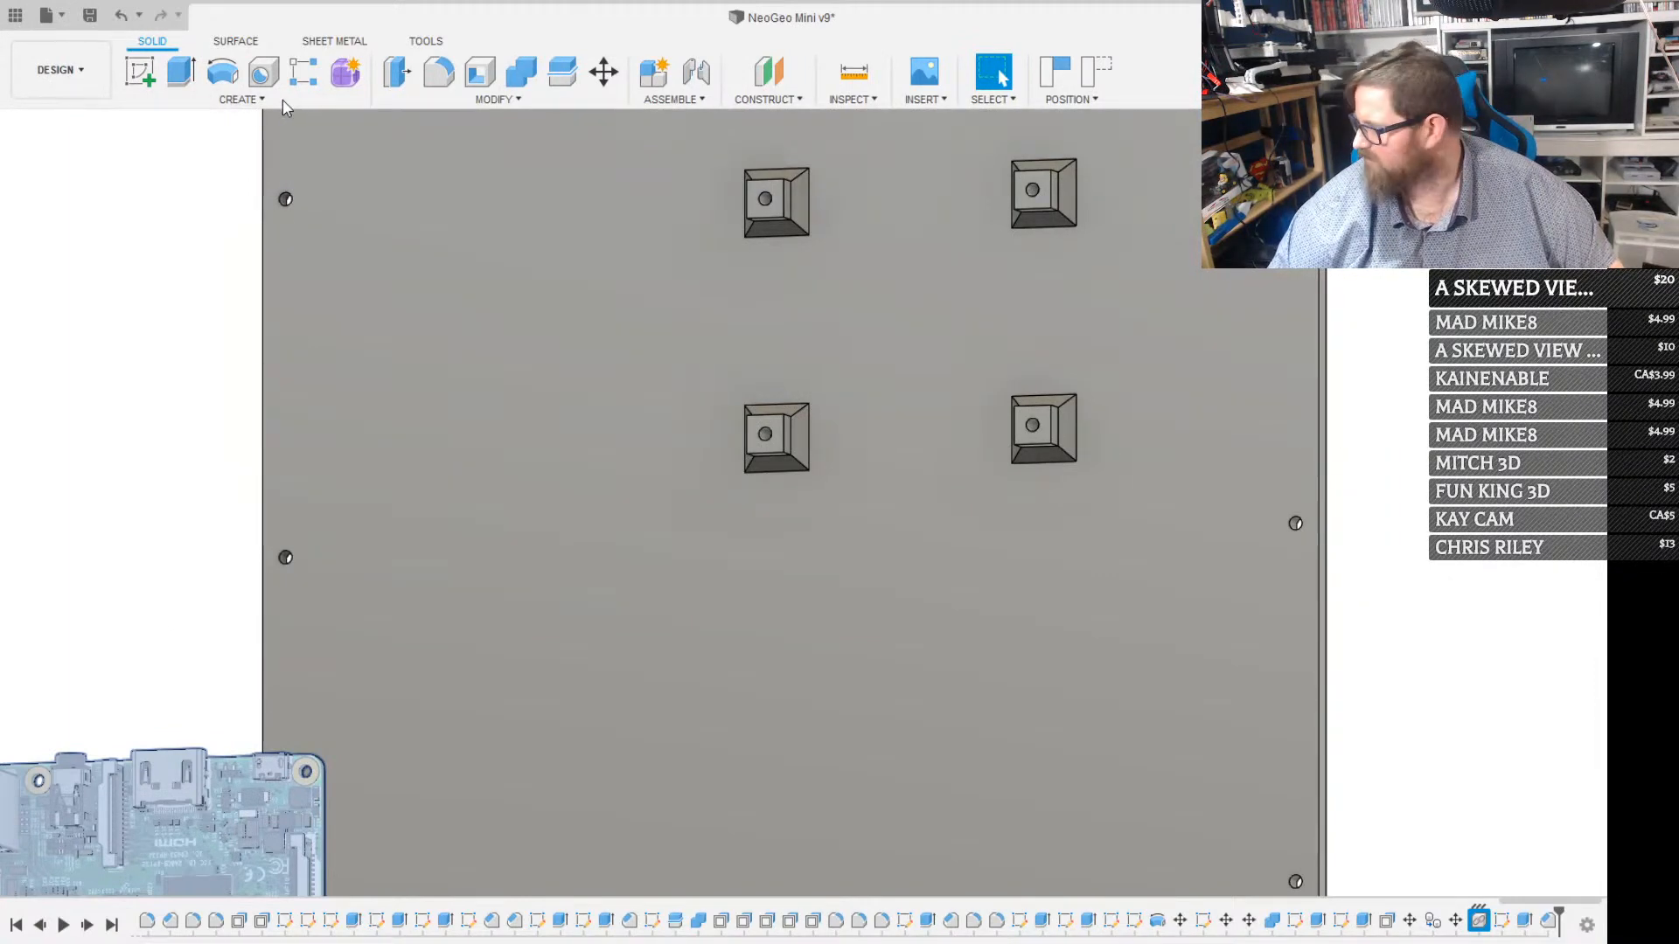
key("m")
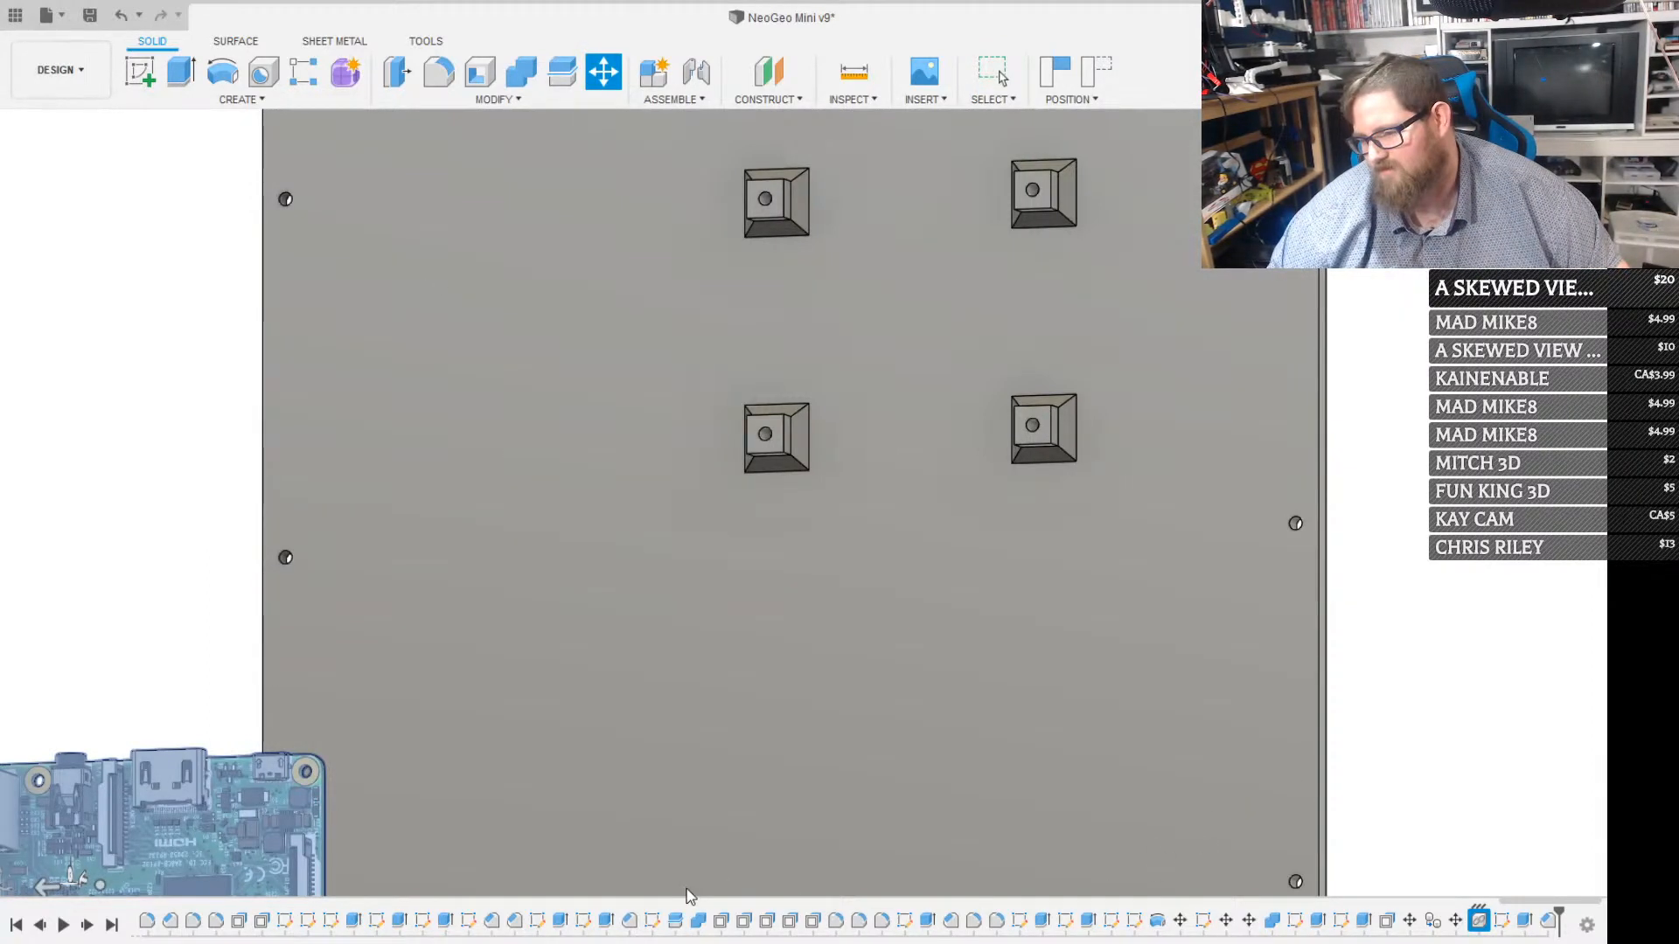
mouse_move(464, 674)
middle_mouse_down("shift")
mouse_move(367, 752)
mouse_move(274, 769)
mouse_move(354, 733)
mouse_move(322, 711)
mouse_move(450, 669)
middle_mouse_up("shift")
scroll(832, 557, "up", 3)
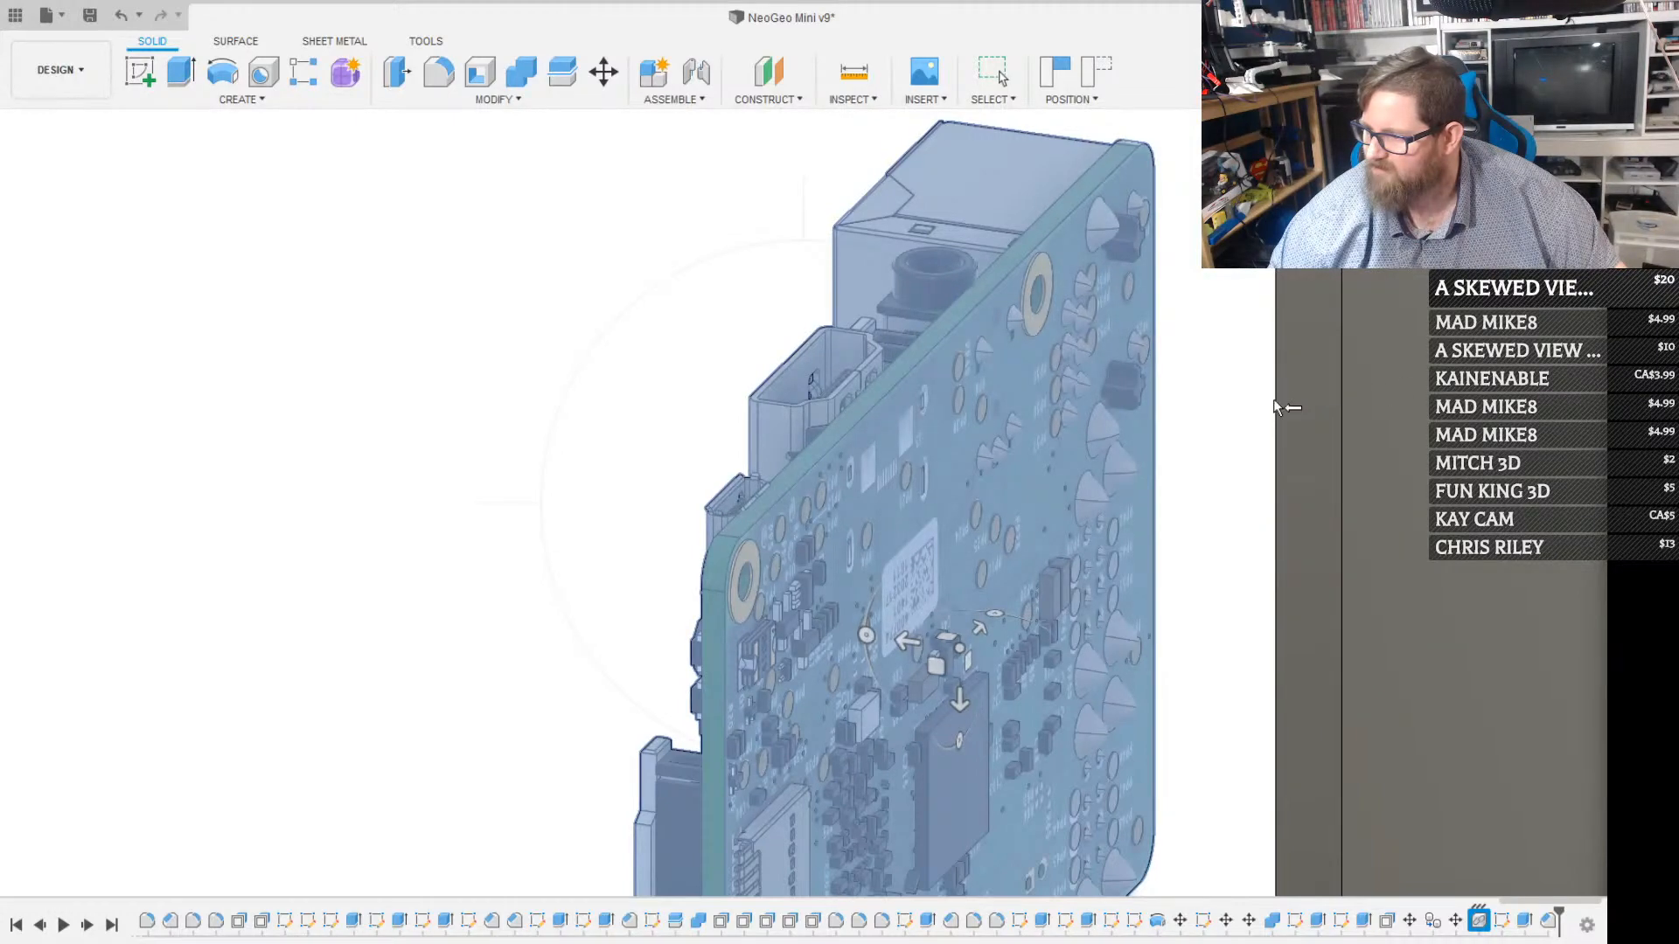
key("m")
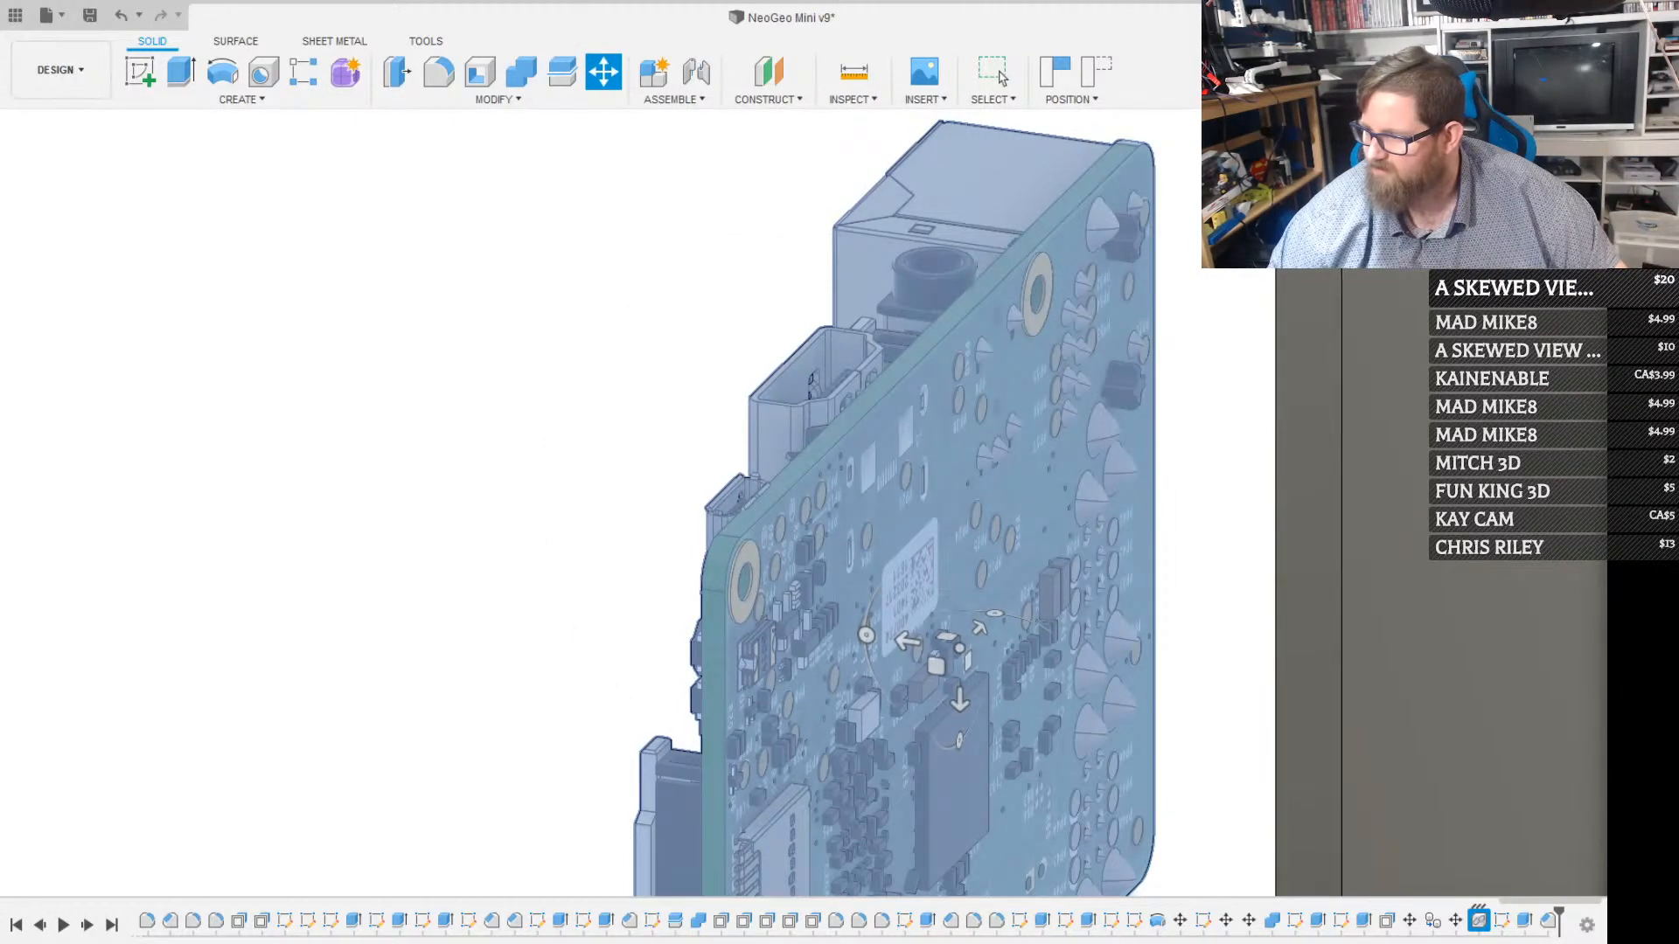
left_click(1561, 328)
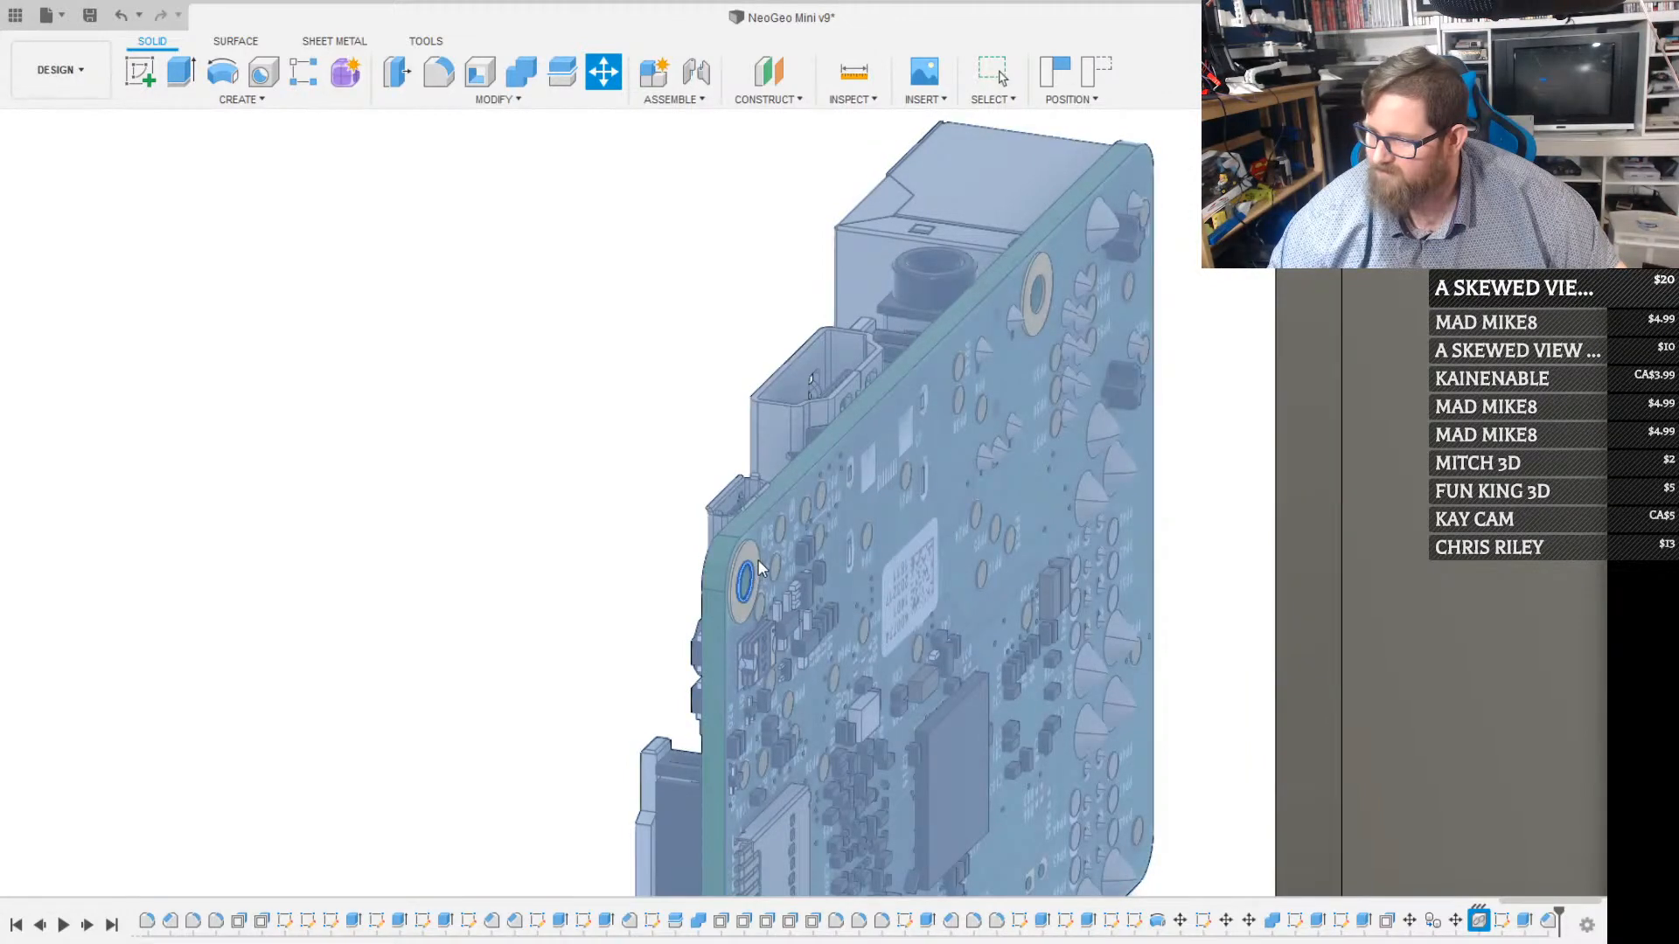
left_click(872, 530)
scroll(879, 533, "down", 5)
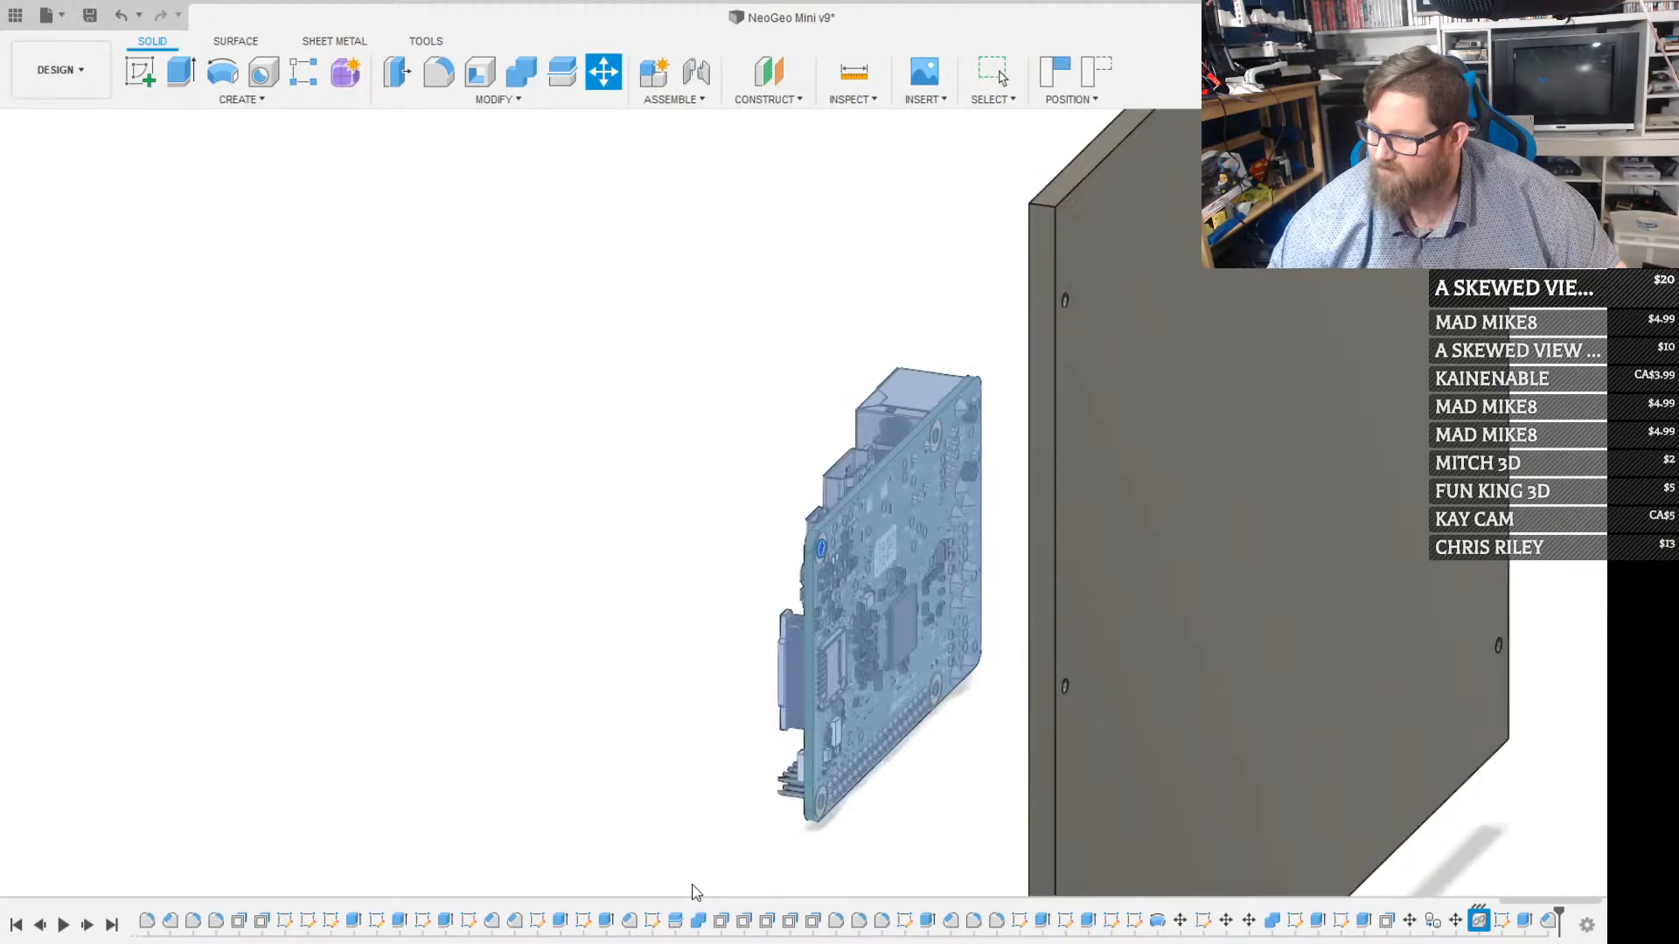
middle_click_drag(1020, 297, 1128, 219, "shift")
scroll(1103, 155, "up", 3)
key("m")
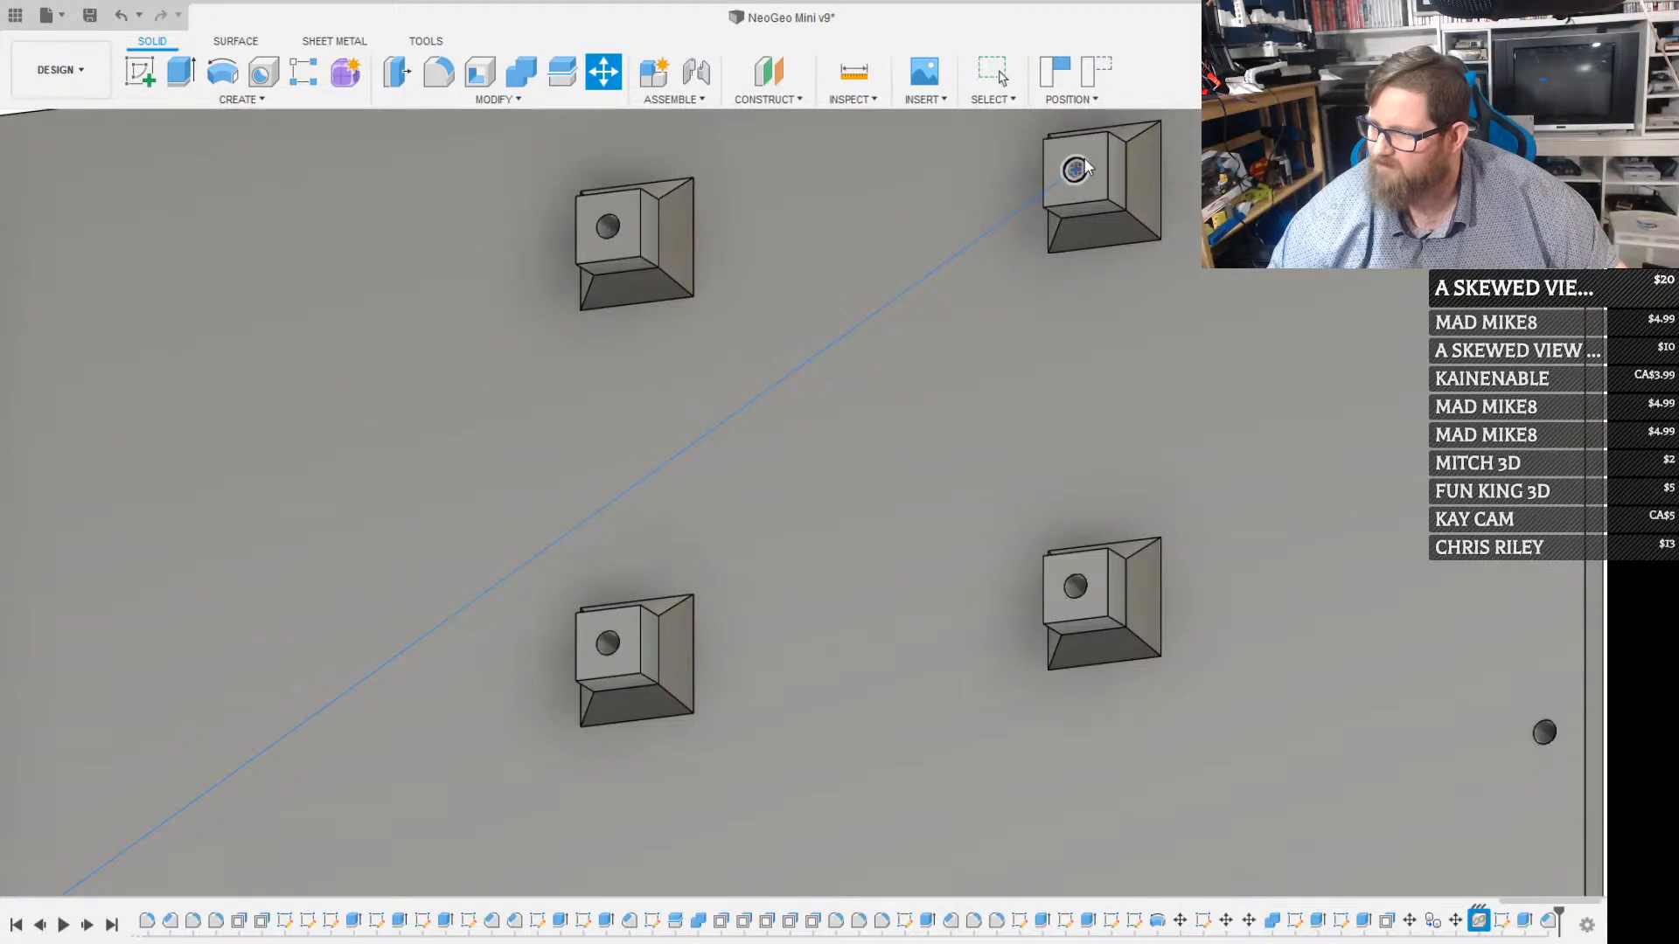
left_click(1085, 164)
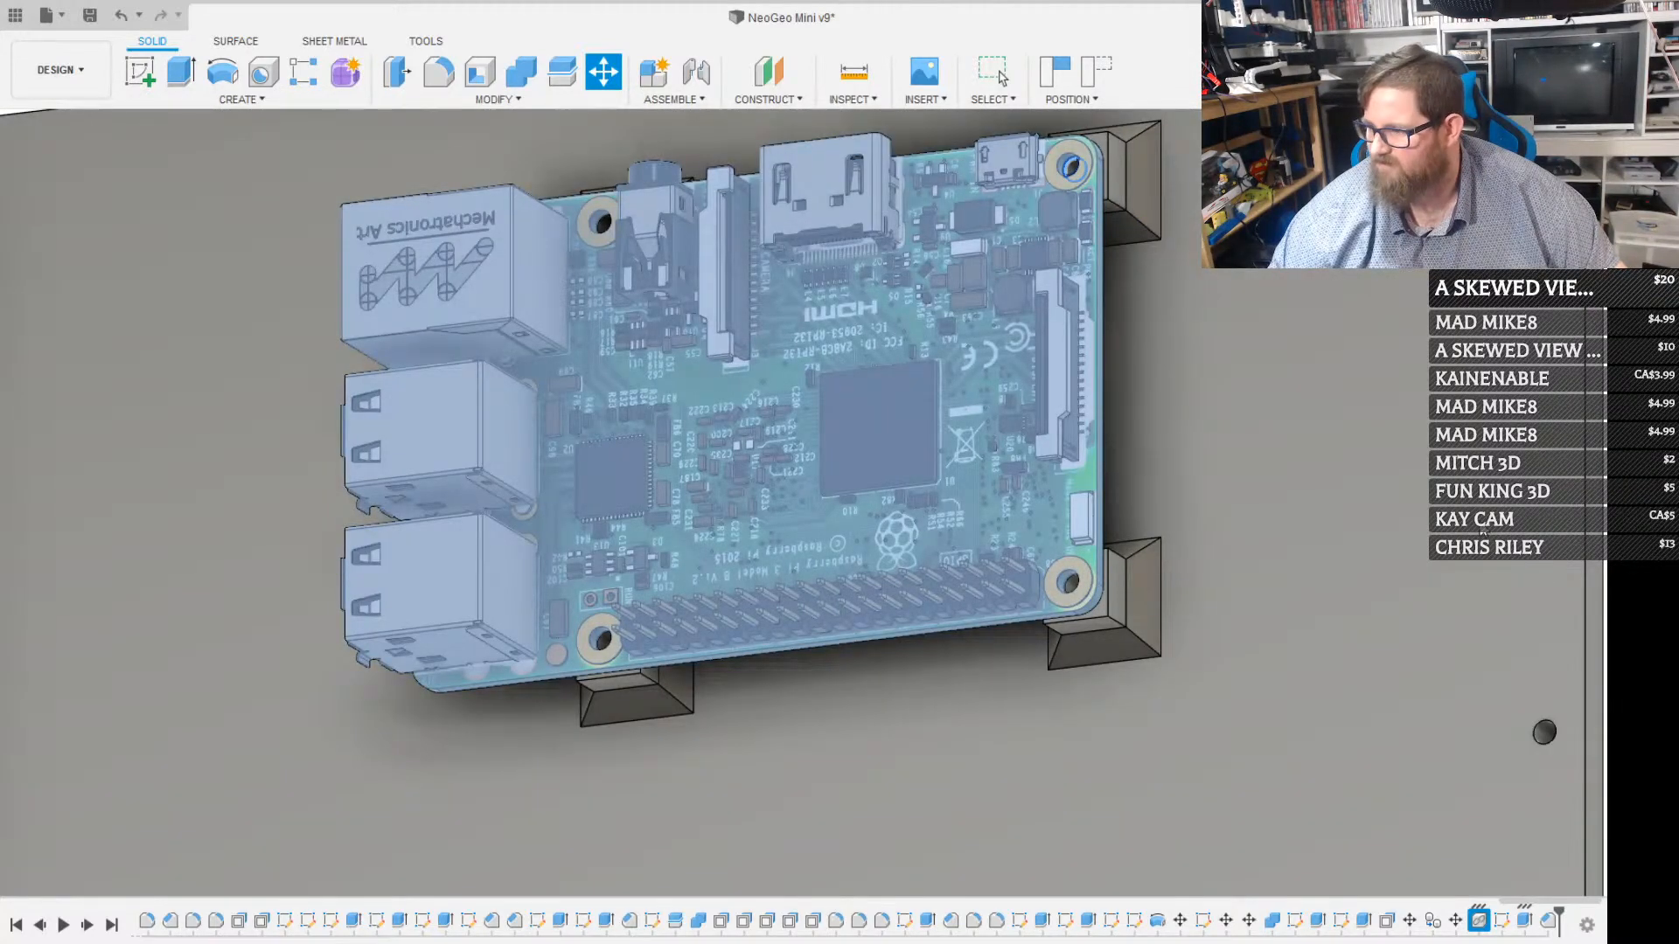
left_click(1482, 530)
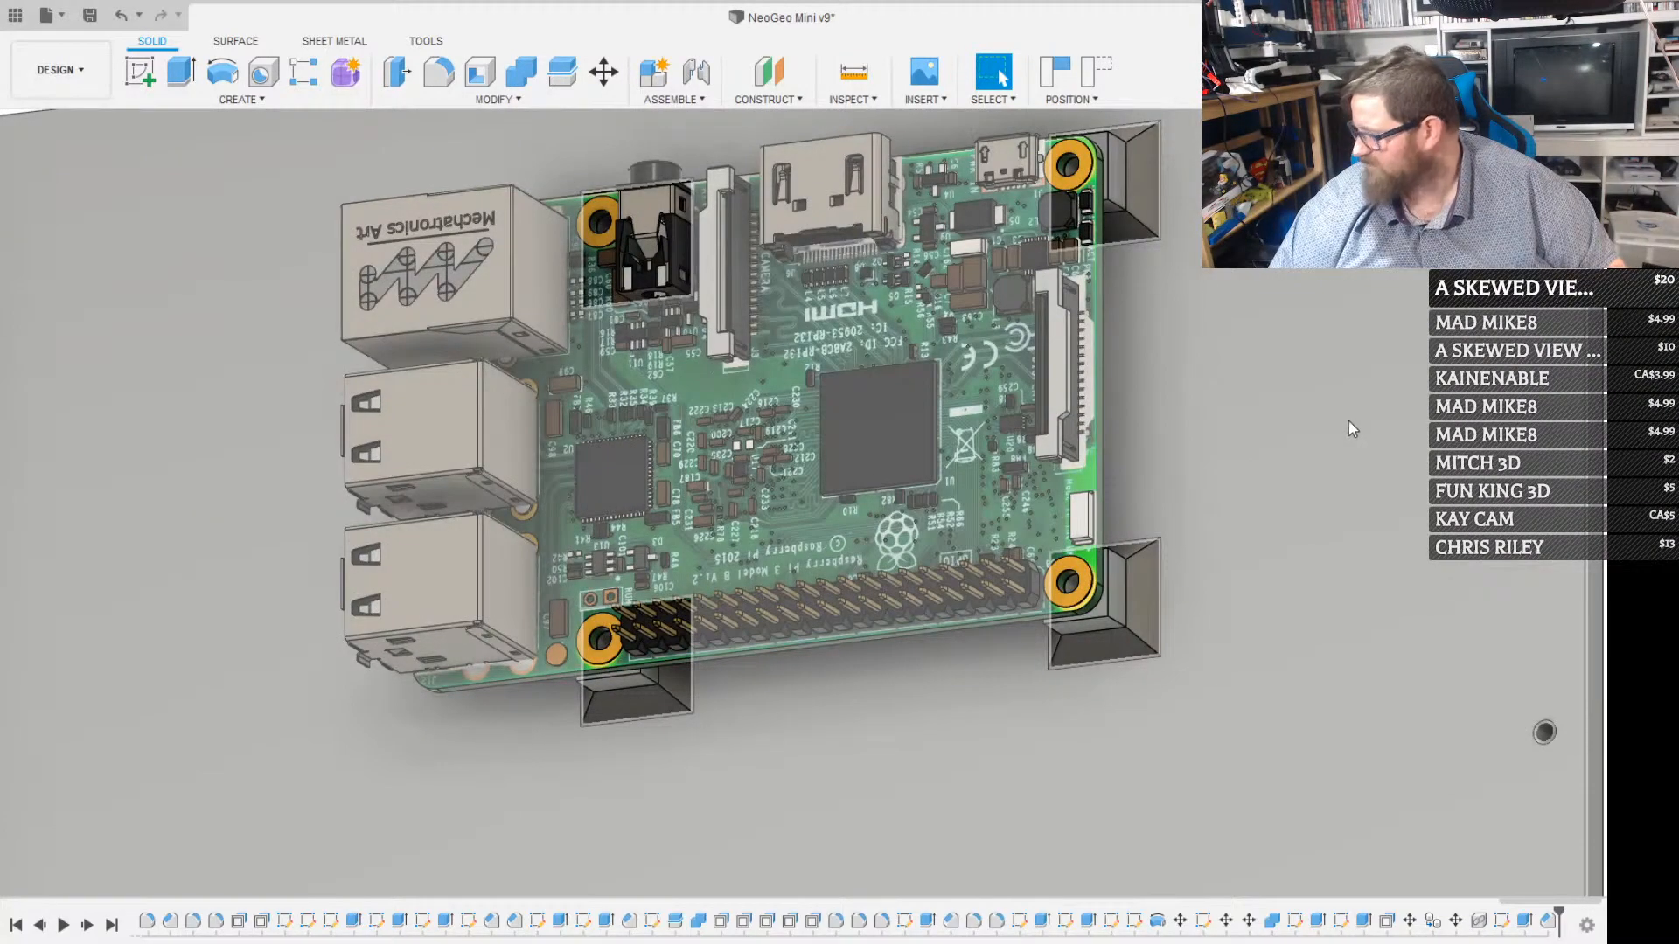
Capture the Raspberry Pi's new position and create an empty sketch on the back panel's inner face
left_click(728, 832)
left_click(700, 894)
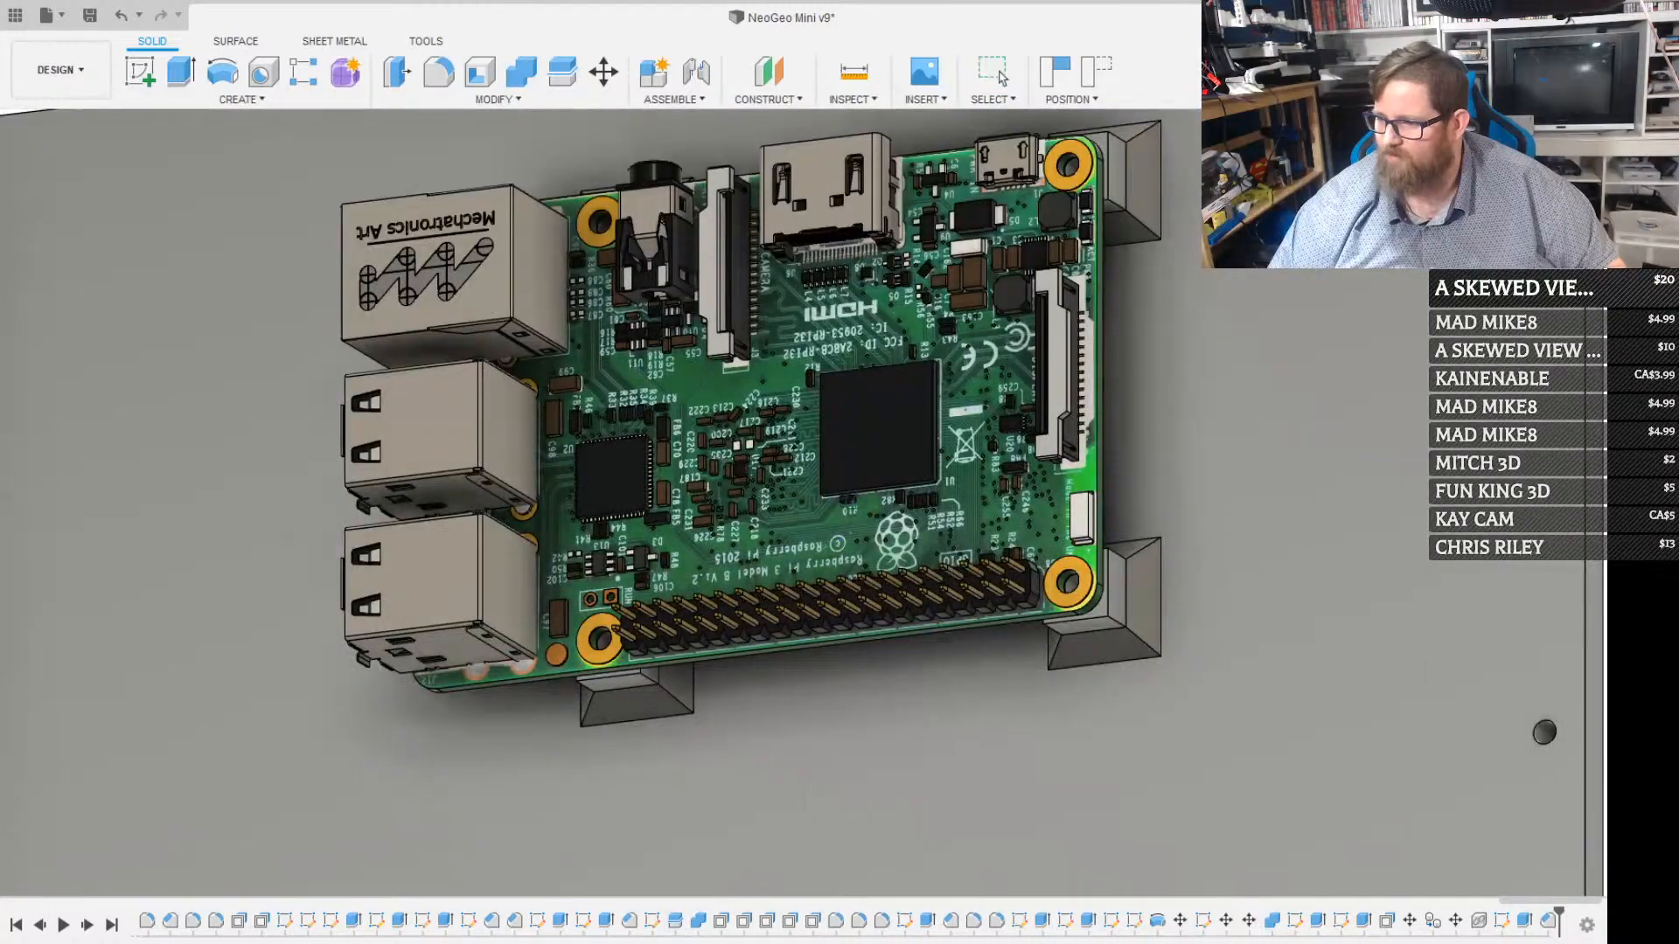
left_click_drag(850, 502, 957, 501)
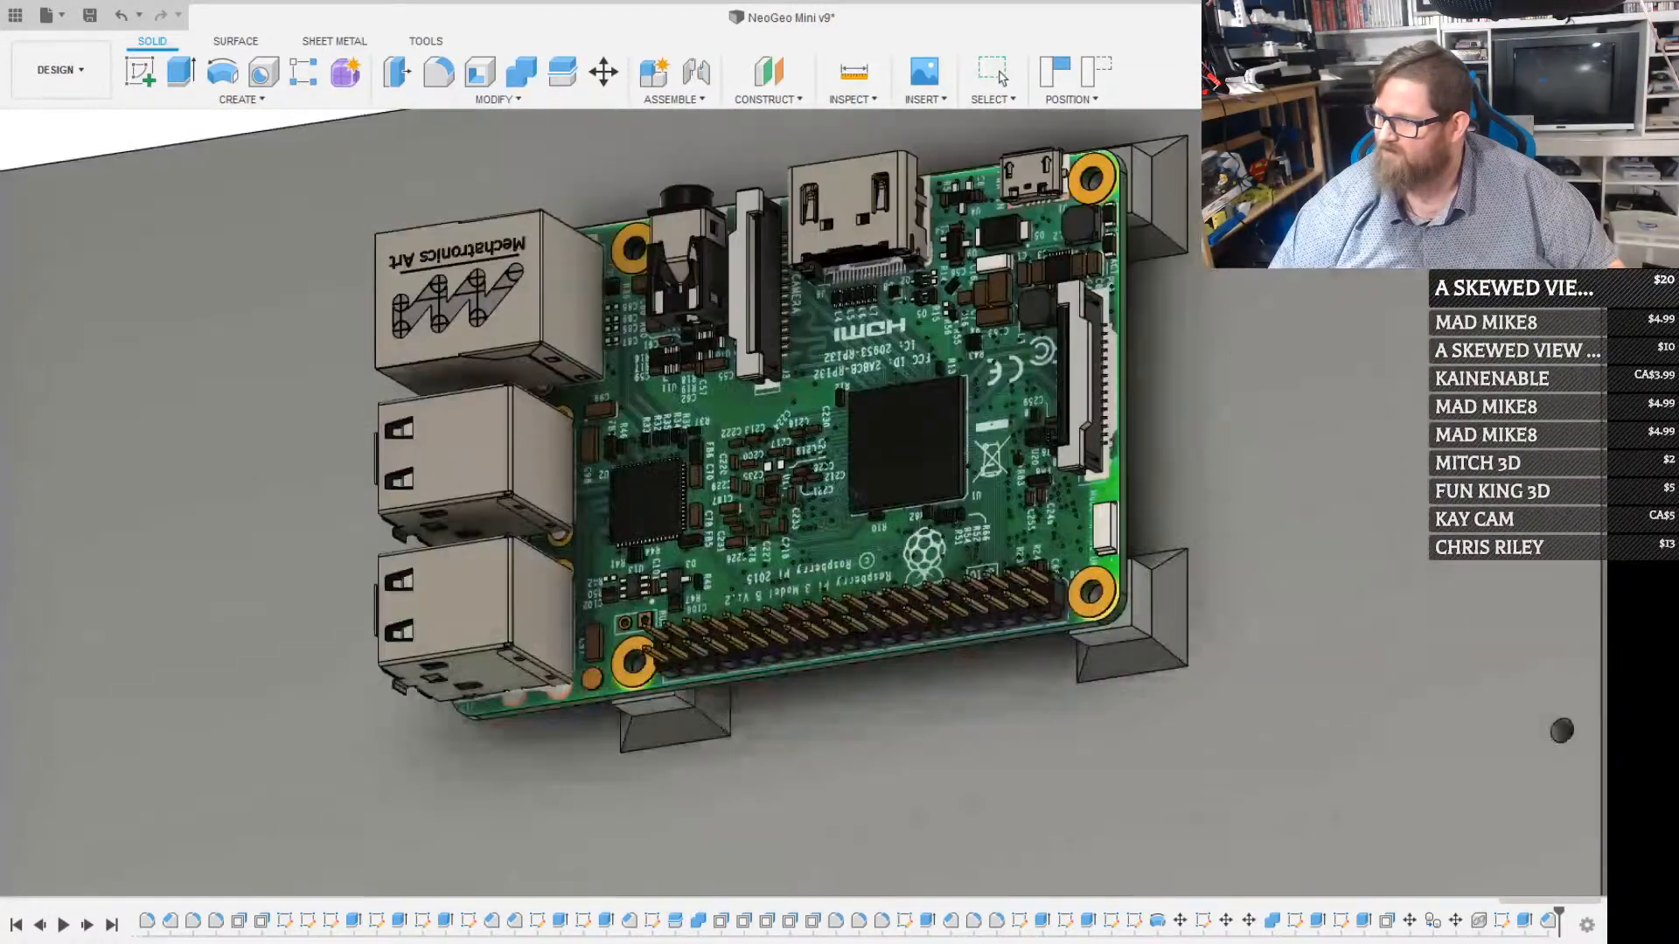
key("Escape")
left_click(1230, 339)
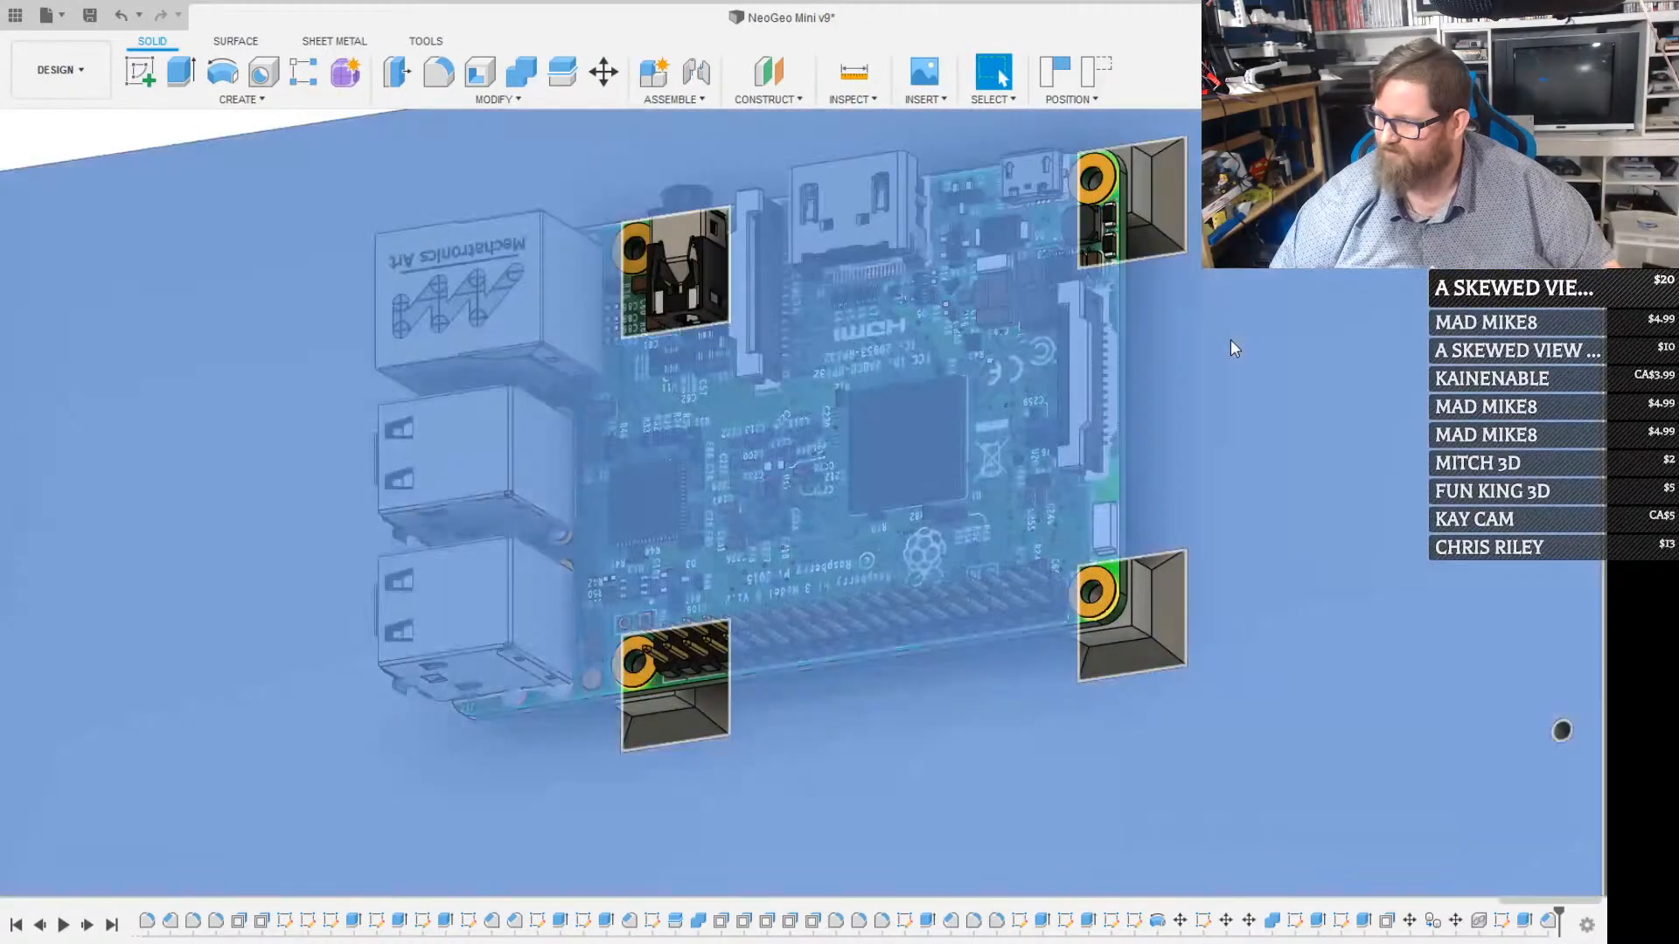
left_click(1230, 339)
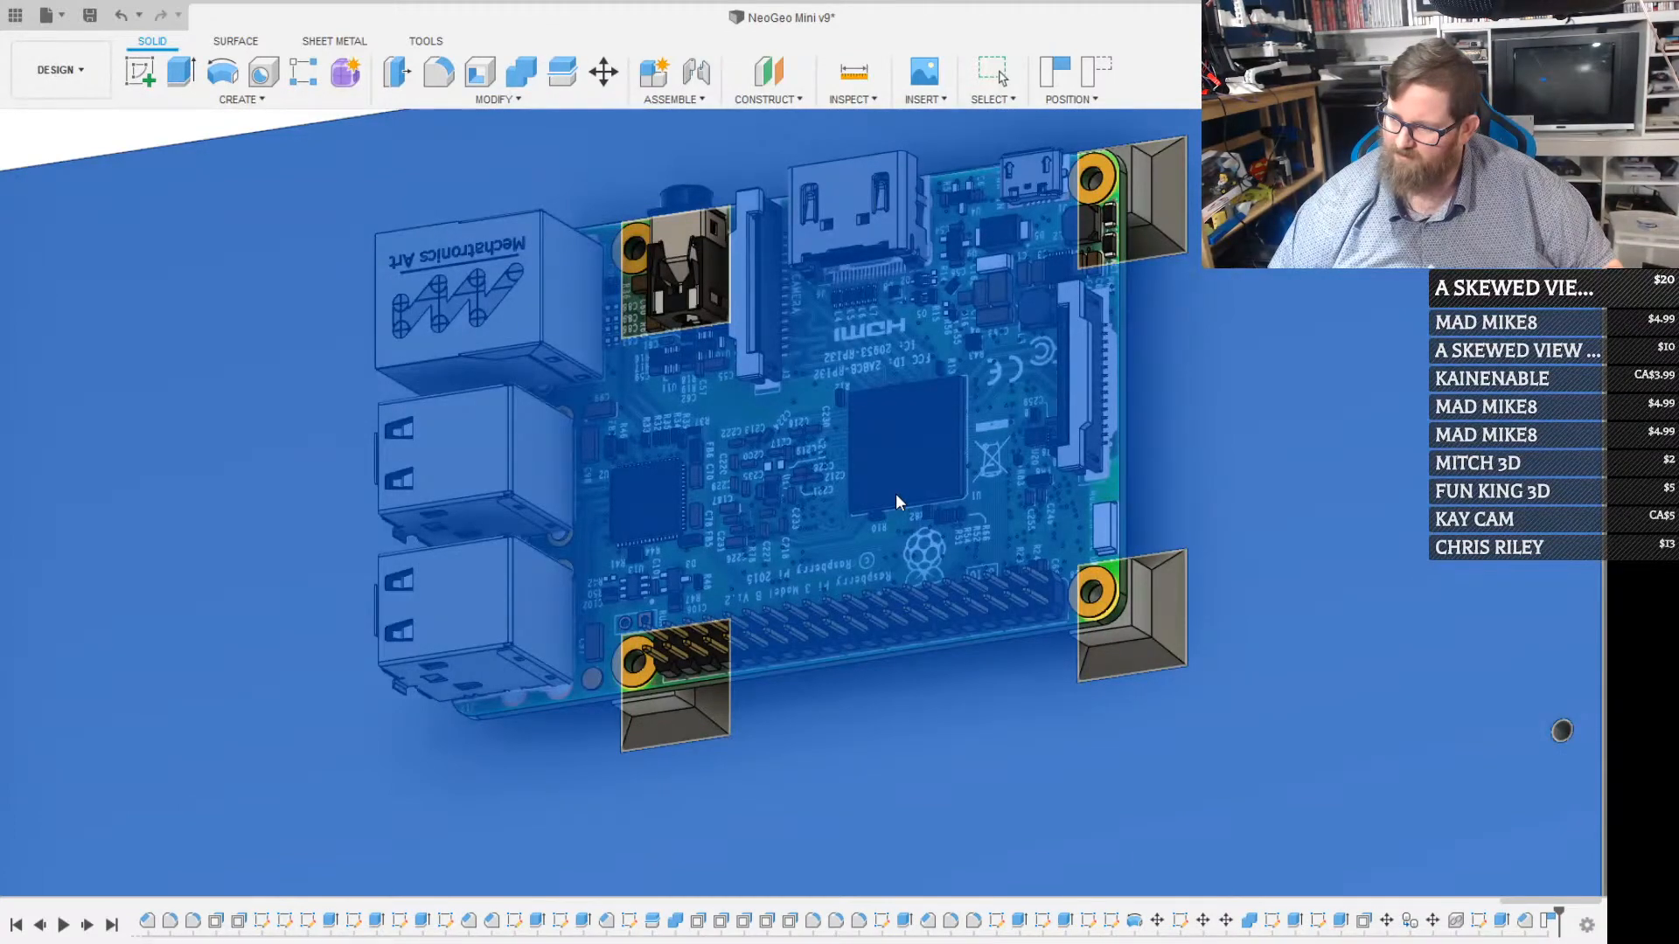
key("c")
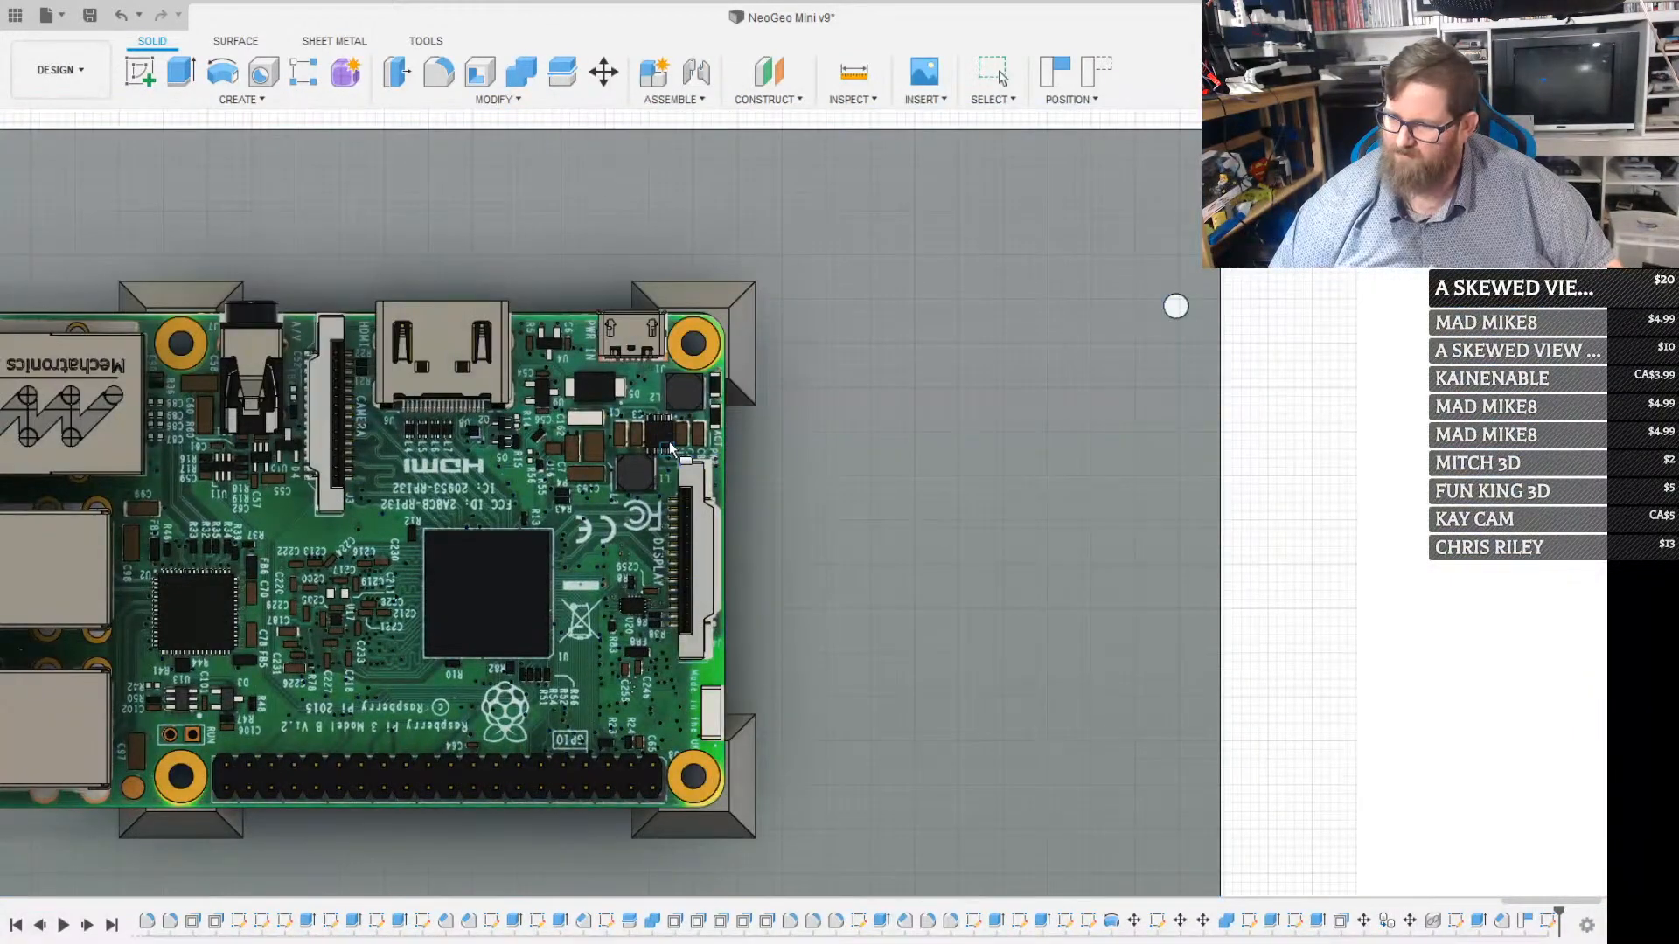
scroll(670, 447, "down", 3)
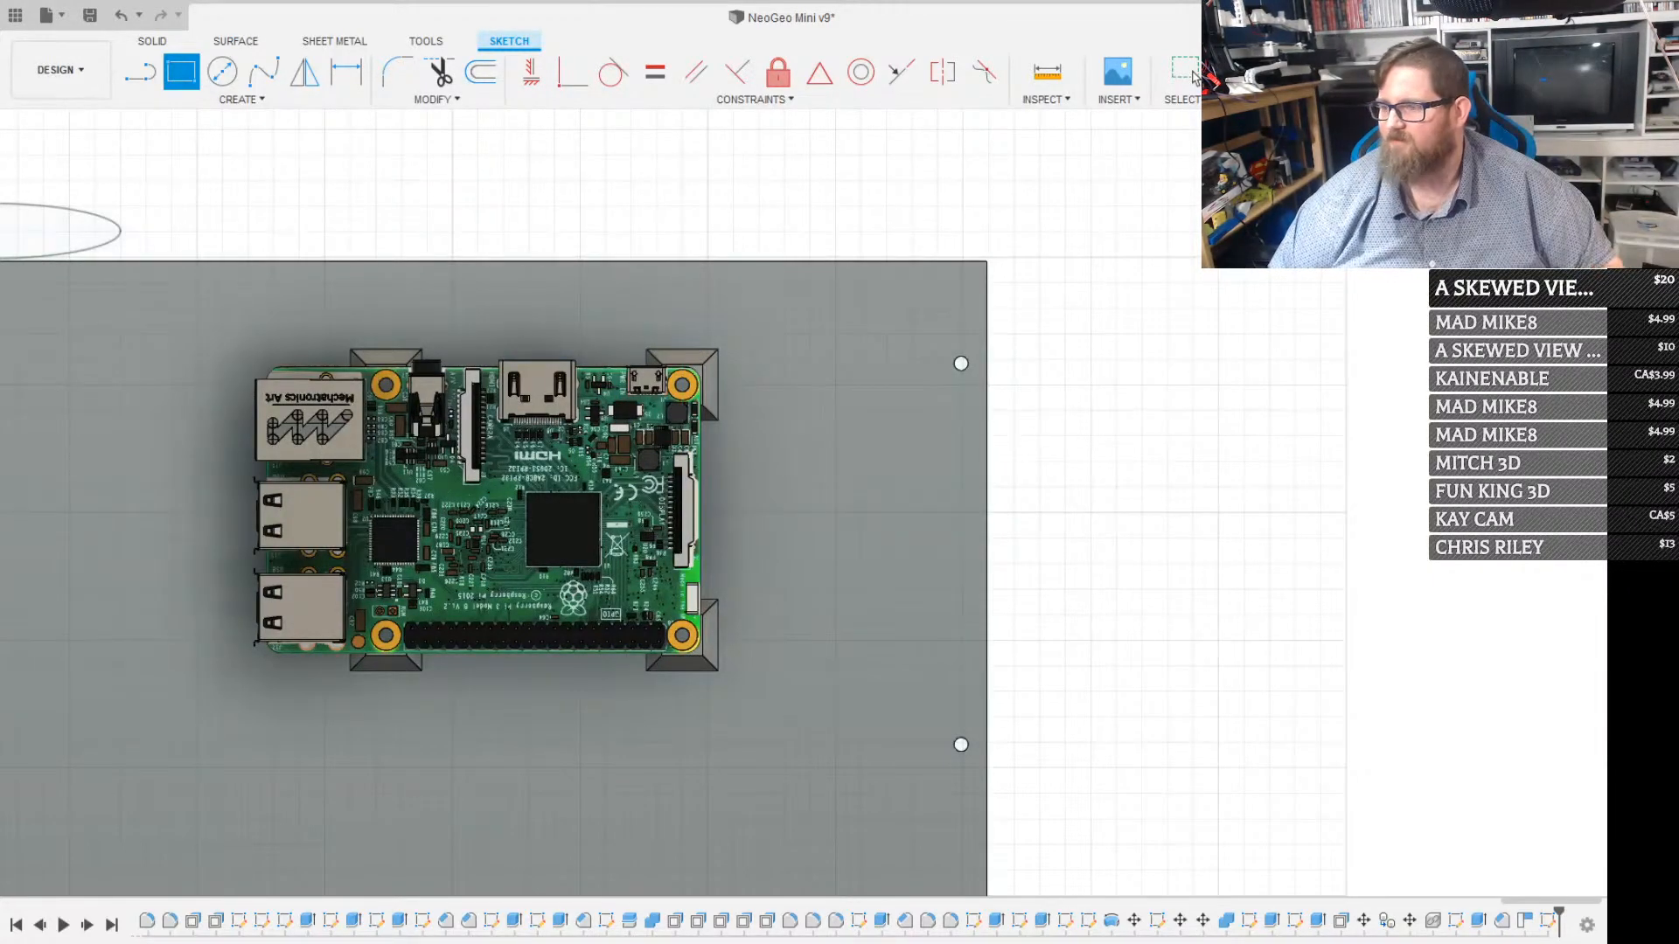
left_click(1191, 72)
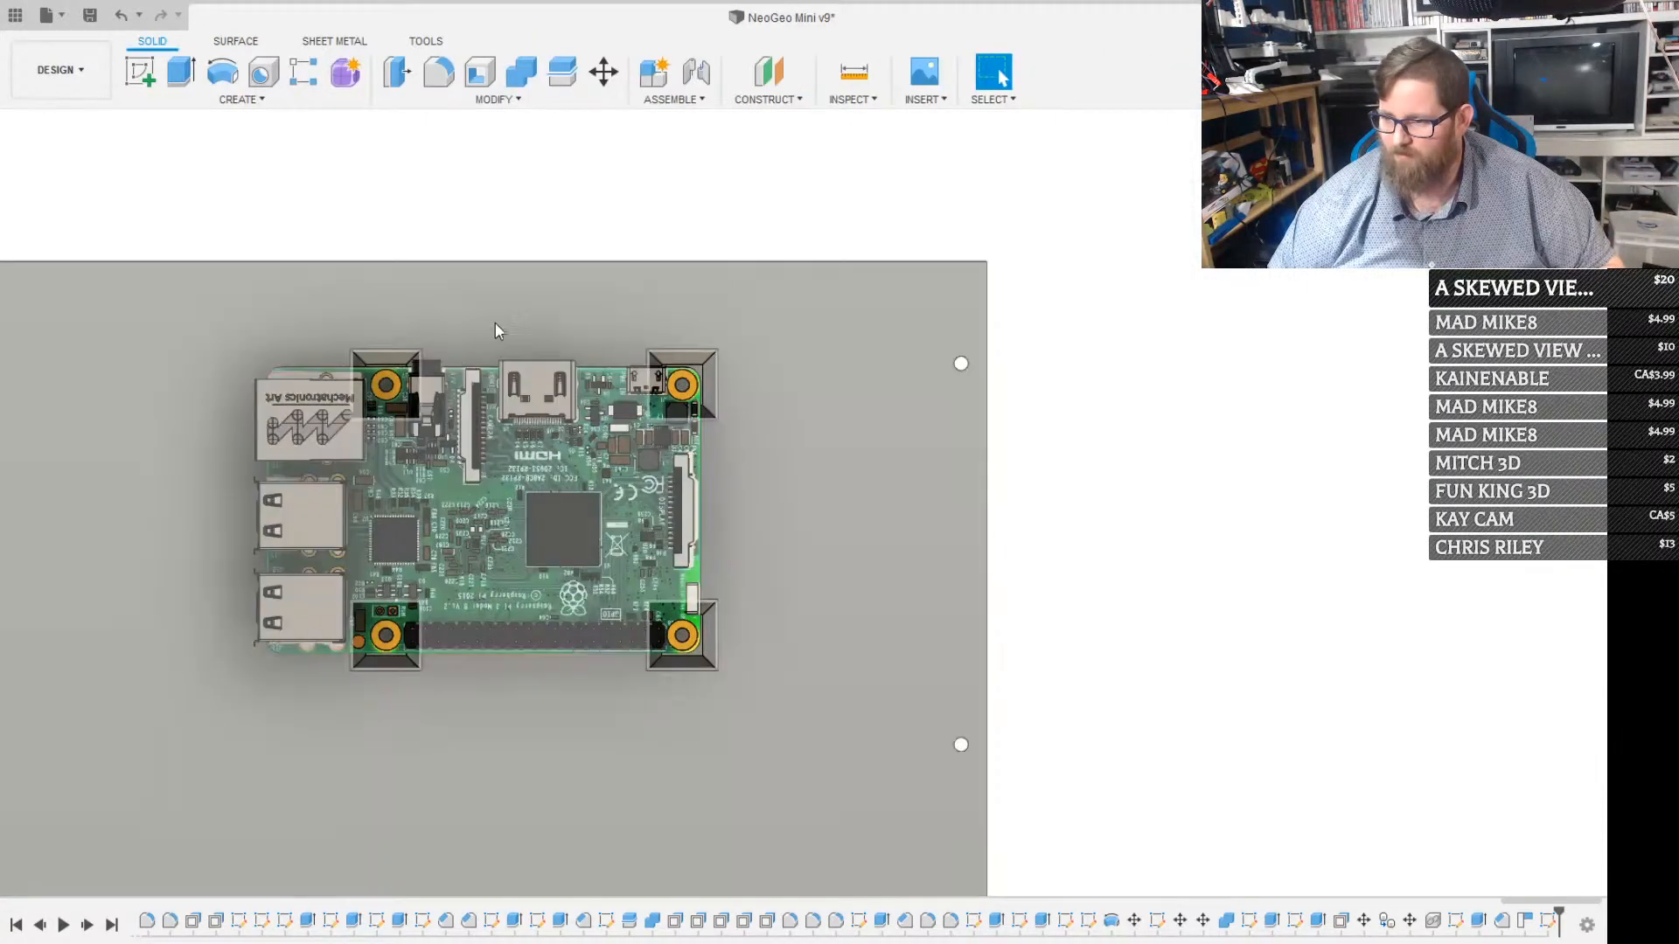
Try to split the back panel body along its inner face, where the mounting posts begin
scroll(721, 439, "down", 4)
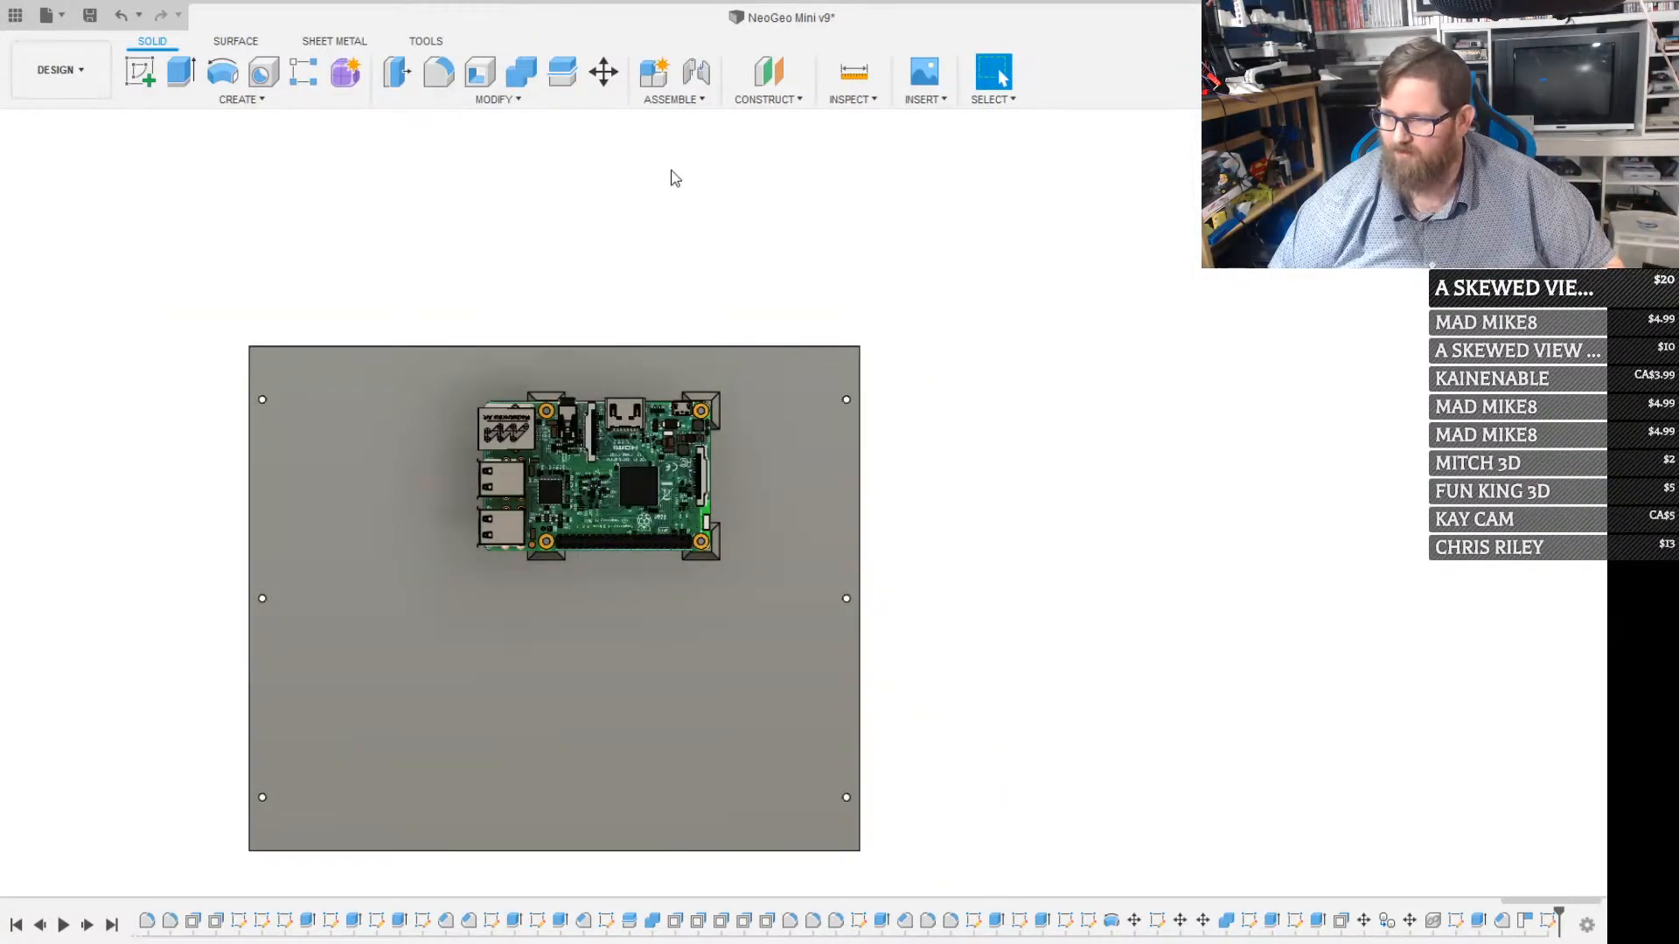
left_click(506, 98)
left_click(444, 354)
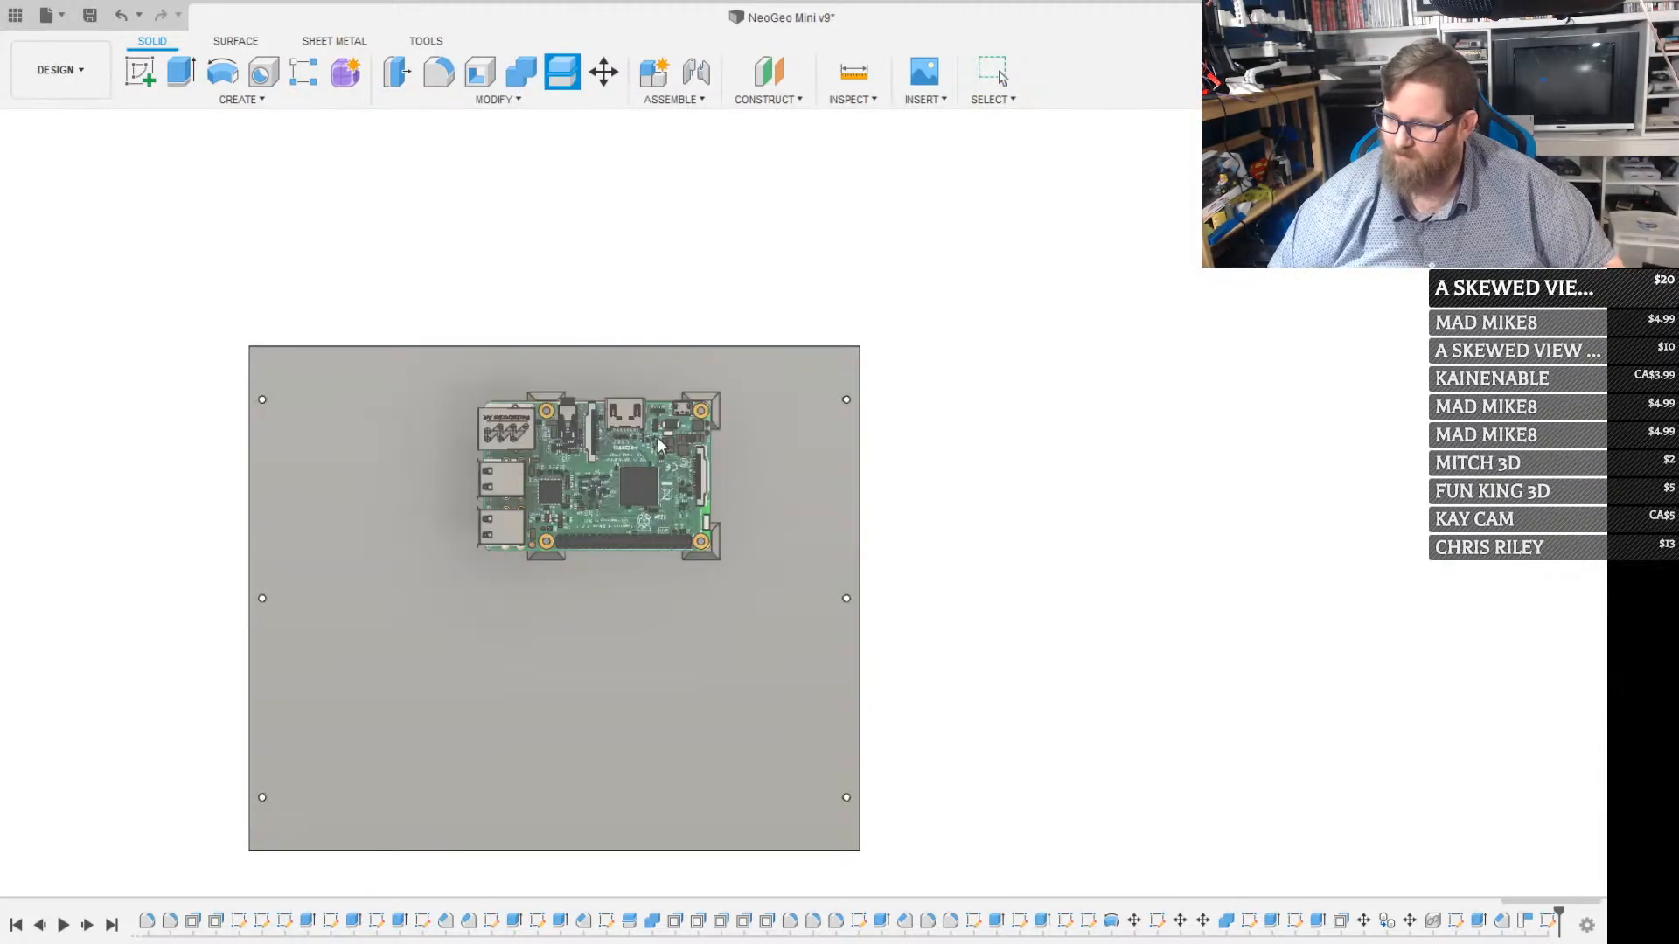
left_click(803, 446)
left_click(1441, 318)
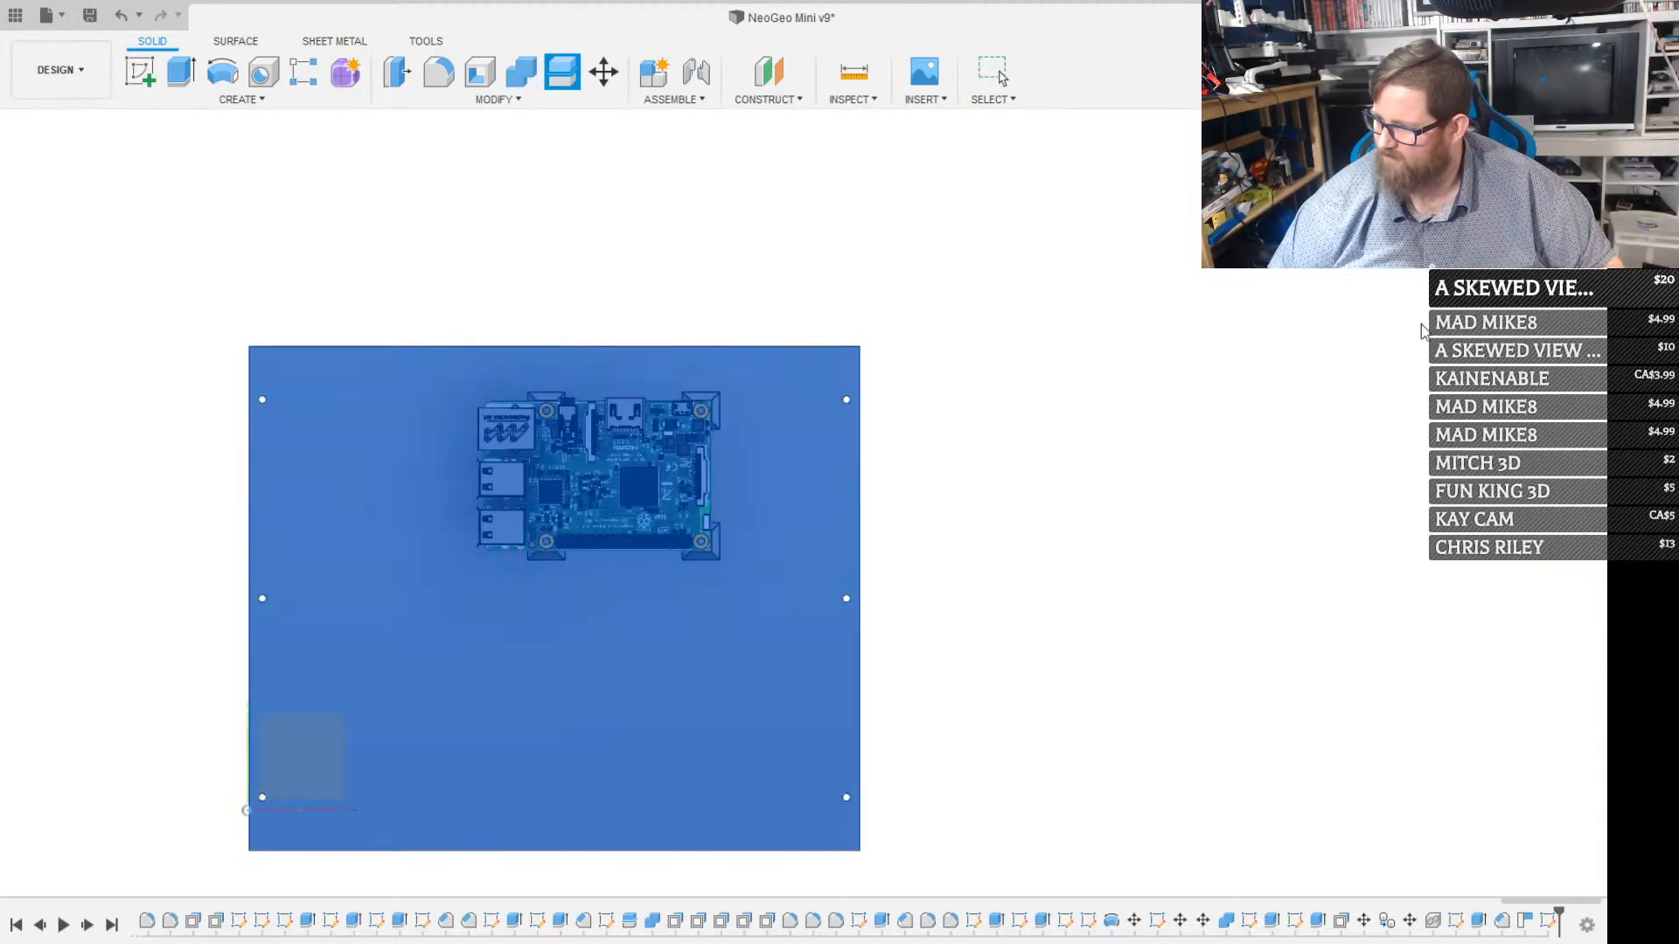
left_click(790, 523)
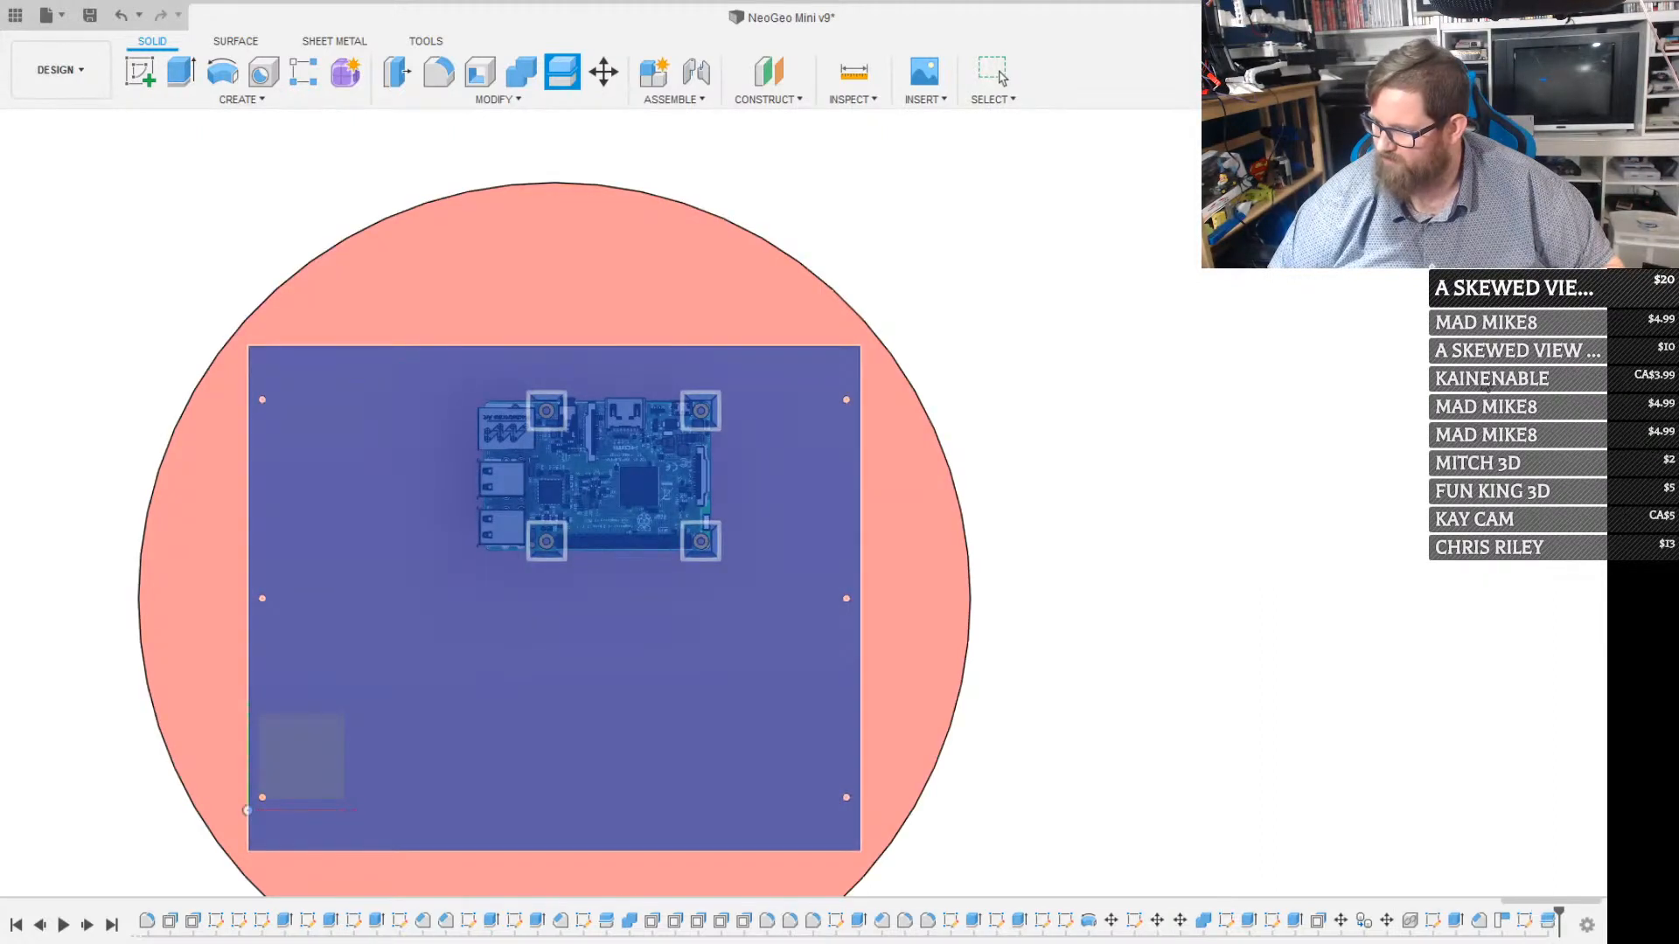
key("Escape")
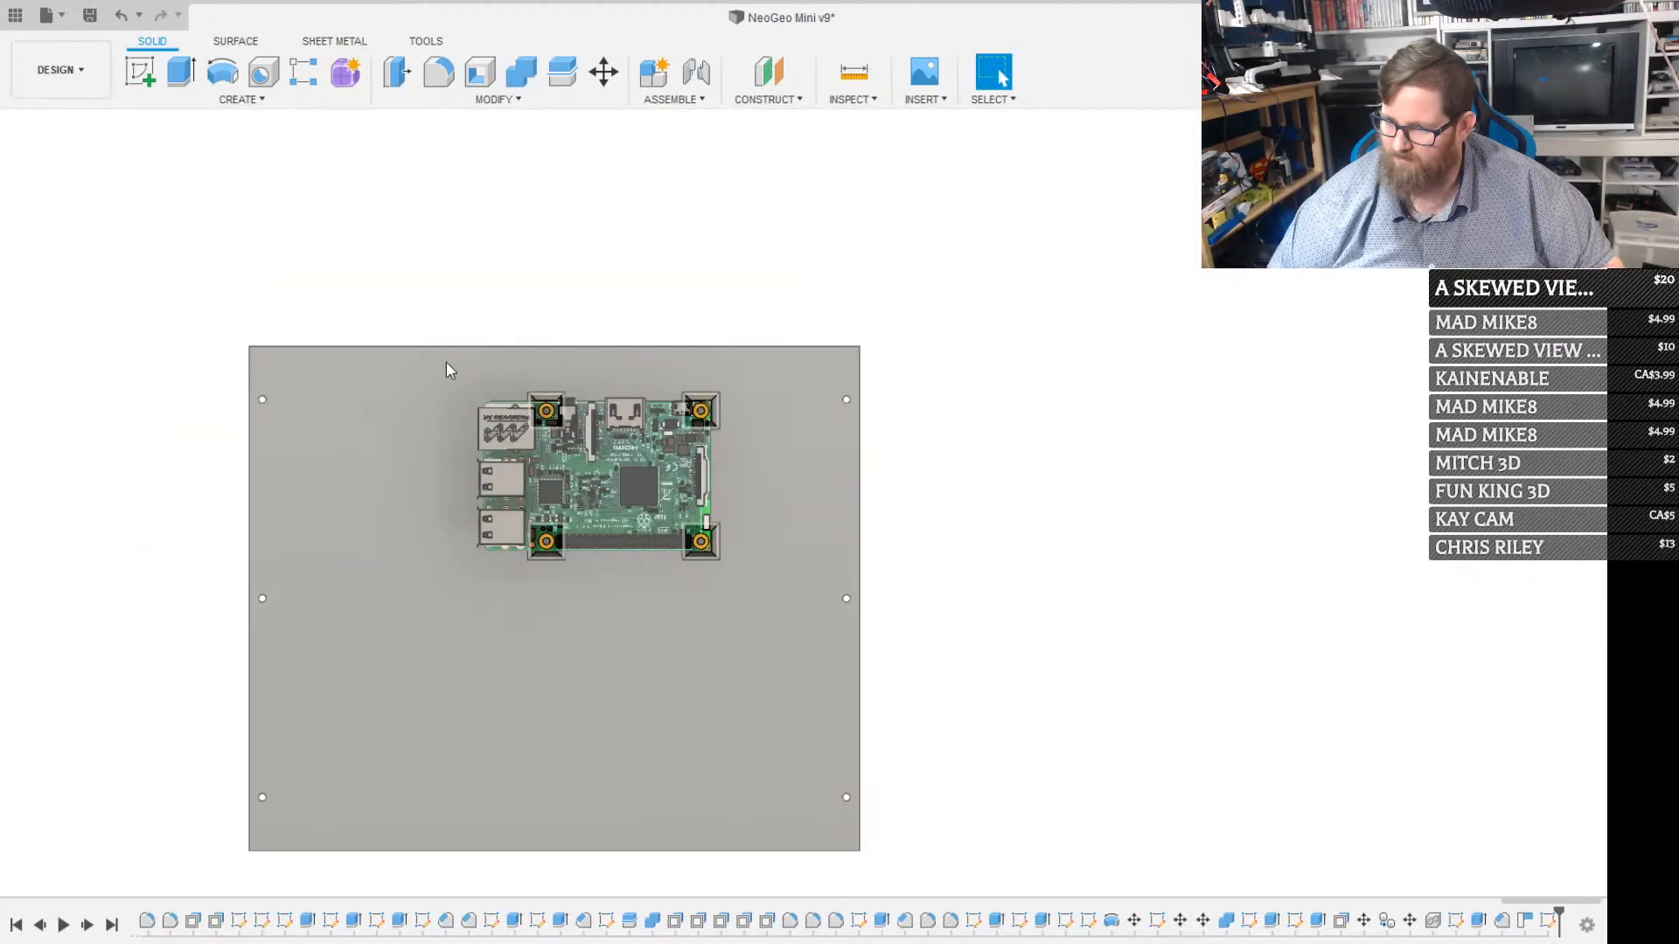
Hide and reshow the back panel to check that the four mounting posts belong to its body
left_click(83, 409)
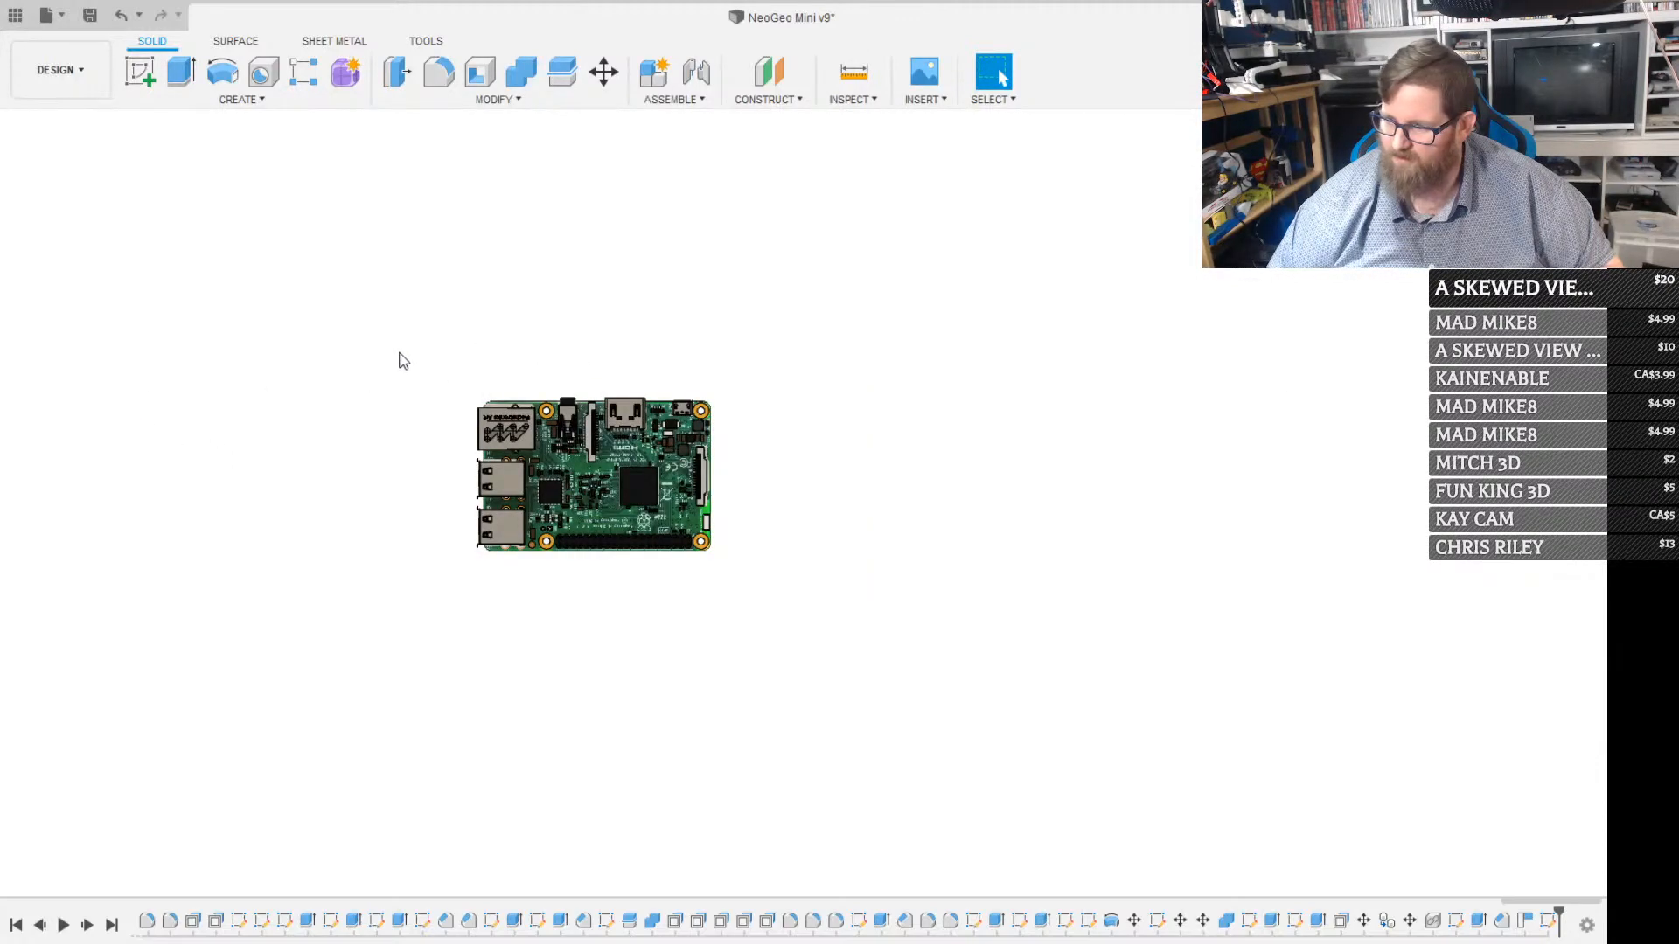
left_click(87, 405)
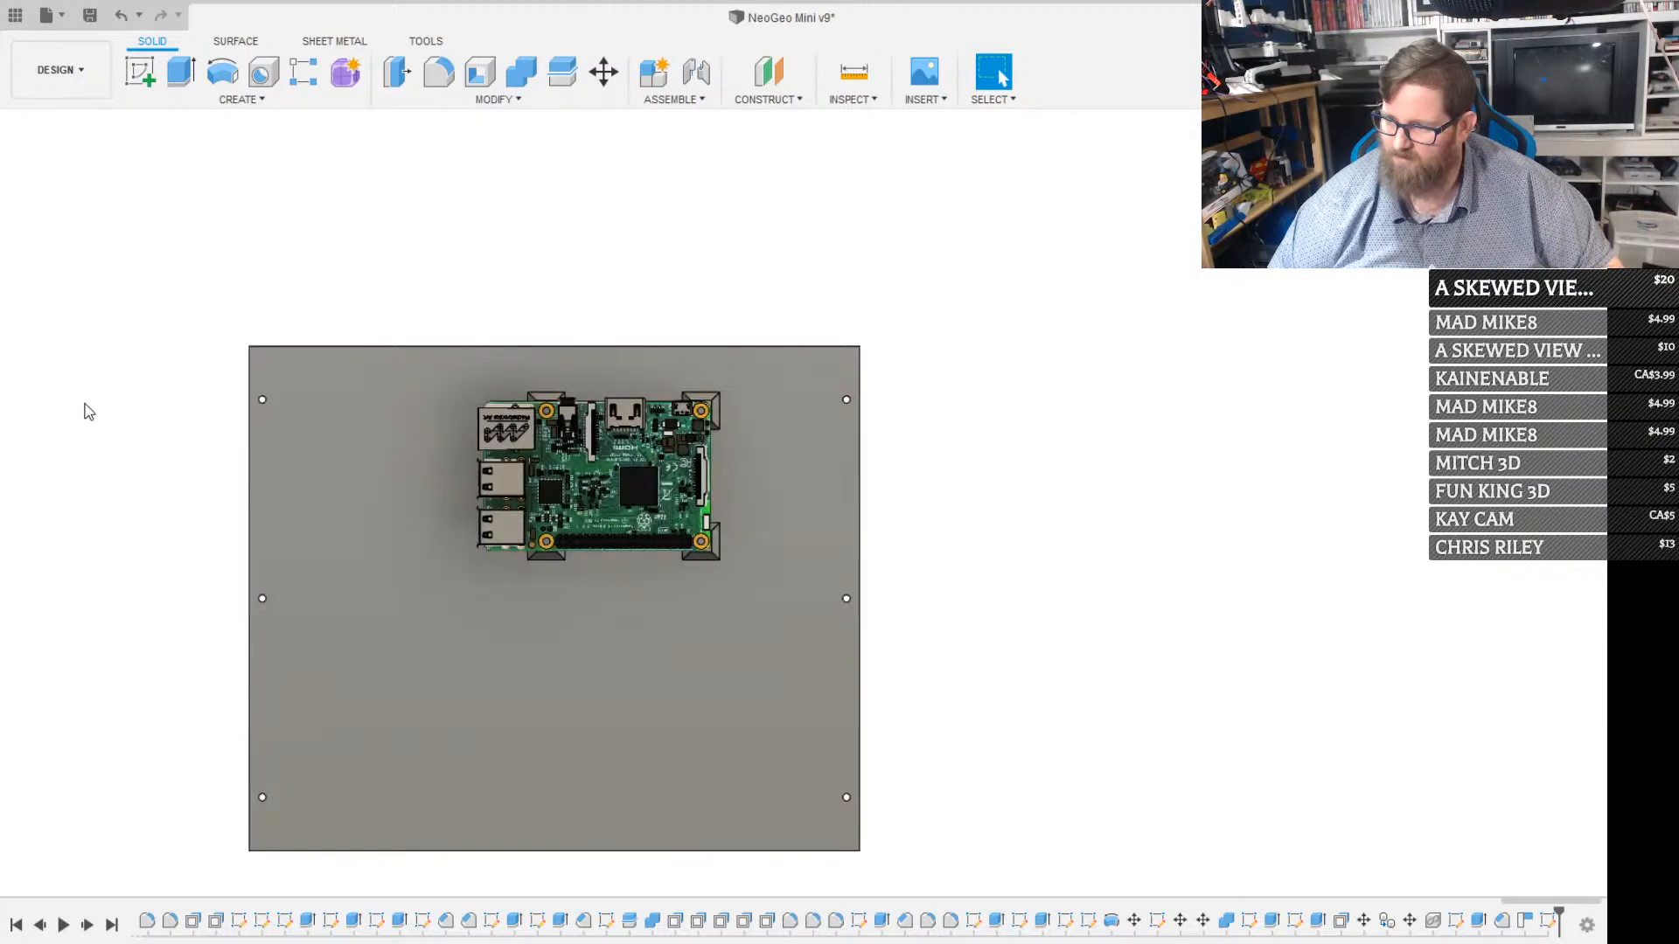
mouse_move(717, 612)
middle_mouse_down("shift")
mouse_move(637, 558)
mouse_move(703, 621)
middle_mouse_up("shift")
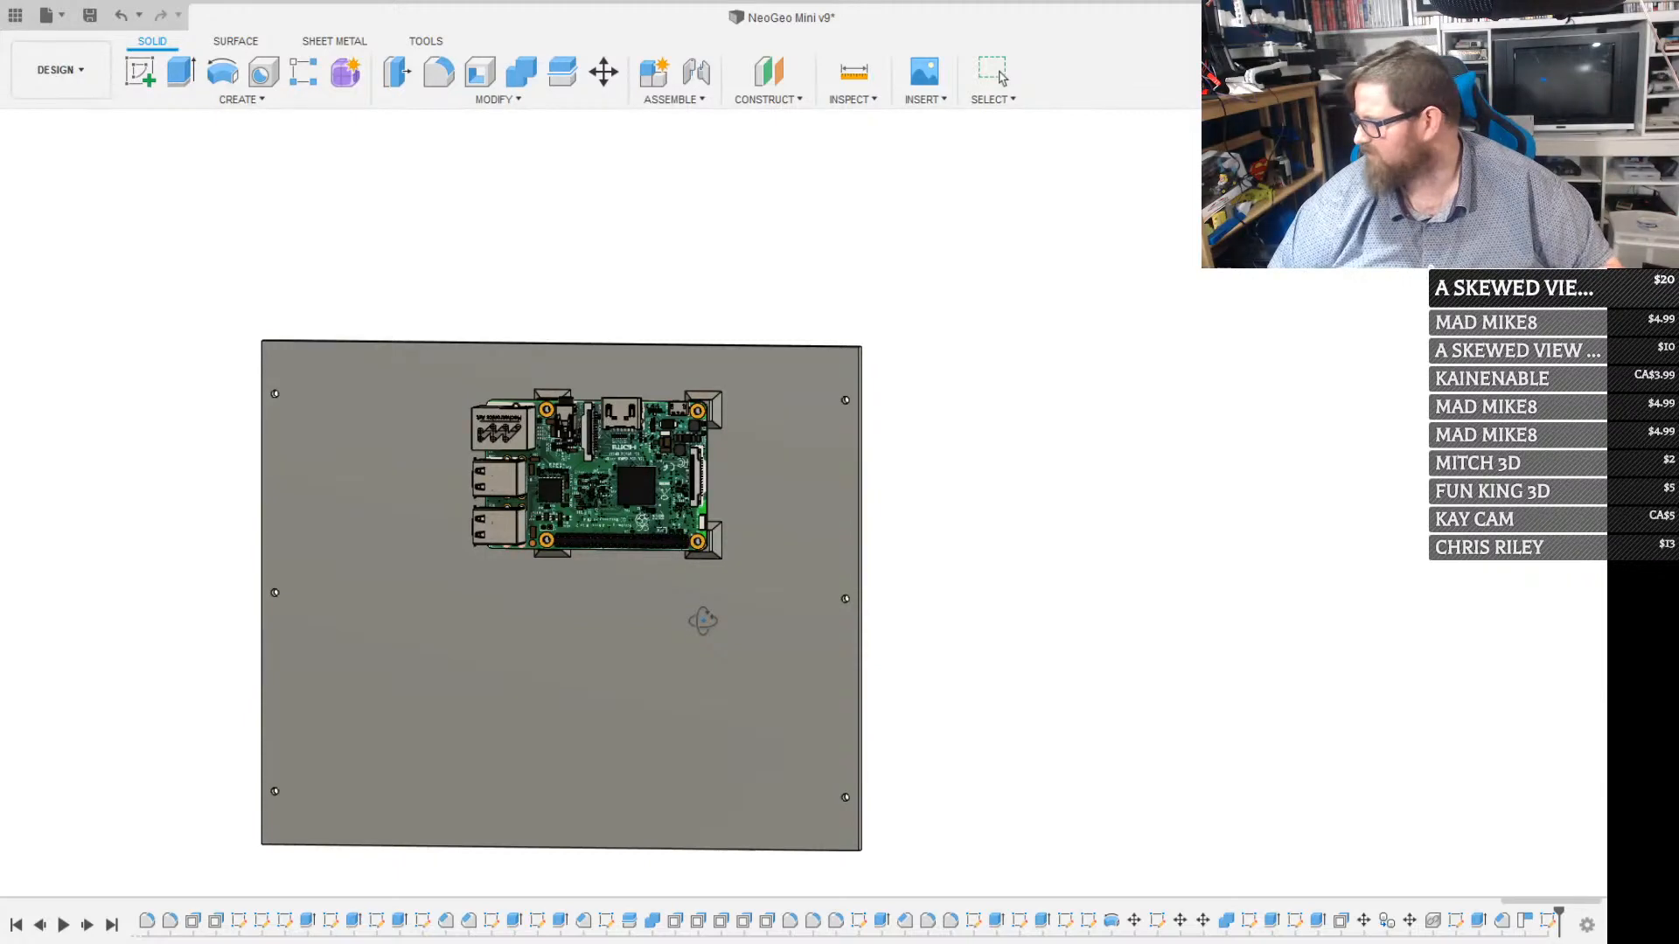
scroll(693, 444, "up", 3)
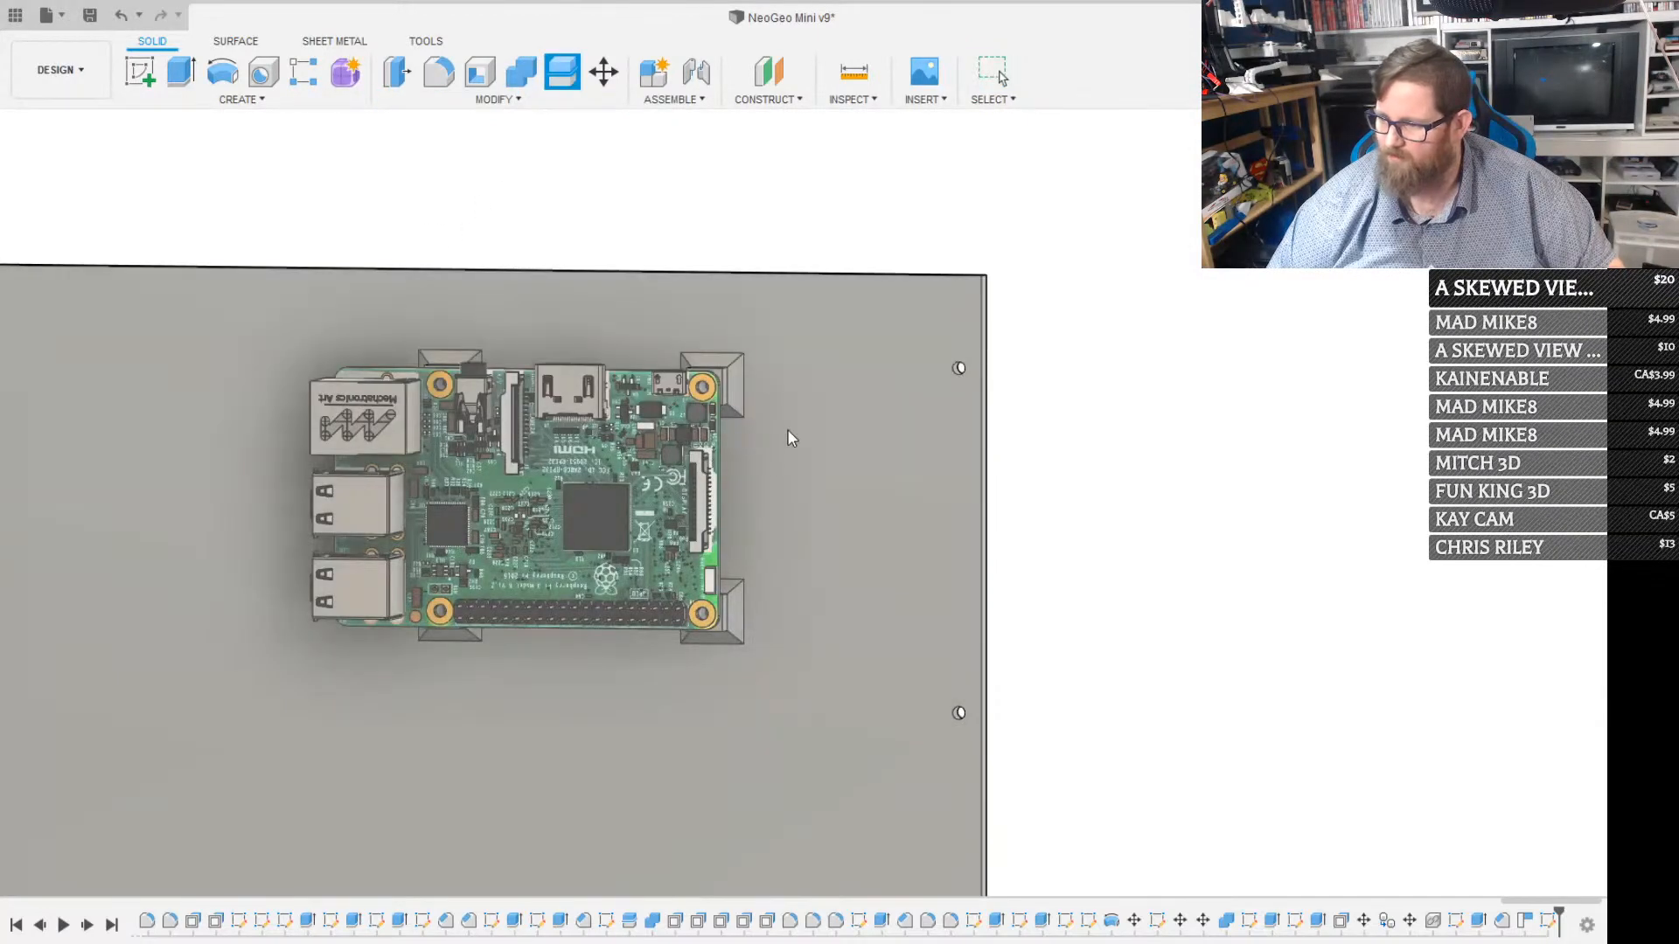
Try Split Body on the back panel again, using the inner face around the posts as the splitting tool
left_click(789, 432)
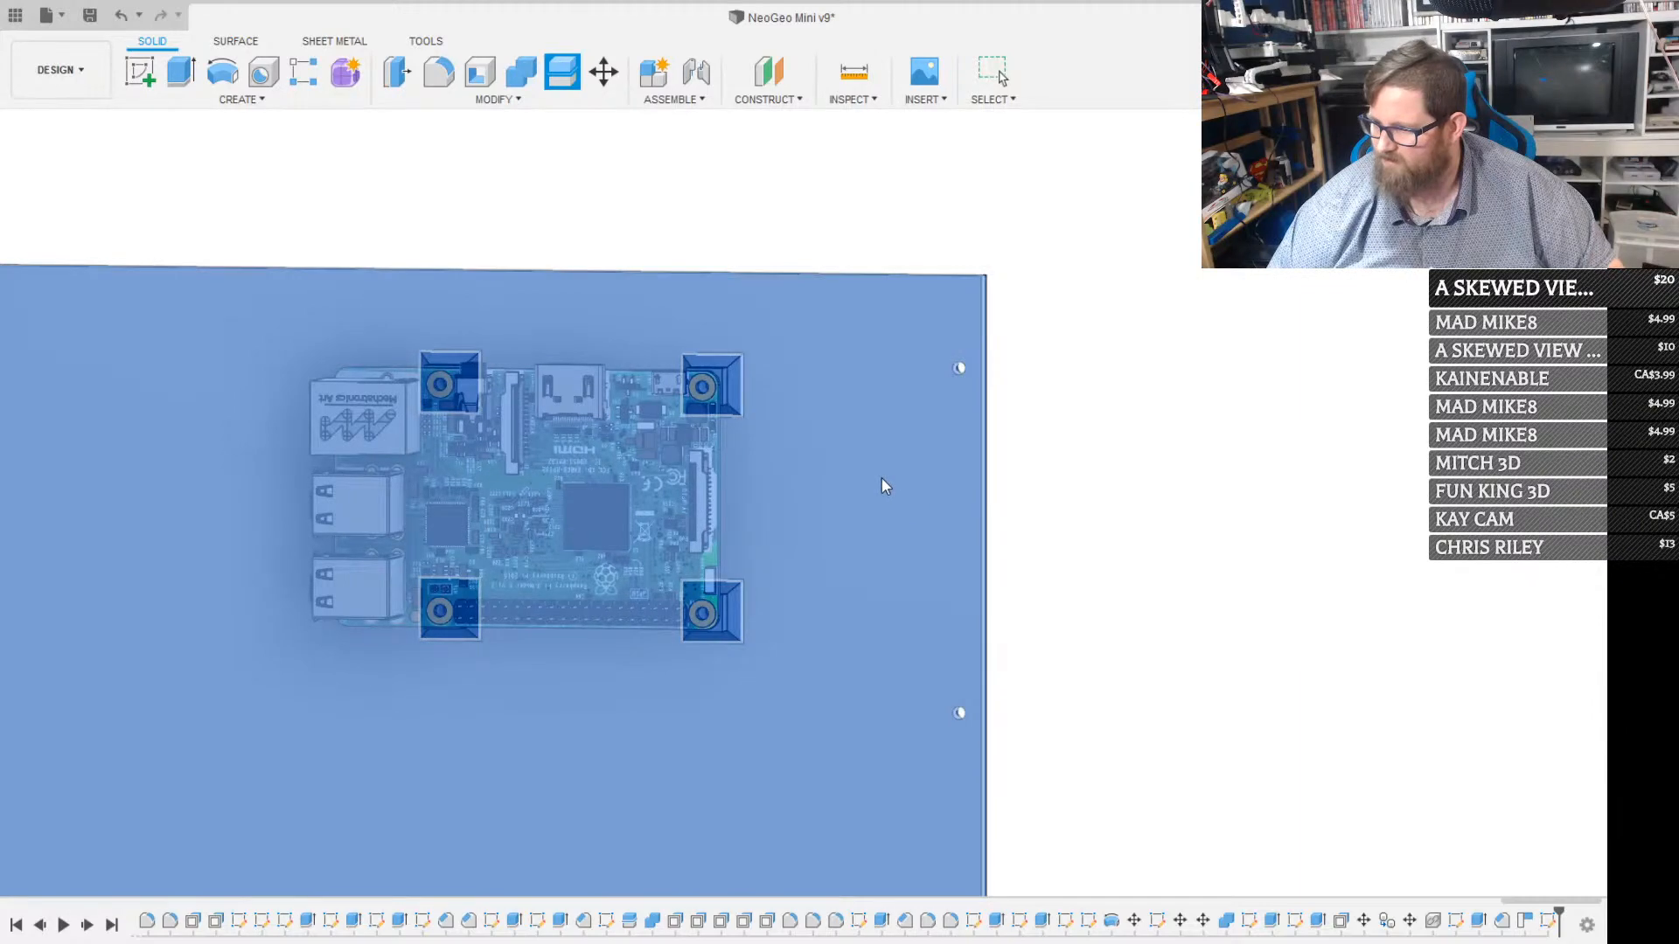
left_click(882, 478)
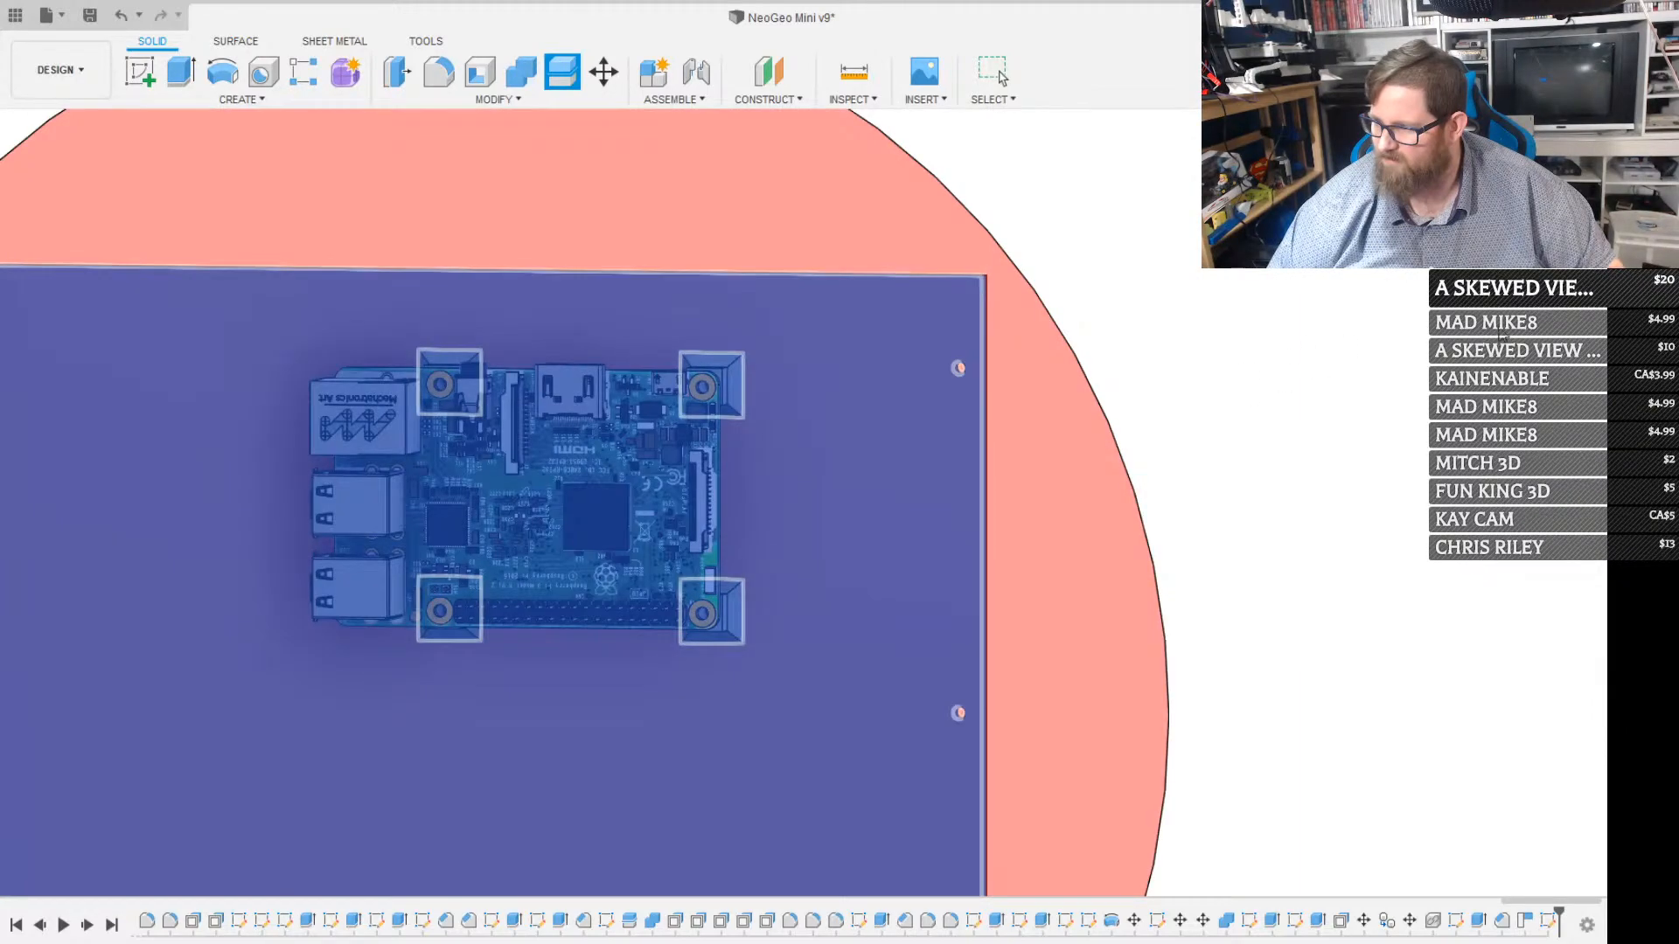
left_click(1499, 329)
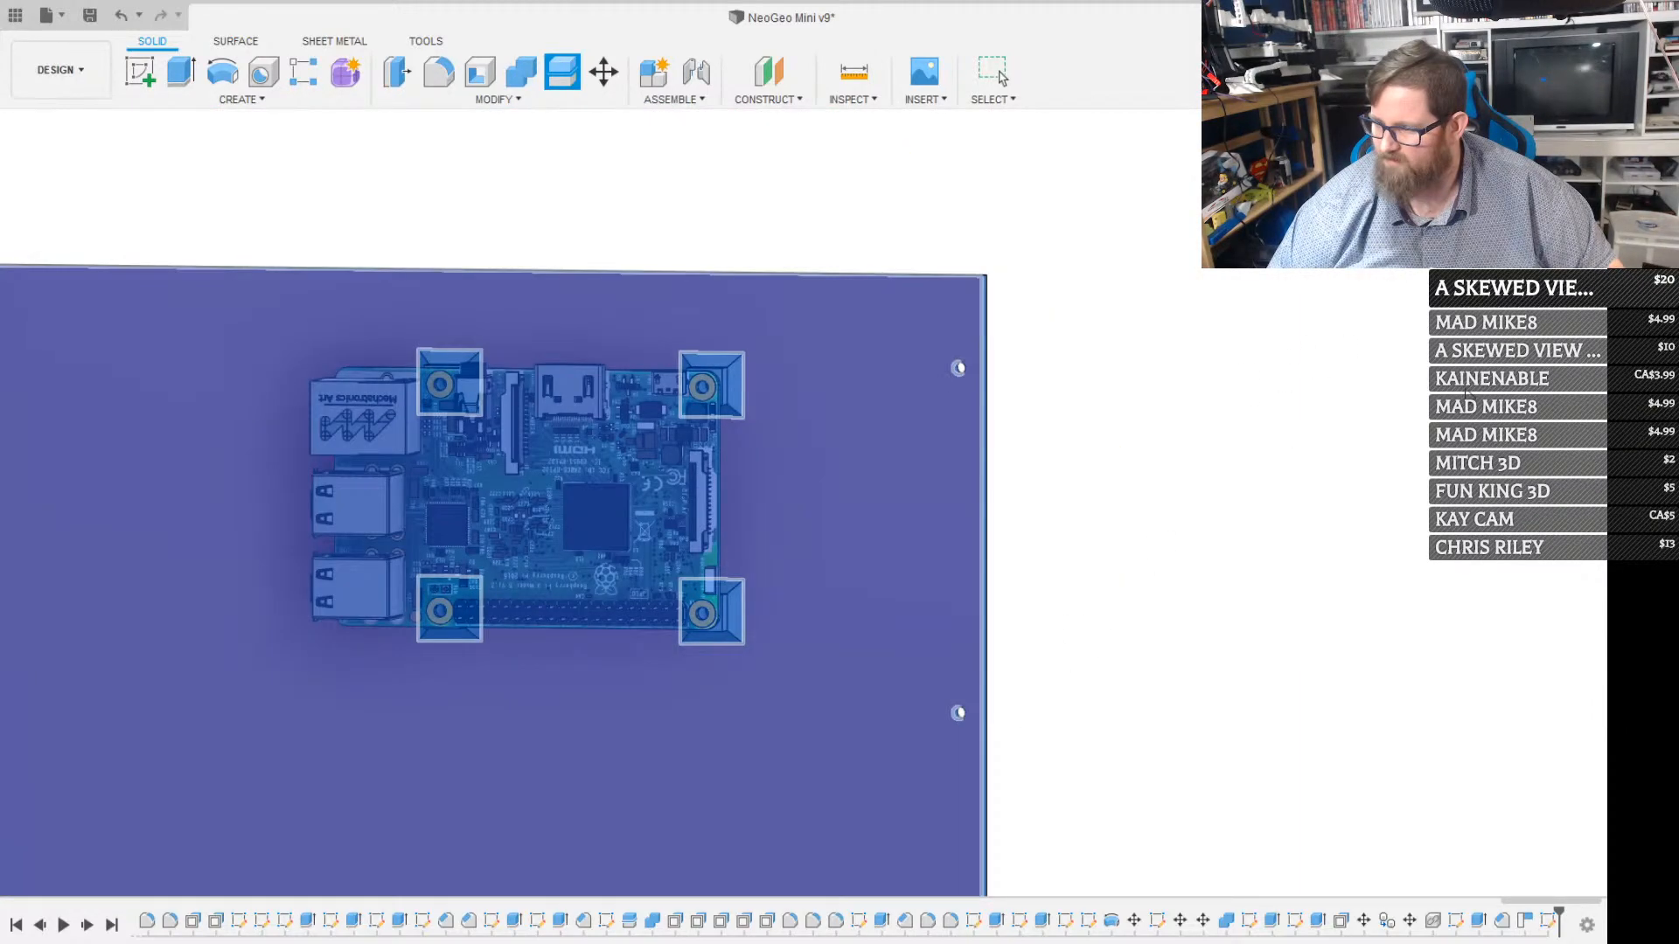
left_click(1455, 670)
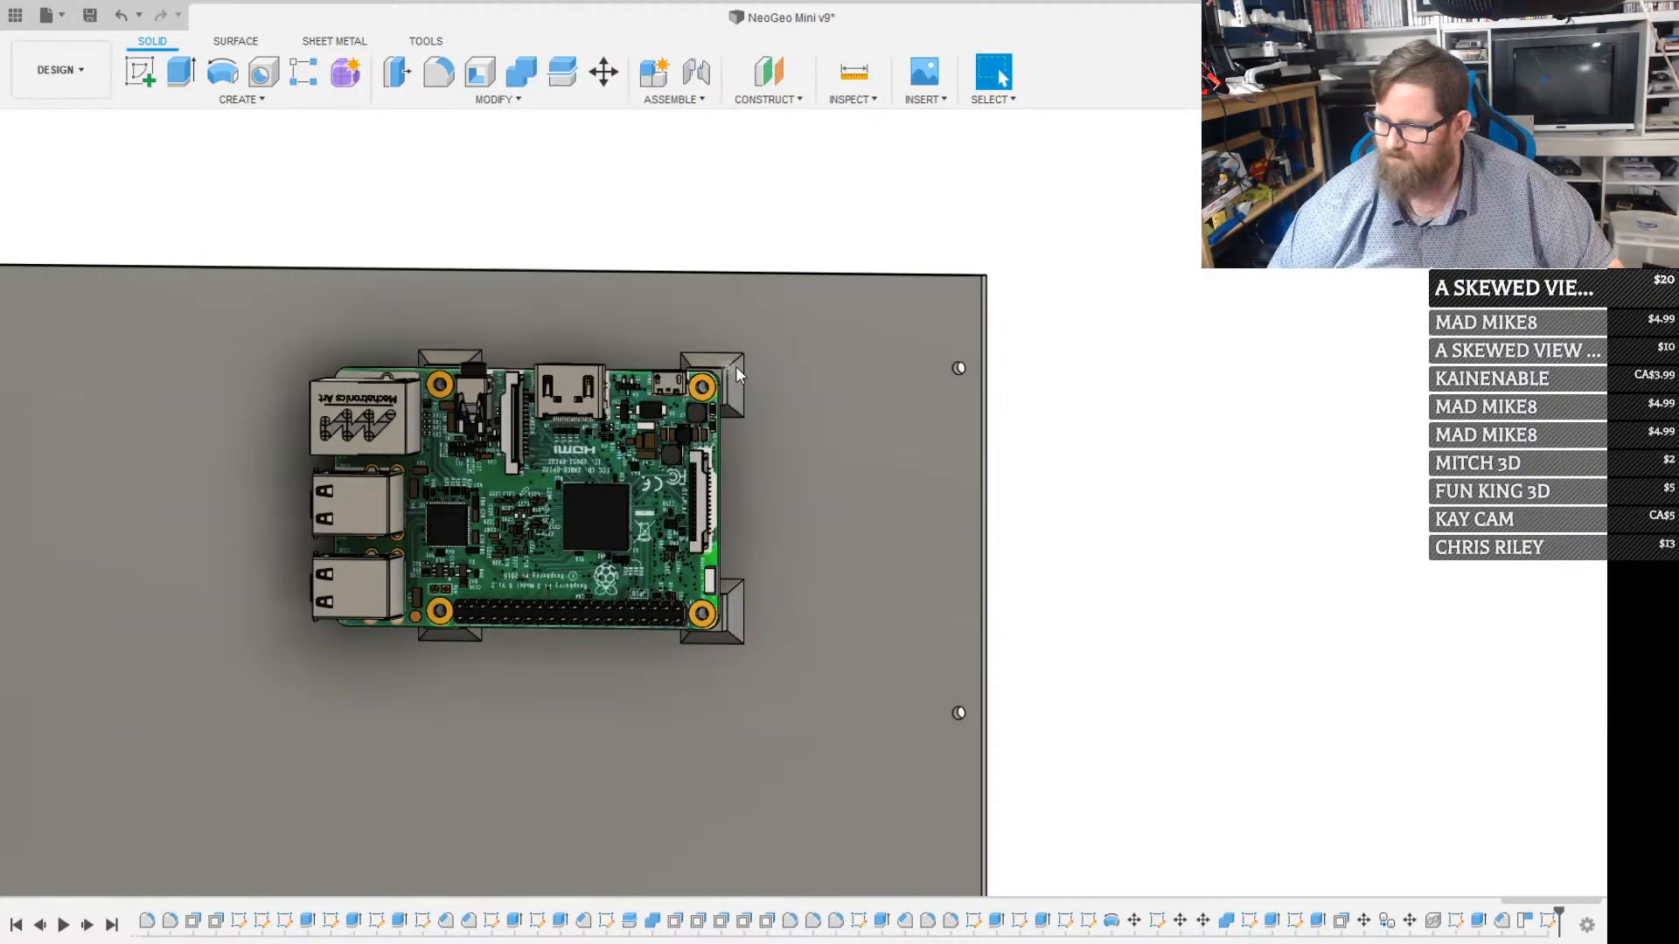
Examine from the side where the four flared posts meet the back panel's inner face
scroll(717, 329, "up", 4)
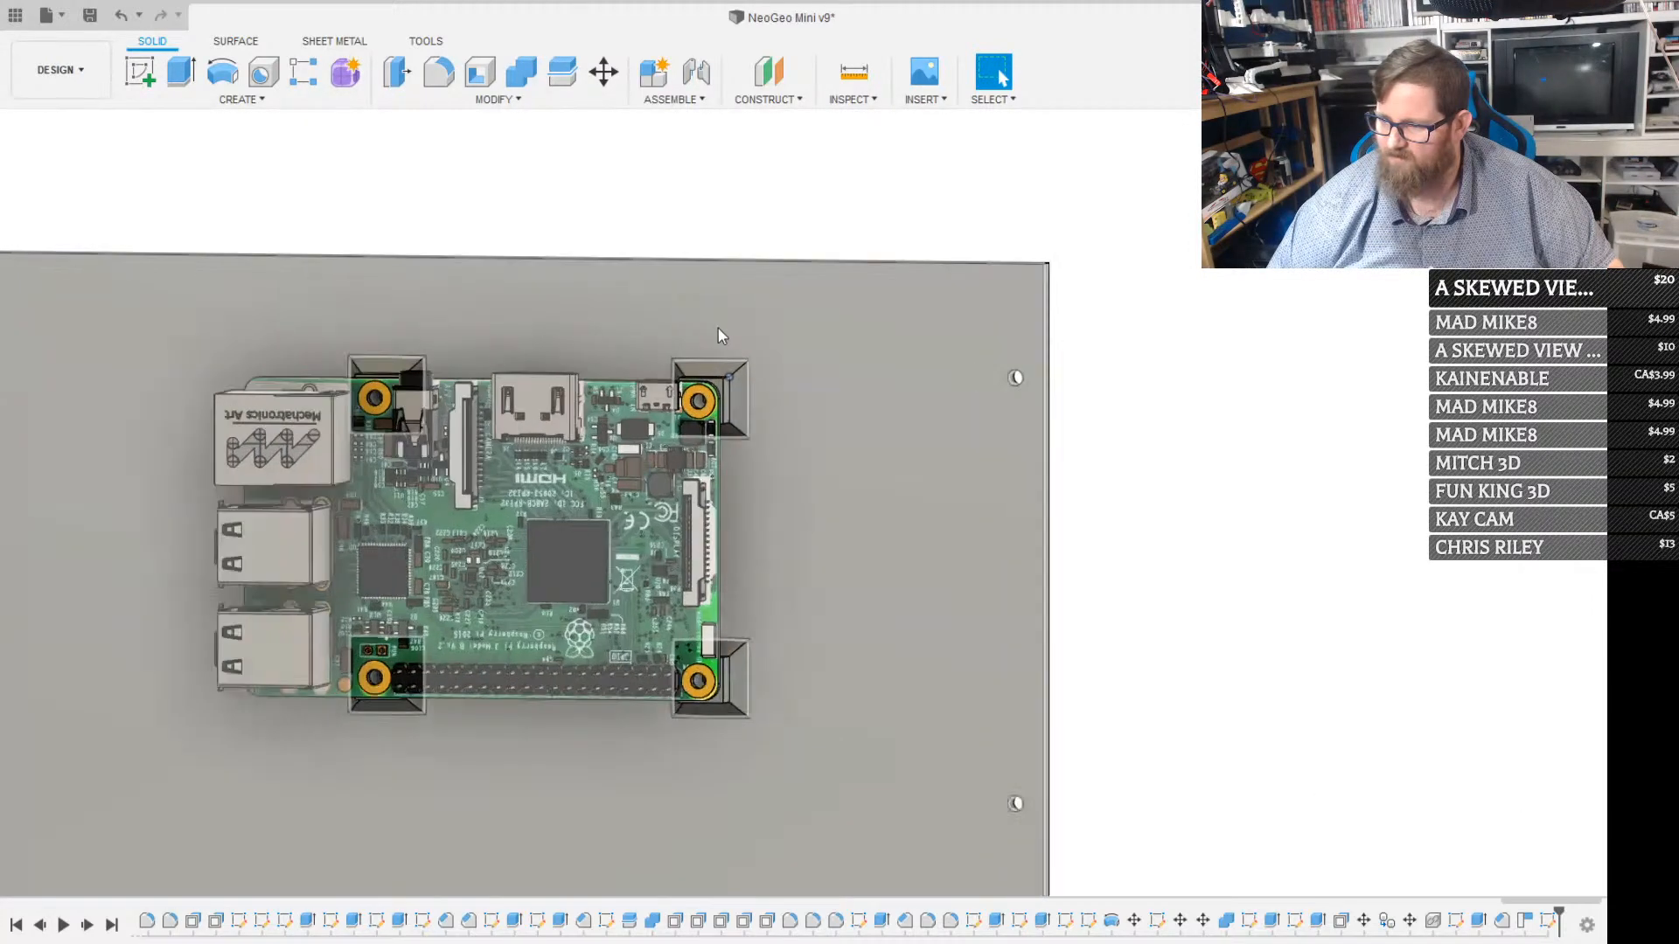
scroll(717, 339, "down", 3)
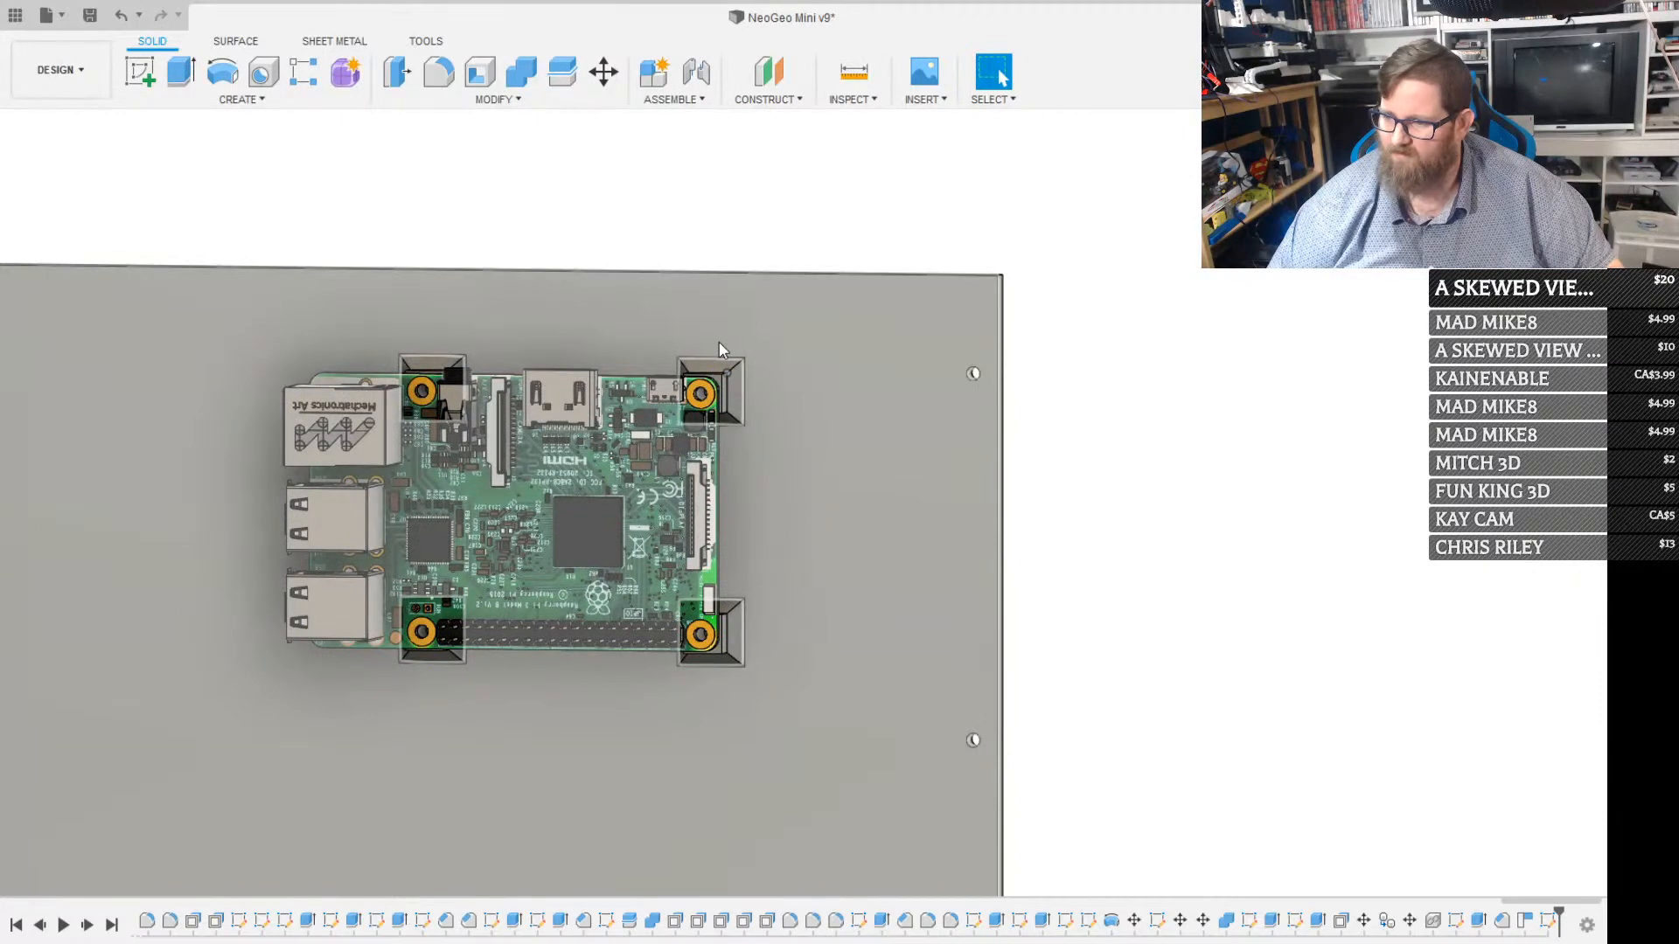
scroll(719, 338, "down", 3)
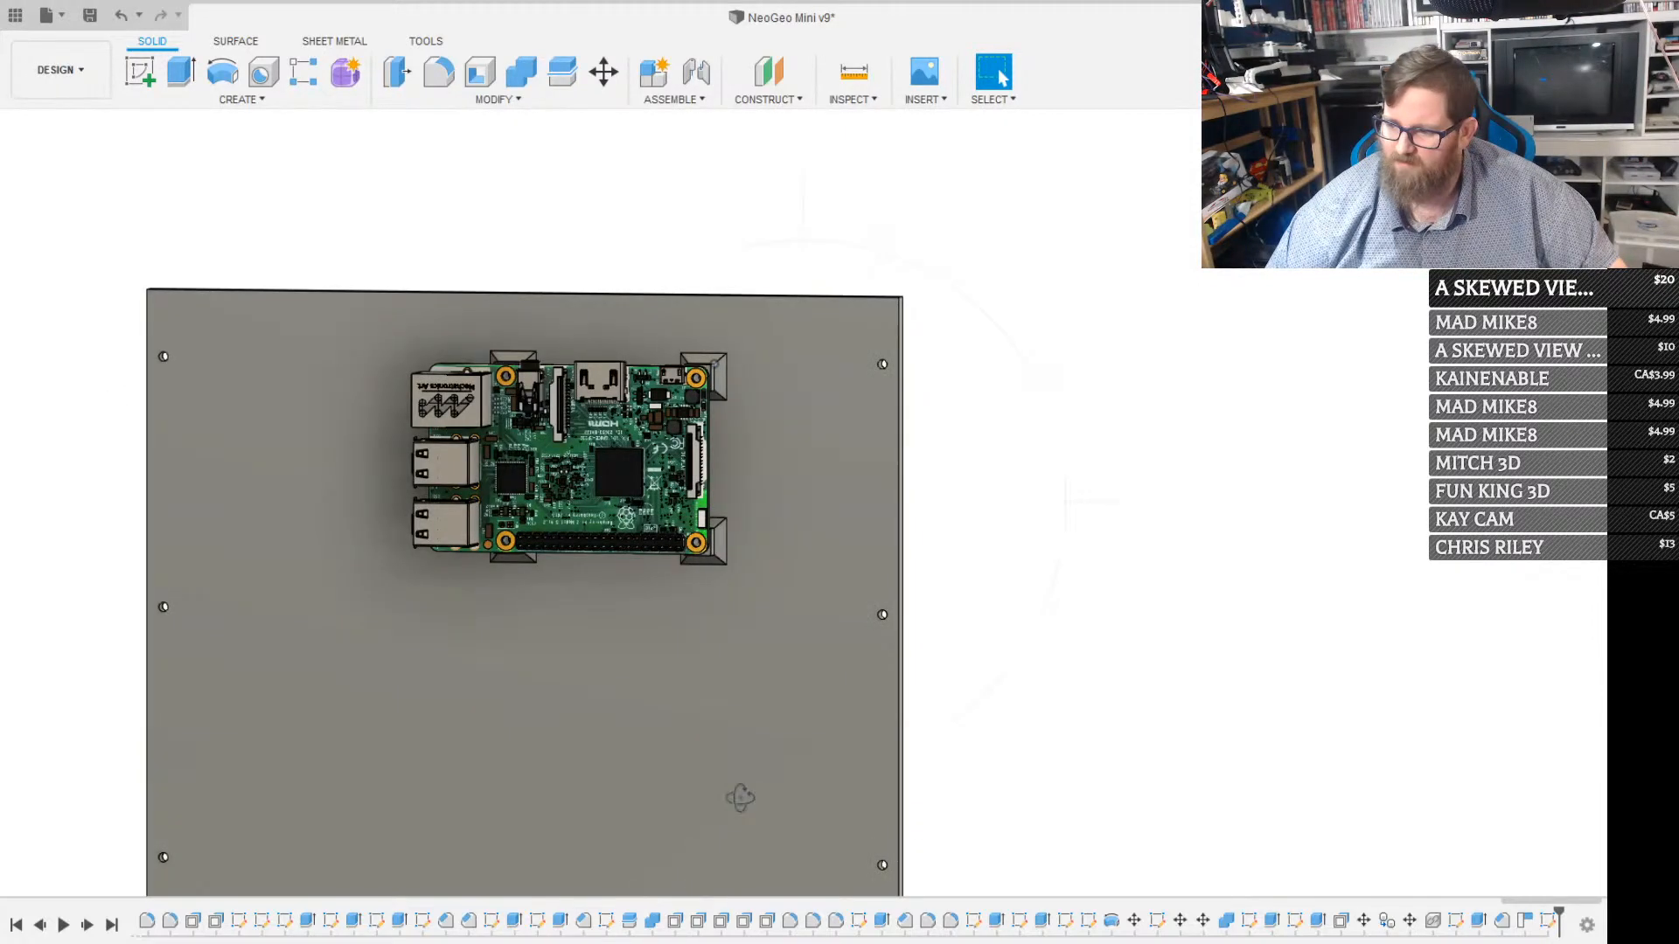
middle_click_drag(738, 799, 691, 638, "shift")
scroll(733, 522, "up", 3)
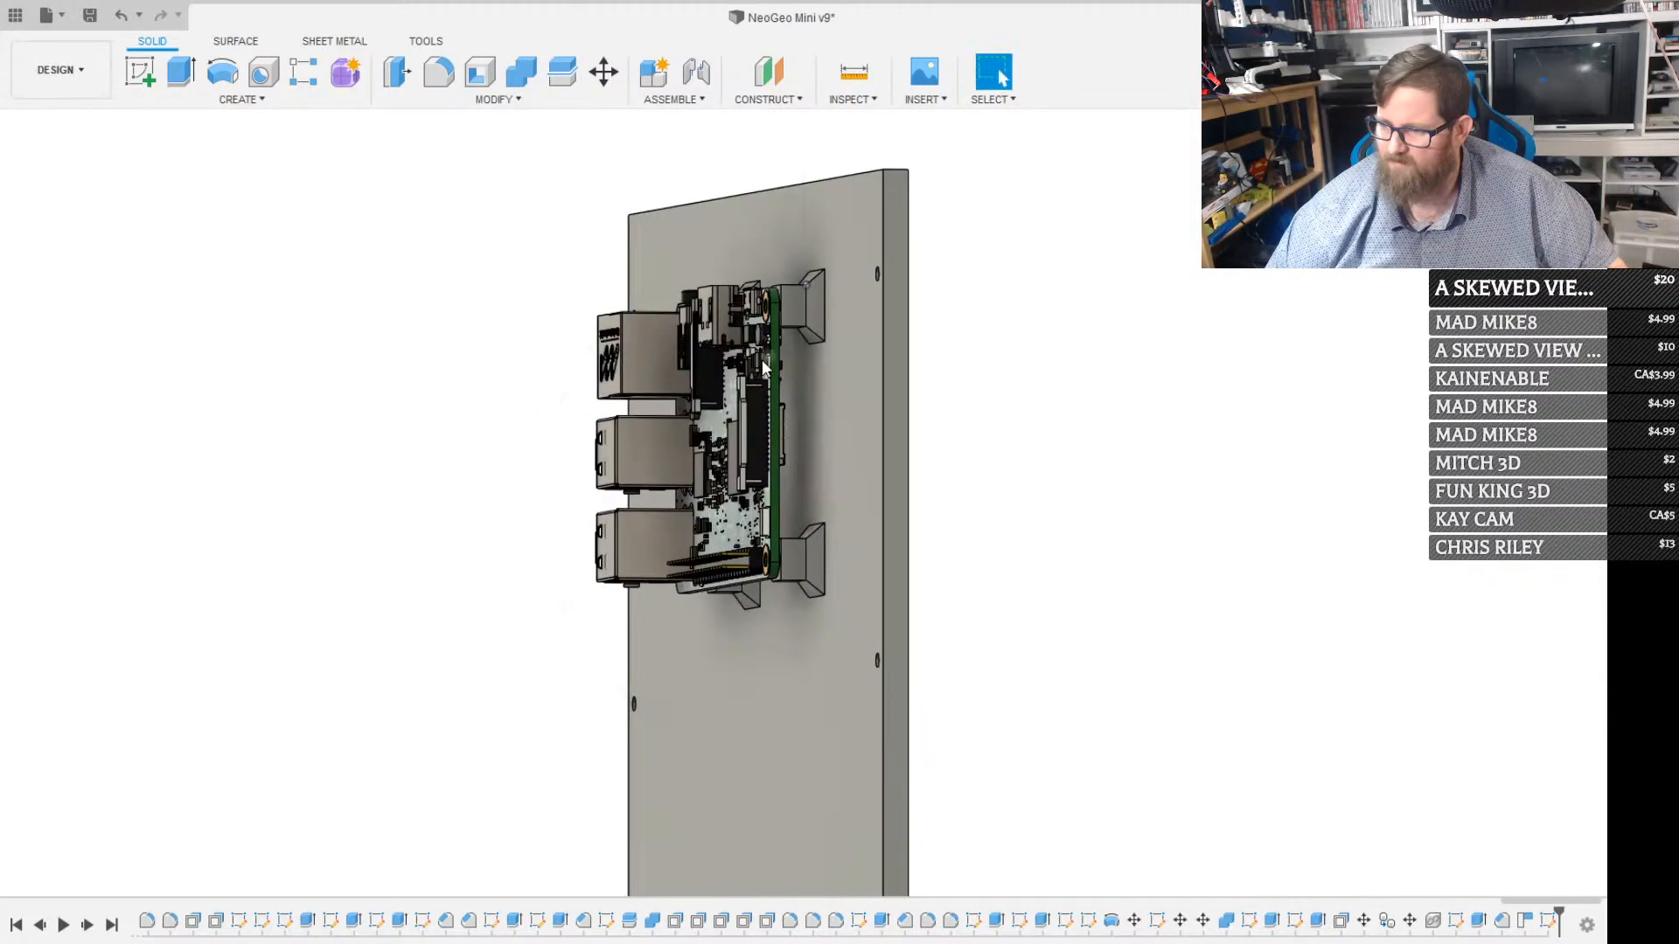
scroll(780, 322, "up", 4)
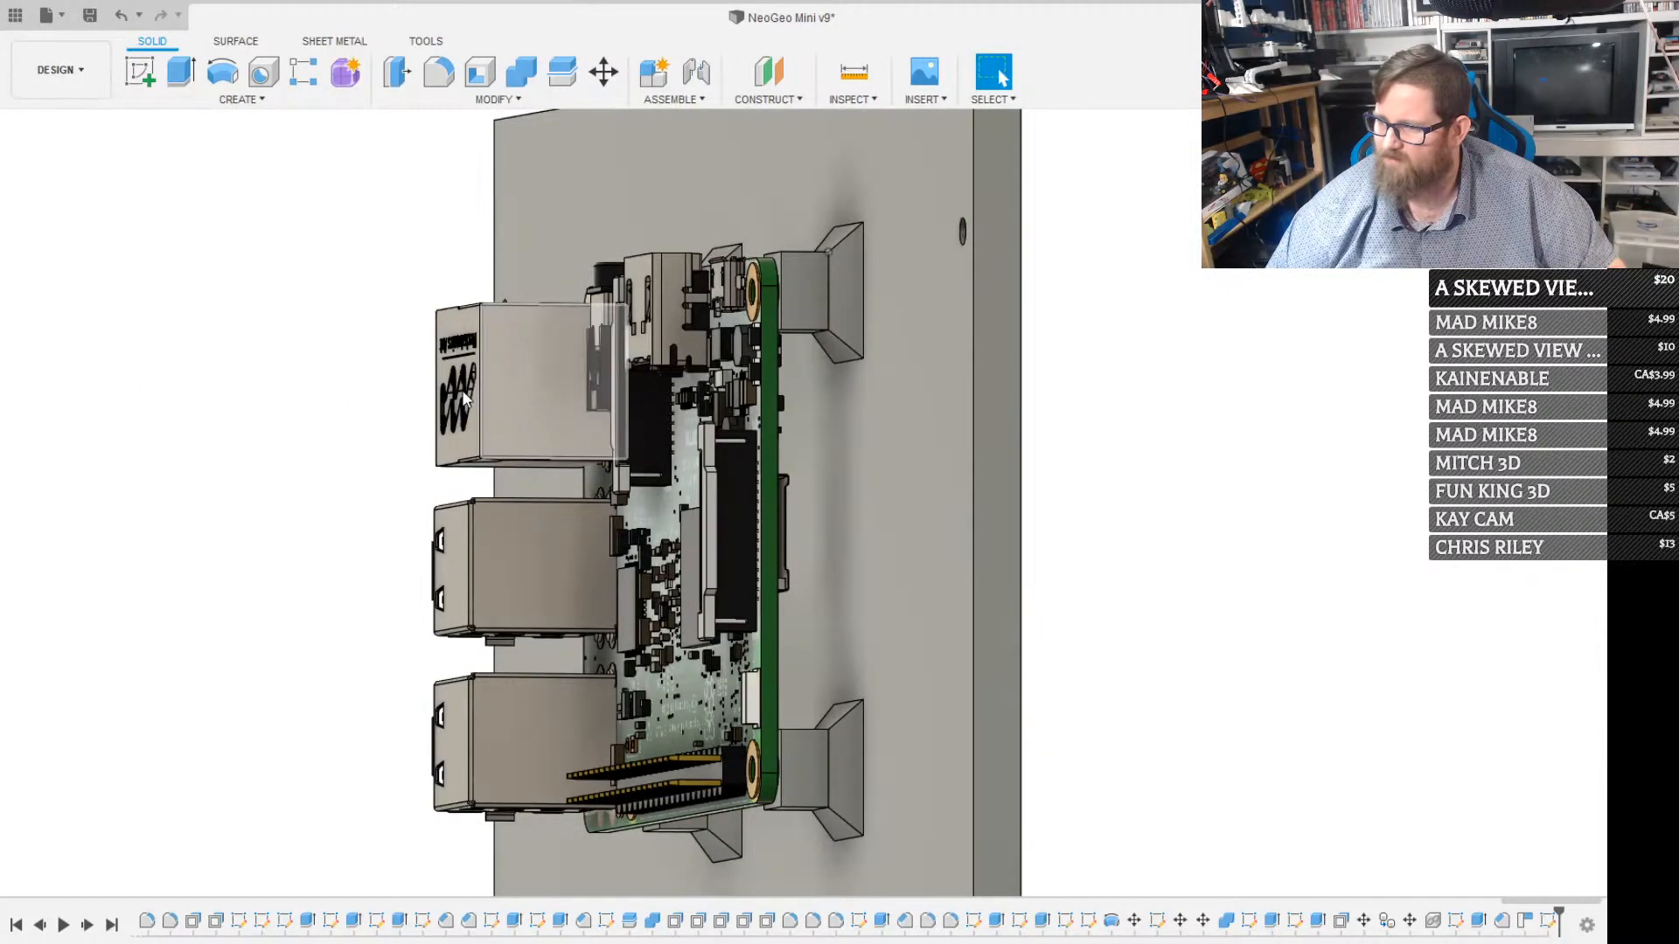
left_click(758, 174)
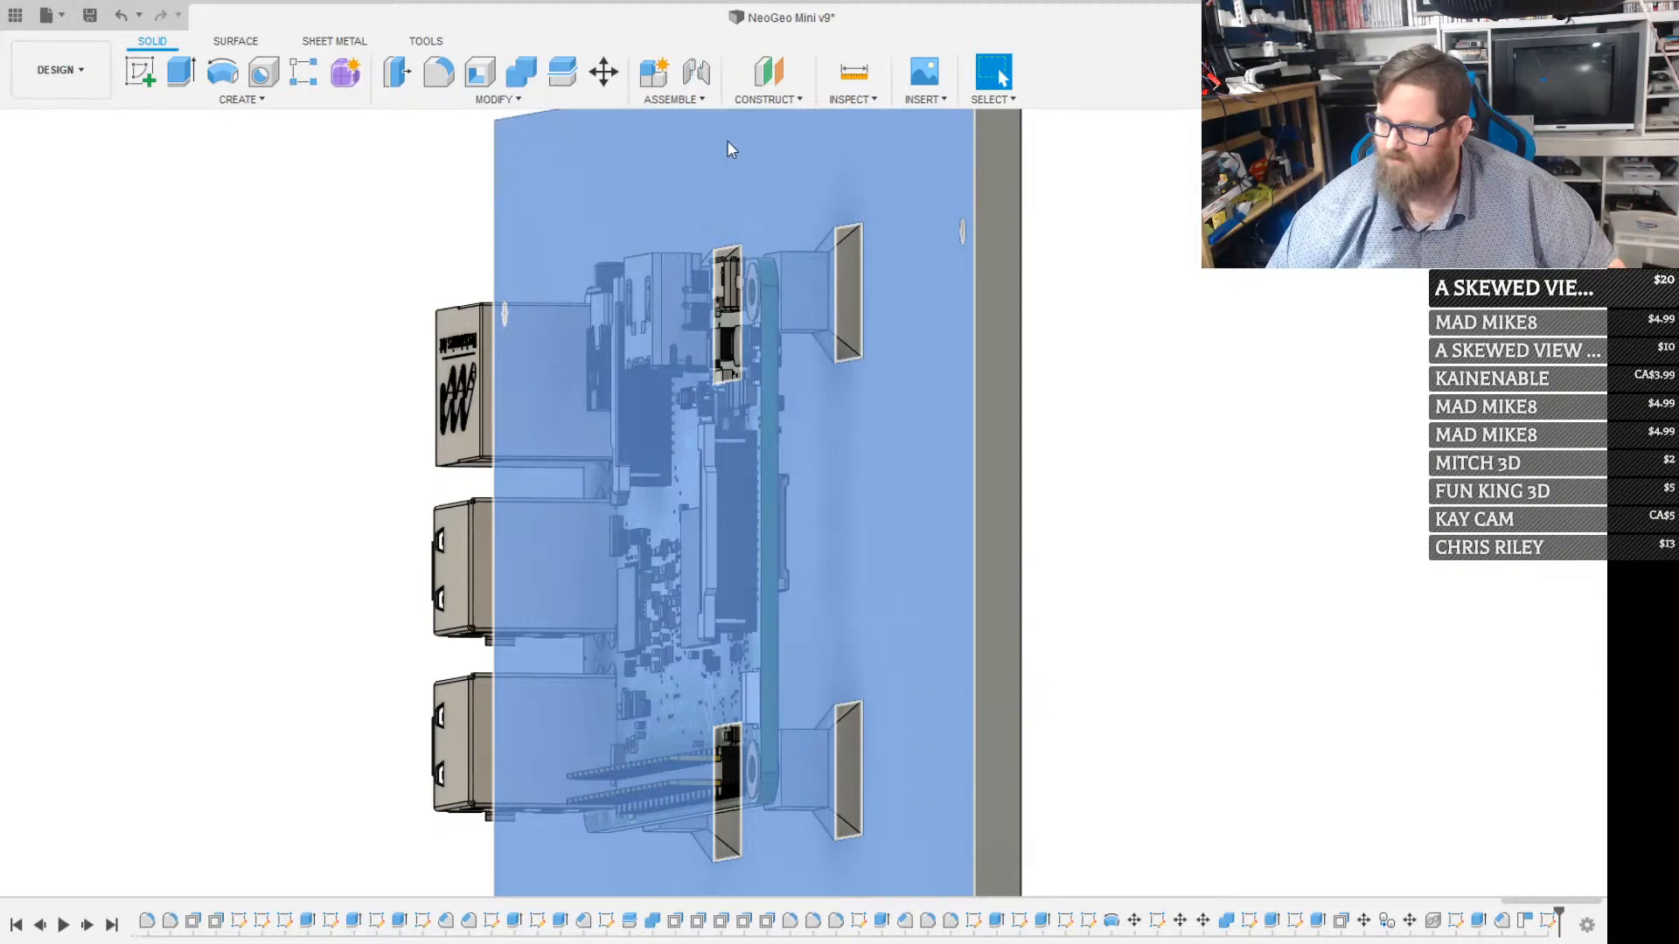
key("Escape")
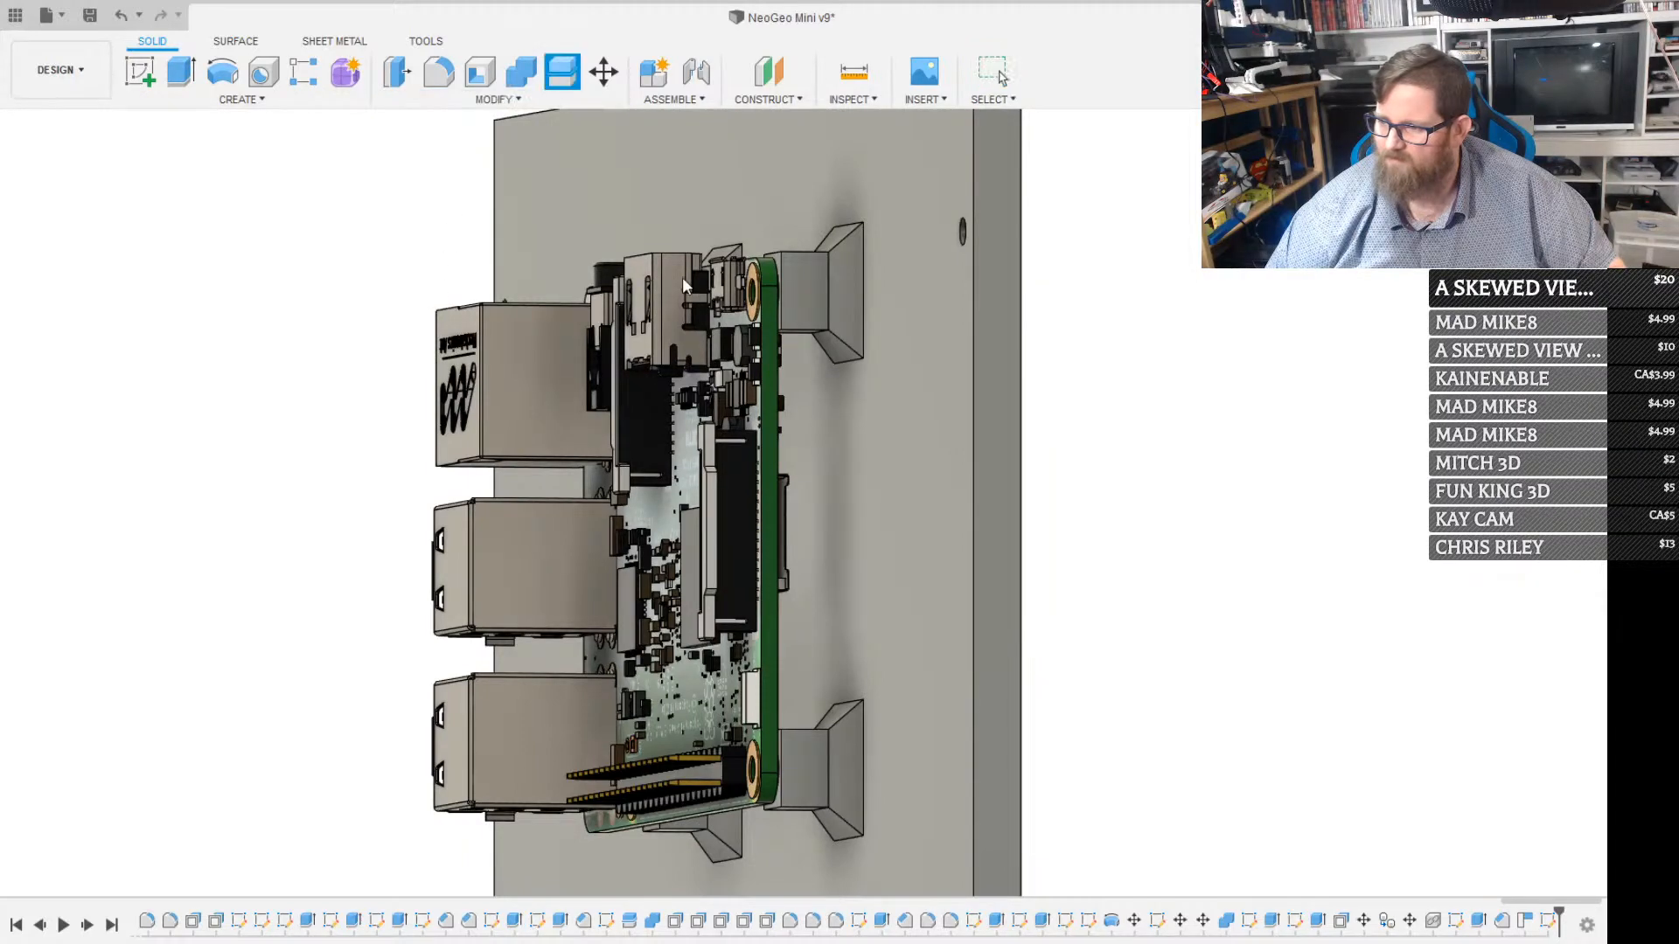
Try to split the back panel body from its side edge along the plane where the posts meet the panel
left_click(984, 189)
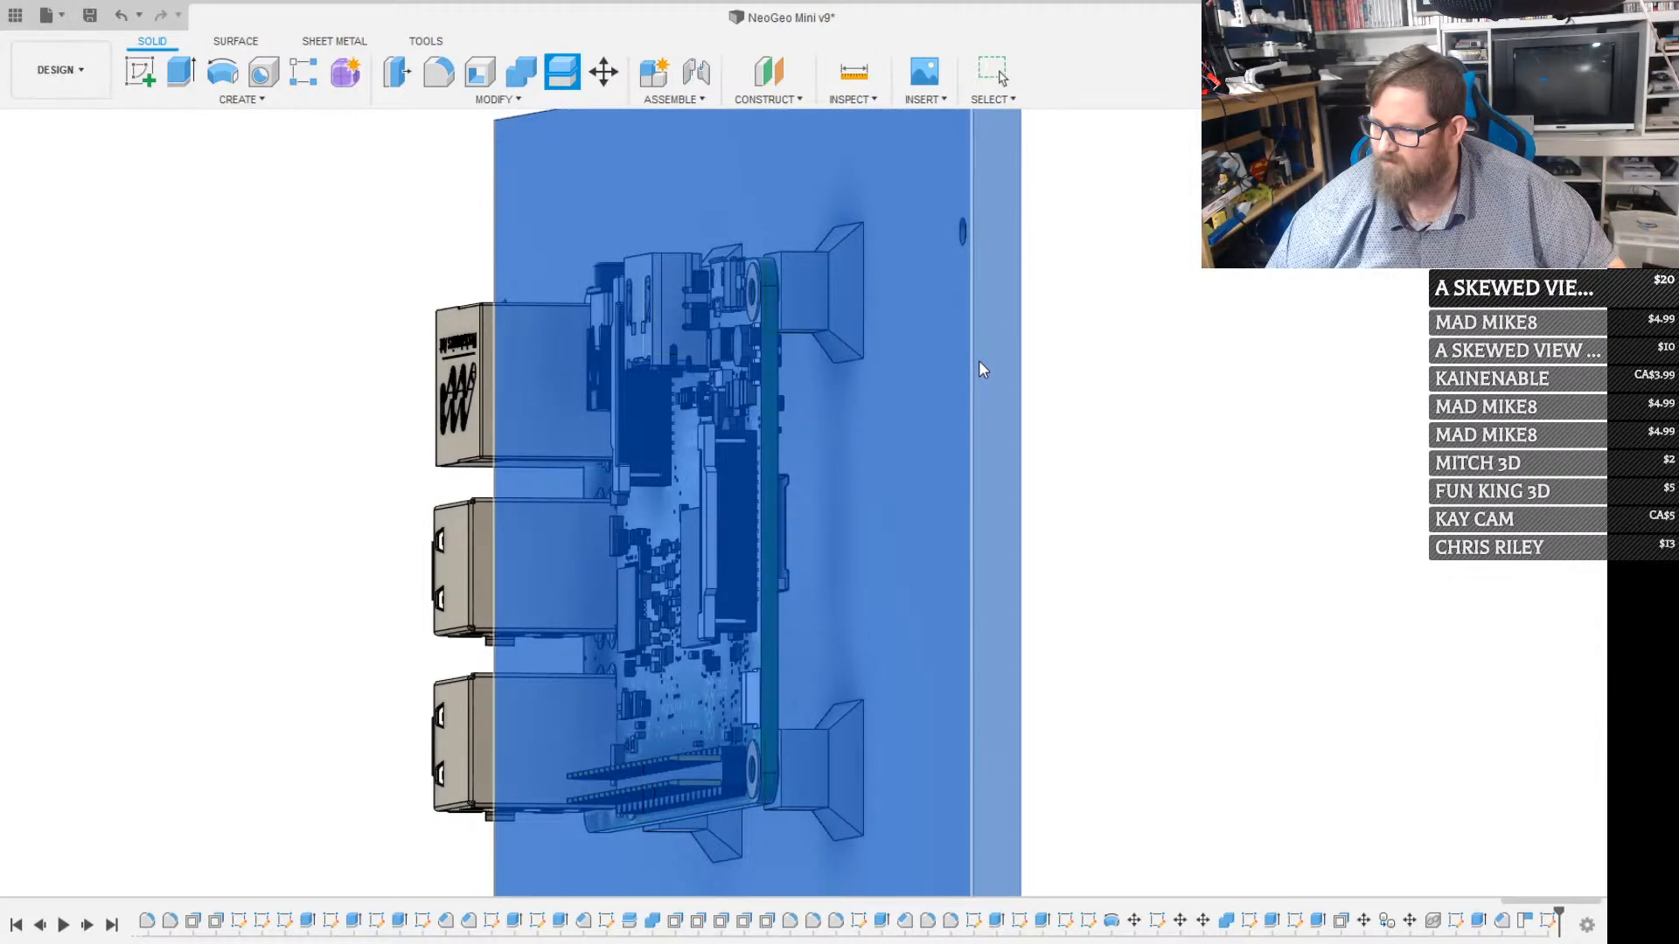
scroll(976, 362, "up", 5)
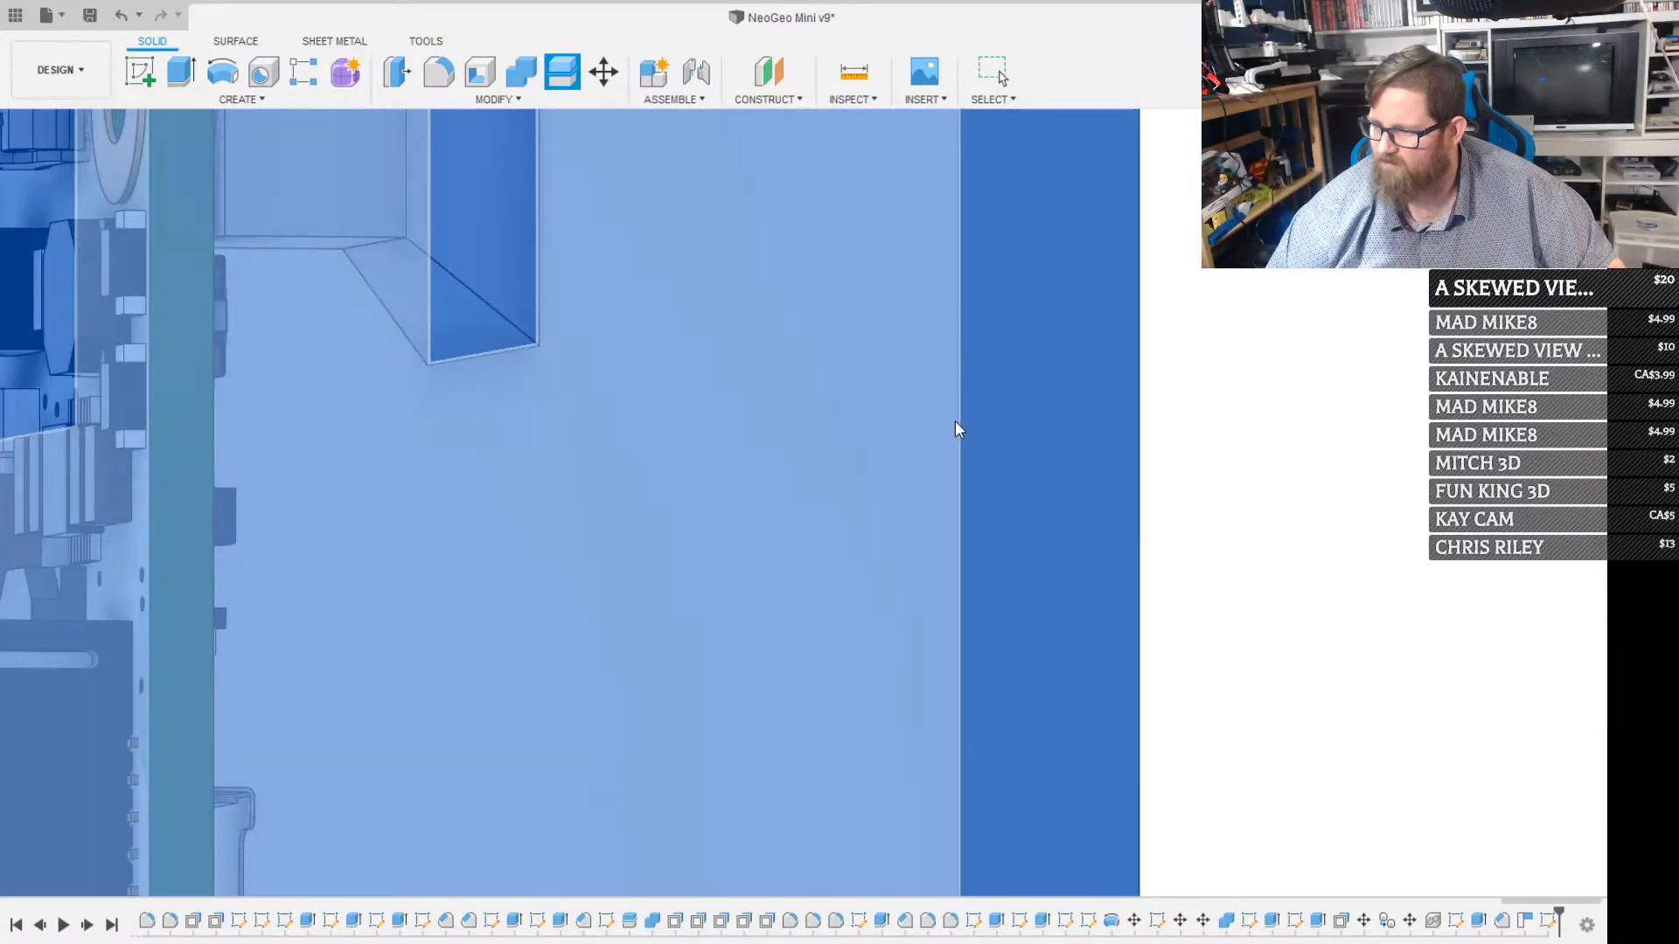
scroll(957, 425, "down", 6)
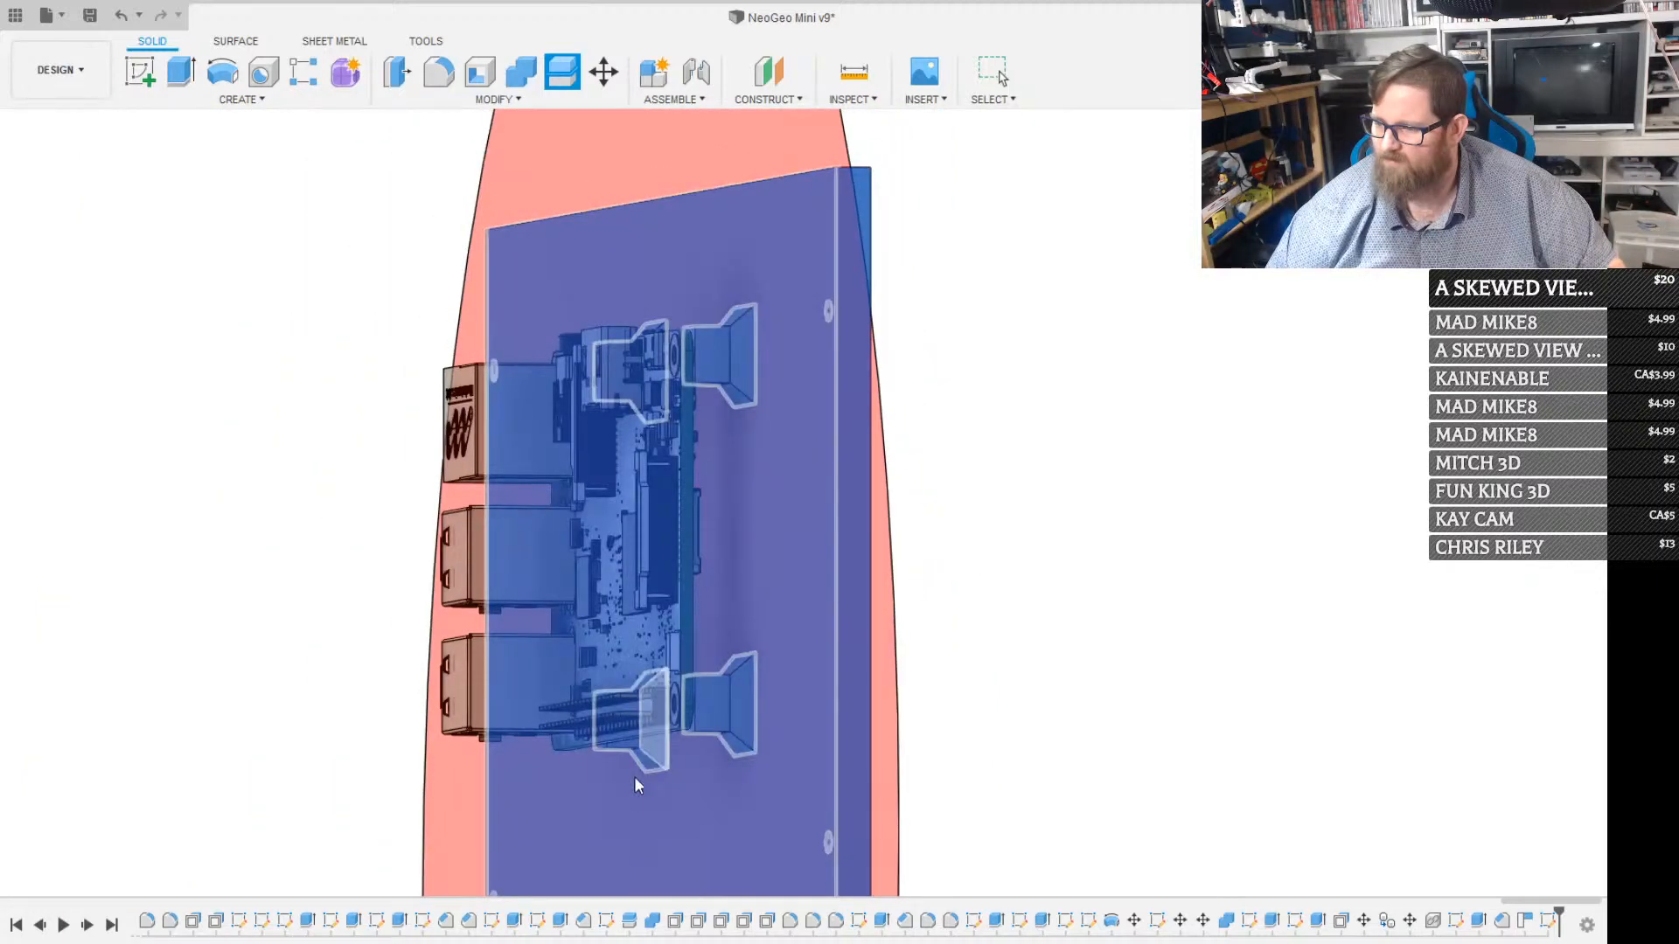
left_click(697, 883)
left_click_drag(724, 683, 692, 670)
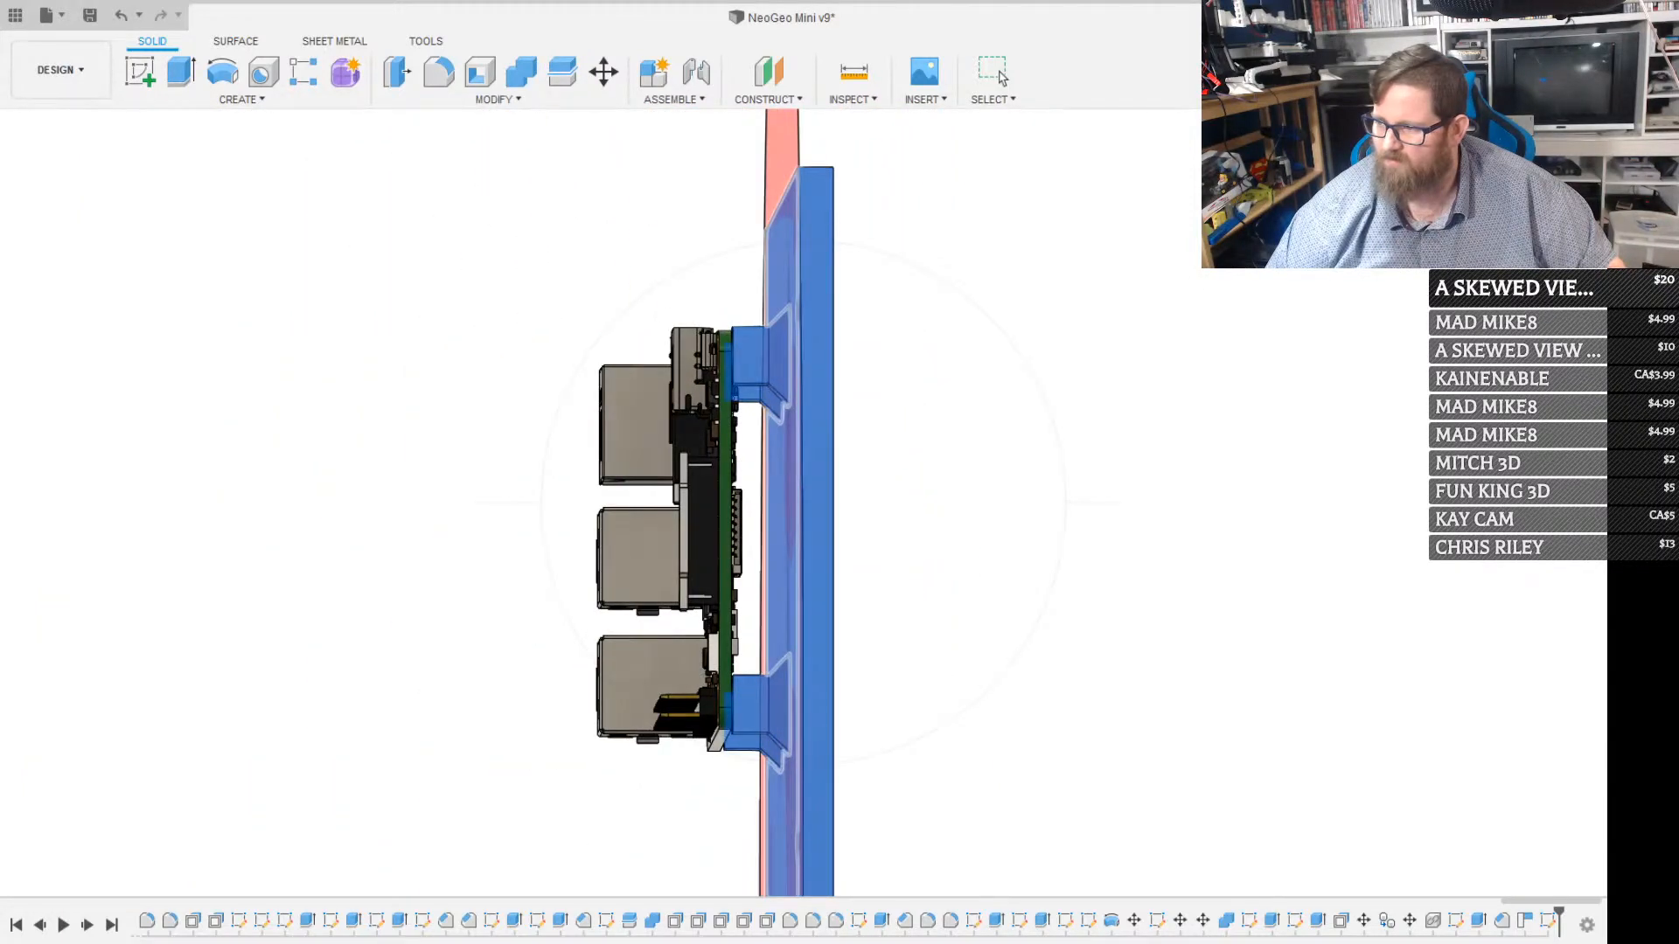
left_click(1490, 359)
key("Escape")
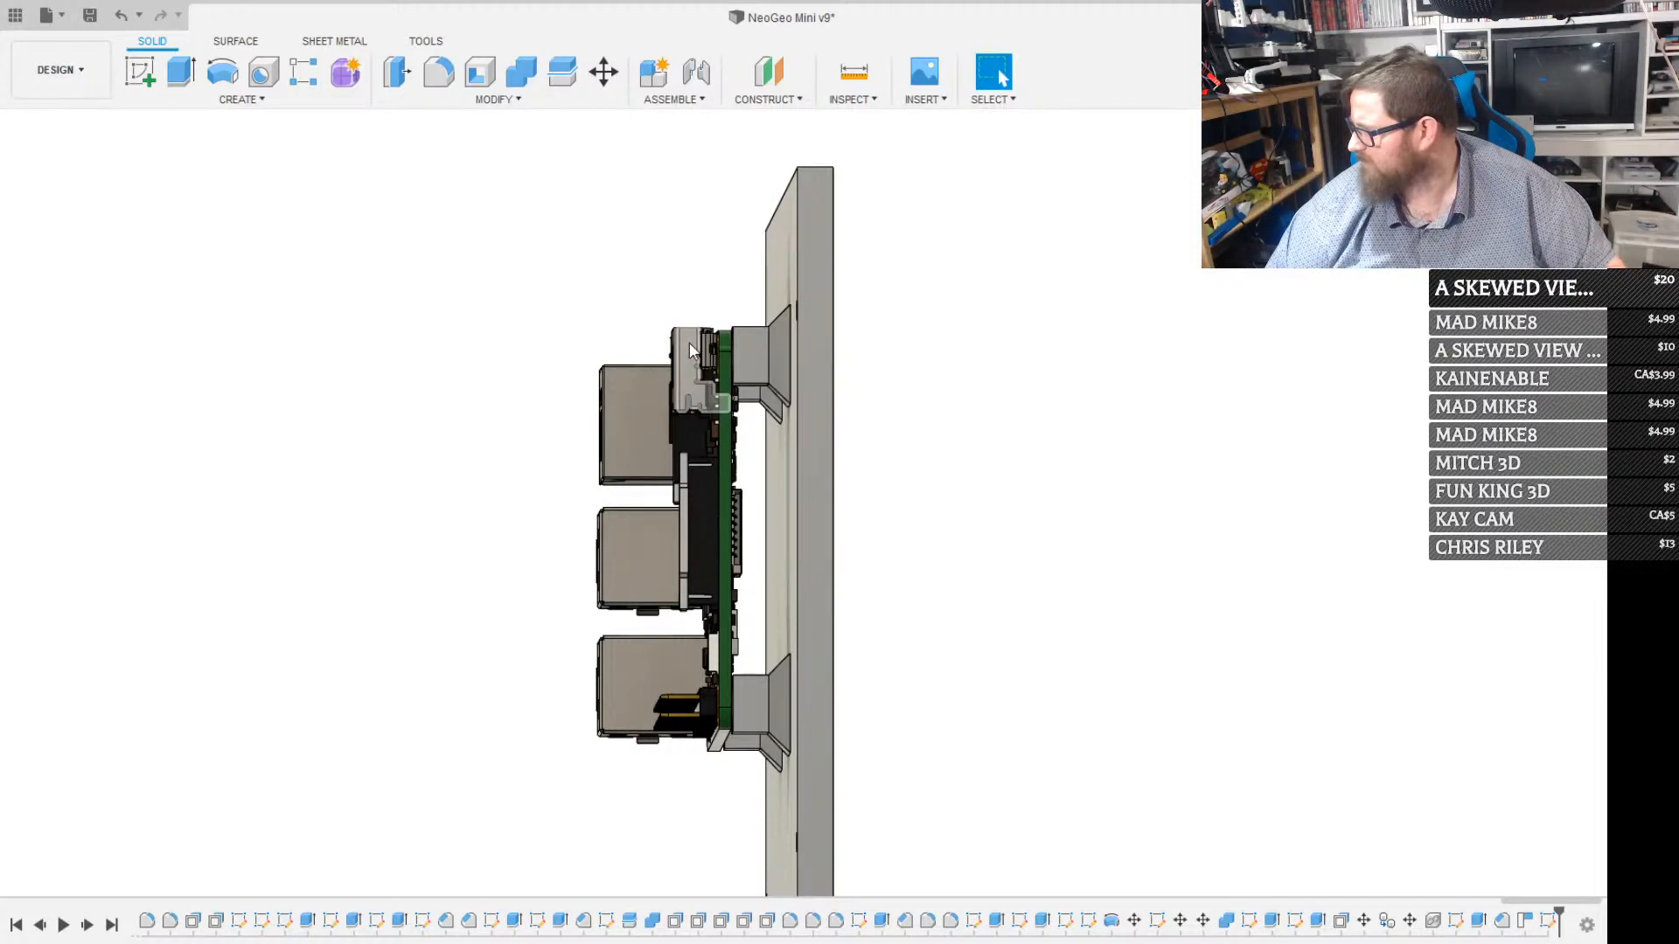
Delete three chamfer faces from the post beside the micro-USB port and hide the Raspberry Pi
scroll(689, 343, "down", 3)
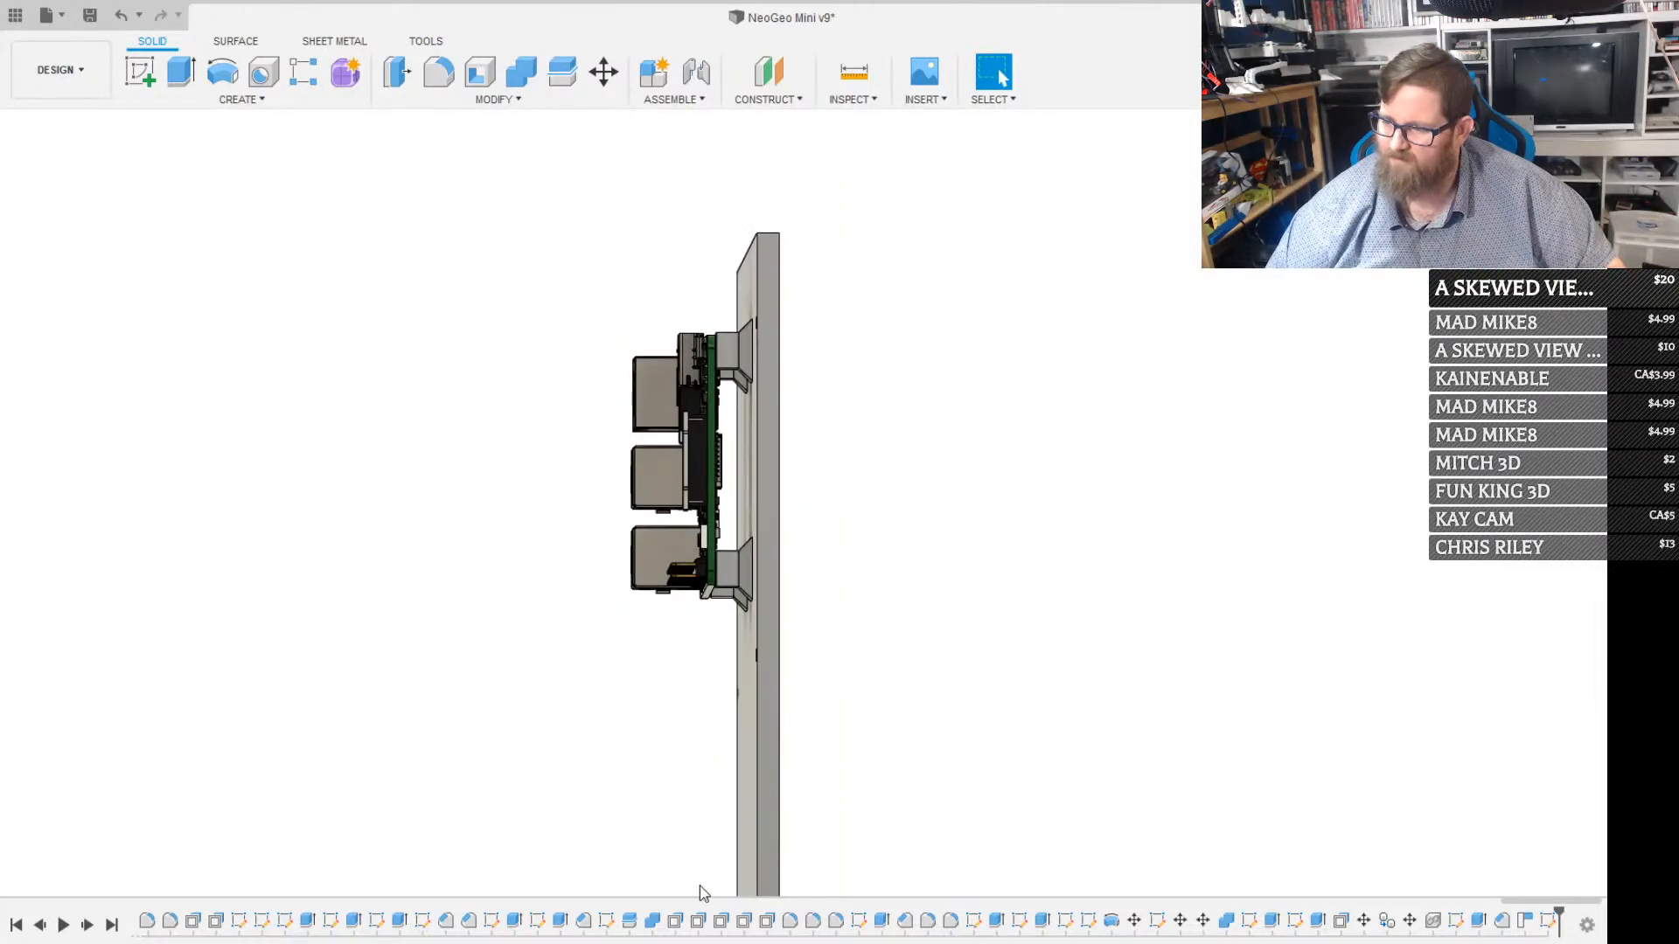
middle_click_drag(699, 866, 738, 573, "shift")
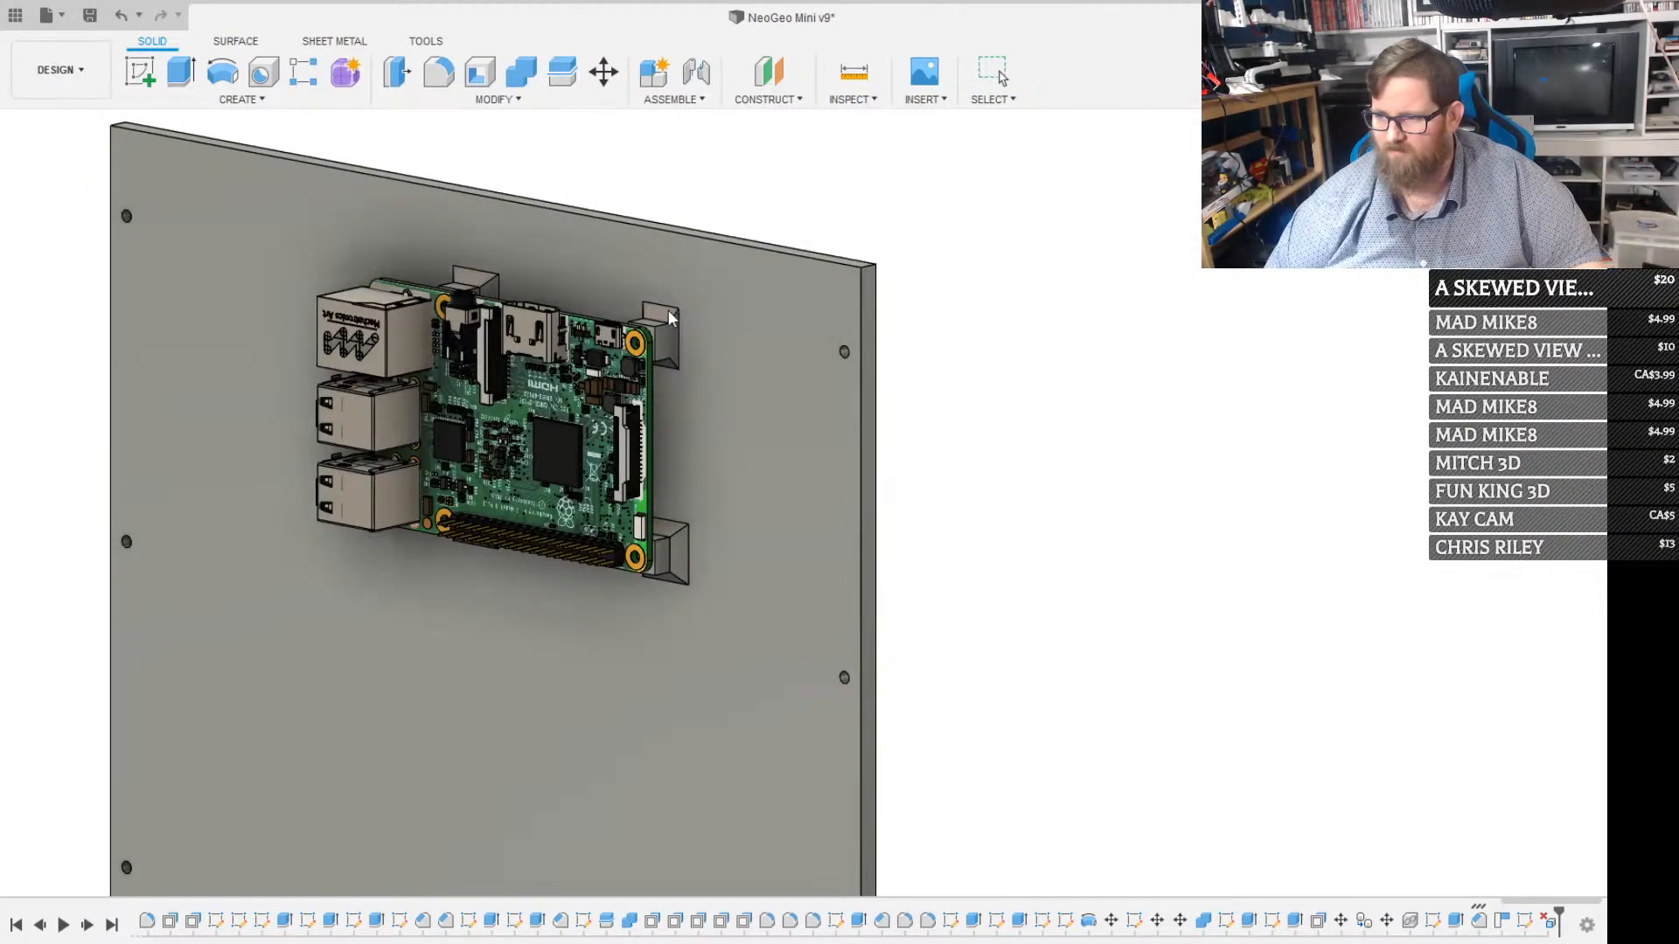
scroll(669, 318, "up", 3)
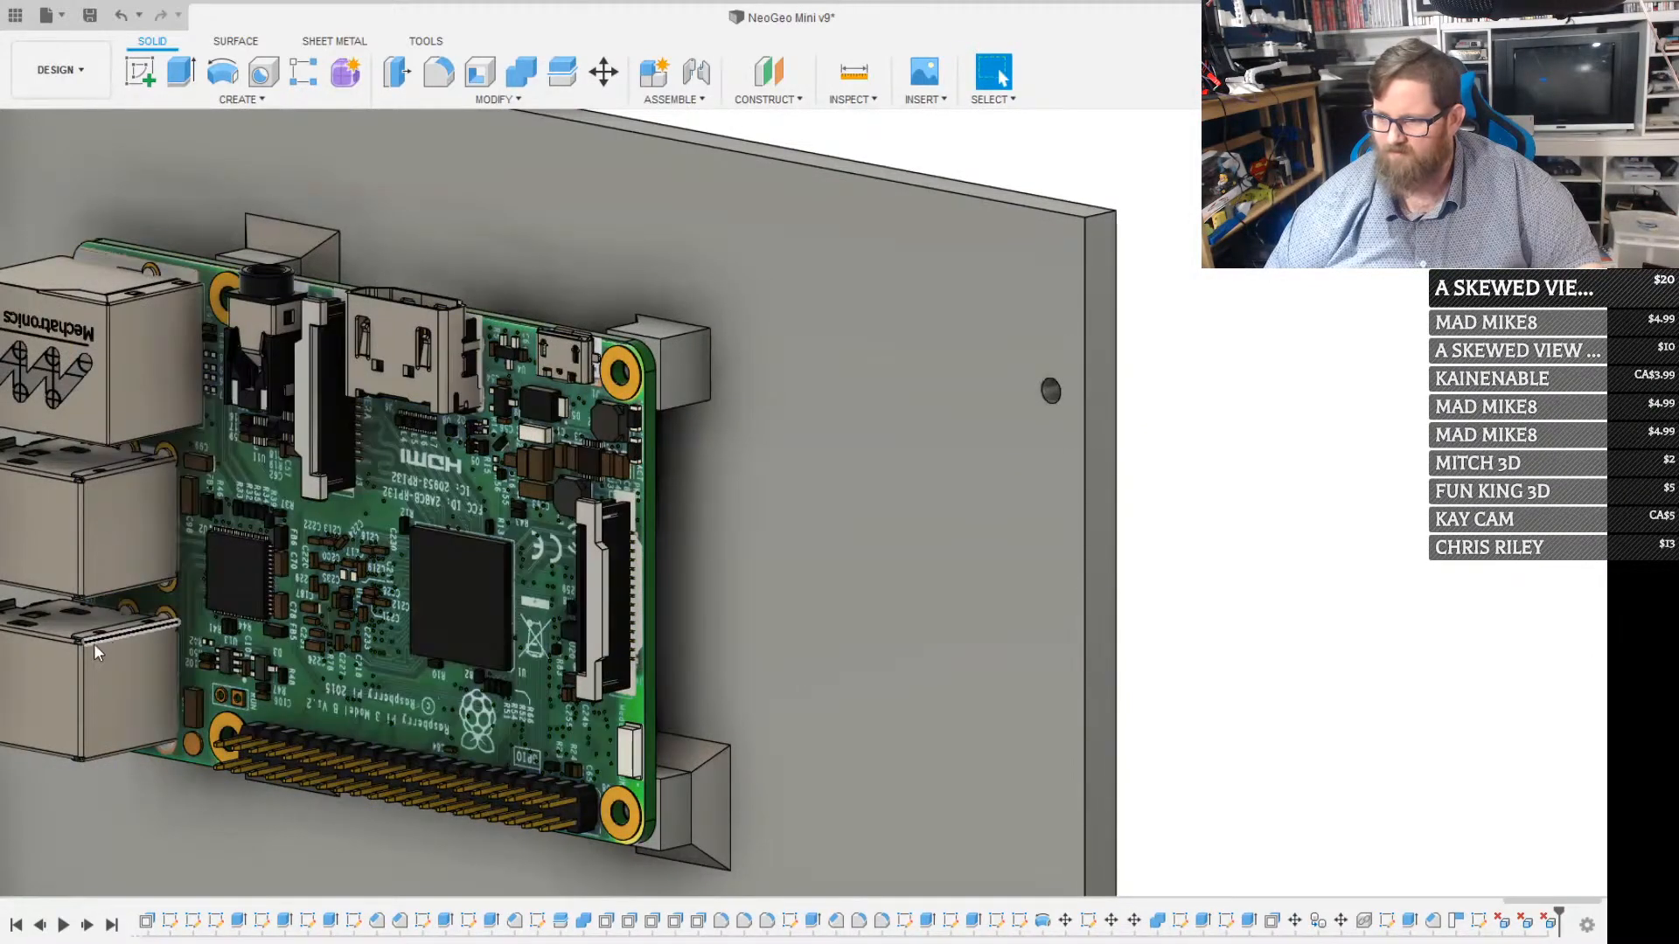
left_click(68, 616)
key("Delete")
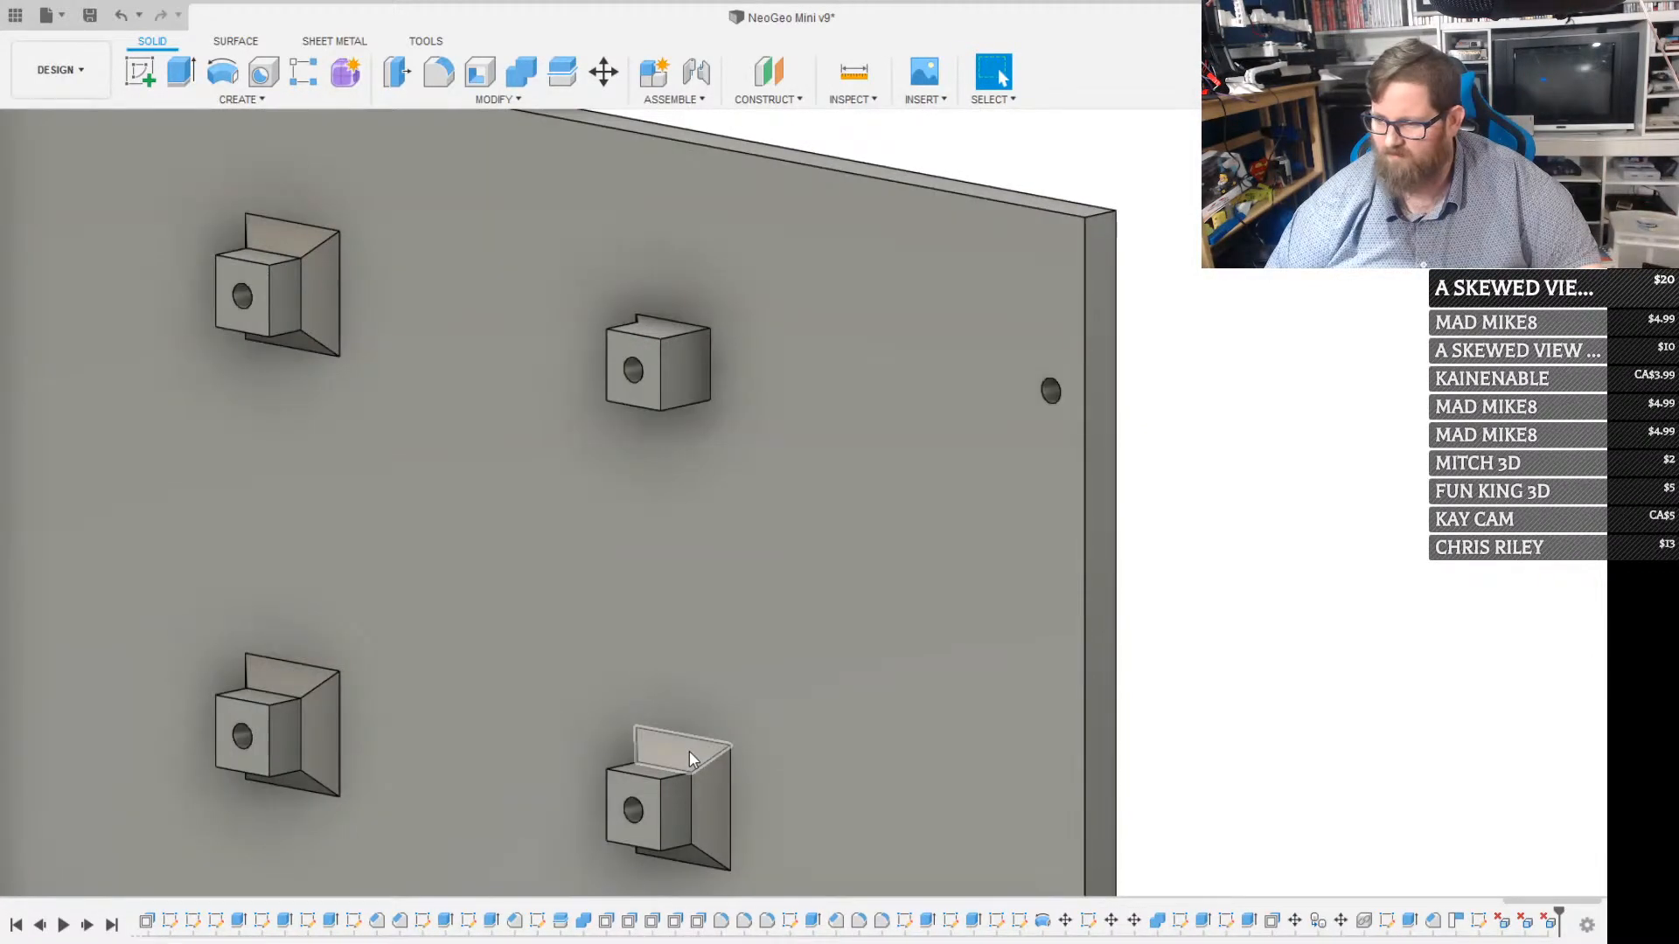
Delete the lower-right post's upper and lower chamfer faces, plus the upper-left post's right, upper and lower ones
left_click(685, 852)
key("Delete")
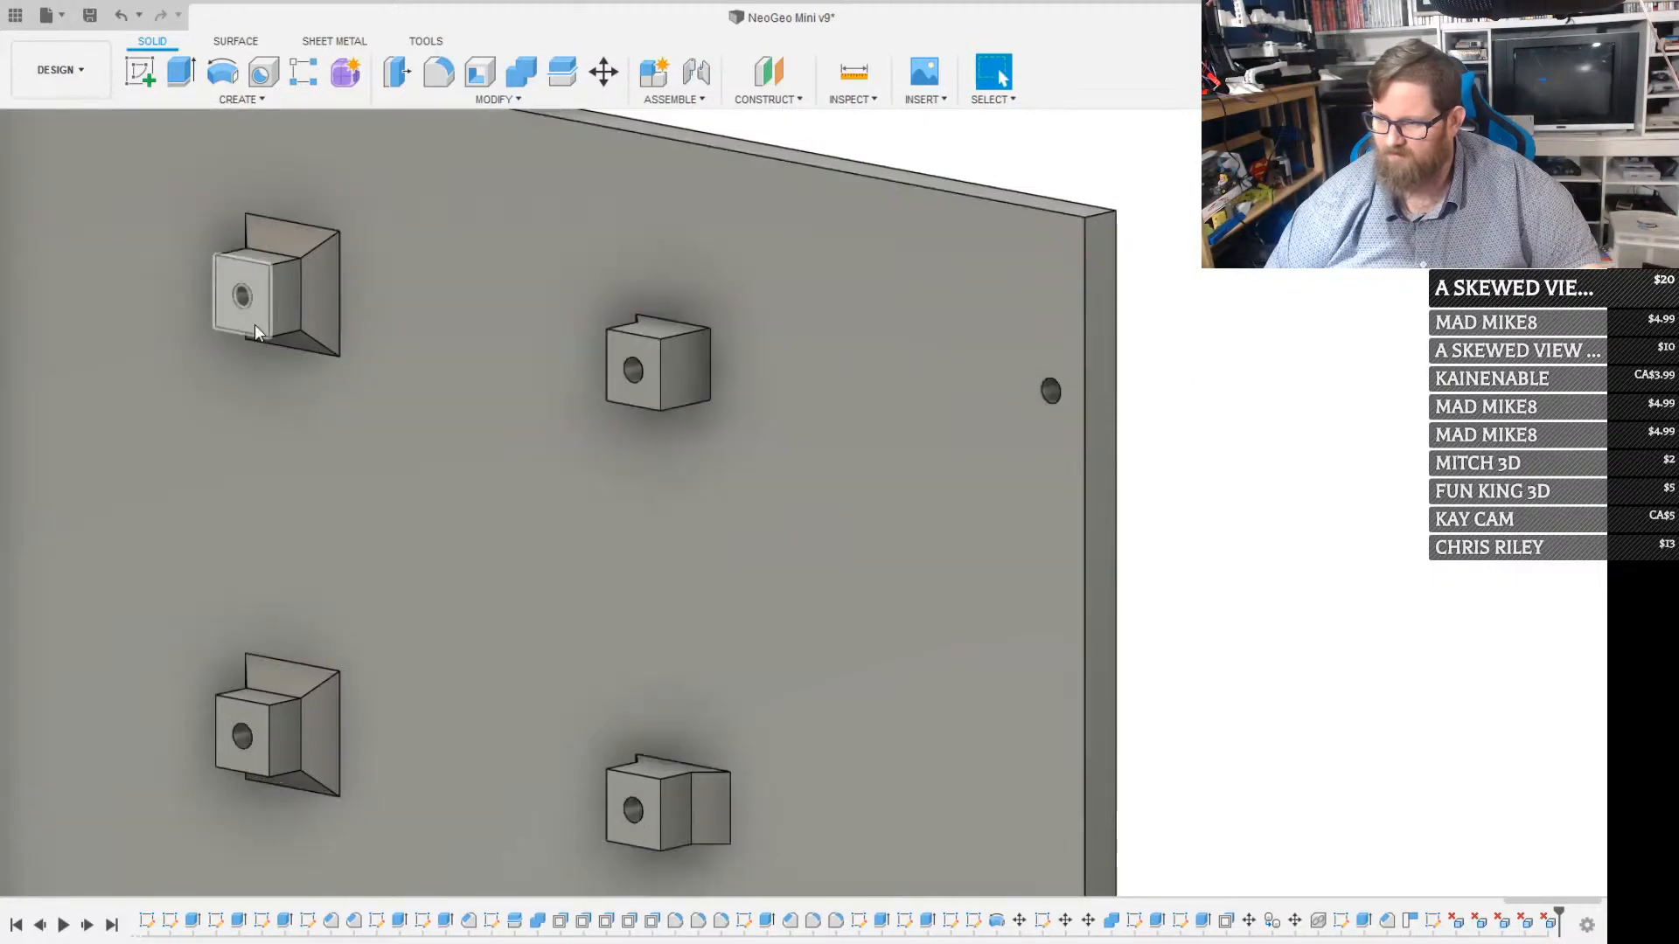
left_click(292, 254)
key("Delete")
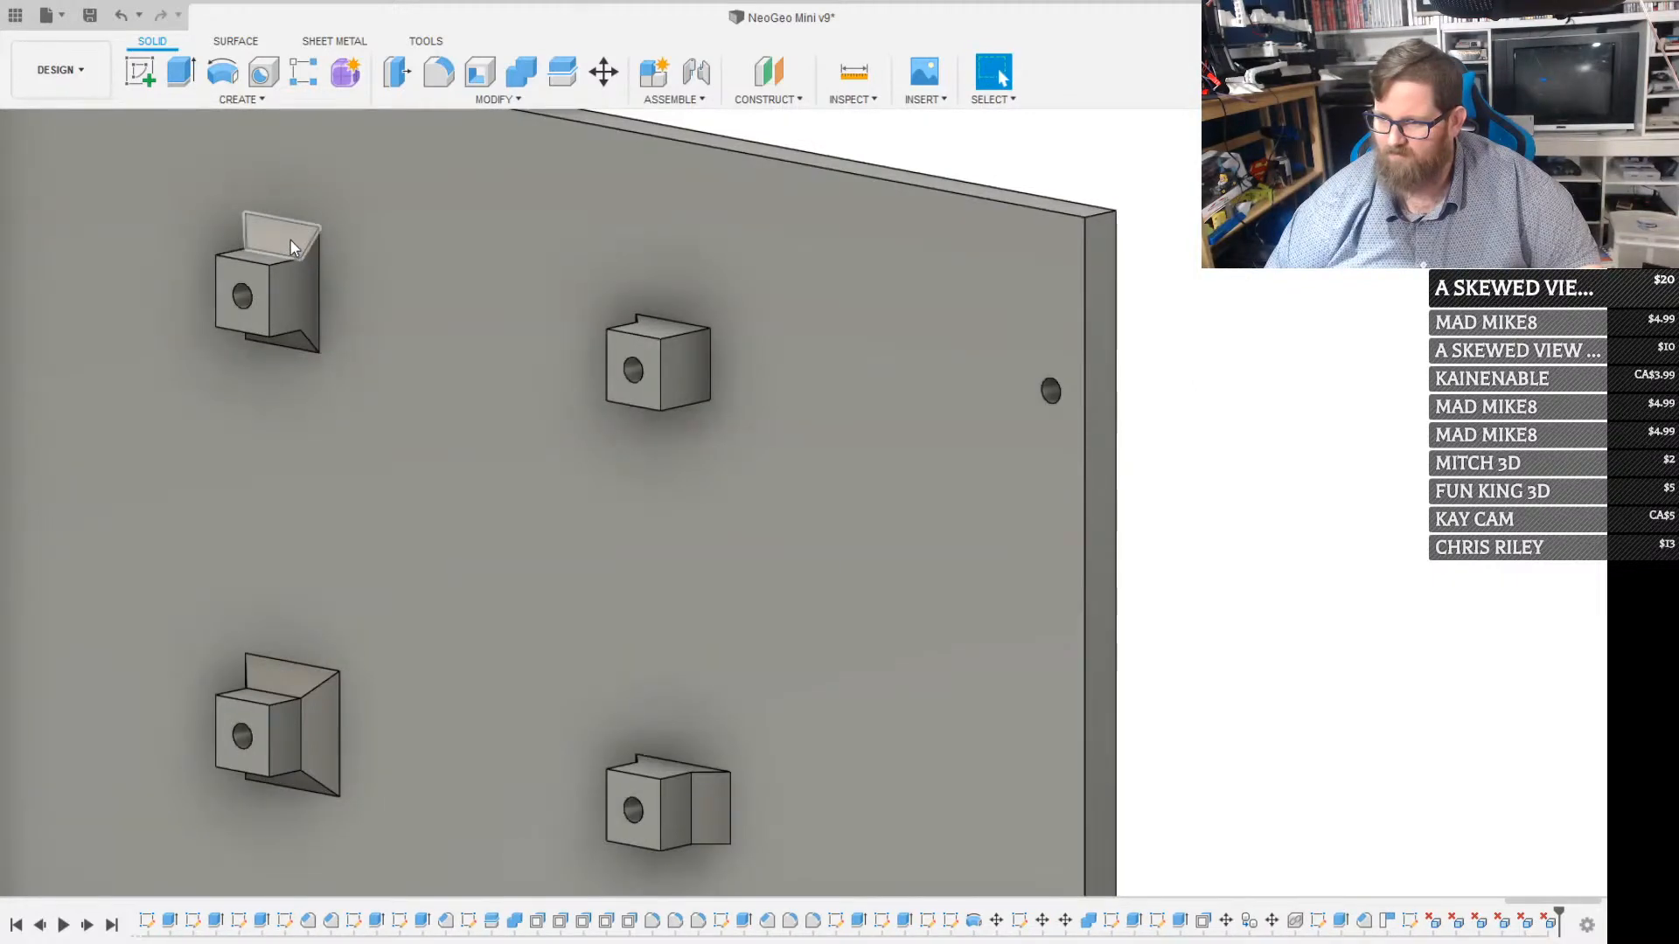
left_click(291, 240)
key("Delete")
left_click(290, 340)
key("Delete")
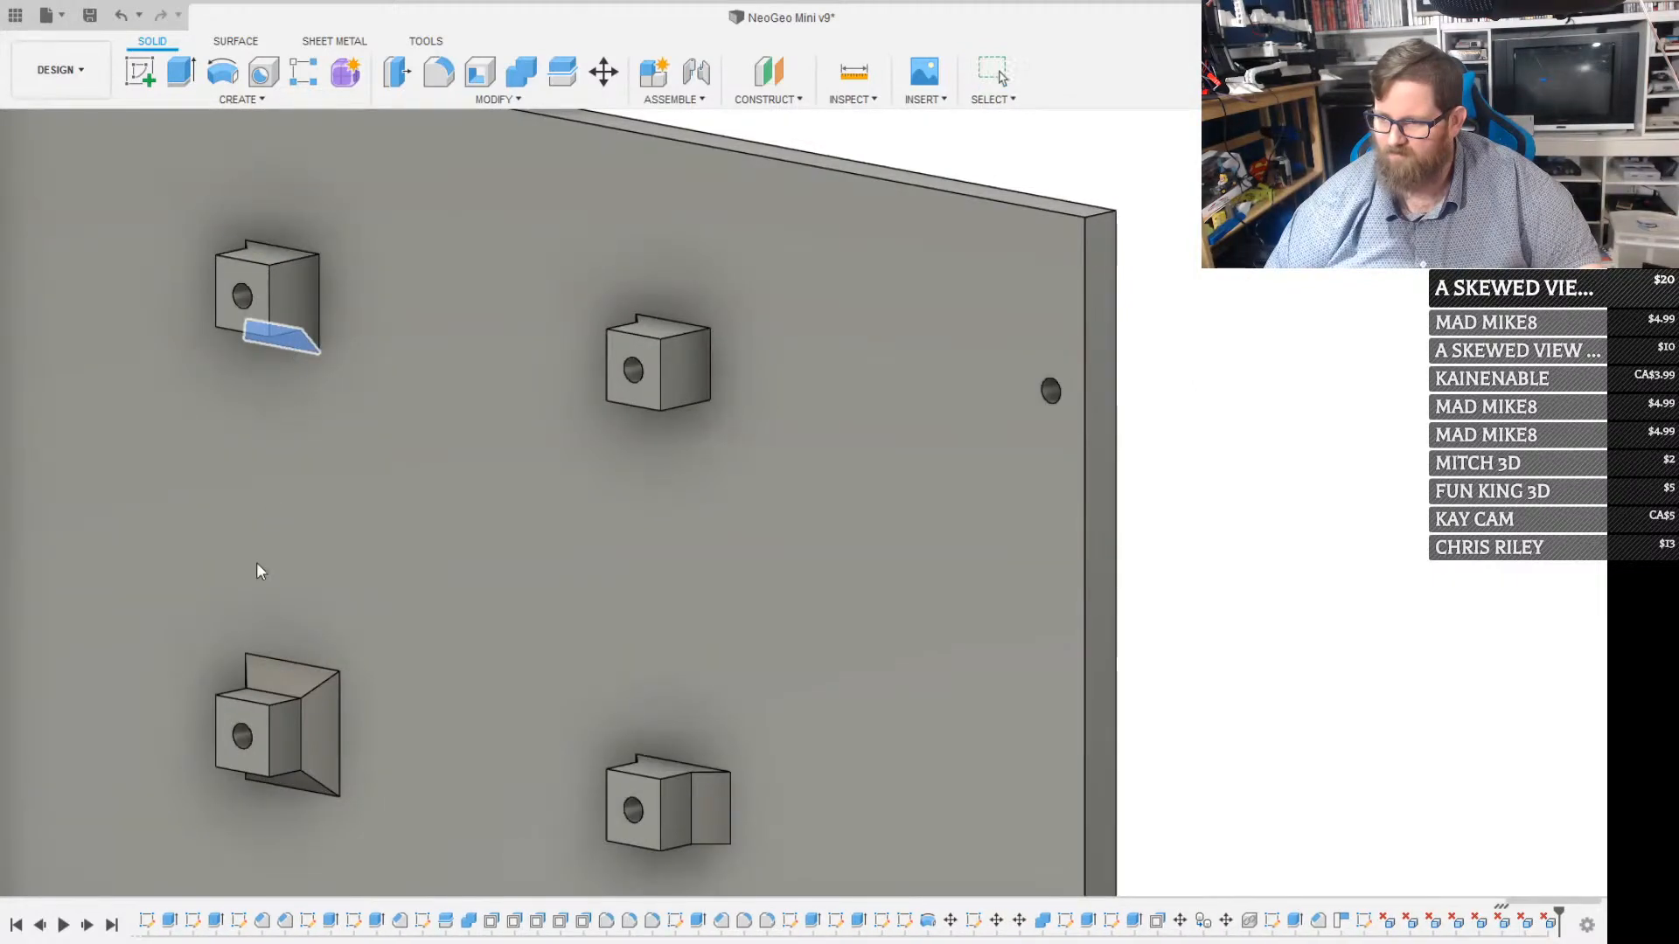
Delete the lower-left post's upper and lower chamfer faces and the lower-right post's right chamfer face
left_click(276, 678)
key("Delete")
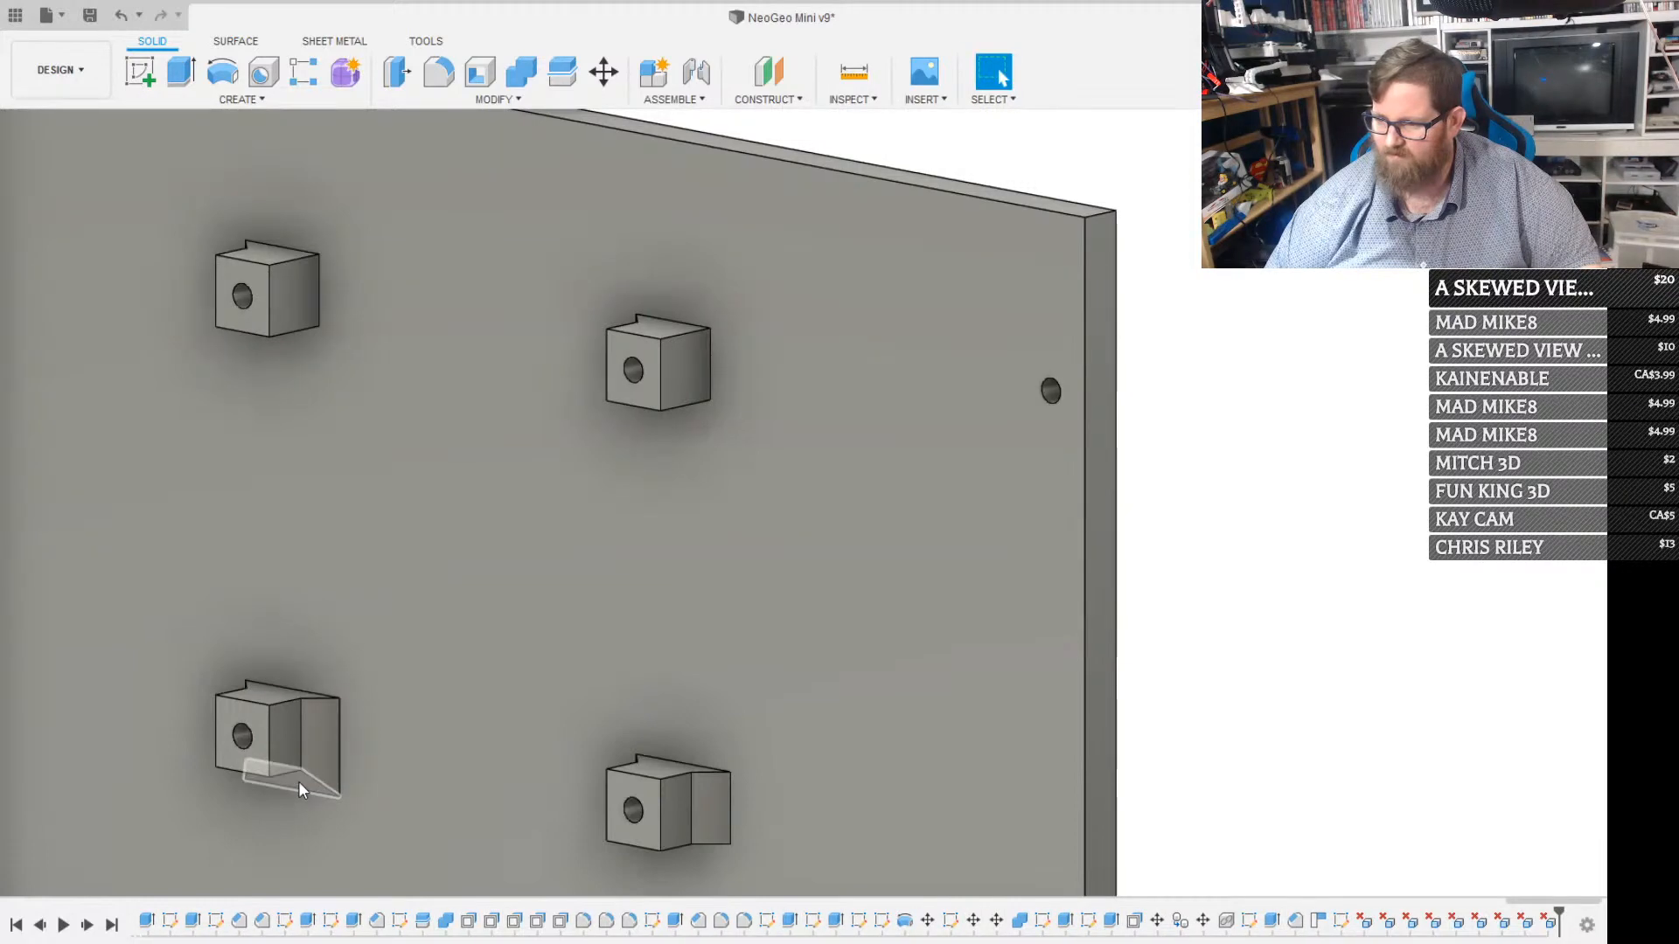
left_click(297, 780)
key("Delete")
scroll(303, 758, "down", 3)
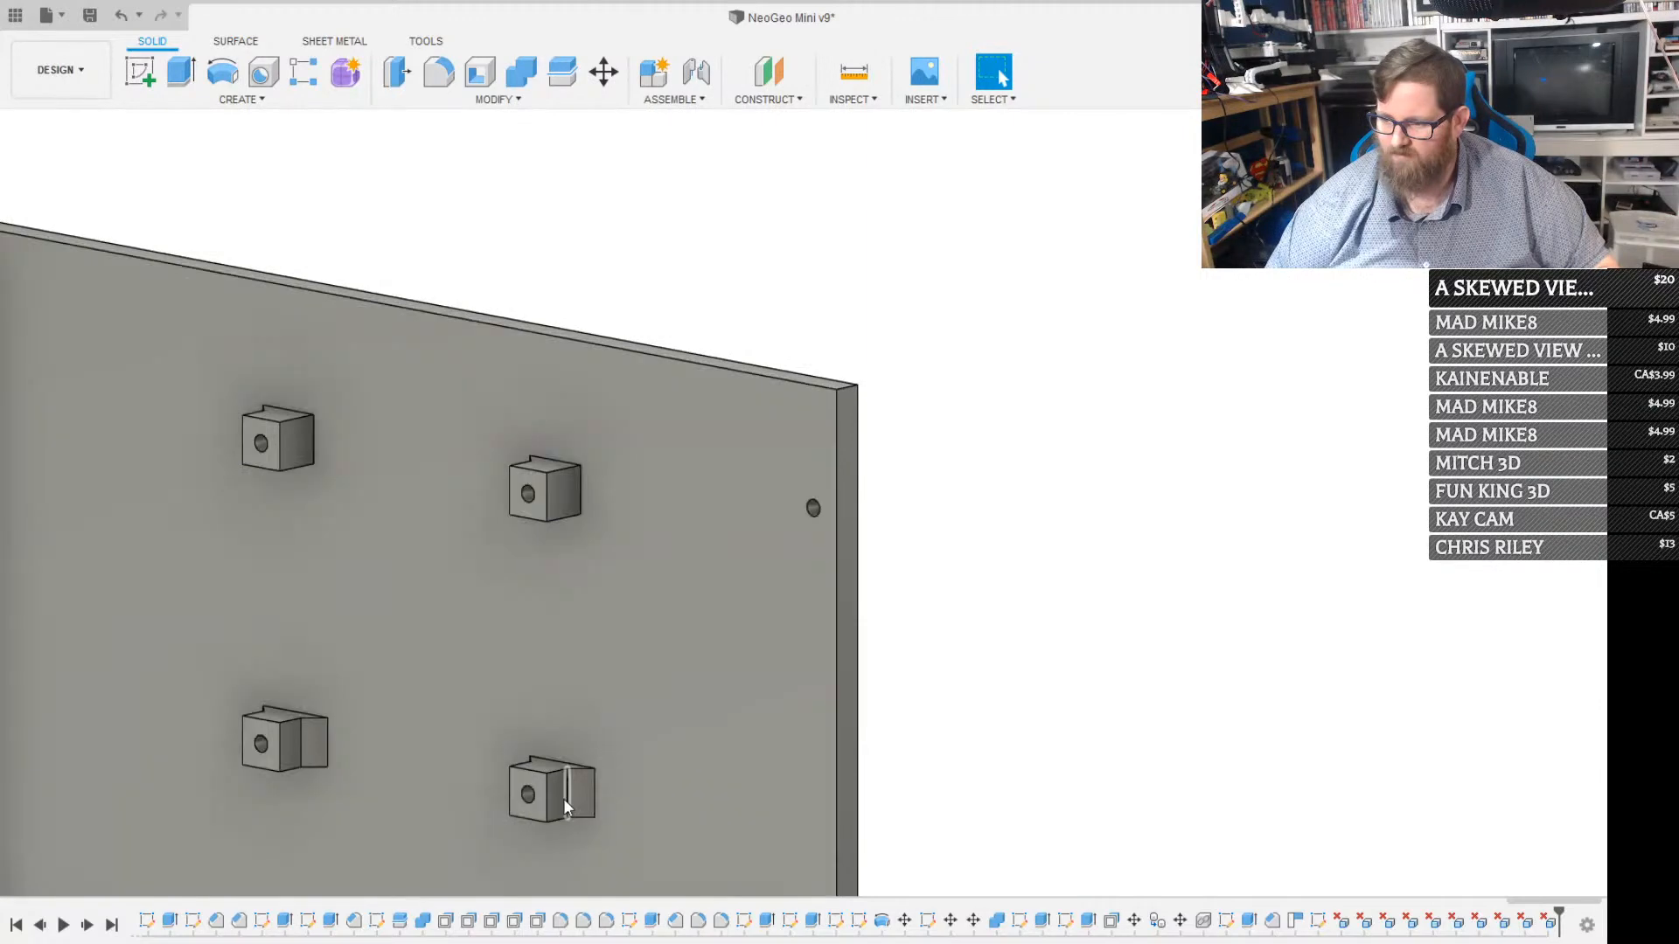
left_click(577, 793)
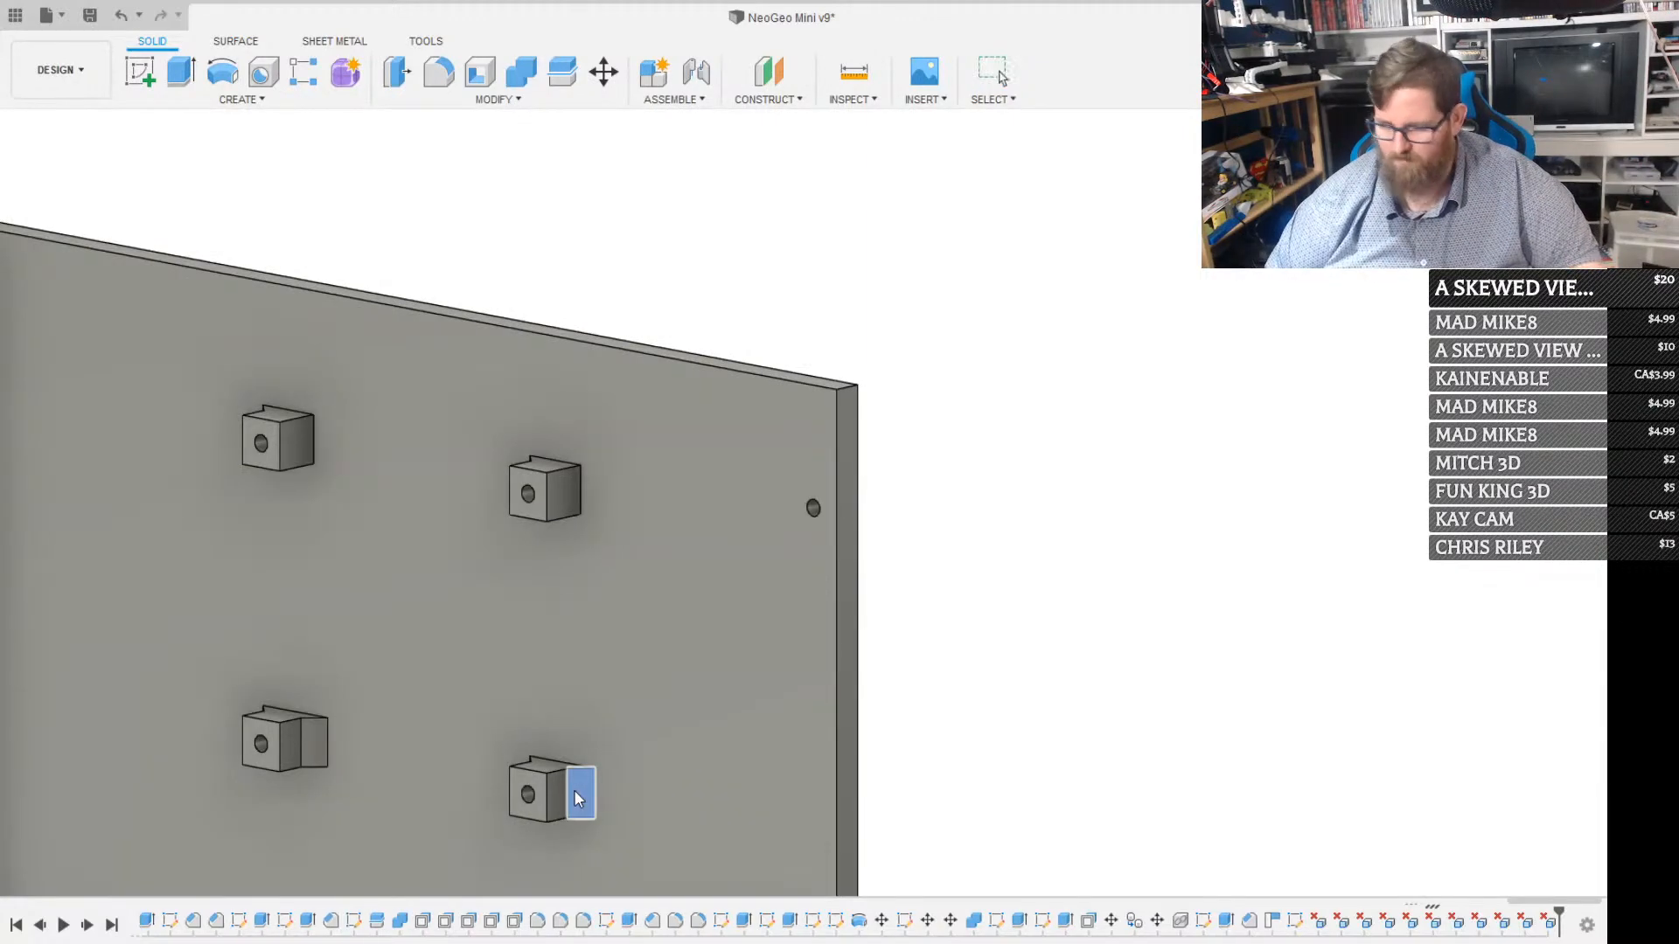
key("Delete")
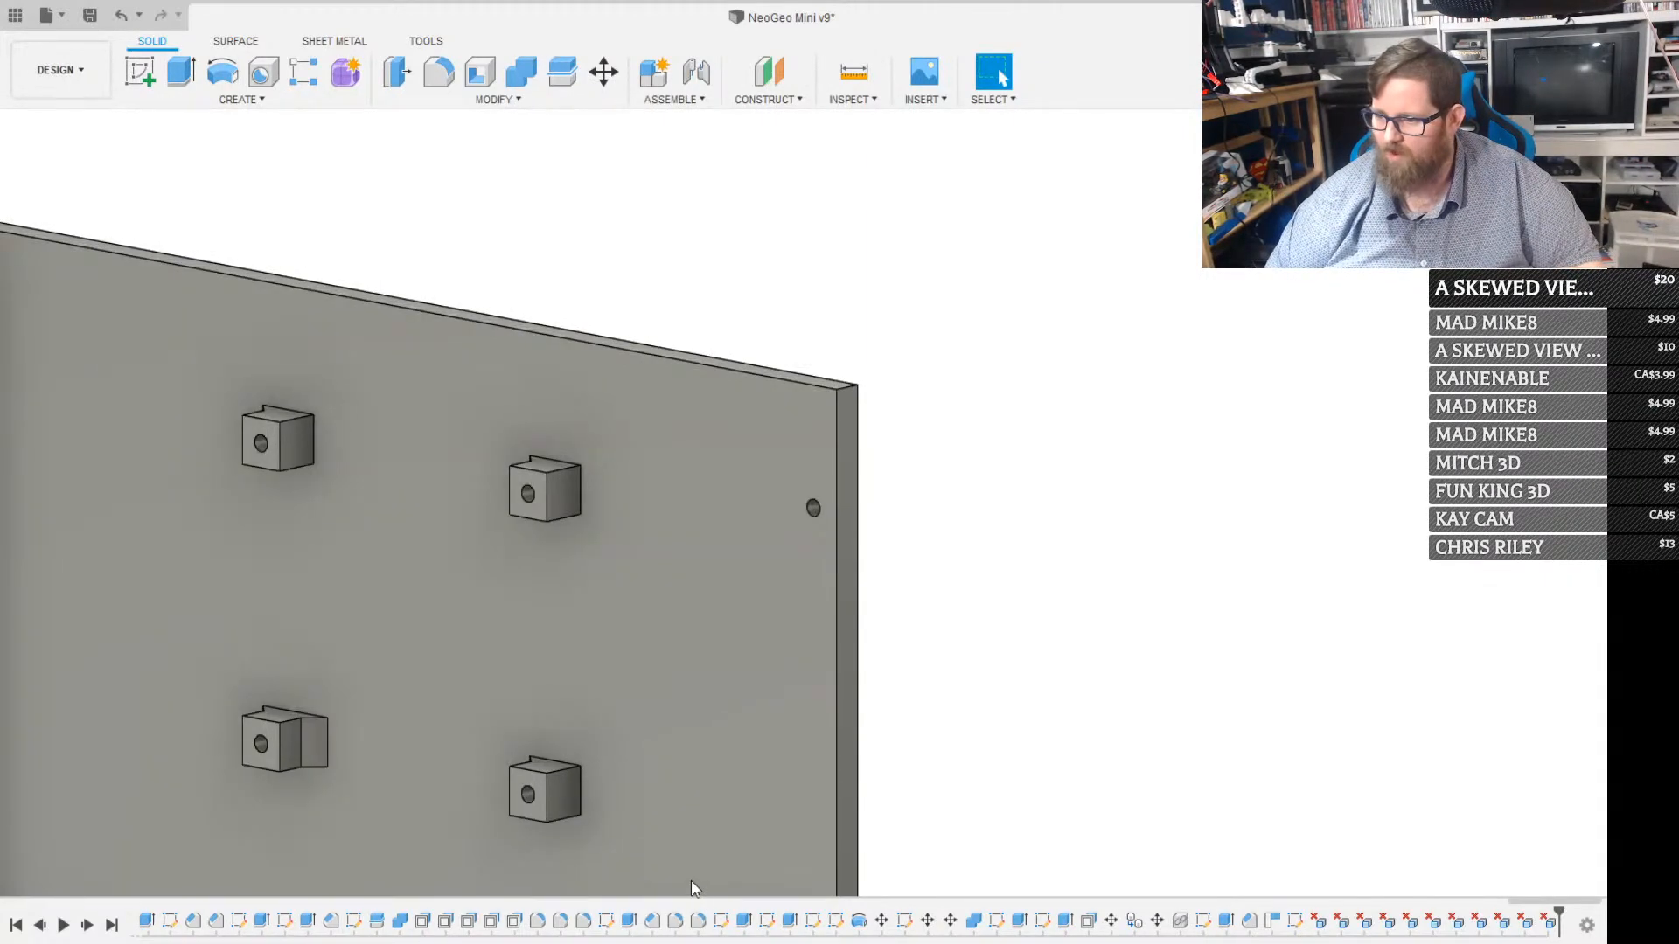
Delete the left chamfer faces of both upper posts and both side chamfer faces of the lower-left post
middle_click_drag(442, 668, 384, 704, "shift")
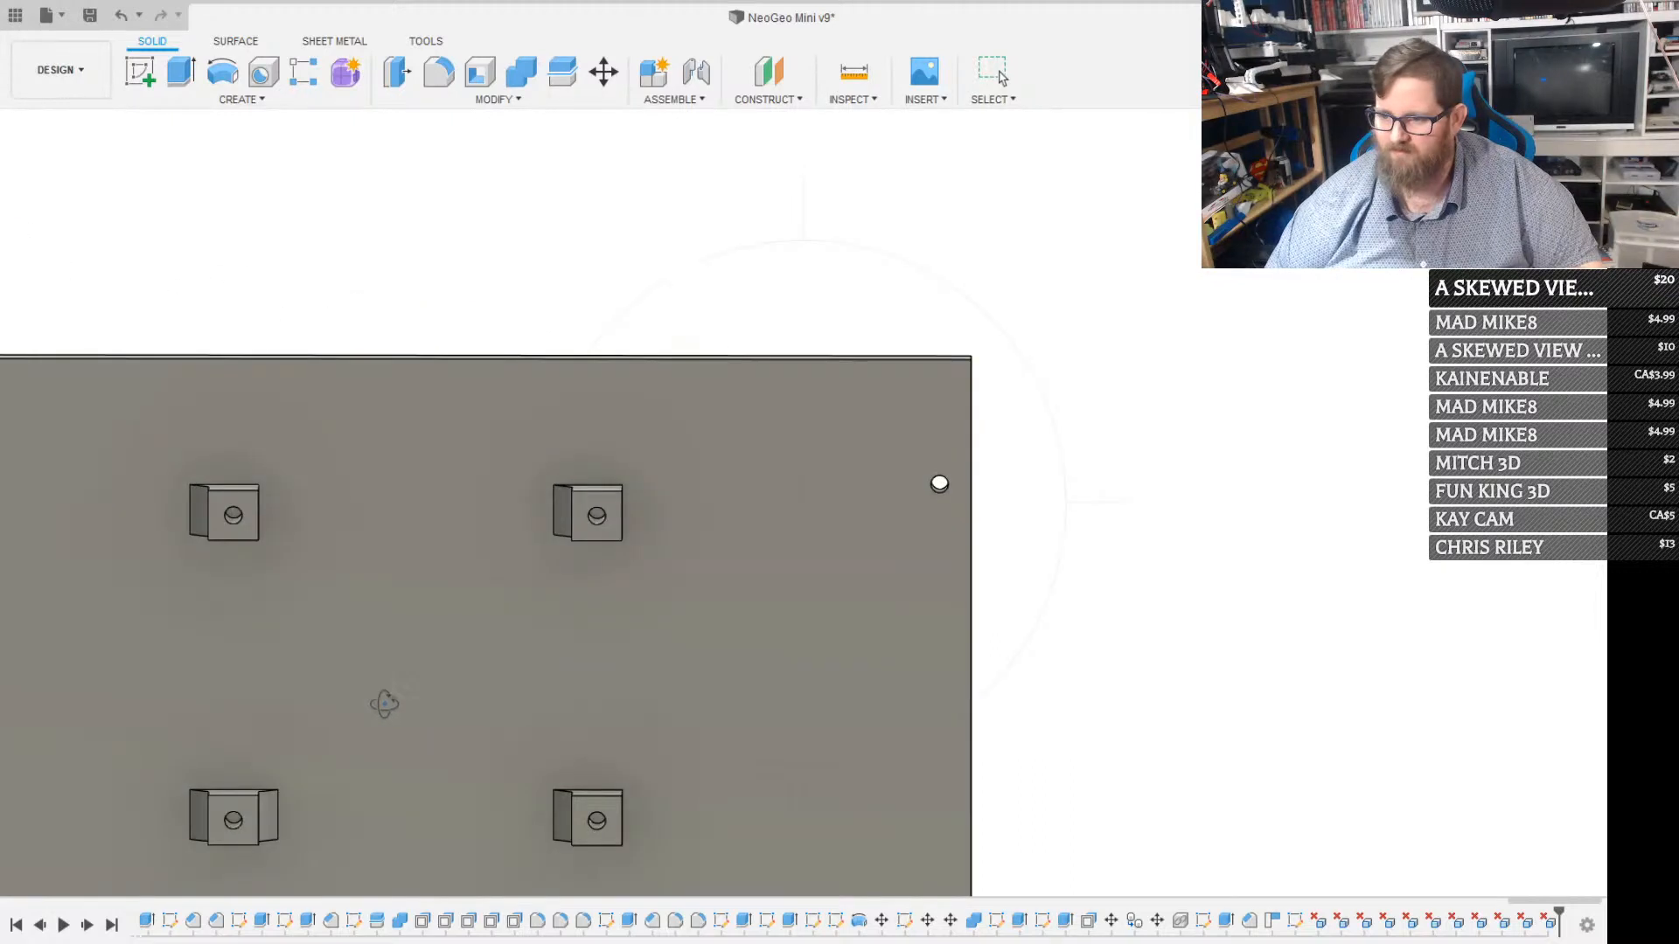
left_click(198, 525)
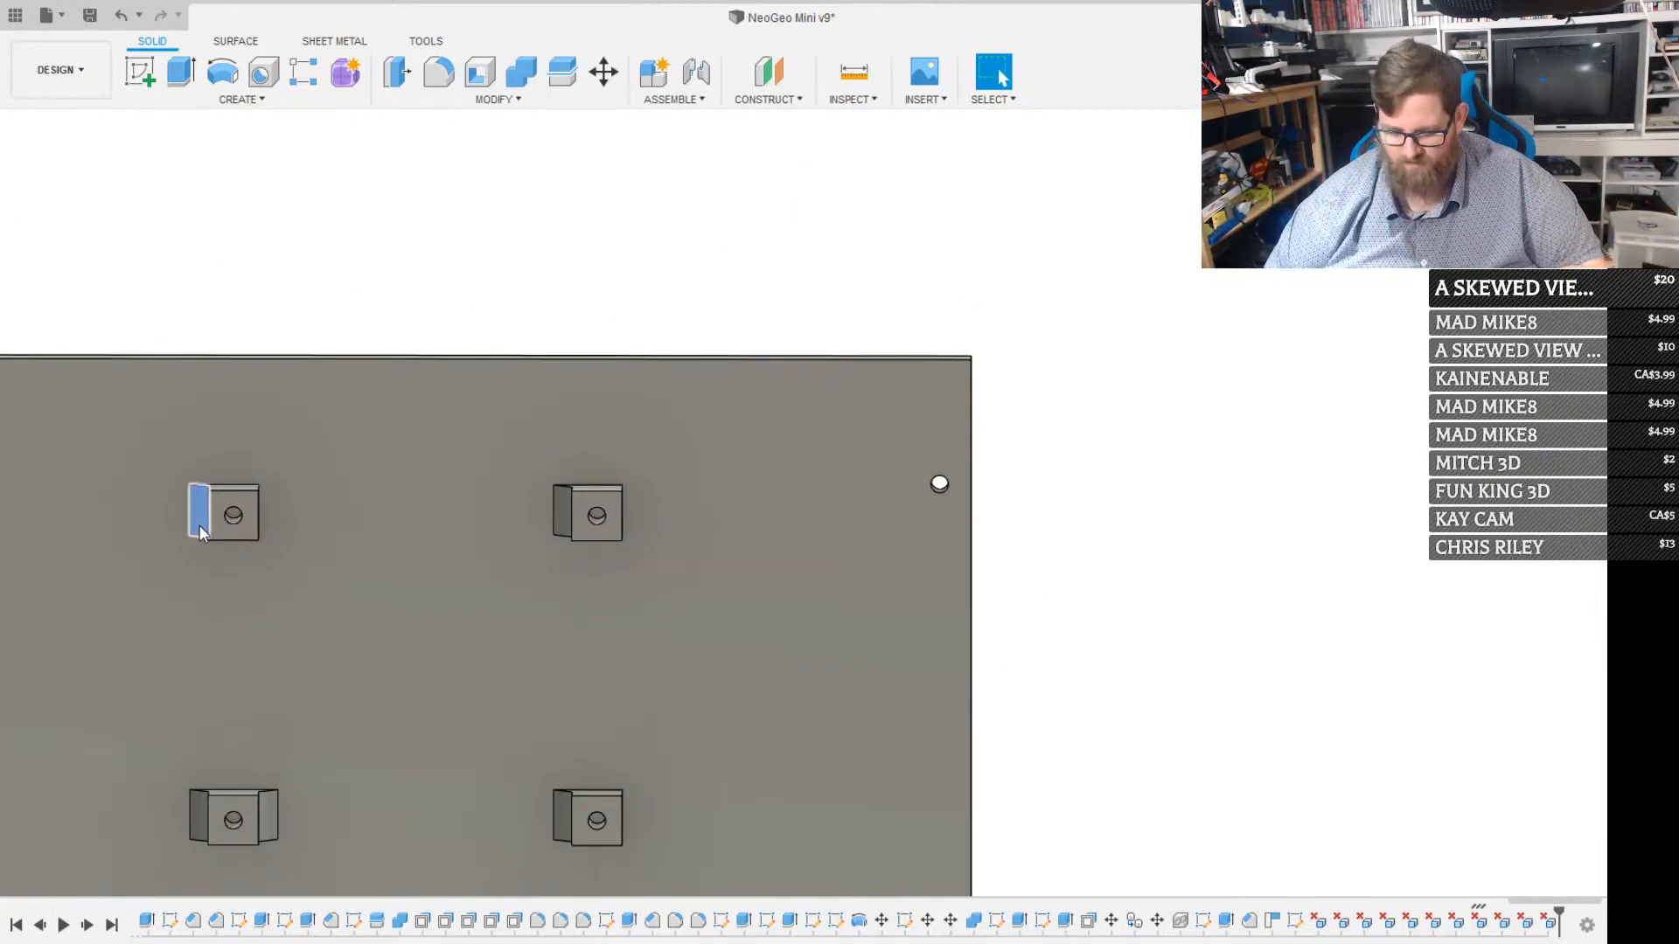
key("Delete")
left_click(564, 512)
key("Delete")
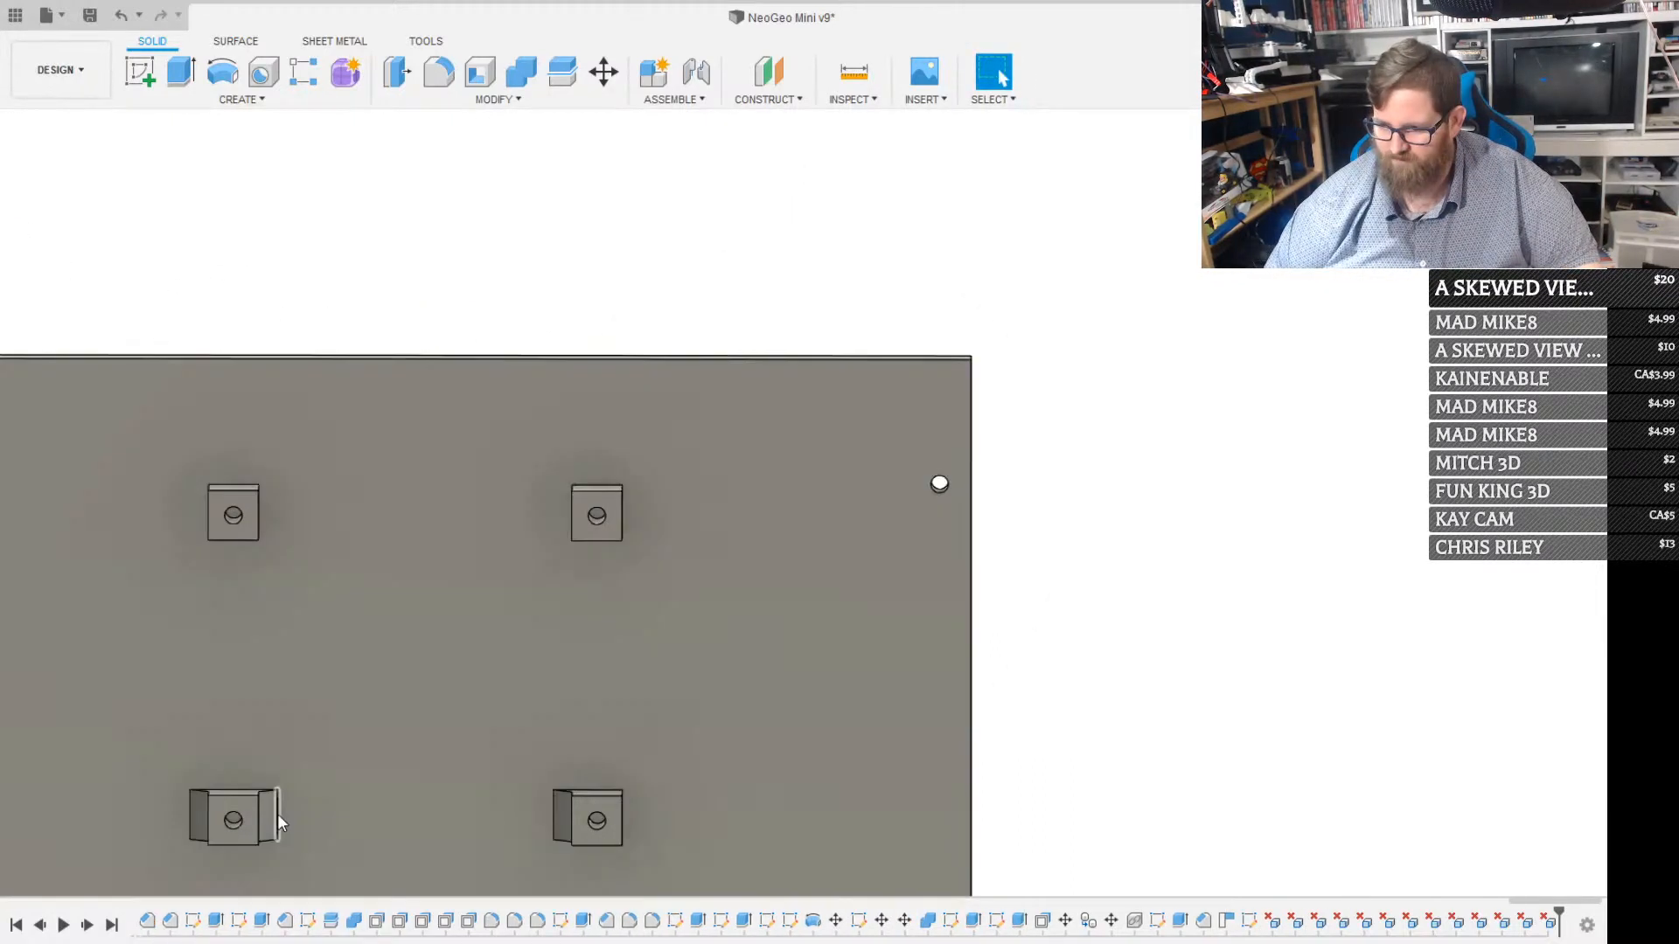
left_click(267, 815)
key("Delete")
left_click(200, 821)
key("Delete")
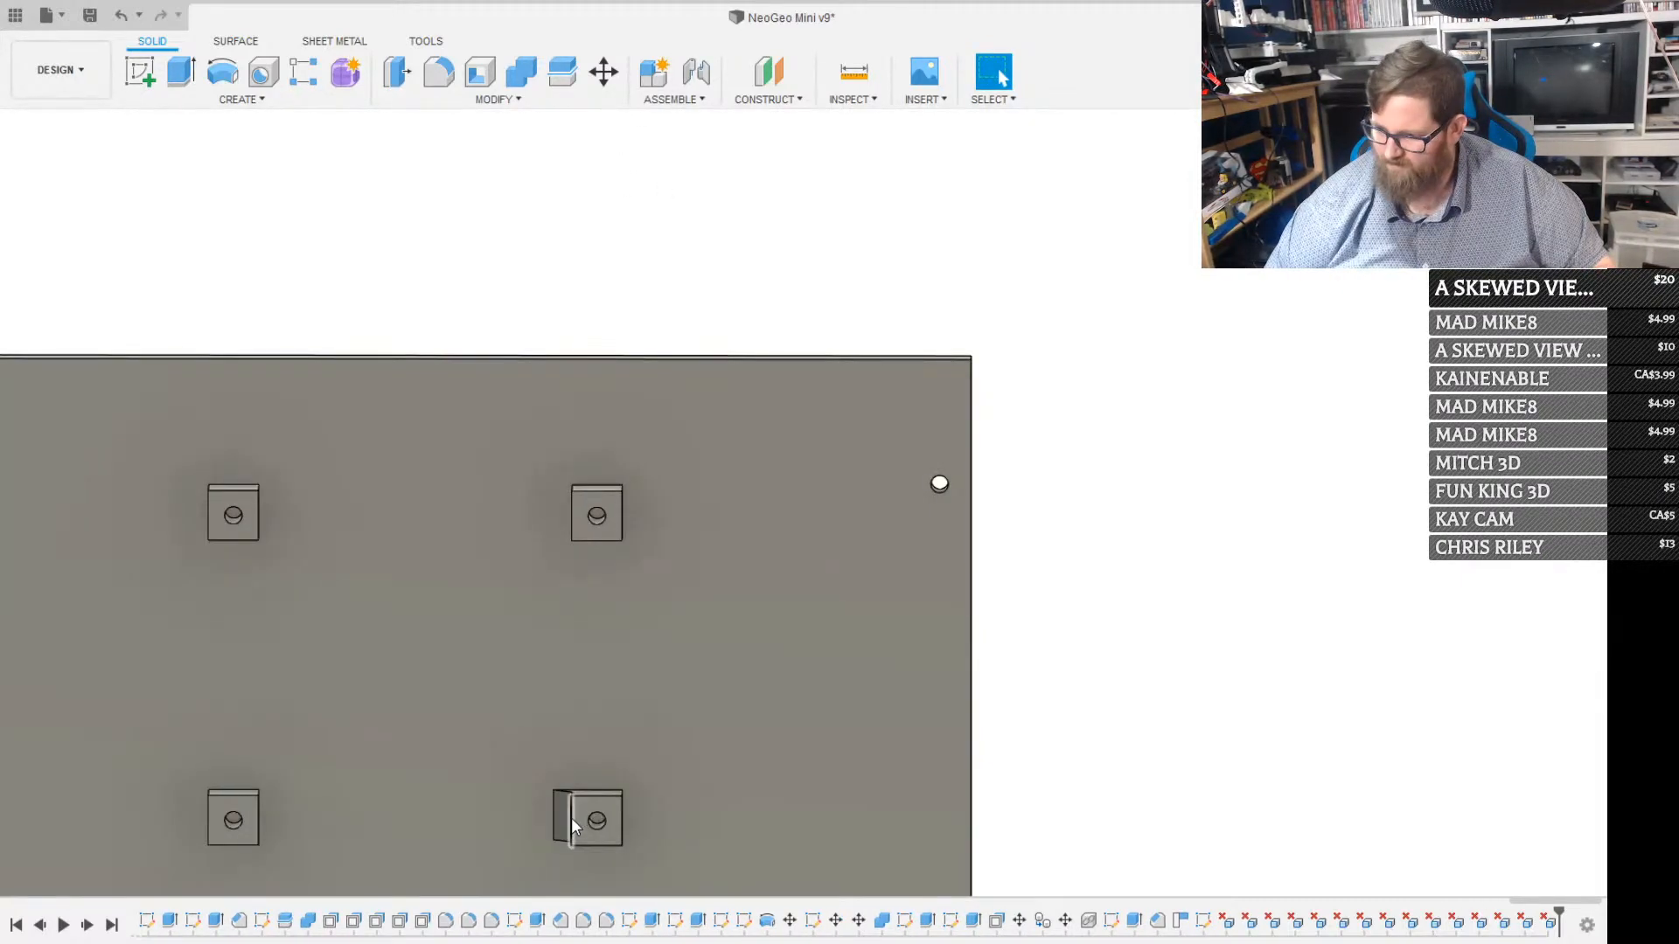
Delete the lower-right post's left chamfer face and split the four posts from the back panel along the panel's face
left_click(567, 818)
key("Delete")
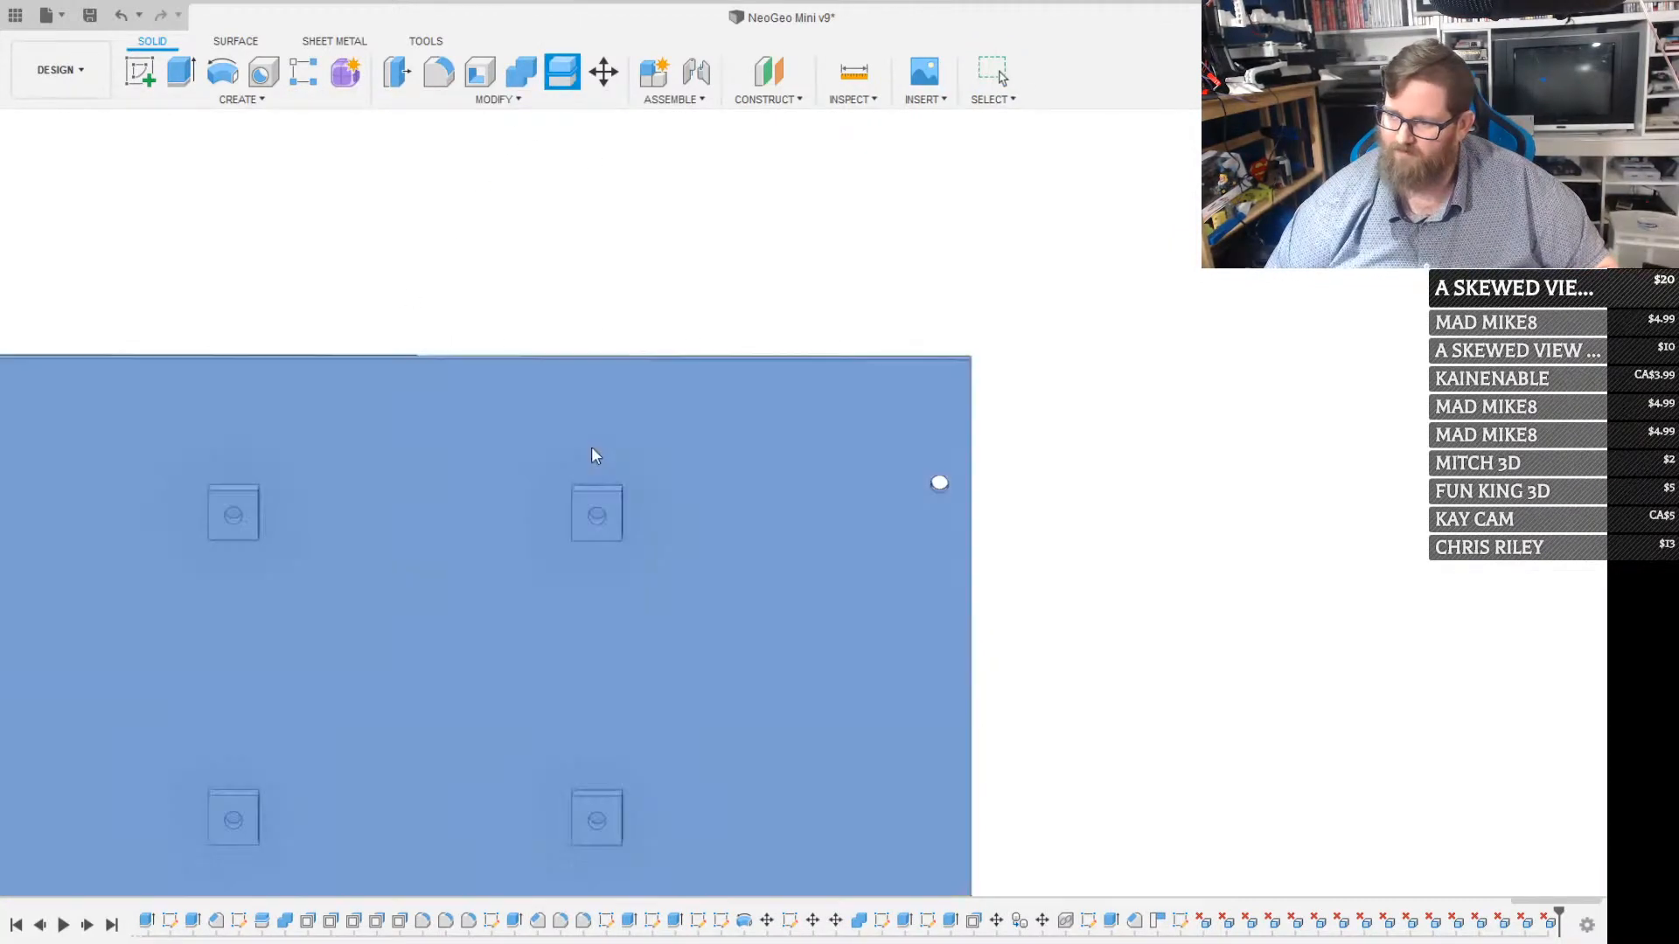
left_click(589, 453)
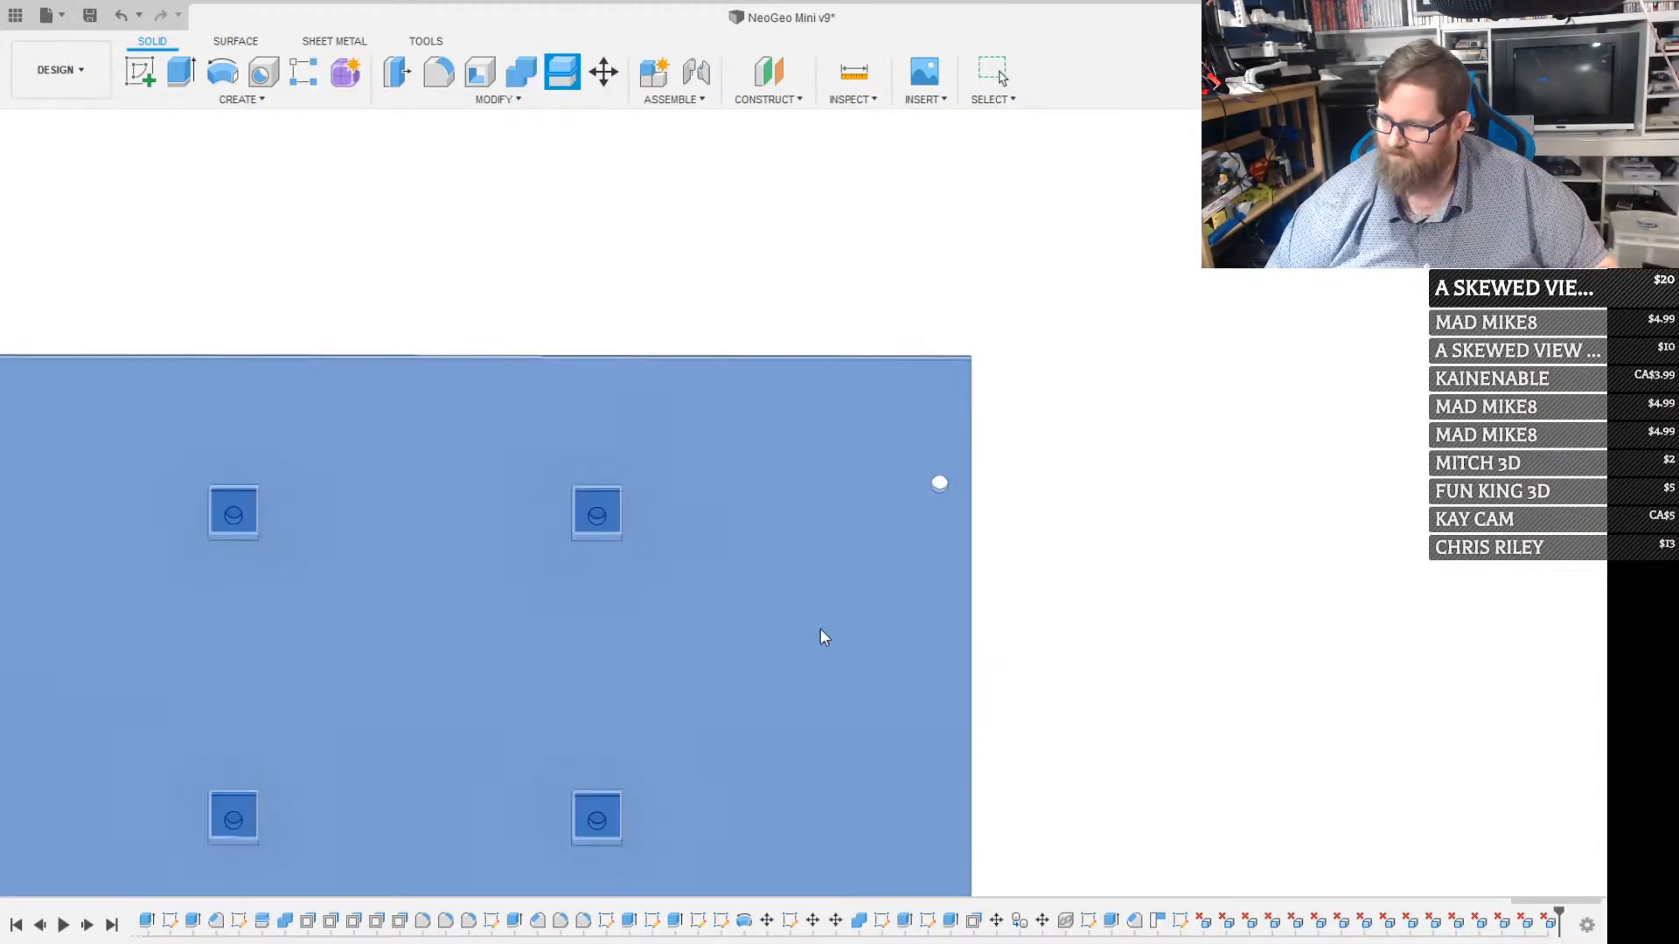
left_click(821, 627)
left_click(1518, 386)
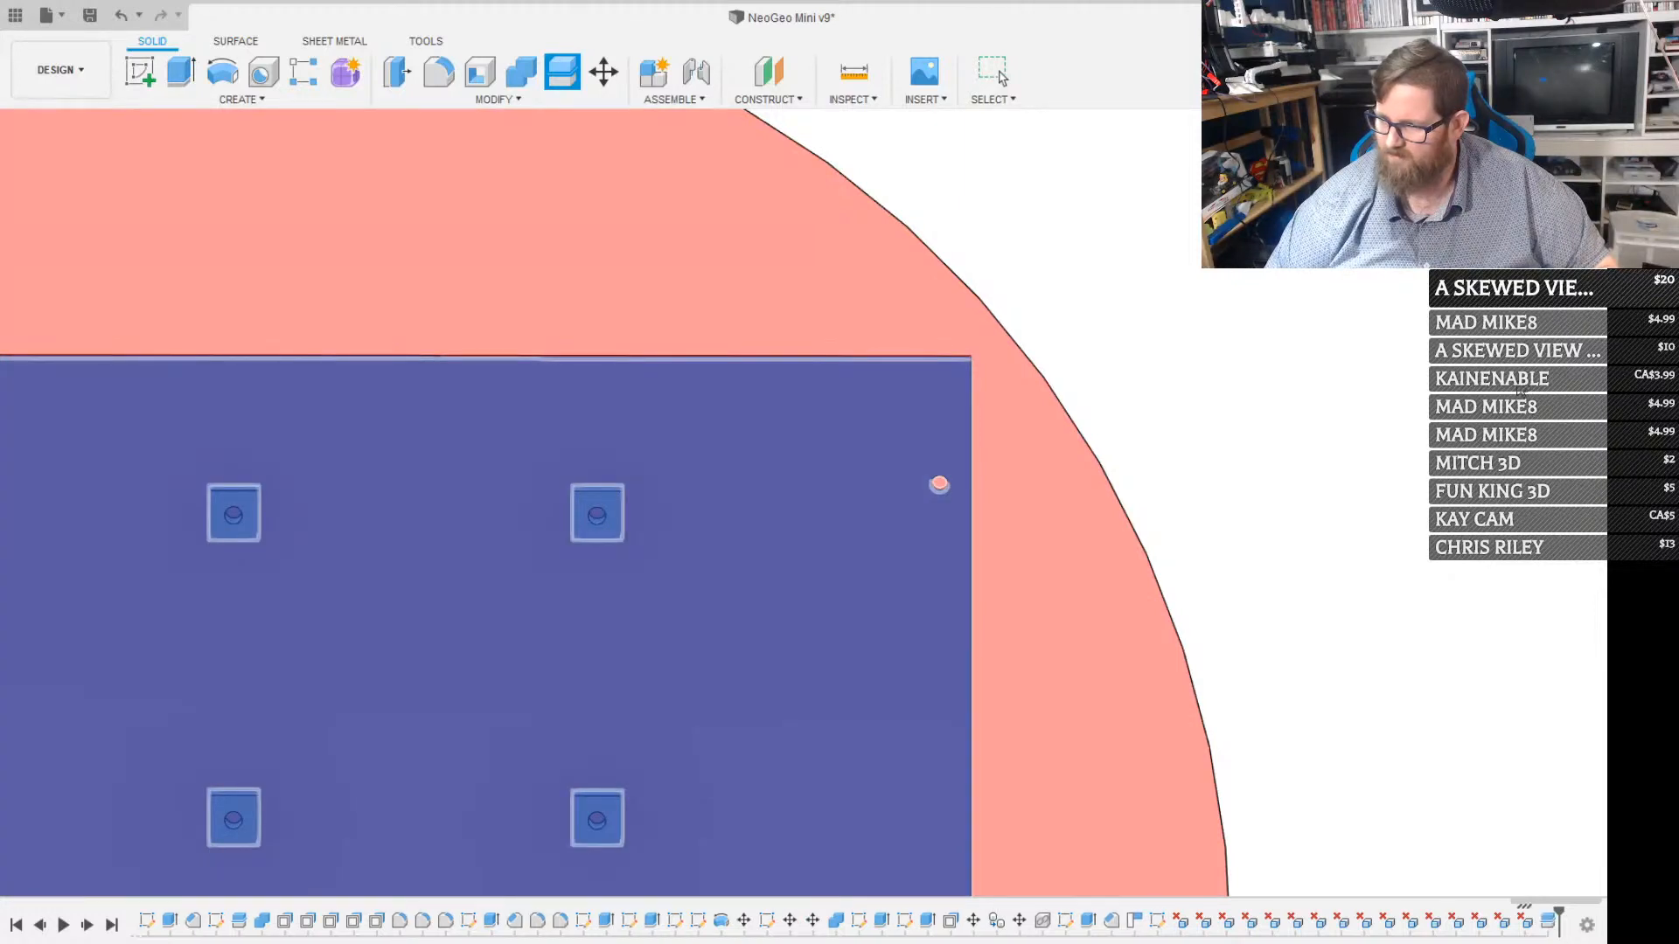
Hide the back panel and move the four post bodies together straight down, away from the panel's upper edge
scroll(633, 590, "down", 2)
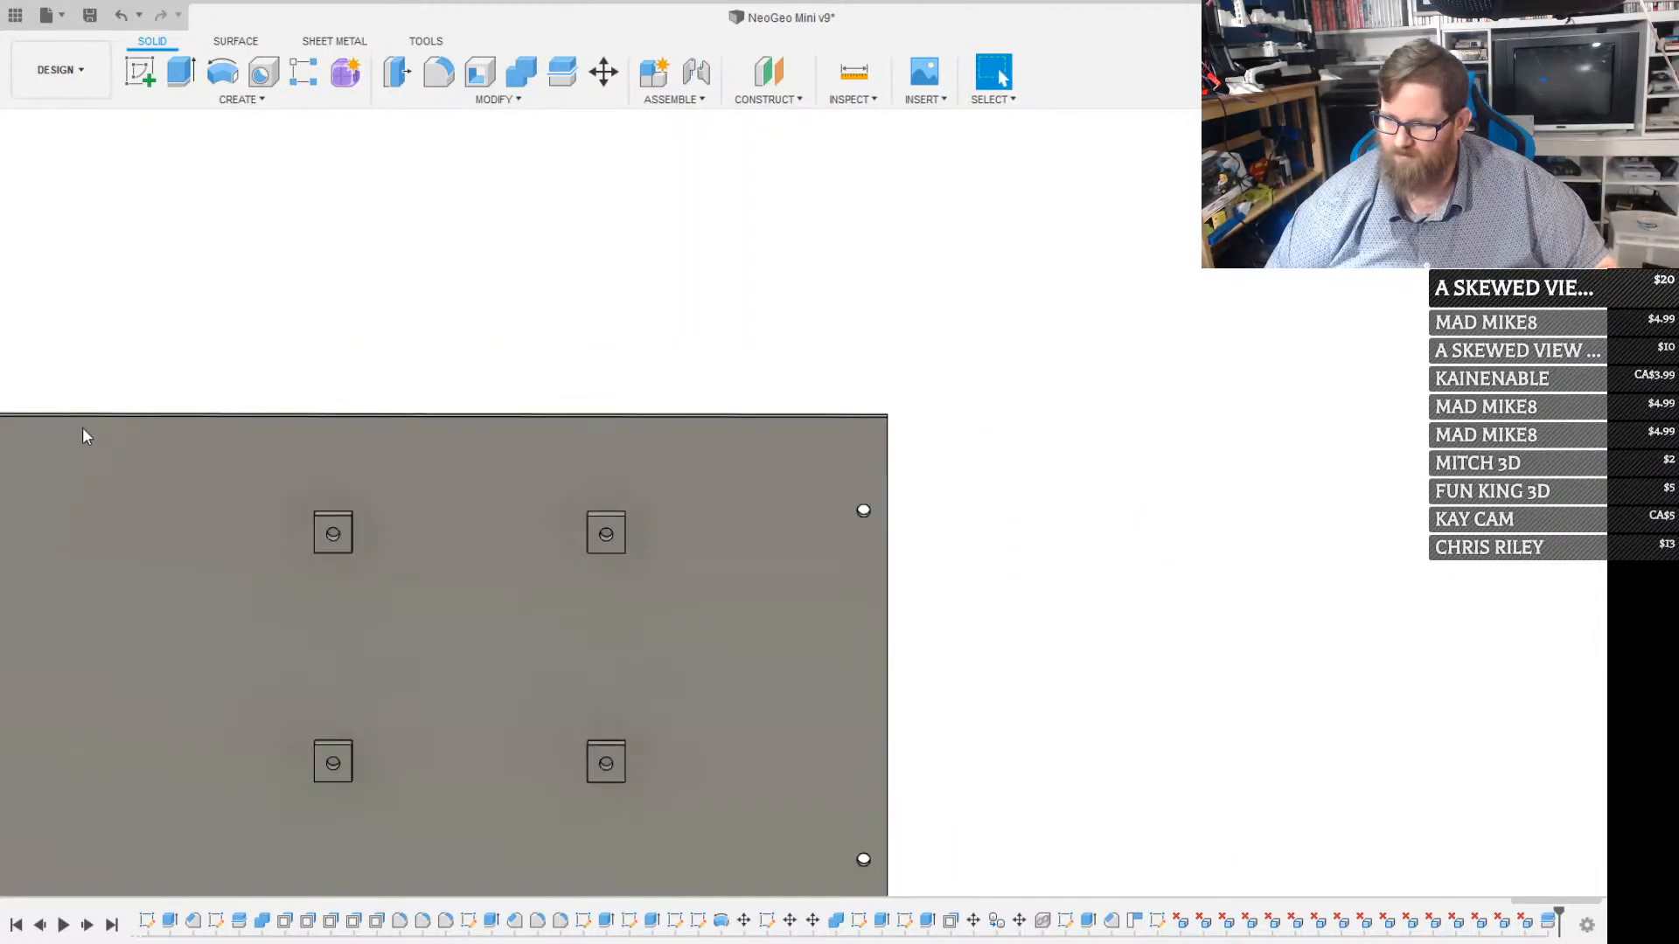
left_click(79, 407)
left_click_drag(256, 458, 728, 803)
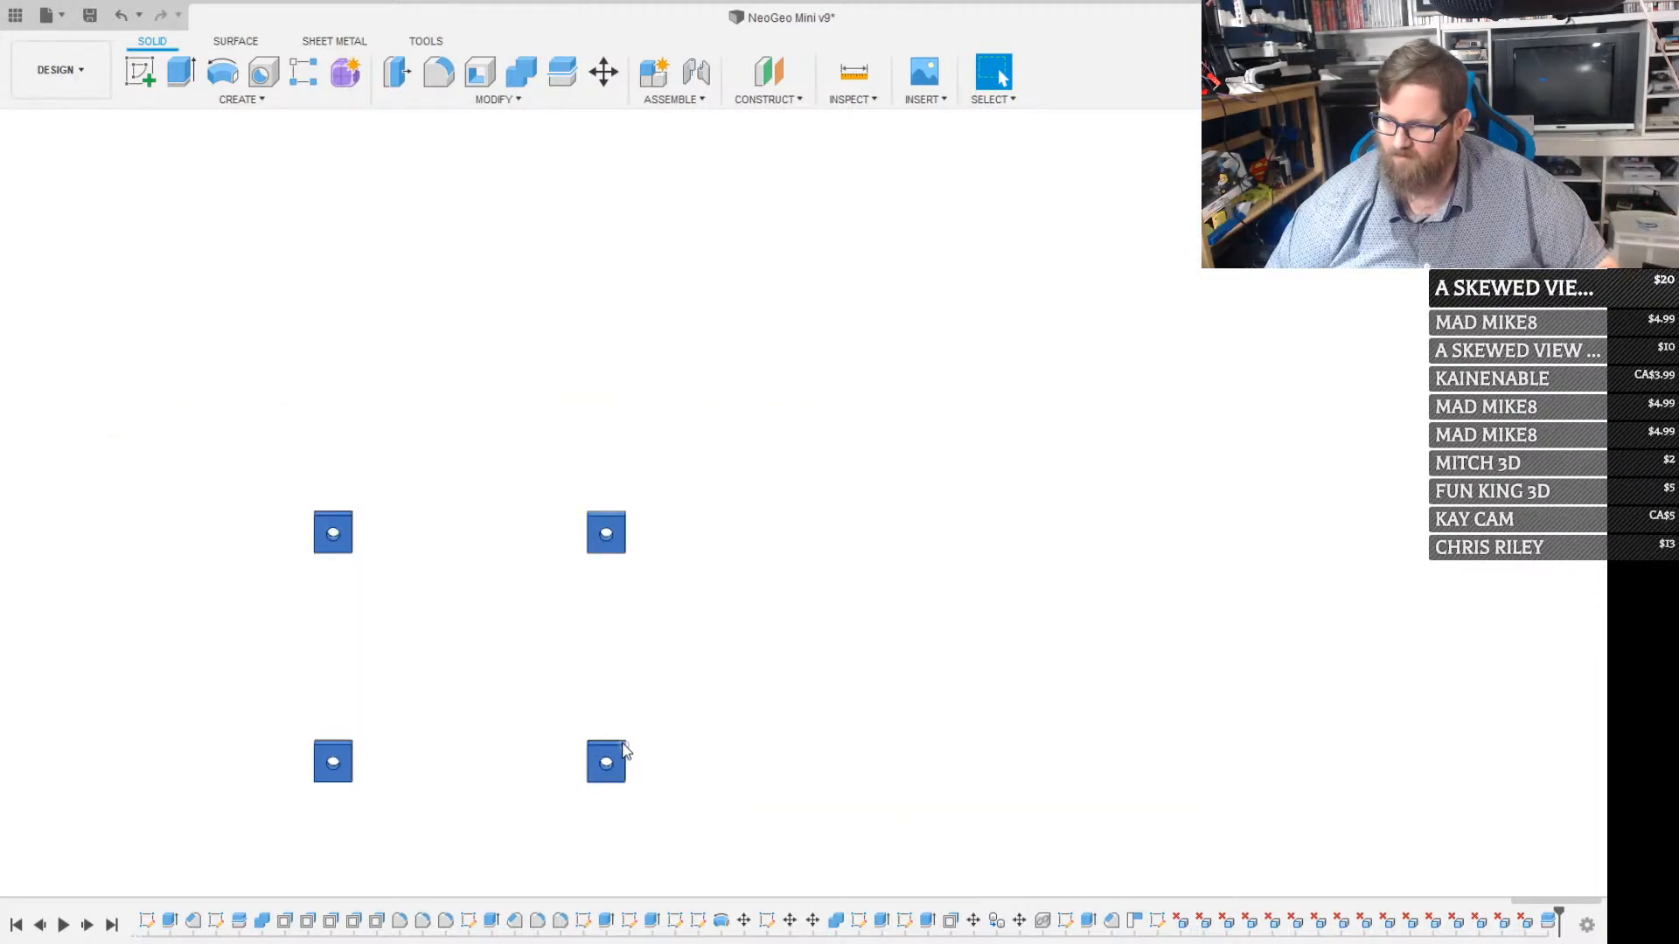
key("m")
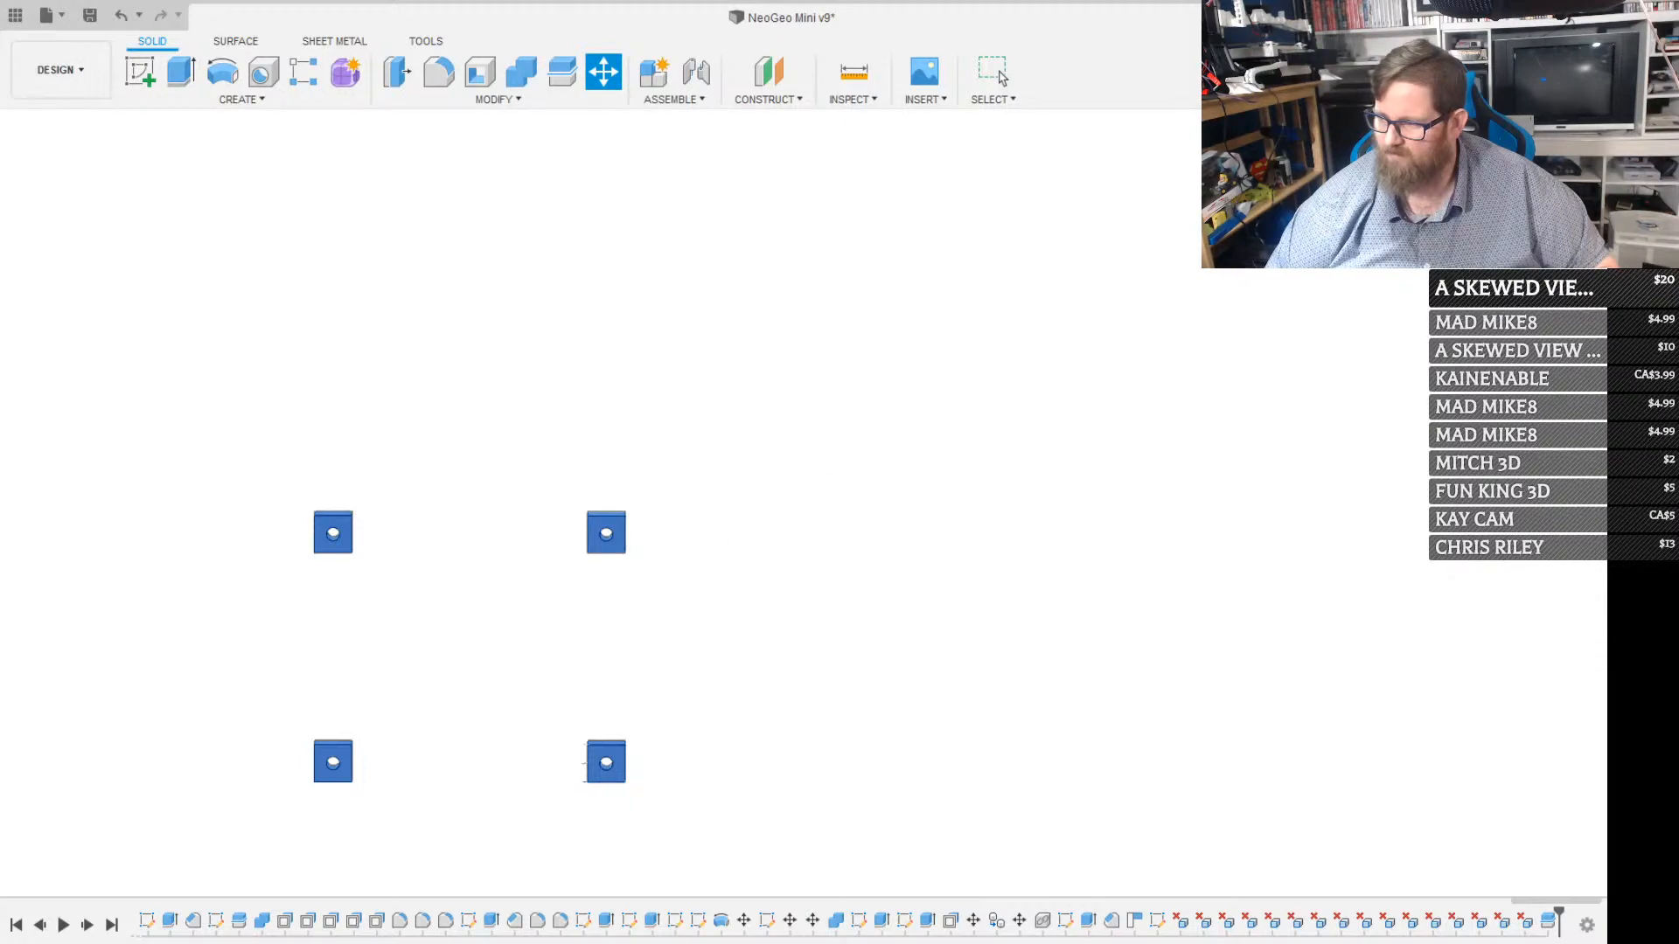
left_click(1545, 309)
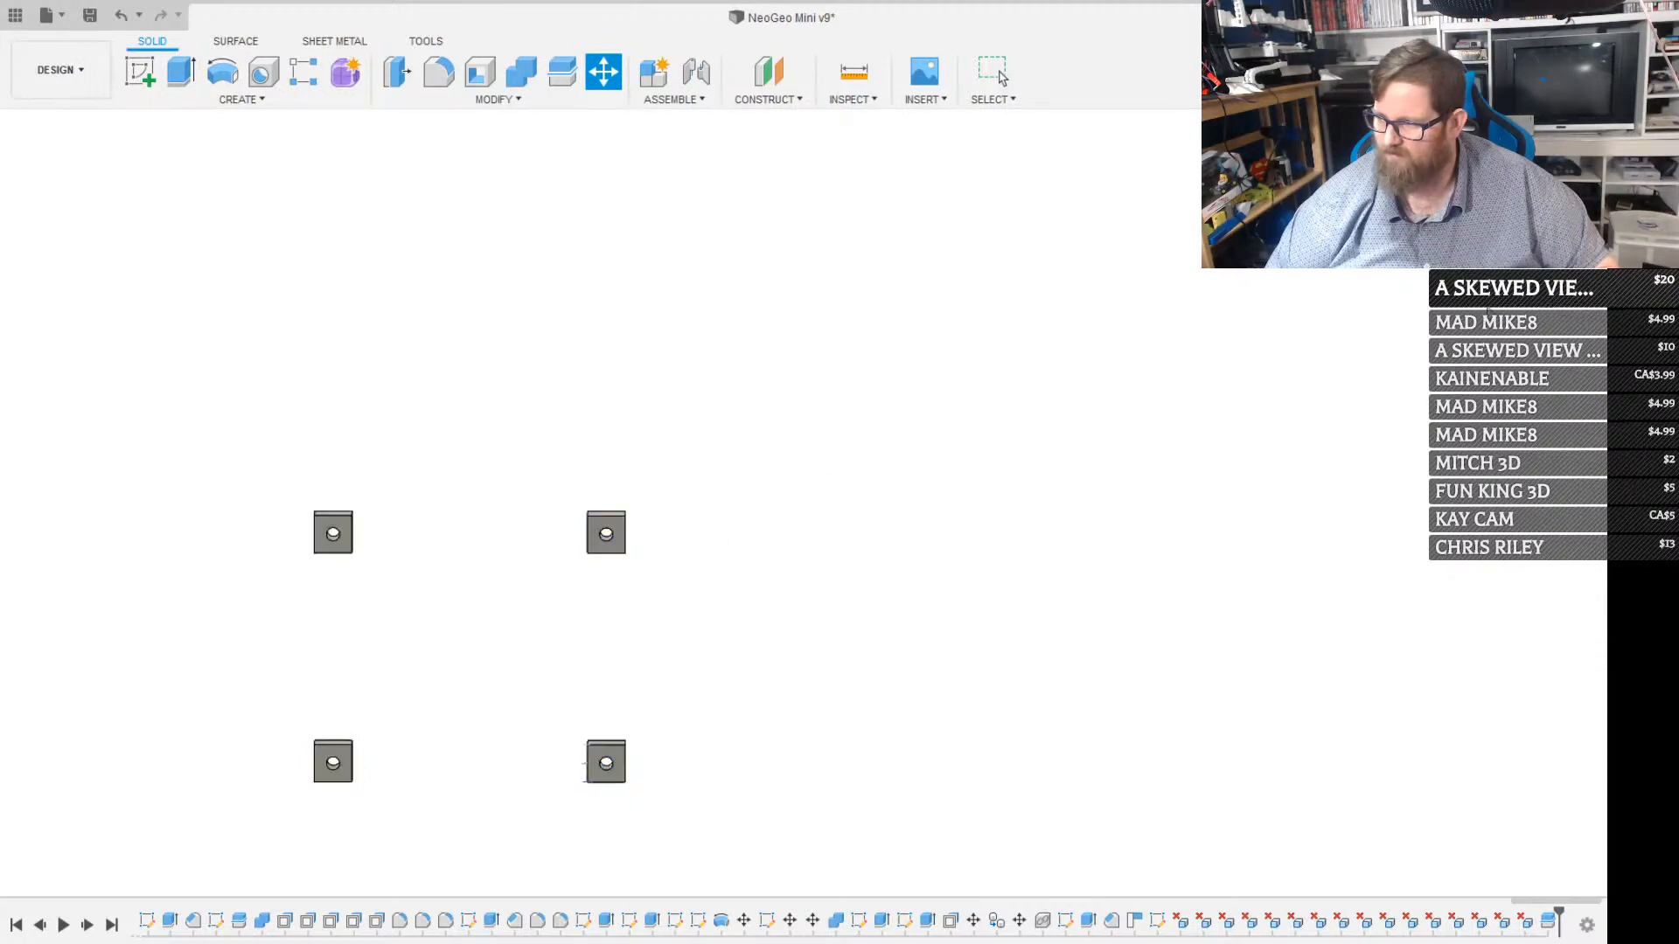
left_click(139, 596)
left_click(148, 625)
left_click(153, 646)
left_click(155, 656)
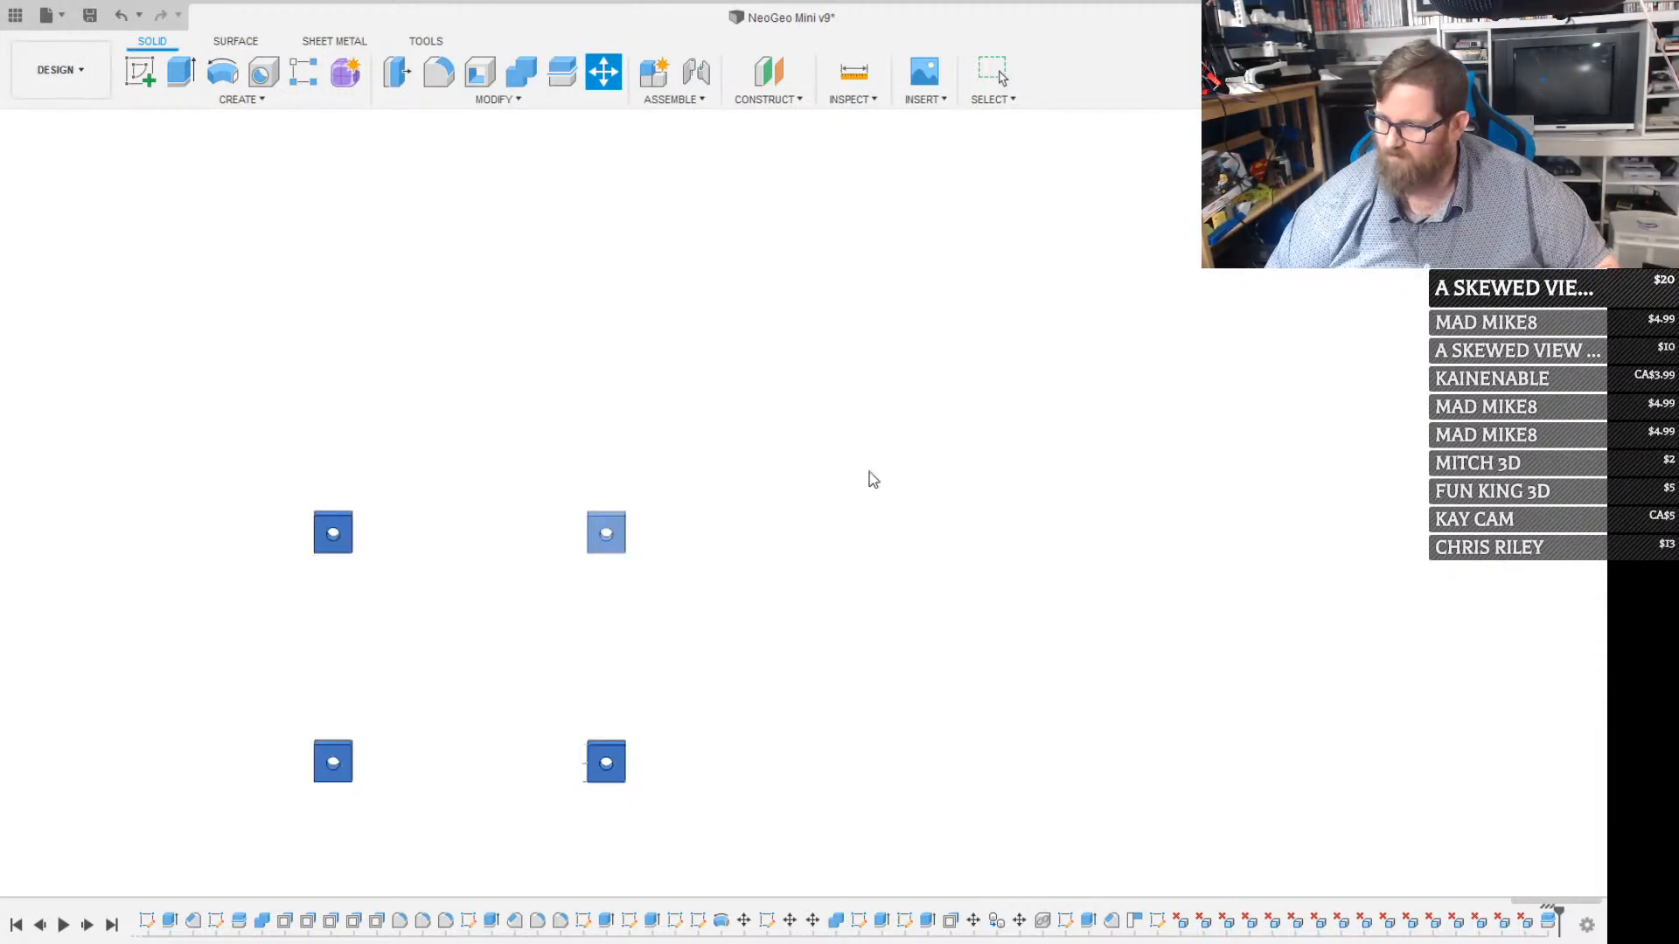
left_click(1457, 327)
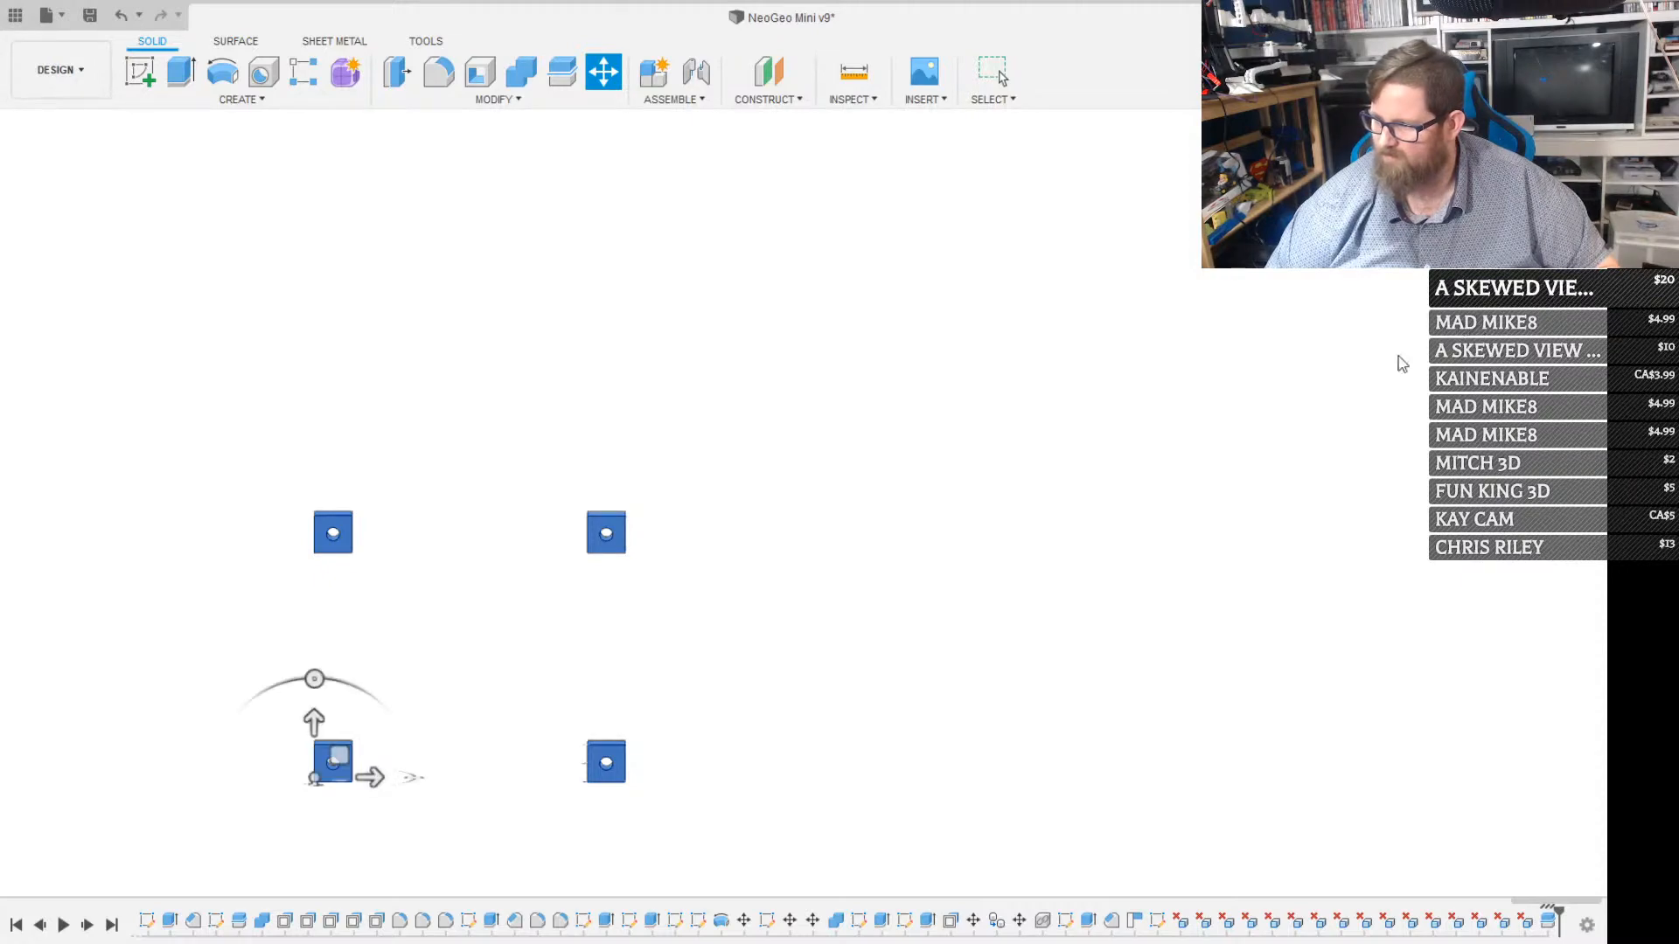
scroll(392, 680, "up", 2)
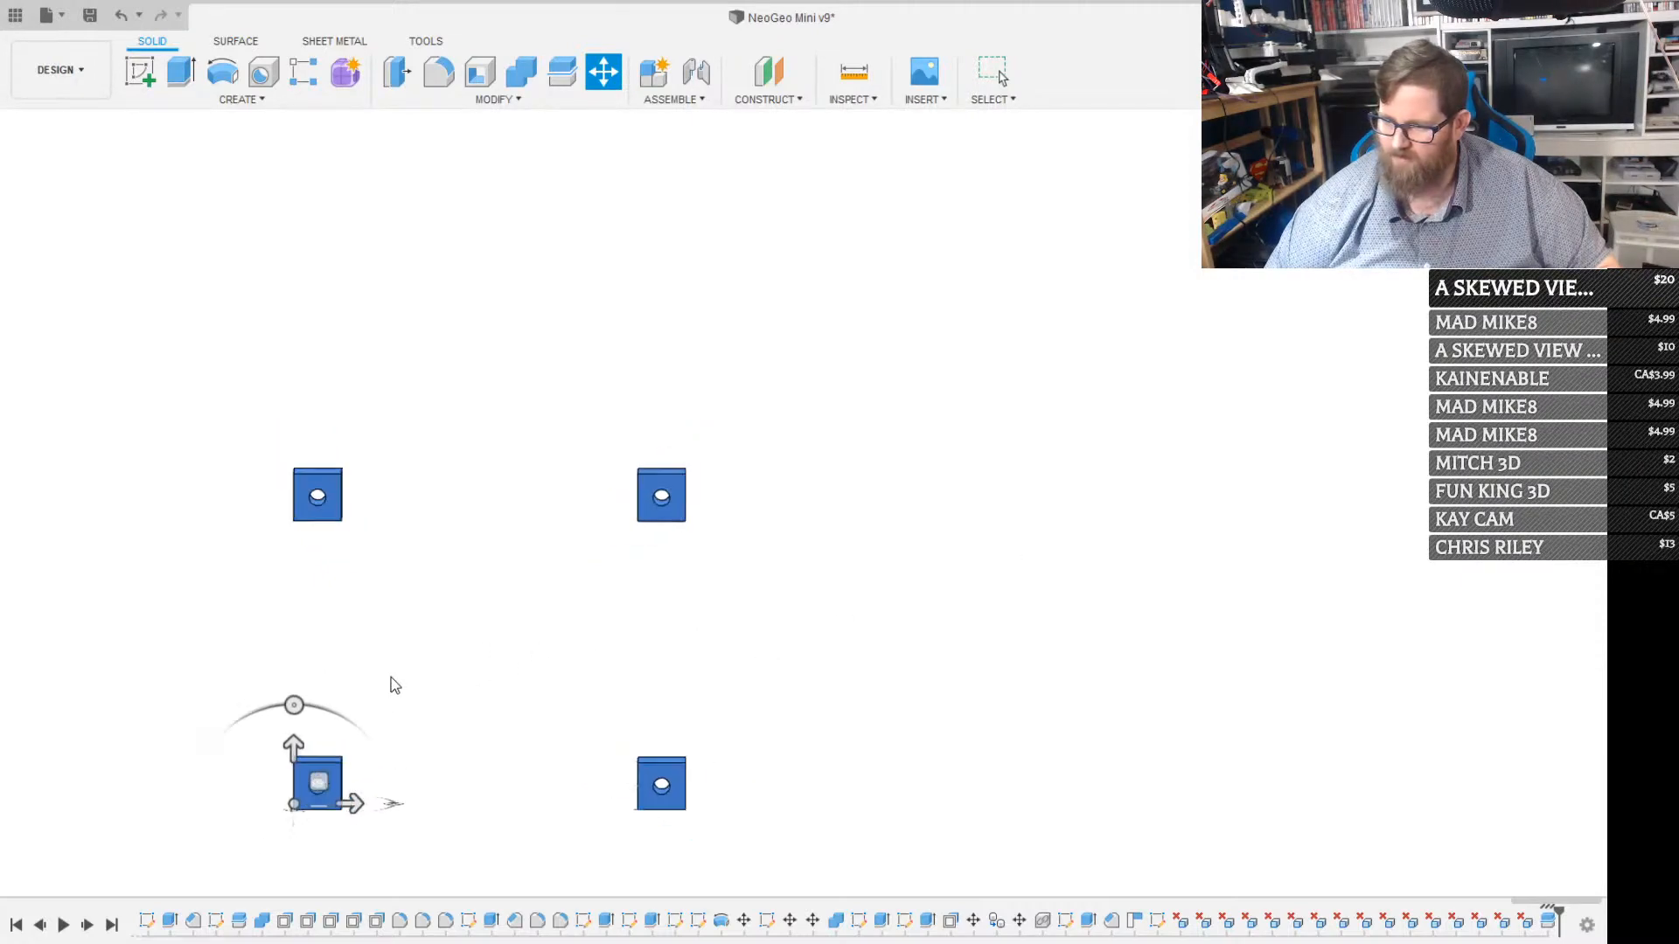
scroll(391, 680, "down", 4)
left_click_drag(339, 696, 319, 789)
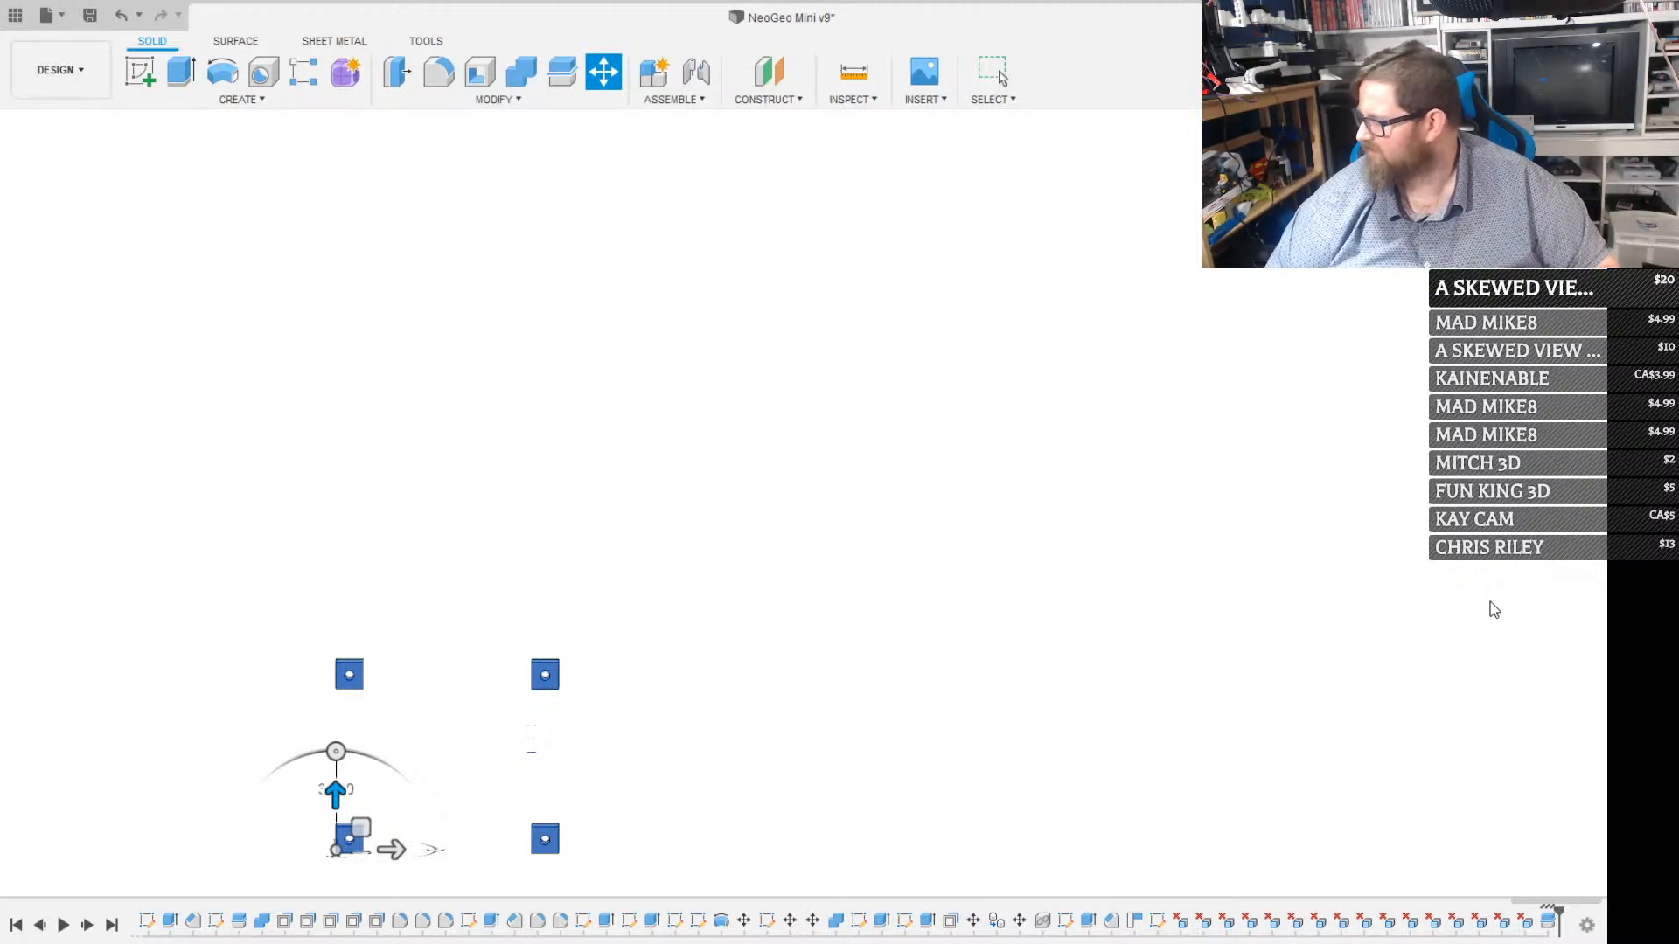
key("Return")
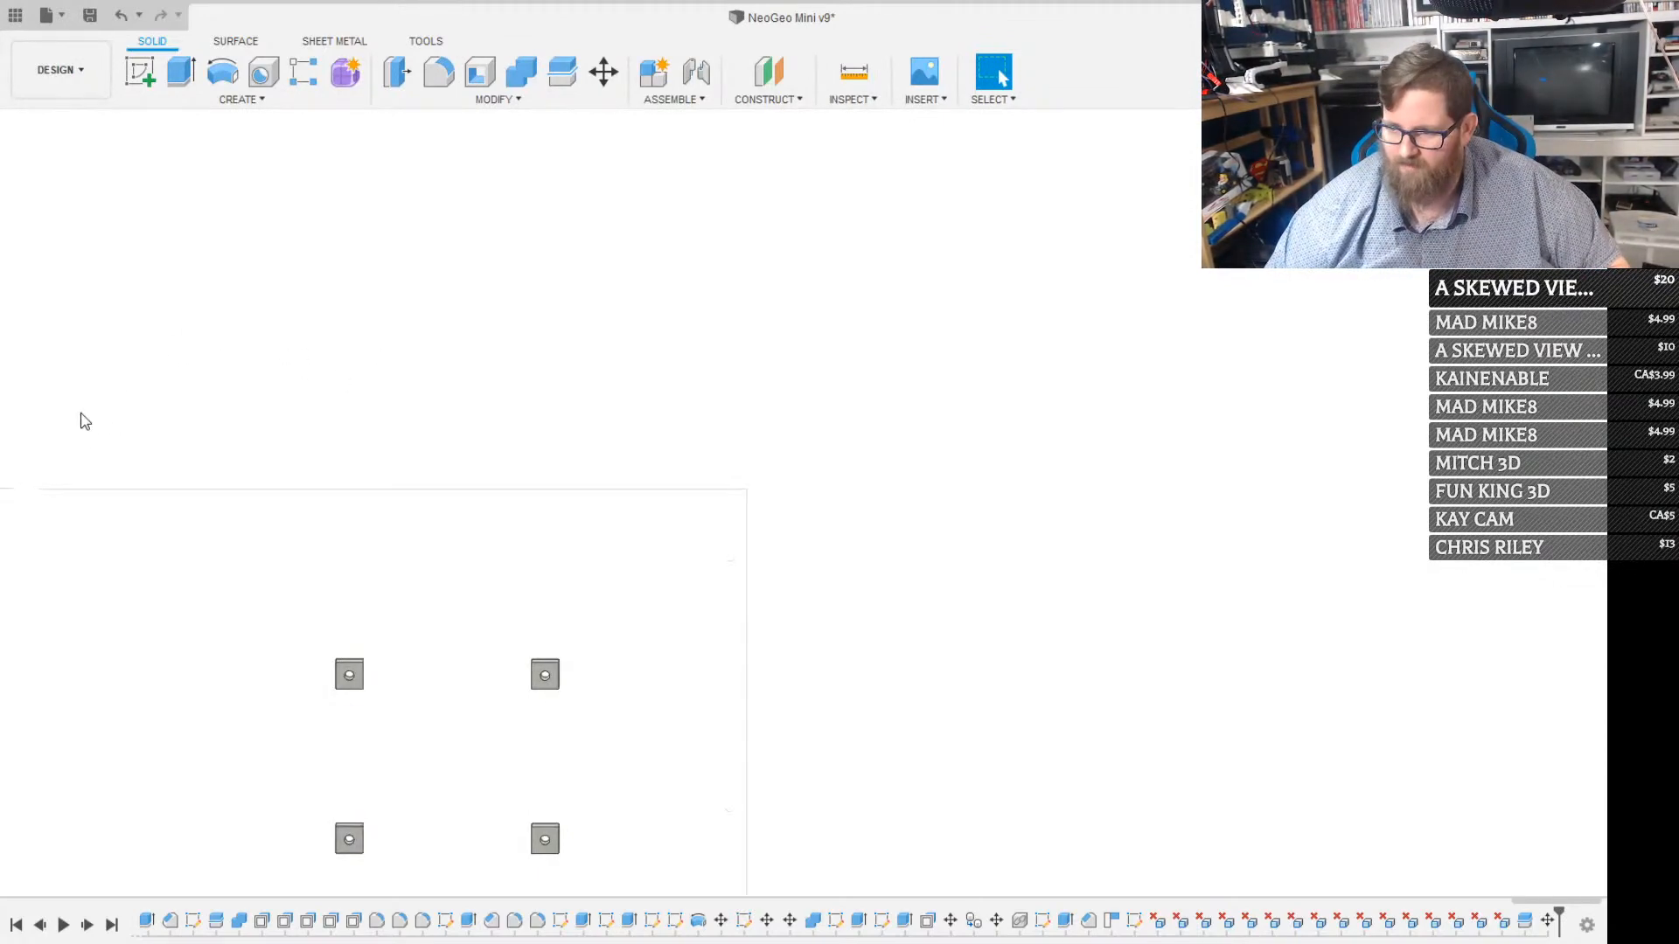
Combine the four relocated posts with the back panel into one body
scroll(332, 656, "down", 3)
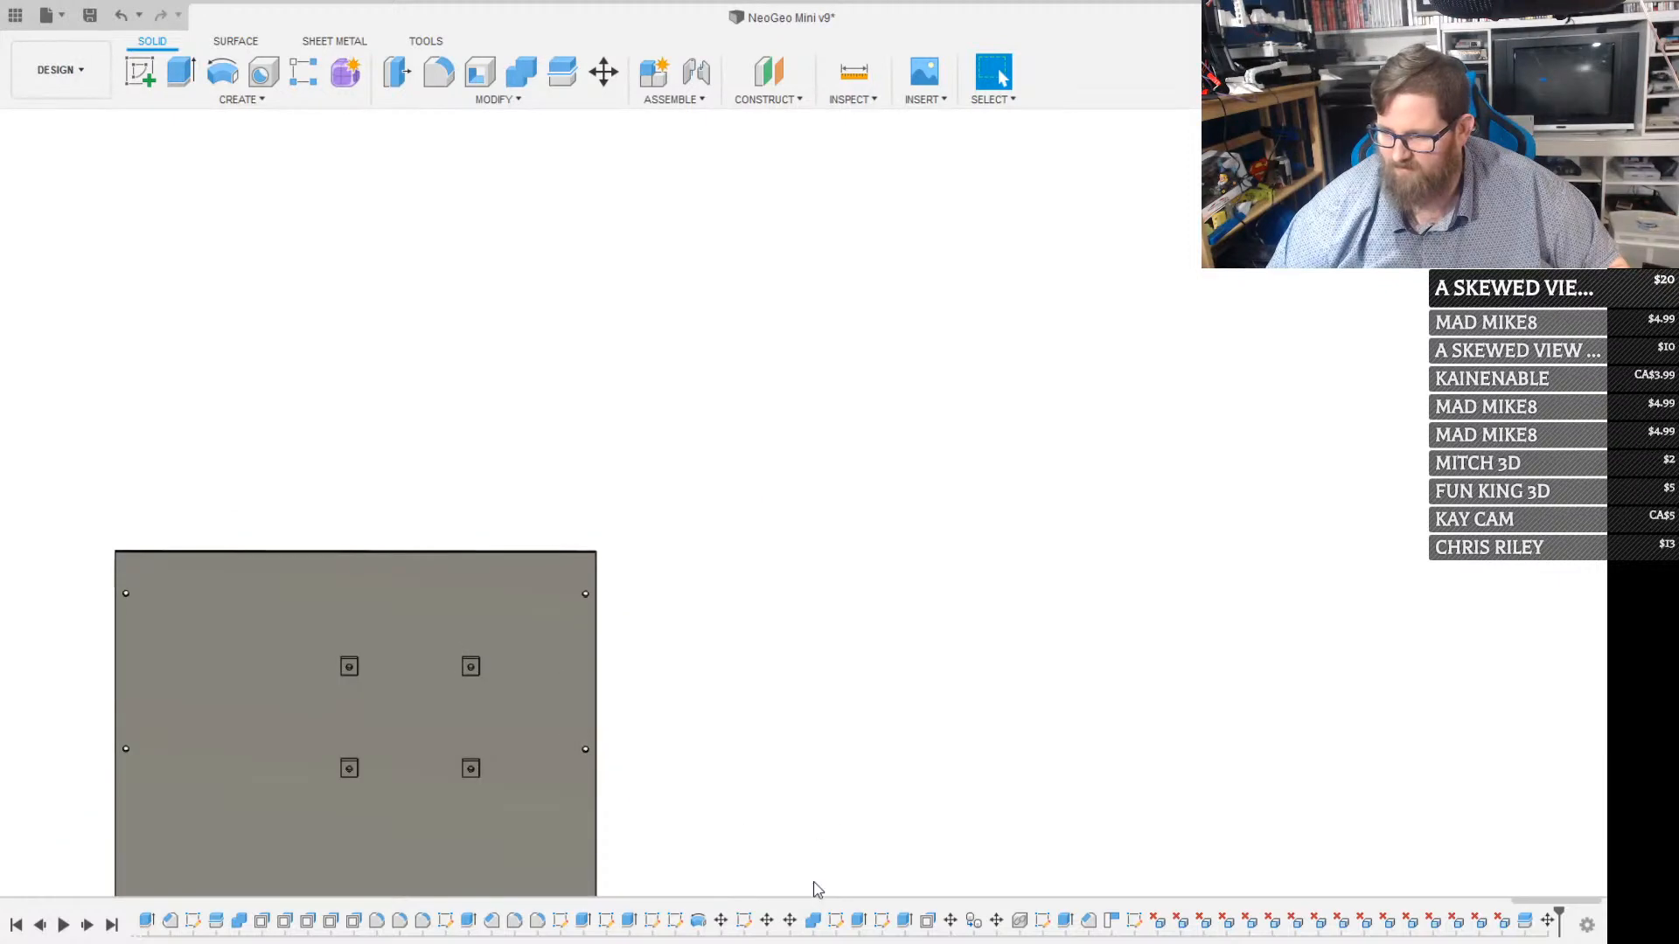
middle_click_drag(745, 757, 999, 679)
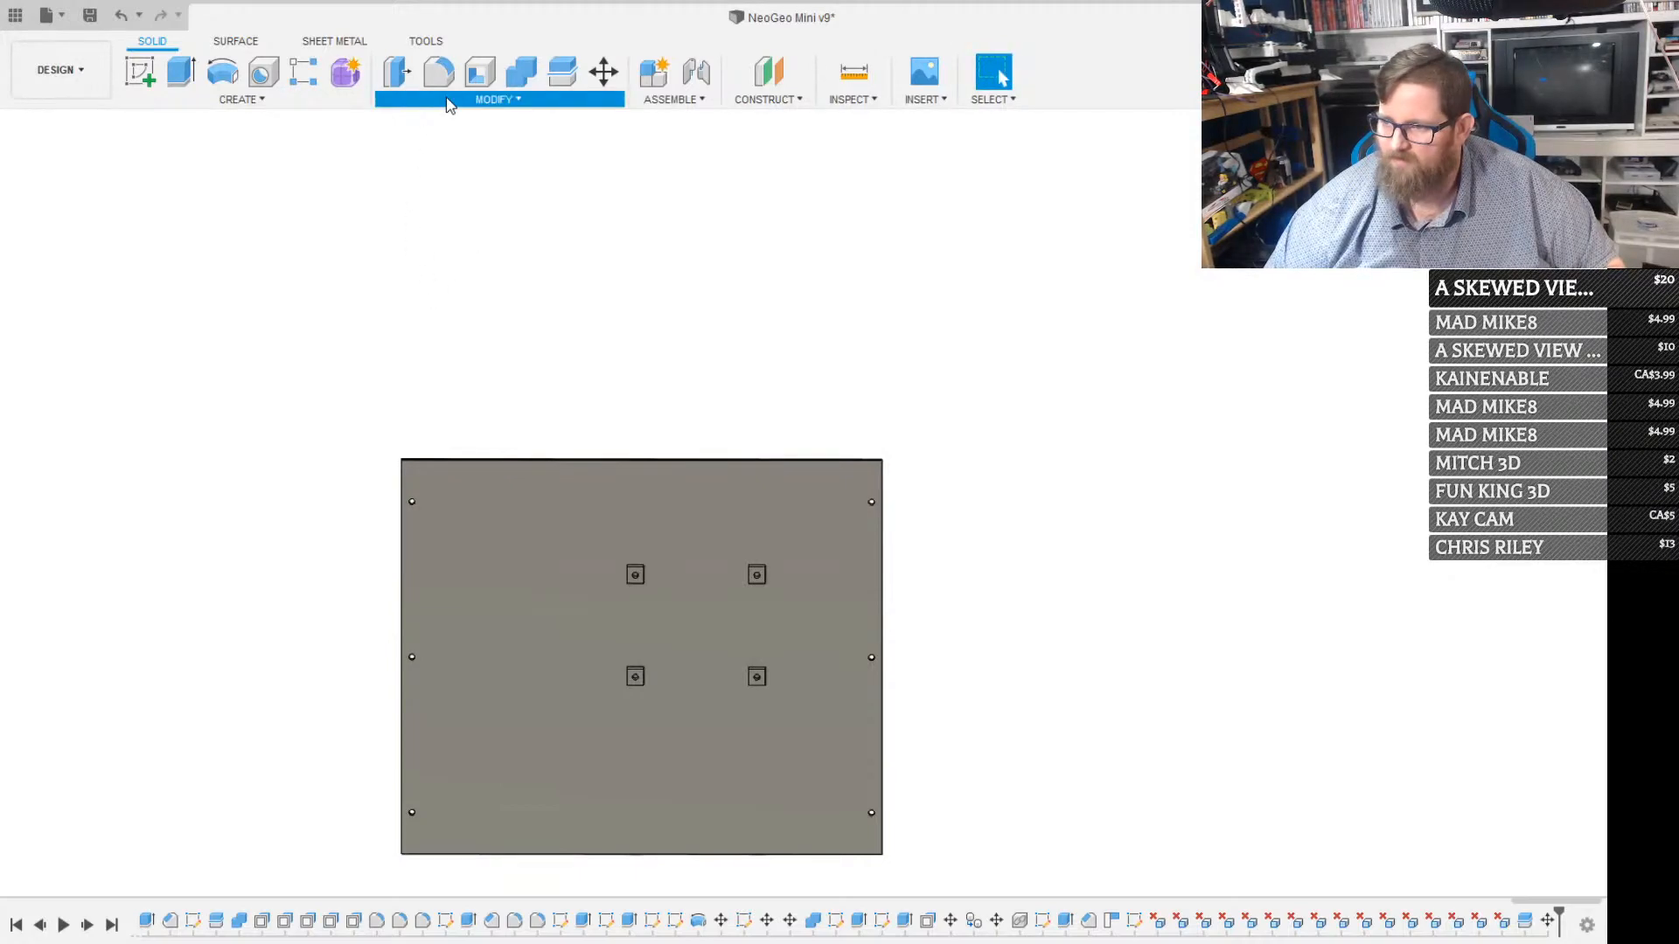
left_click(420, 262)
left_click(545, 570)
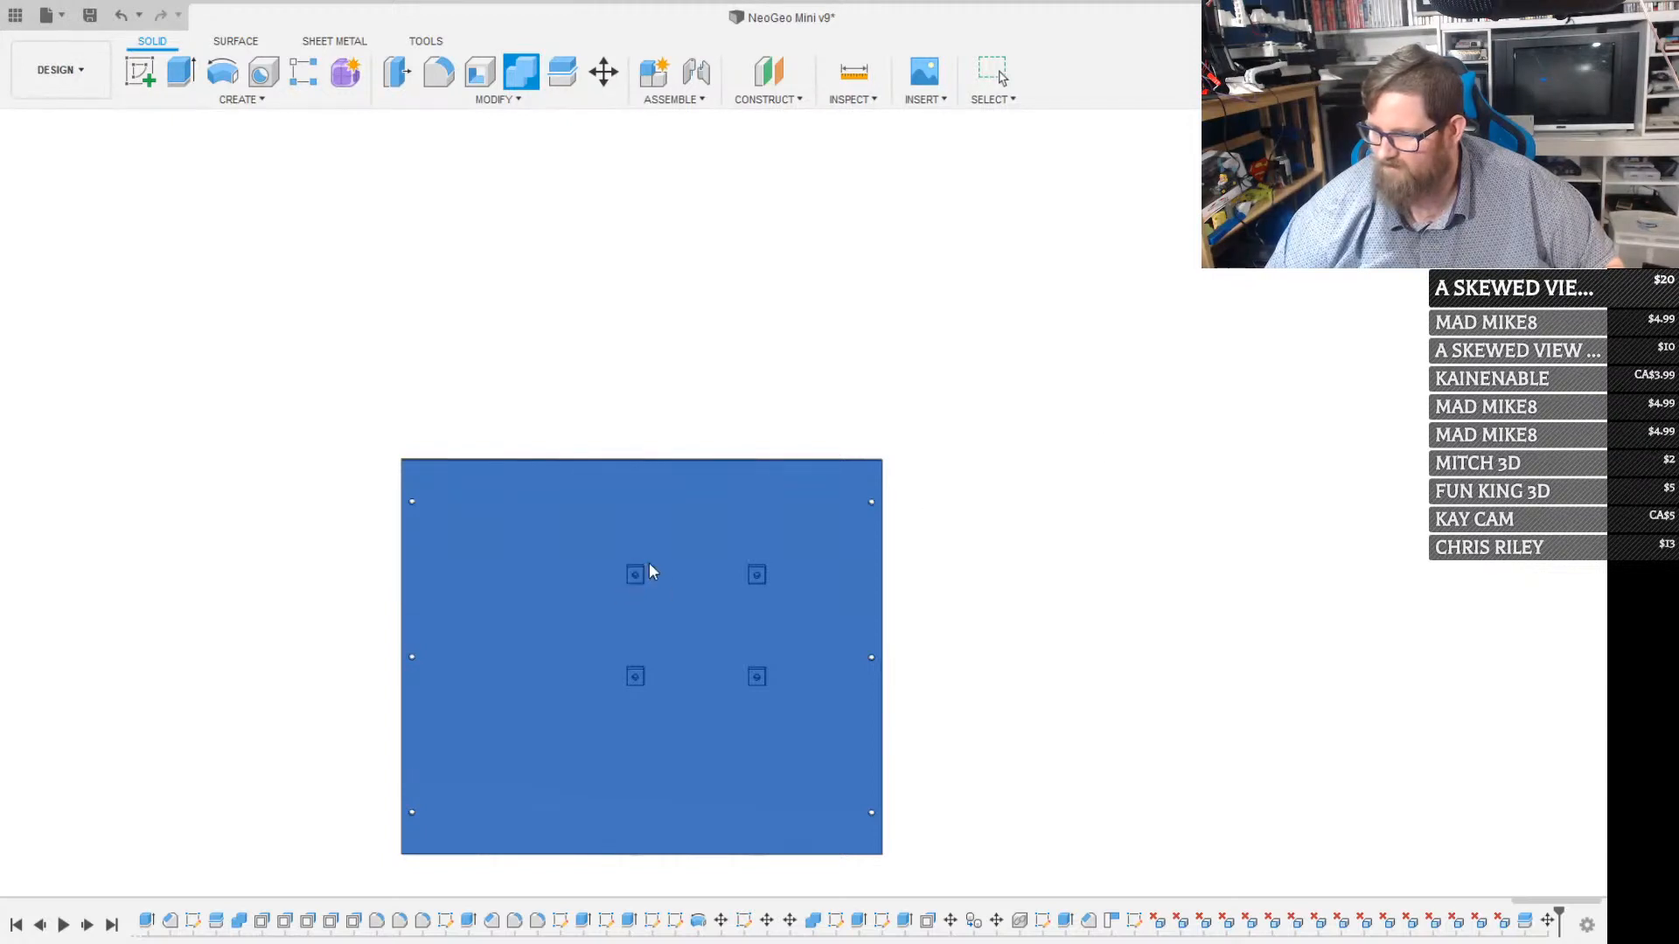
scroll(647, 569, "up", 3)
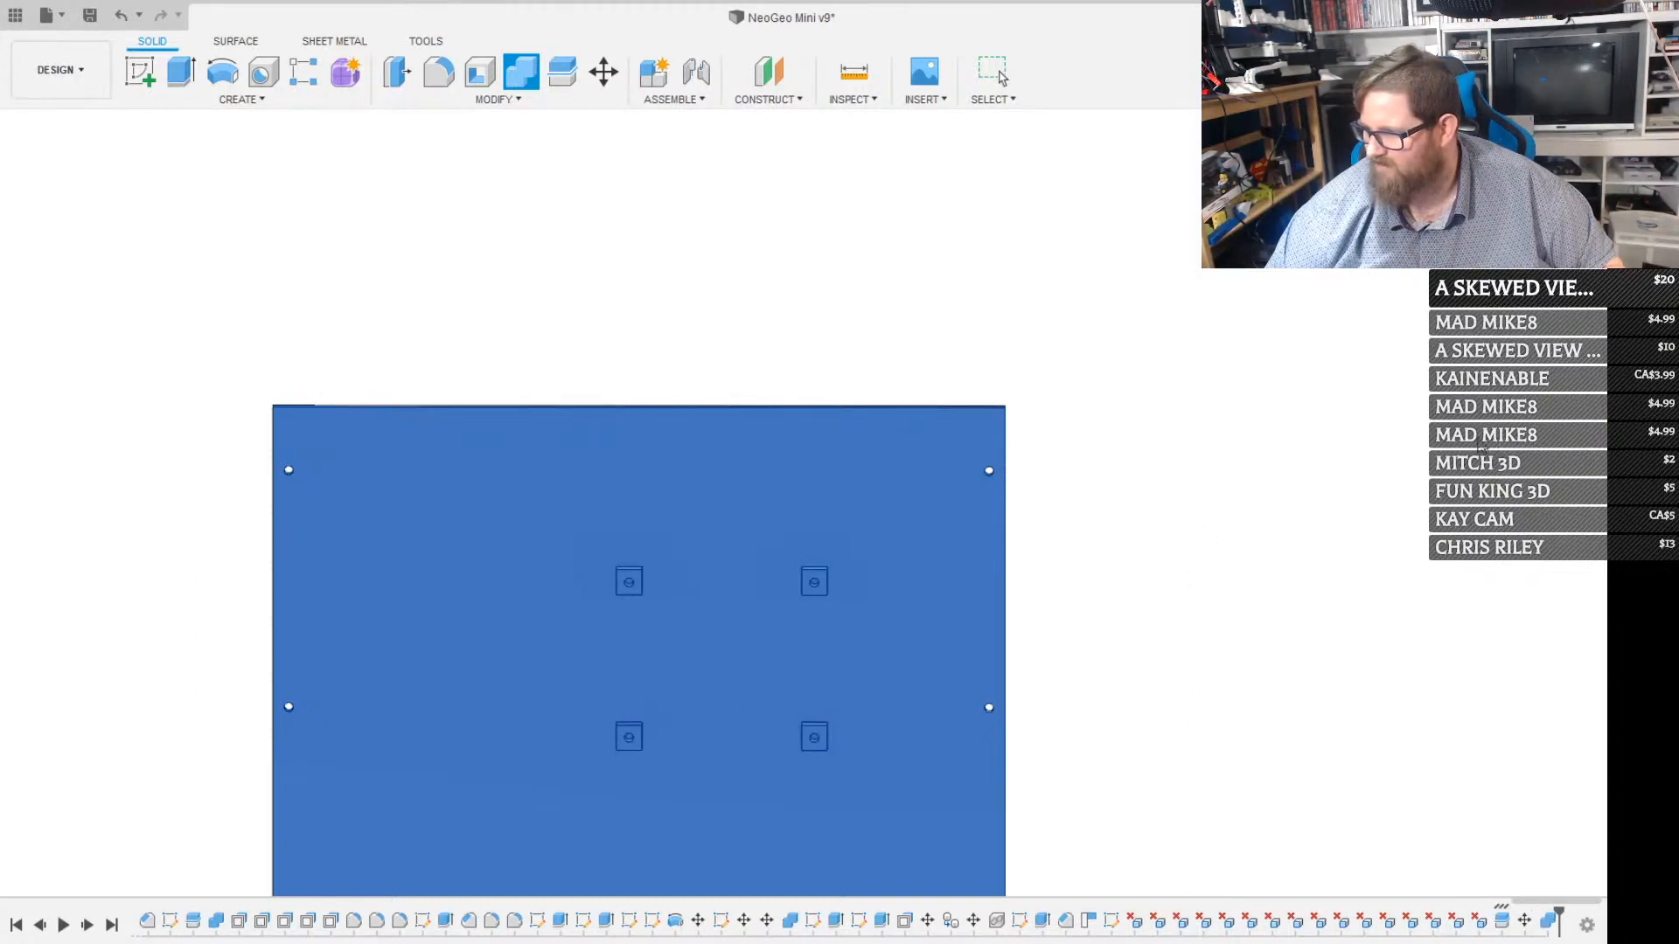
key("Escape")
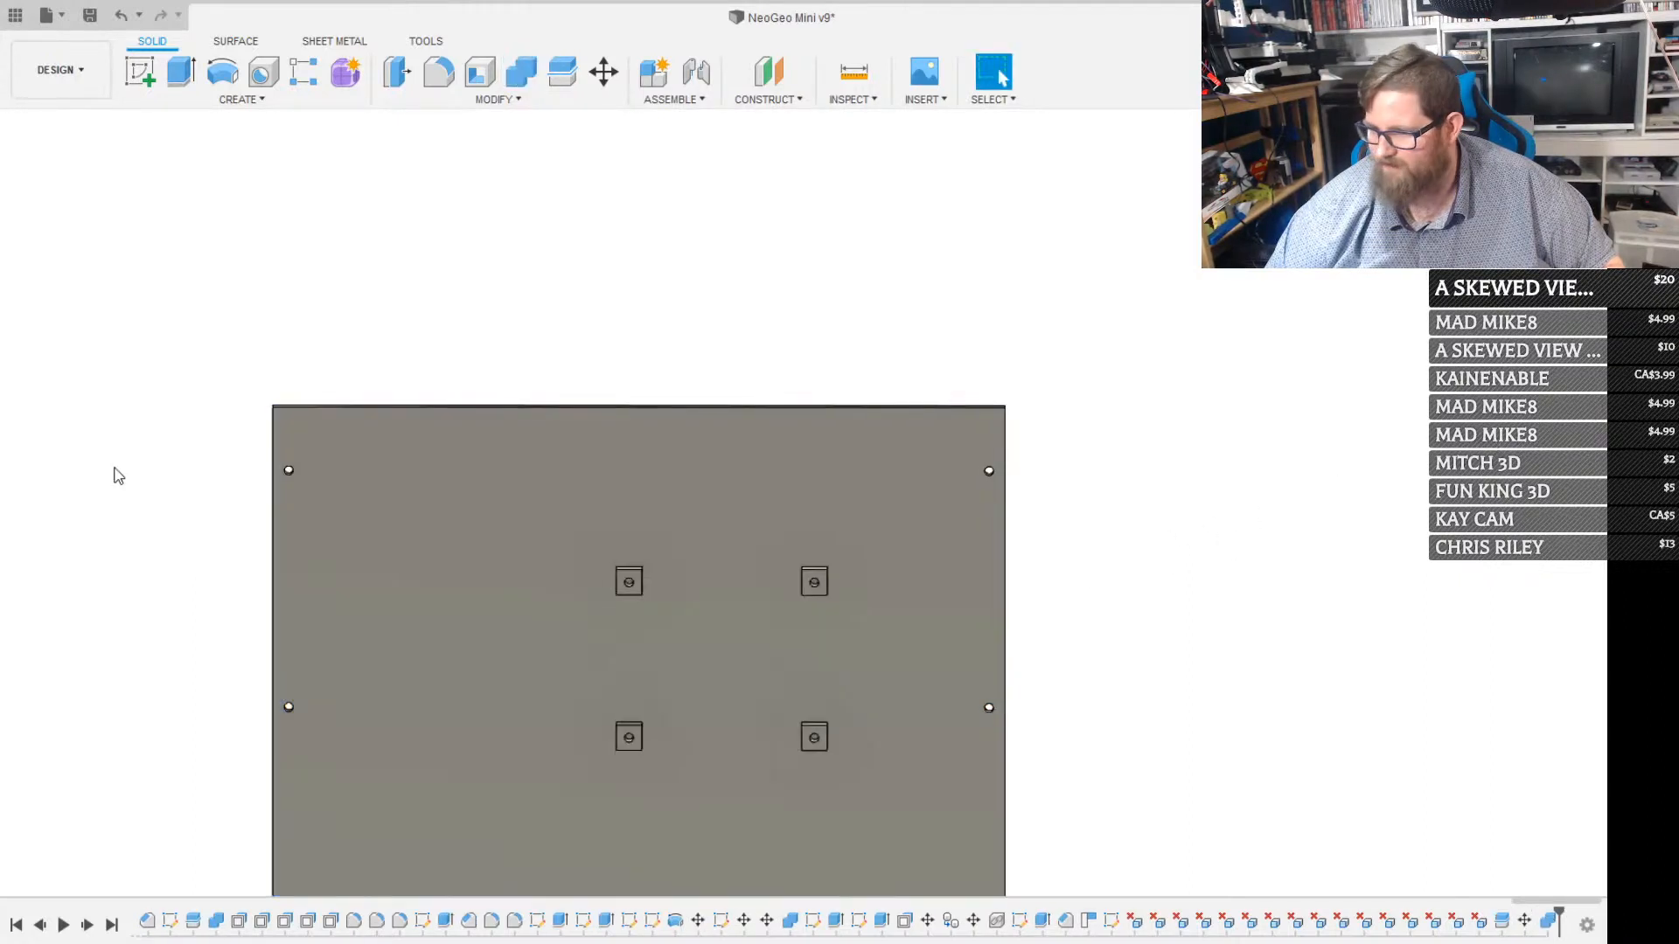
Show the Raspberry Pi and move it straight down until its mounting holes line up with the relocated posts
left_click(74, 609)
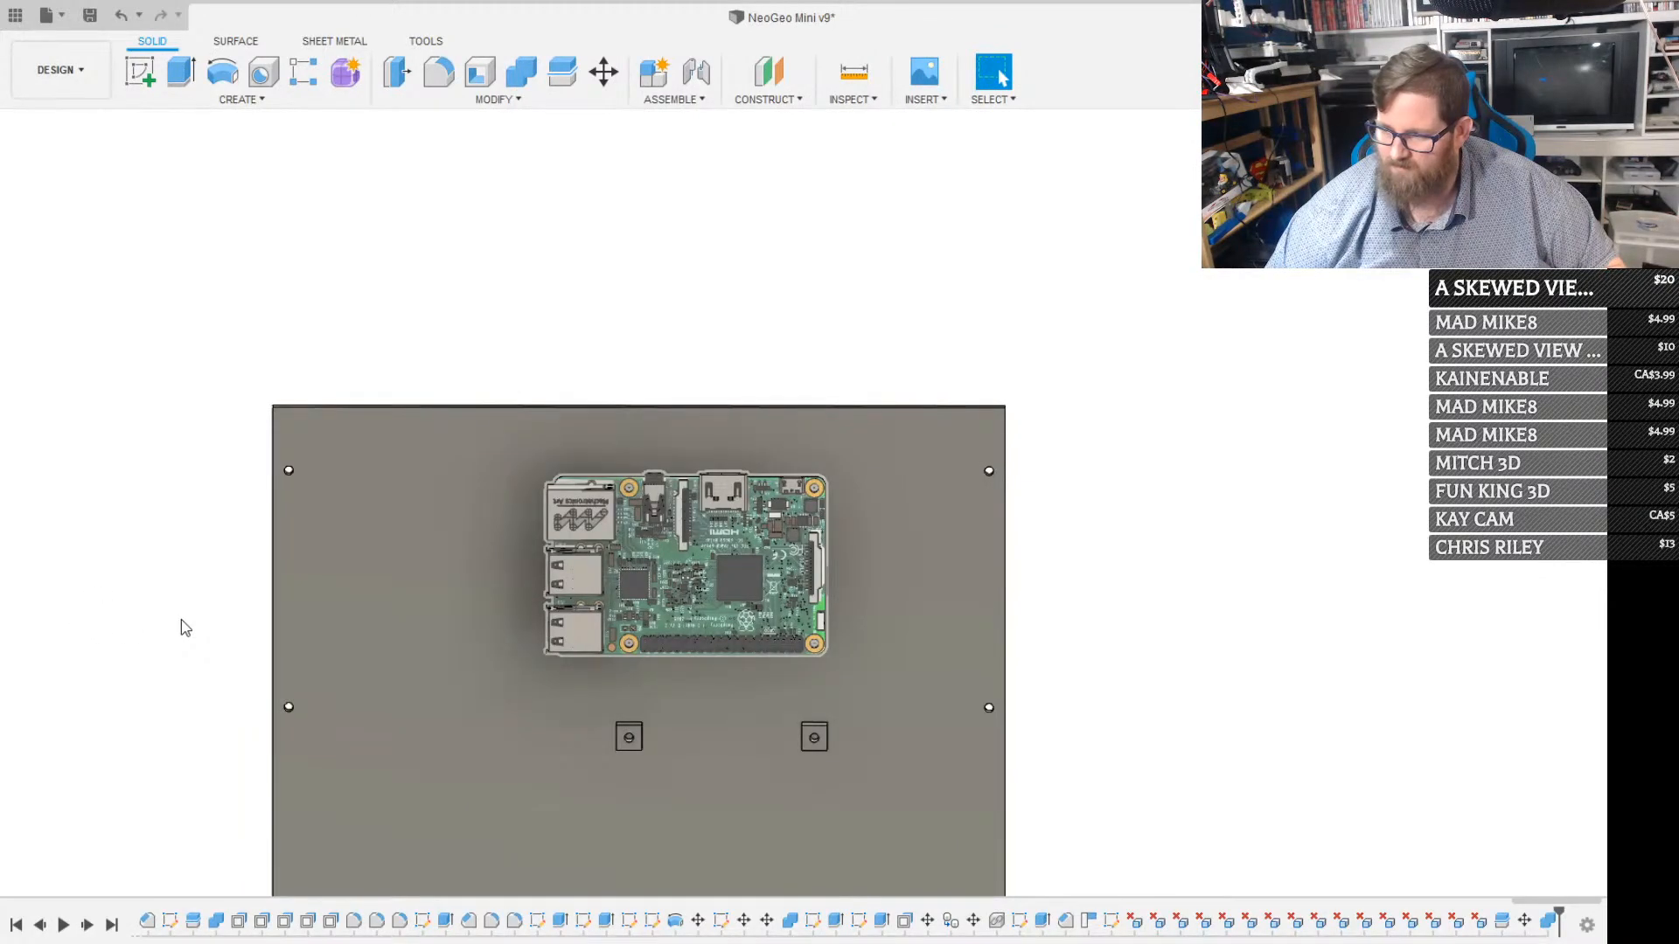
left_click(180, 610)
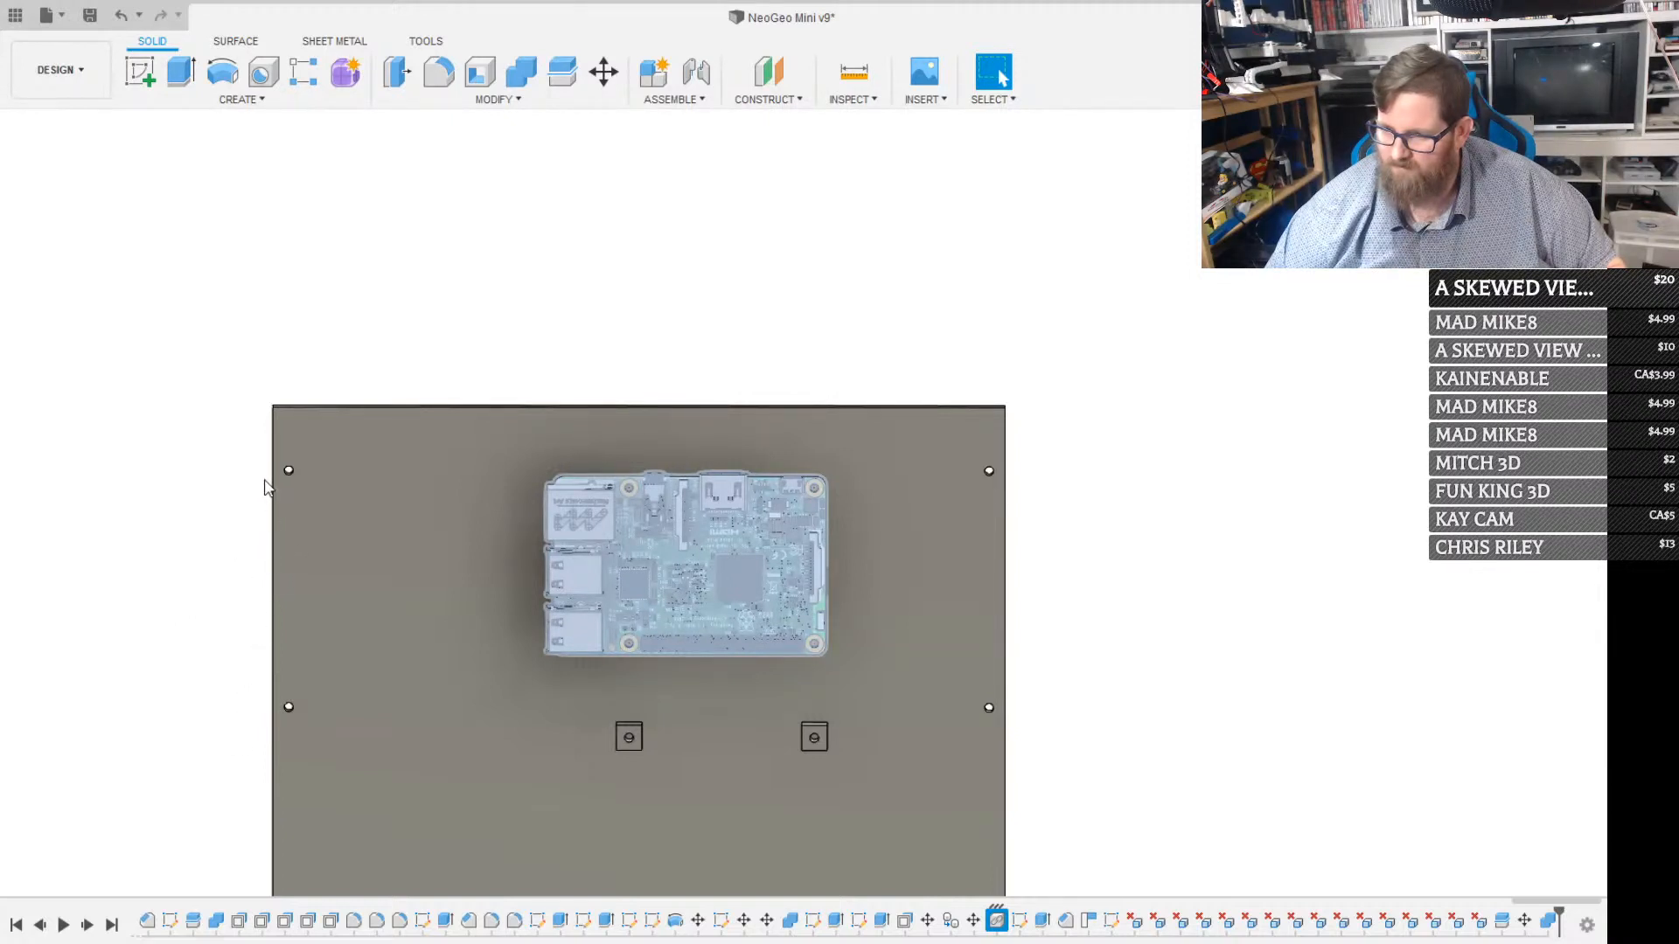
key("m")
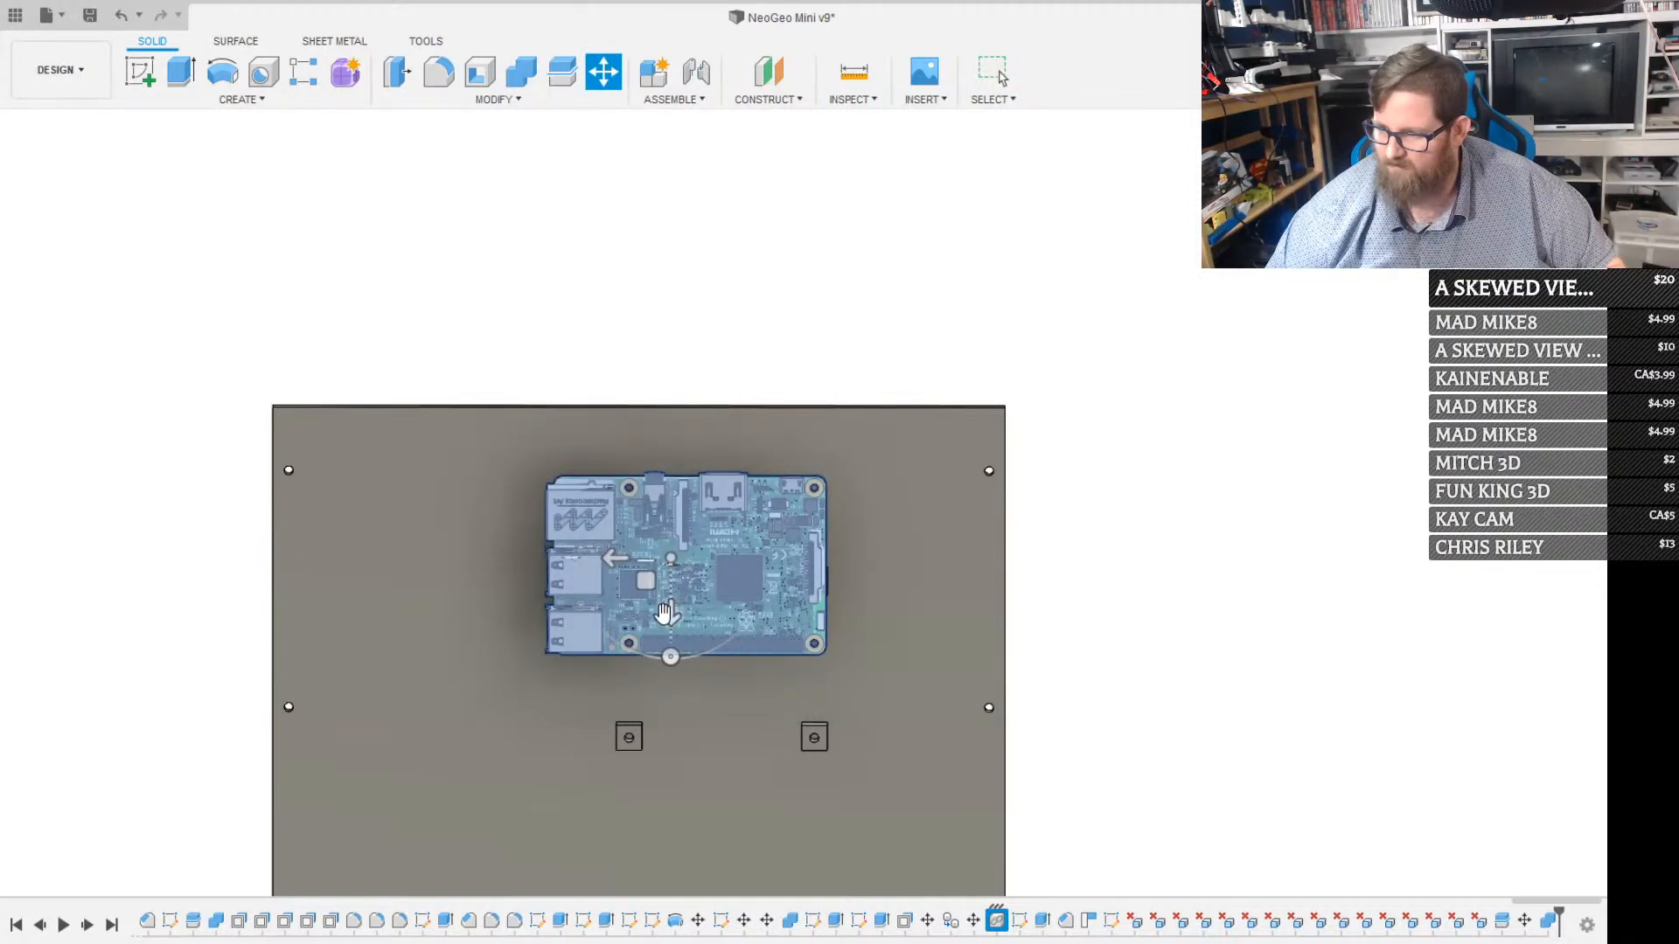
left_click_drag(666, 615, 659, 701)
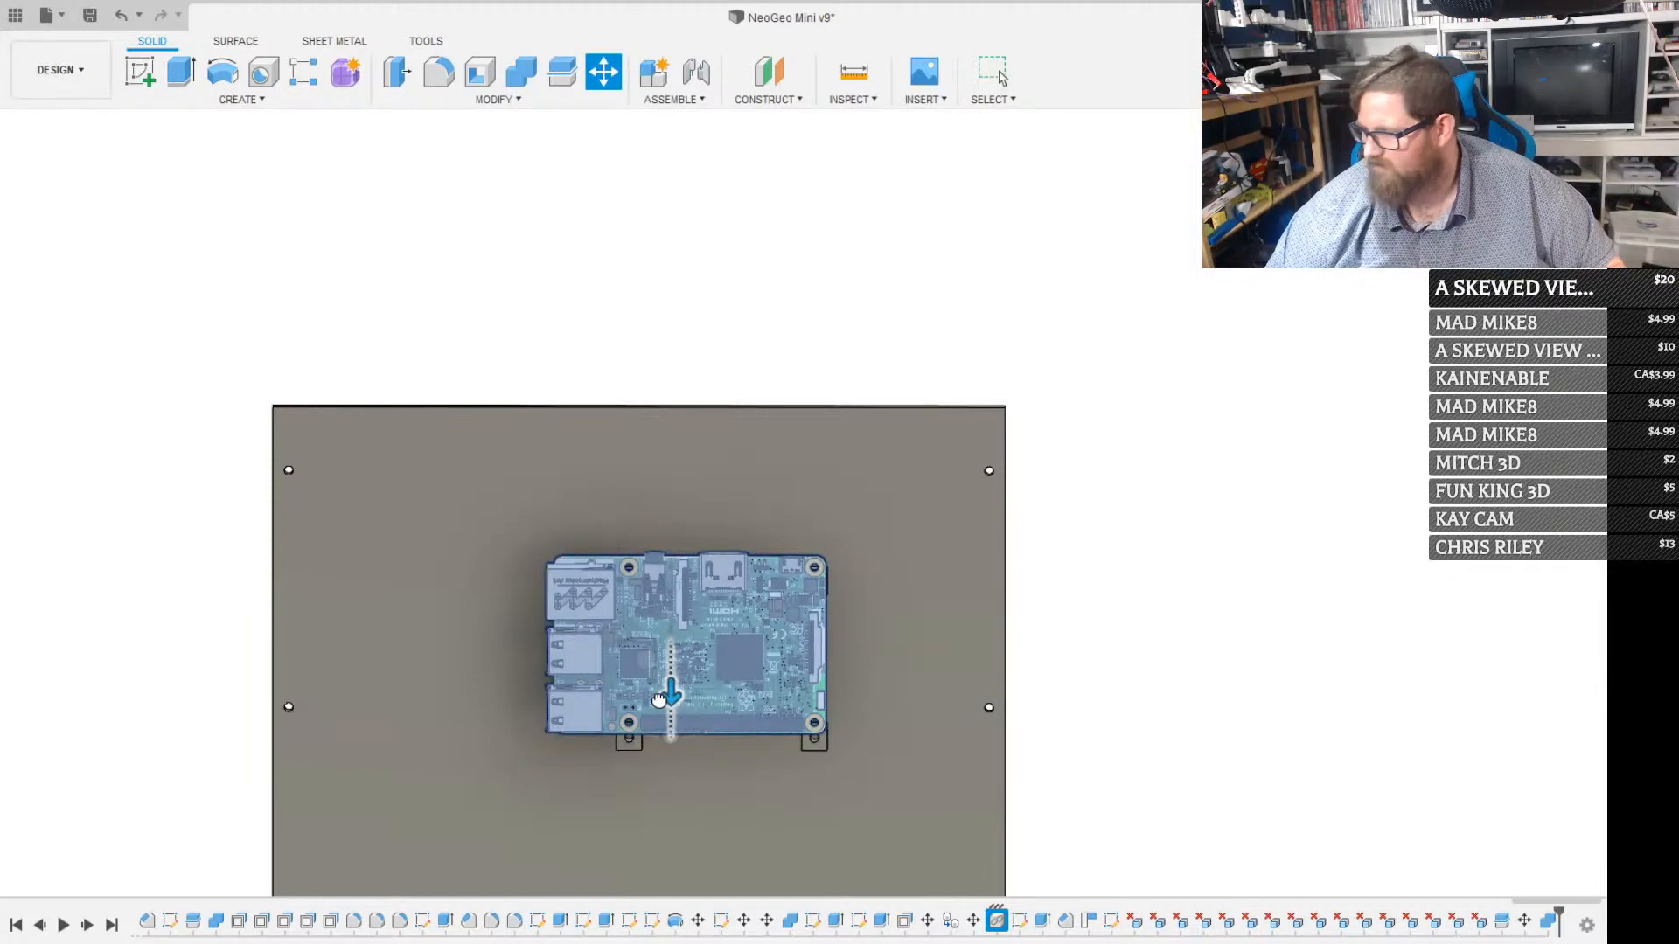
left_click_drag(653, 716, 653, 717)
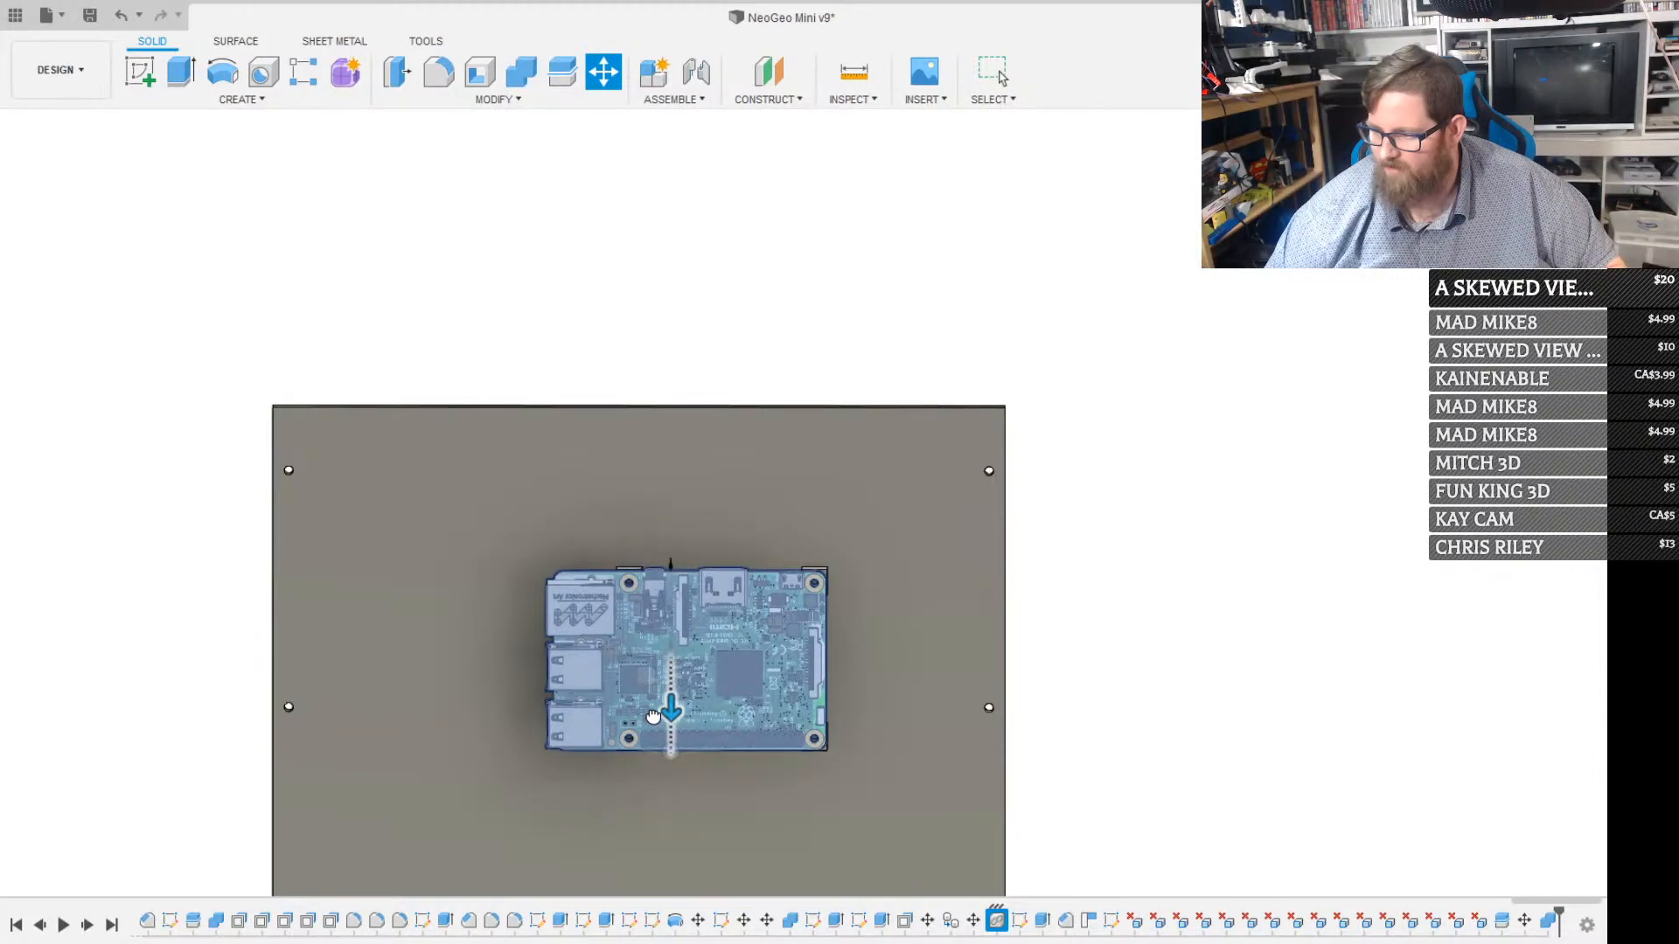
key("Return")
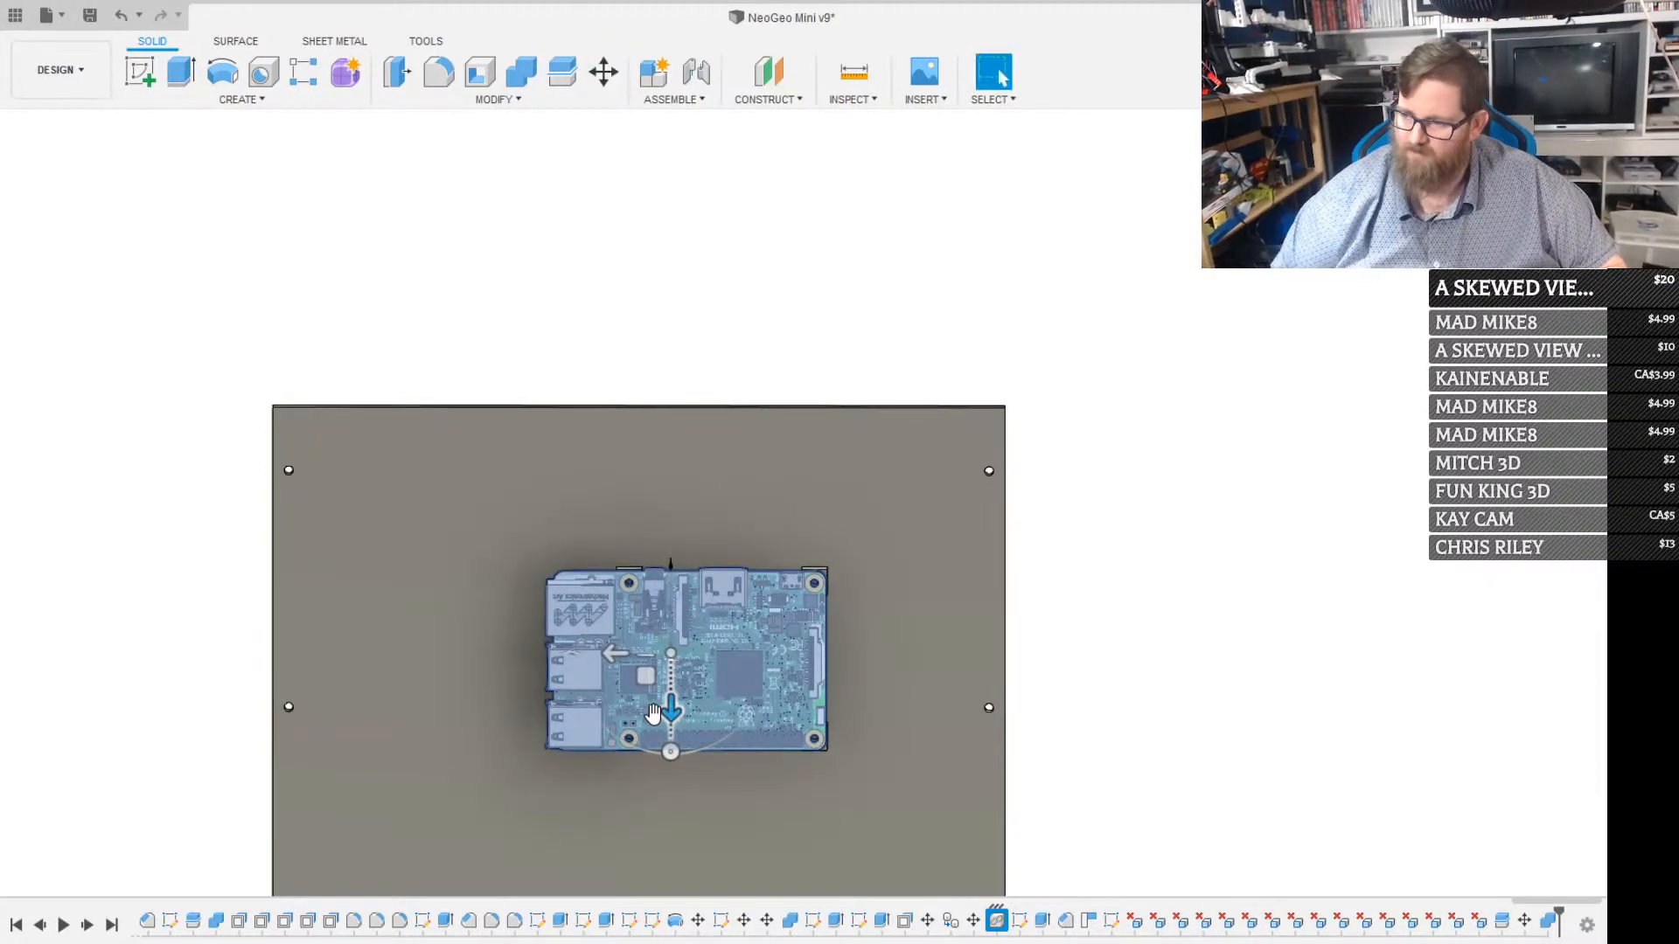
Sketch a centre rectangle about 30.7 mm wide on the back panel's face, centred midway between the two right-hand posts
scroll(857, 706, "up", 5)
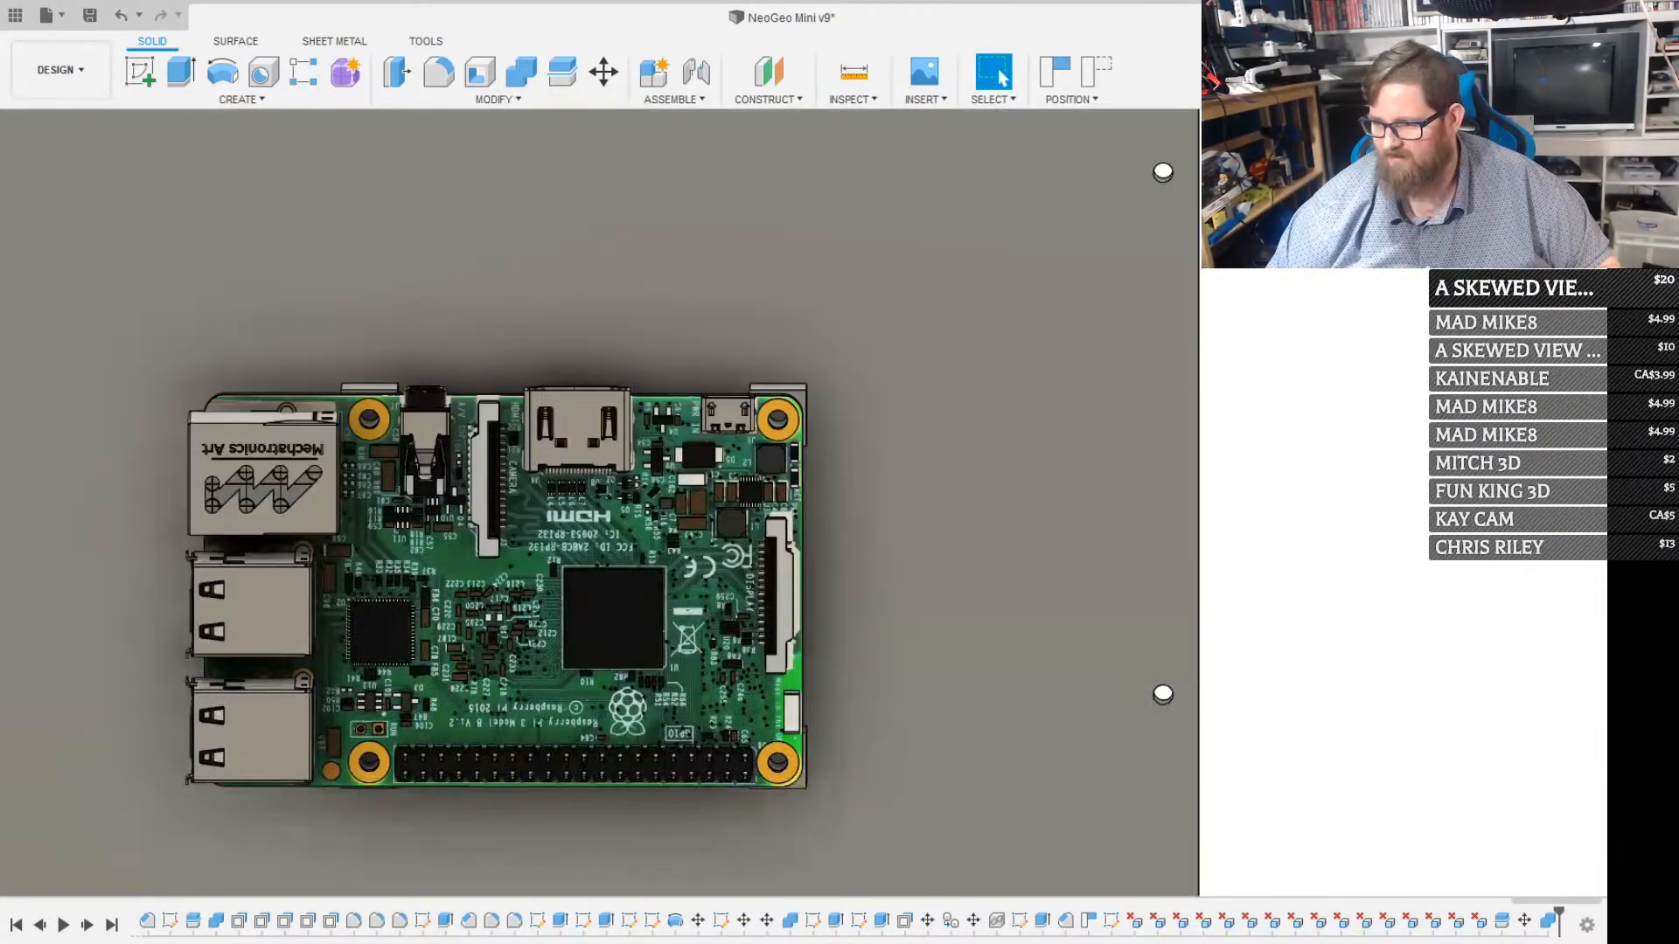
middle_click_drag(790, 711, 714, 660, "shift")
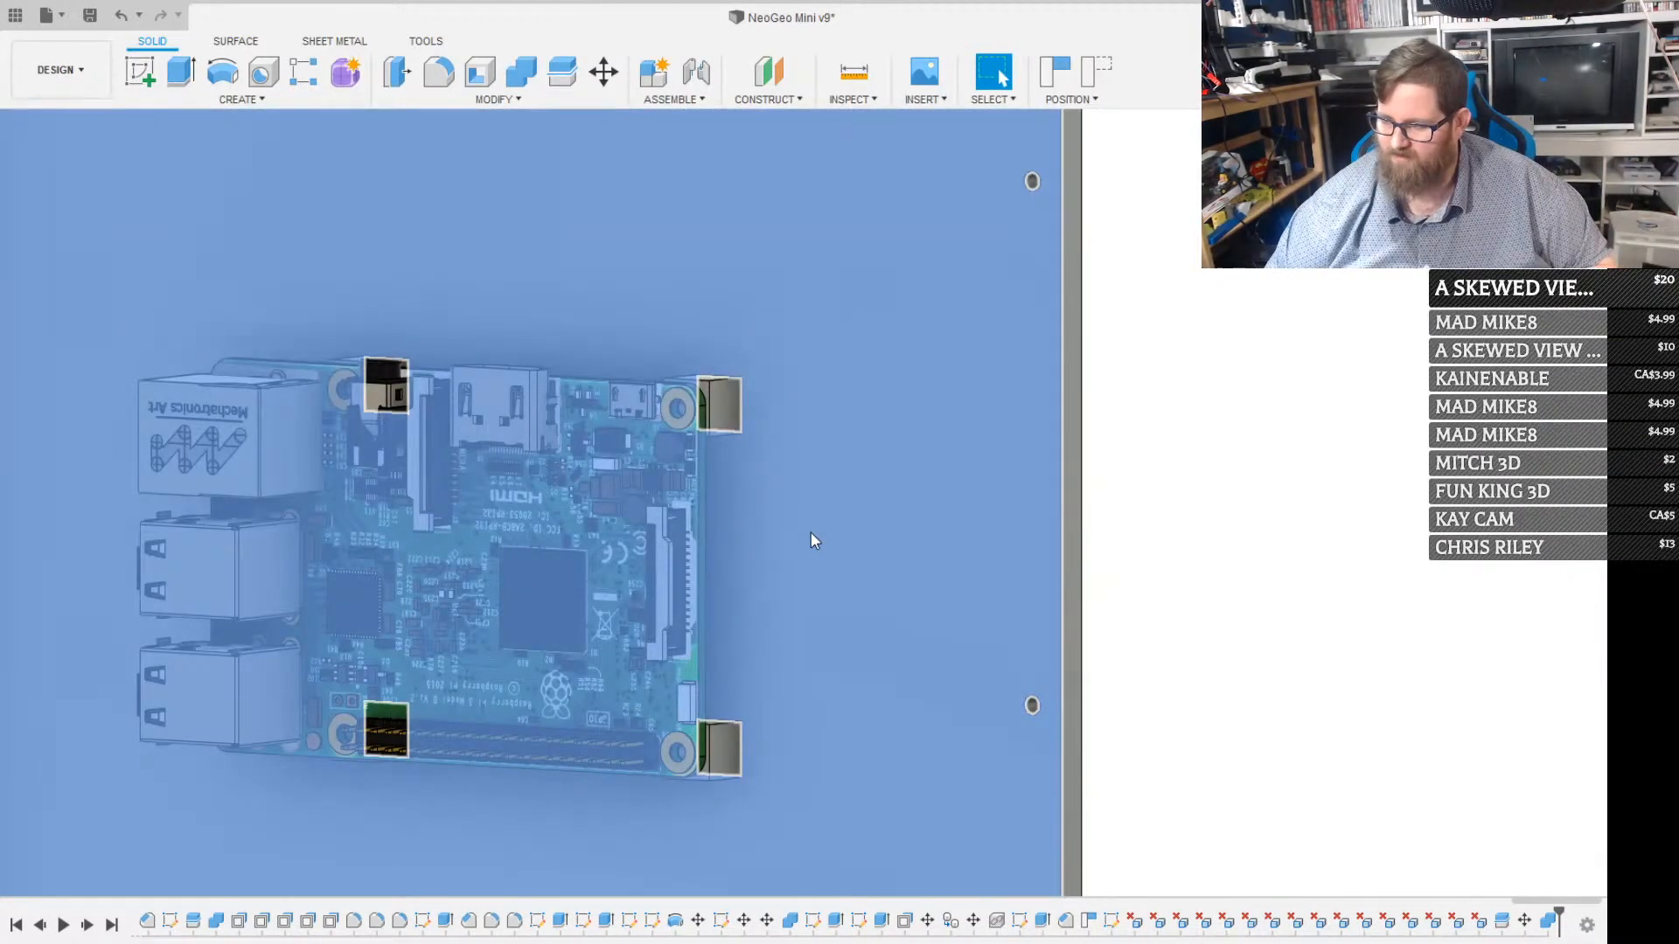
left_click(810, 532)
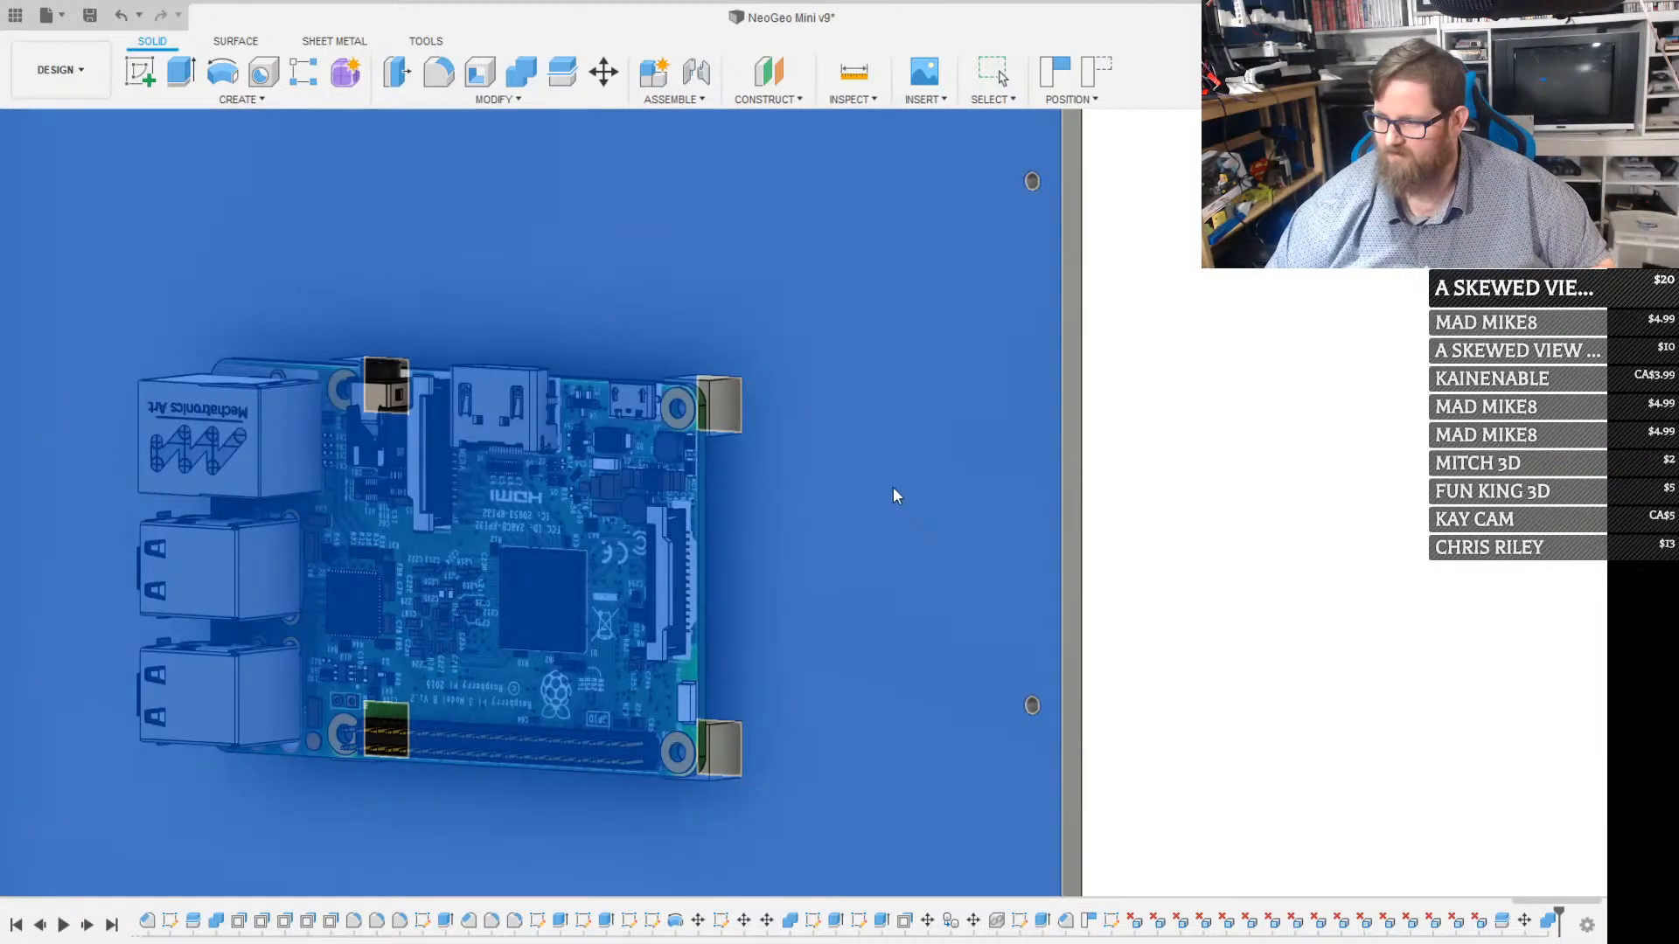
key("m")
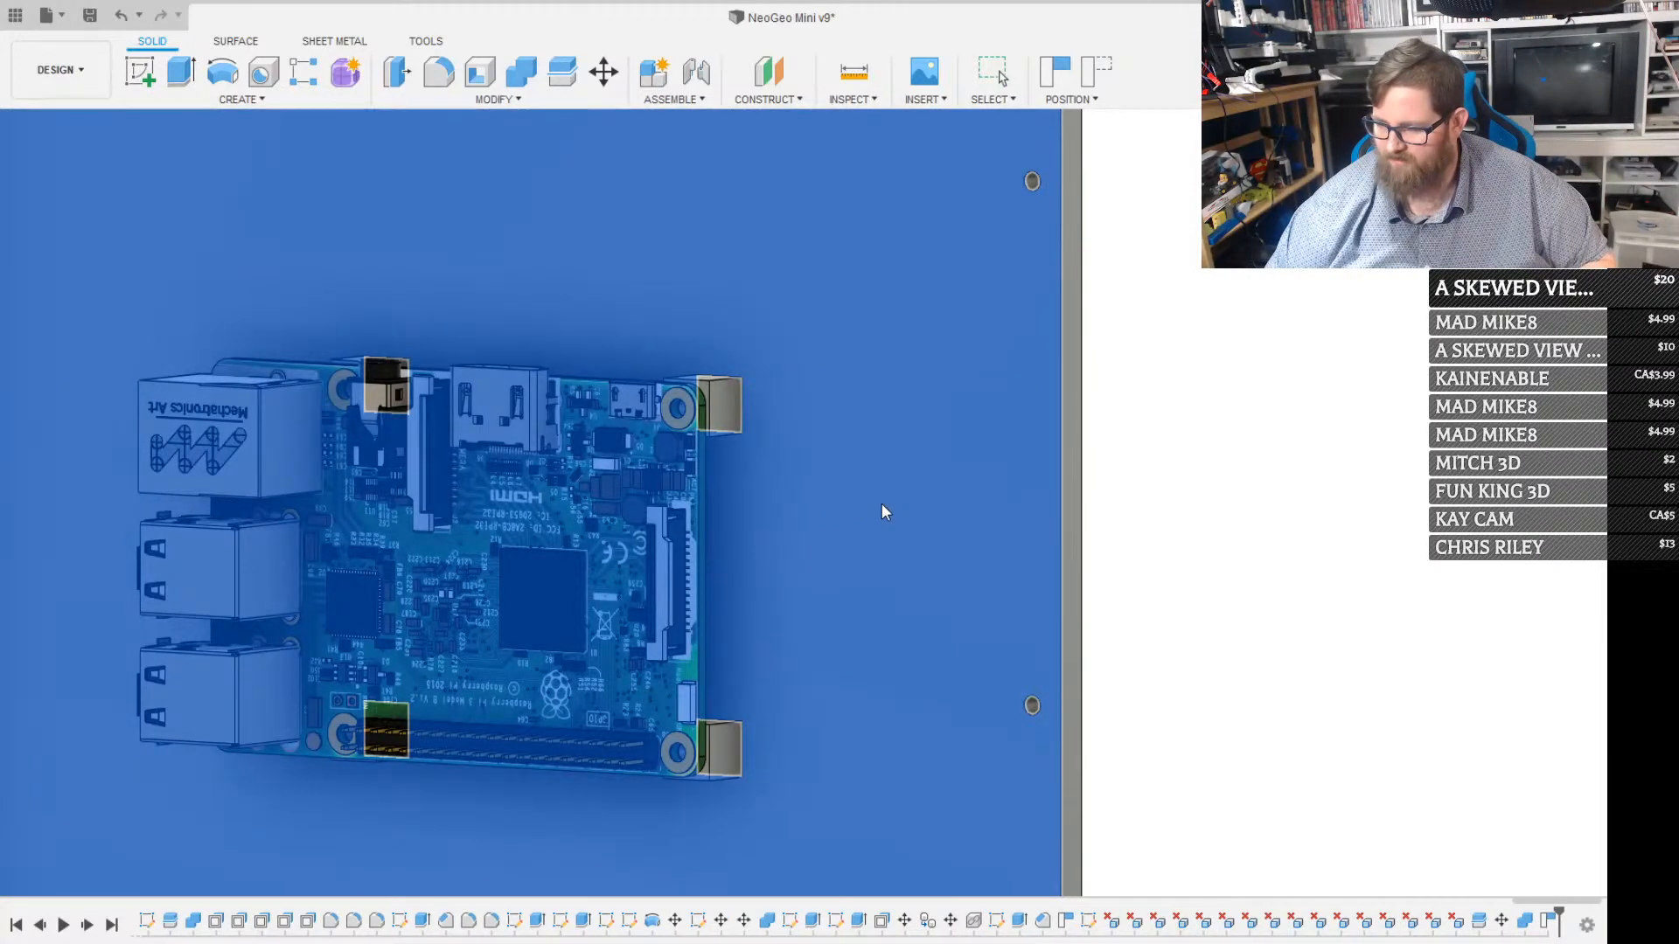
key("l")
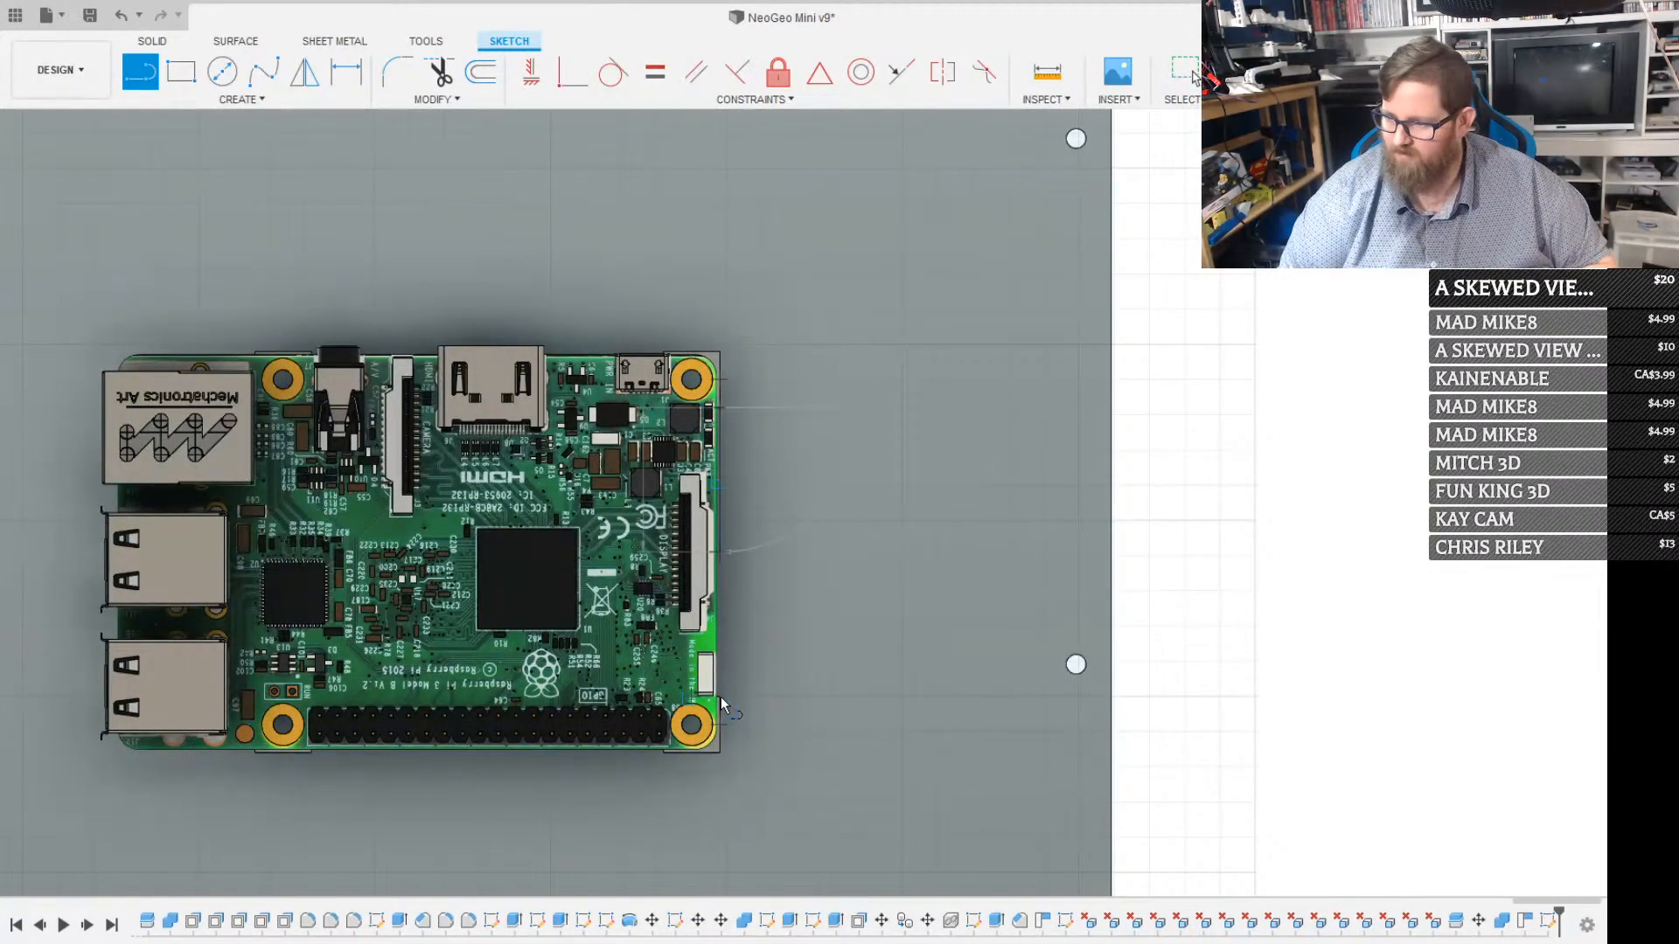
key("Escape")
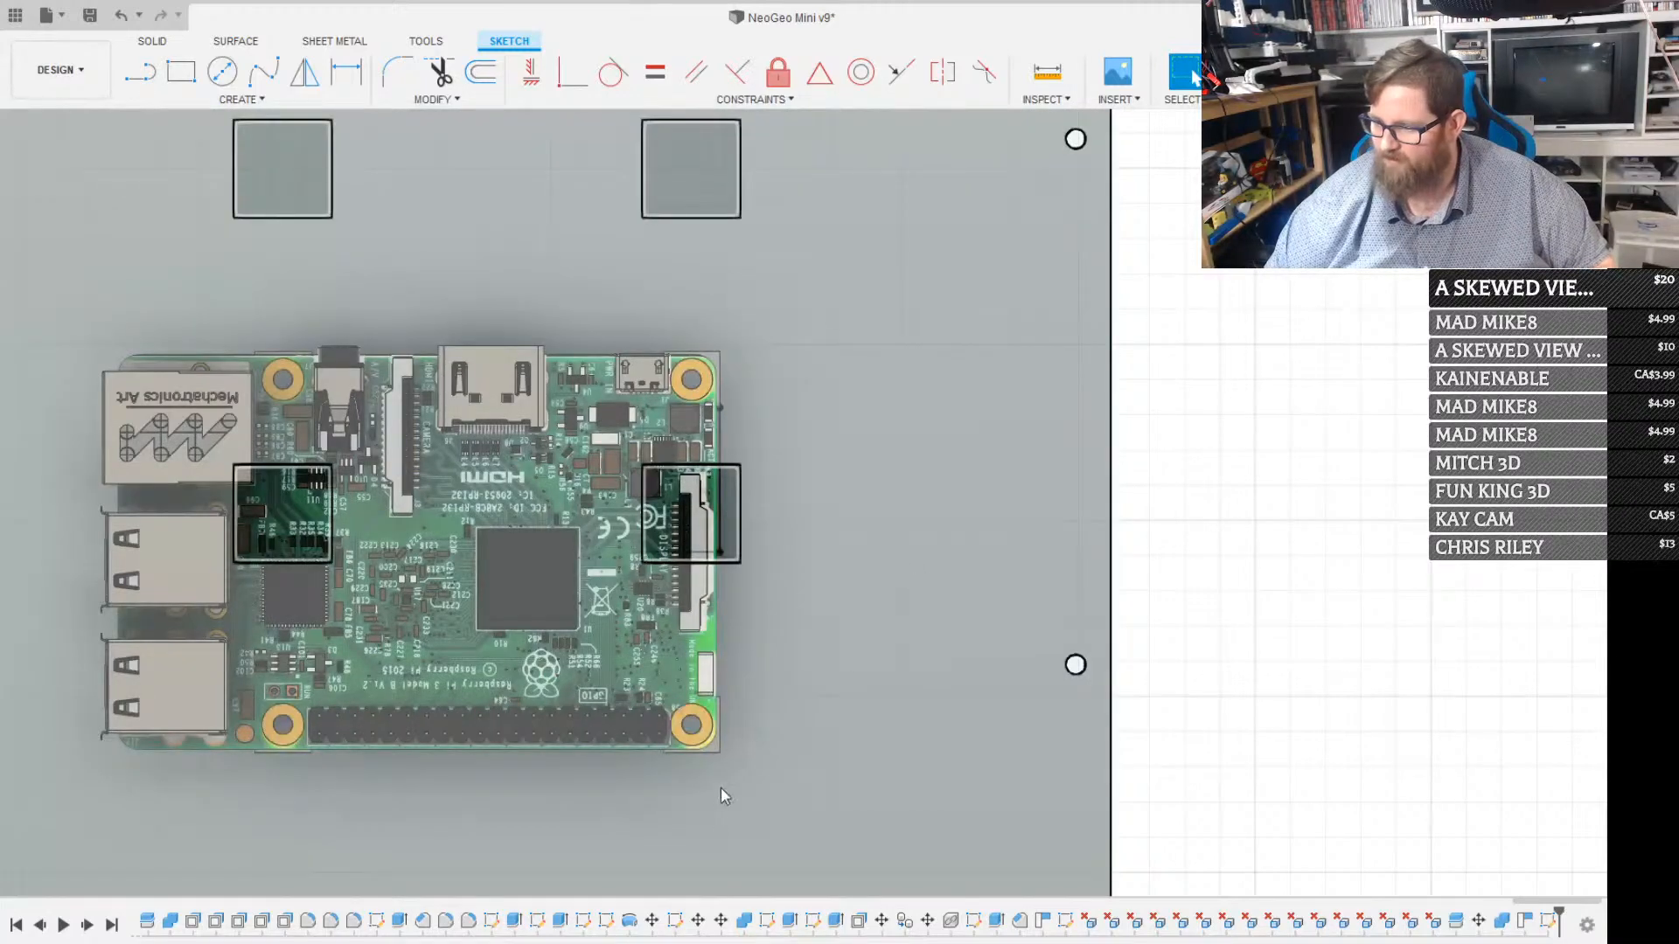
key("r")
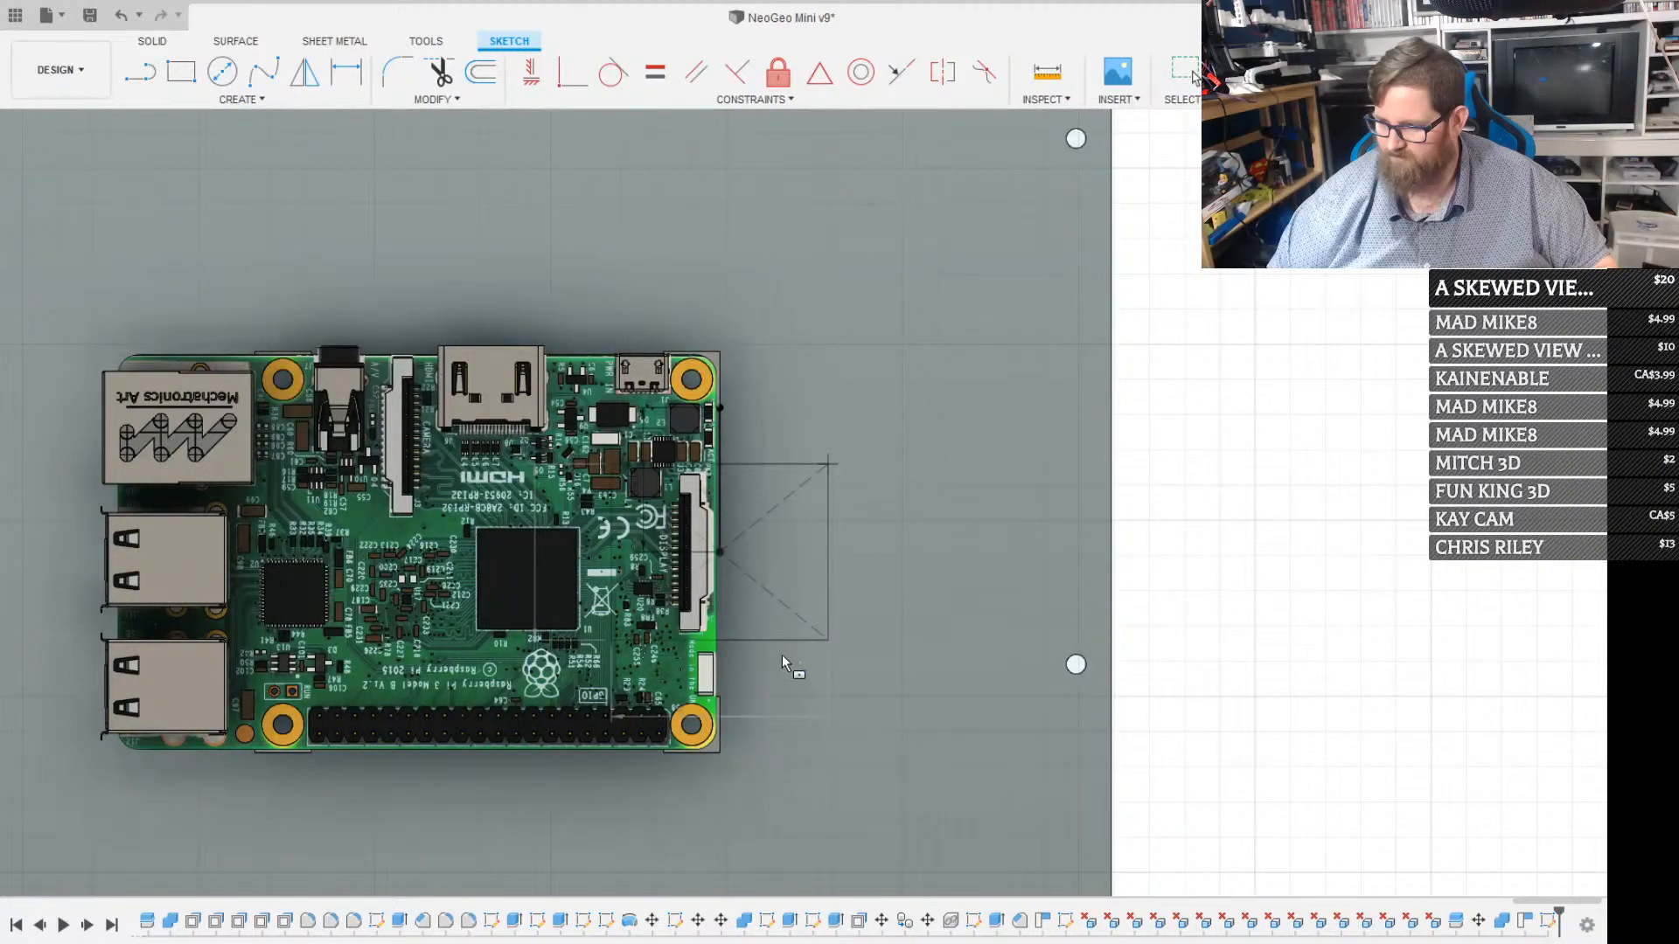
mouse_move(719, 657)
middle_mouse_down("shift")
mouse_move(586, 643)
mouse_move(703, 649)
middle_mouse_up("shift")
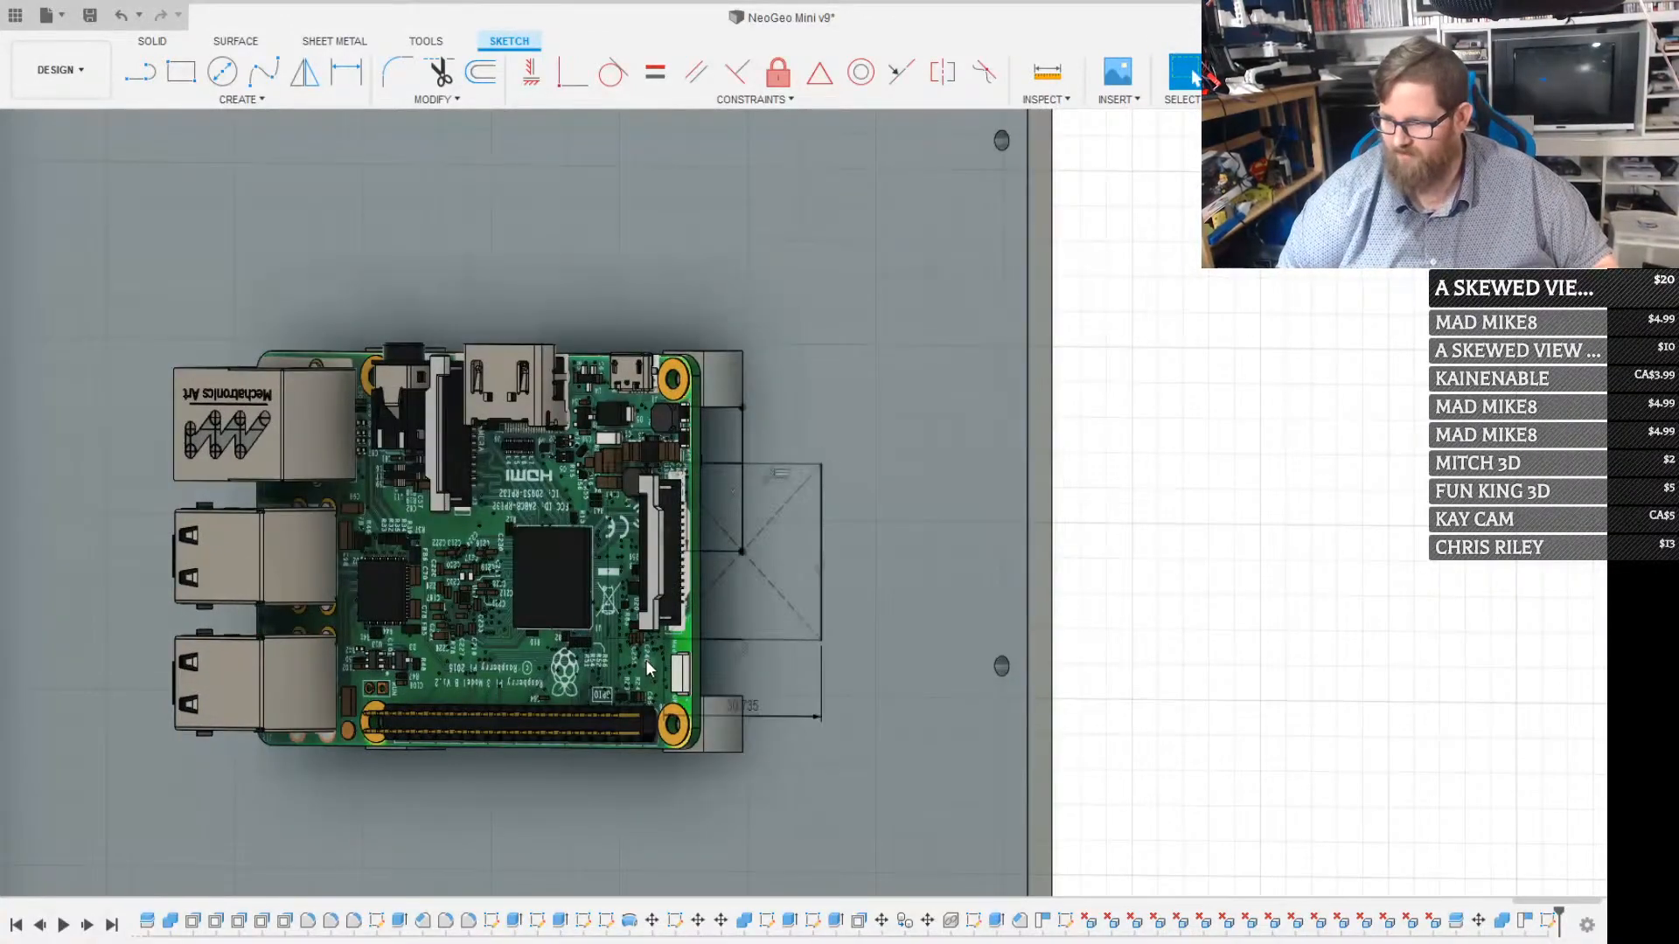
Extrude the rectangle as a cut through the back panel beside the Raspberry Pi's card-slot end
scroll(768, 563, "up", 3)
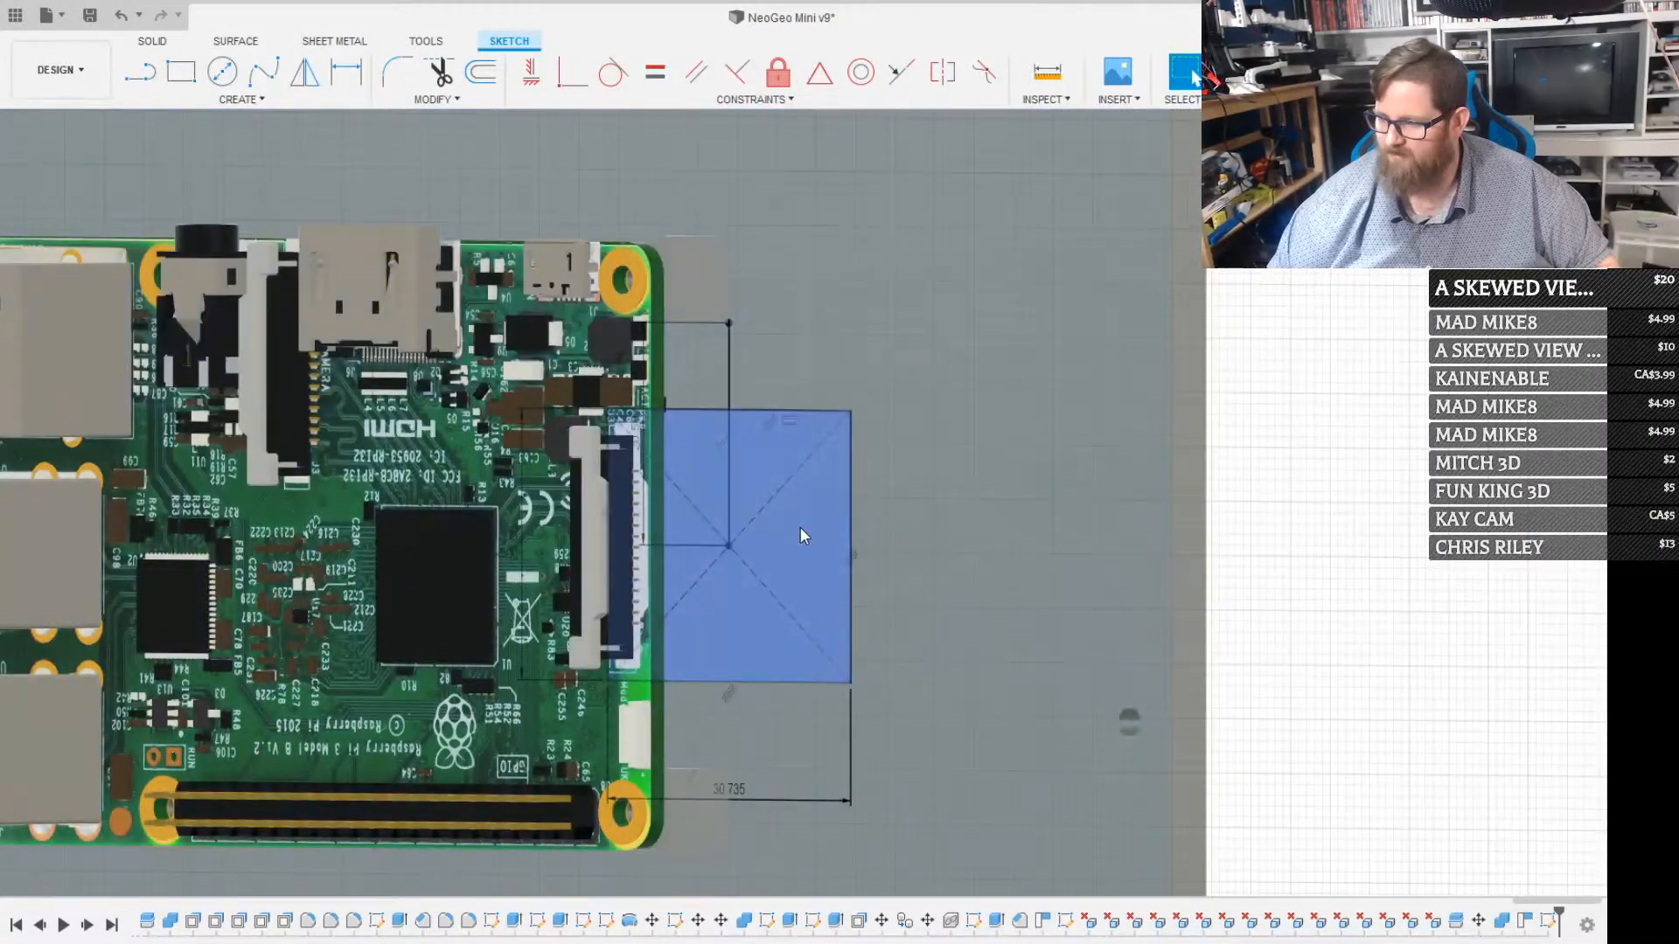
left_click(800, 530)
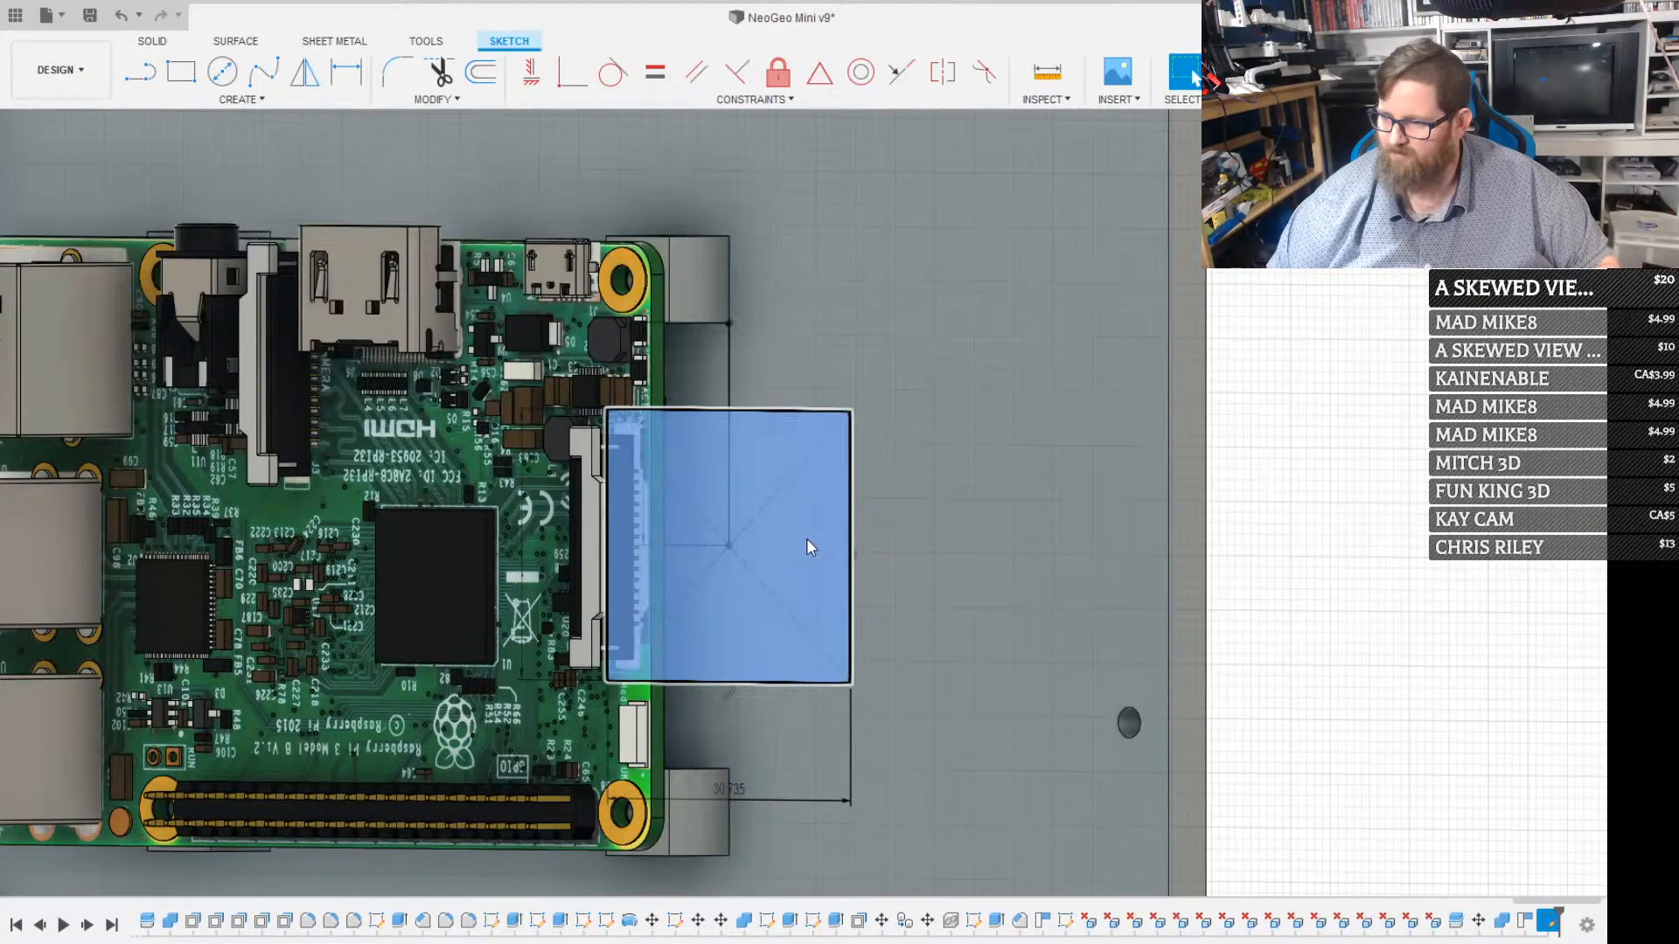
key("e")
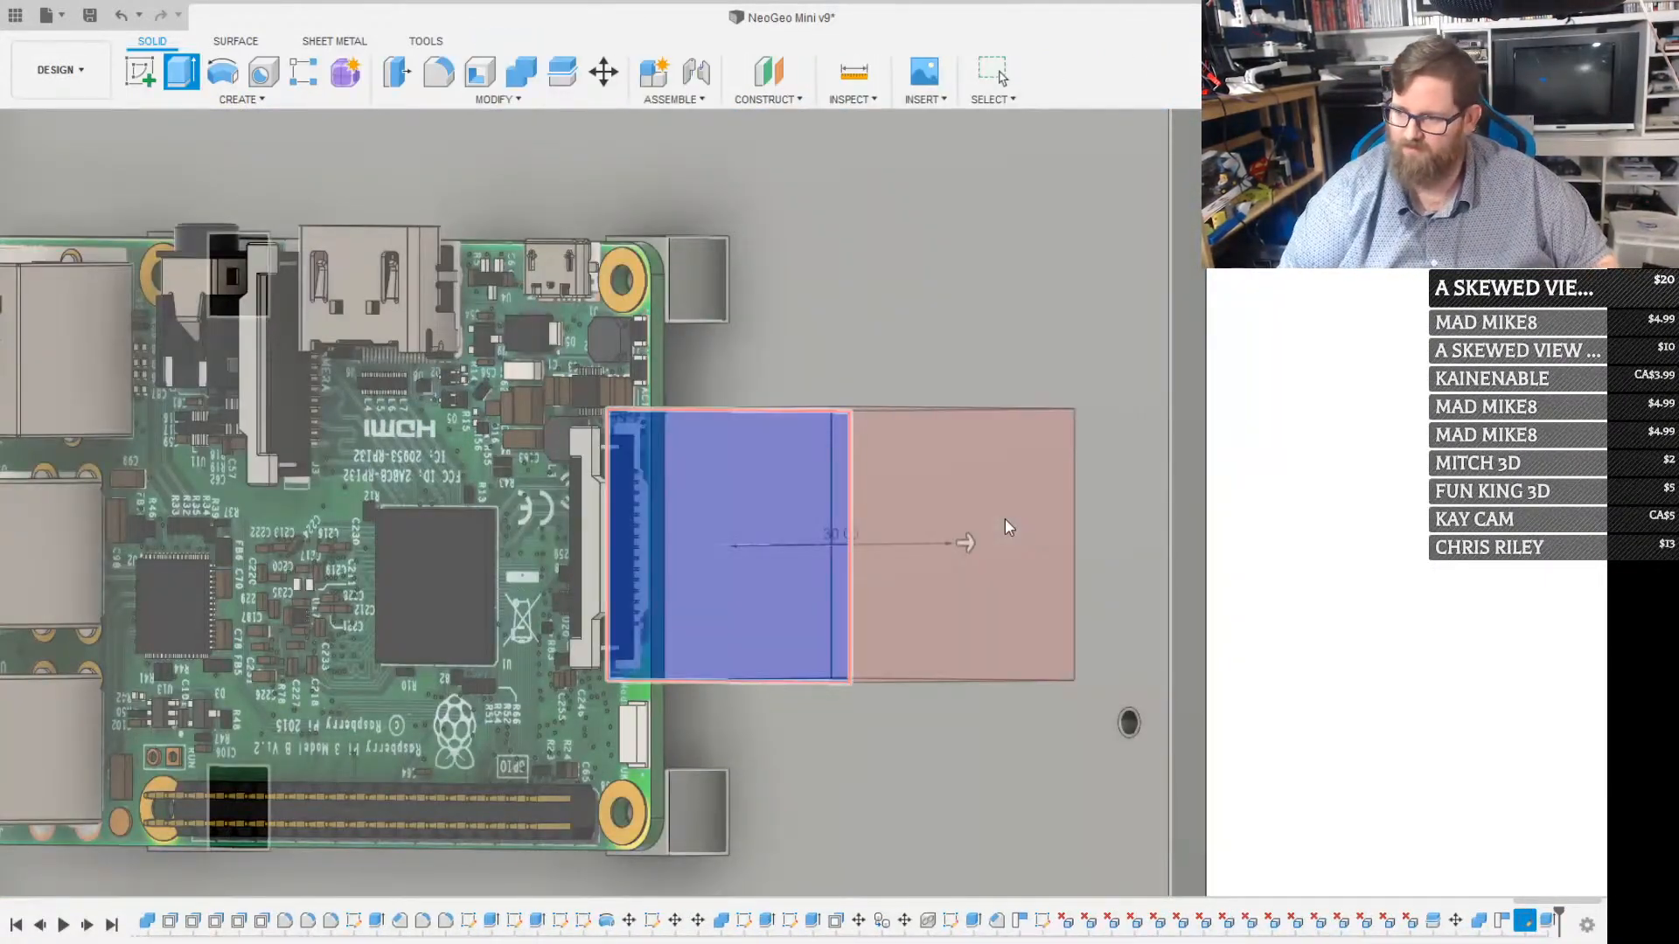
key("Return")
scroll(738, 603, "down", 5)
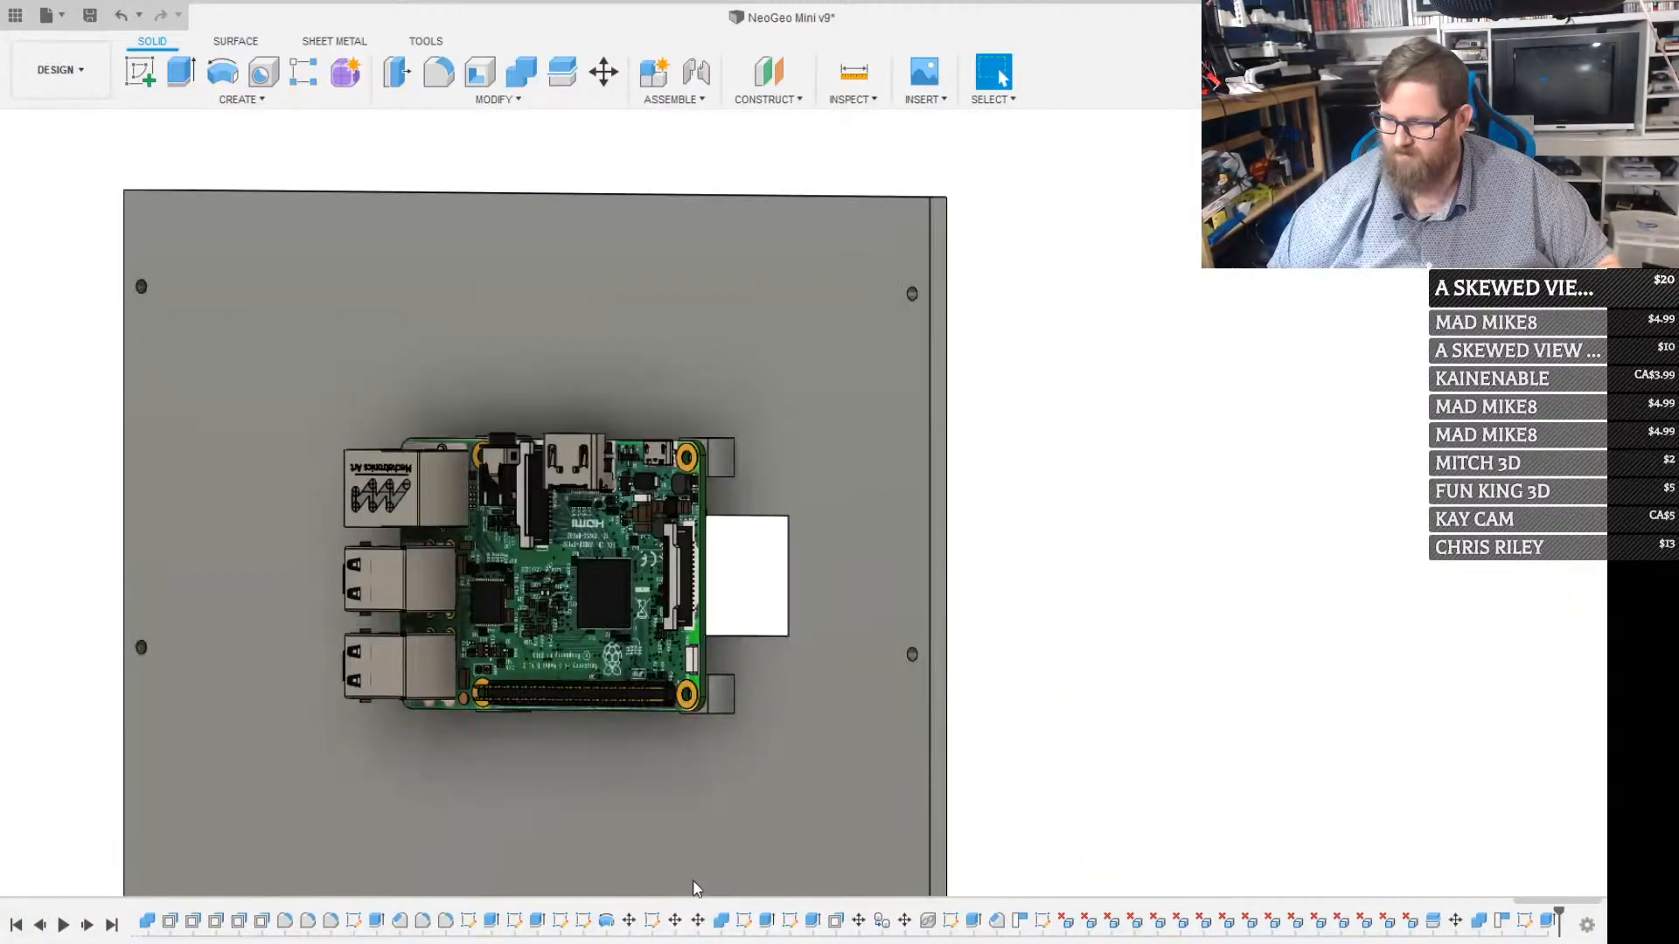
Inspect the rectangular access opening and the mounted Raspberry Pi from both sides of the back panel
middle_click_drag(697, 890, 508, 716, "shift")
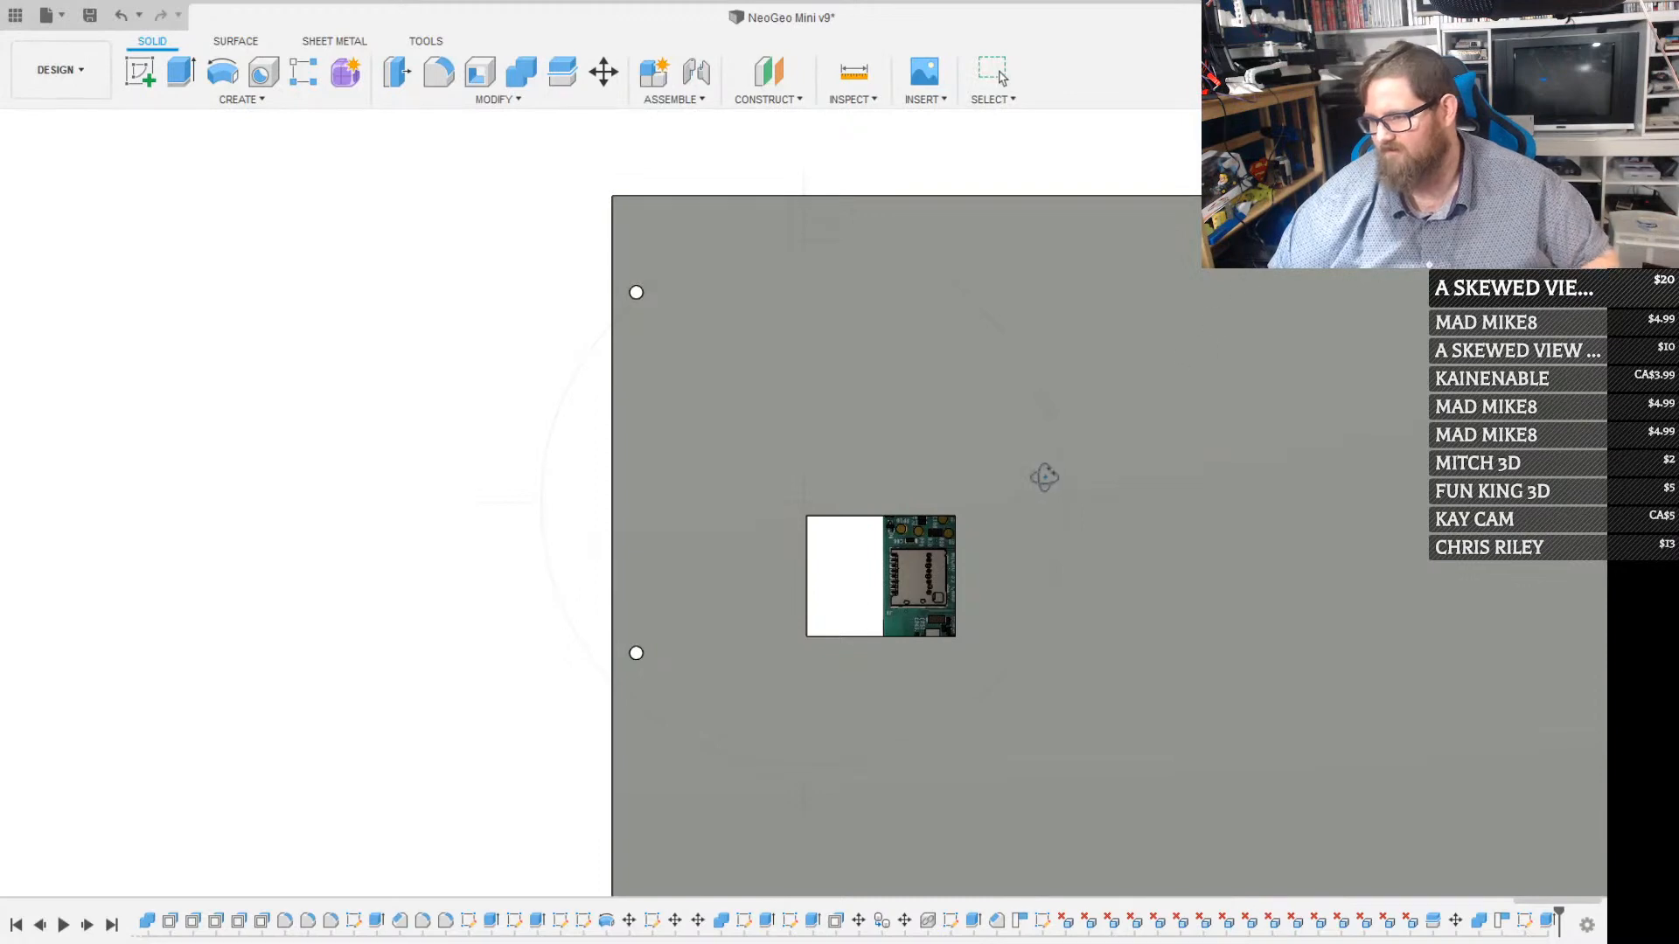
middle_click_drag(863, 567, 951, 573, "shift")
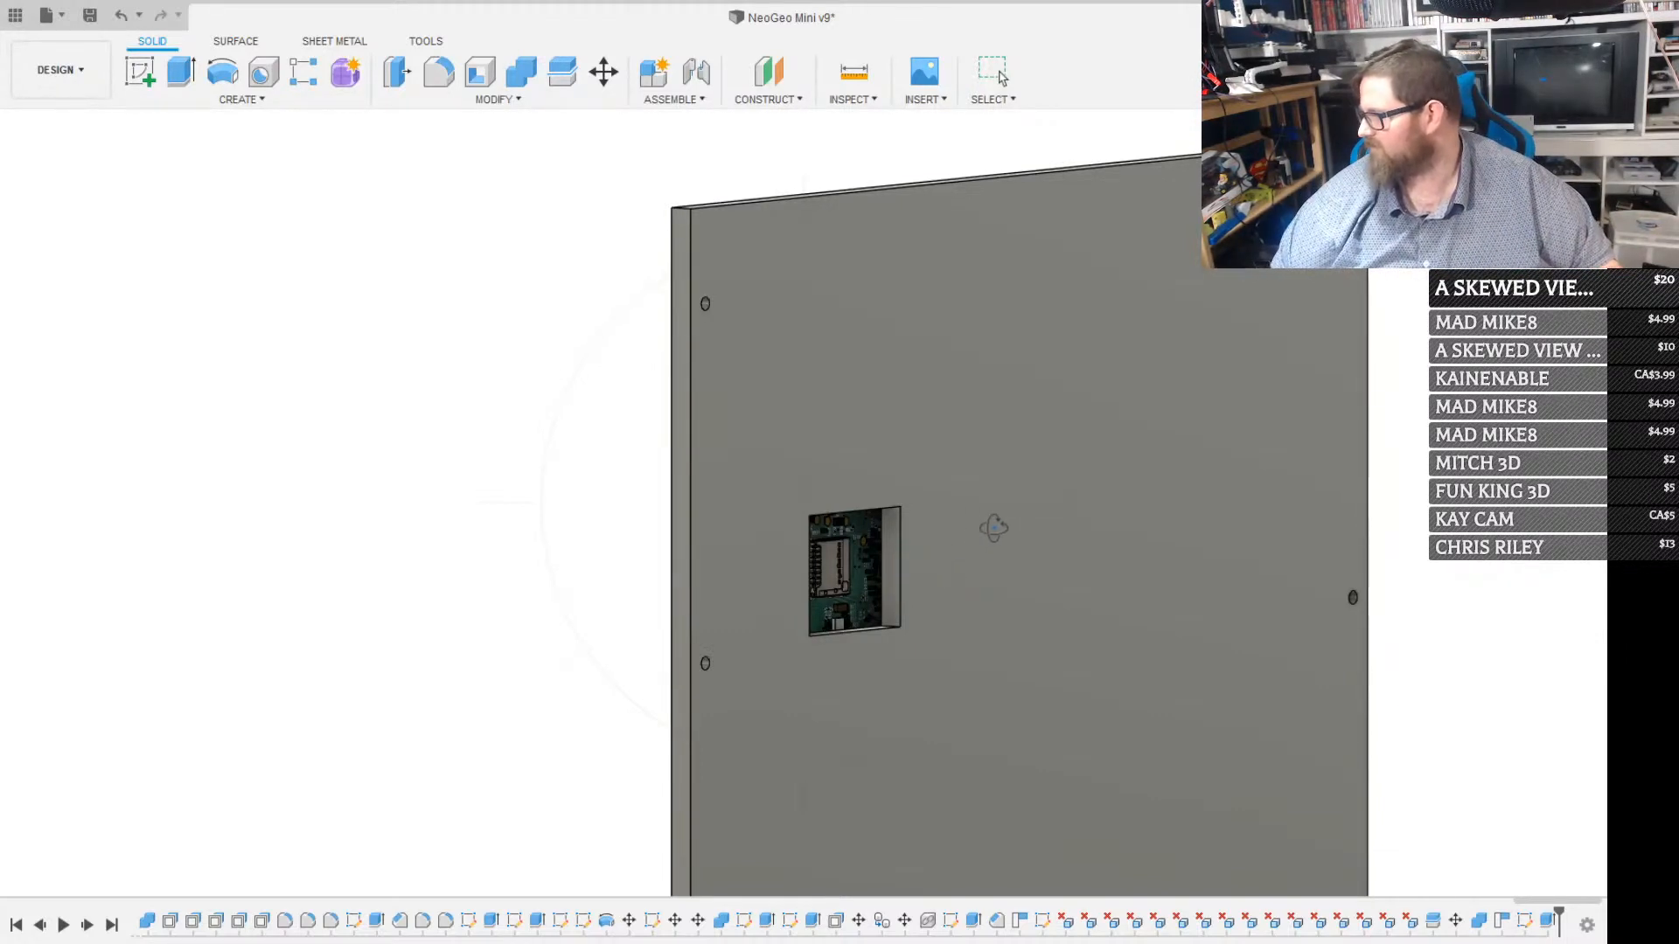
middle_click_drag(905, 564, 1087, 598, "shift")
scroll(530, 531, "up", 6)
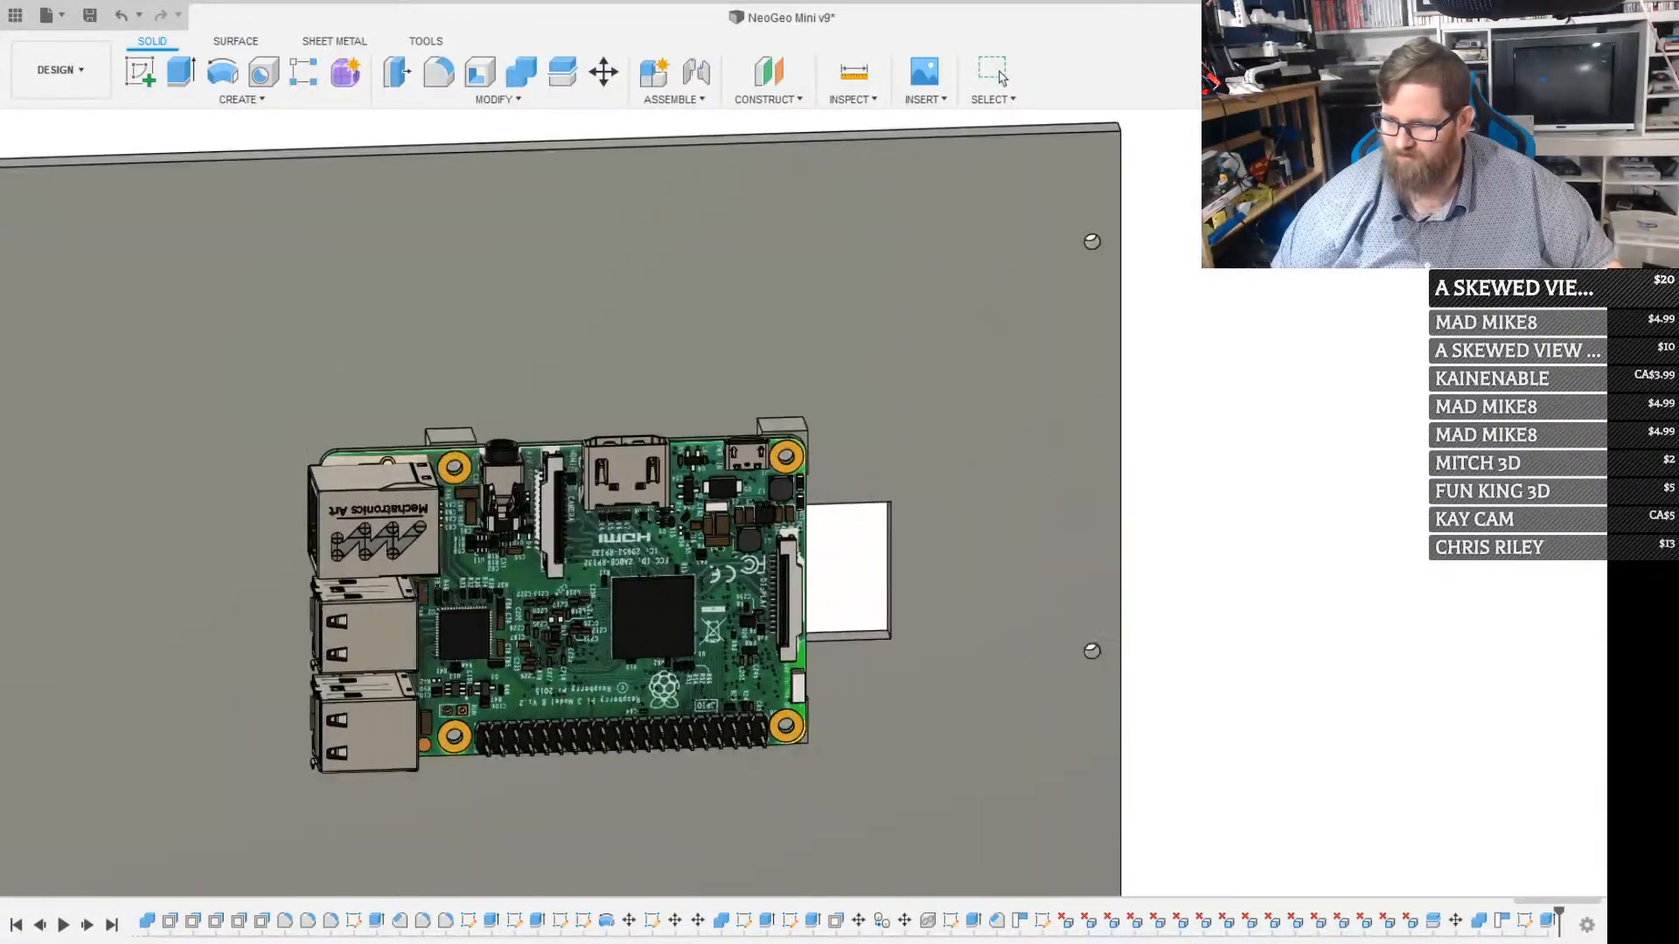
scroll(530, 531, "down", 6)
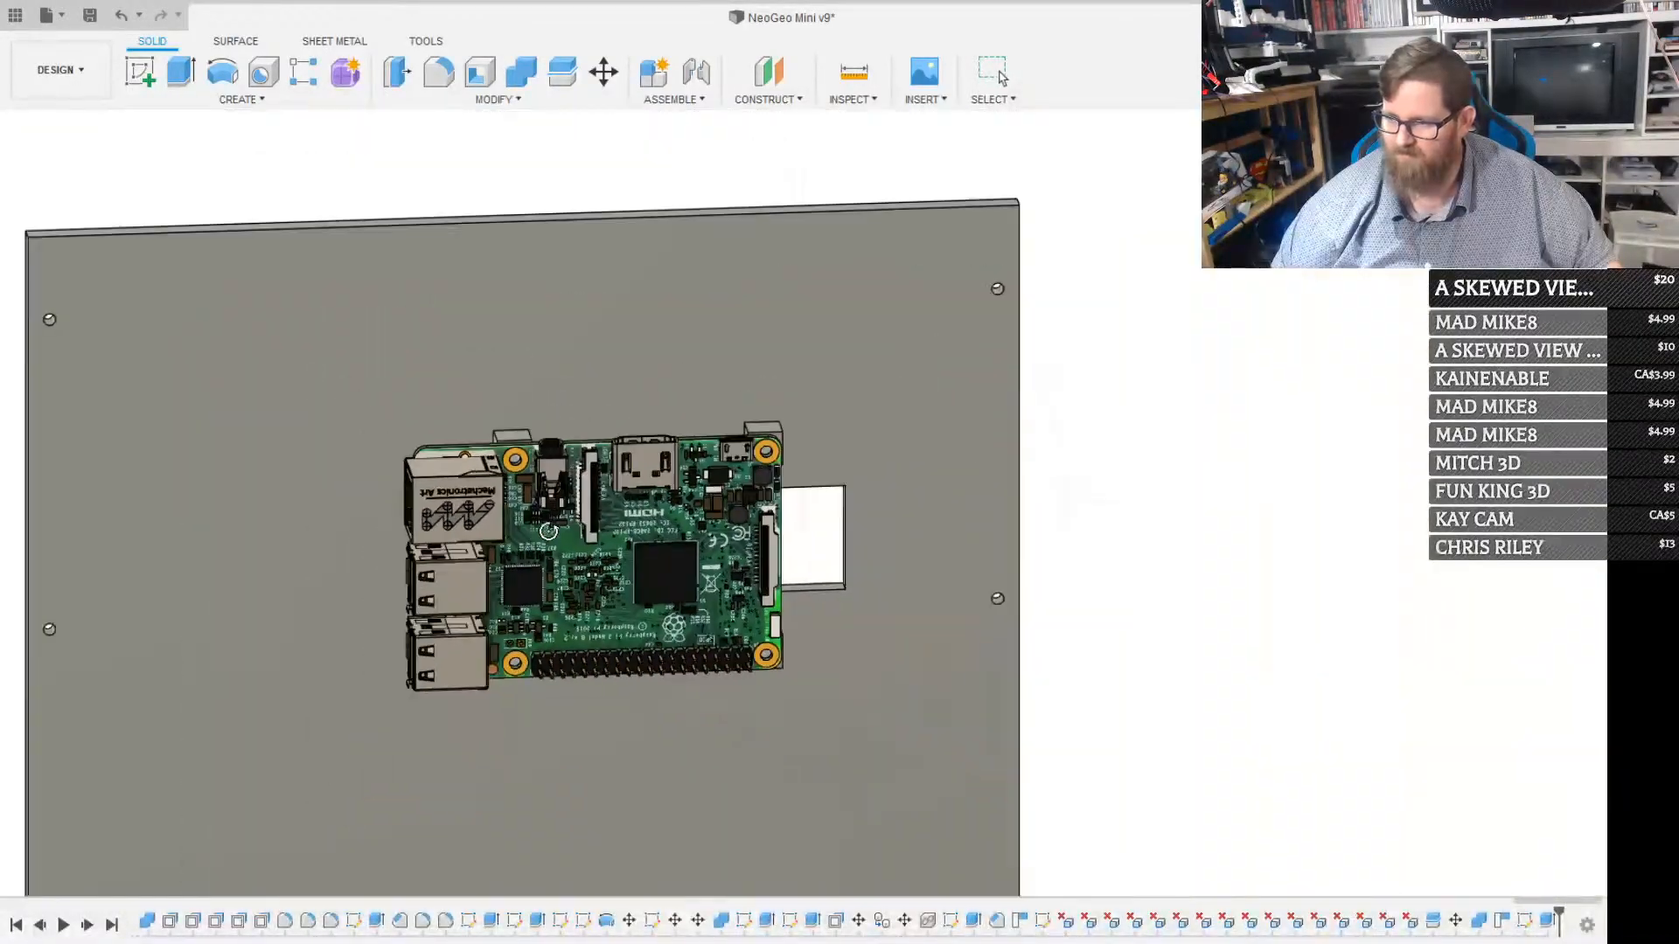
mouse_move(556, 562)
middle_mouse_down("shift")
mouse_move(533, 528)
mouse_move(535, 565)
mouse_move(465, 591)
mouse_move(526, 574)
middle_mouse_up("shift")
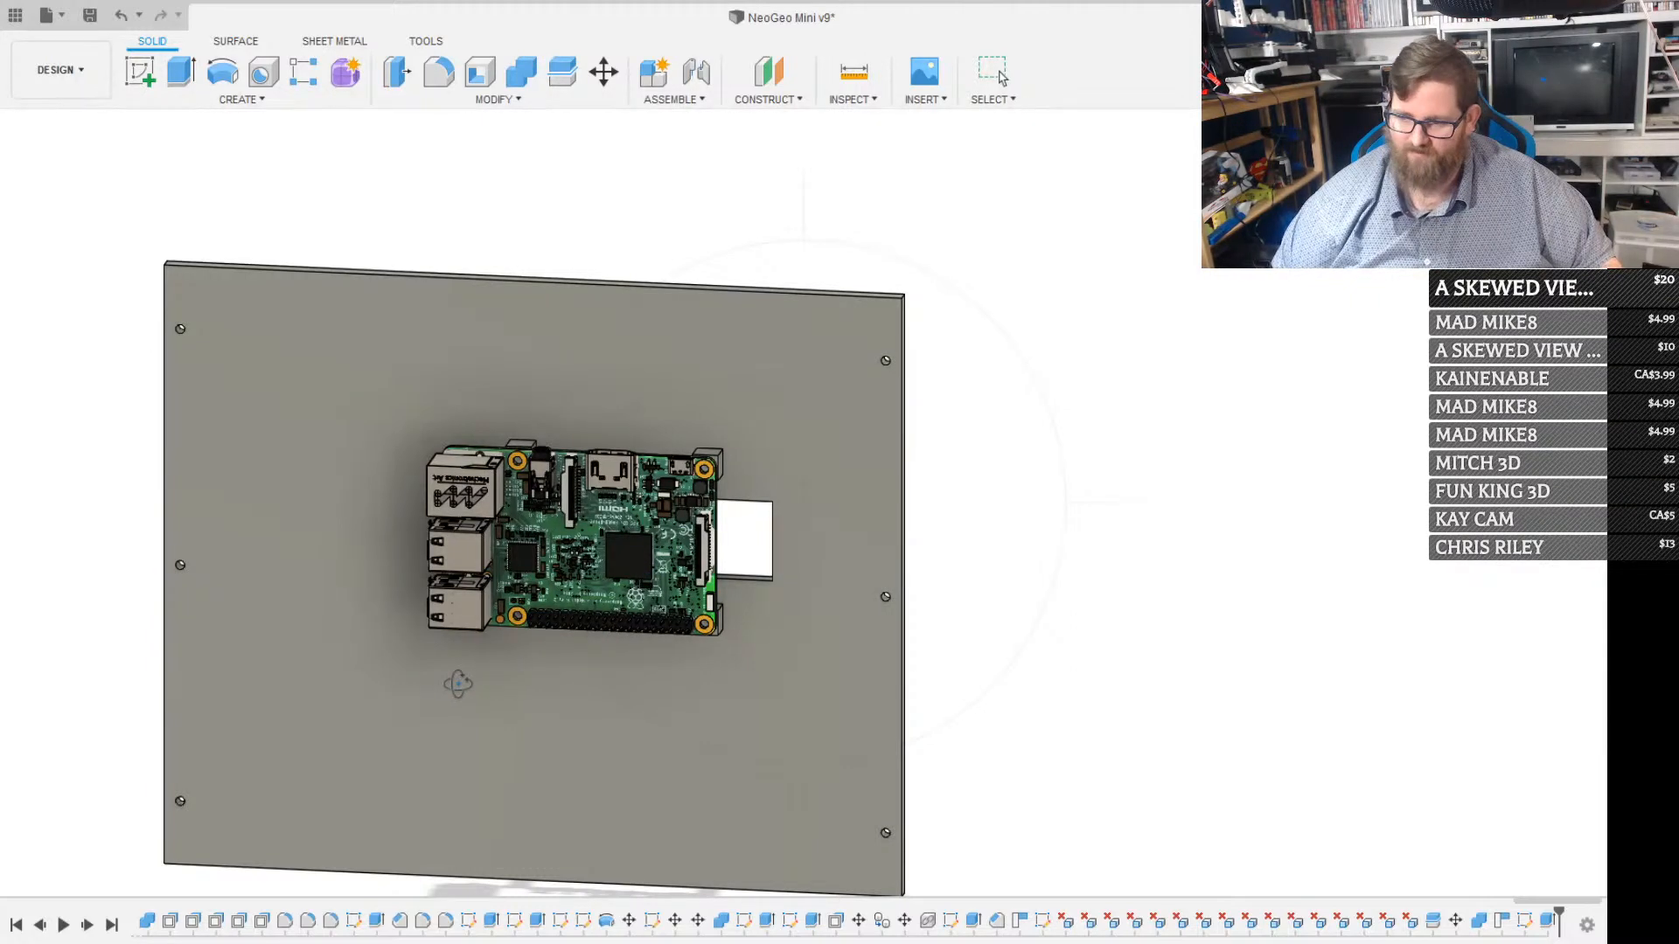
scroll(457, 684, "up", 2)
scroll(464, 675, "down", 4)
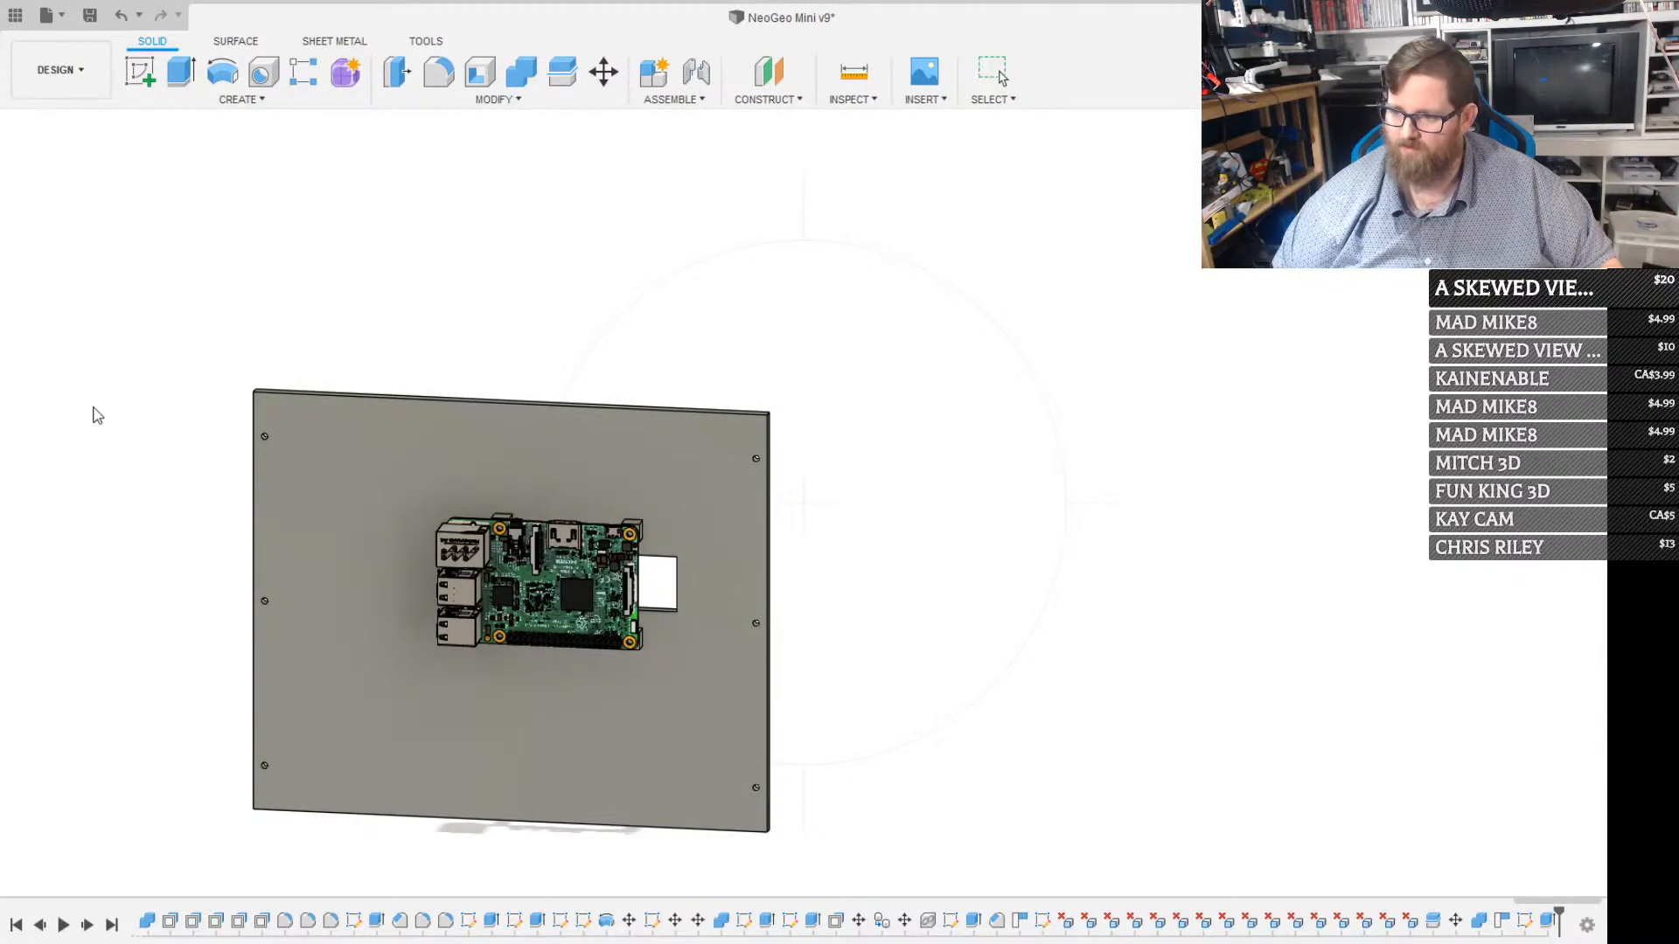
mouse_move(428, 622)
middle_mouse_down("shift")
mouse_move(289, 577)
mouse_move(248, 595)
mouse_move(412, 610)
middle_mouse_up("shift")
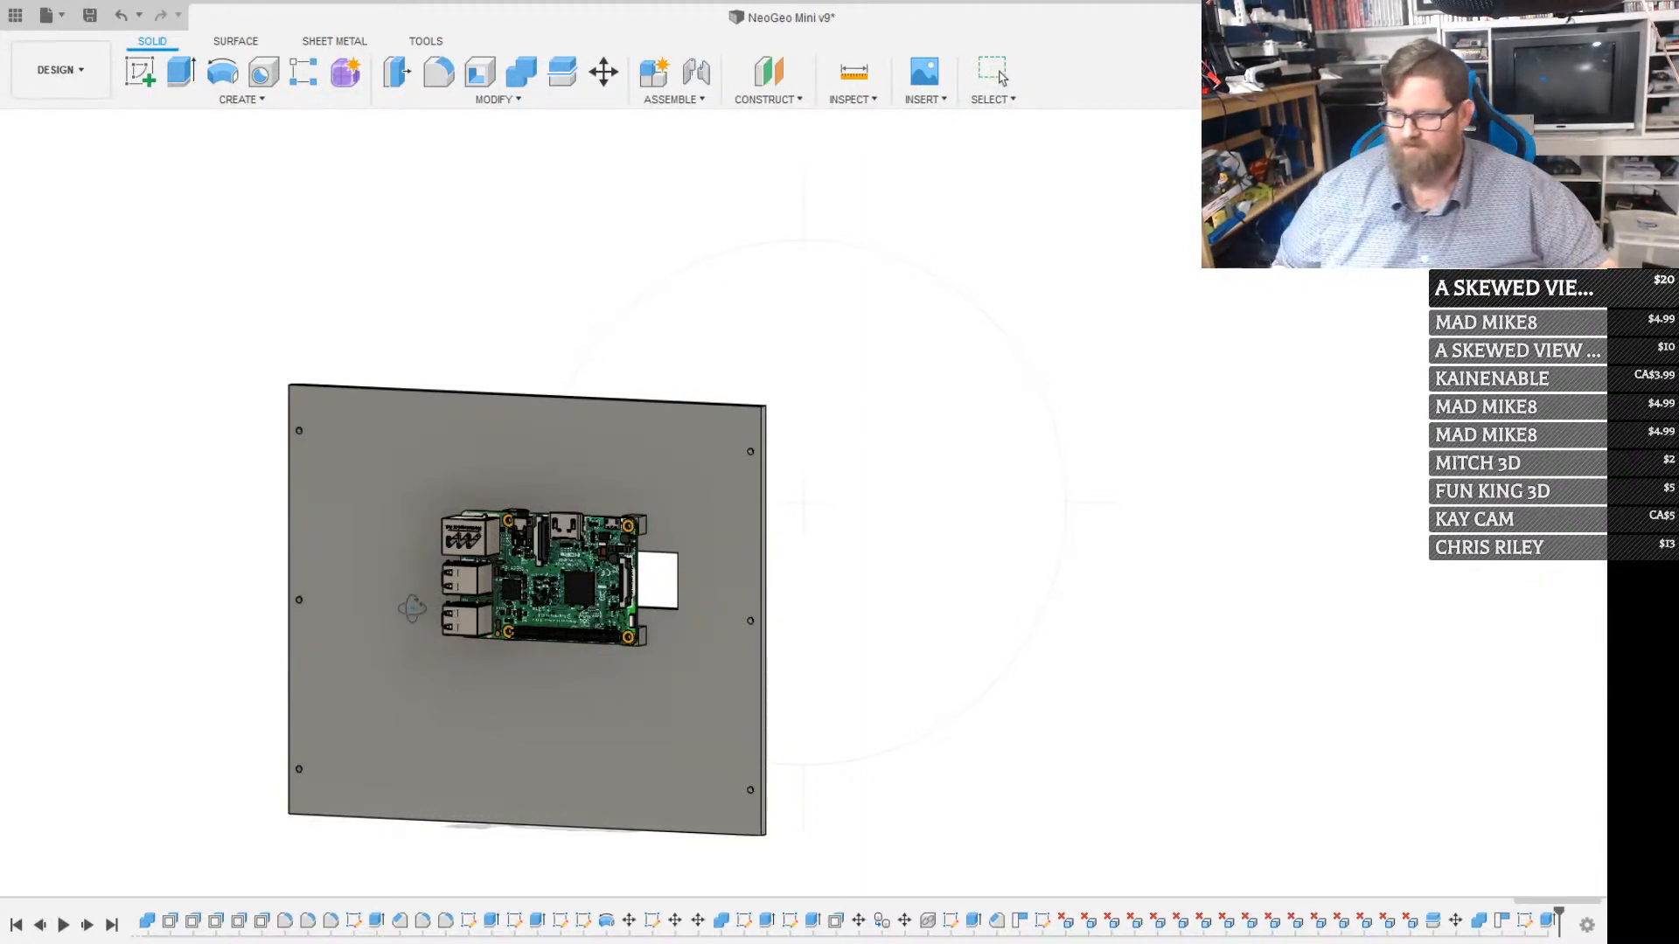
Sketch a 12 mm diameter circle on the back panel's inner face, in the open area below the Raspberry Pi's card-slot end
key("Escape")
left_click(529, 742)
scroll(544, 732, "up", 2)
scroll(559, 721, "down", 4)
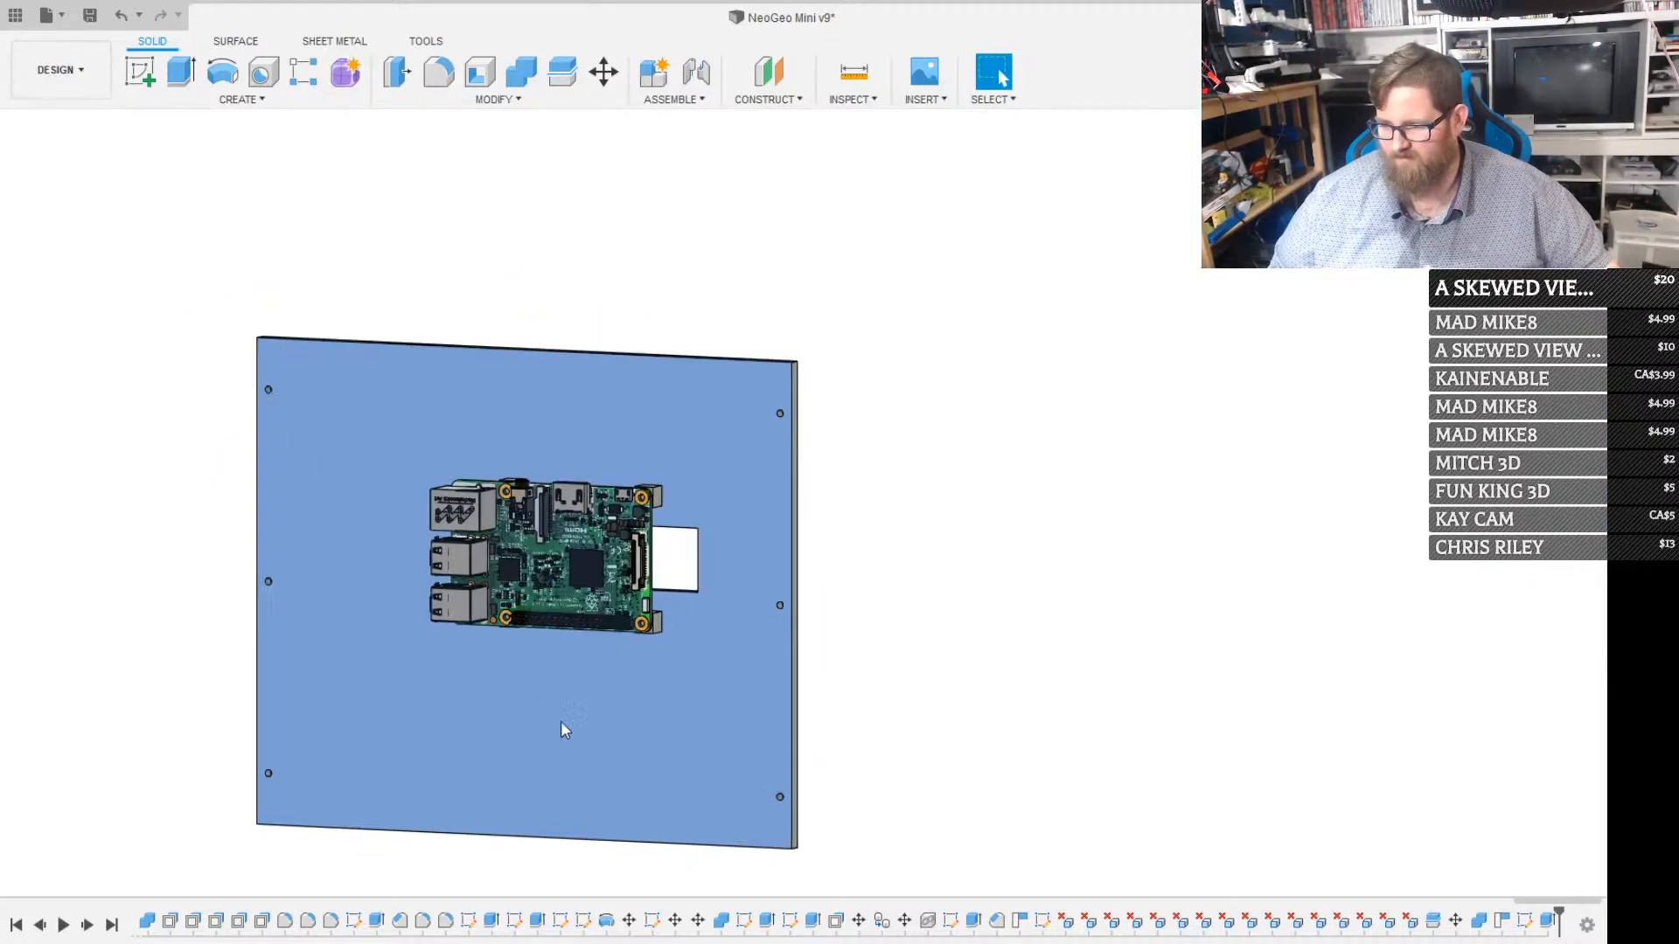
right_click(599, 726)
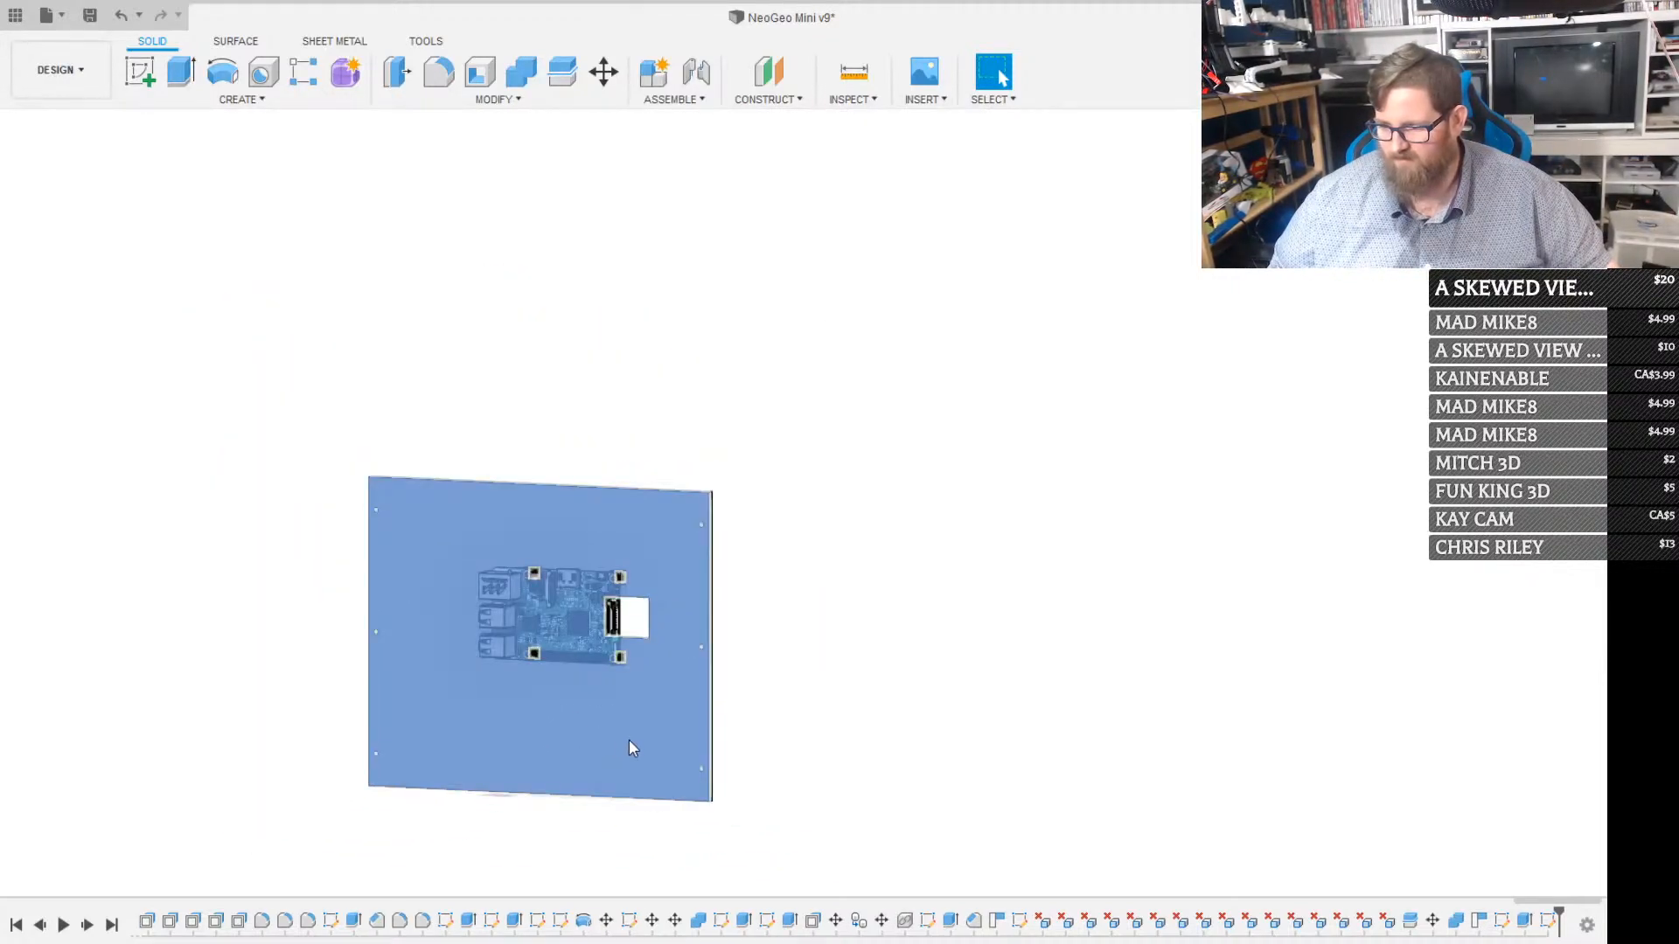
left_click(631, 740)
key("c")
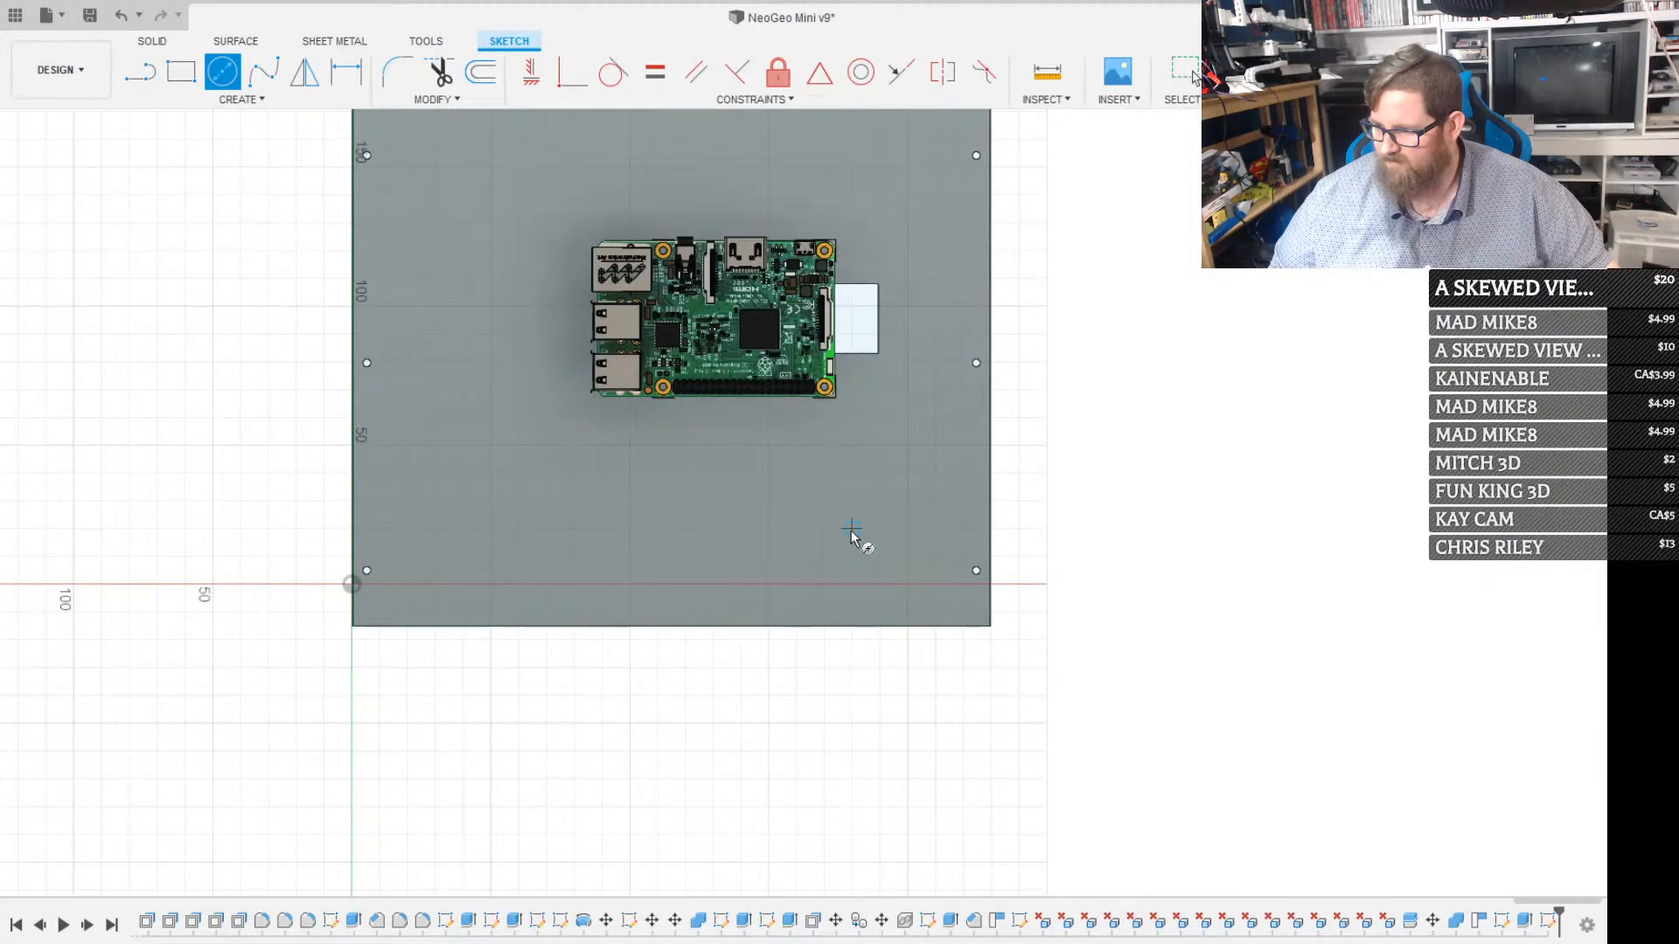
left_click(851, 528)
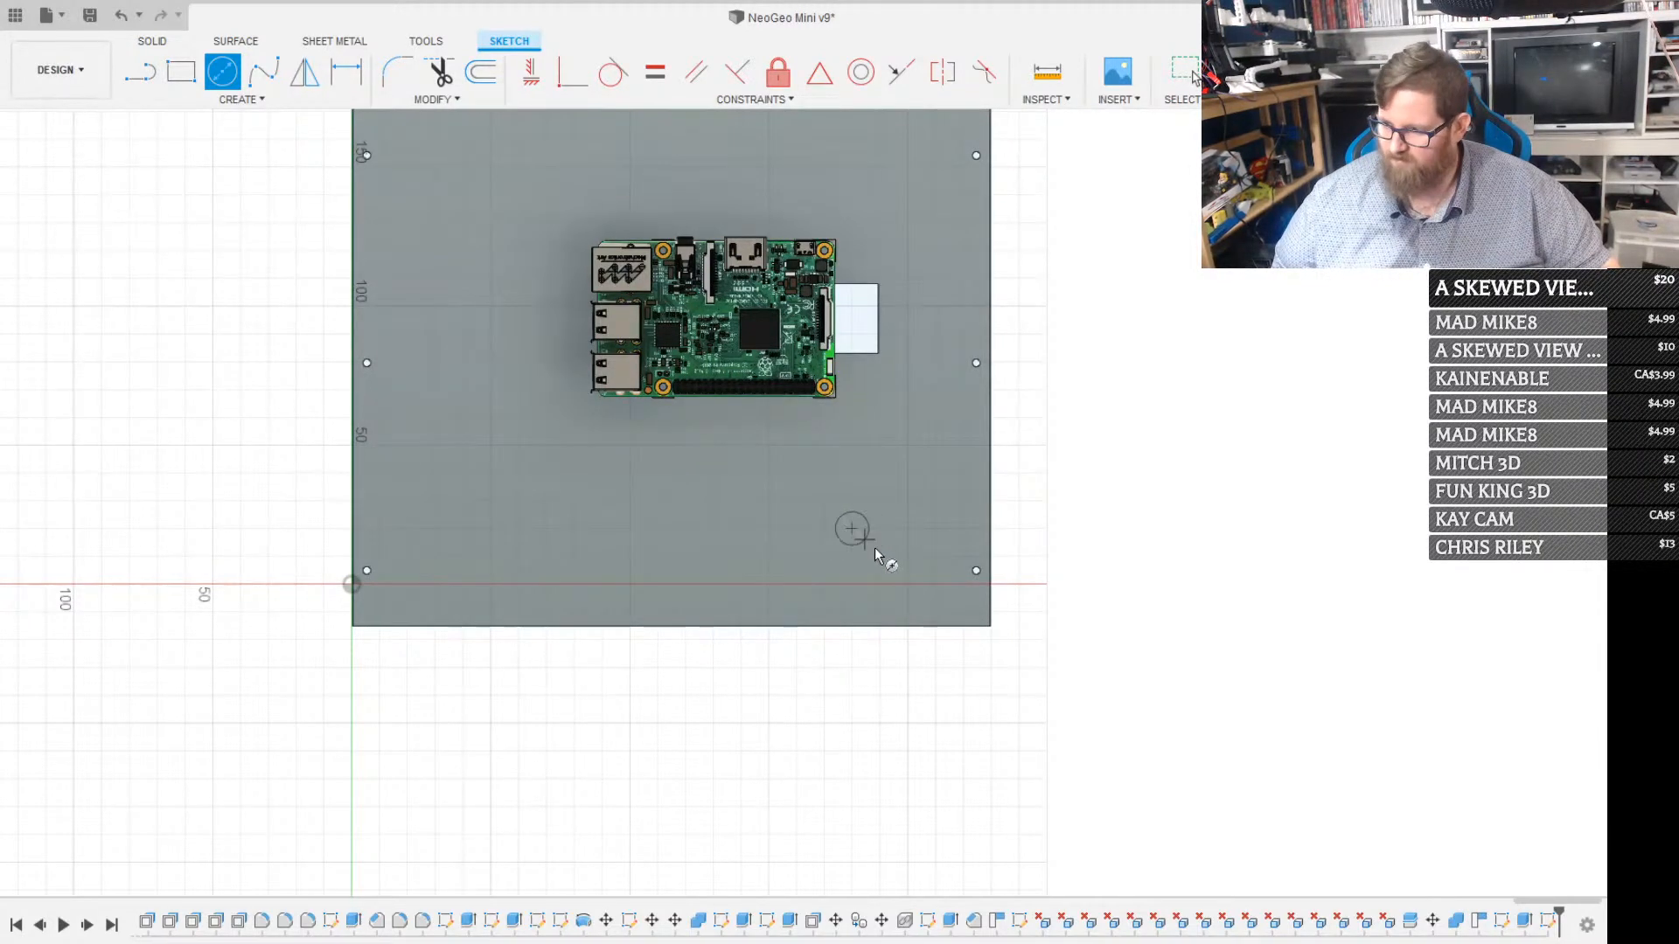
key("Return")
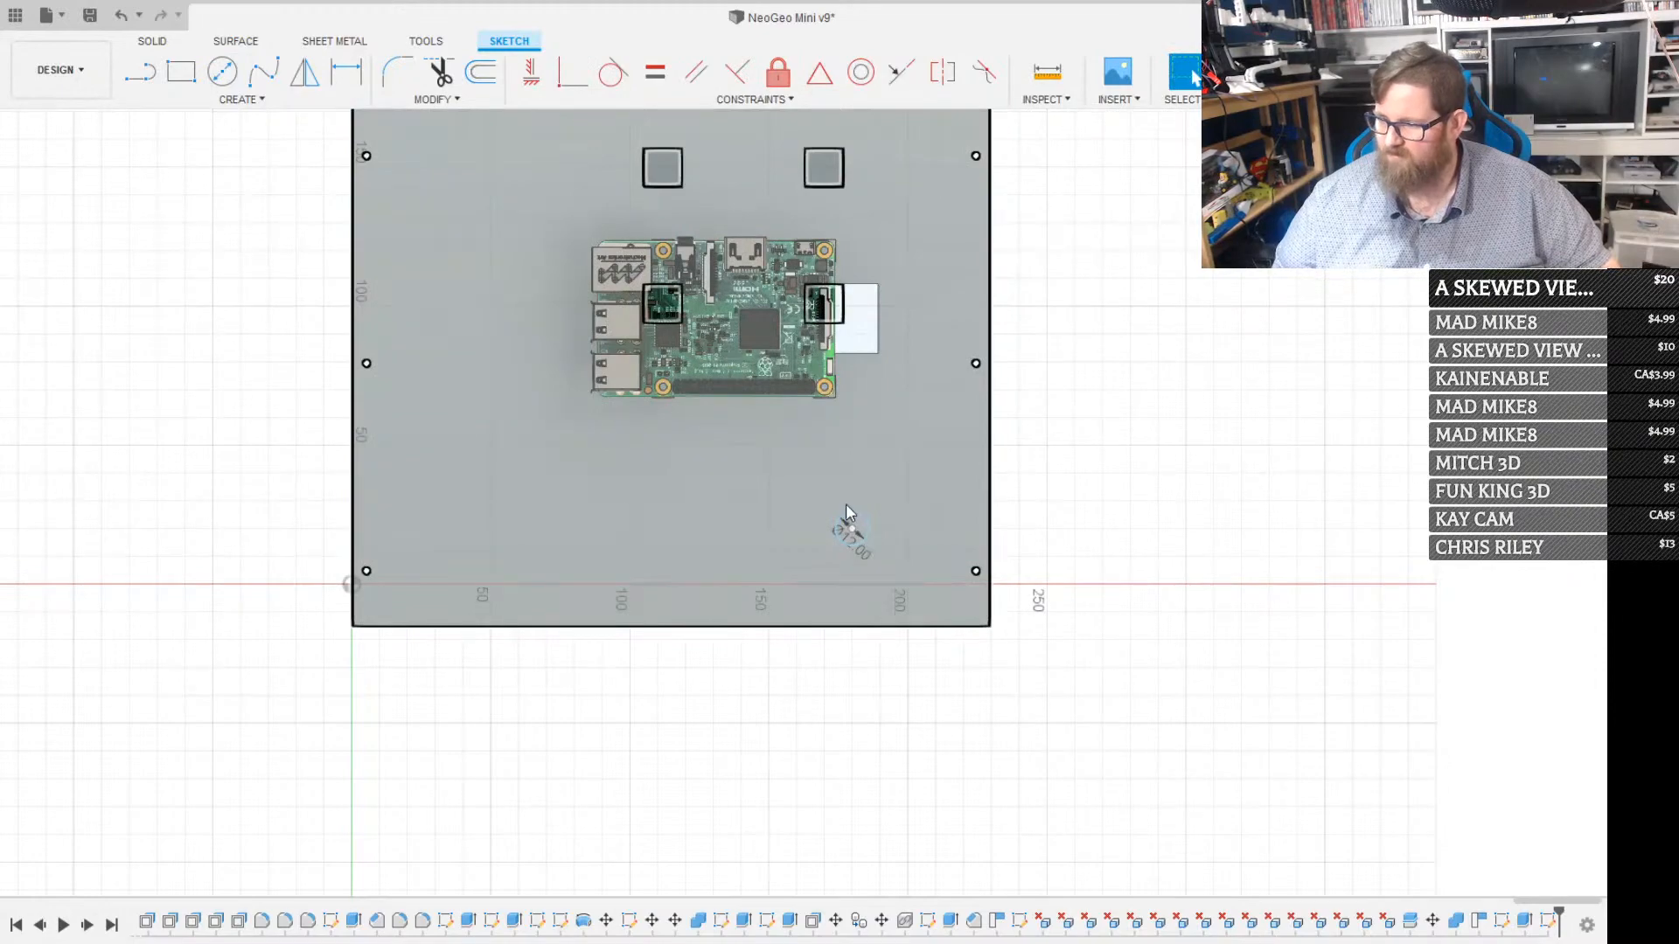
Draw an 11 mm wide by 12.5 mm high centre rectangle on the 12 mm circle's centre
scroll(847, 502, "up", 4)
scroll(864, 506, "up", 4)
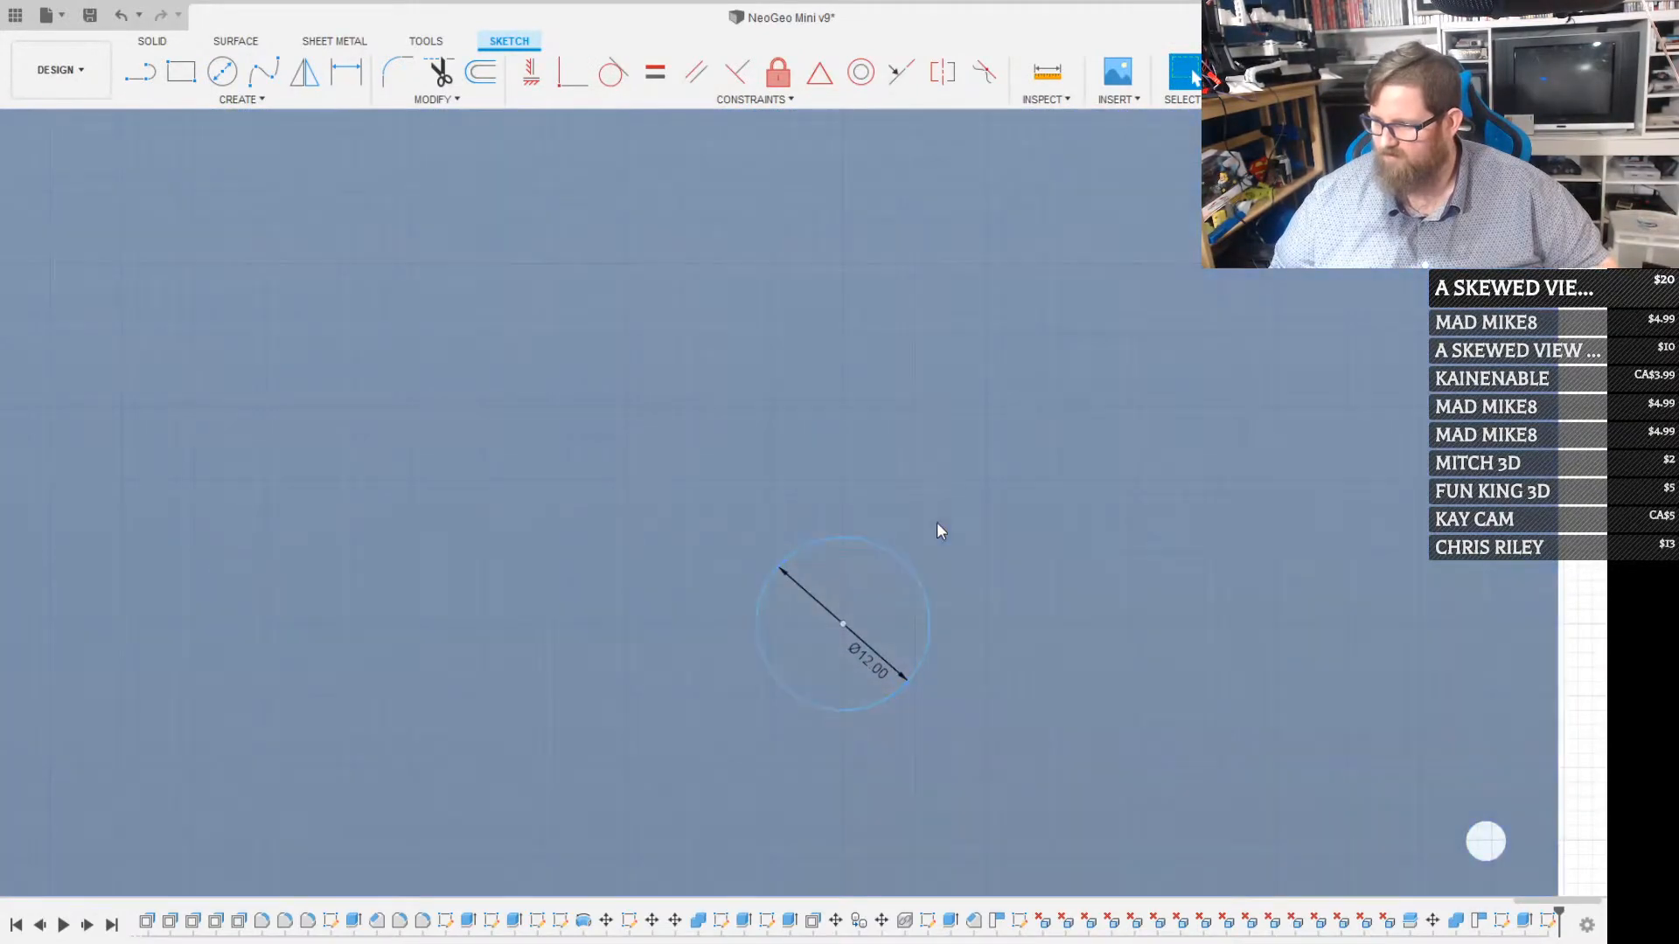
key("r")
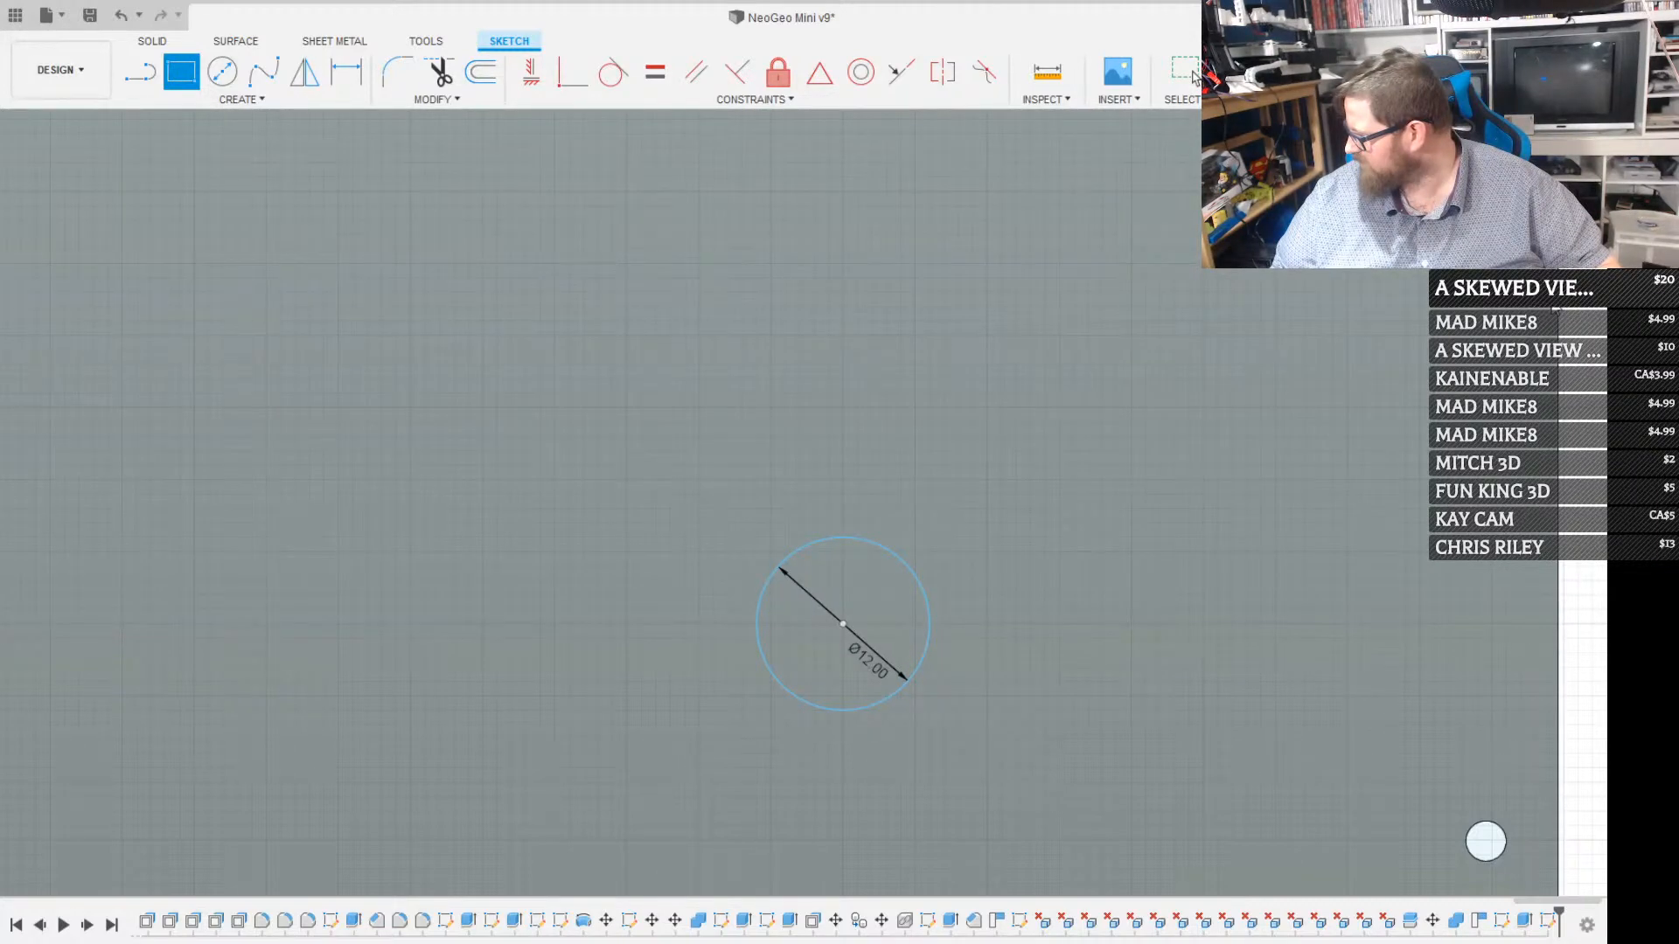
key("Escape")
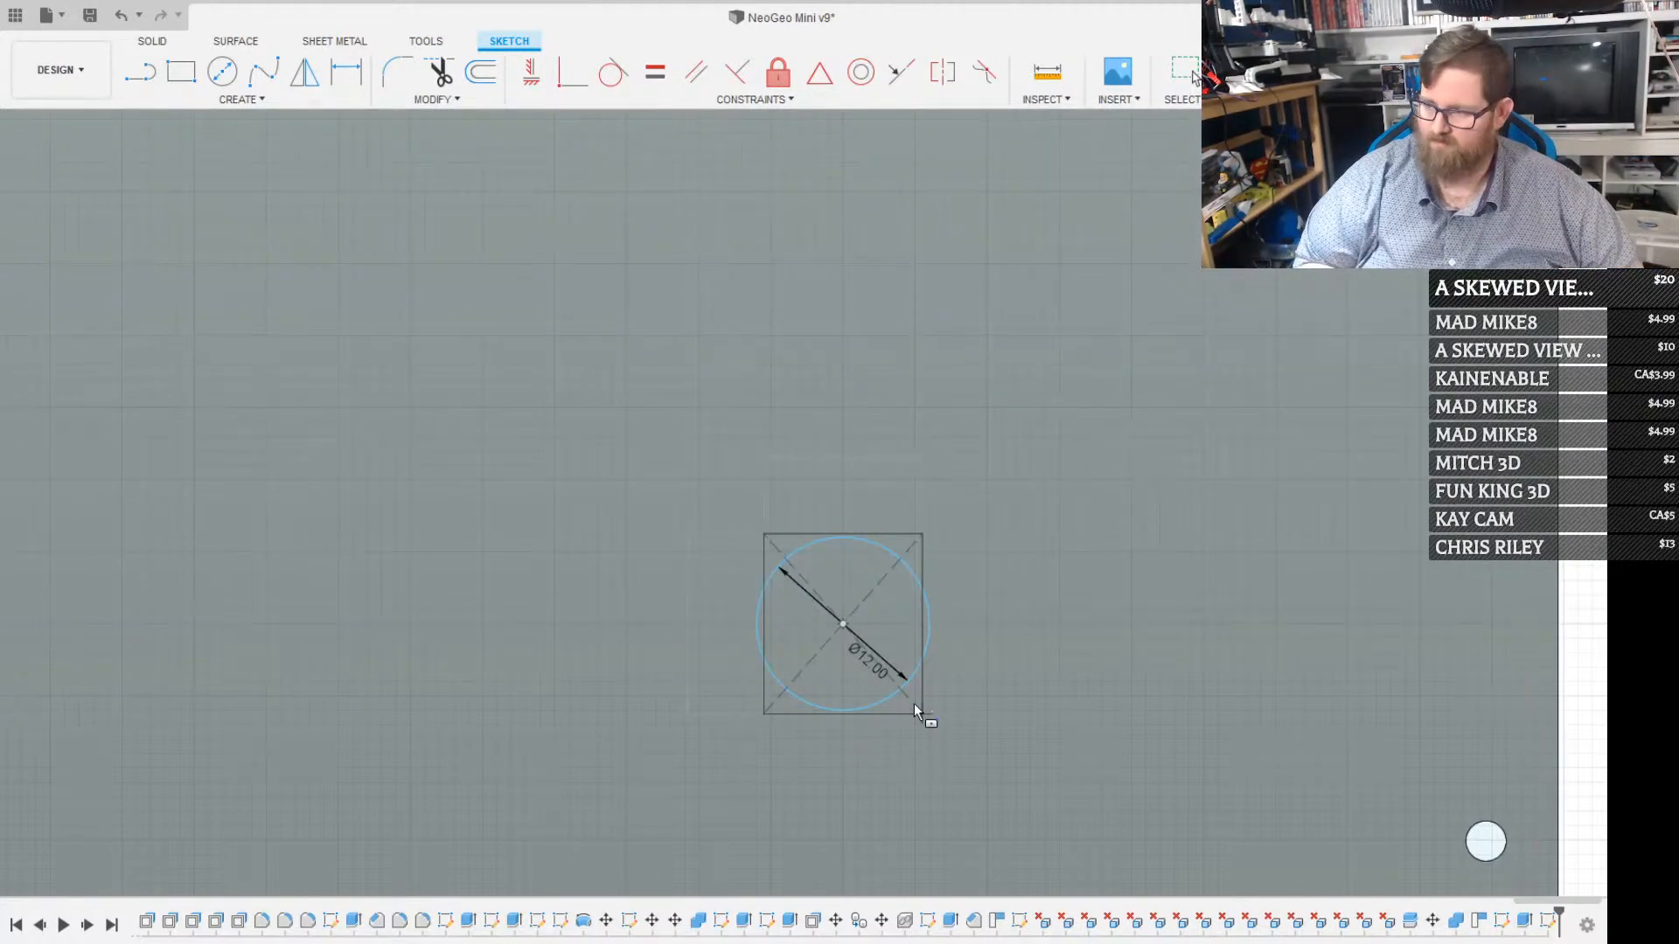
left_click(914, 705)
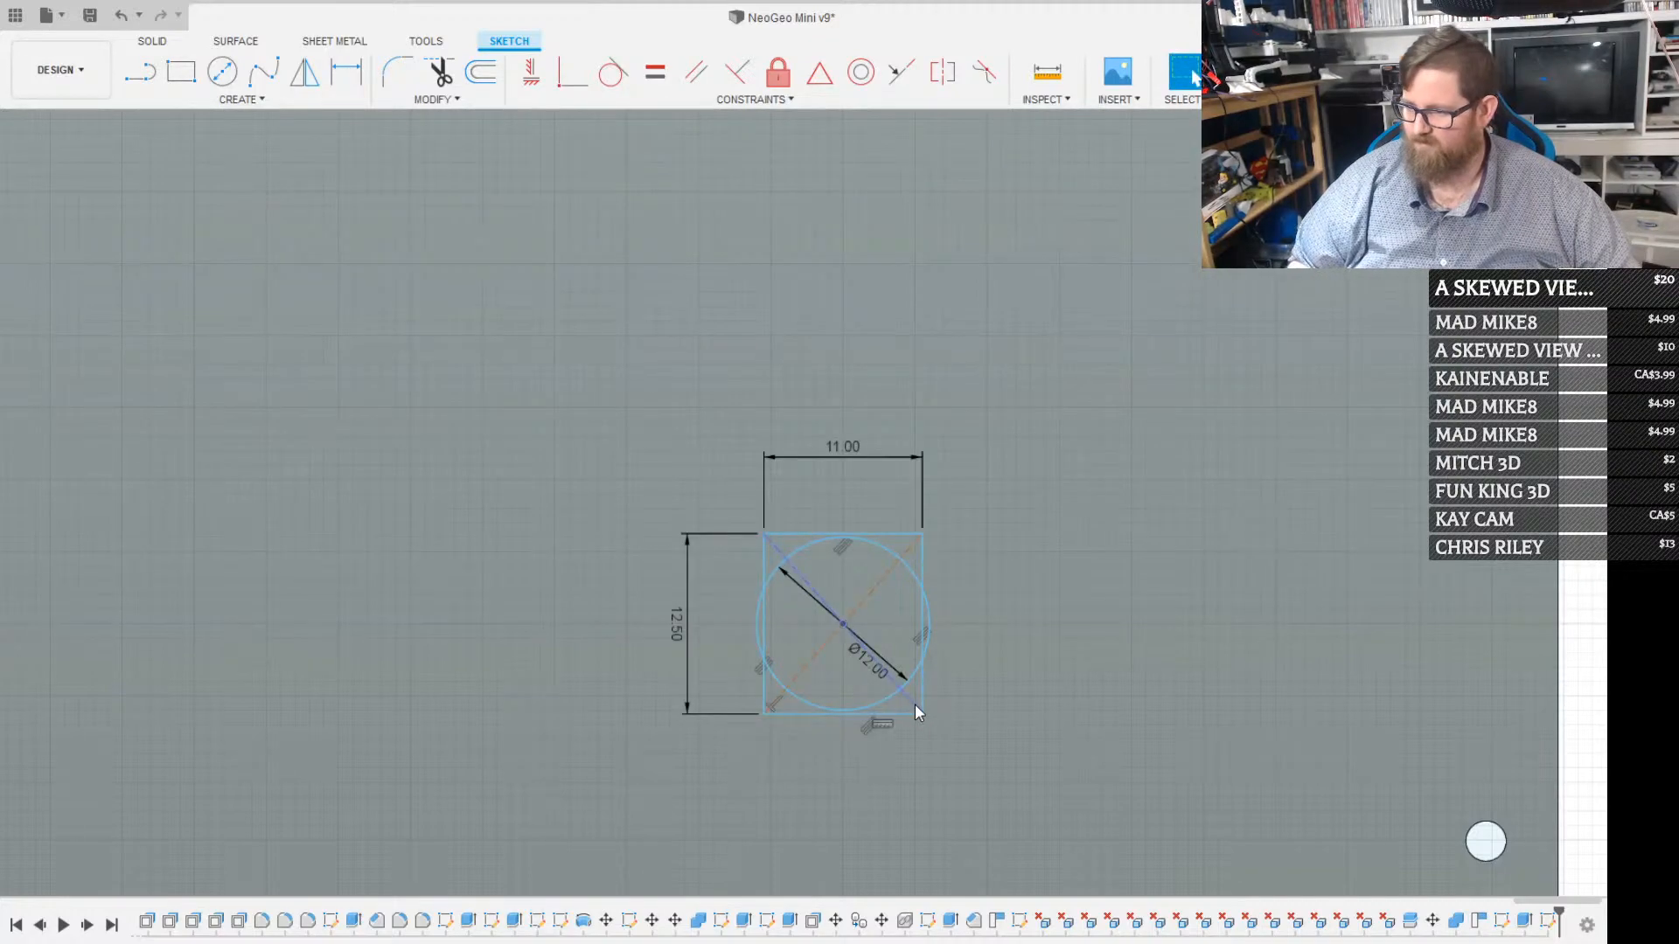
scroll(882, 673, "up", 2)
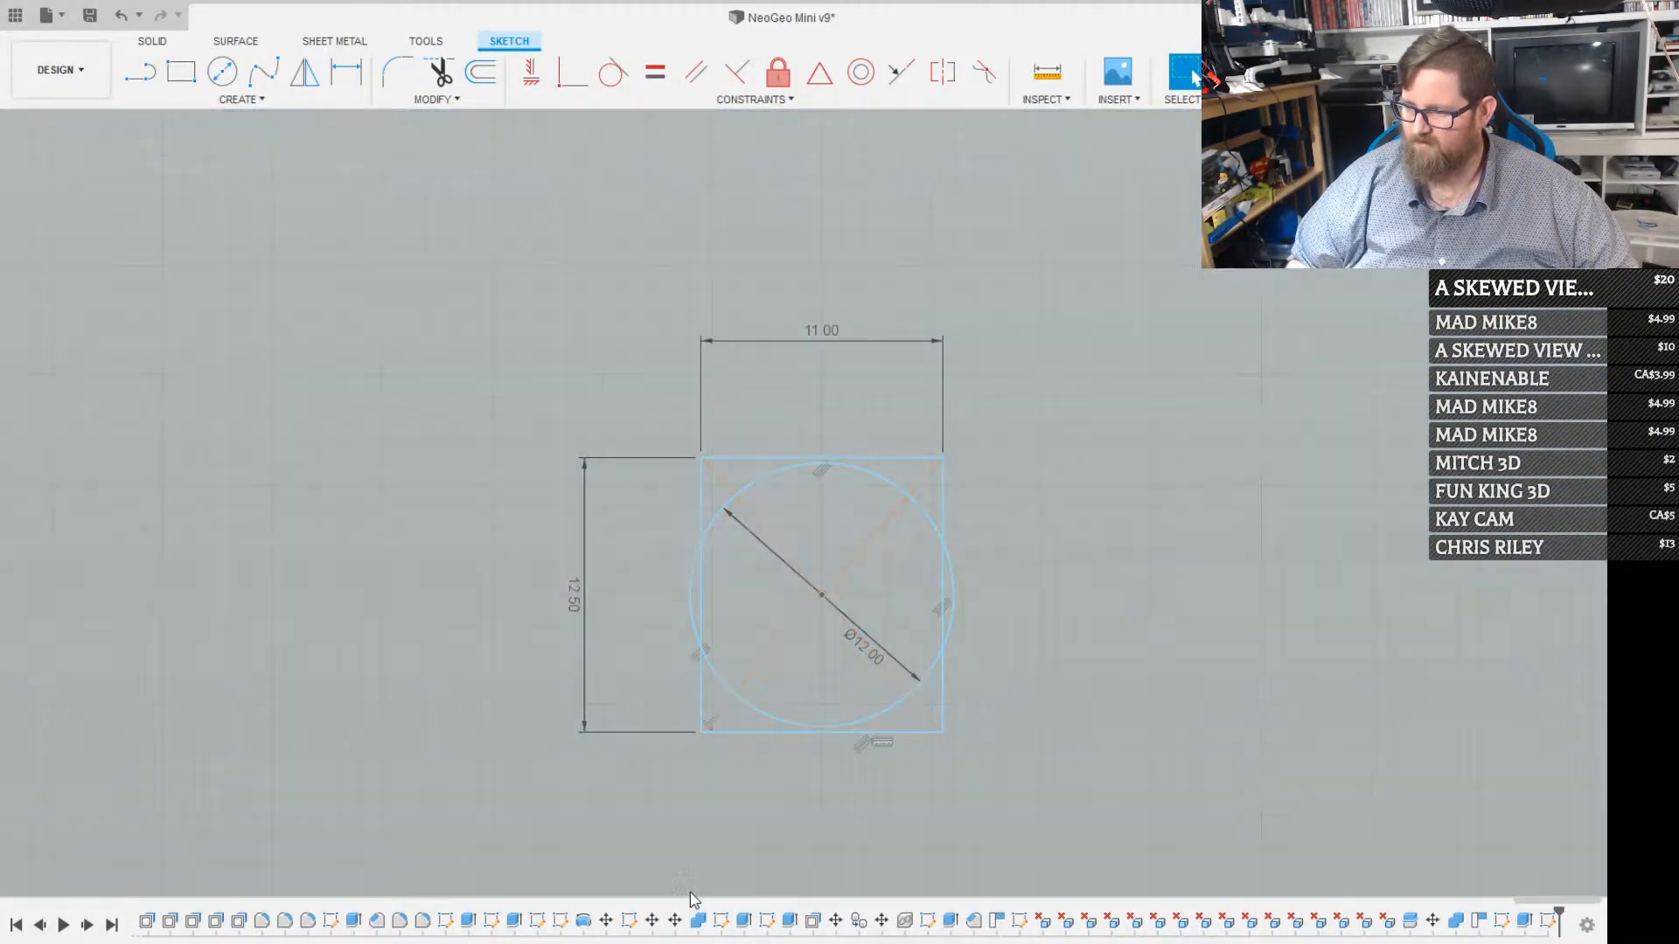
Extrude only the area shared by the circle and rectangle as a 5 mm cut through the back panel
key("t")
mouse_move(802, 537)
middle_mouse_down("shift")
mouse_move(775, 514)
mouse_move(731, 524)
middle_mouse_up("shift")
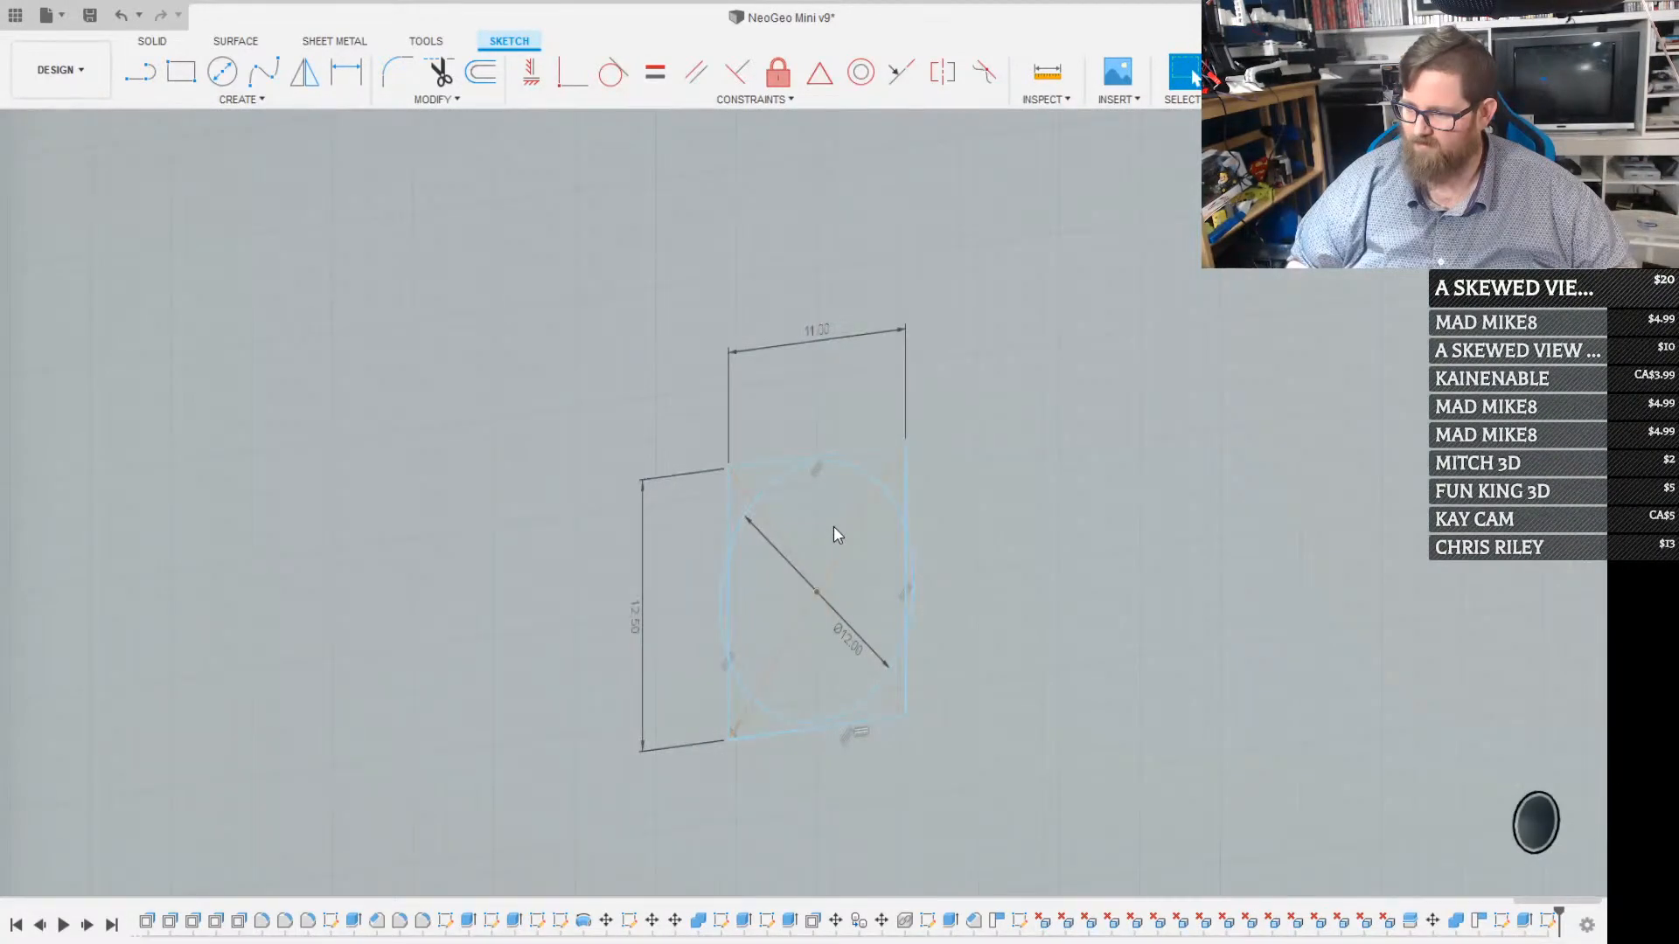
left_click(832, 528)
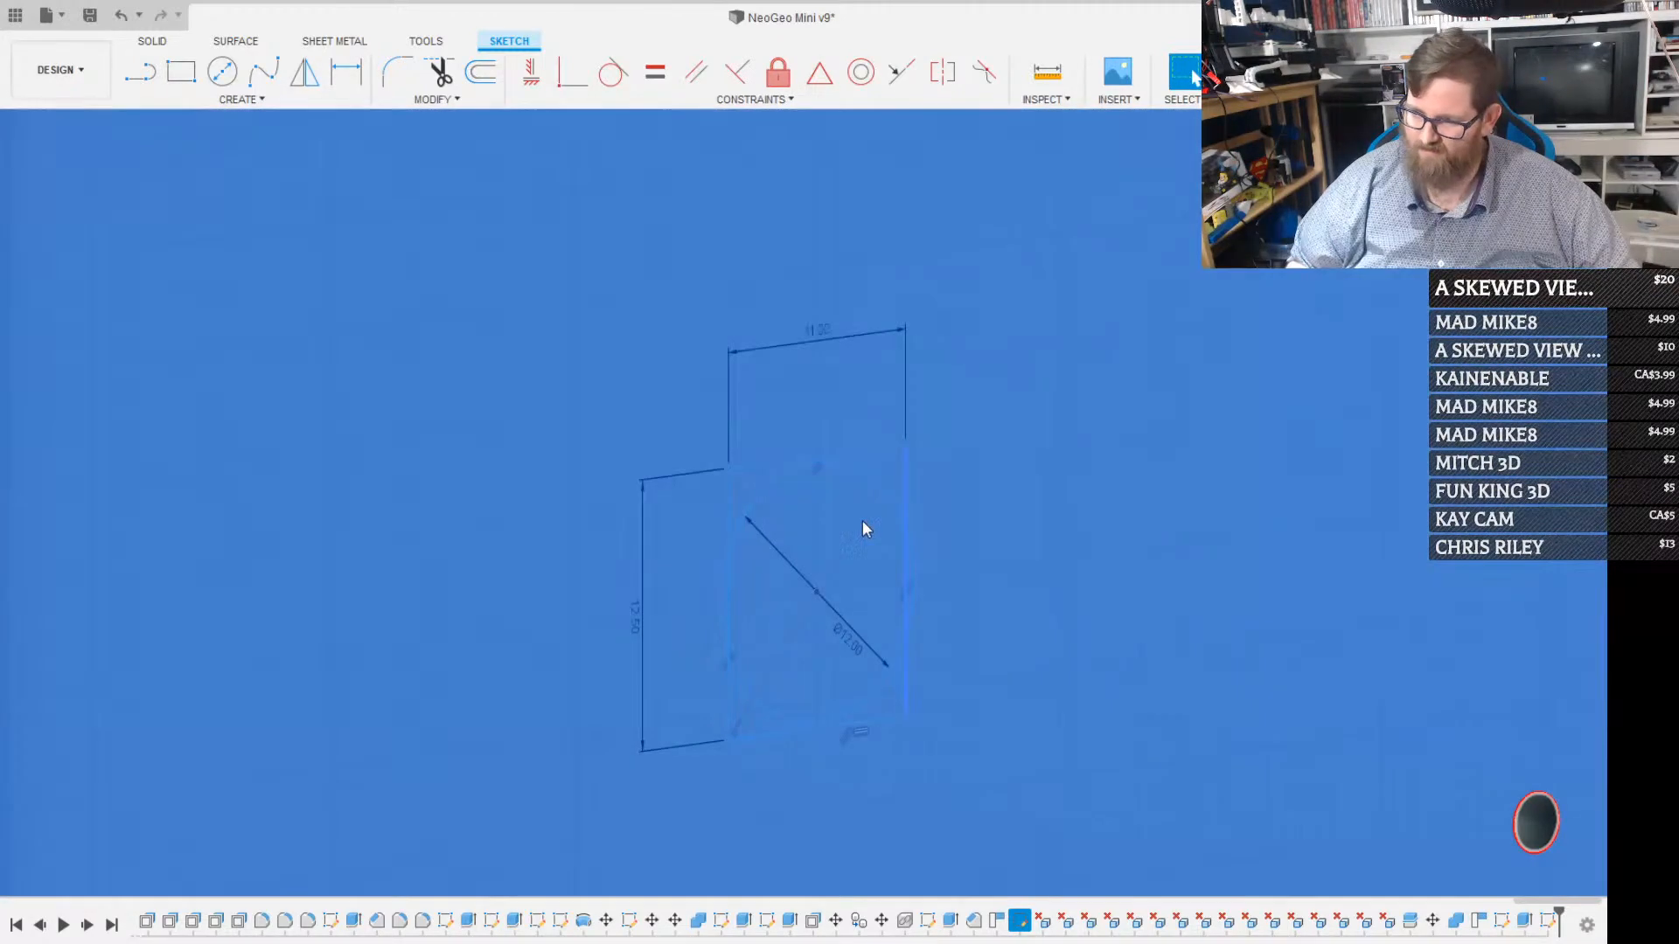
left_click(862, 522)
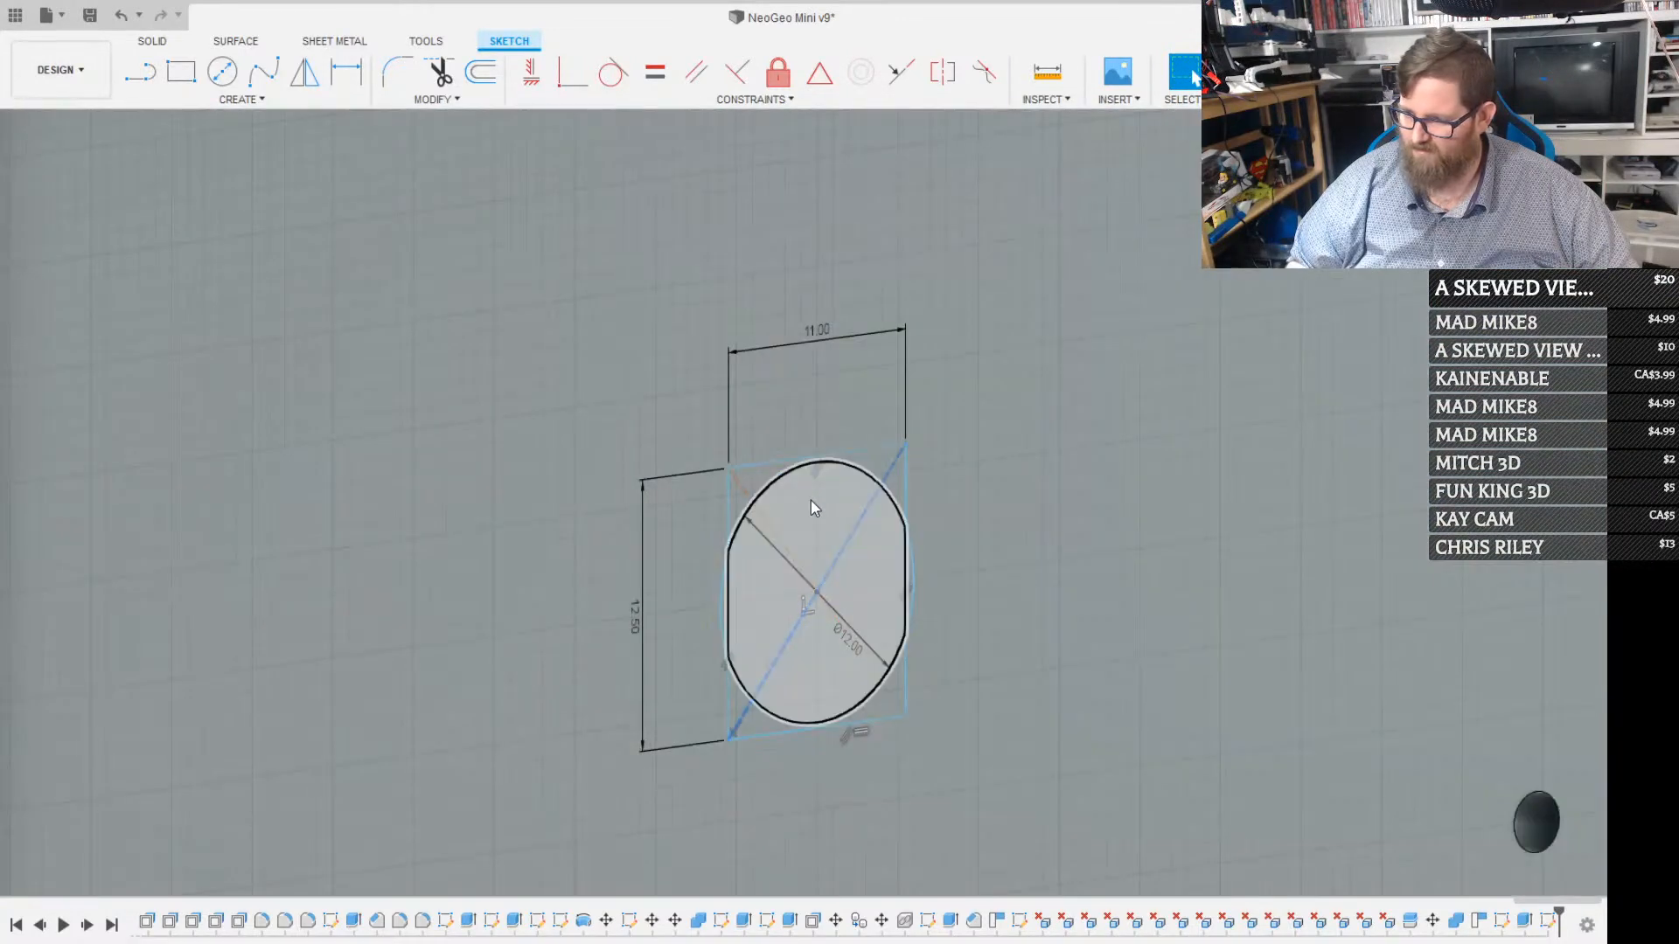
left_click(811, 502)
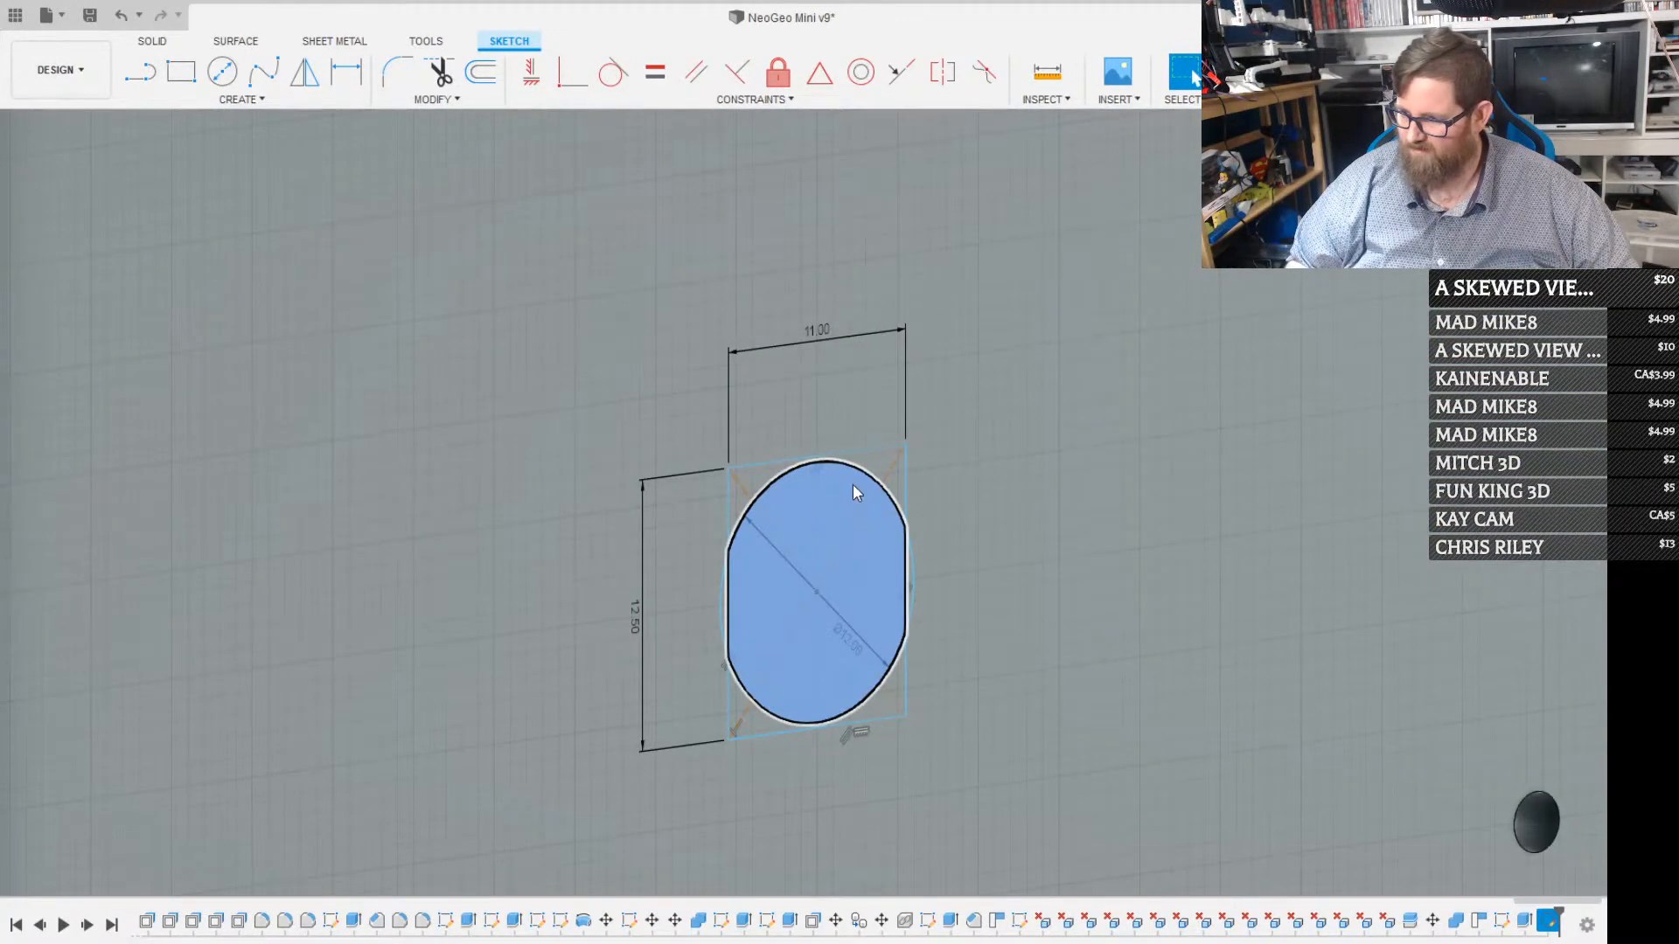
key("e")
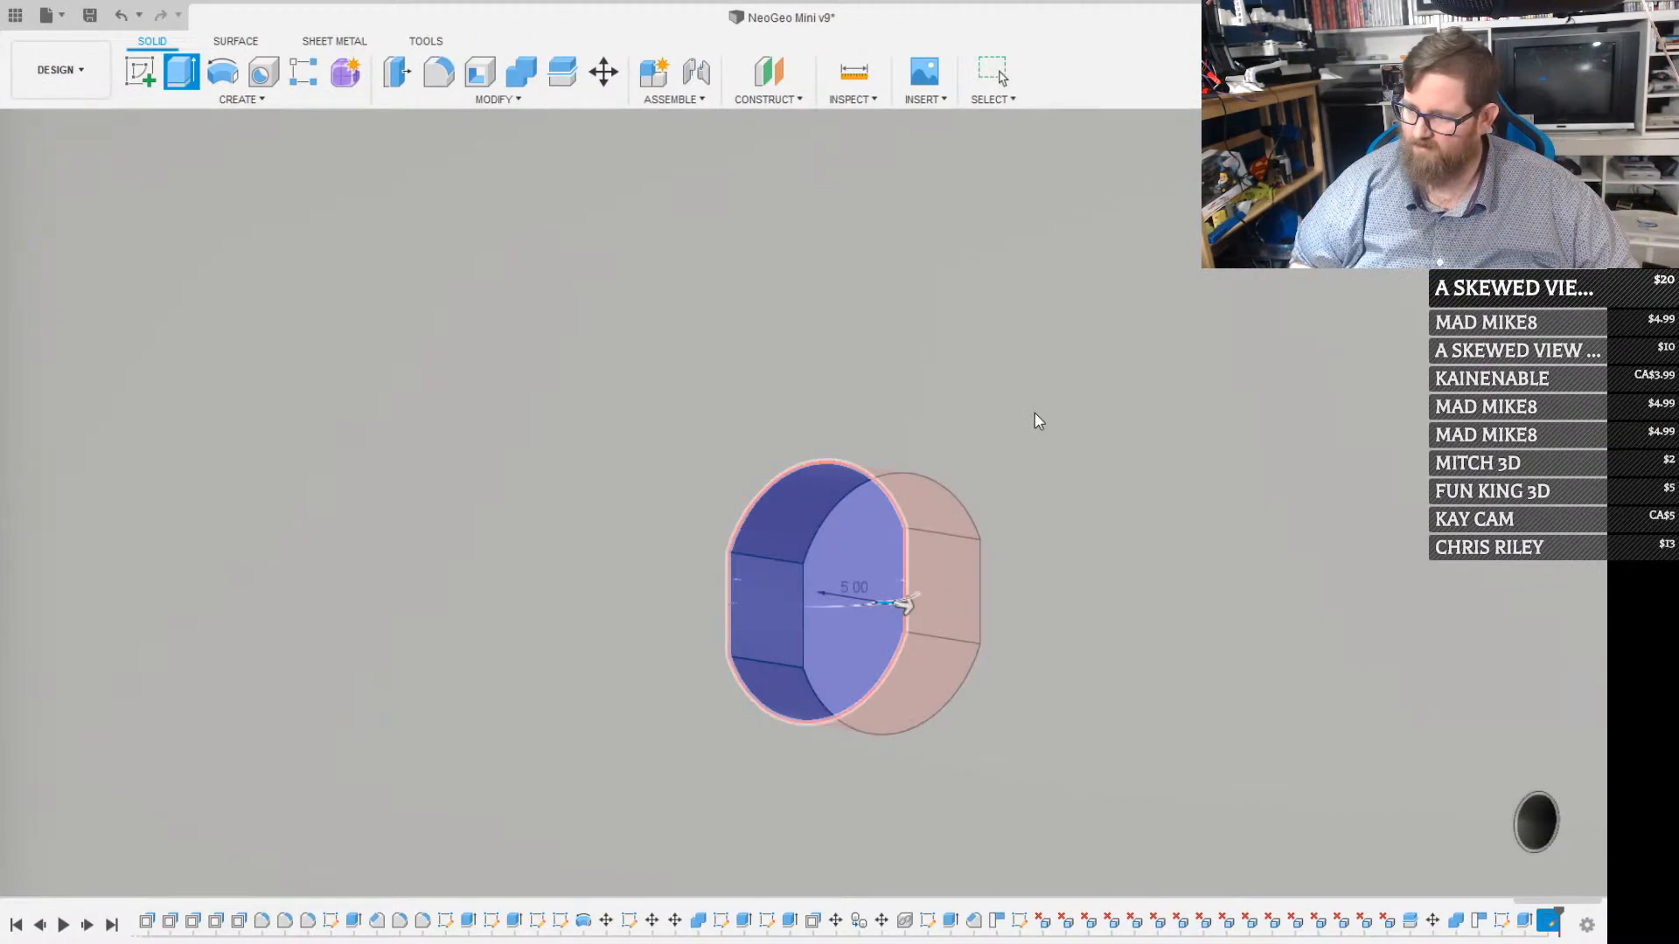
key("Return")
scroll(1035, 412, "down", 3)
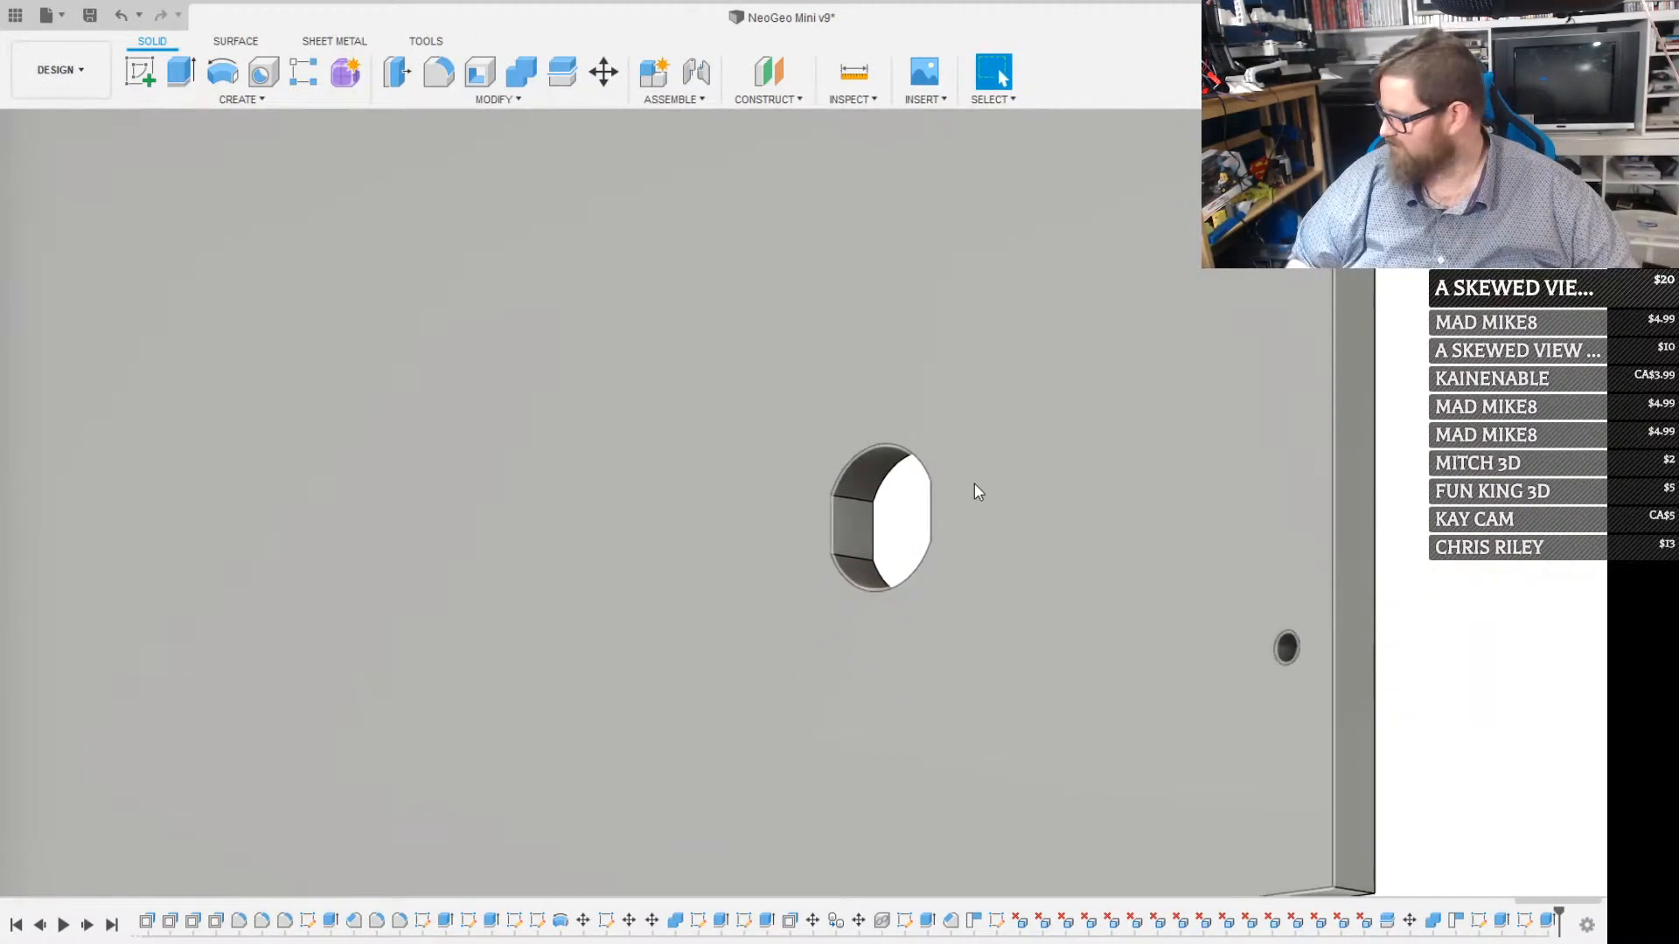
scroll(966, 470, "down", 2)
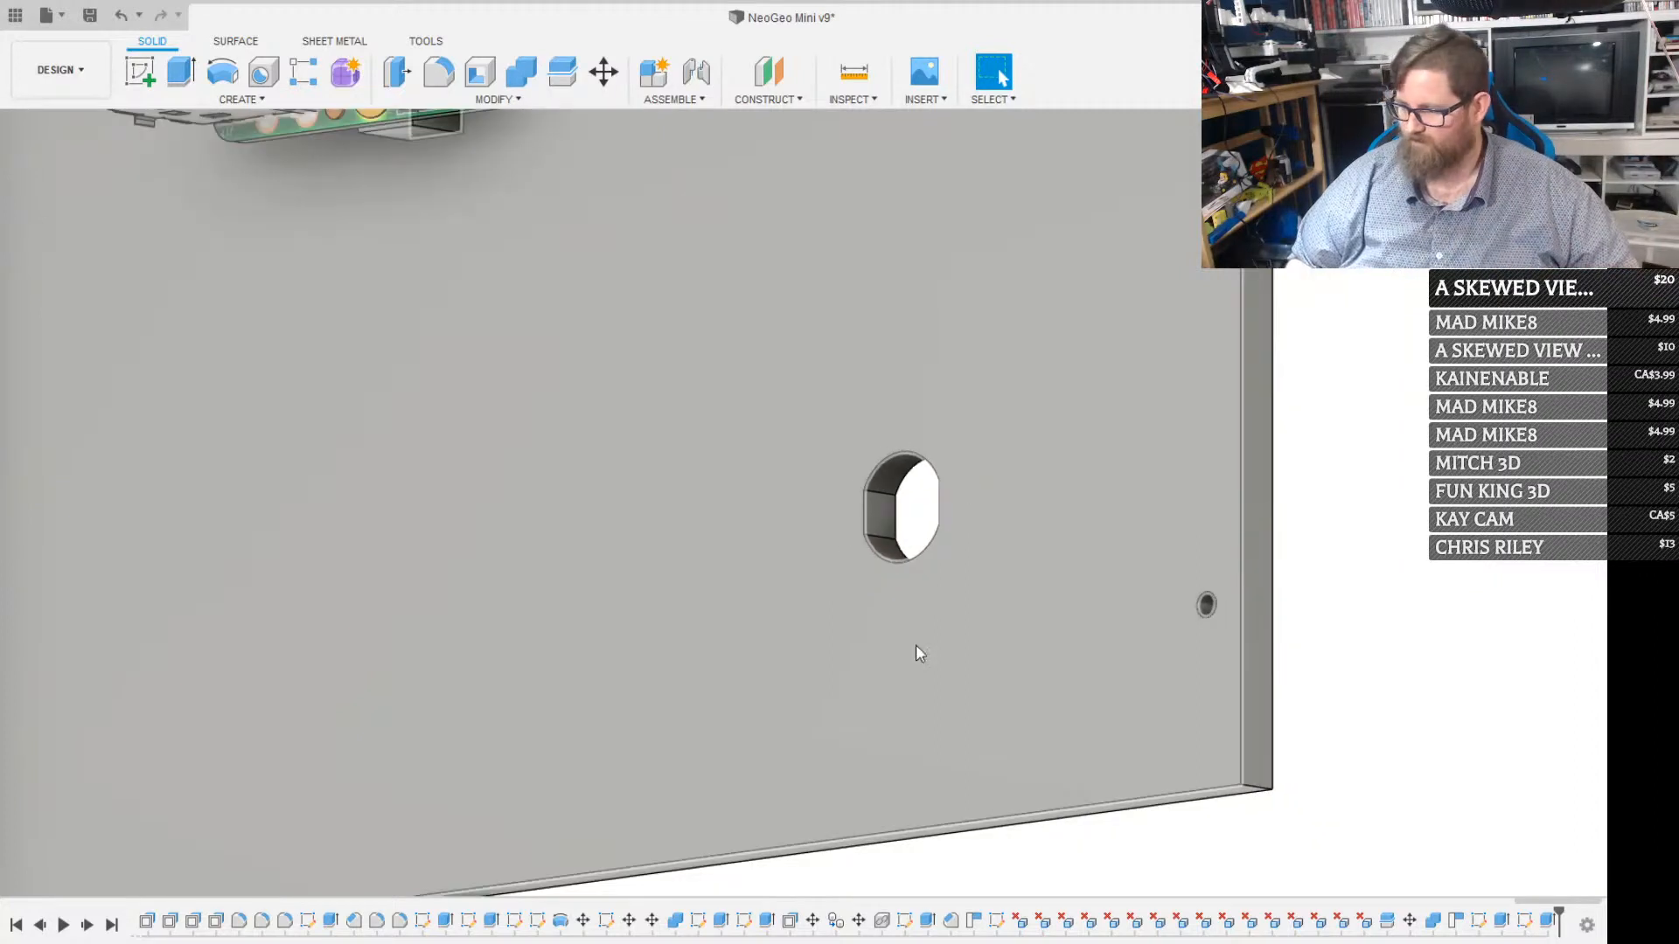
middle_click_drag(805, 596, 817, 484, "shift")
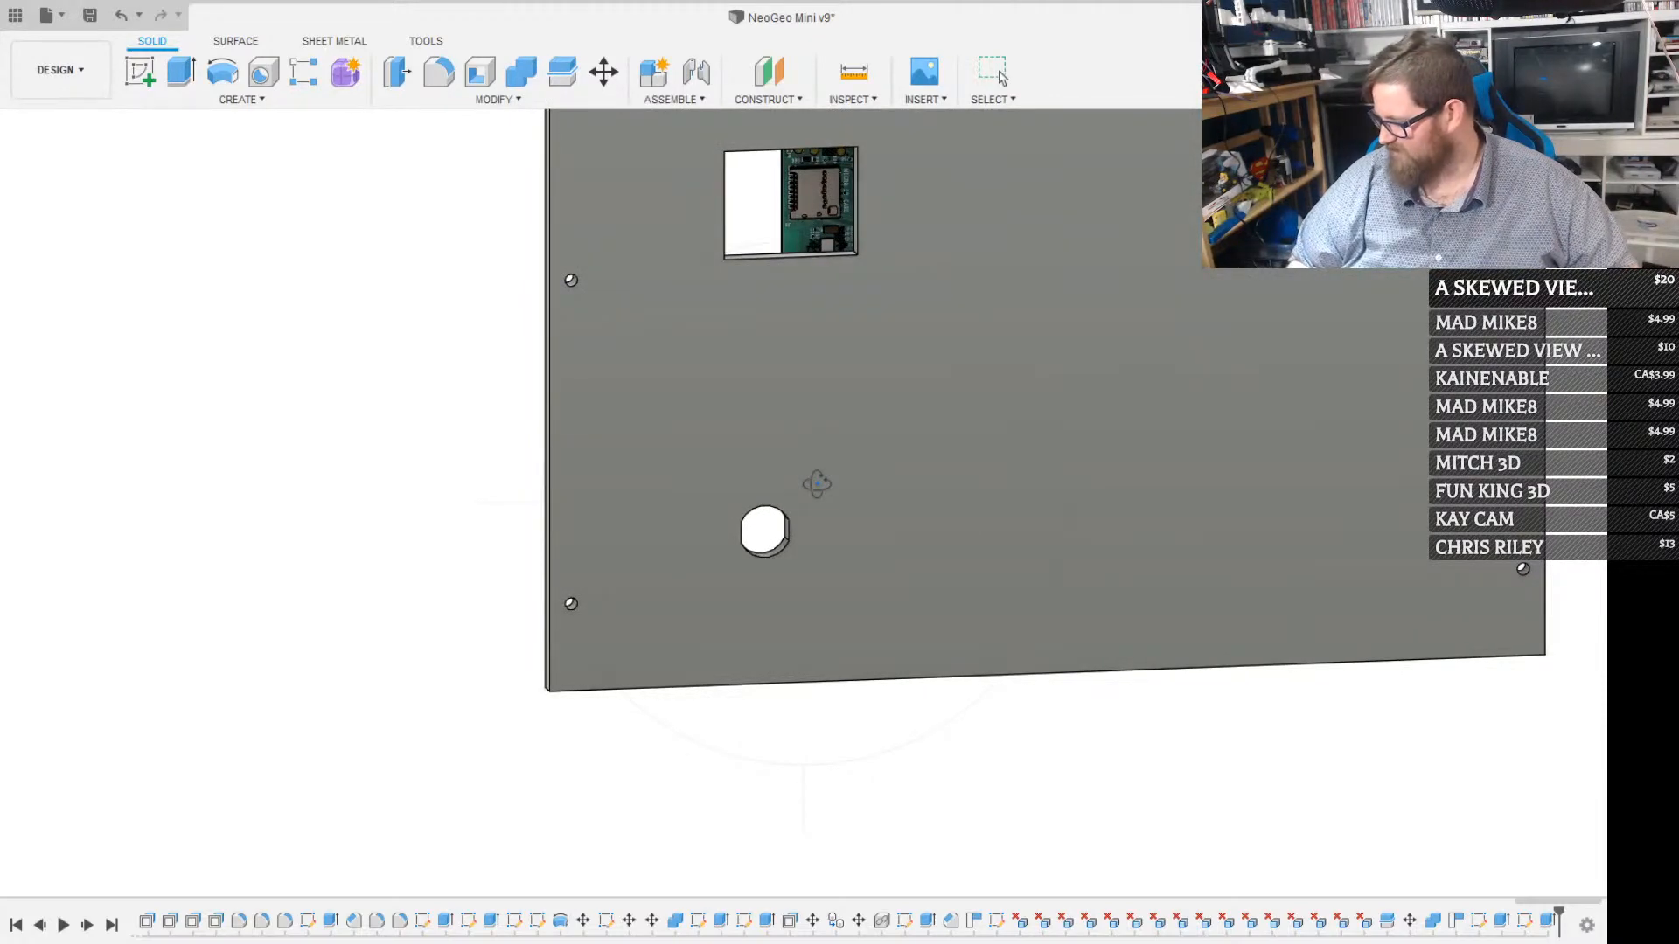
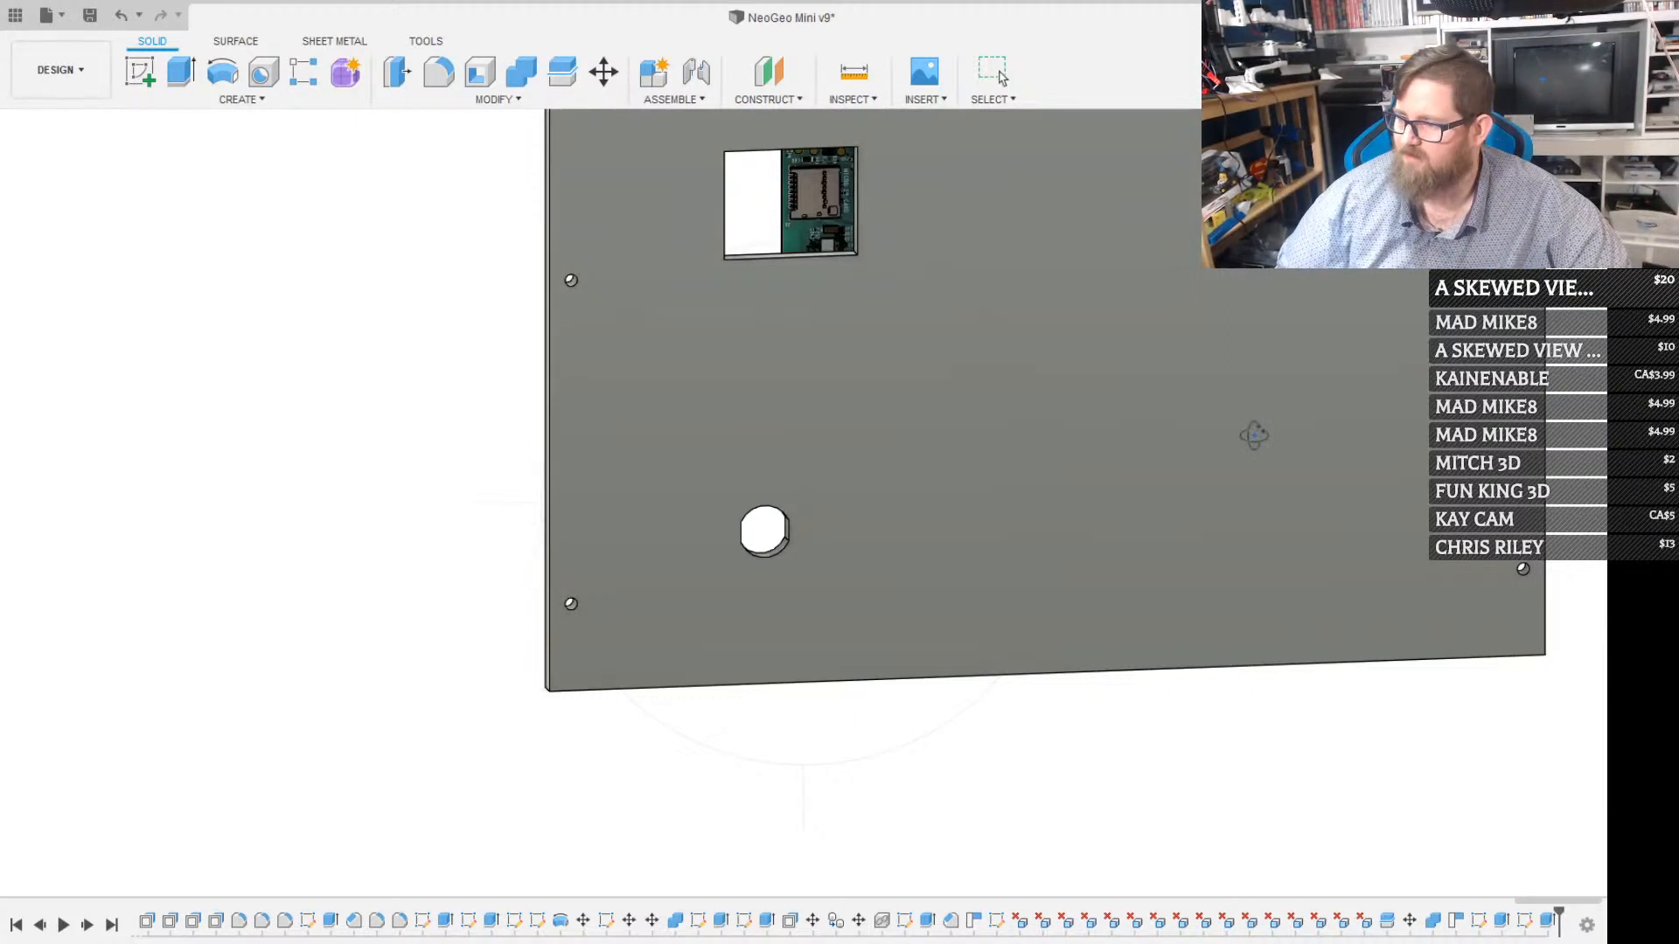
Sketch a 10 mm diameter circle on the back panel's outer face, beside the flat-sided hole and level with its centre
middle_click_drag(905, 521, 834, 509)
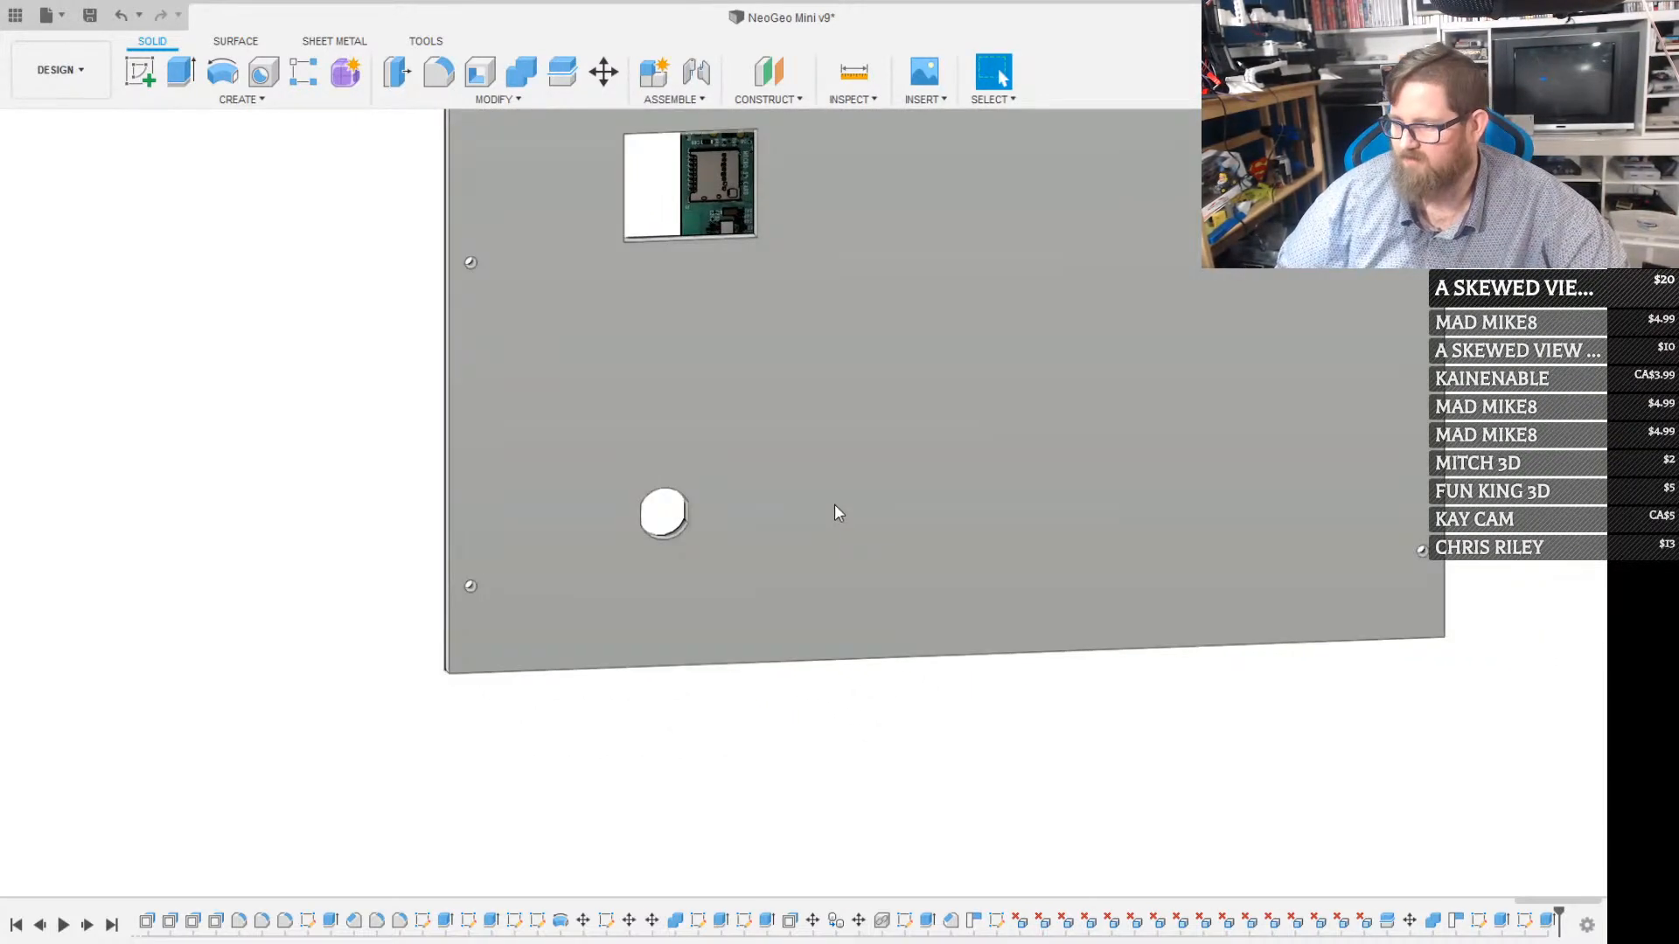
left_click(836, 504)
key("c")
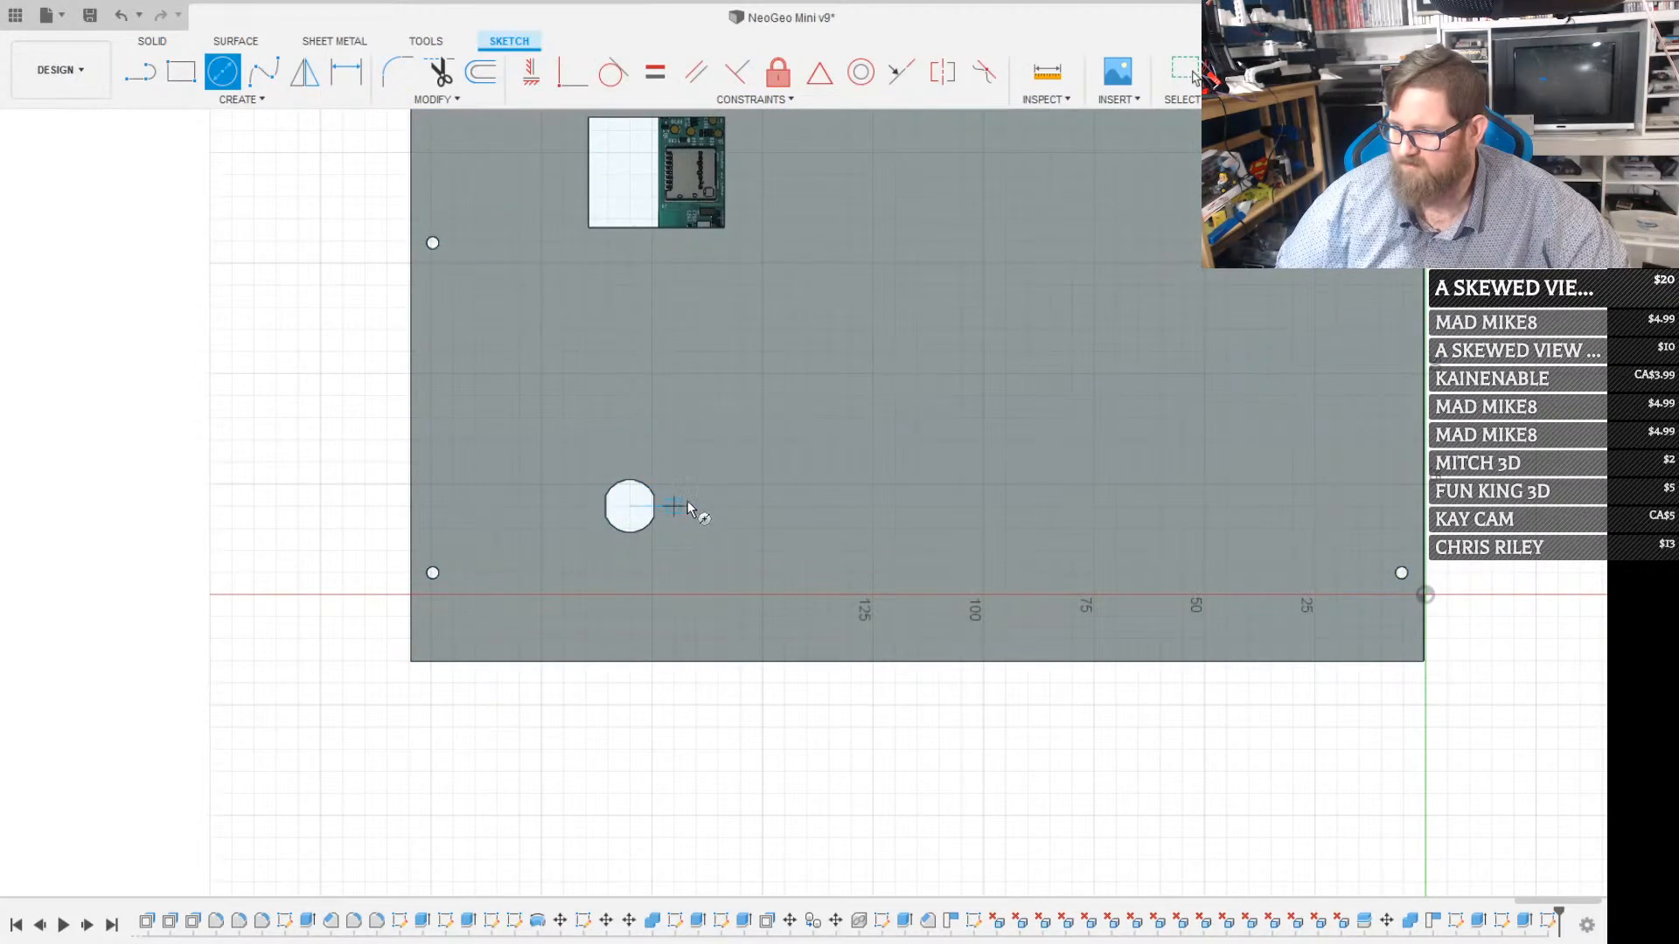
left_click(763, 505)
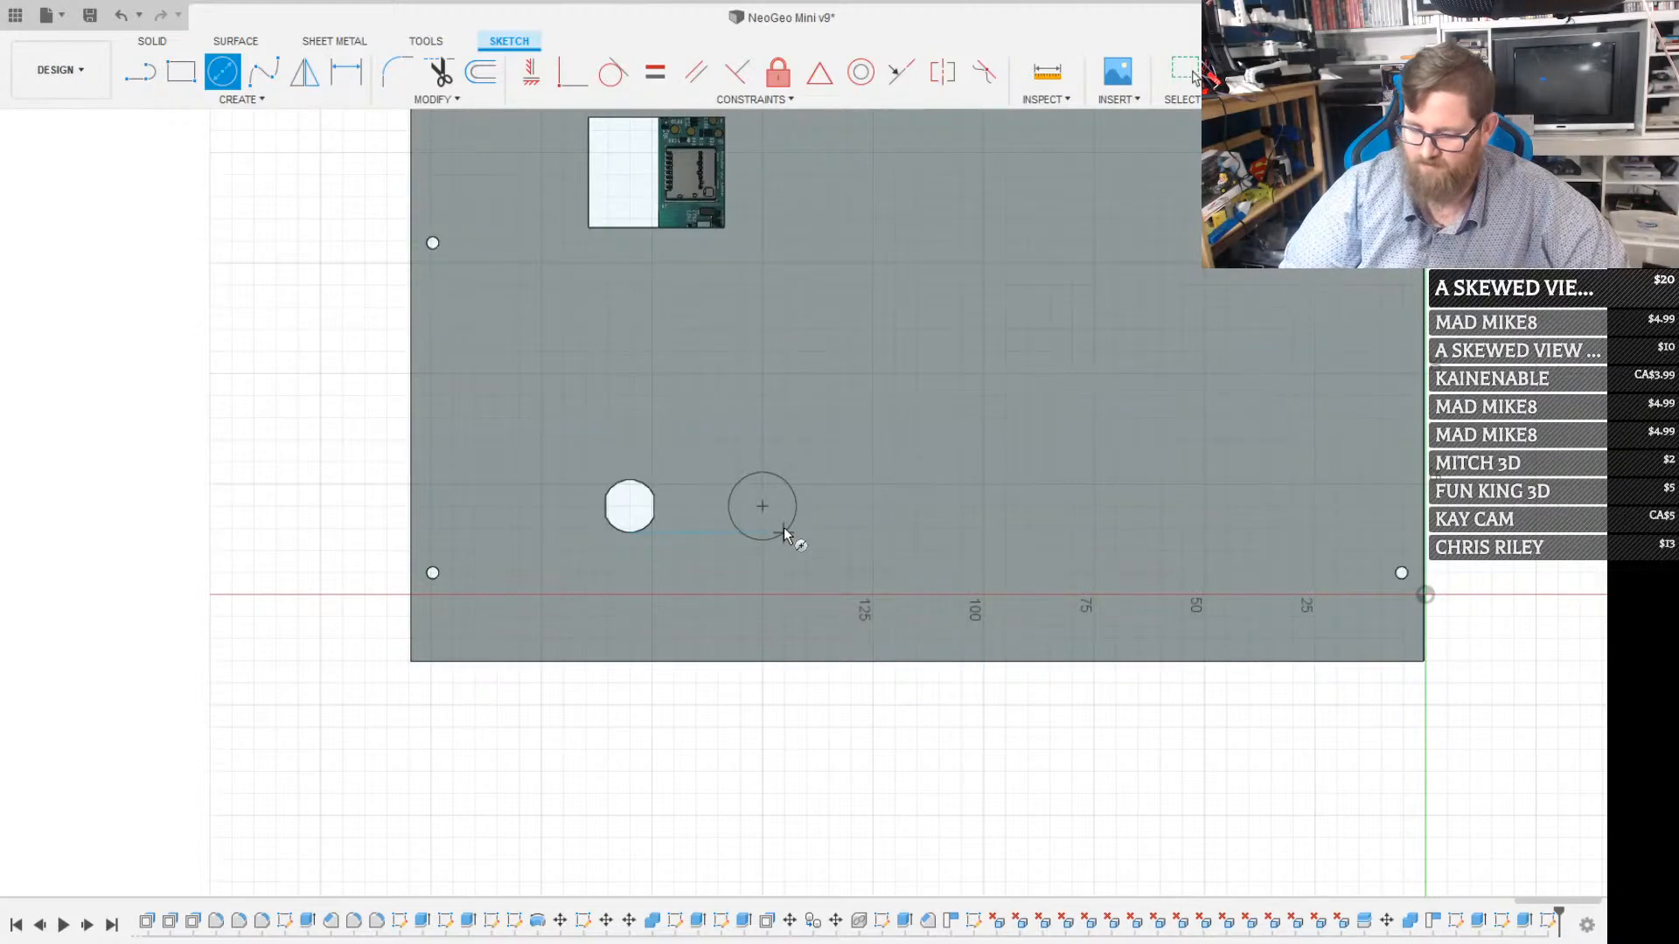
left_click(784, 528)
key("Escape")
scroll(785, 486, "up", 5)
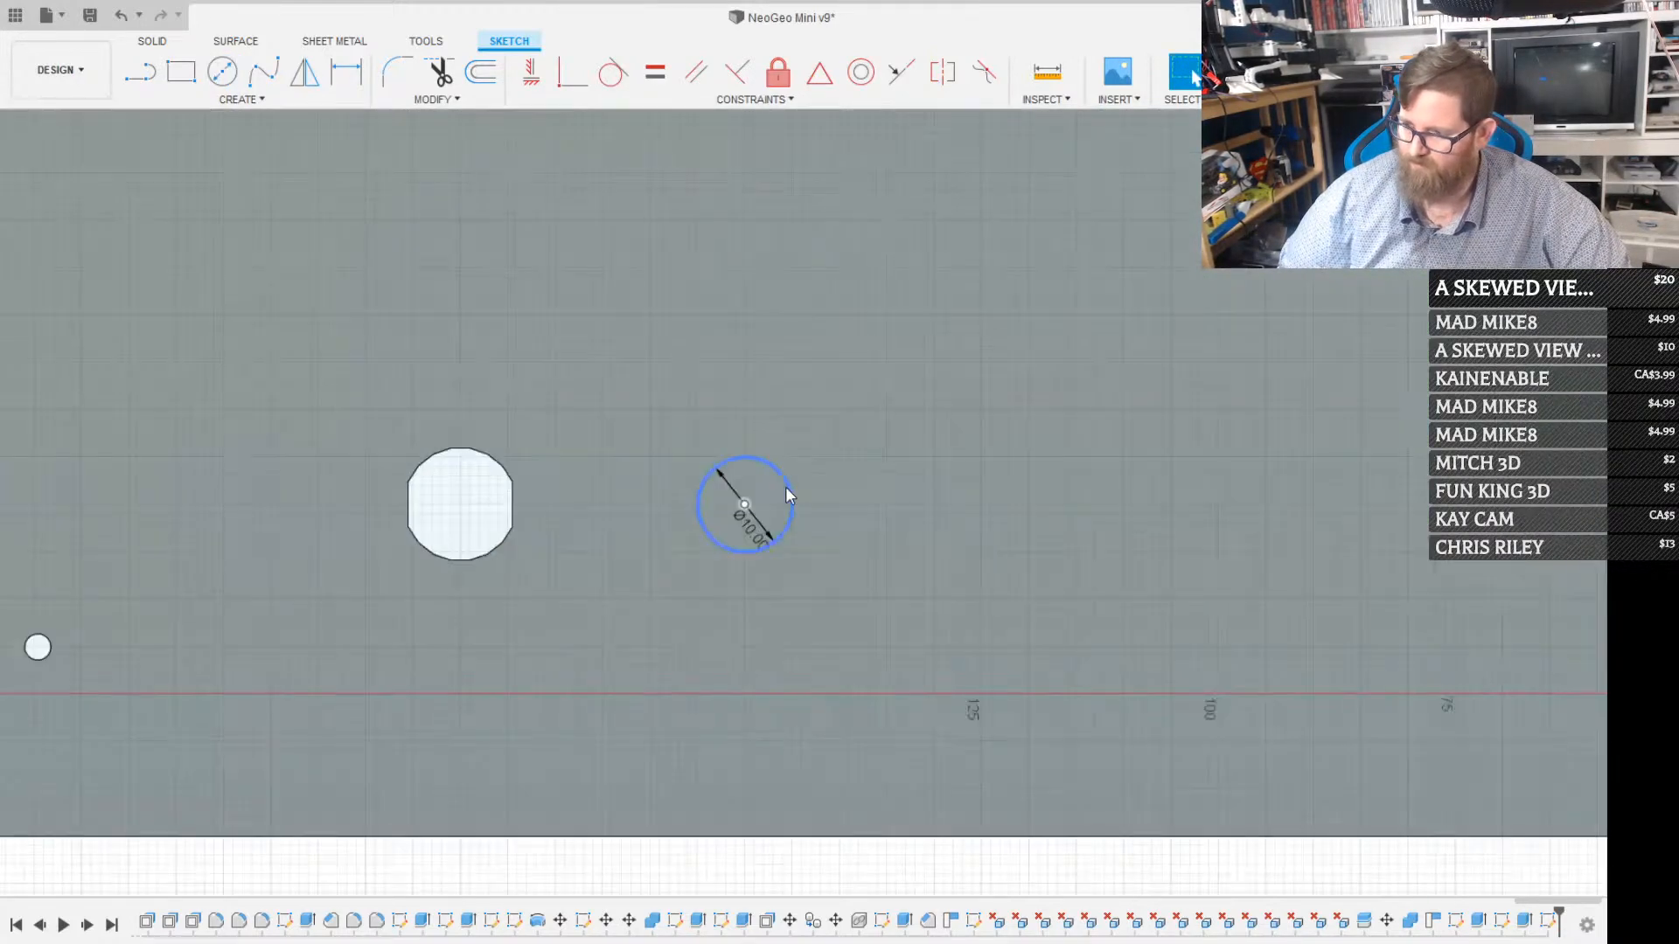
Extrude the 10 mm circle as a cut through the back panel
left_click(757, 495)
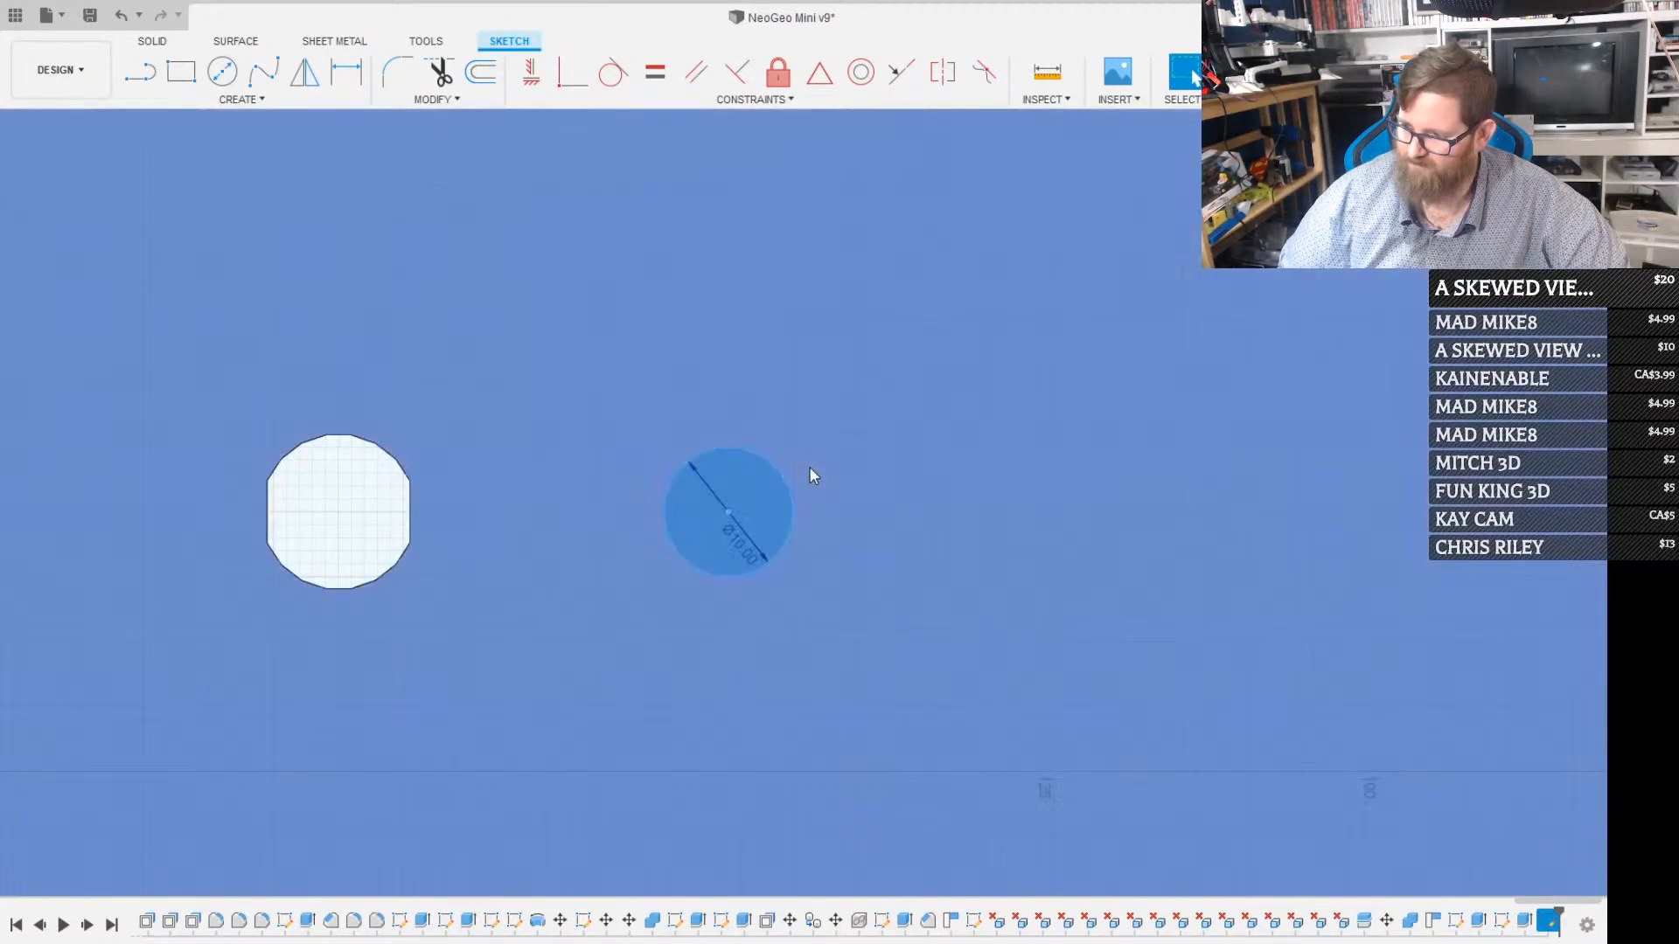
key("e")
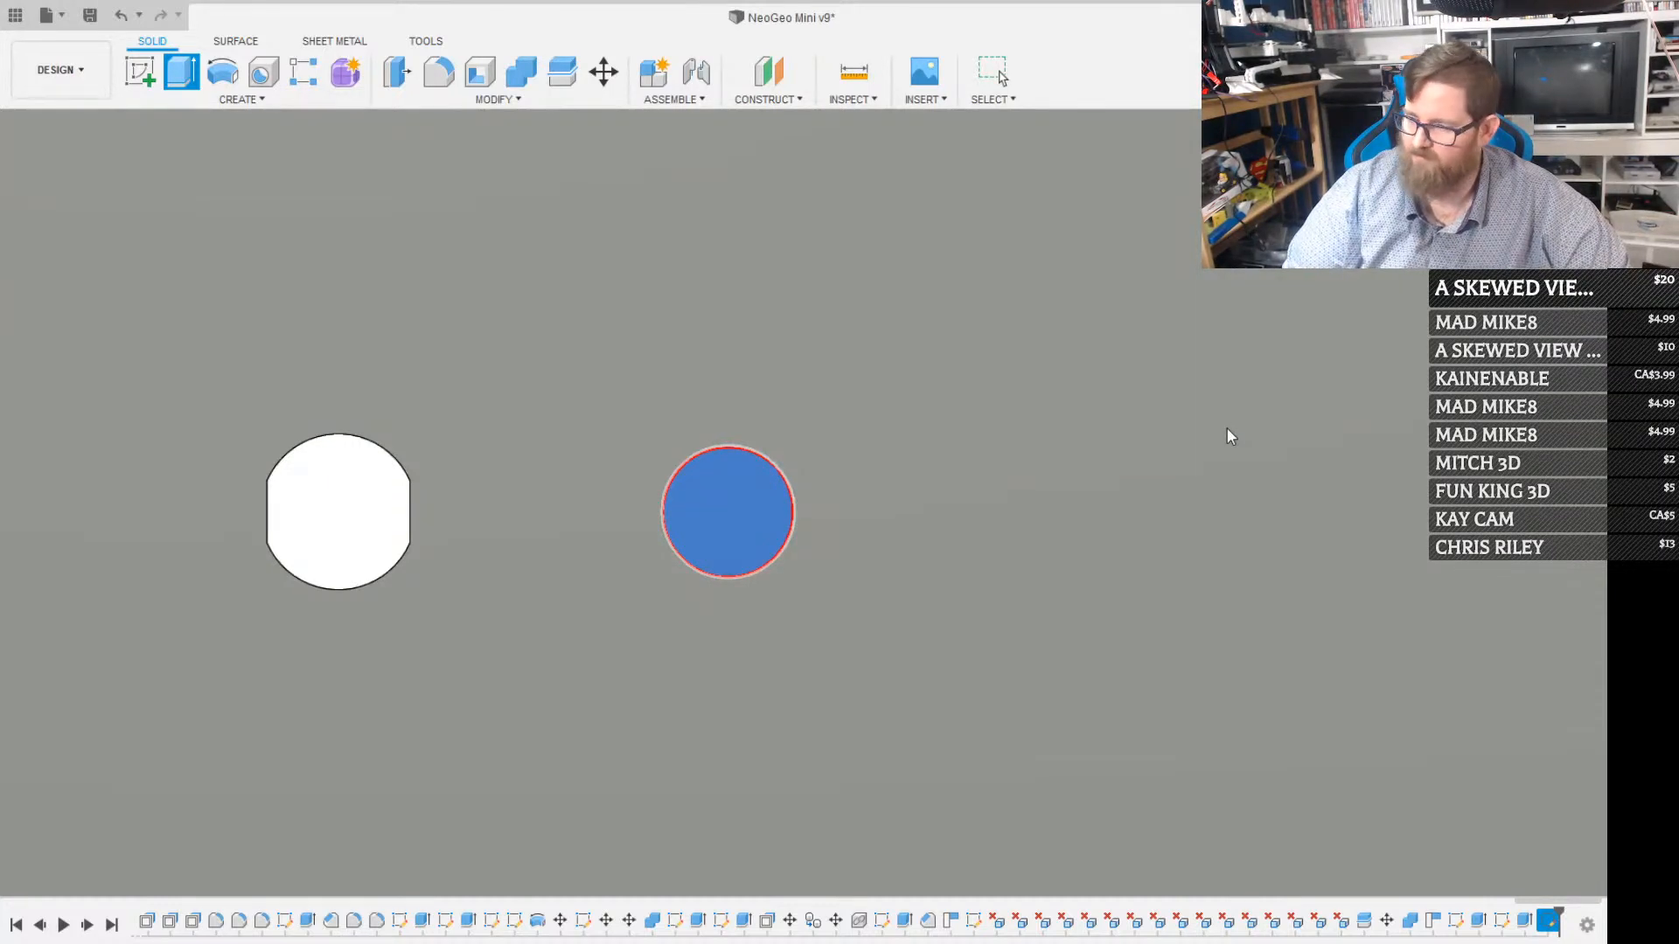
key("Escape")
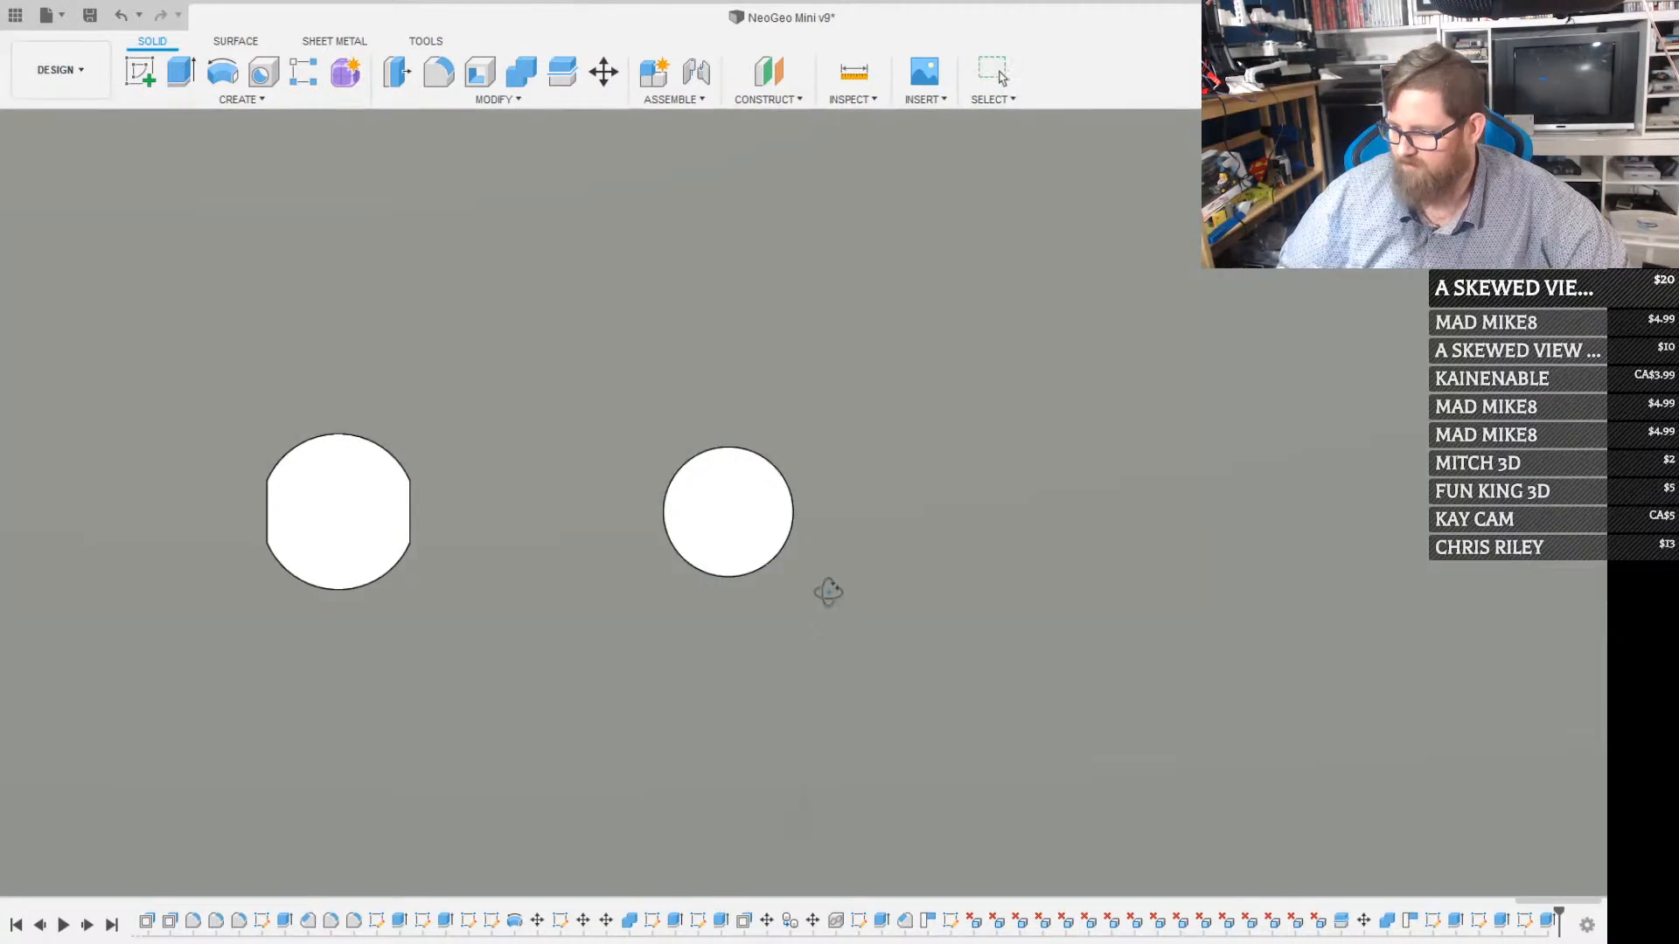
Sketch a 20 mm diameter circle on the back panel's inner face, concentric with the 10 mm round hole
middle_click_drag(828, 589, 1061, 580, "shift")
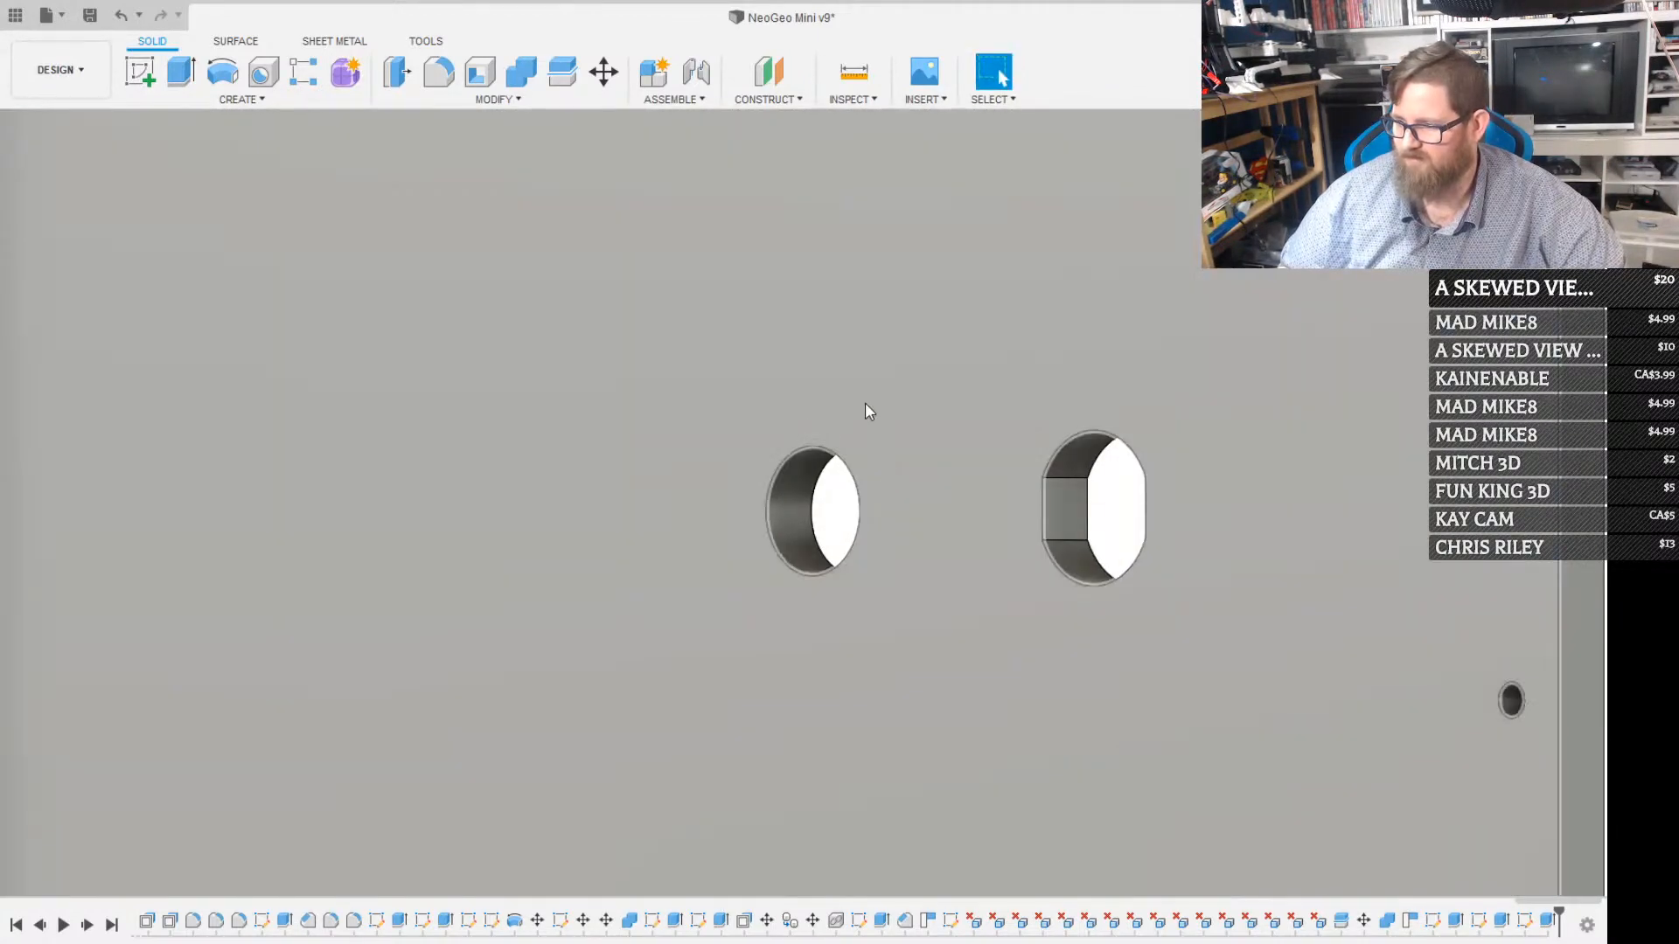
left_click(857, 456)
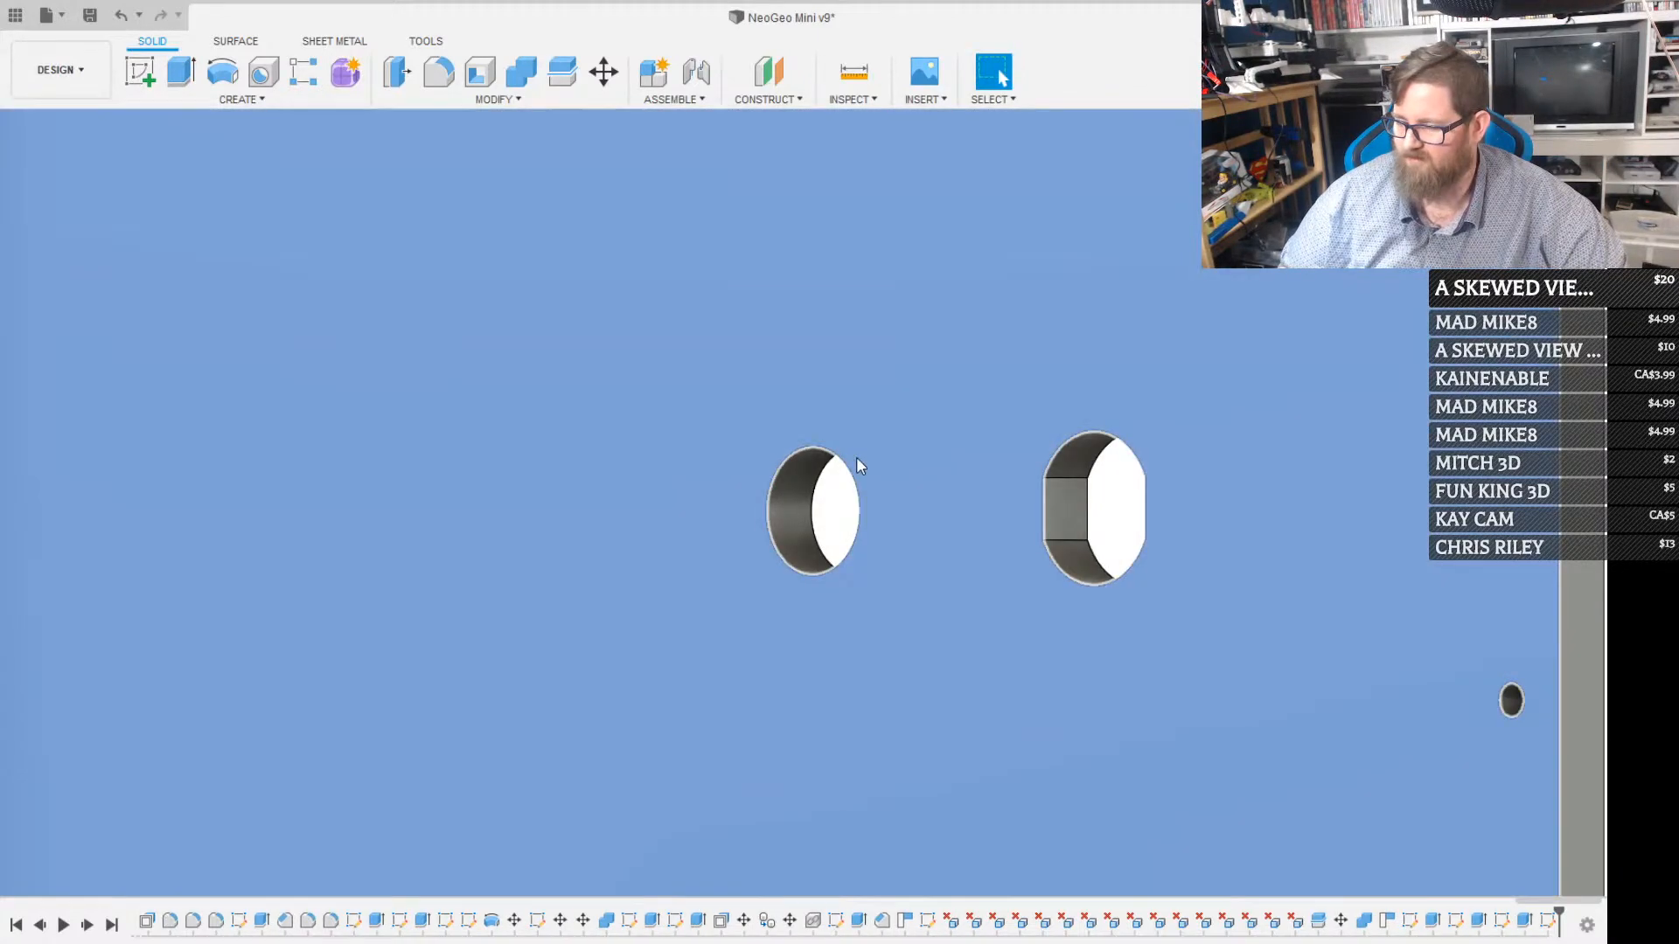
key("c")
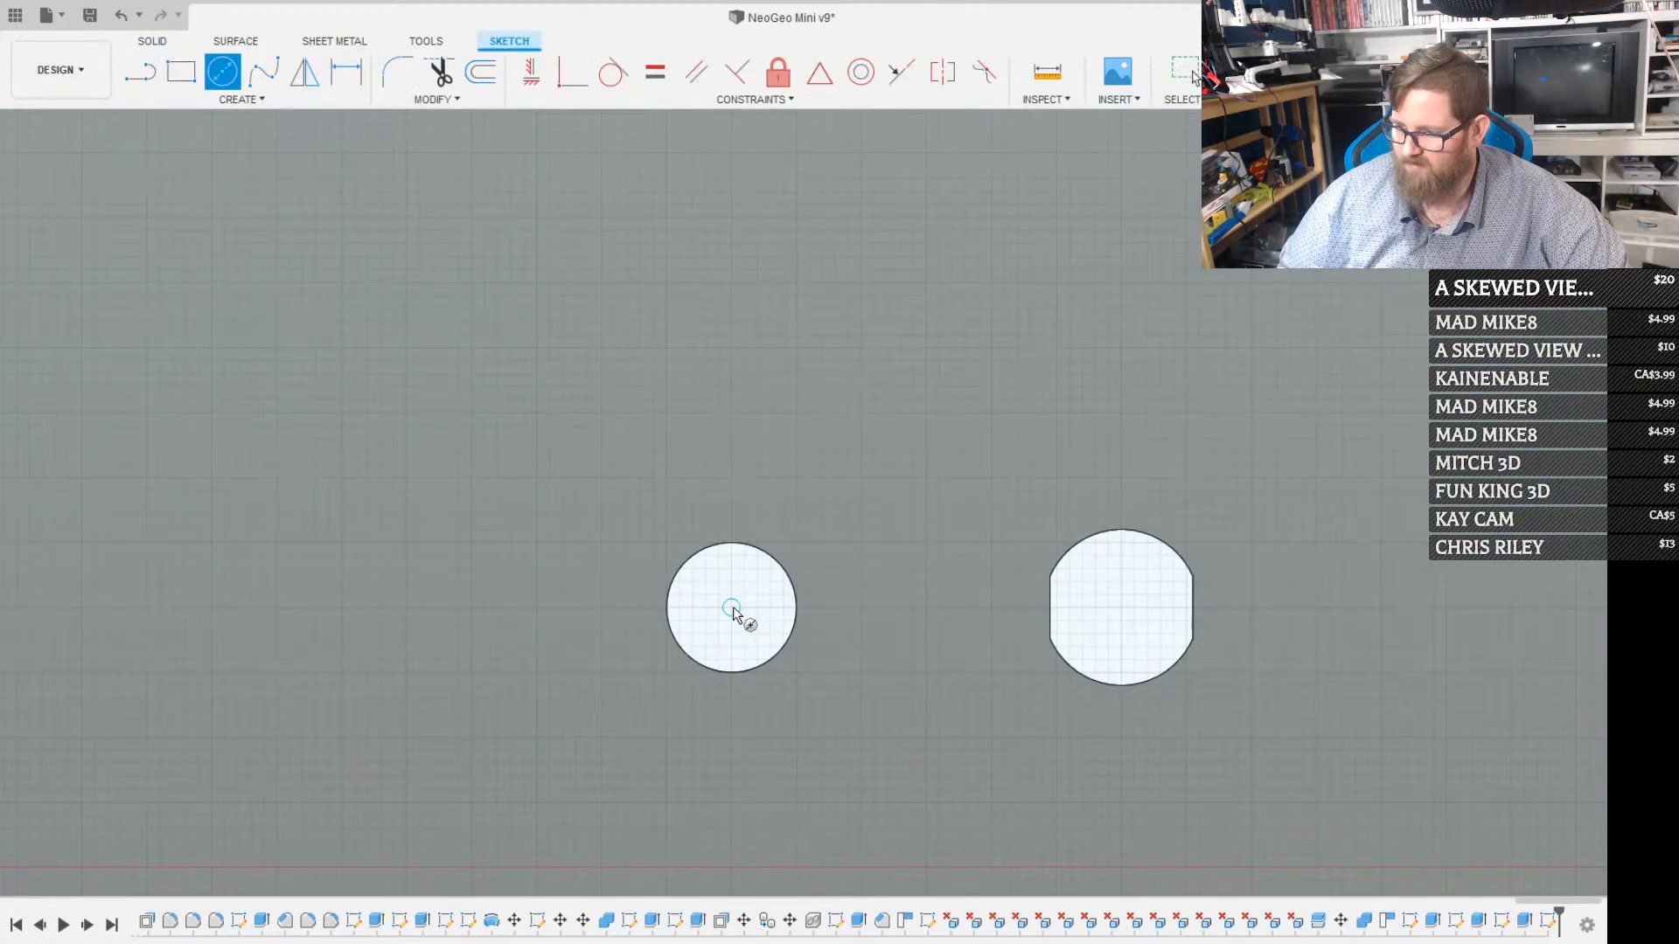
left_click(731, 607)
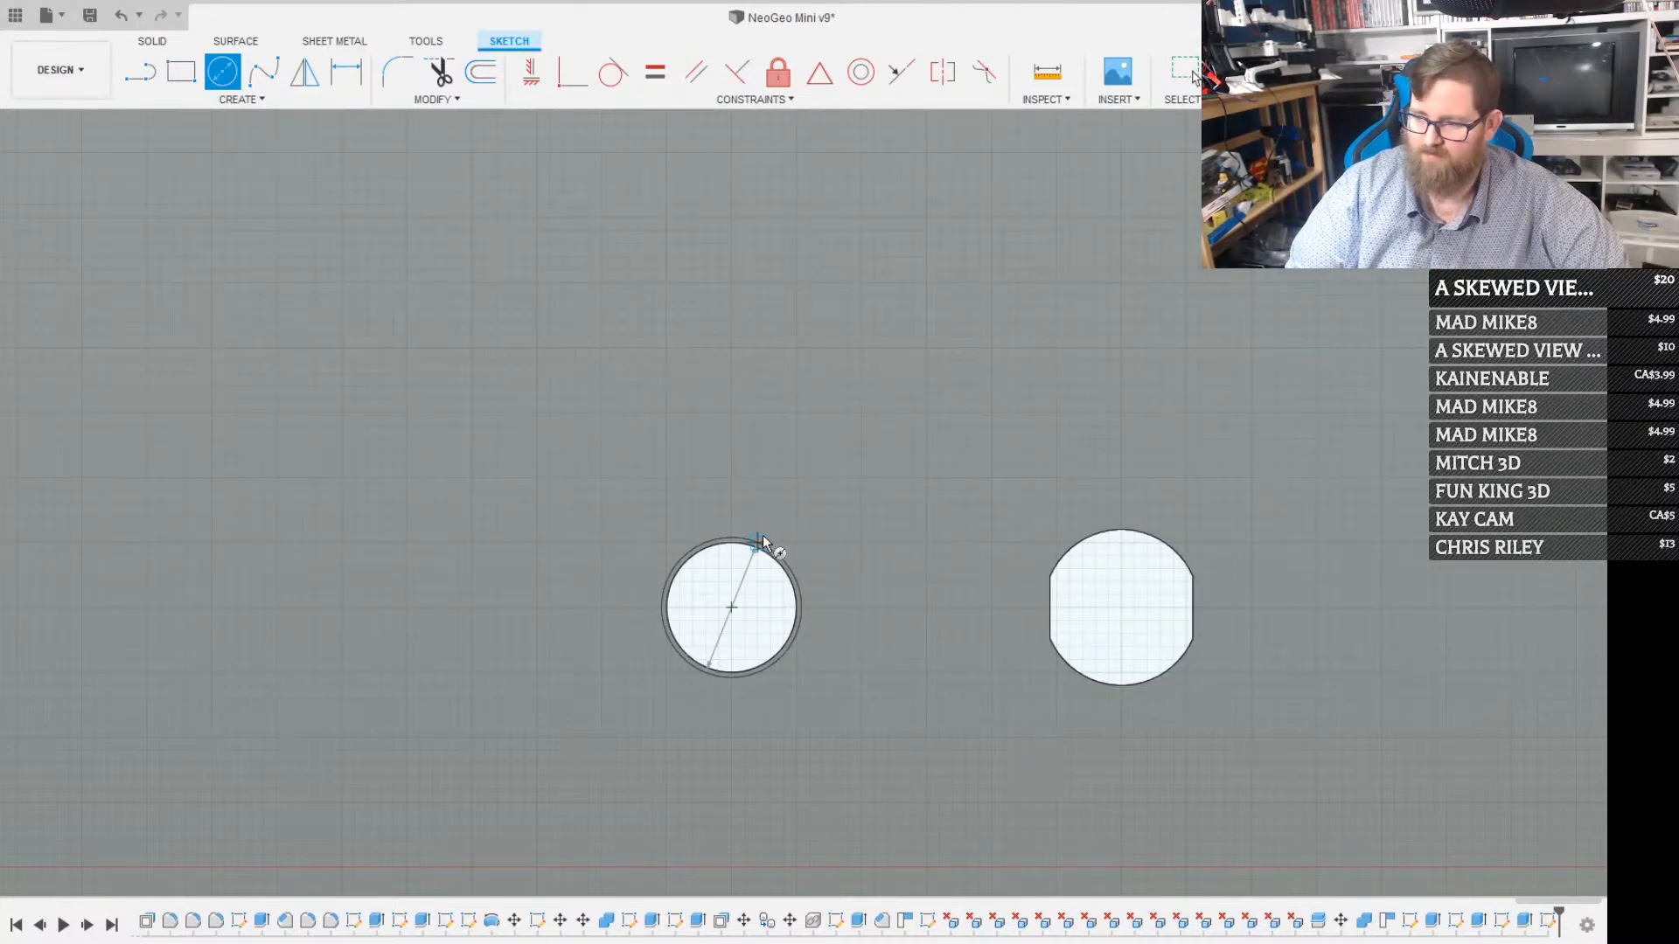
left_click(761, 542)
type("0")
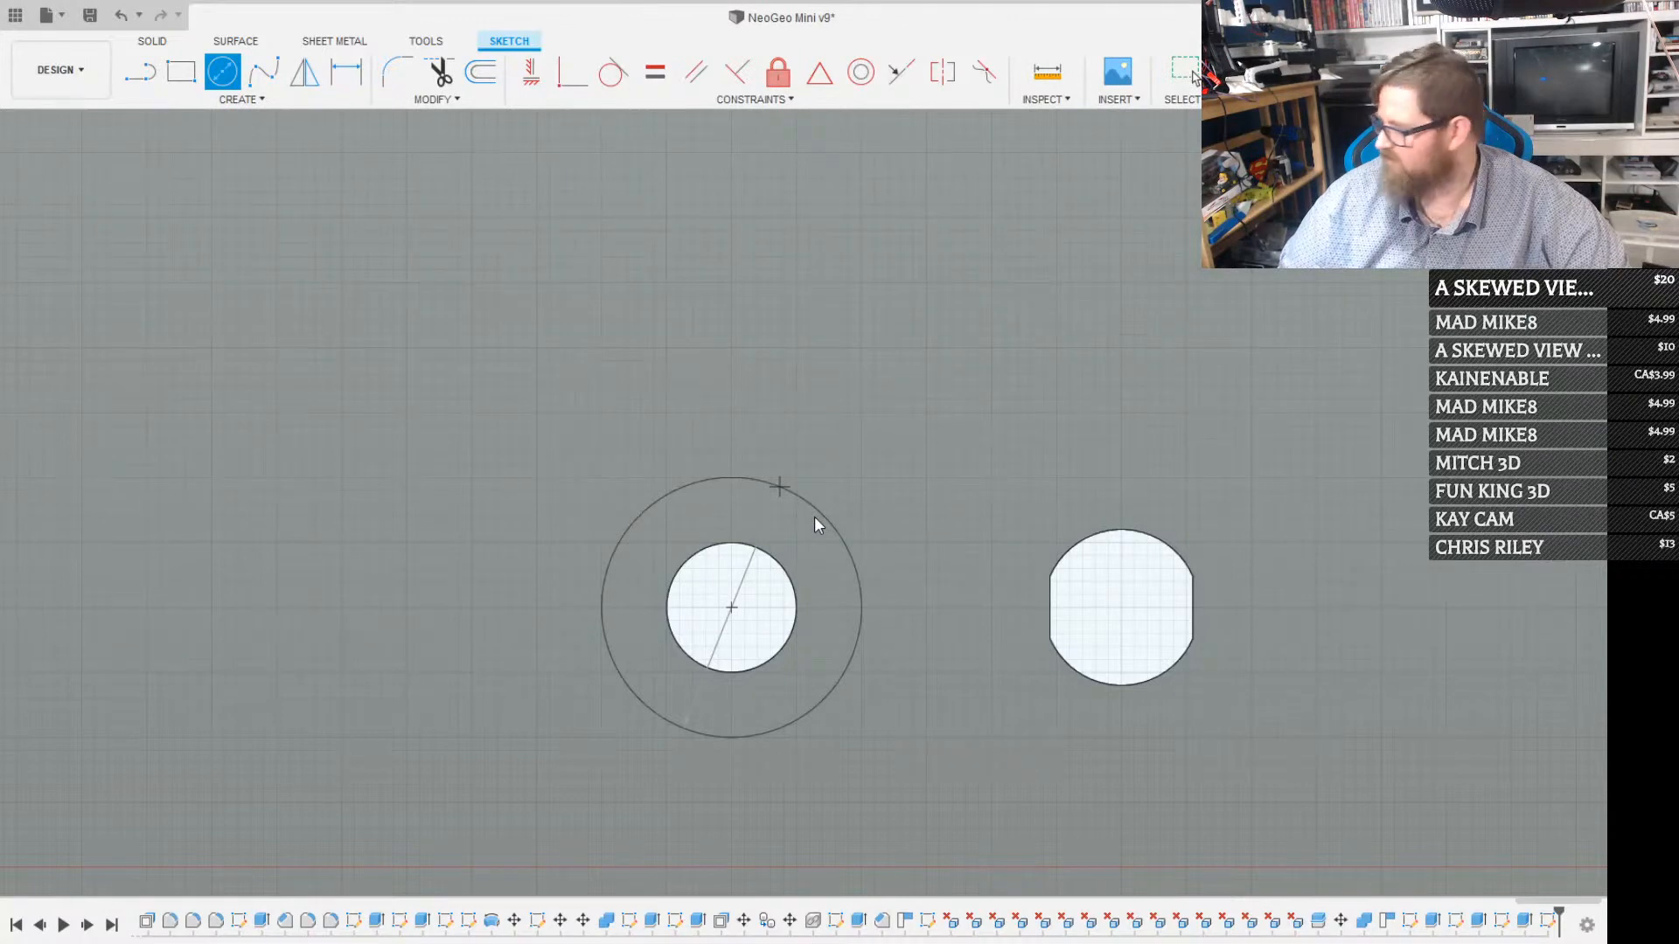
key("Return")
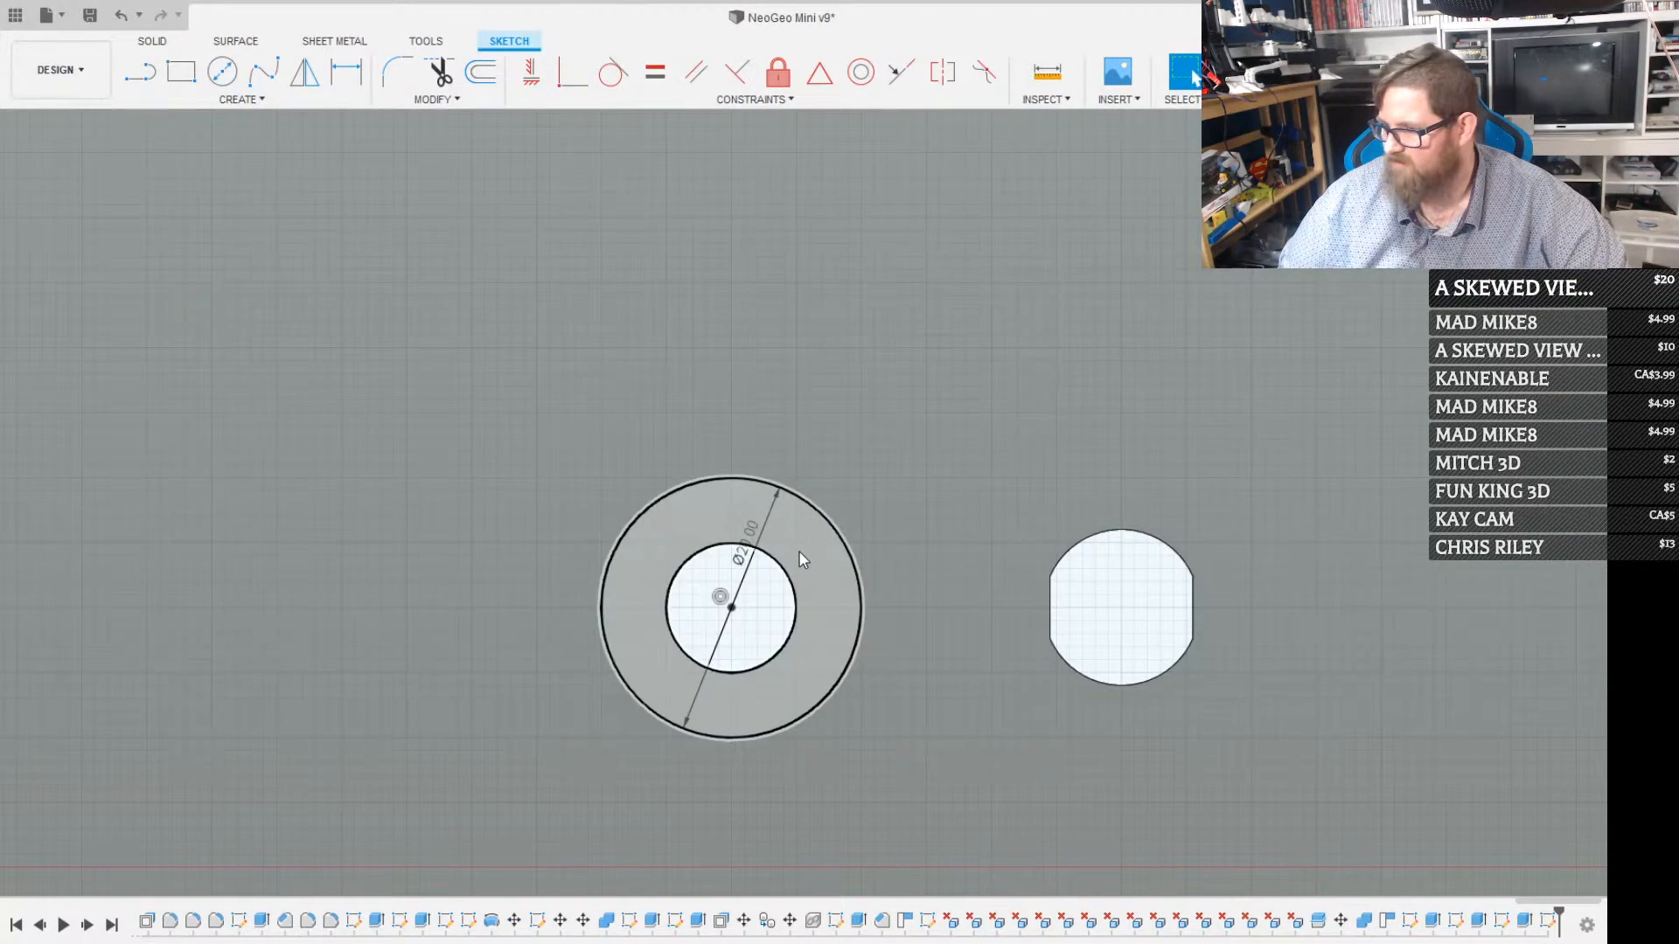
Extrude the ring between the 20 mm circle and the round hole as a shallow recess cut into the inner face
left_click(801, 549)
middle_click_drag(862, 523, 1018, 442, "shift")
key("e")
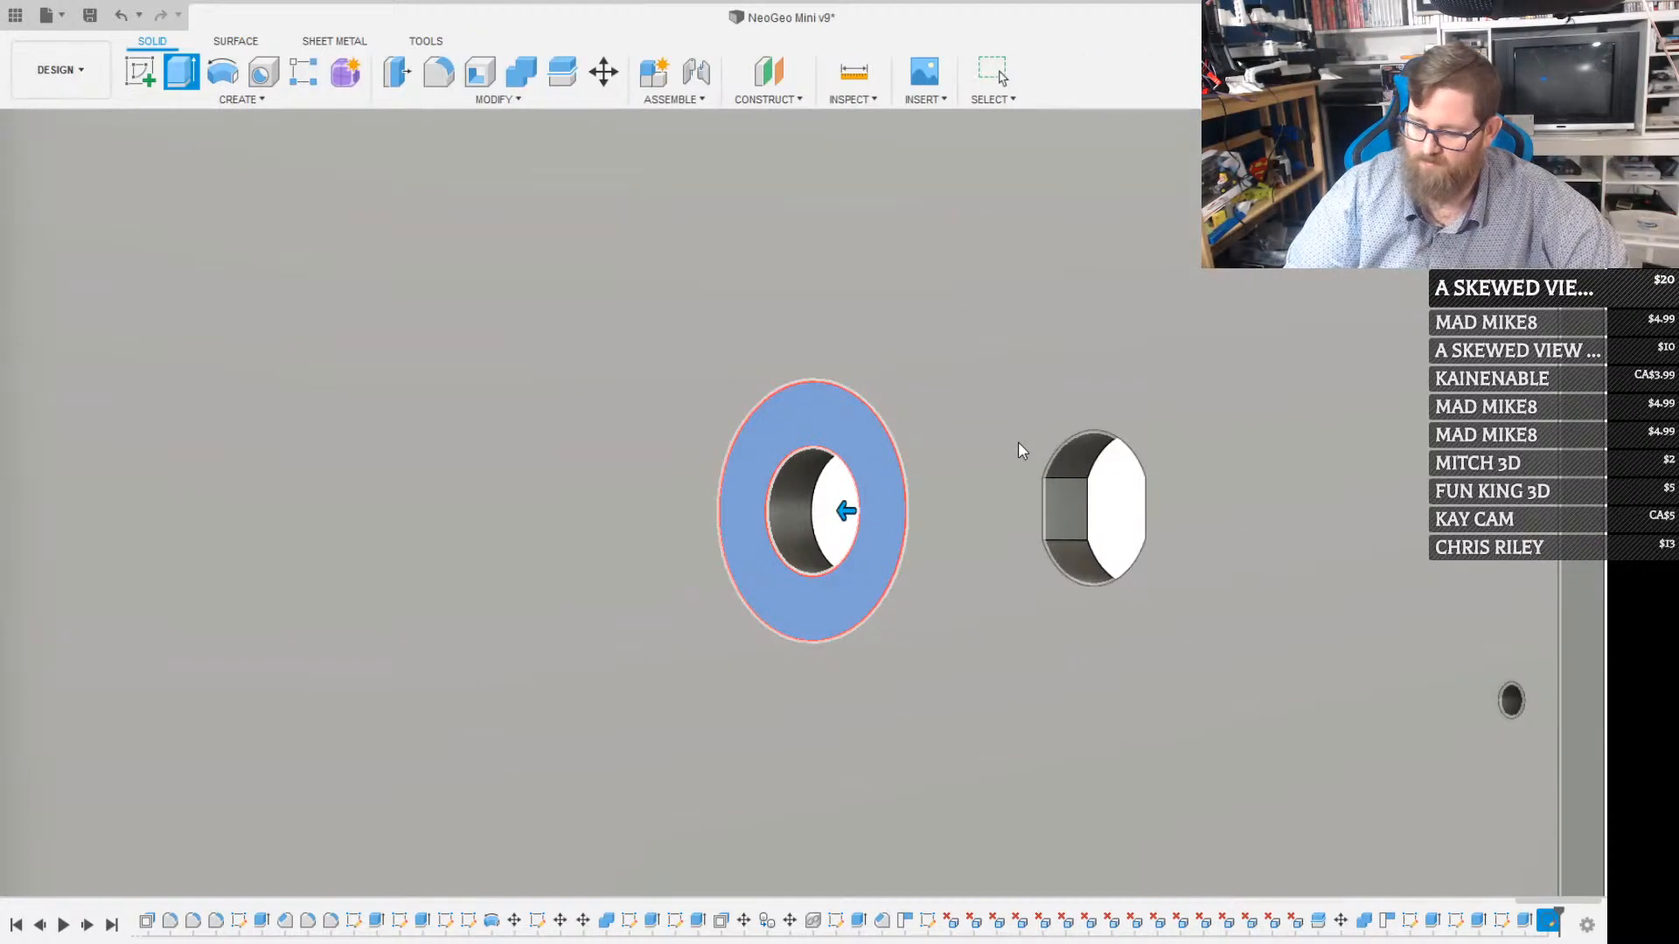
key("Return")
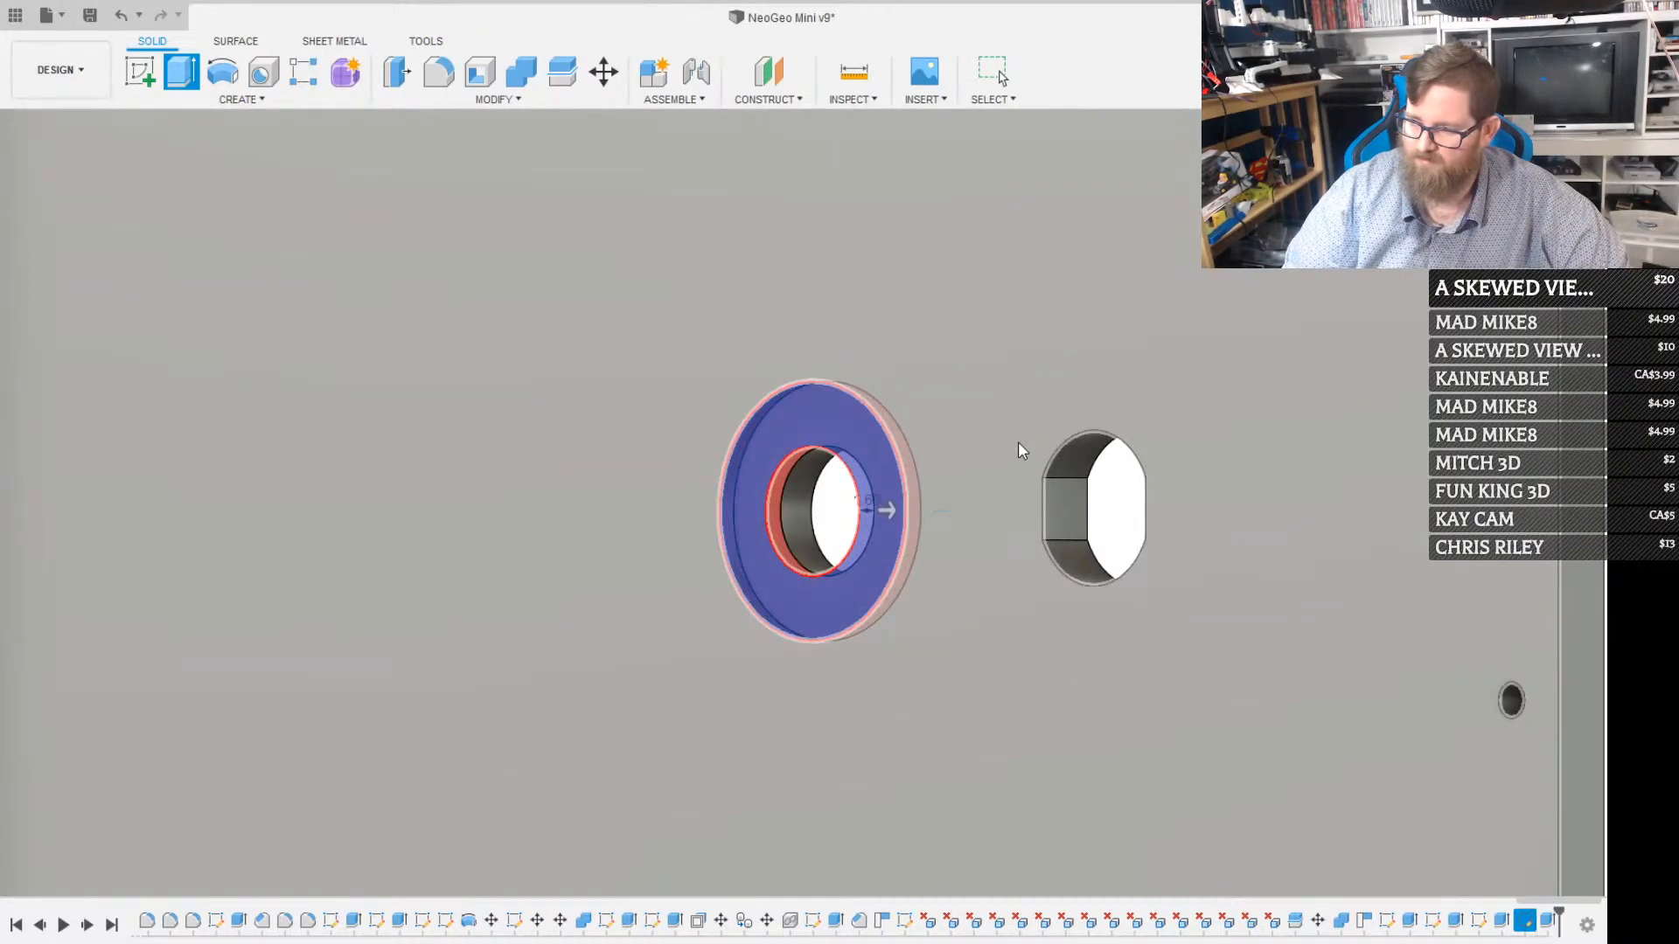
Examine the back panel's inner face, checking the two lower holes and the space around the mounted Raspberry Pi
scroll(883, 444, "down", 6)
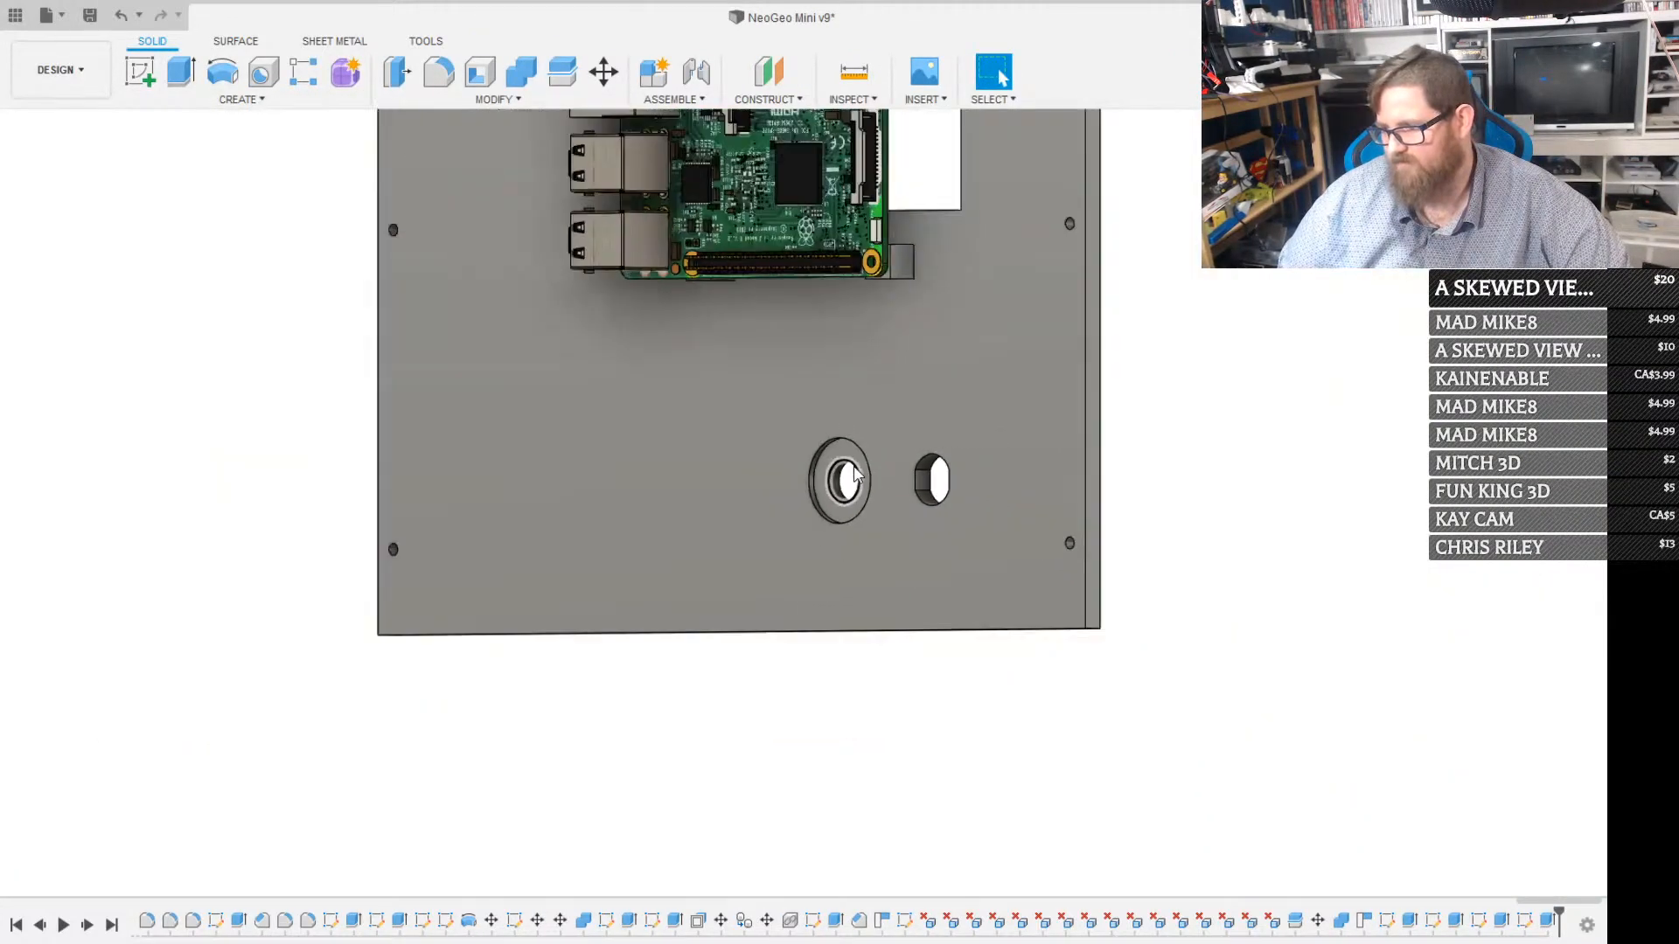
middle_click_drag(813, 402, 756, 858, "shift")
middle_click_drag(759, 347, 665, 725)
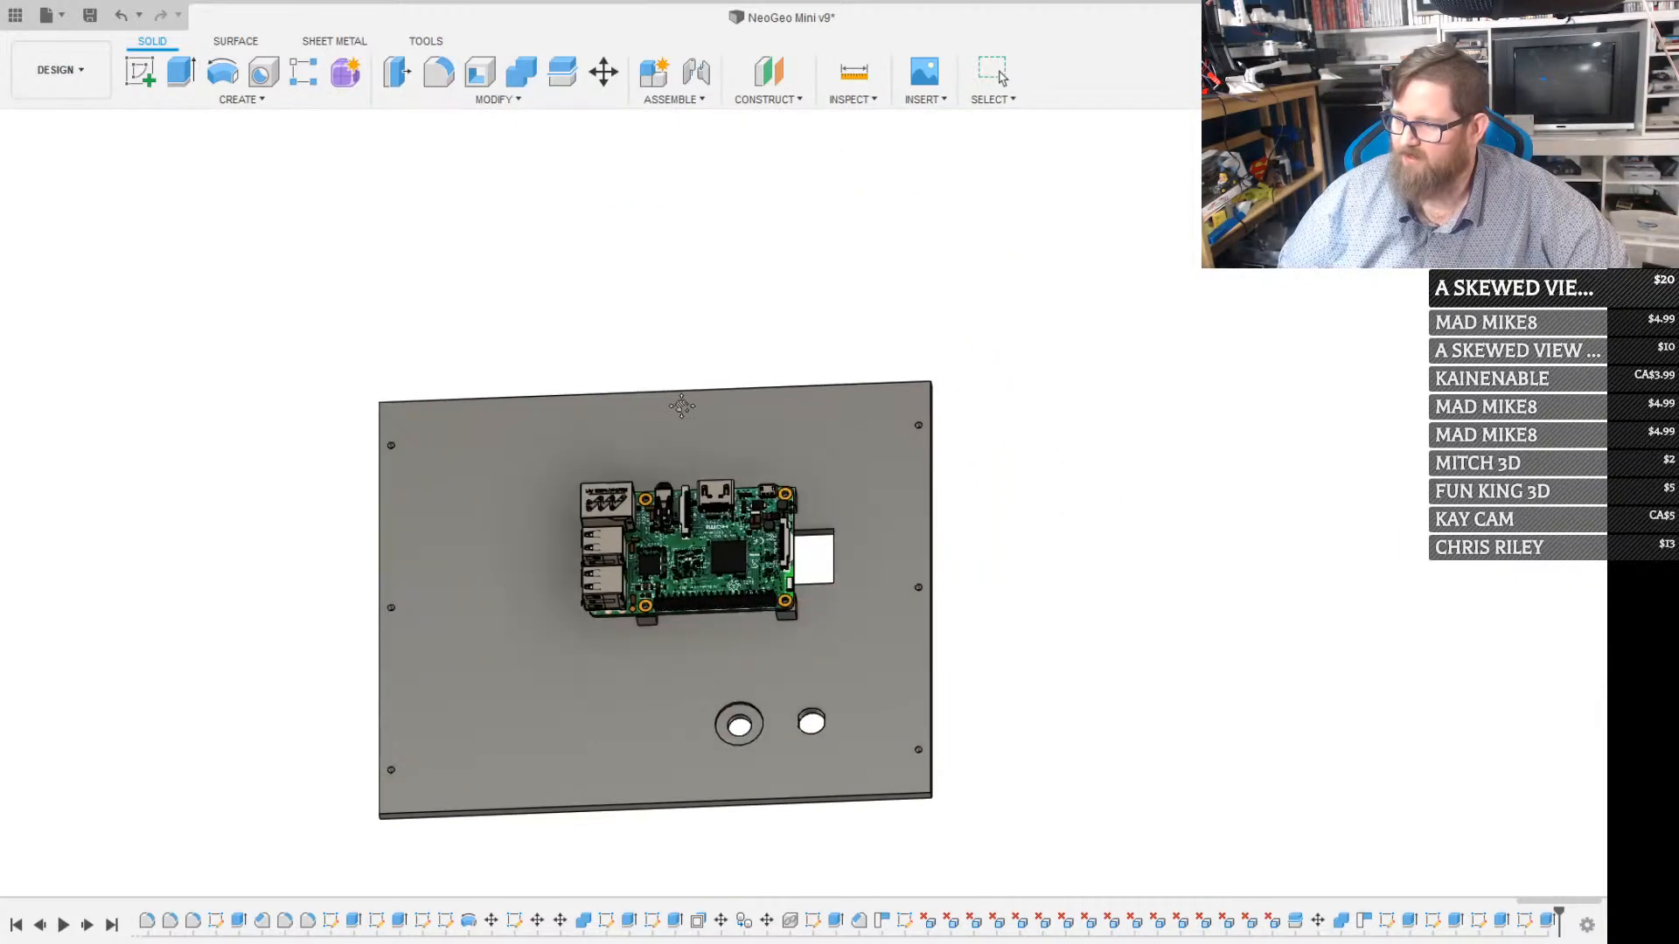
middle_click_drag(682, 405, 689, 445)
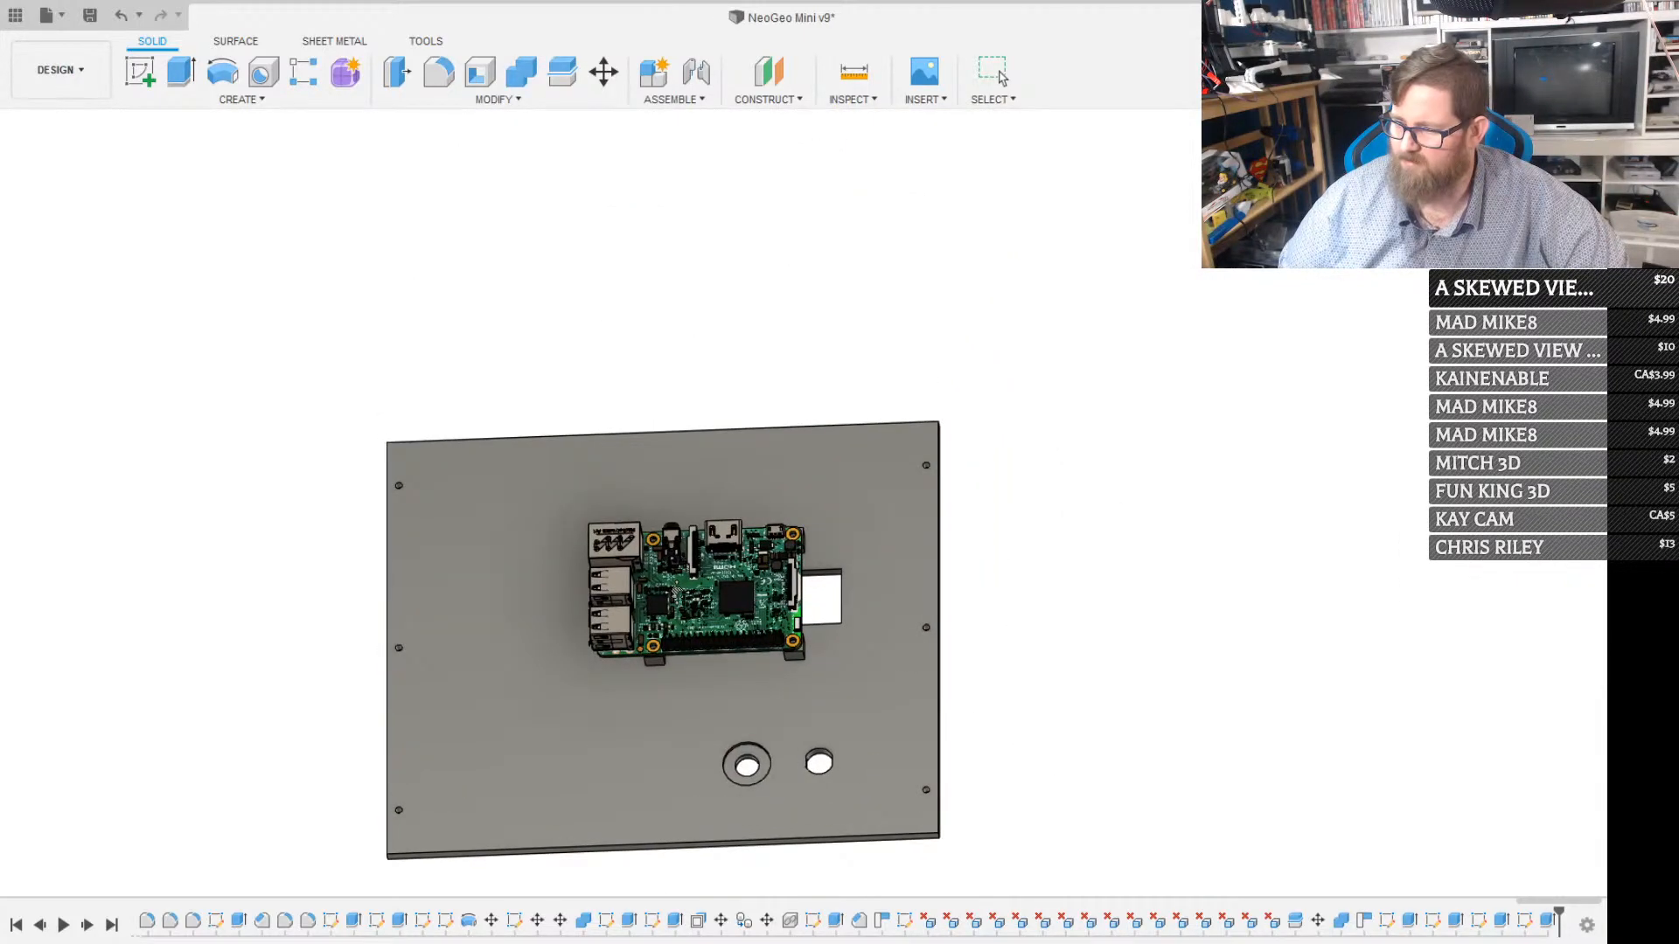
scroll(682, 527, "up", 5)
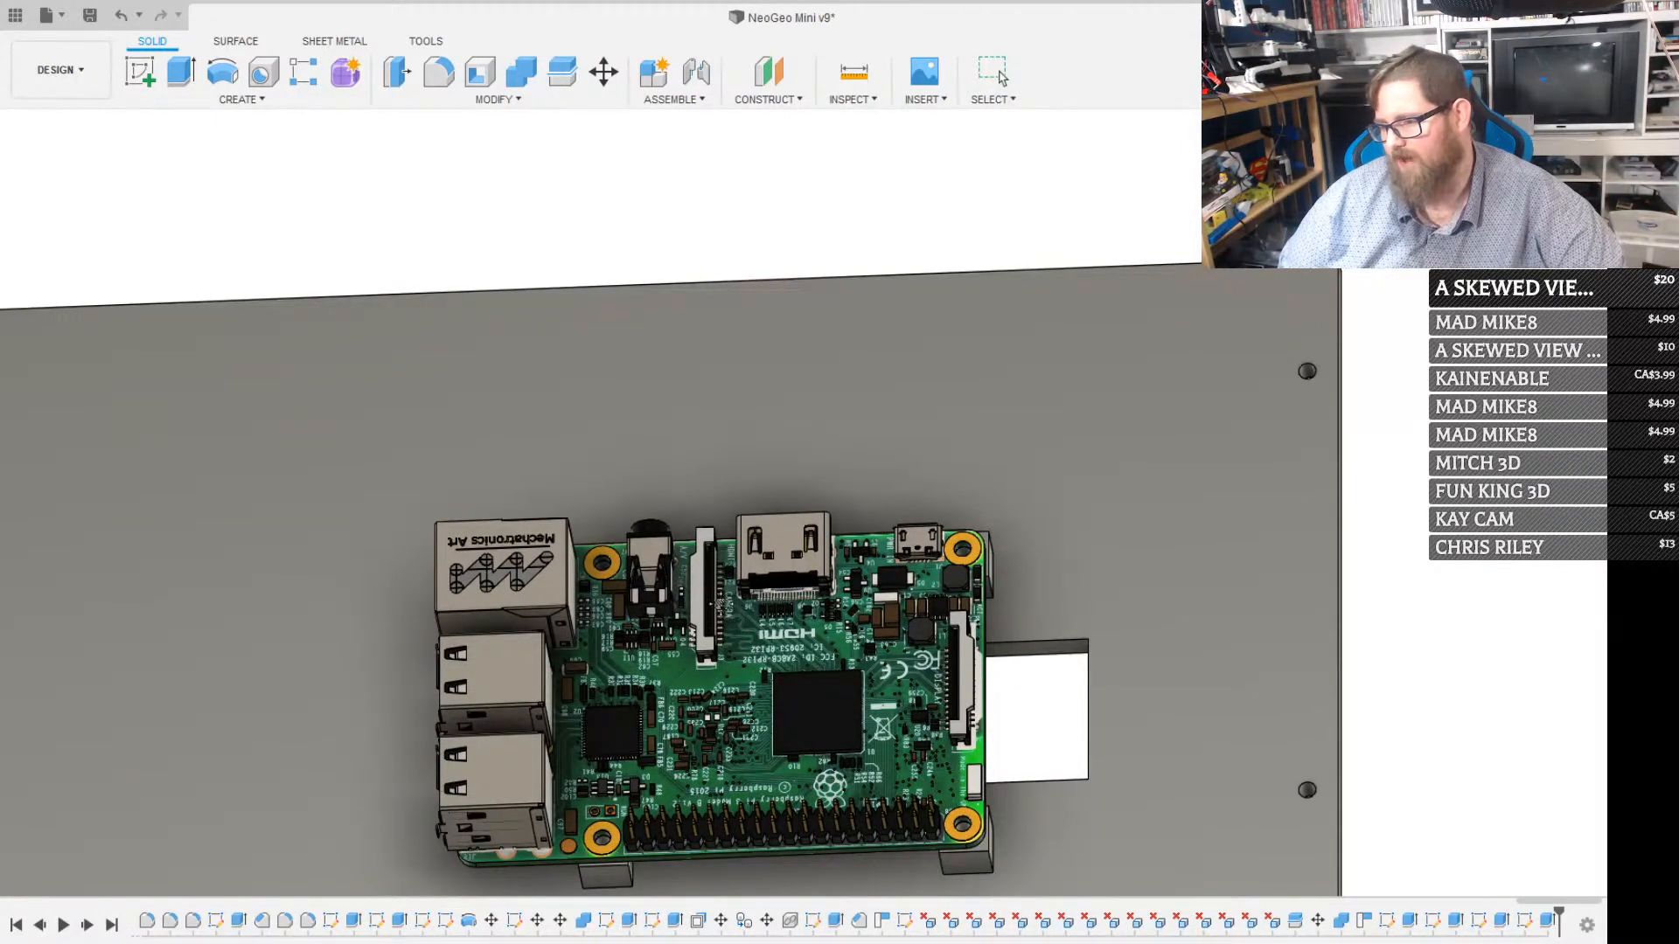
scroll(708, 595, "down", 4)
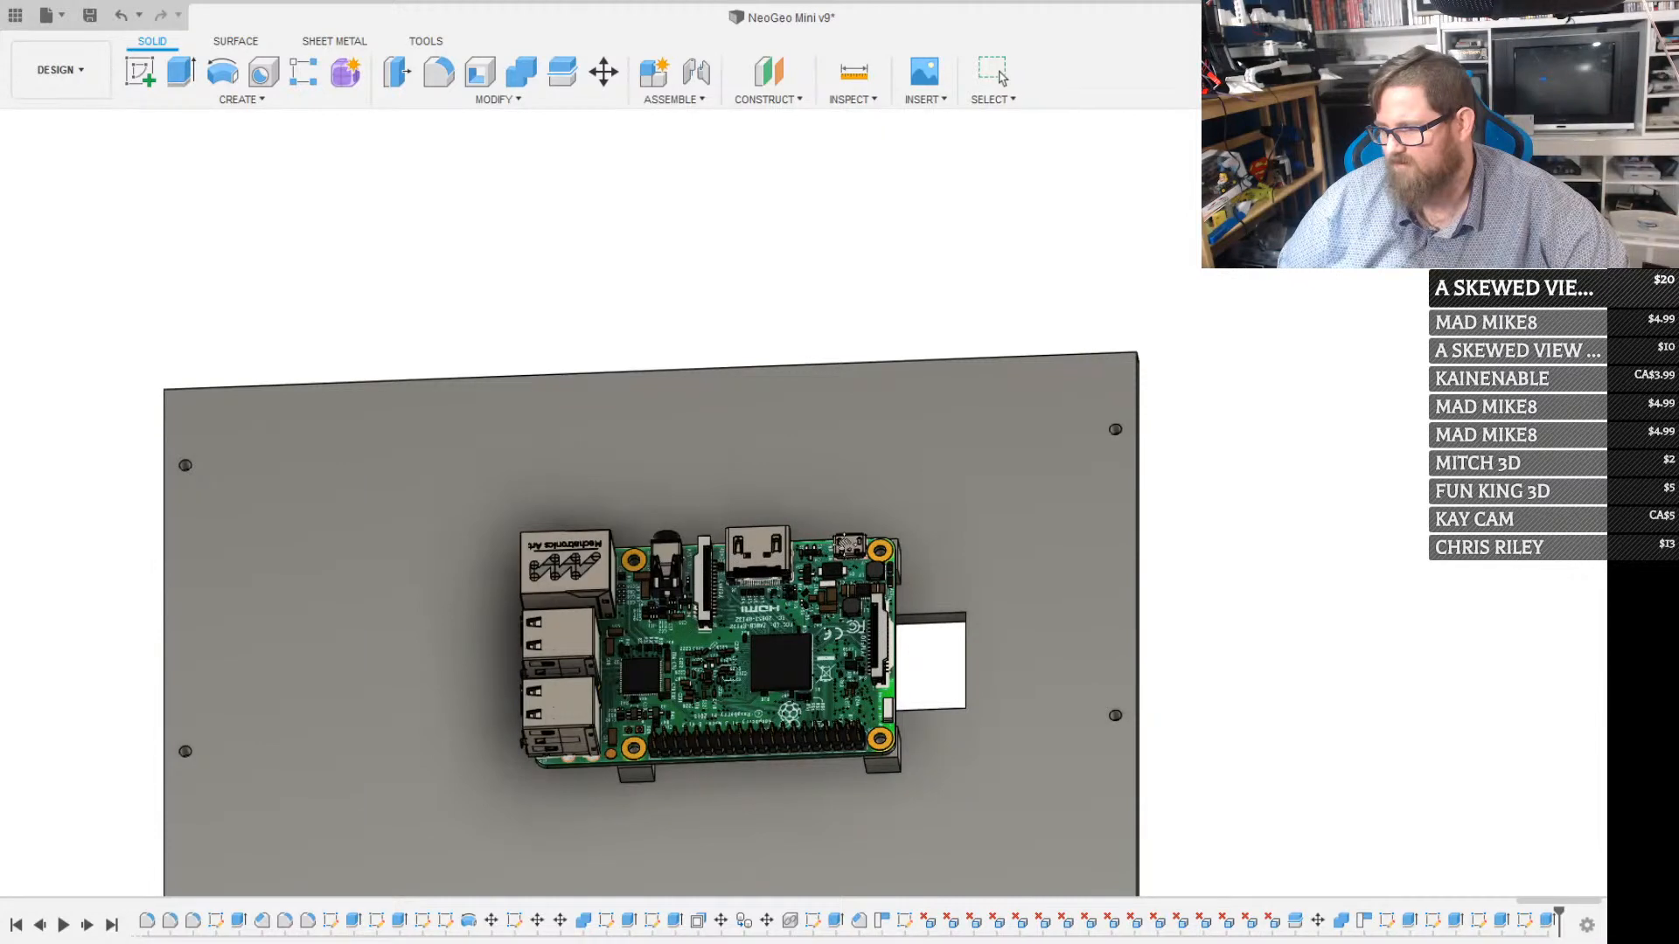
key("Escape")
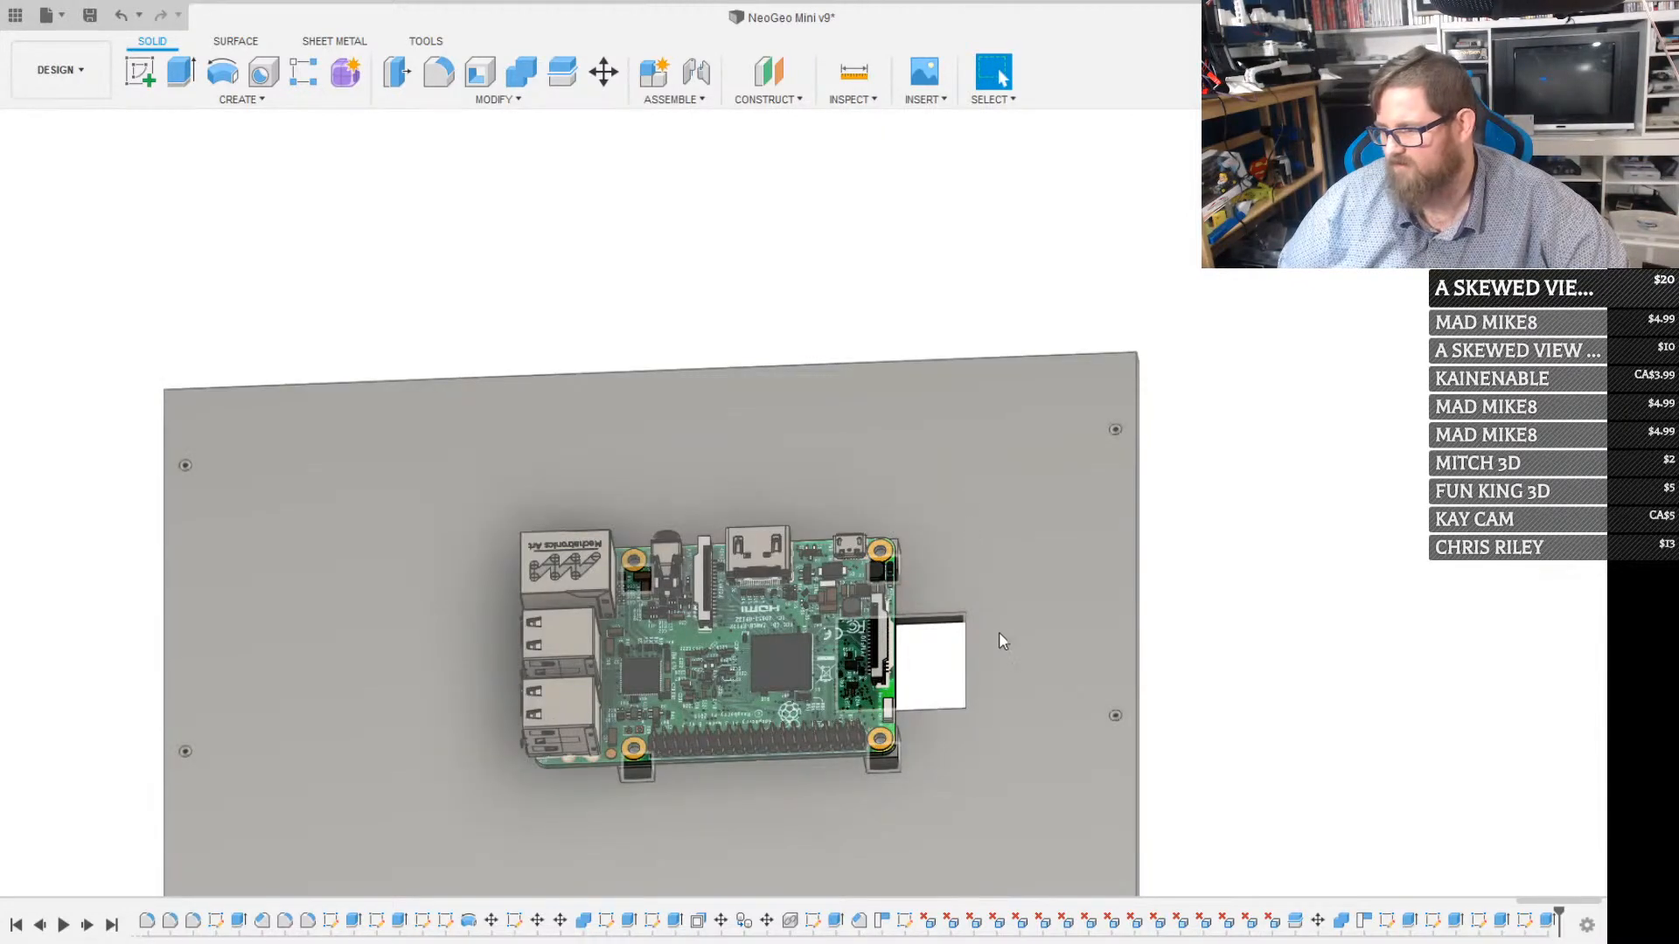
Sketch a 5 mm wide by 50 mm high rectangle on the inner face, between the card access opening and the panel's side edge
left_click(1009, 657)
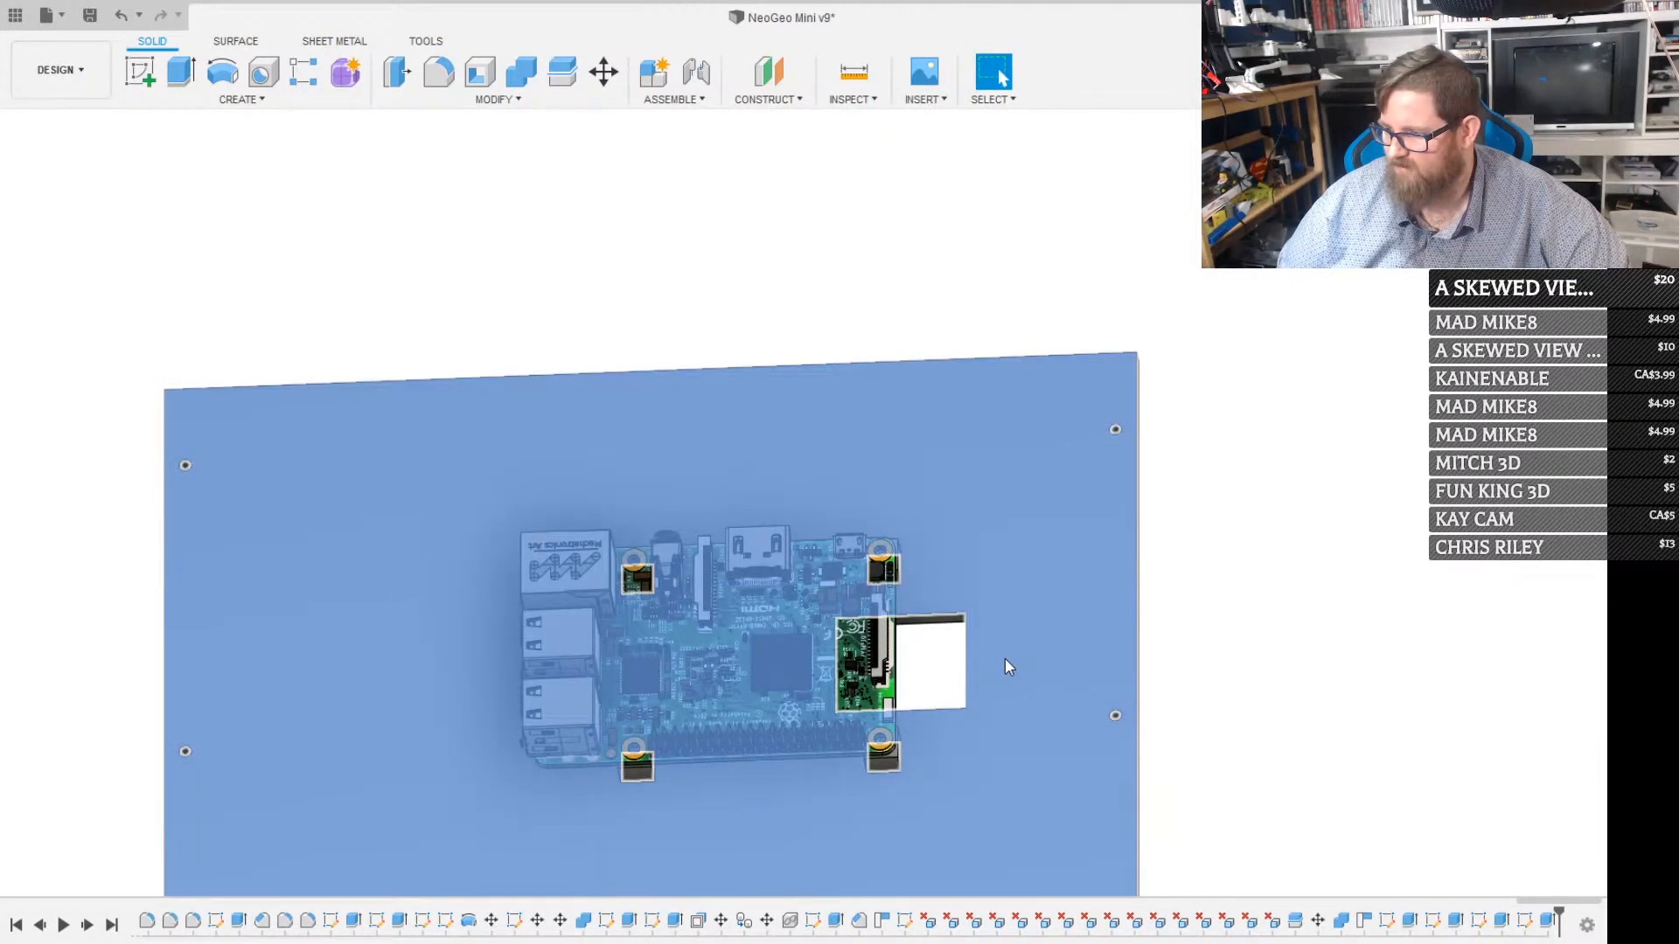
key("r")
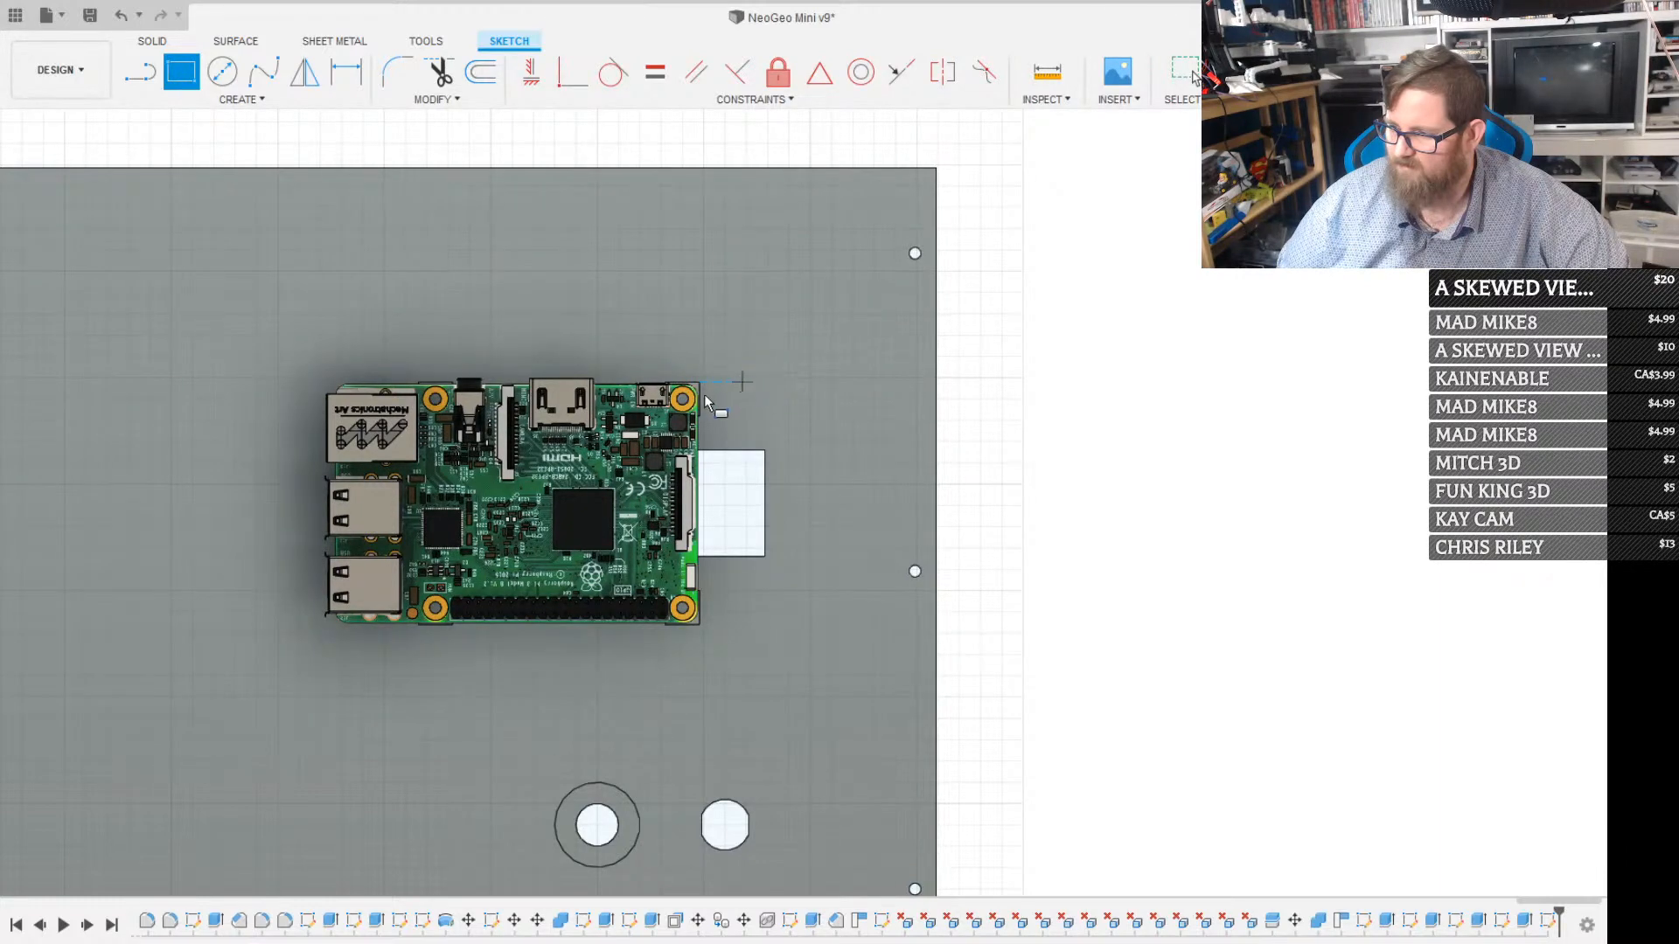
scroll(682, 401, "up", 5)
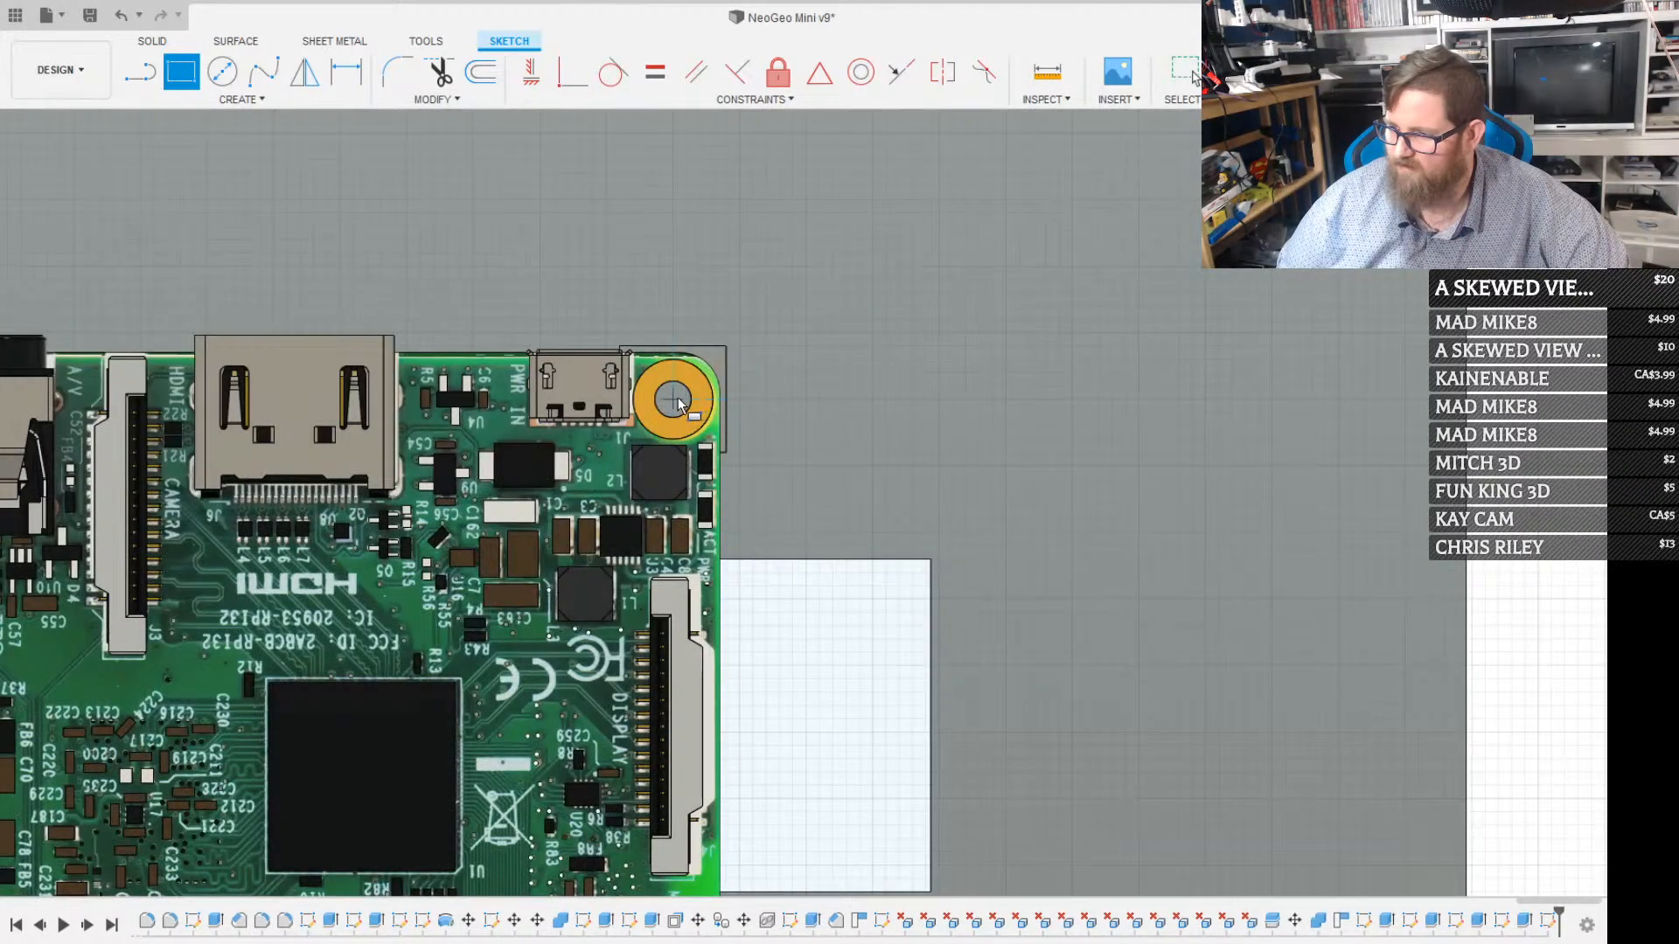
left_click(1012, 400)
left_click(929, 766)
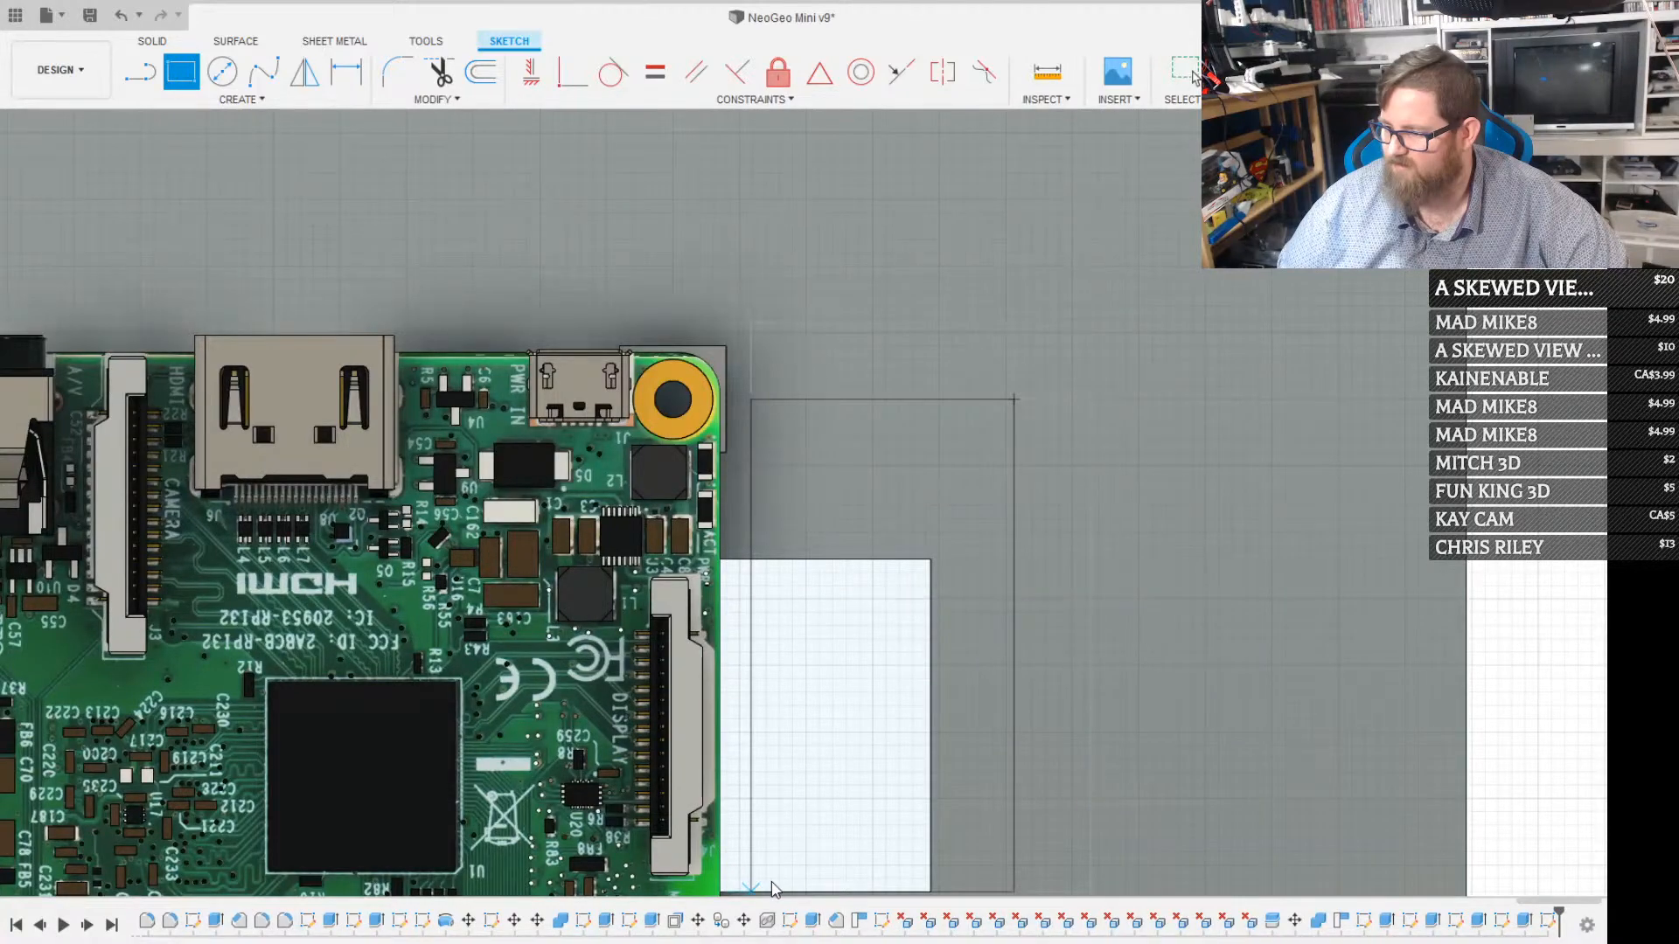
scroll(772, 890, "down", 5)
scroll(853, 612, "up", 3)
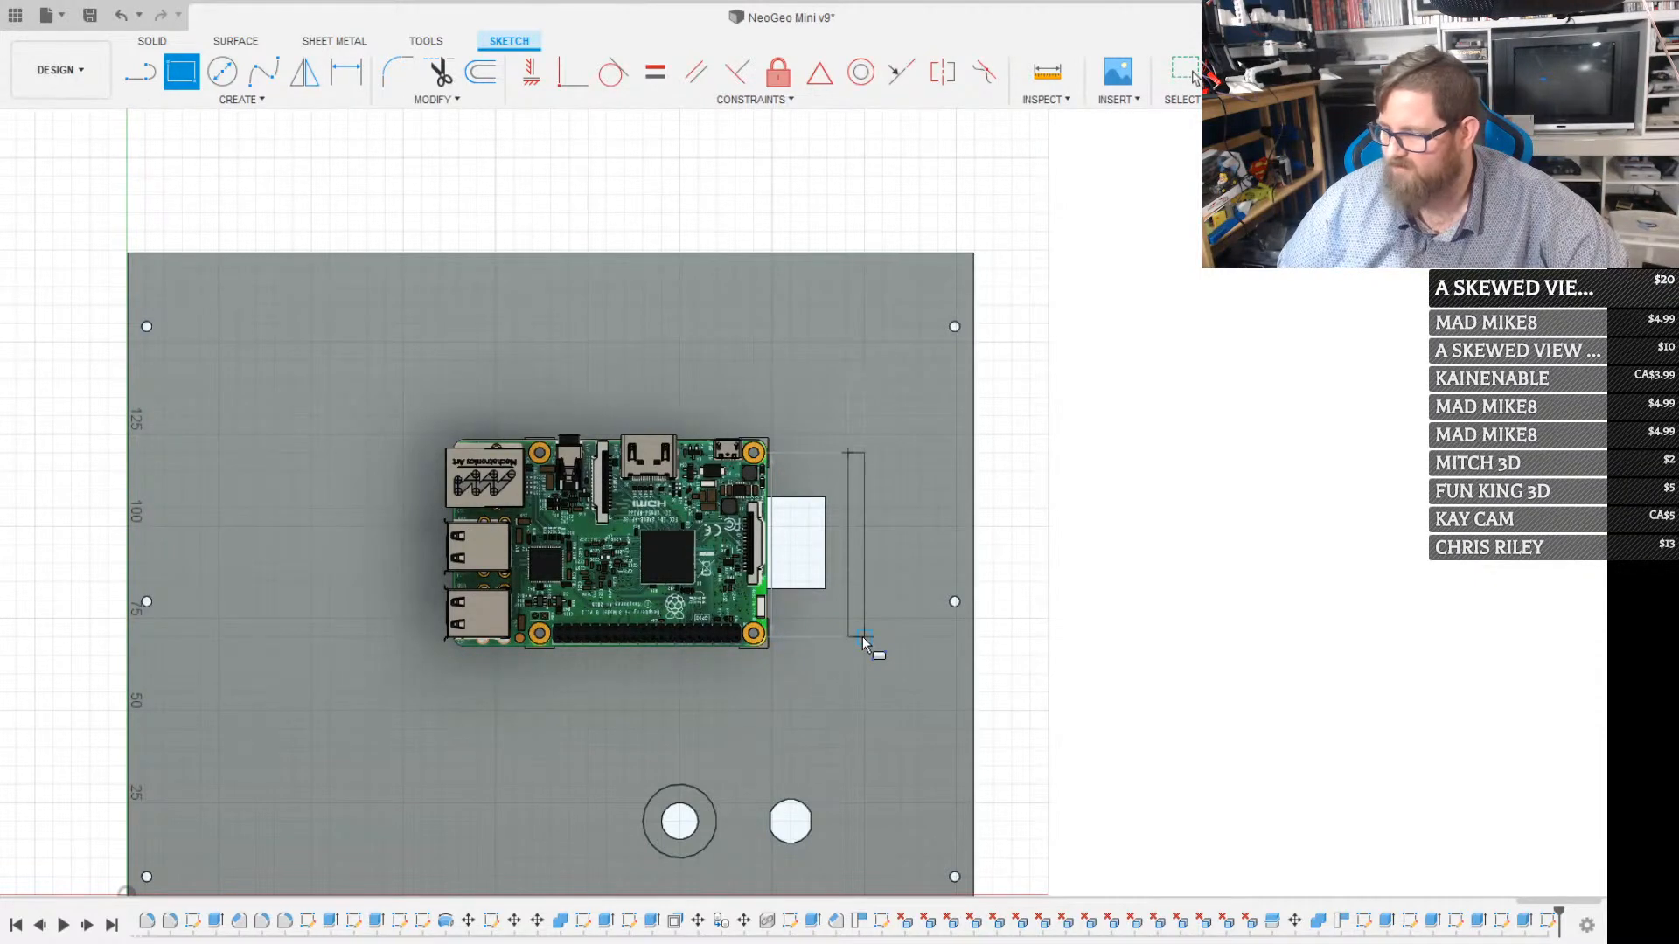
type("5")
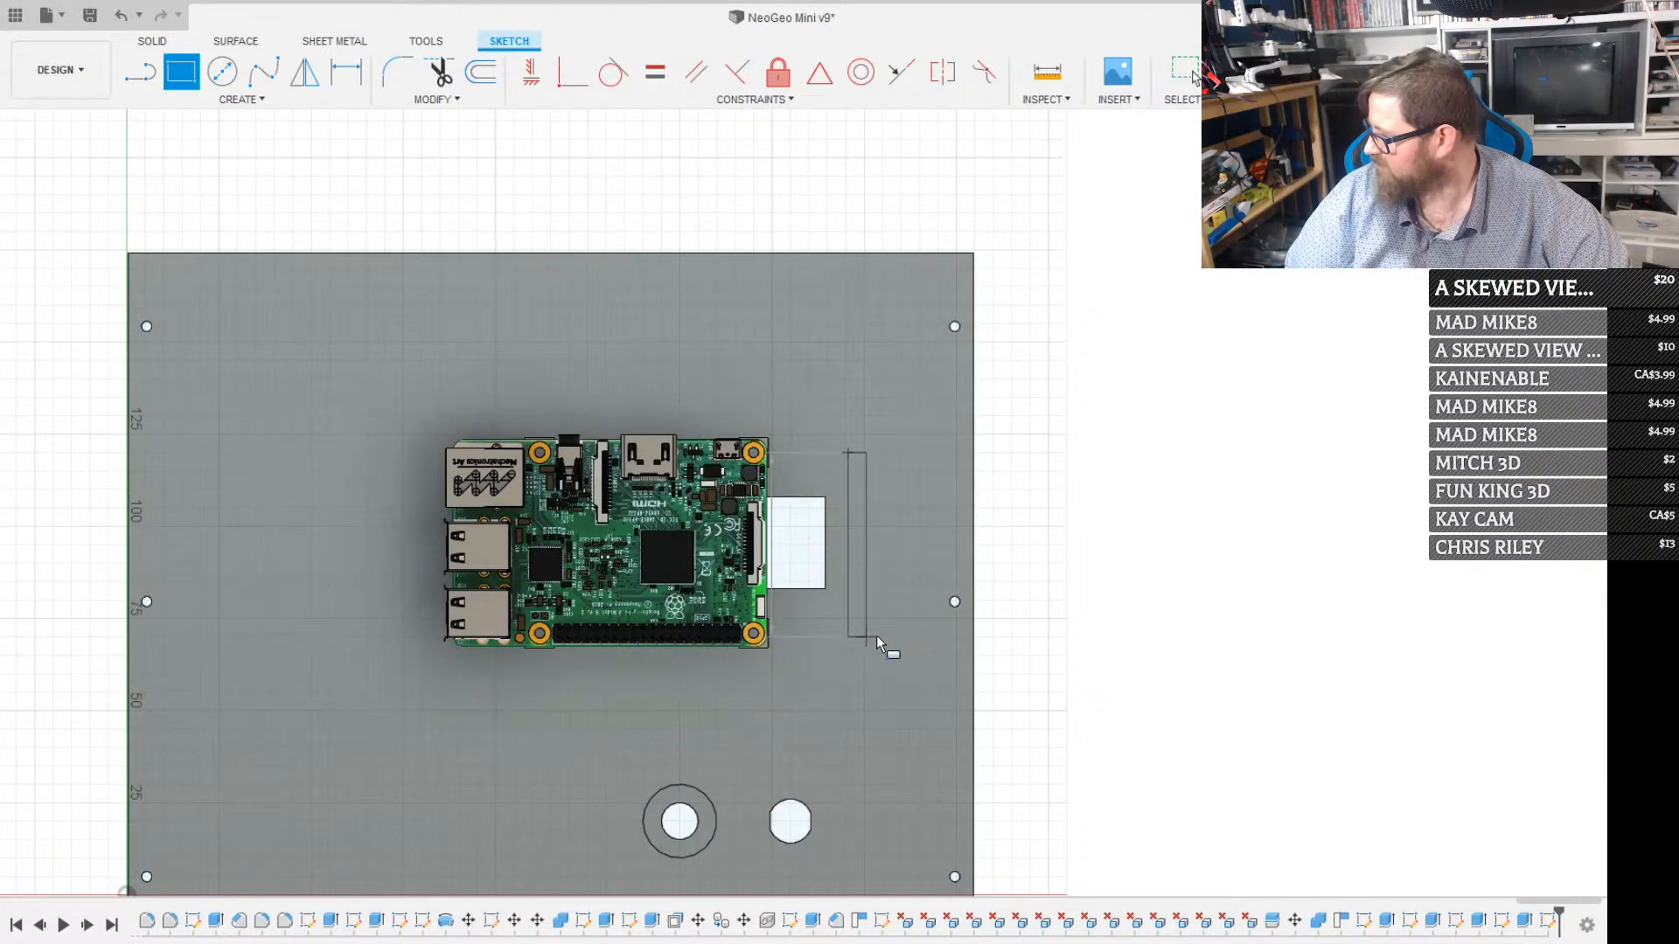
key("Return")
Extrude the narrow rectangle 25 mm inward from the panel to form a wall about level with the Raspberry Pi's tallest ports
scroll(873, 622, "up", 3)
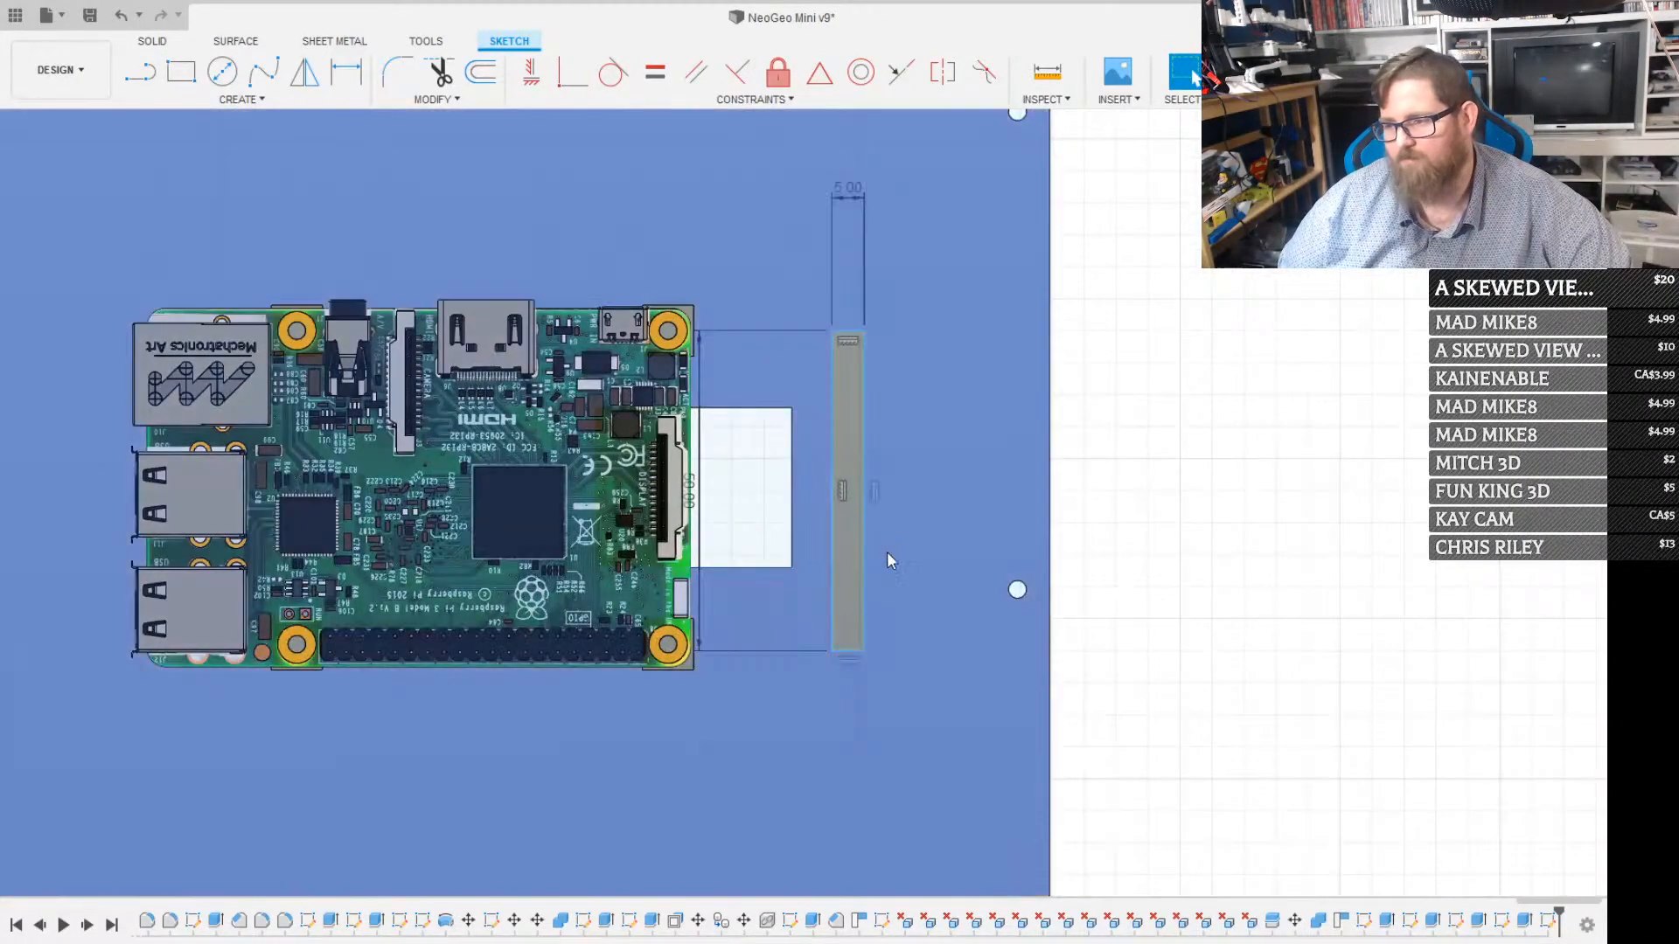
left_click(854, 566)
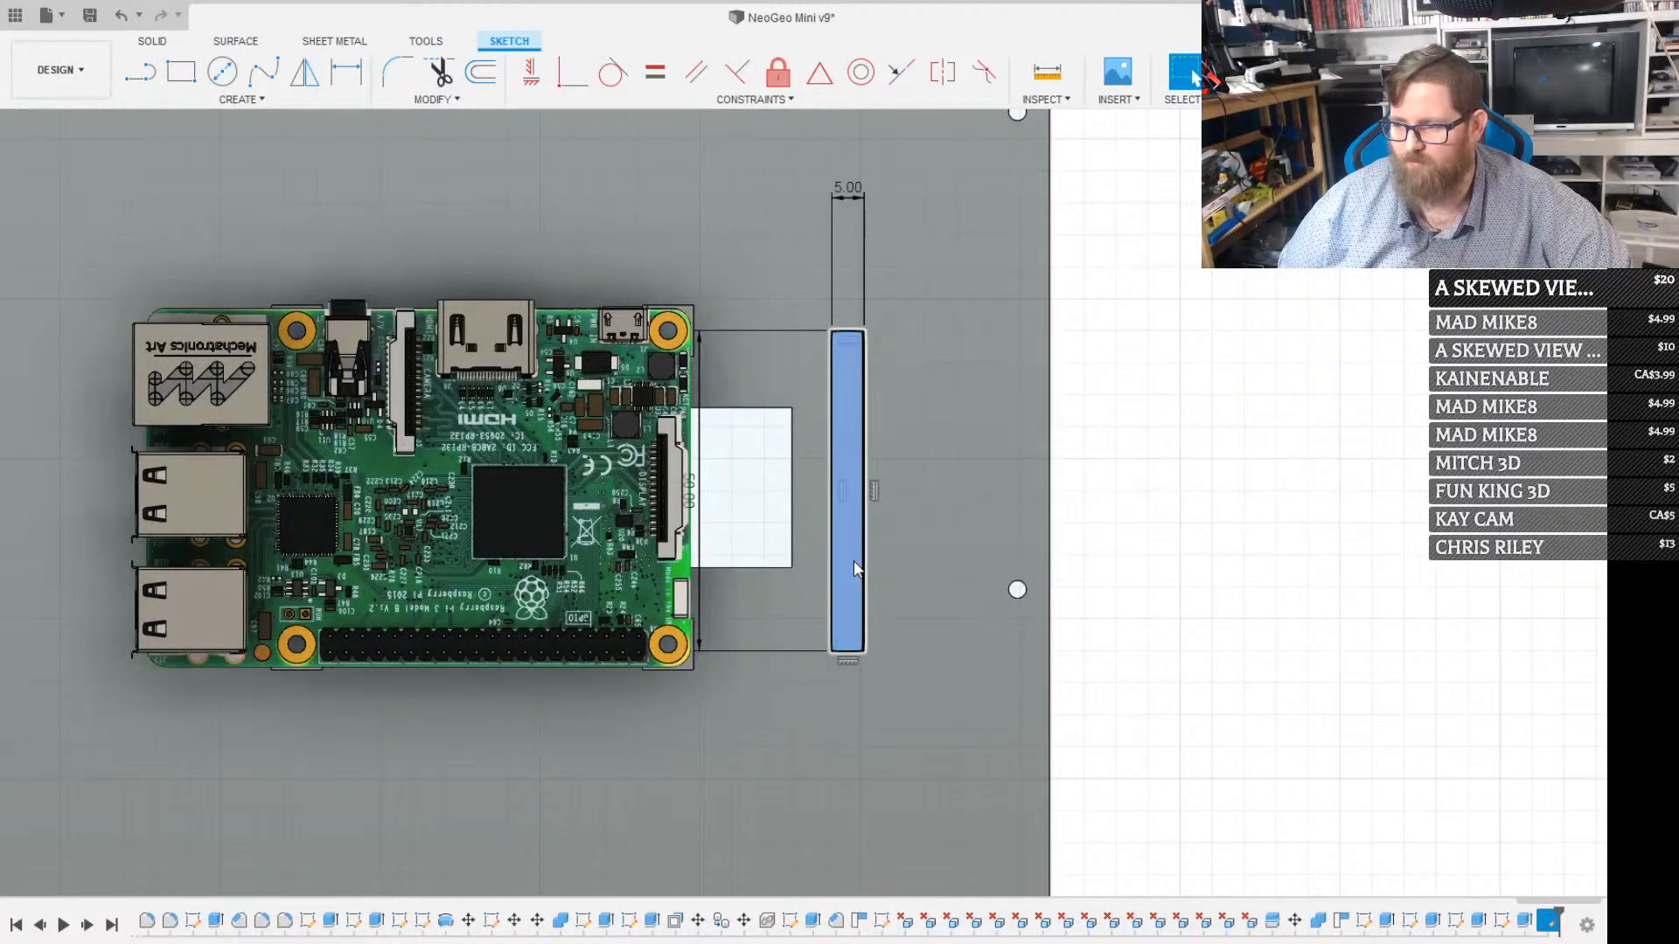
key("e")
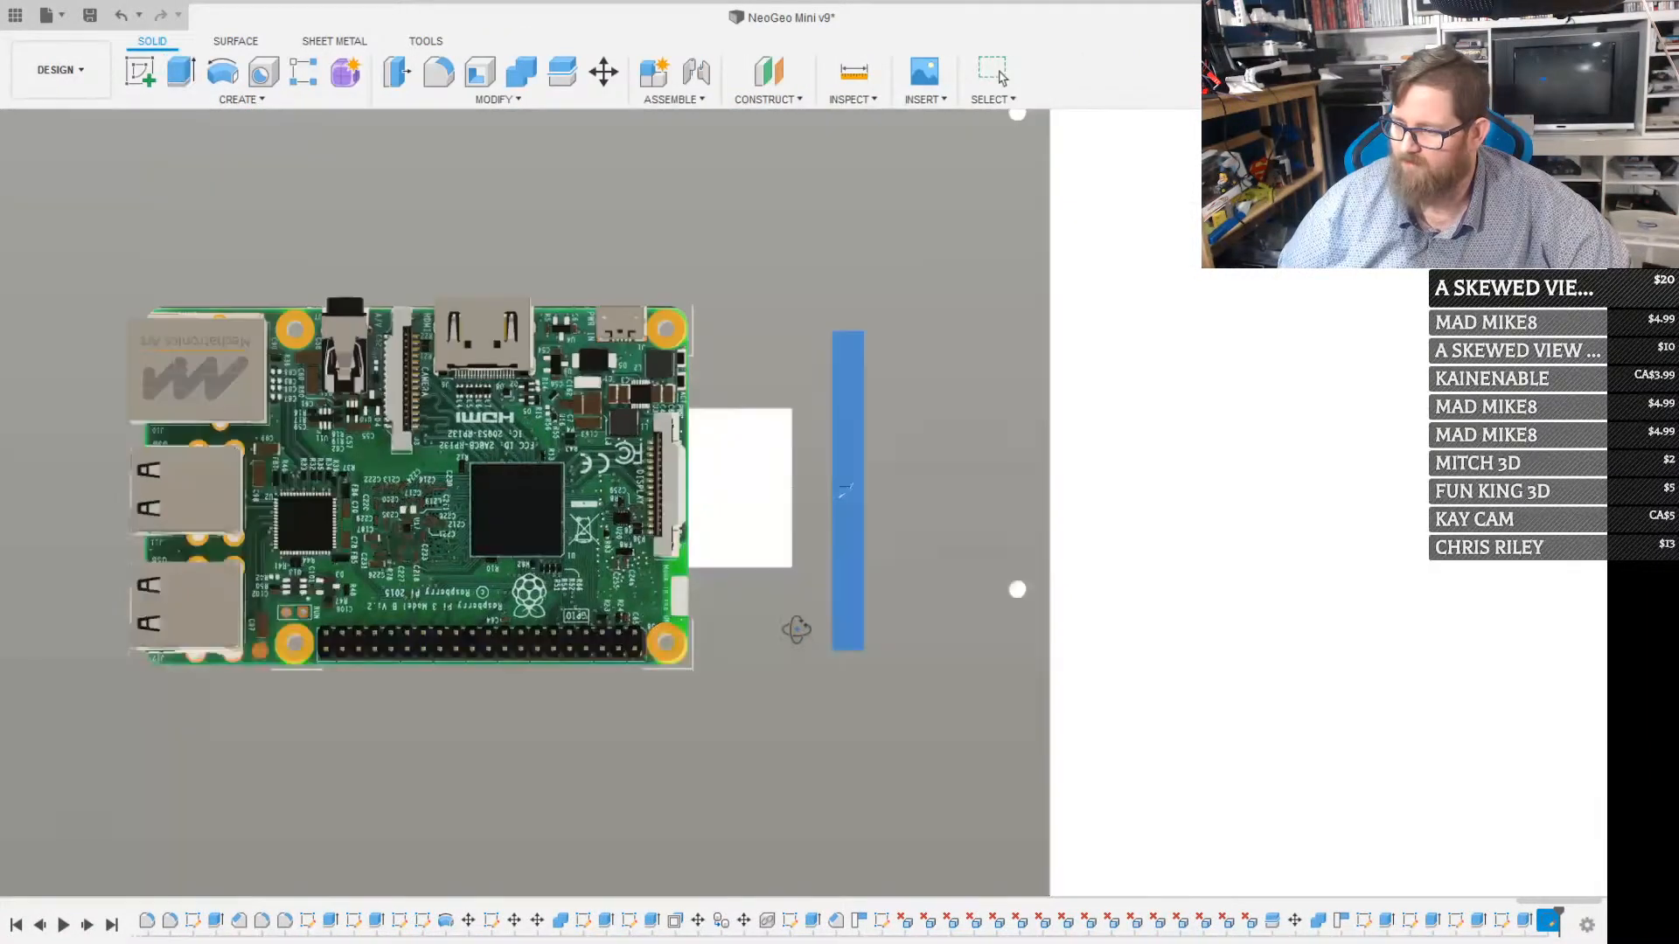
middle_click_drag(796, 630, 764, 607, "shift")
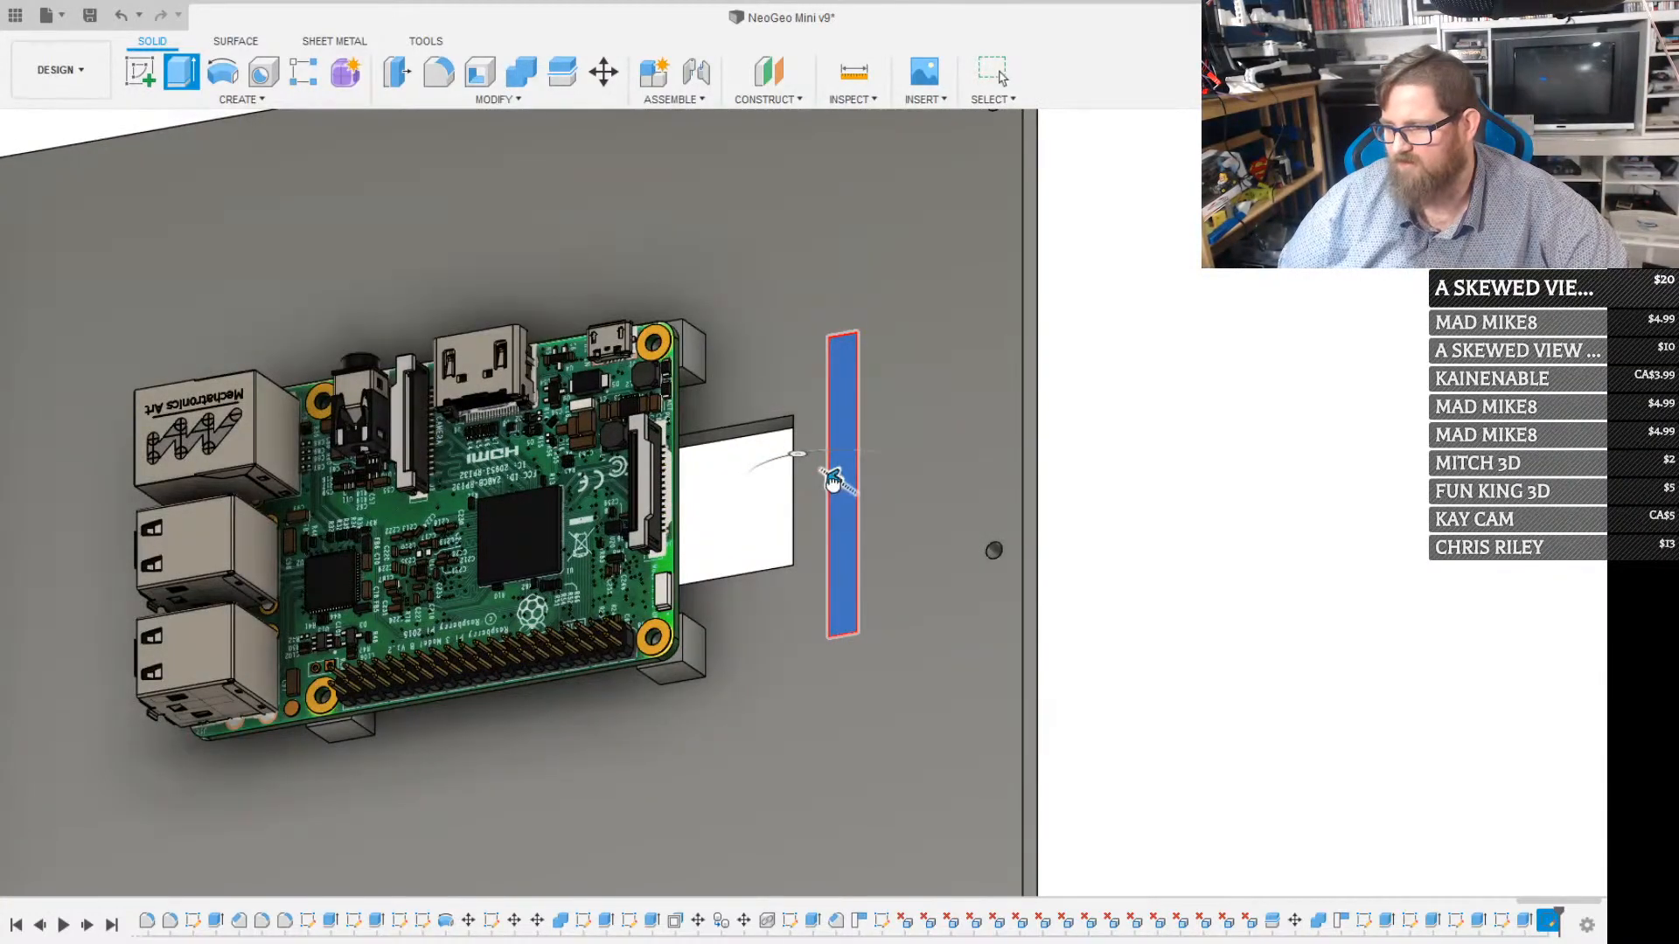
left_click_drag(831, 480, 802, 458)
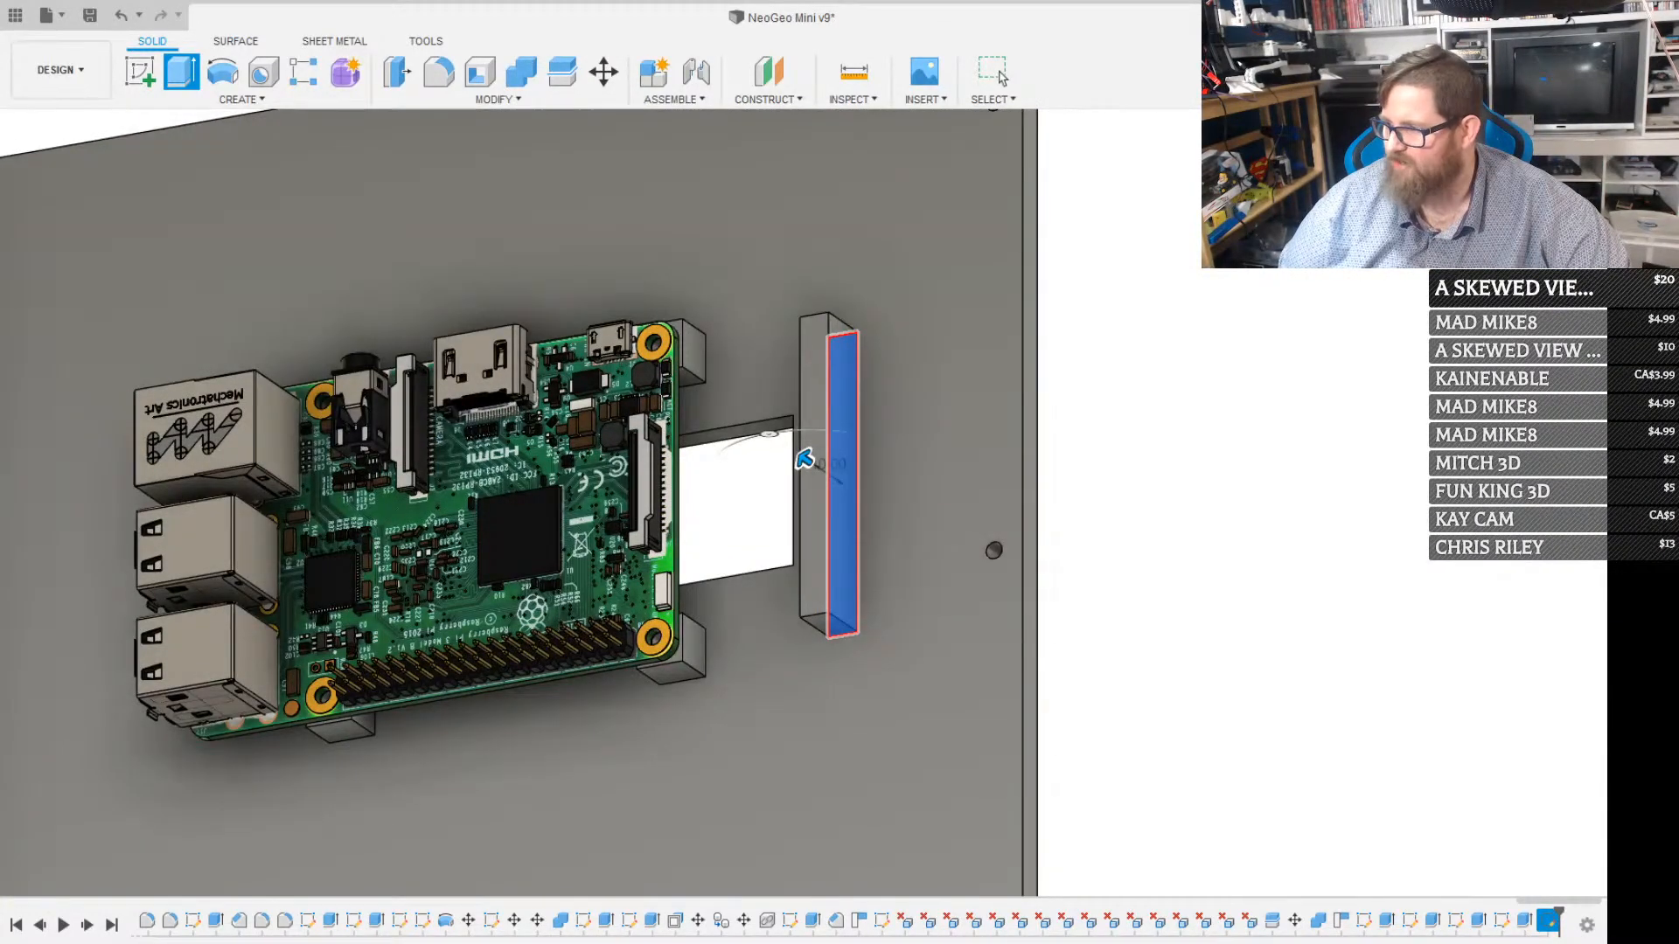
left_click(1555, 170)
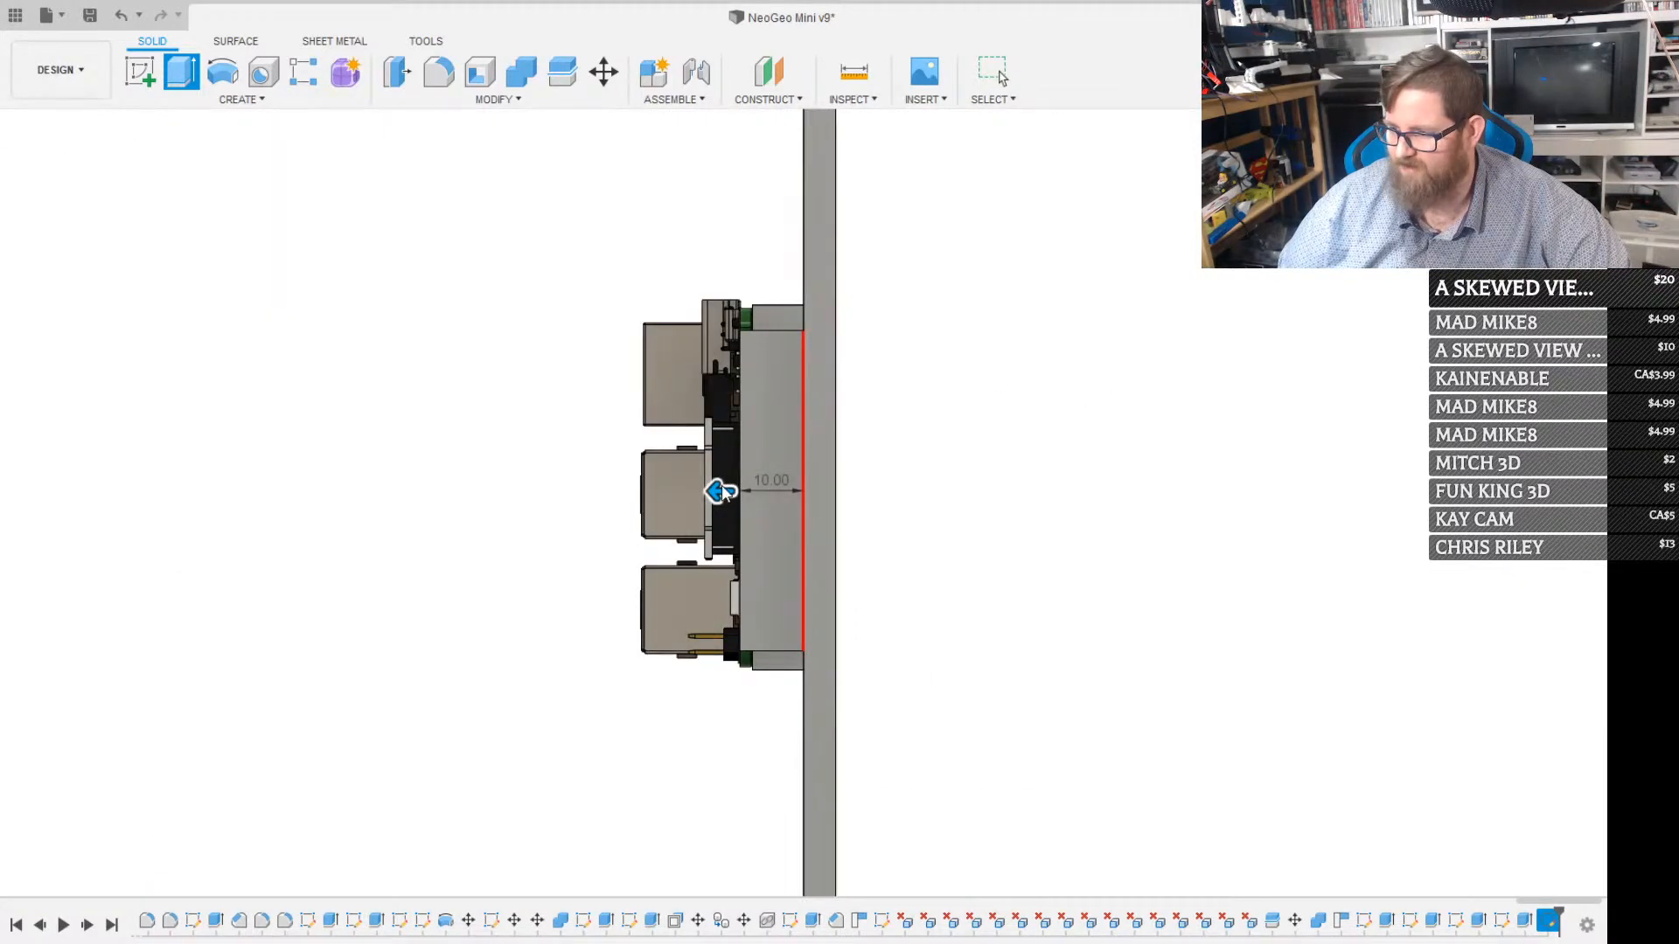
left_click_drag(722, 488, 670, 494)
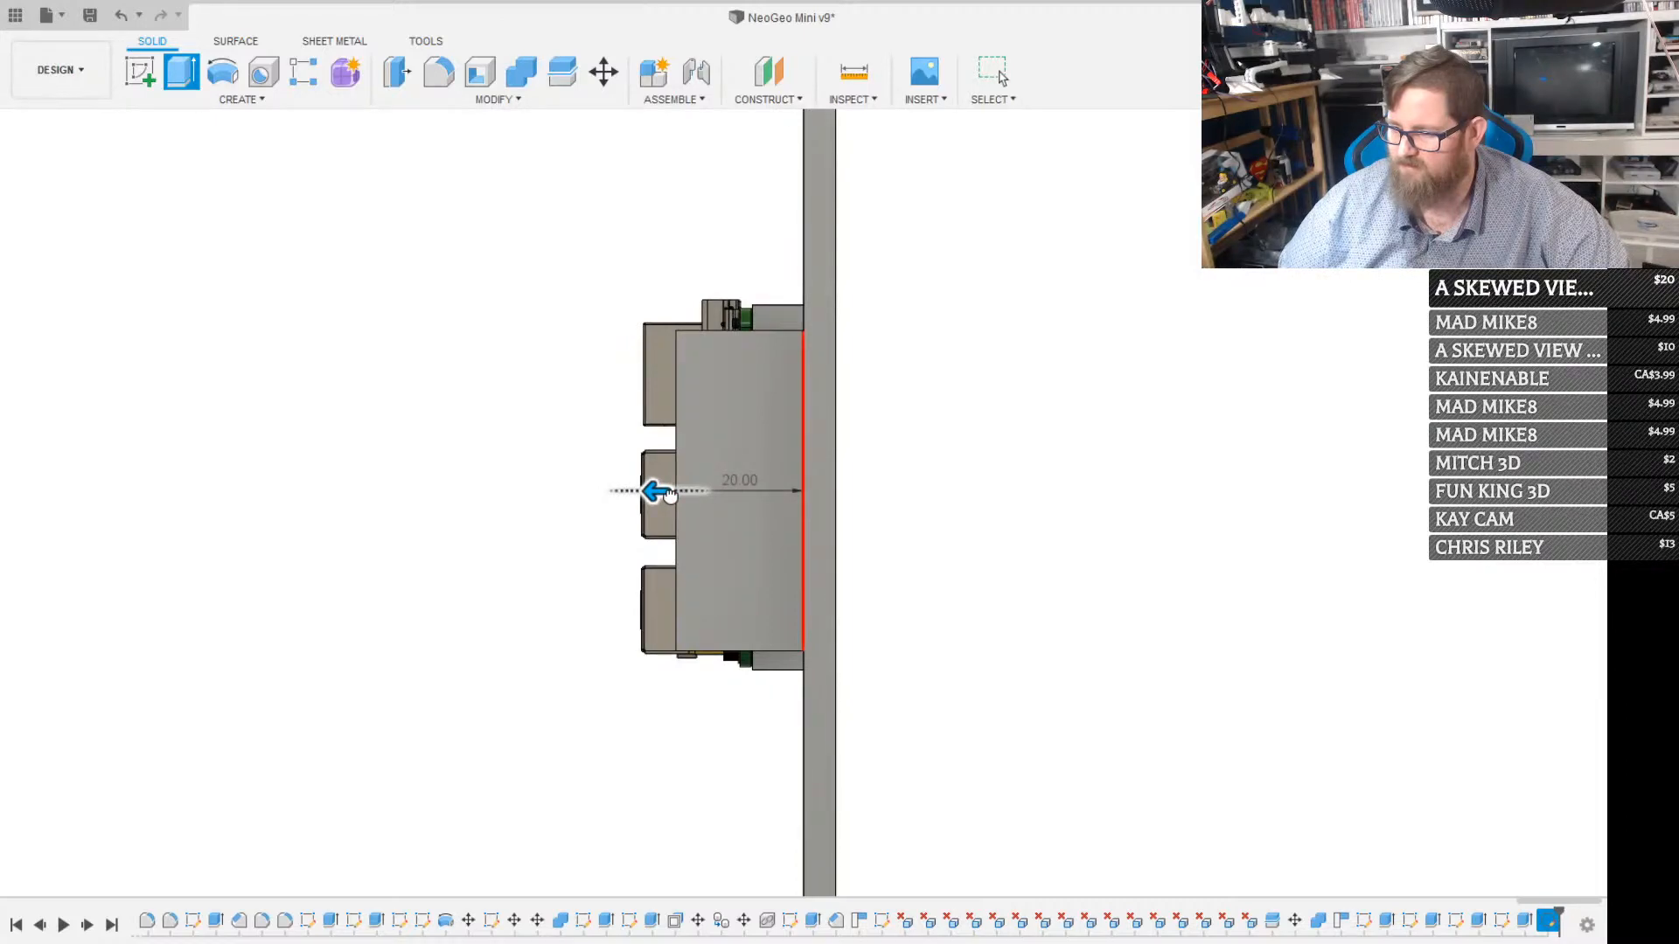
left_click_drag(671, 495, 638, 495)
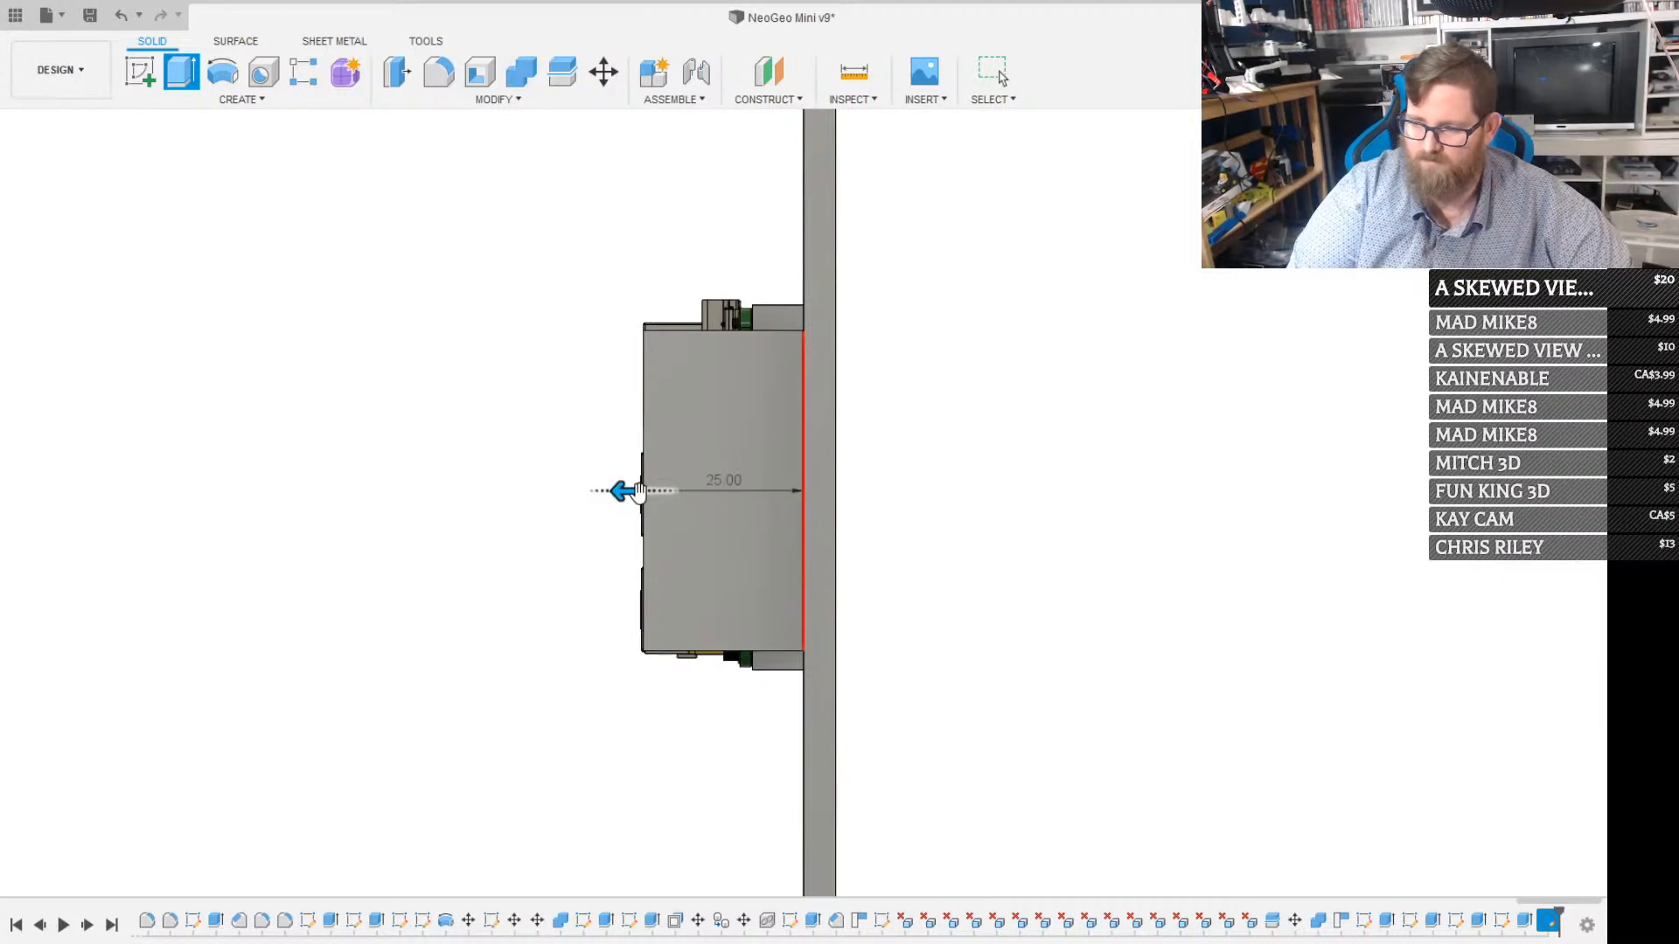
key("Return")
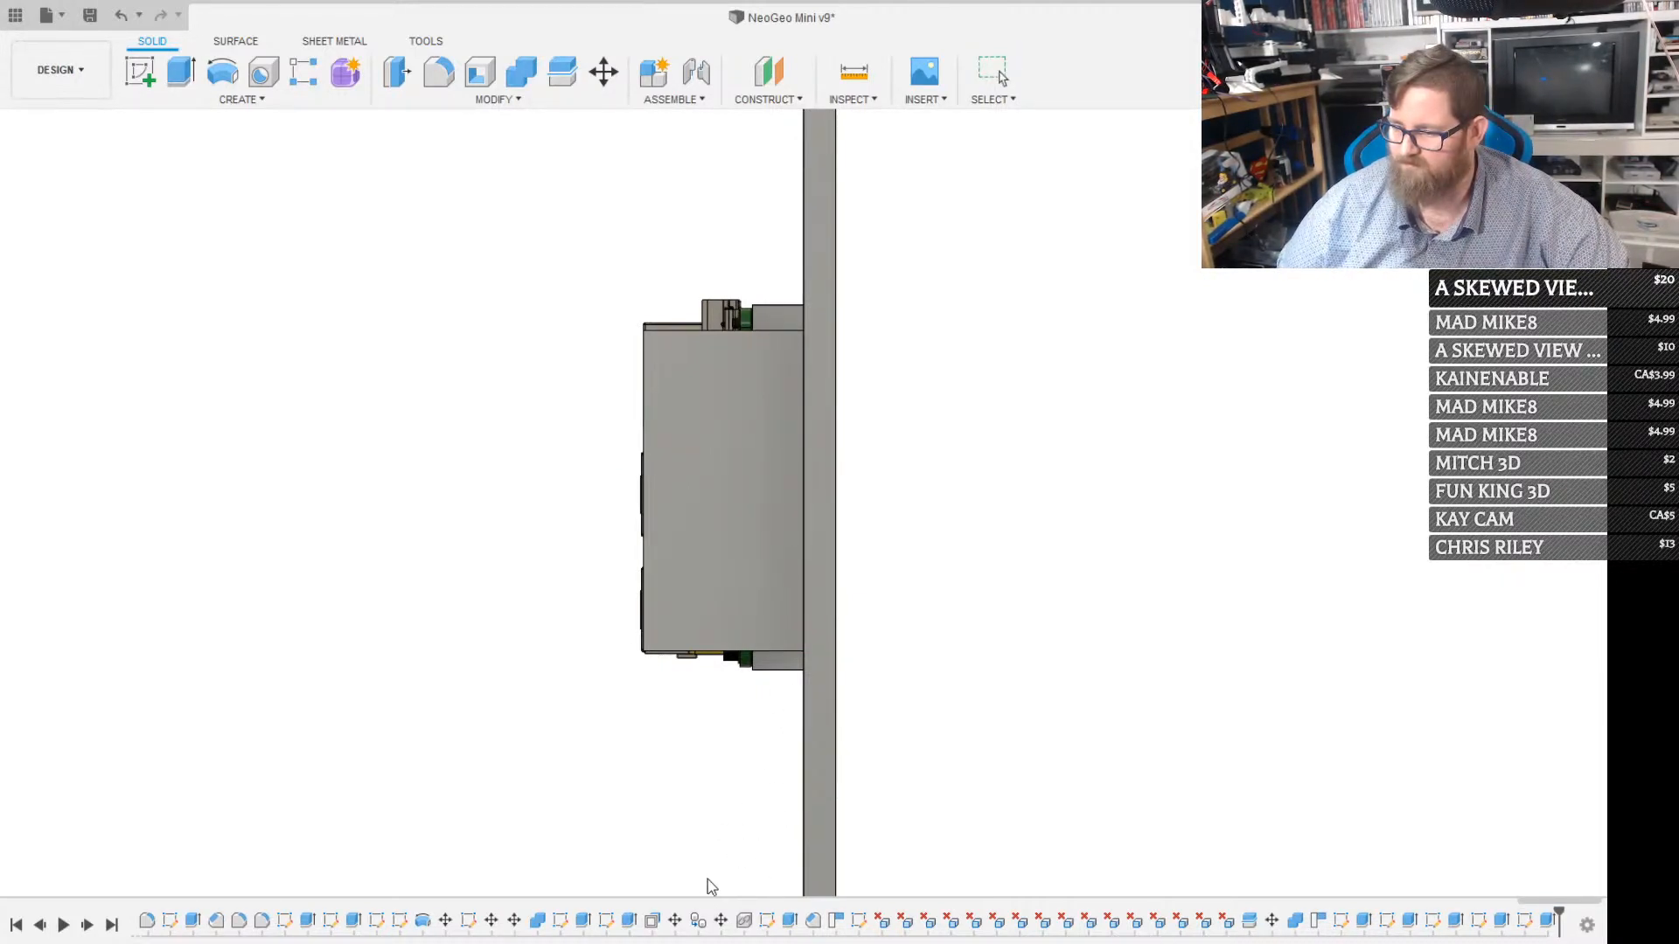
On the new wall's end face, sketch a 45 mm line from its inner top corner, sloping over the Raspberry Pi at about 138°
middle_click_drag(702, 885, 992, 561, "shift")
middle_click_drag(838, 469, 854, 461, "shift")
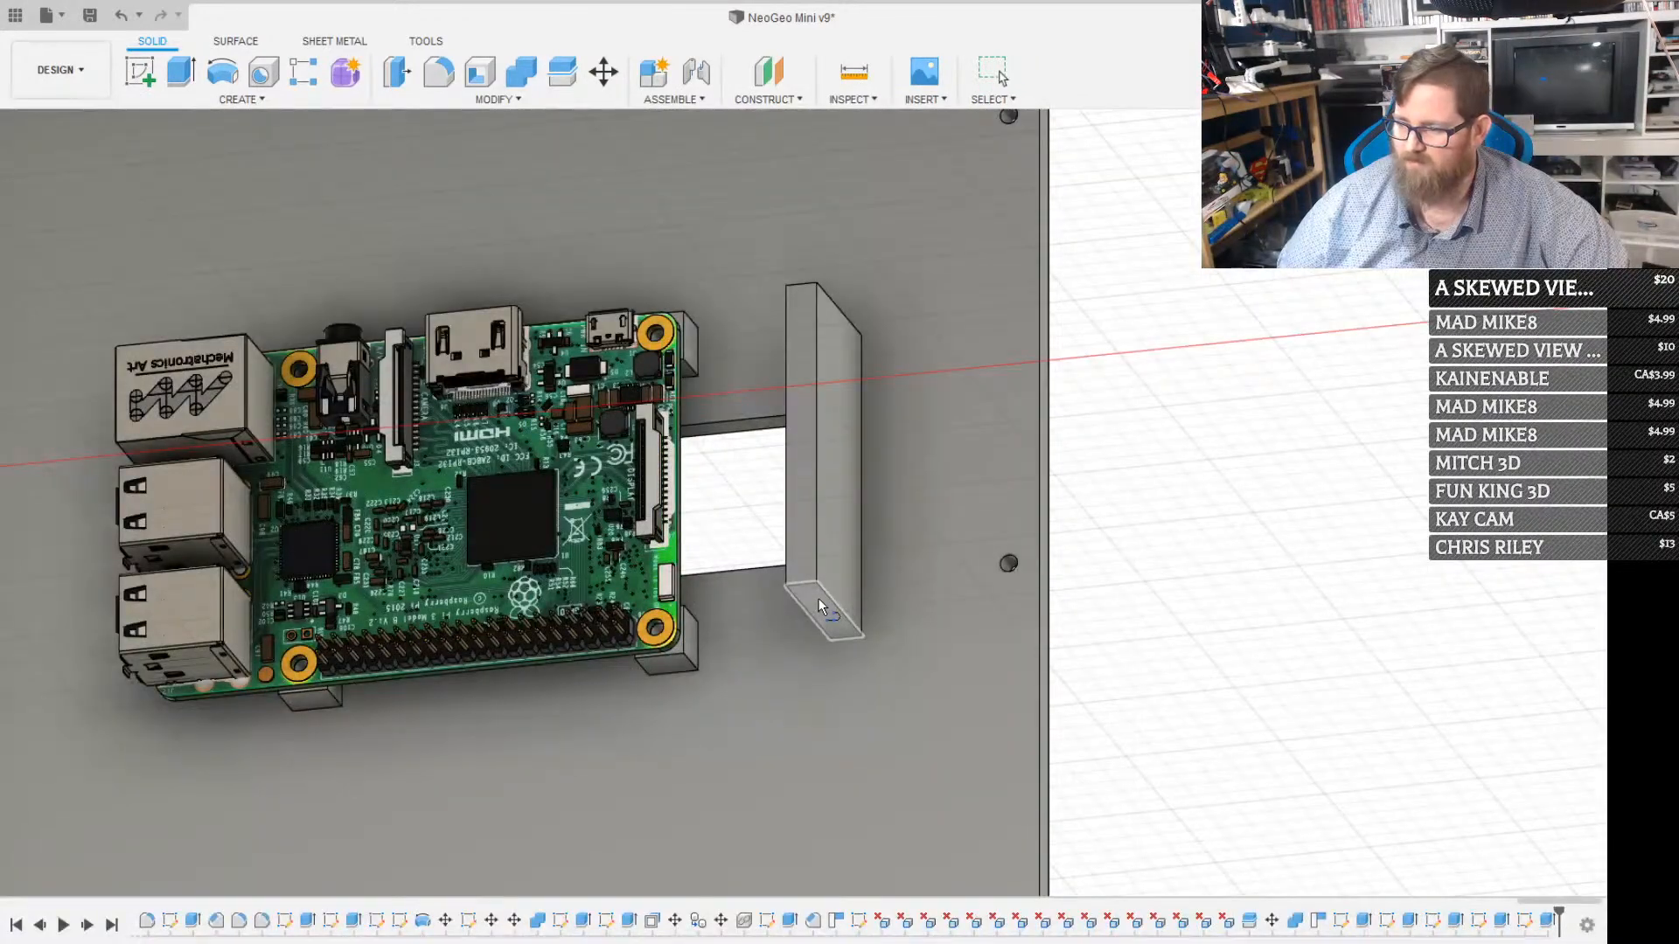
left_click(819, 600)
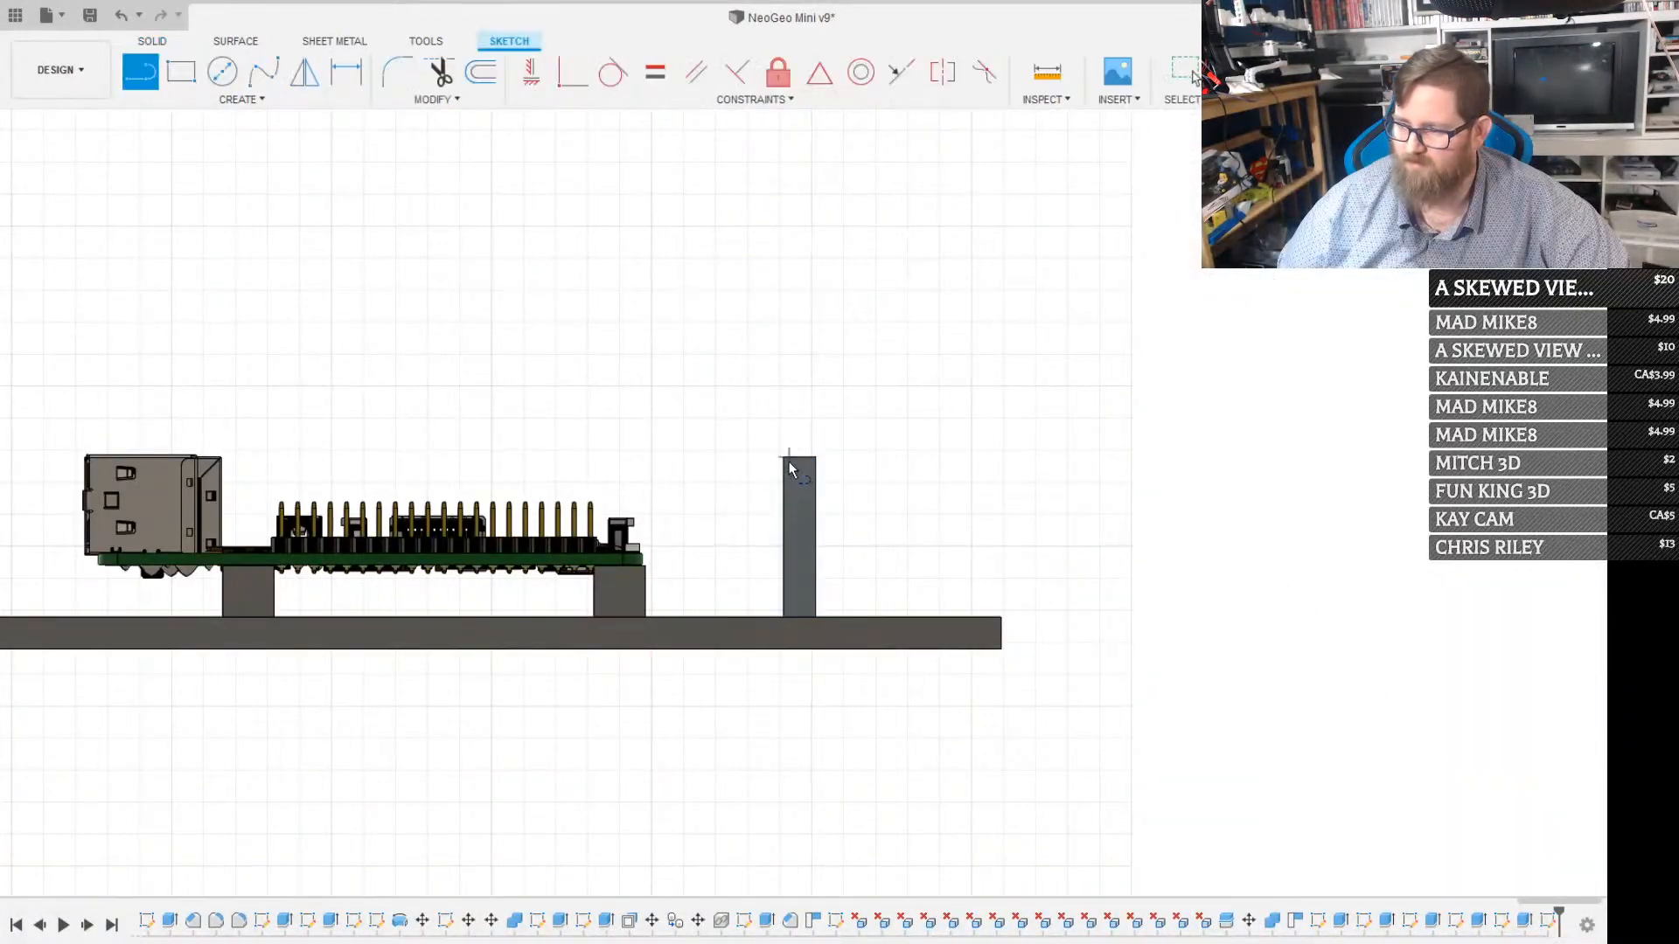
left_click(784, 457)
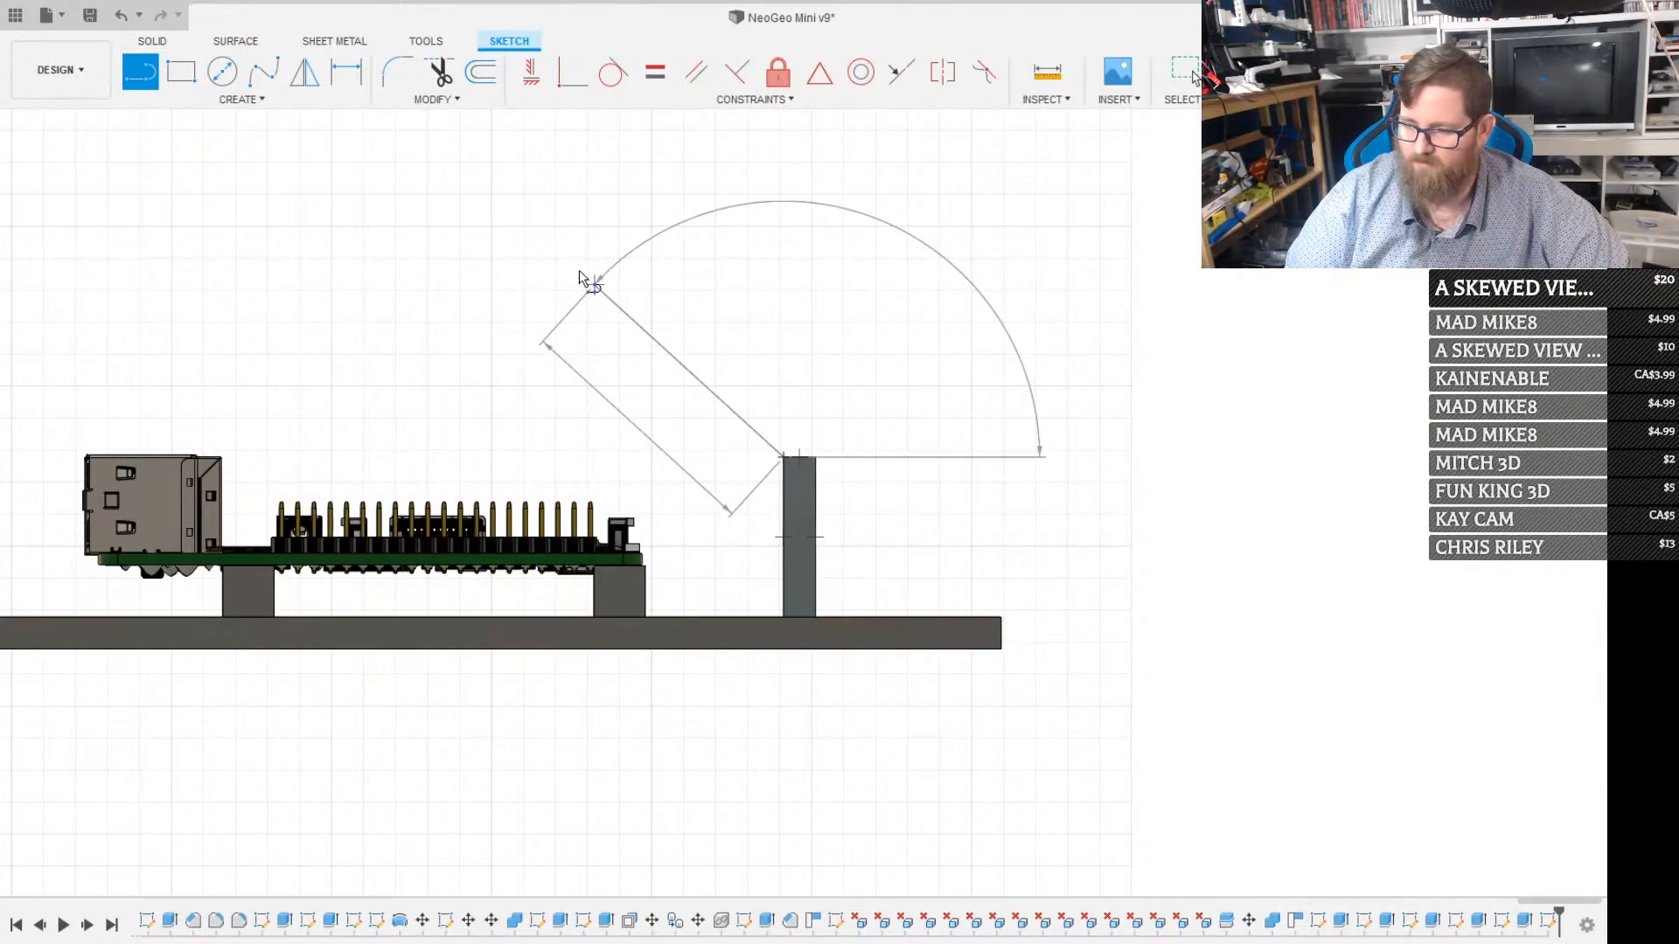
key("BackSpace")
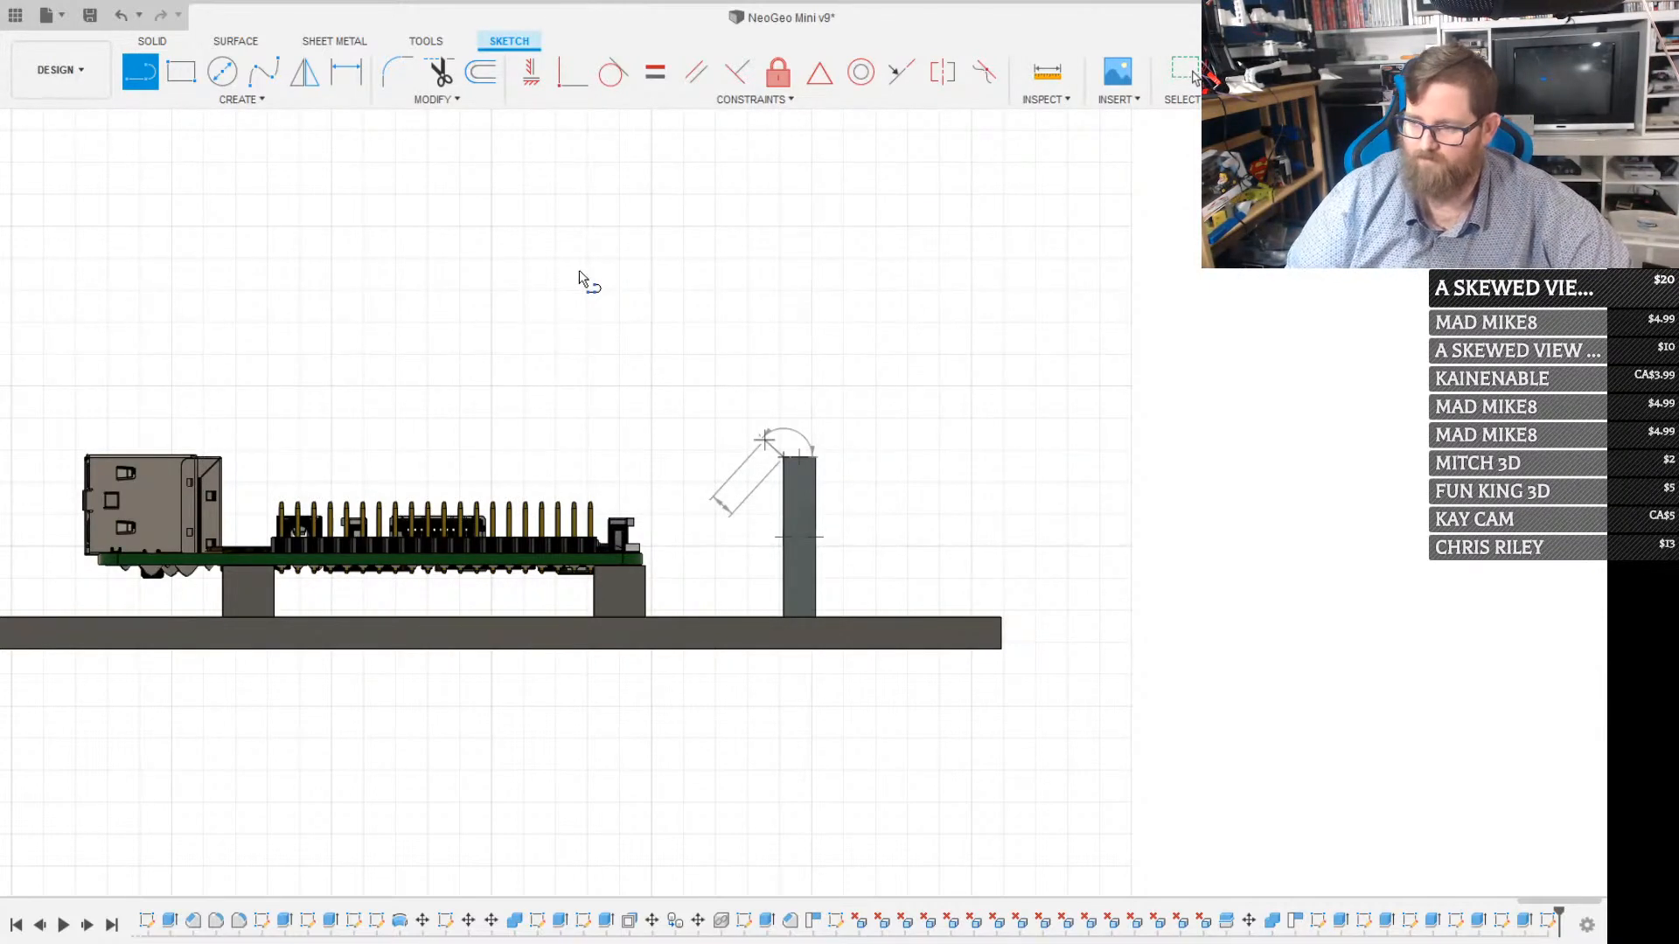
type("5")
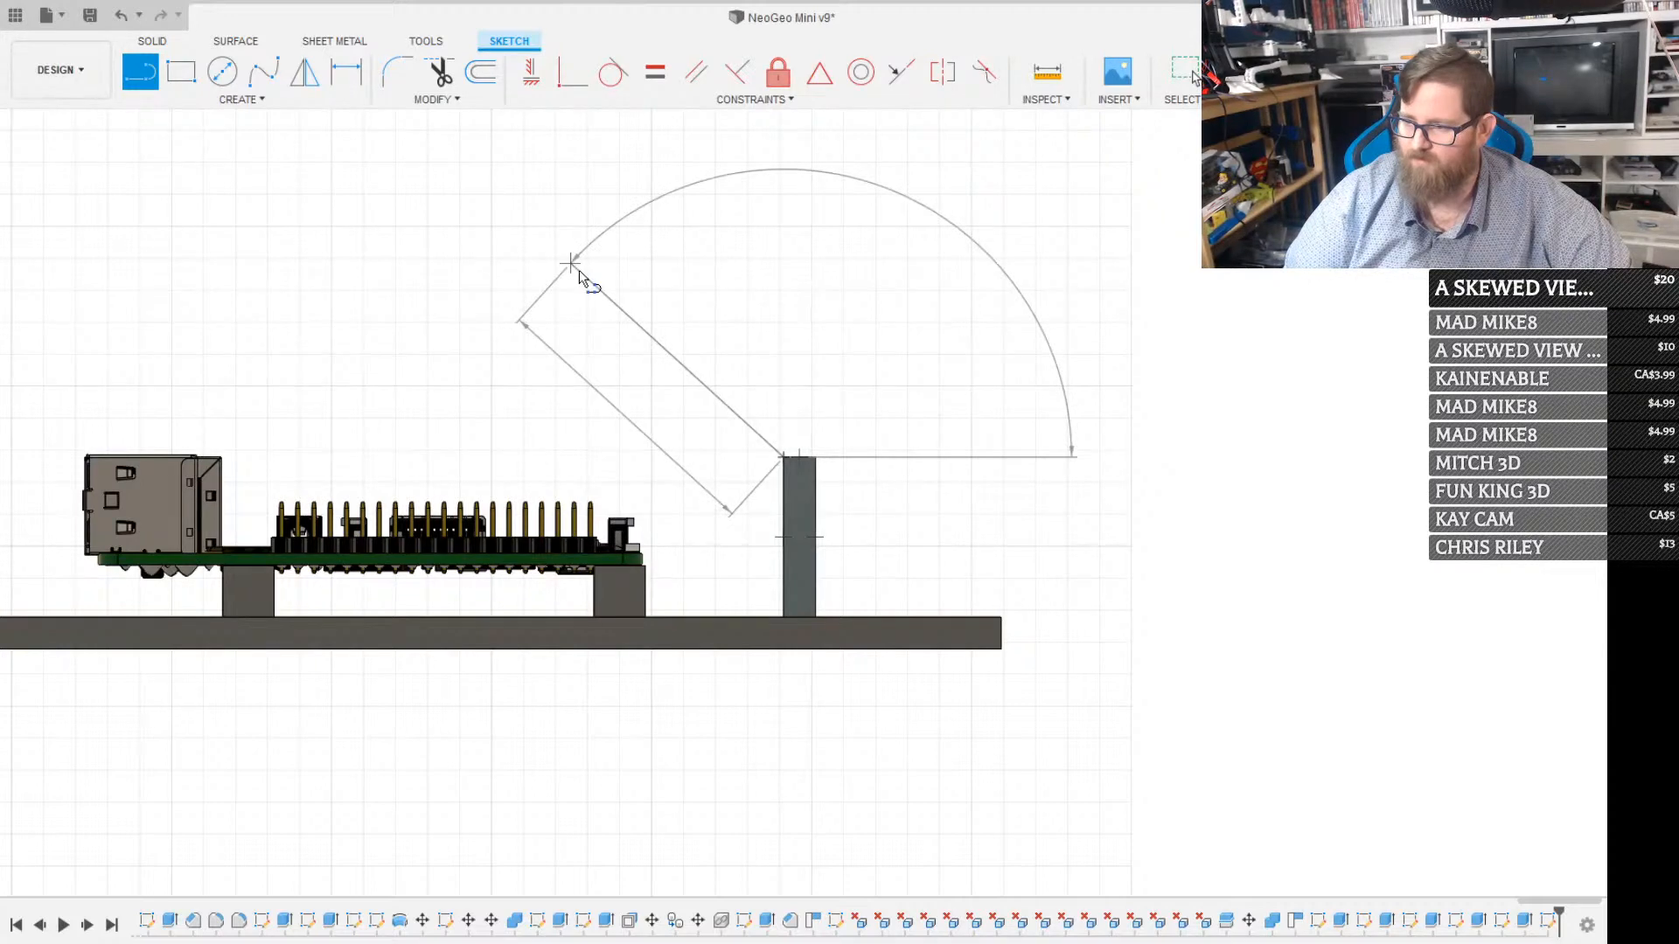
key("Return")
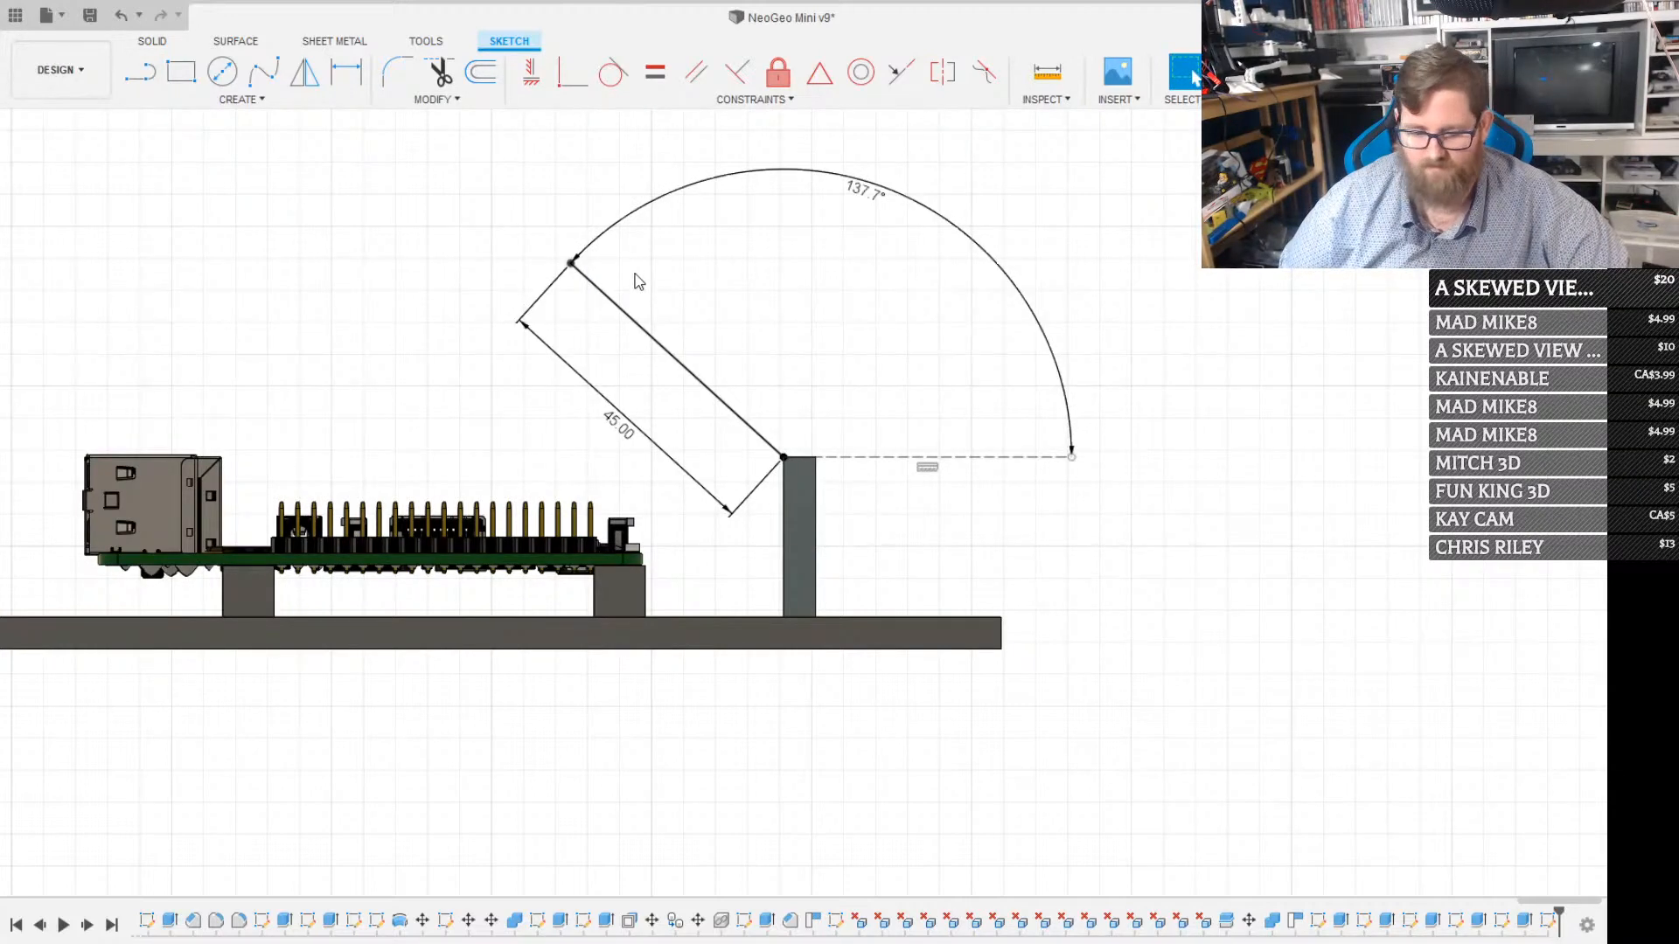
key("o")
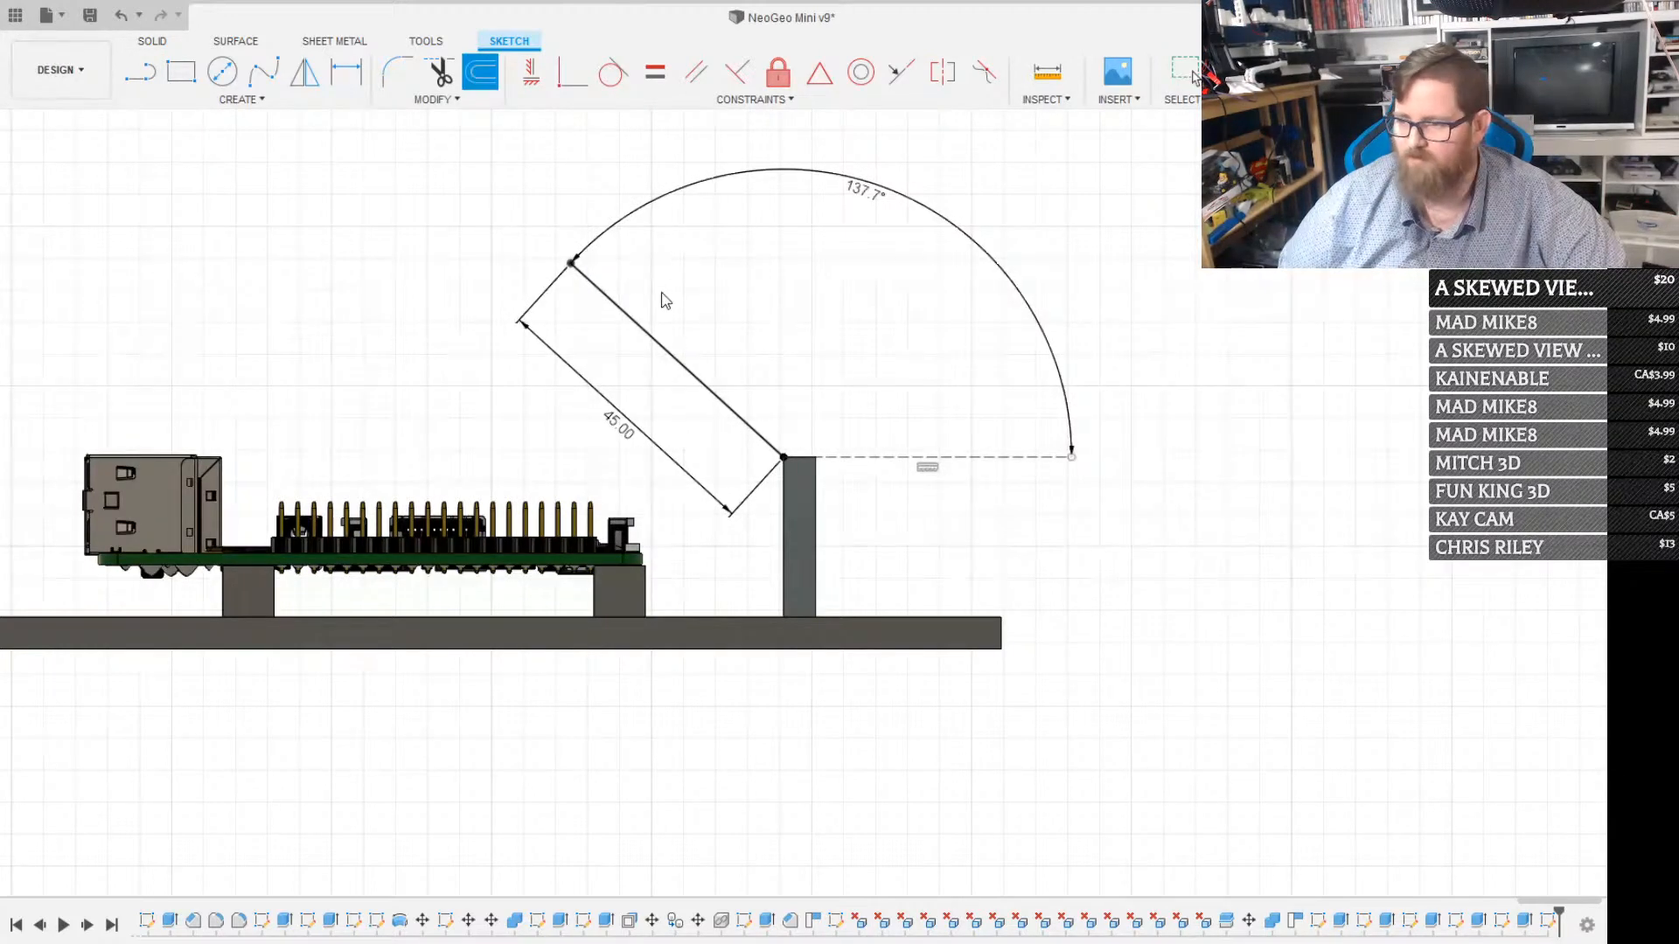
left_click(647, 341)
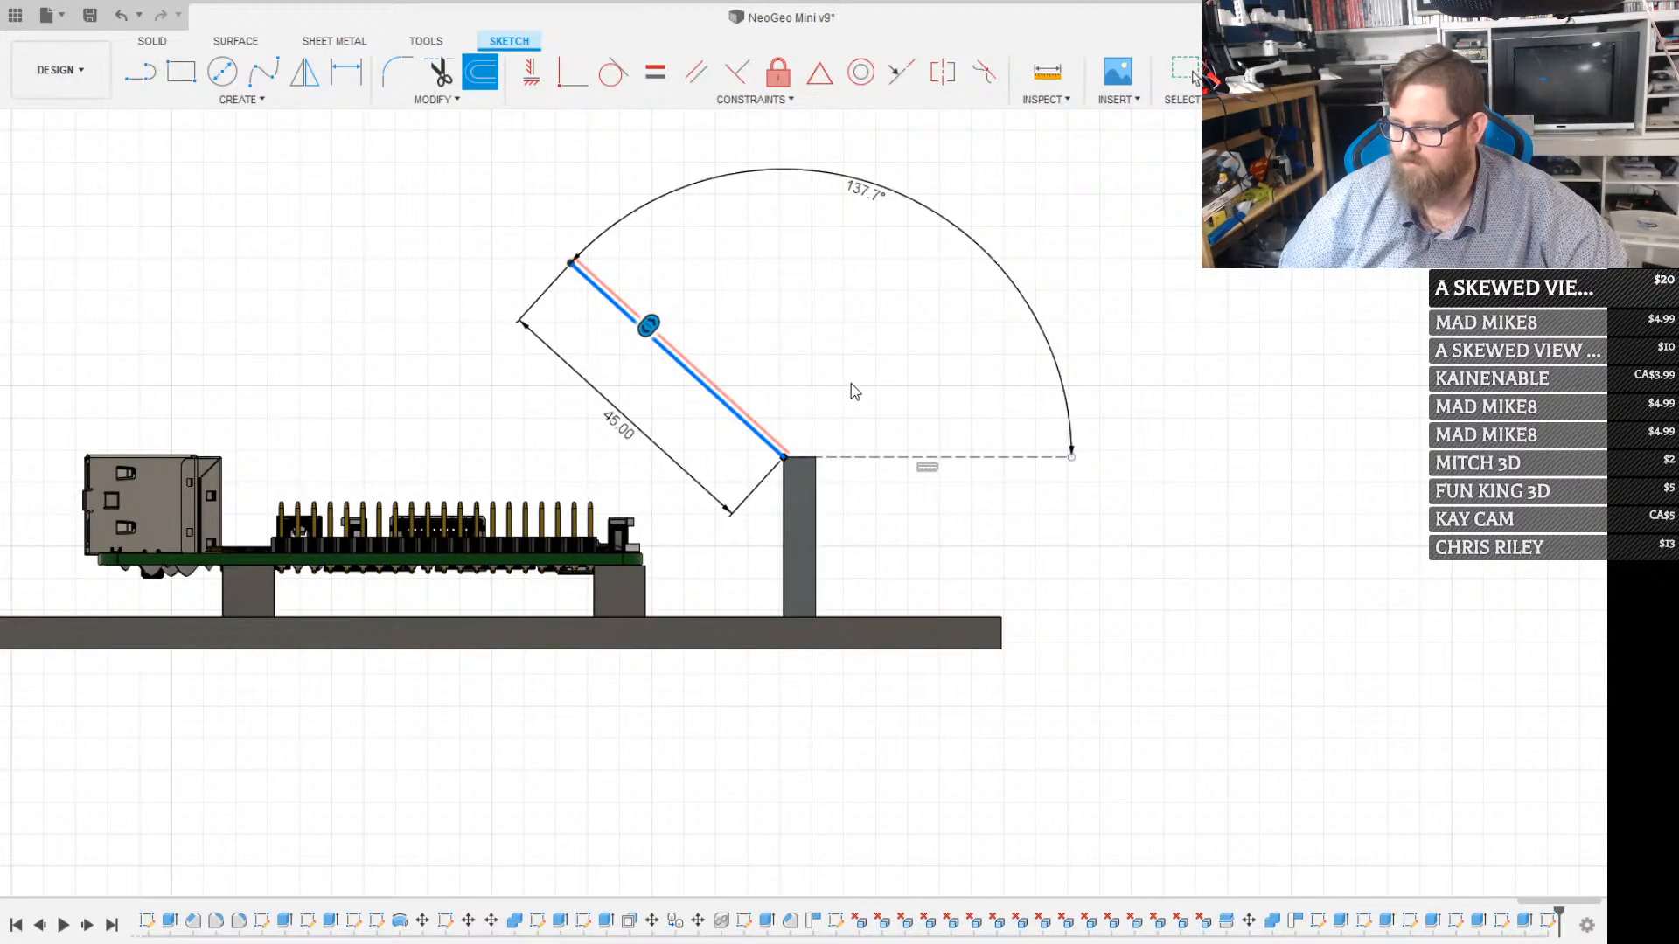
key("Escape")
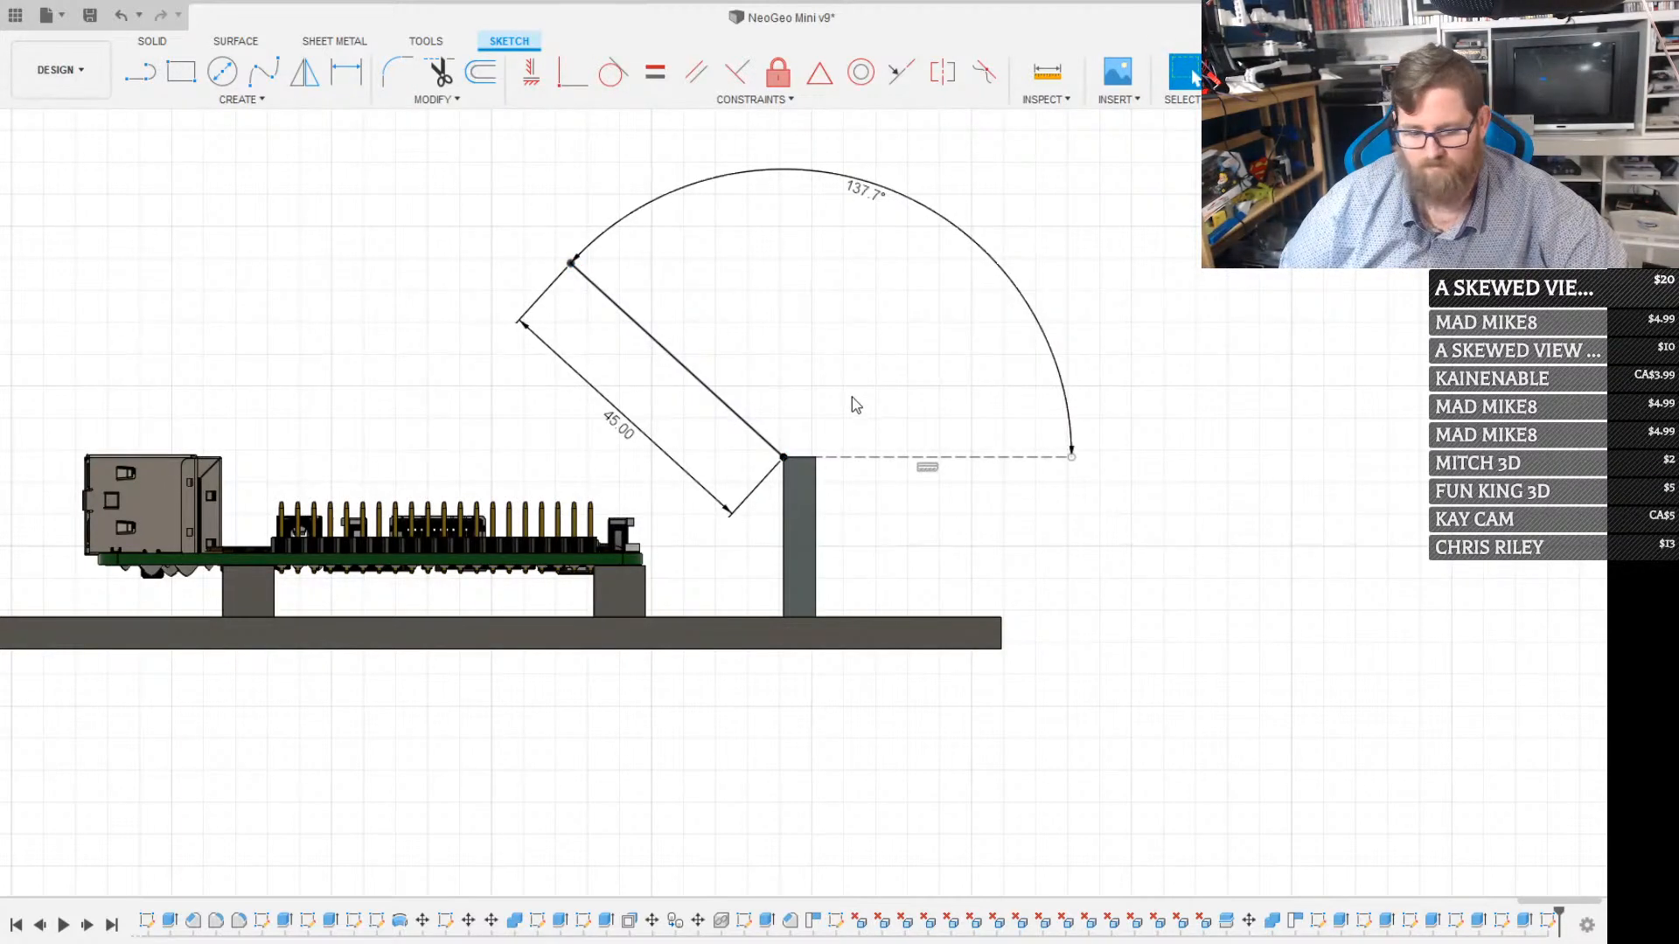
Sketch a parallel line from the wall's other top corner and join both line ends to close a slanted arm profile
key("l")
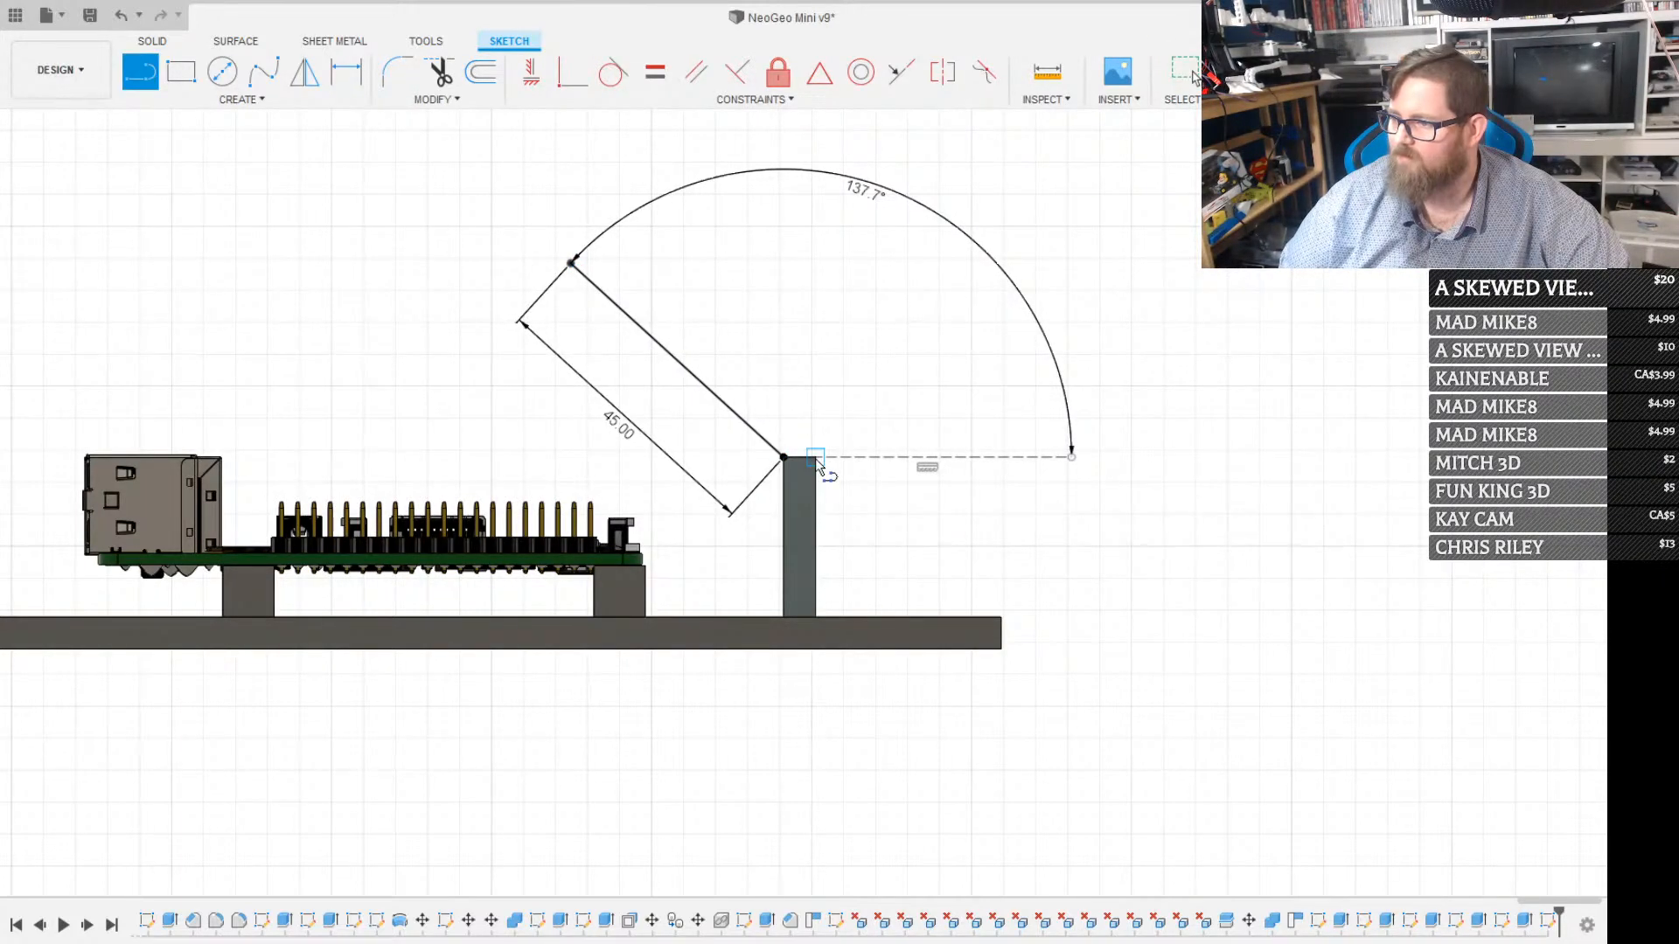
left_click(757, 486)
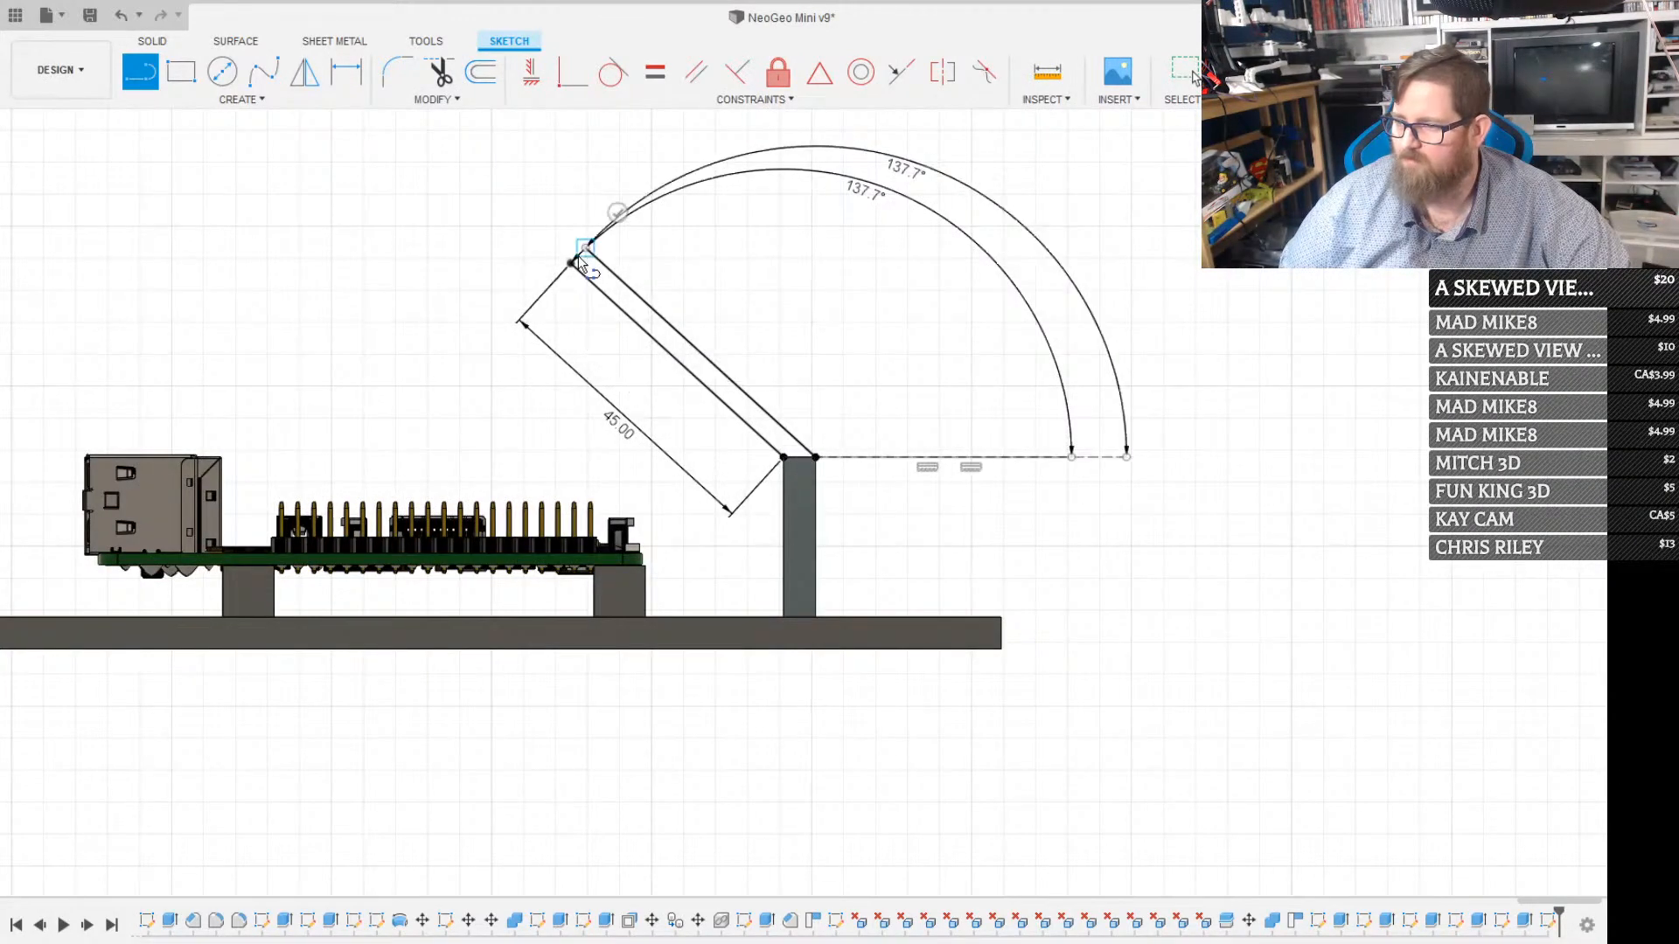
scroll(586, 259, "up", 3)
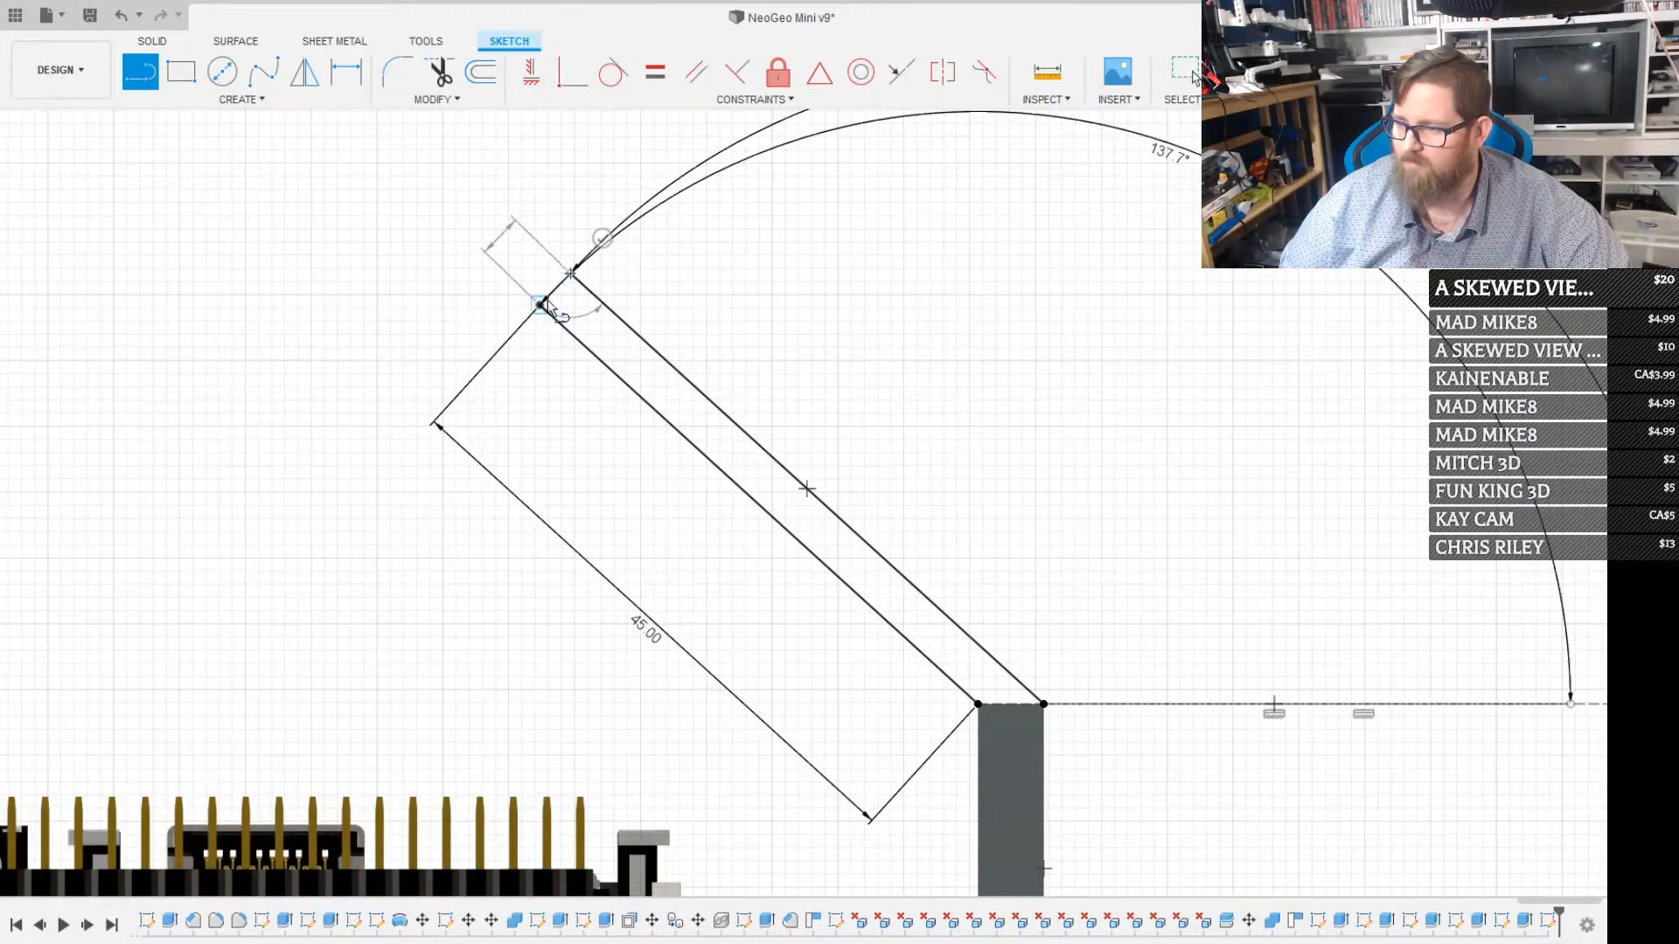
left_click(573, 272)
scroll(597, 303, "down", 3)
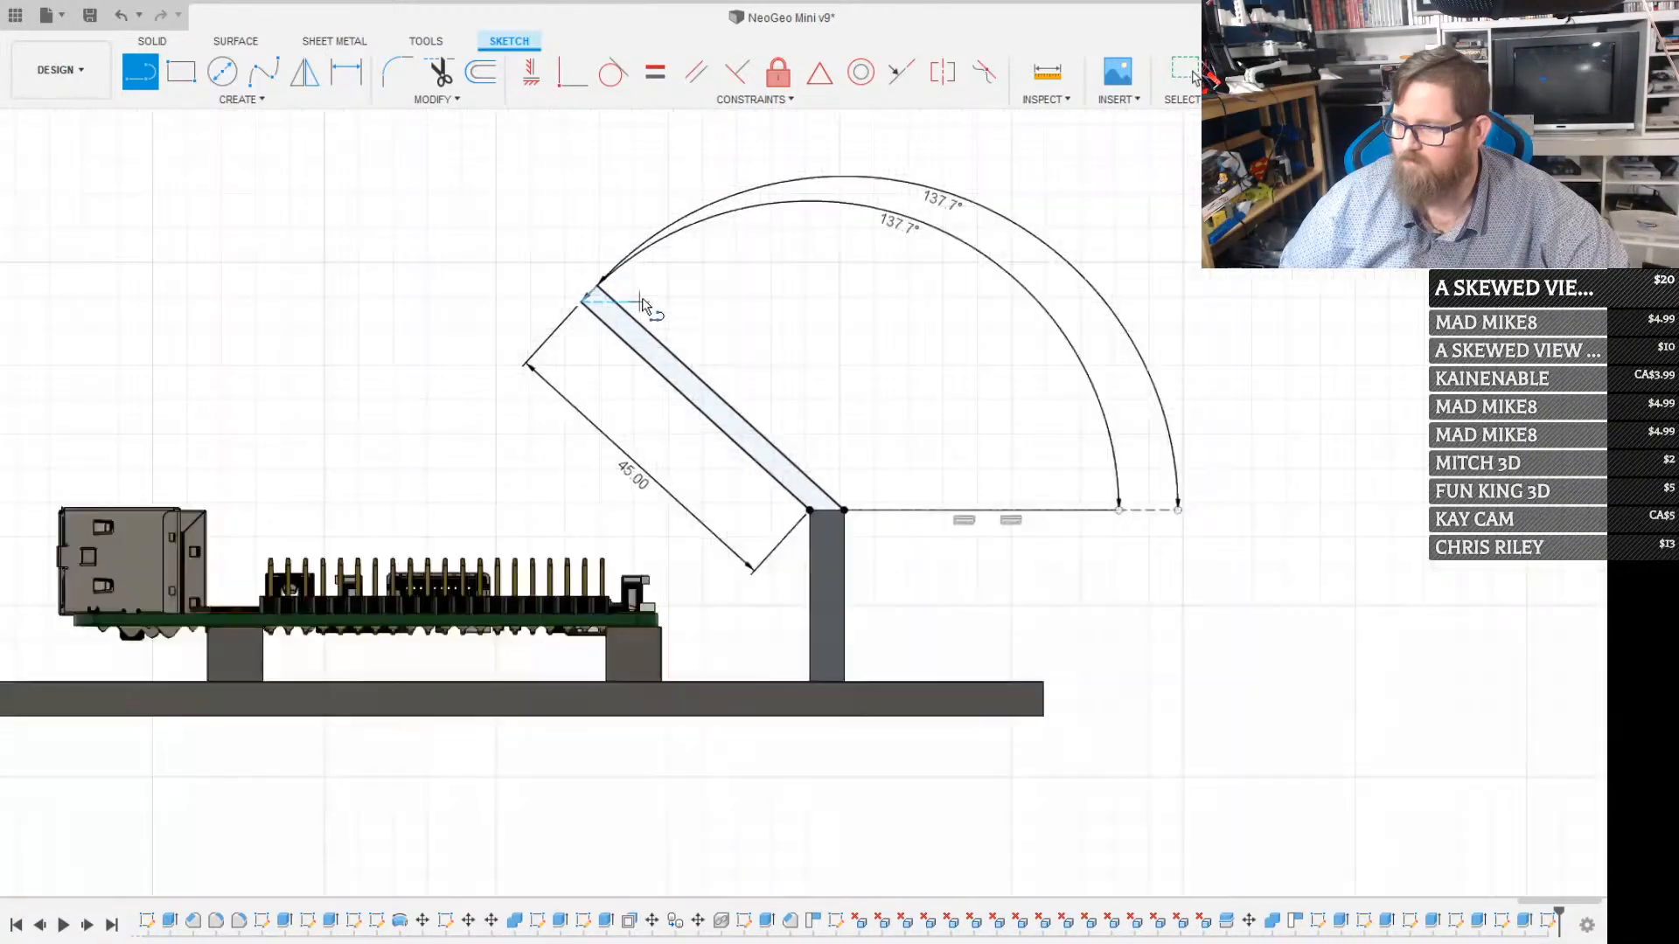
key("Escape")
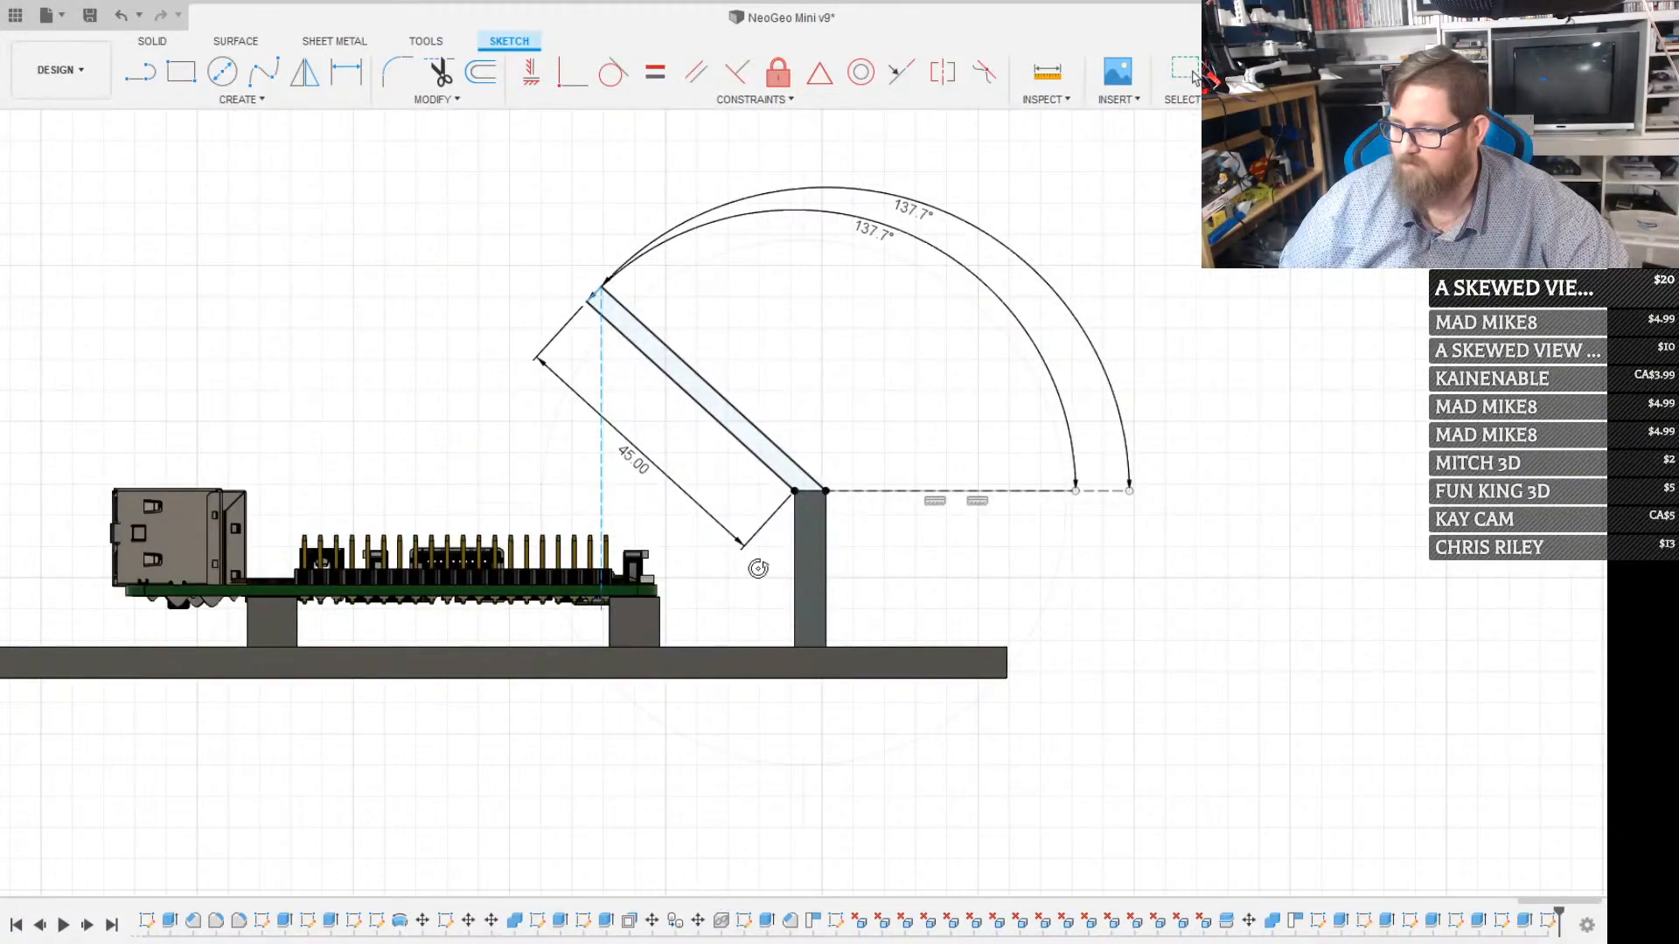
mouse_move(757, 562)
middle_mouse_down("shift")
mouse_move(695, 754)
mouse_move(719, 603)
middle_mouse_up("shift")
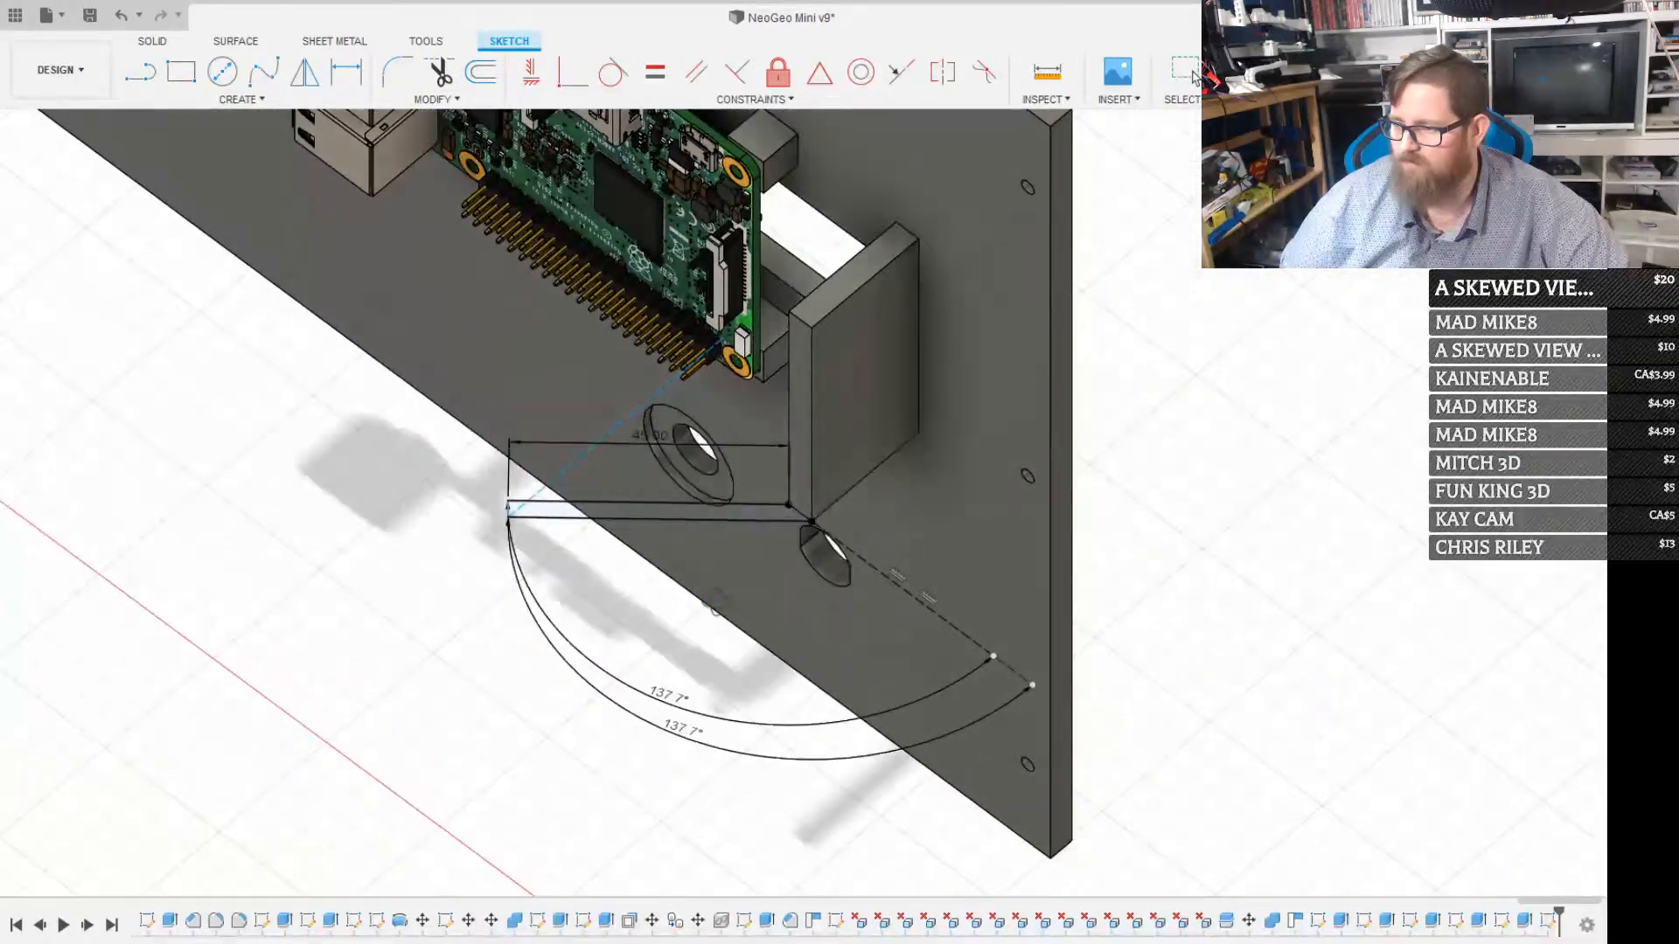
scroll(722, 575, "up", 2)
key("l")
key("Escape")
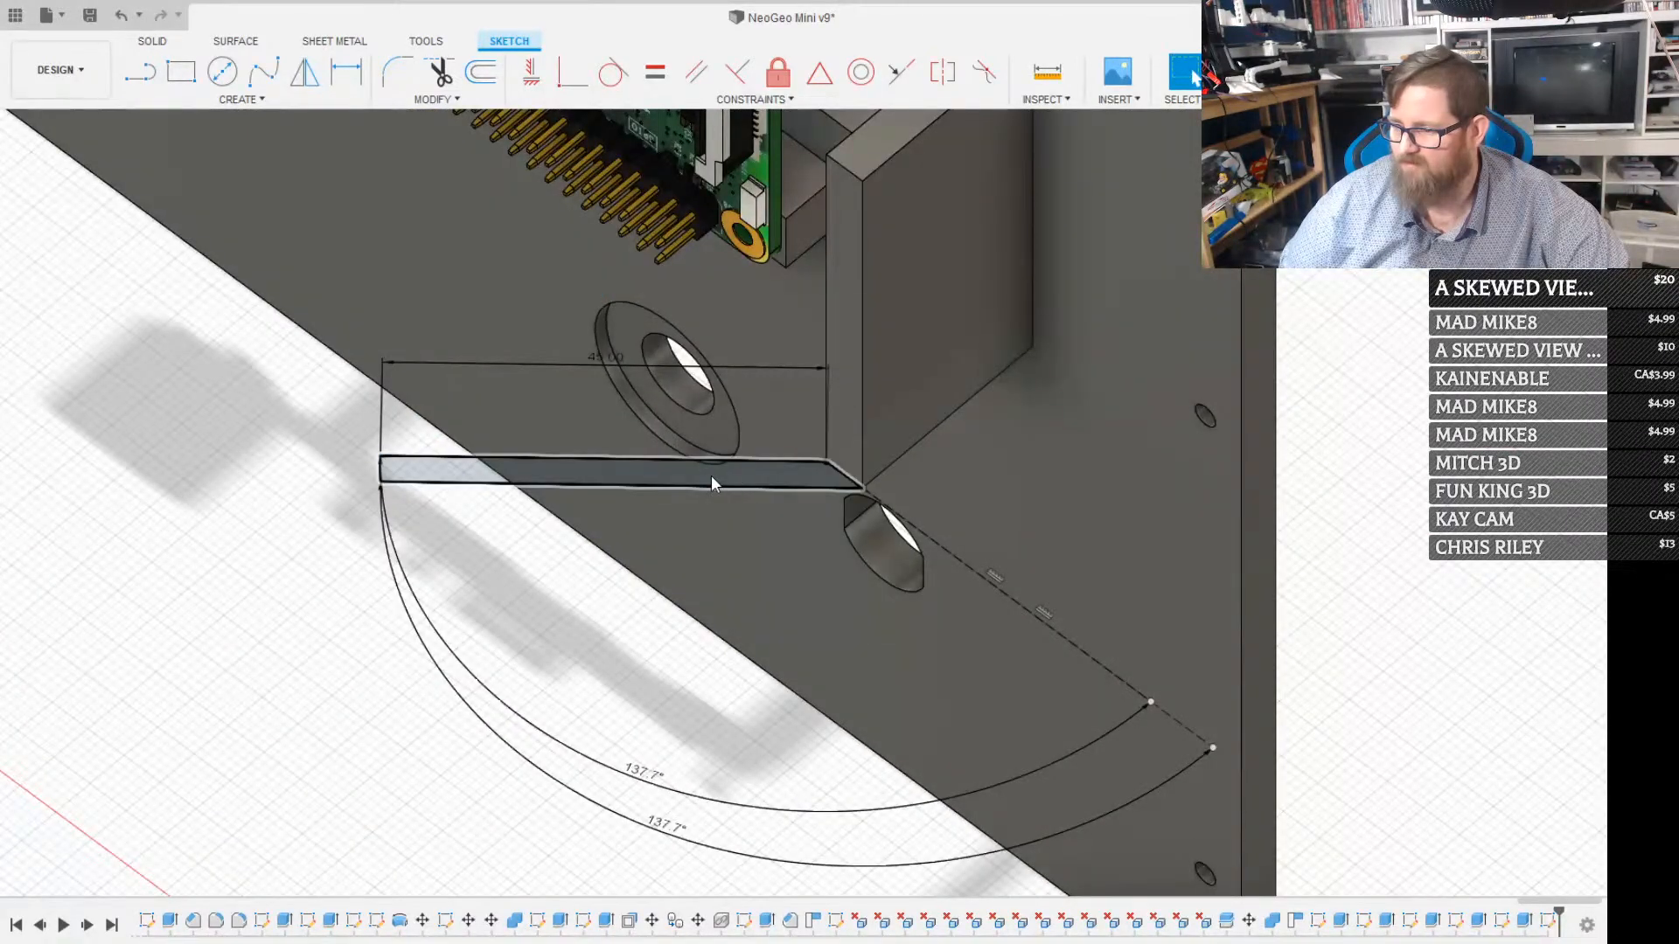
left_click(711, 475)
key("e")
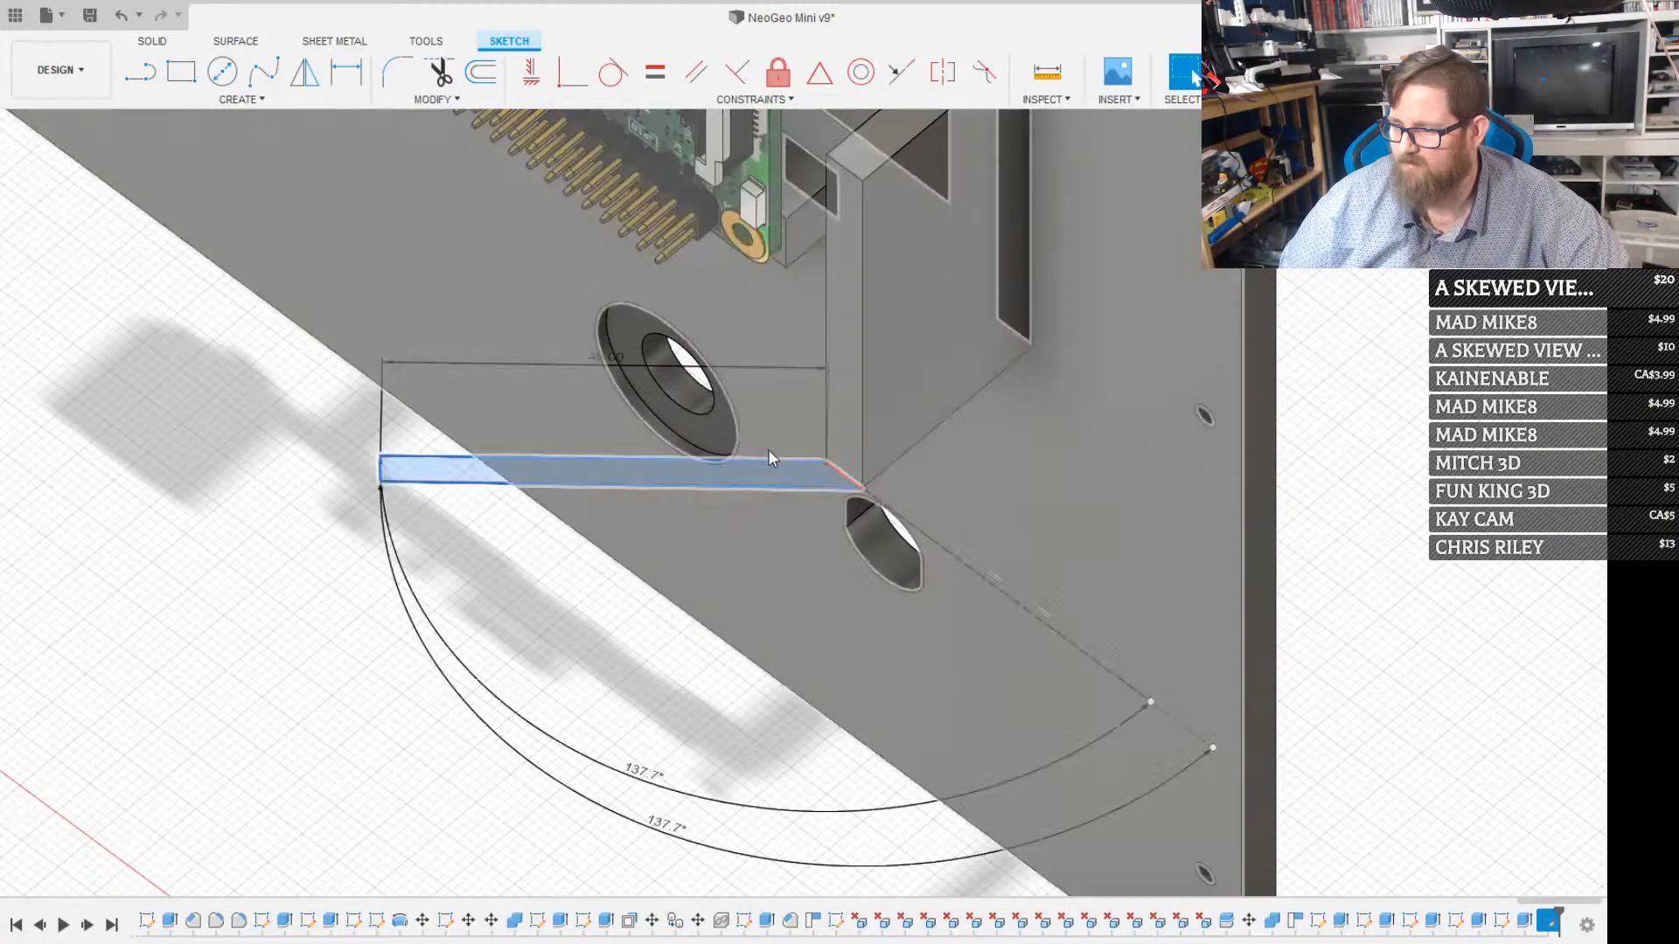
scroll(770, 448, "down", 3)
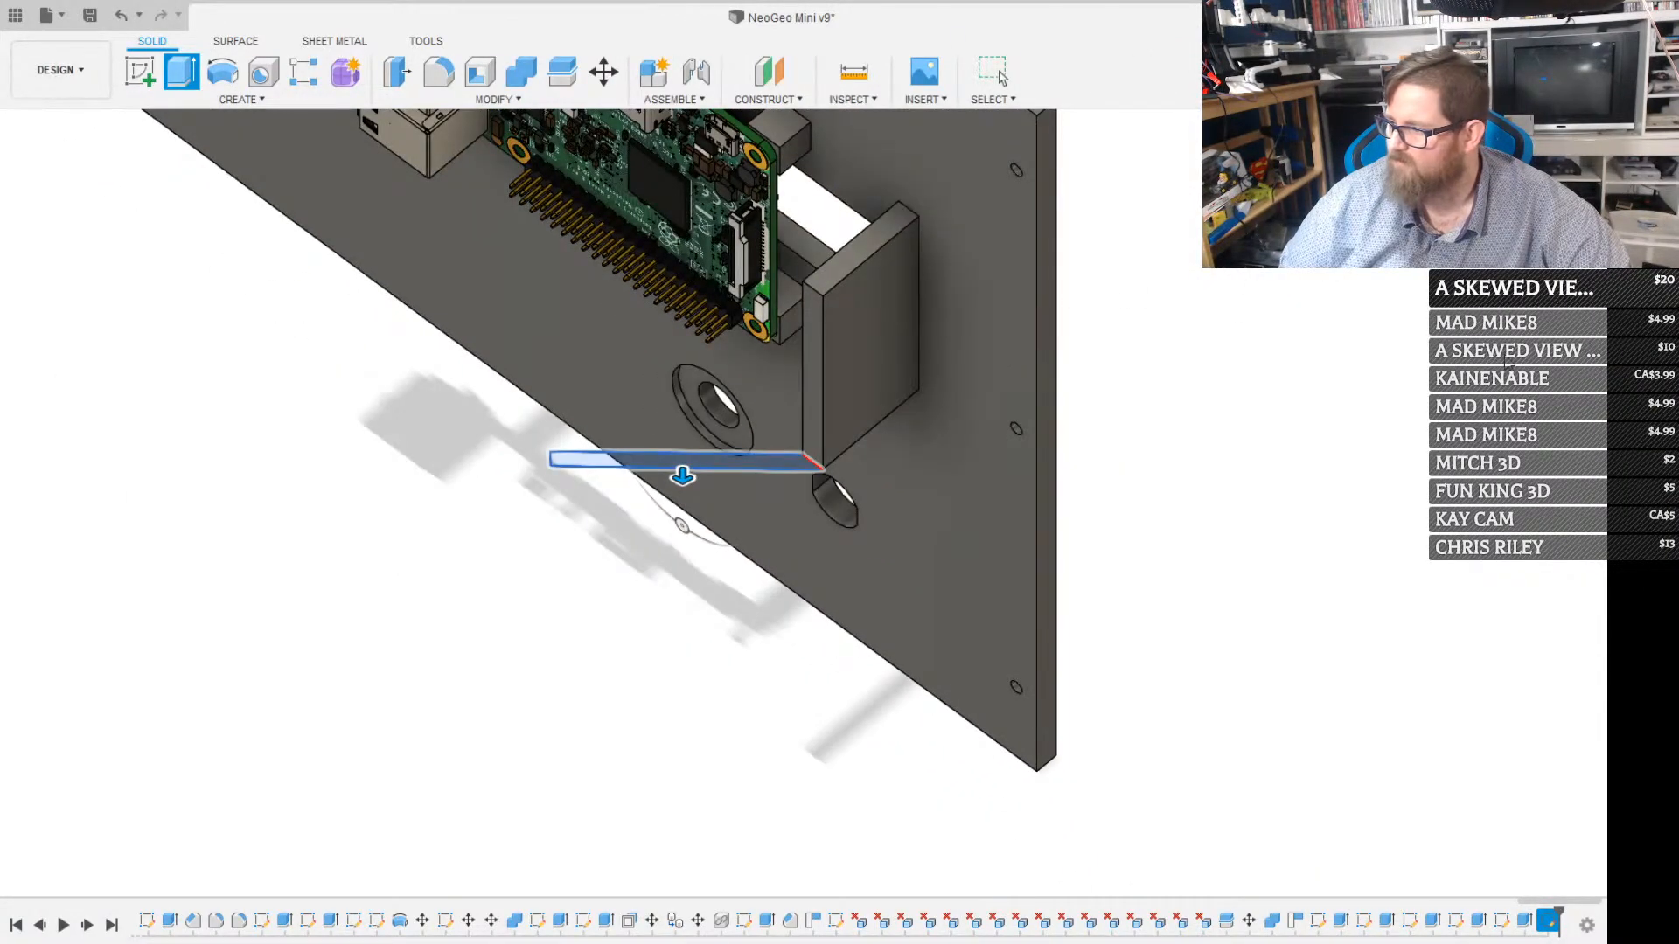
key("Escape")
Extrude the slanted profile up to the wall's opposite end face, making an angled plate over the Raspberry Pi
scroll(654, 475, "up", 4)
left_click(657, 446)
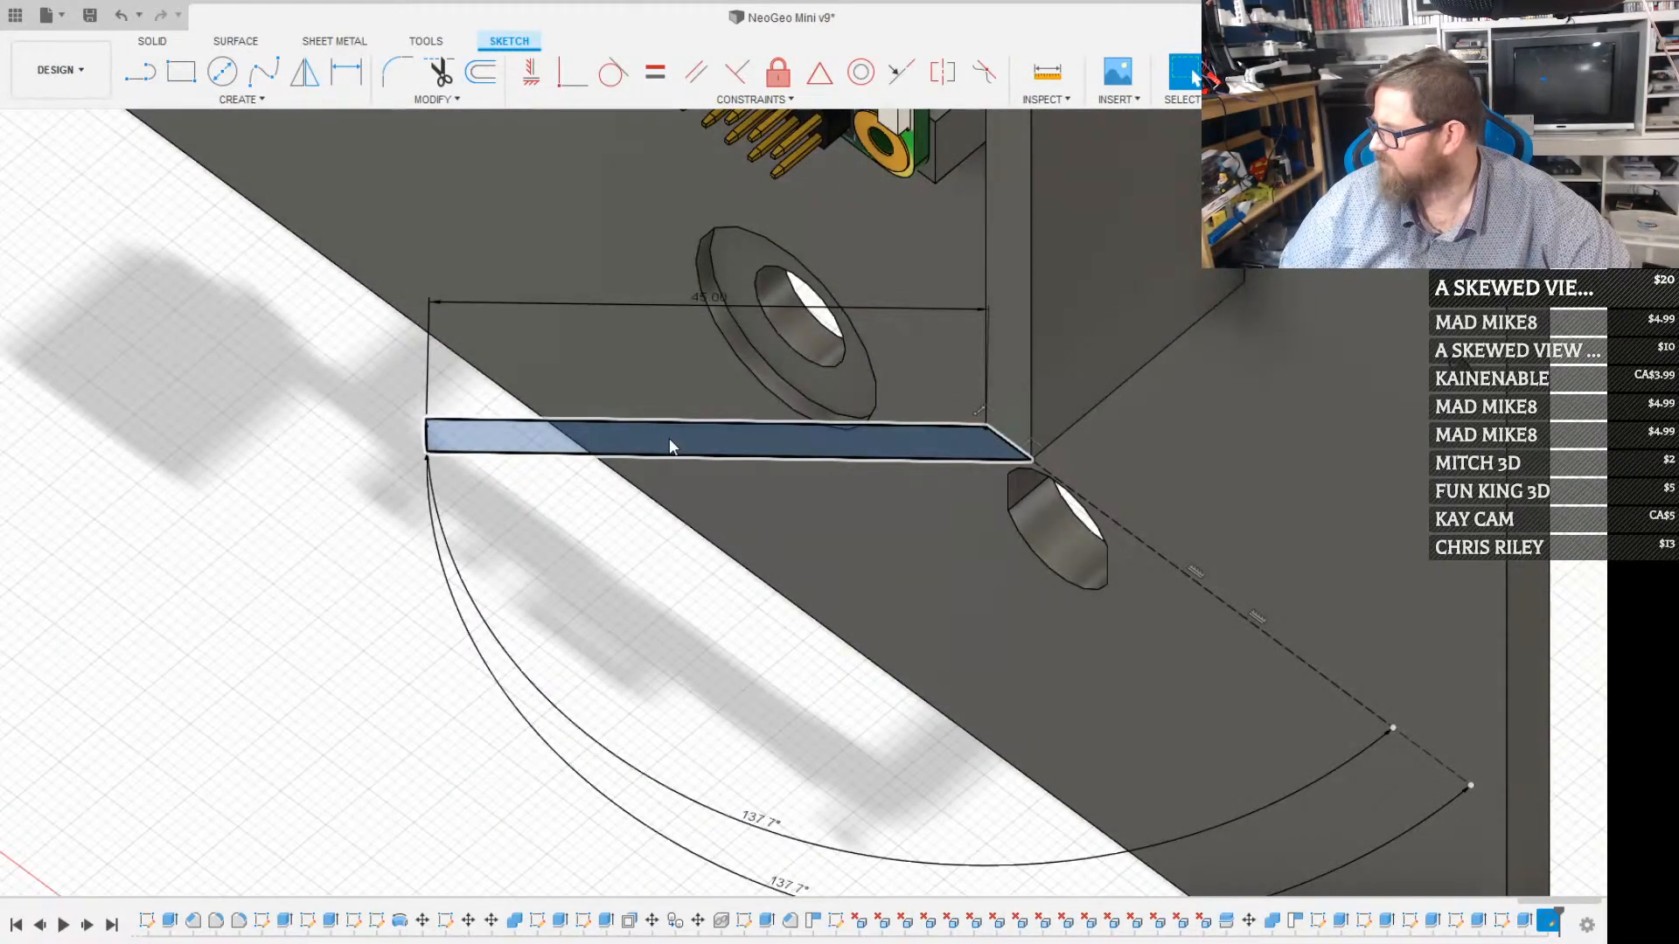
key("e")
scroll(840, 355, "down", 1)
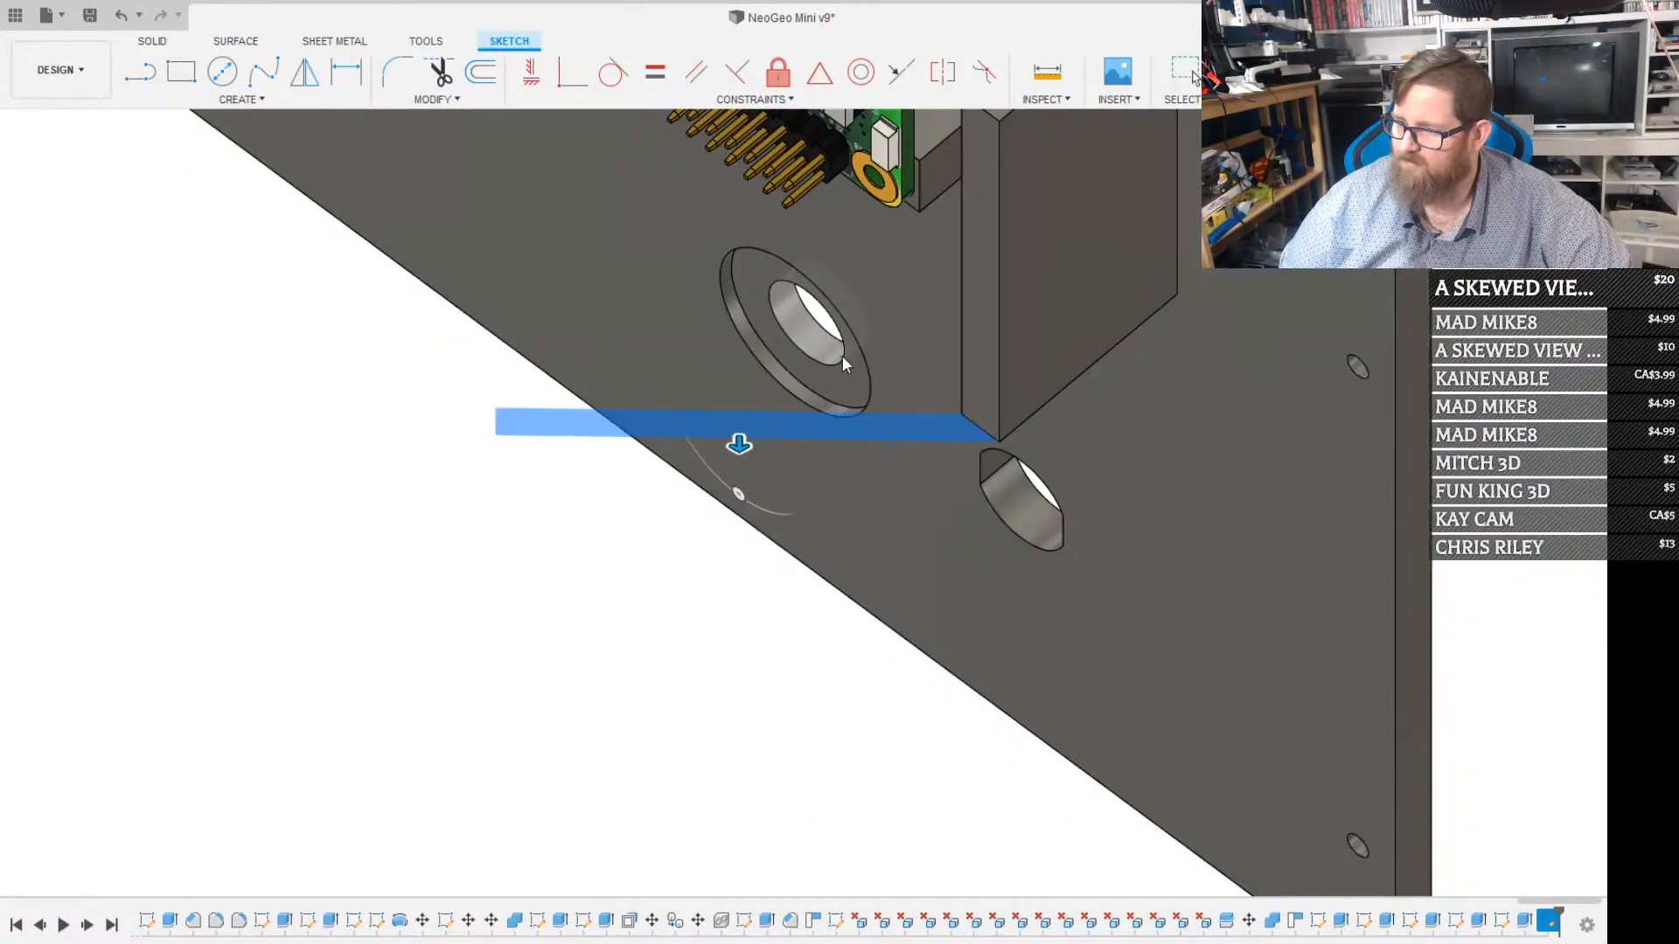
scroll(842, 355, "down", 2)
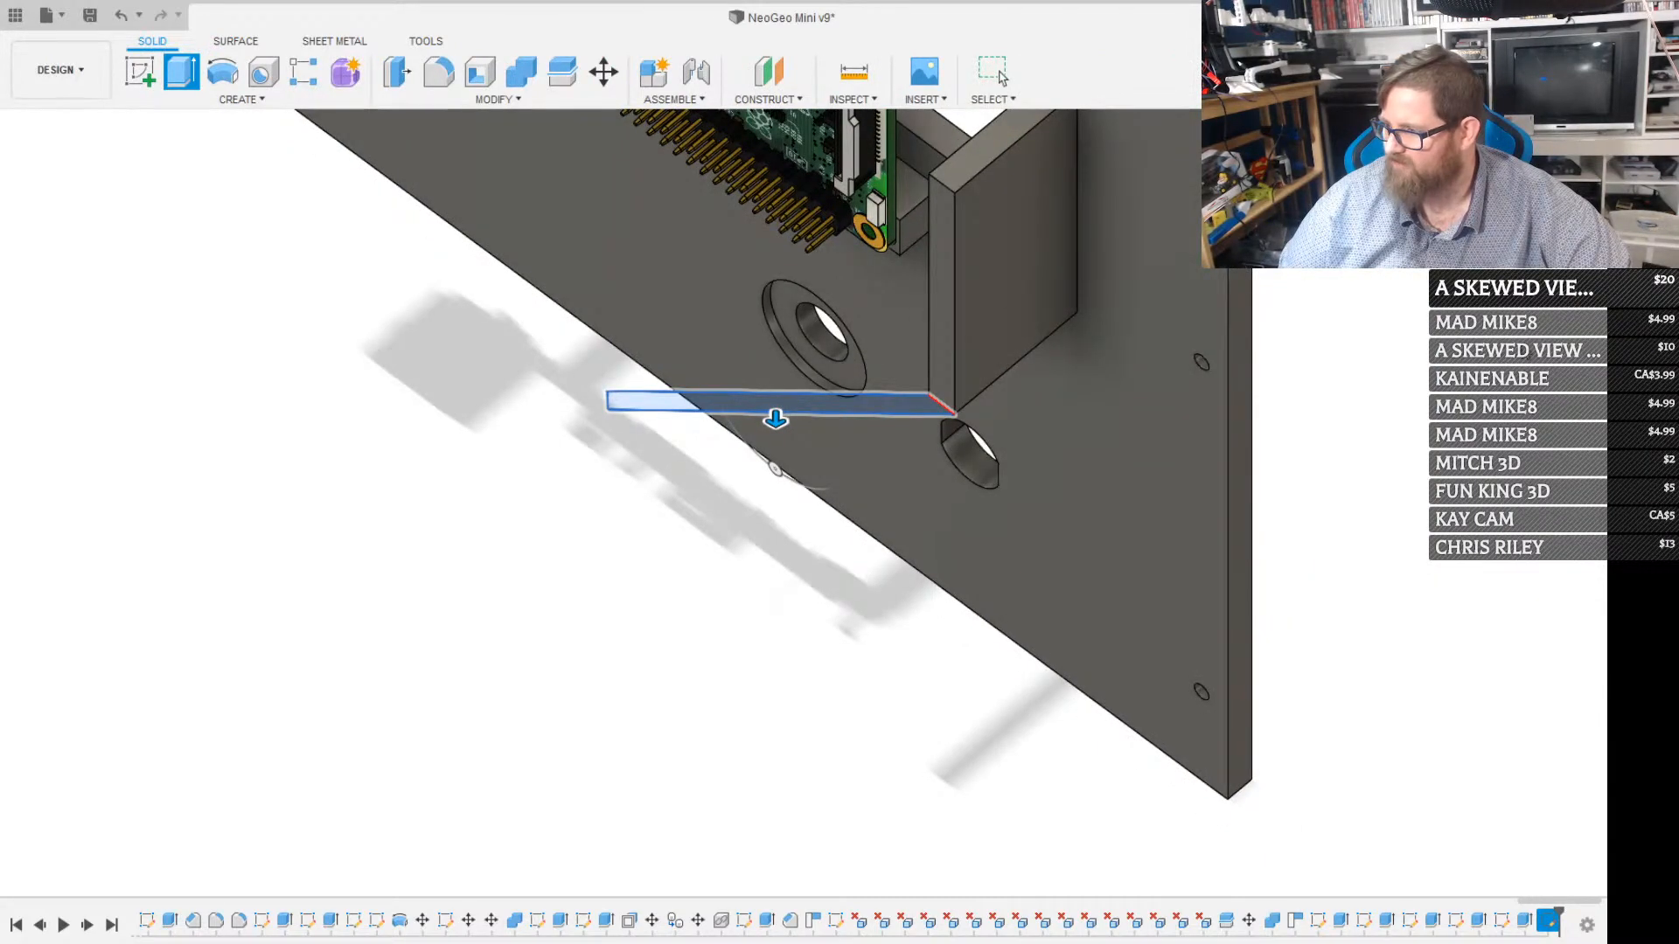
left_click(1392, 350)
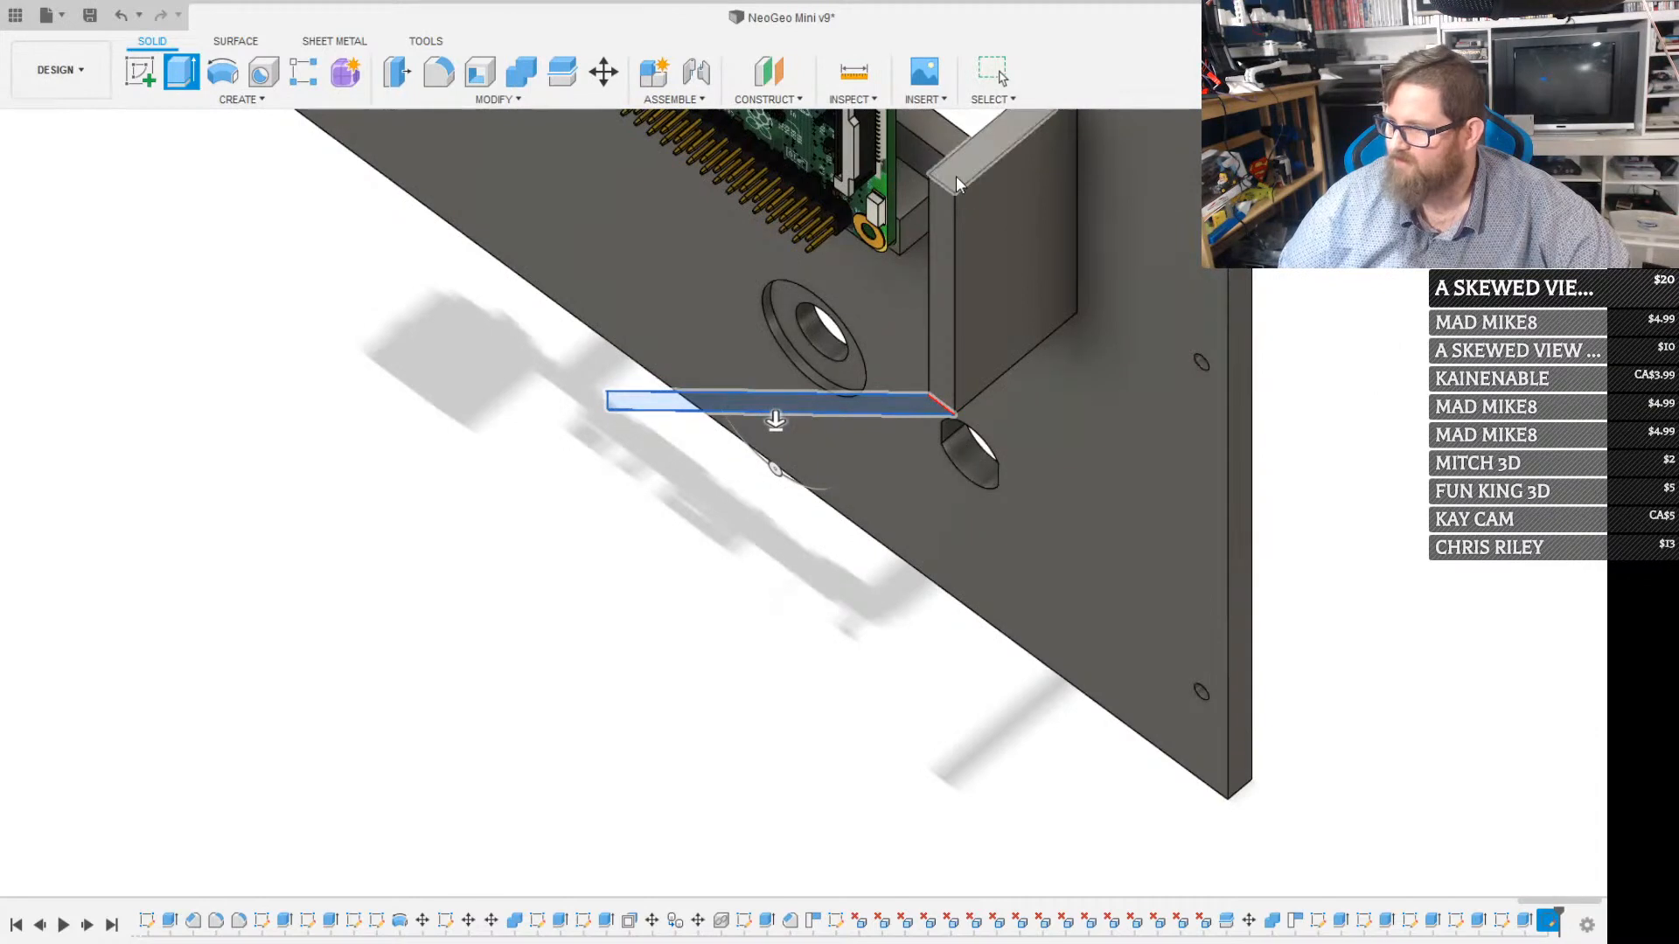
left_click(956, 176)
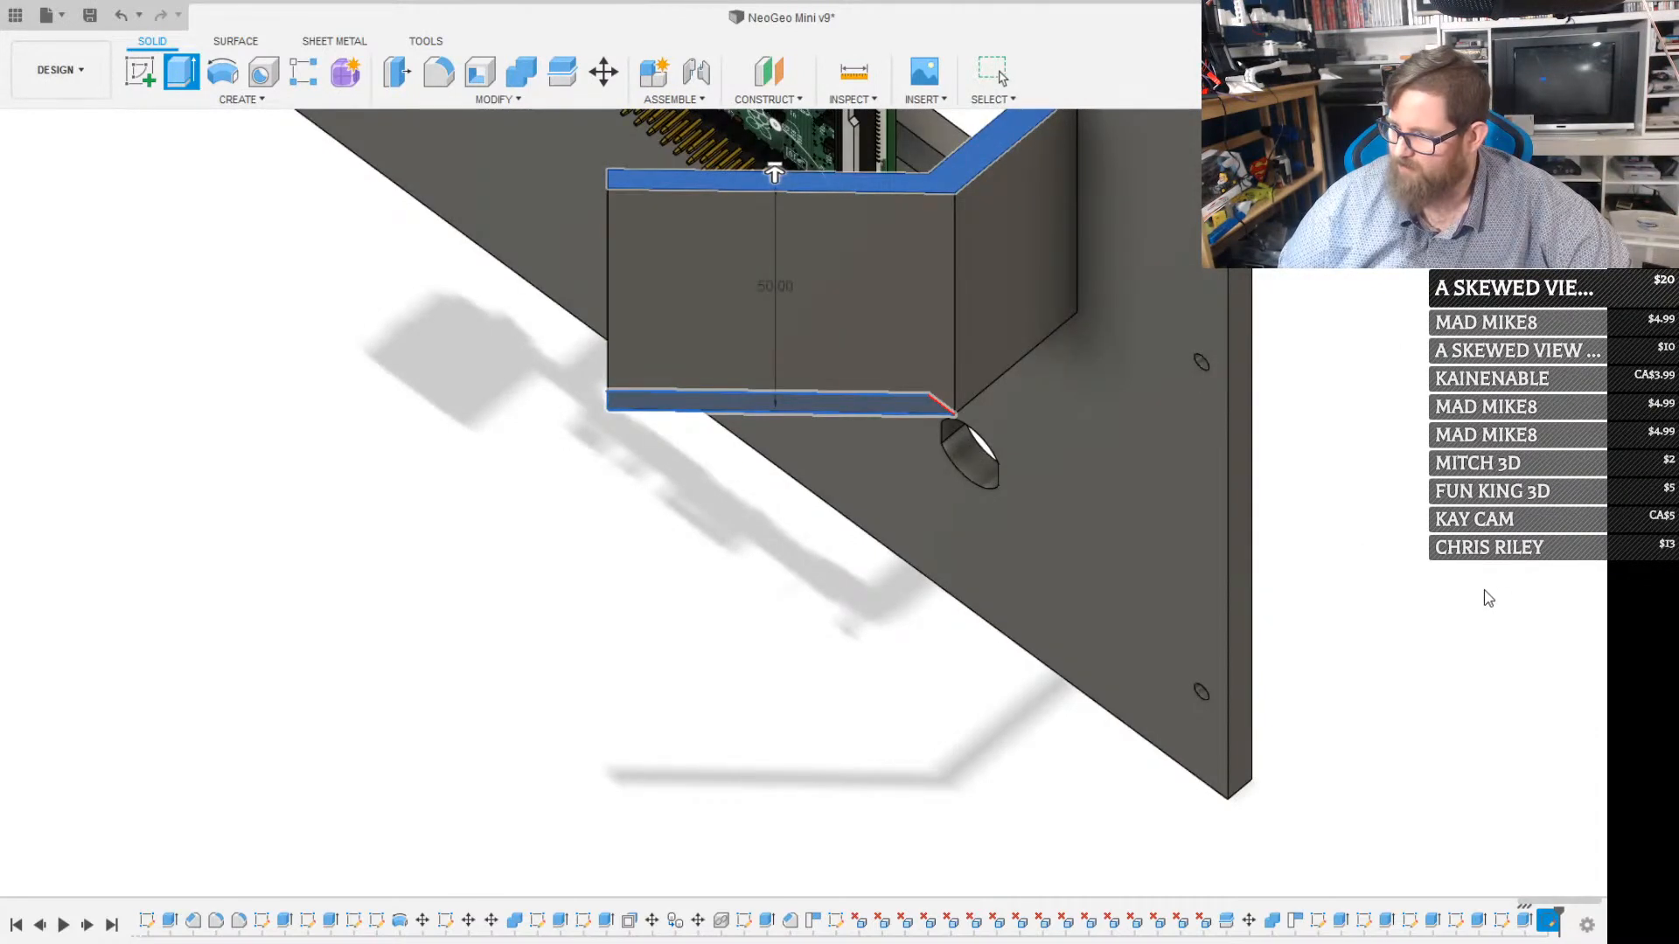
key("Return")
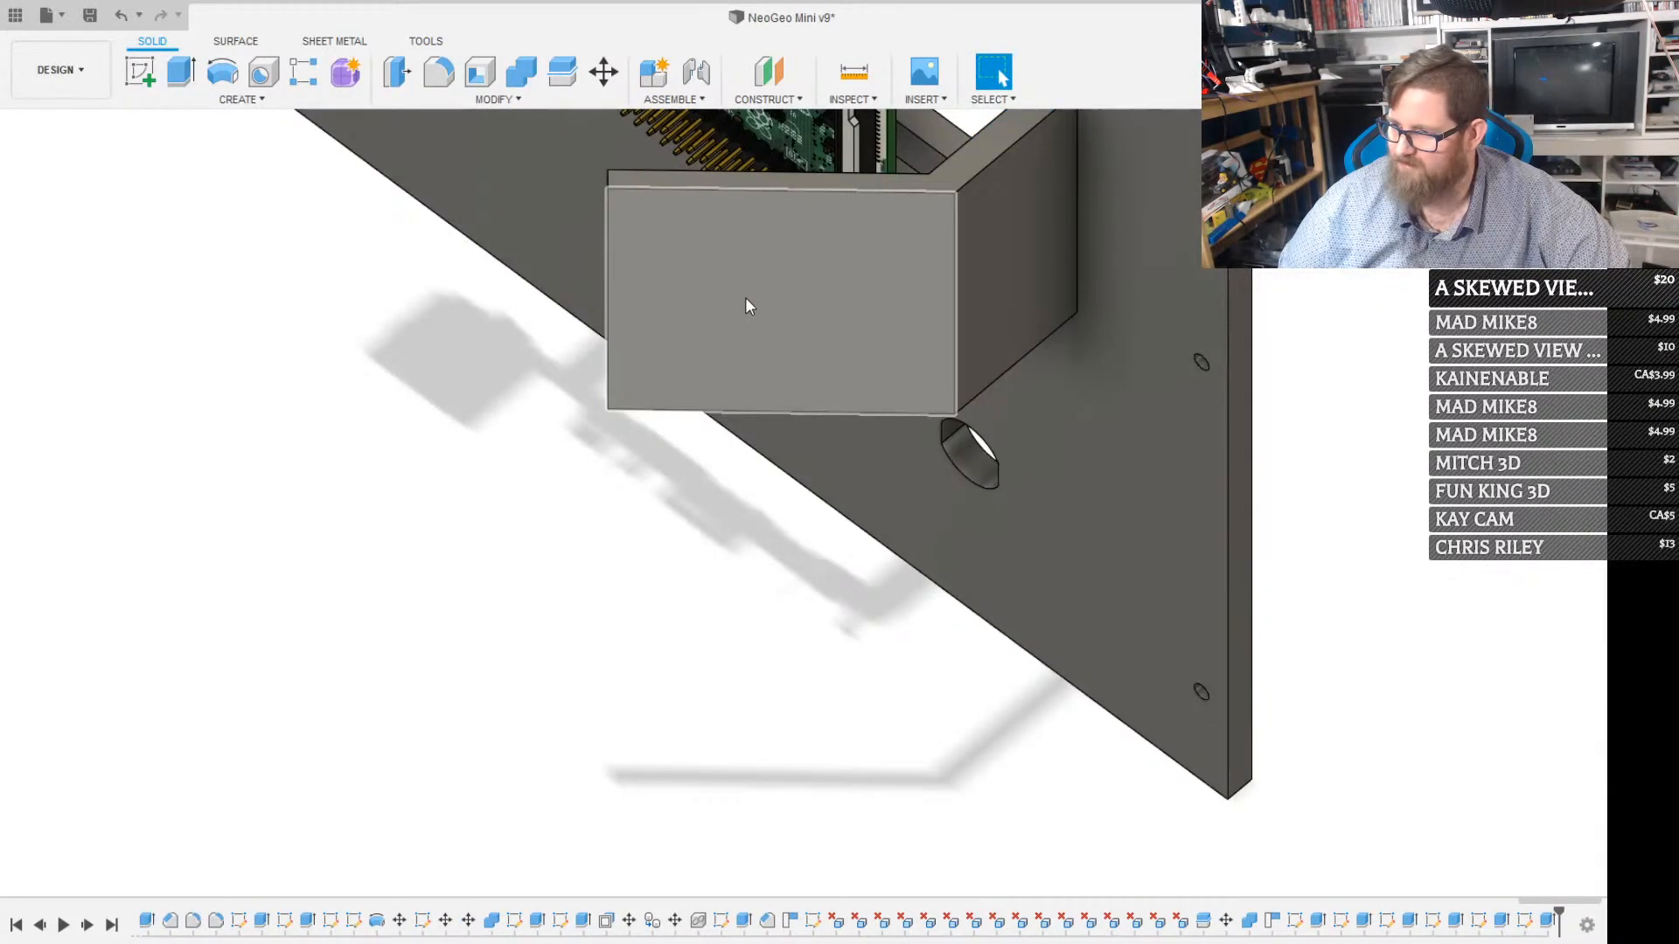
On the angled plate's outer face, sketch a 5 mm line along its free edge, starting at the upper corner
left_click(717, 290)
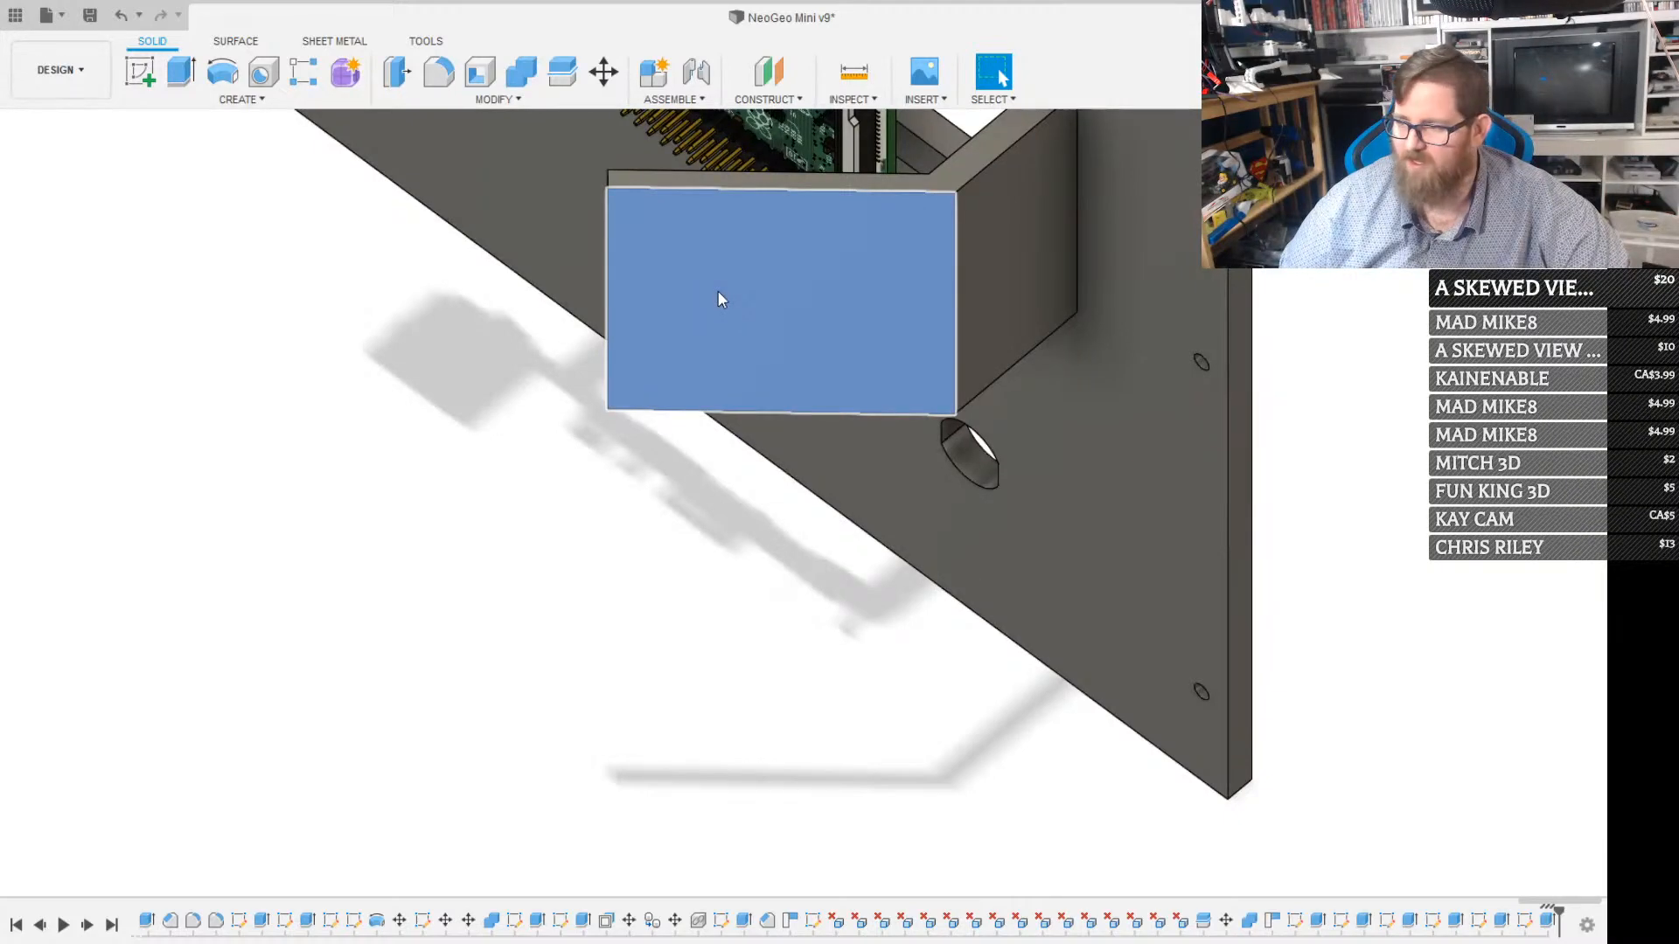
left_click(724, 287)
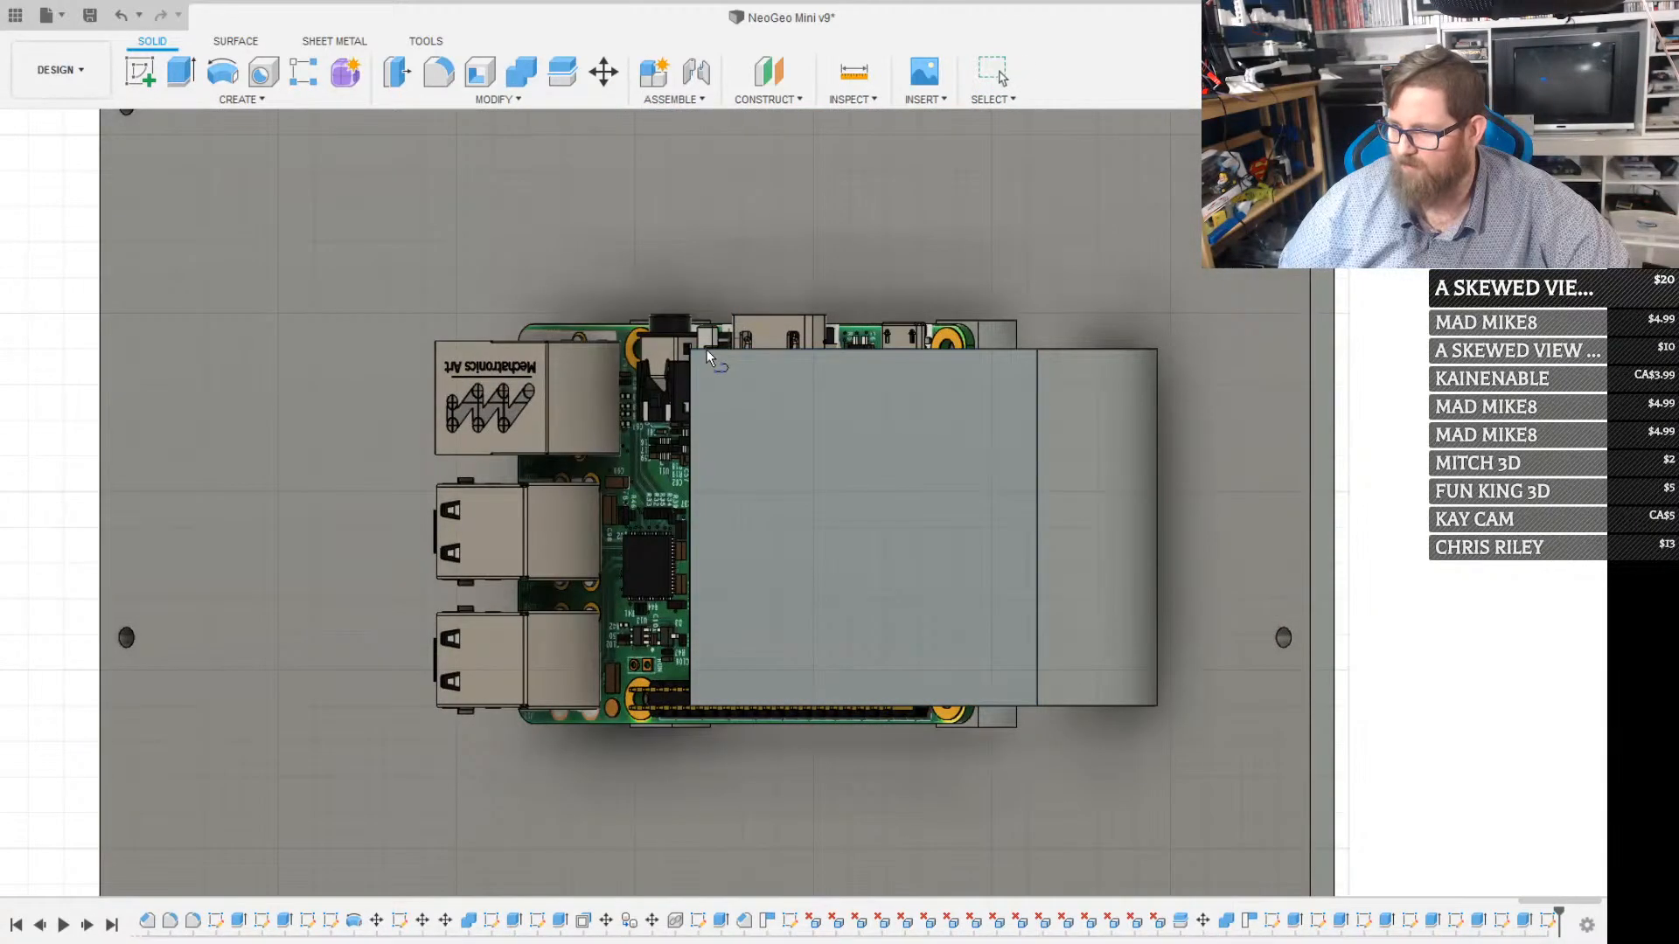
left_click(688, 359)
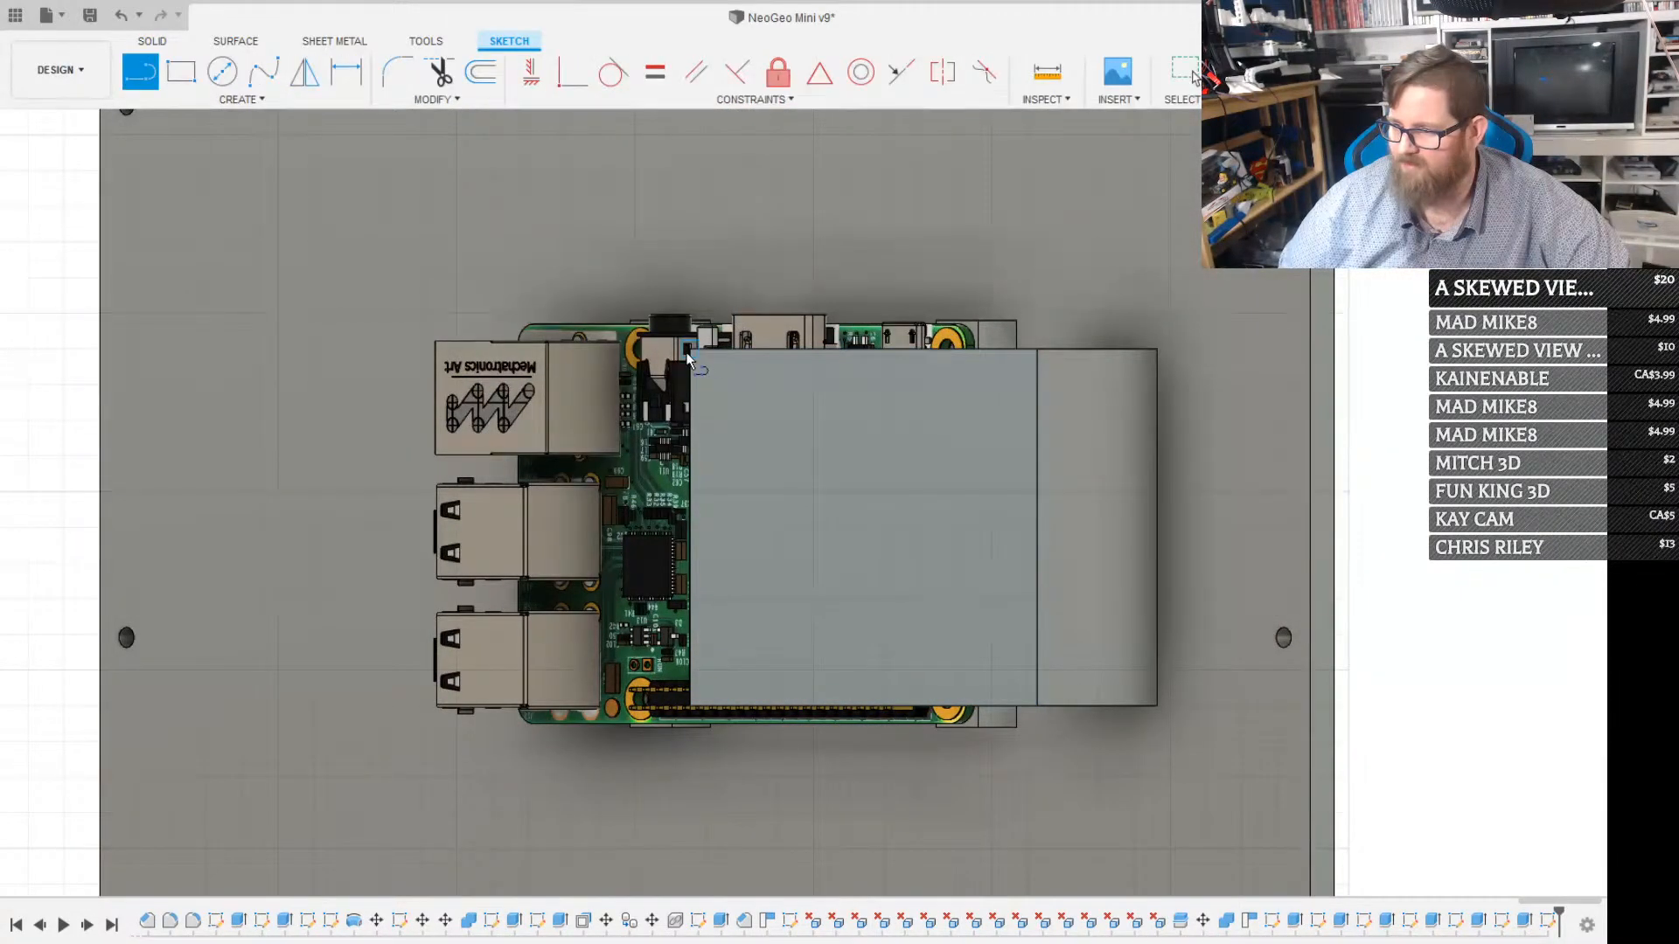
left_click(686, 706)
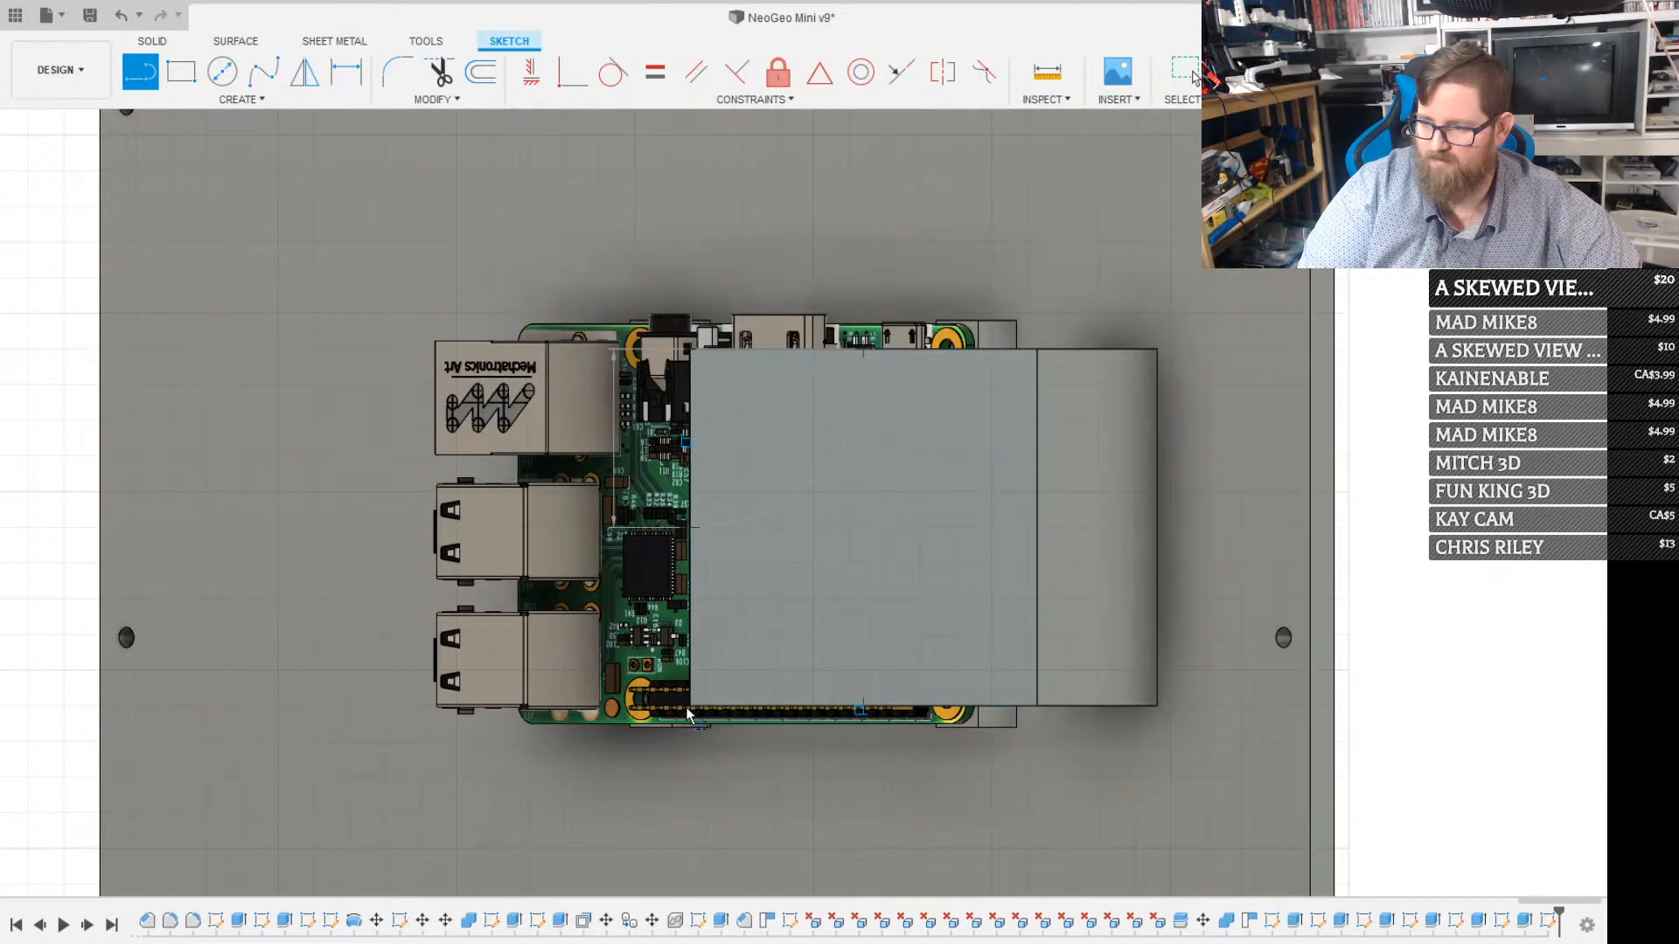
key("Escape")
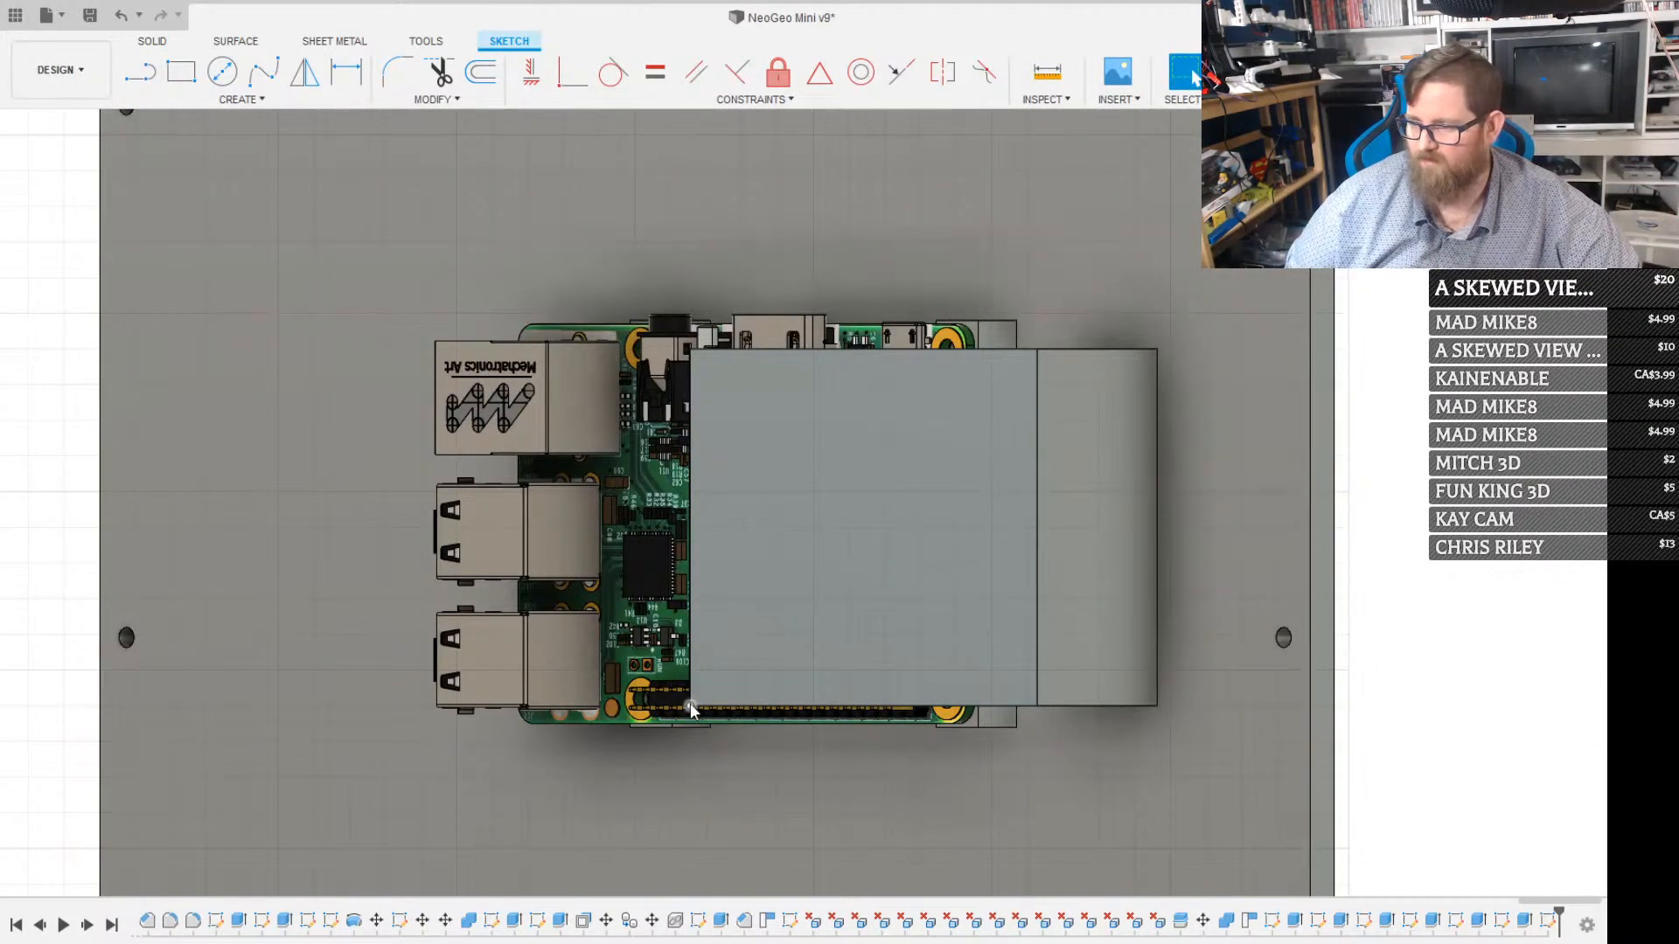
key("l")
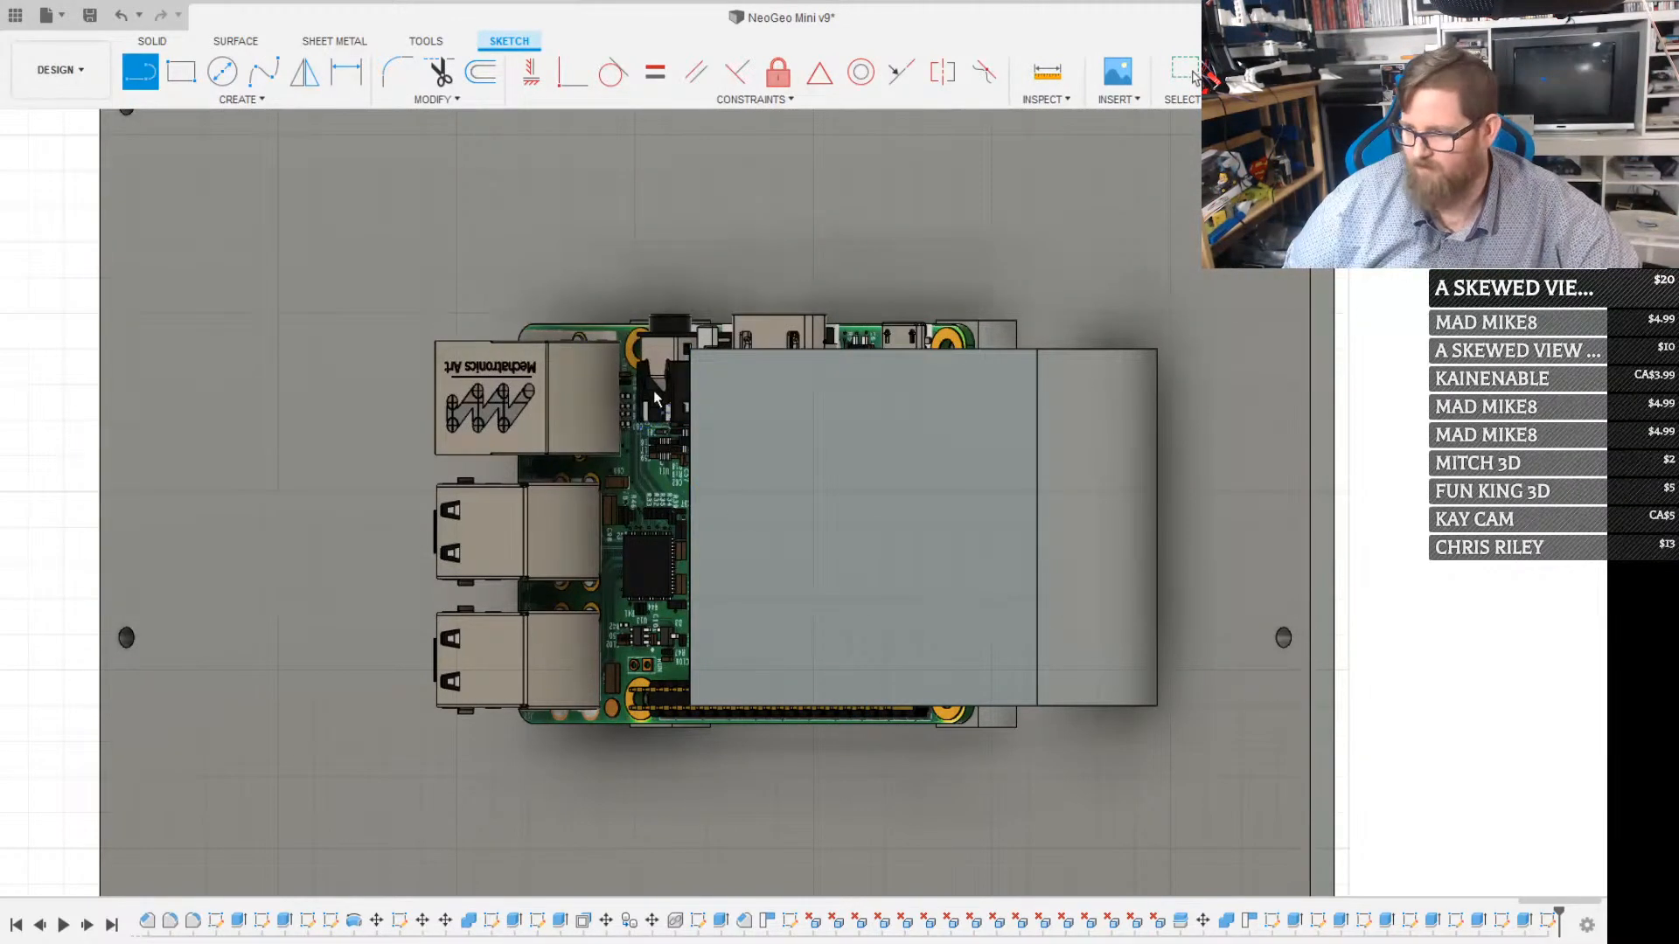
left_click(690, 348)
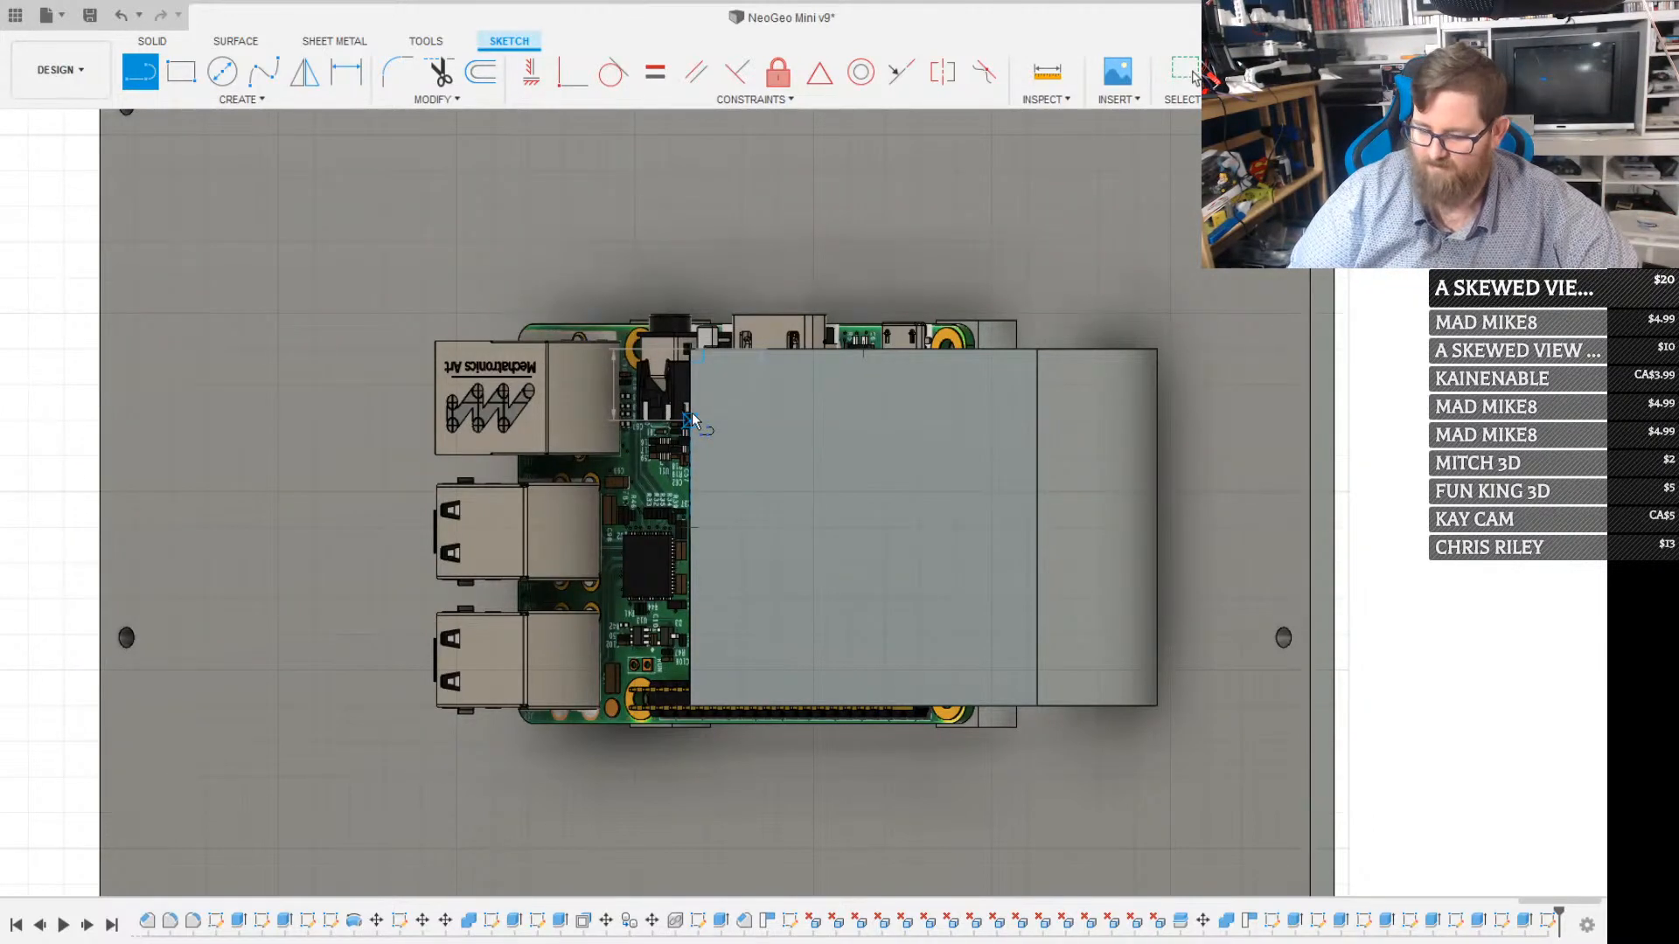
type("5")
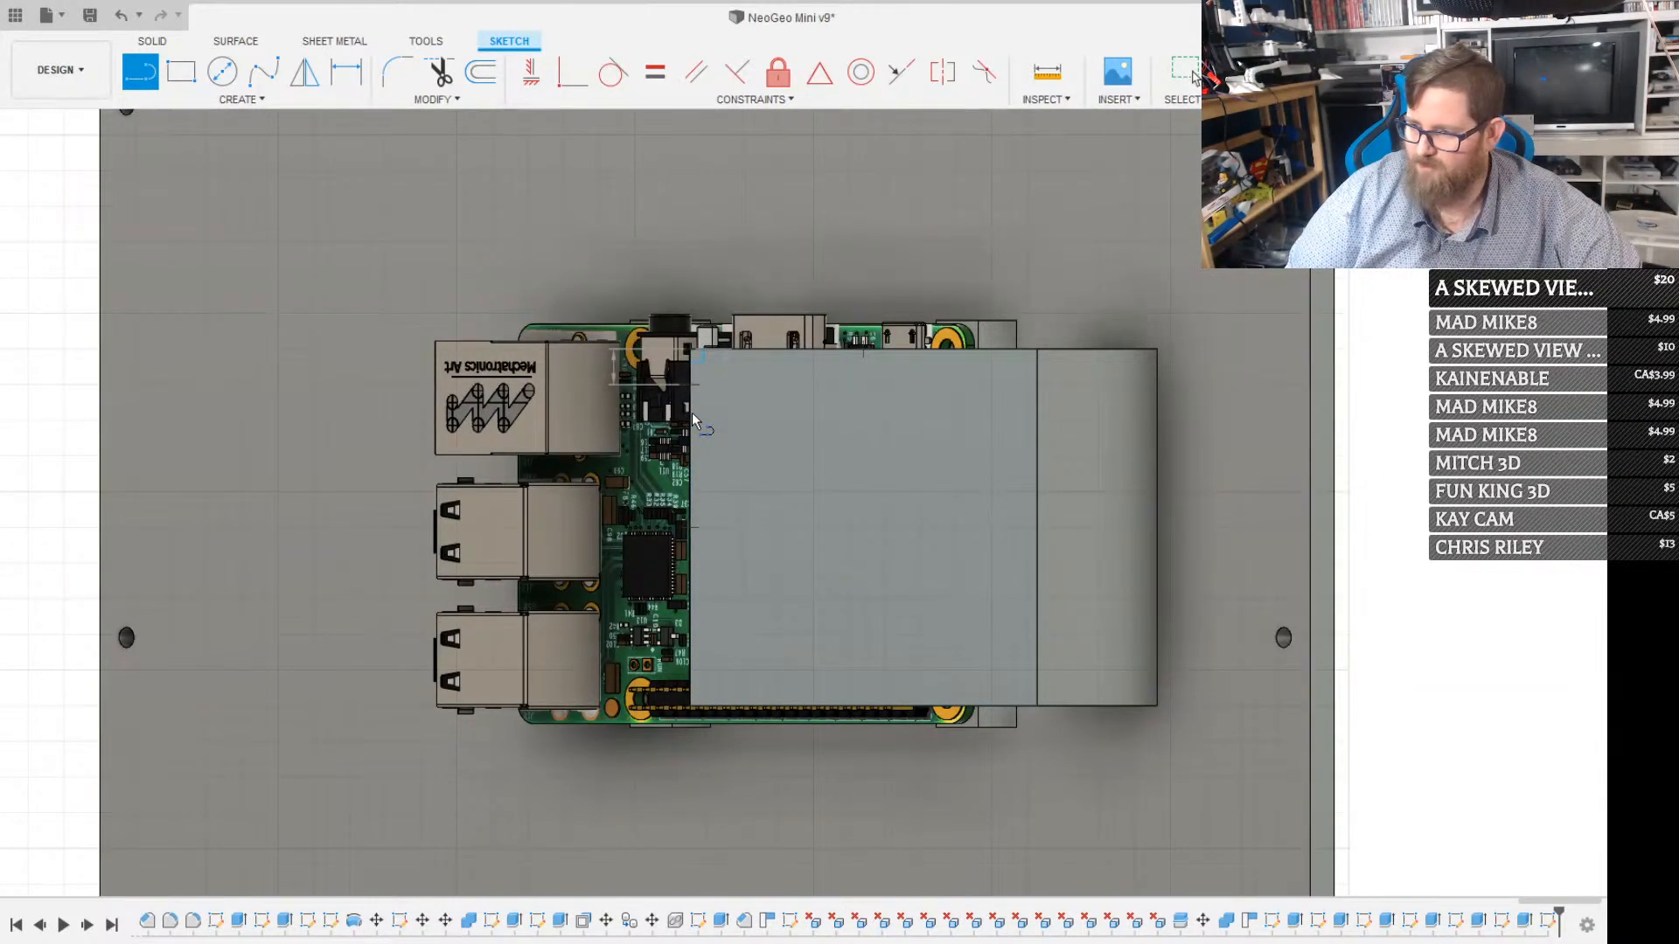
key("Return")
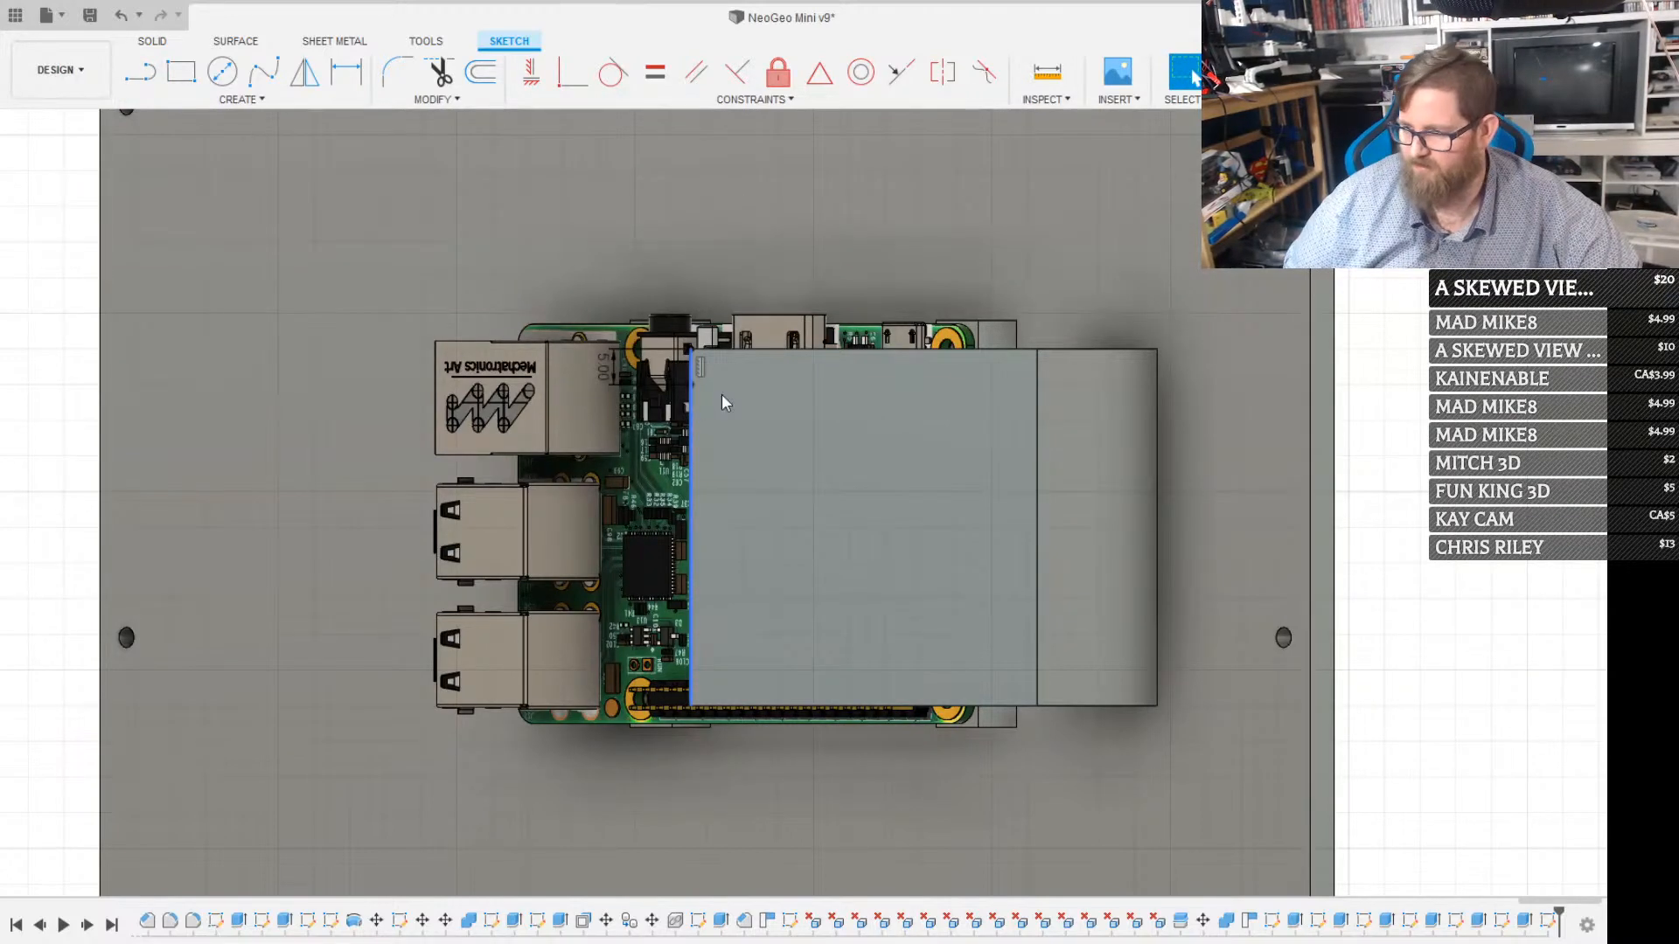
On the angled plate's outer face, sketch a 40 mm square starting from the lower end of the 5 mm edge line
key("r")
left_click(690, 385)
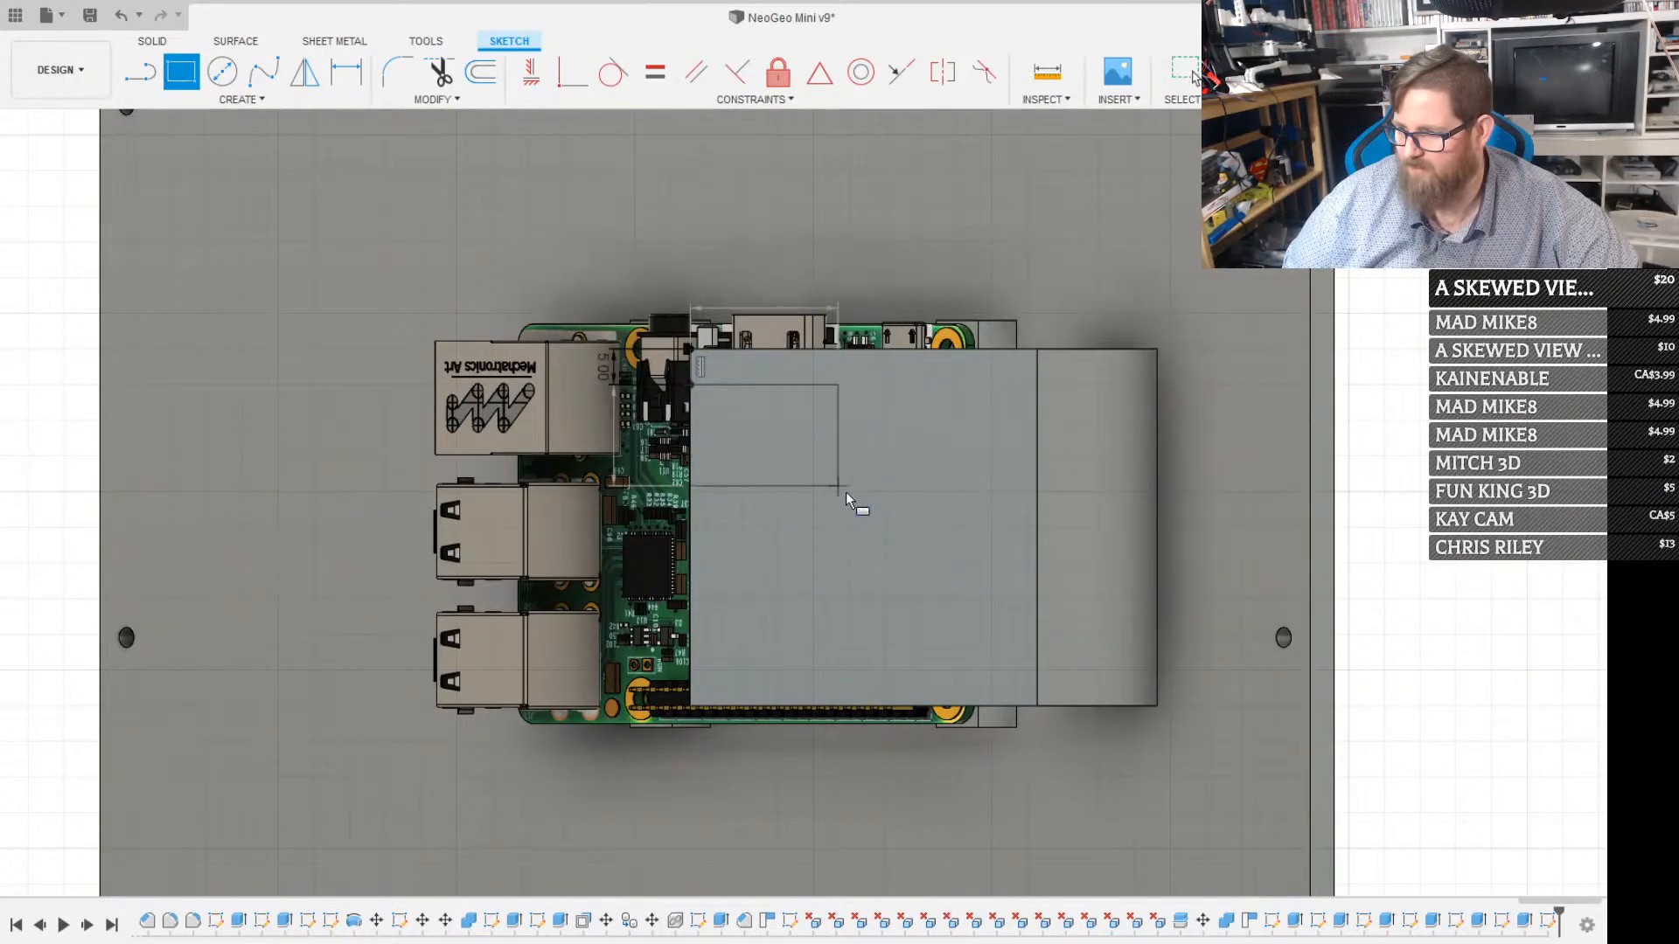
type("40")
key("Tab")
type("40")
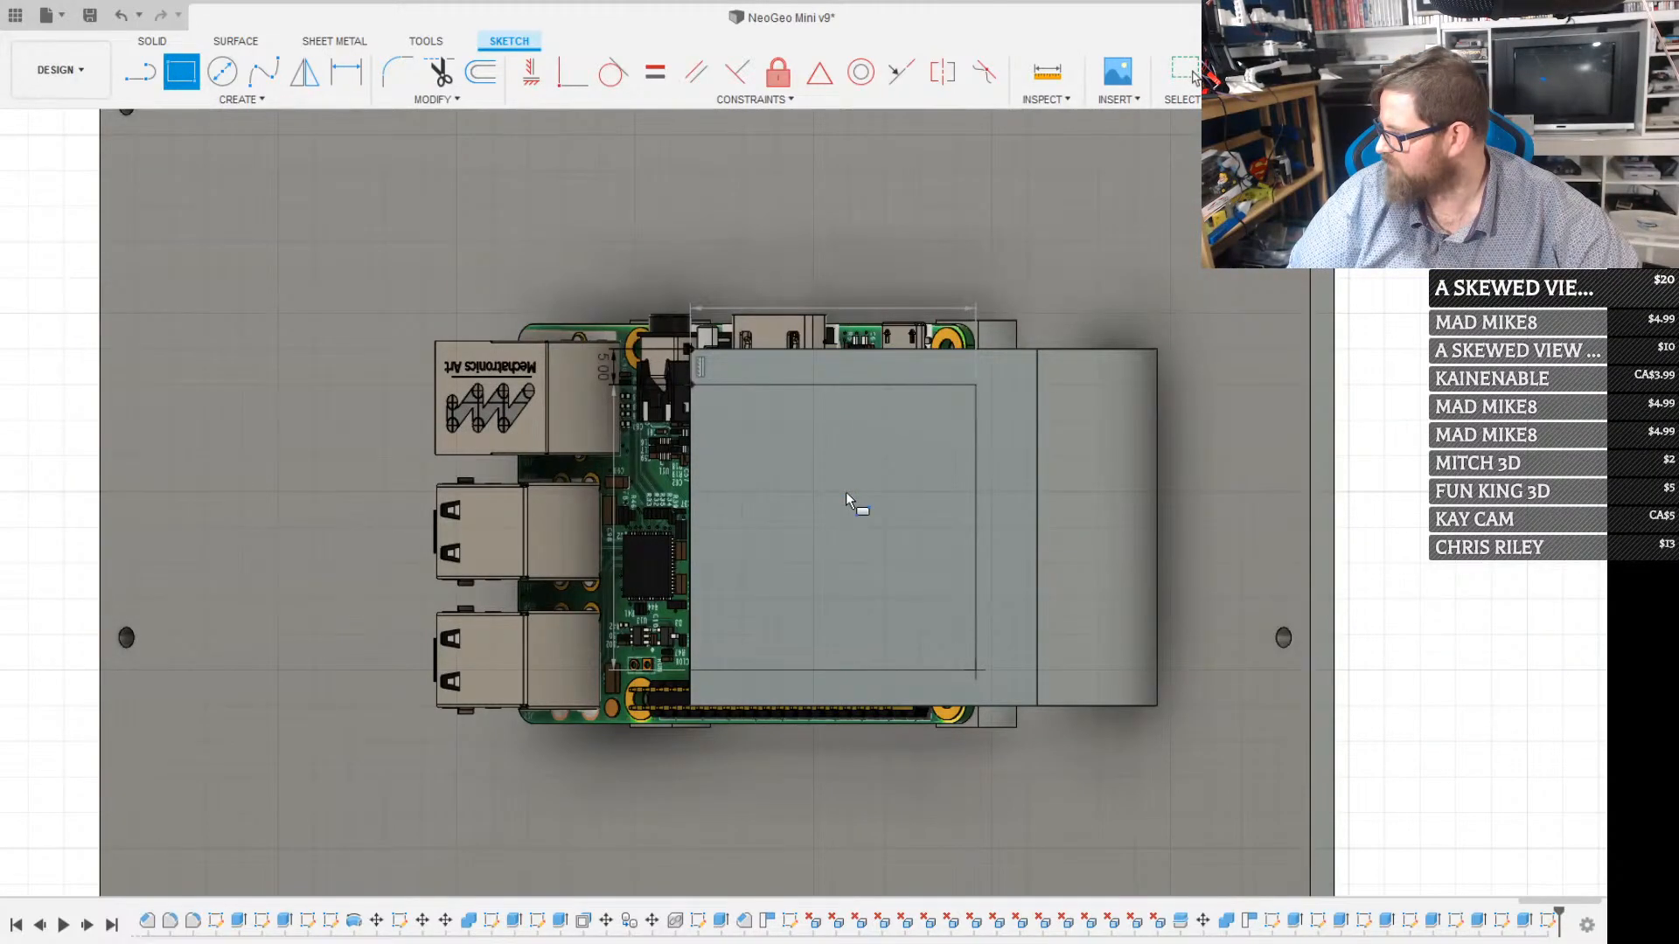
key("Return")
key("Escape")
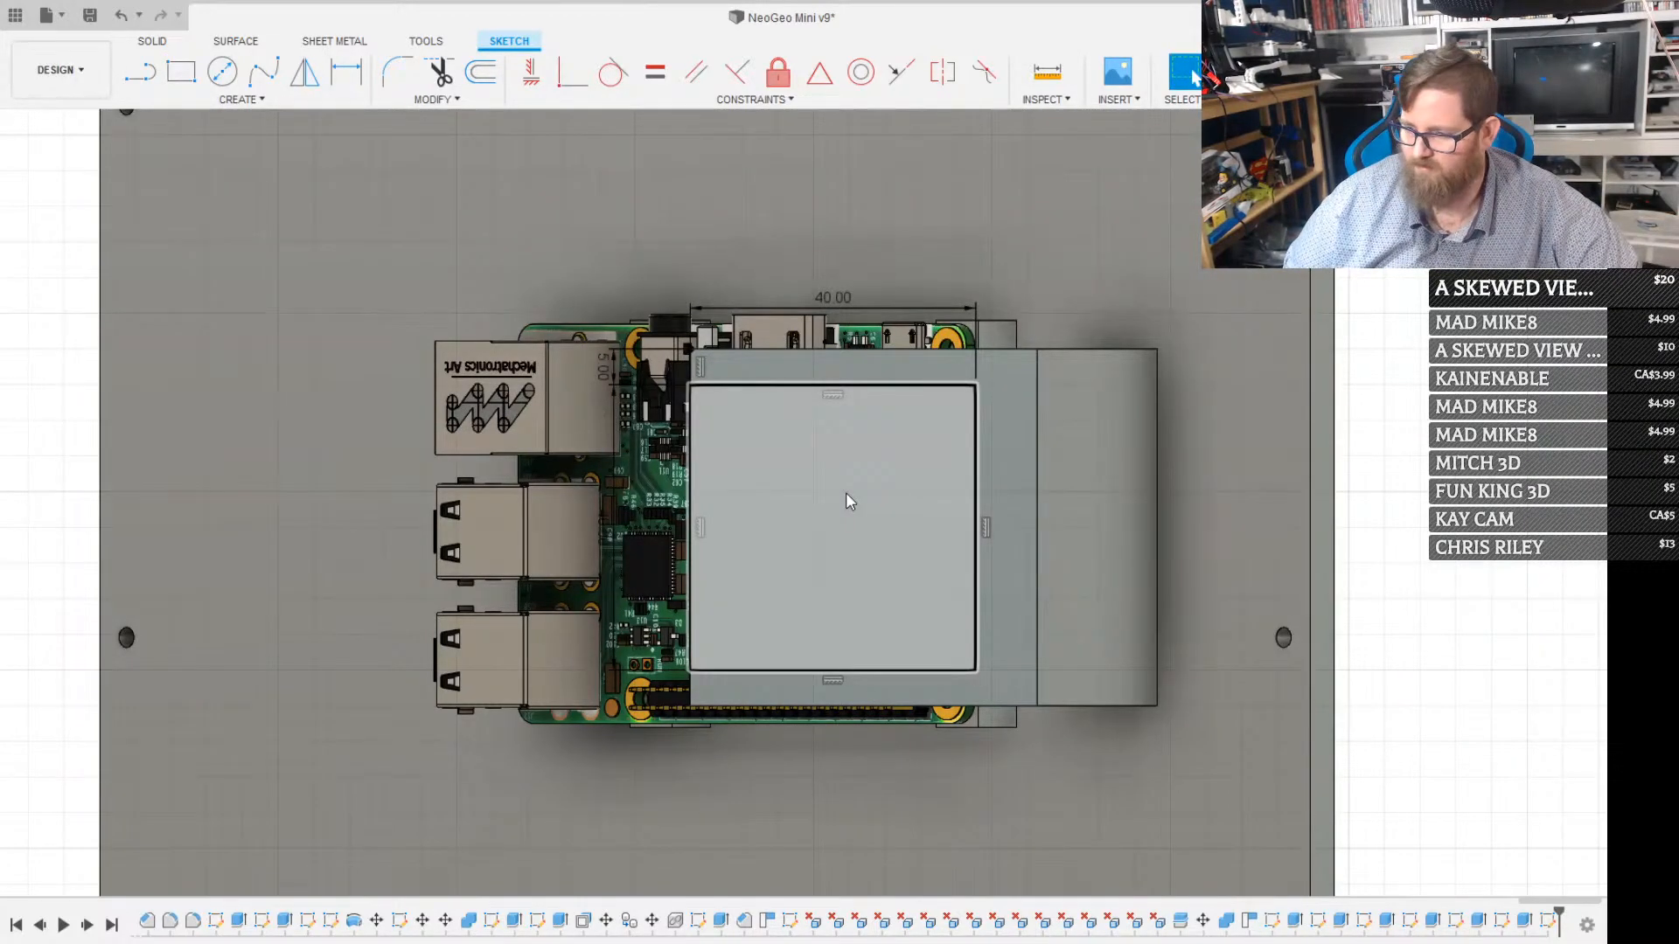
Sketch a diagonal construction line from the square's lower free-edge corner to its centre
key("l")
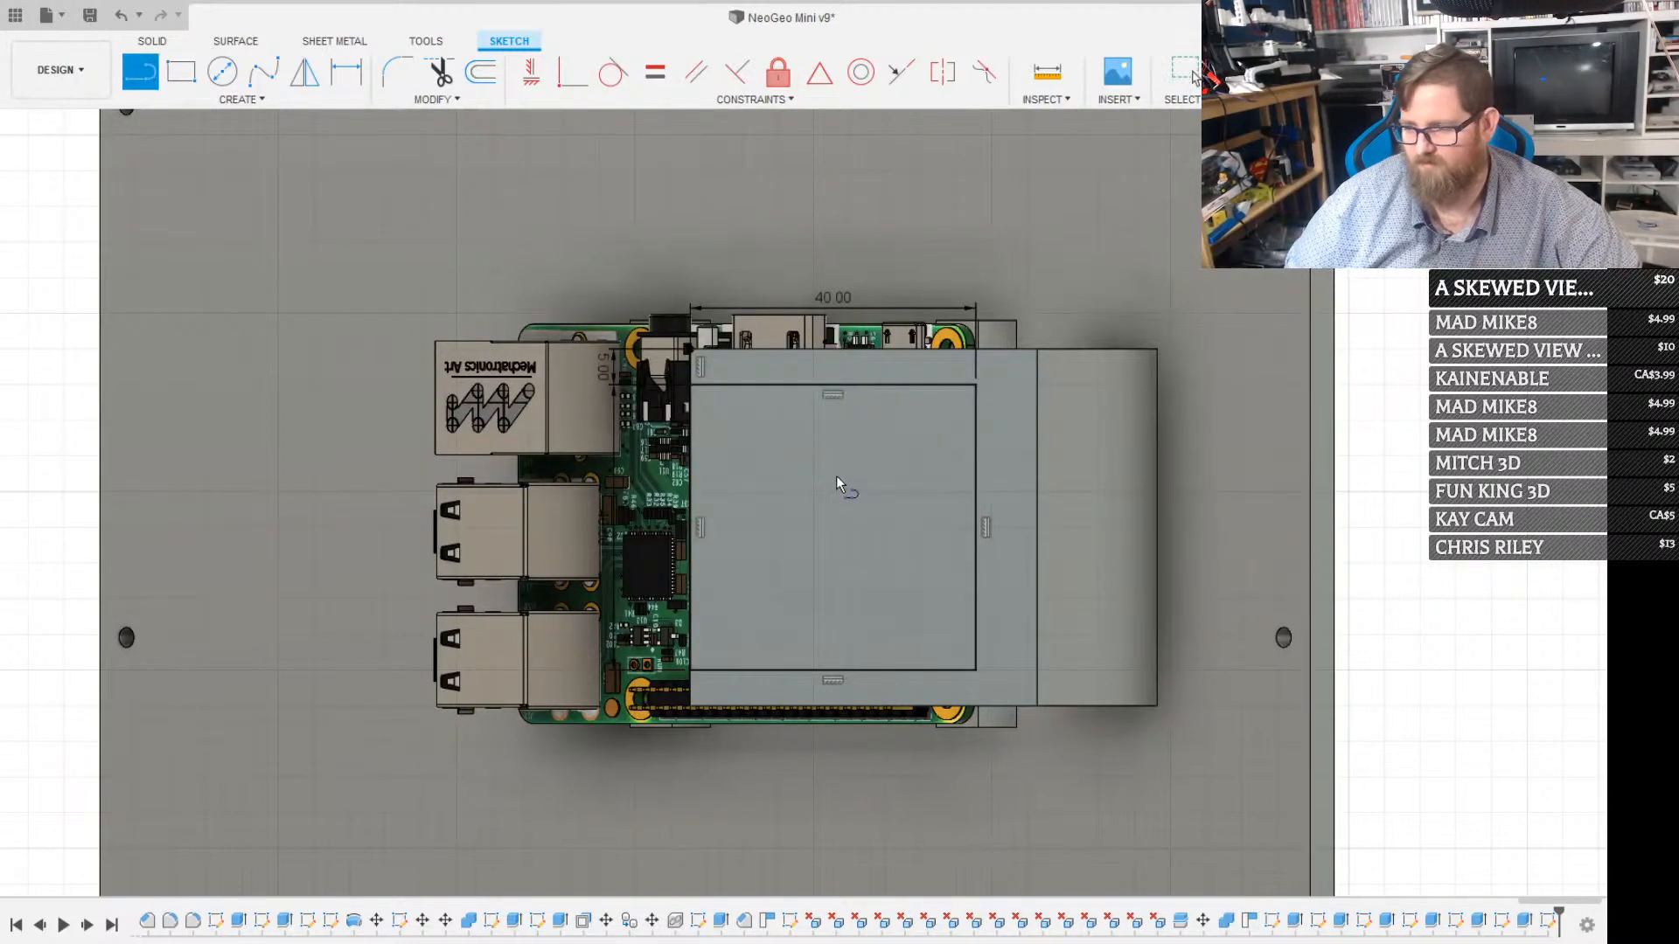
left_click(690, 669)
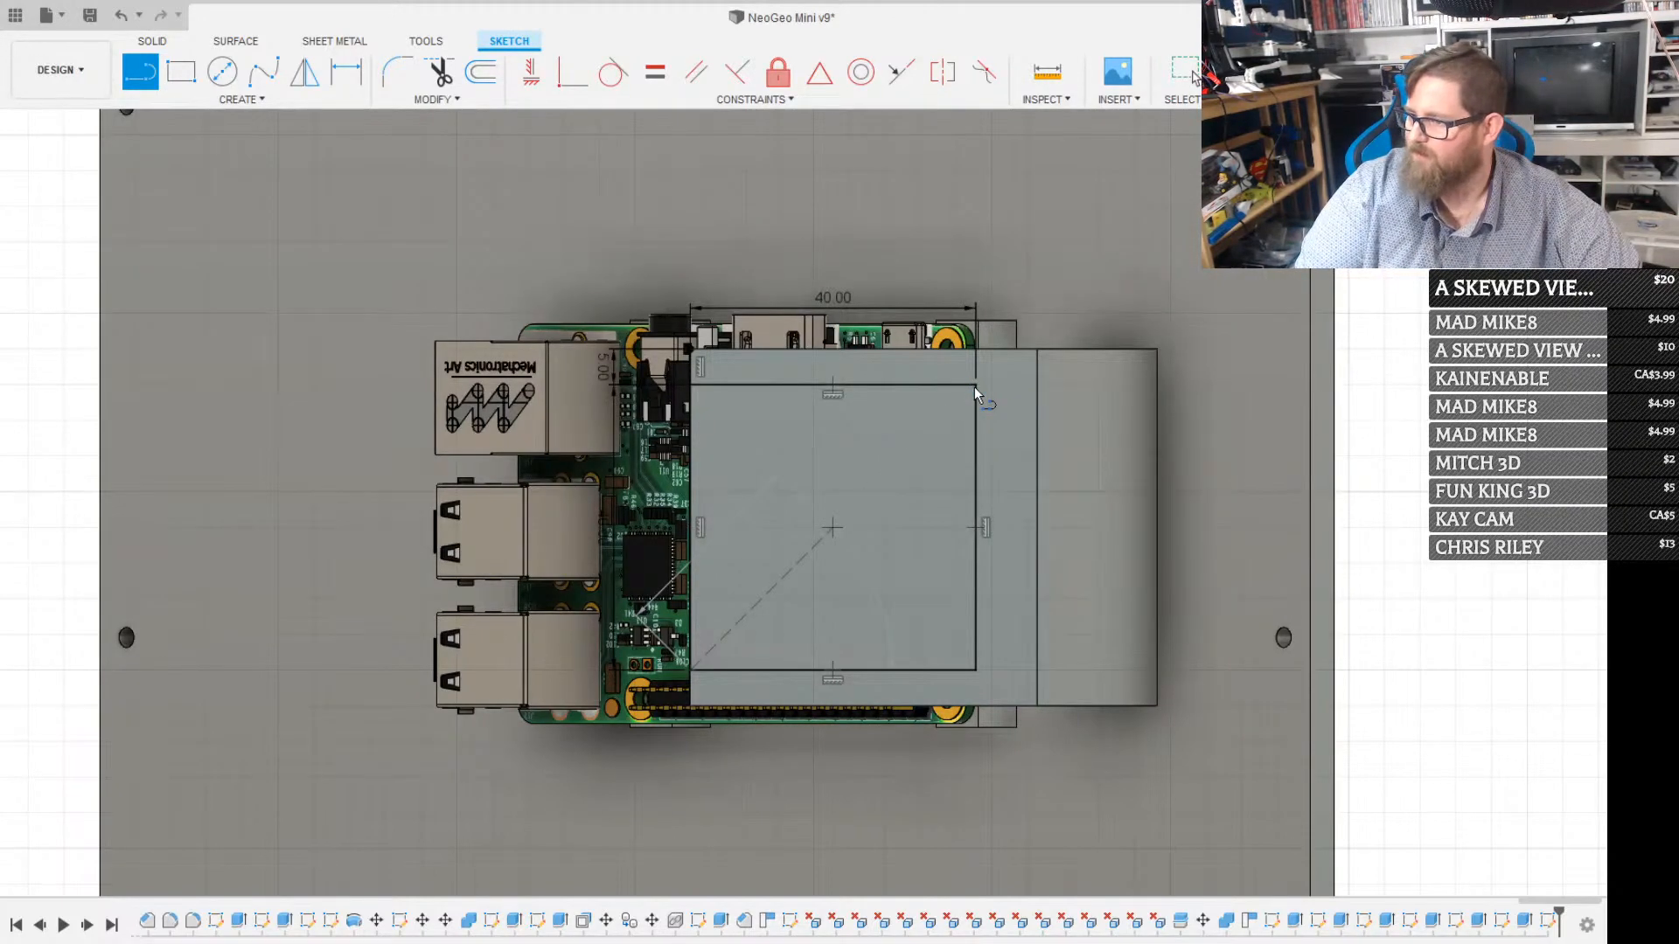
key("Escape")
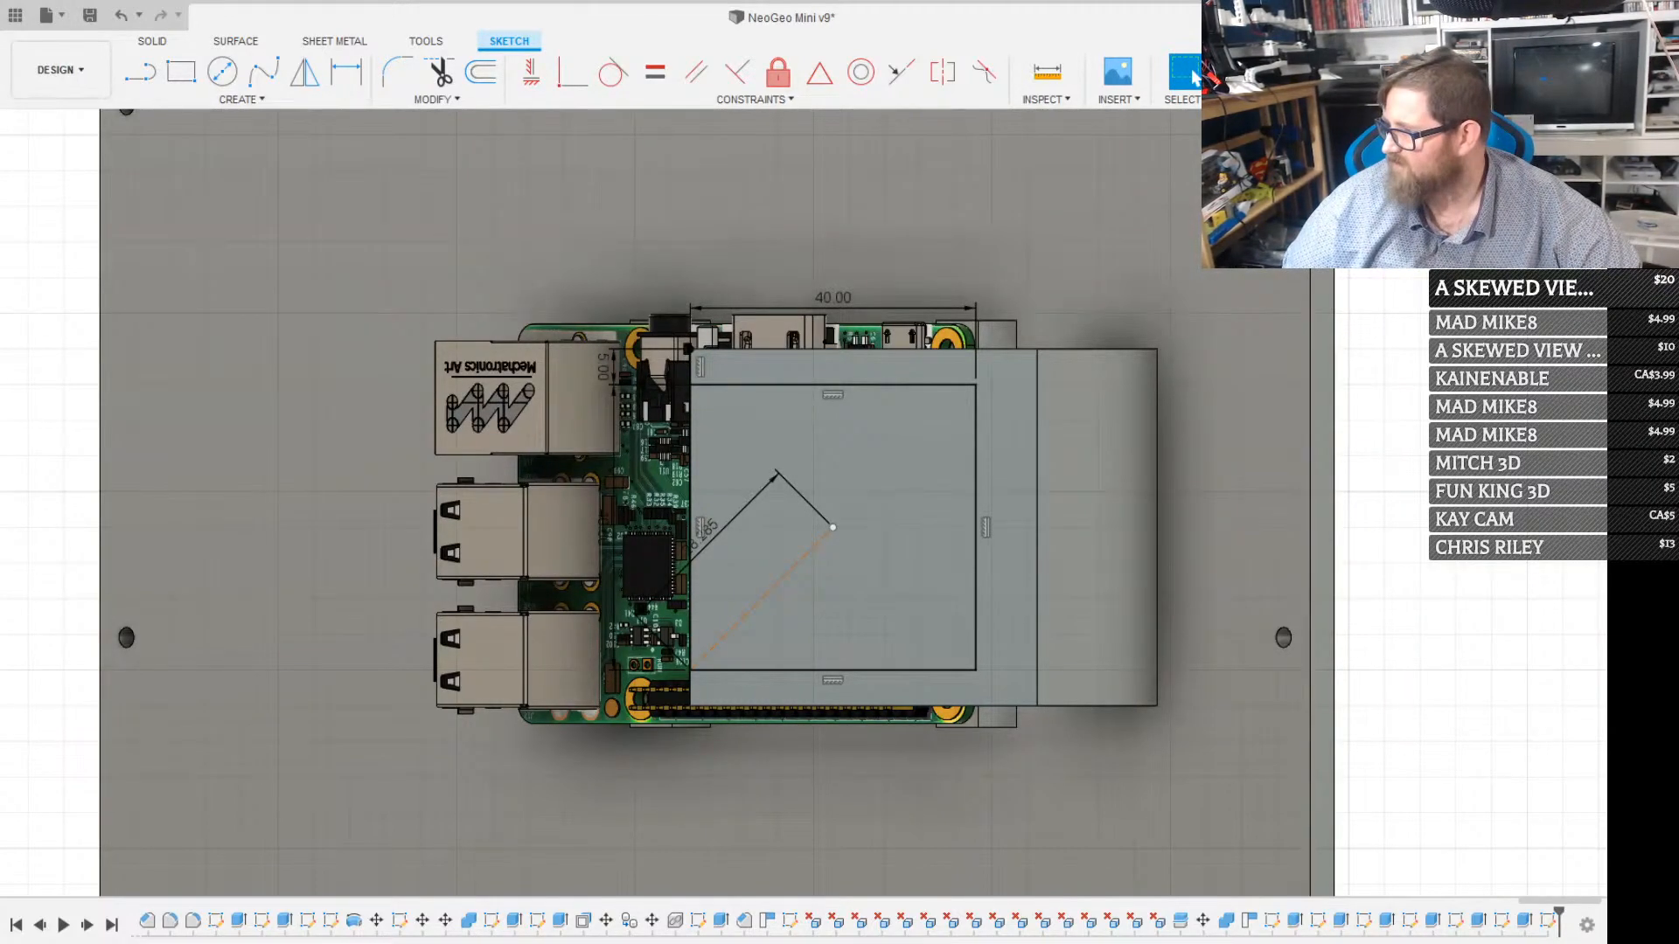
left_click(1007, 462)
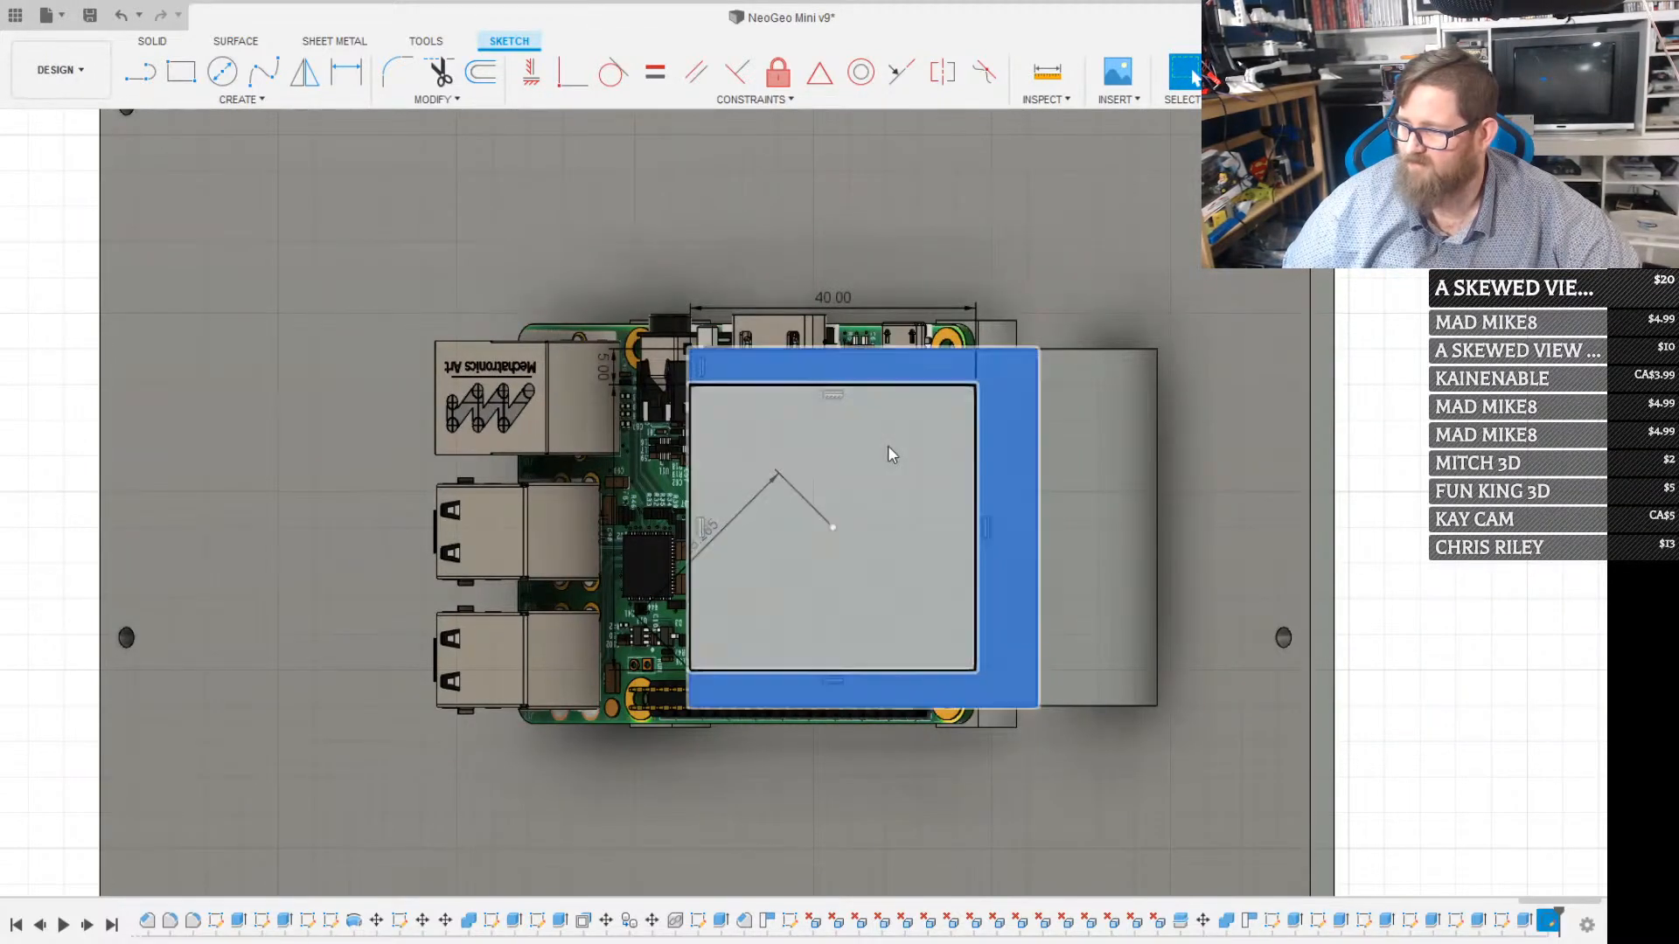
Sketch a 32 by 32 mm construction square centred on the diagonal line's end at the 40 mm square's centre
scroll(889, 444, "up", 3)
key("r")
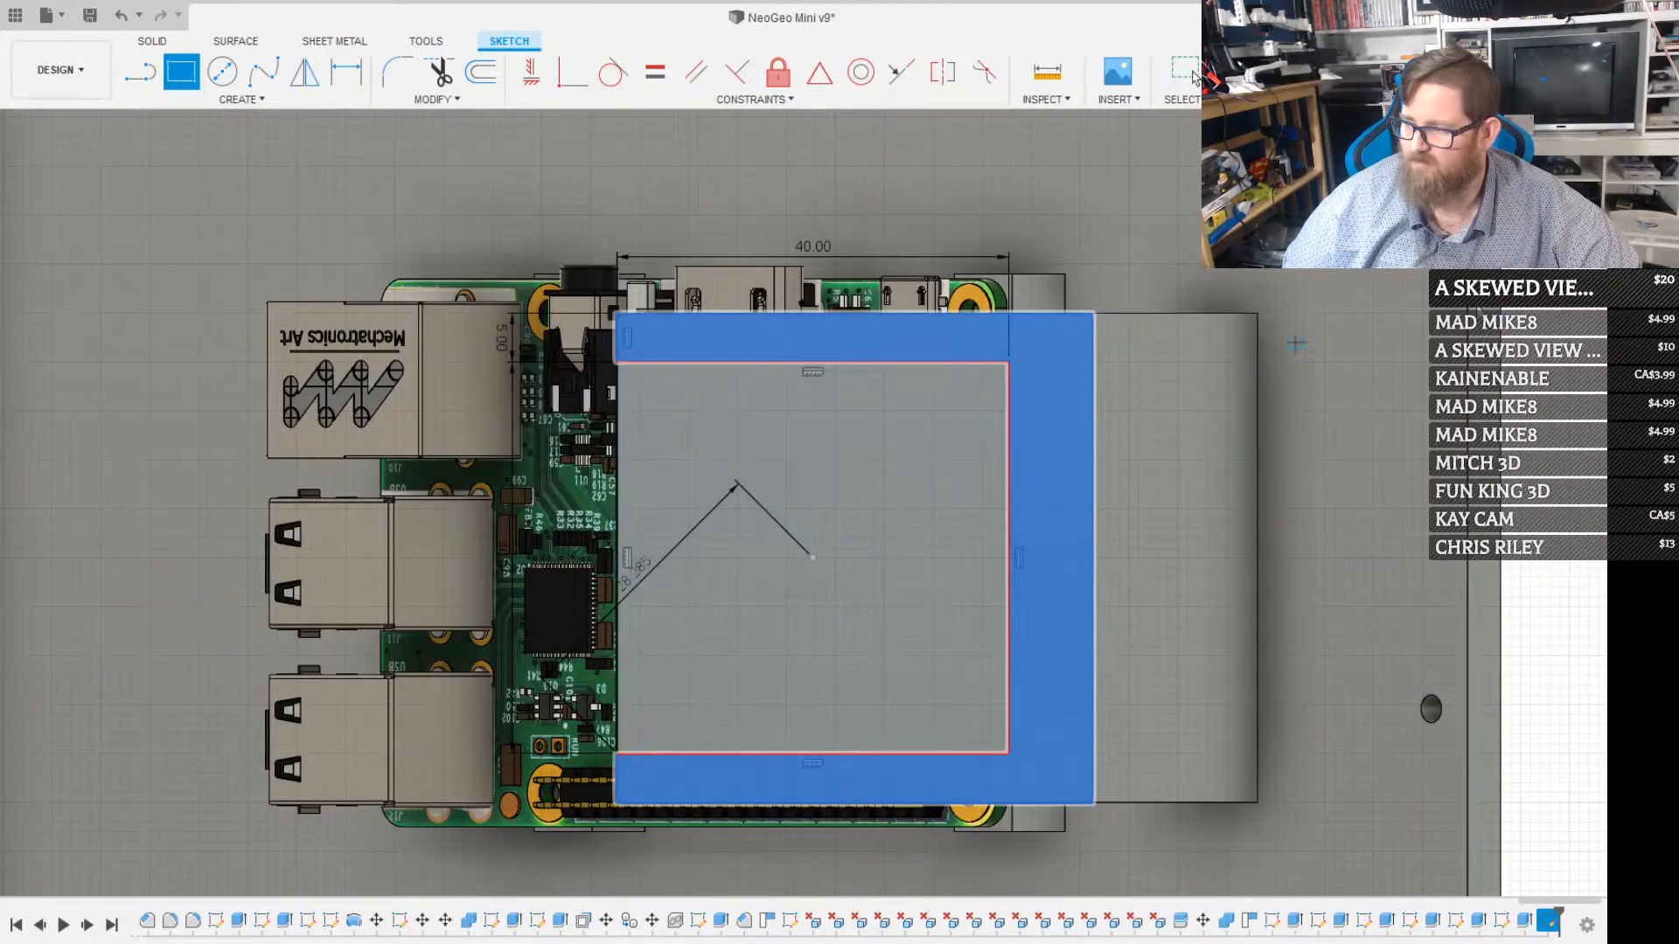
key("Escape")
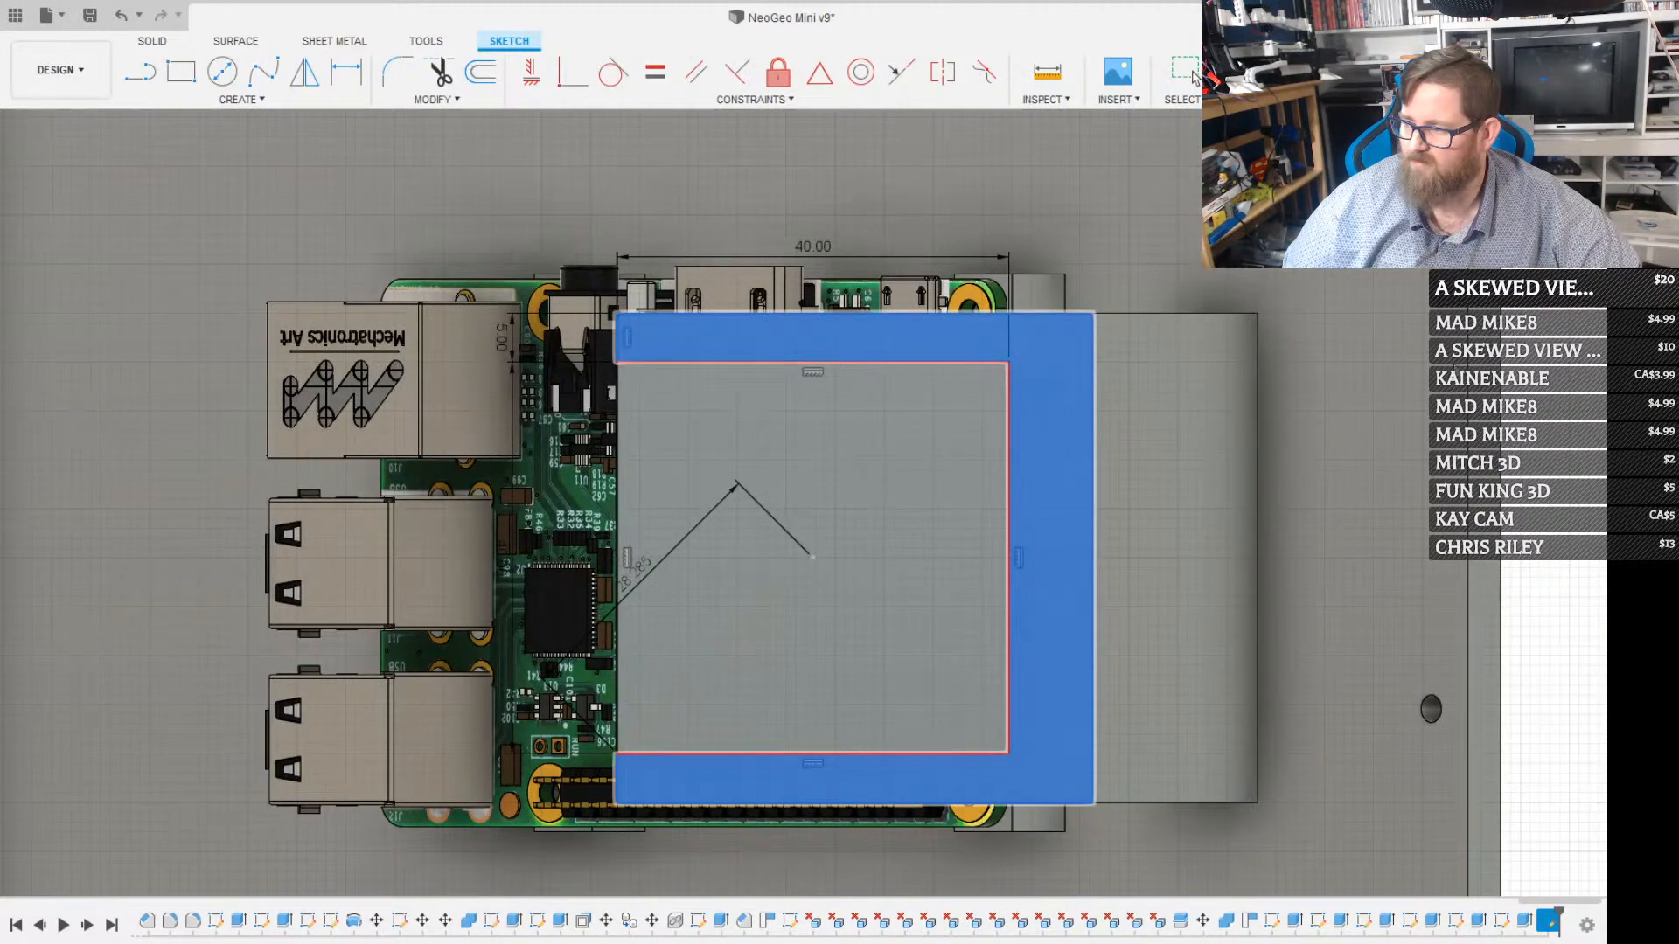
left_click(812, 557)
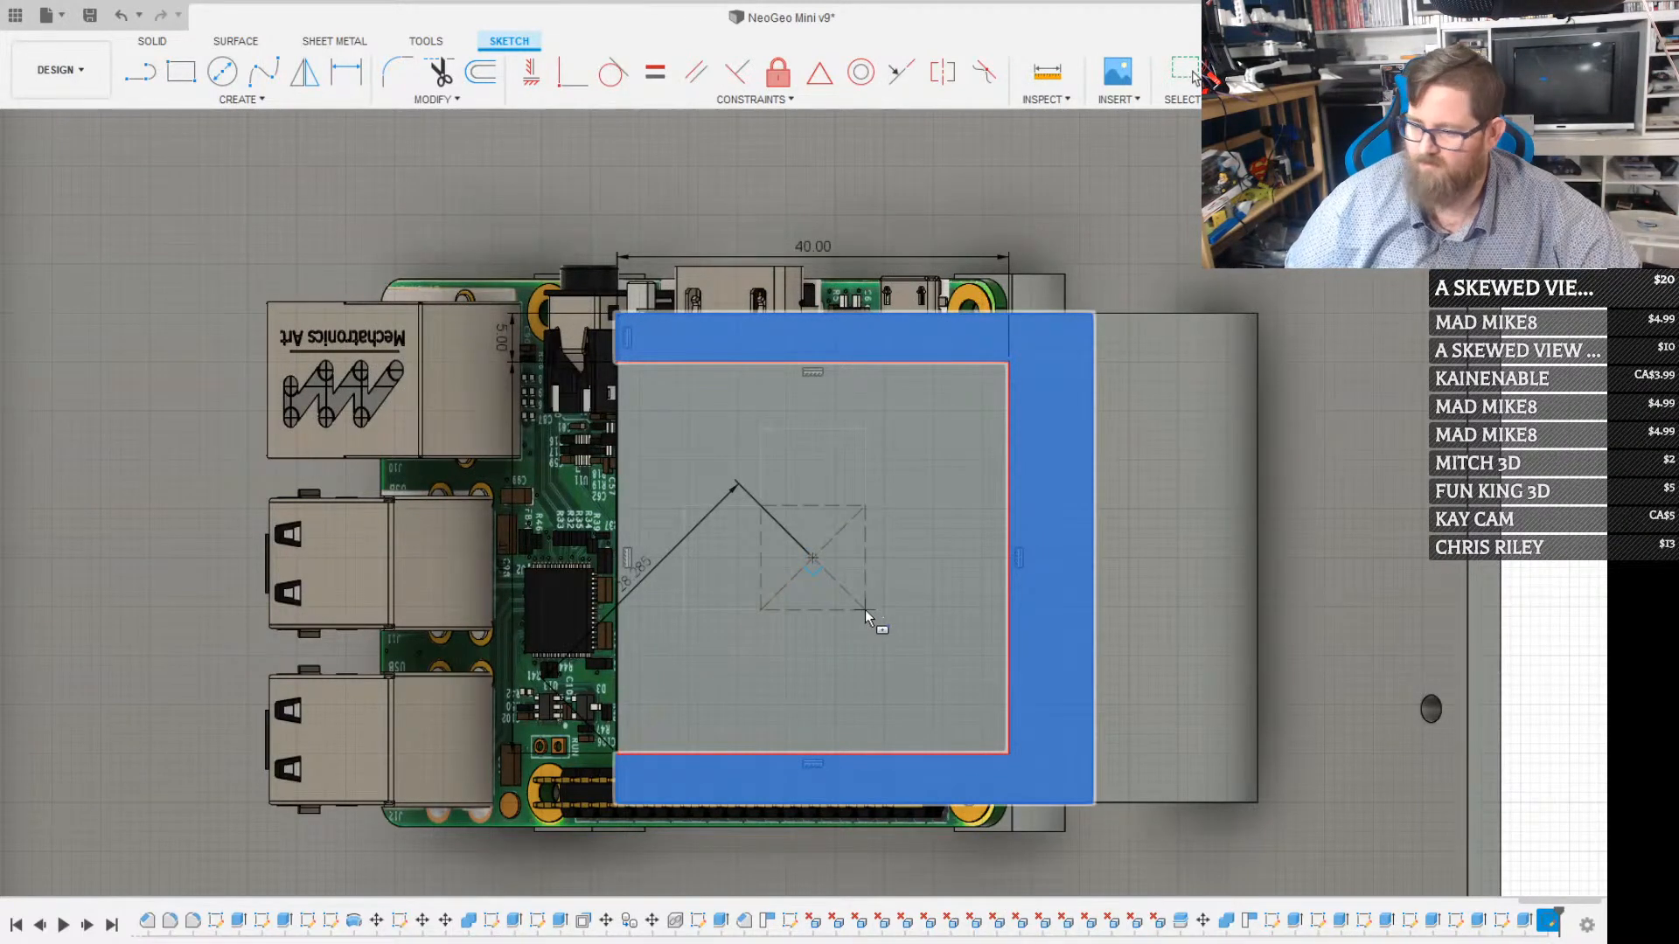
type("32")
key("Tab")
type("32")
key("Return")
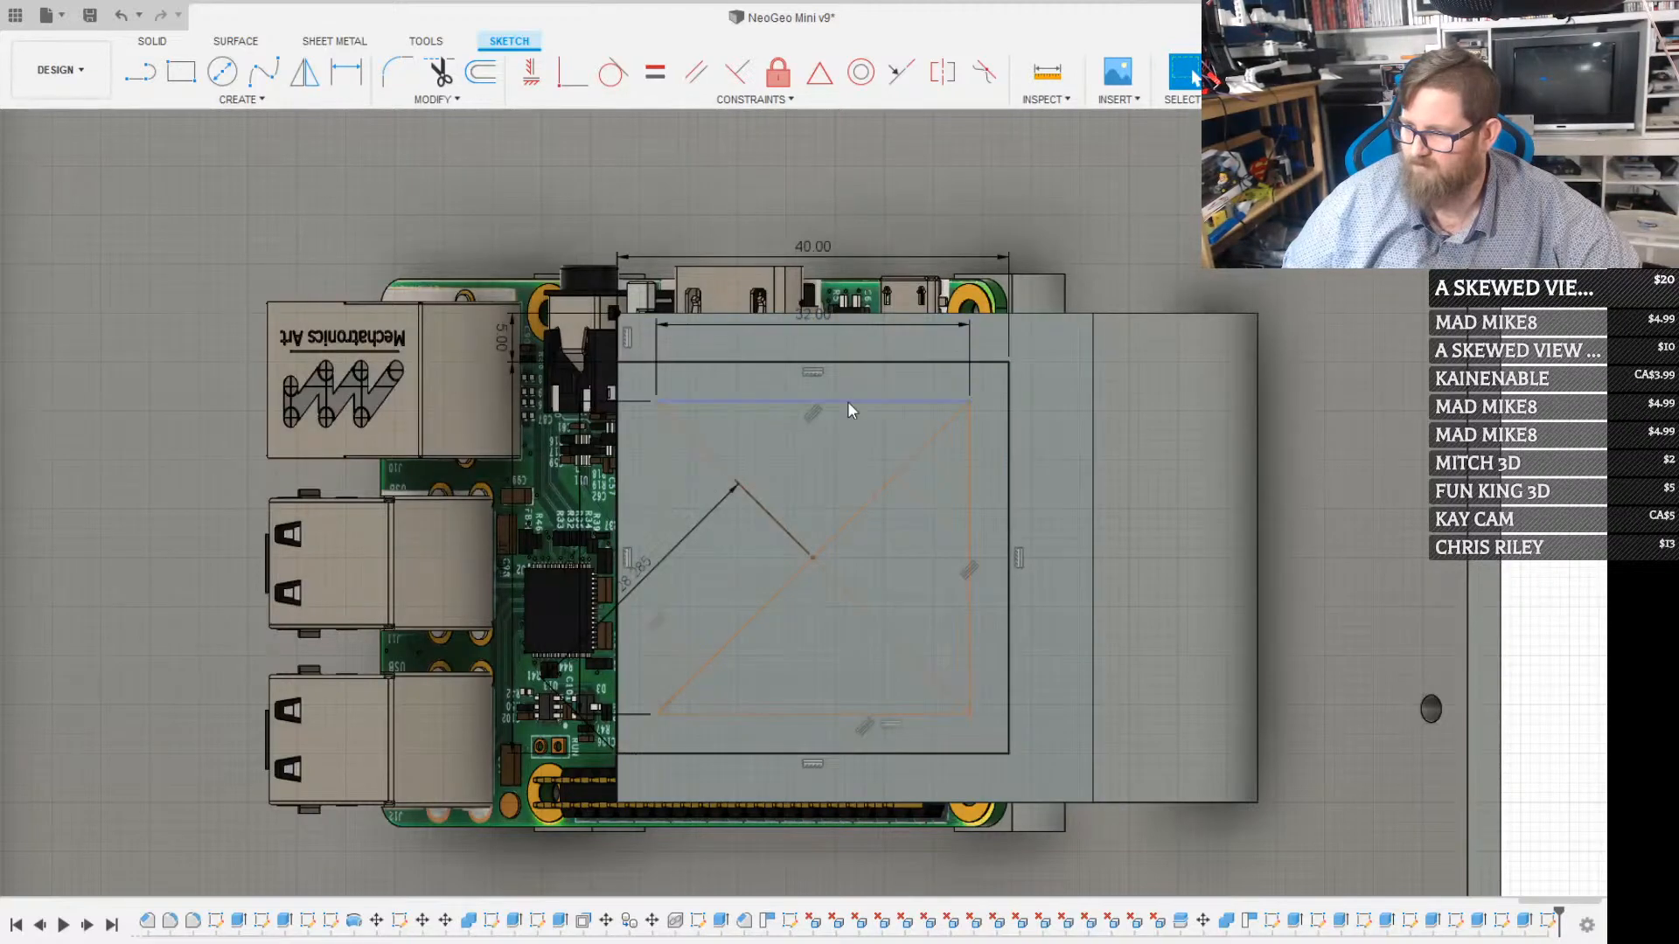
Sketch a 3 mm diameter circle on each of the four corners of the 32 mm construction square
key("c")
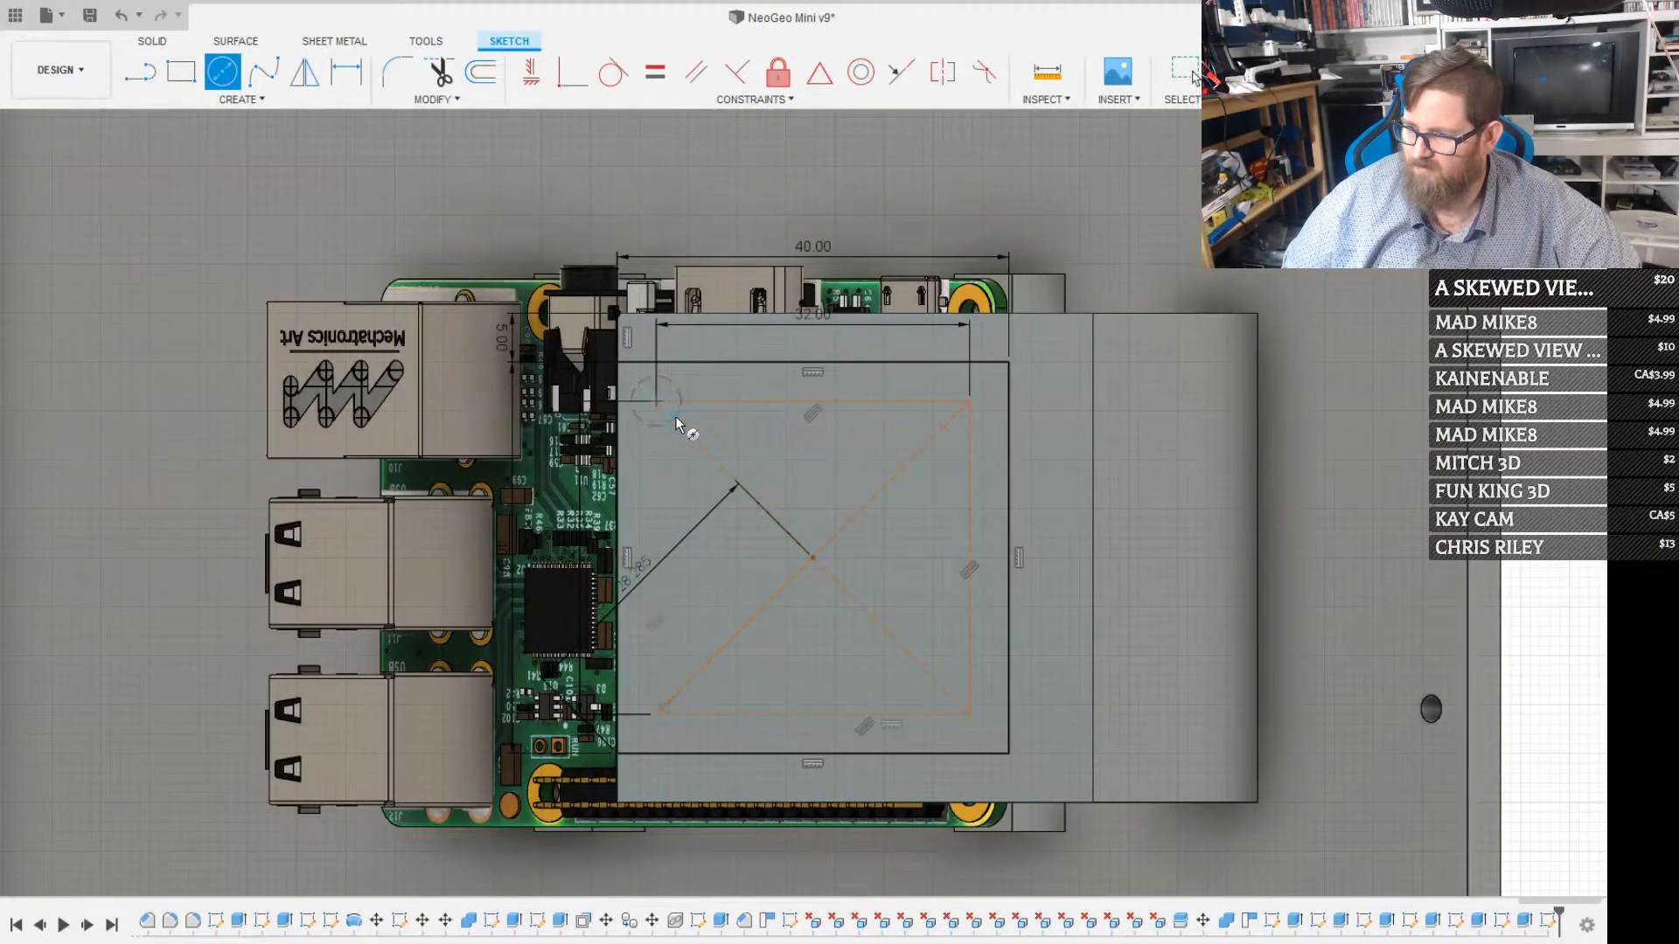
left_click(1189, 74)
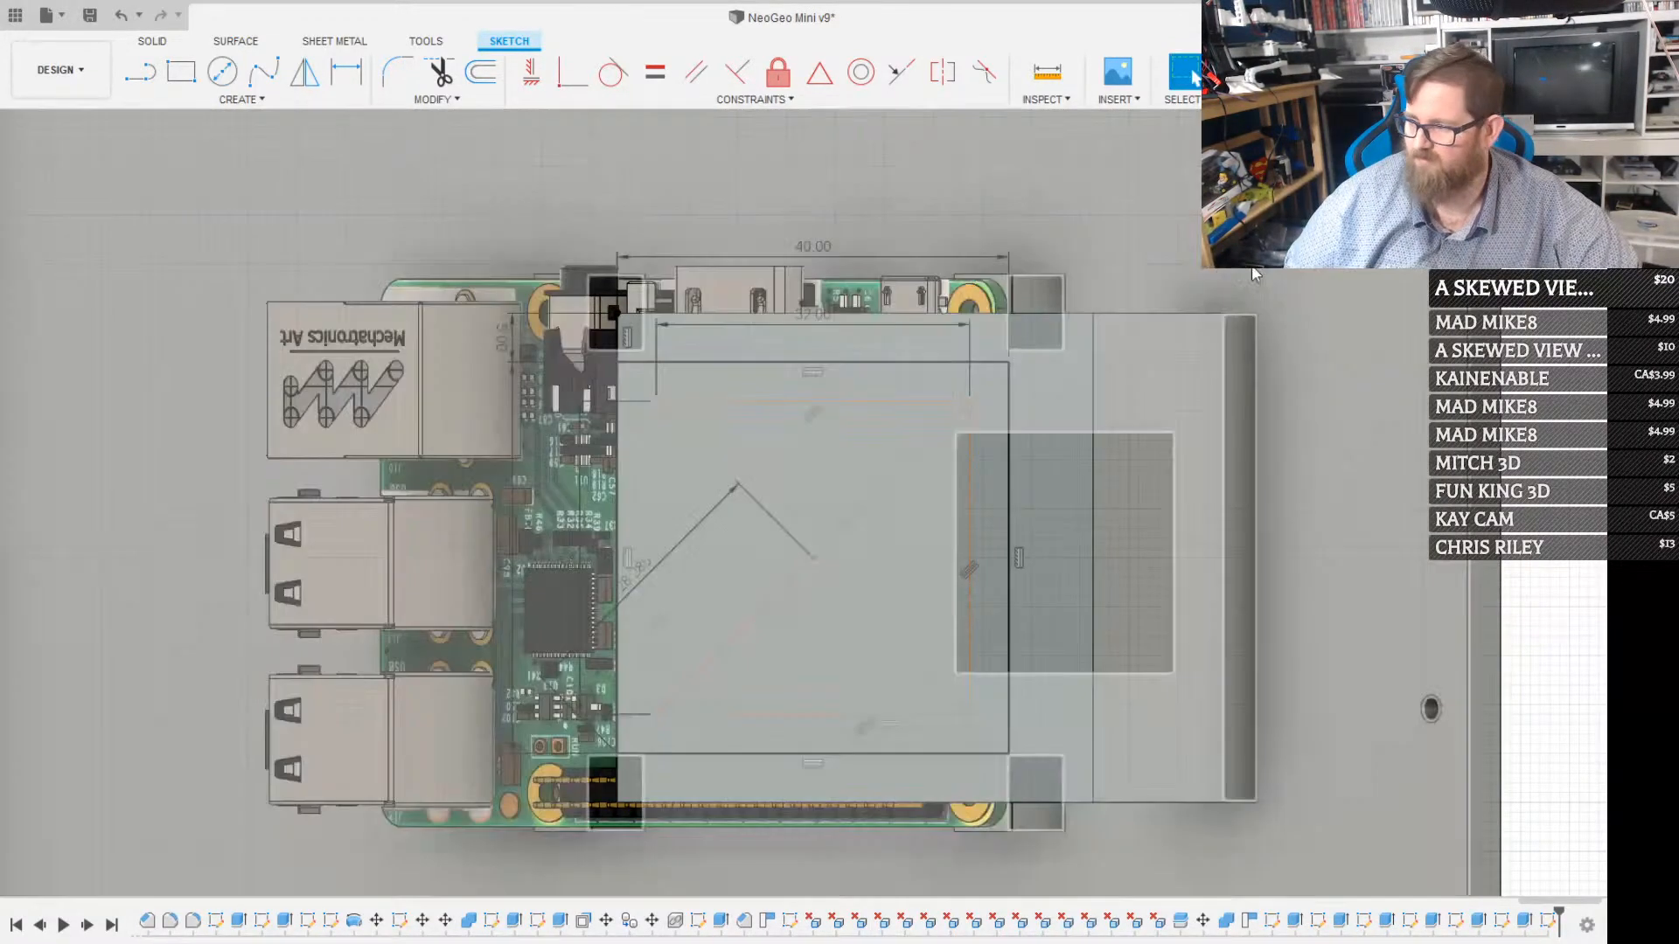
key("c")
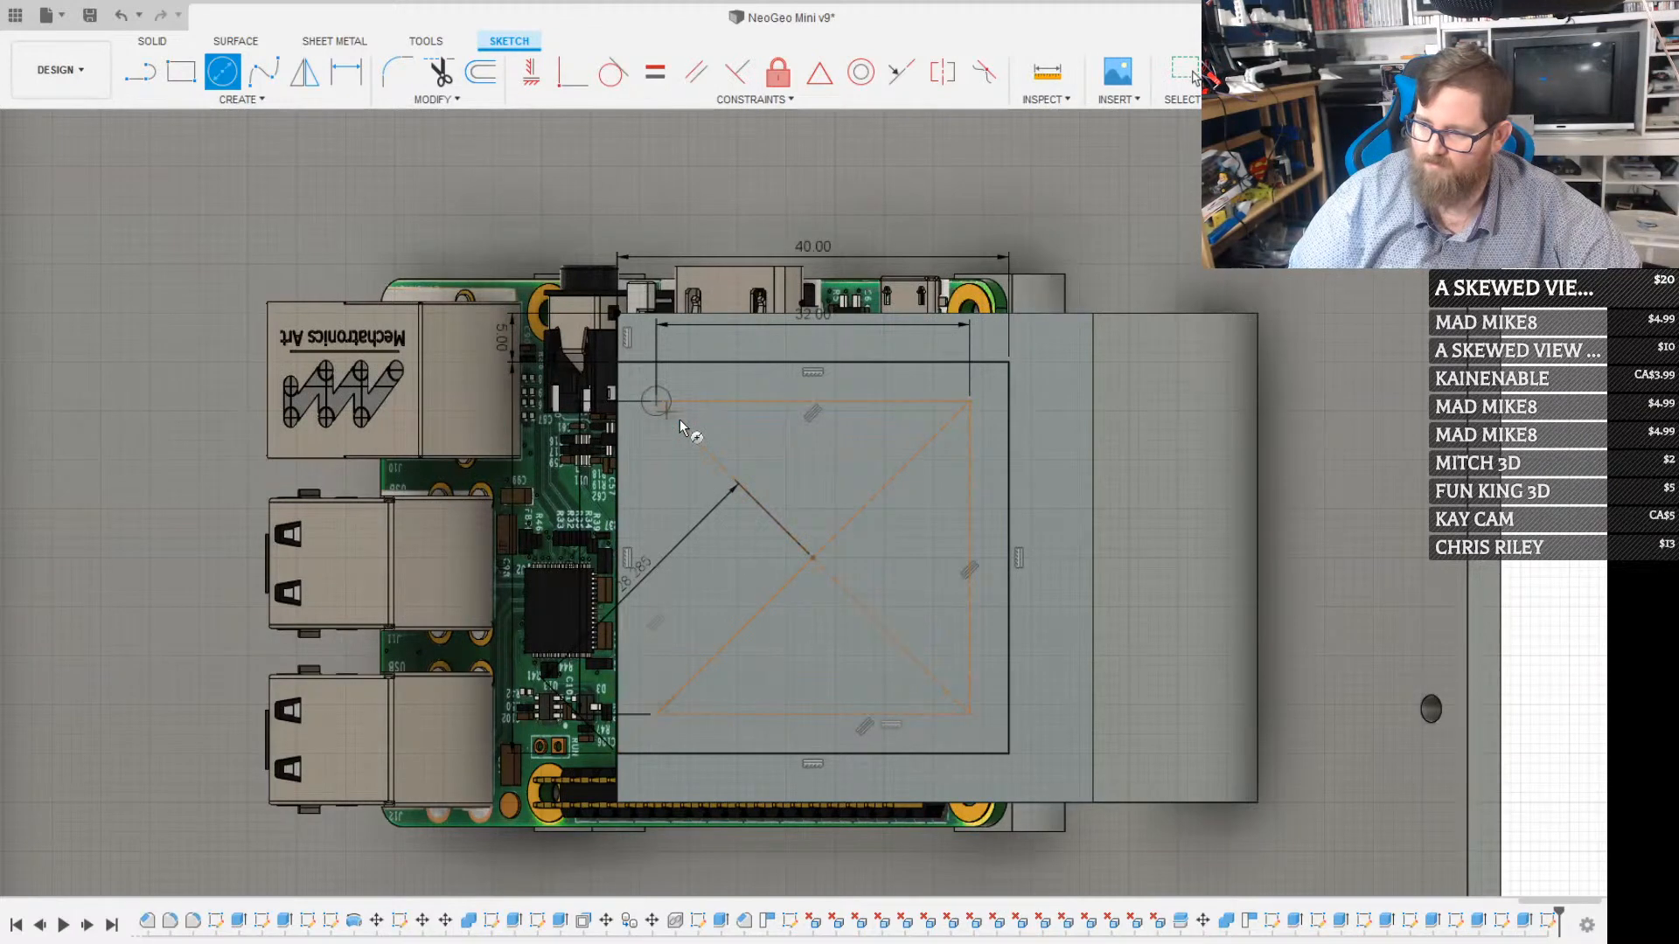
key("Escape")
key("c")
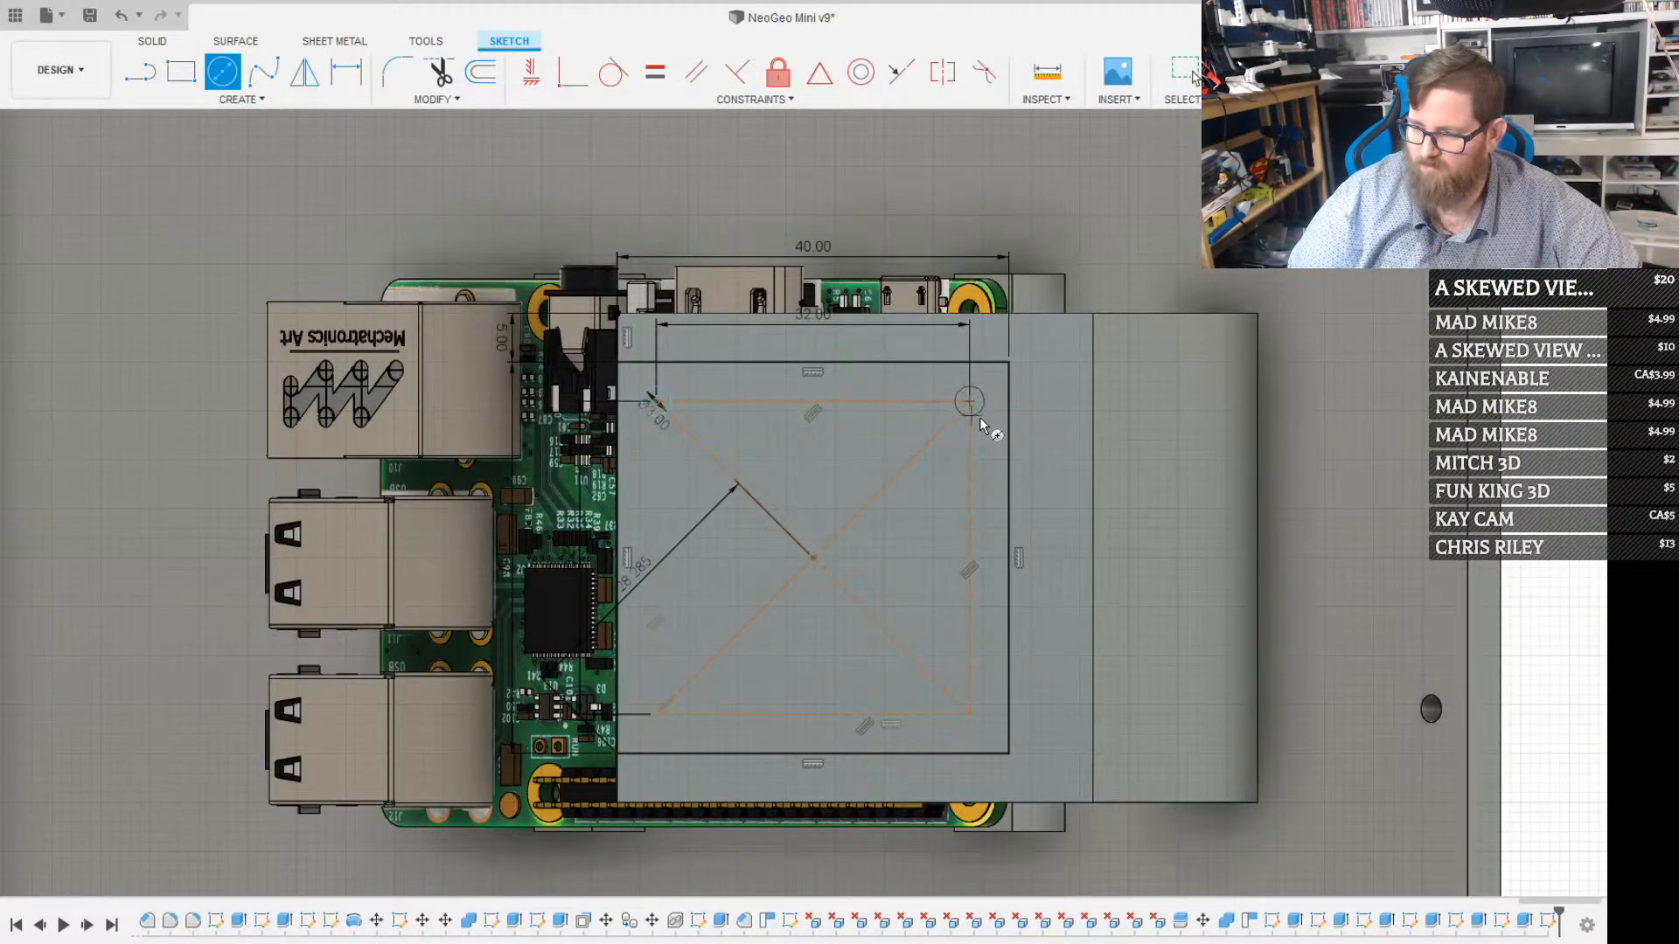
left_click(979, 418)
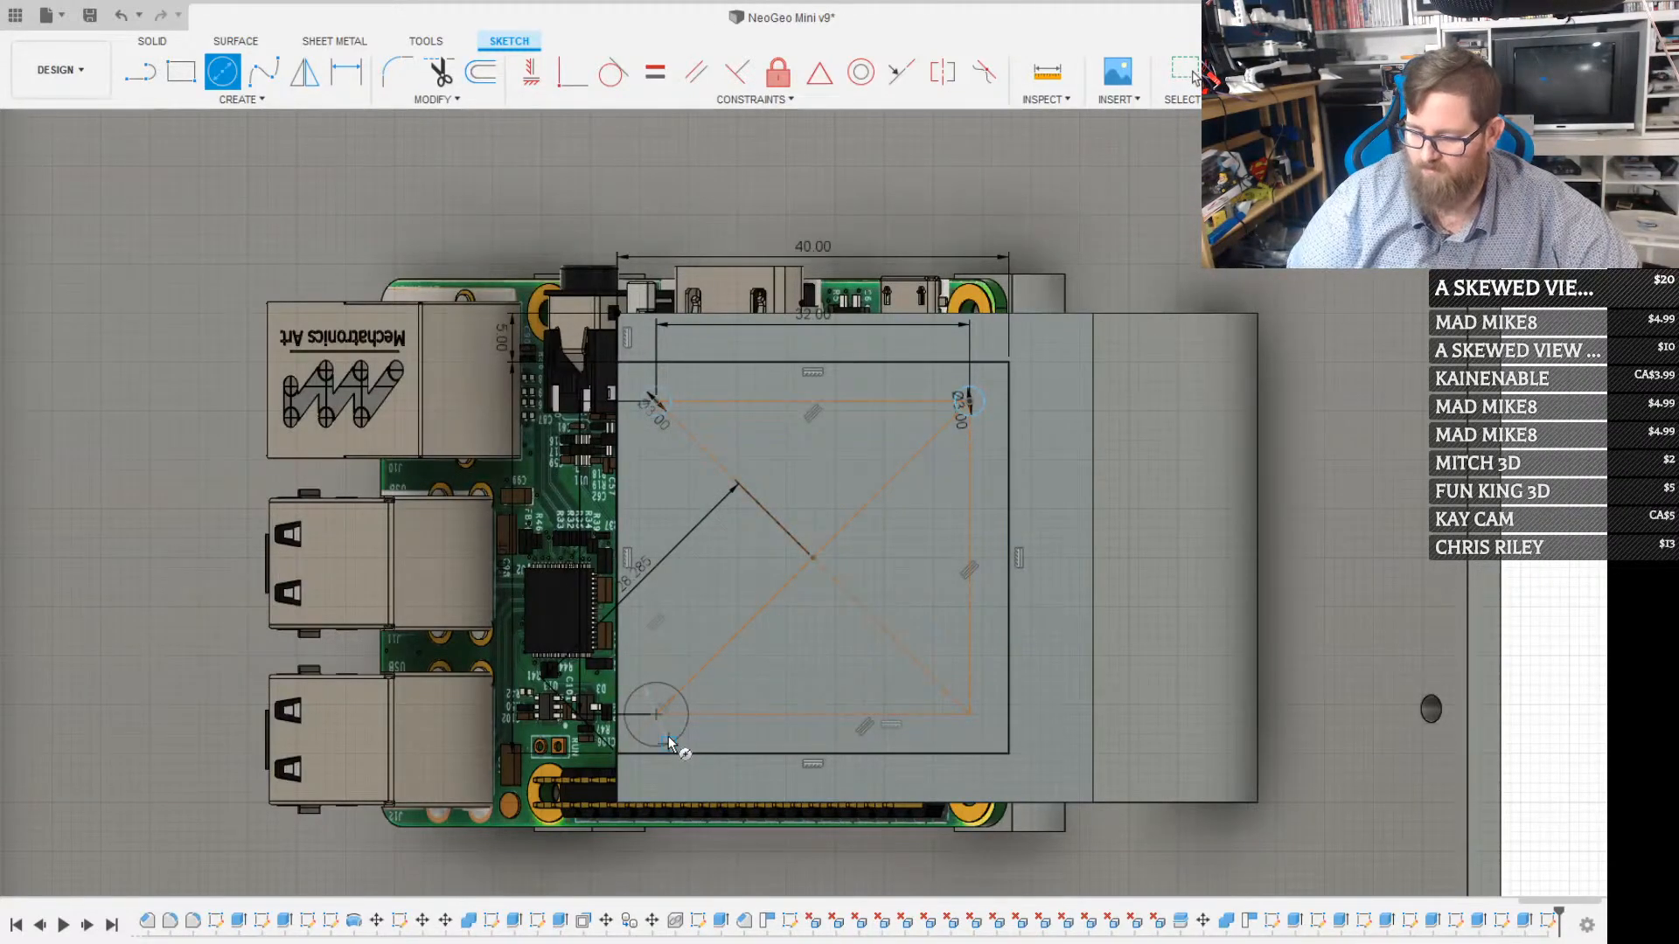
left_click(668, 737)
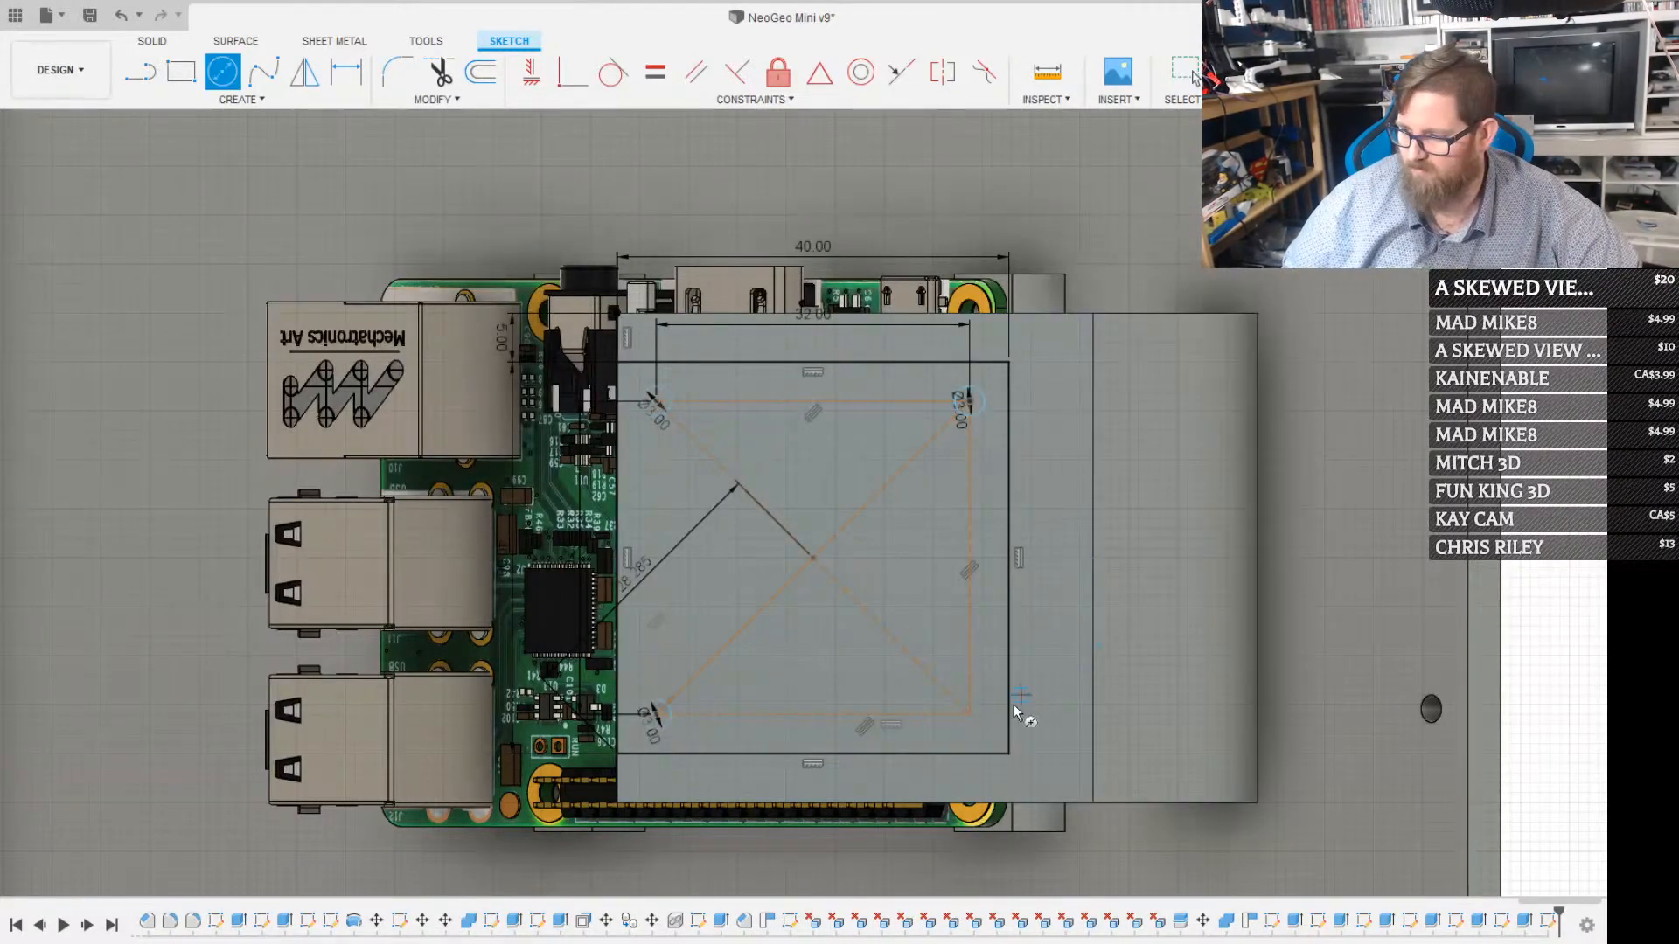
left_click(976, 739)
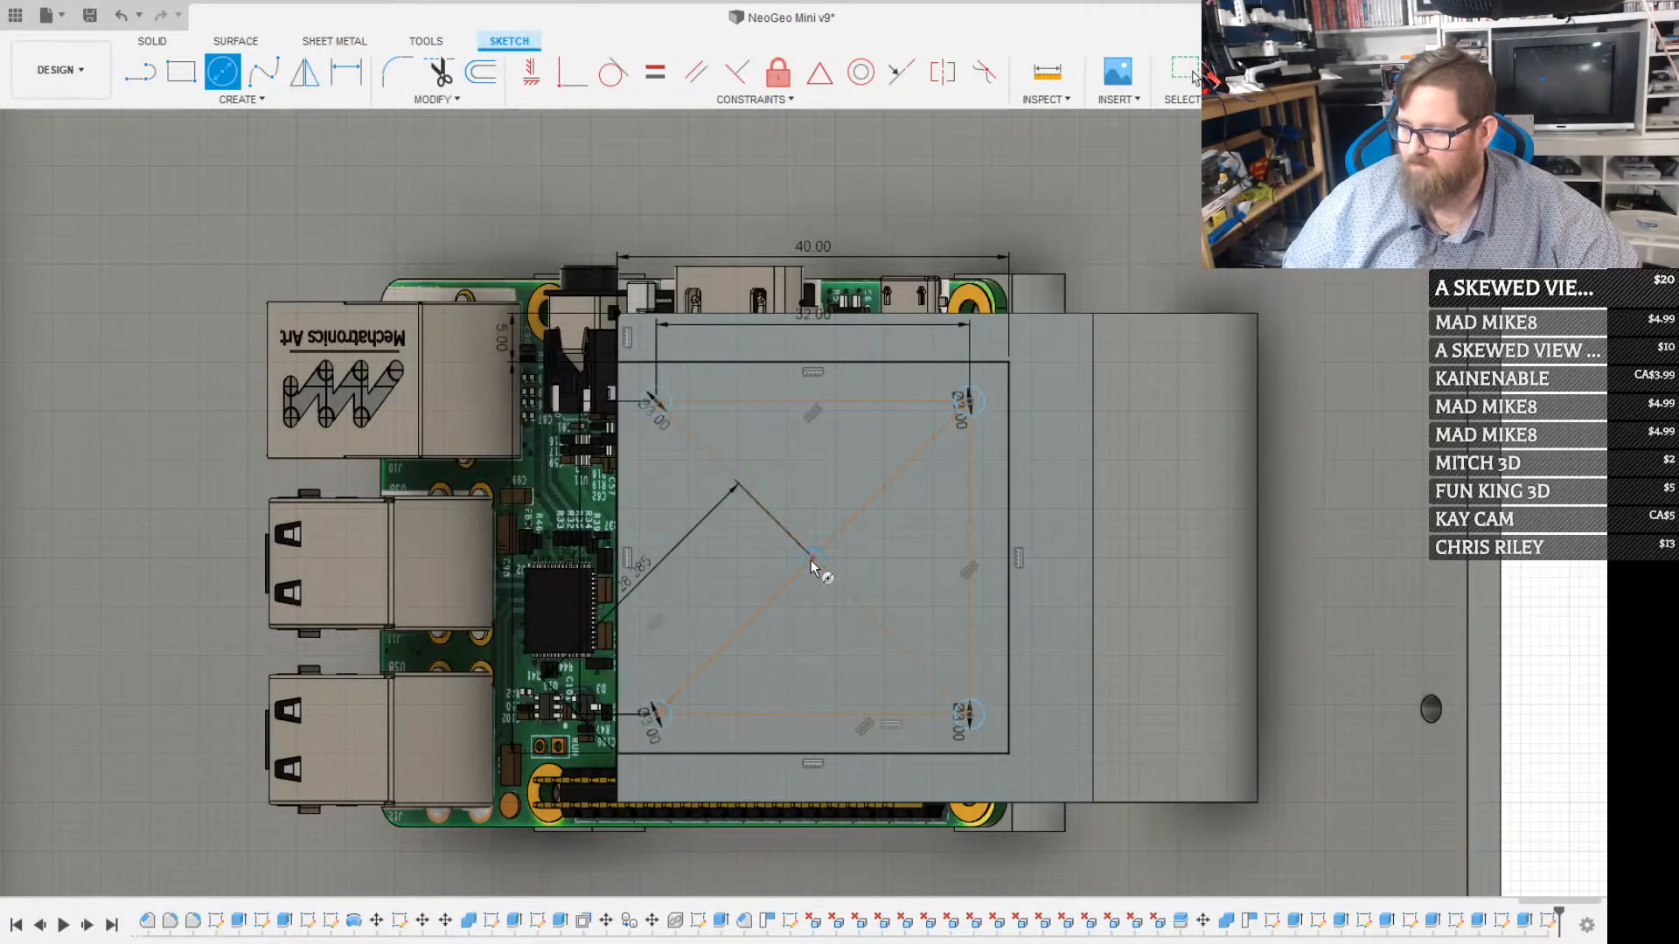
Sketch a 32 mm diameter circle around the common centre of the two squares
left_click(812, 557)
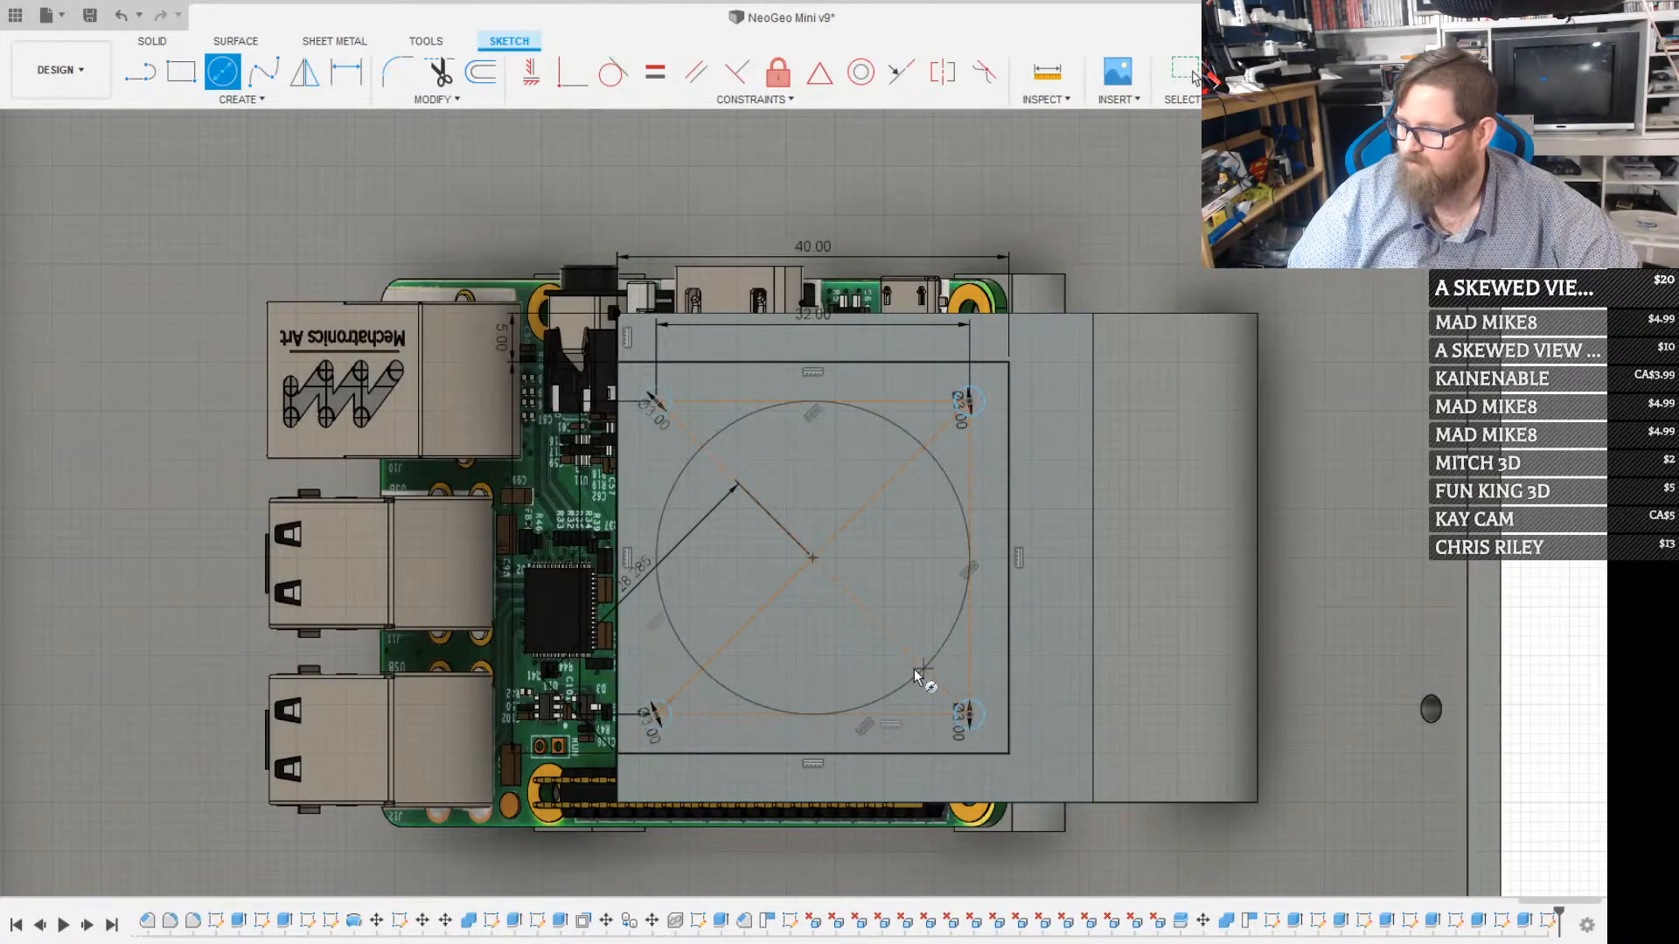
left_click(914, 669)
key("Escape")
Extrude-cut the 32 mm circle and the four 3 mm corner circles through the angled plate
scroll(743, 432, "up", 3)
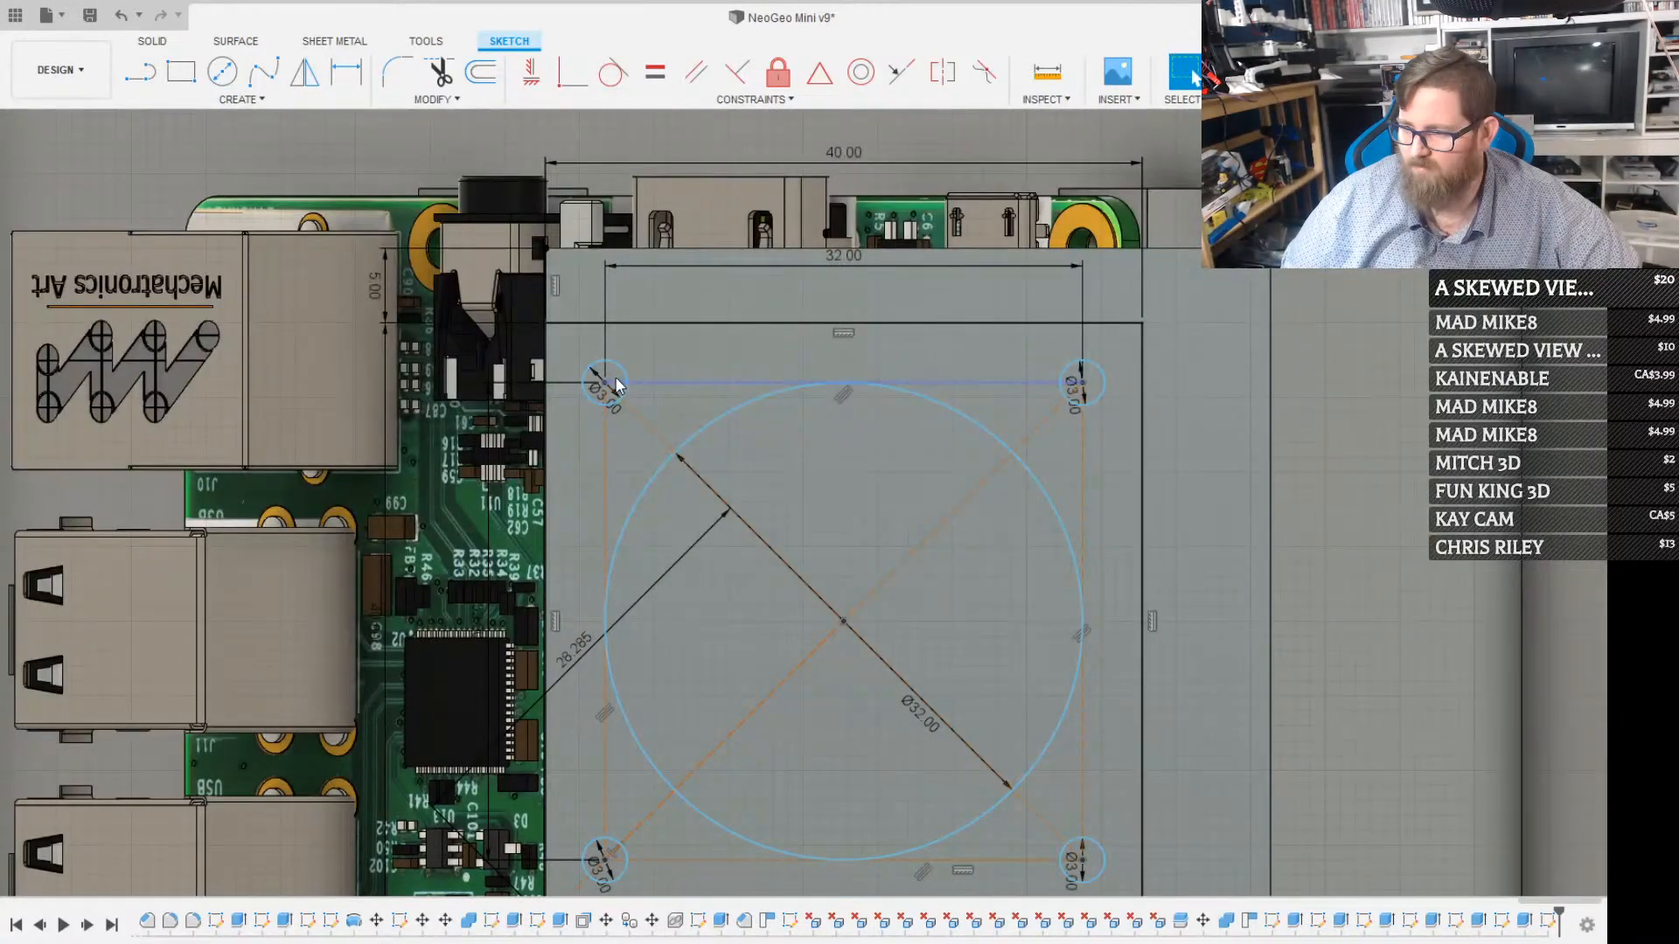
left_click(603, 380)
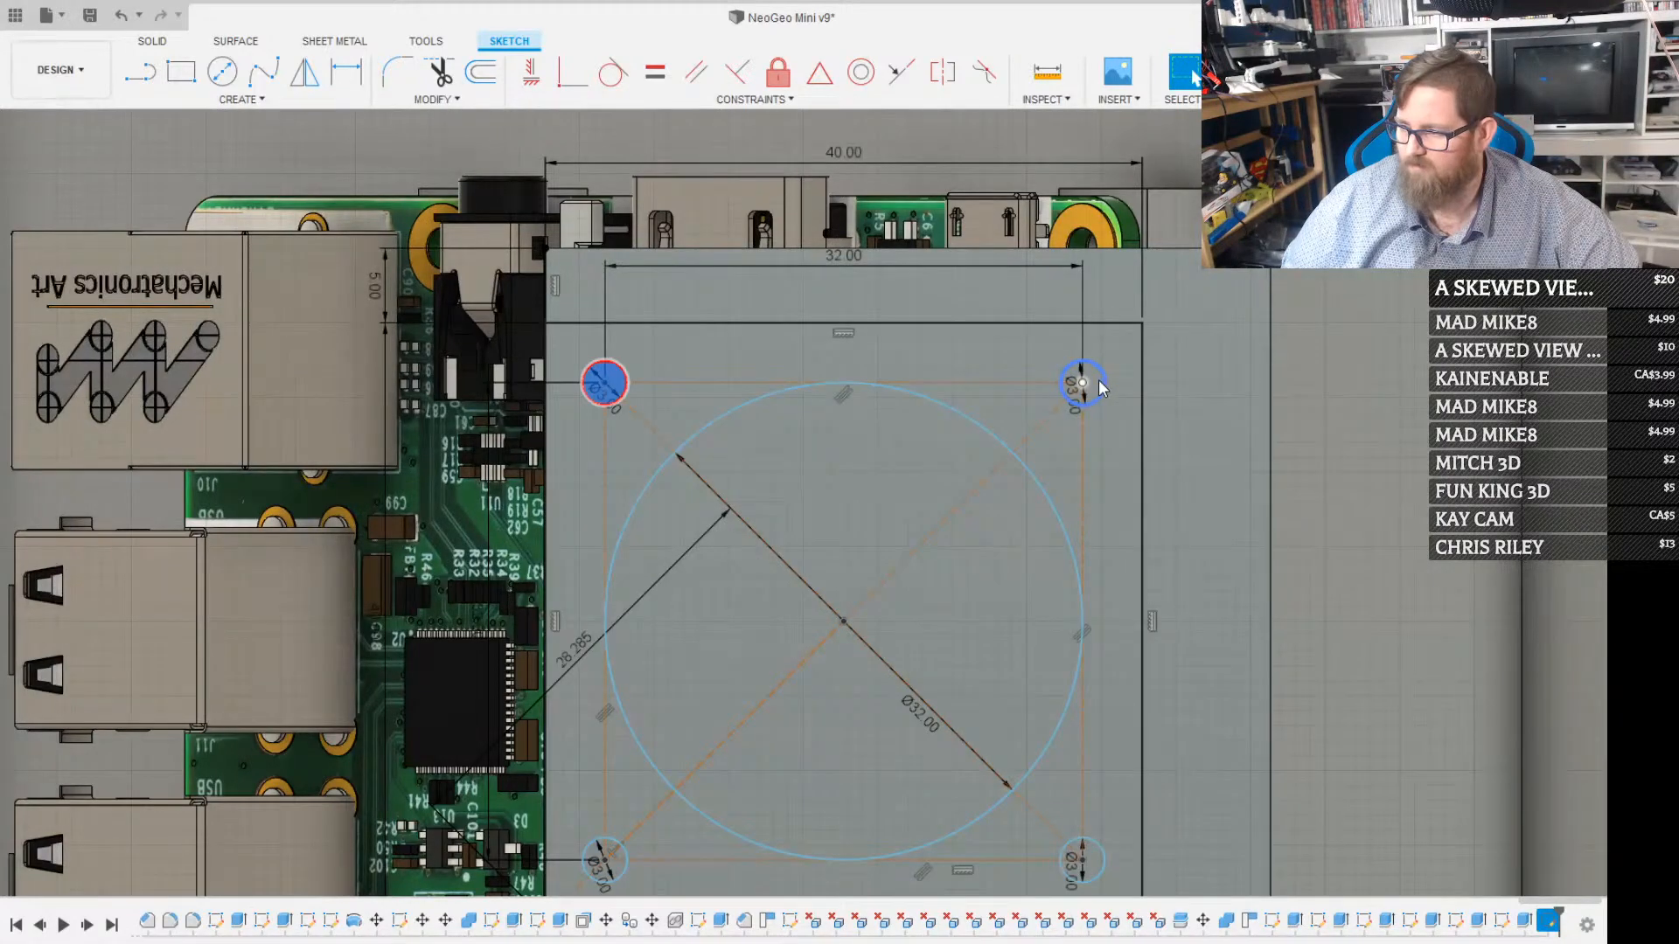
left_click(1089, 387)
left_click(930, 488)
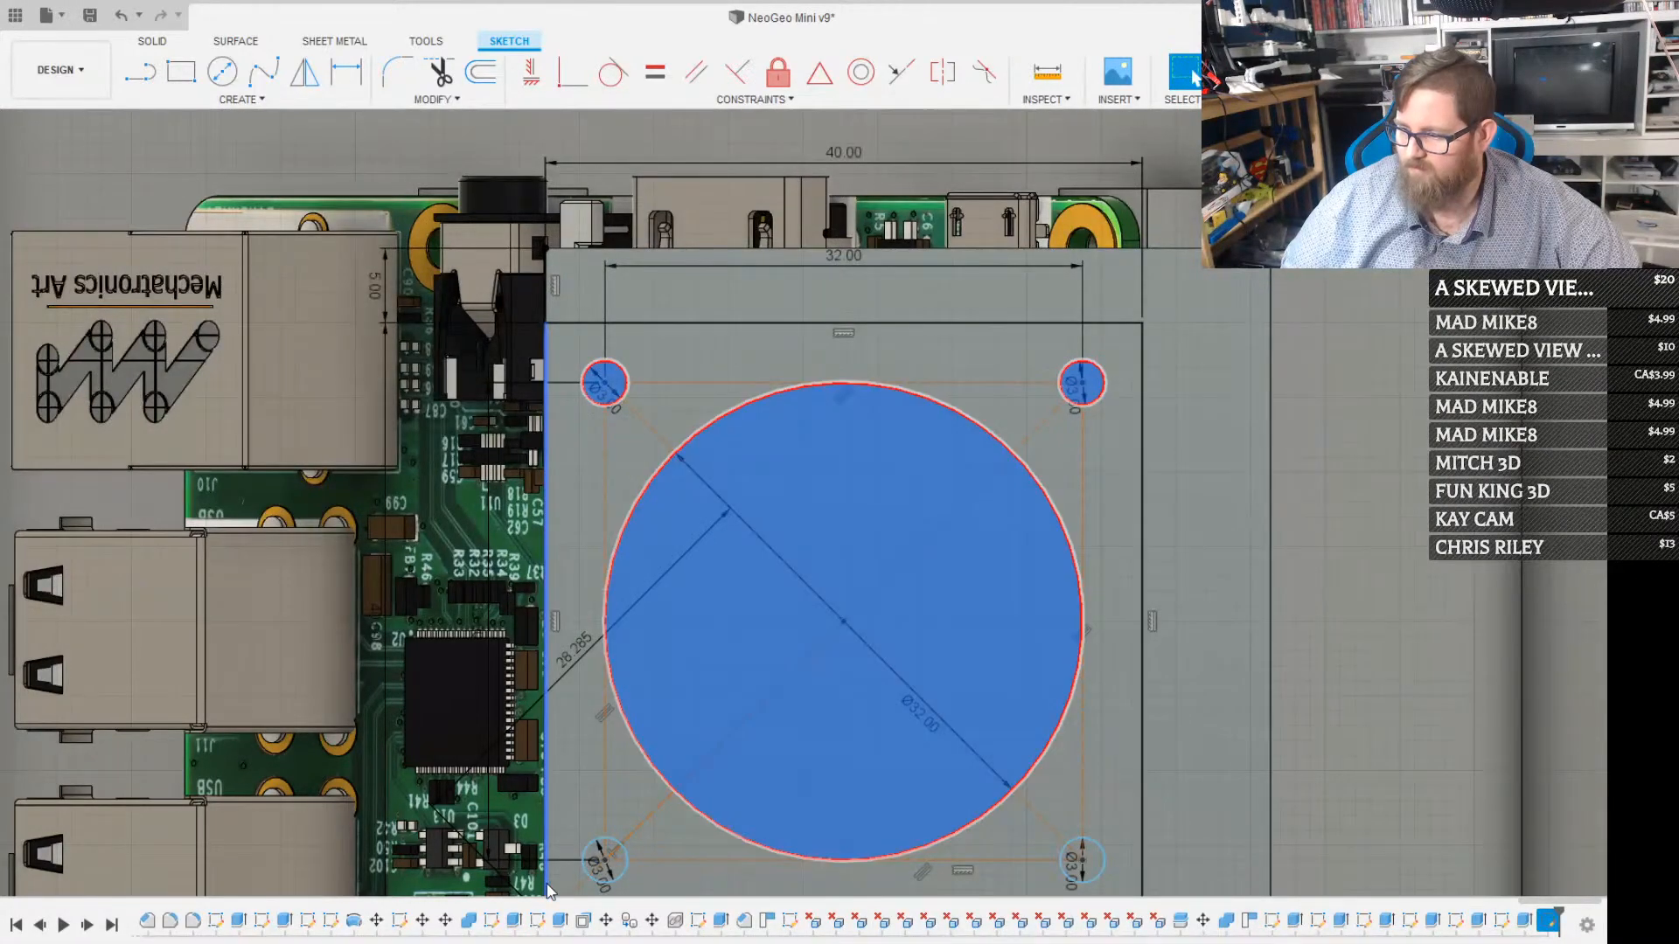
left_click(610, 866)
scroll(612, 870, "up", 3)
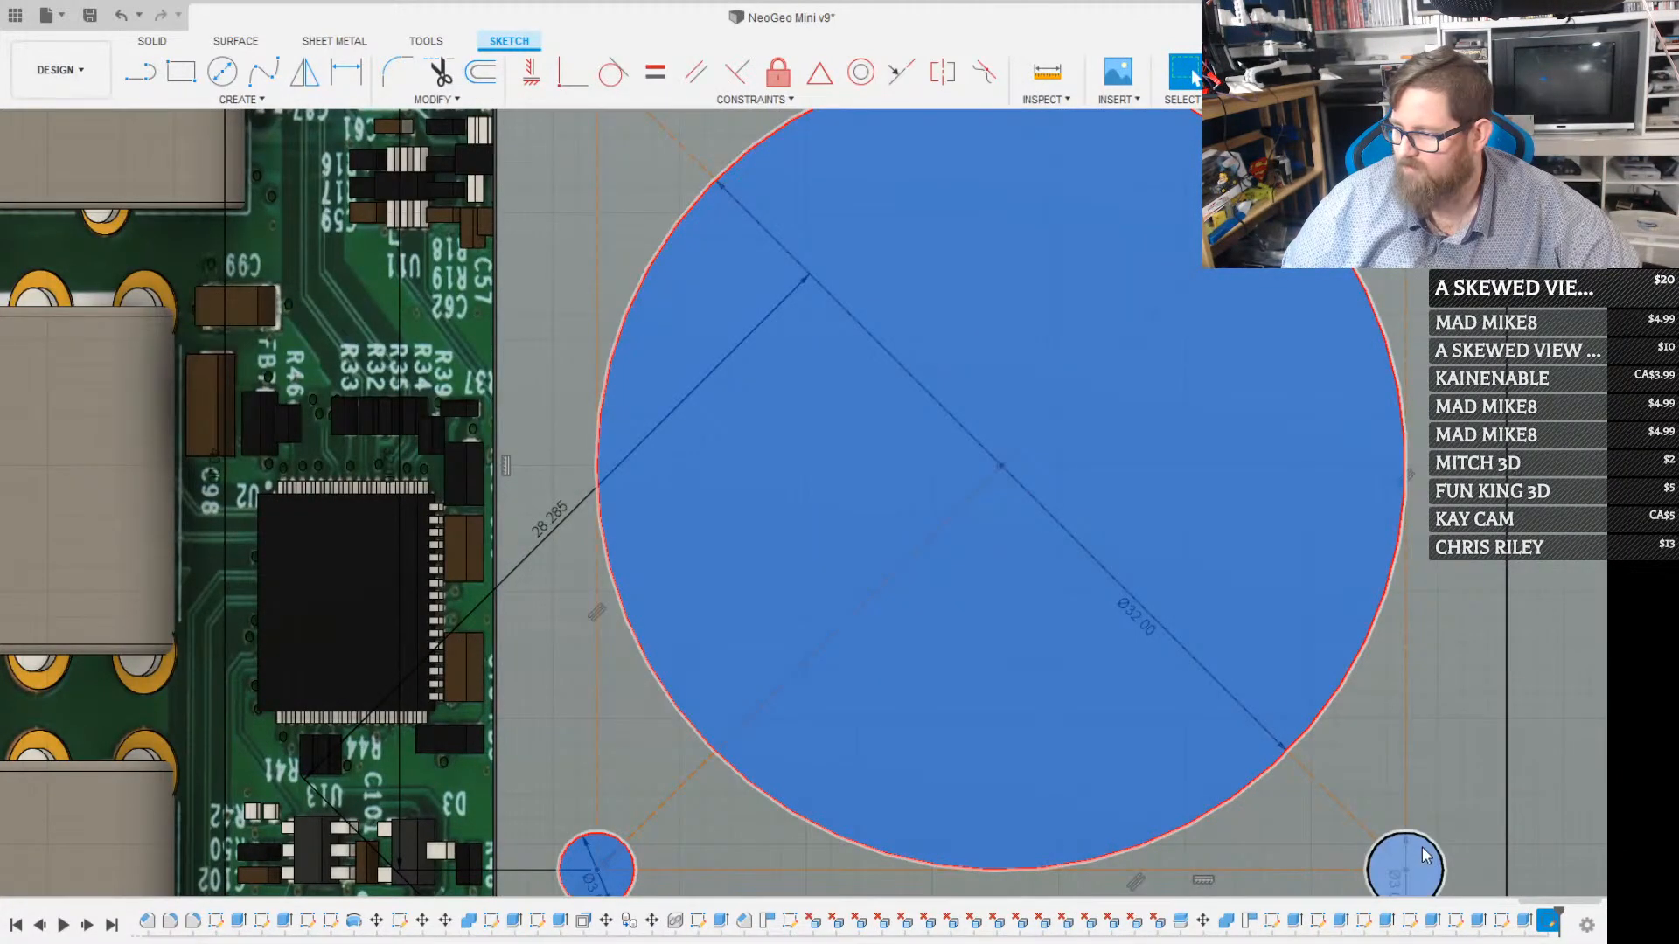
left_click(1423, 855)
key("e")
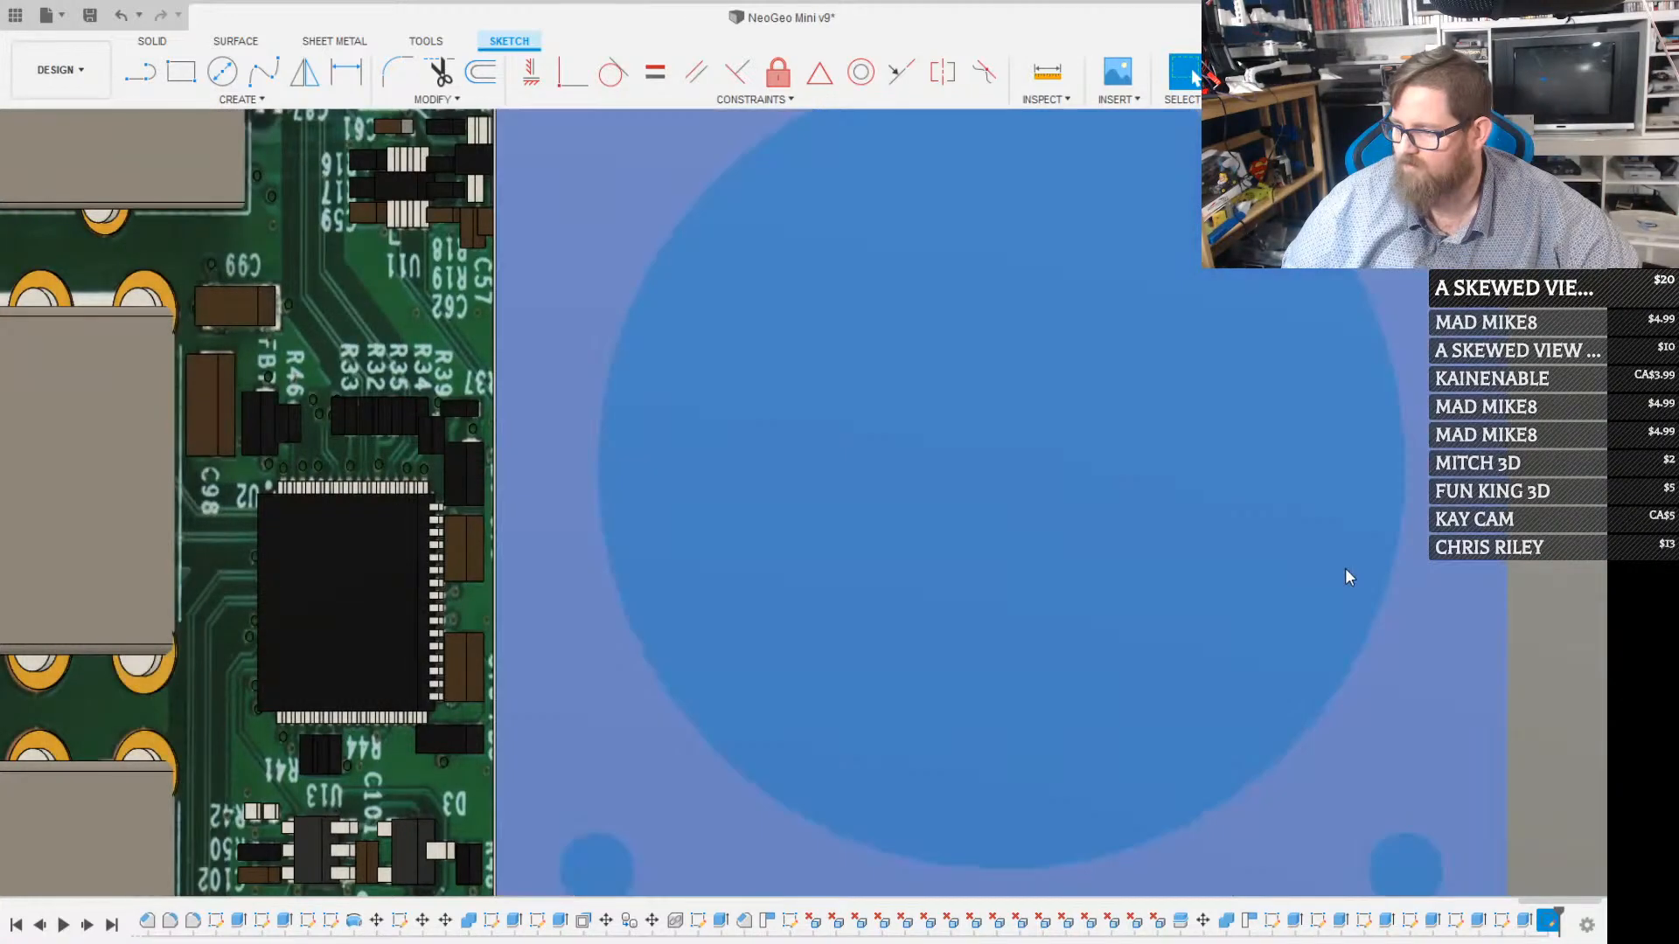
scroll(1252, 549, "down", 5)
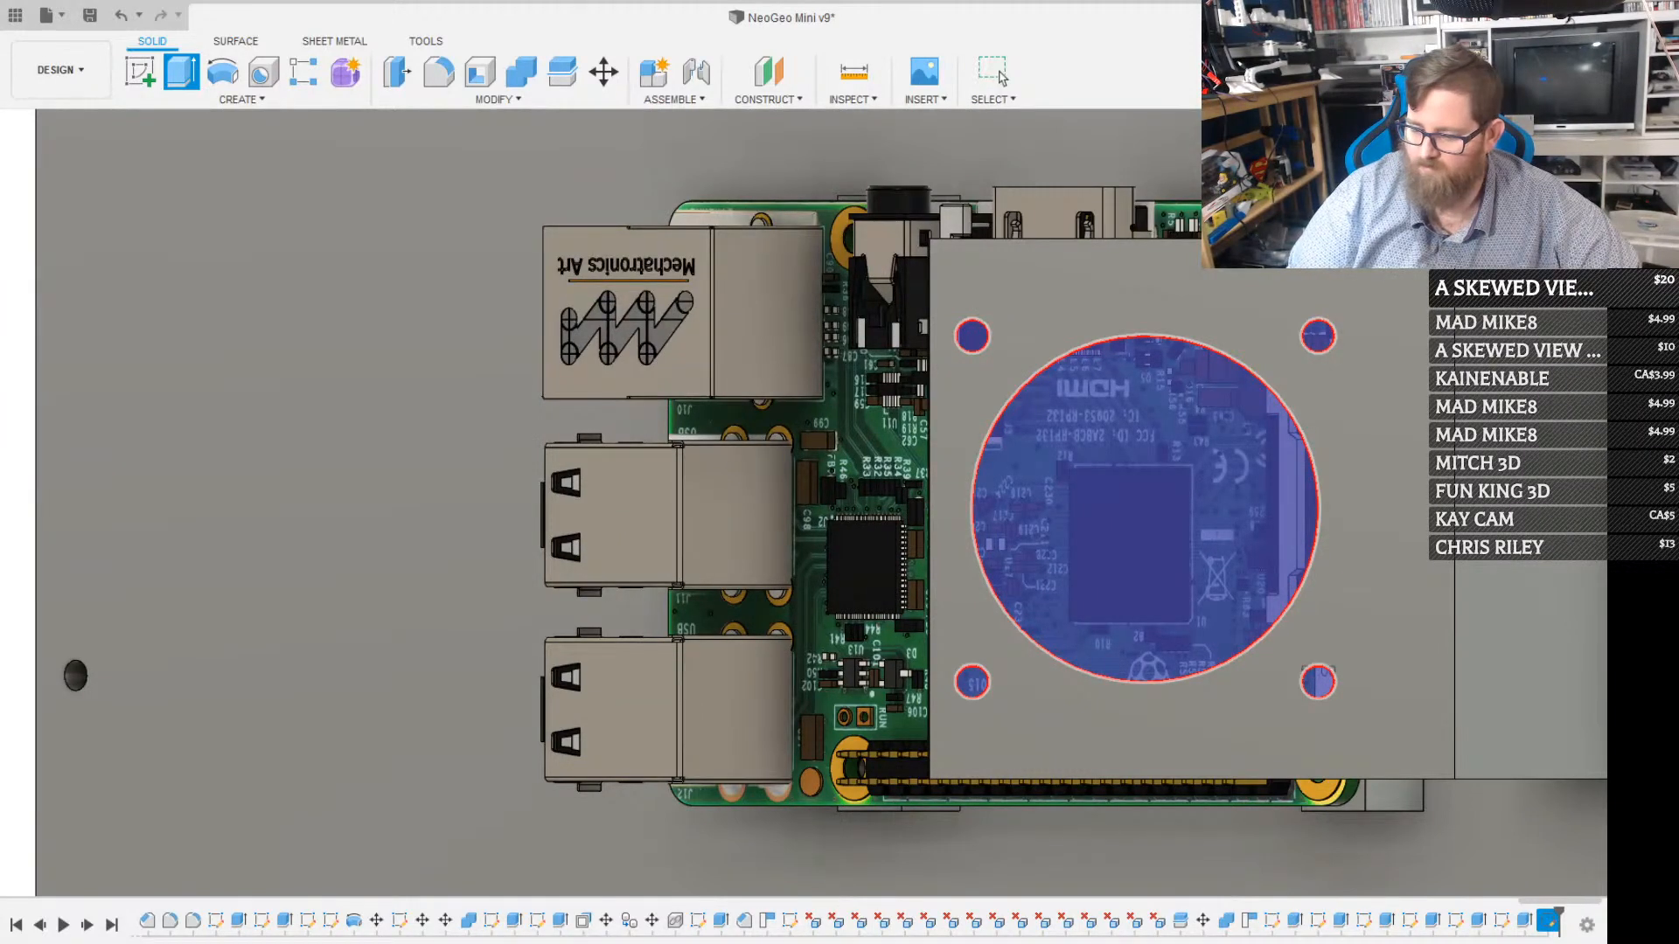
key("Return")
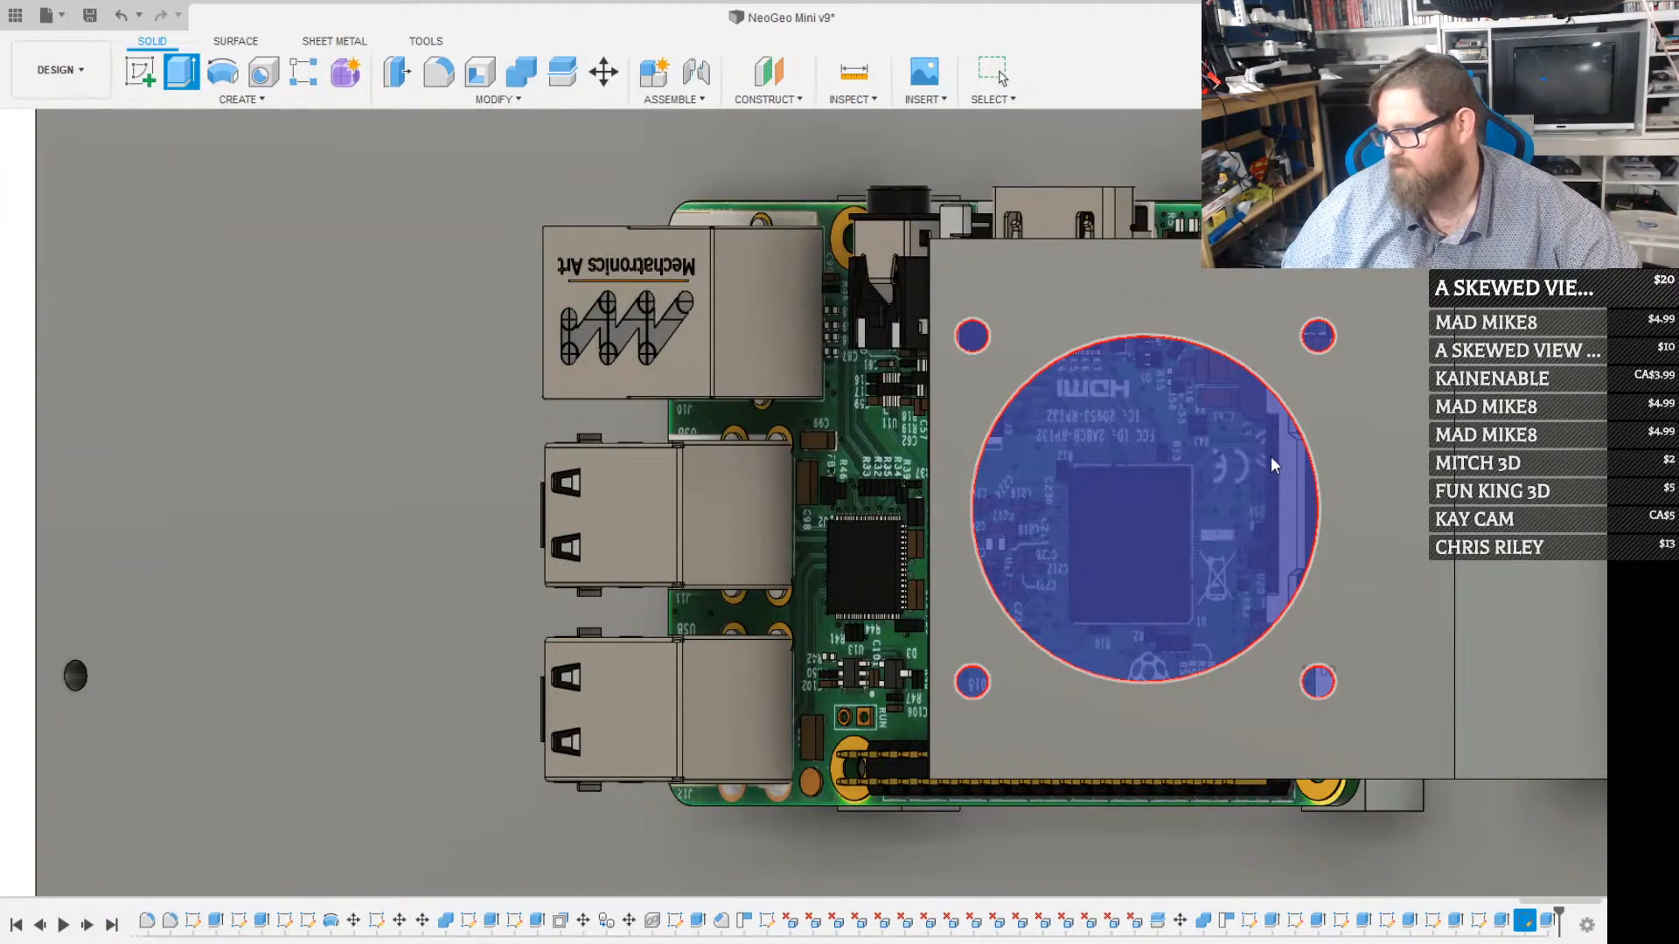
key("Escape")
Start a new sketch on the angled plate's outer face and draw a 42 by 42 mm square centred on the large round opening
scroll(1271, 434, "down", 3)
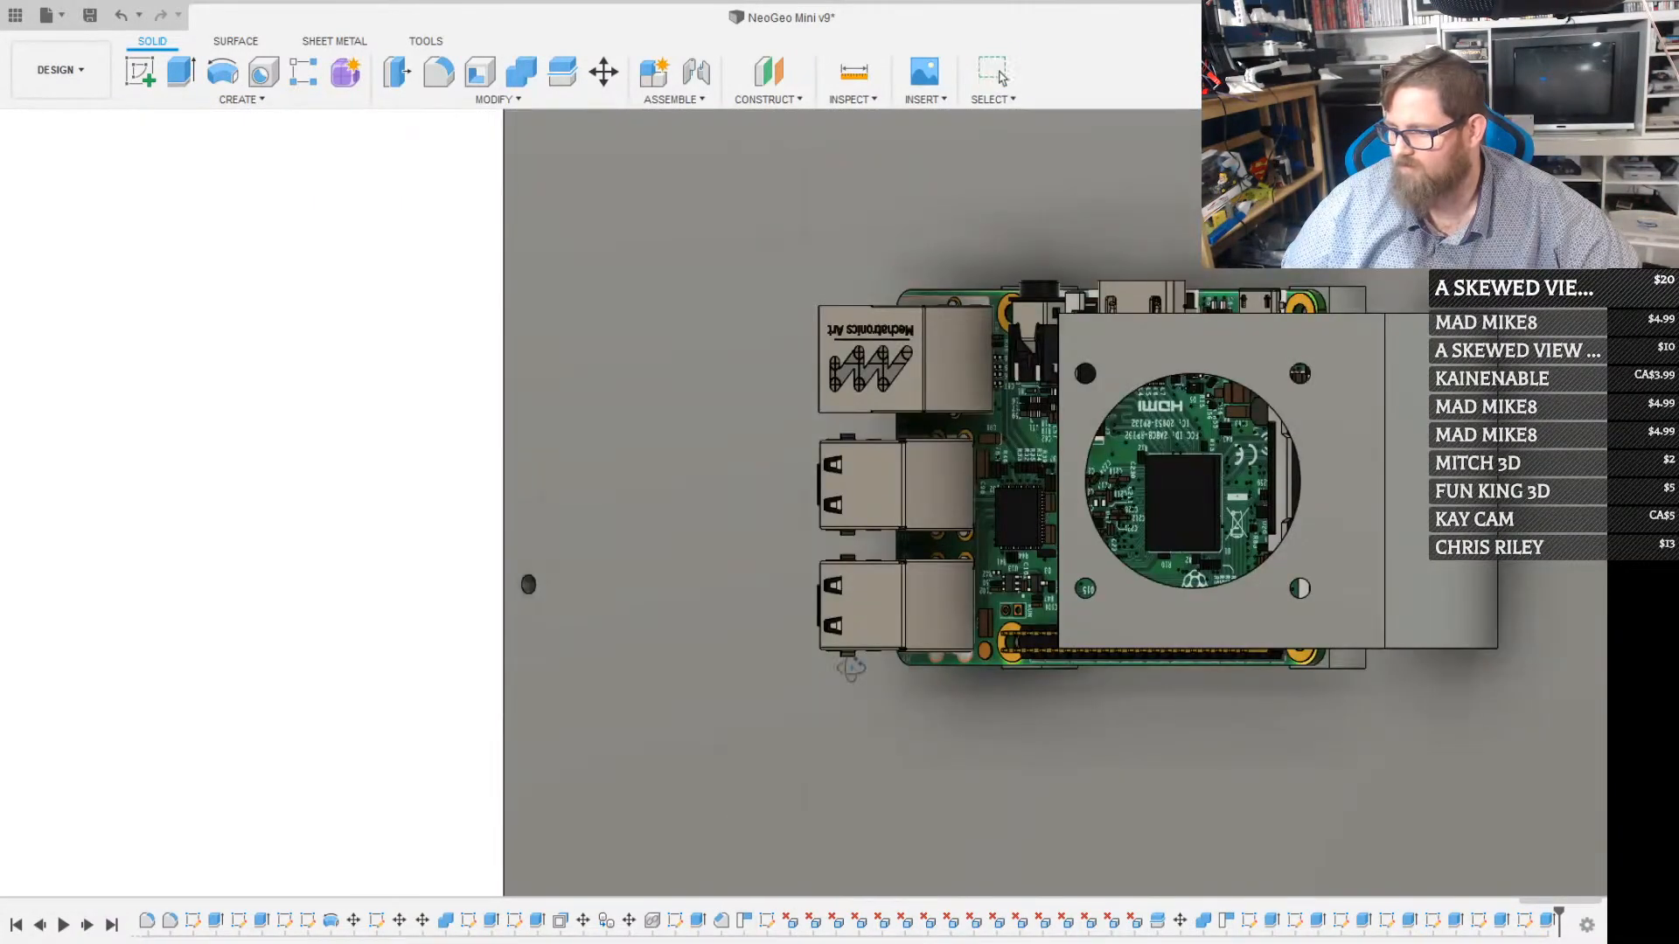
middle_click_drag(851, 668, 1010, 511, "shift")
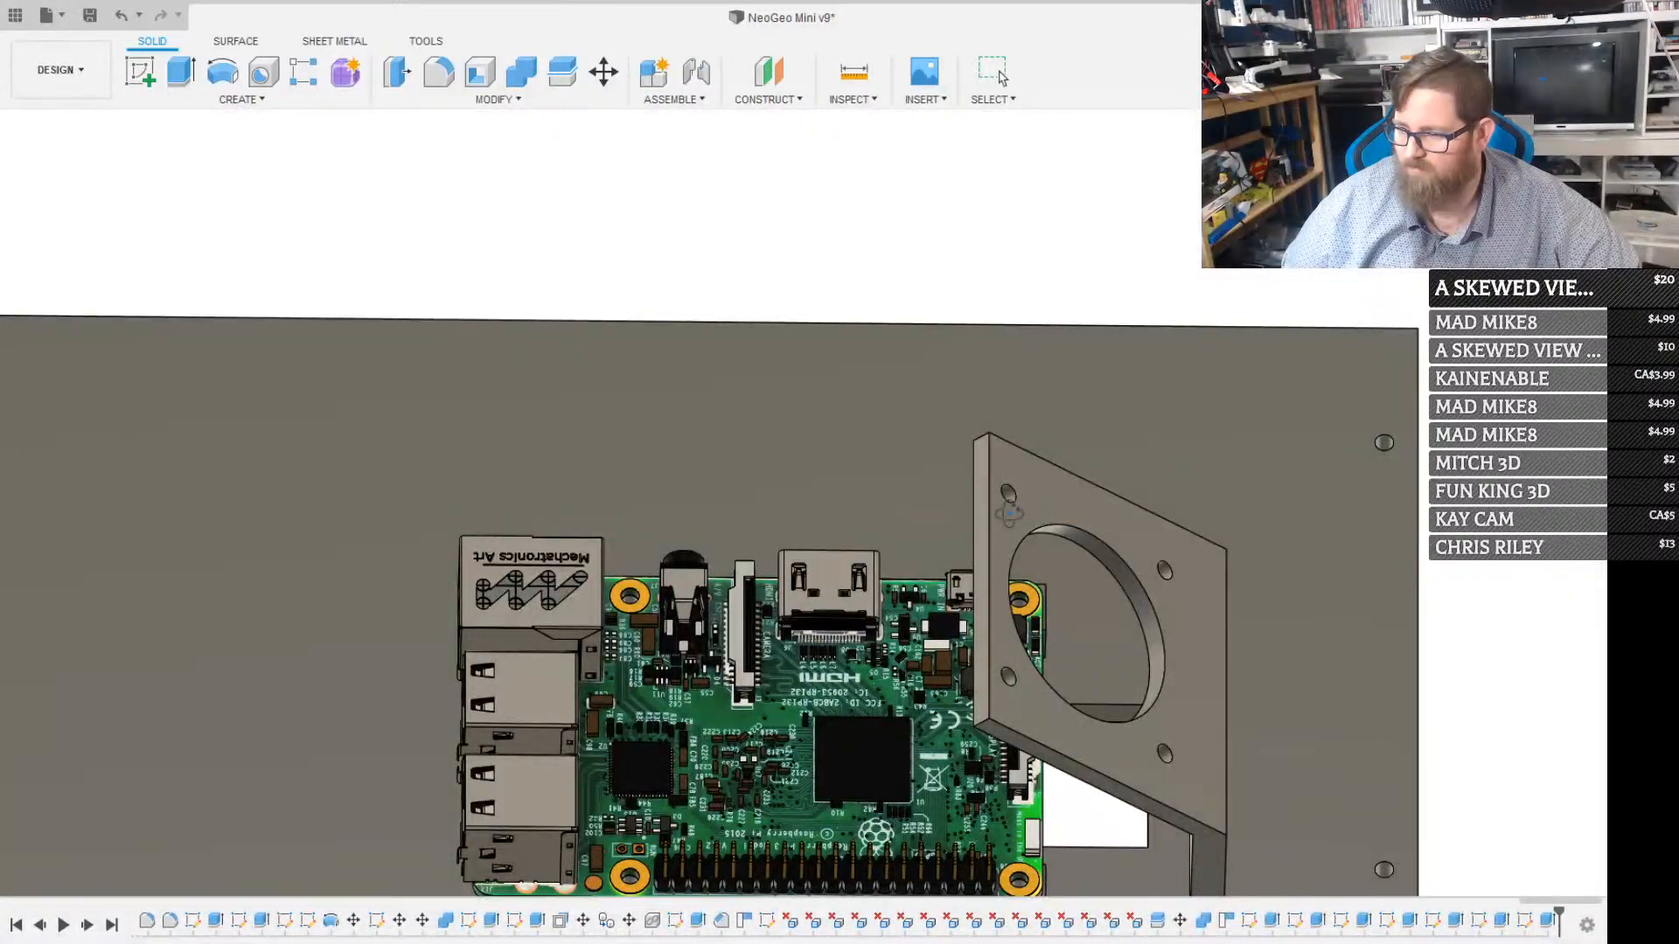
scroll(1009, 514, "down", 3)
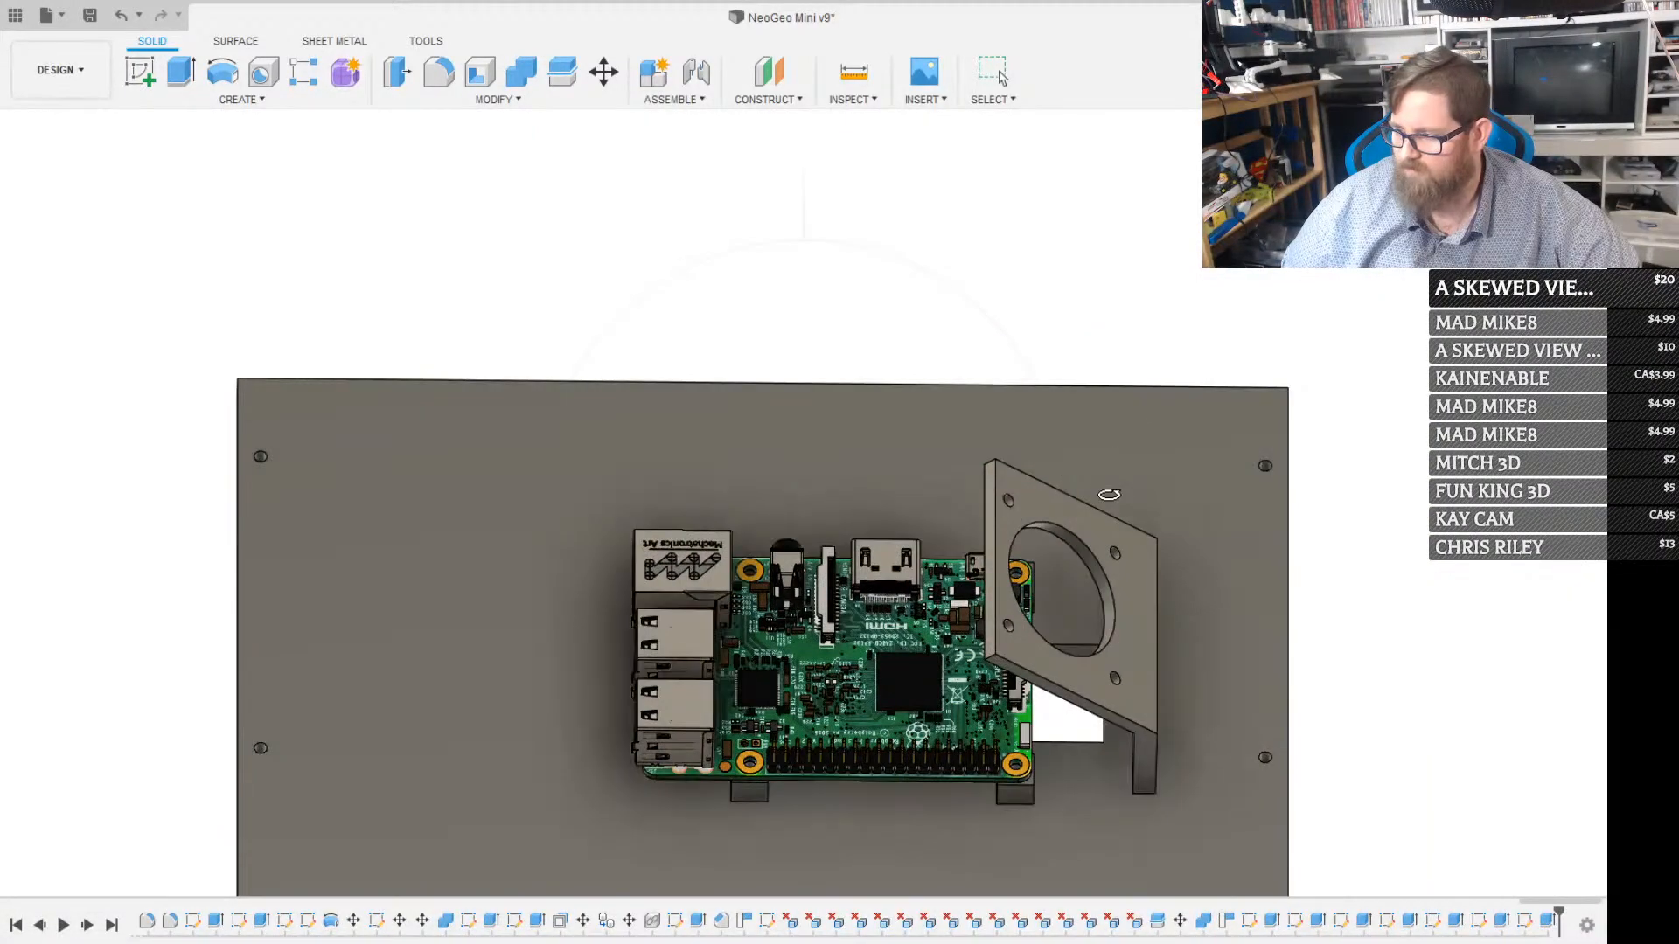
scroll(1107, 504, "up", 3)
middle_click_drag(1078, 628, 993, 668, "shift")
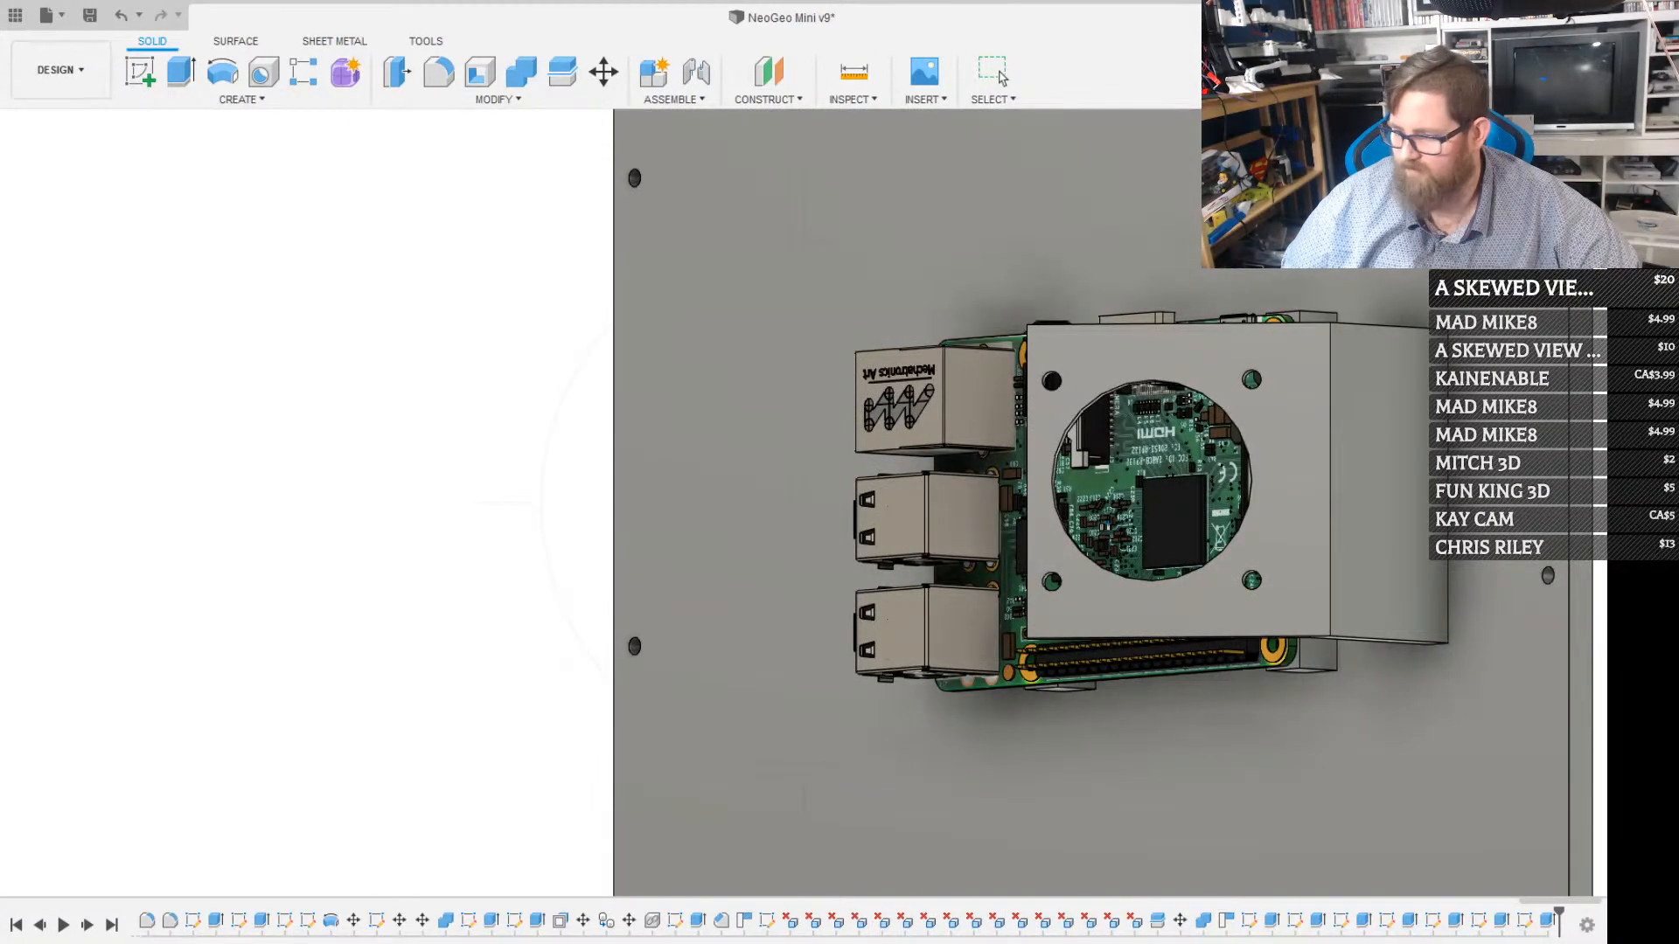
left_click(1282, 427)
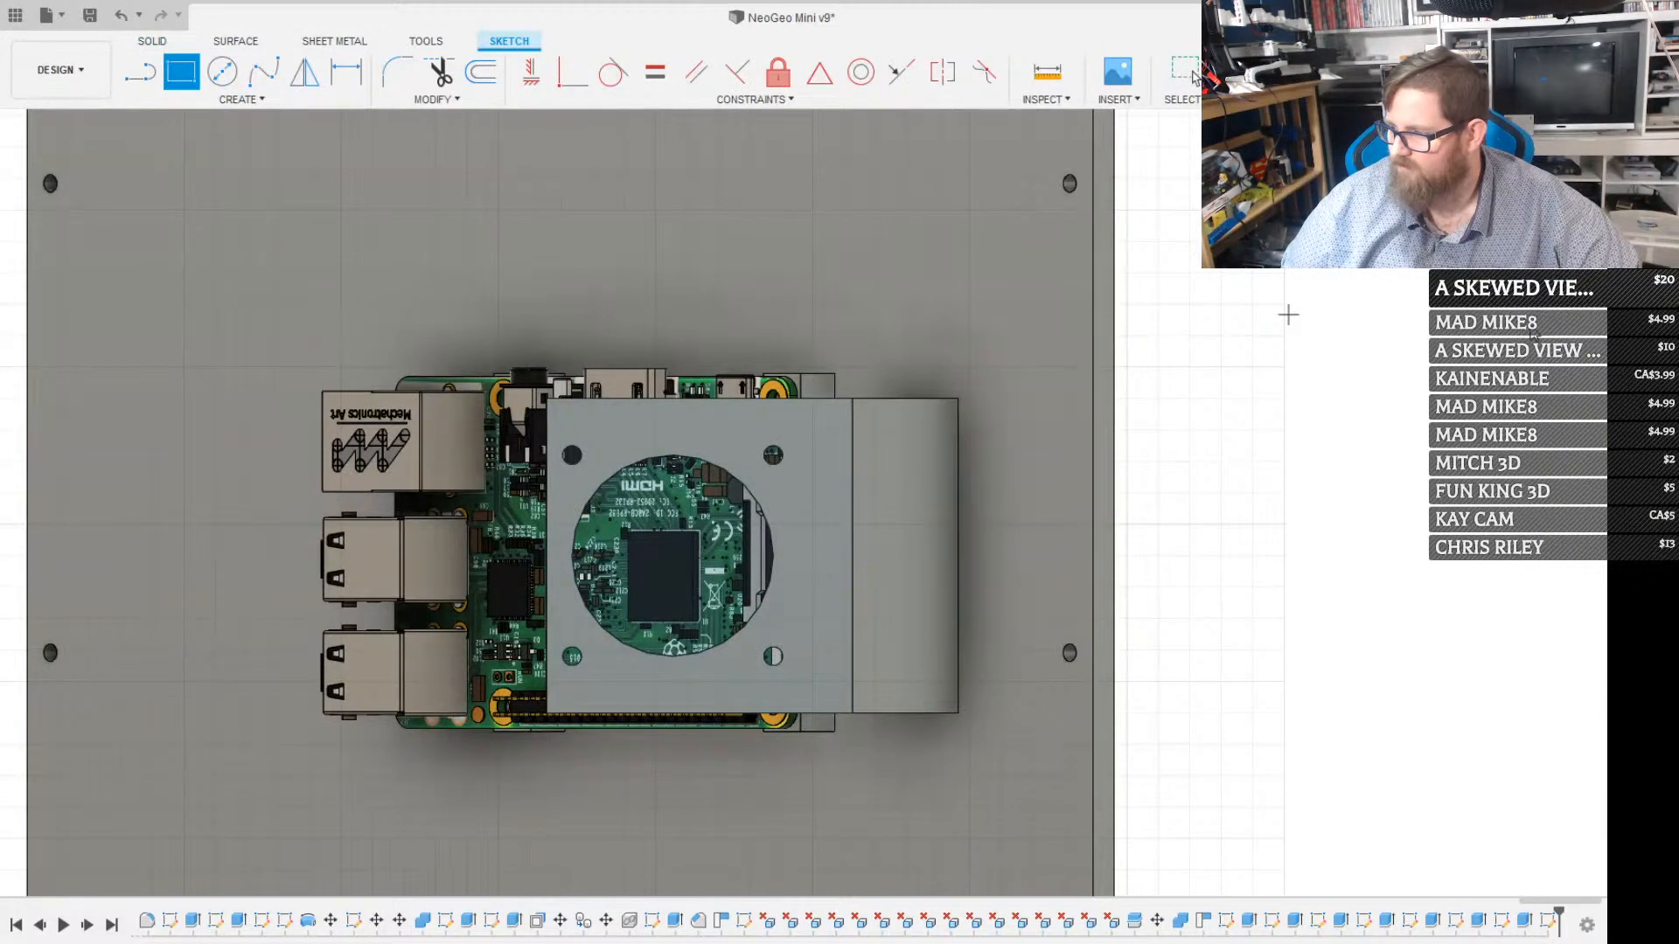
key("Escape")
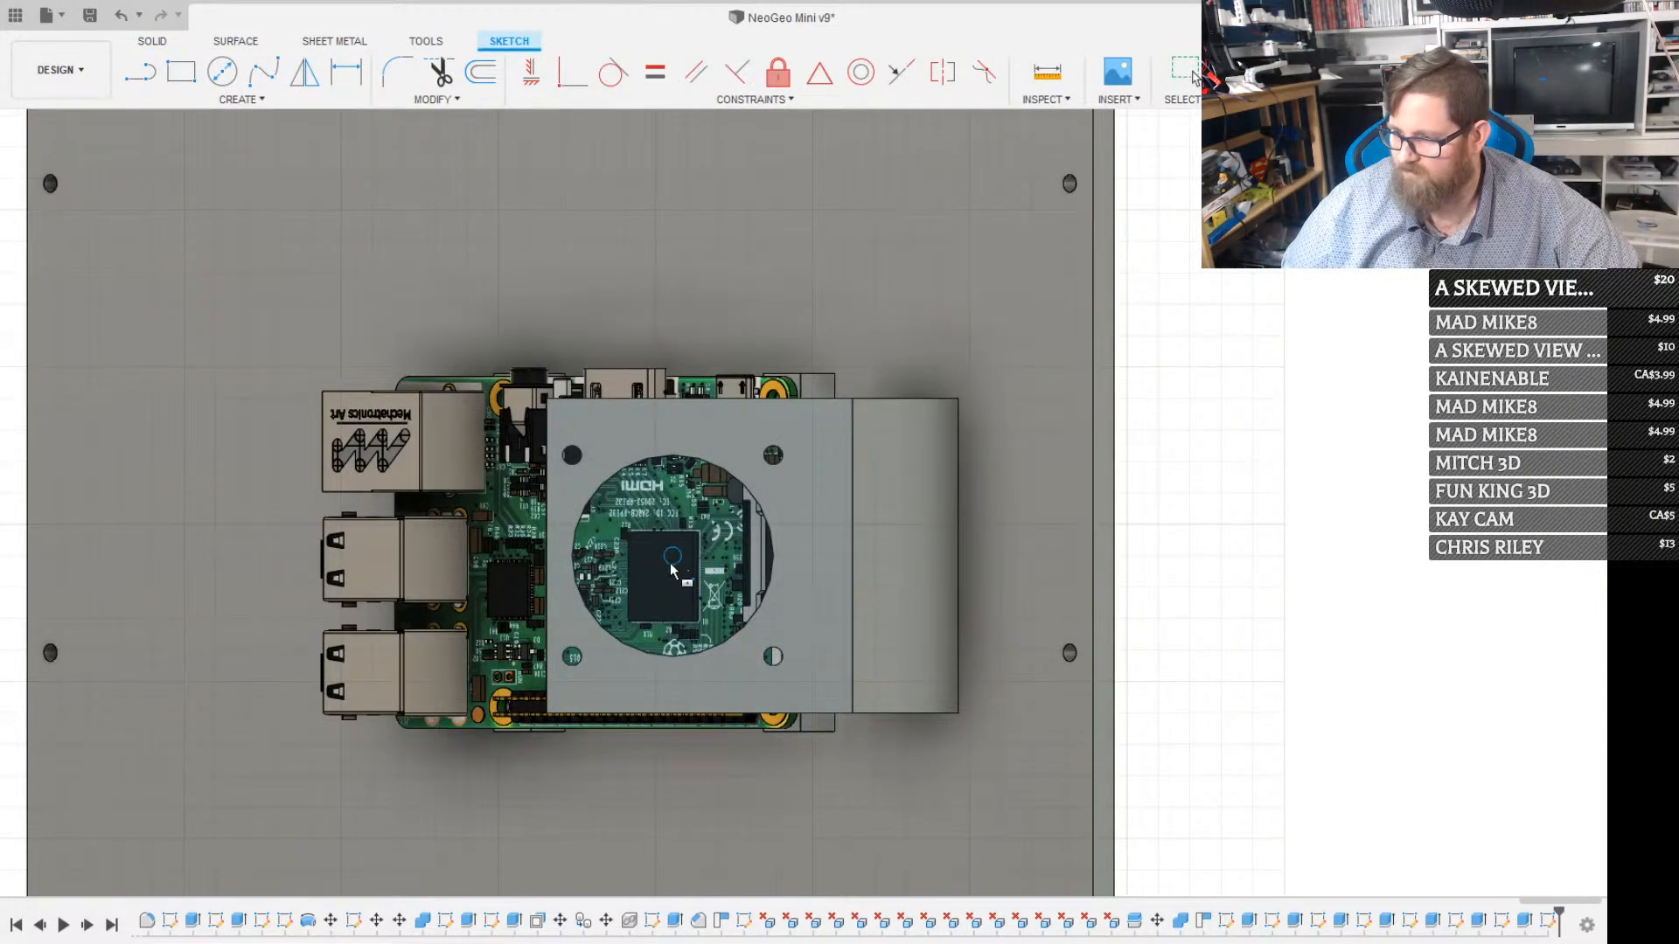
left_click(801, 658)
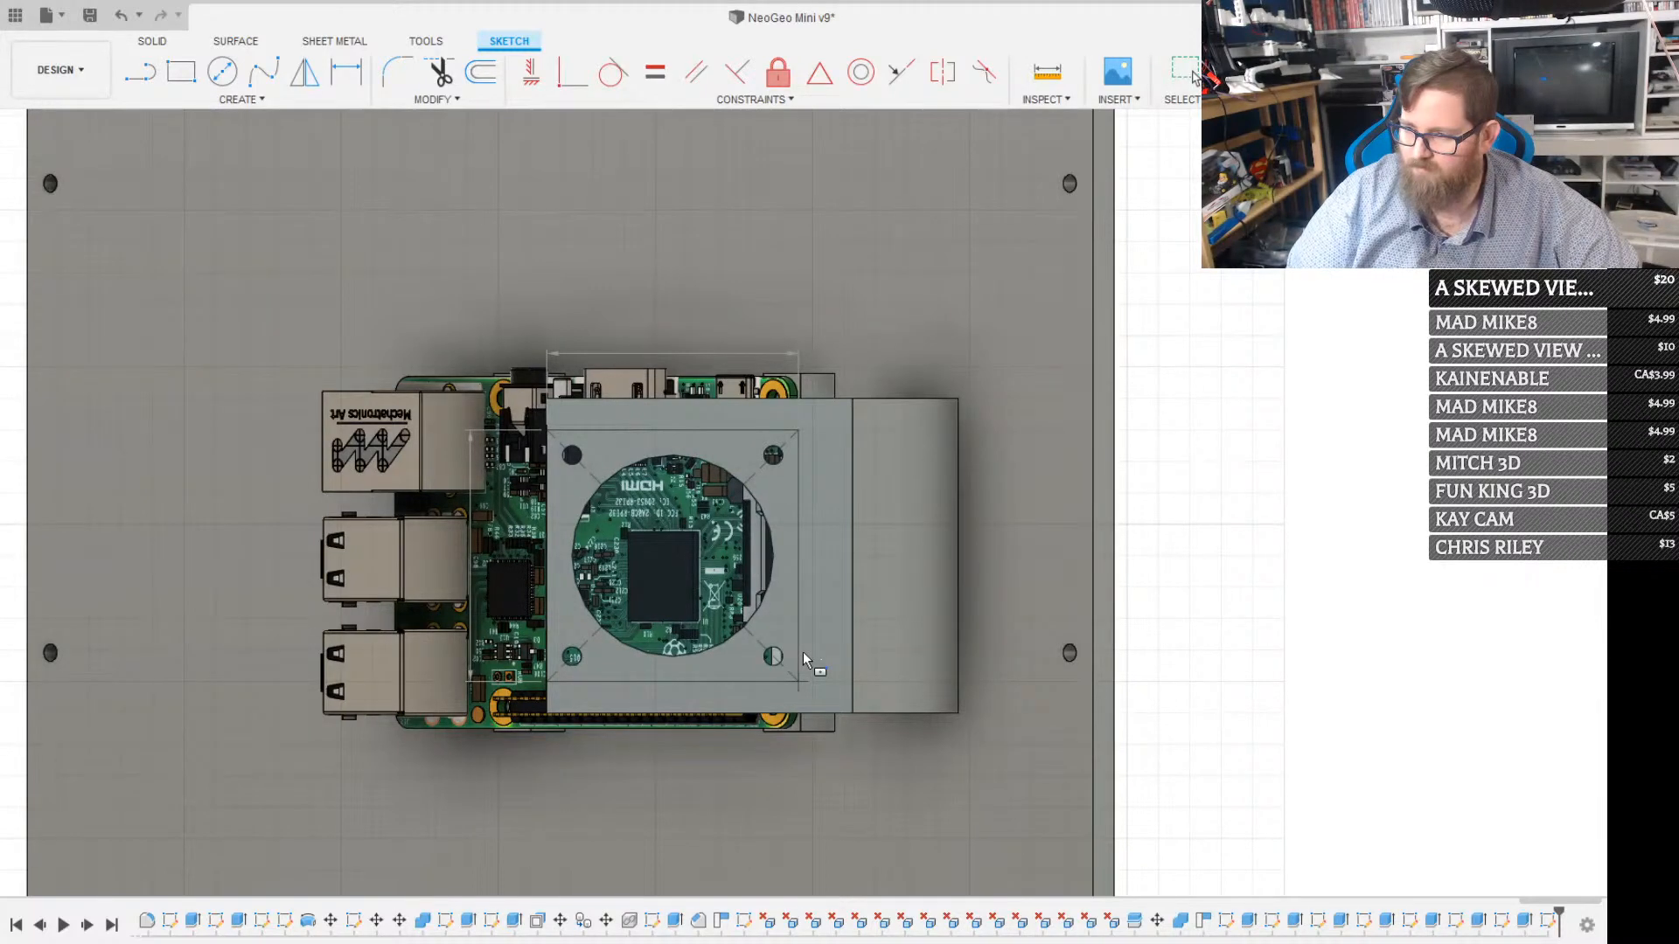
type("42")
key("Tab")
type("42")
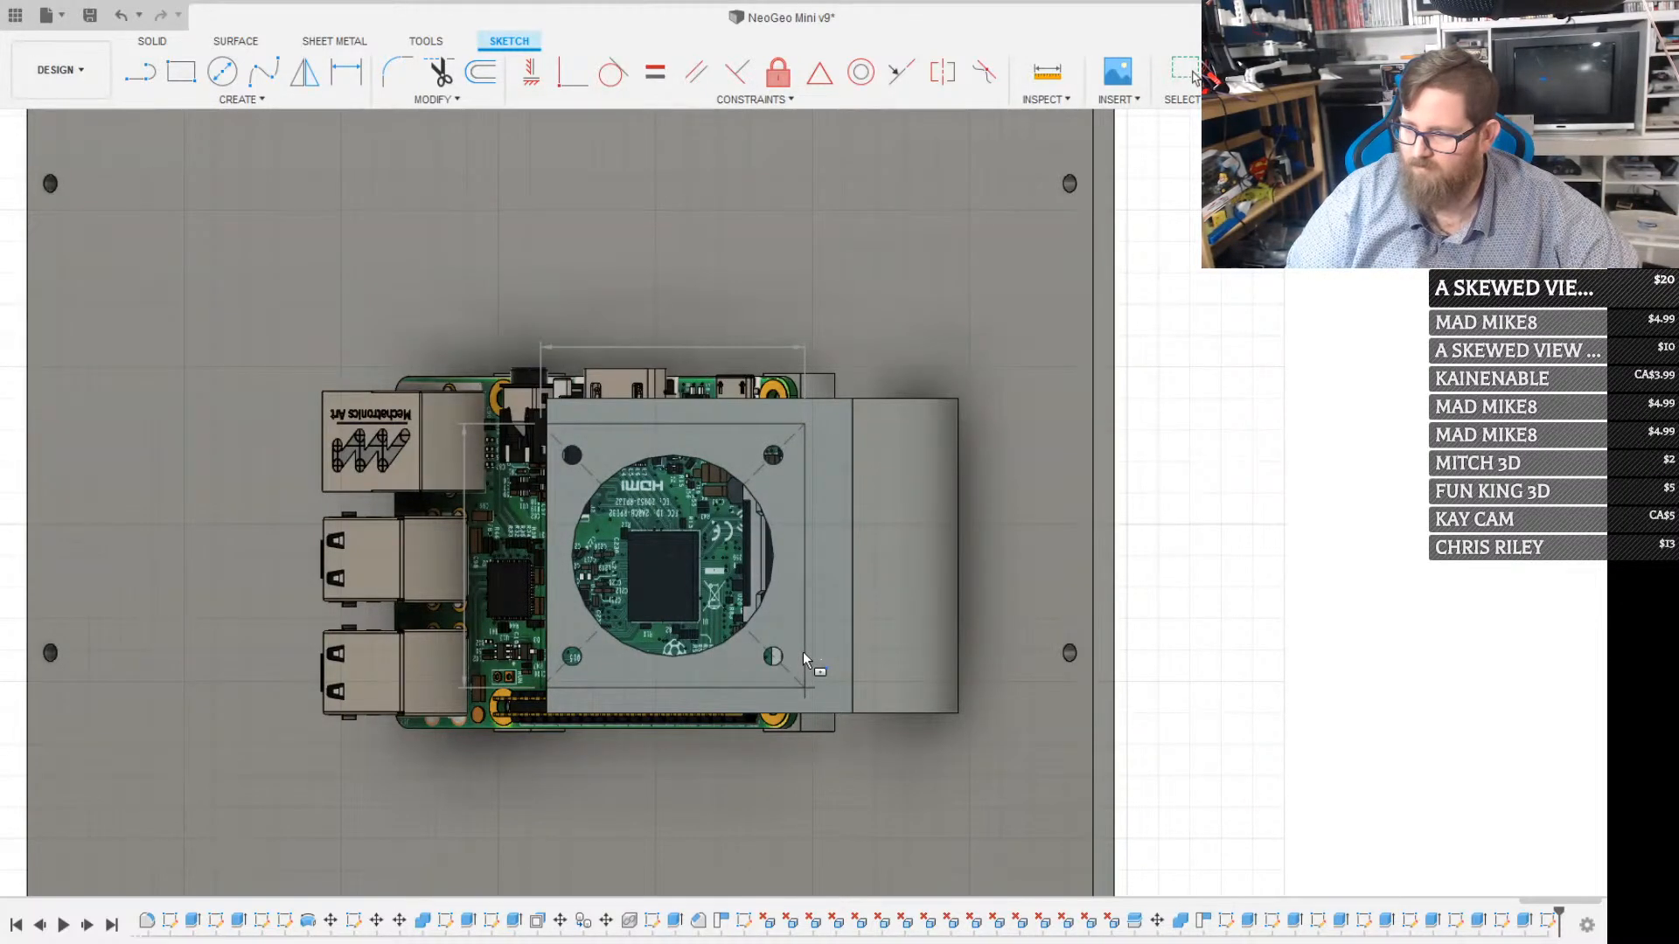
key("Return")
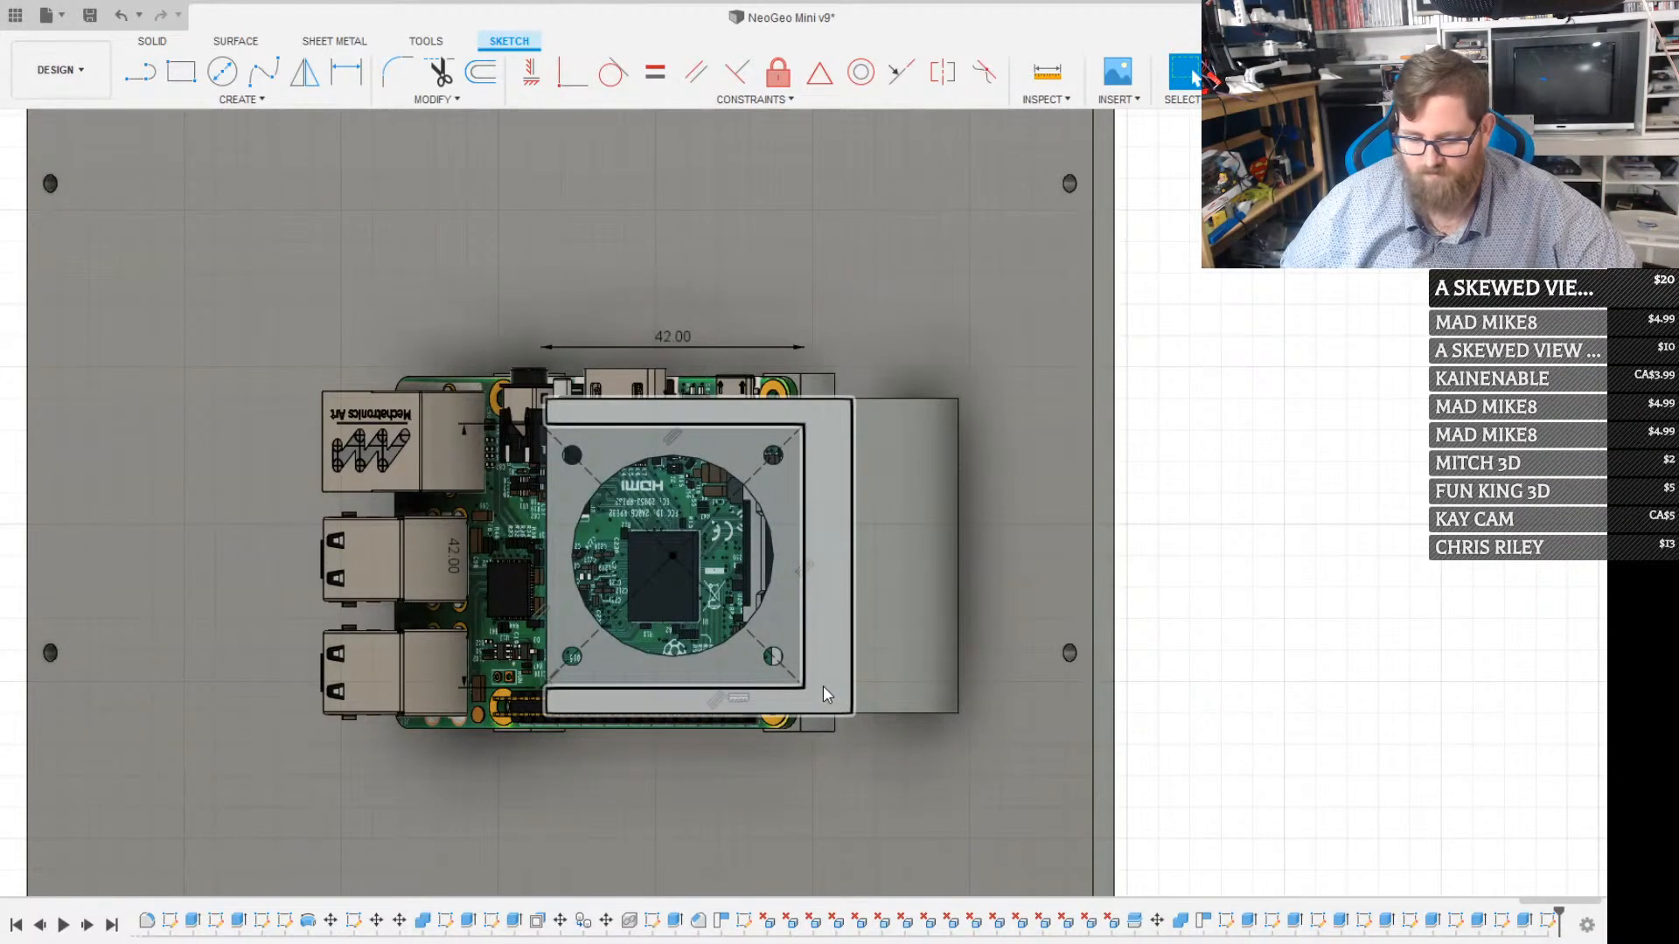
Draw lines continuing the 42 mm square's two parallel edges to the angled plate's bend edge
key("l")
left_click(804, 685)
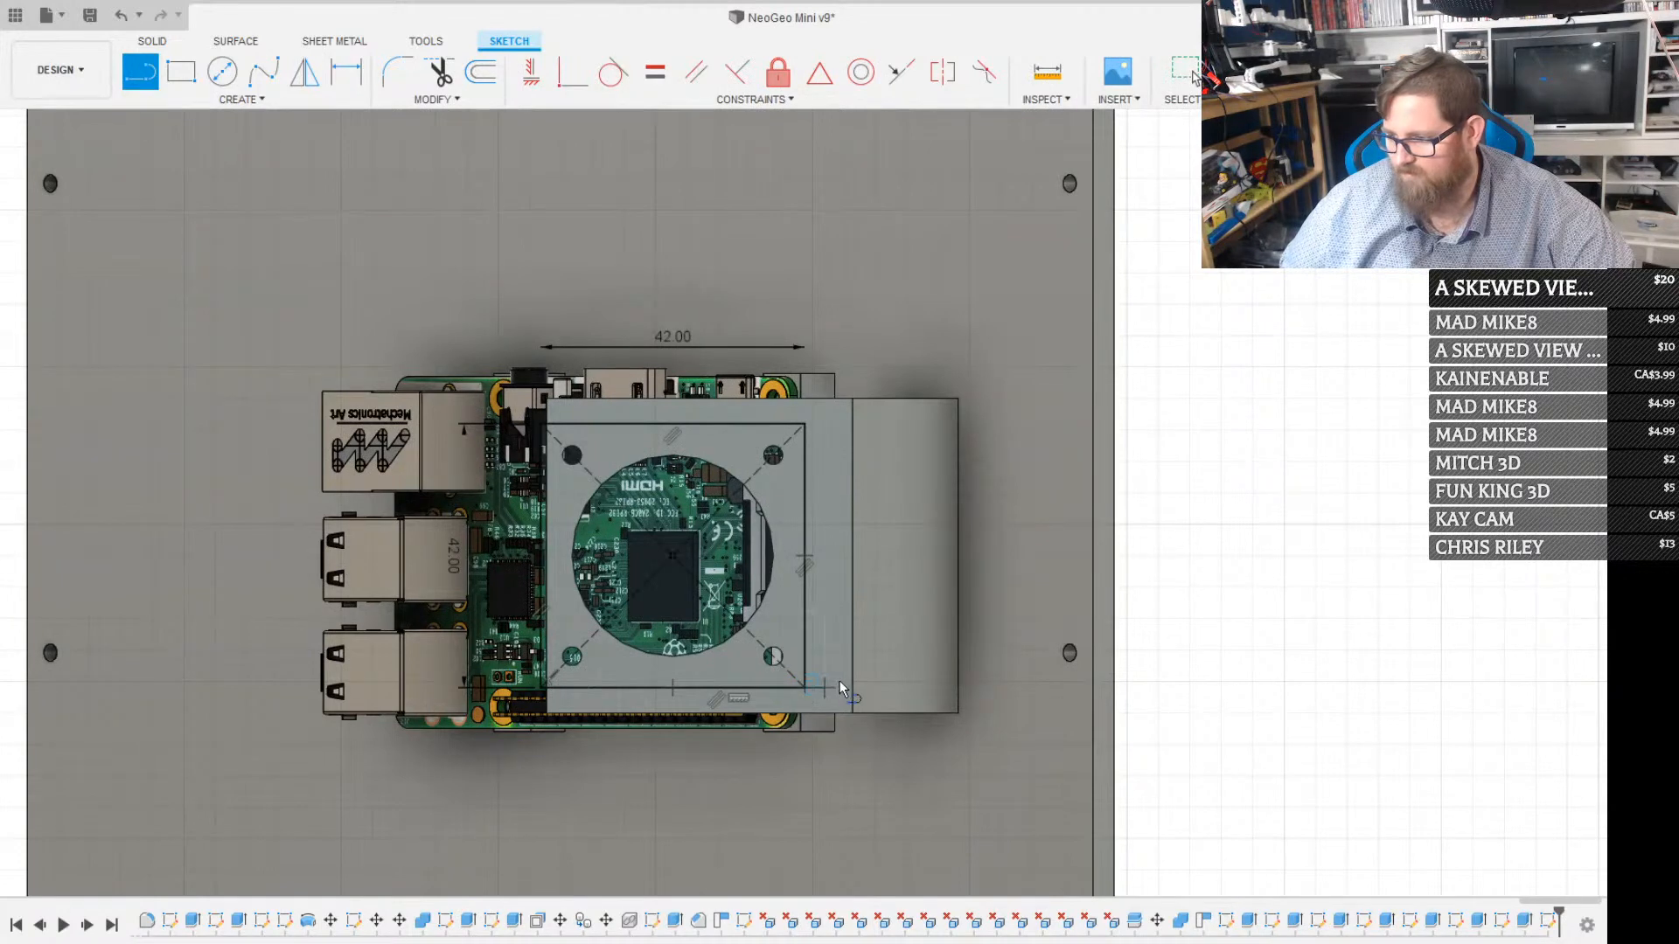
left_click(852, 687)
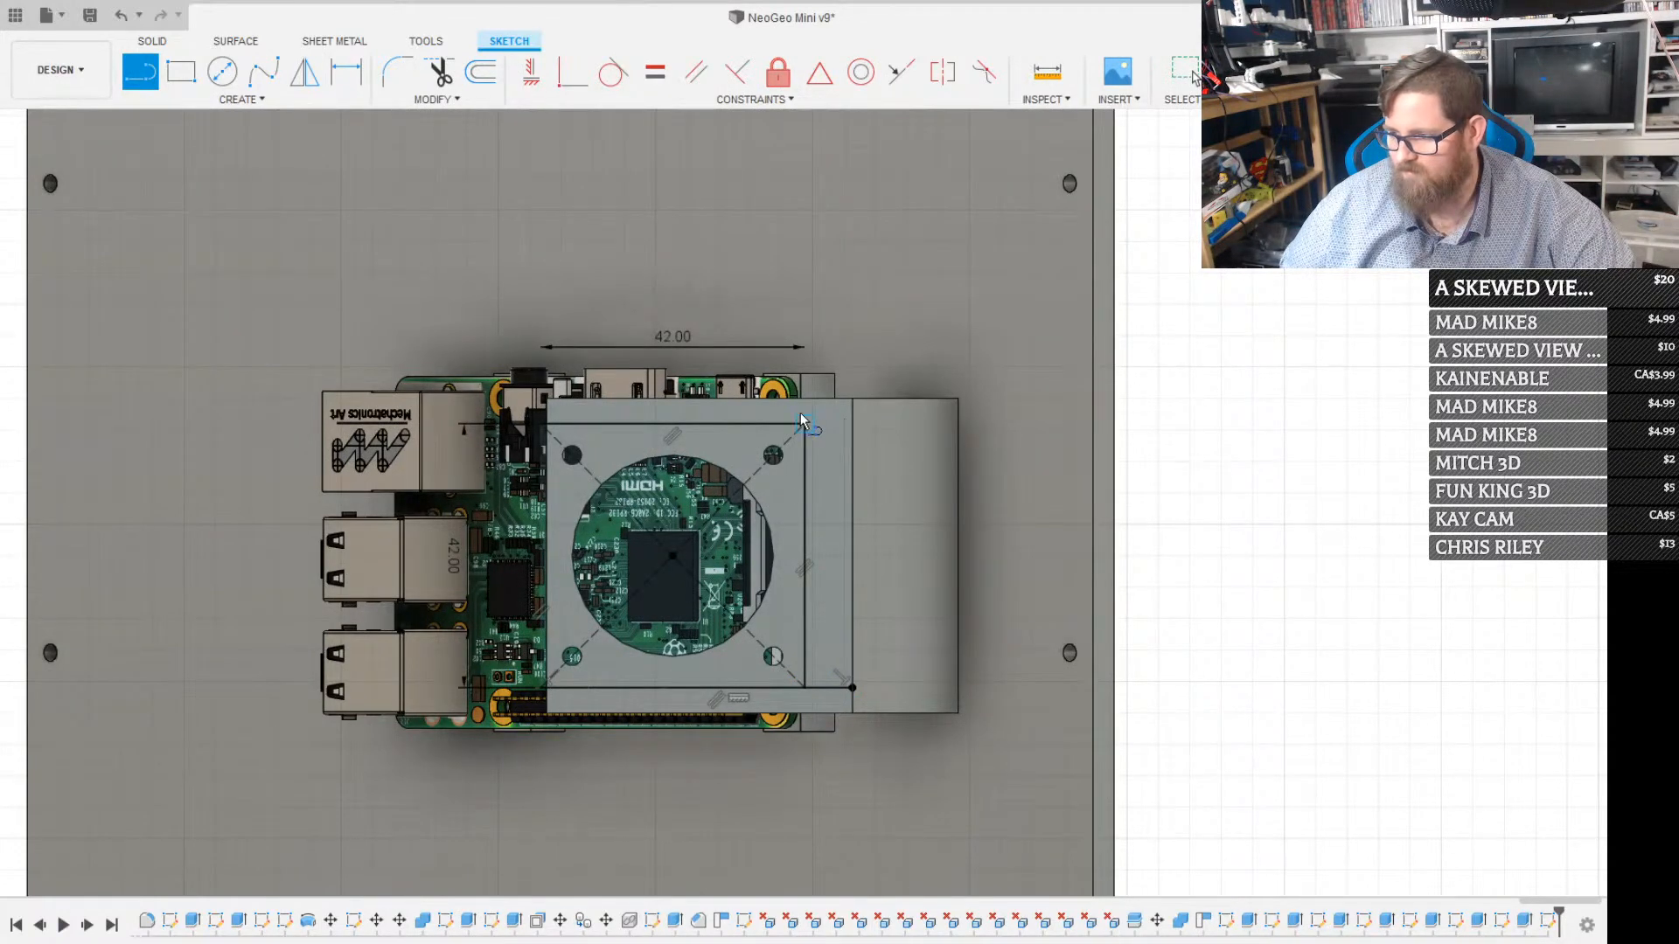
left_click(855, 425)
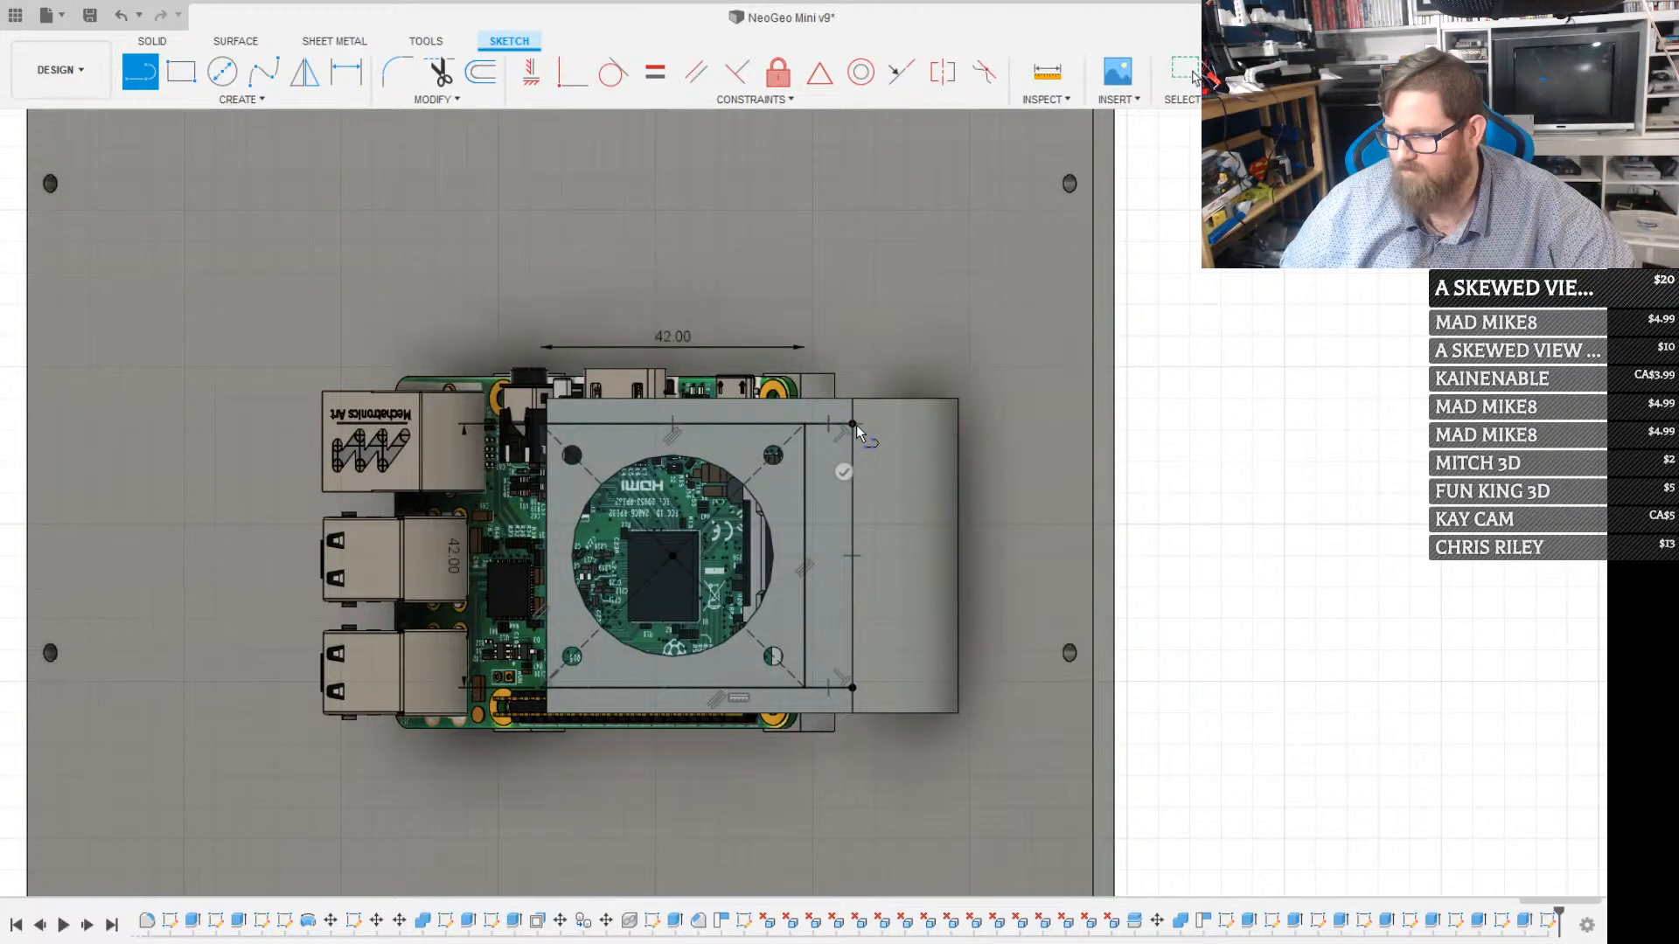
key("Escape")
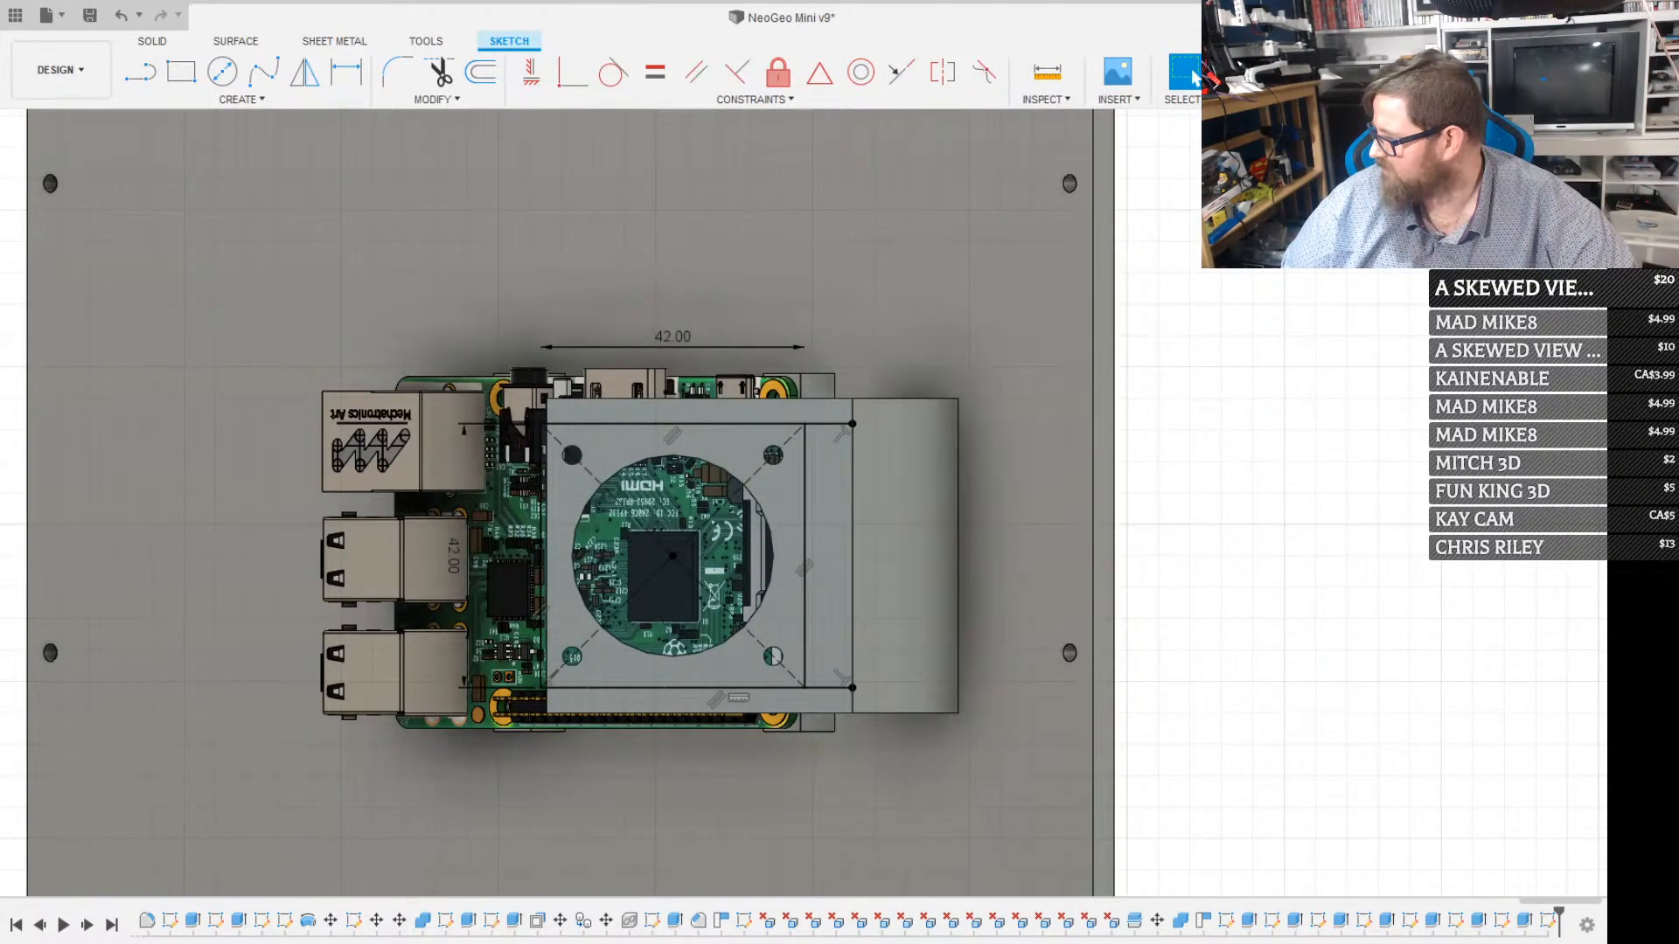
Sketch a rectangle around the angled plate's outline between opposite corners, enclosing the strips outside the 42 mm width
scroll(844, 394, "up", 5)
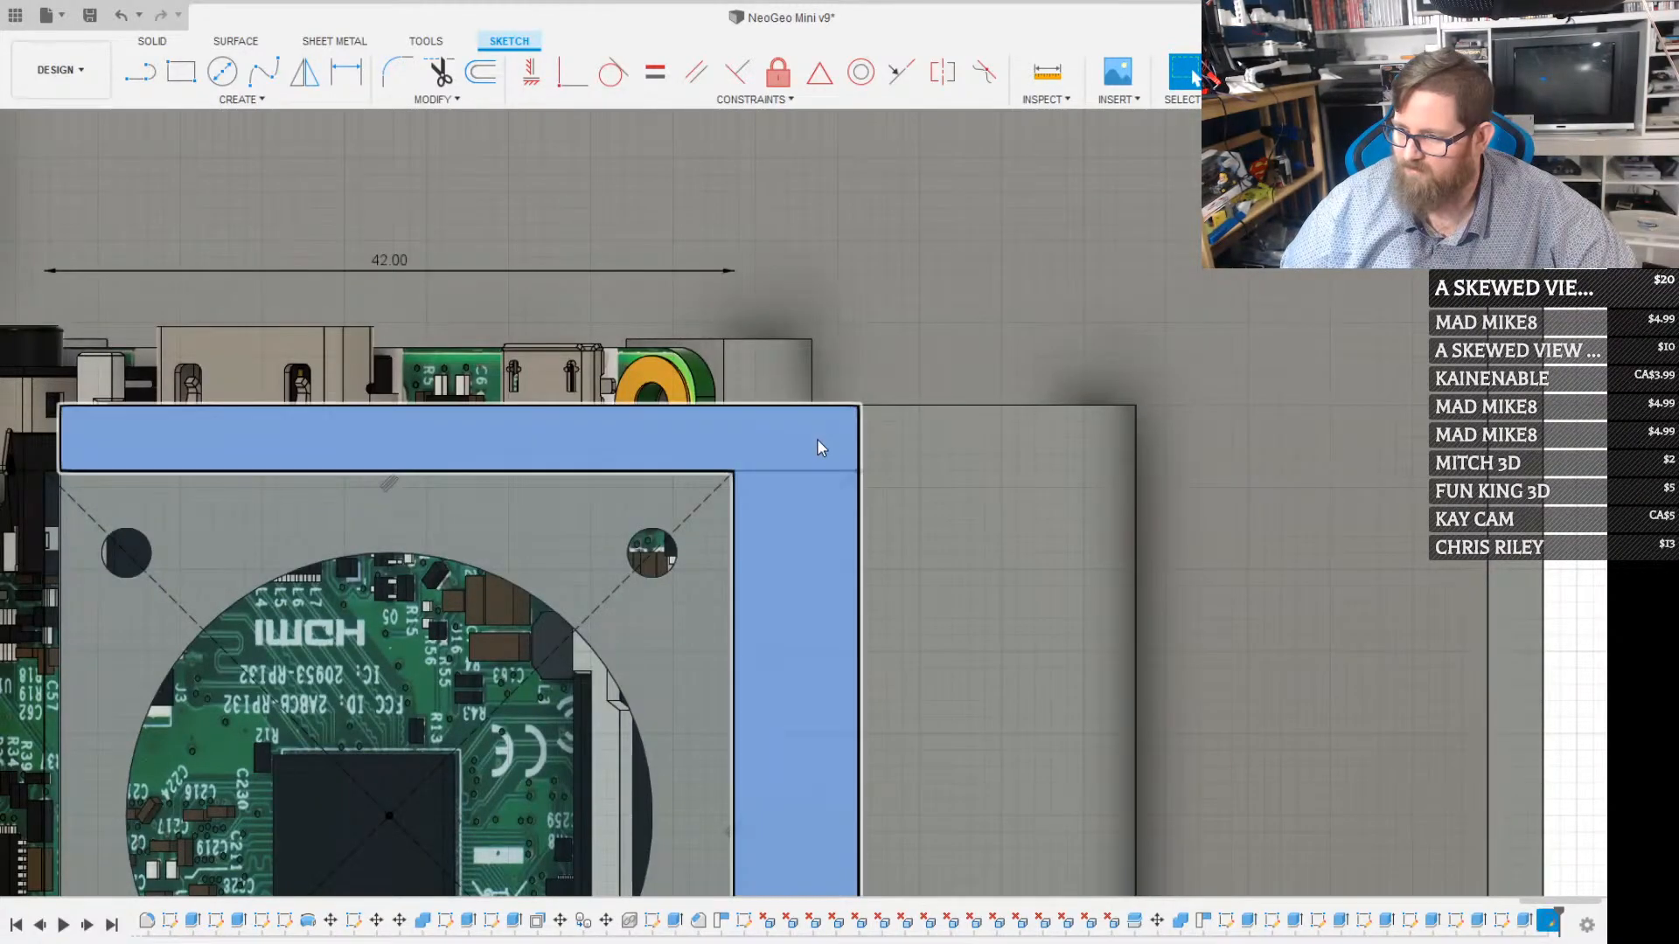
scroll(818, 437, "up", 2)
scroll(823, 432, "down", 5)
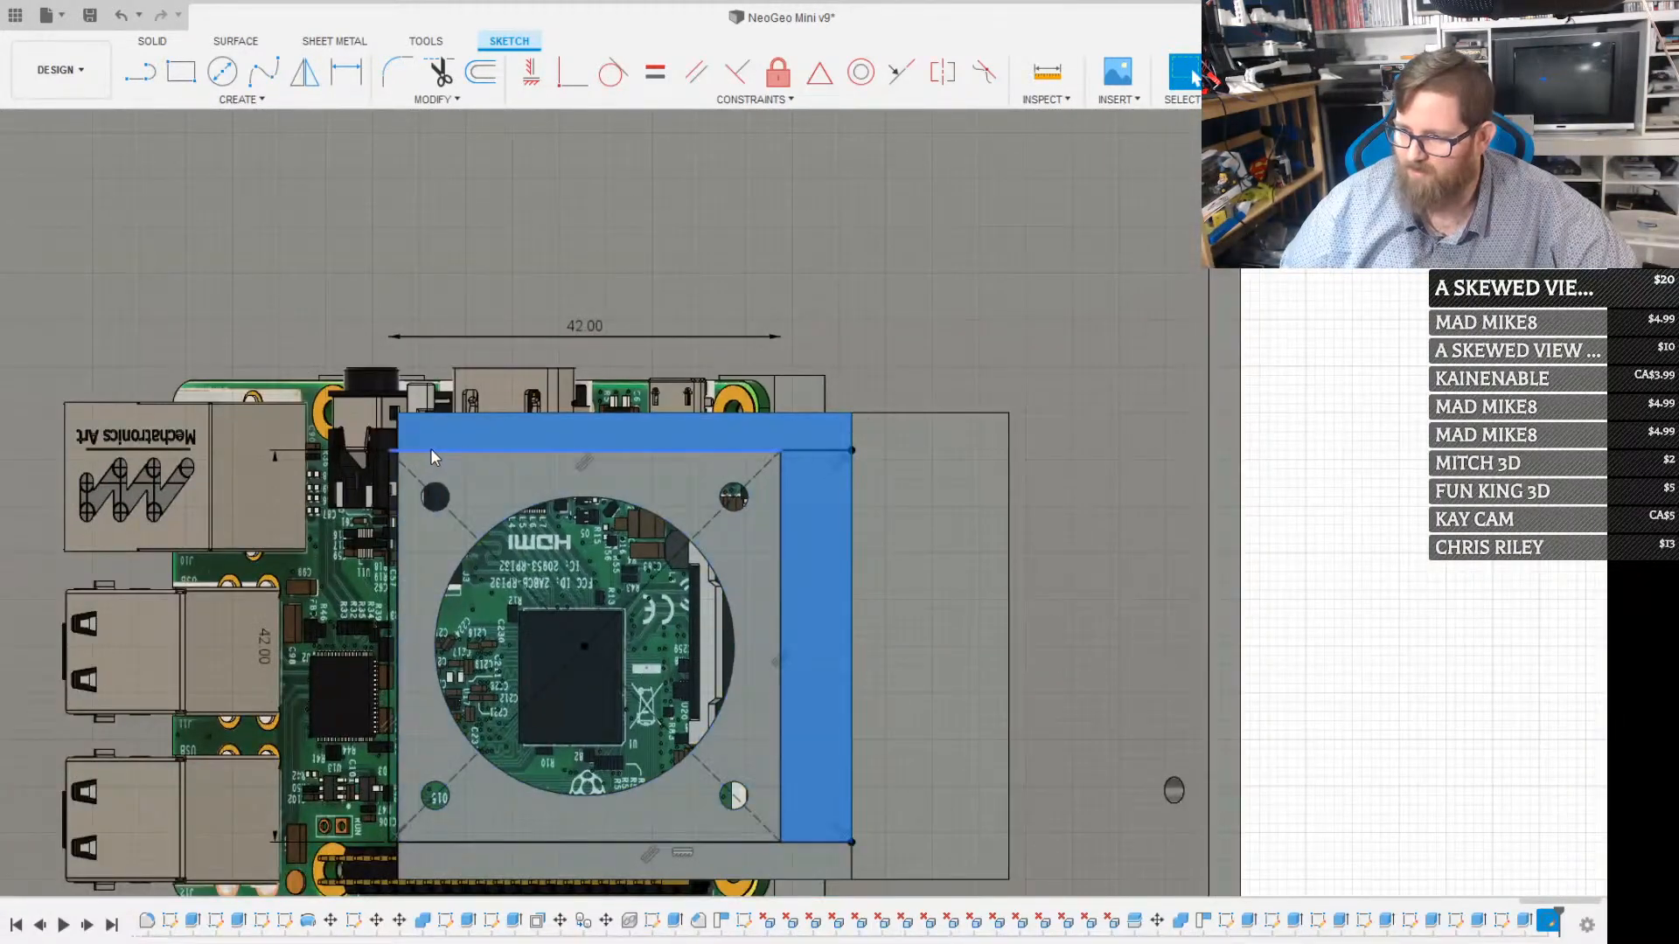
key("r")
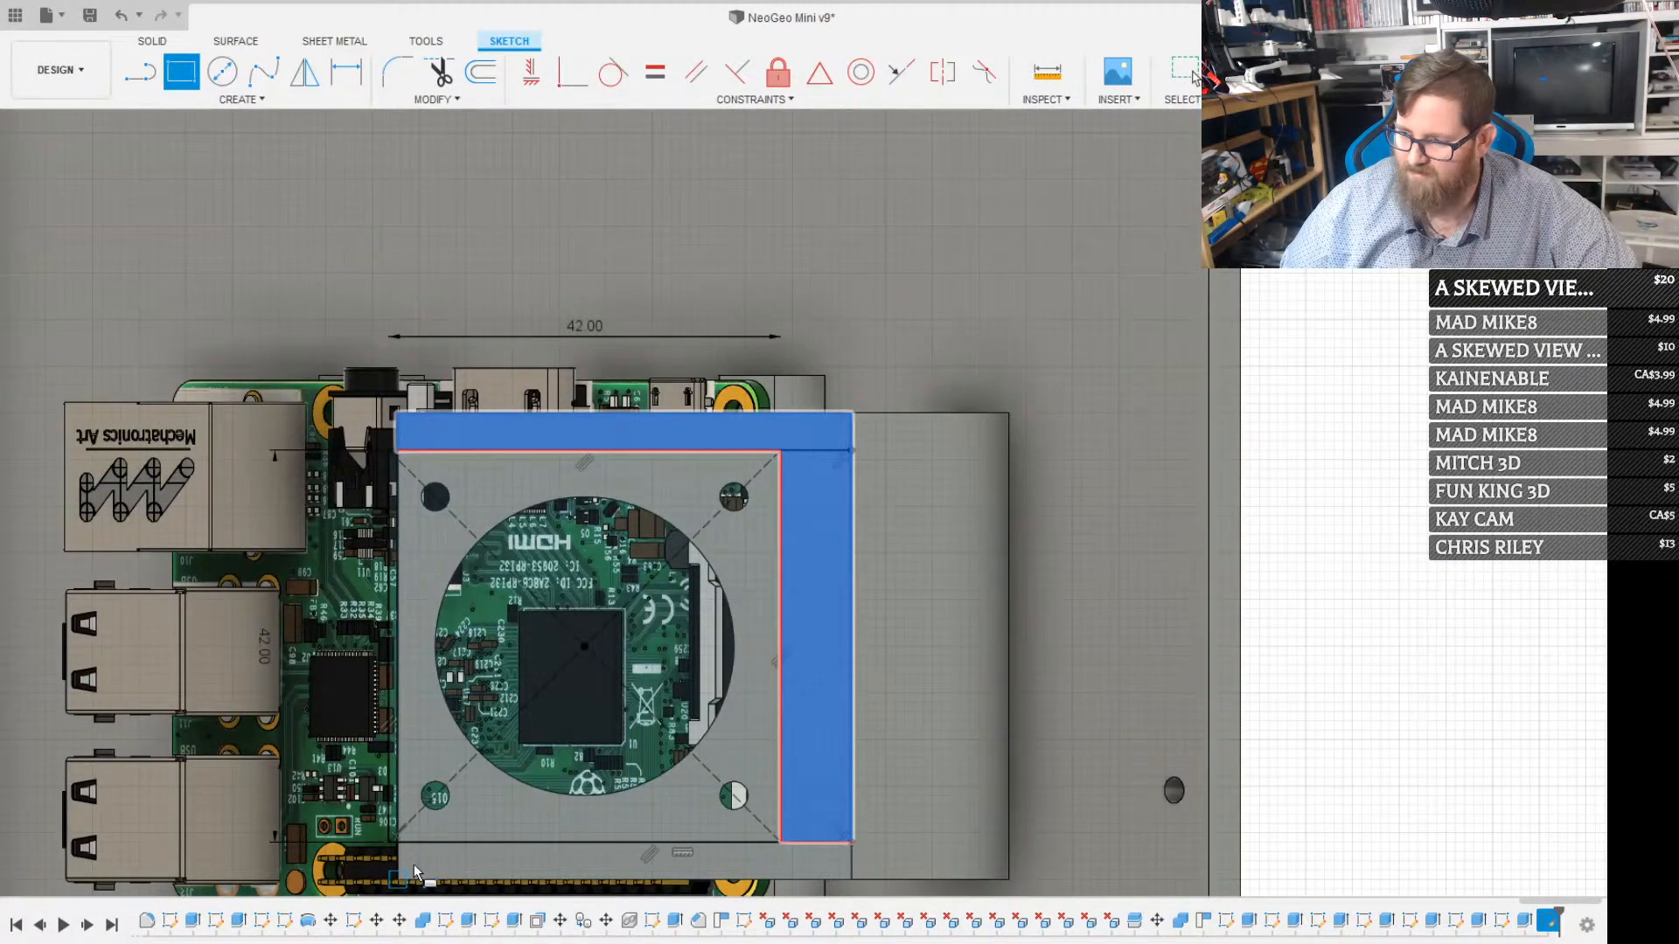
key("Escape")
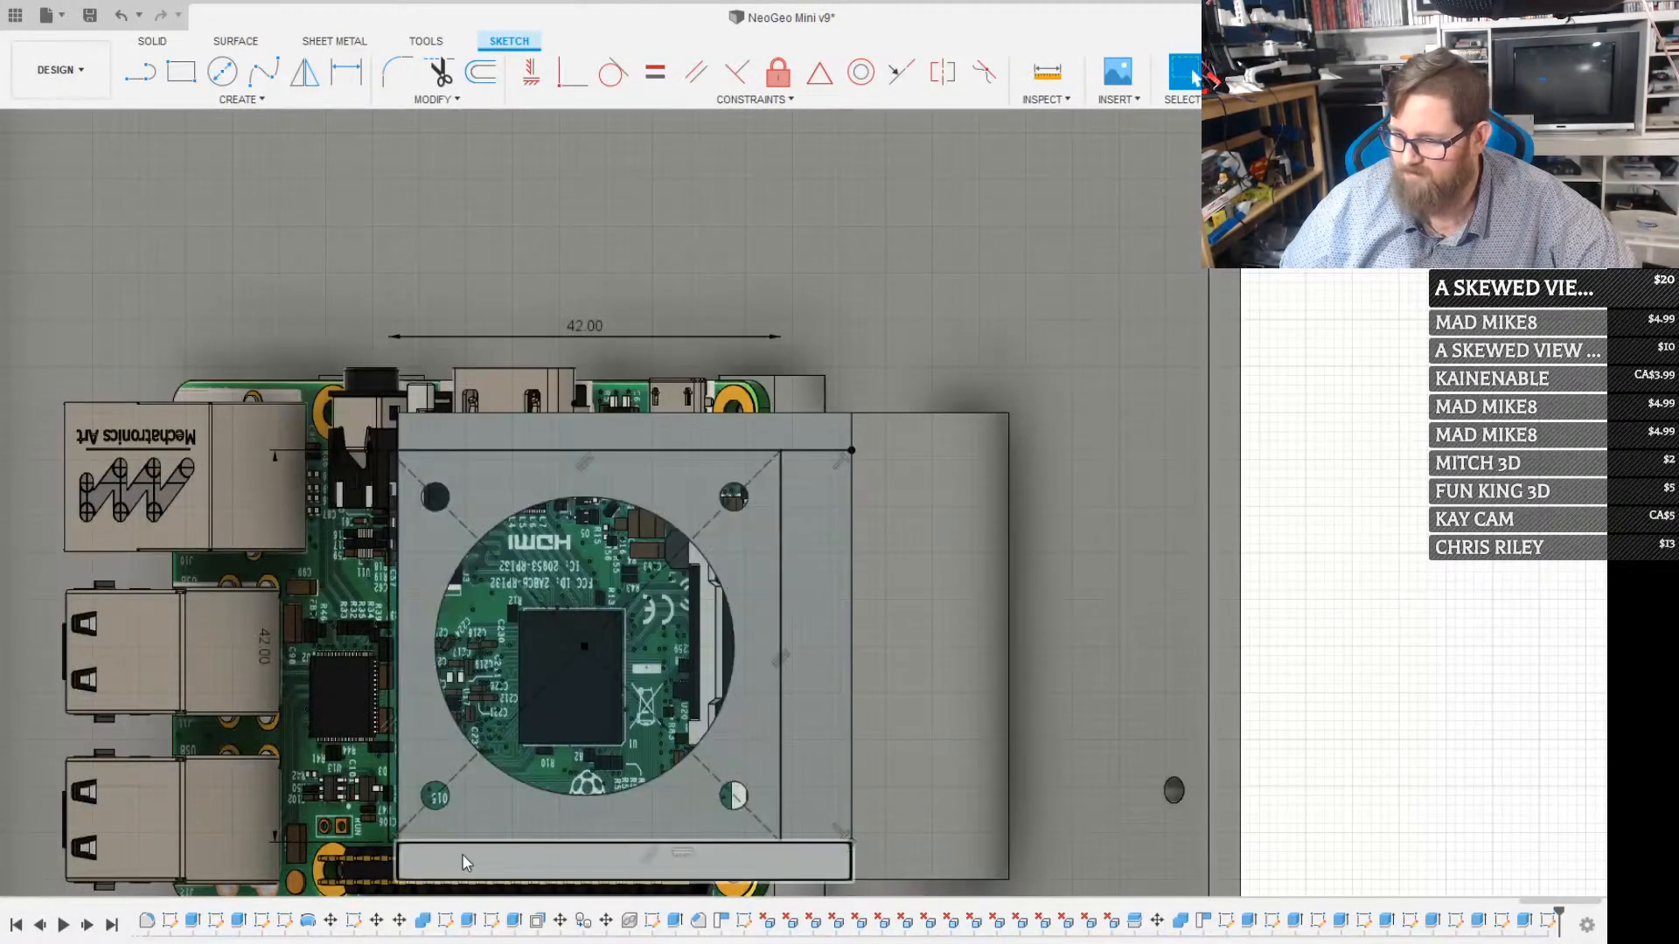
key("r")
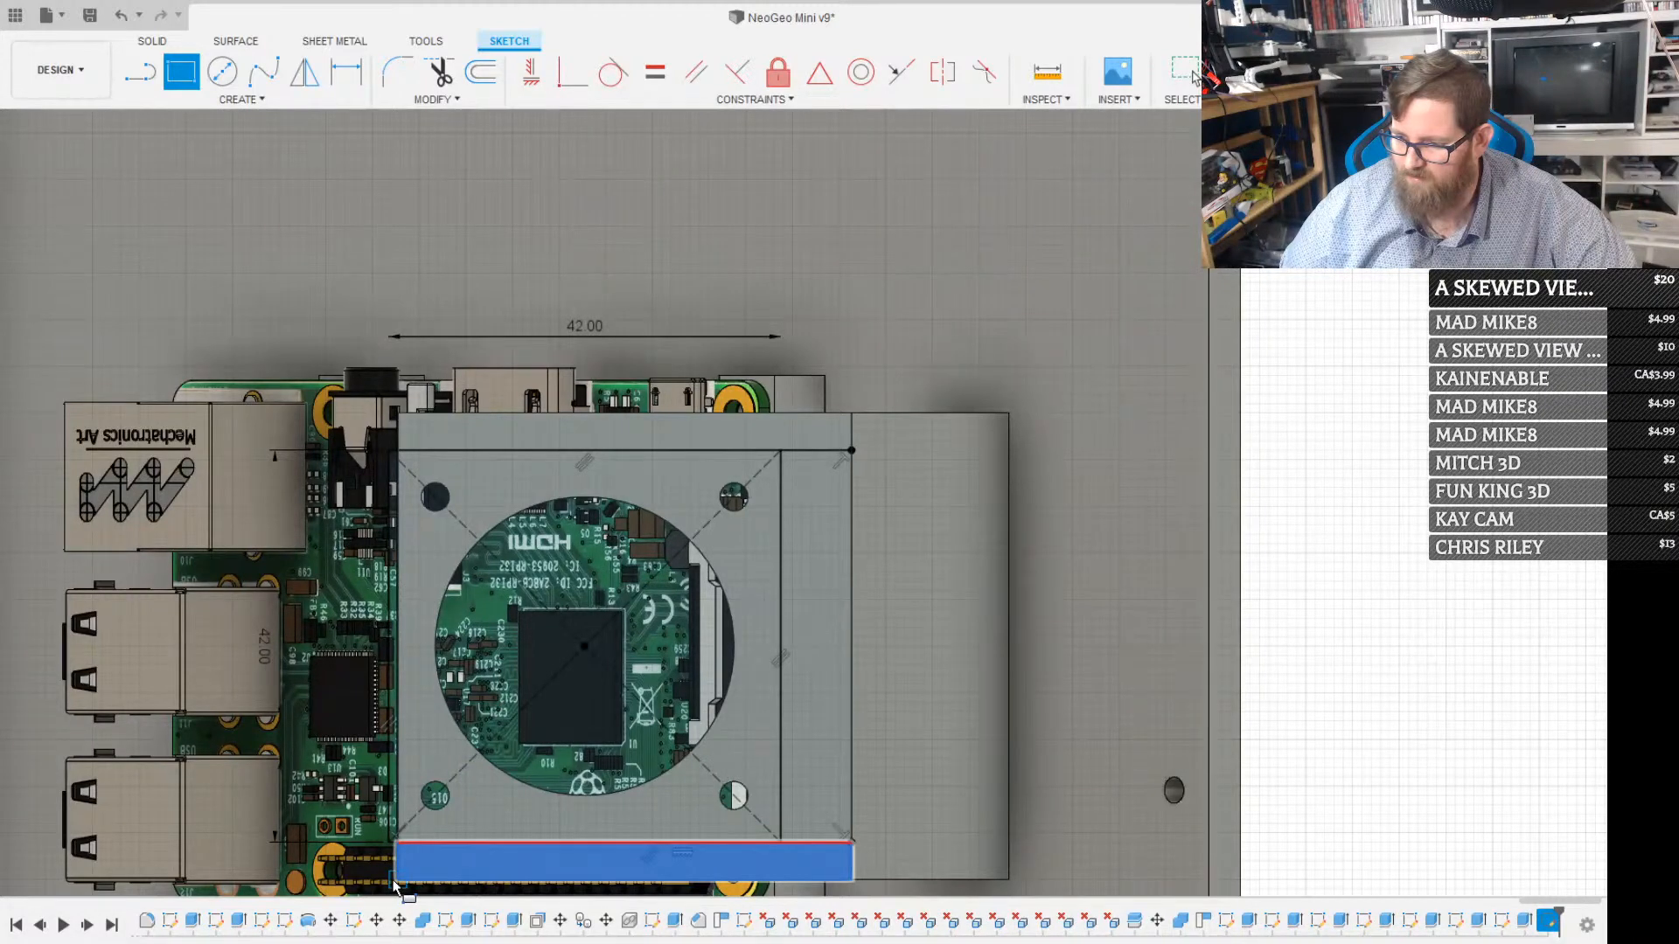
left_click(393, 885)
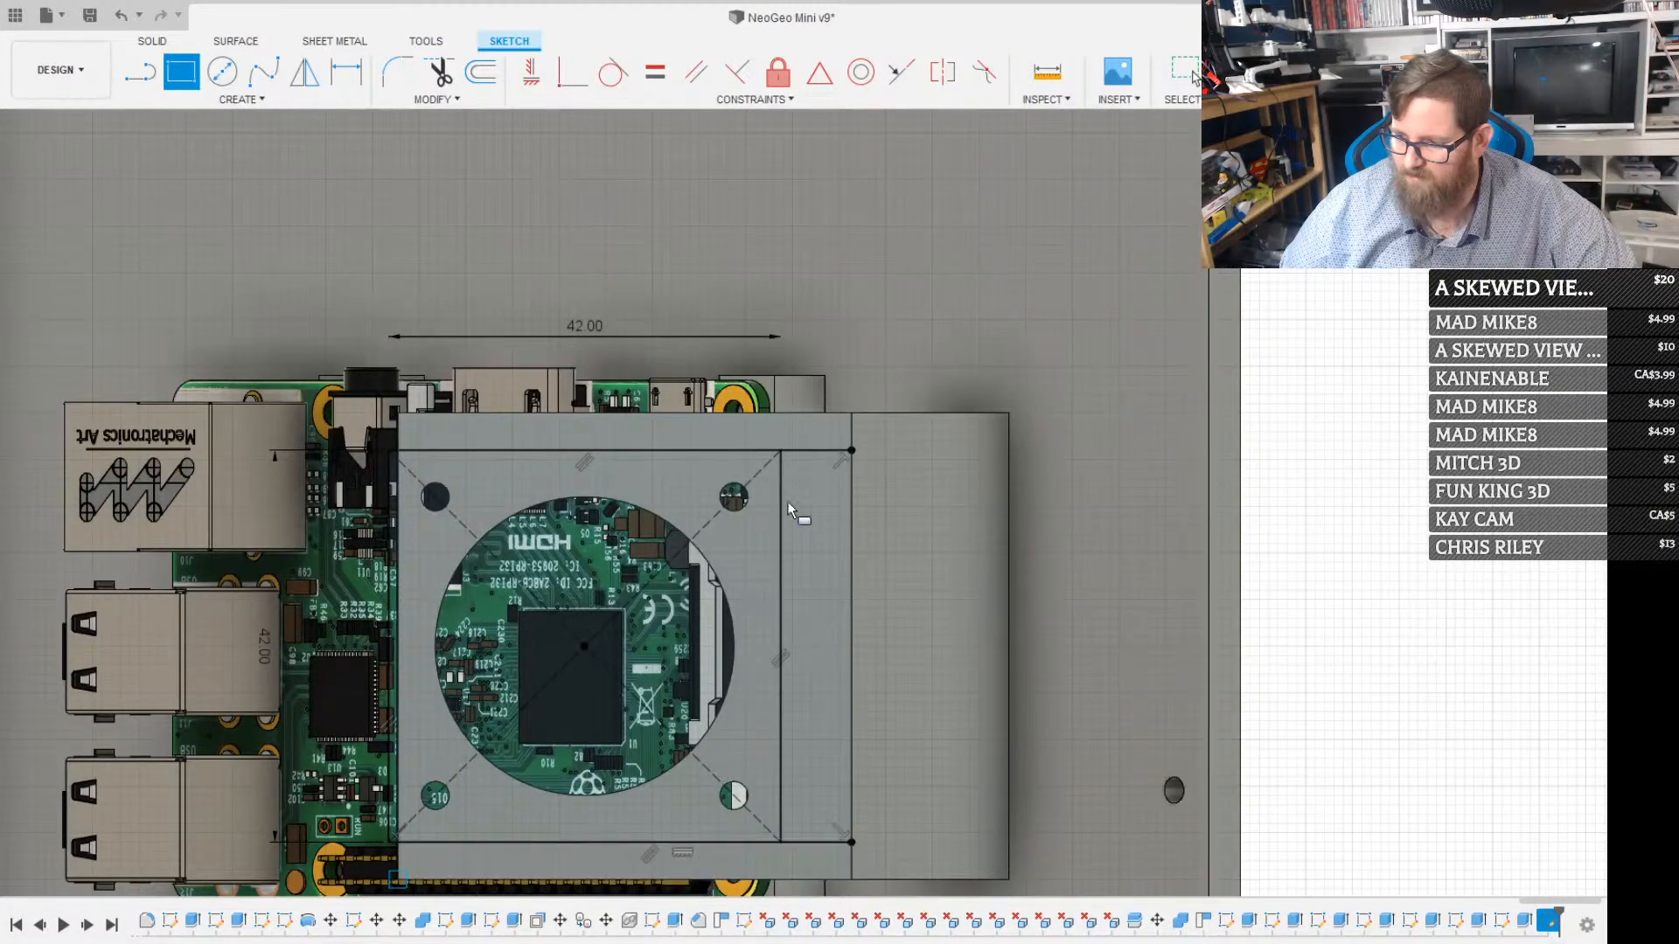
left_click(854, 416)
key("Escape")
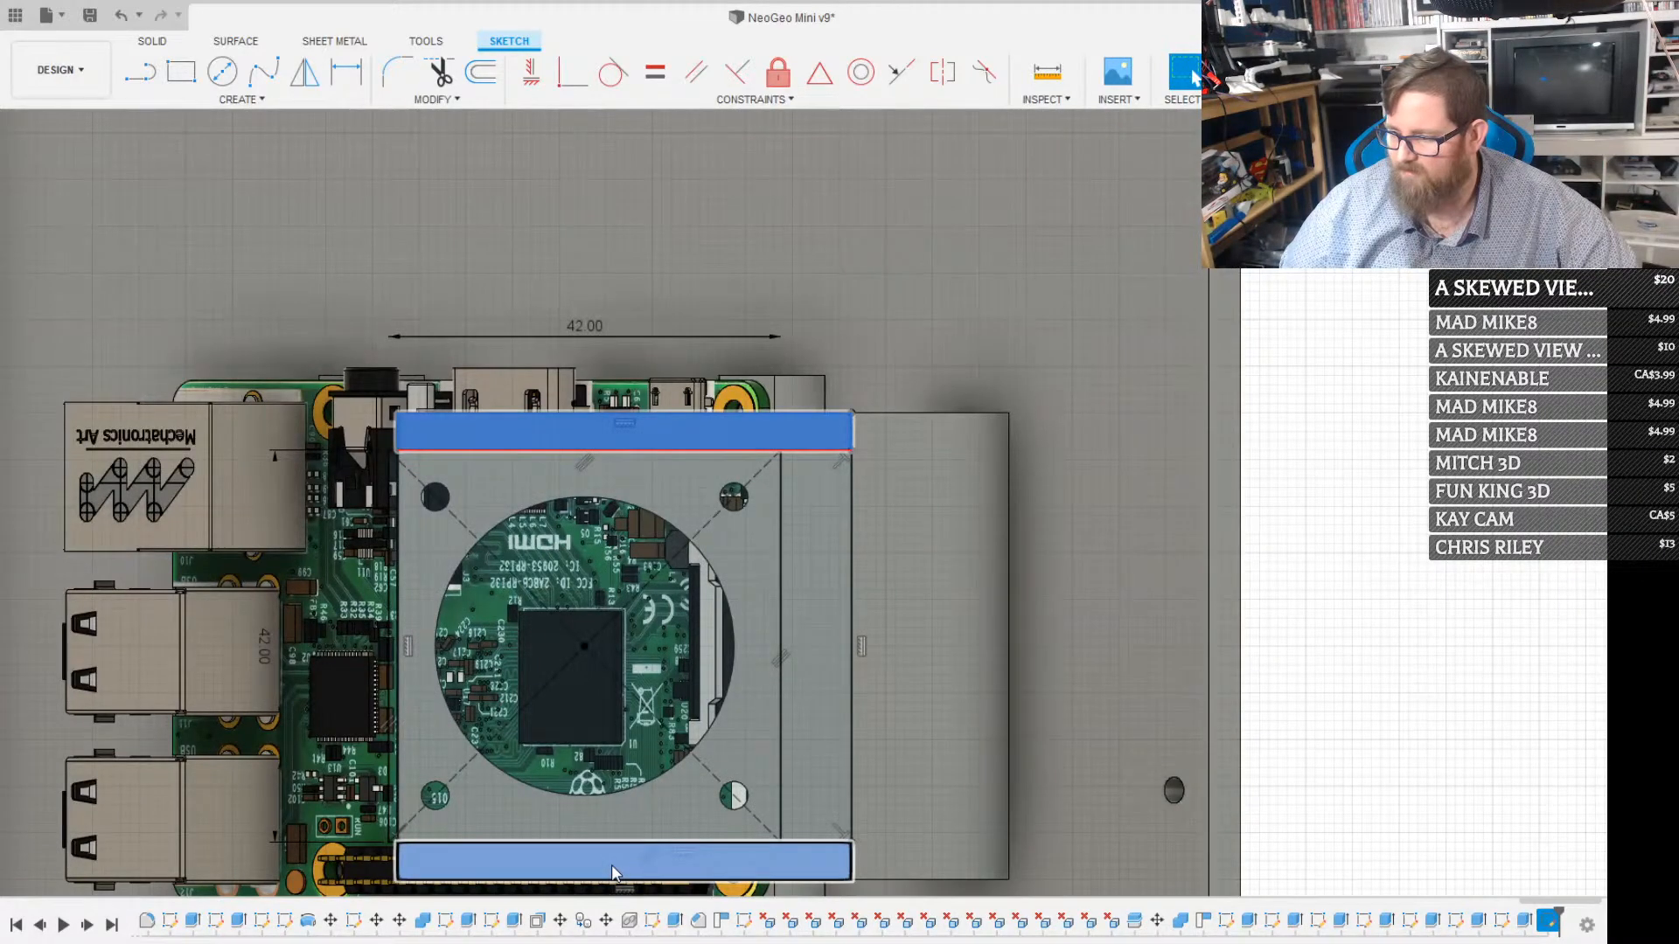
Extrude-cut the two outer strips to trim the angled plate to the 42 mm width
left_click(672, 837)
key("e")
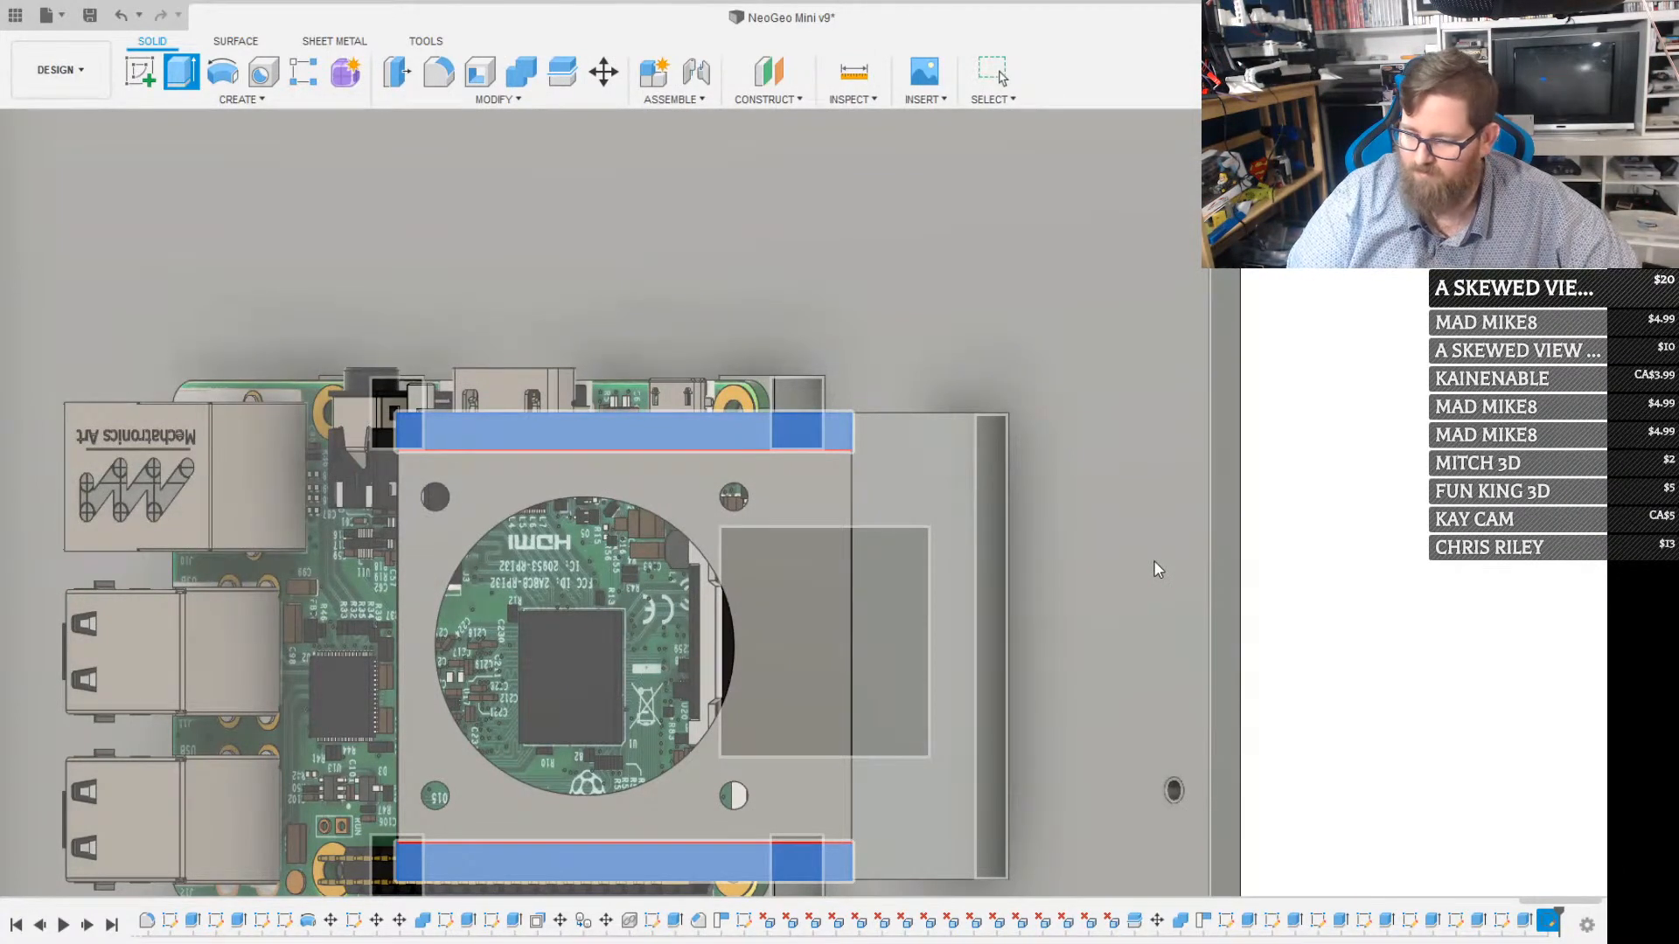
key("Return")
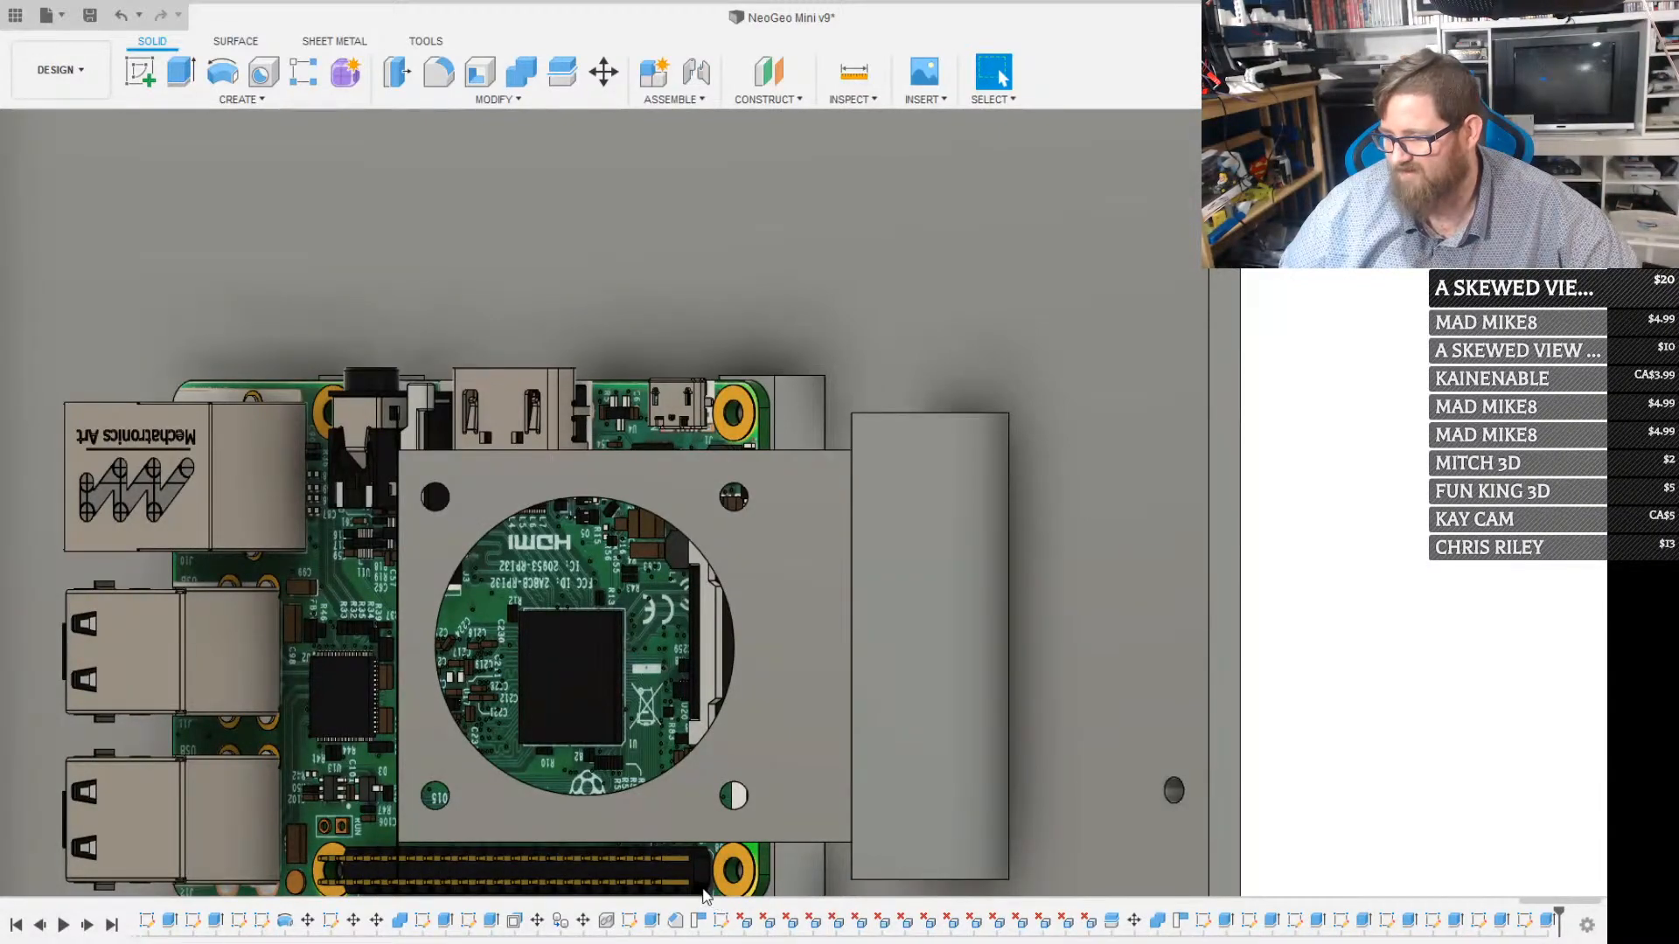
Sketch a 25 by 4 mm rectangle along each end of the upright bracket wall's outer face, level with the trimmed plate
middle_click_drag(742, 792, 817, 718, "shift")
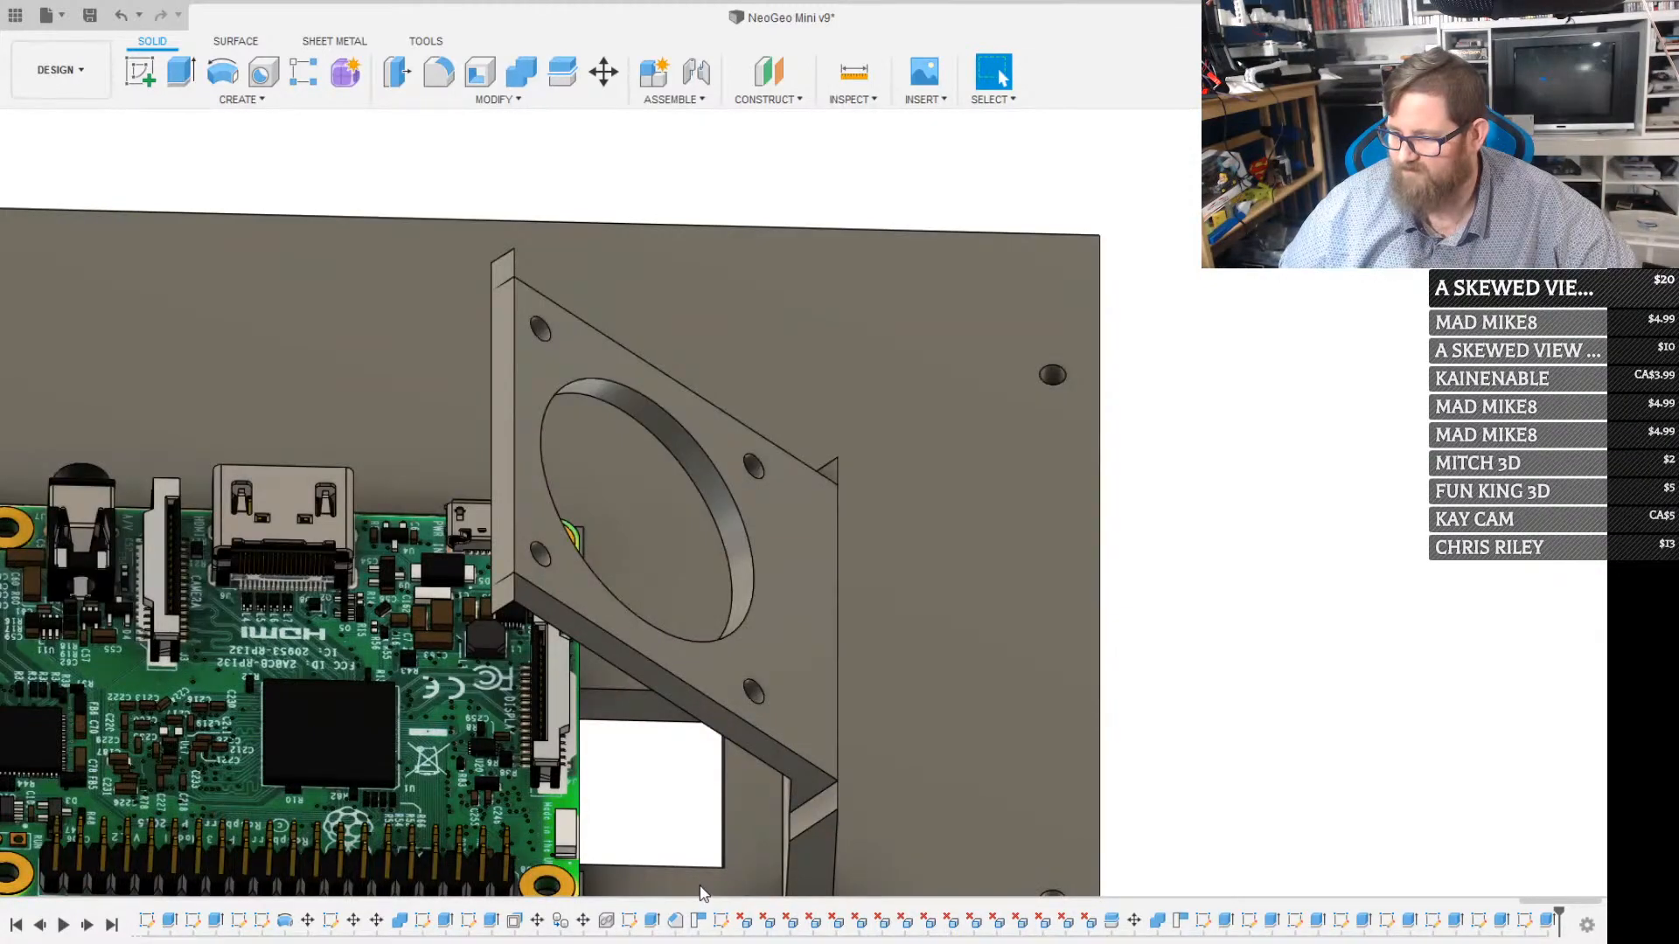
middle_click_drag(831, 723, 699, 732, "shift")
left_click(961, 675)
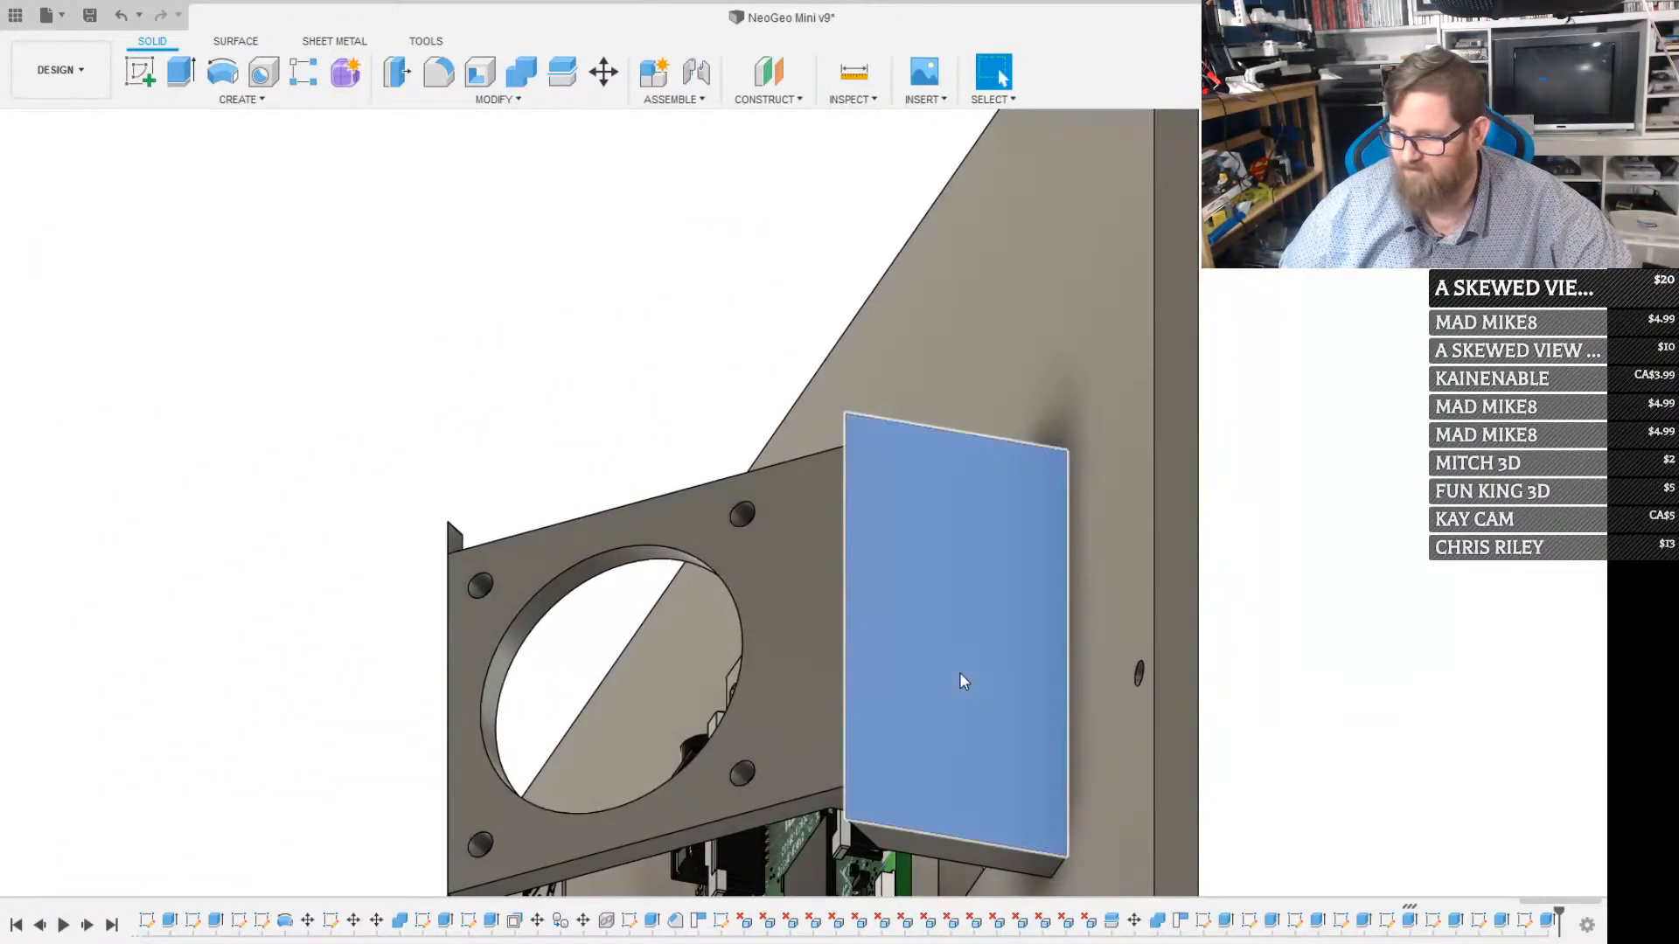
key("r")
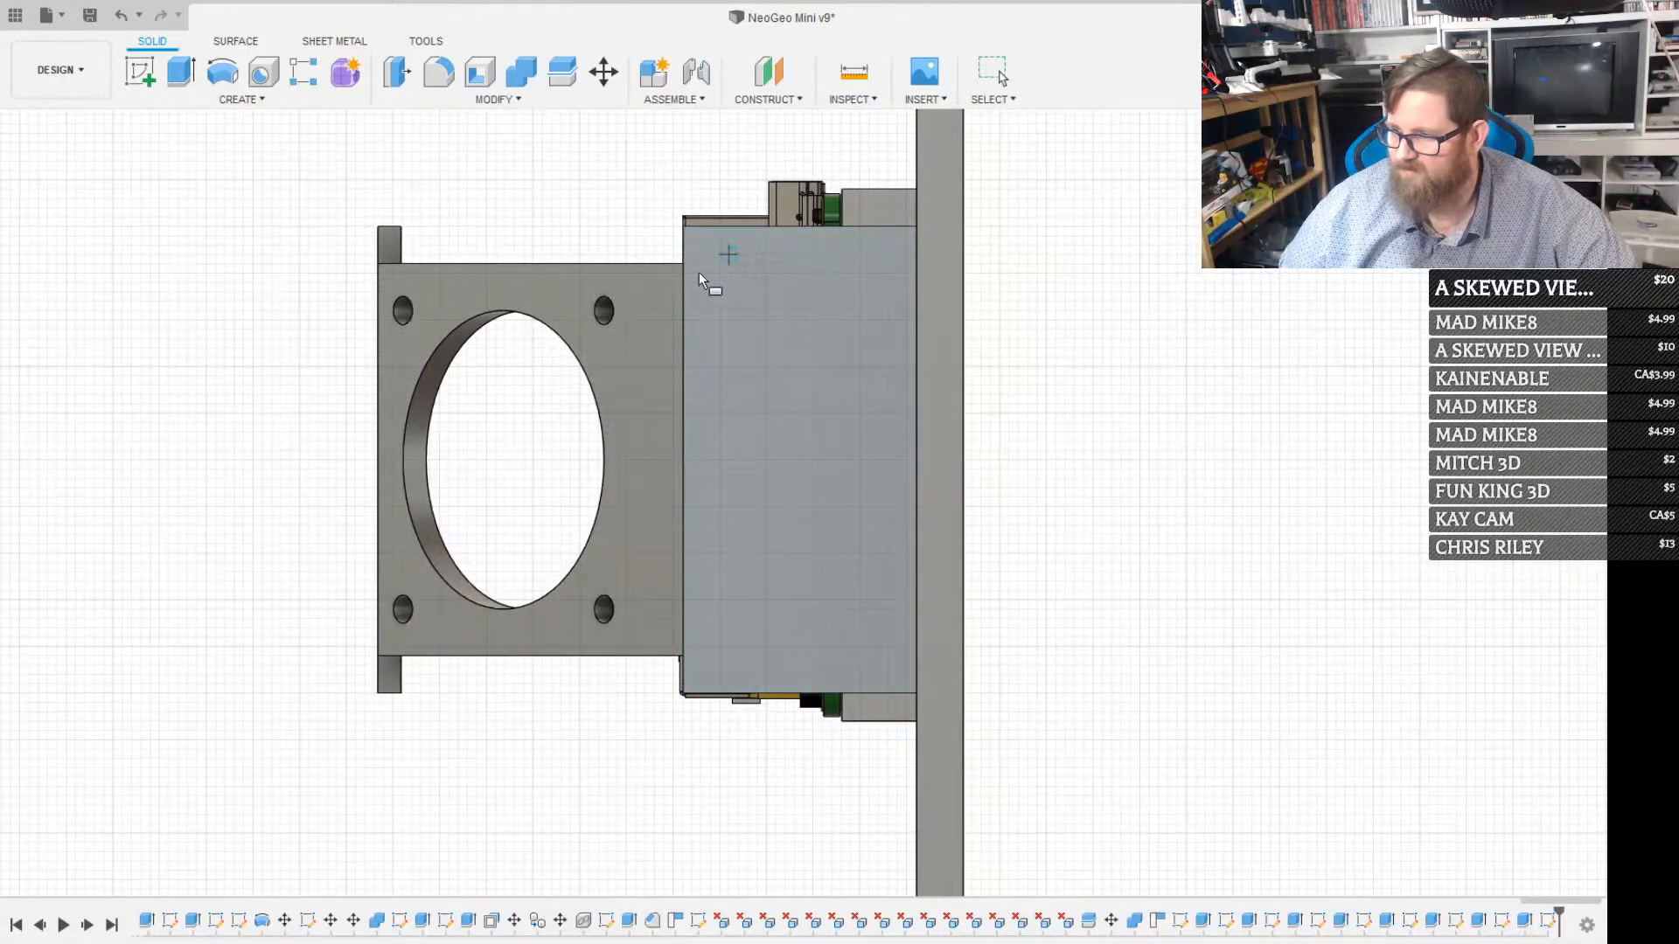
left_click(684, 229)
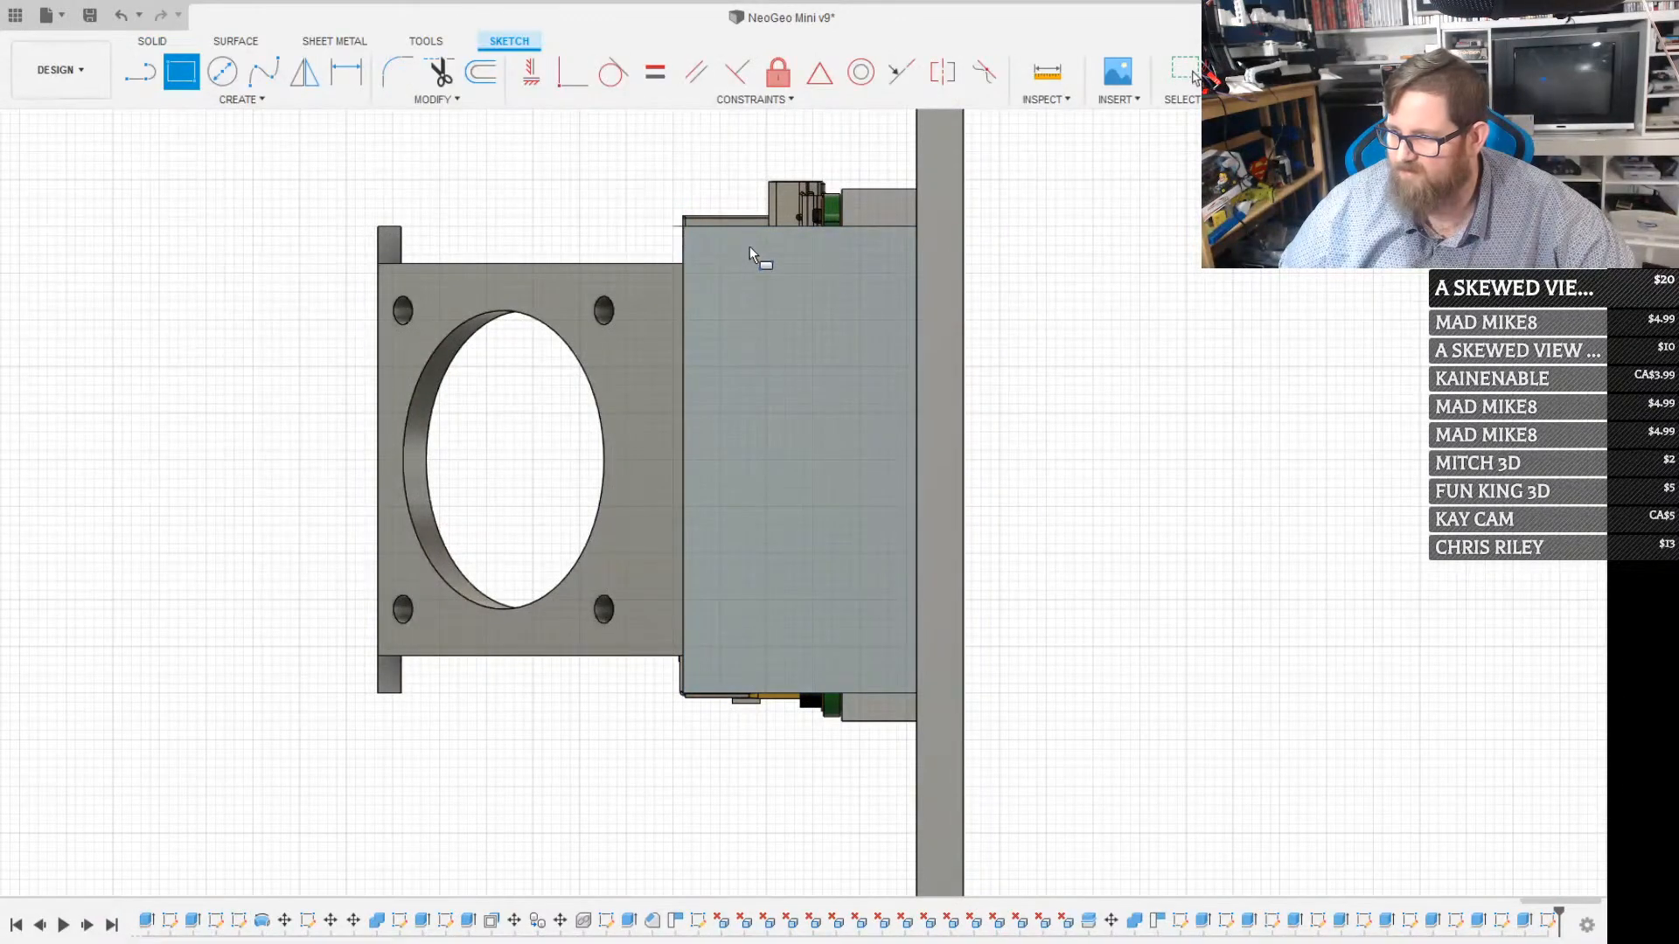
left_click(915, 260)
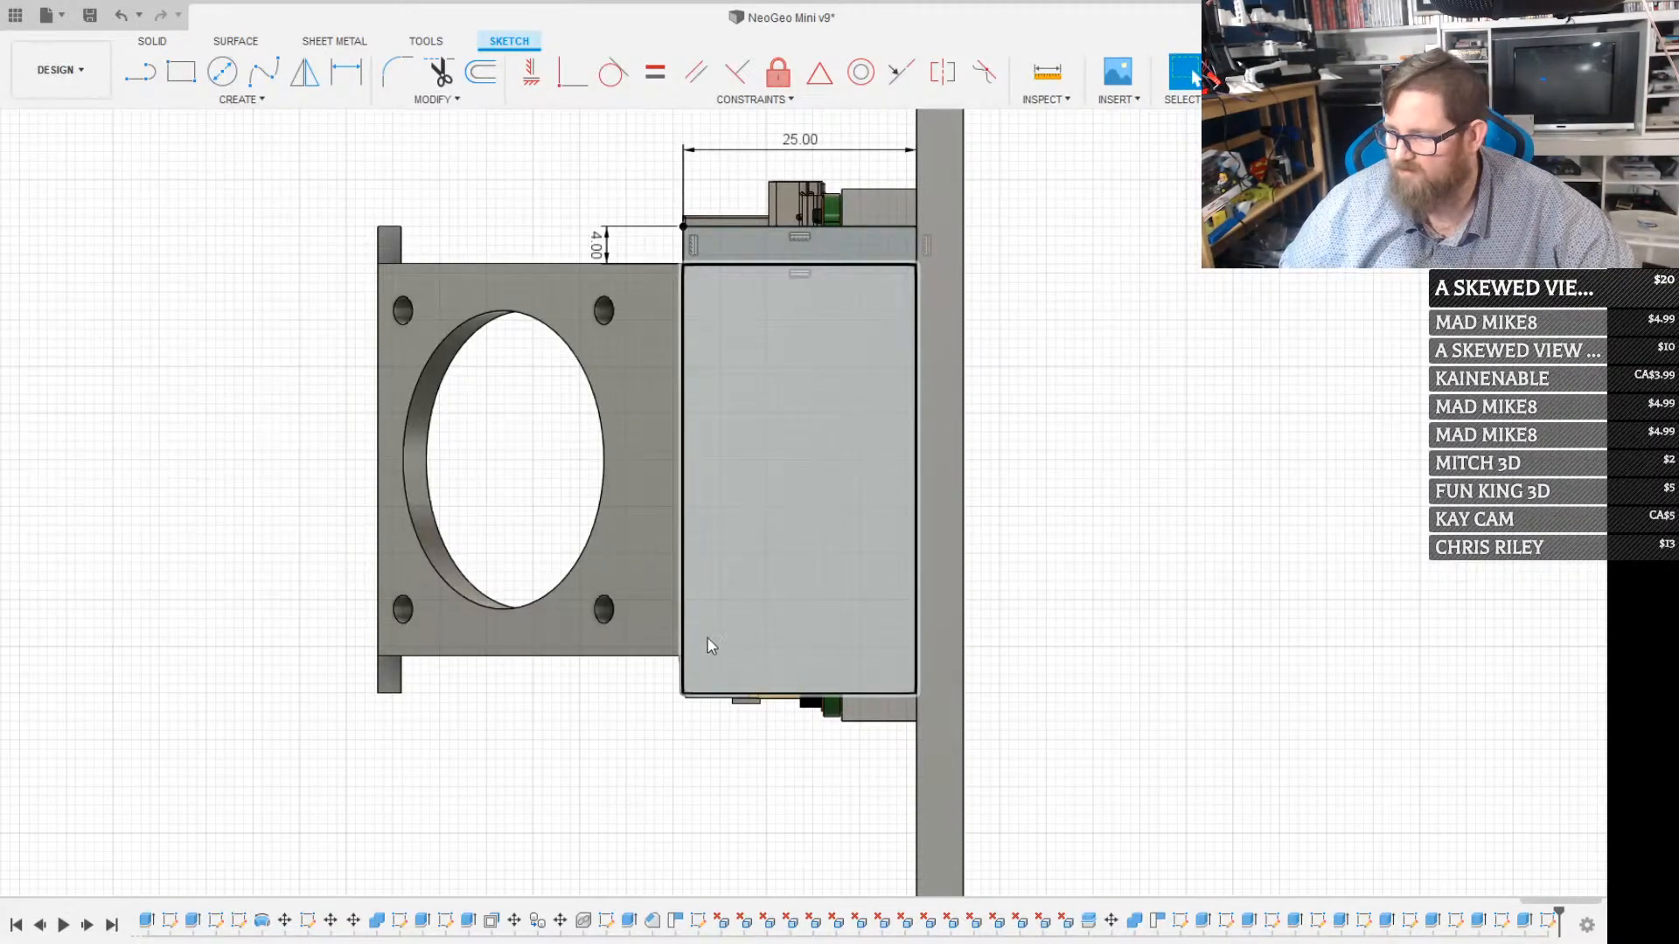
left_click(684, 694)
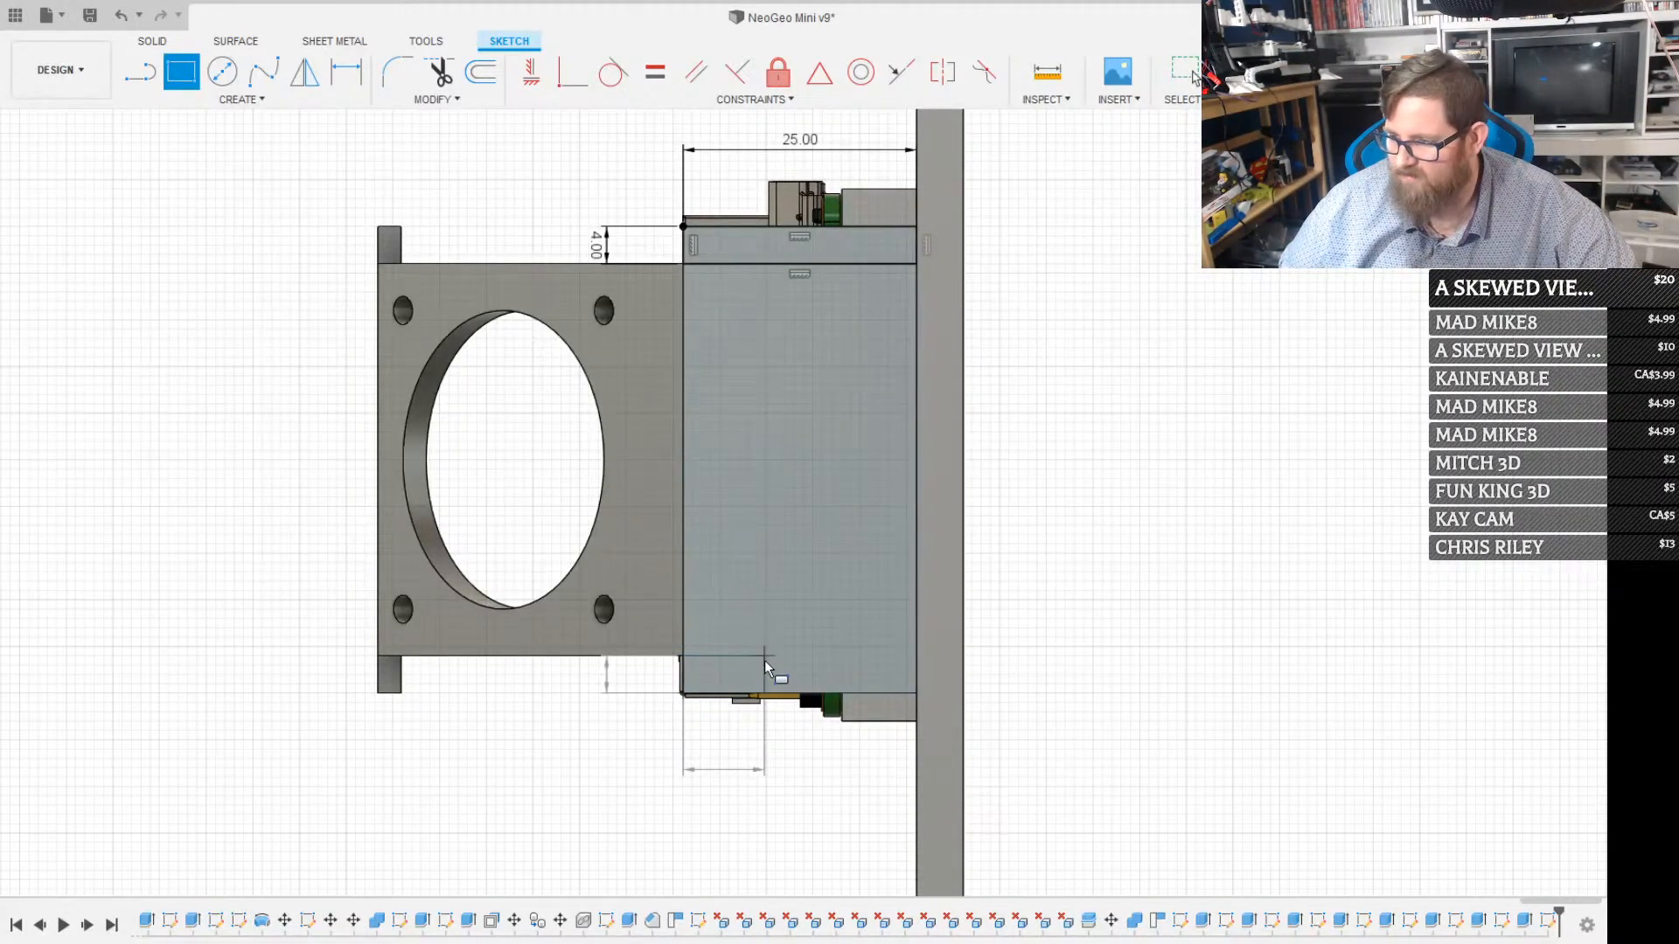
left_click(918, 656)
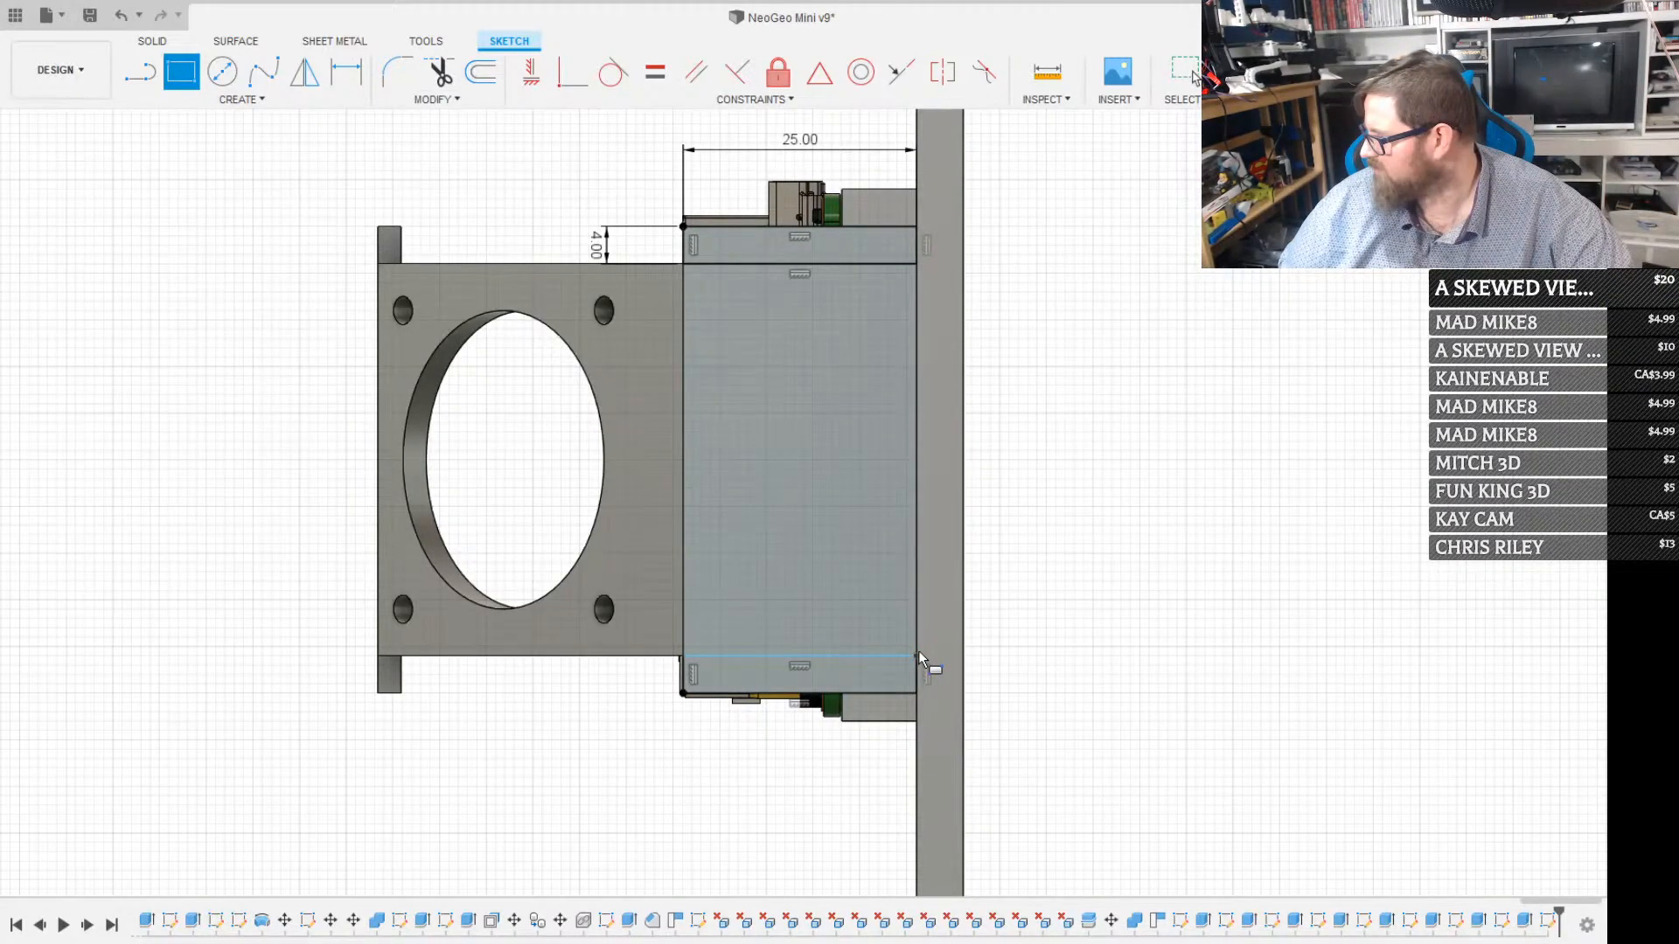
key("Escape")
Extrude-cut both end rectangles by -5 mm through the upright bracket wall
left_click(770, 674)
left_click(770, 256, "ctrl")
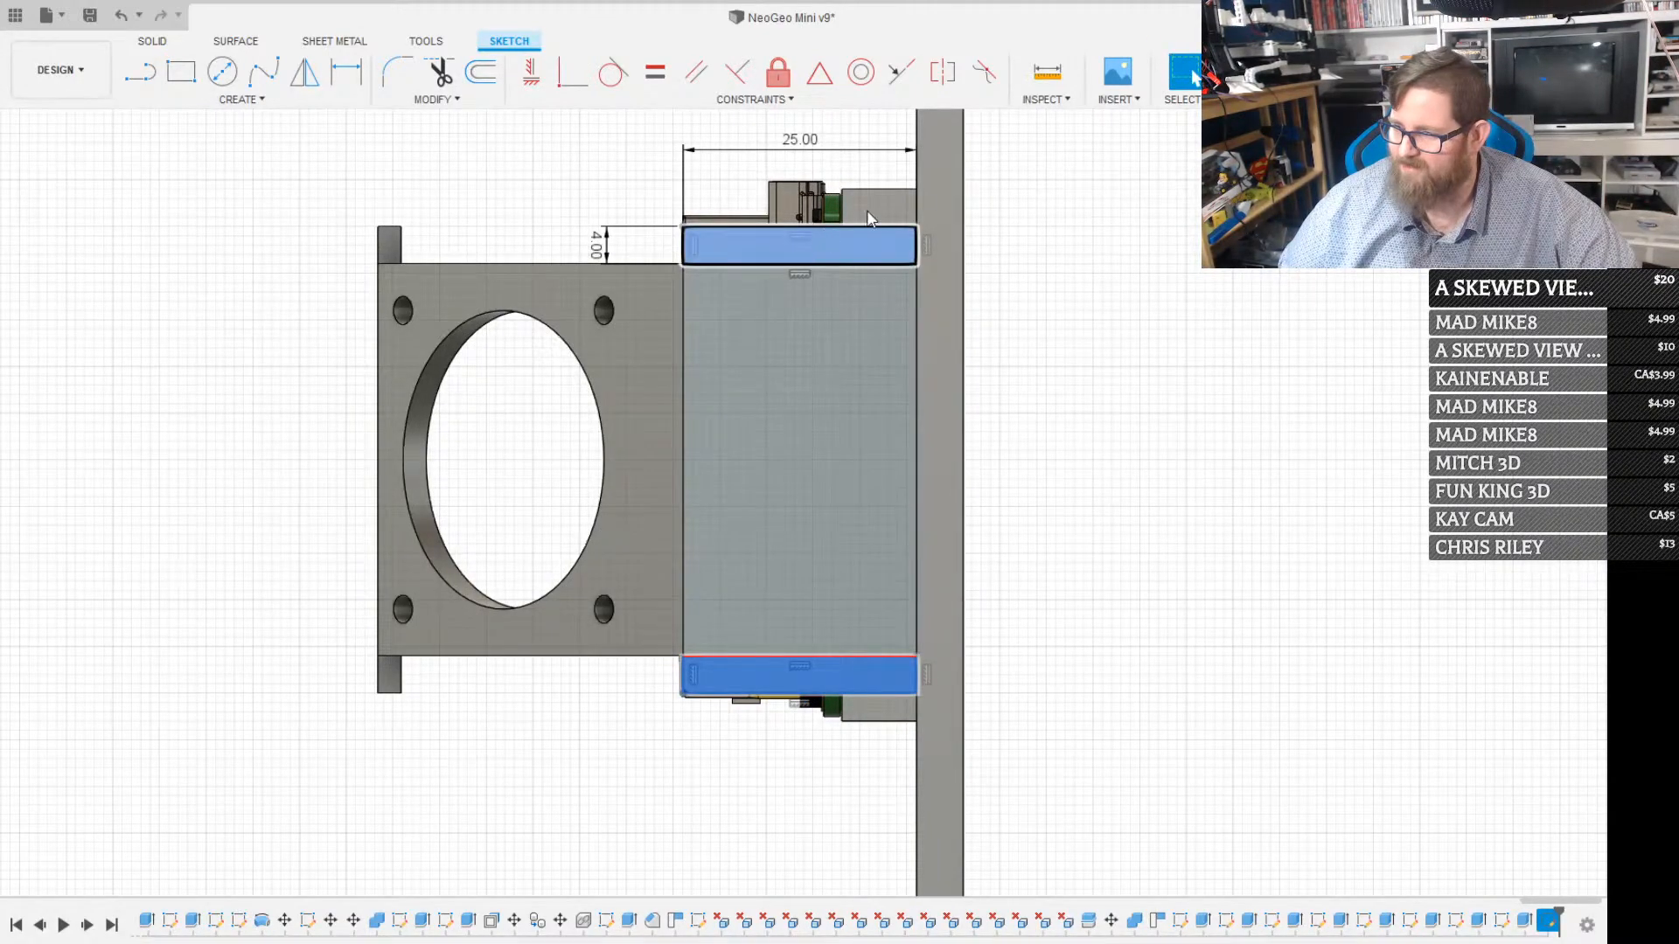
key("e")
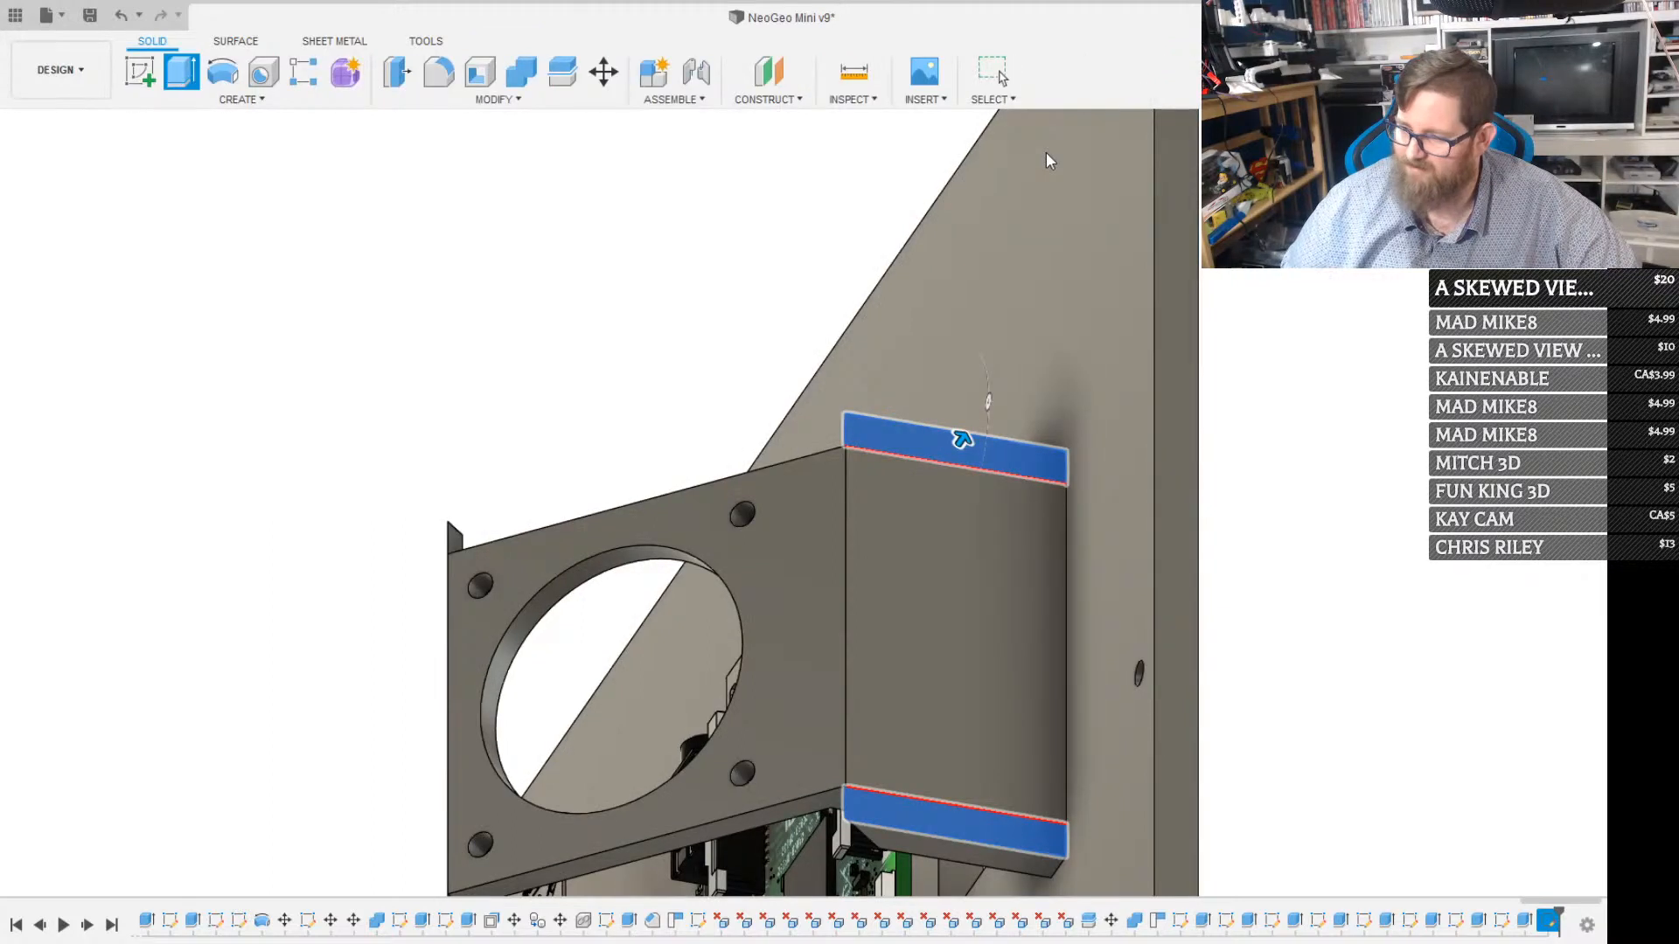
type("-5")
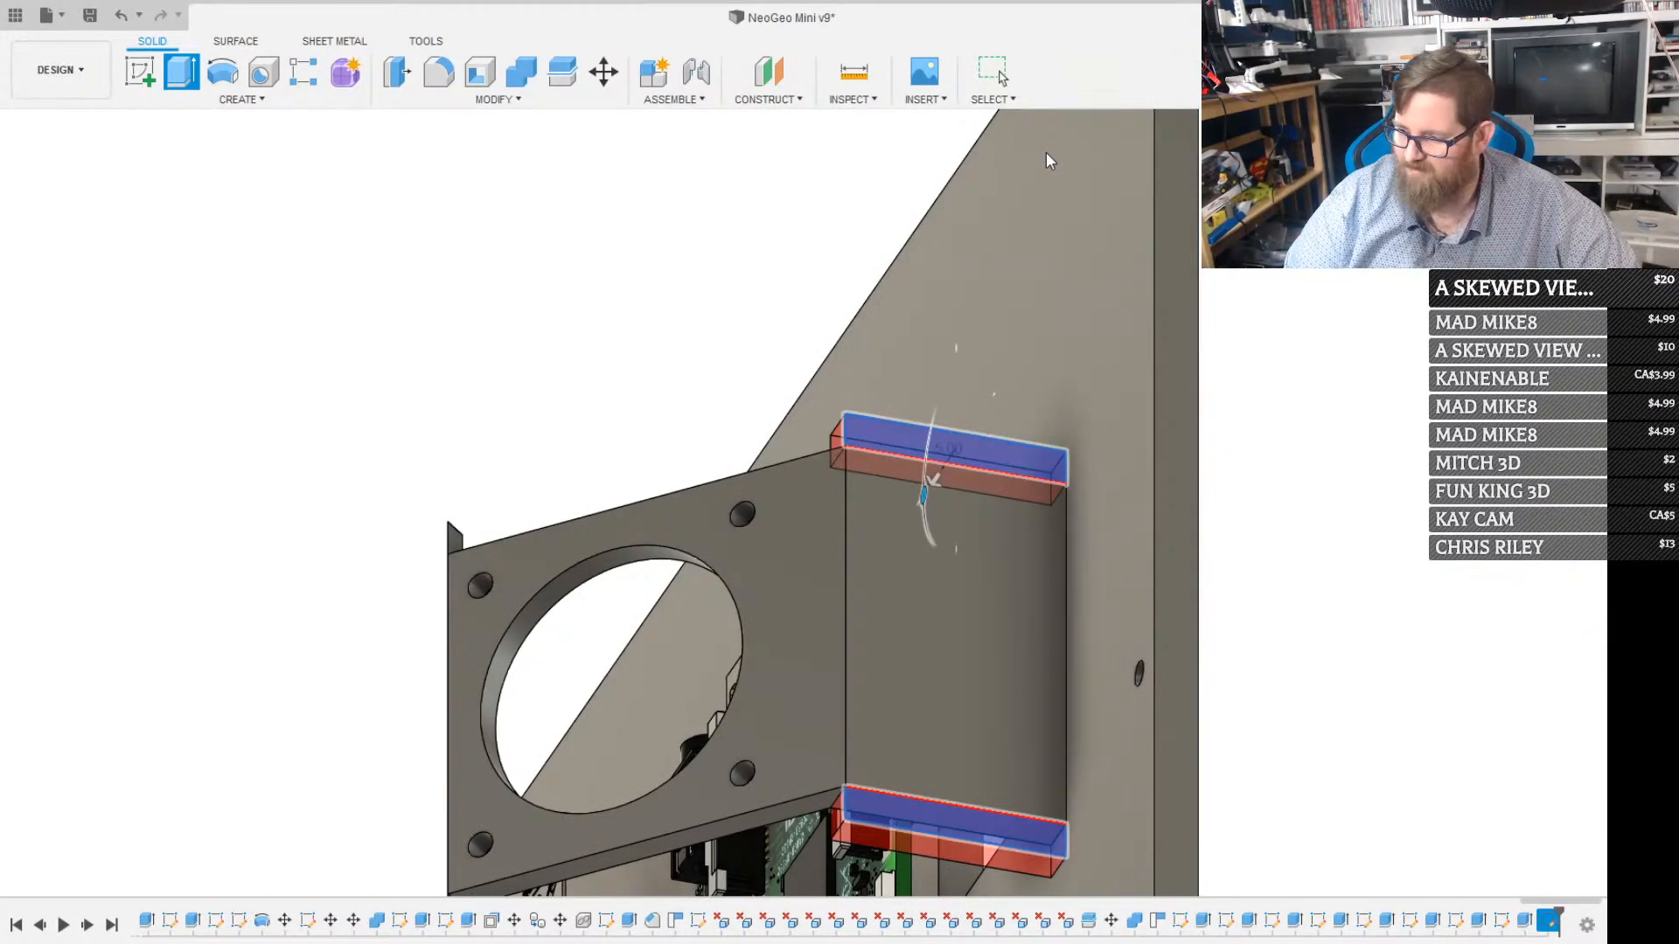
key("Return")
Delete the leftover slivers at the two free-end corners of the angled plate
scroll(437, 489, "up", 4)
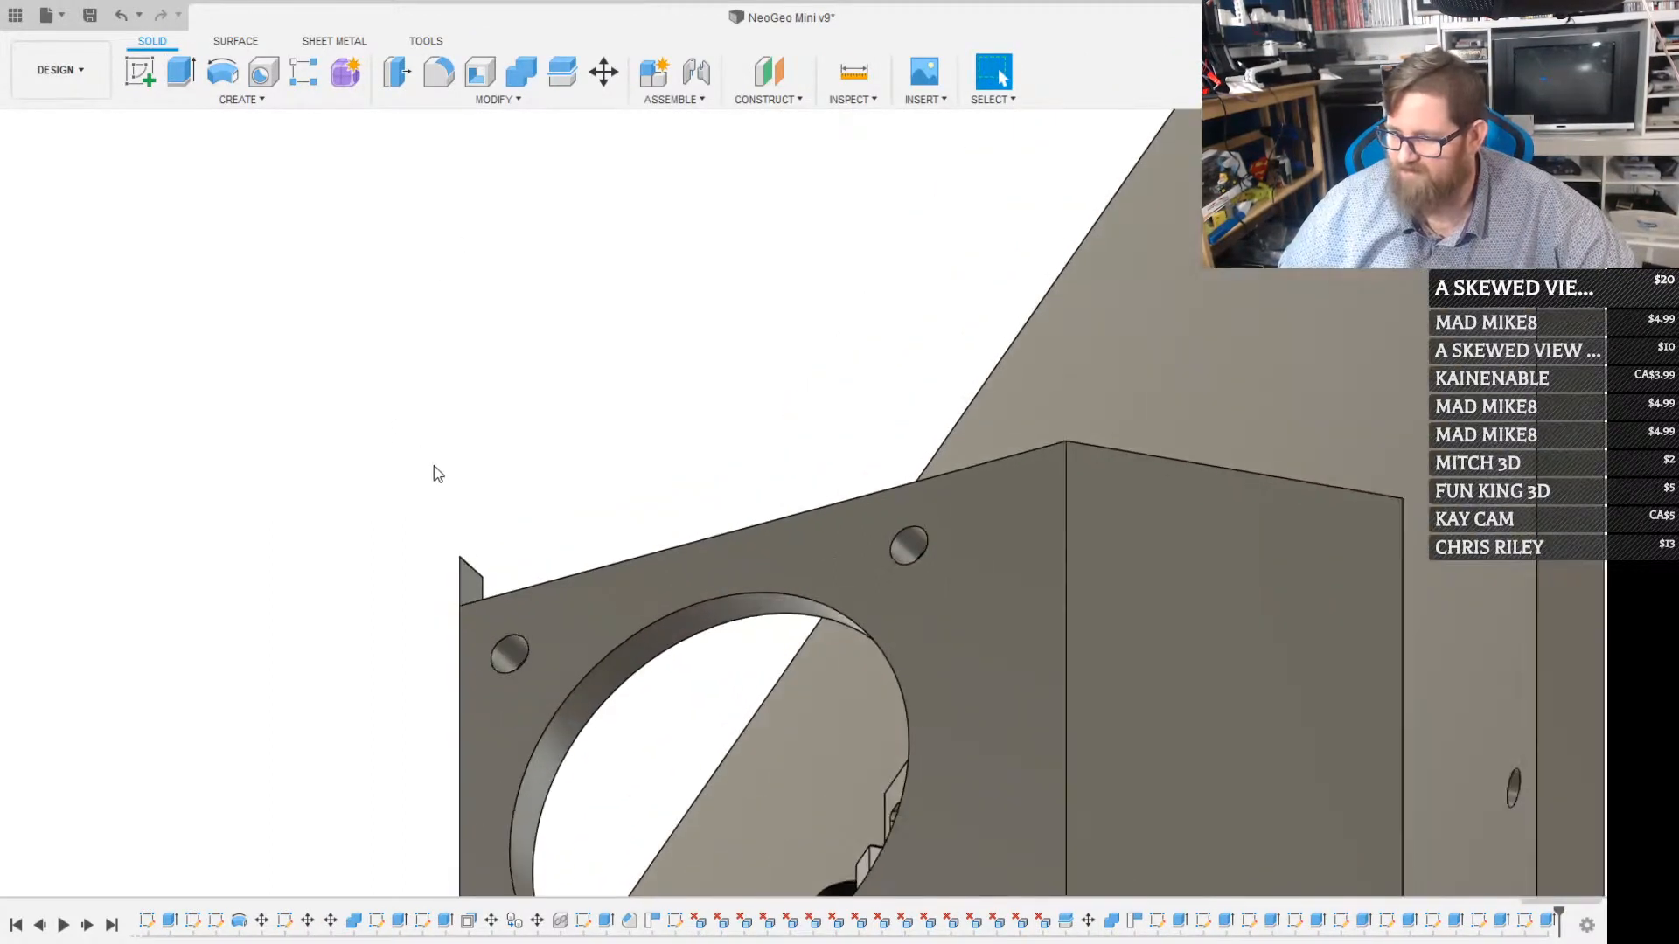
left_click(469, 586)
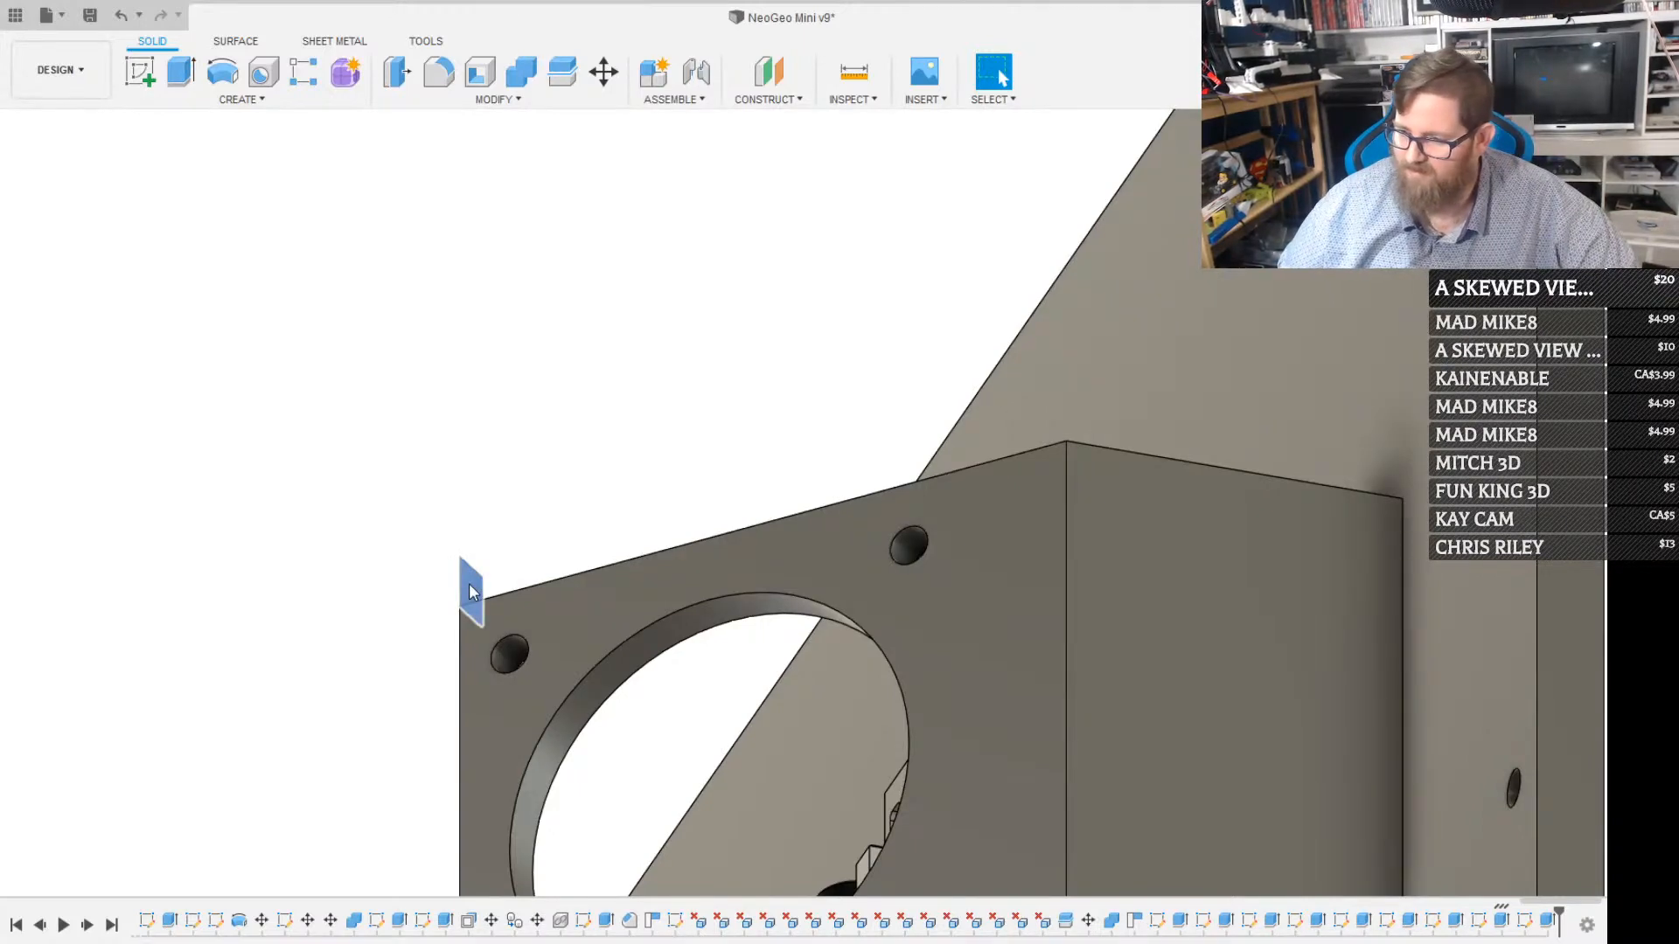
key("Escape")
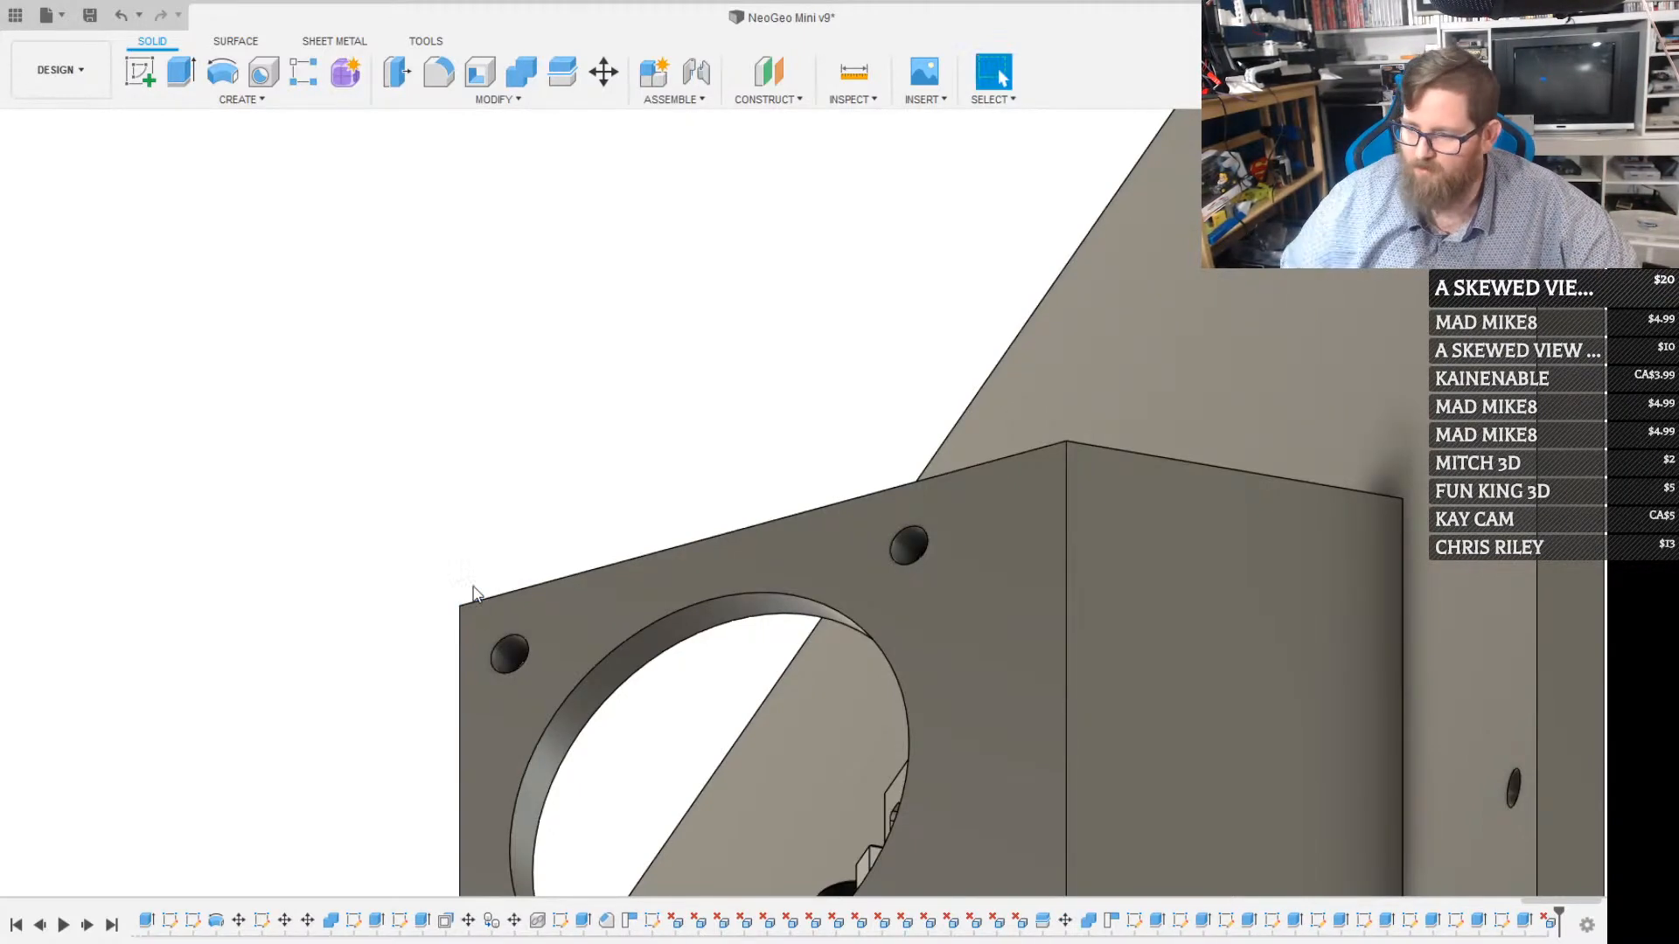
scroll(509, 659, "down", 5)
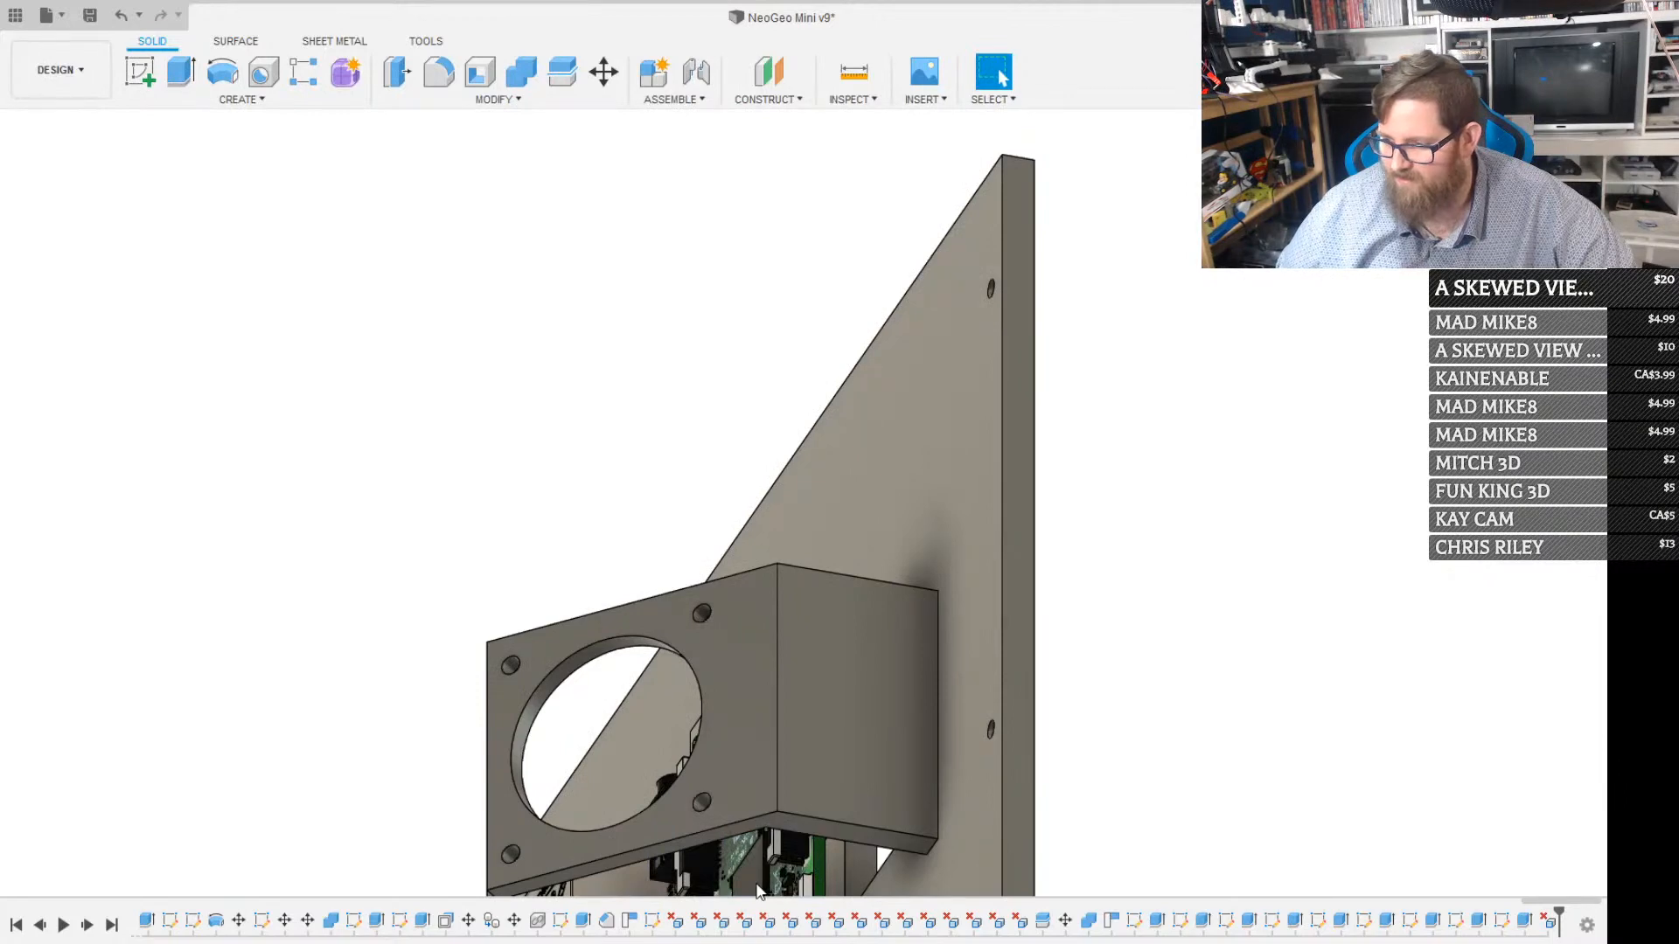
middle_click_drag(691, 790, 852, 548)
scroll(643, 675, "up", 5)
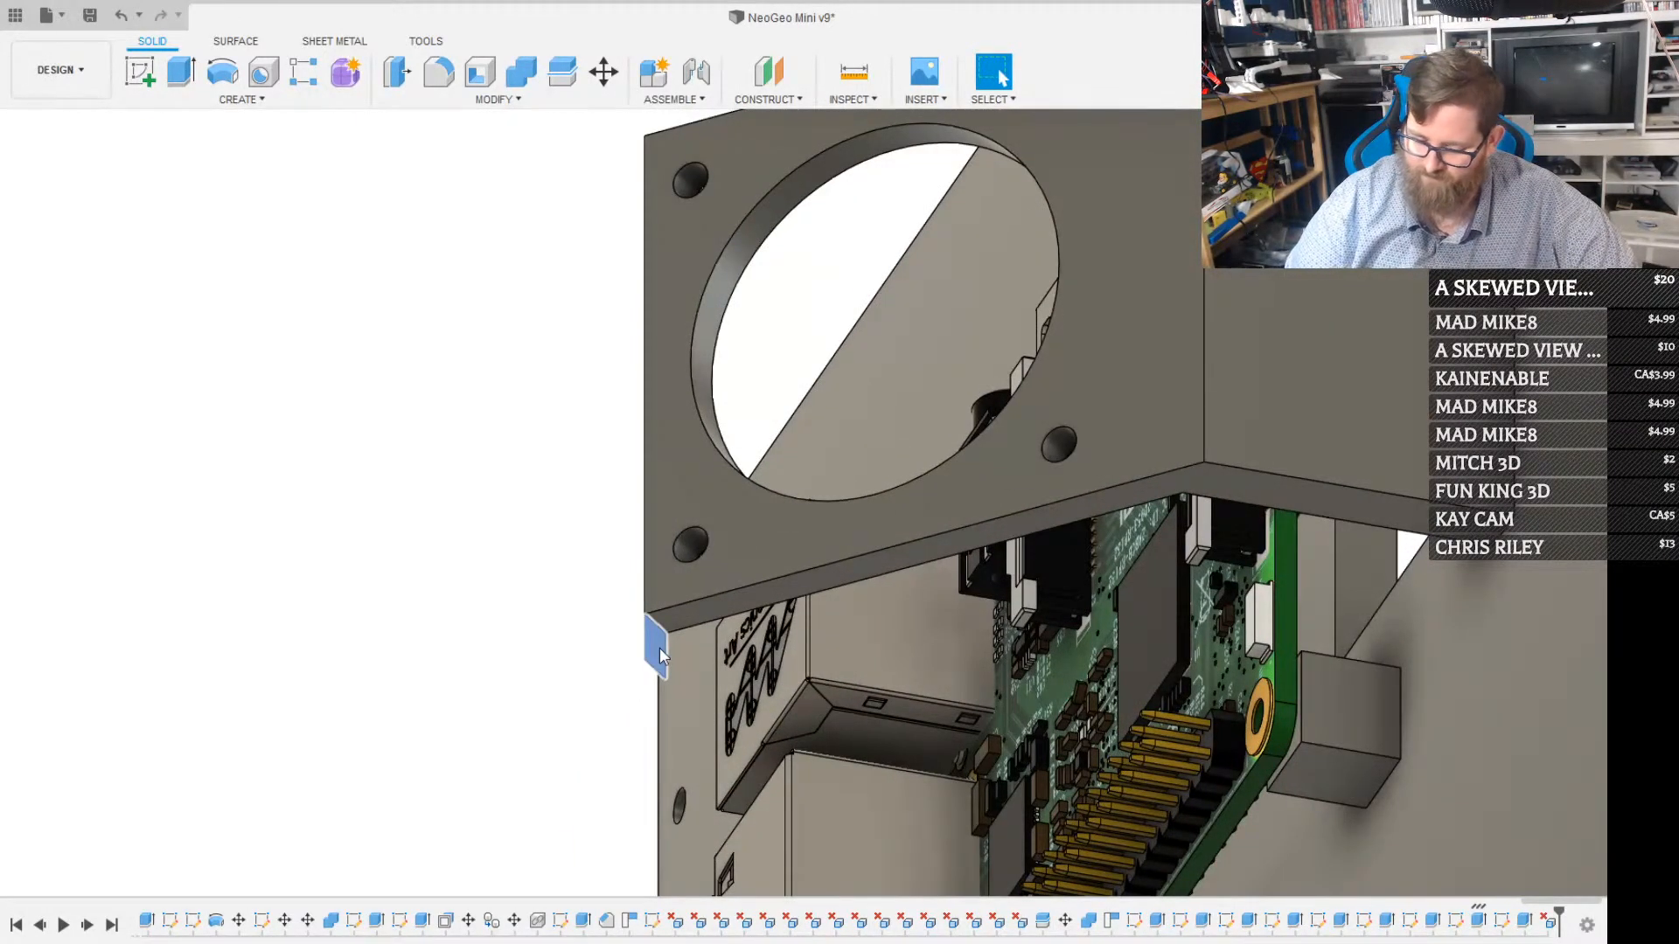
scroll(689, 560, "down", 5)
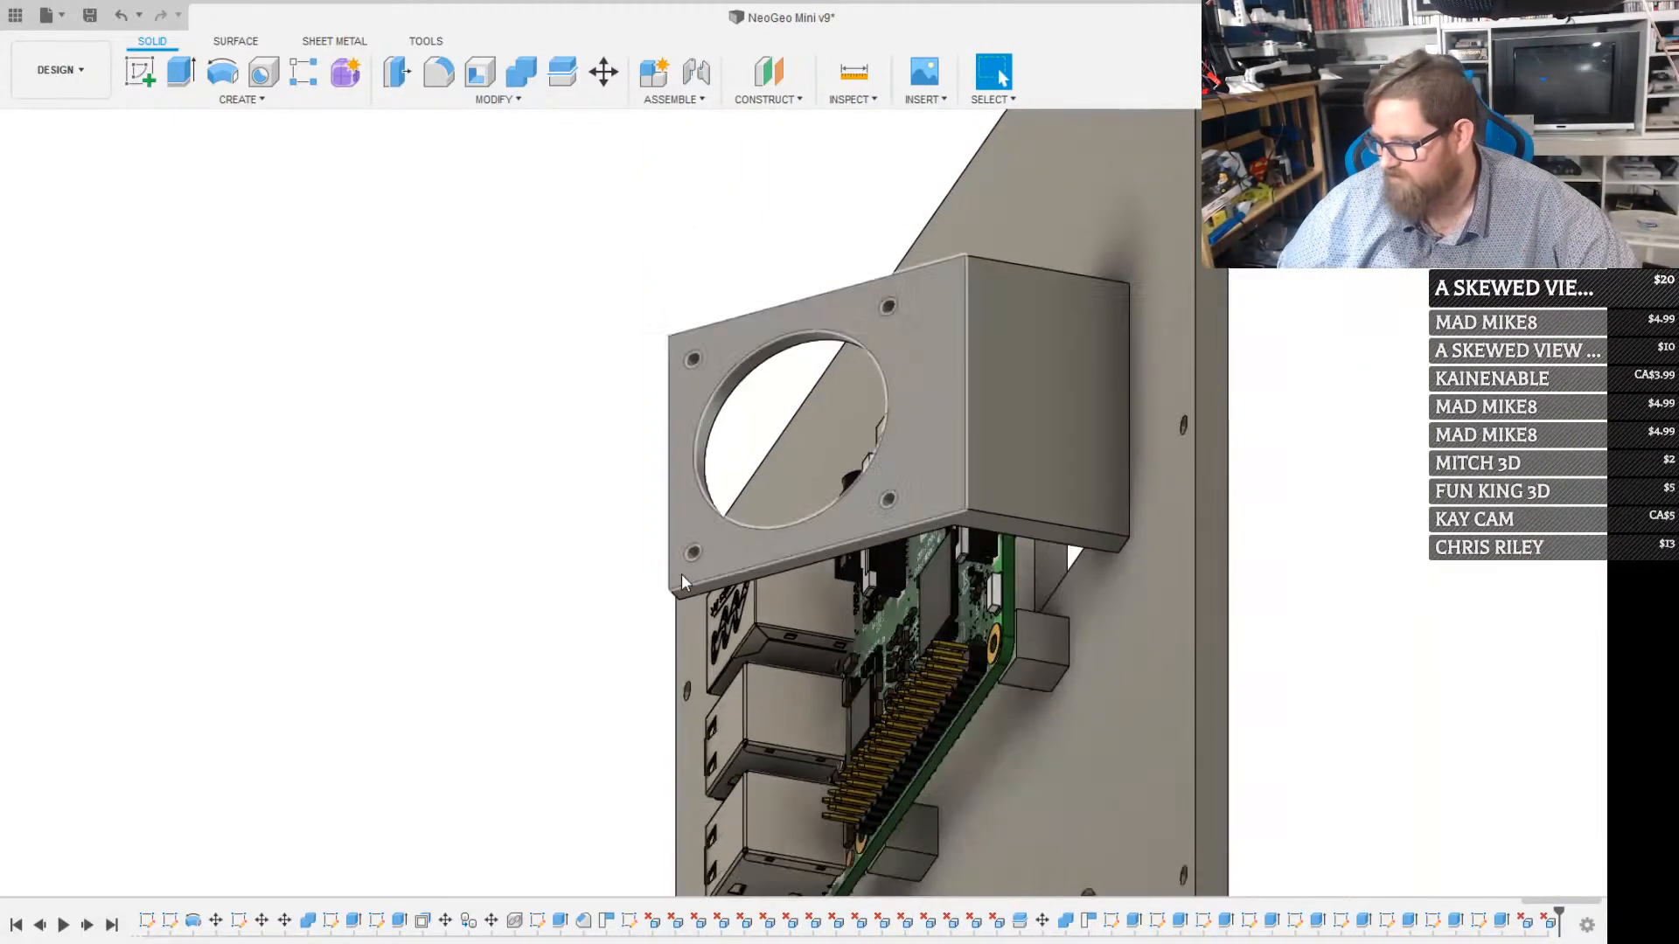
Try to chamfer the inner bend edge between the upright wall and the angled plate by 3 mm
middle_click_drag(814, 448, 1065, 453, "shift")
scroll(892, 423, "up", 5)
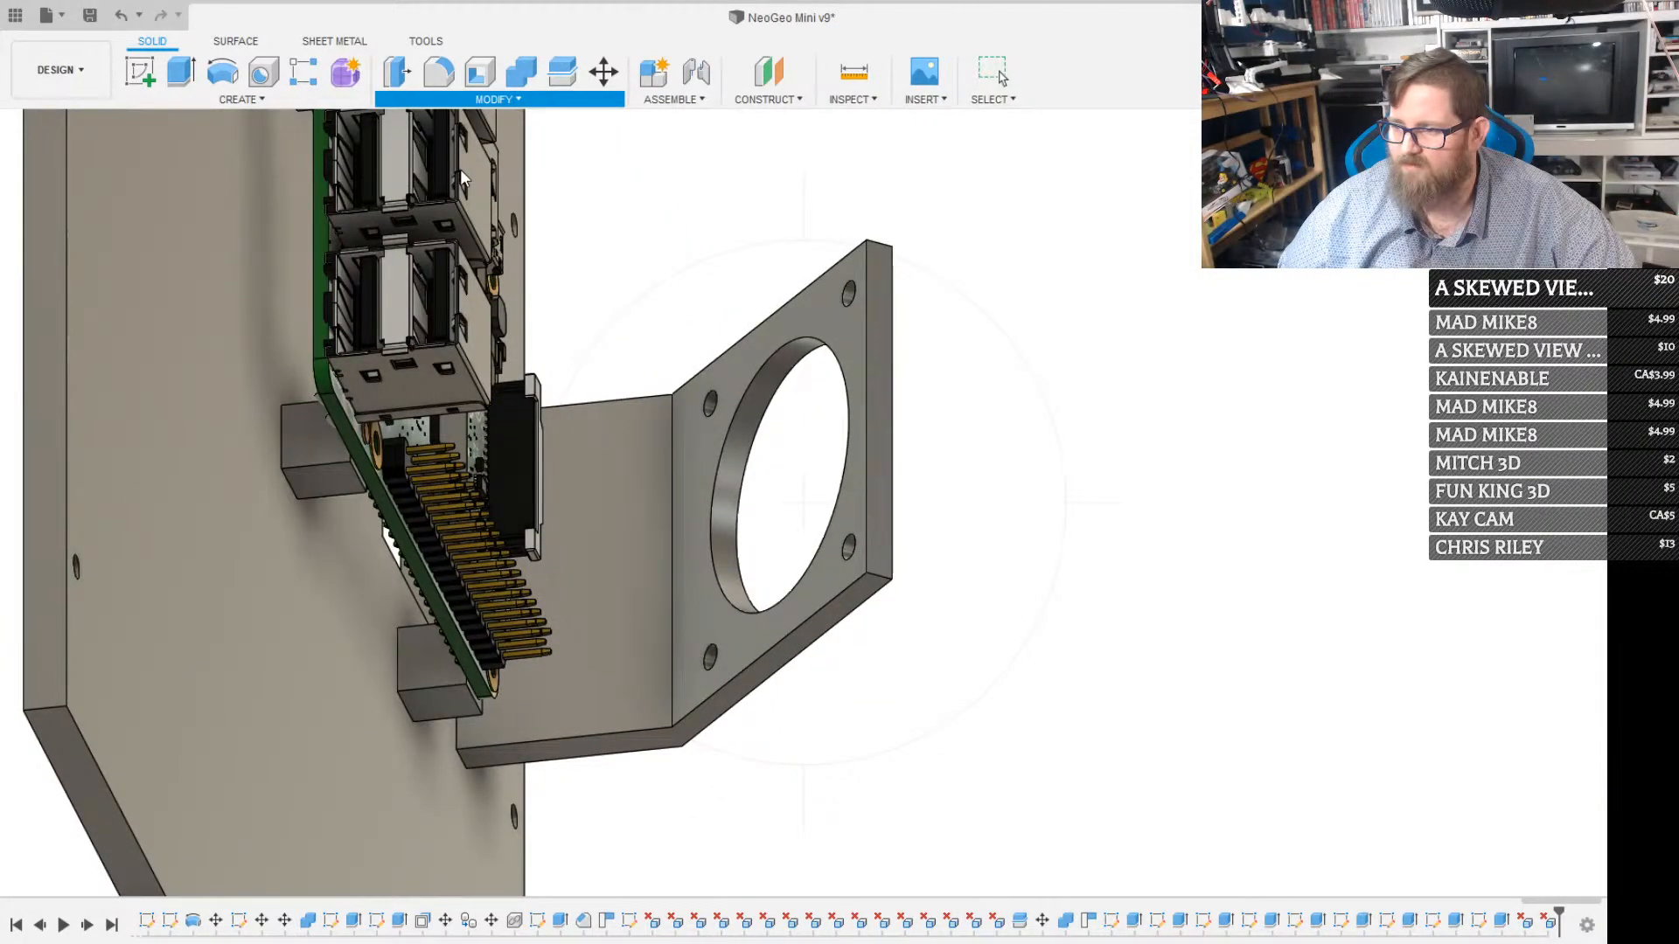
left_click(678, 575)
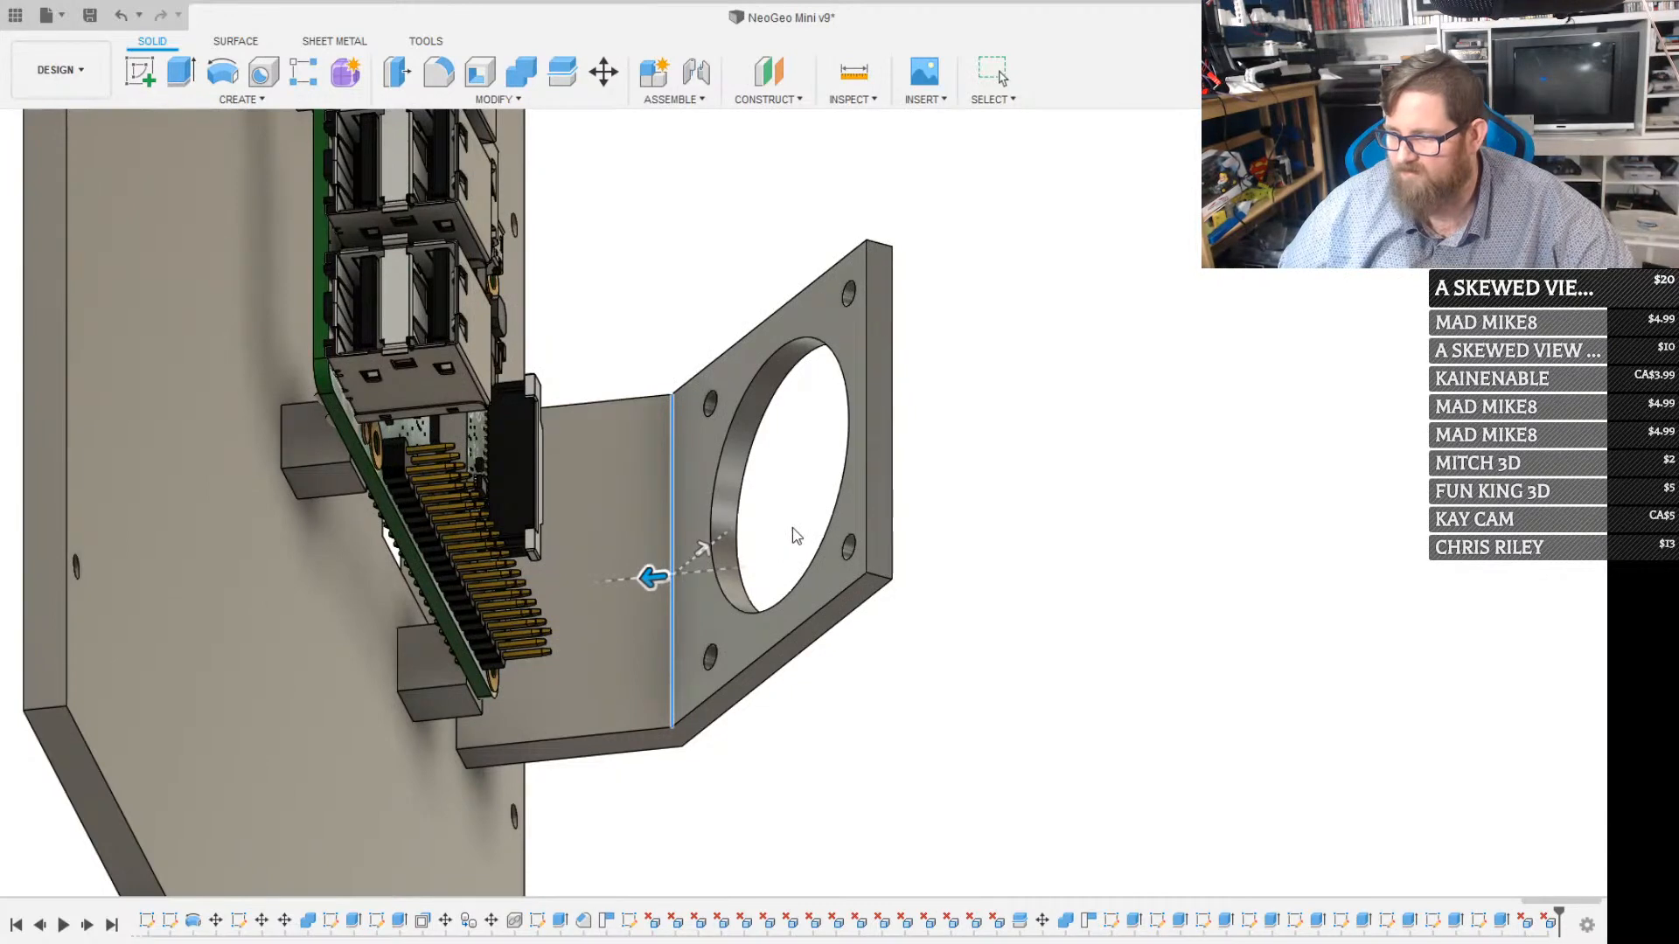
key("Tab")
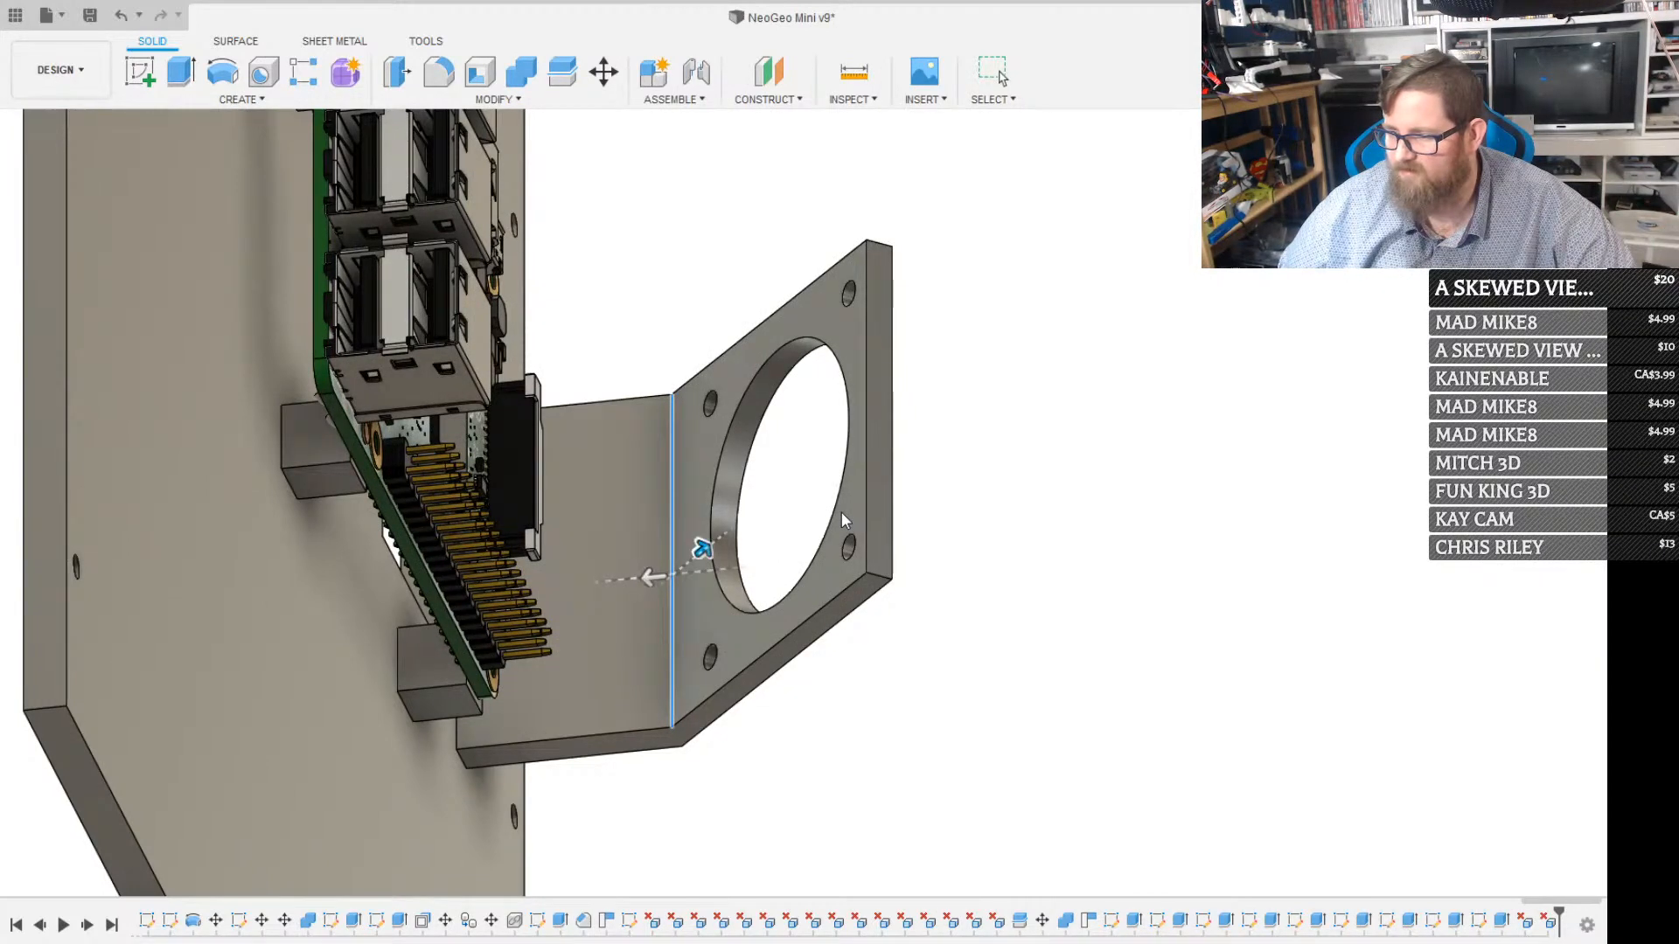
type("3")
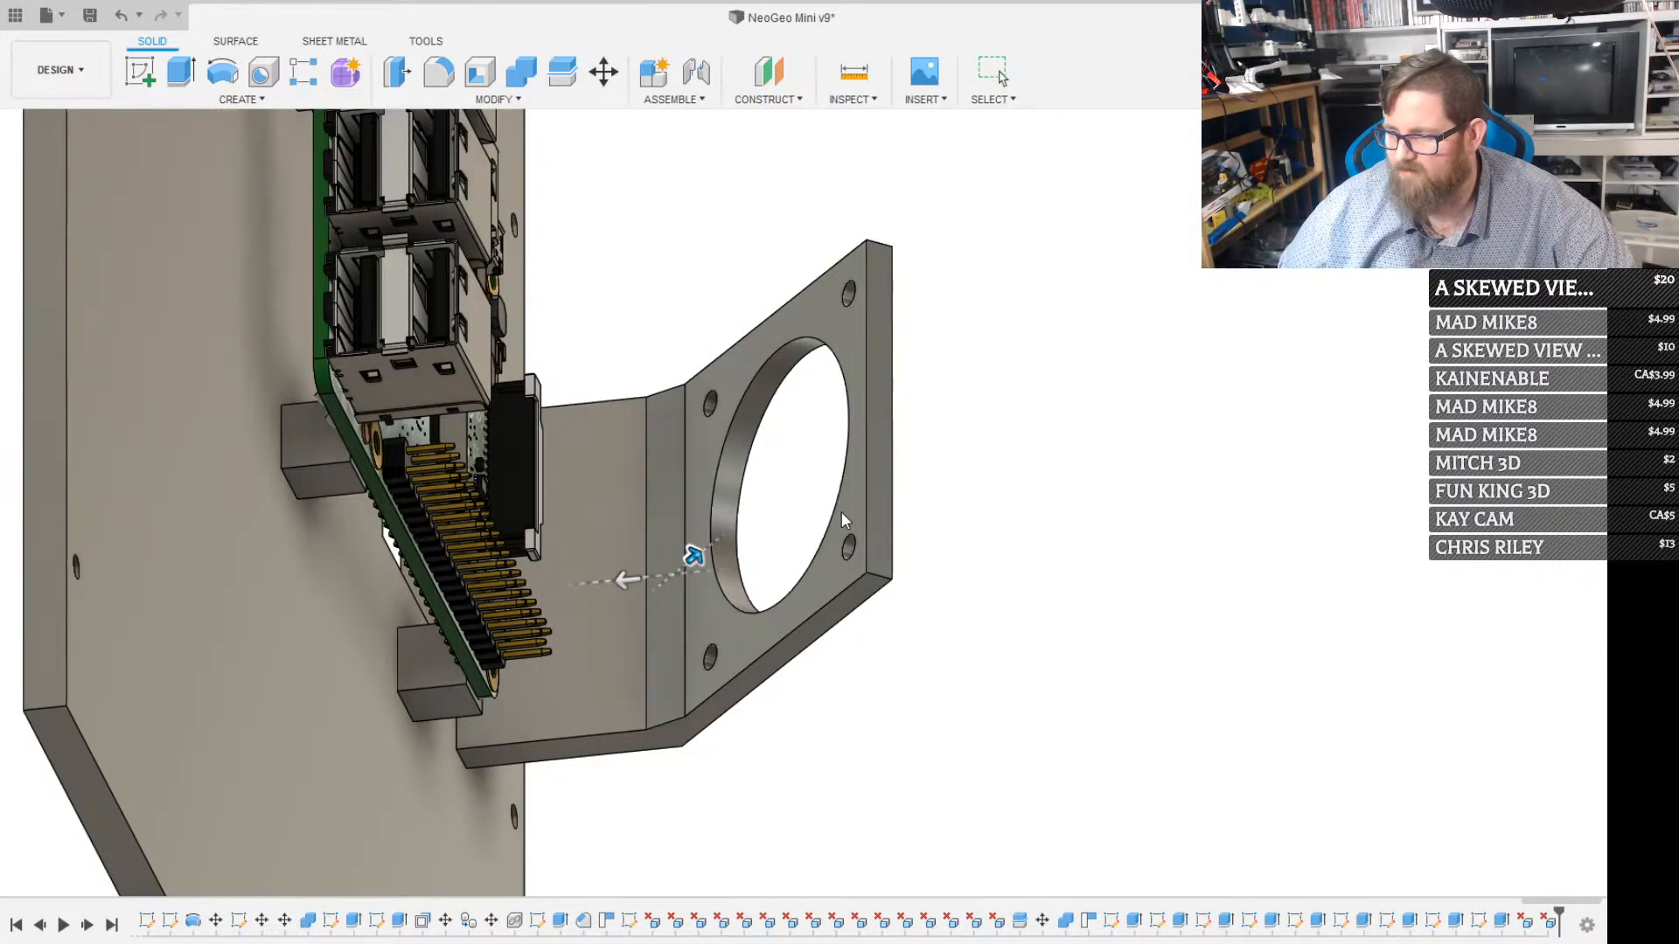
key("Return")
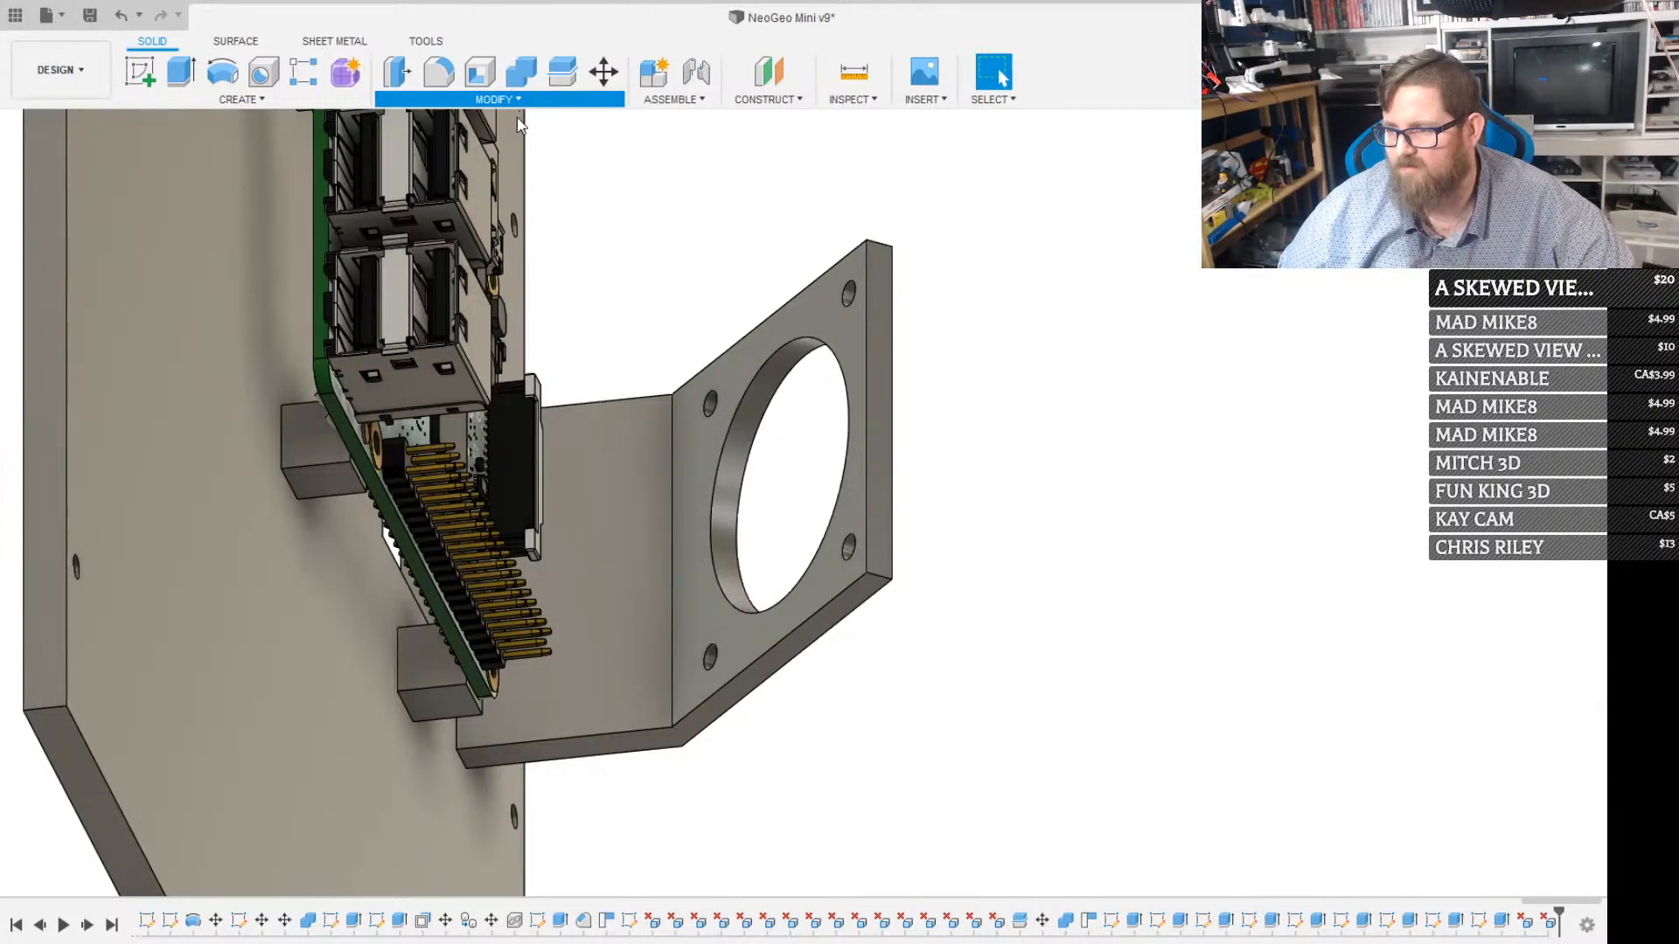
Fillet the inner bend edge between the upright bracket wall and the angled fan plate with a 10 mm radius
left_click(438, 72)
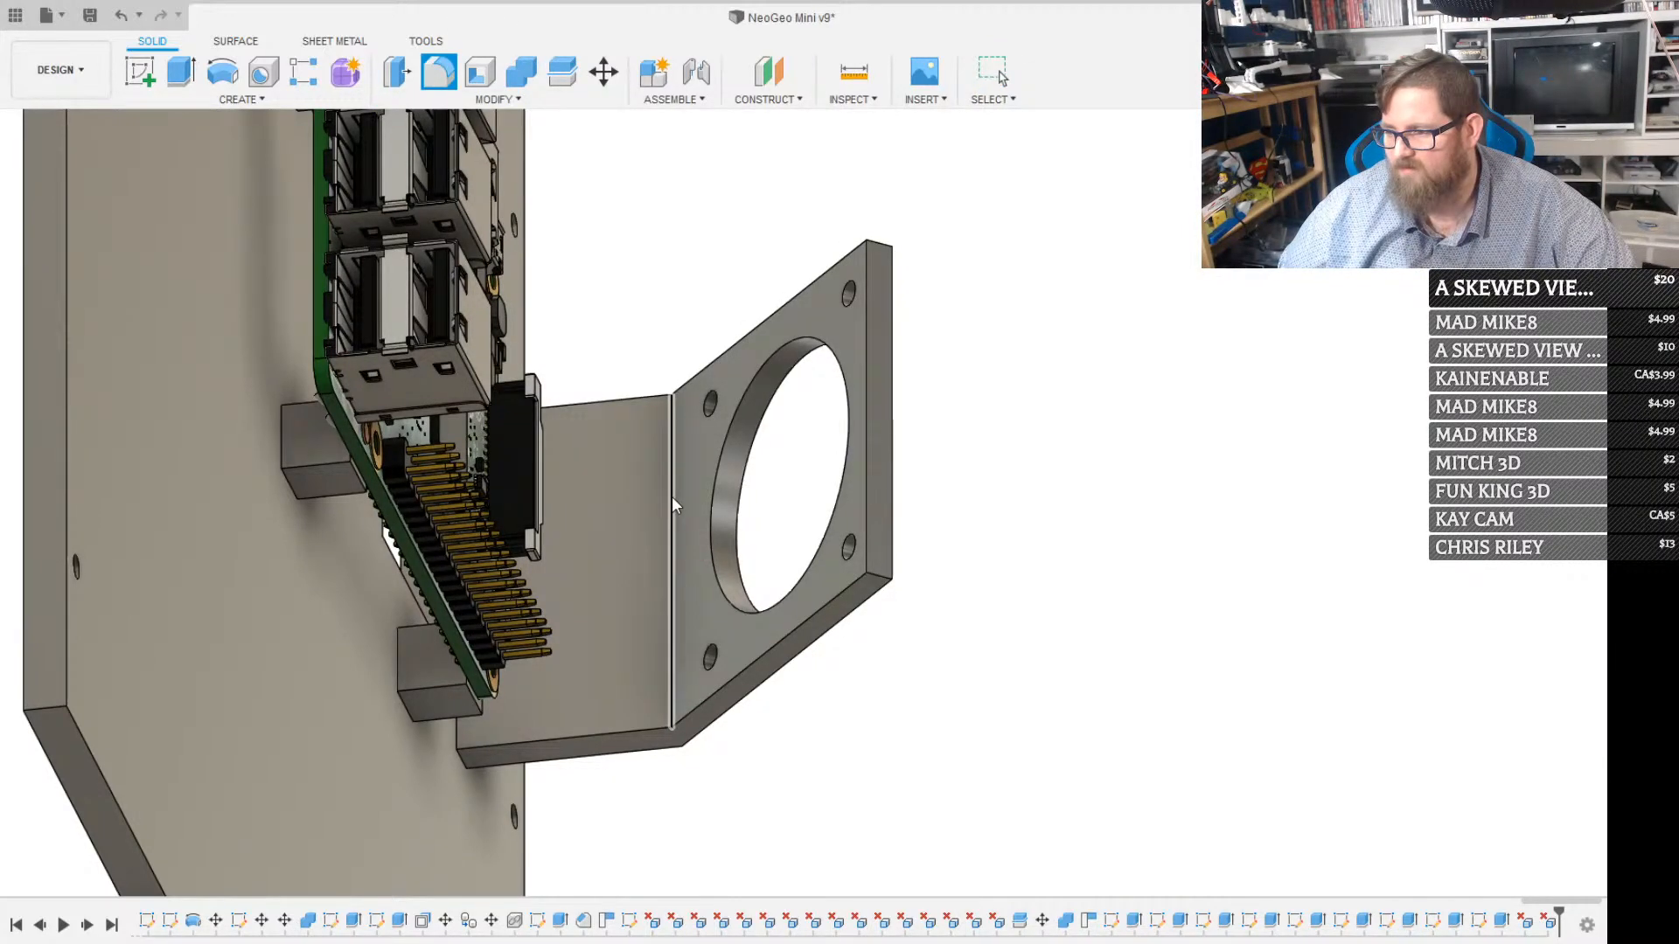
left_click(672, 496)
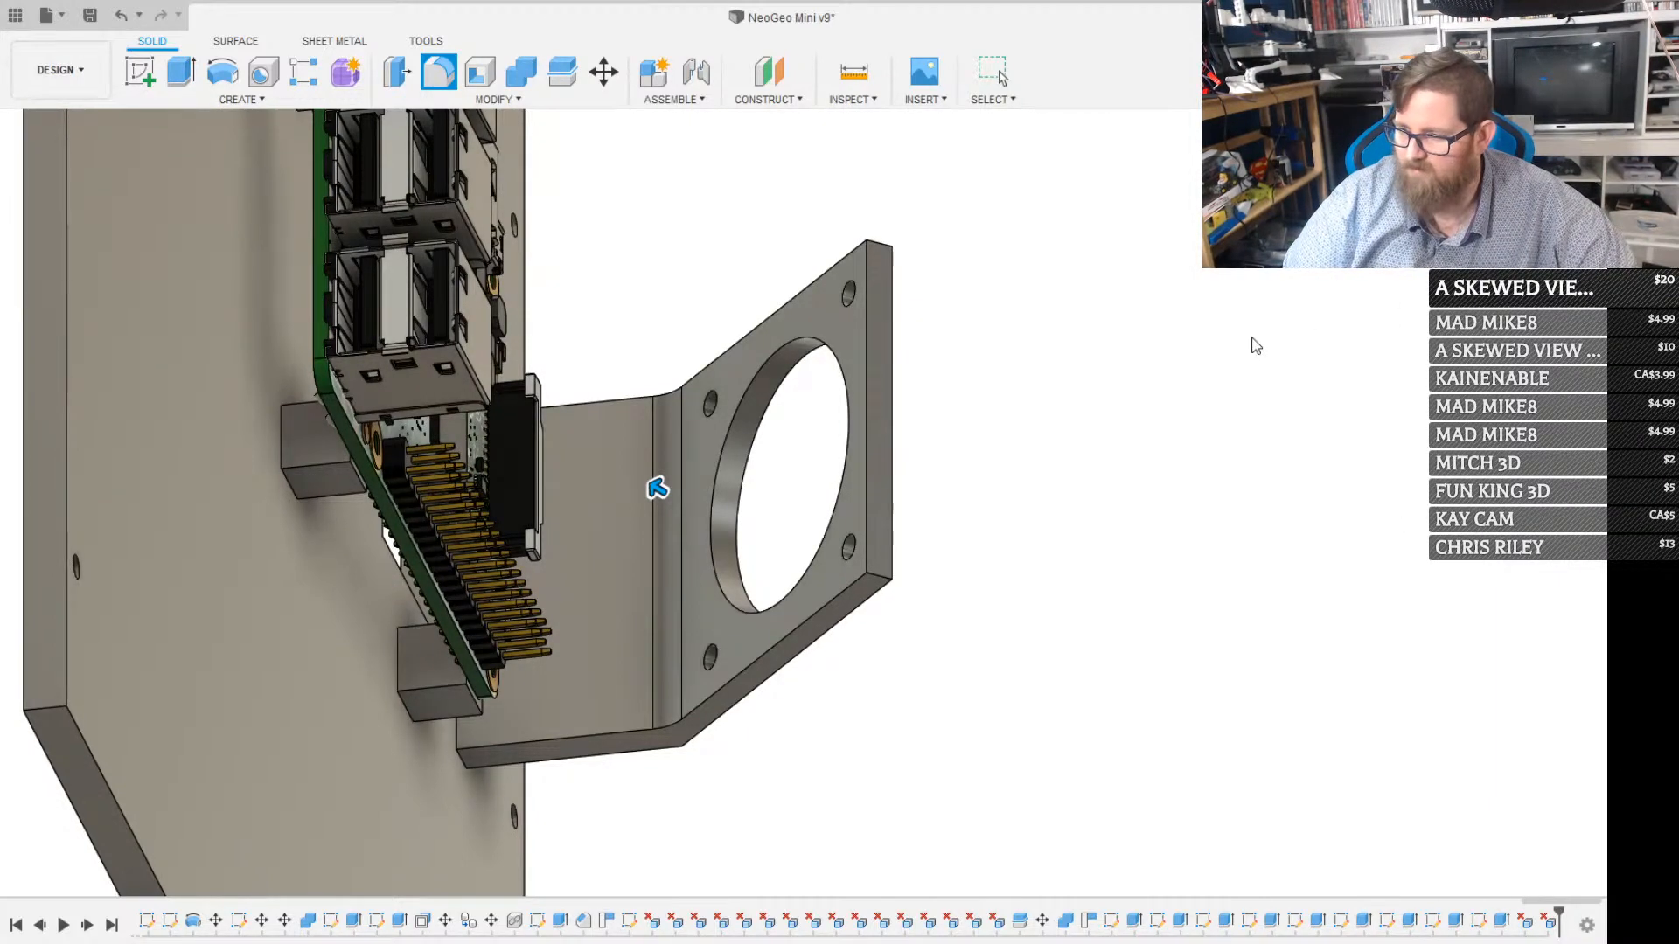
type("10")
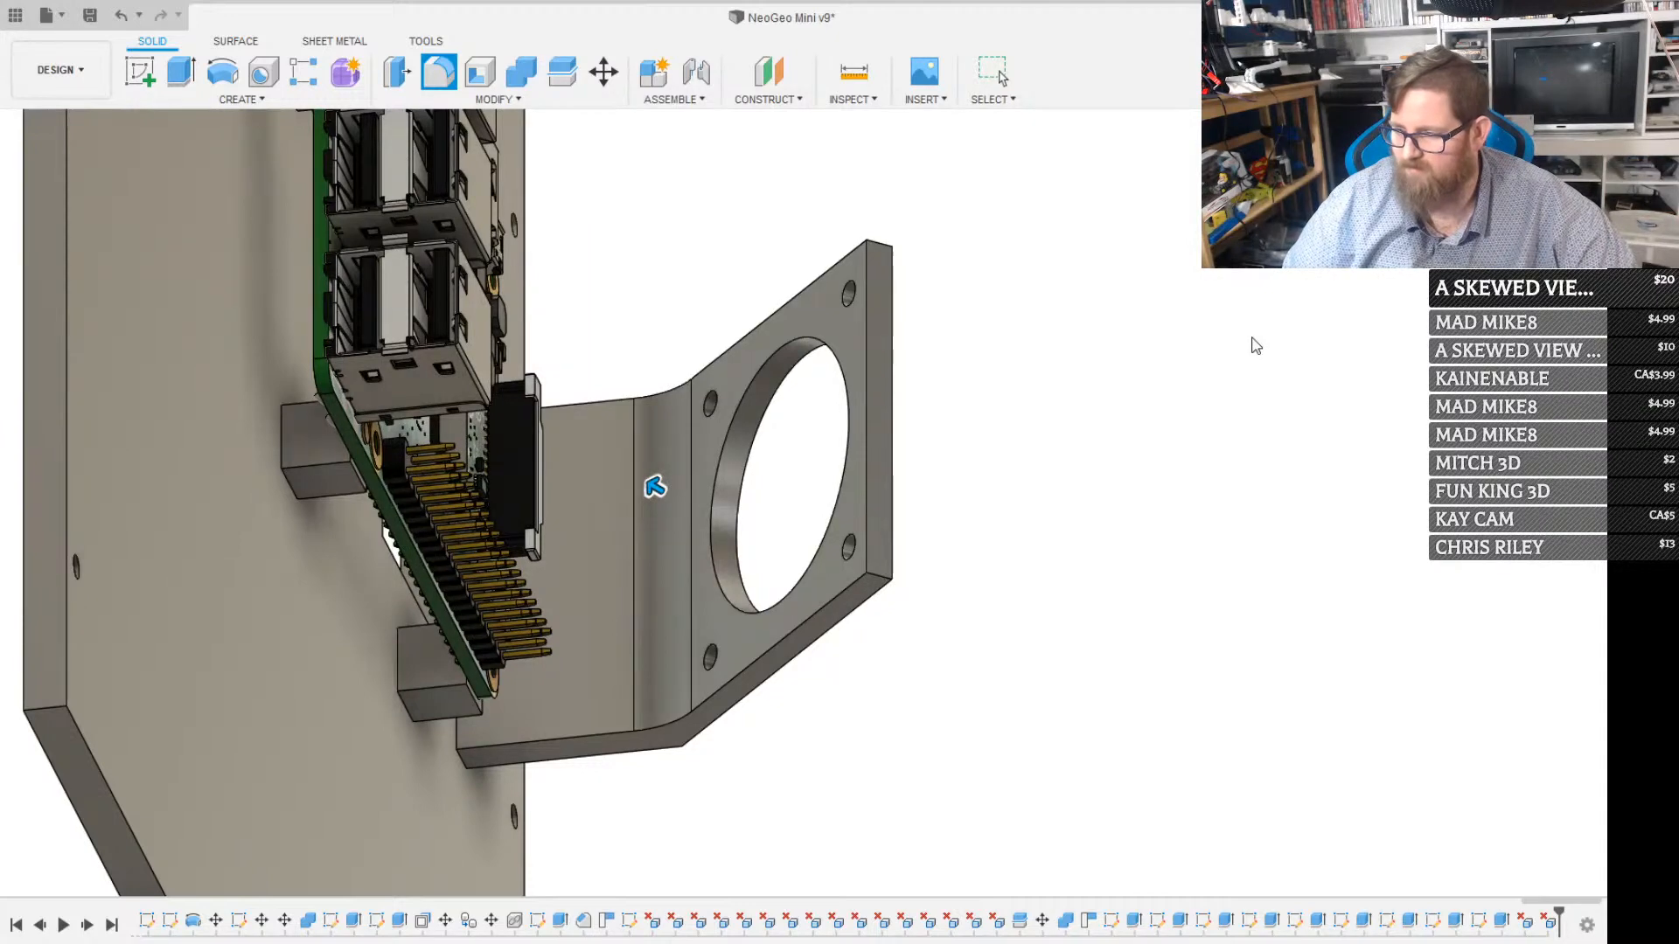
key("Return")
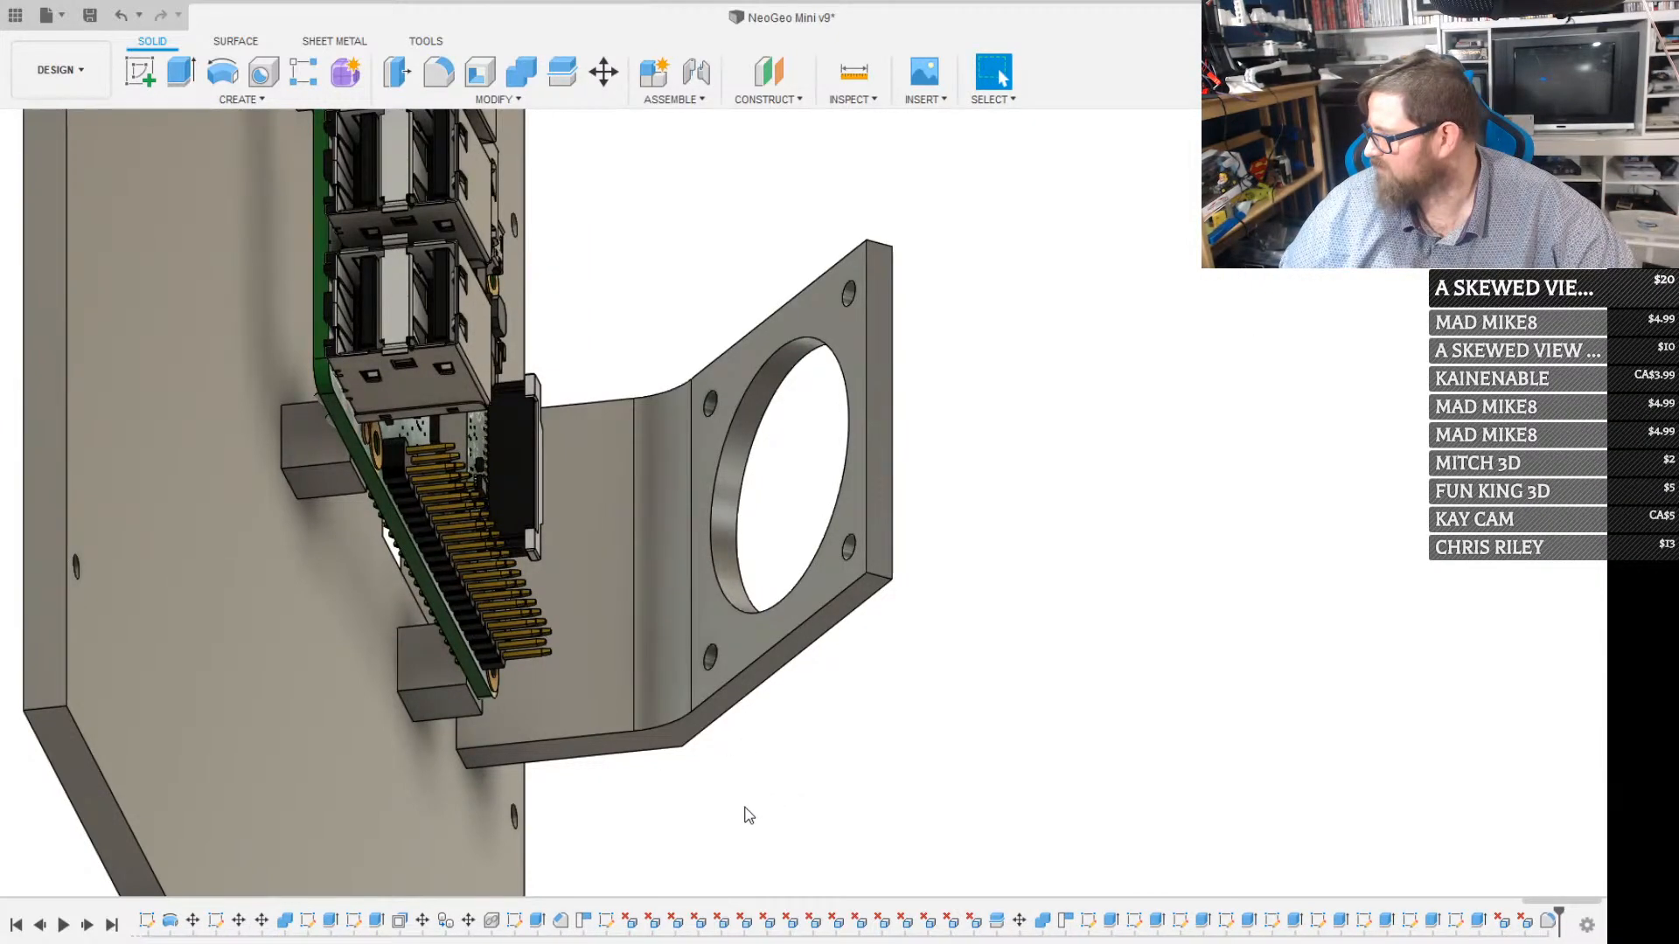
Fillet the outer bend edge on the back side of the fan bracket
middle_click_drag(697, 888, 964, 638, "shift")
key("f")
left_click(978, 617)
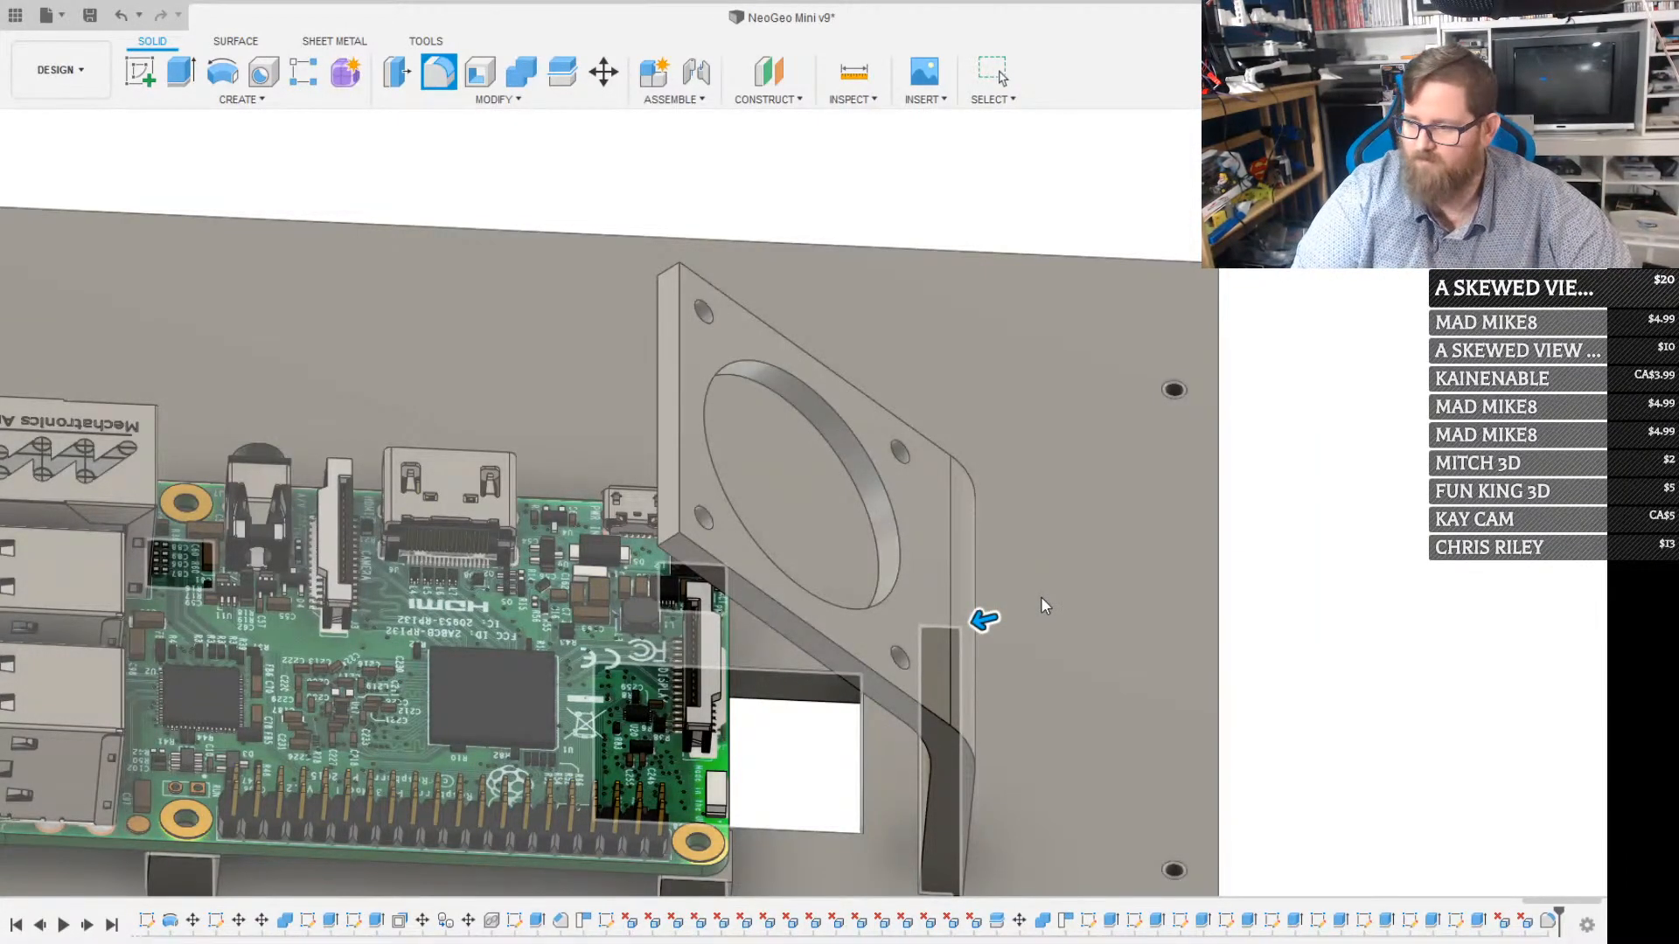
key("Return")
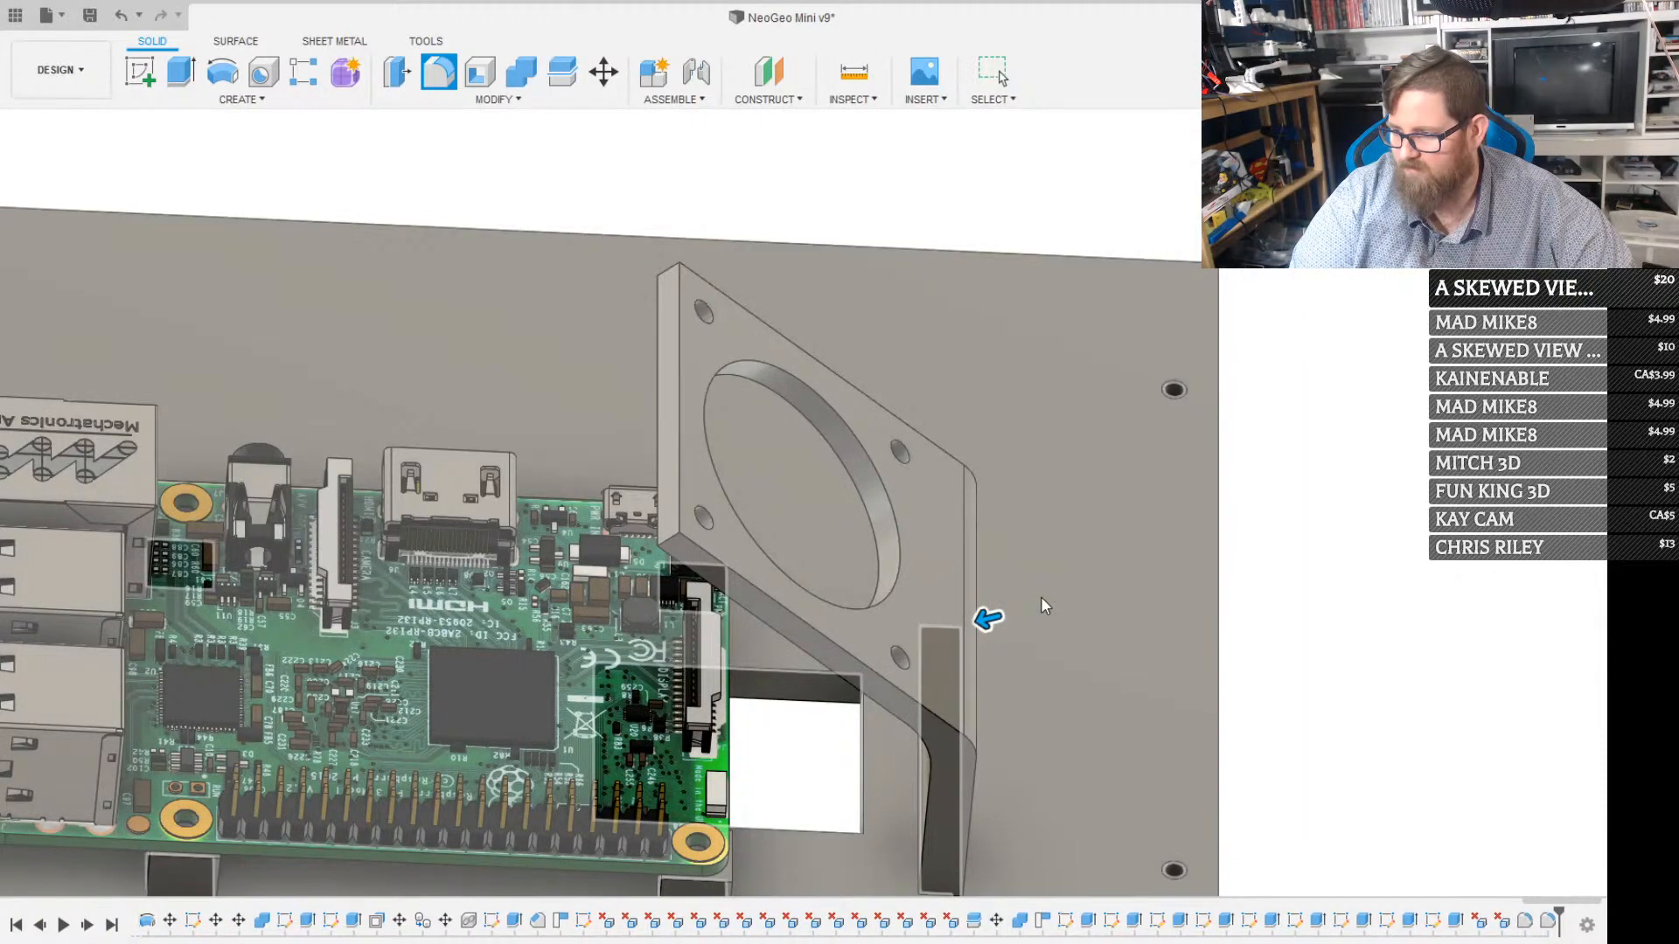
Examine the Raspberry Pi, the fan bracket and the panel openings from both sides of the back panel
scroll(1041, 596, "down", 4)
scroll(1000, 626, "down", 2)
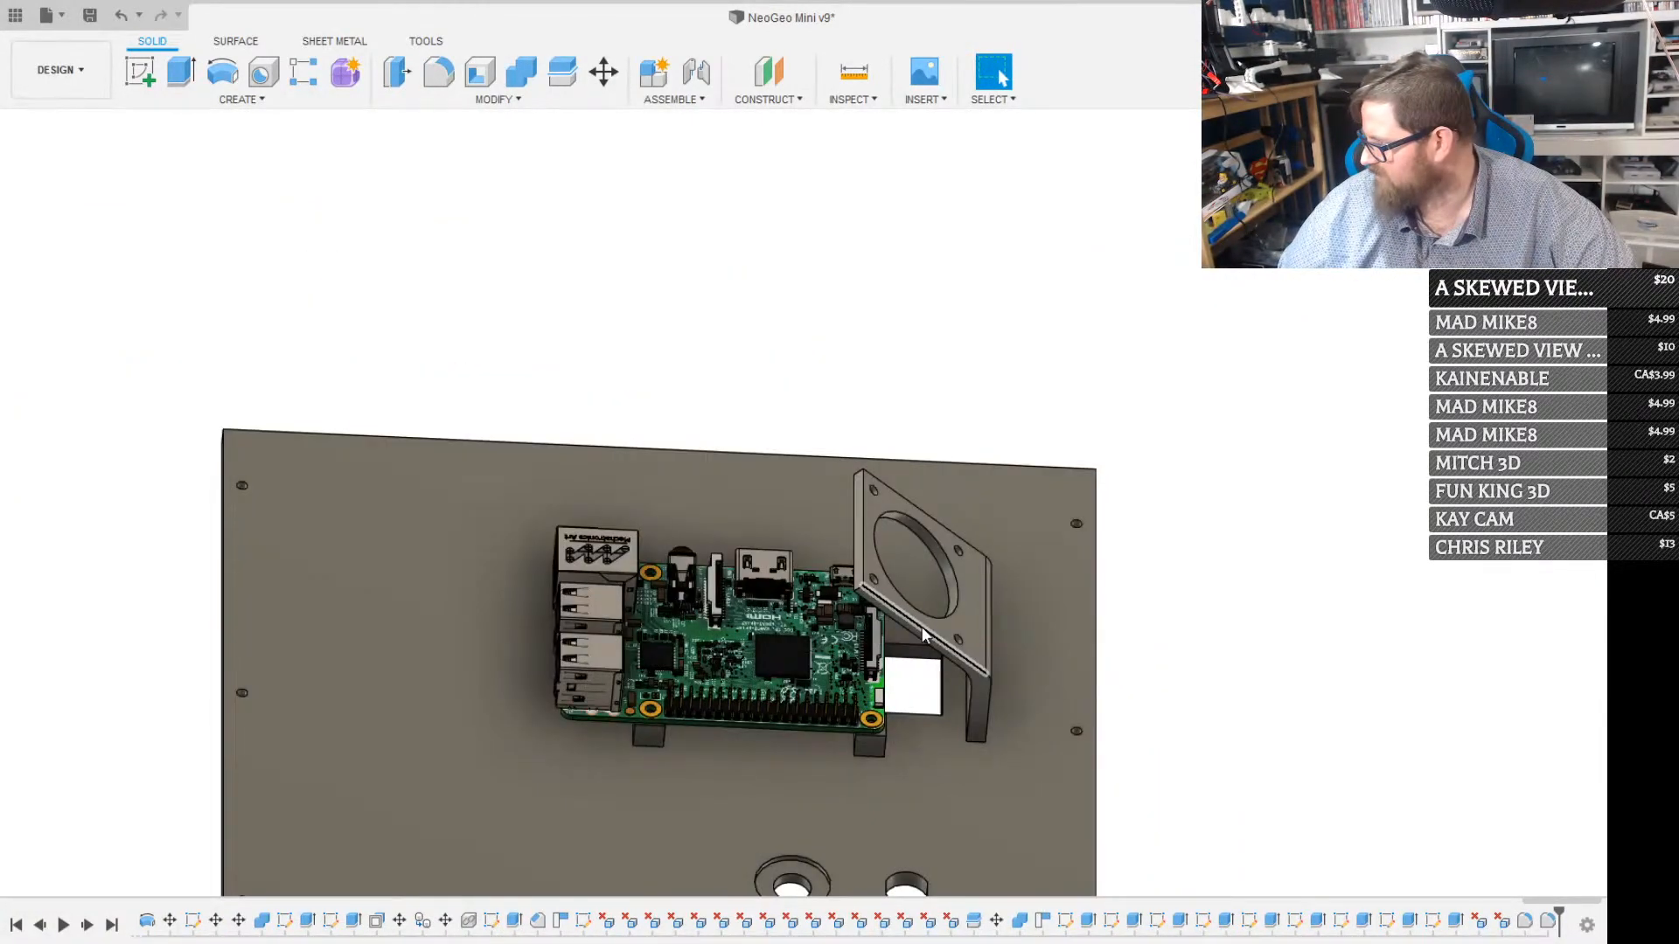
middle_click_drag(701, 892, 749, 828, "shift")
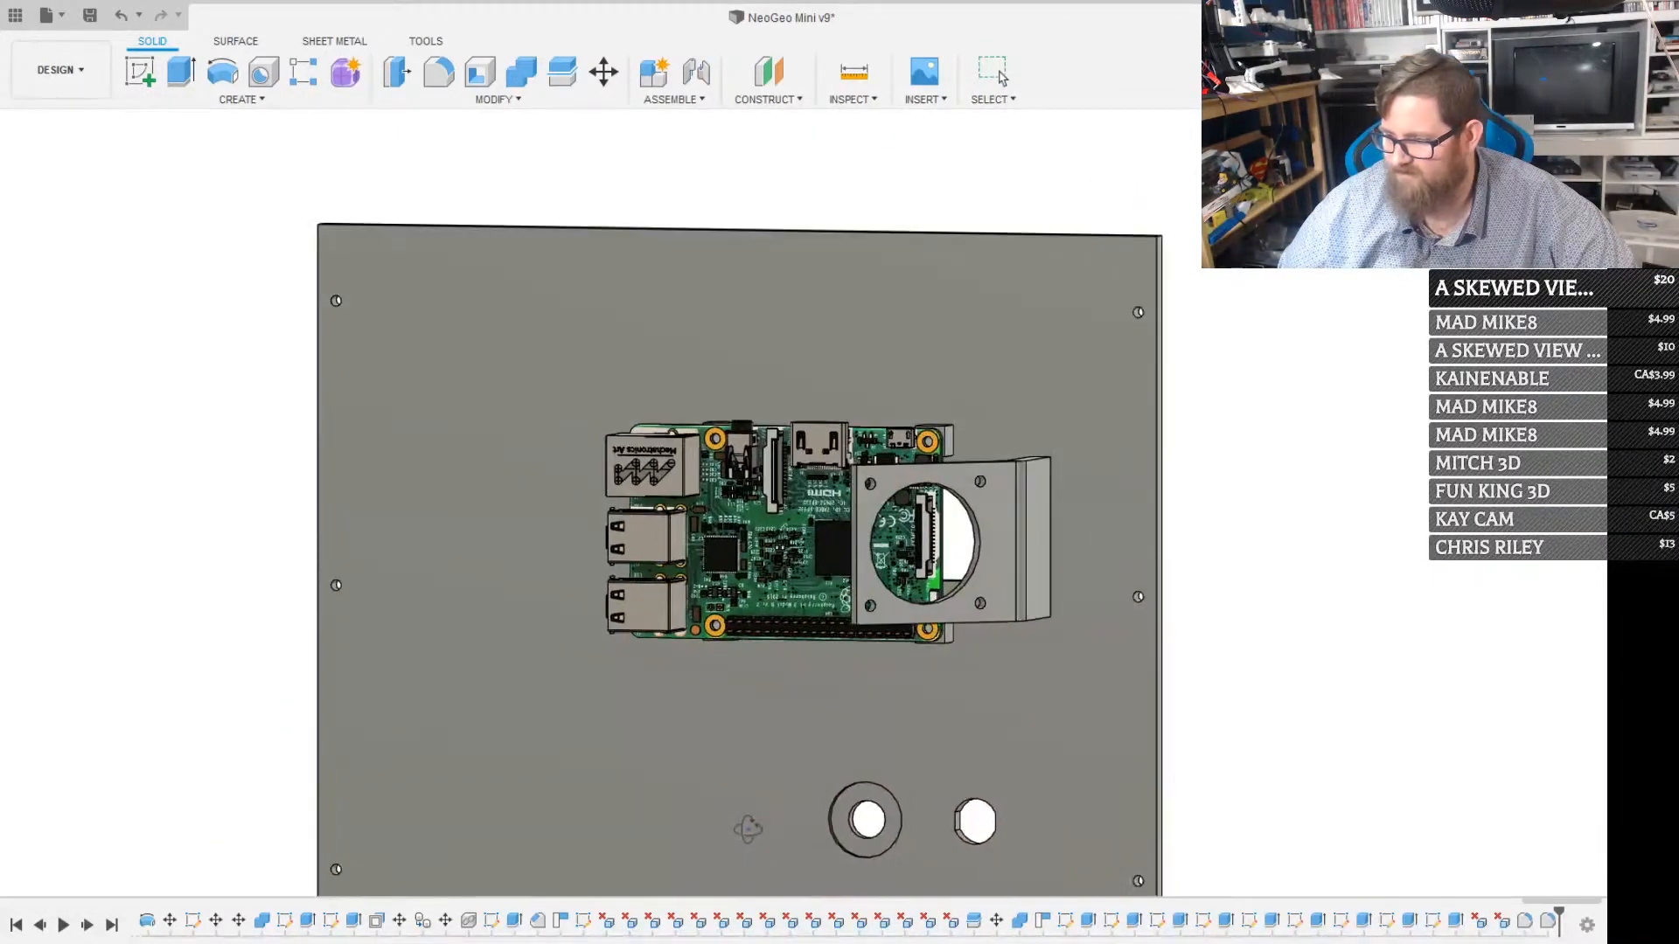
scroll(738, 659, "down", 5)
mouse_move(693, 674)
middle_mouse_down("shift")
mouse_move(760, 653)
mouse_move(712, 712)
mouse_move(683, 680)
mouse_move(514, 693)
mouse_move(446, 679)
mouse_move(533, 663)
mouse_move(637, 689)
mouse_move(695, 634)
mouse_move(708, 667)
middle_mouse_up("shift")
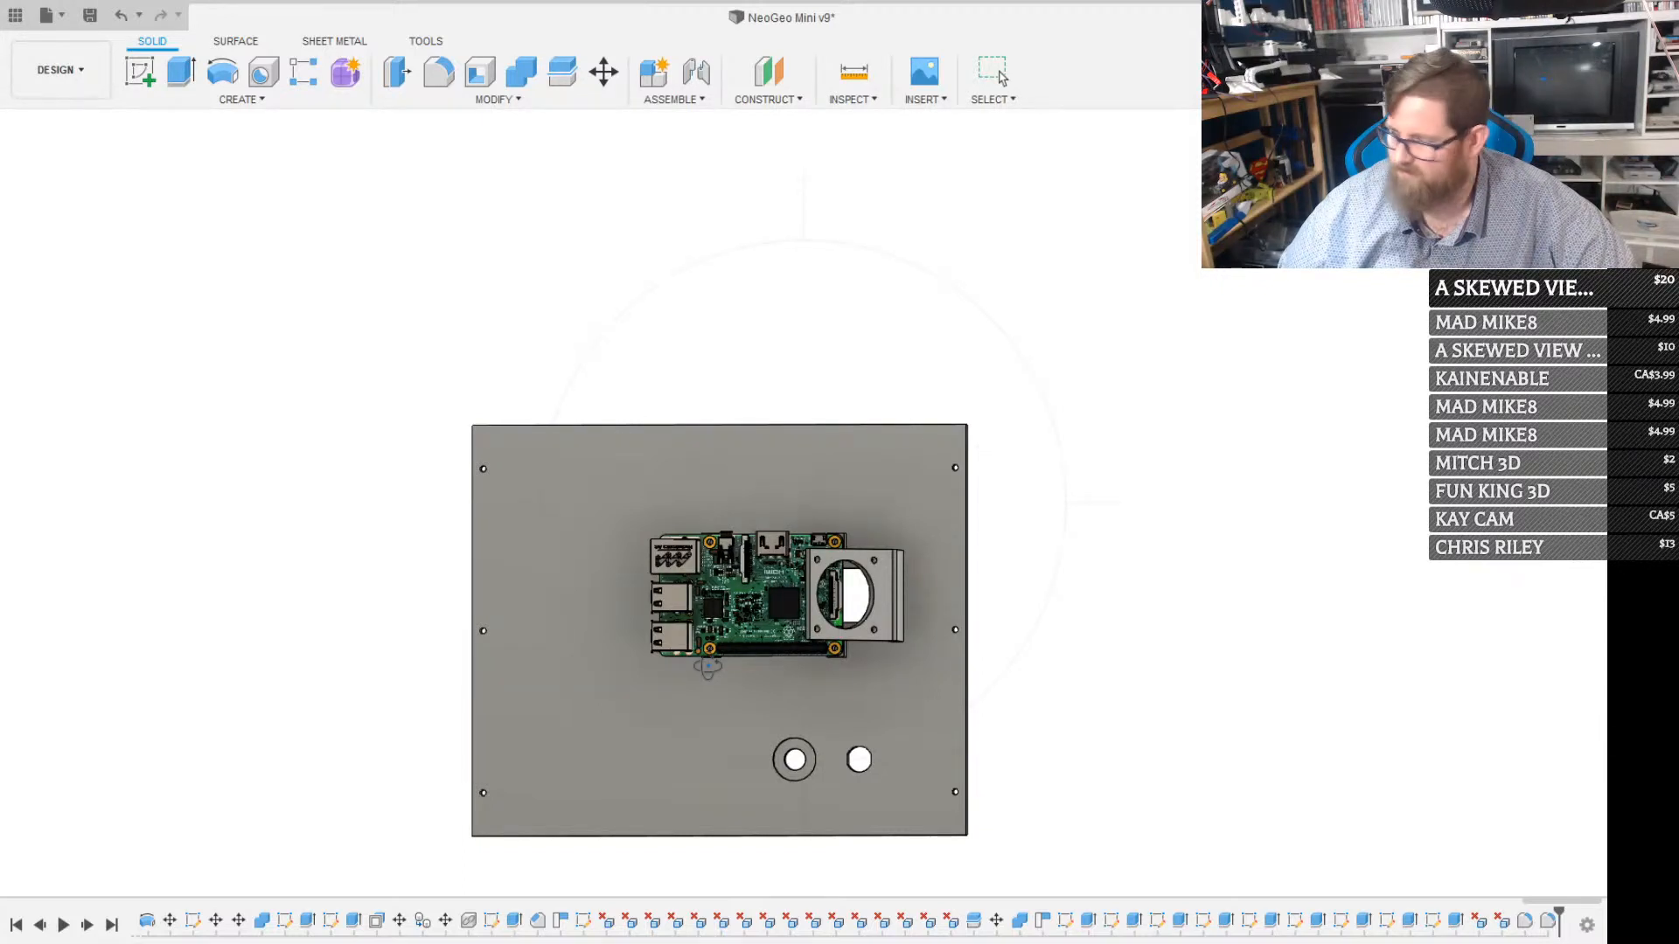
scroll(869, 598, "up", 1)
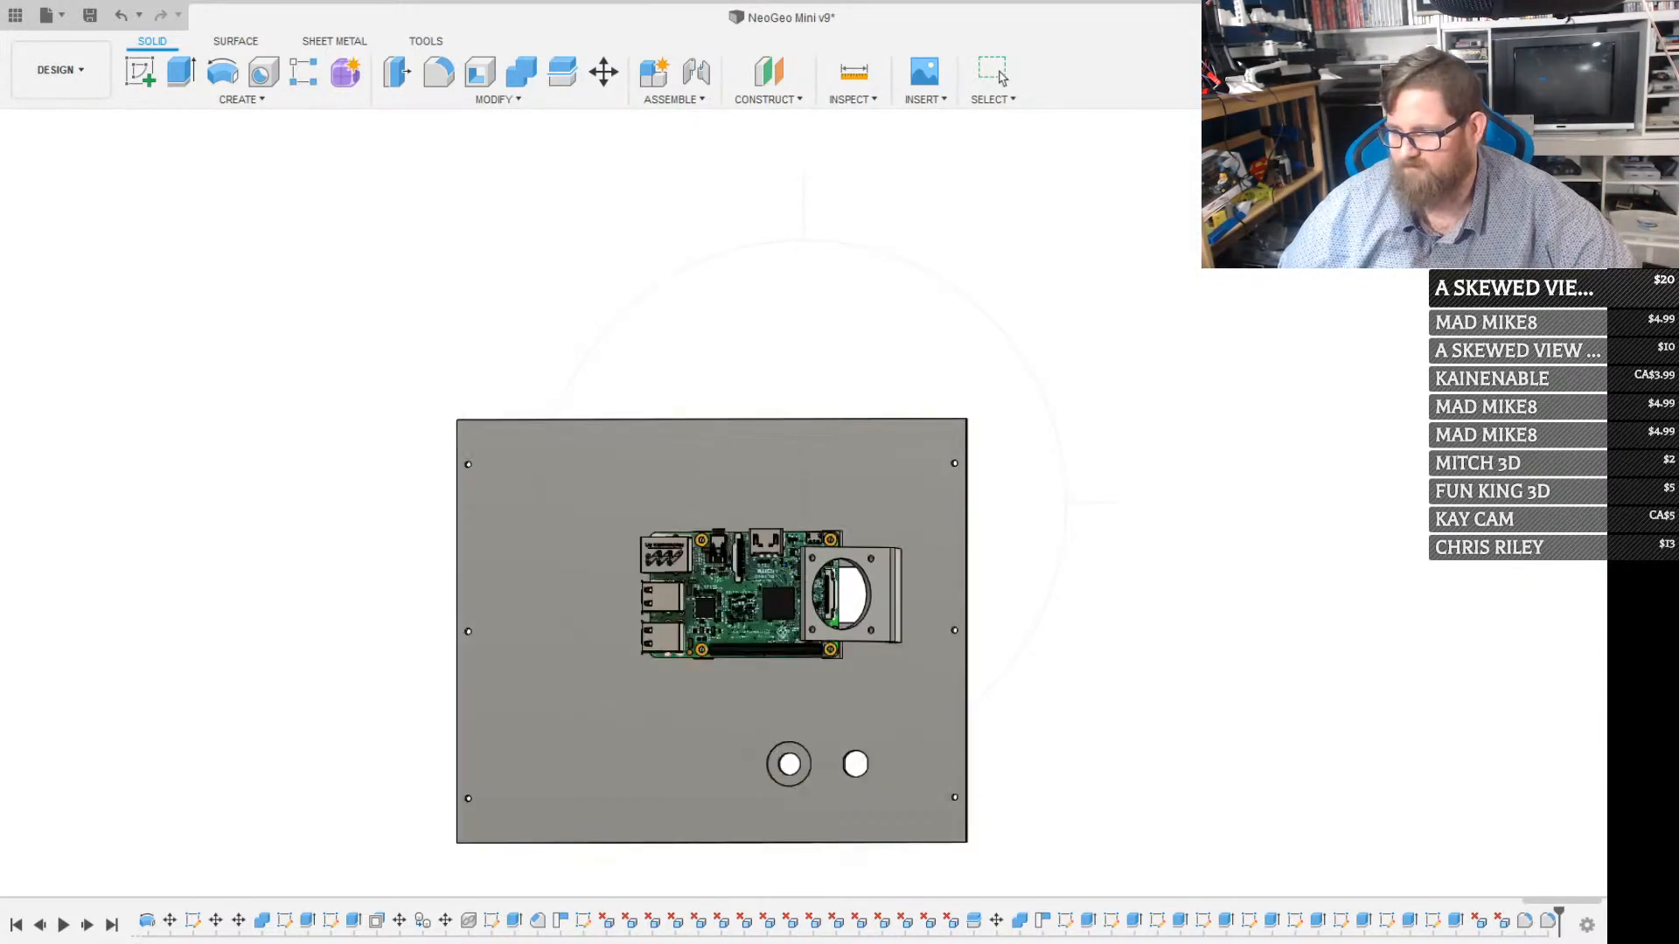
mouse_move(869, 598)
middle_mouse_down("shift")
mouse_move(626, 667)
mouse_move(585, 614)
mouse_move(901, 599)
mouse_move(906, 570)
mouse_move(864, 585)
middle_mouse_up("shift")
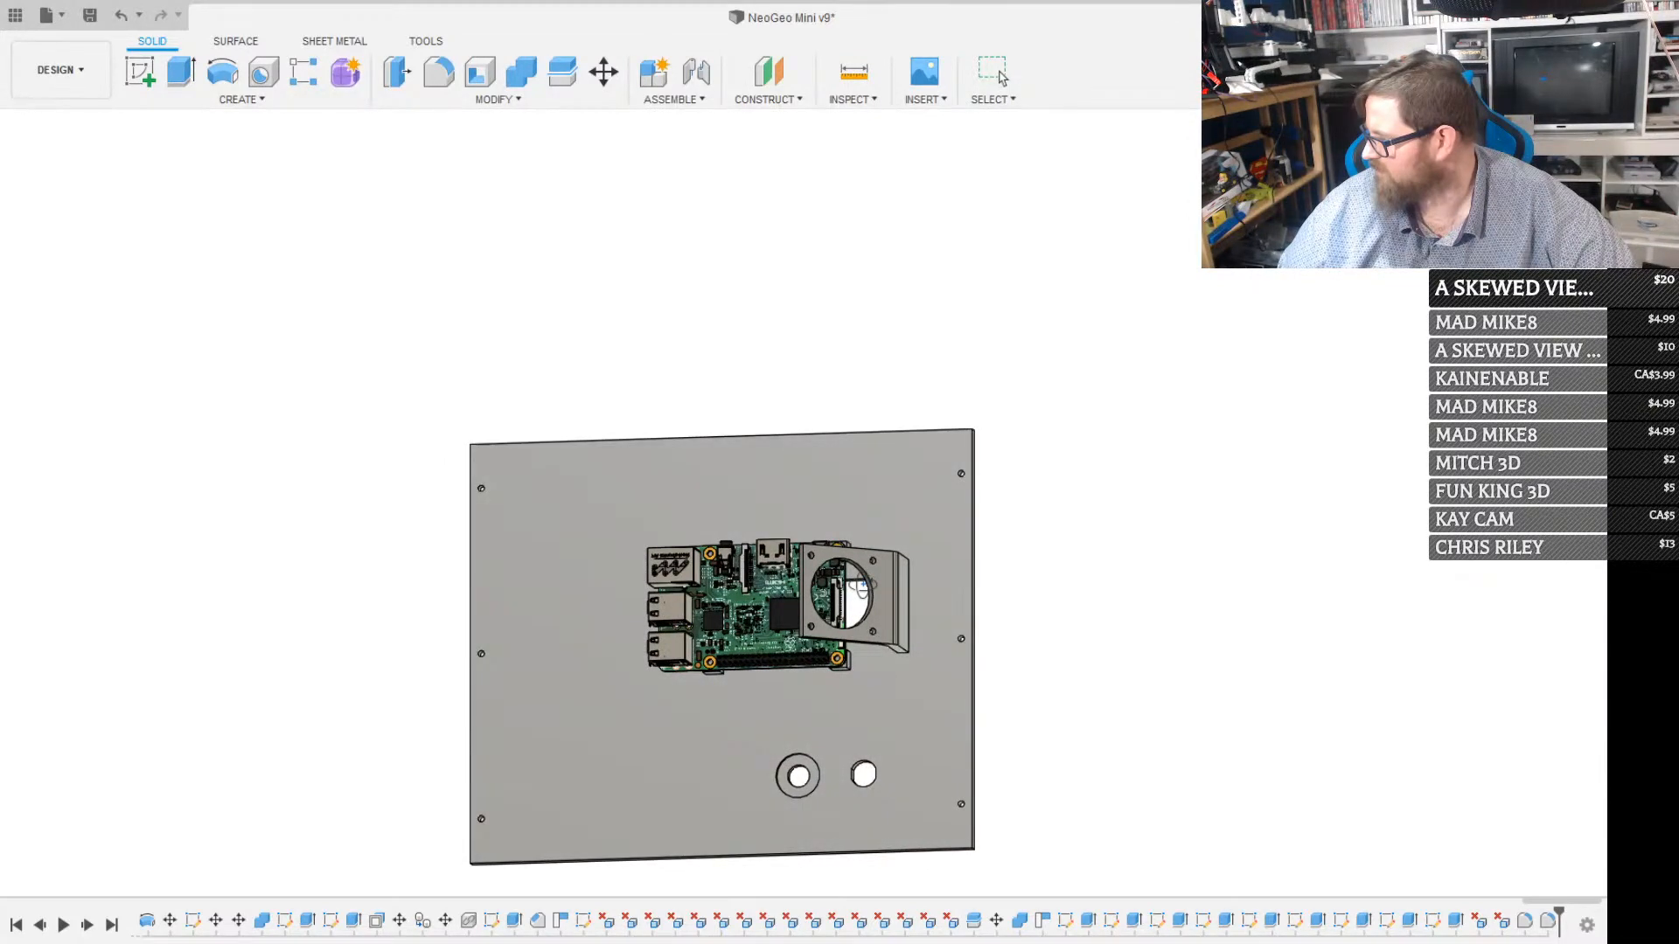
scroll(778, 597, "down", 3)
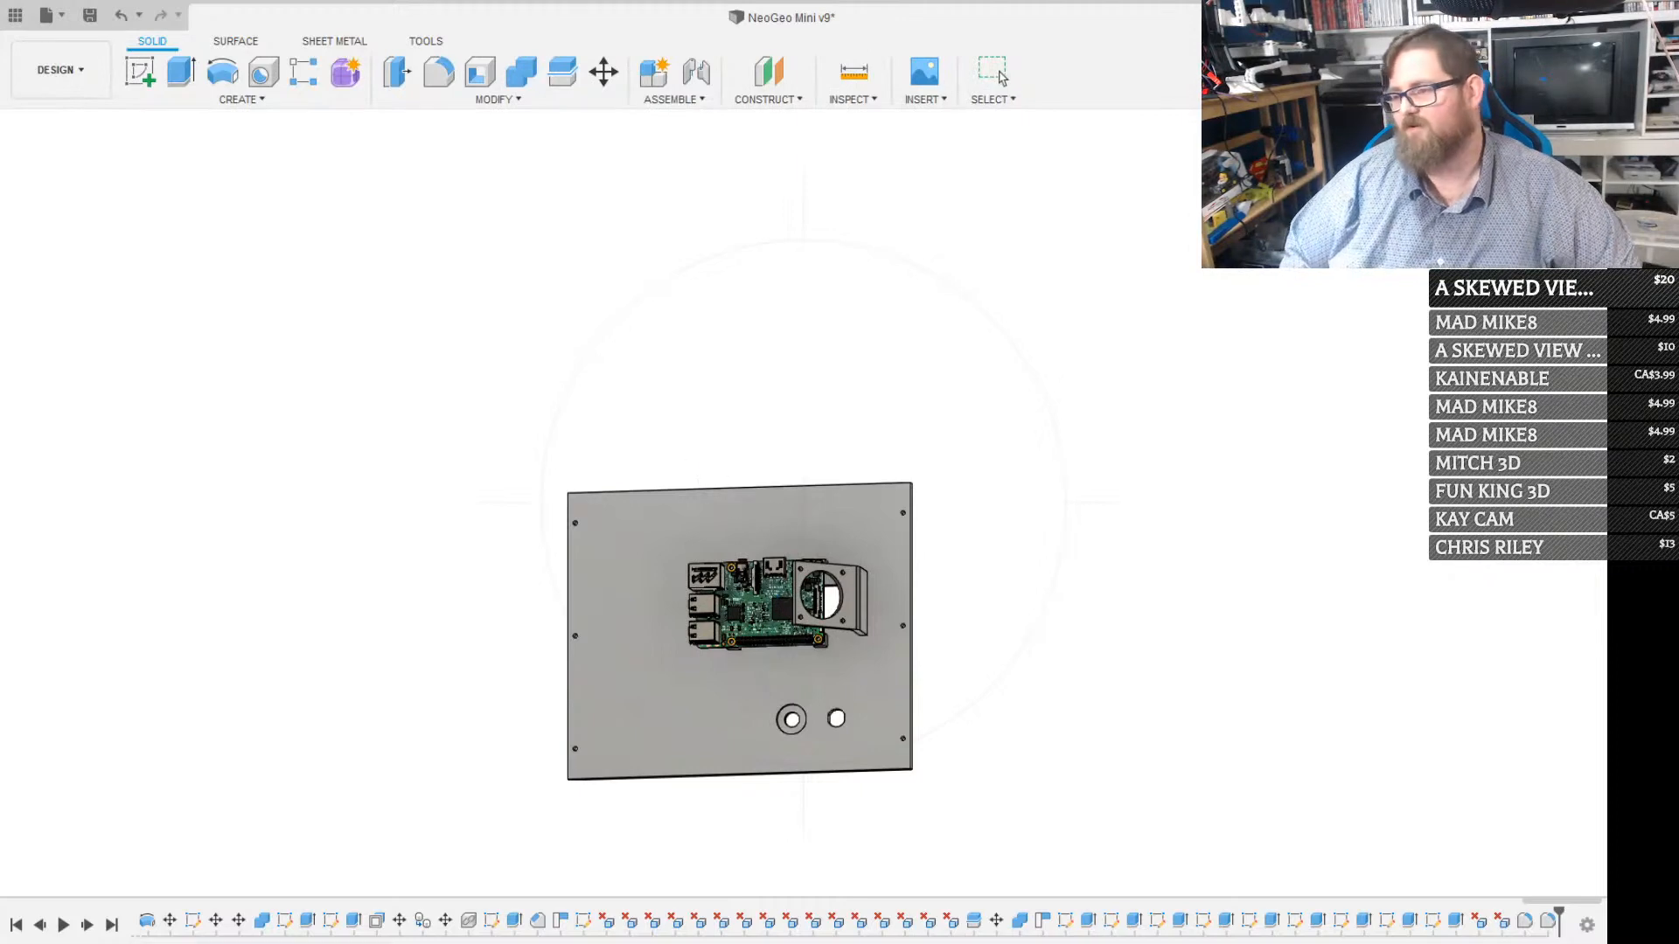
scroll(738, 623, "down", 2)
scroll(738, 624, "up", 4)
middle_click_drag(737, 624, 1049, 404, "shift")
middle_click_drag(794, 584, 824, 595, "shift")
middle_click_drag(825, 599, 521, 619, "shift")
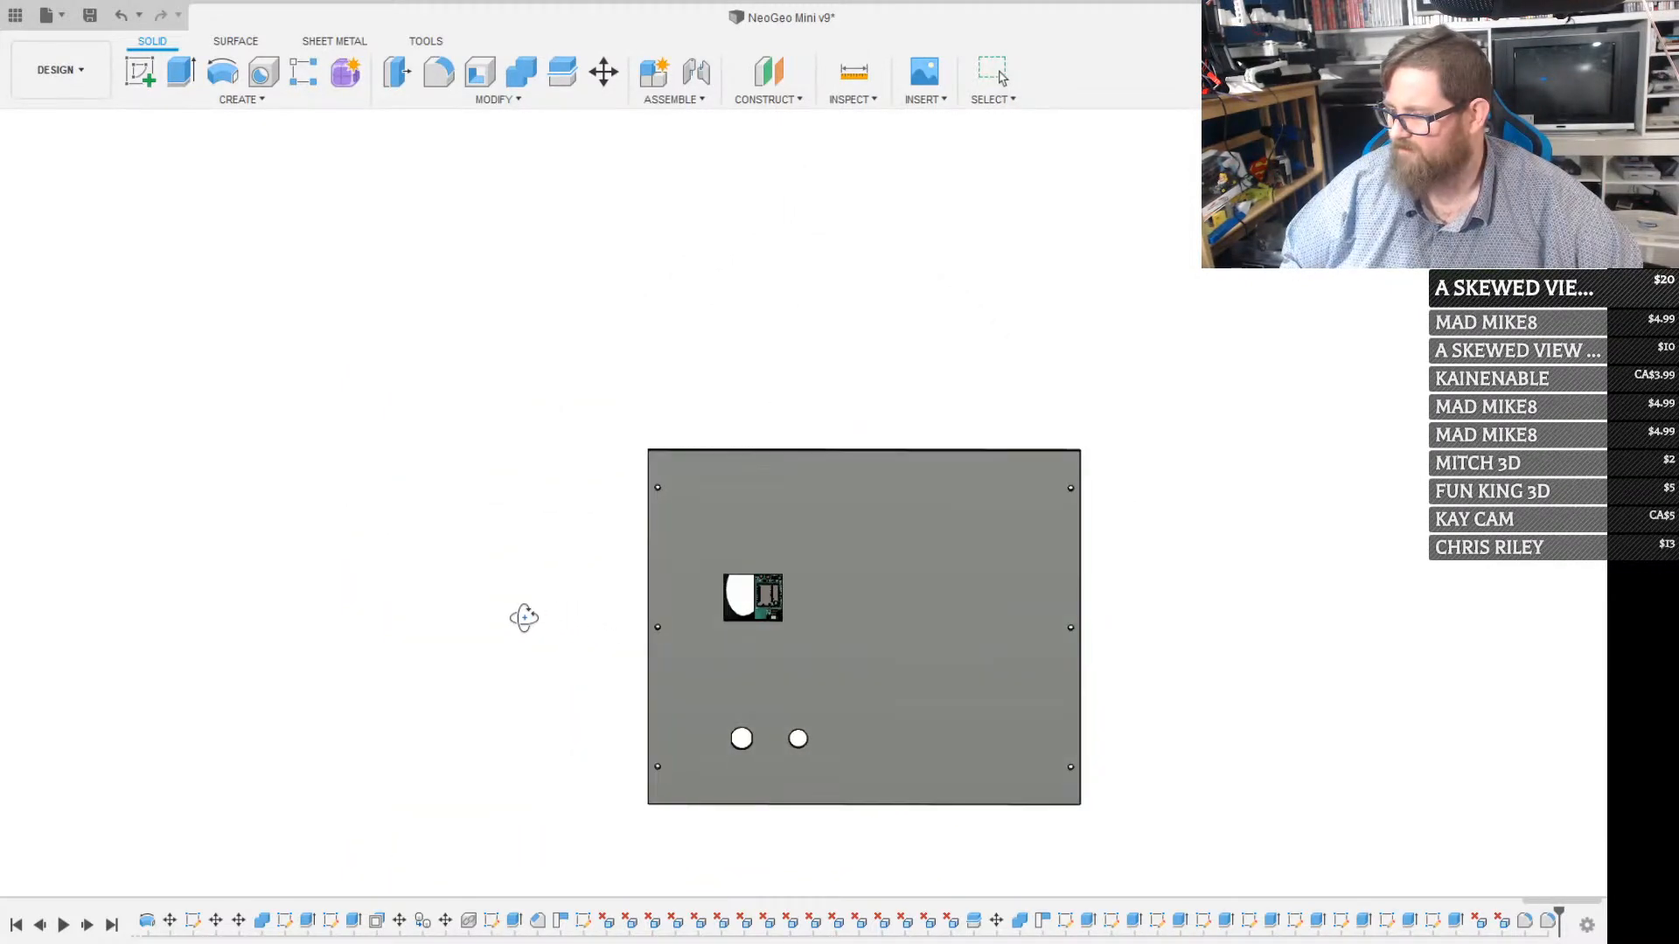
scroll(918, 550, "up", 3)
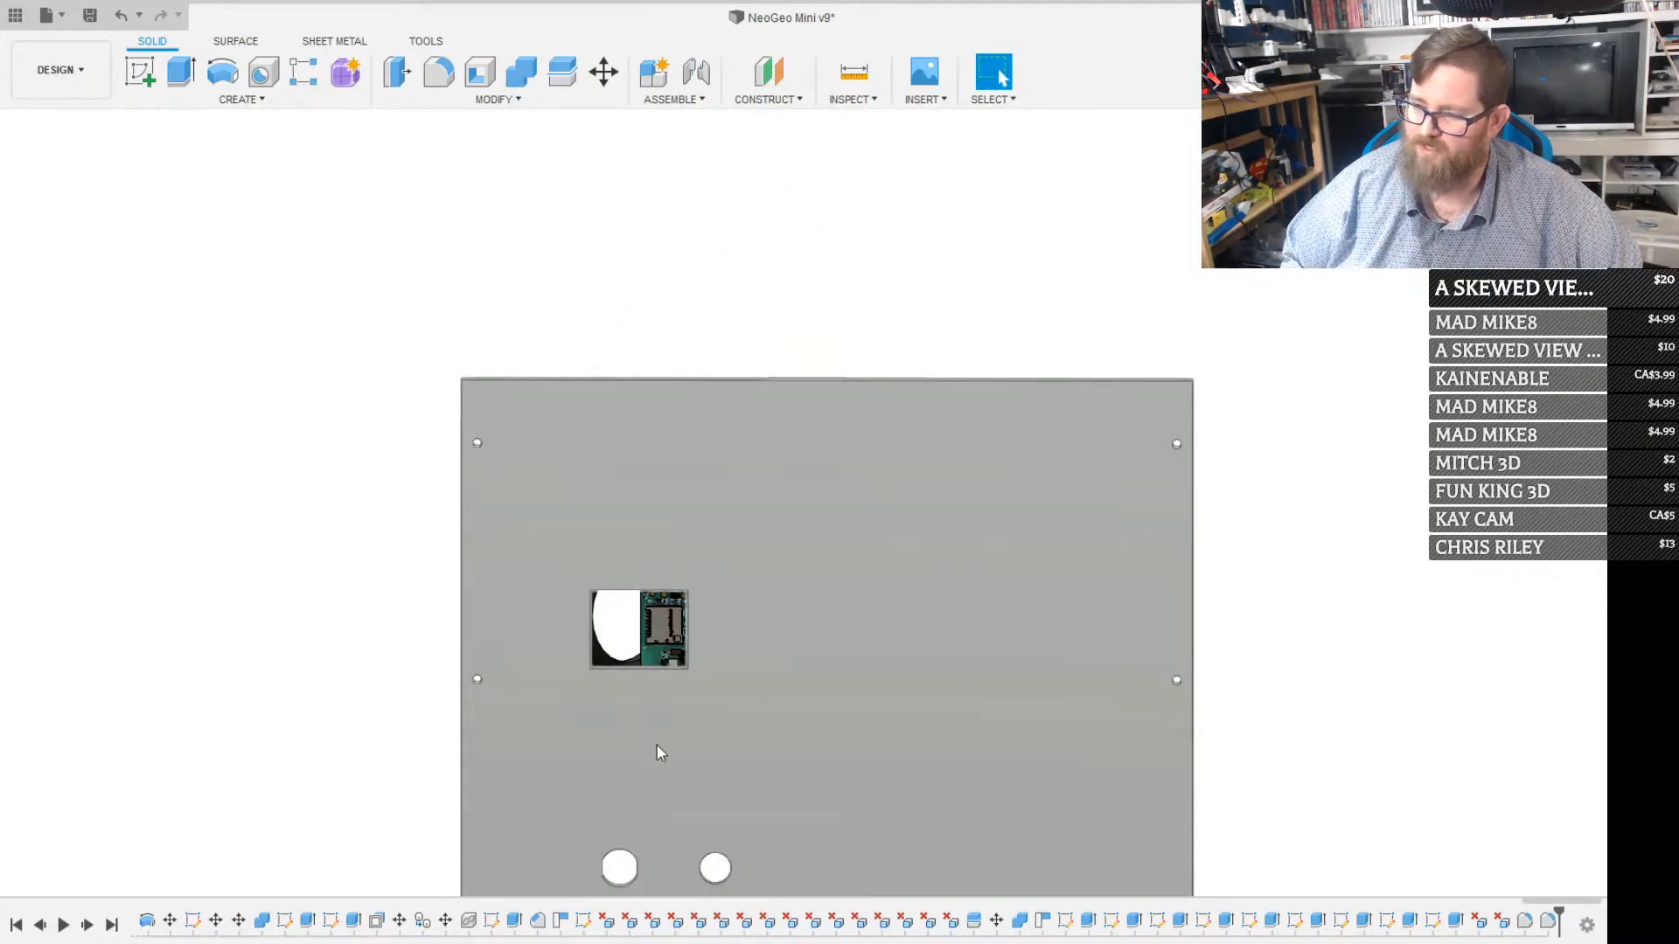
middle_click_drag(678, 787, 647, 656, "shift")
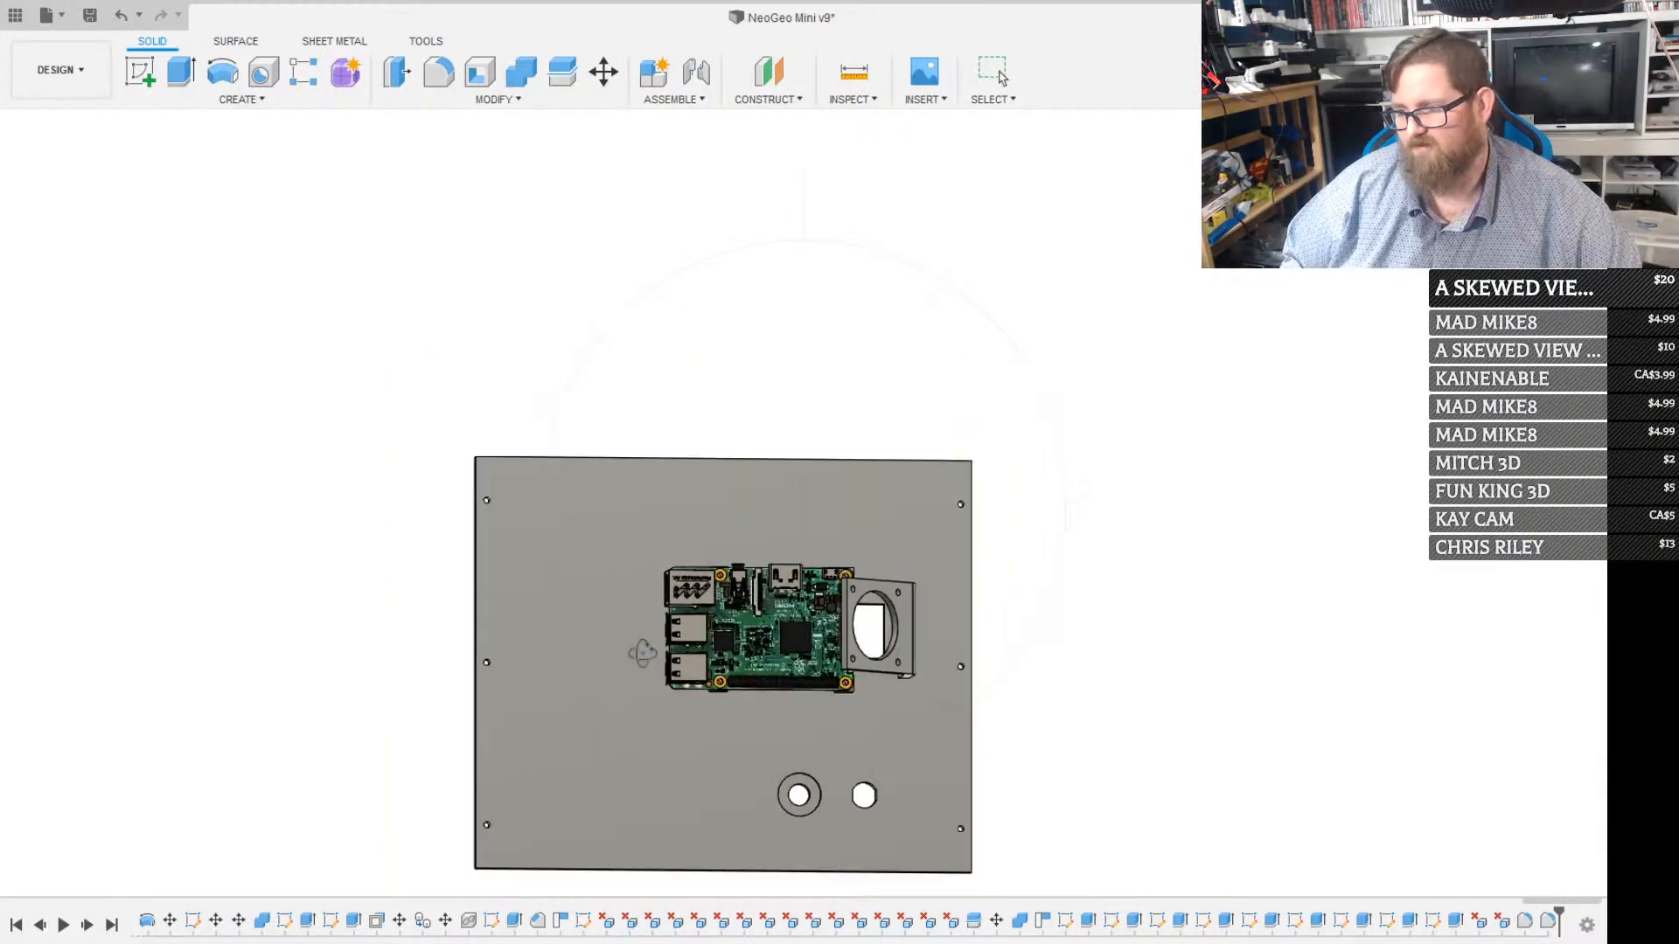
scroll(643, 653, "up", 2)
Start a sketch on the back panel's inner face and offset the panel outline 15 mm inward
left_click(518, 664)
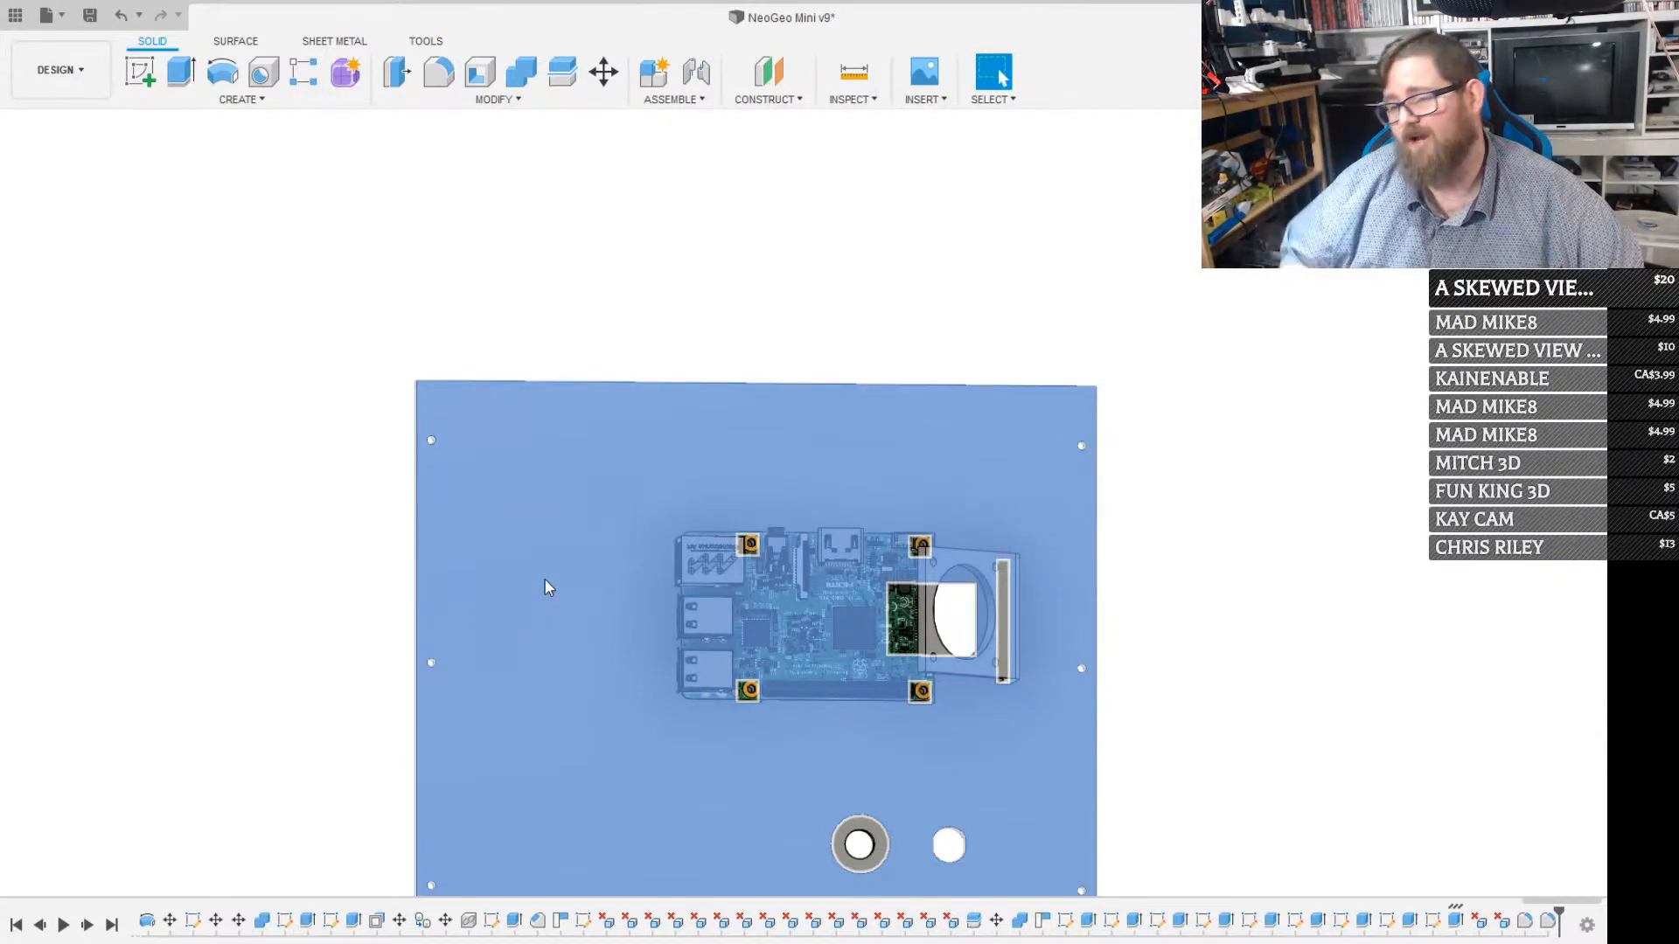
key("c")
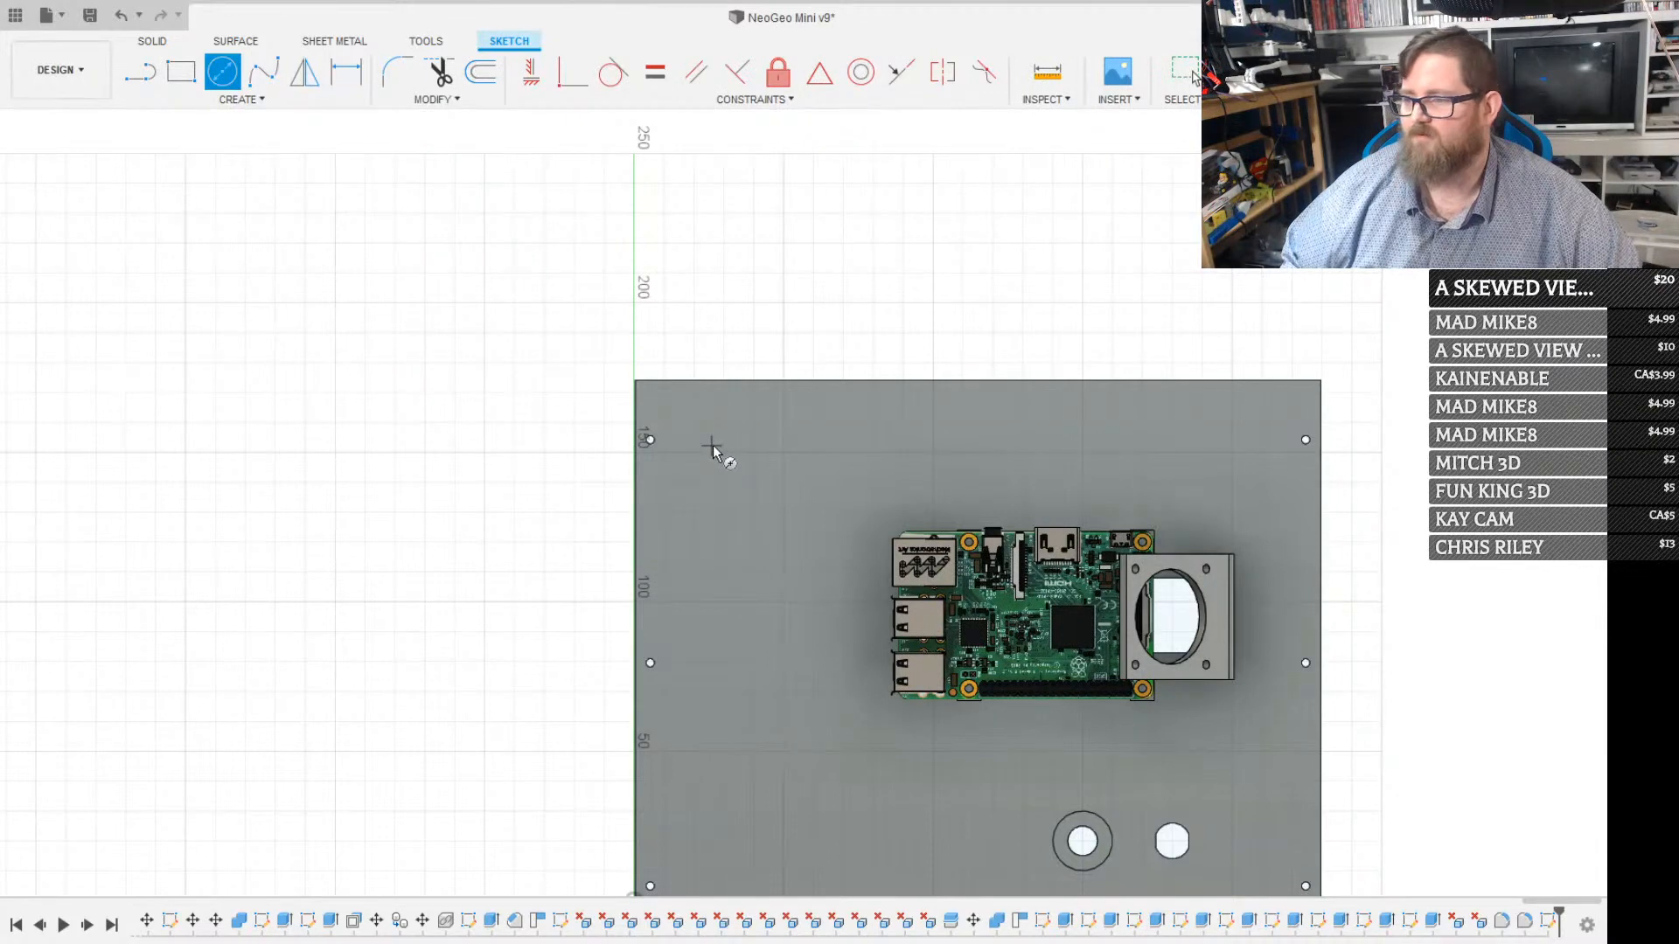
key("Escape")
key("r")
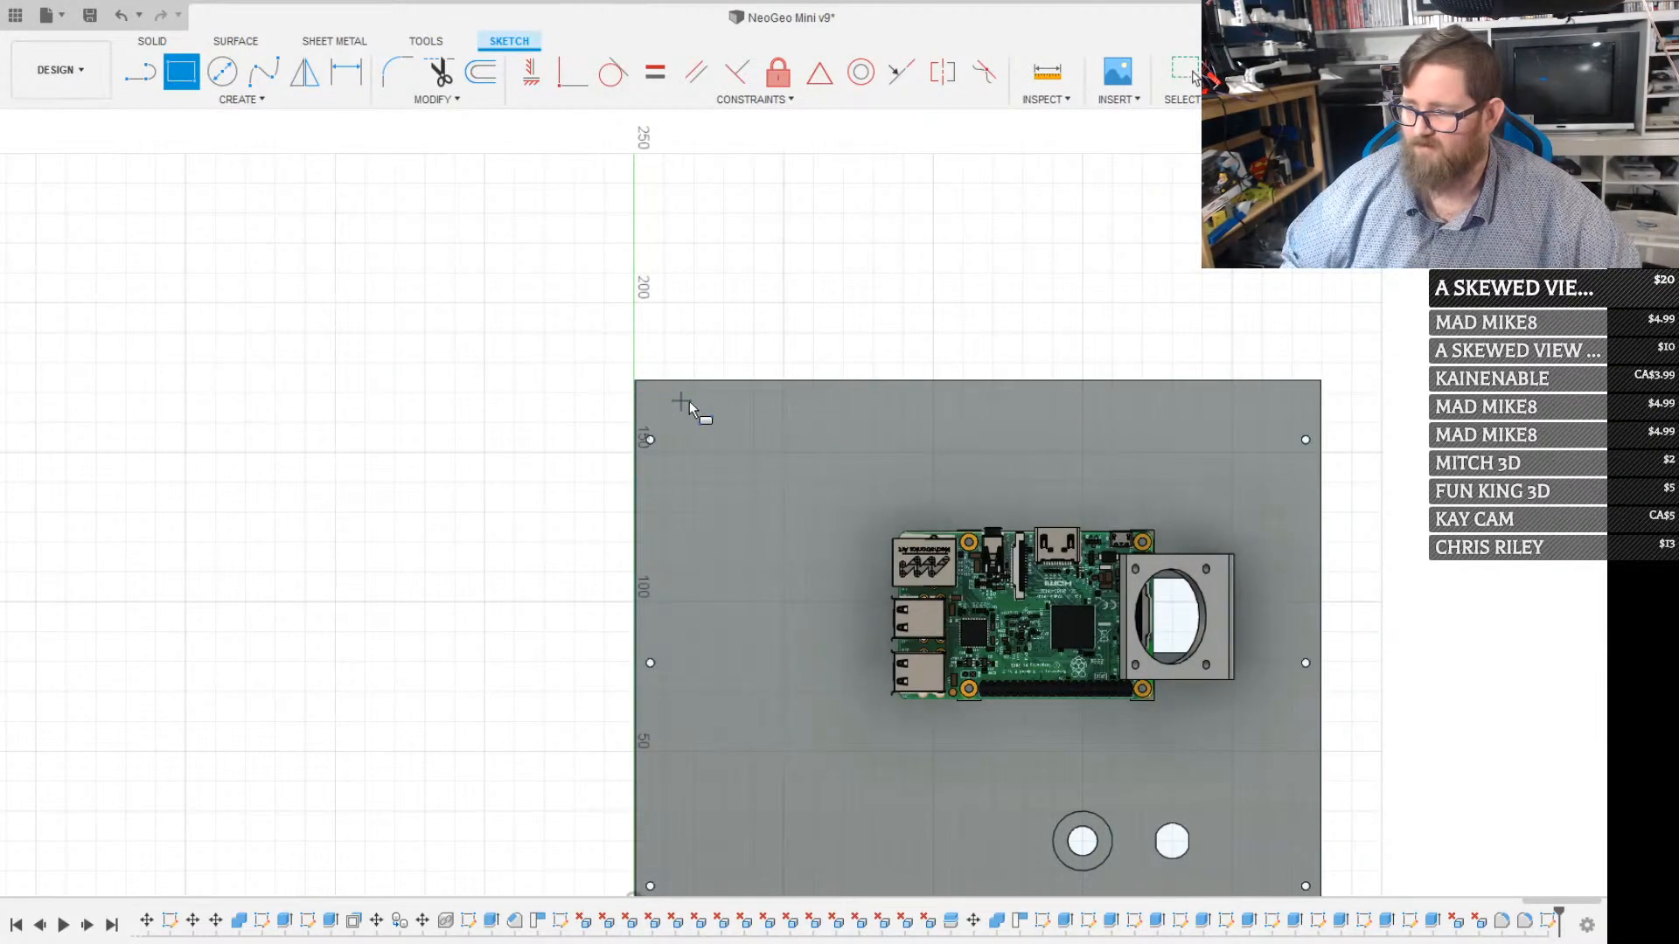
key("Escape")
key("o")
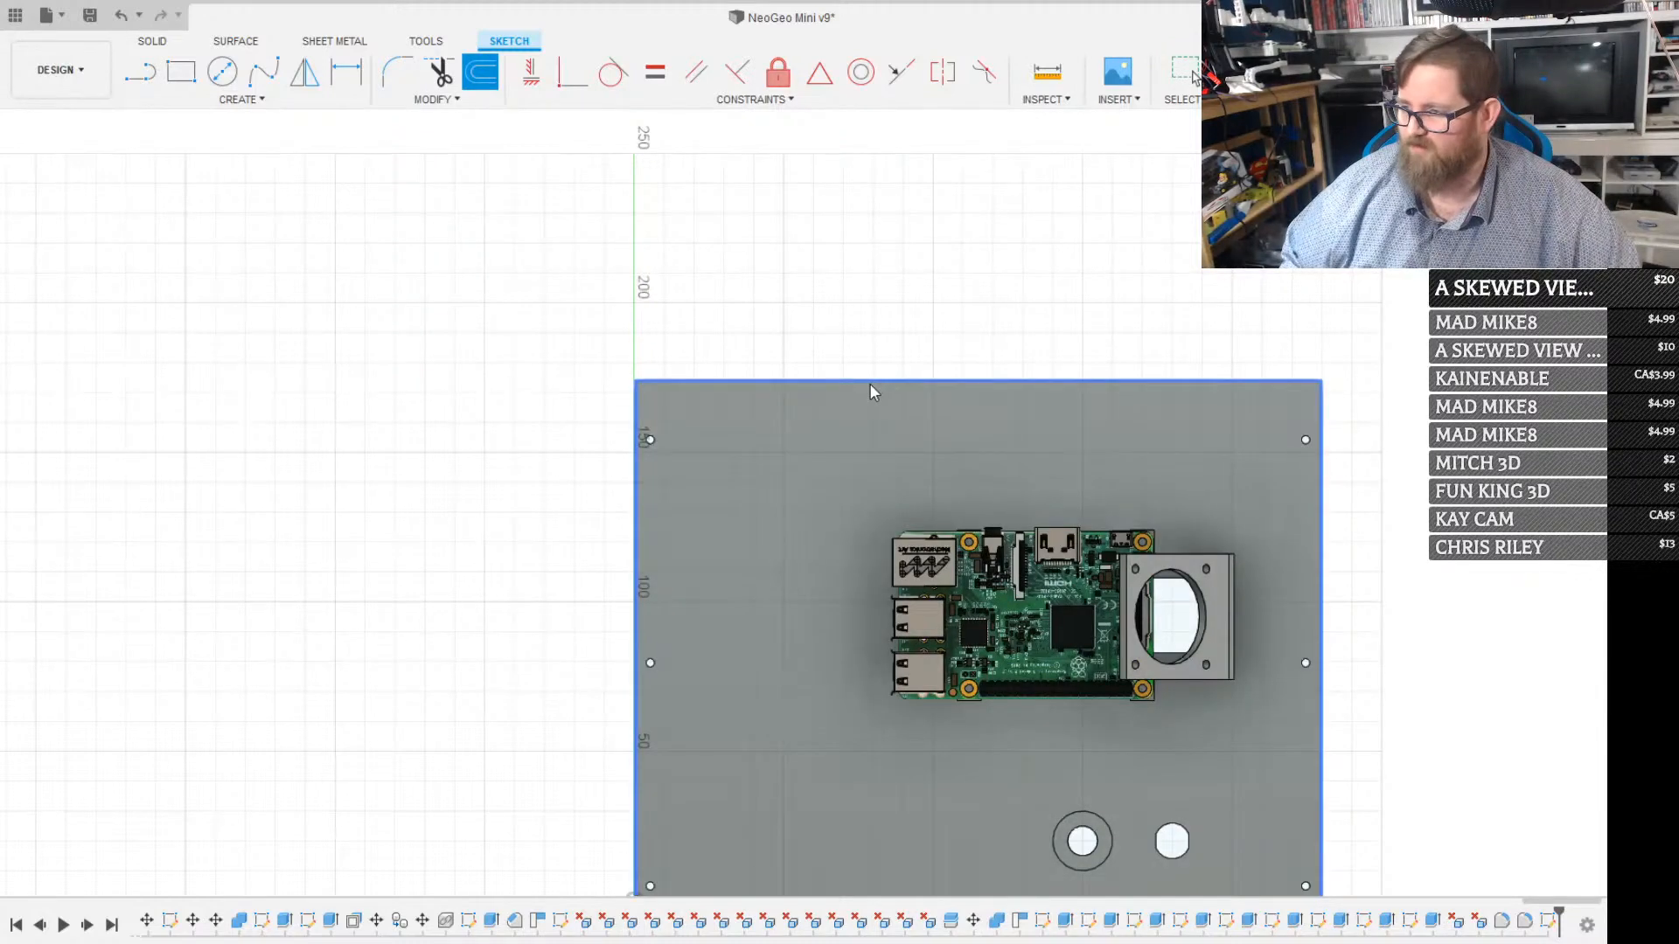
left_click(869, 383)
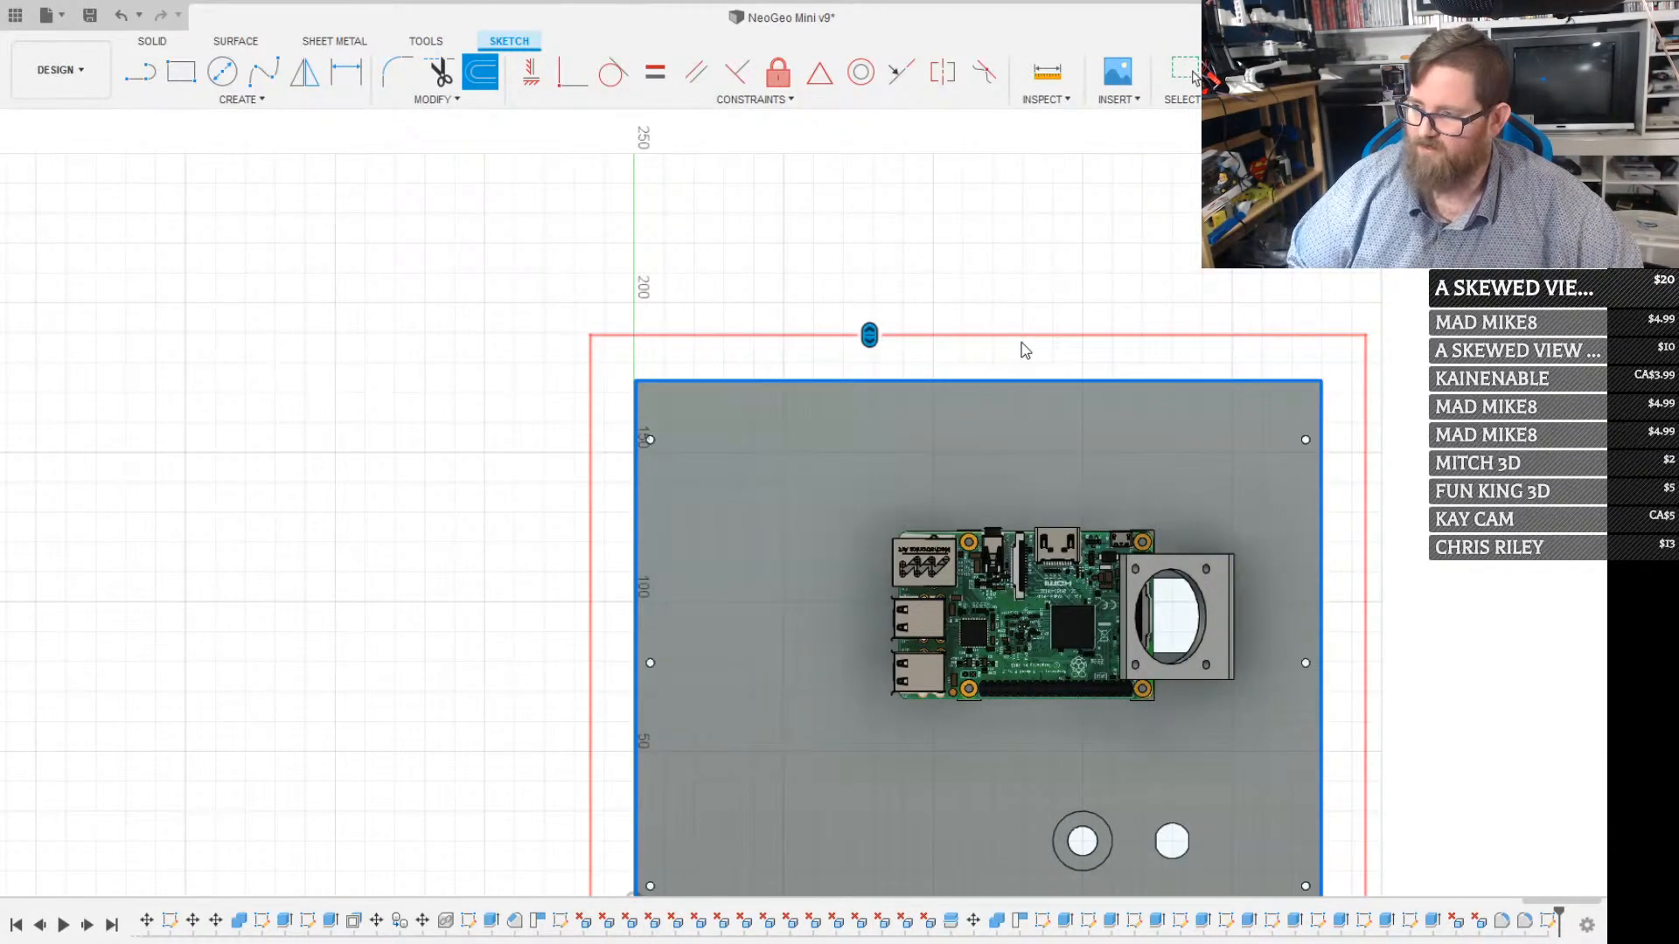
left_click(1470, 360)
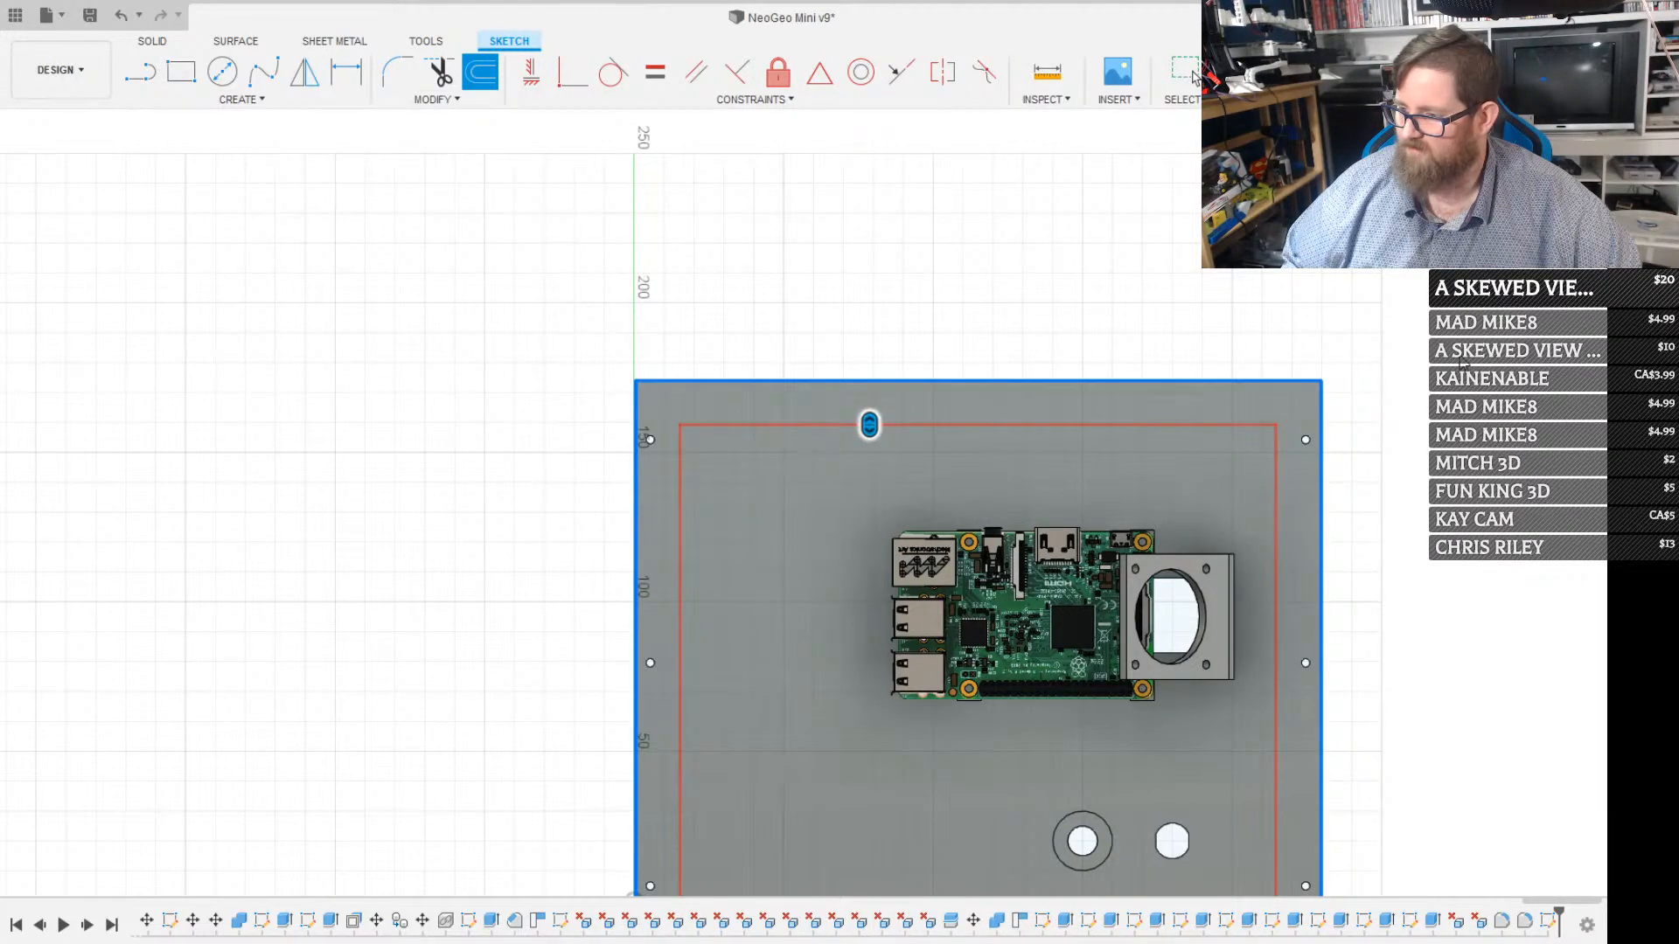
left_click(1194, 78)
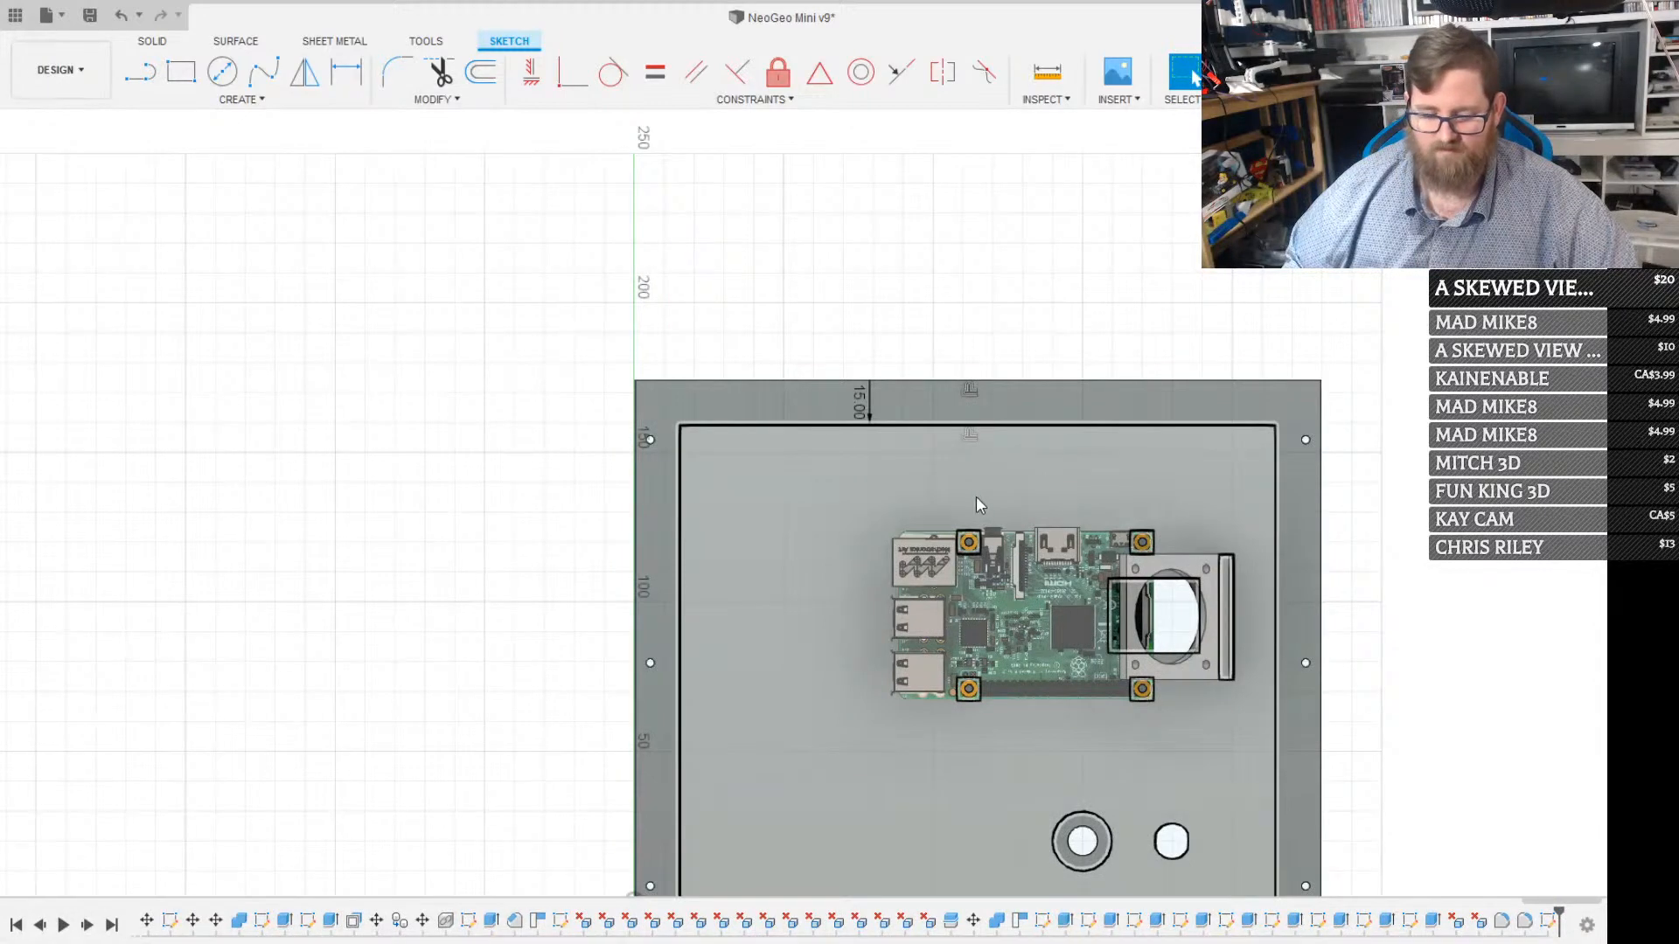
Draw a stepped line from the inset outline's upper edge past the Pi's USB side, under the board, and down to the lower edge beside the ringed hole
key("l")
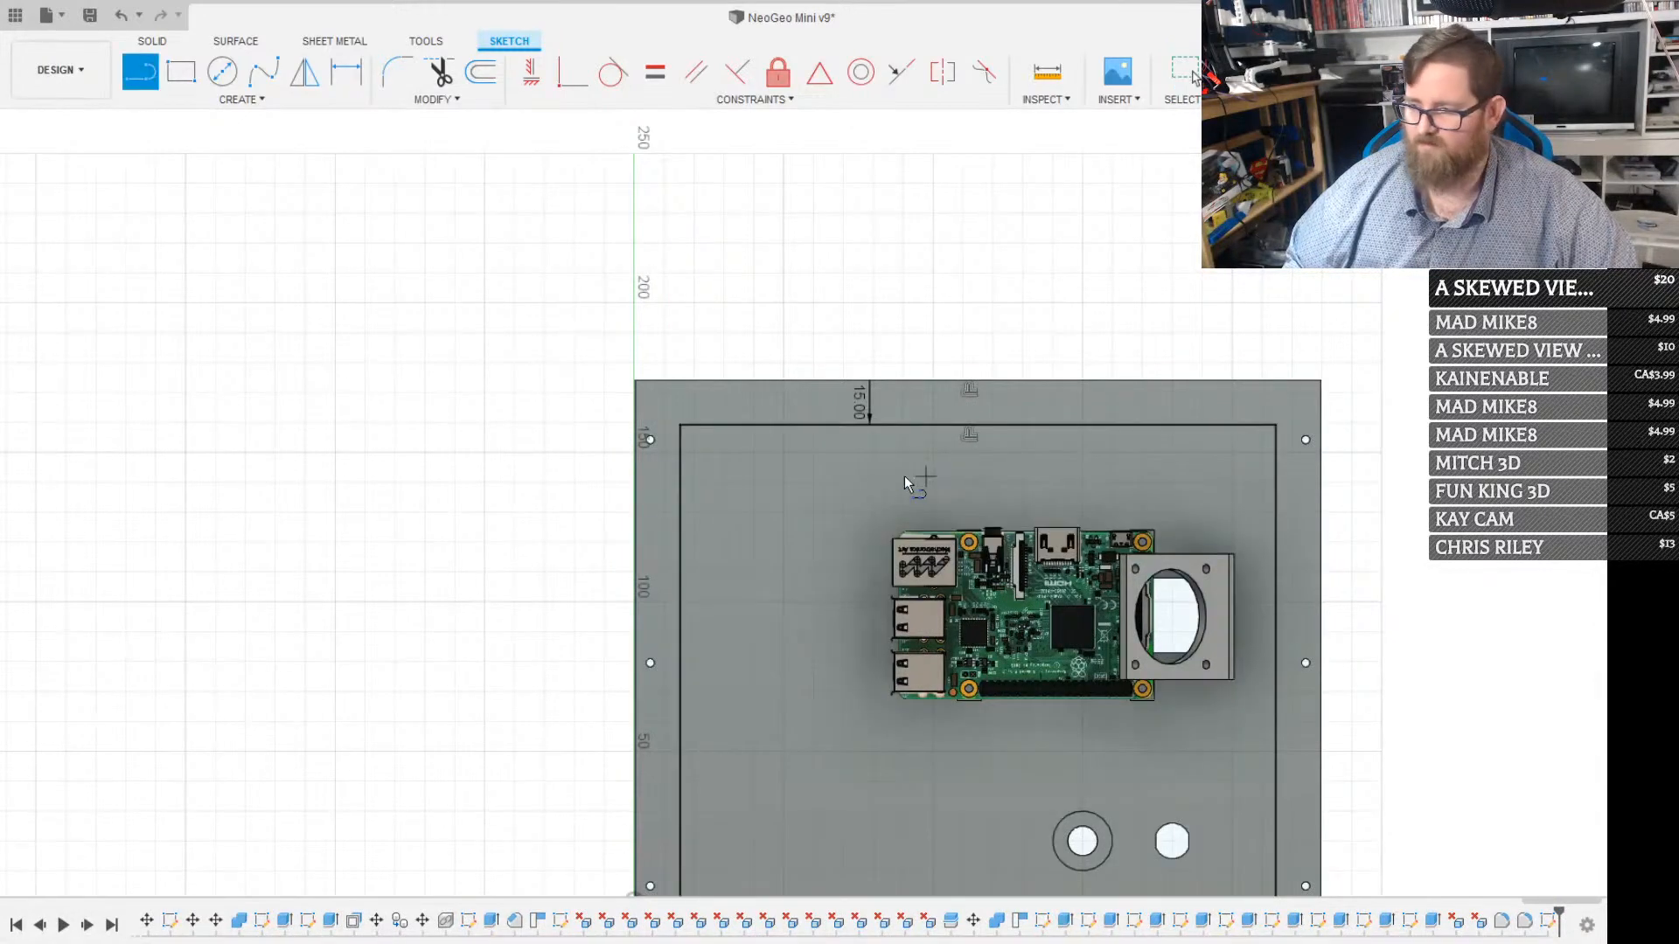
left_click(894, 424)
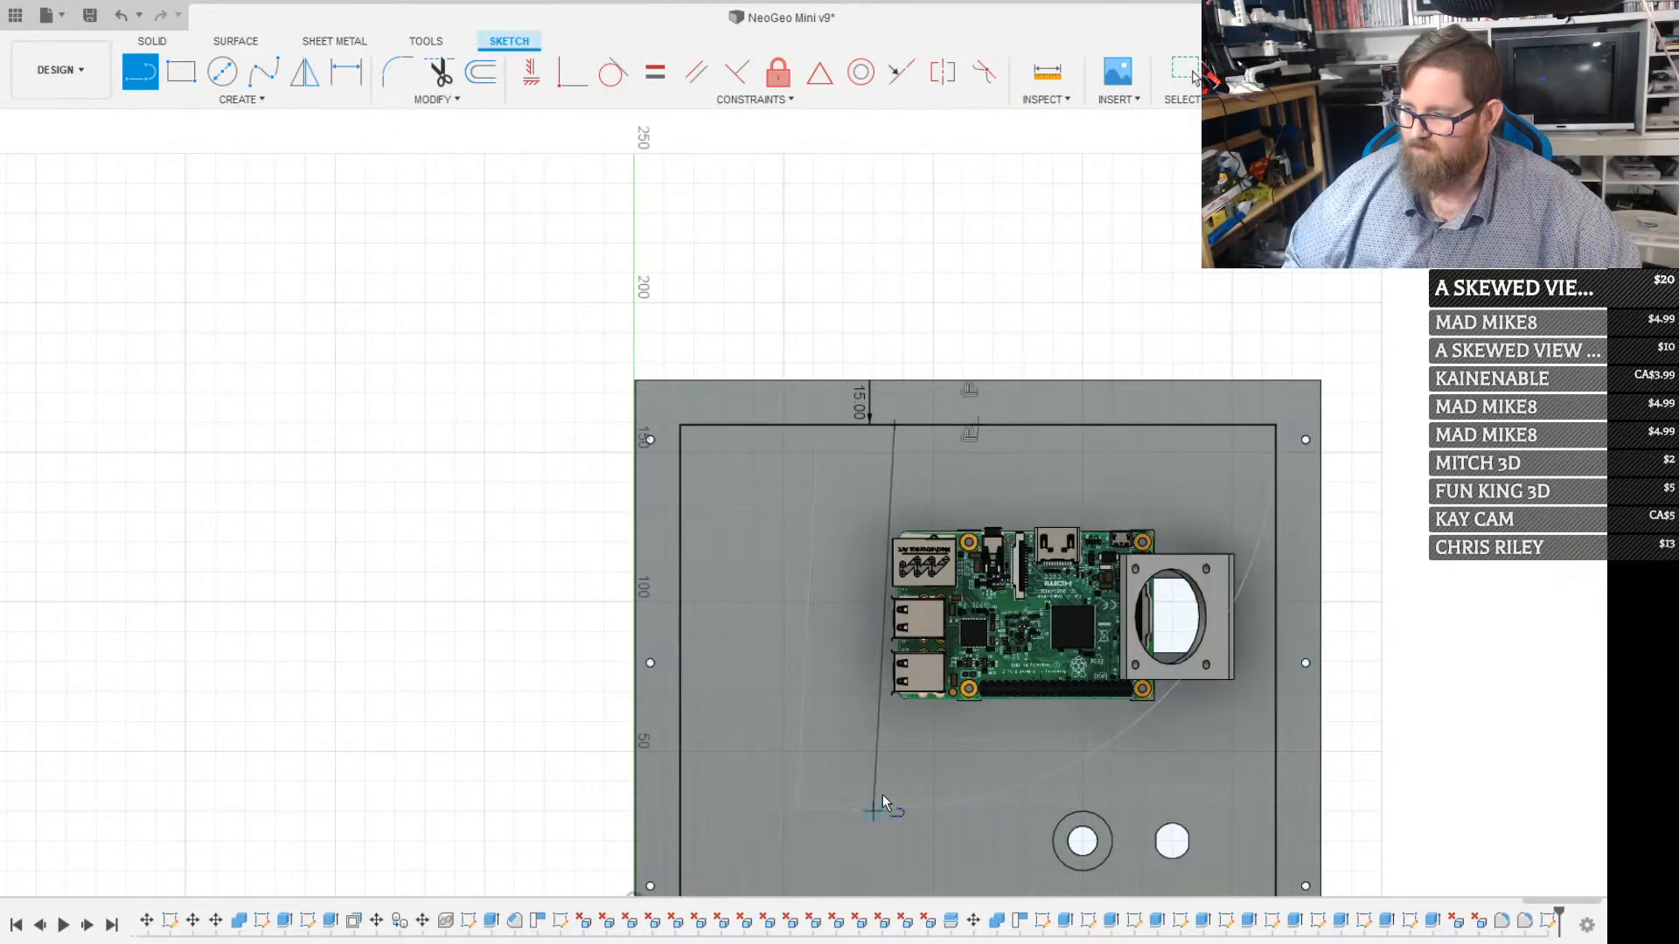
left_click(894, 722)
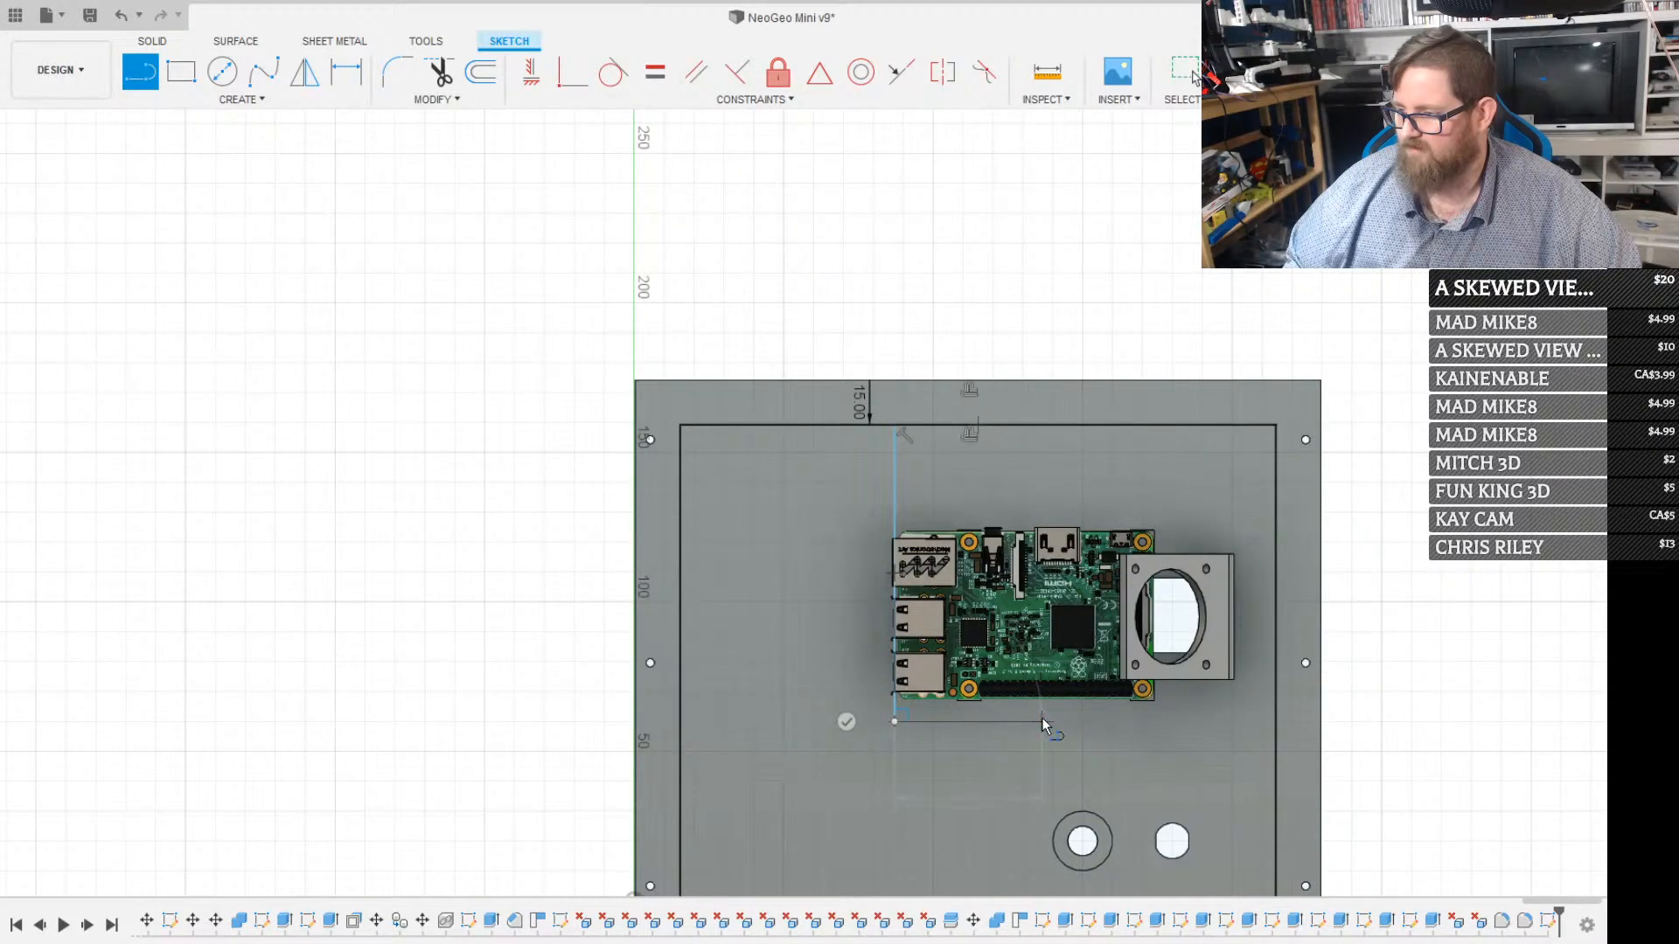
left_click(1042, 722)
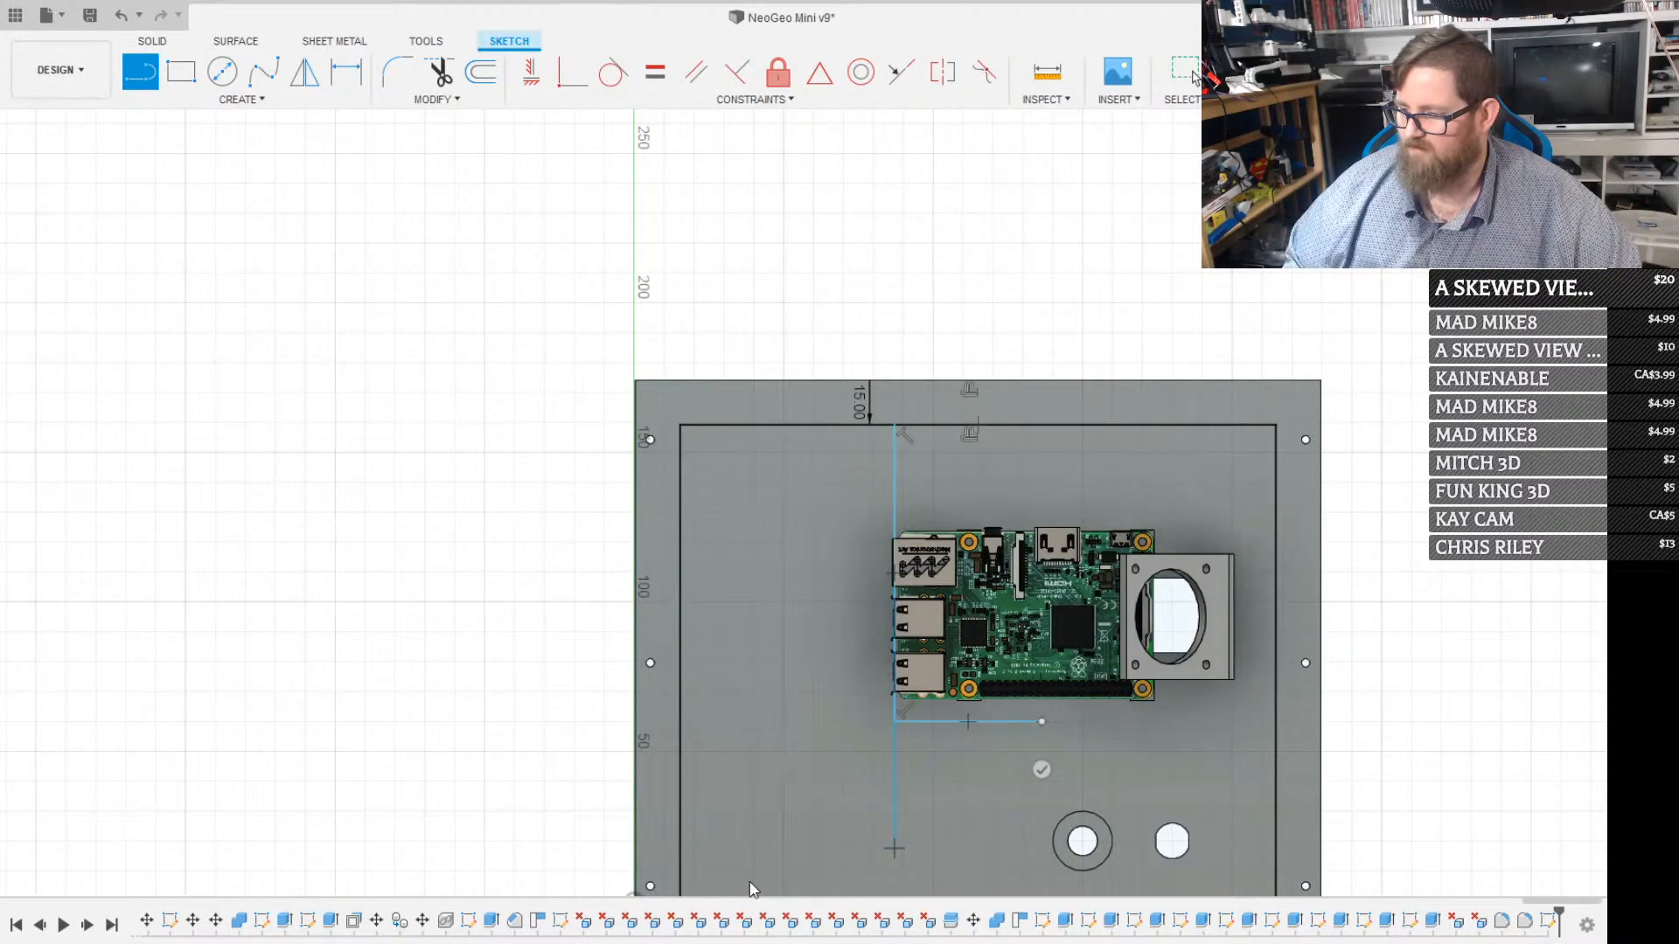
middle_click_drag(750, 890, 791, 757)
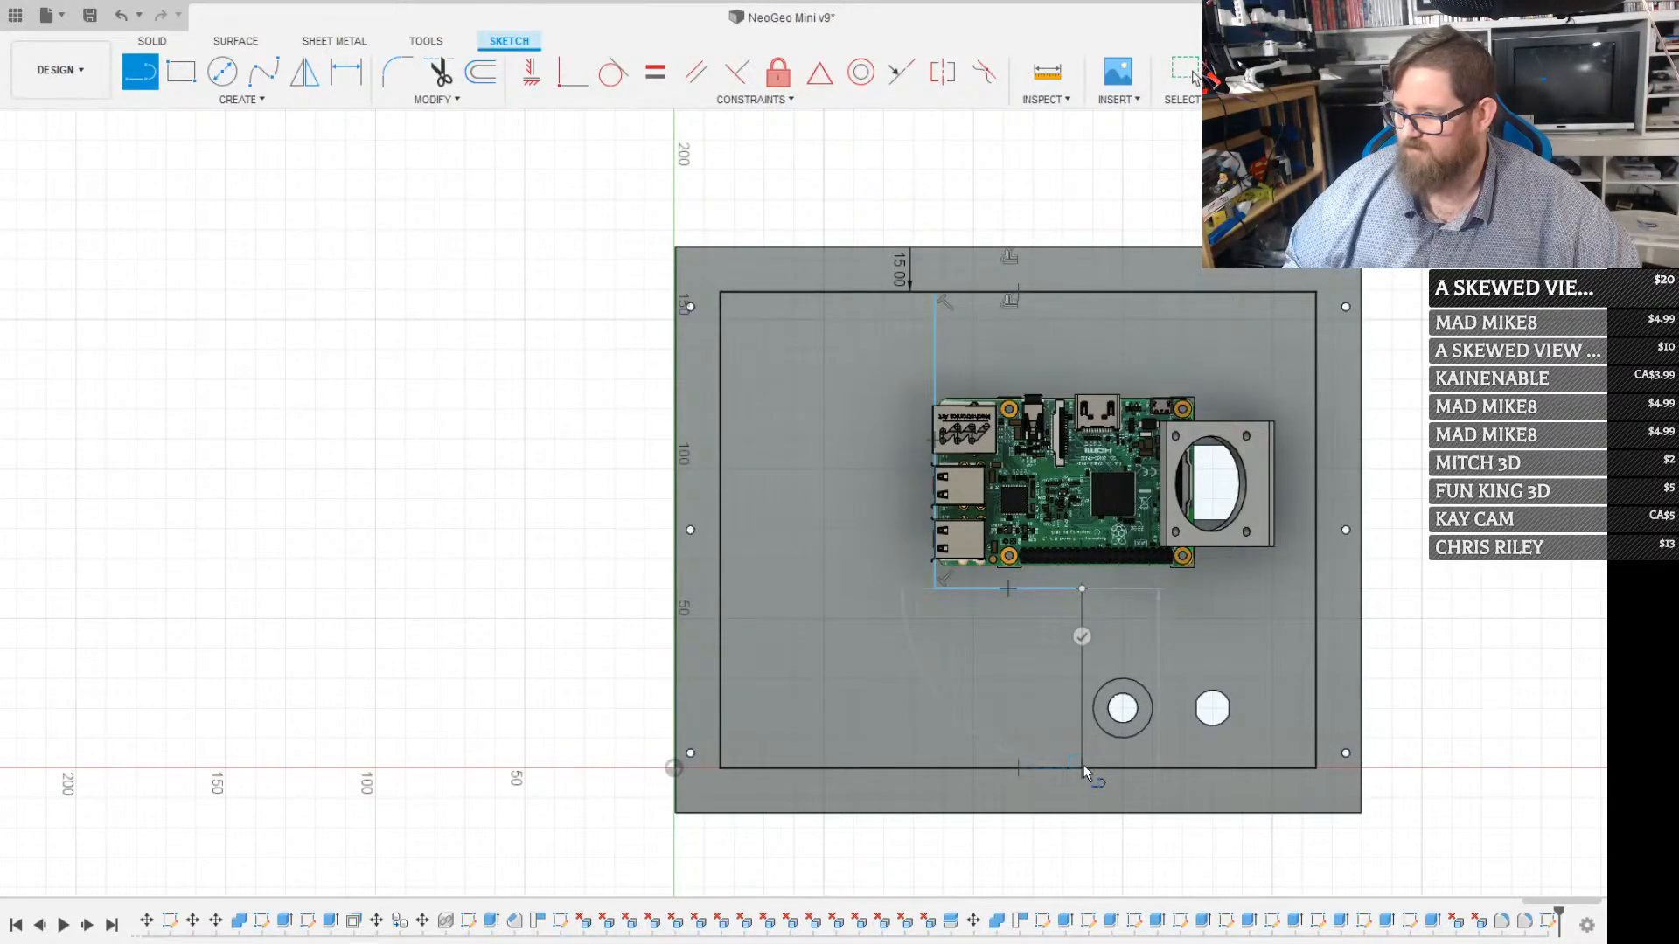
left_click(1083, 764)
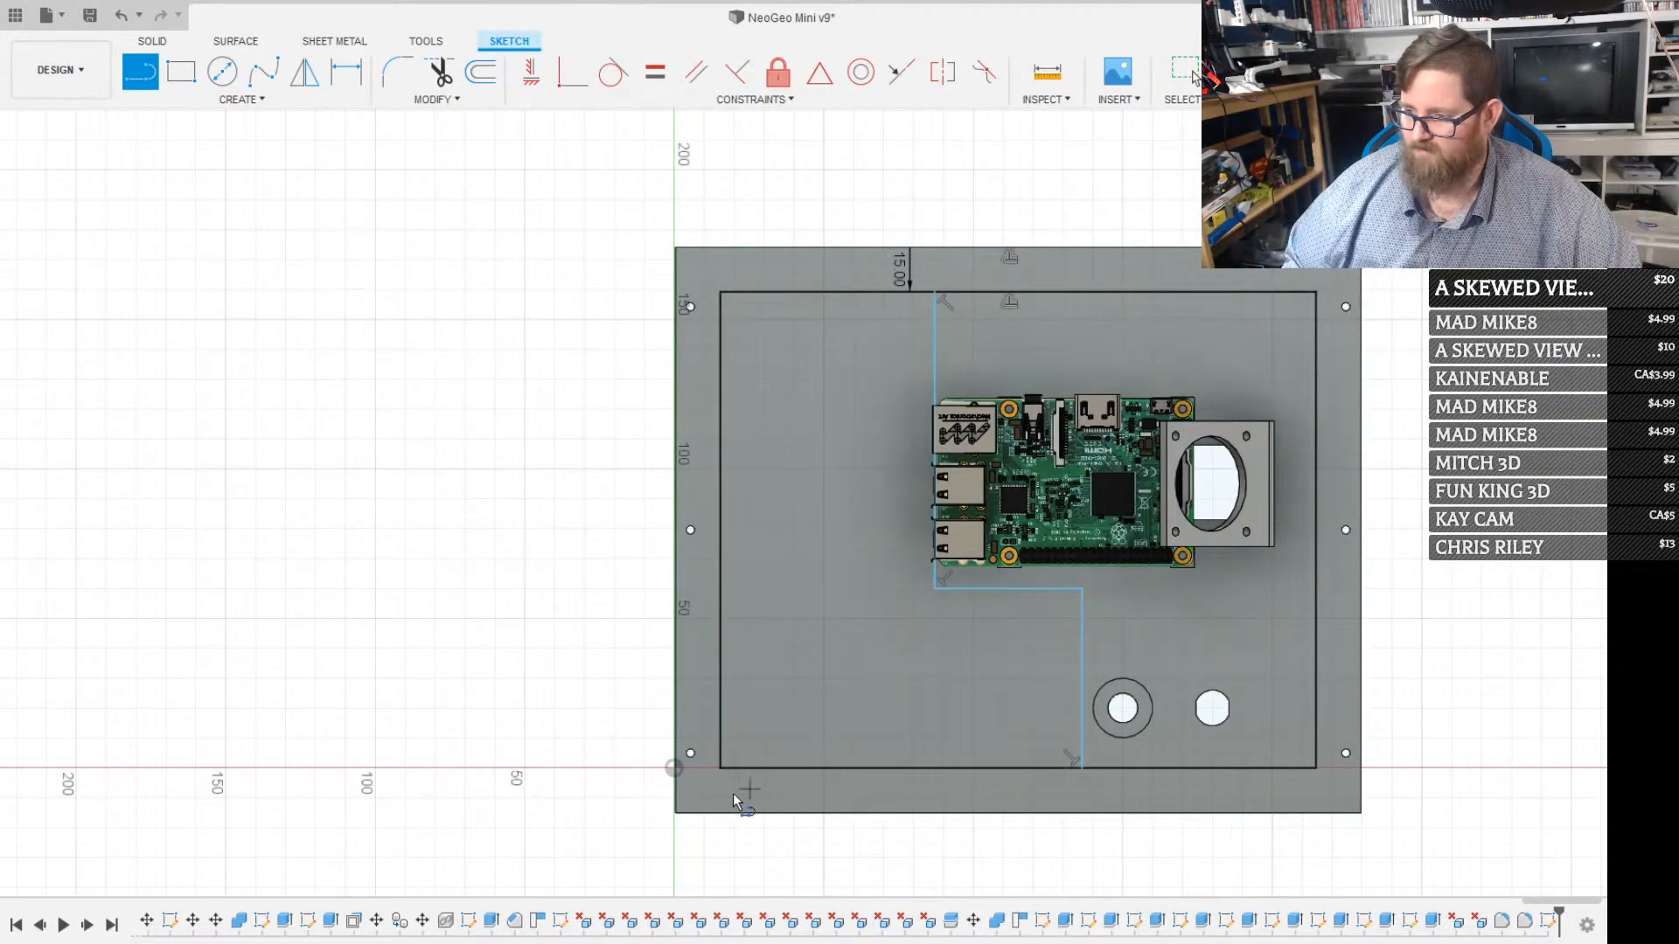
Draw a diagonal line between the inset outline's lower-left and upper-right corners and add one parallel offset on its lower-right side
left_click(717, 768)
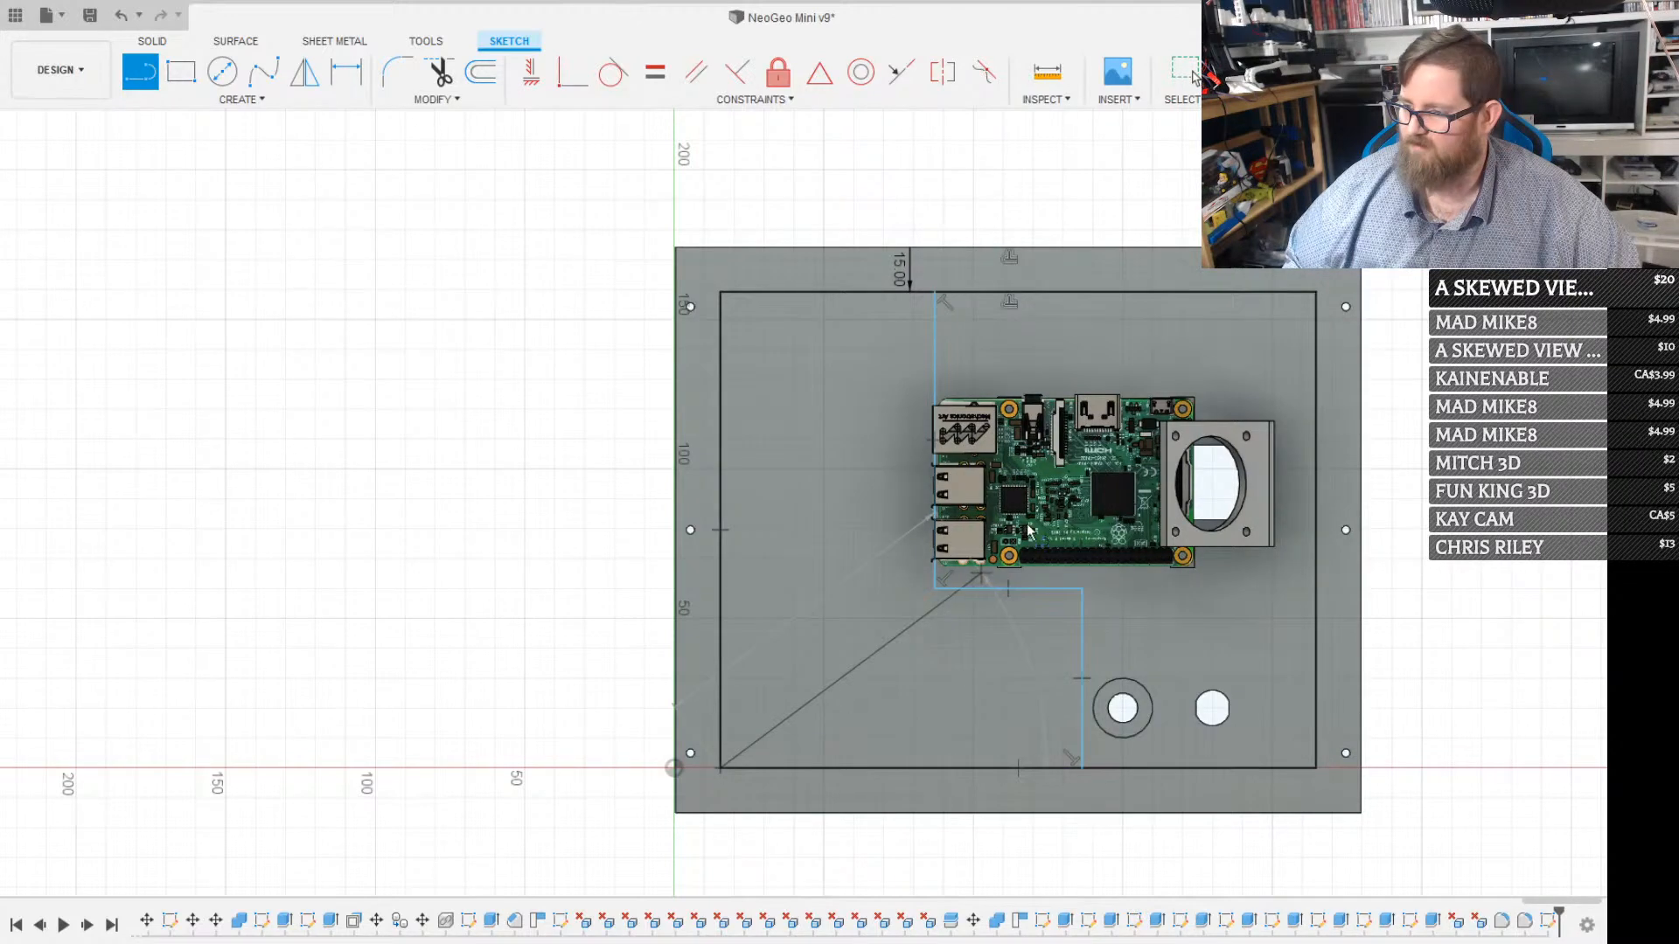
left_click(1319, 293)
key("o")
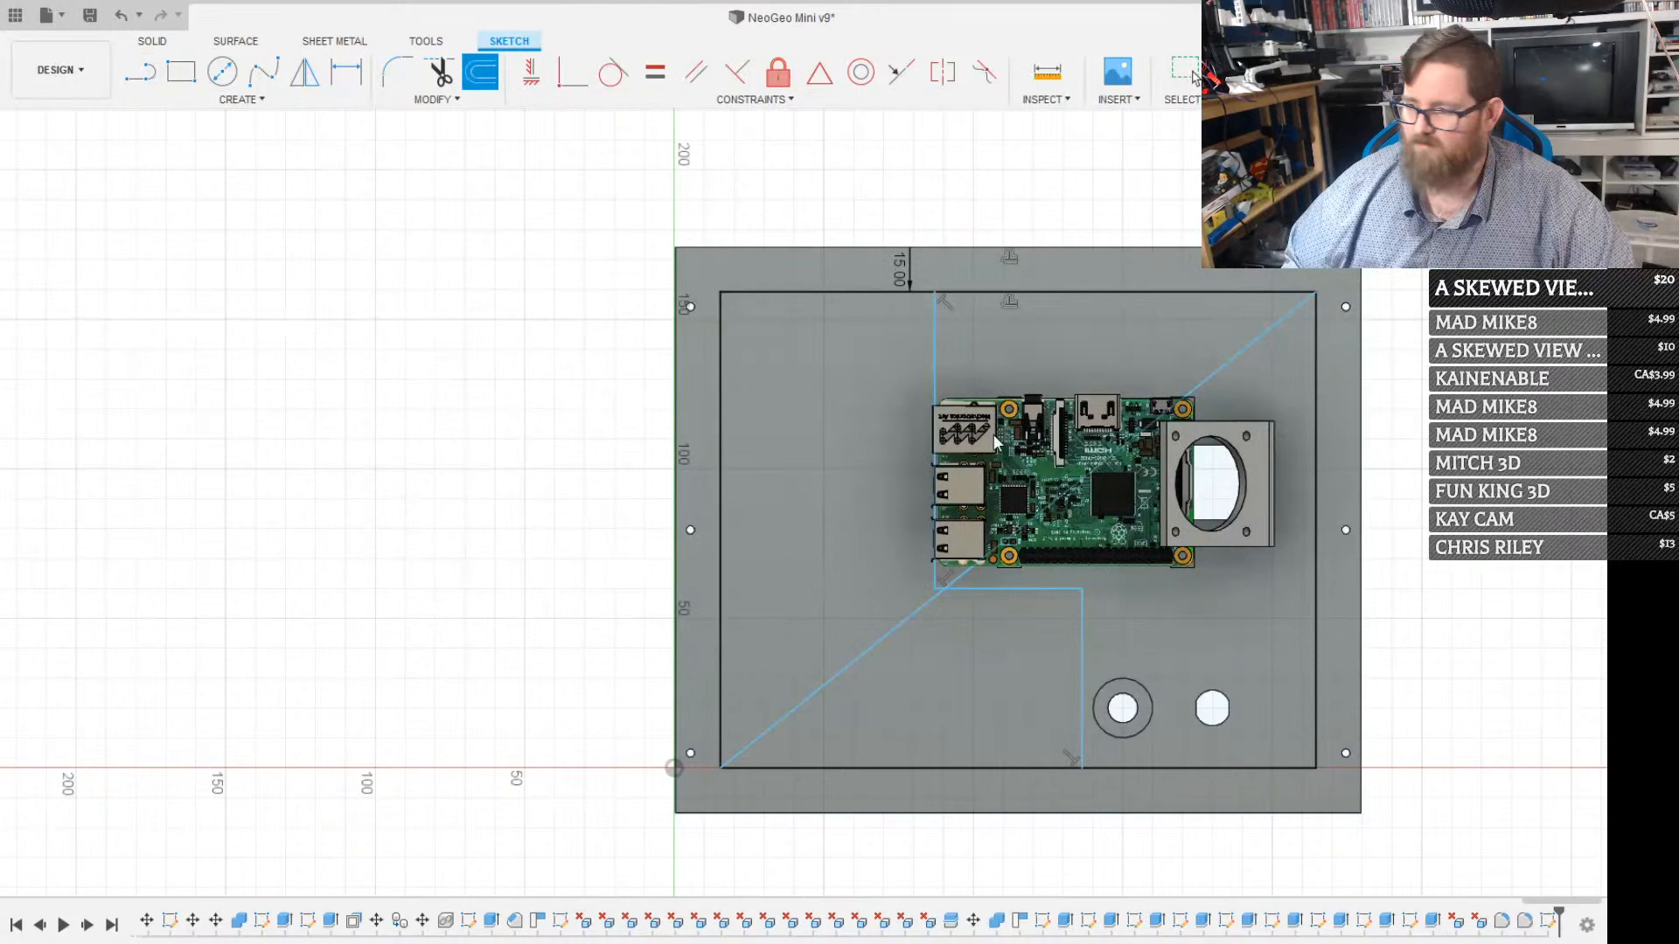
left_click(873, 645)
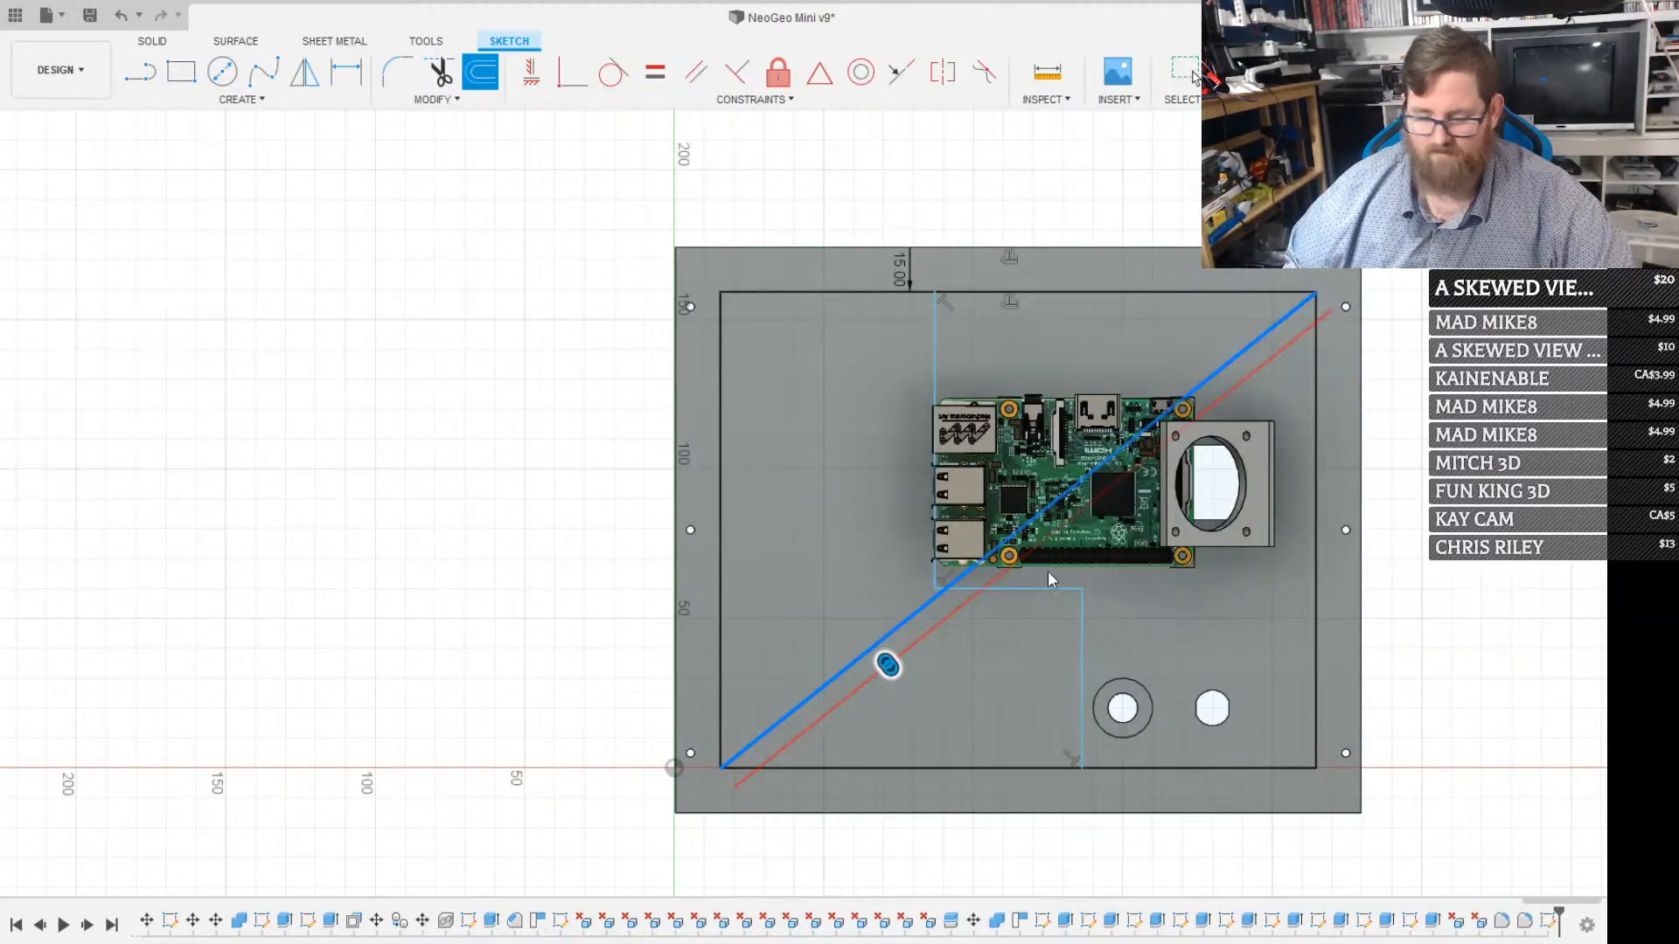
key("Return")
Offset the diagonal line by 16, 24 and 32 mm on its lower-right side, adding three more parallel lines
key("o")
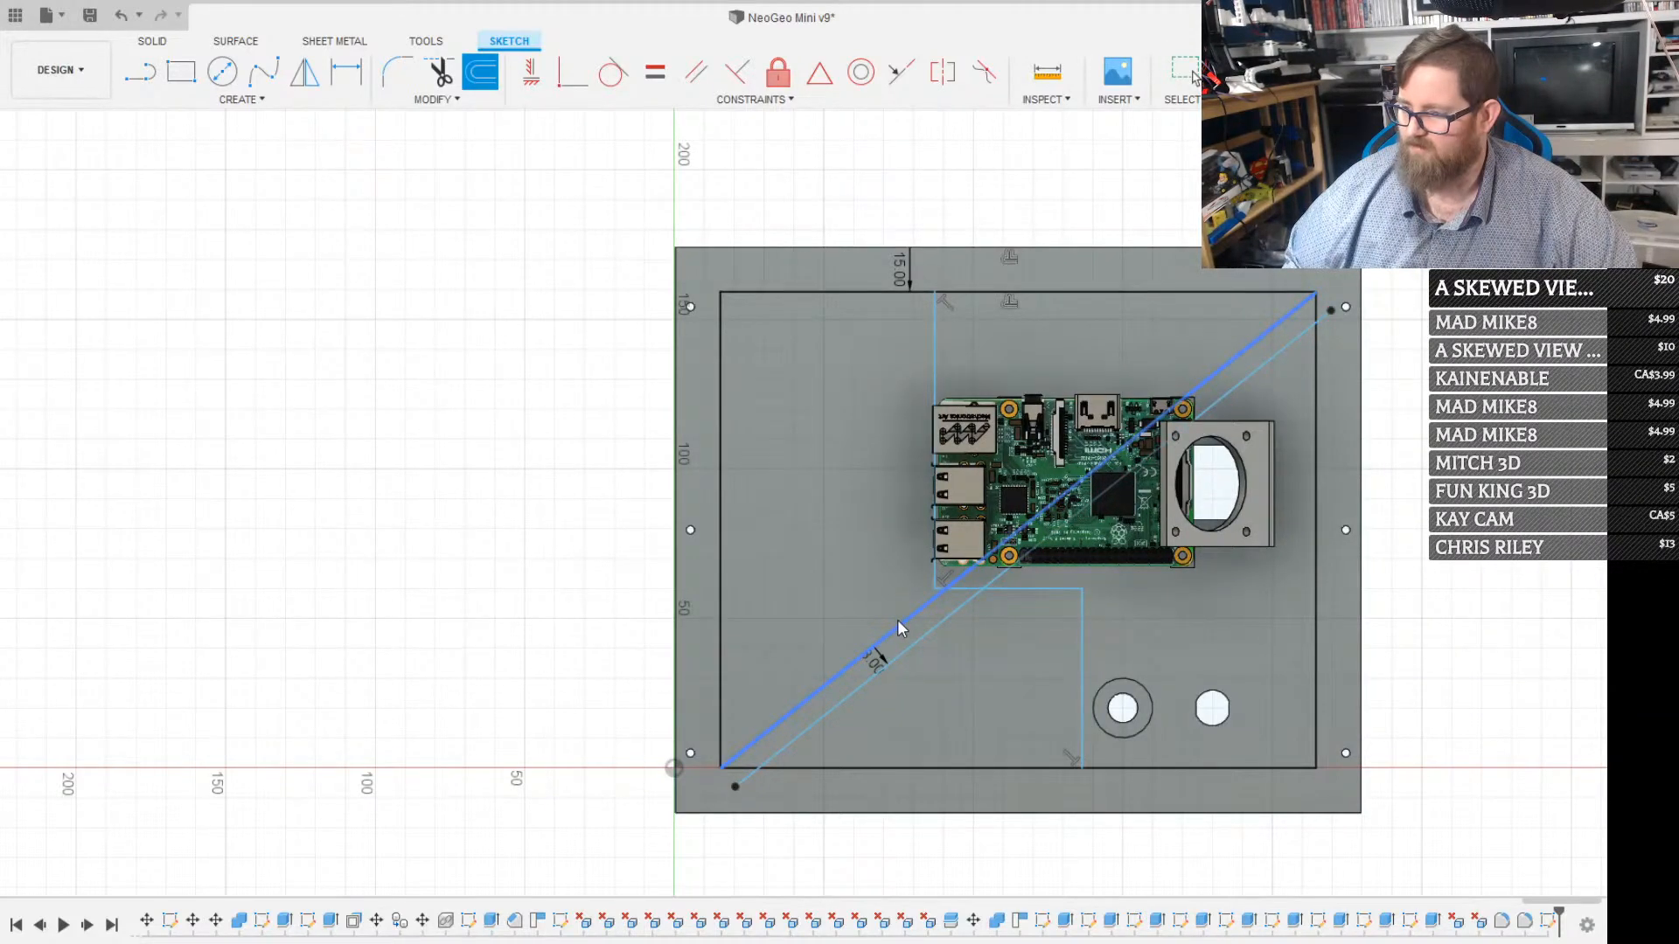
left_click(898, 620)
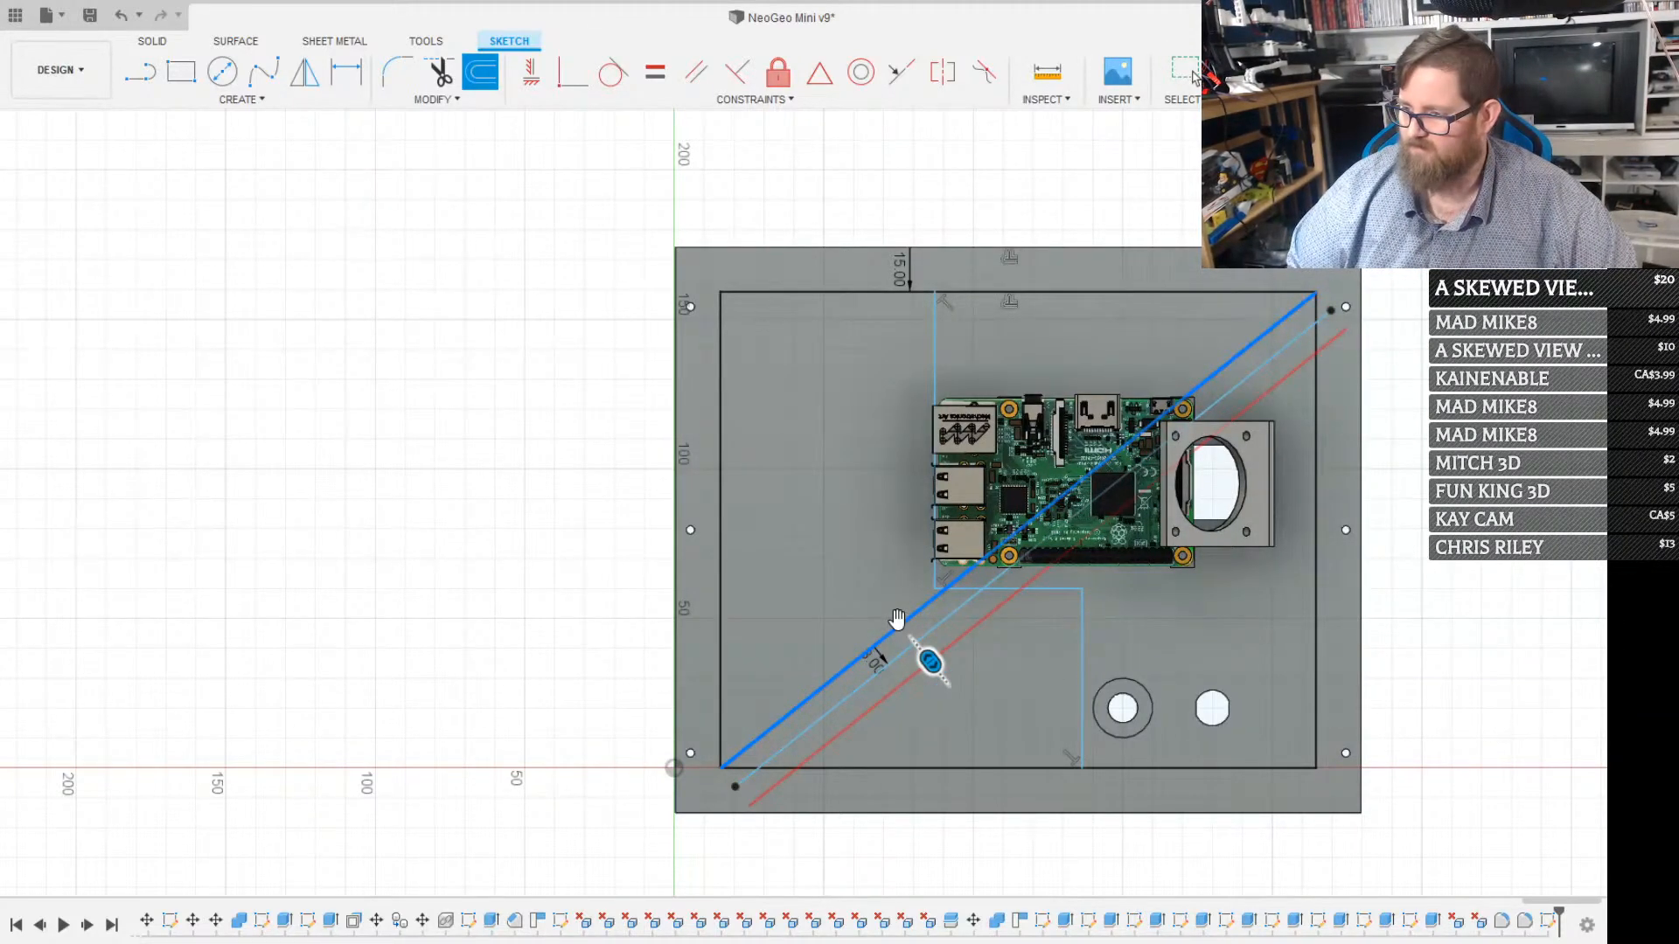
key("Return")
key("o")
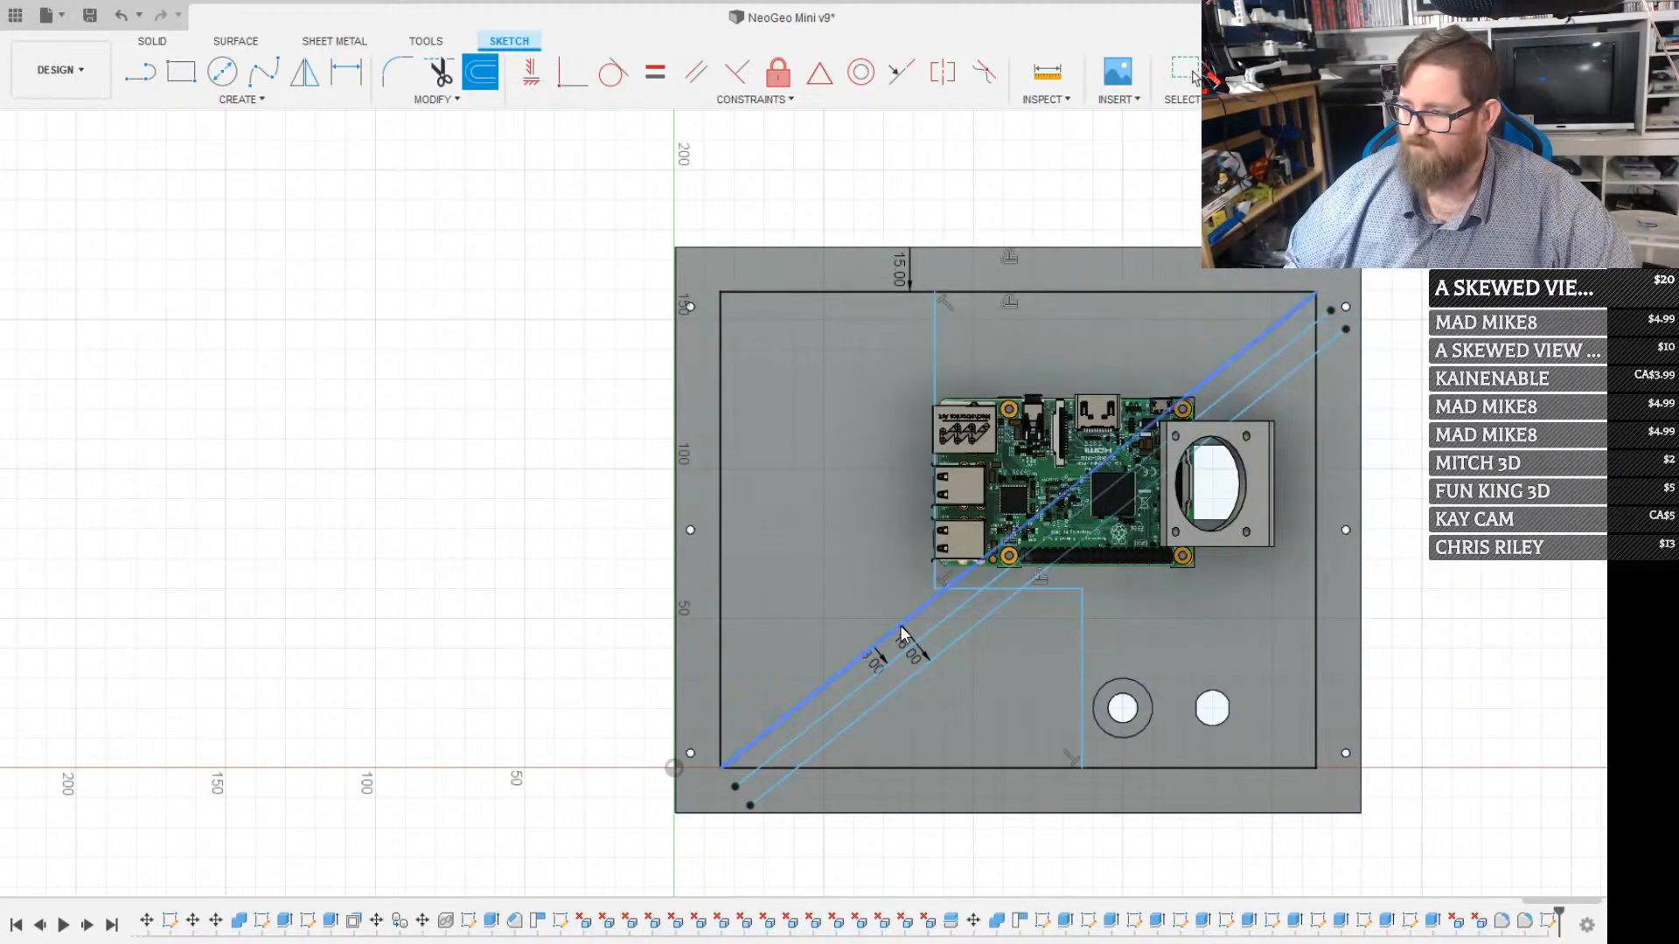
left_click(899, 621)
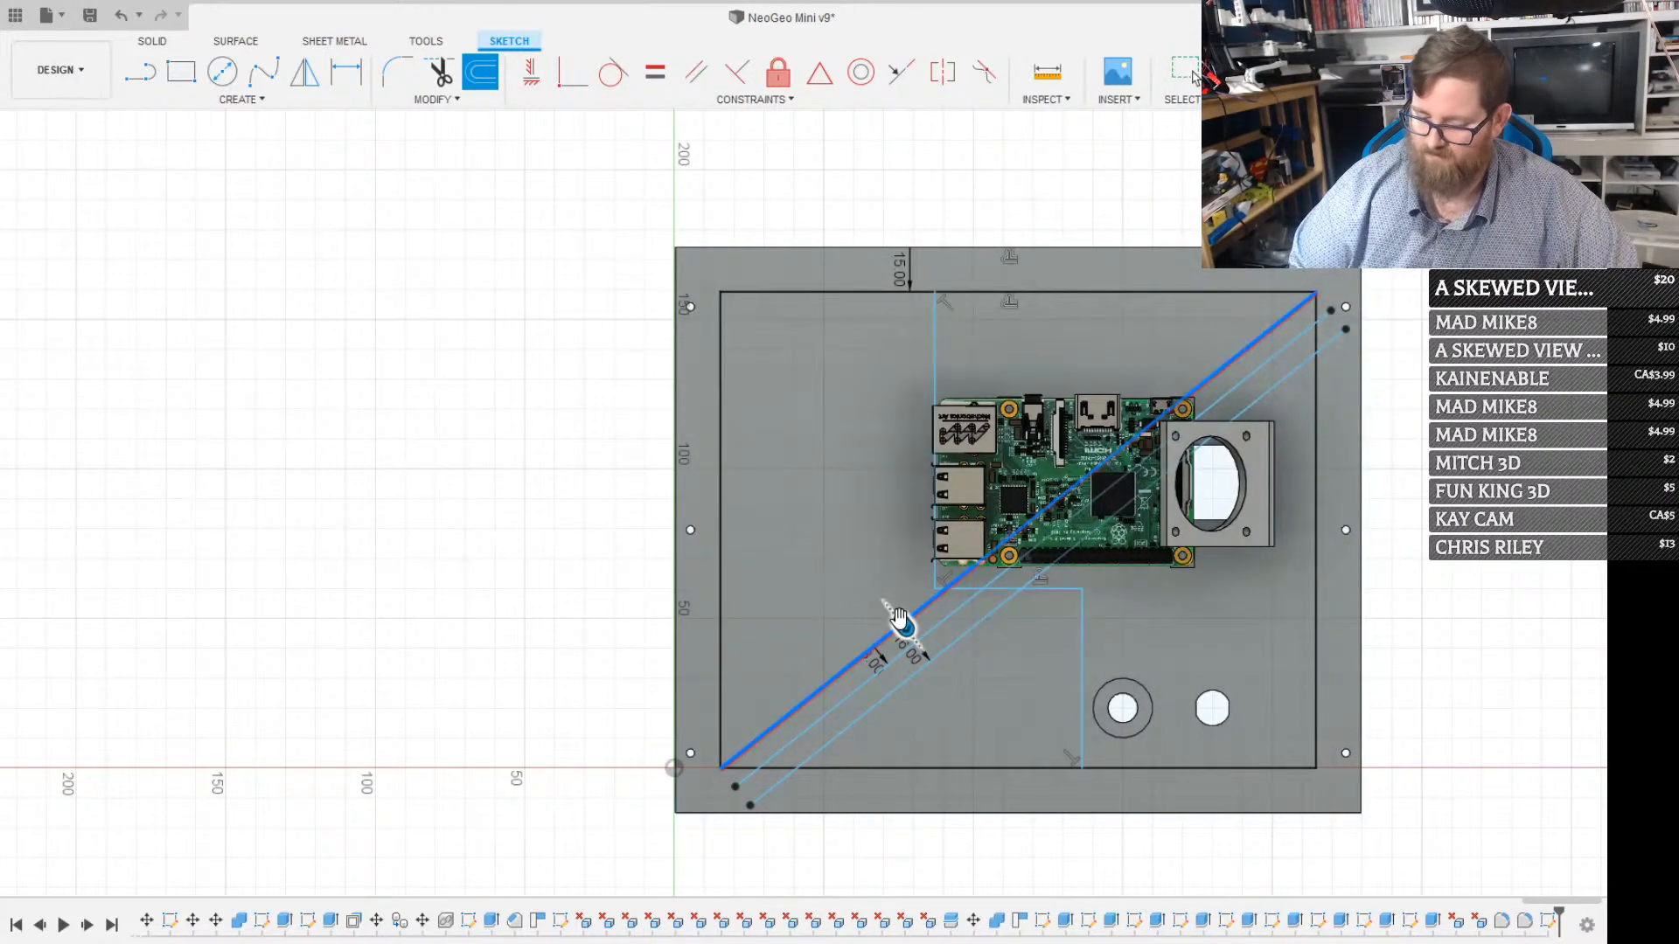
type("24")
key("Return")
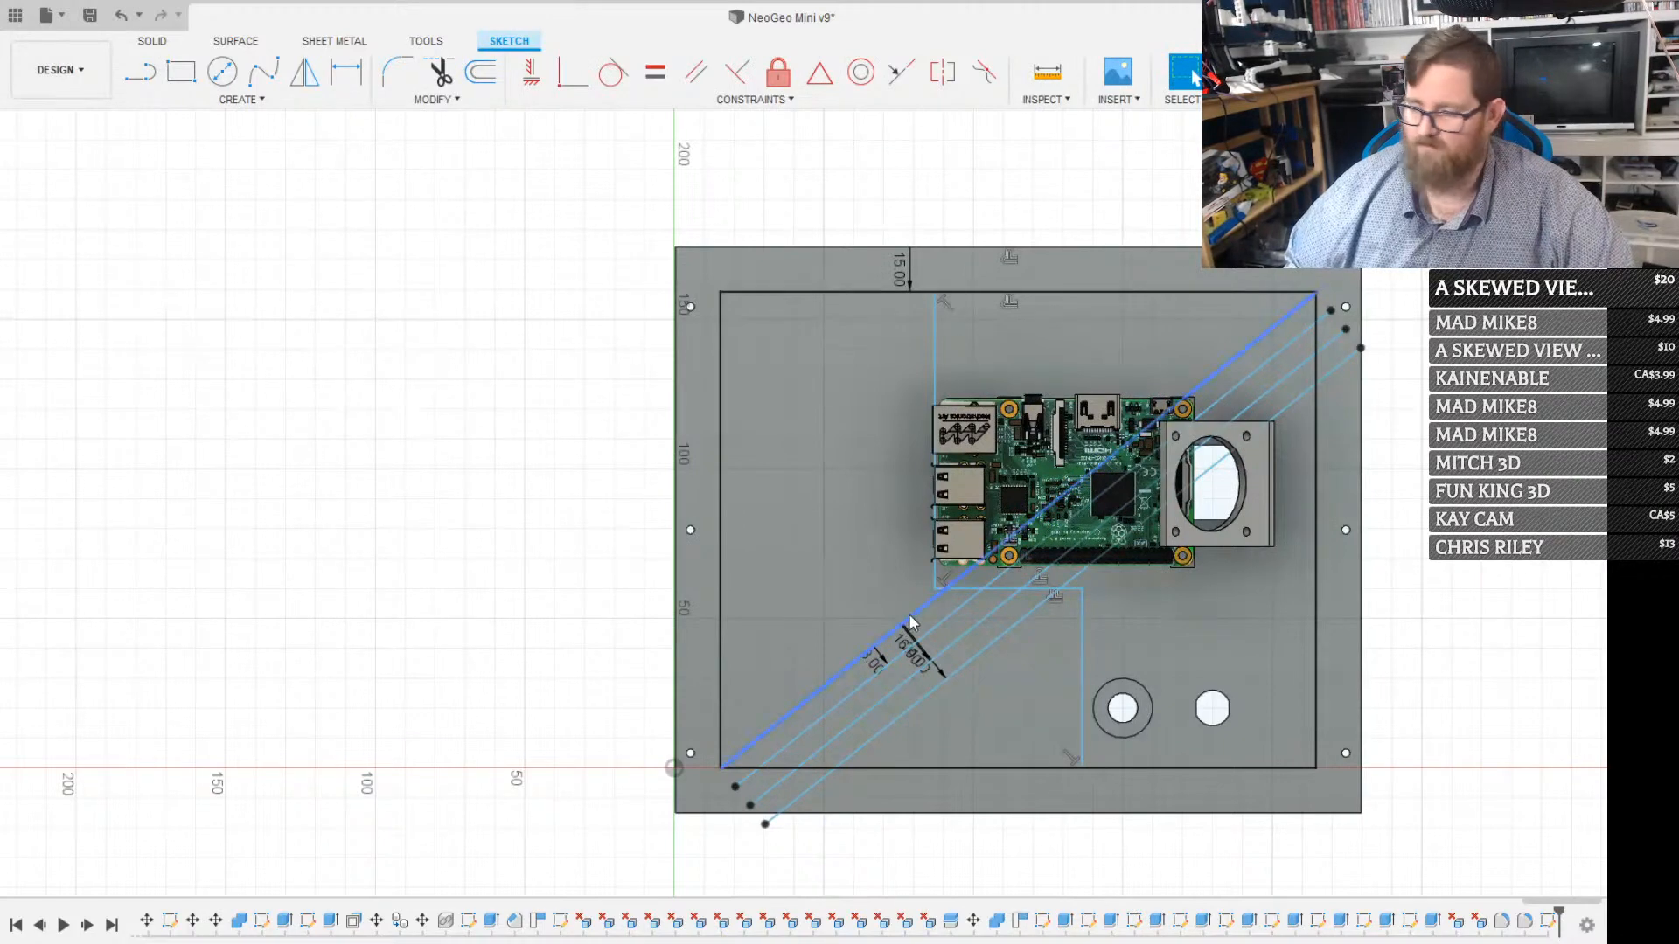
left_click(918, 615)
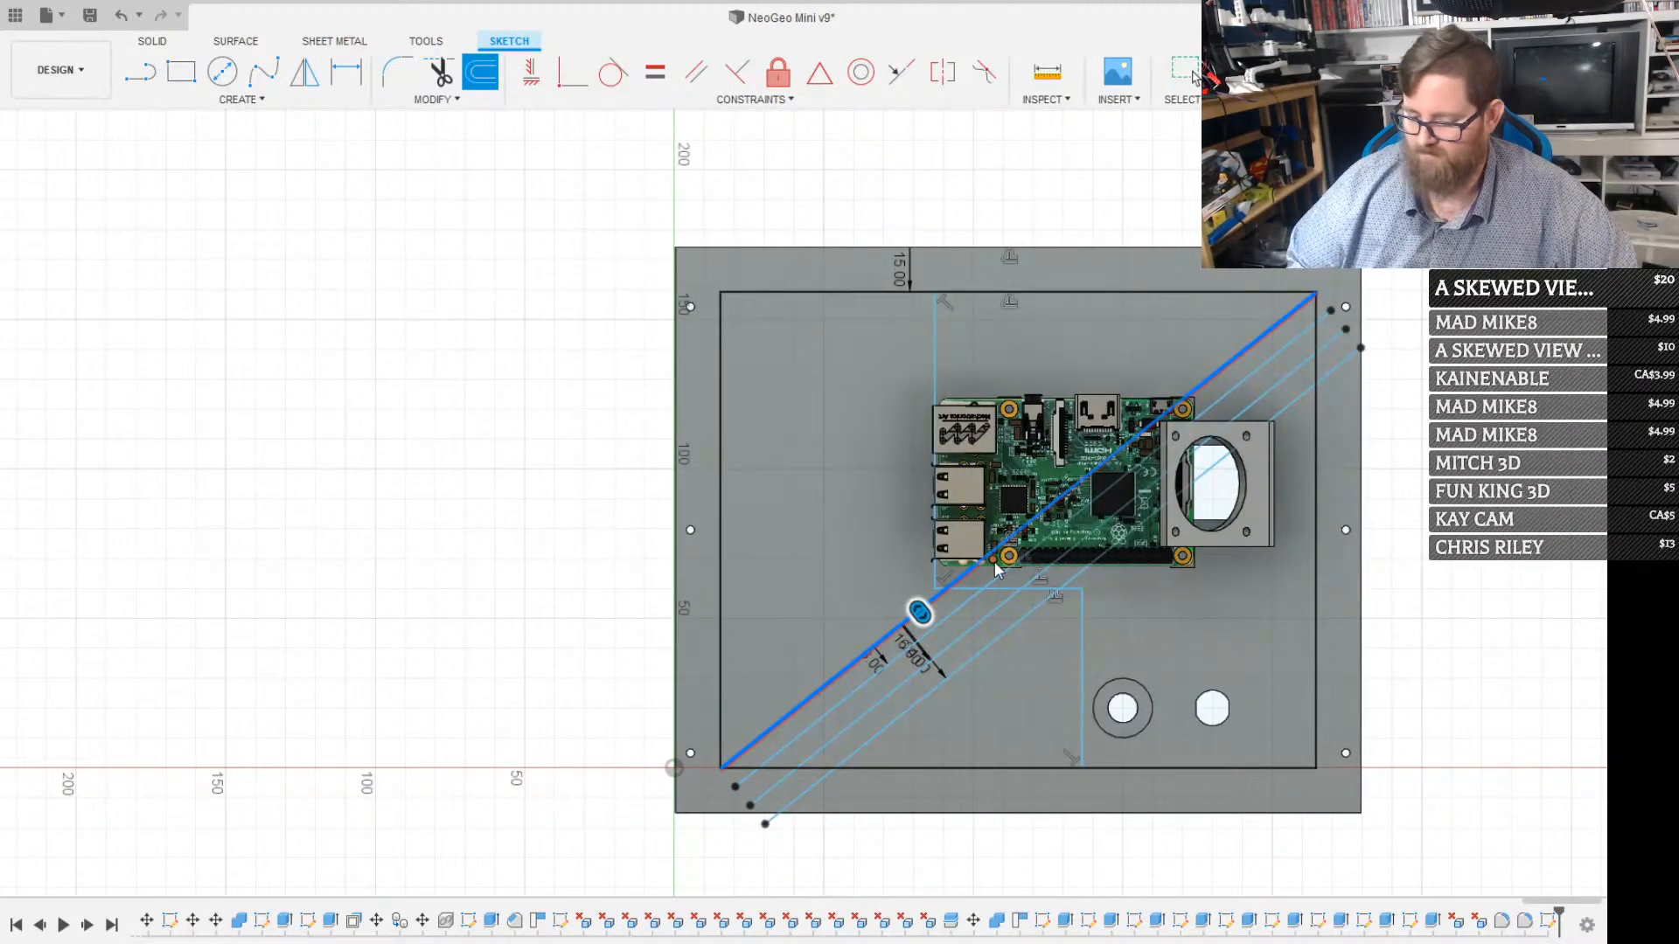
key("Return")
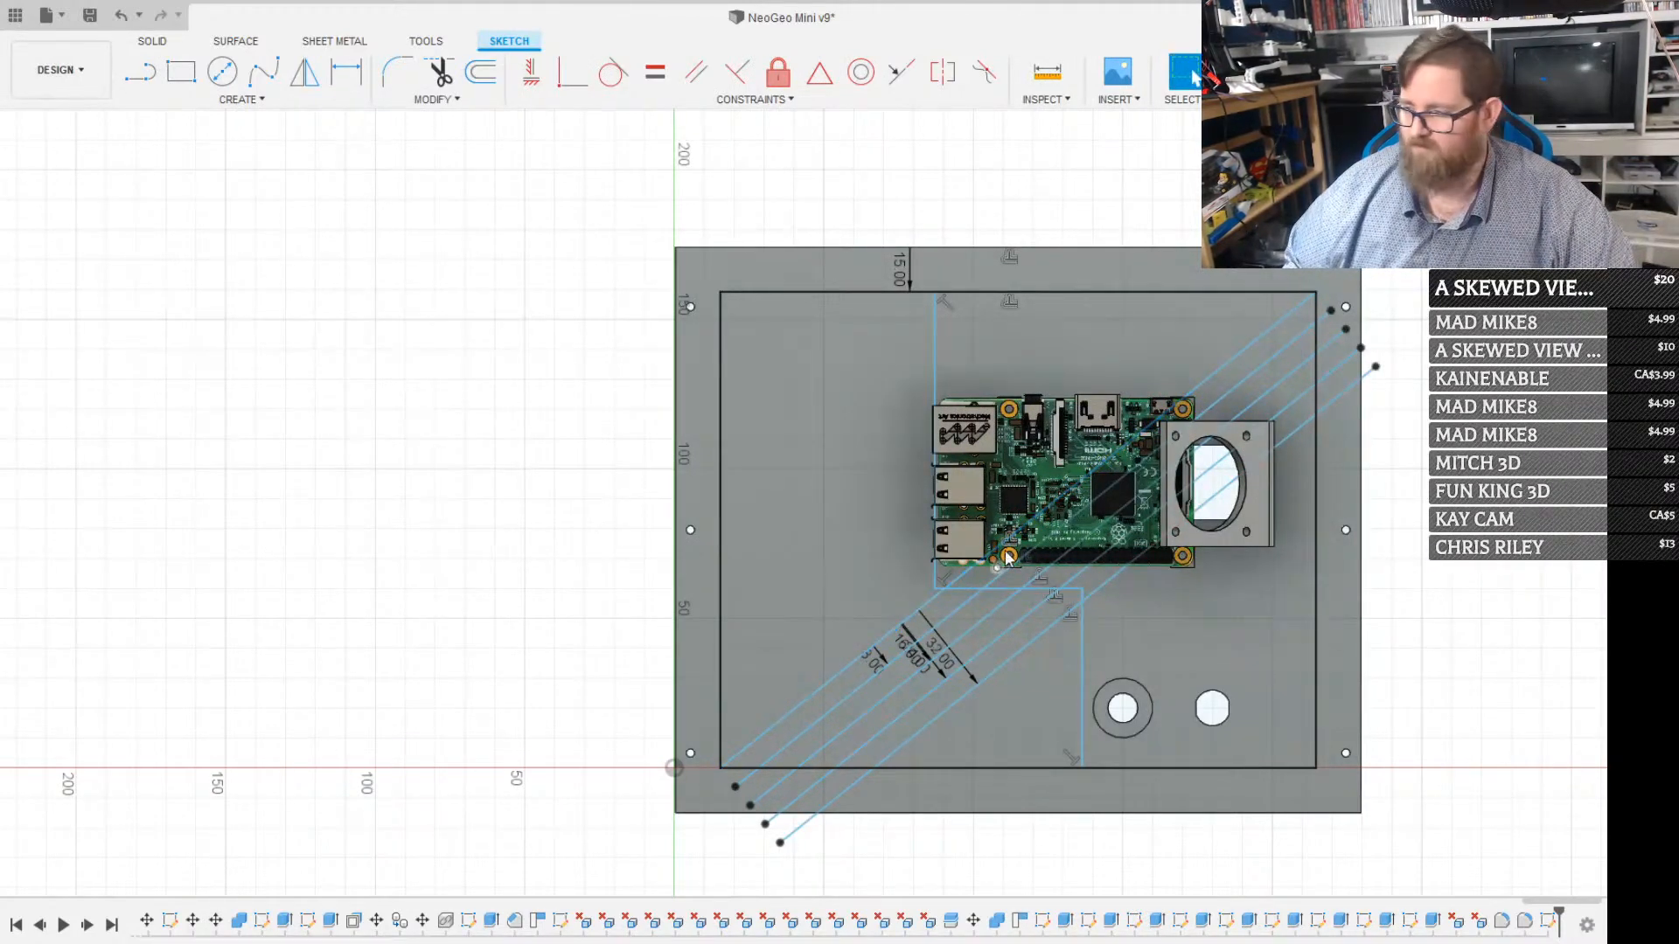
Continue the lower-right parallel lines at 8 mm spacing with four further offsets of the diagonal, up to 64 mm
left_click(895, 626)
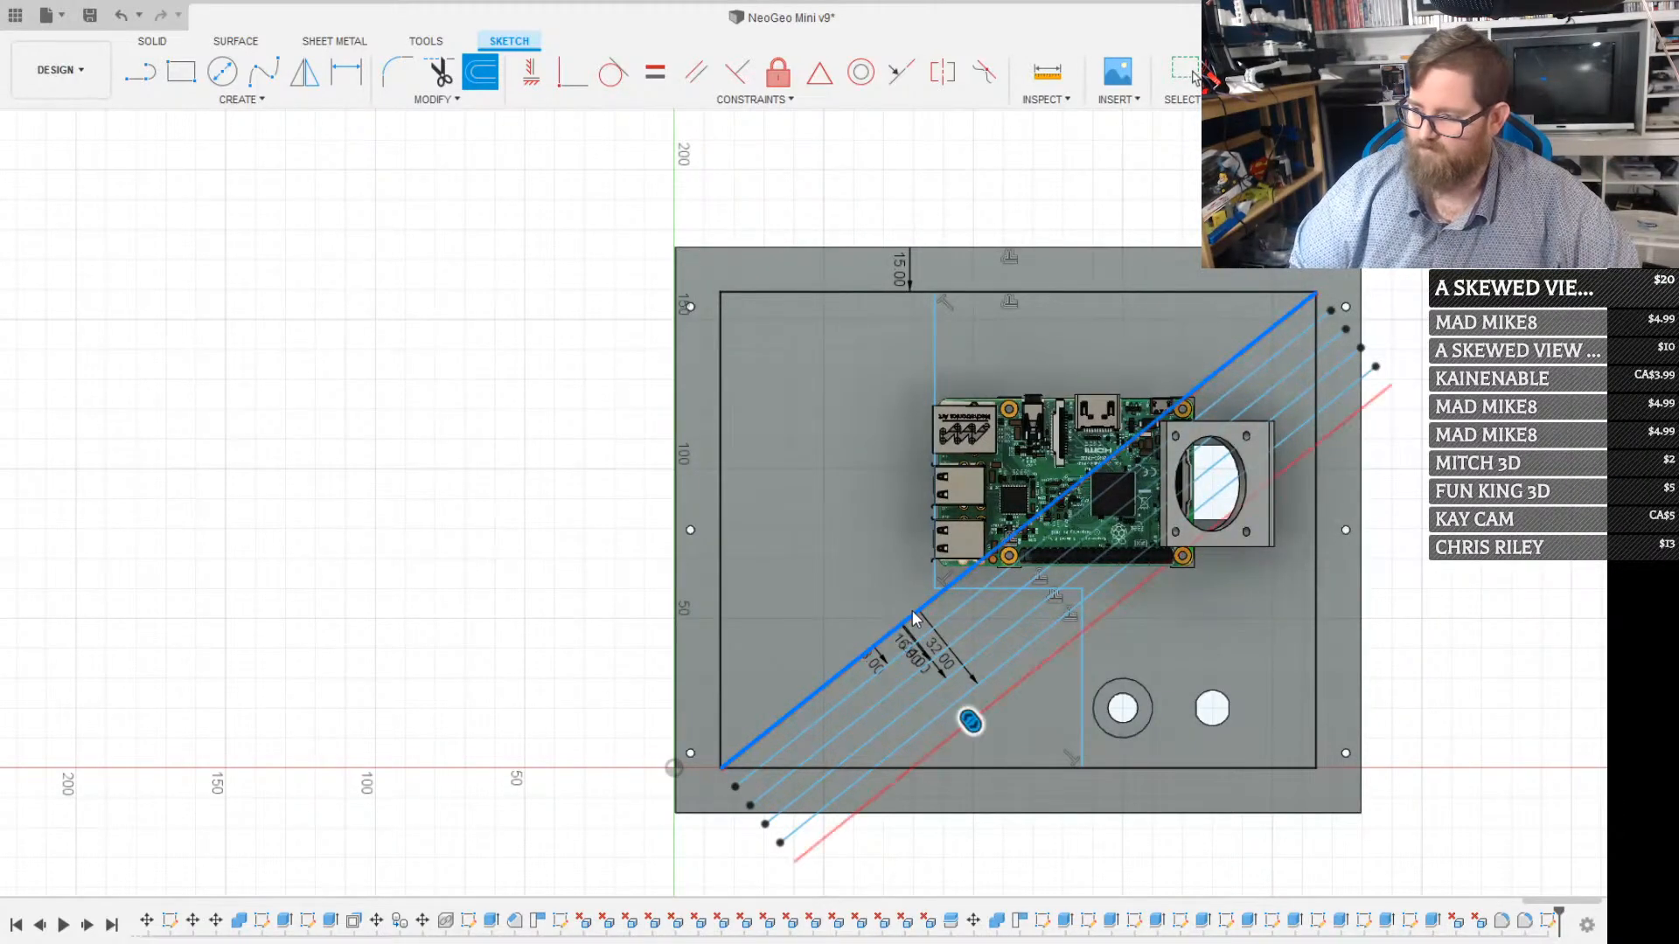
key("Return")
key("o")
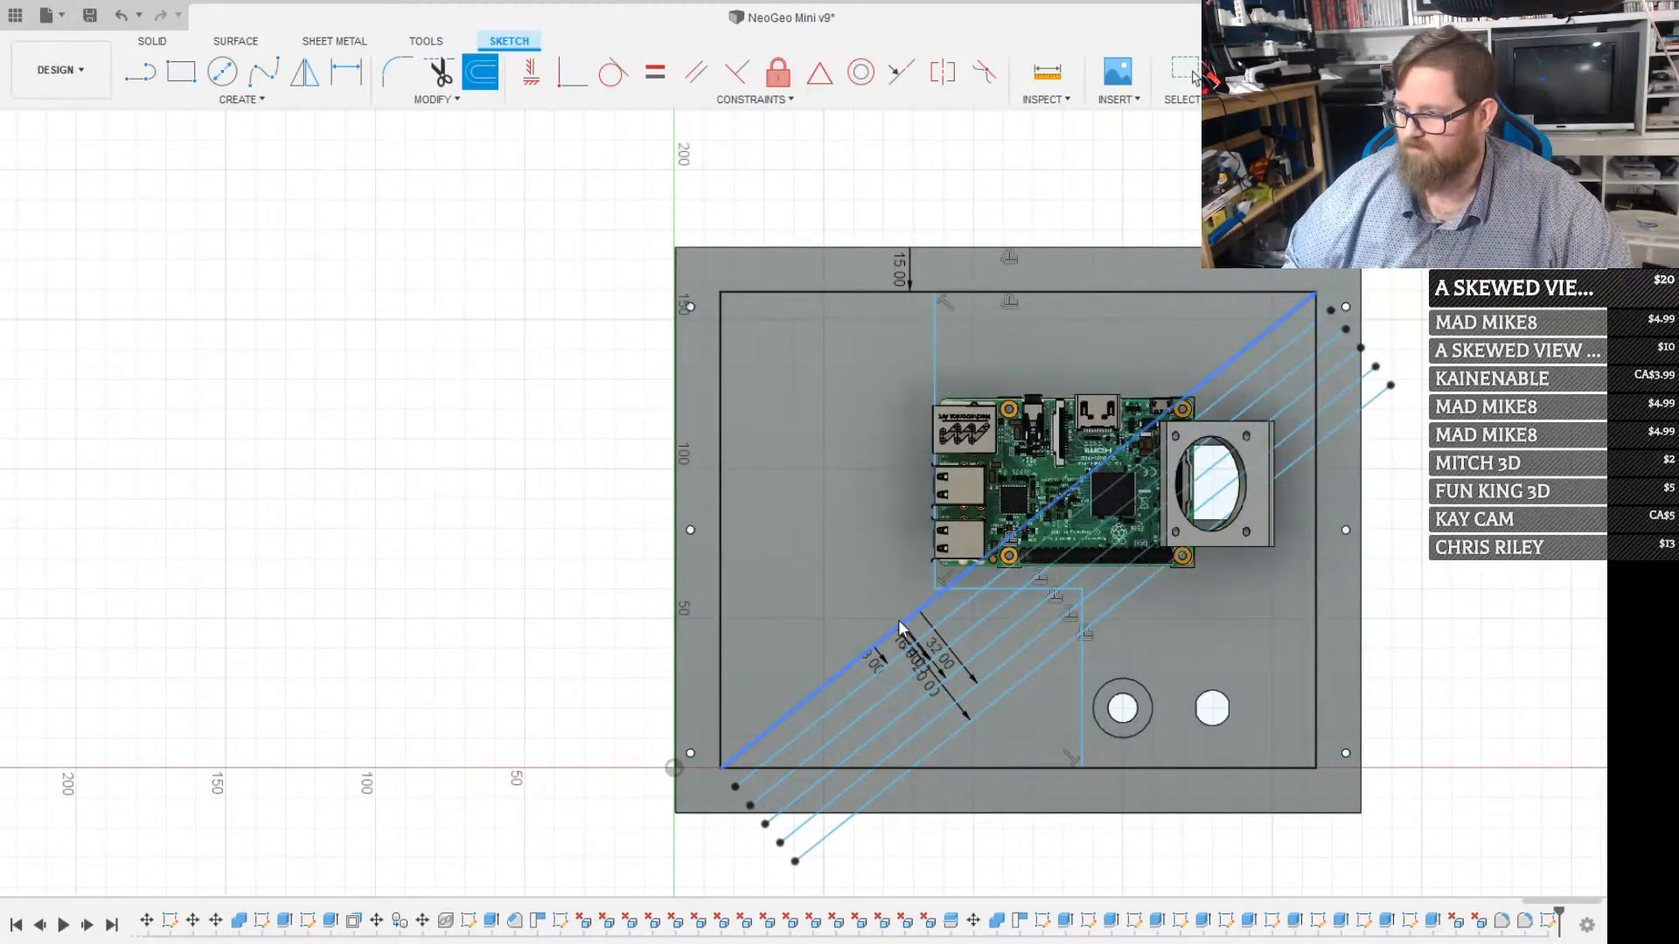
left_click(903, 623)
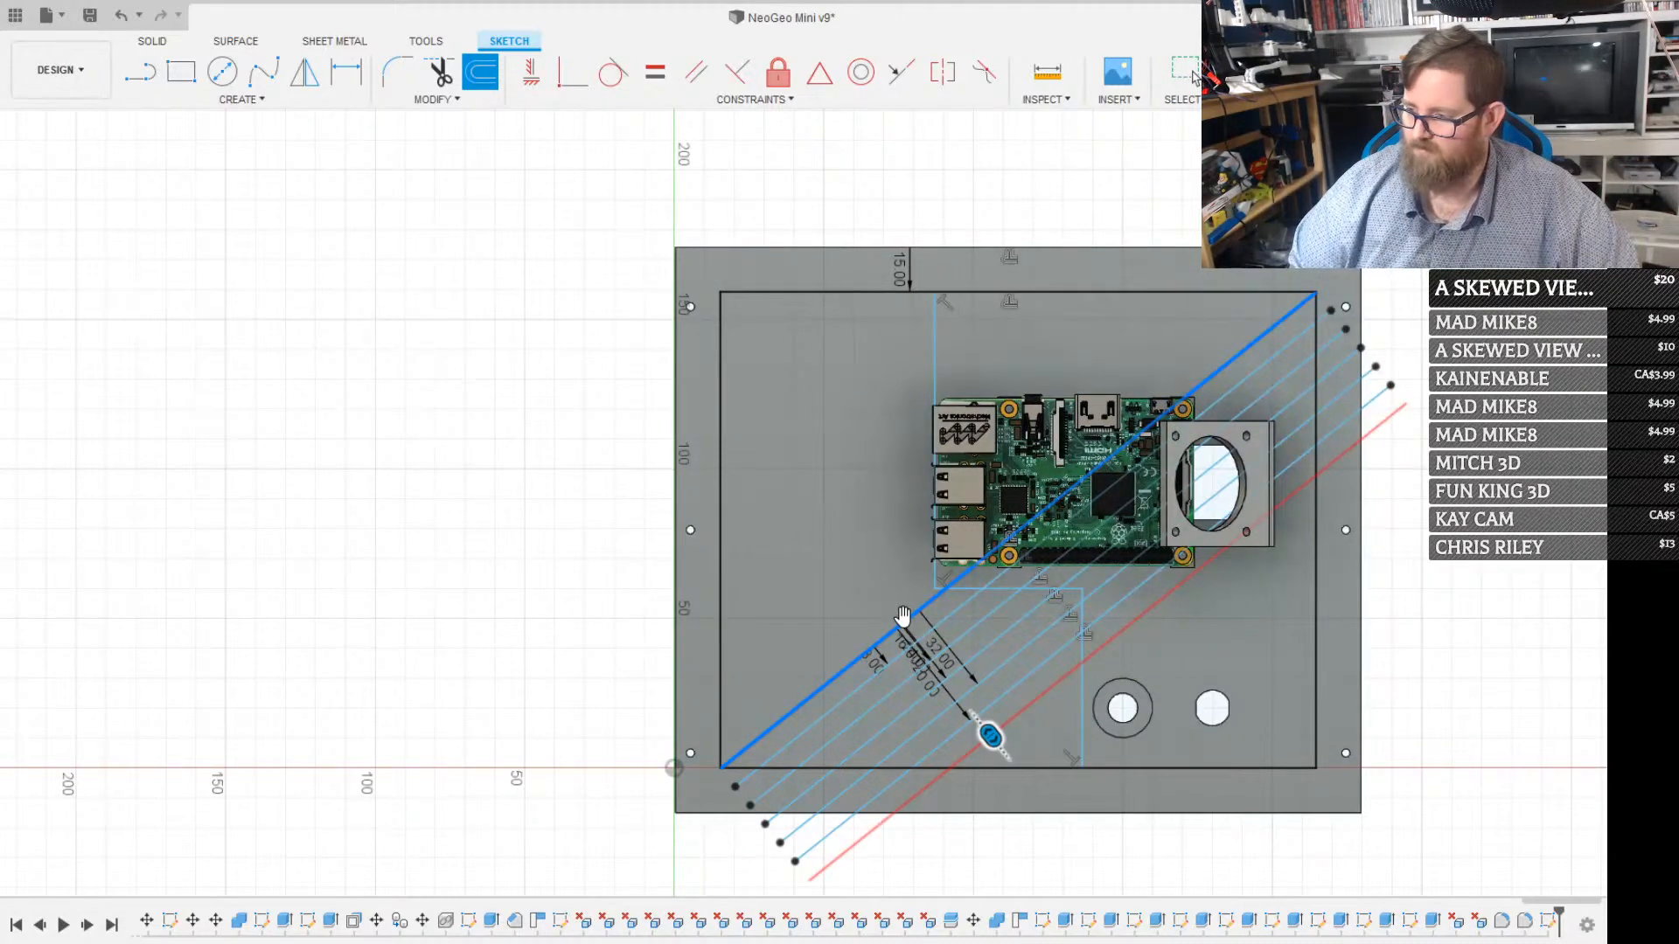
key("Return")
key("o")
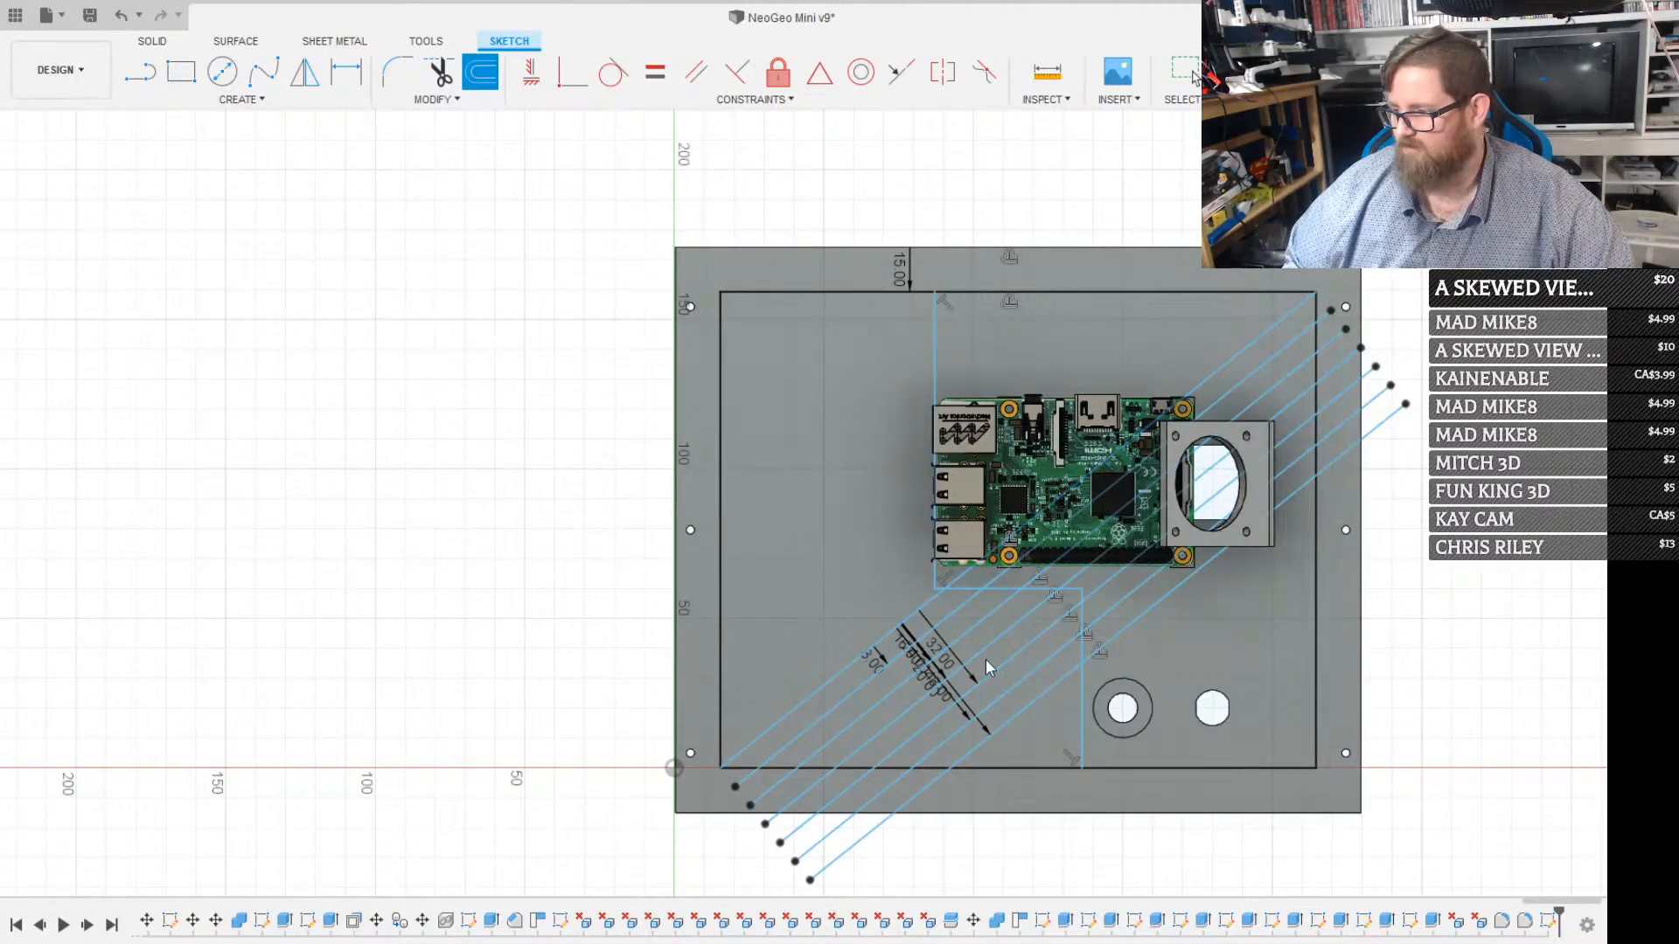
left_click(913, 614)
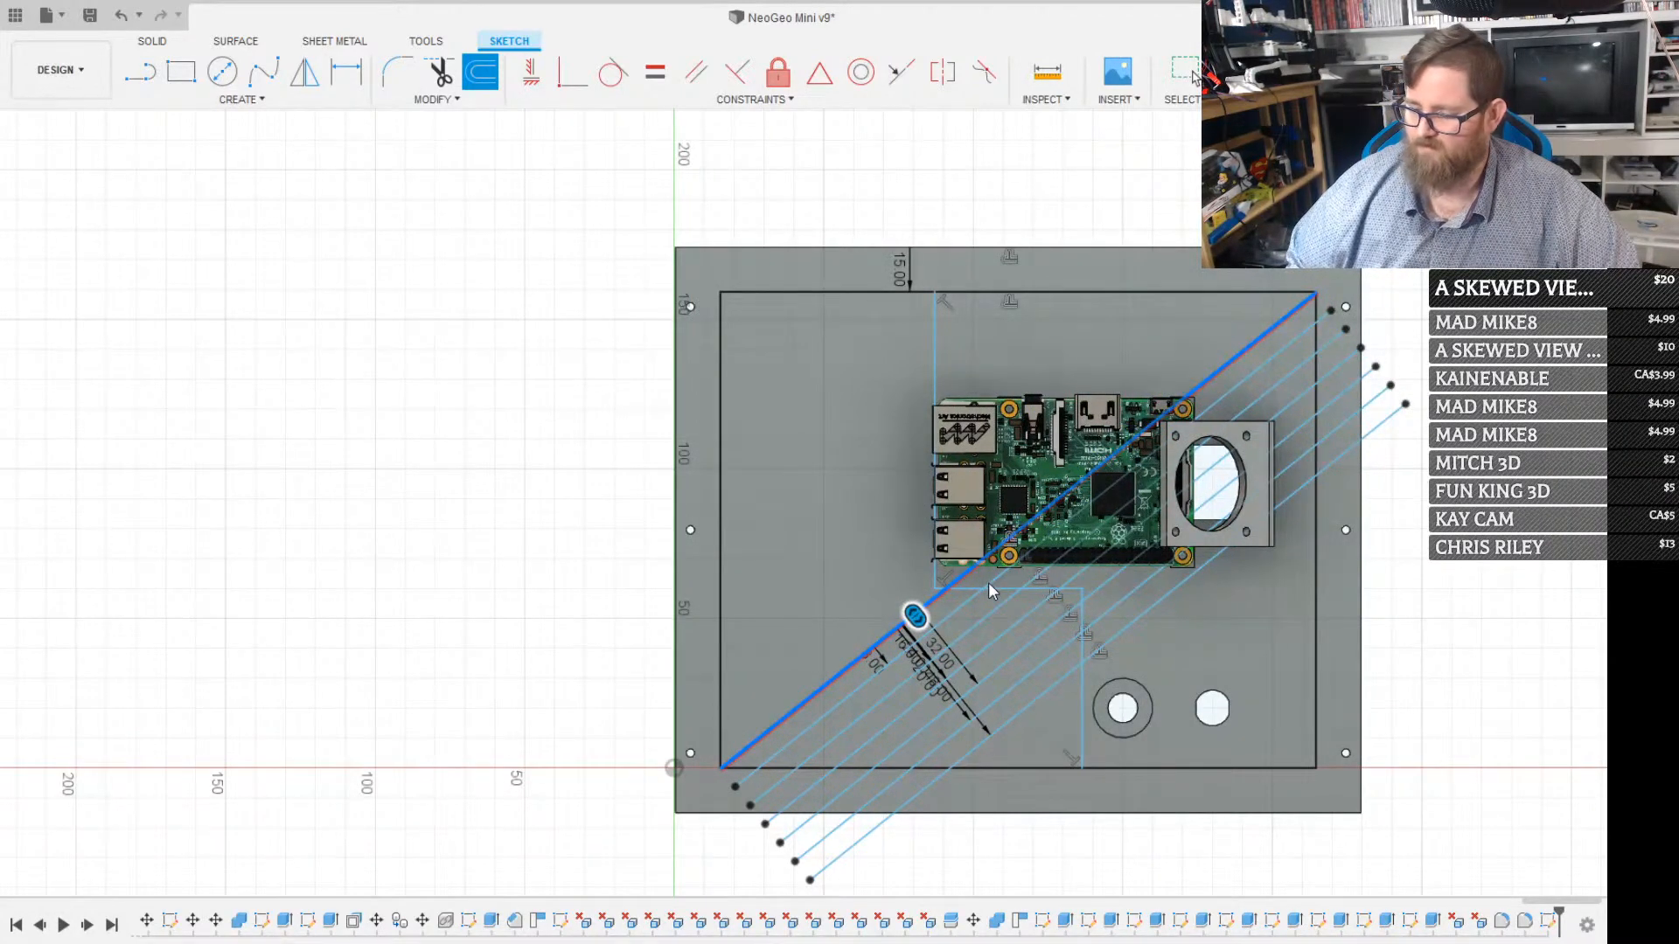
key("Return")
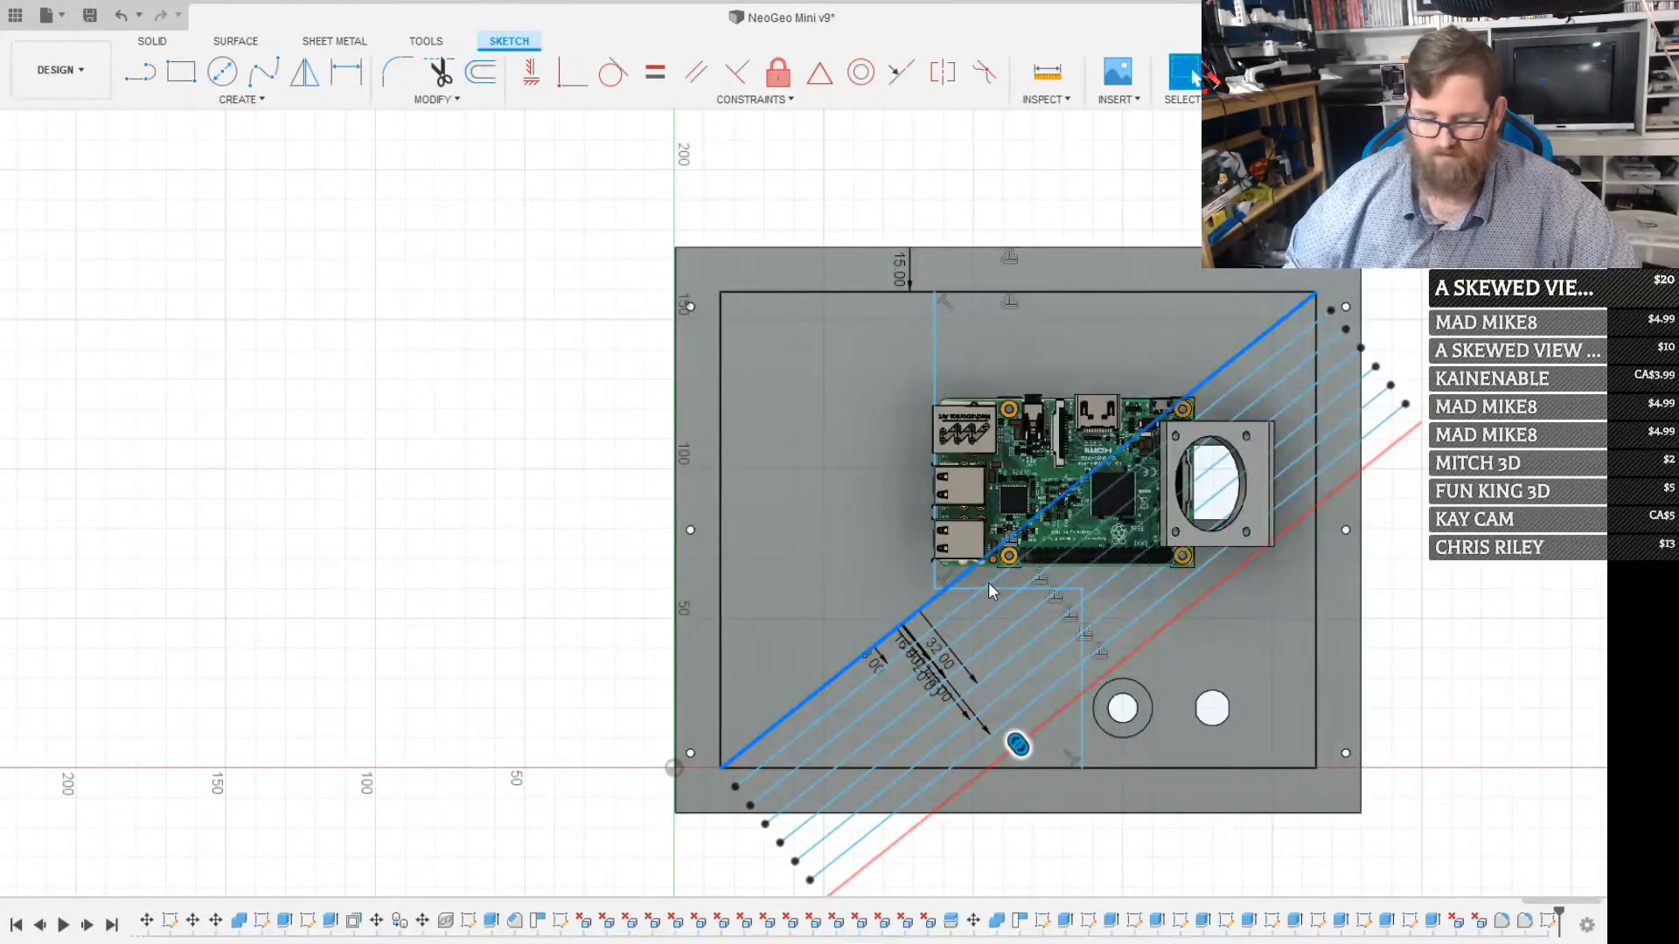
key("o")
left_click(889, 632)
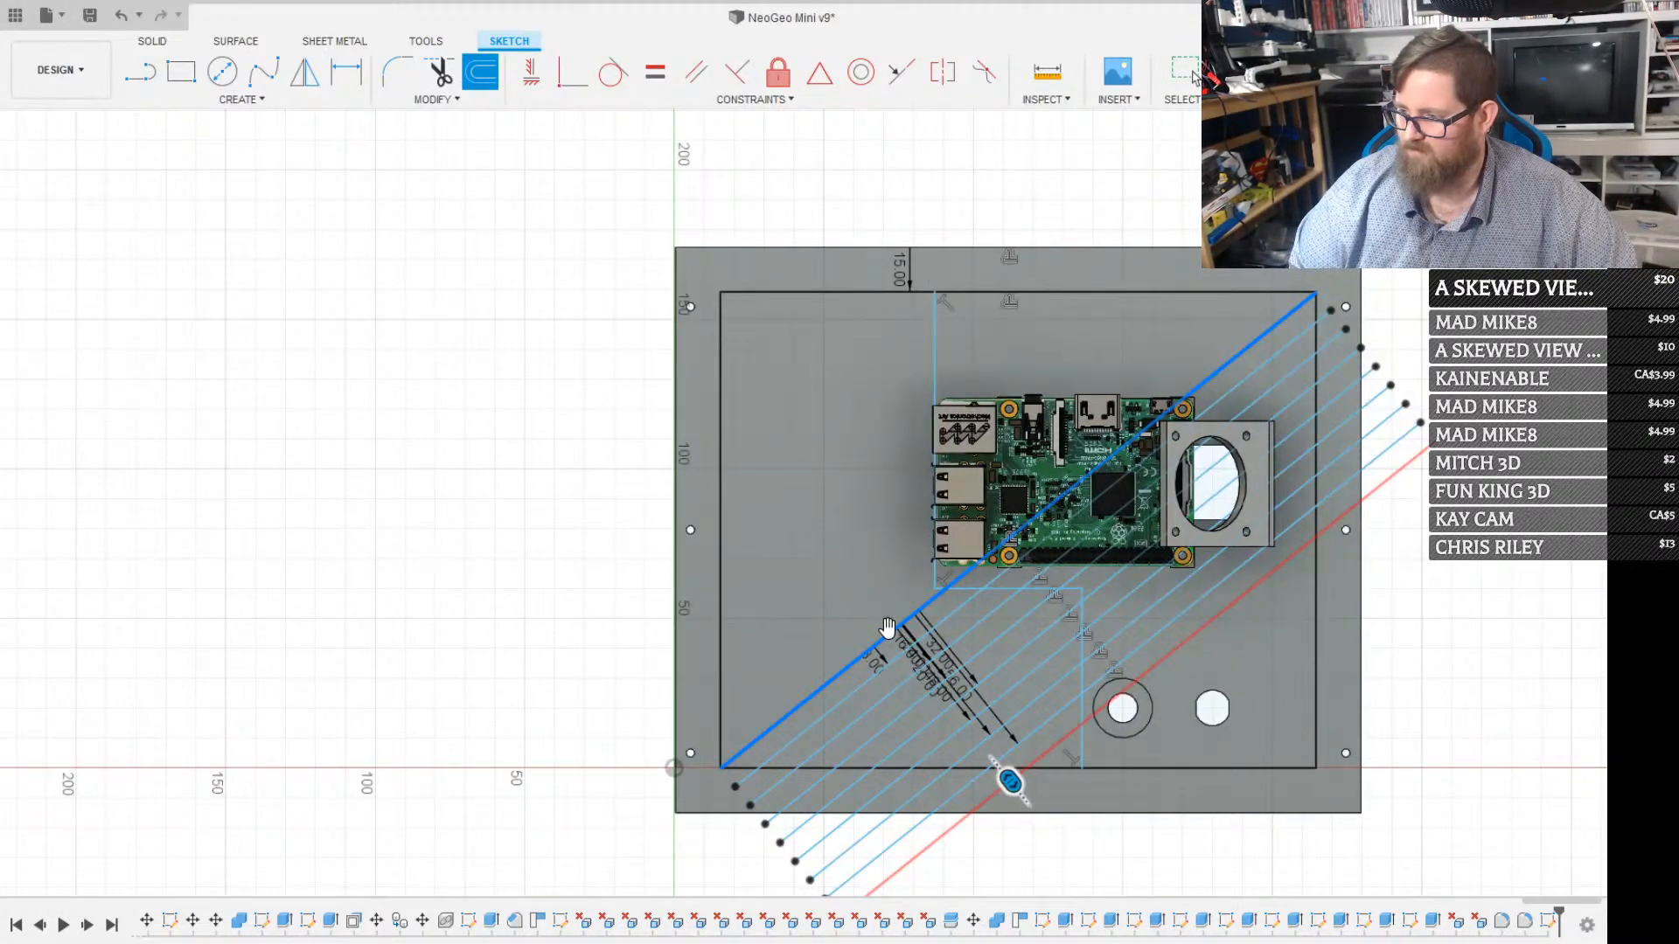
key("Return")
Offset the diagonal line by 8, 16 and 24 mm on its upper-left side to start the matching set of parallel lines
key("o")
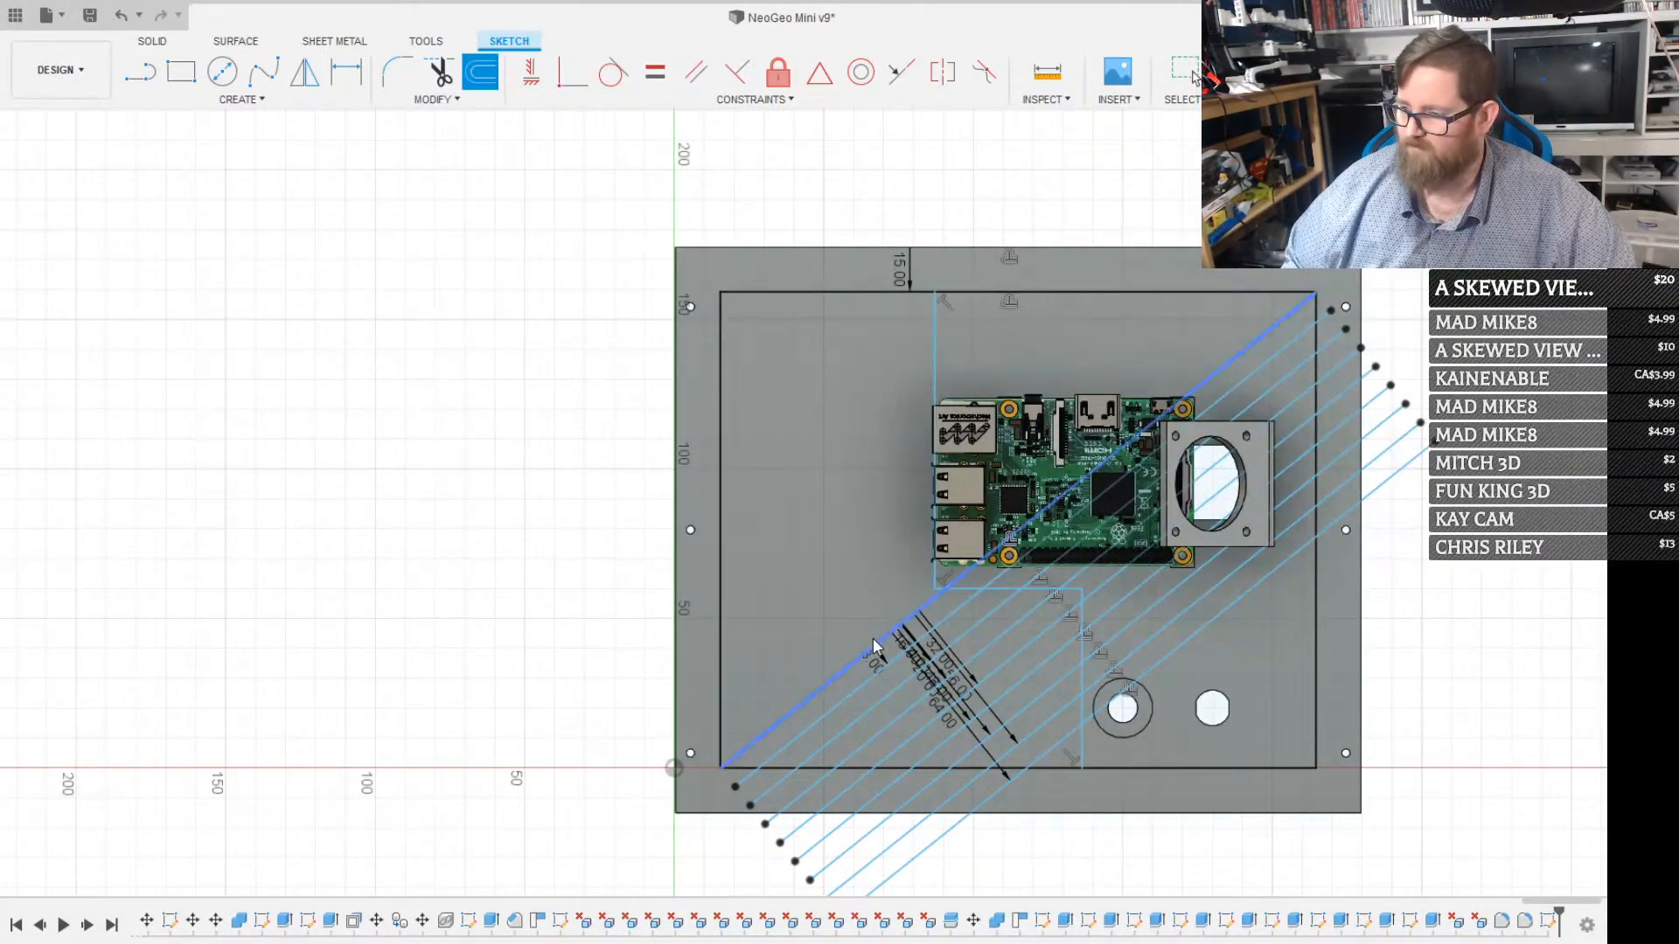
left_click(874, 645)
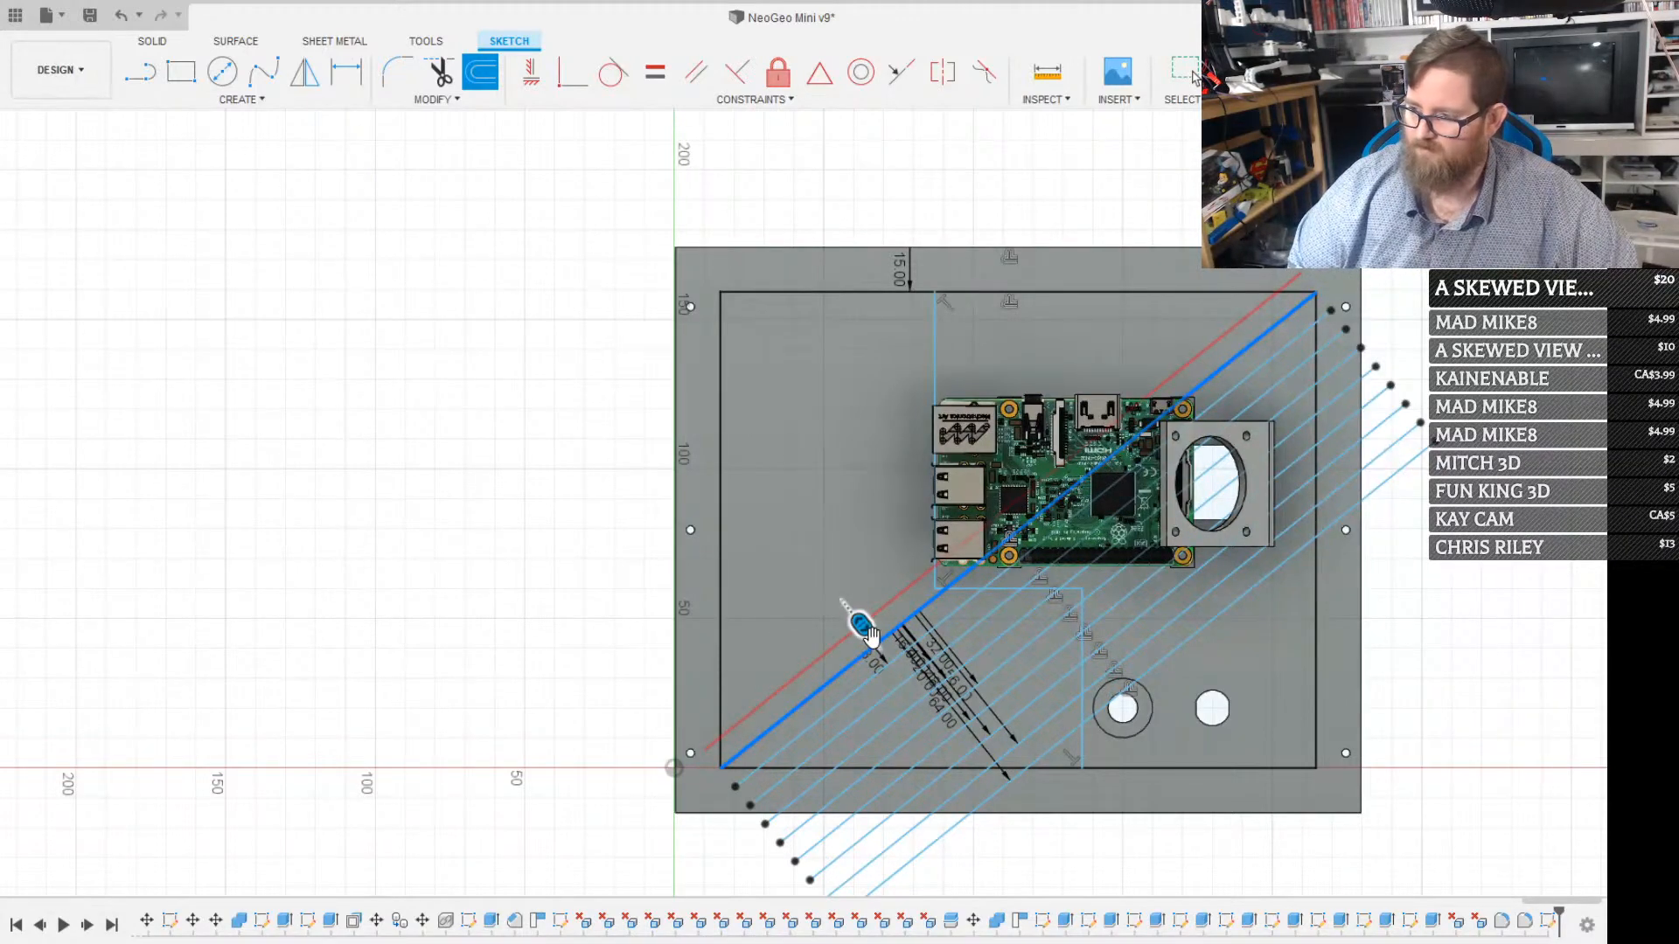
key("Return")
key("o")
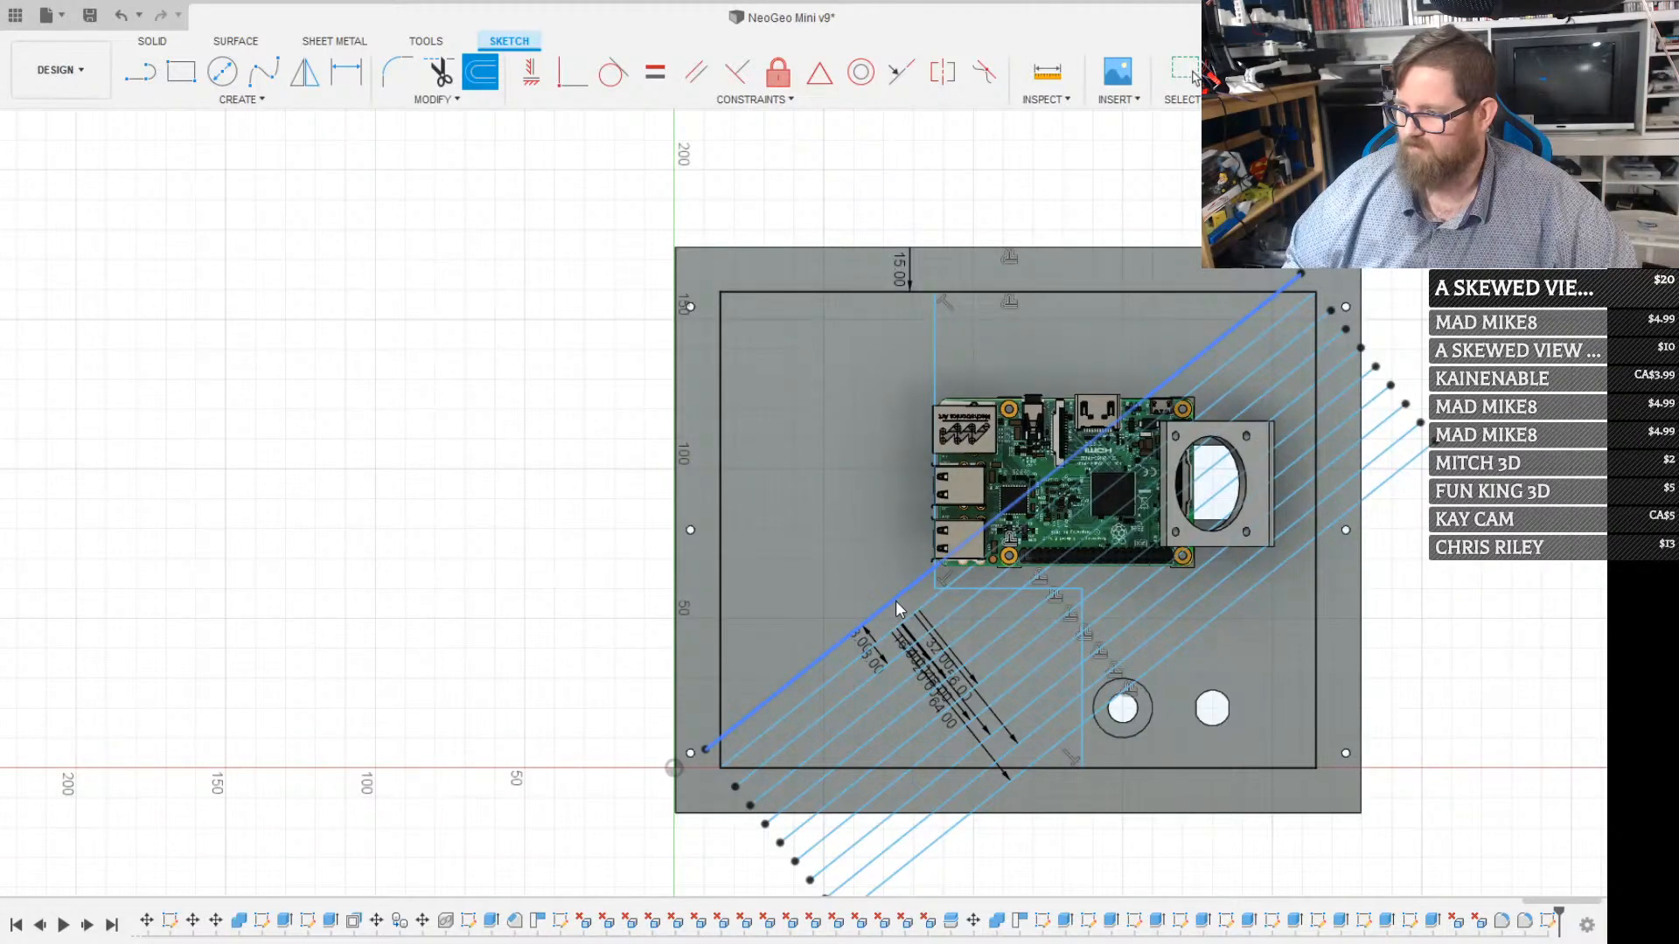
key("Escape")
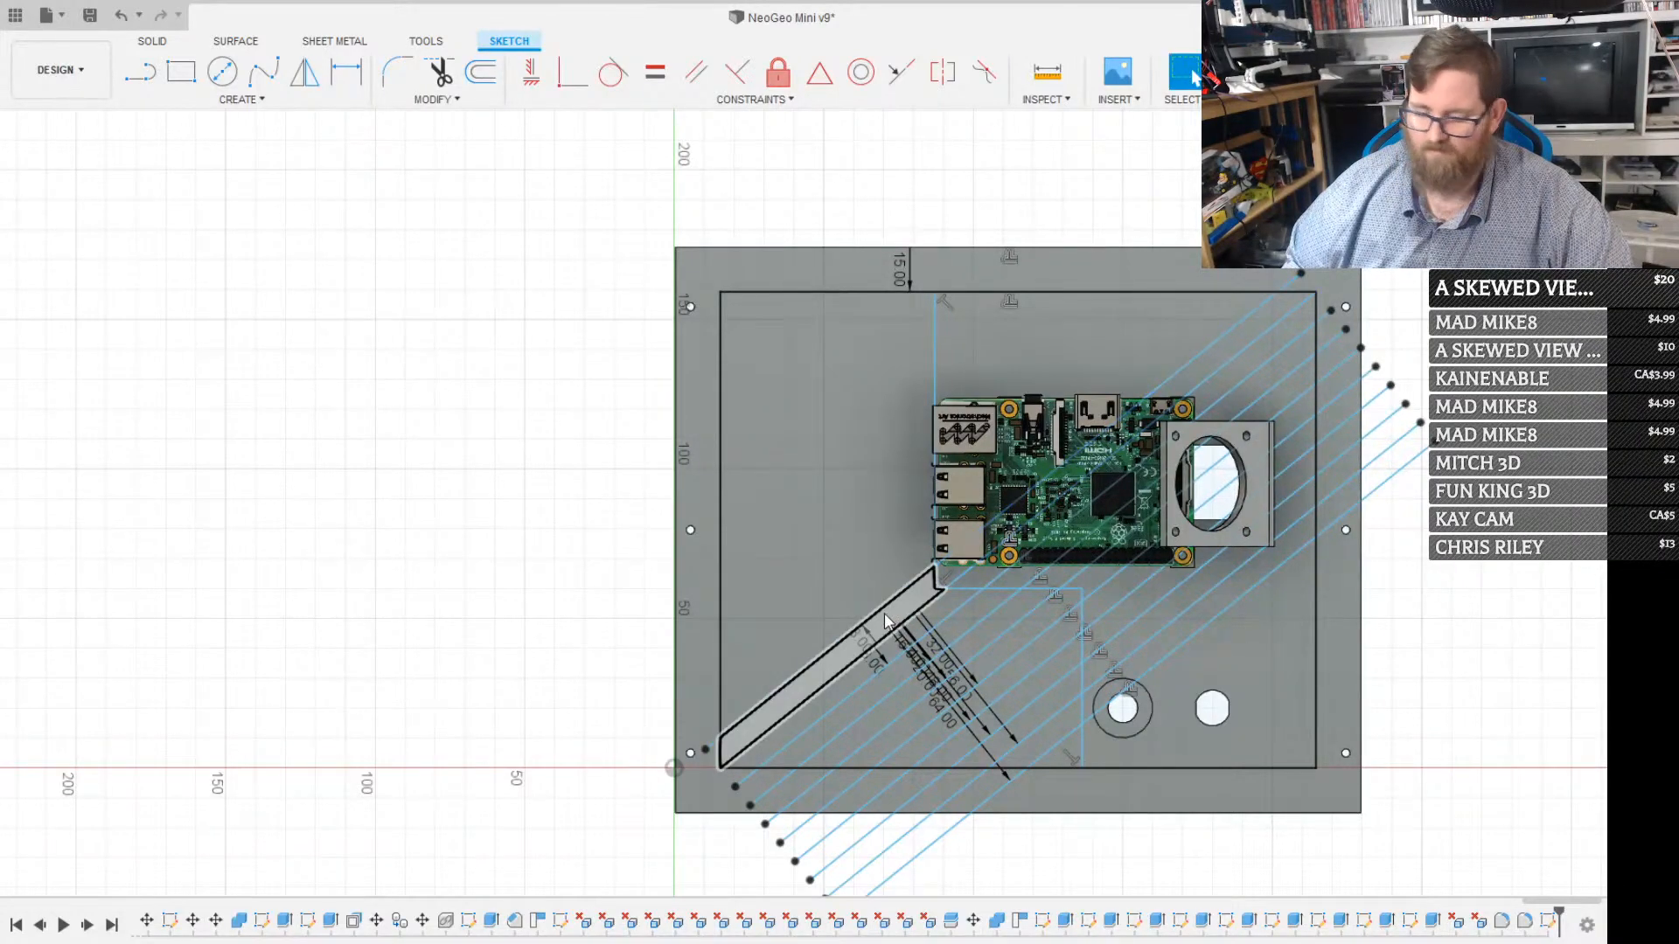
key("o")
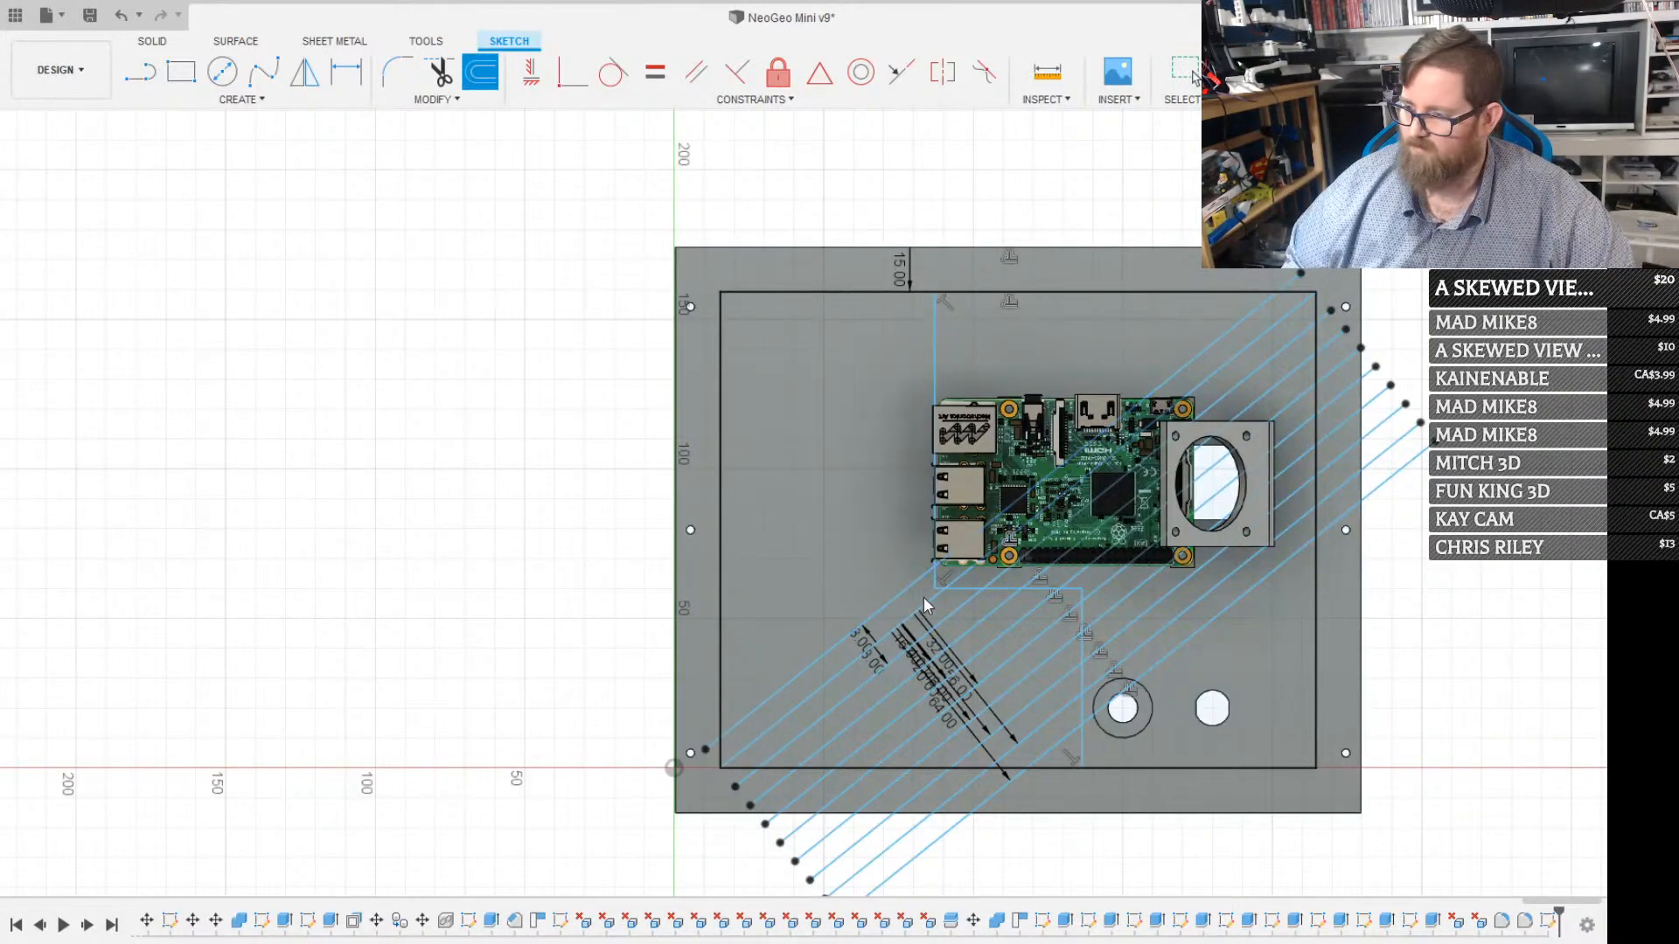
left_click(1282, 322)
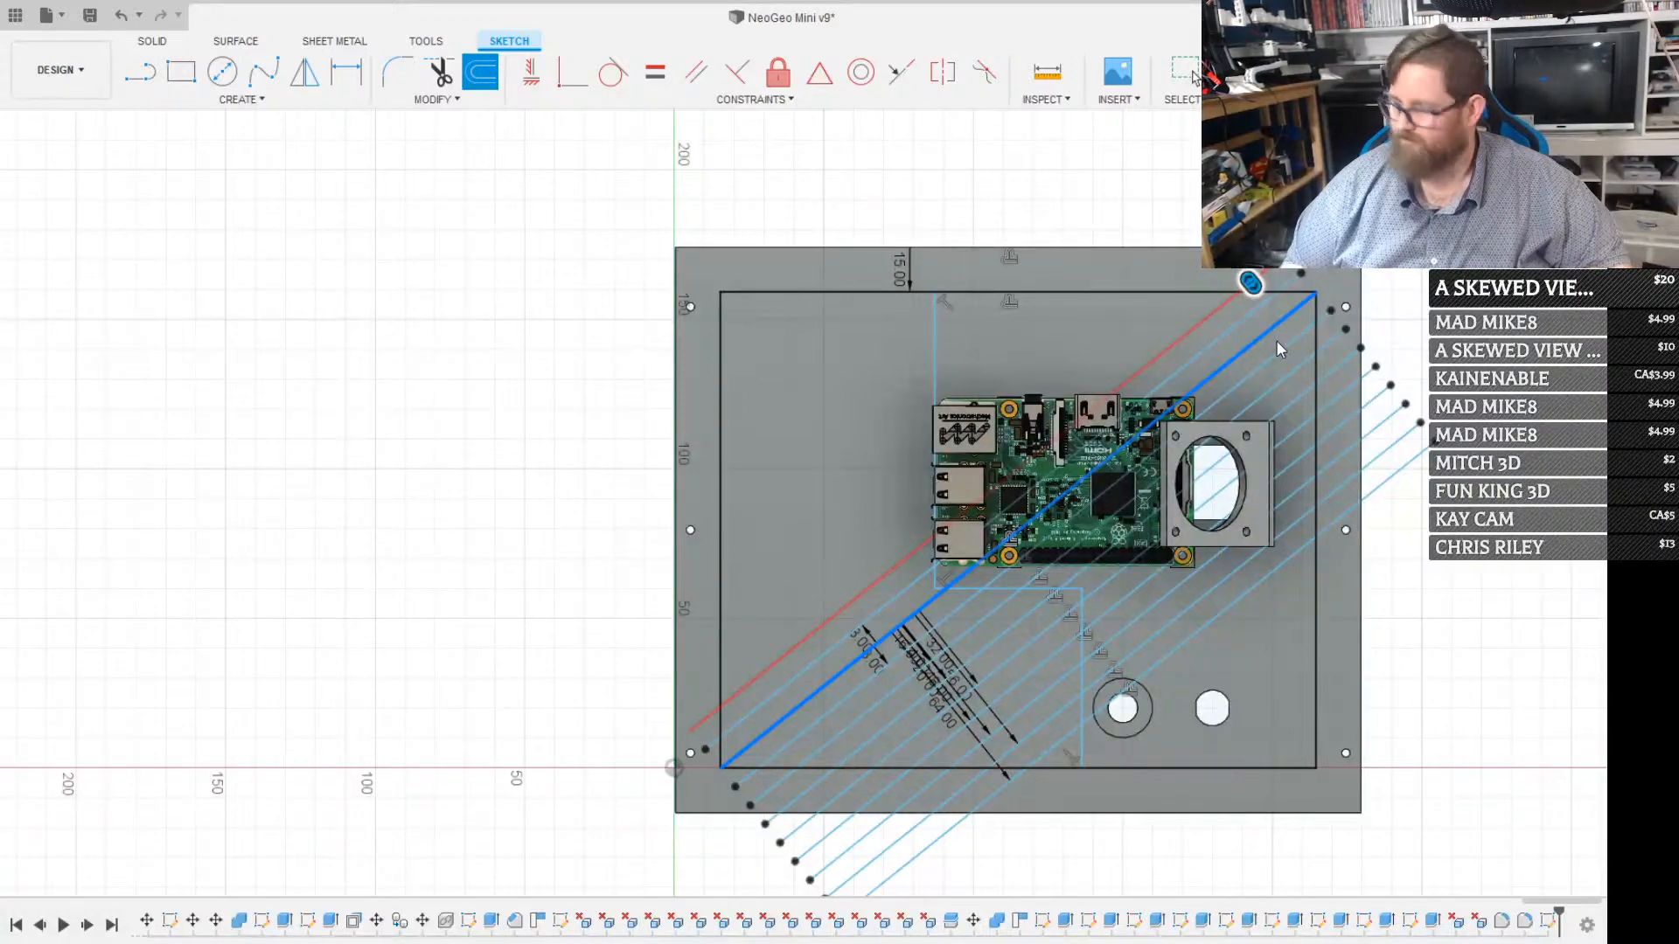
key("Return")
key("o")
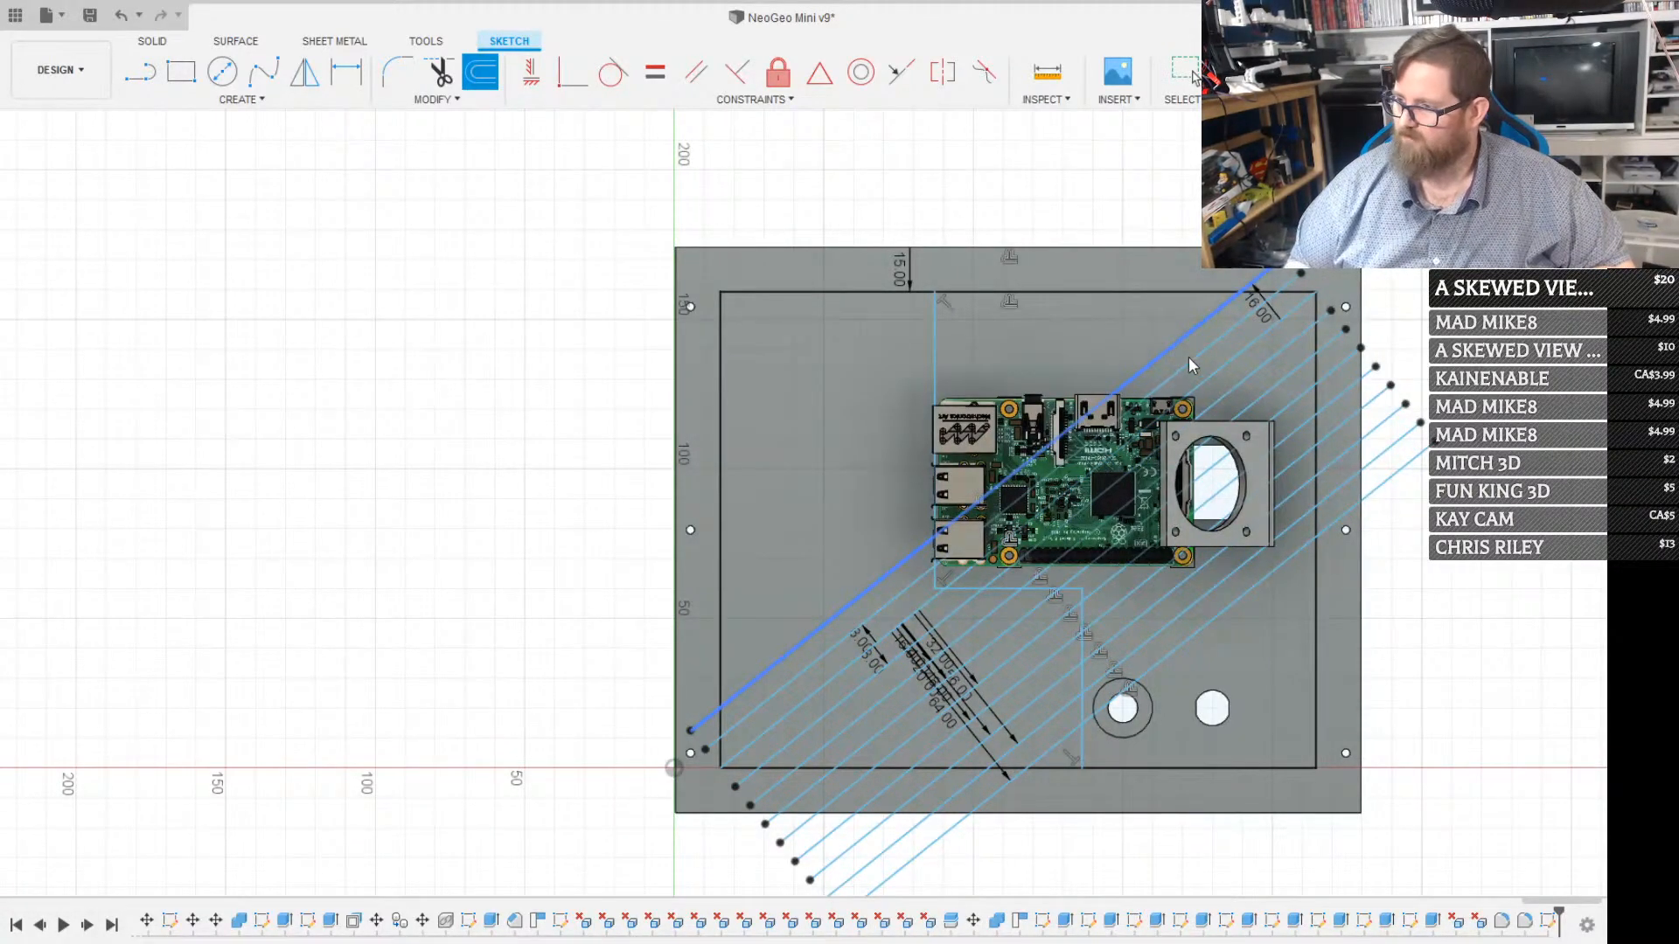
left_click(1231, 357)
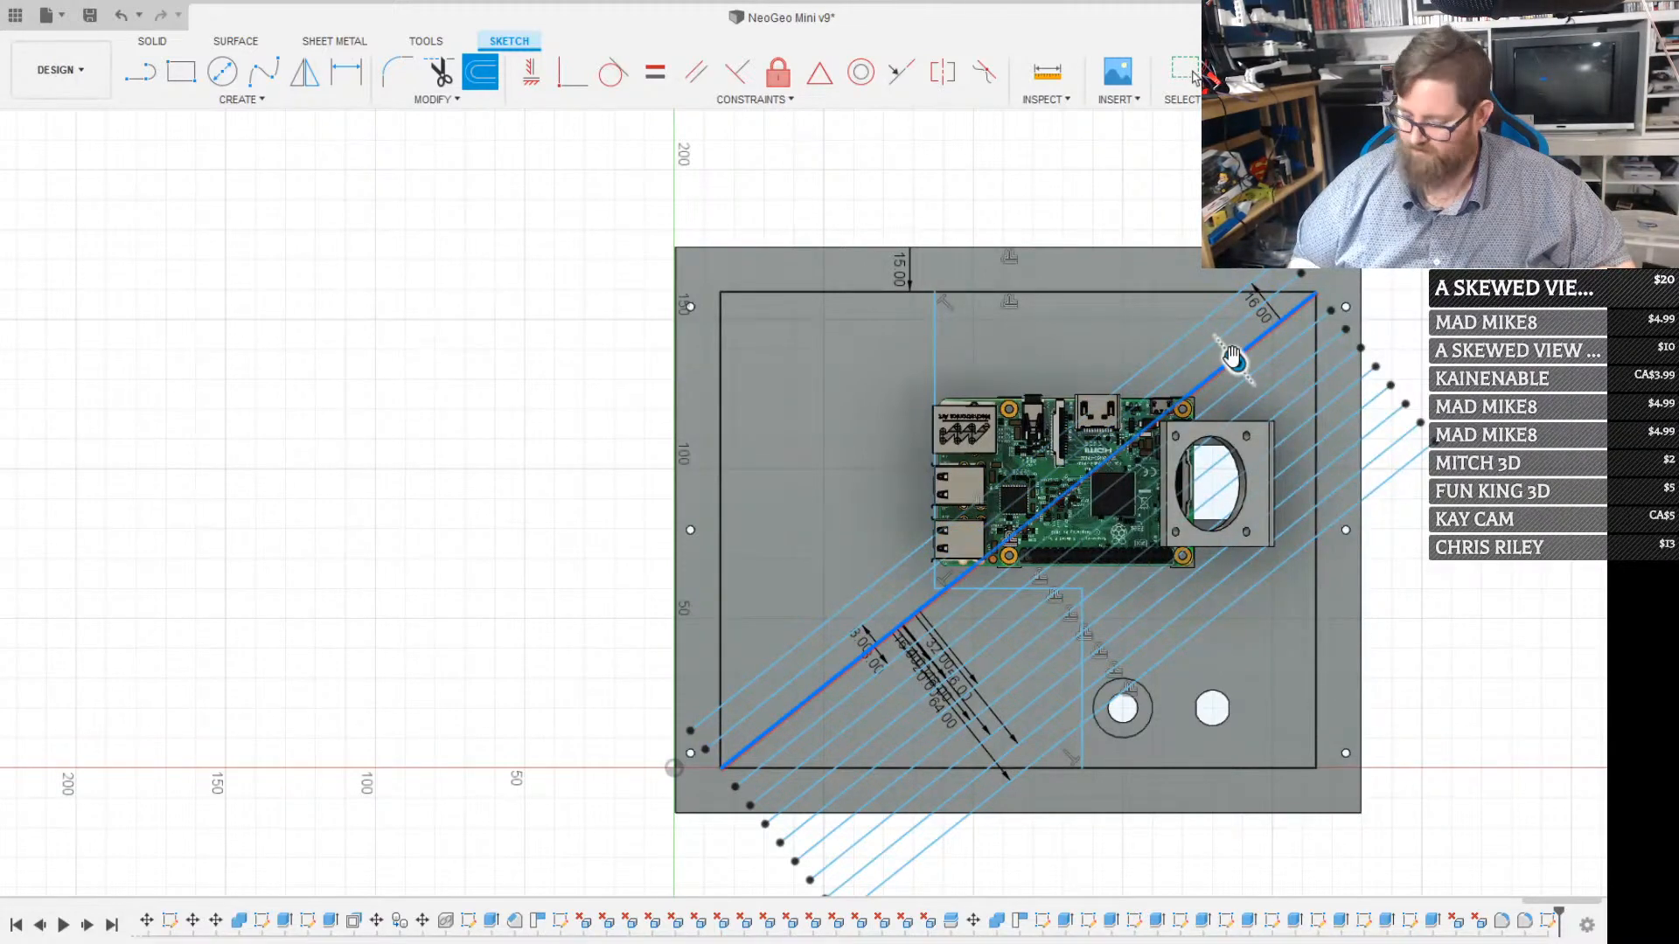
type("24")
key("Return")
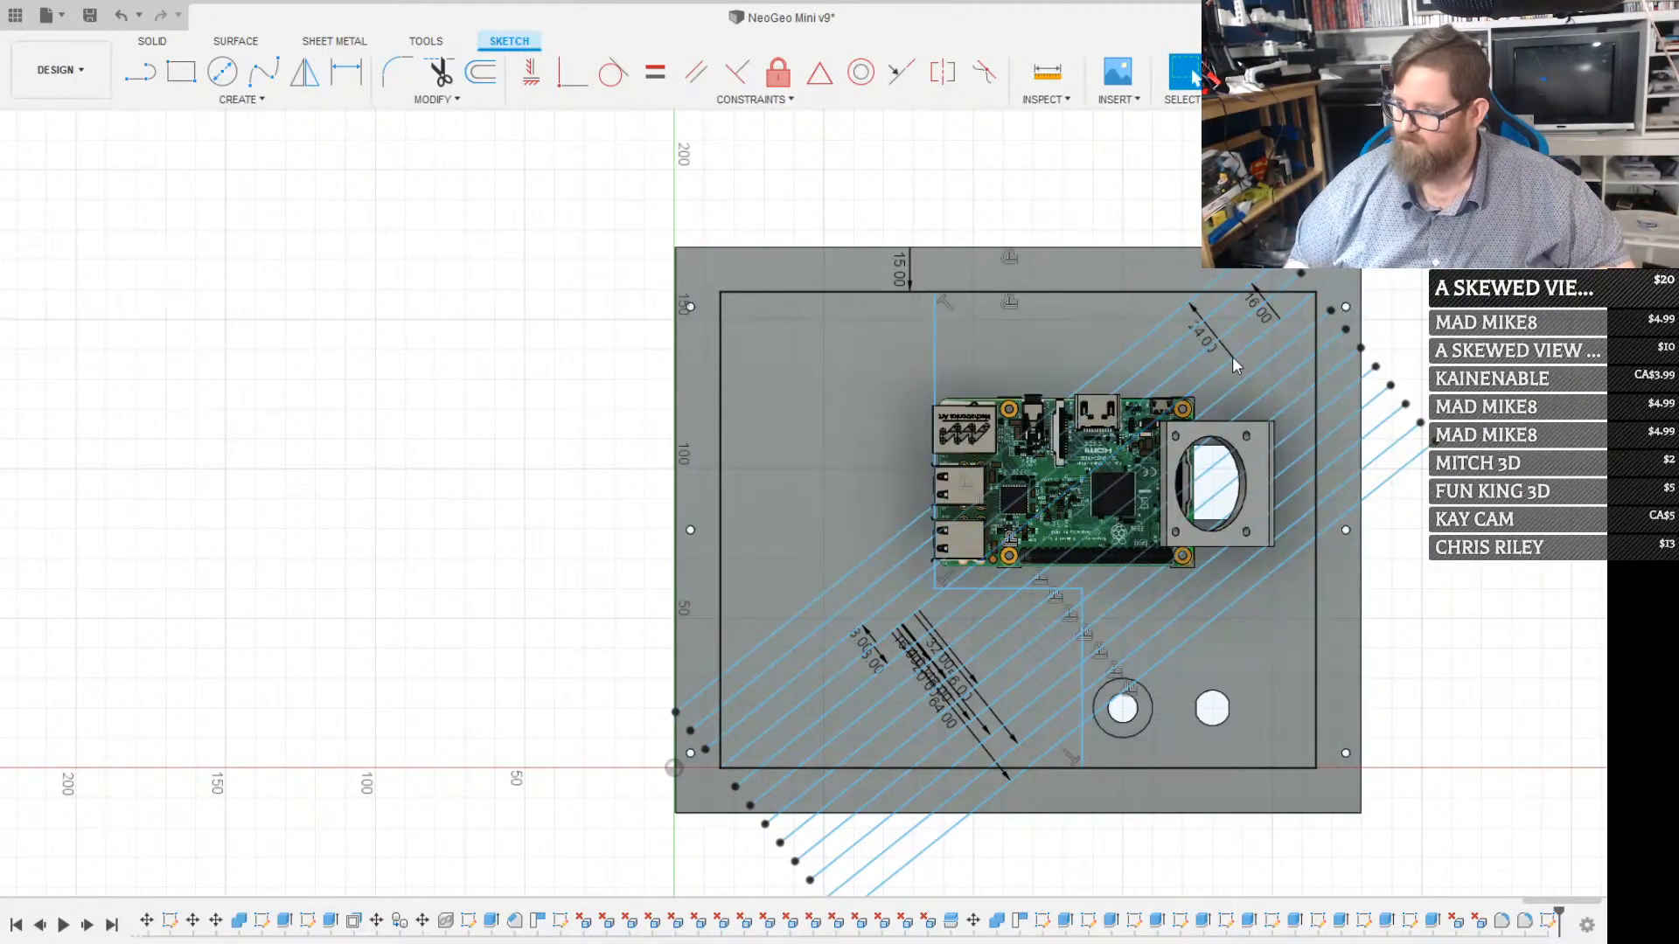
Extend the upper-left set with four more offsets of the diagonal at 32, 40, 48 and 56 mm
key("o")
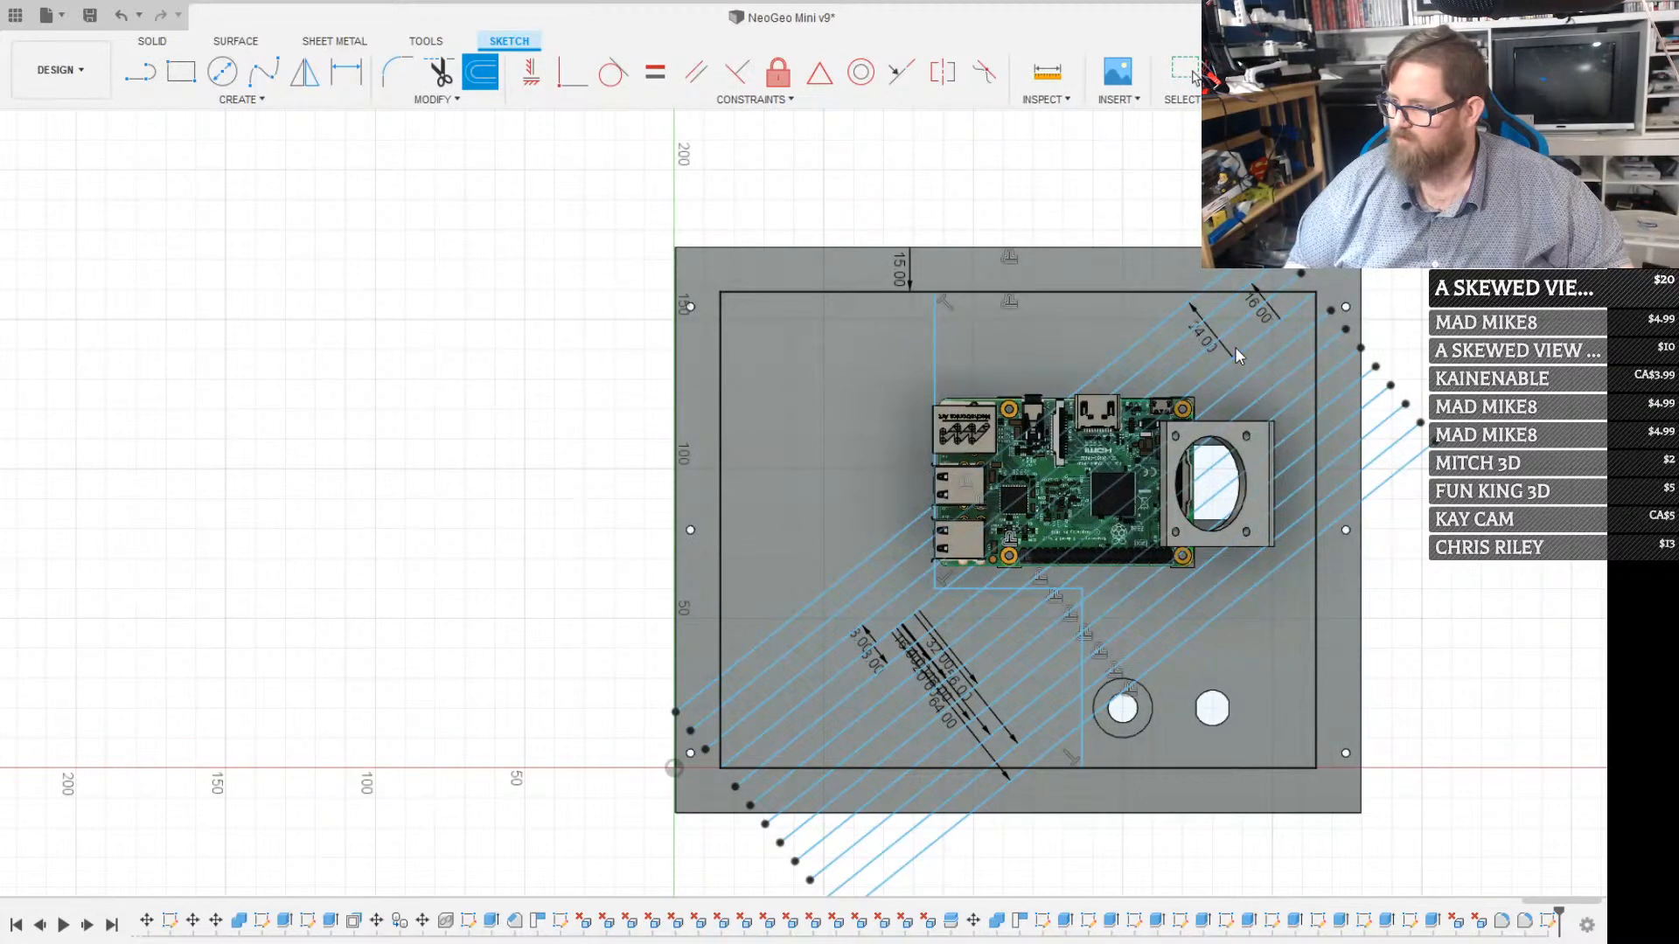
left_click(1237, 353)
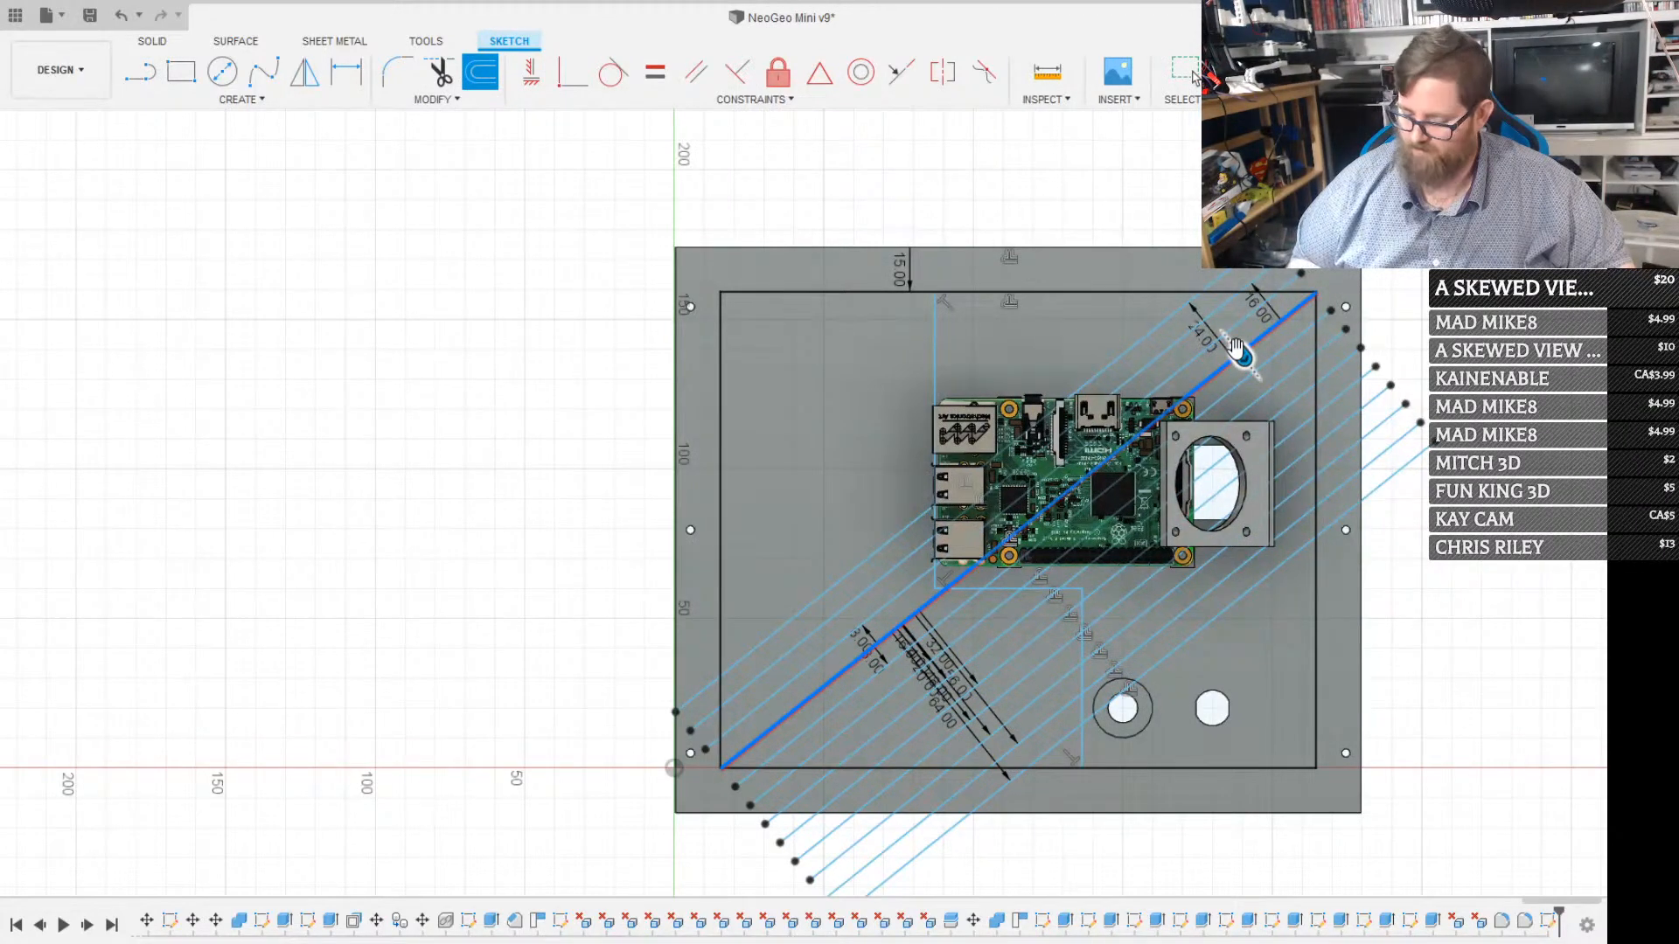
key("Return")
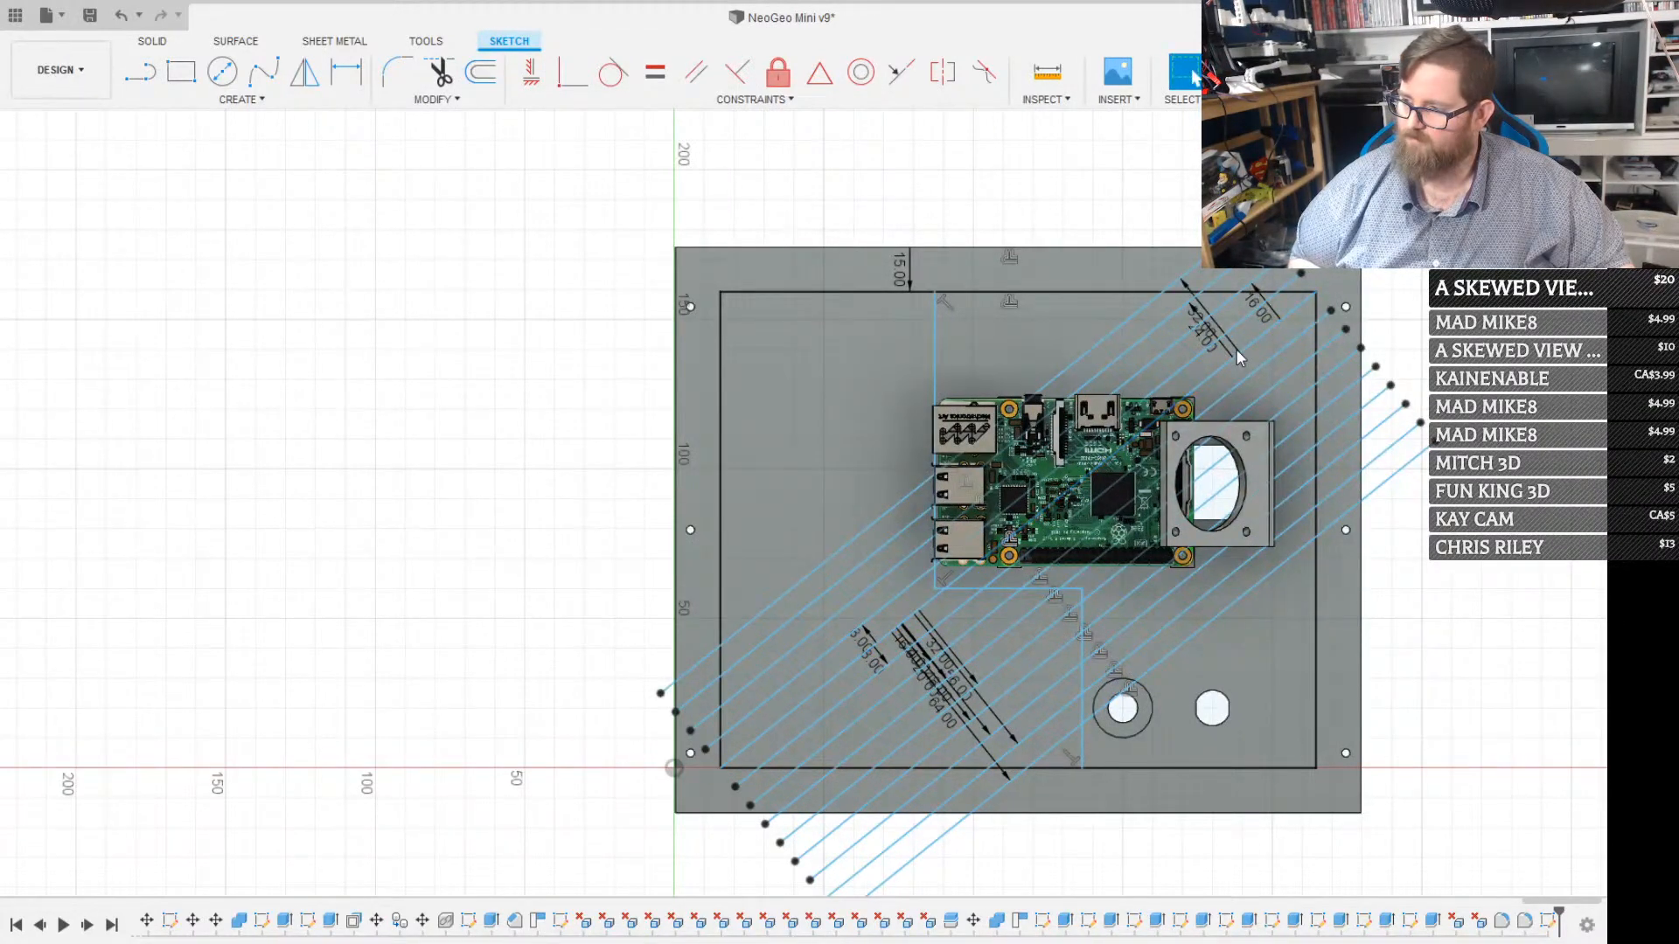
key("o")
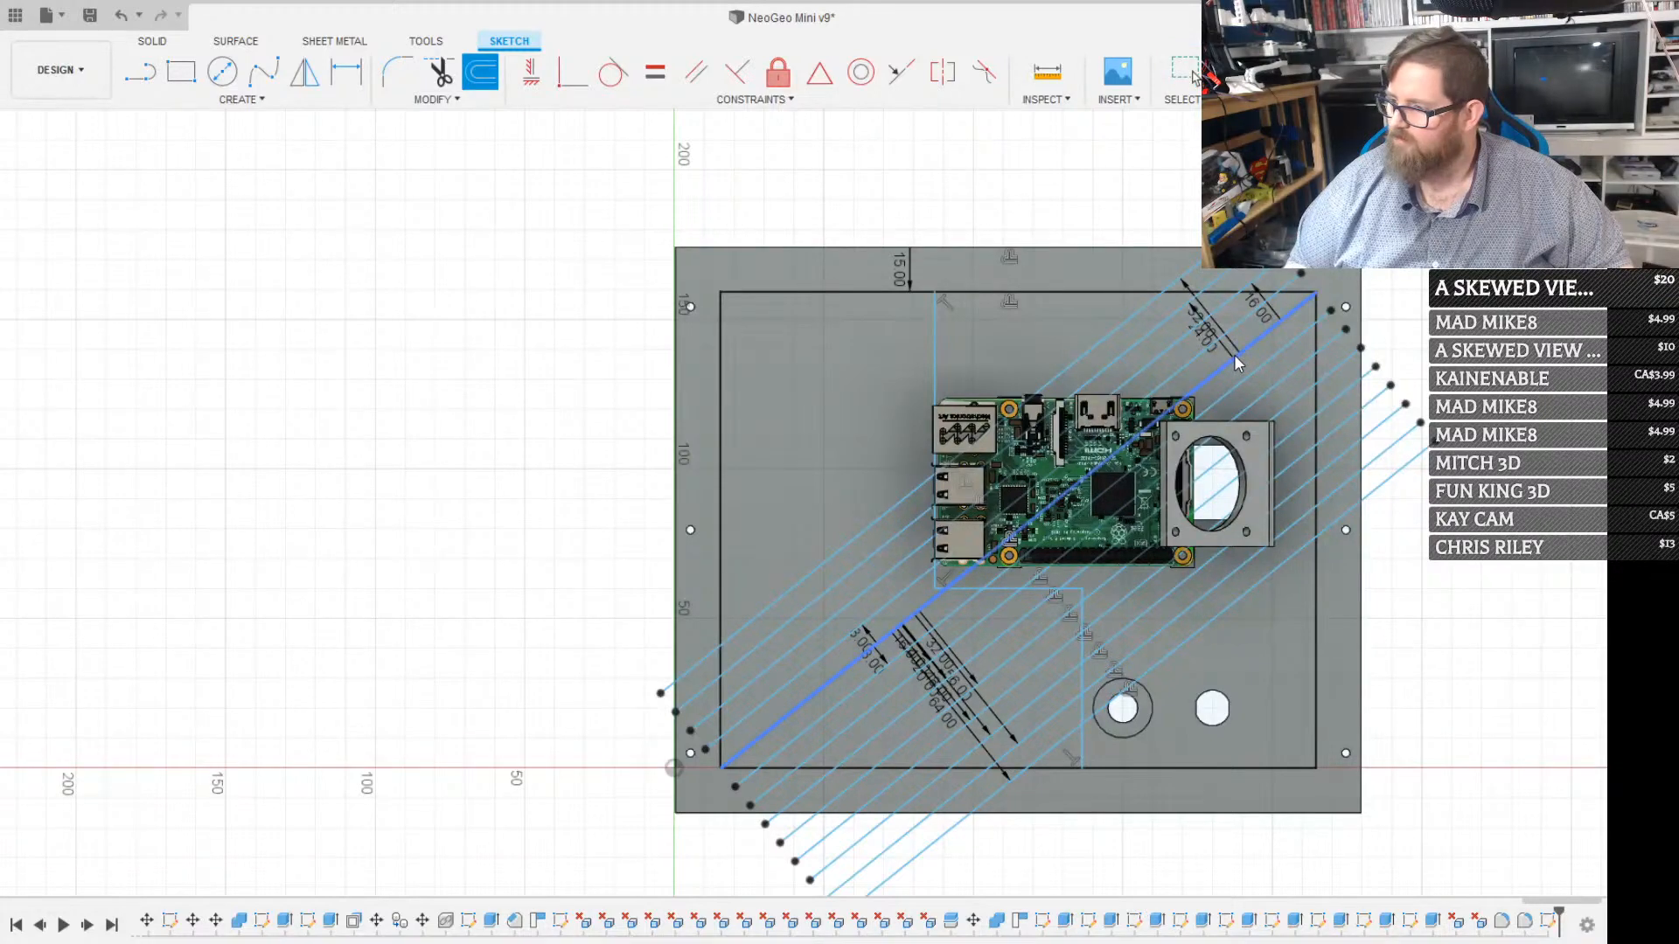
left_click(1234, 354)
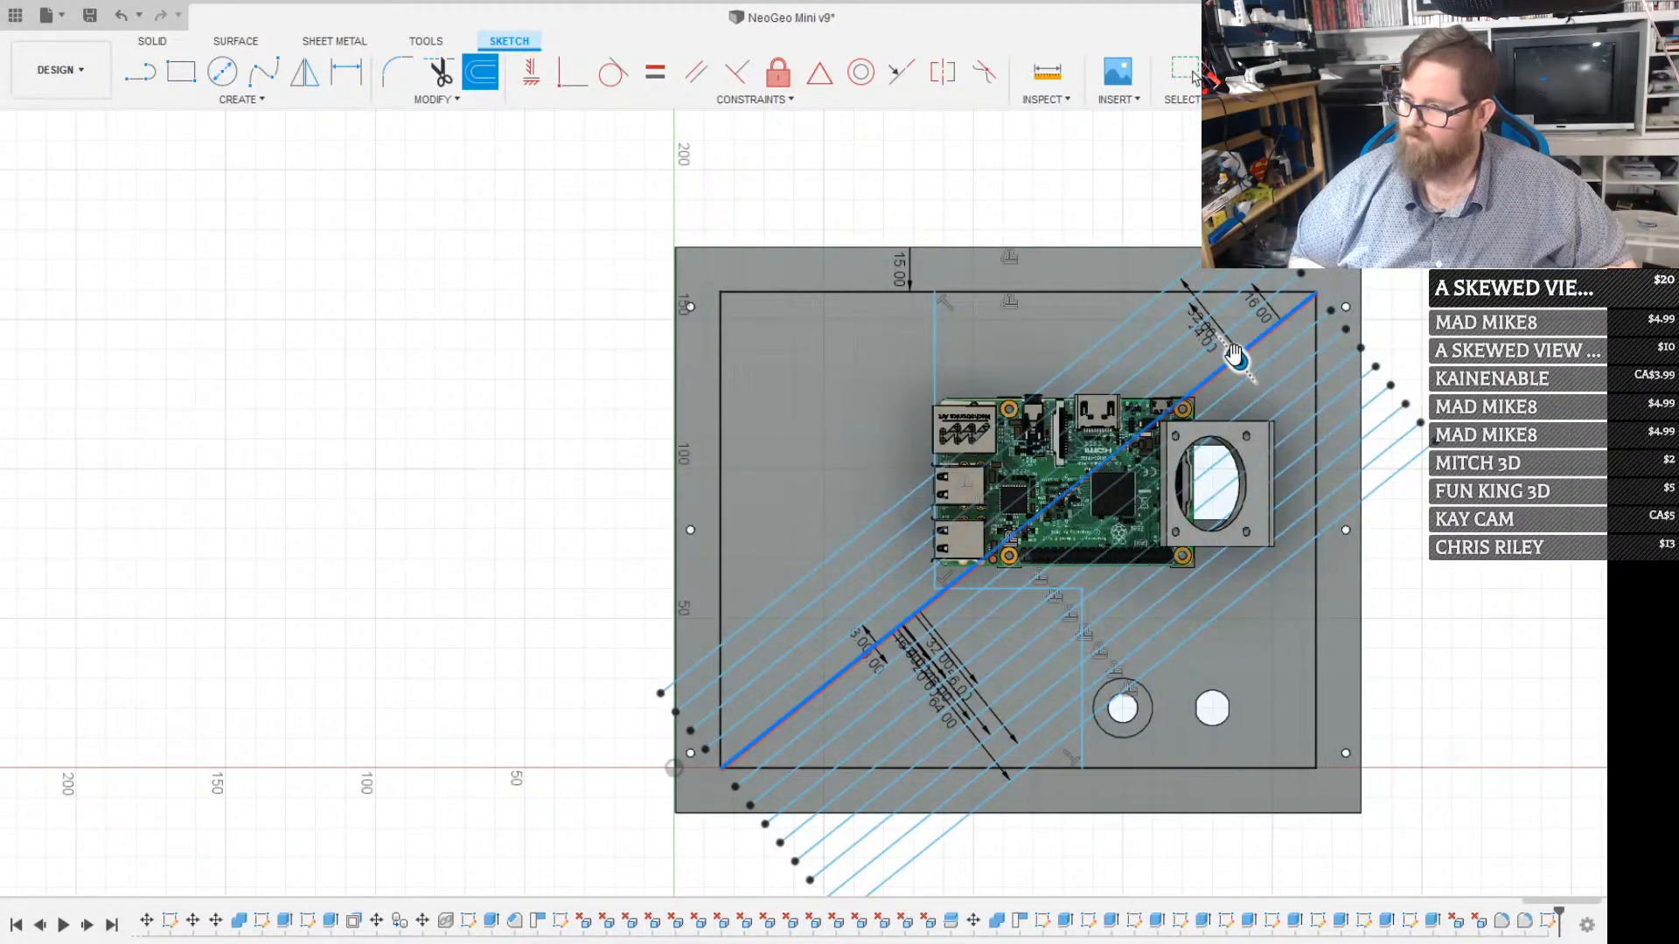
key("Return")
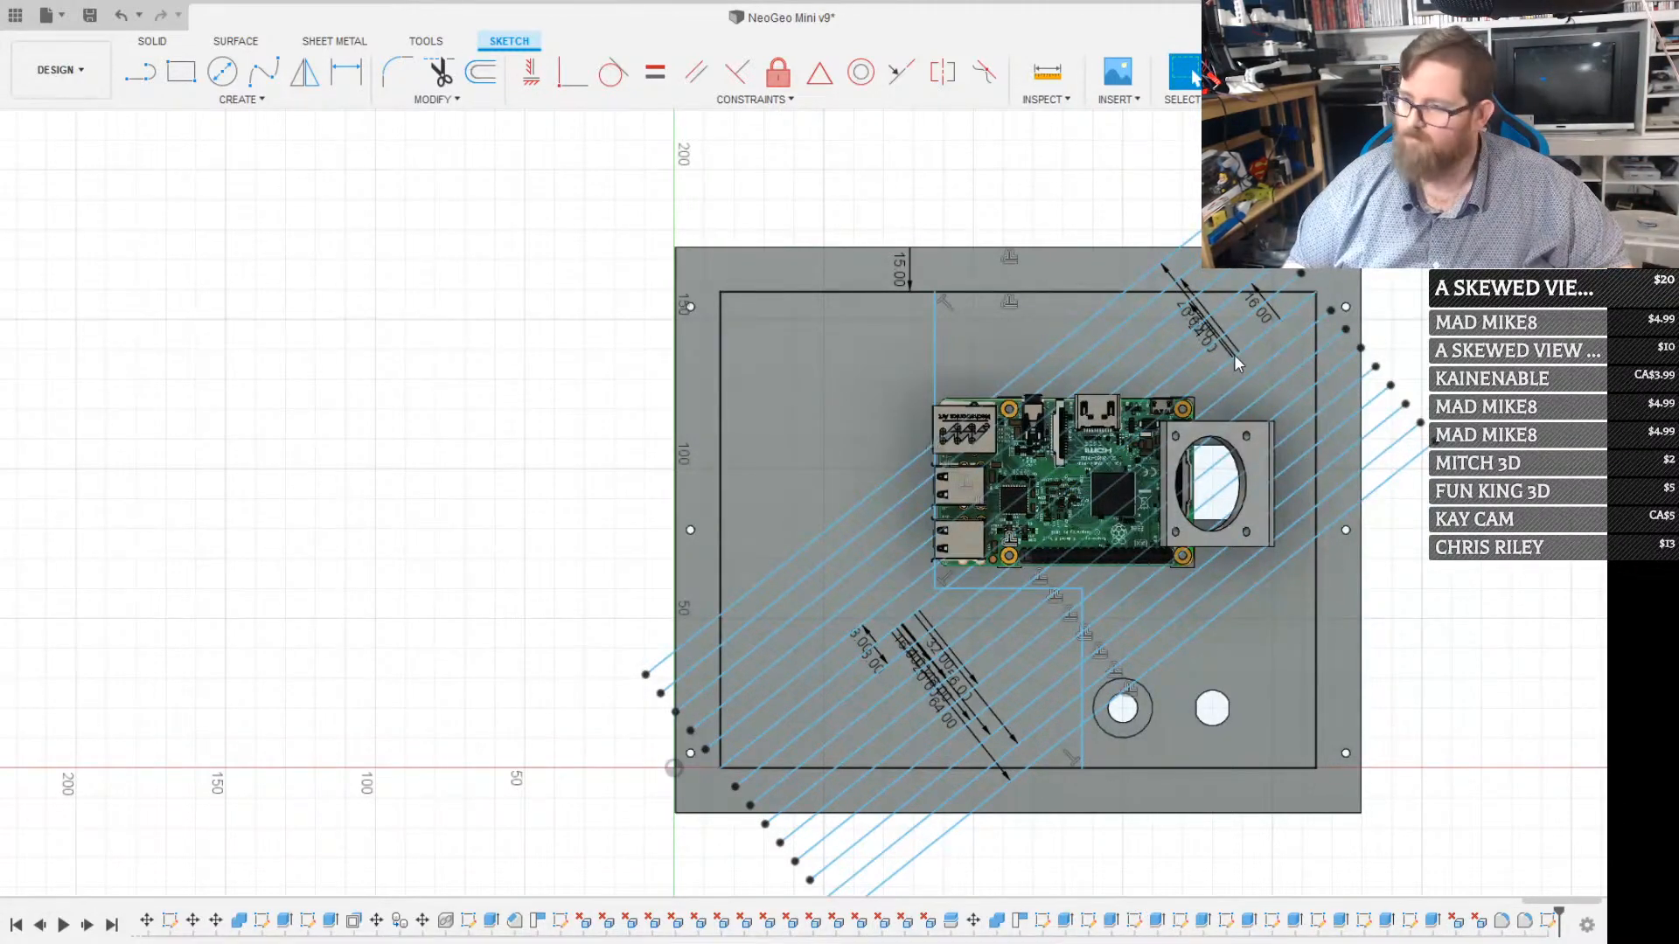
key("o")
left_click(1235, 354)
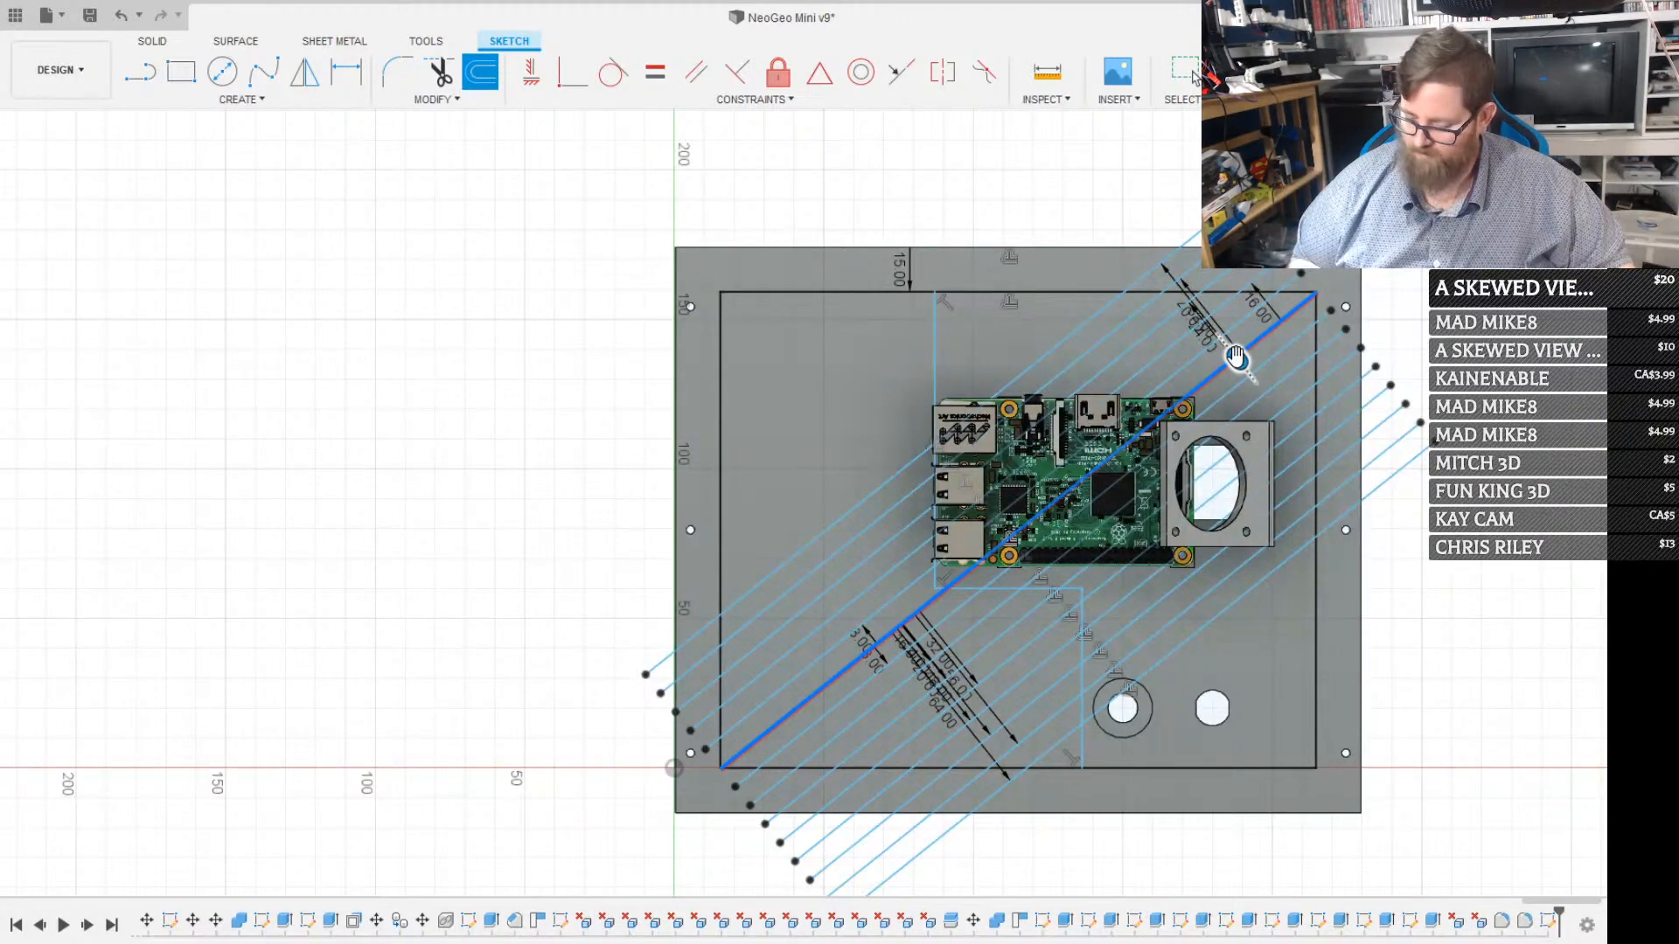
key("Return")
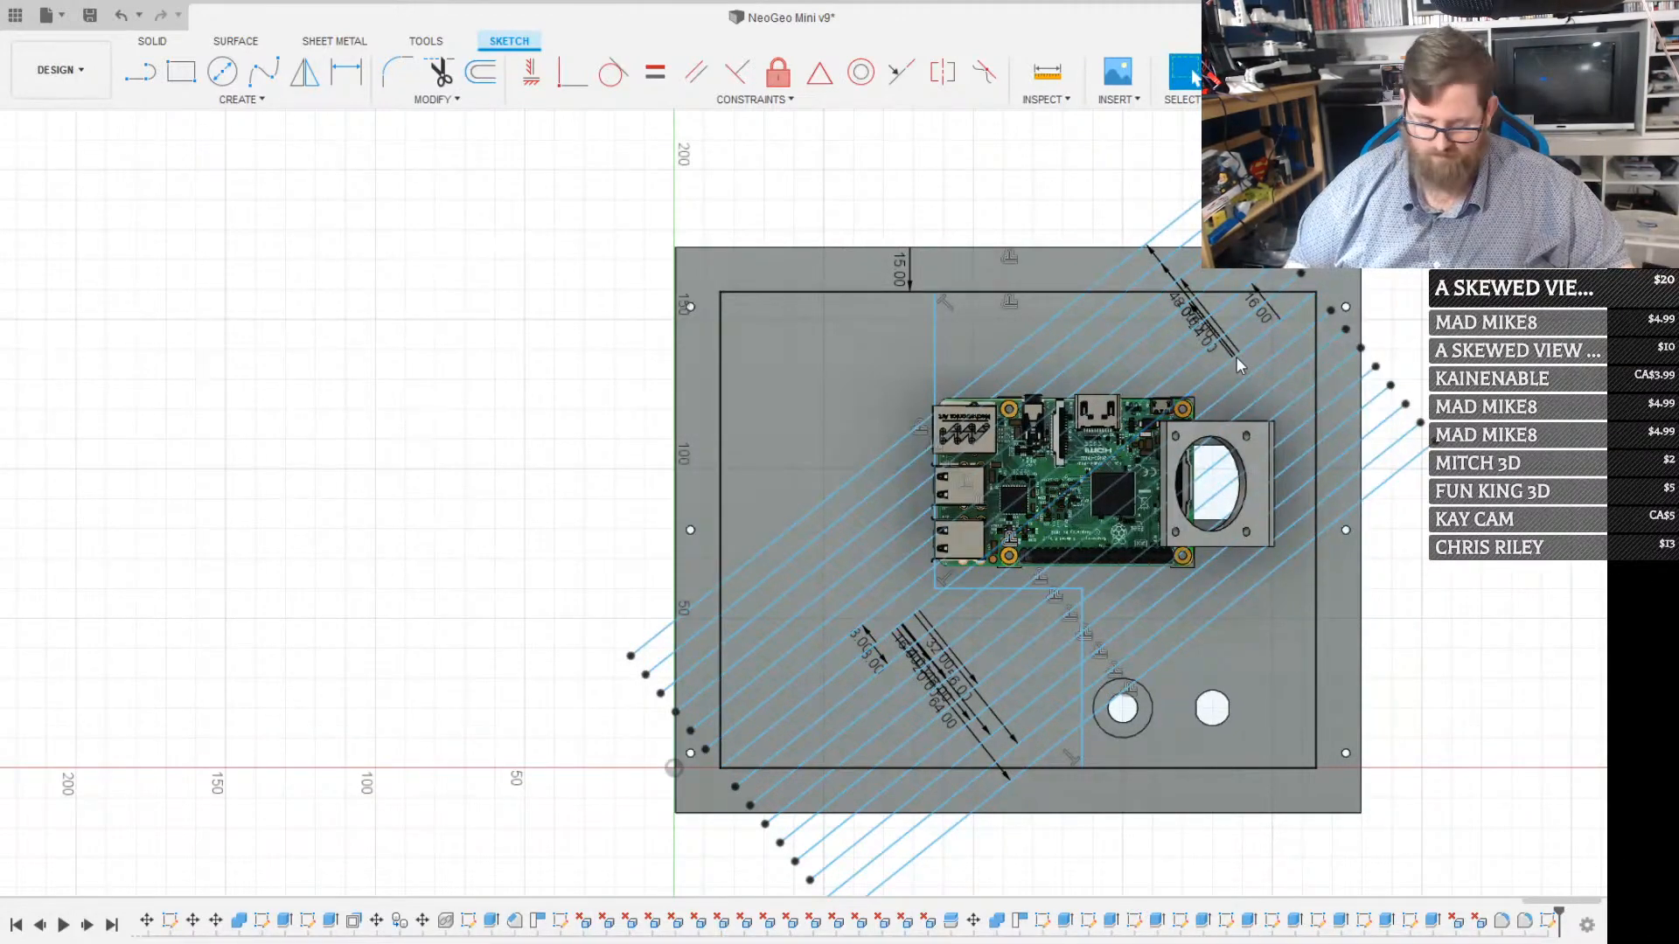
key("o")
left_click(1228, 358)
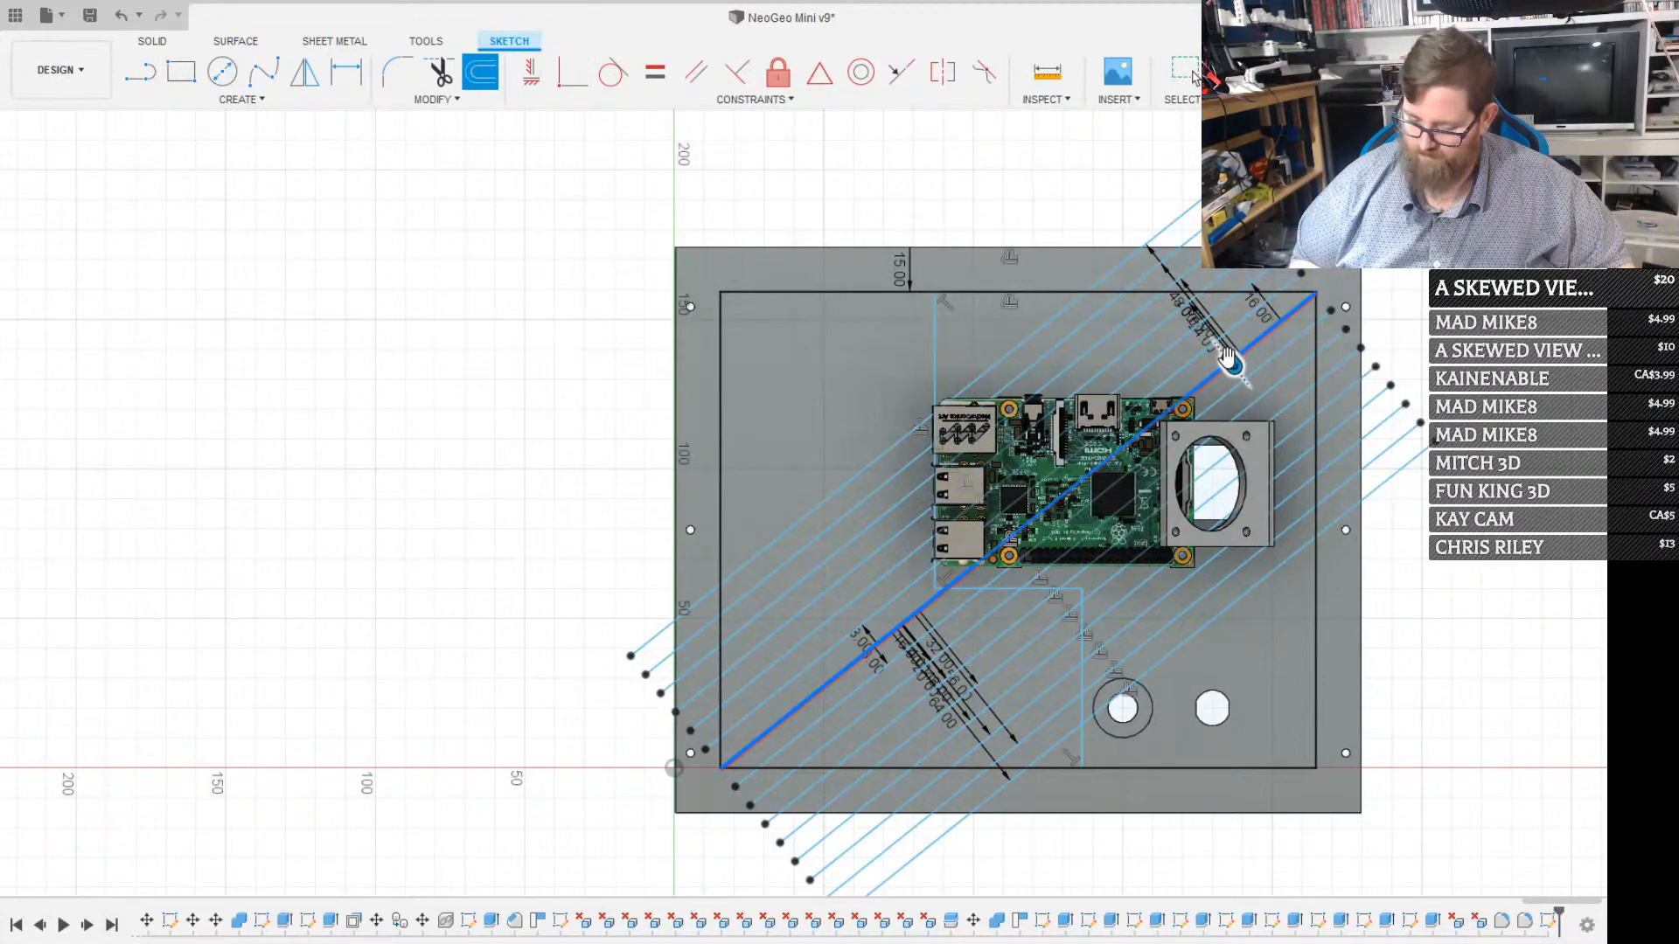
key("Return")
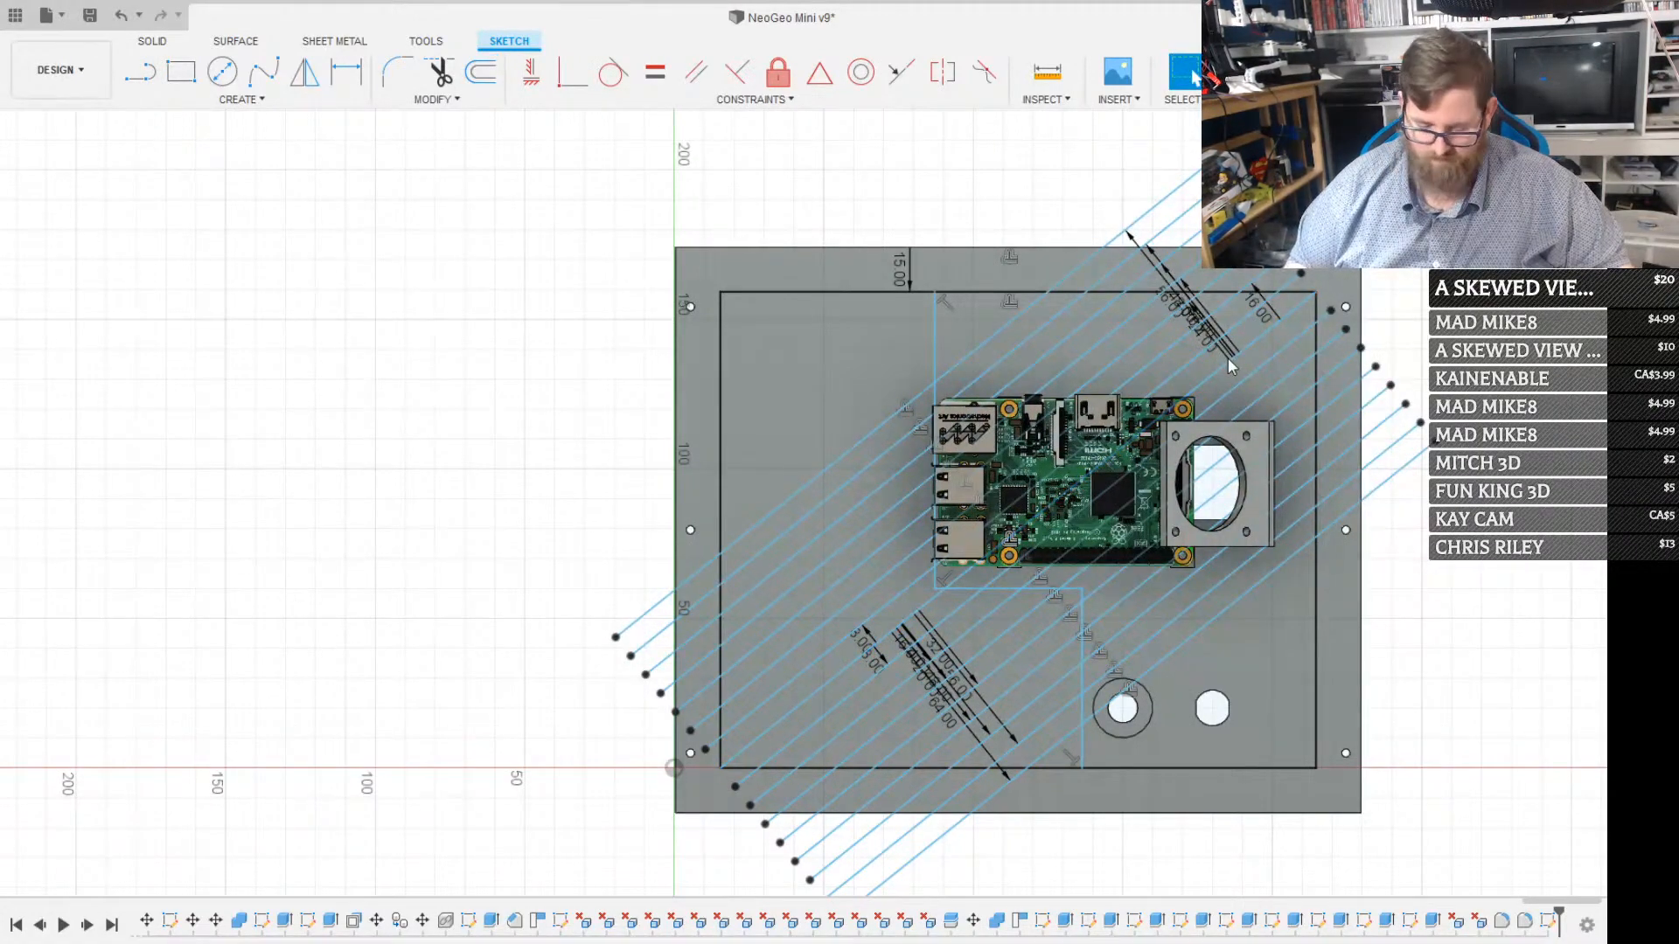
Continue the upper-left parallel lines at 8 mm spacing with four further offsets of the diagonal, up to 88 mm
key("p")
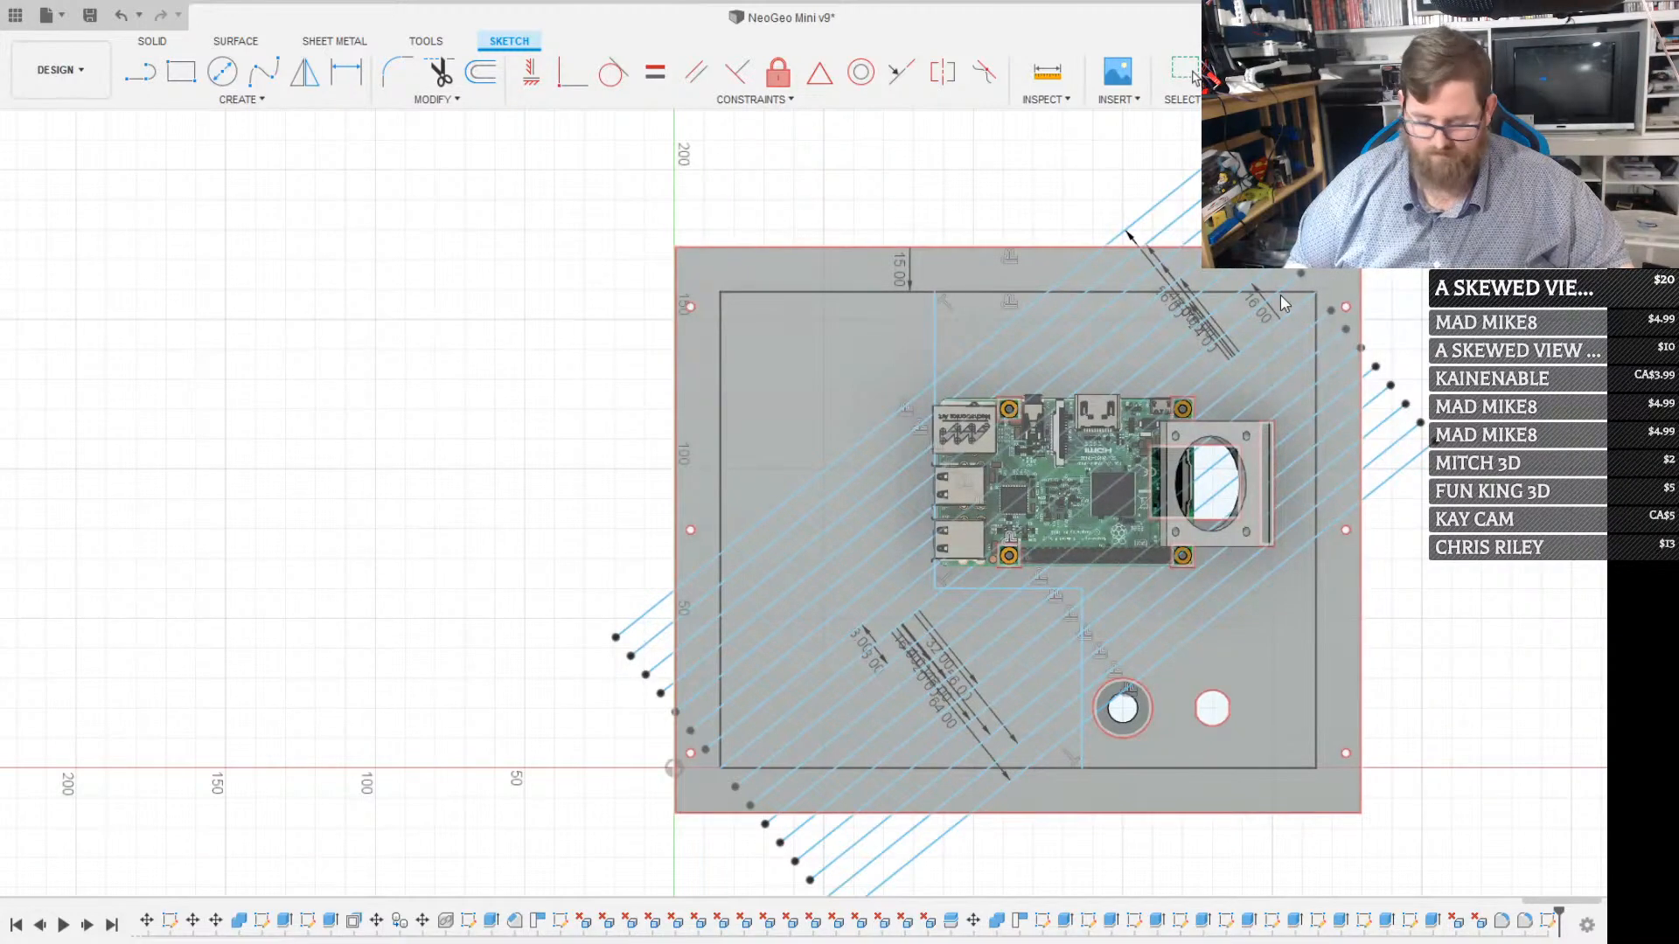
key("o")
left_click(1291, 312)
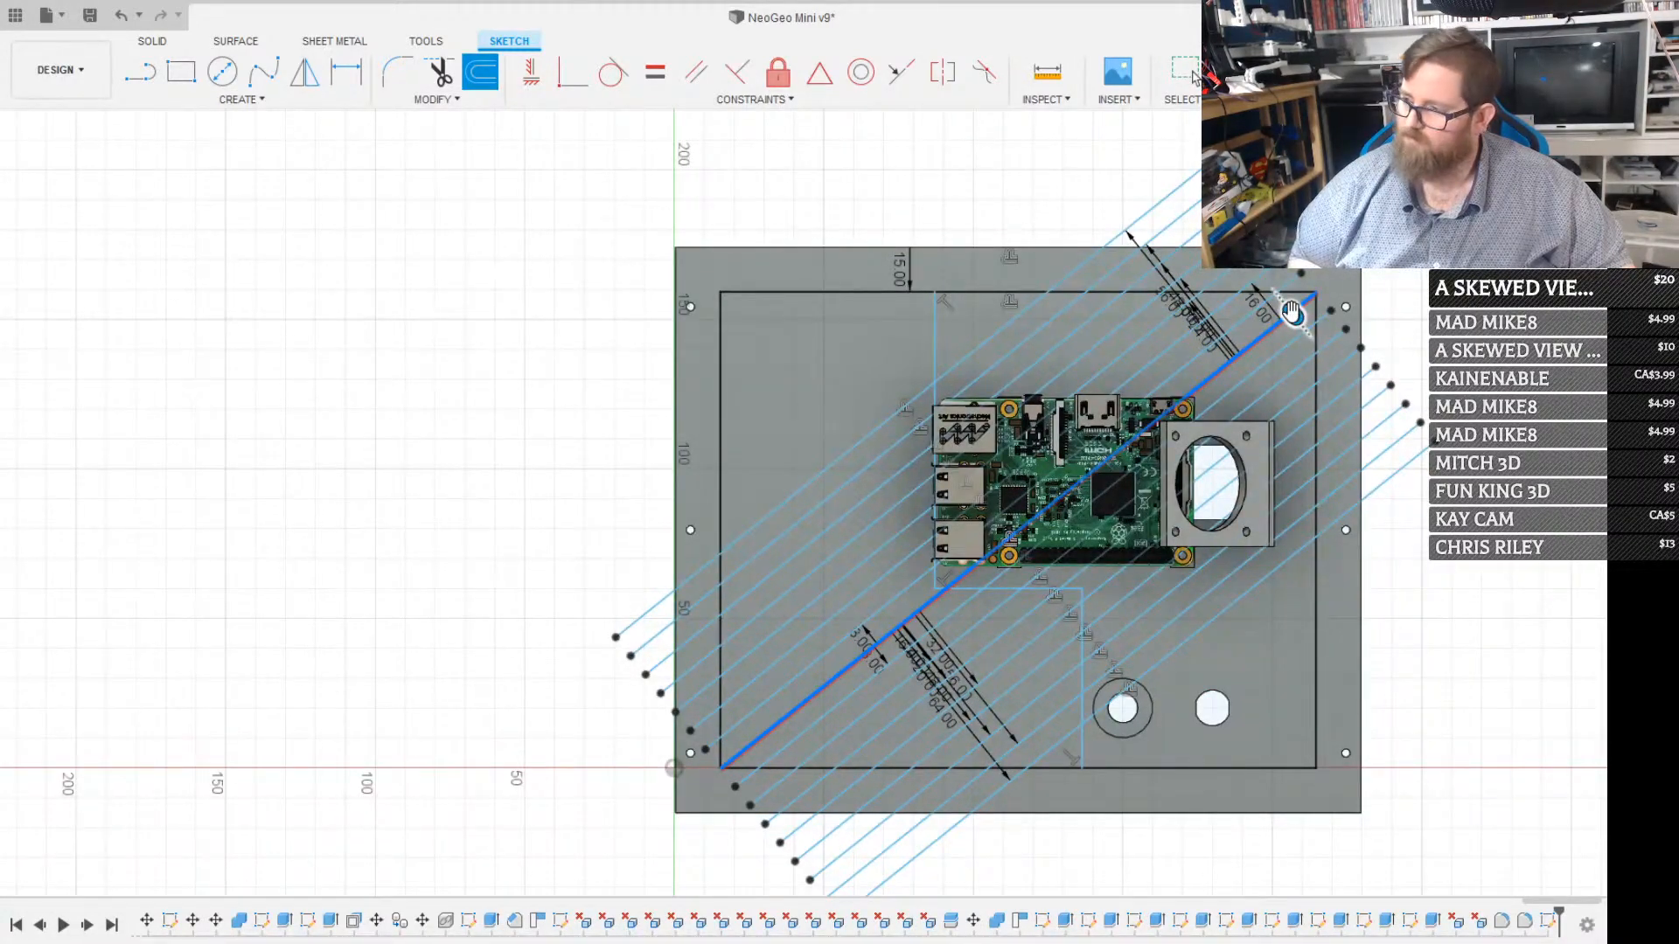
key("Return")
key("o")
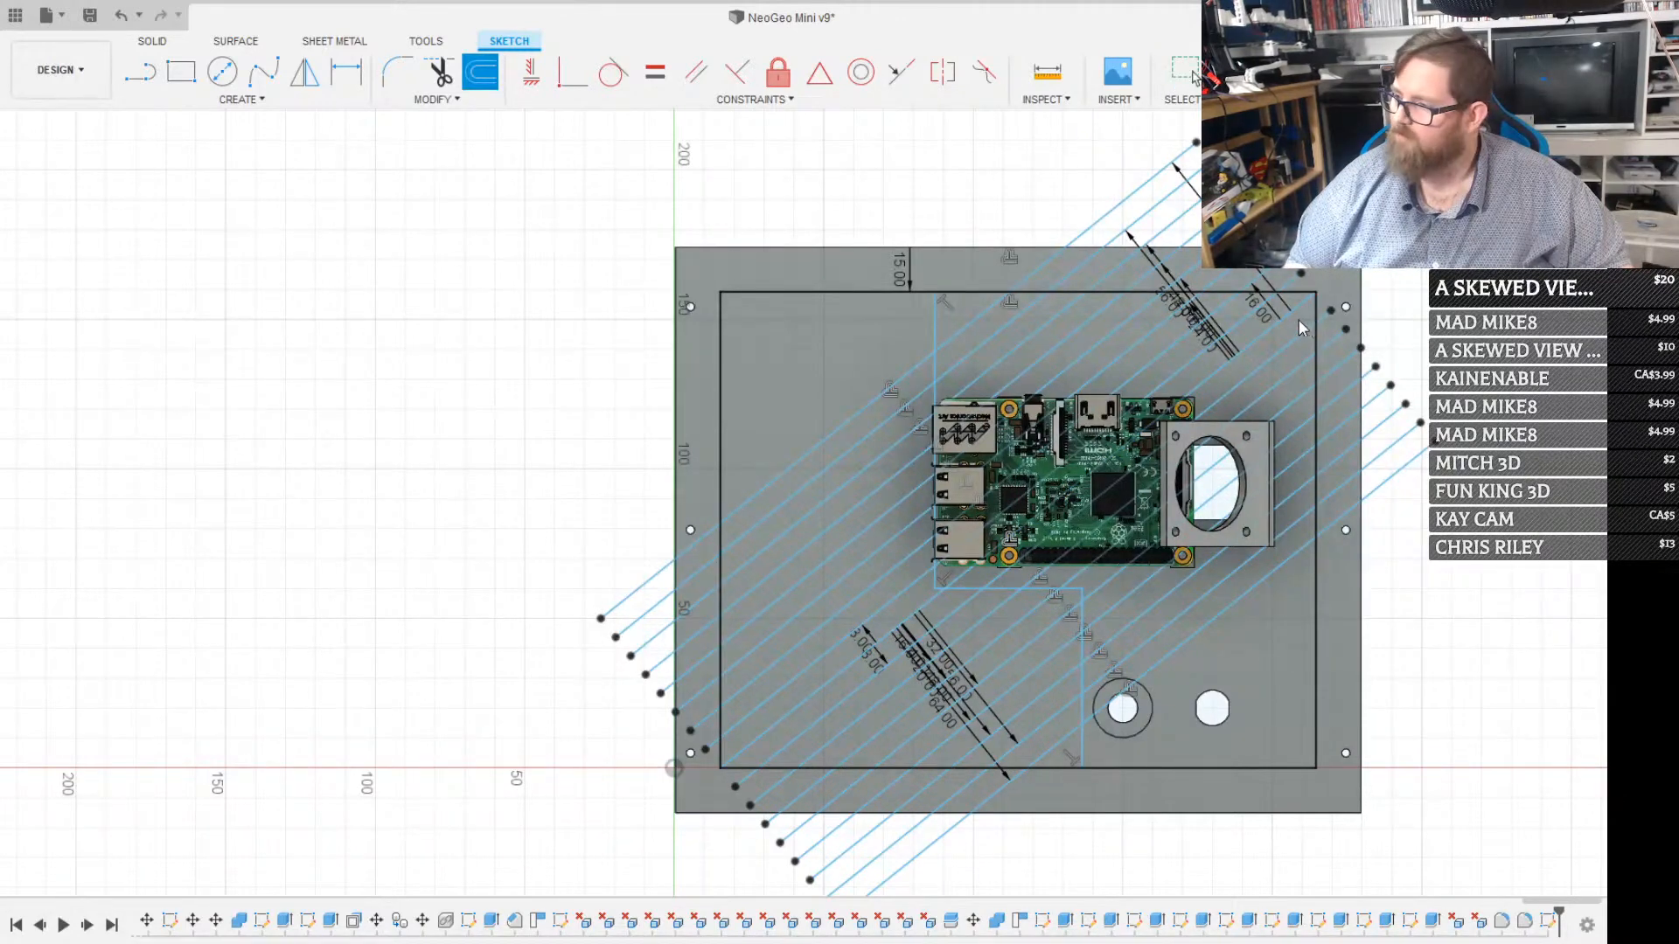
left_click(1291, 314)
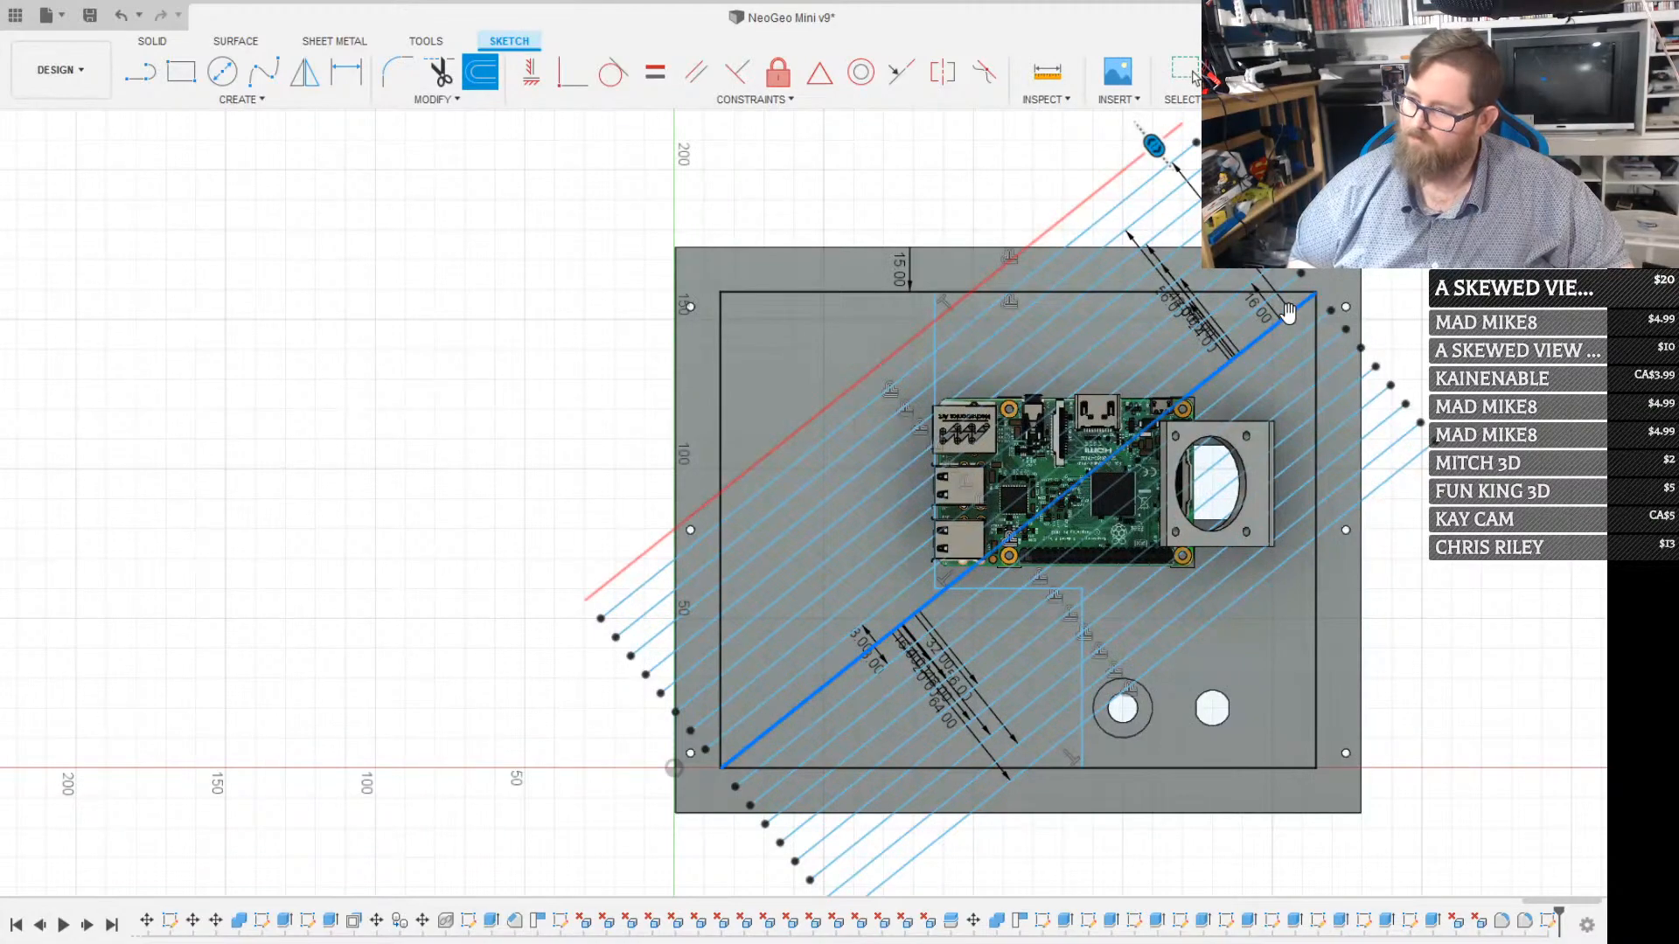
key("Escape")
key("o")
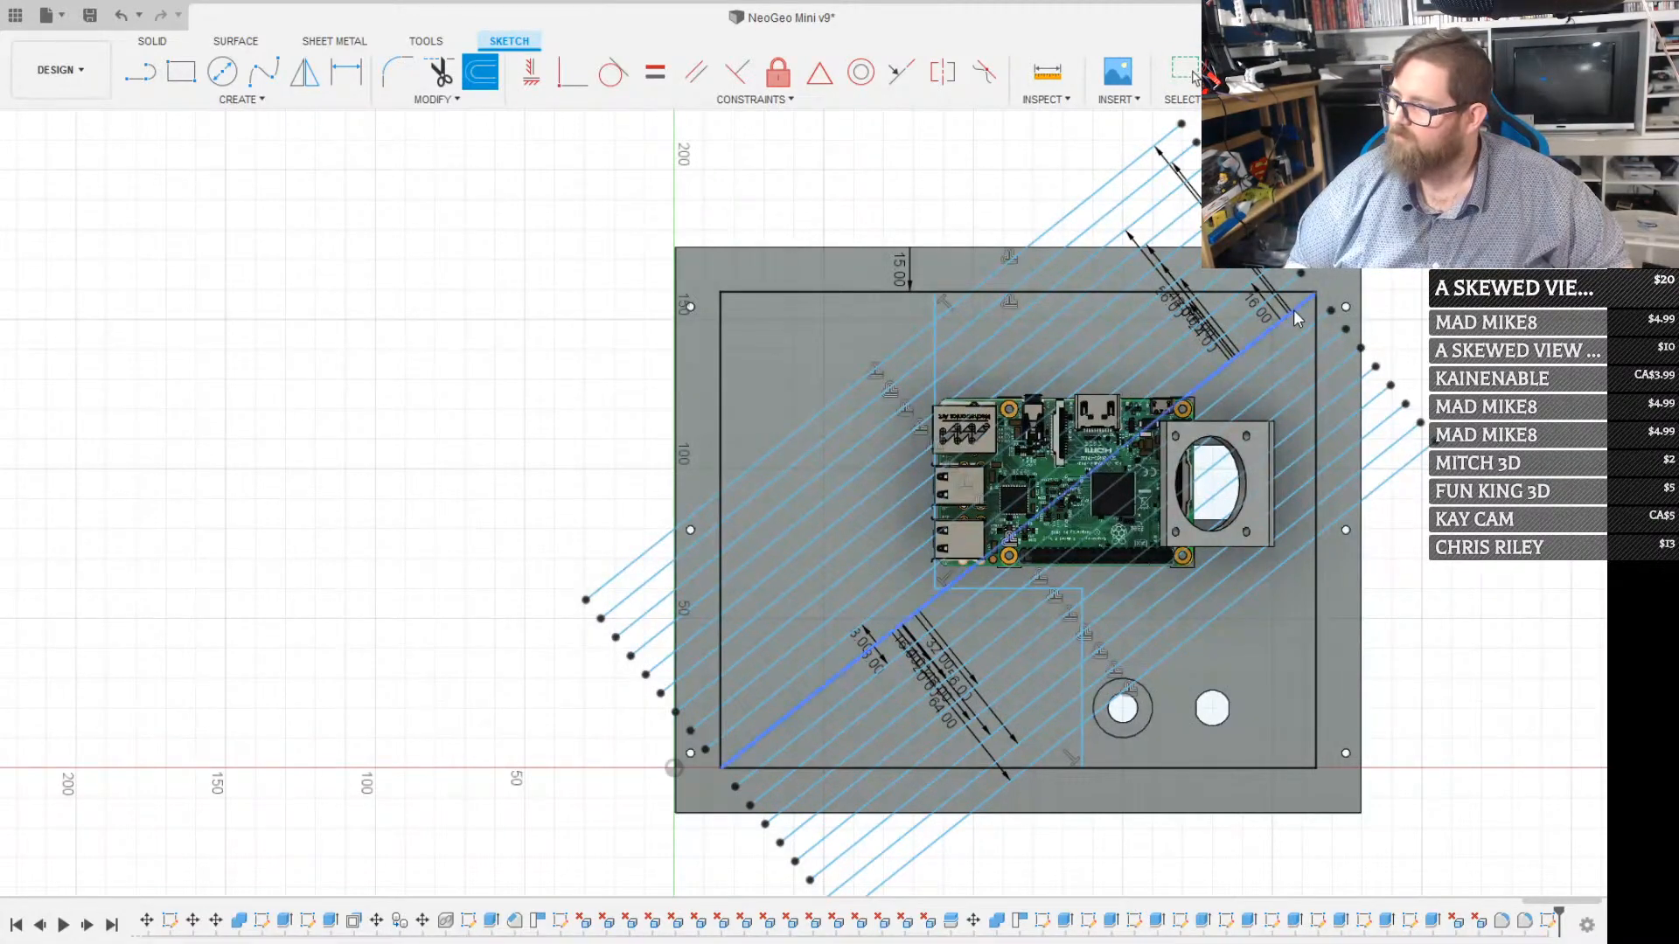
left_click(1292, 315)
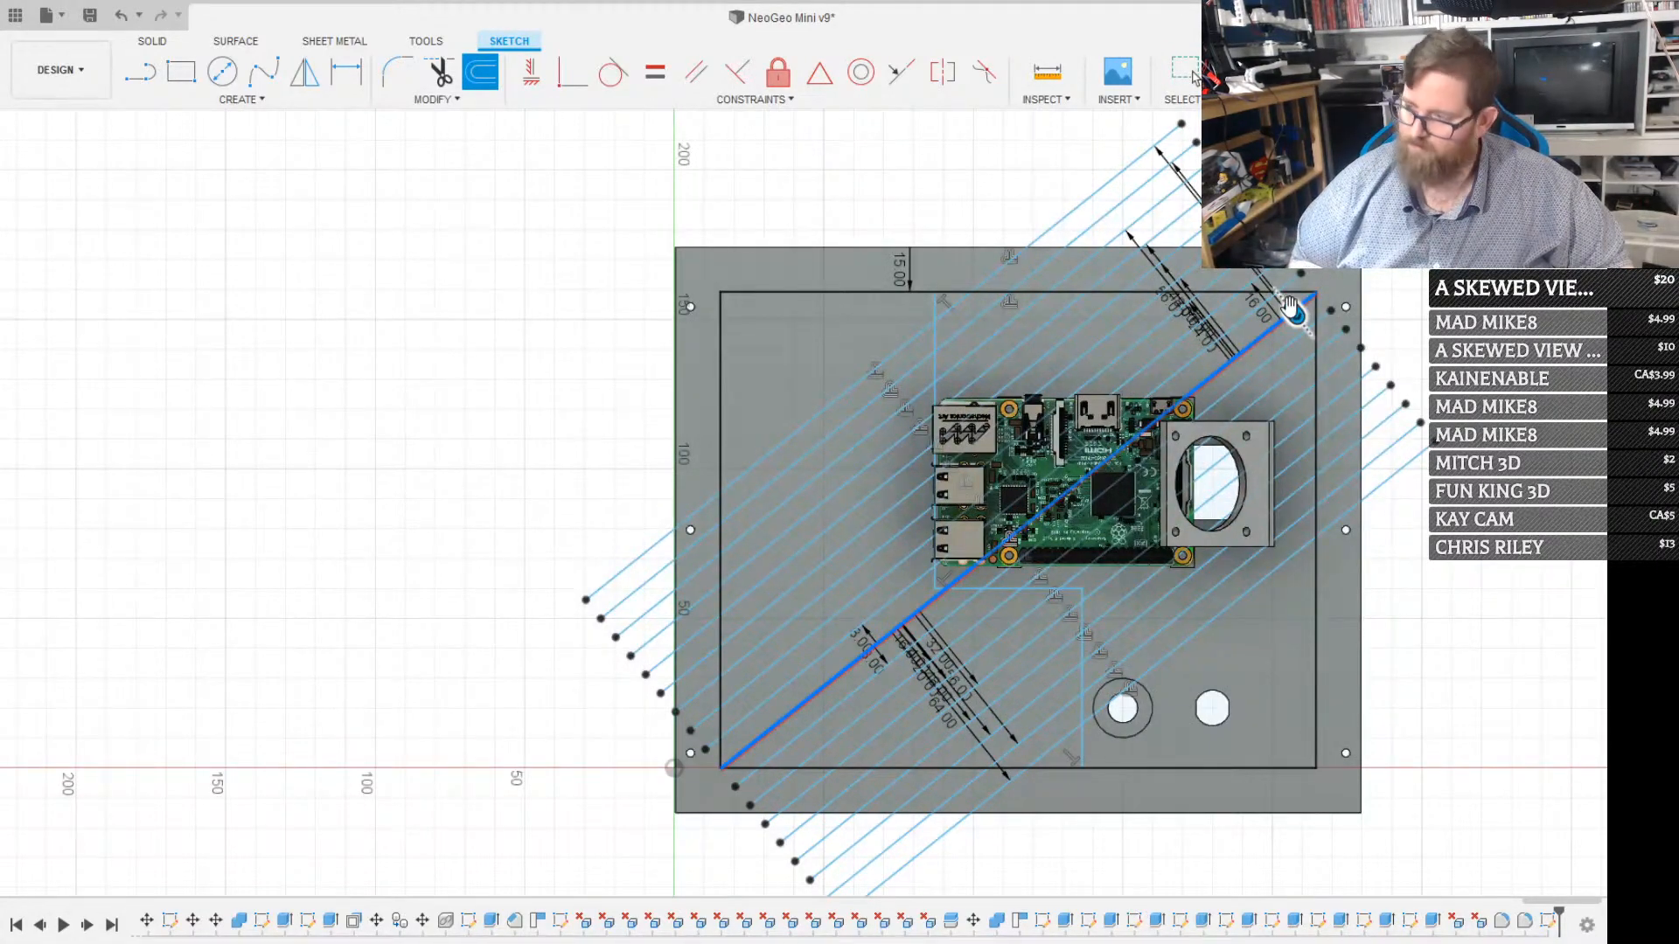
key("Return")
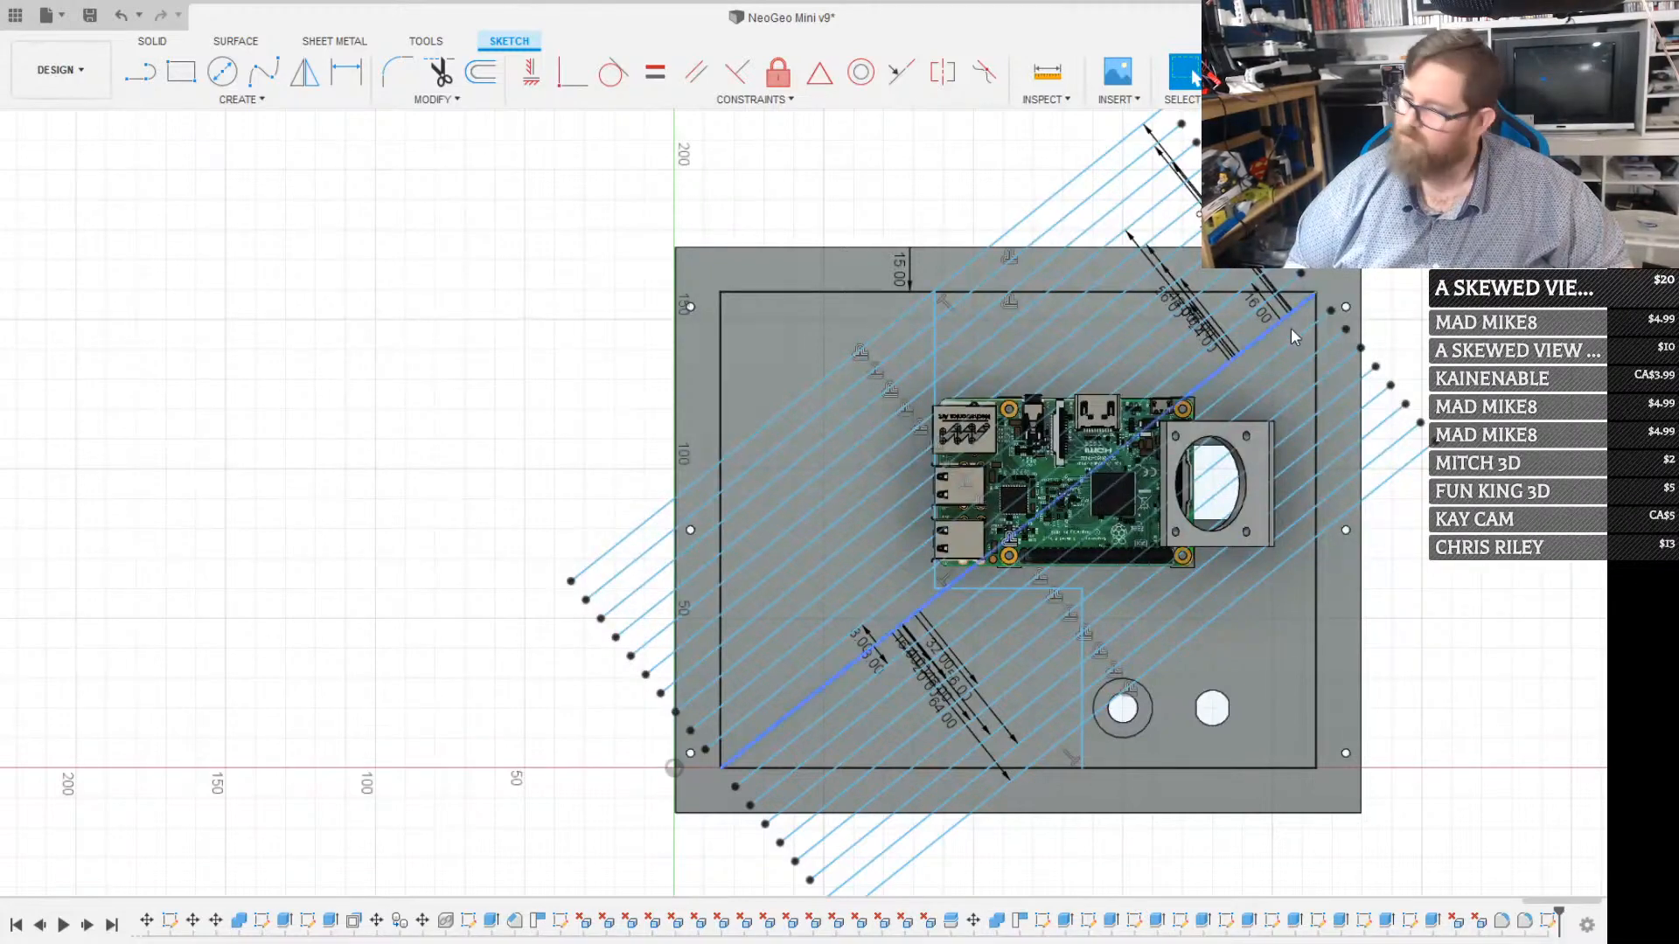
key("o")
left_click(1287, 314)
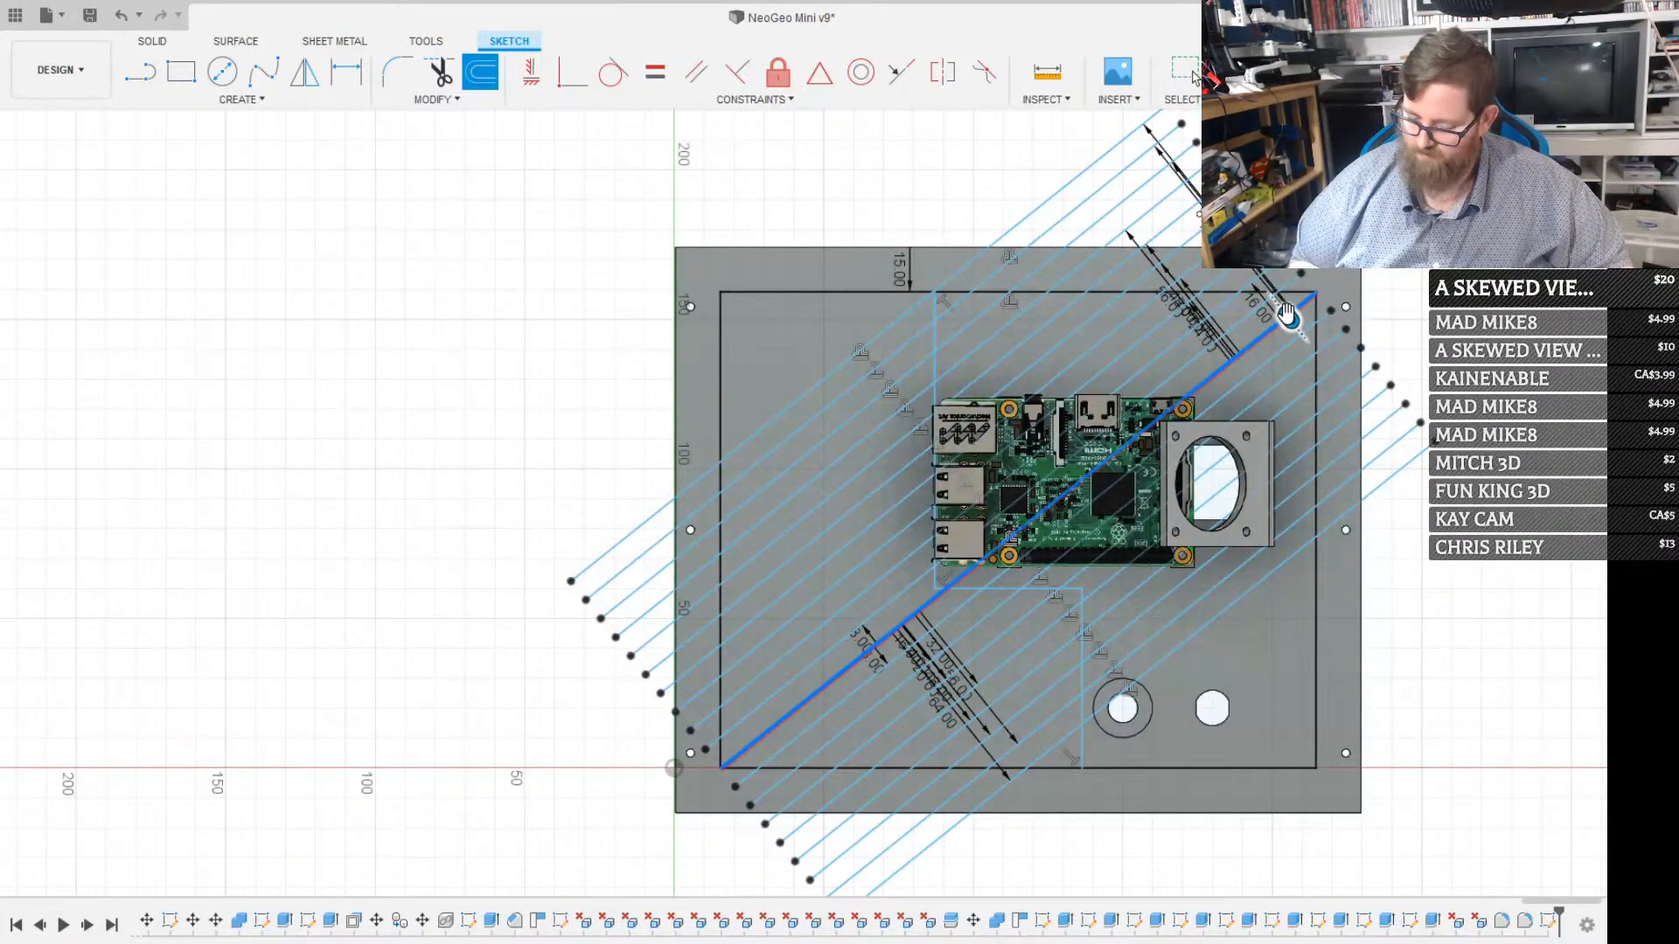
key("Return")
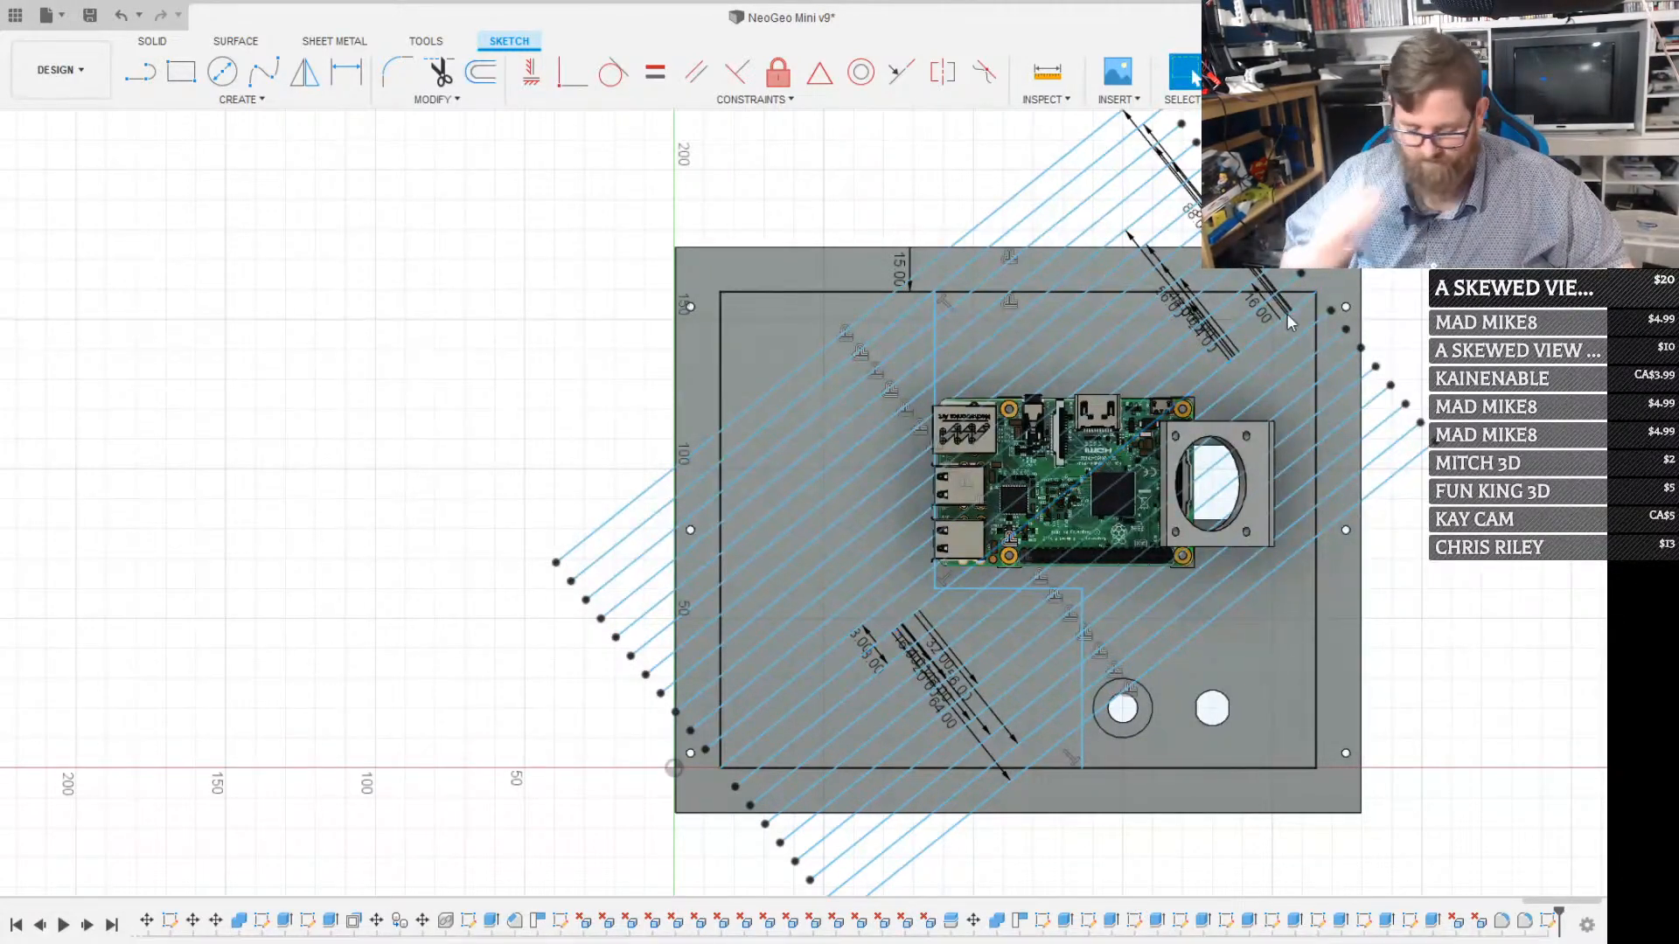
Complete the upper-left set by offsetting the diagonal line by 96, 104, 112 and 120 mm
left_click(1290, 308)
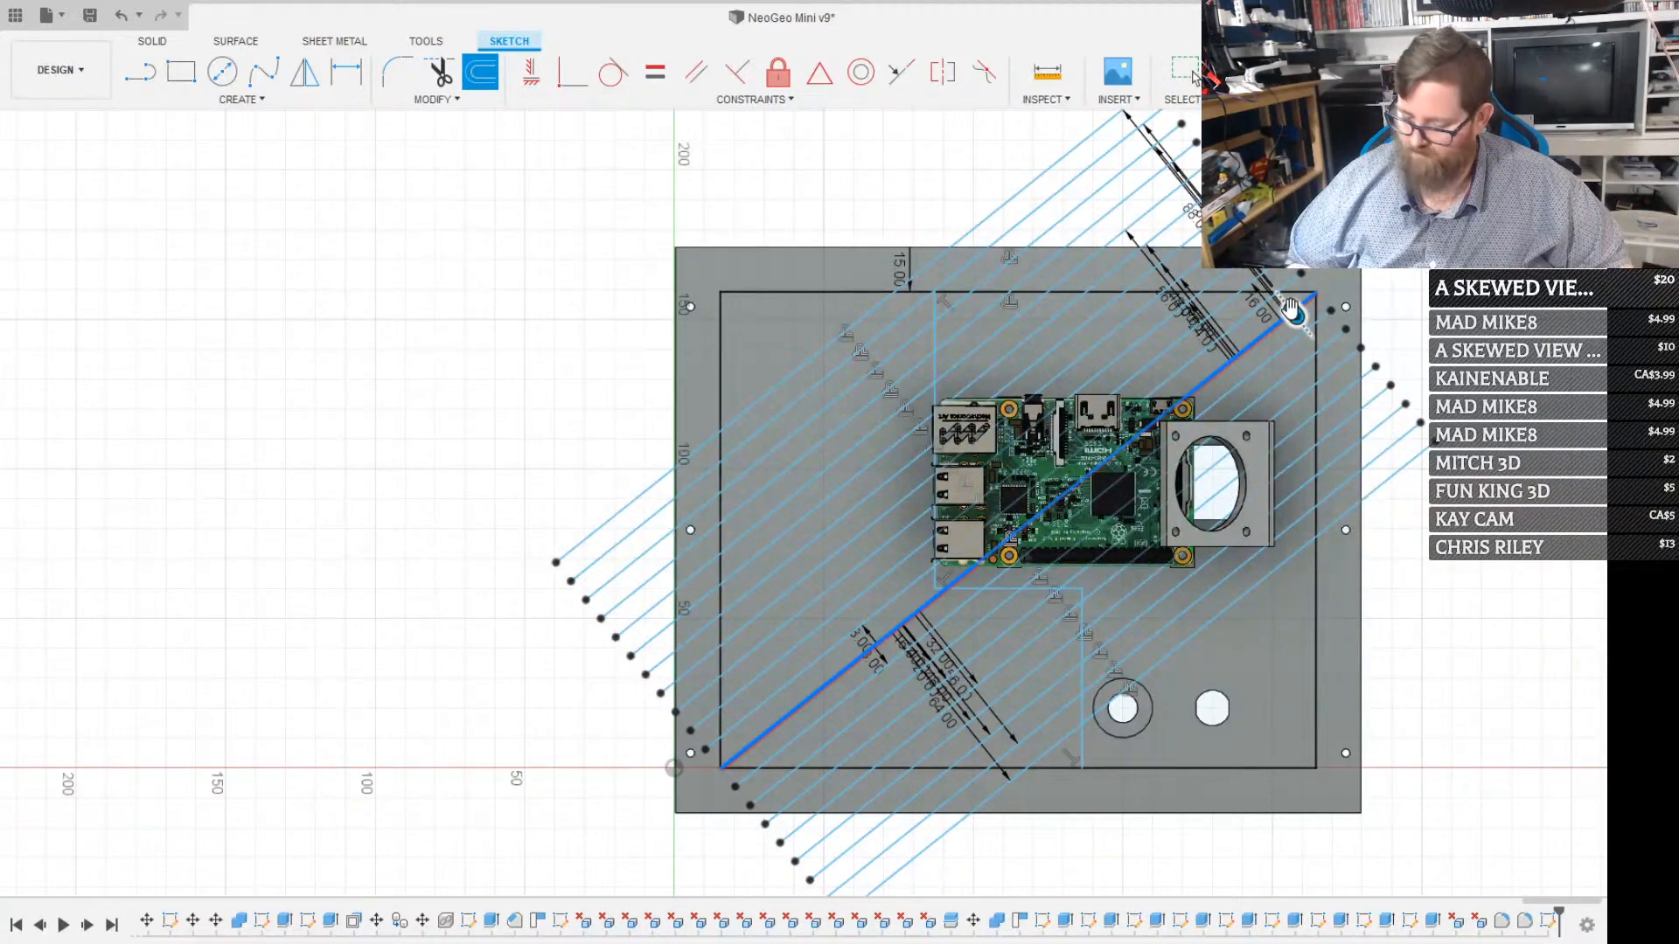
type("96")
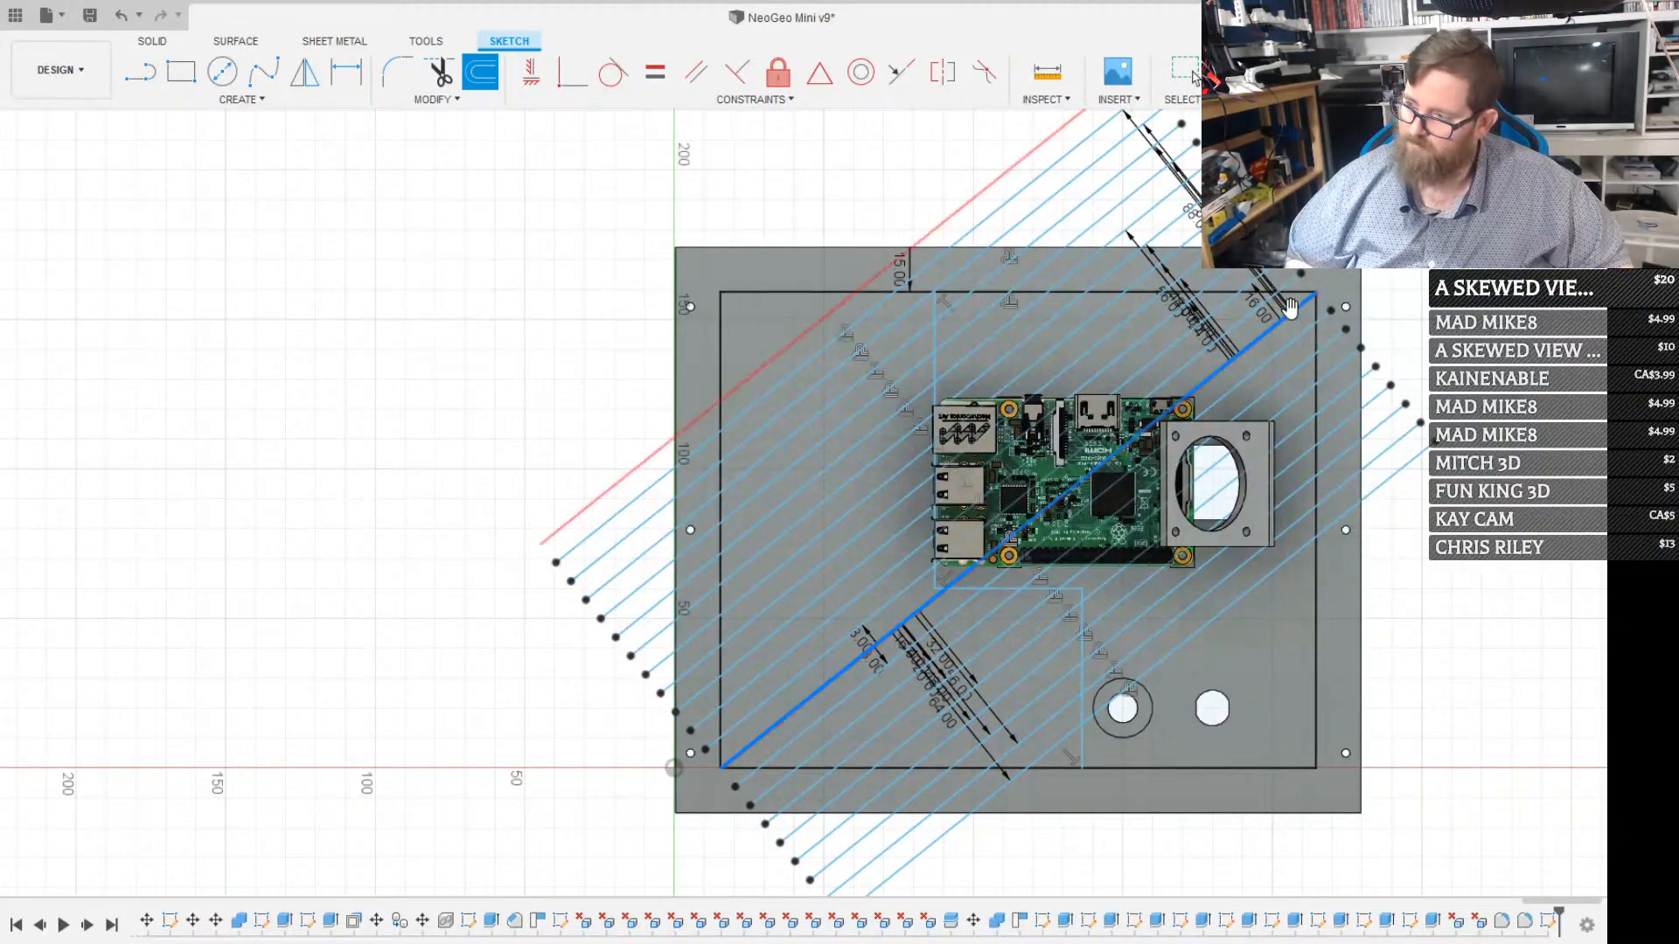
key("Return")
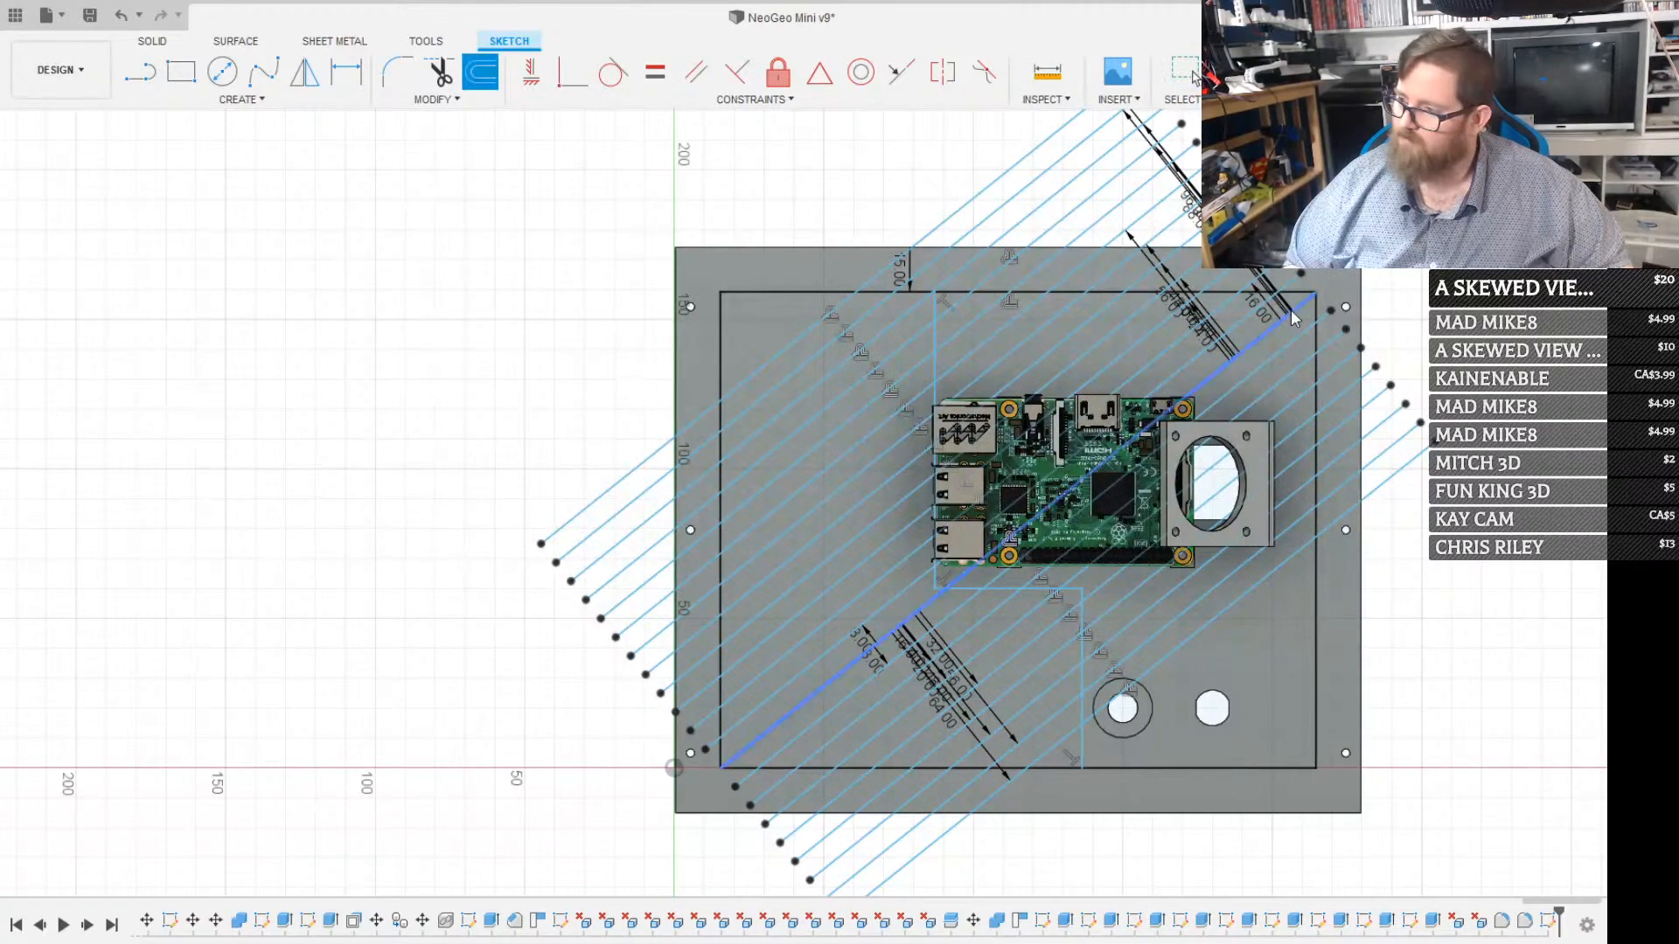
left_click(1289, 320)
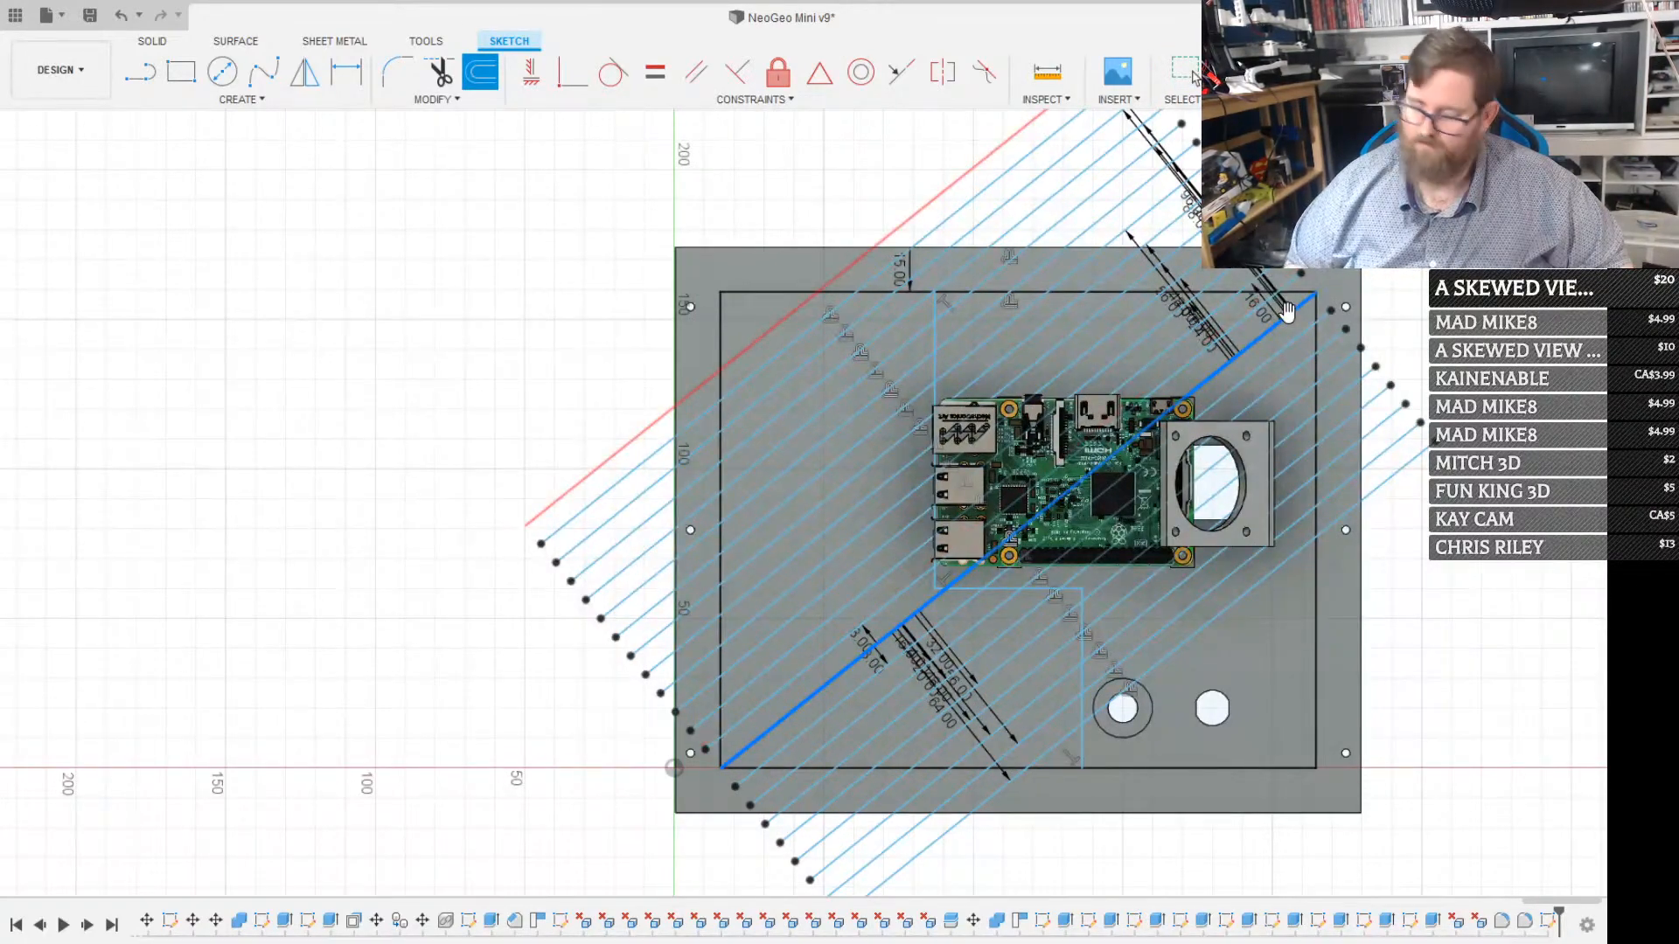
key("Escape")
key("o")
left_click(1288, 317)
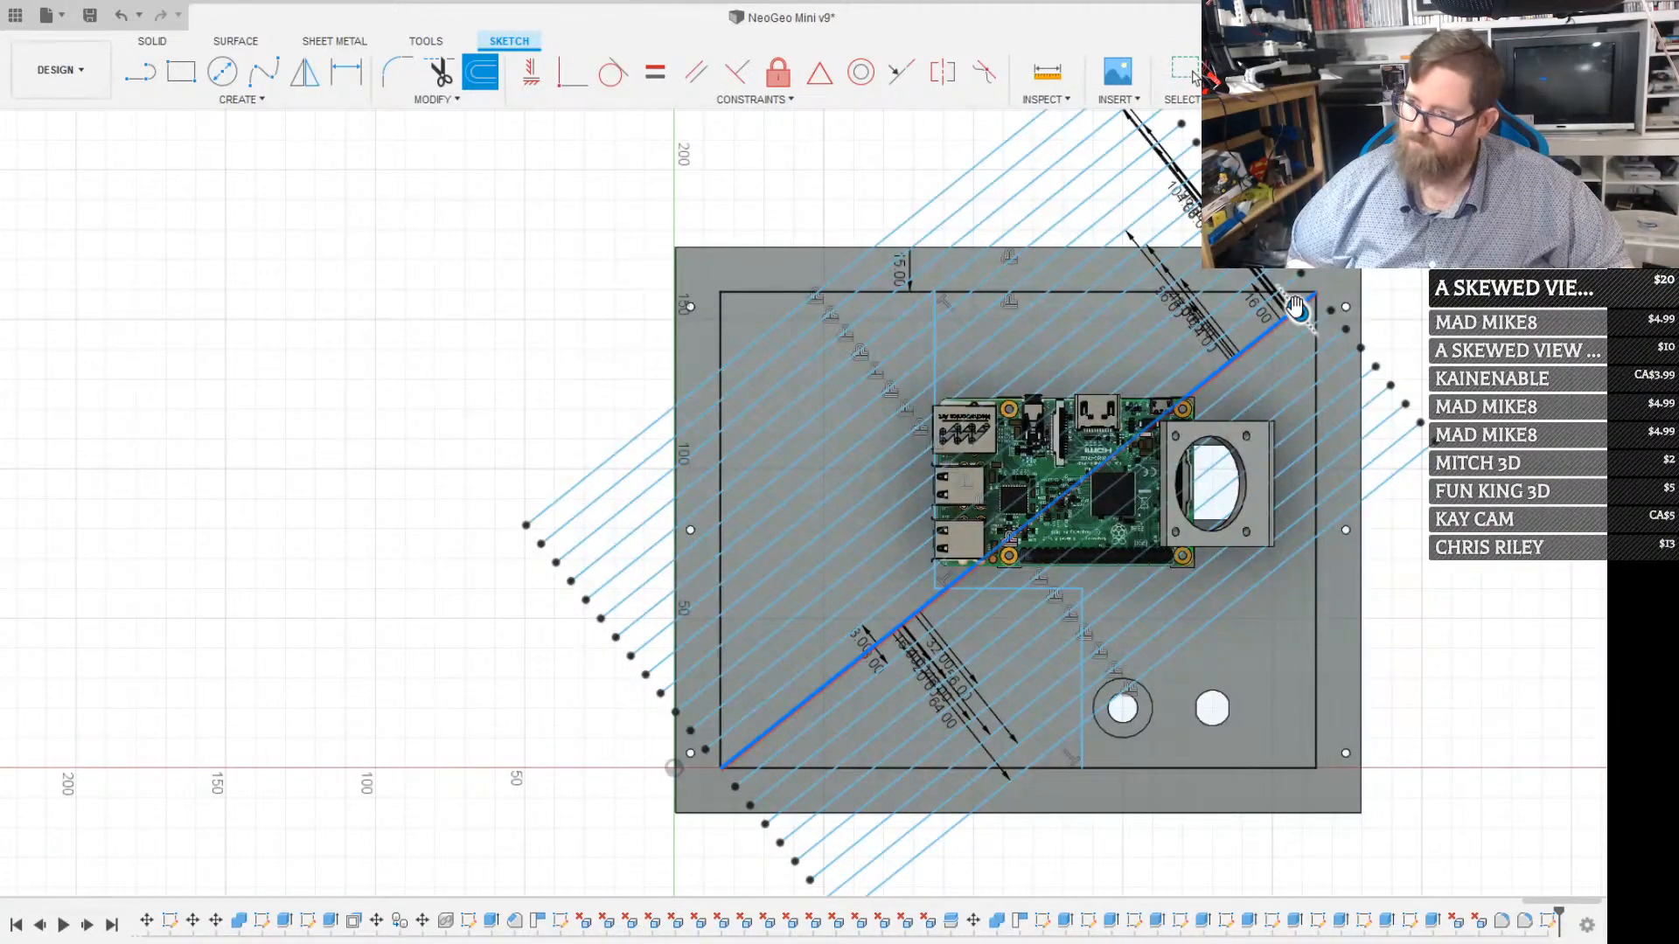
left_click(1298, 313)
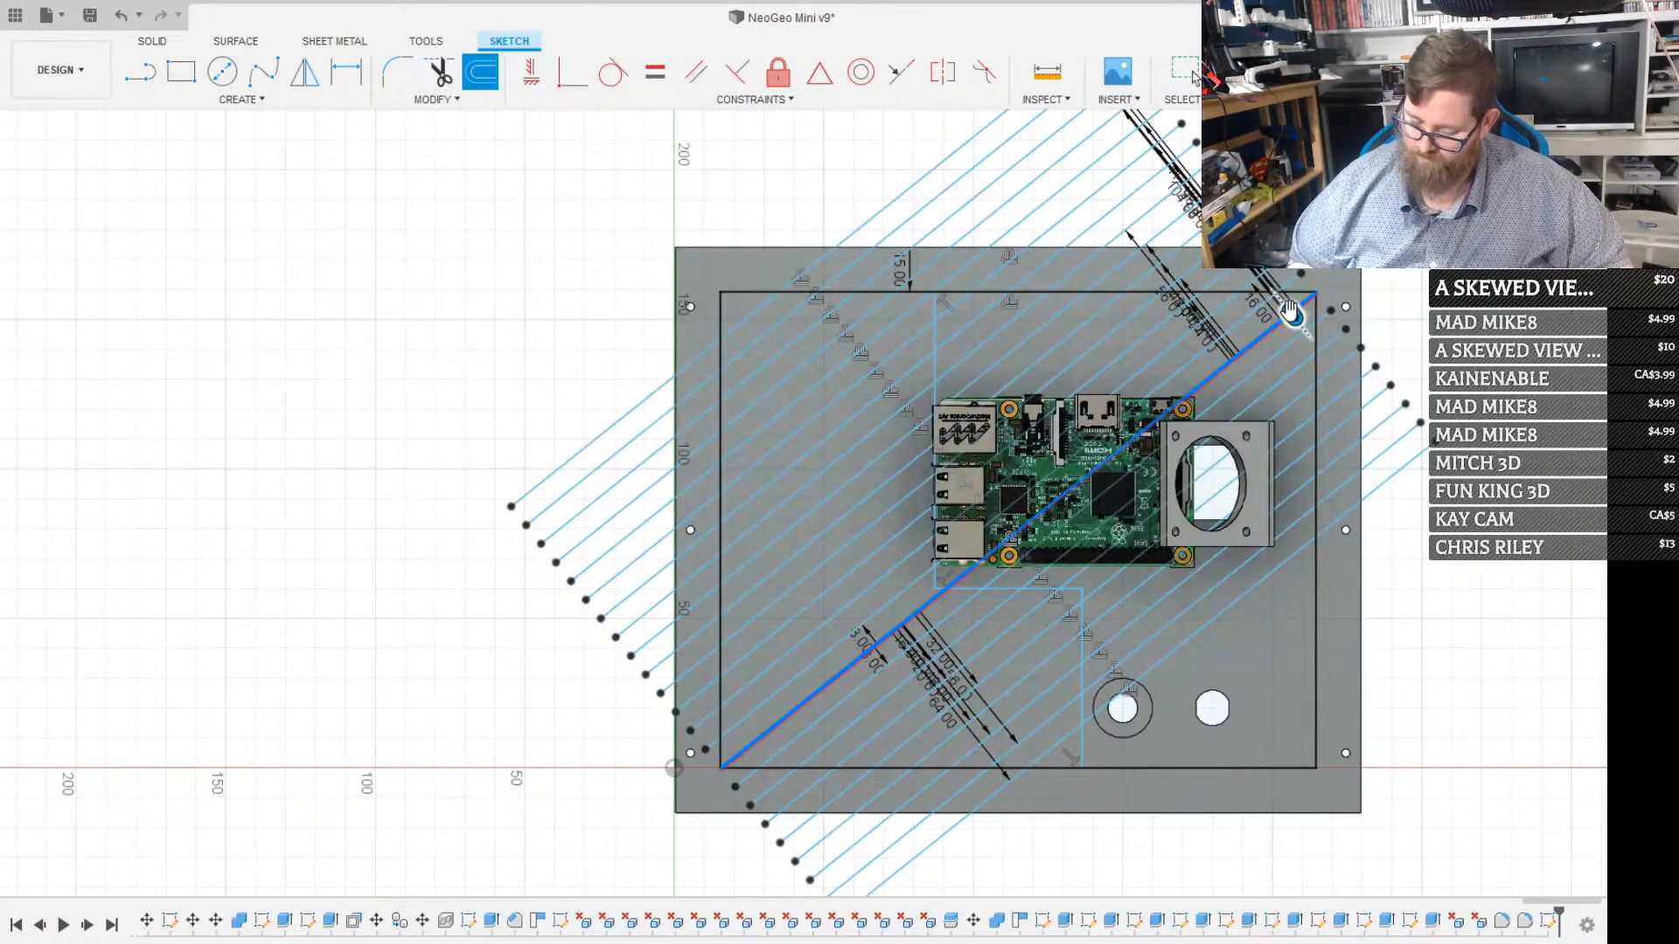
left_click(1291, 310)
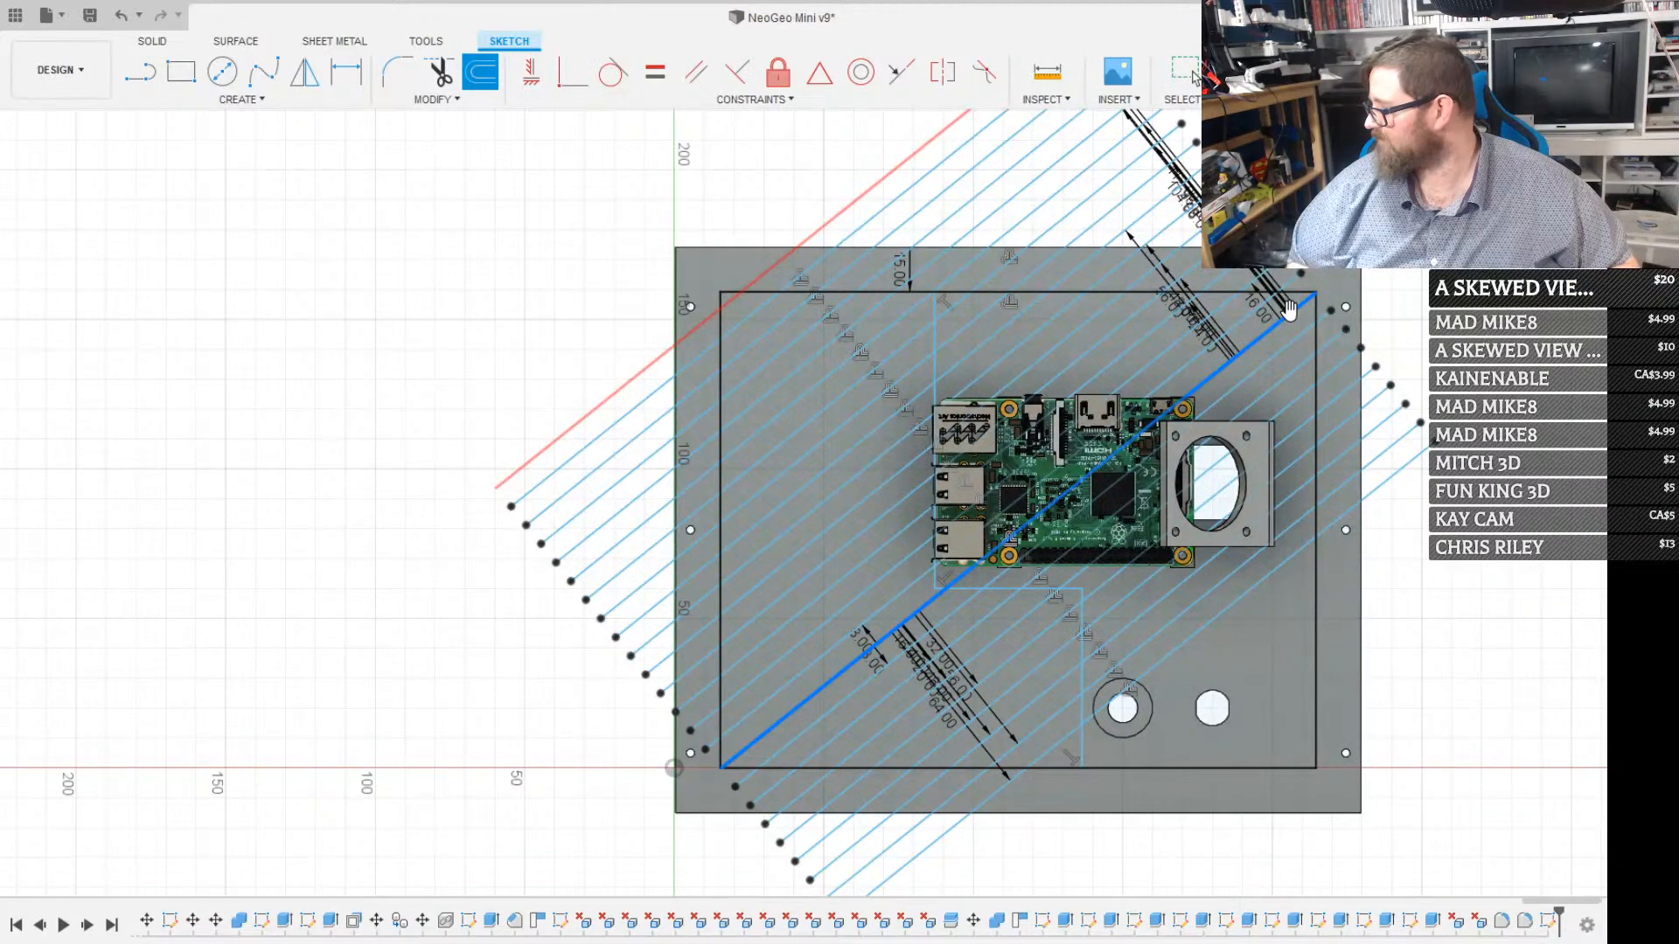
key("Return")
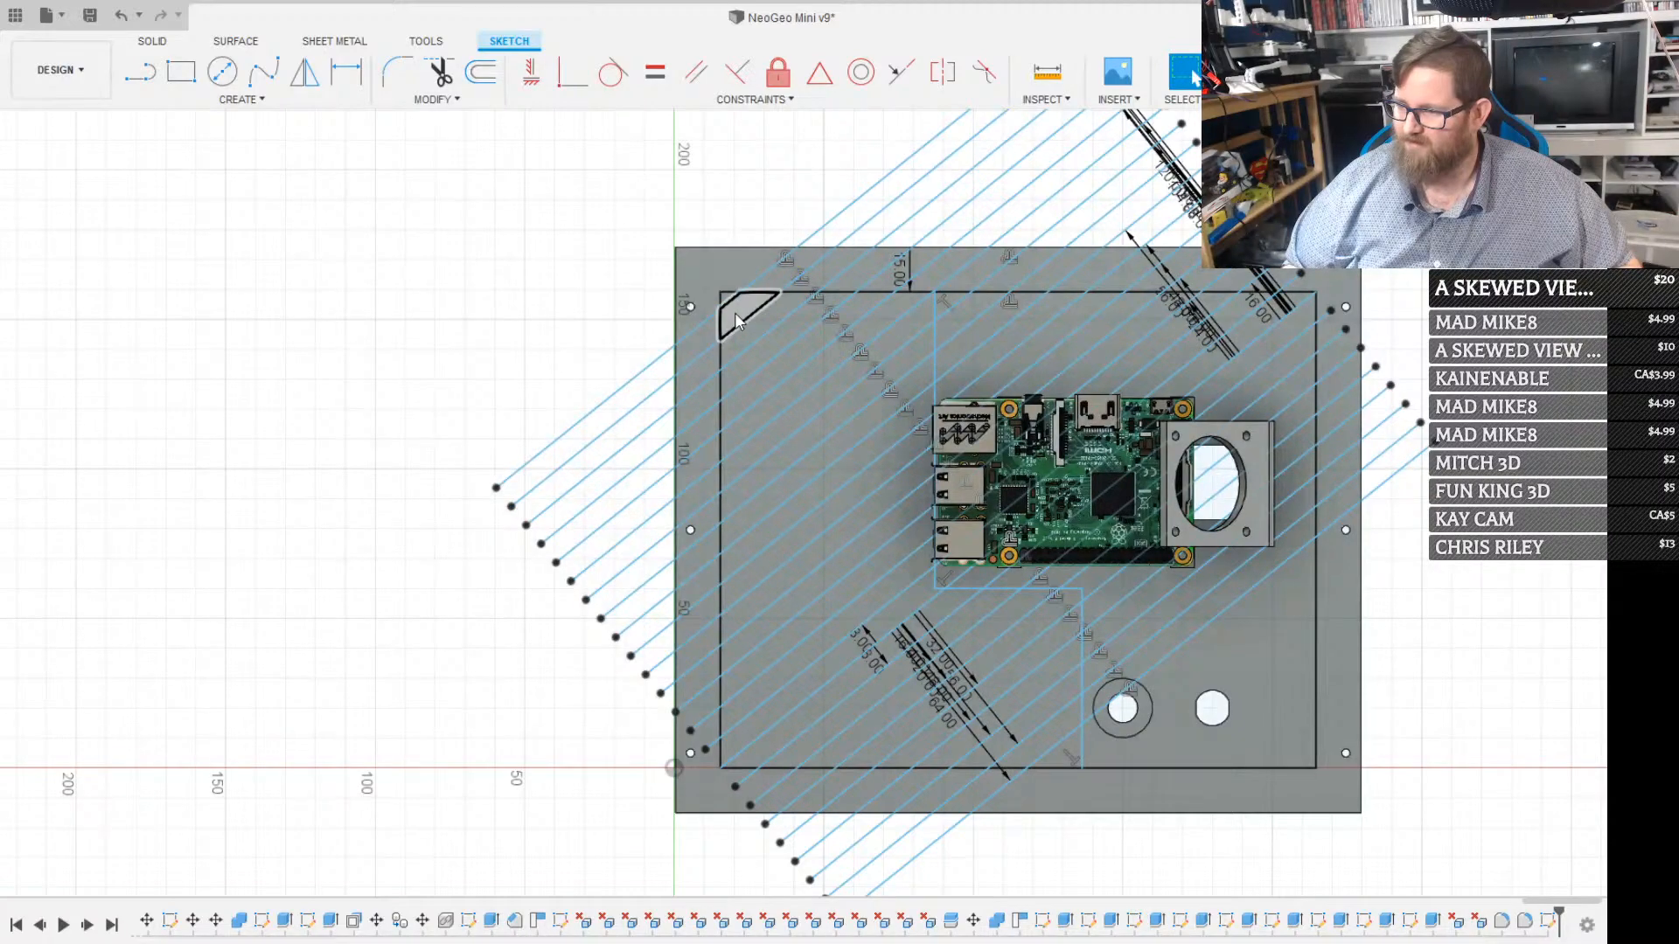
Select every other diagonal stripe beside the Raspberry Pi's USB ports, starting with the small triangle in the inset outline's upper-left corner
scroll(735, 312, "up", 5)
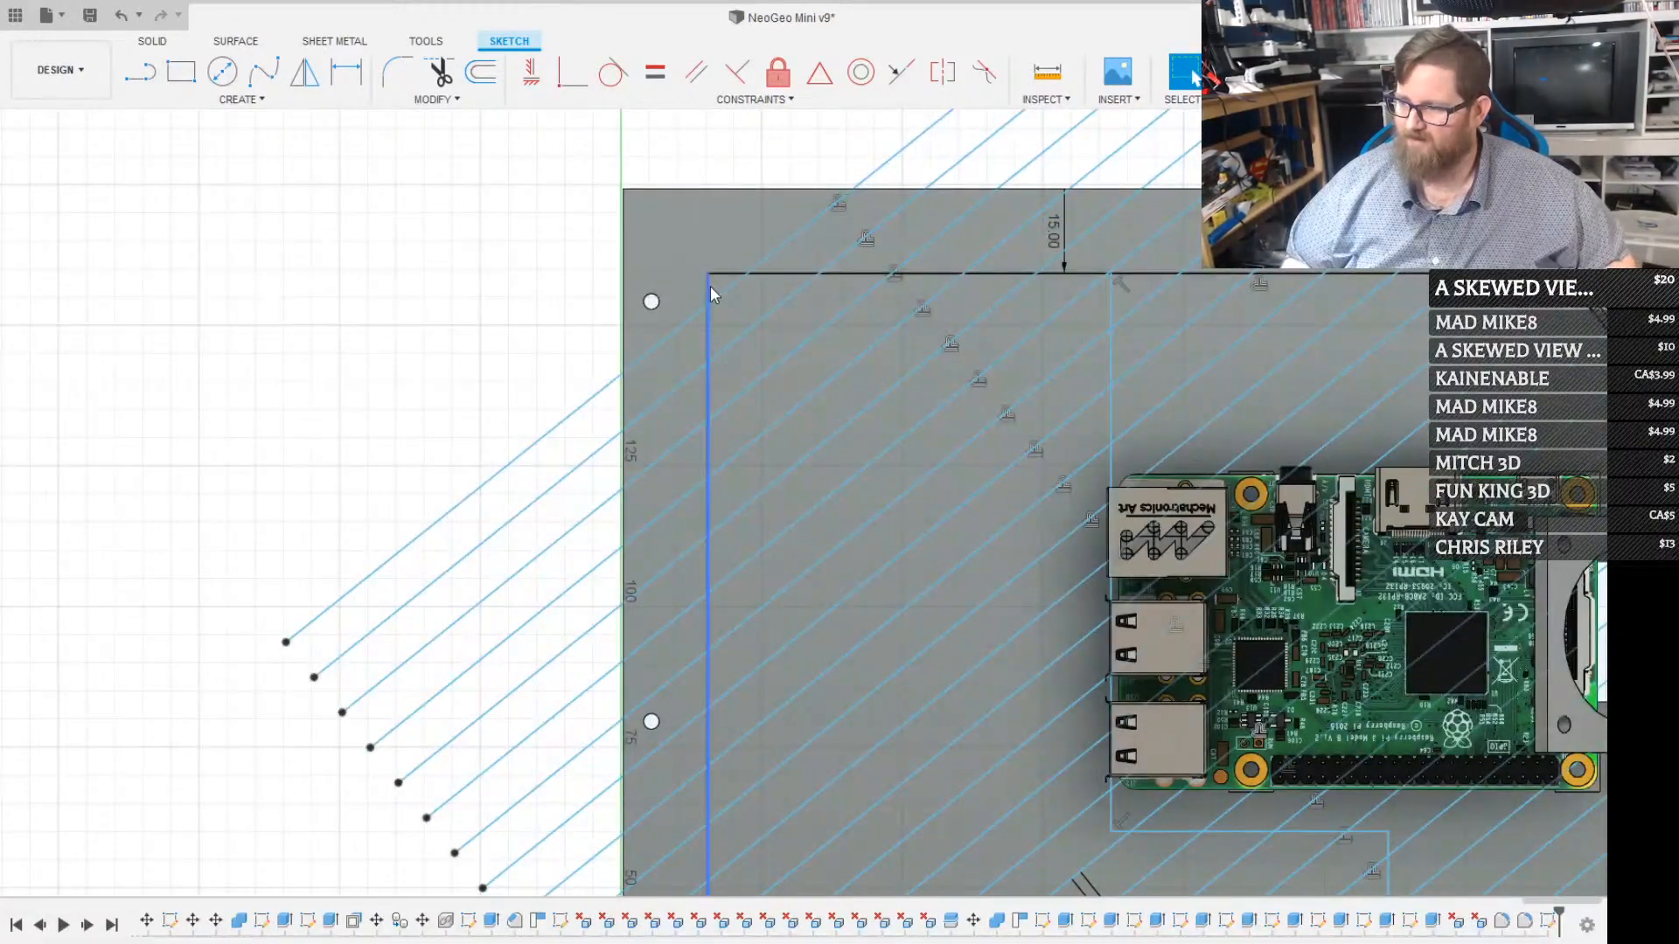
left_click(722, 285)
left_click(822, 360, "shift")
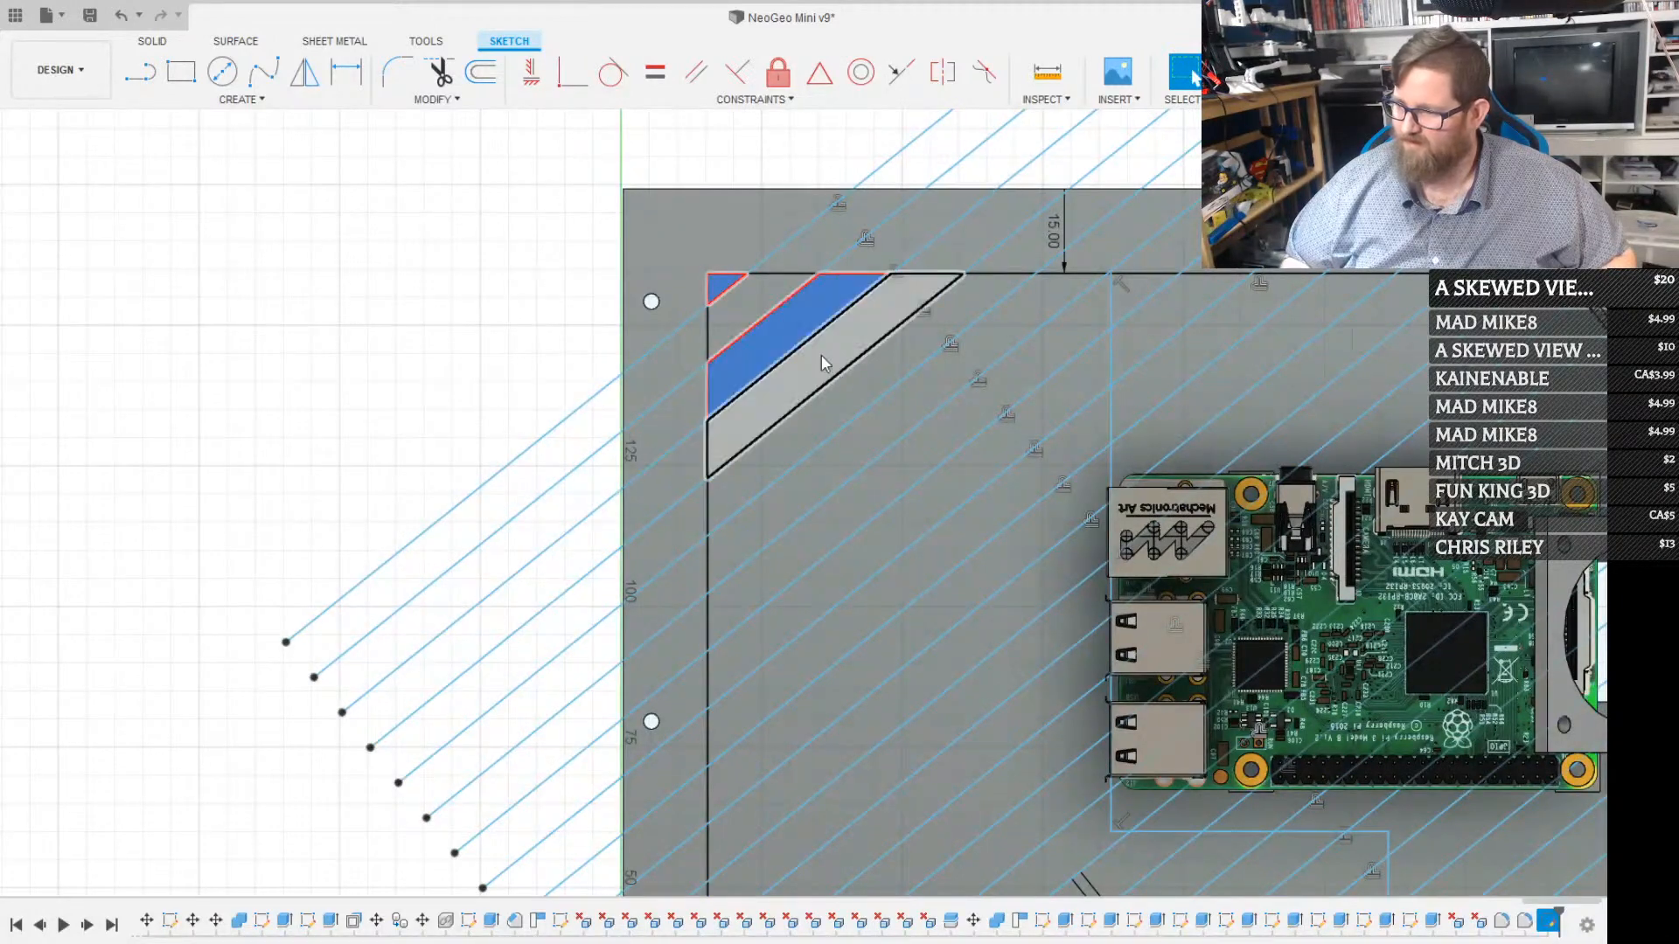
left_click(852, 395, "shift")
left_click(916, 451, "shift")
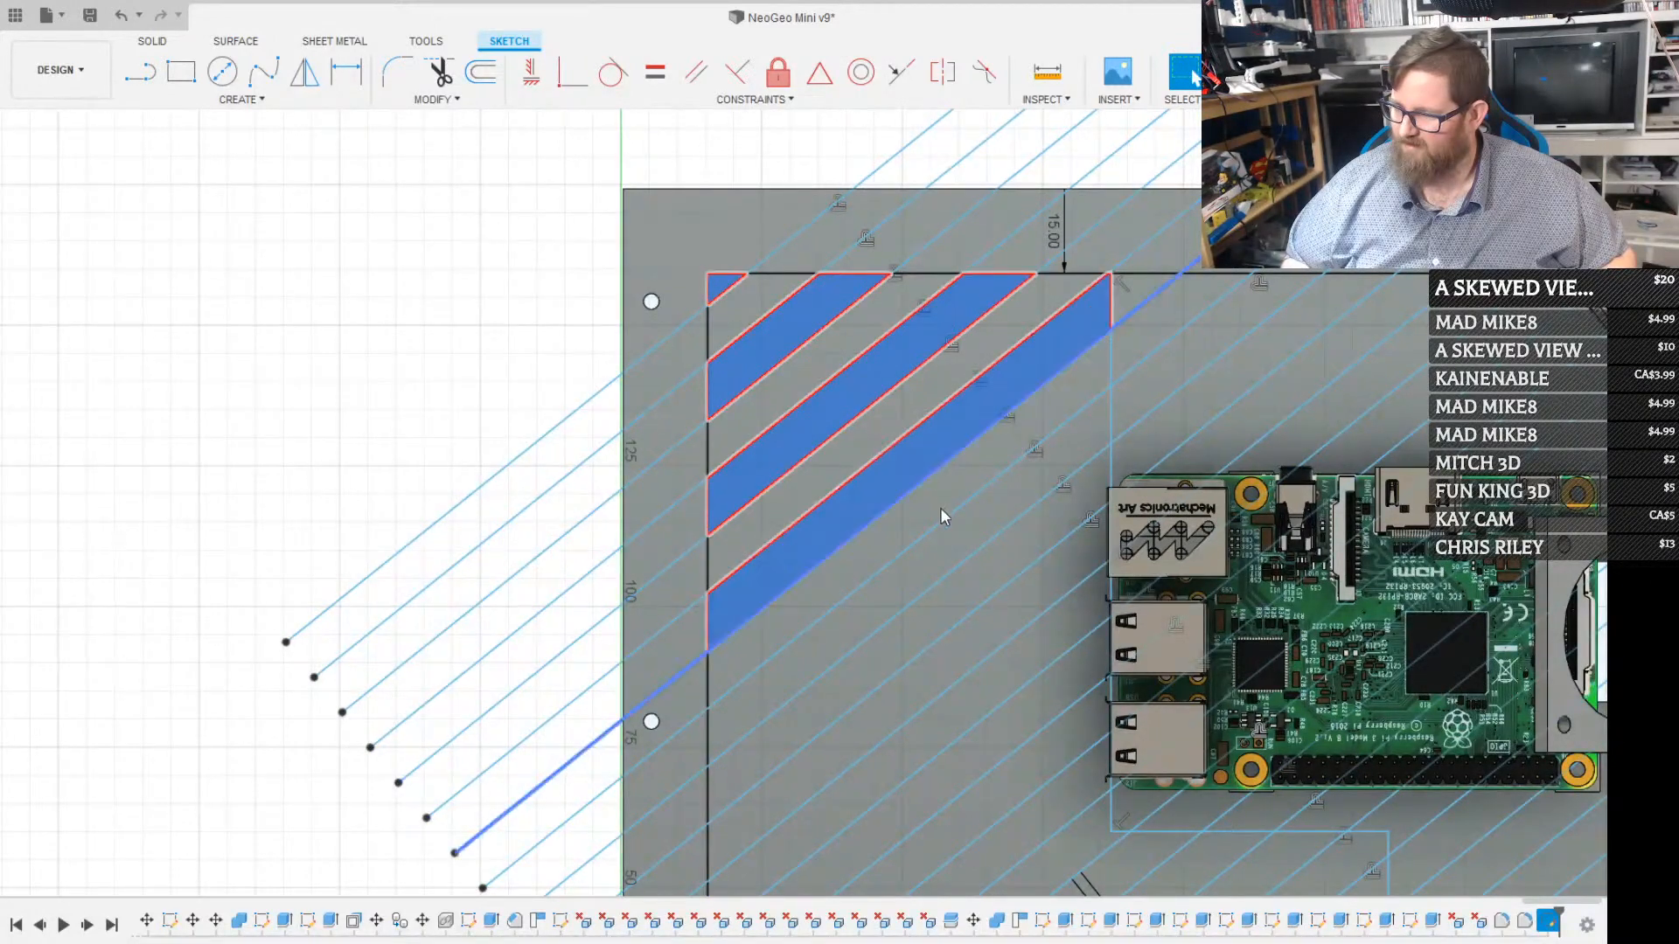
left_click(962, 533, "shift")
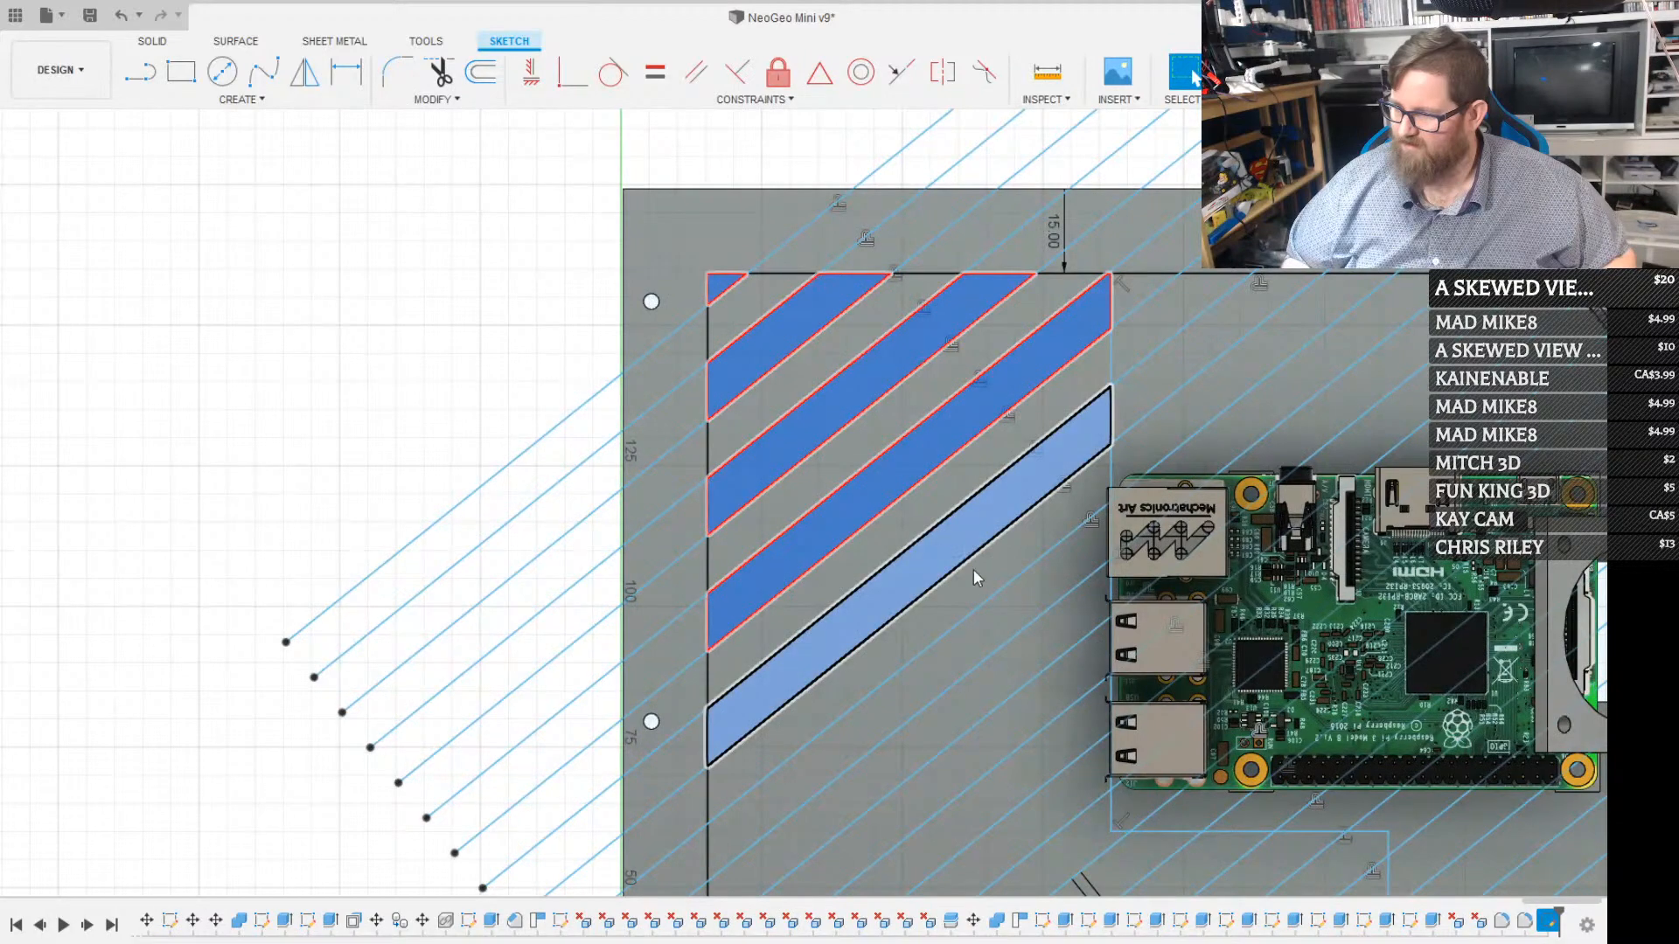
left_click(1057, 675, "shift")
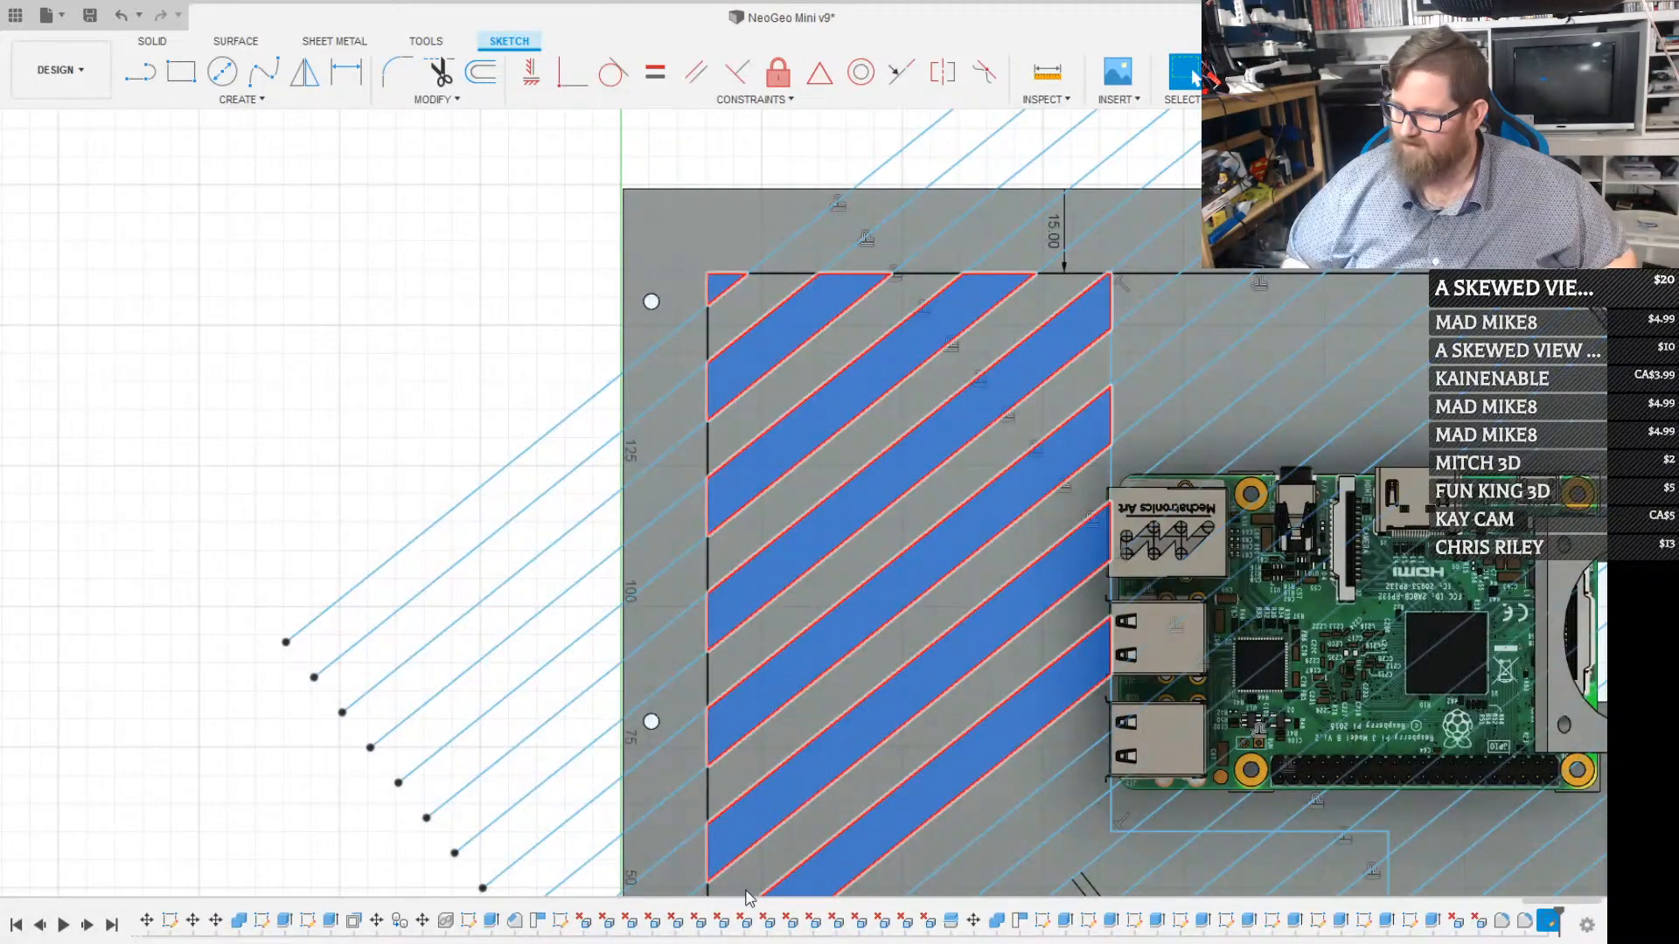
Add the remaining alternate stripes down to the corner triangle beside the round holes, and extrude all selected stripes as cuts through the back panel
mouse_move(748, 897)
middle_mouse_down()
mouse_move(659, 589)
mouse_move(607, 526)
middle_mouse_up()
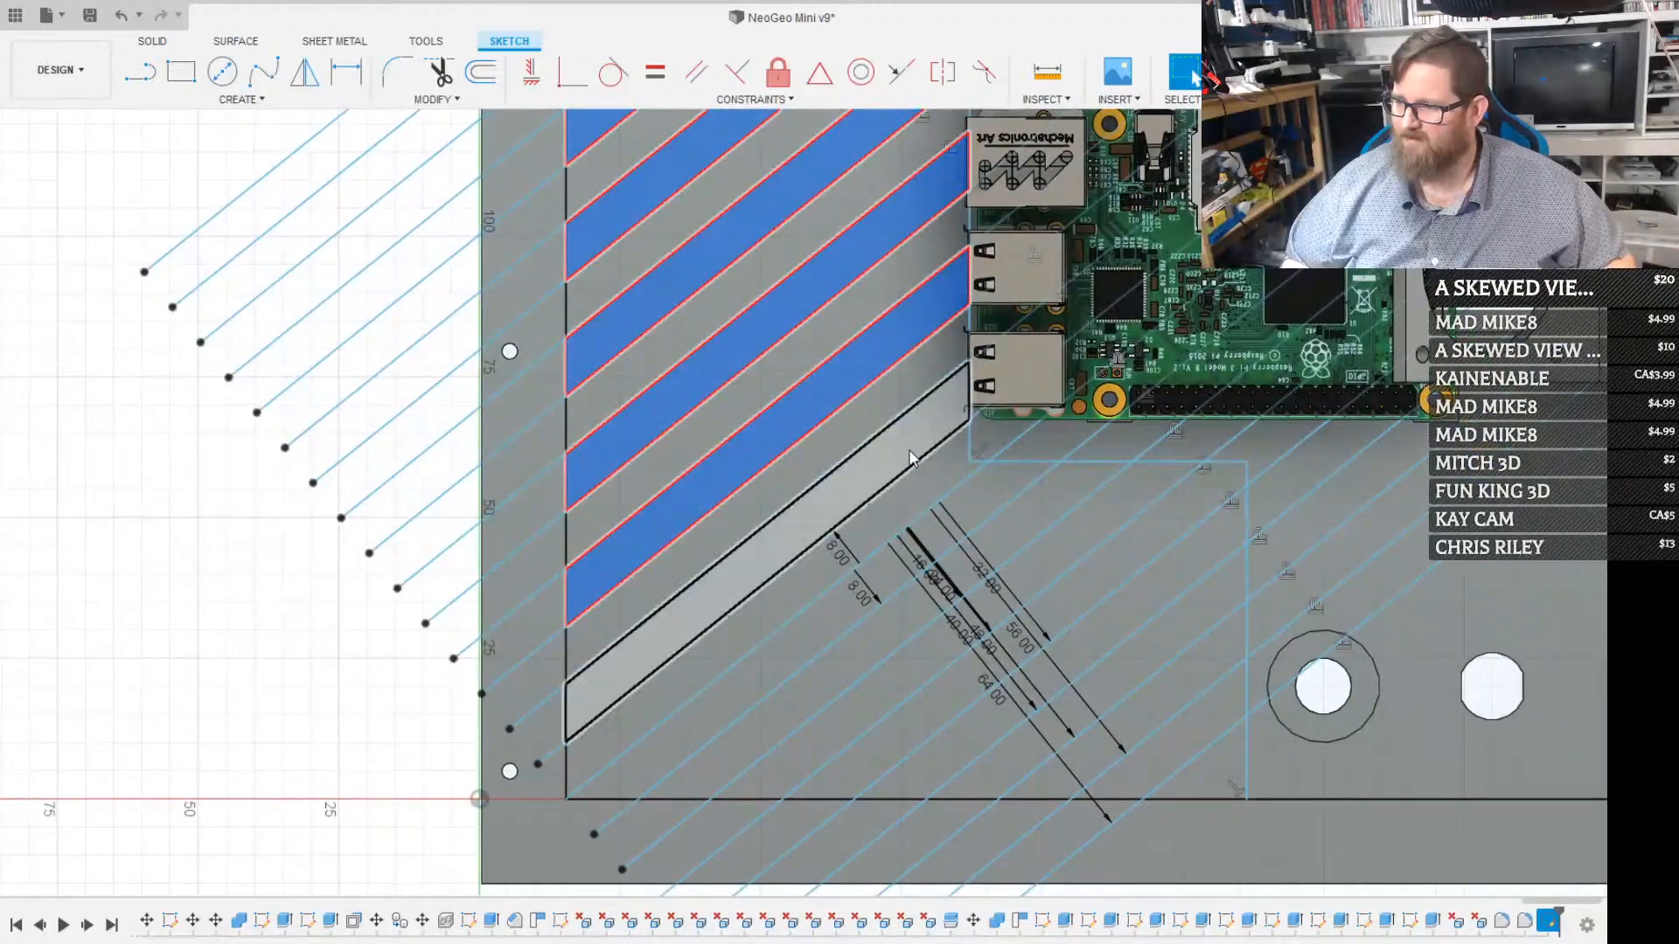
left_click(911, 456, "shift")
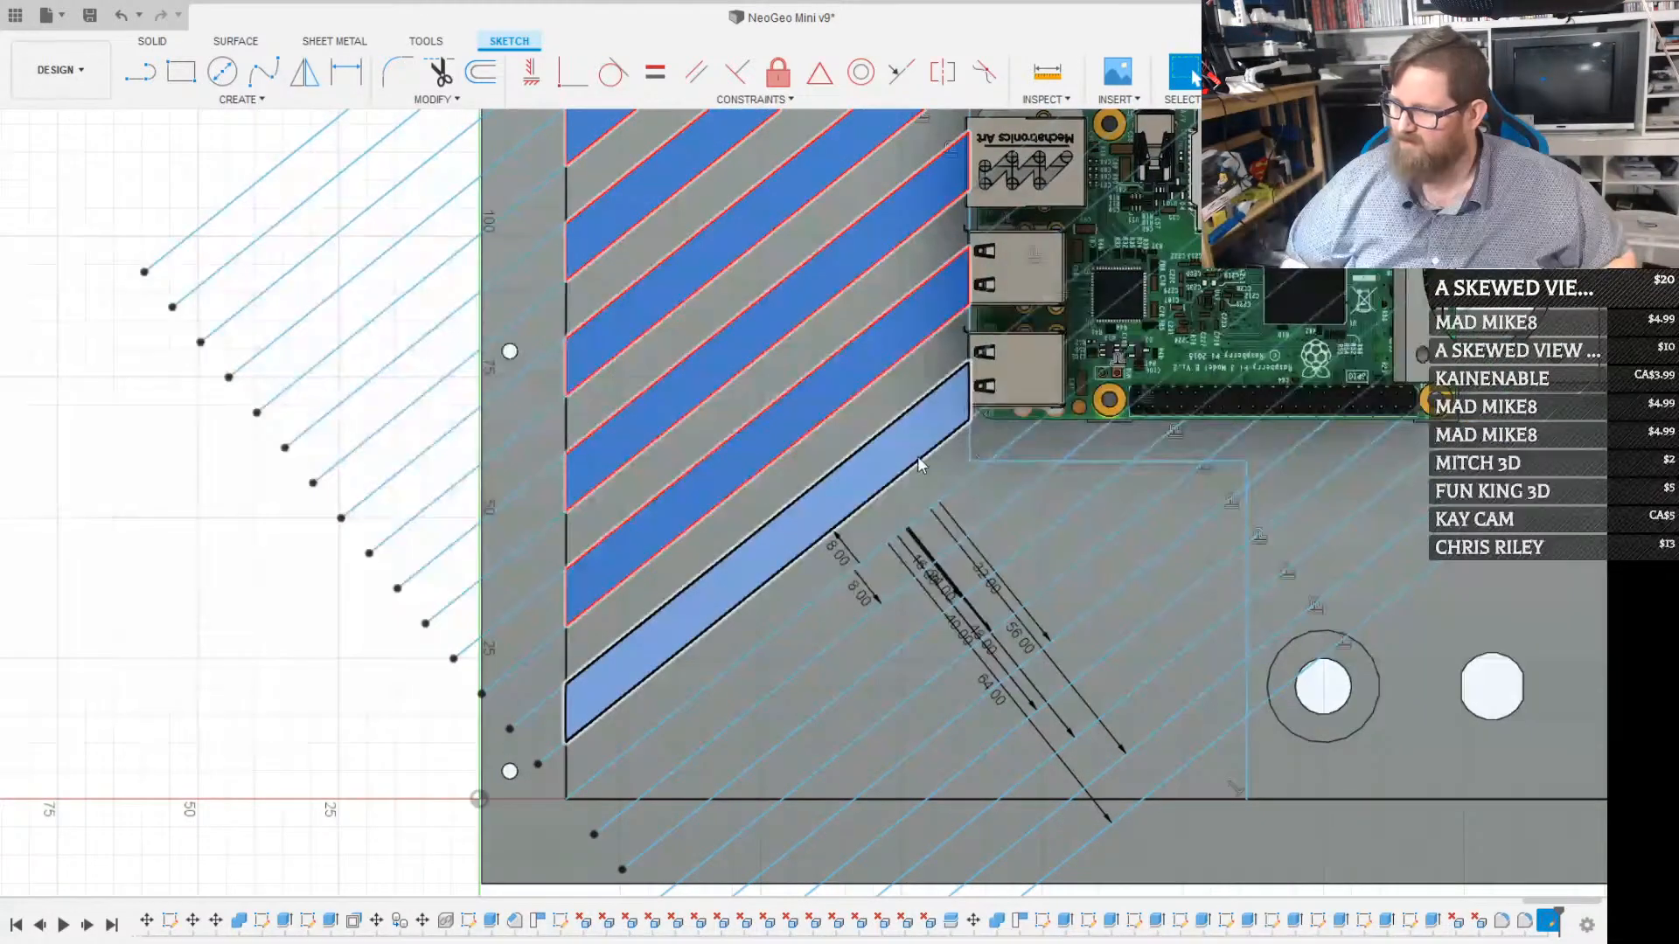
left_click(984, 513, "shift")
left_click(1078, 549, "shift")
left_click(1143, 608, "shift")
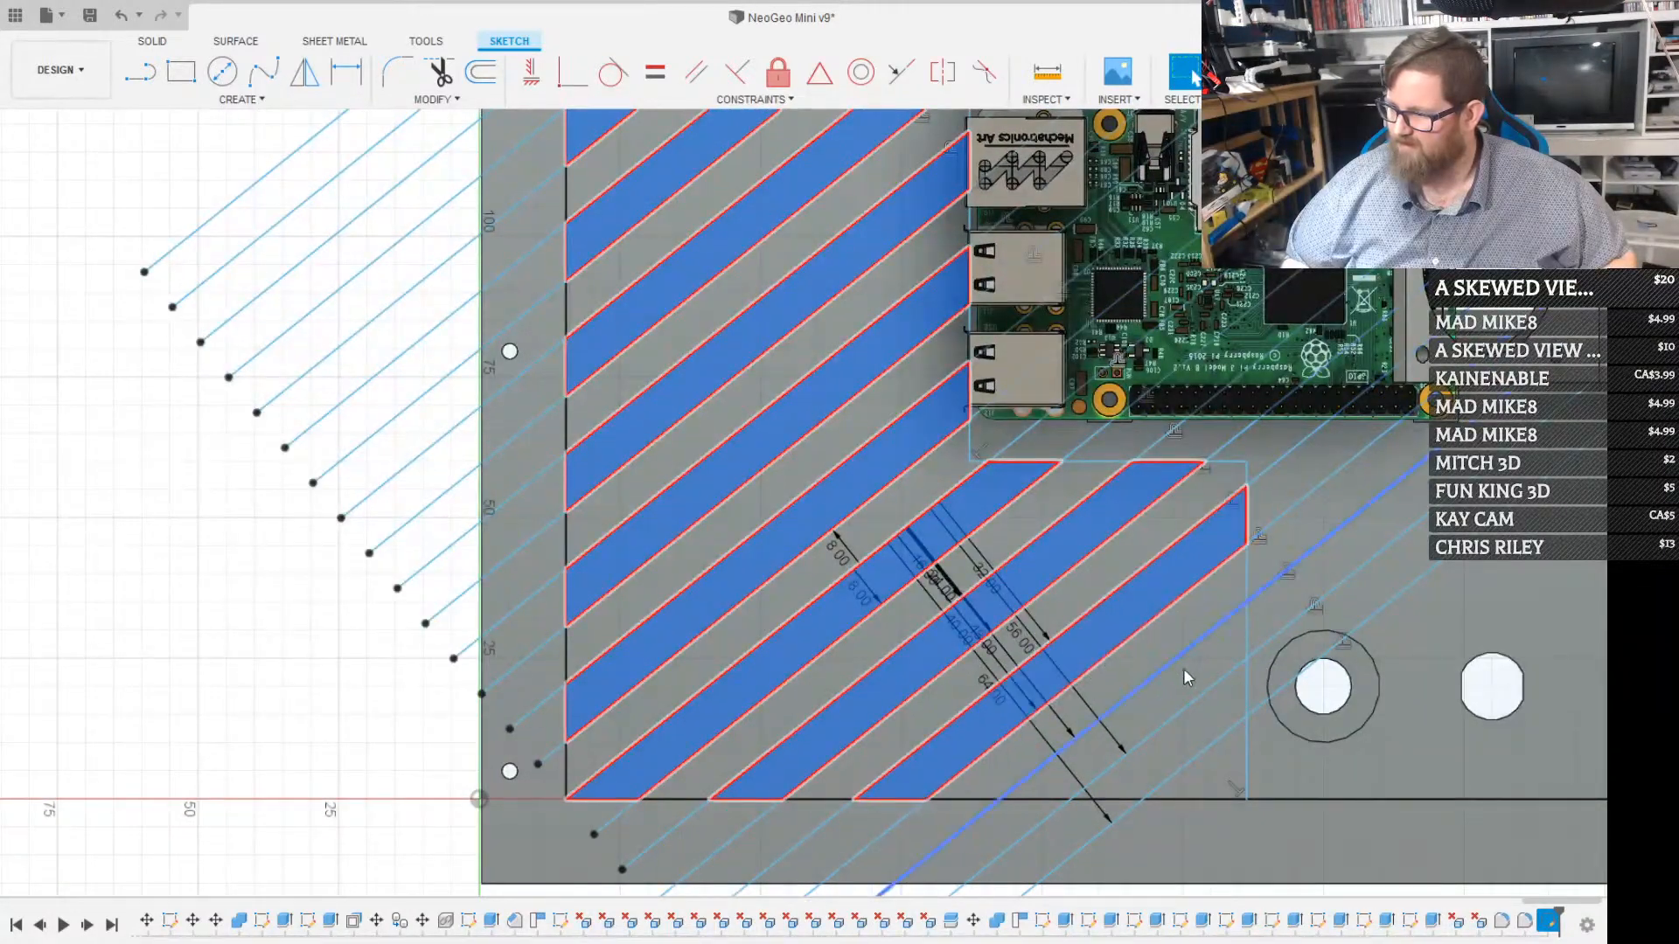
left_click(1195, 704, "shift")
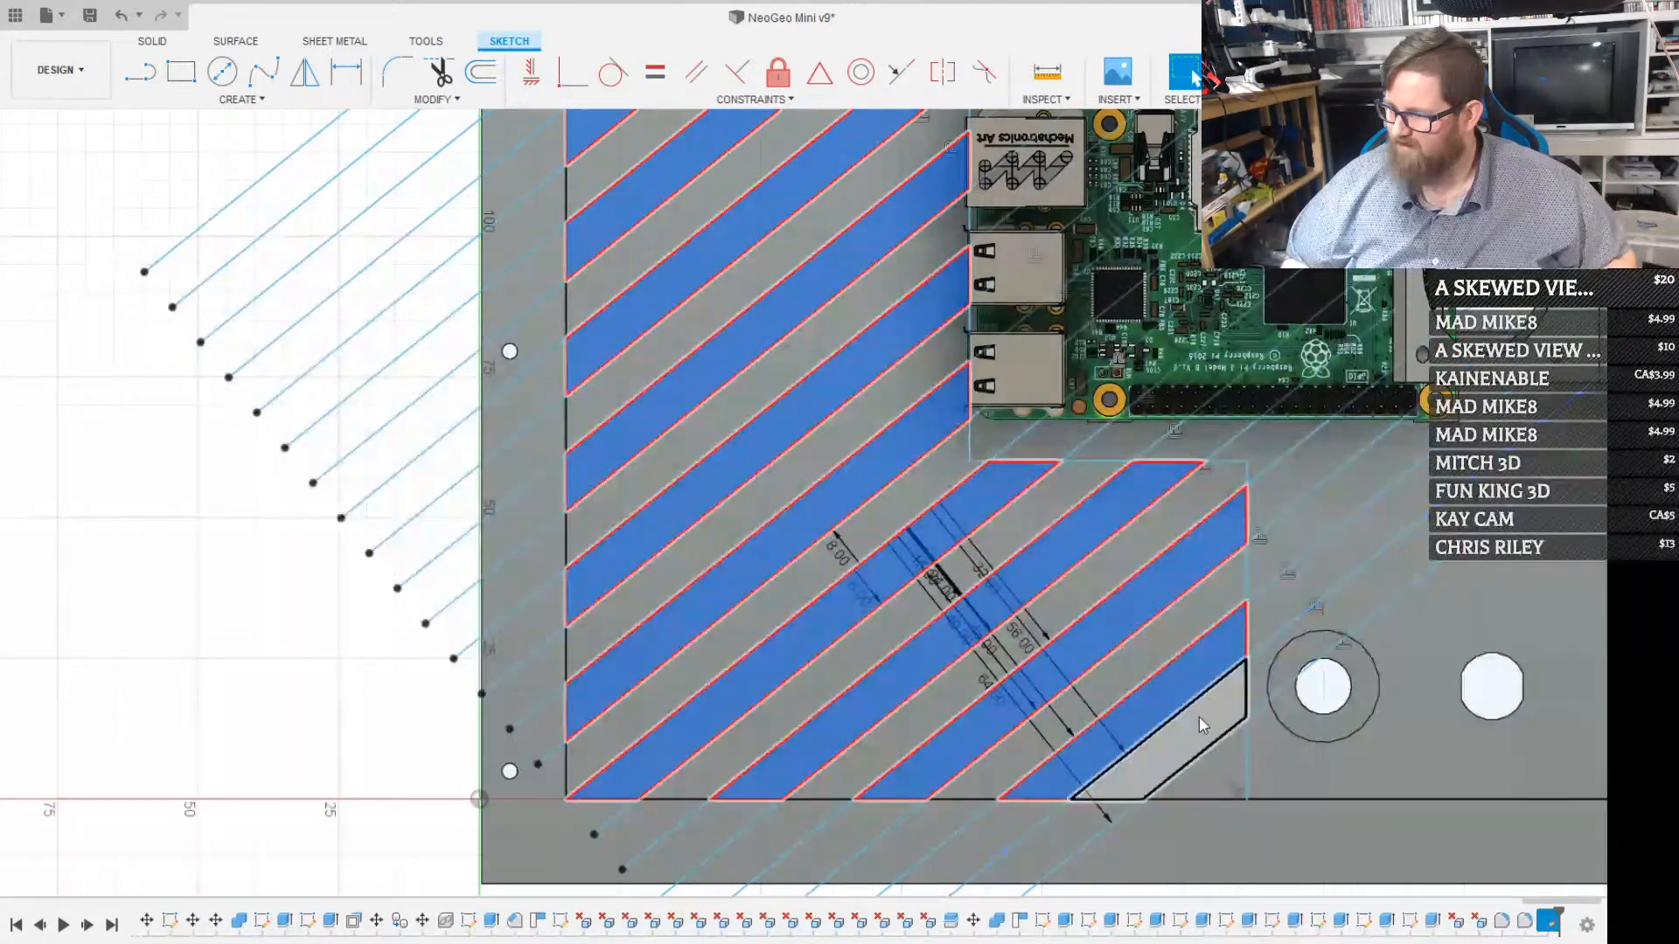
left_click(1221, 761, "shift")
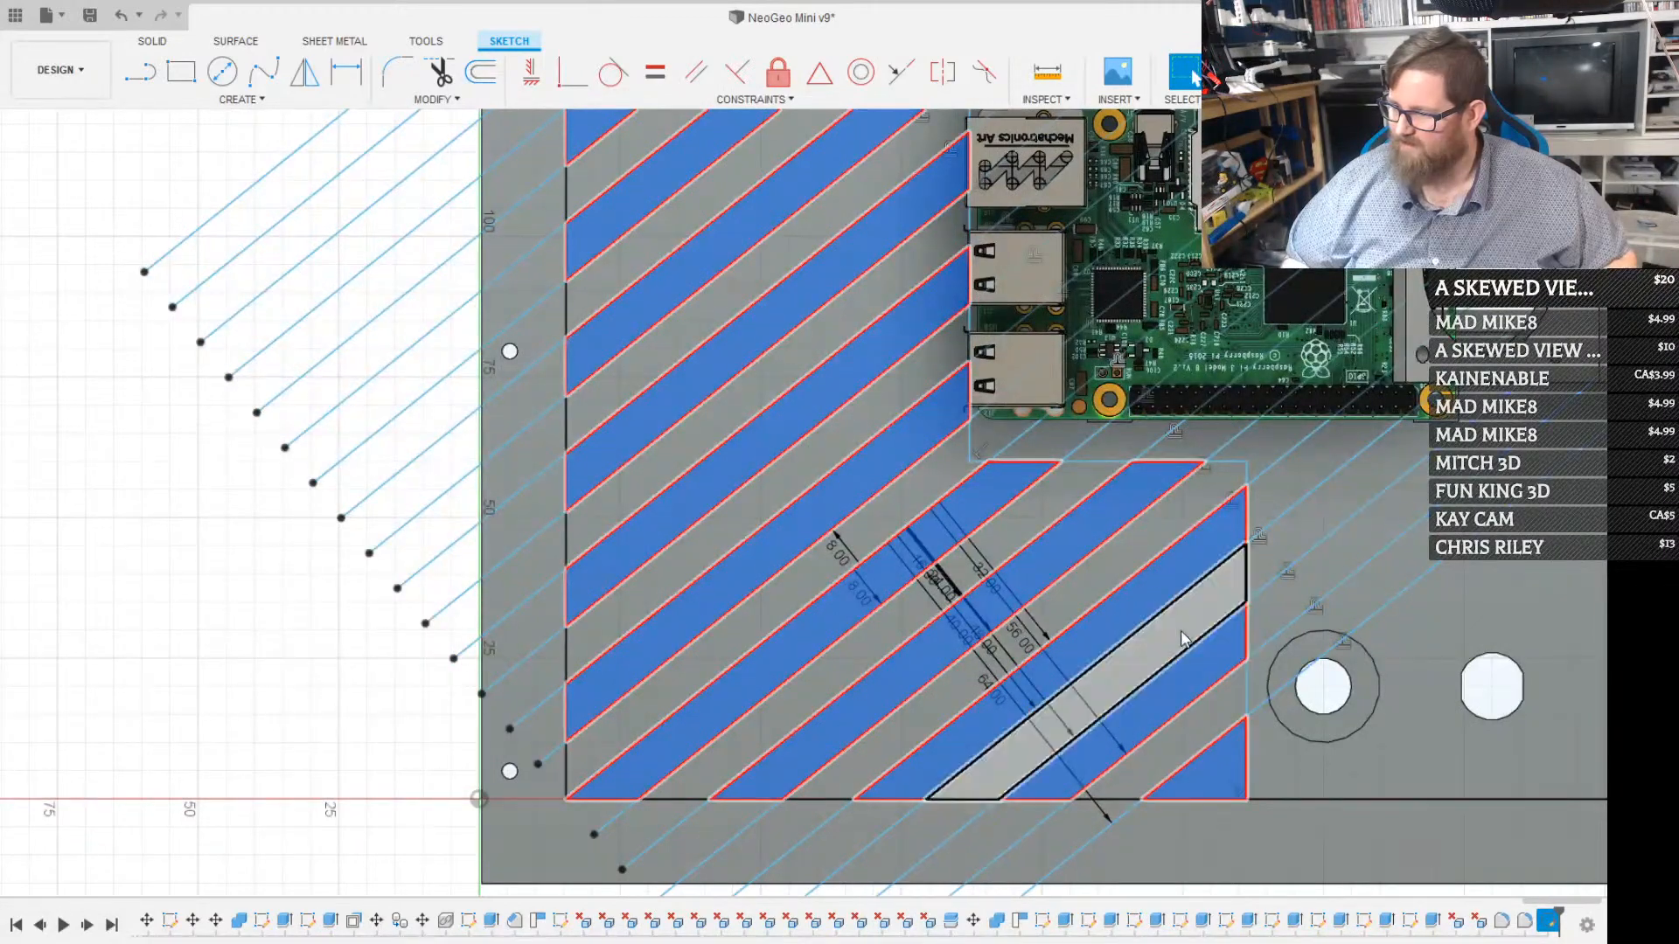
scroll(1170, 618, "down", 4)
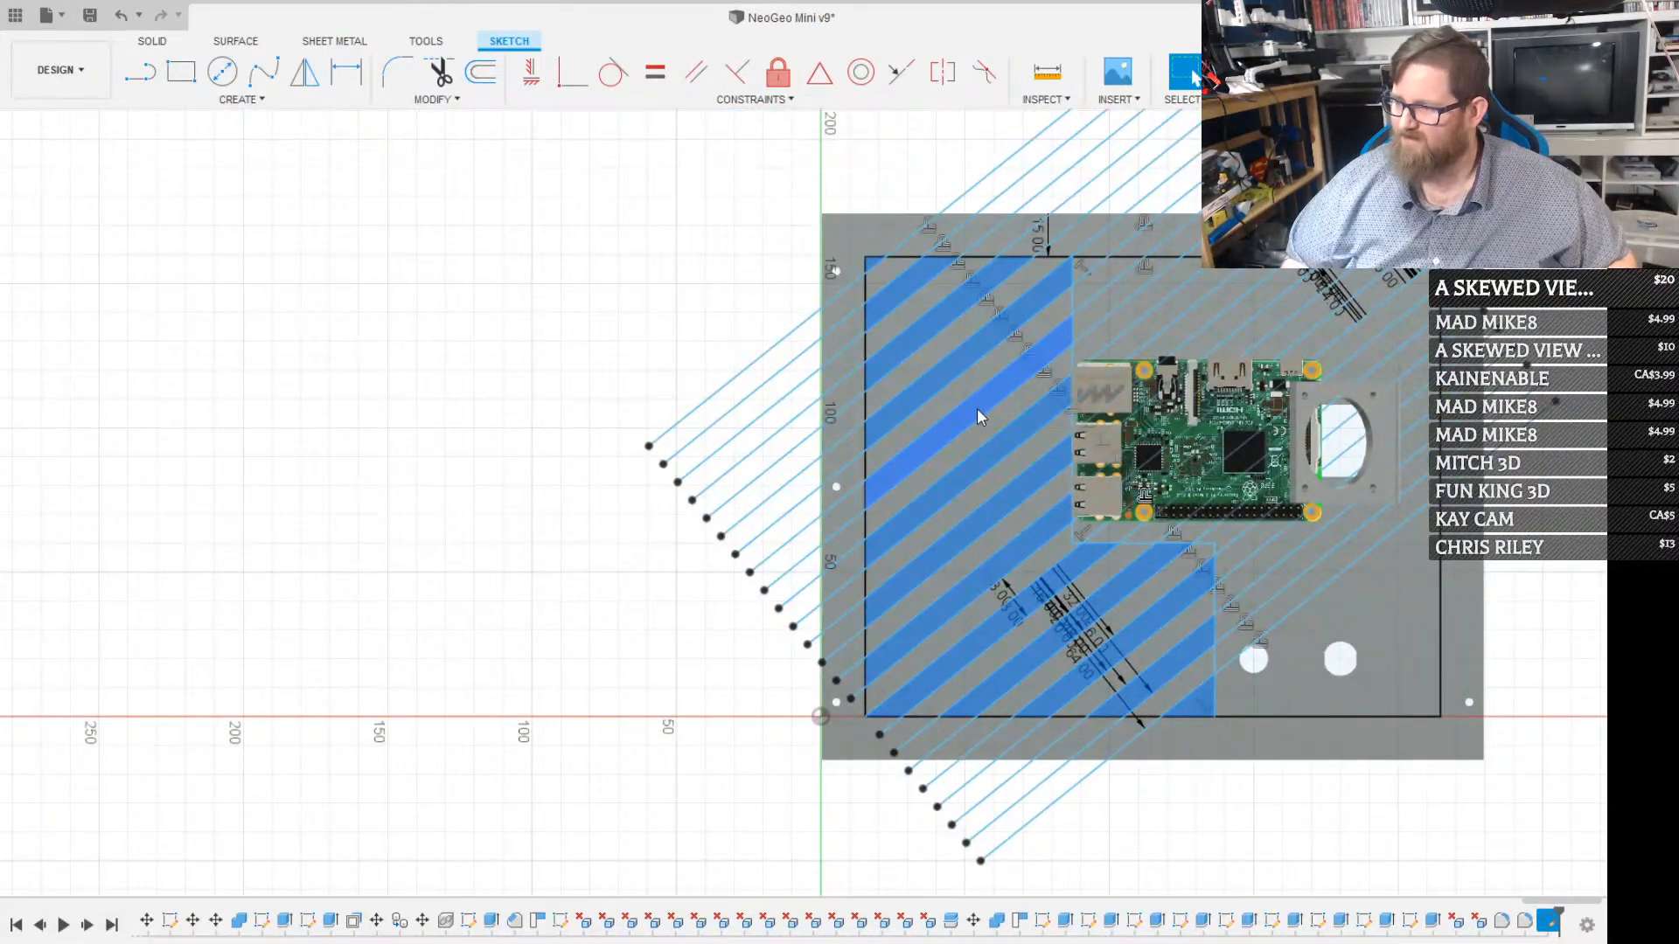
key("e")
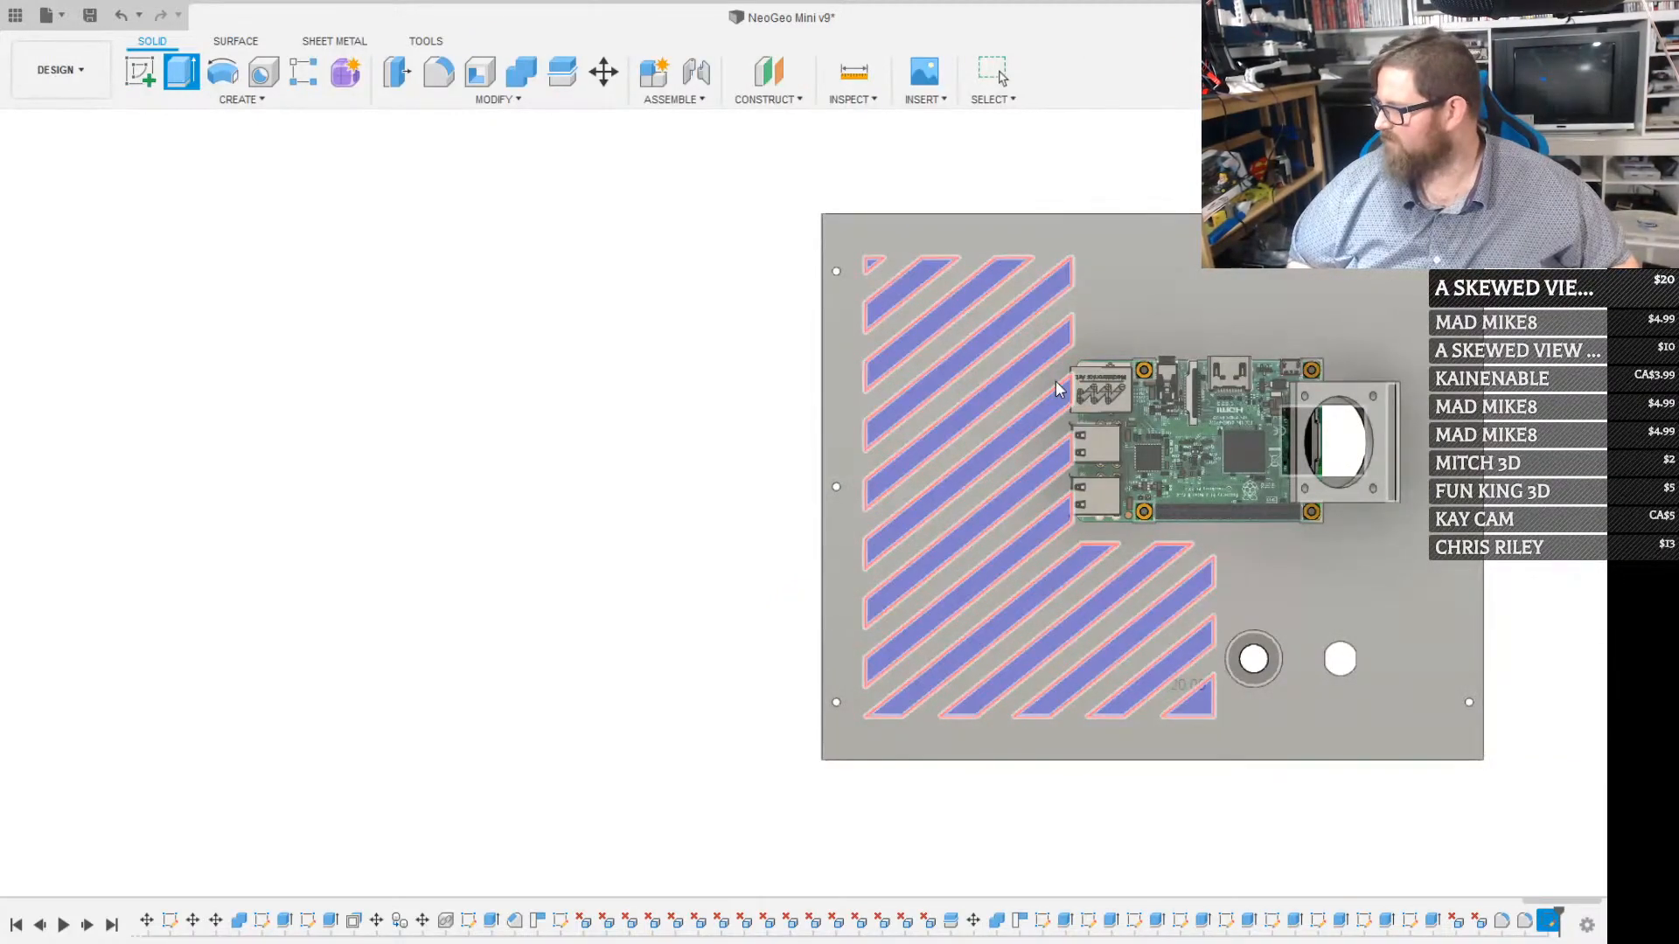
key("Return")
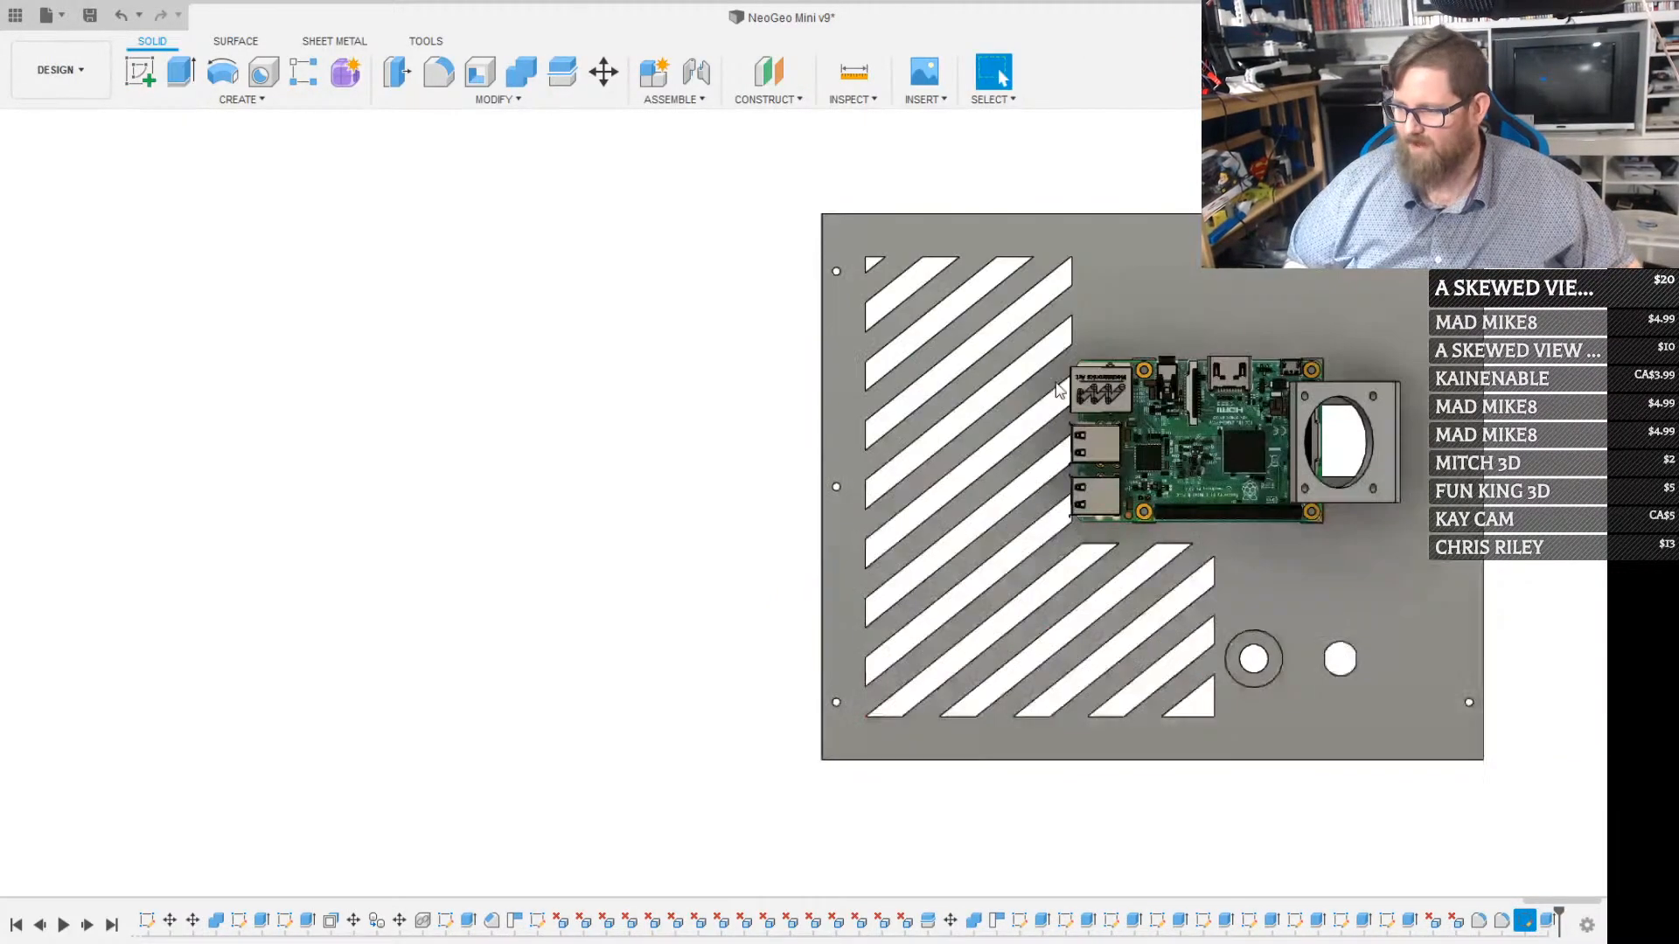
left_click(698, 887)
left_click_drag(732, 832, 883, 408)
middle_click_drag(883, 408, 1018, 355, "shift")
scroll(967, 404, "down", 2)
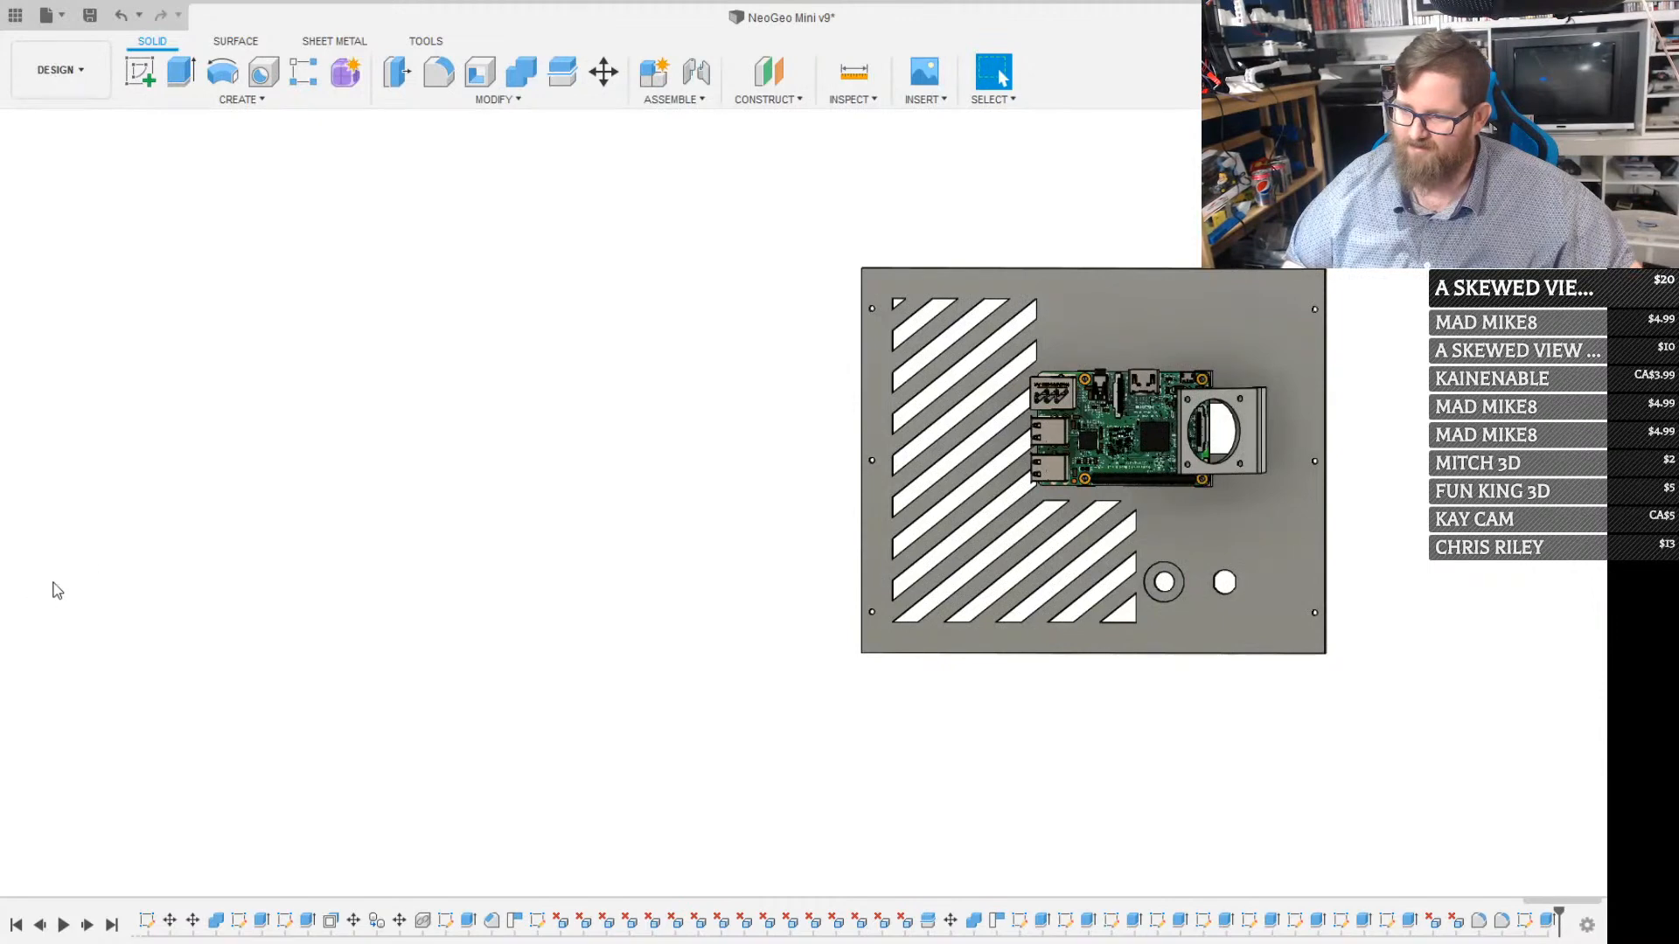
left_click(194, 409)
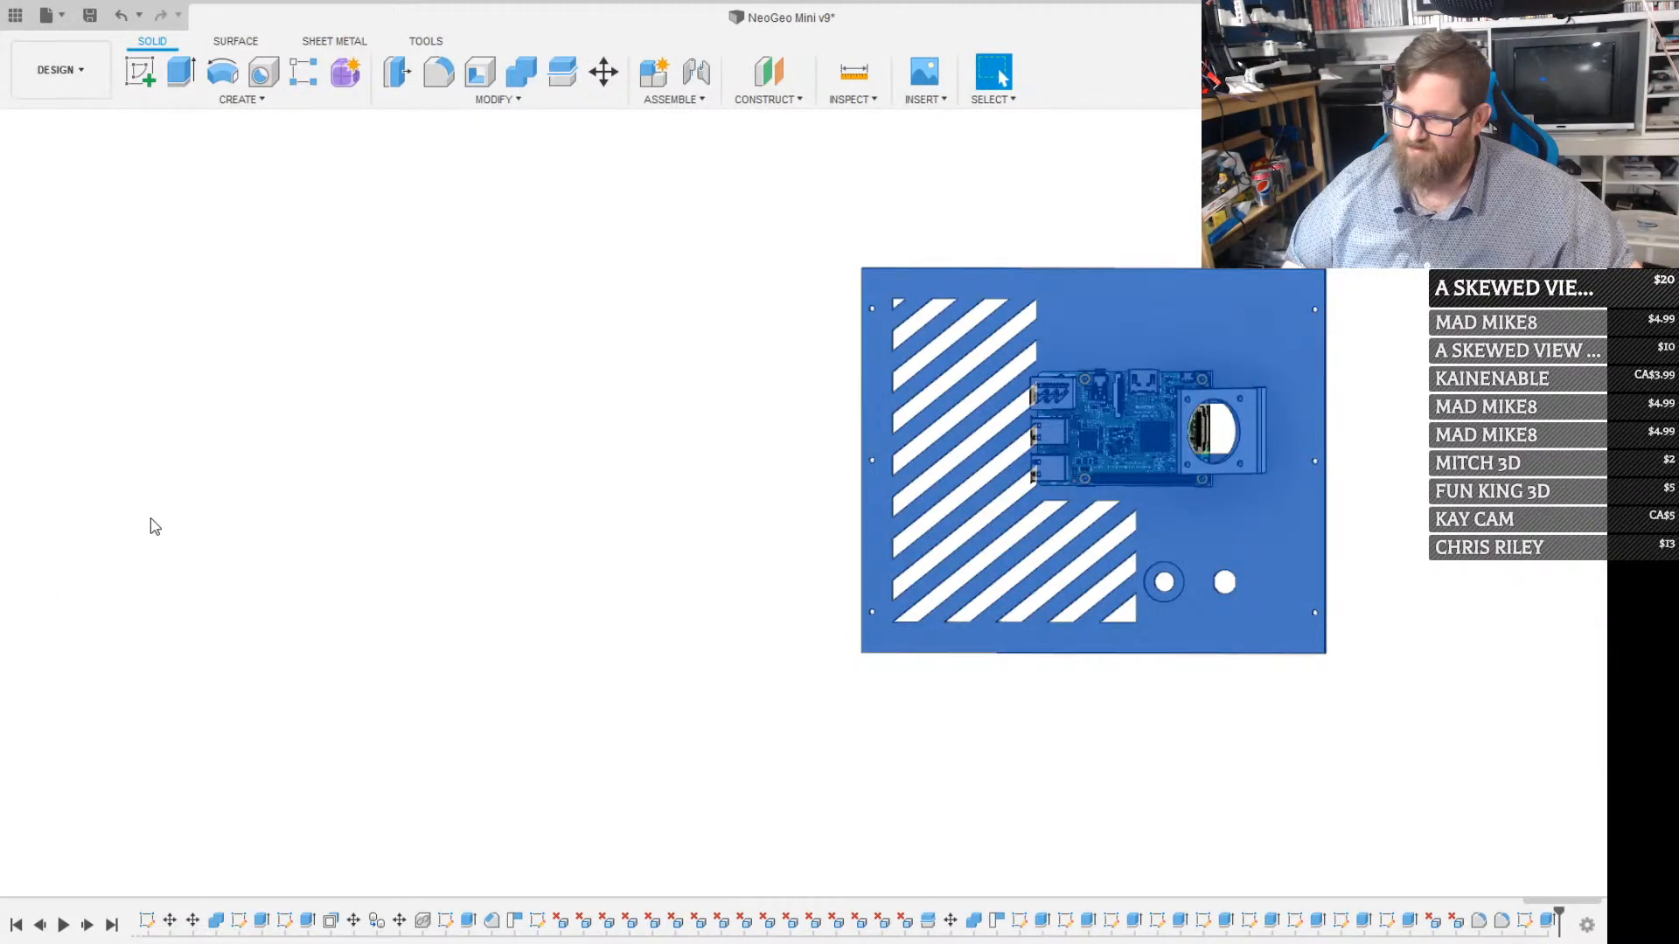
left_click(154, 527)
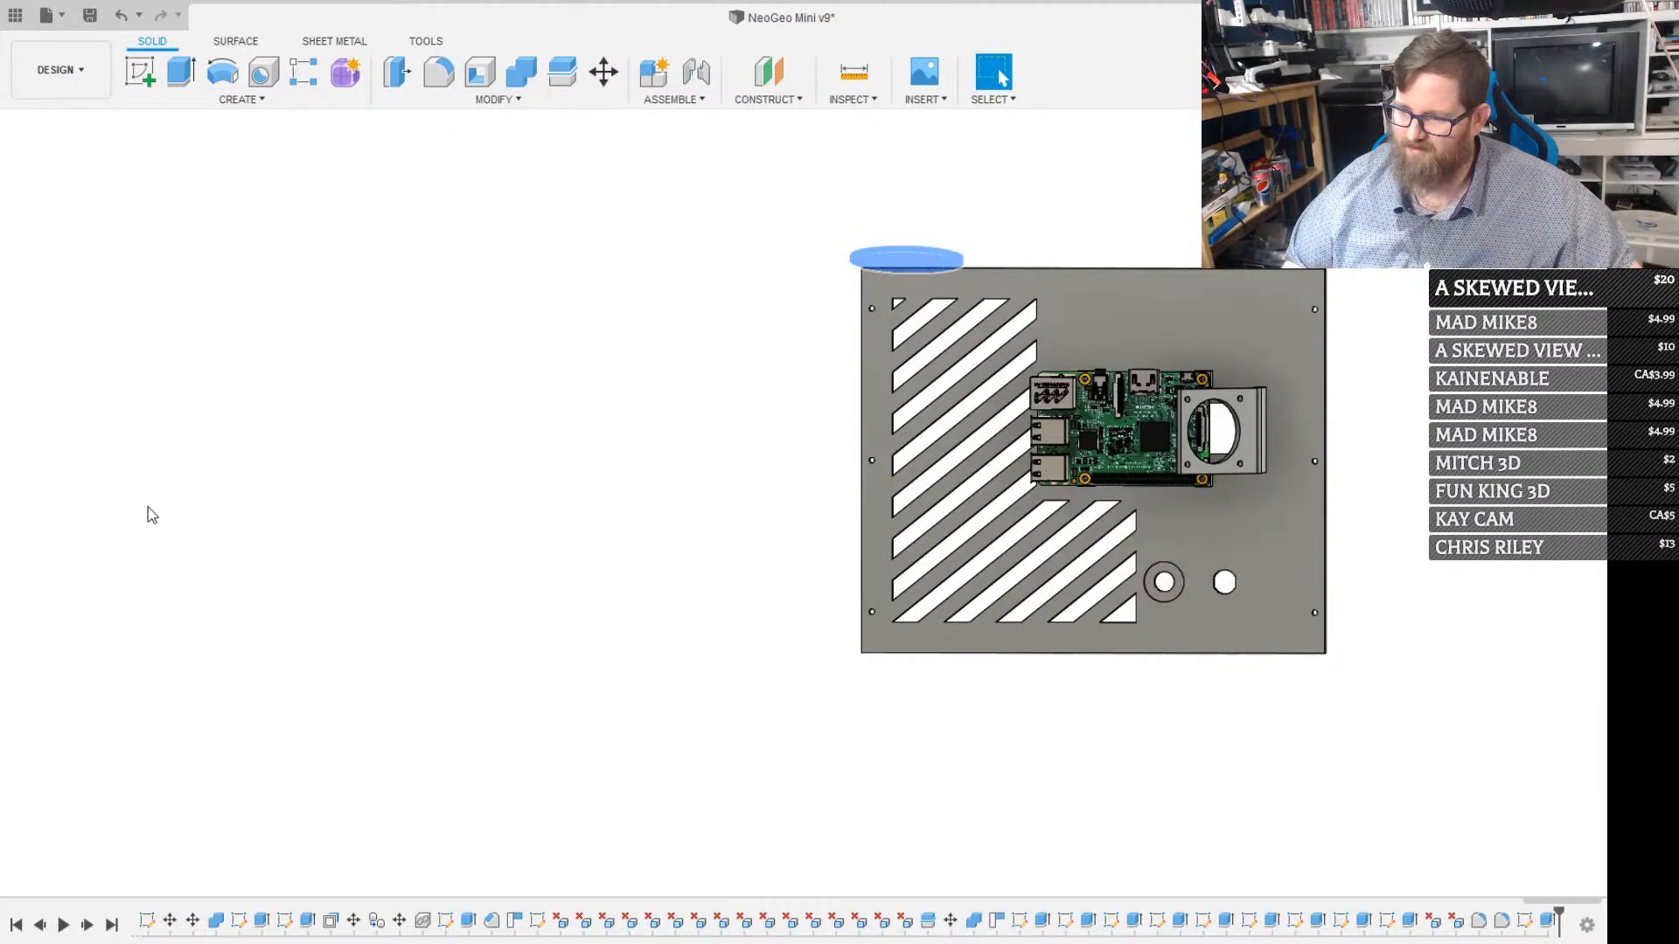
left_click(161, 416)
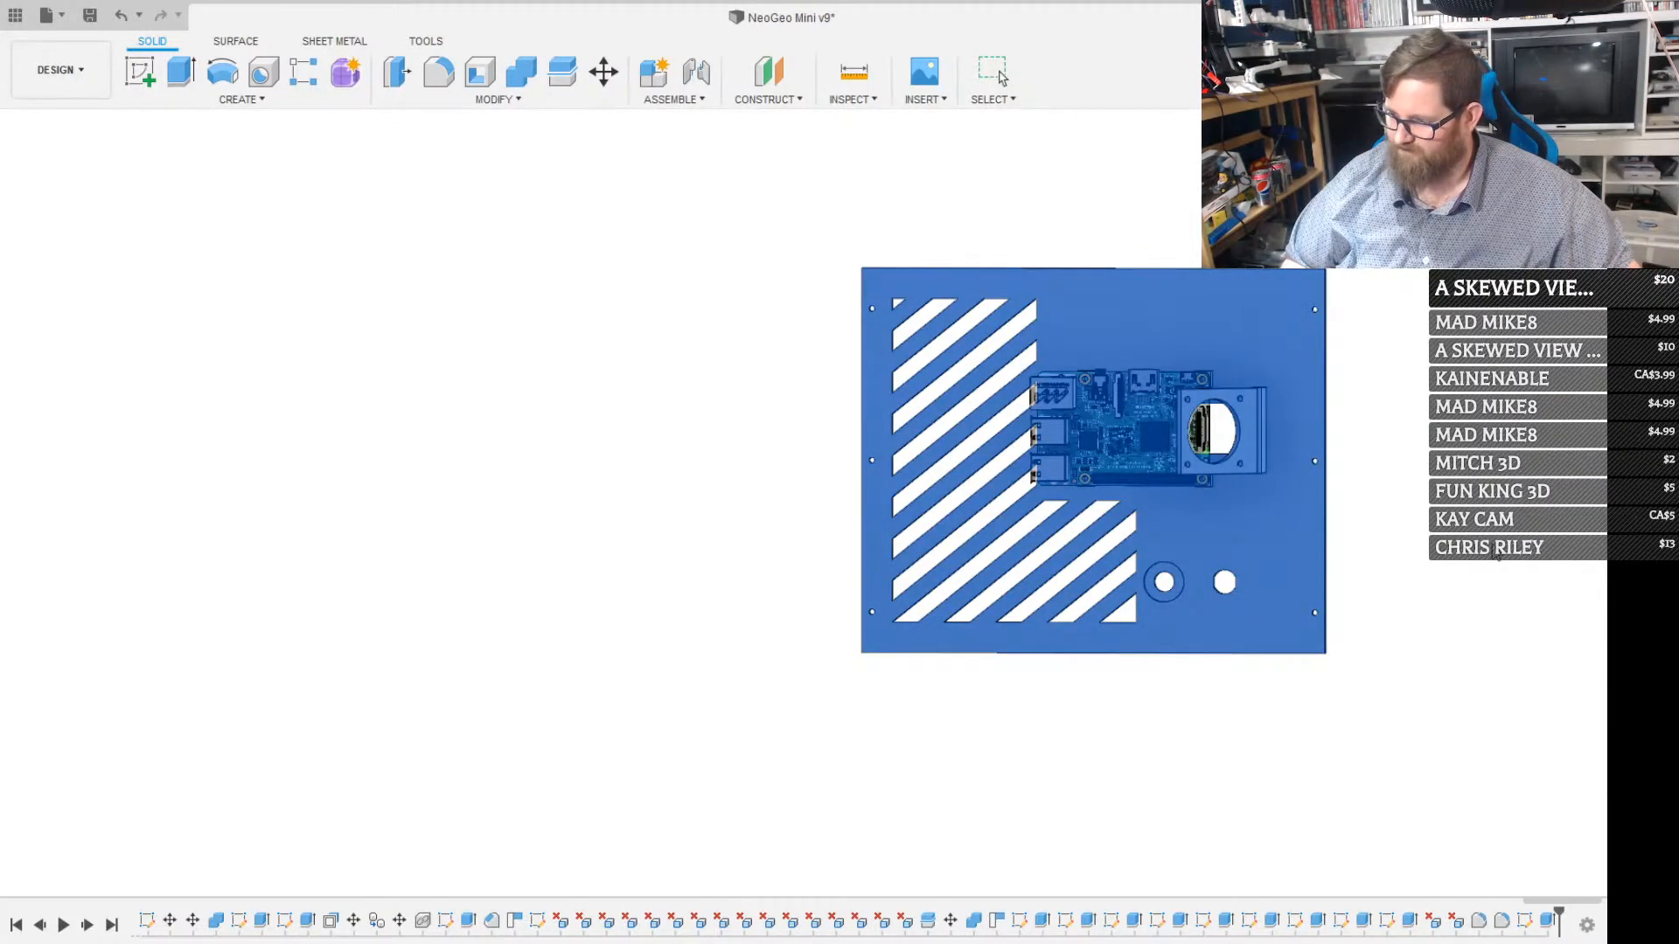
left_click(997, 74)
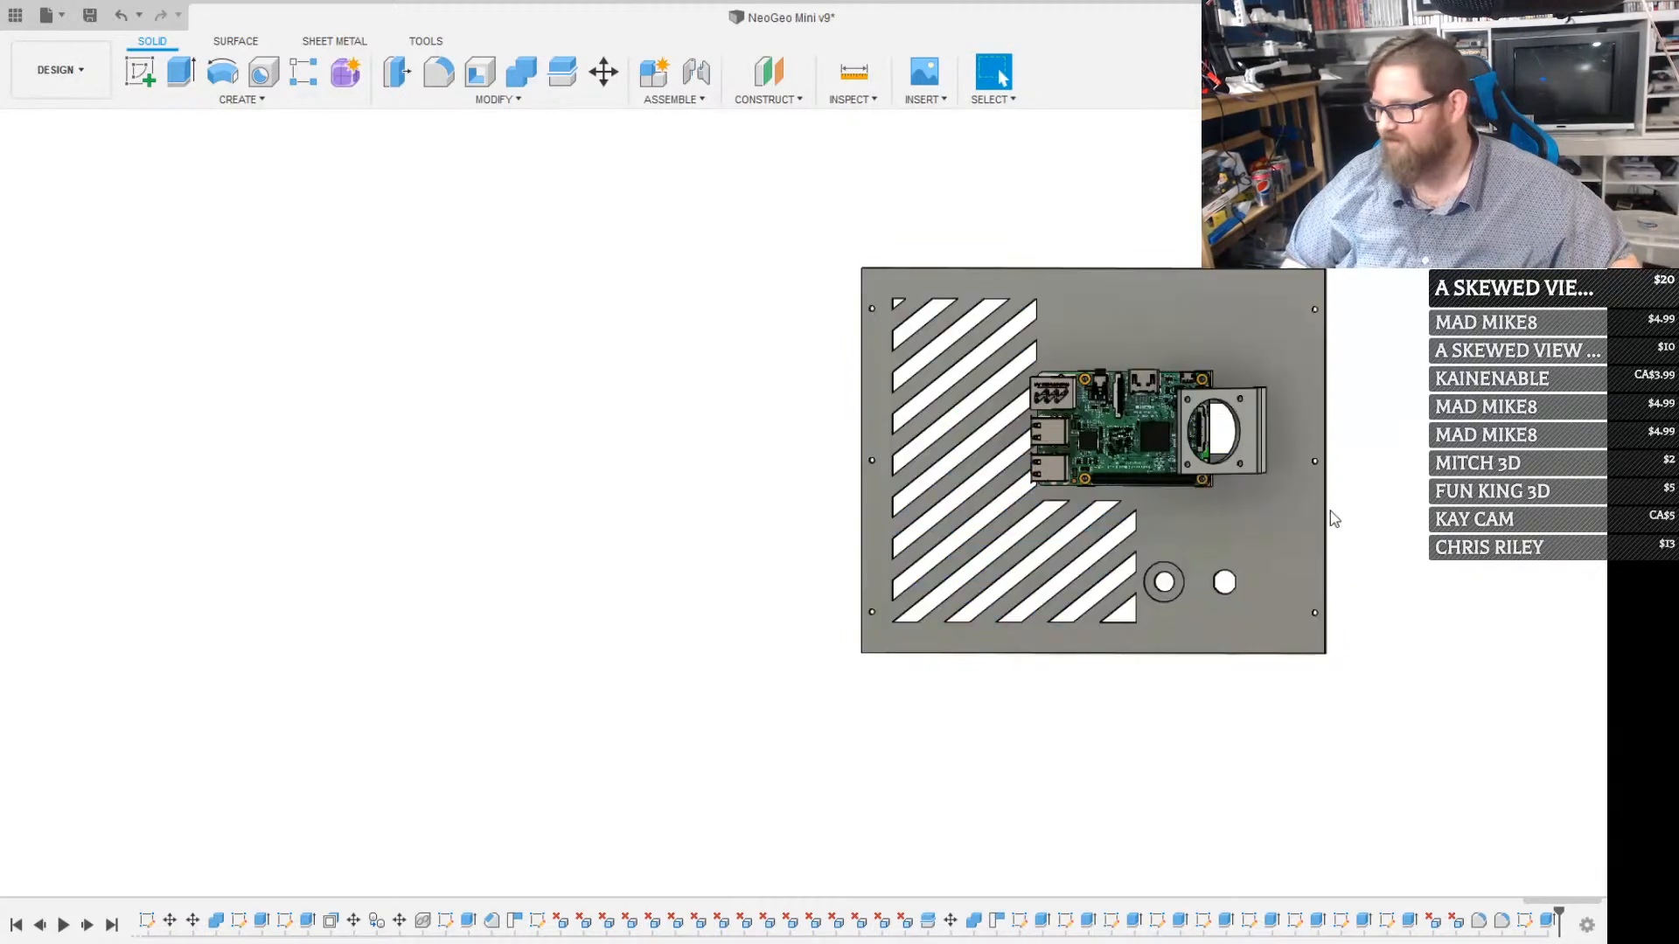
Start a rectangle sketch on the back panel's inner face, below the Raspberry Pi and fan bracket
scroll(1283, 533, "up", 1)
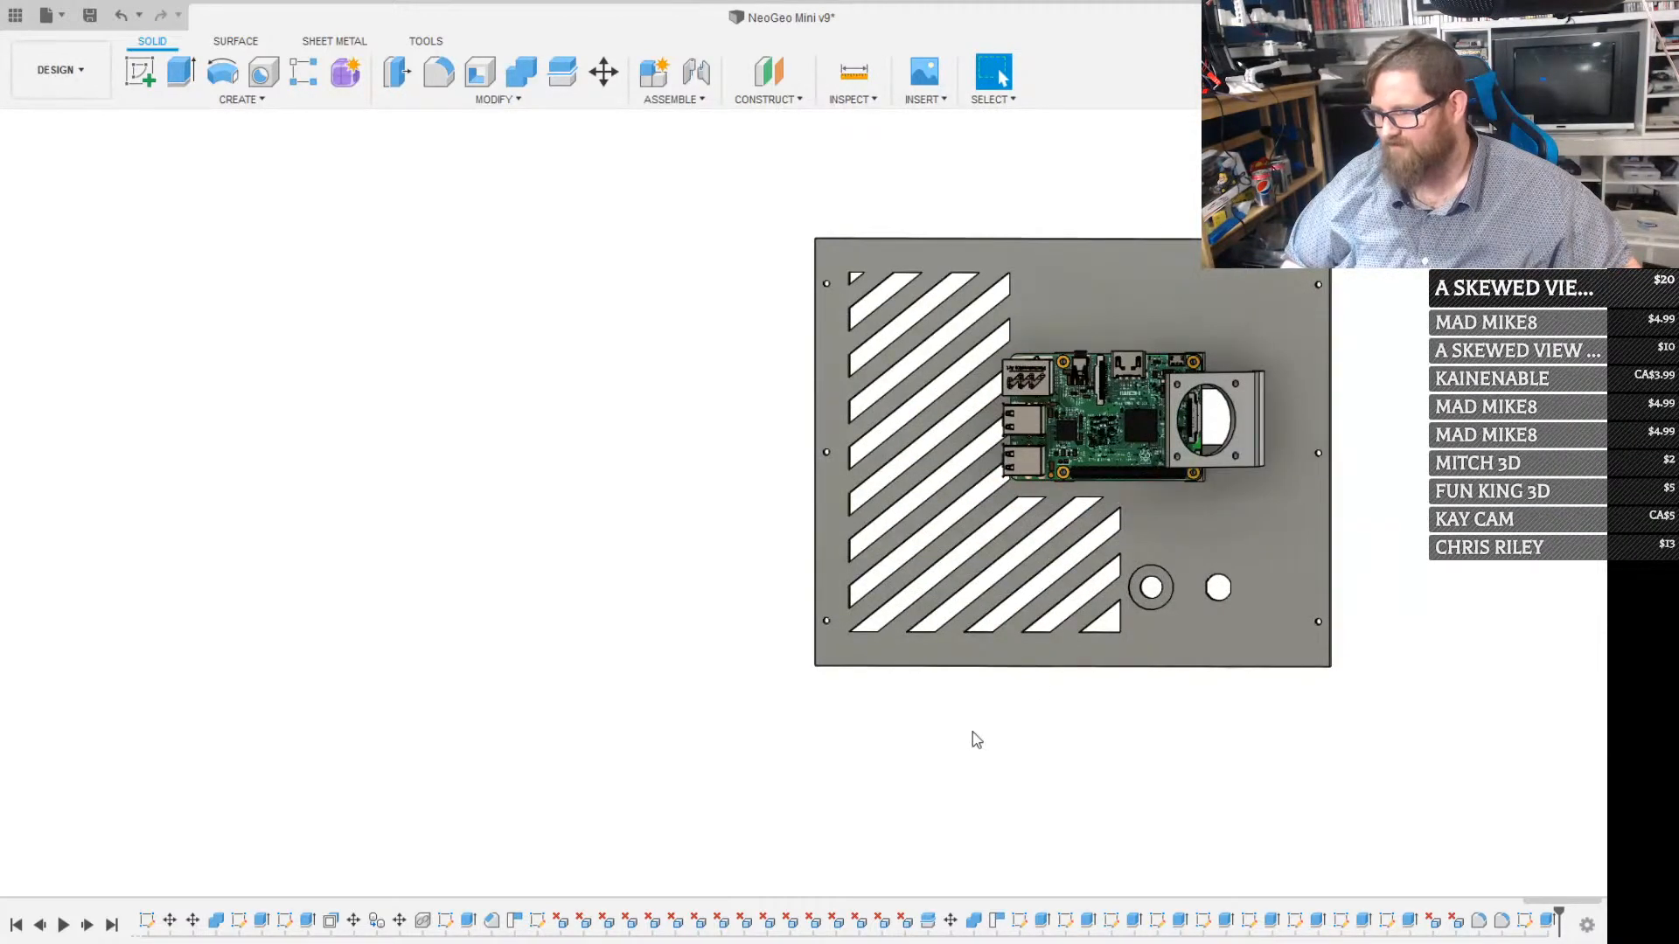
mouse_move(1237, 423)
middle_mouse_down("shift")
mouse_move(1027, 451)
mouse_move(1166, 419)
mouse_move(1228, 420)
mouse_move(1248, 448)
middle_mouse_up("shift")
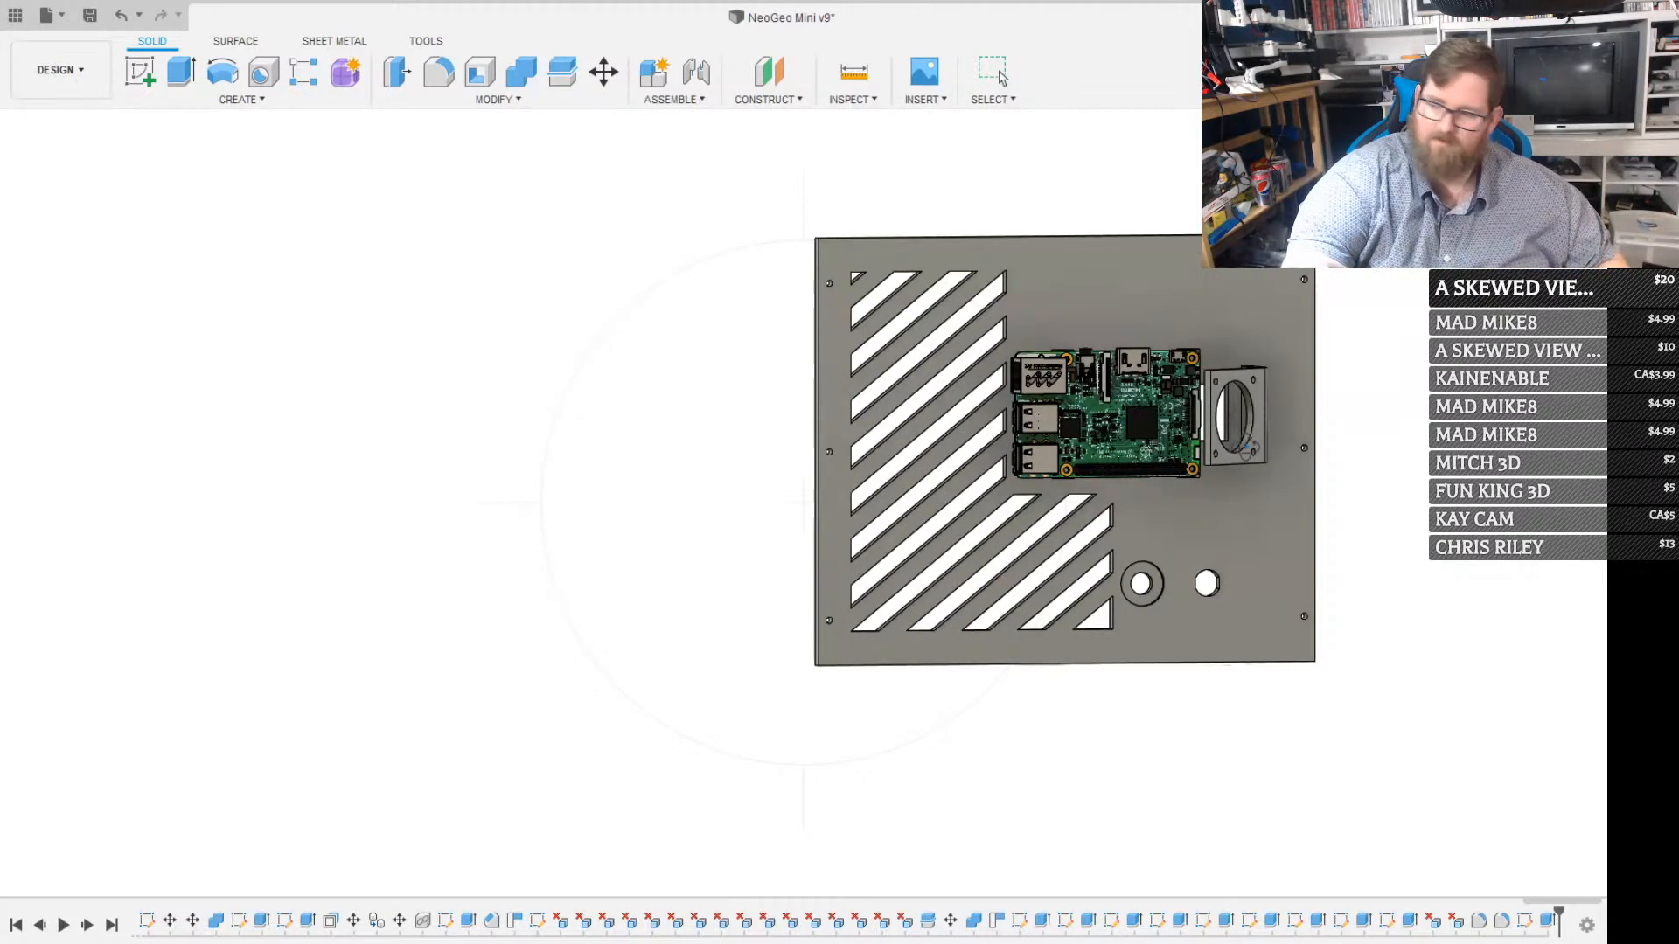
scroll(1198, 546, "up", 3)
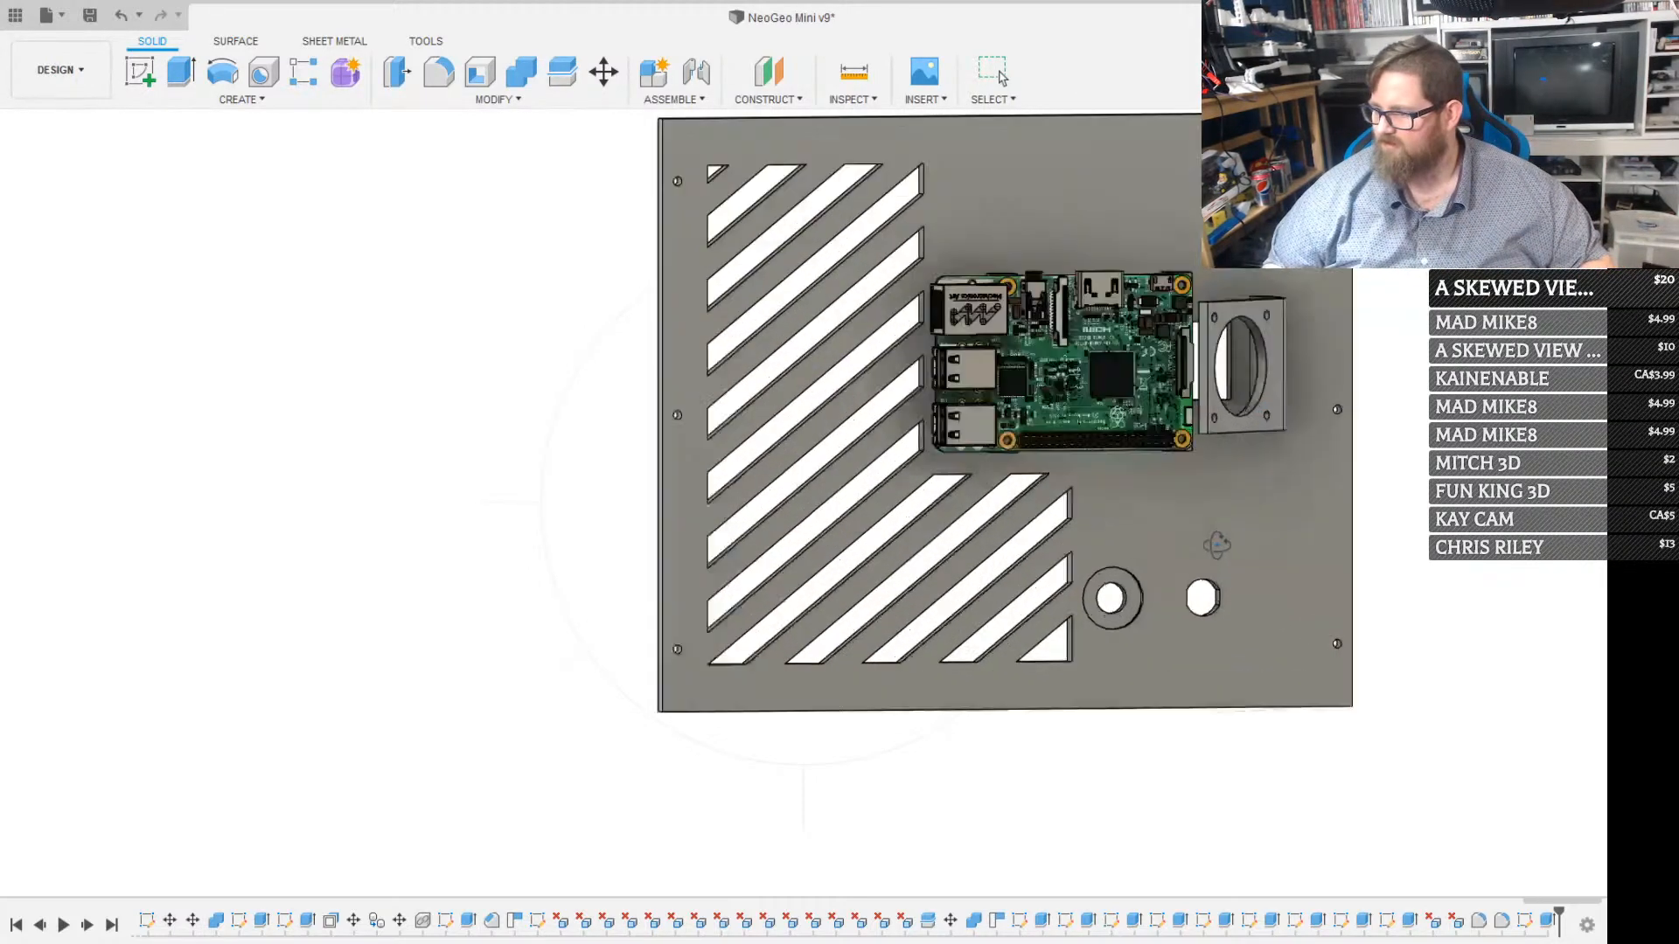
left_click(1164, 511)
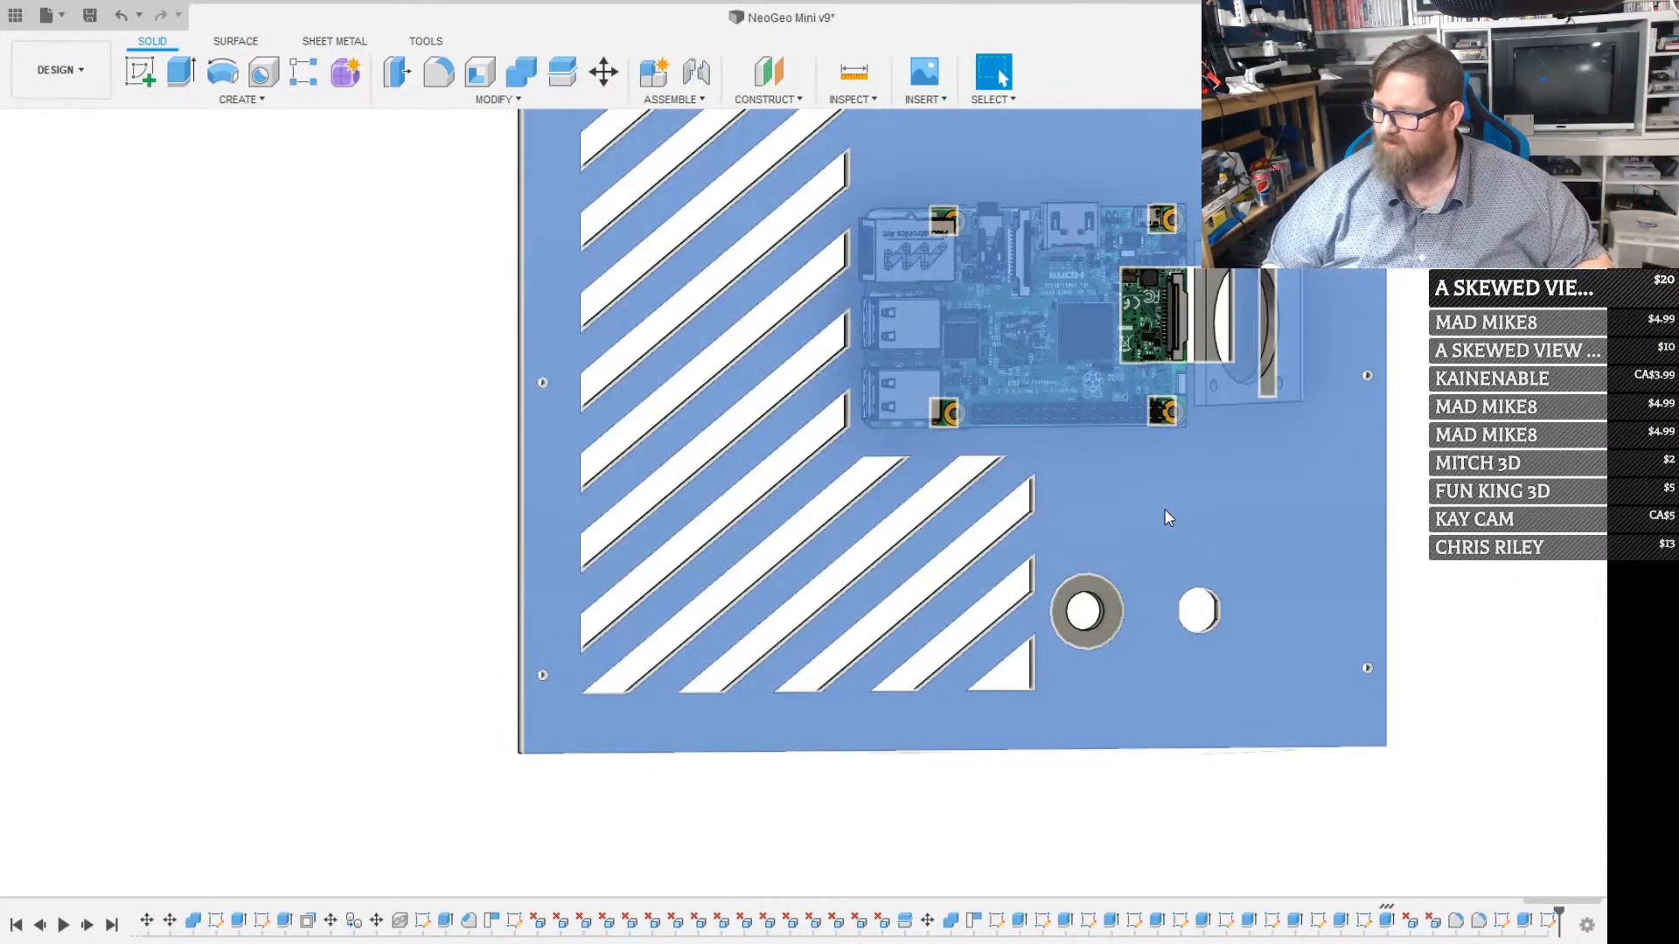
key("r")
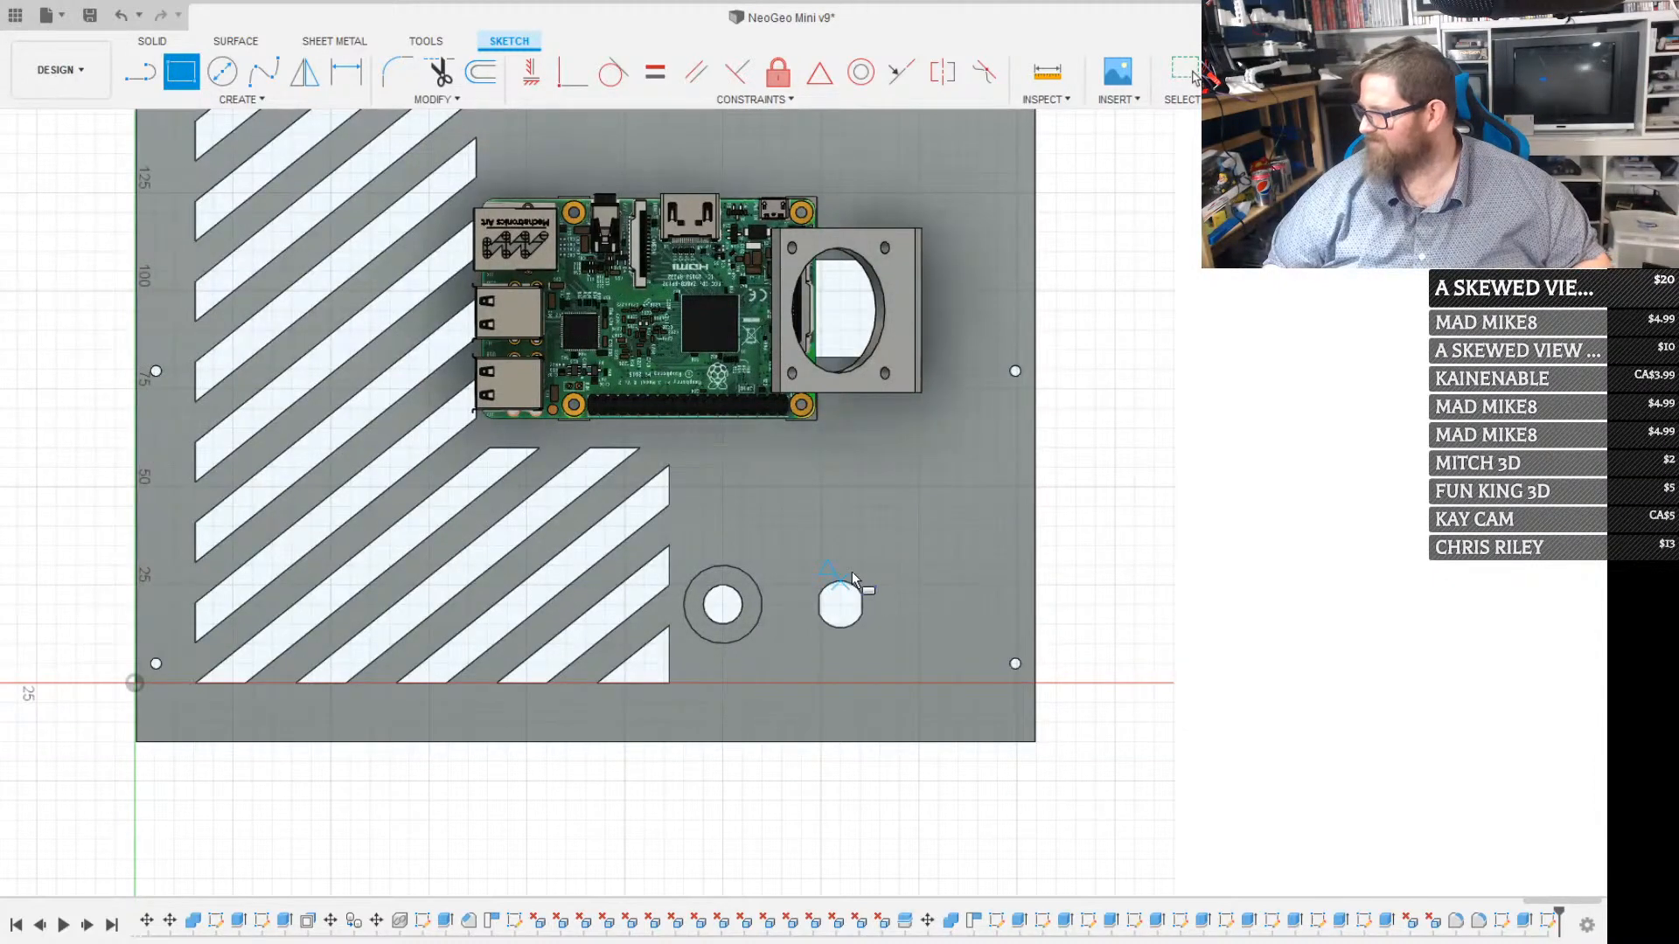
left_click(742, 487)
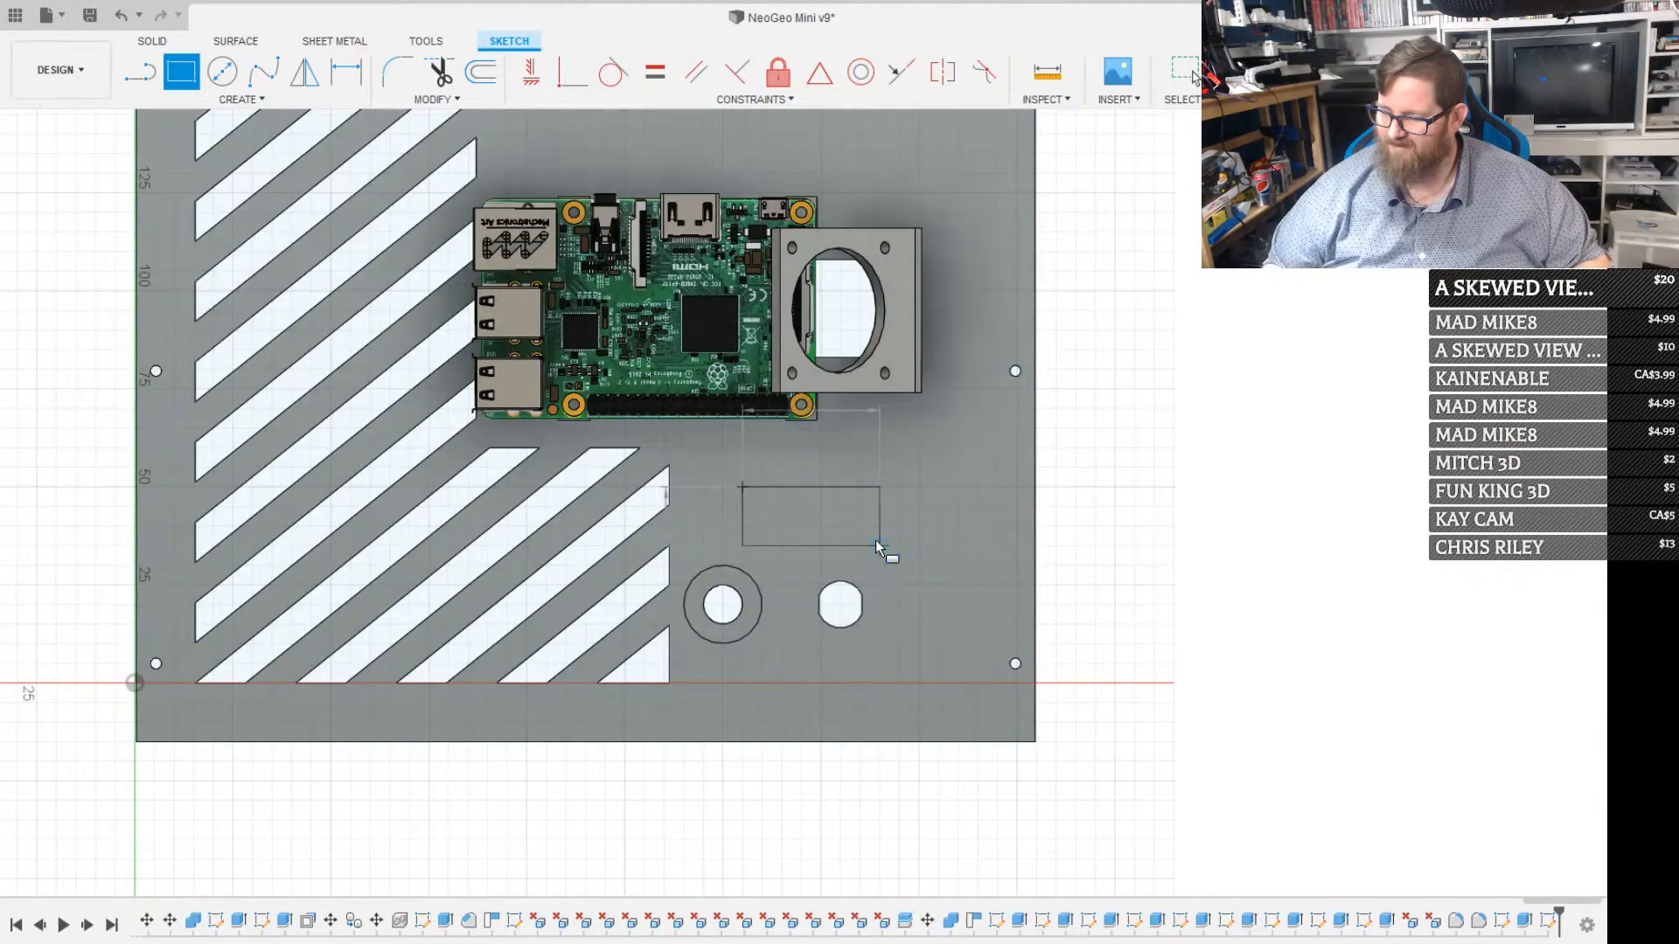
key("Escape")
scroll(874, 533, "down", 3)
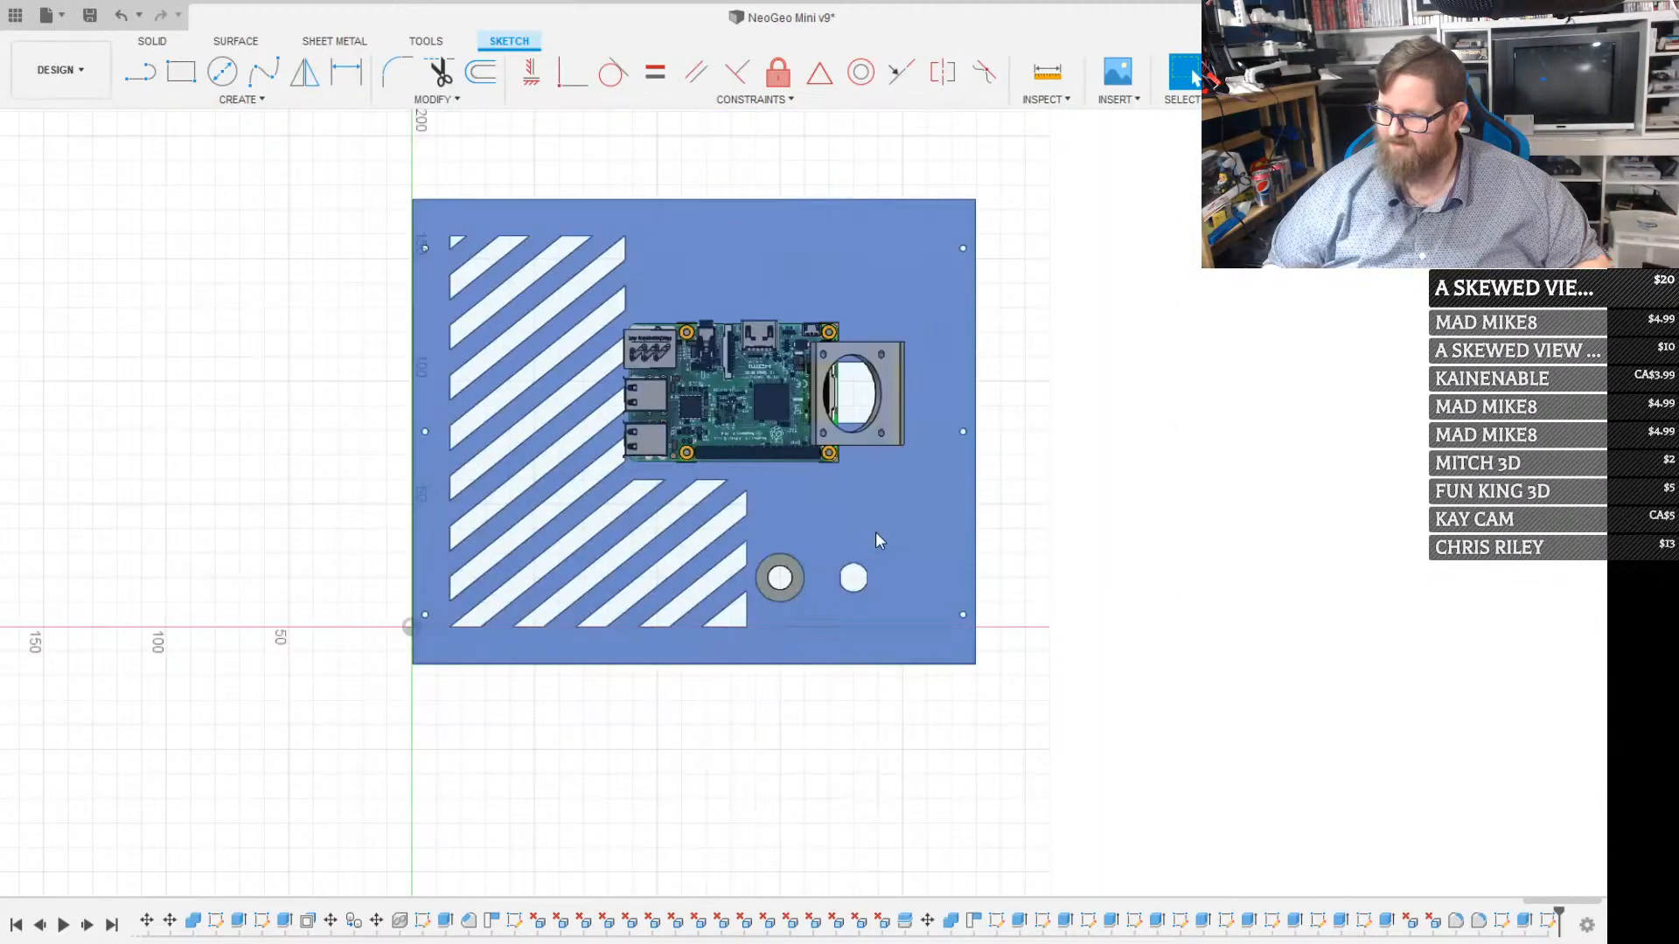
scroll(877, 539, "down", 1)
scroll(879, 537, "up", 3)
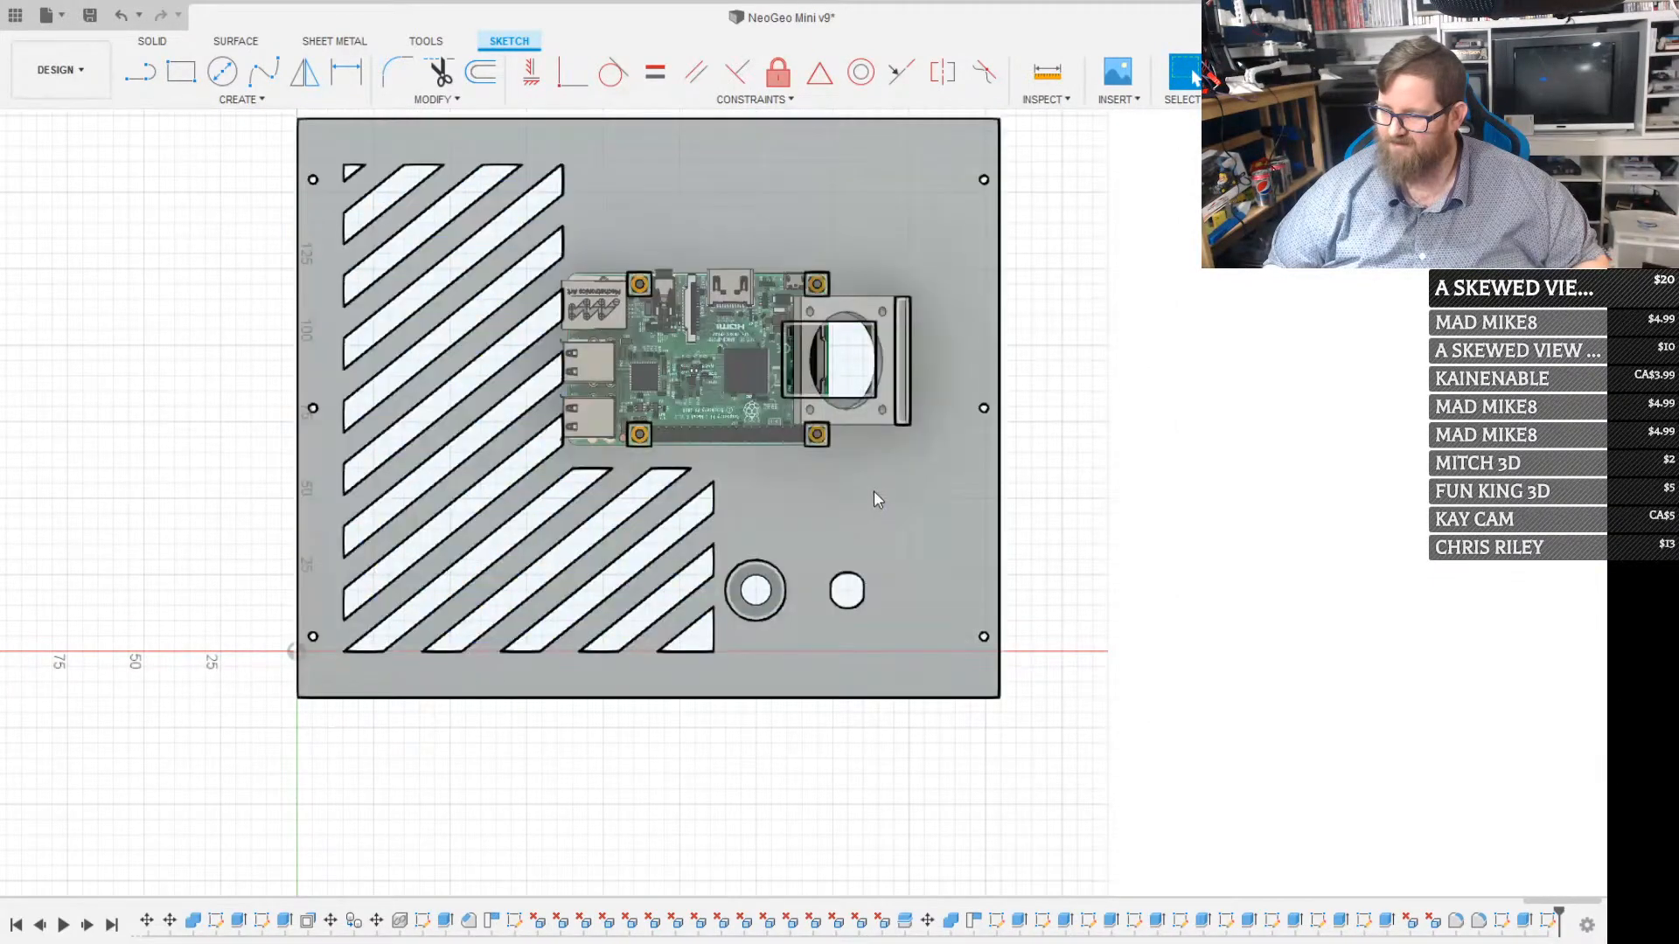
Sketch a rectangle 30 mm wide and 13.3 mm high on the back panel, above and aligned with the two round holes
key("r")
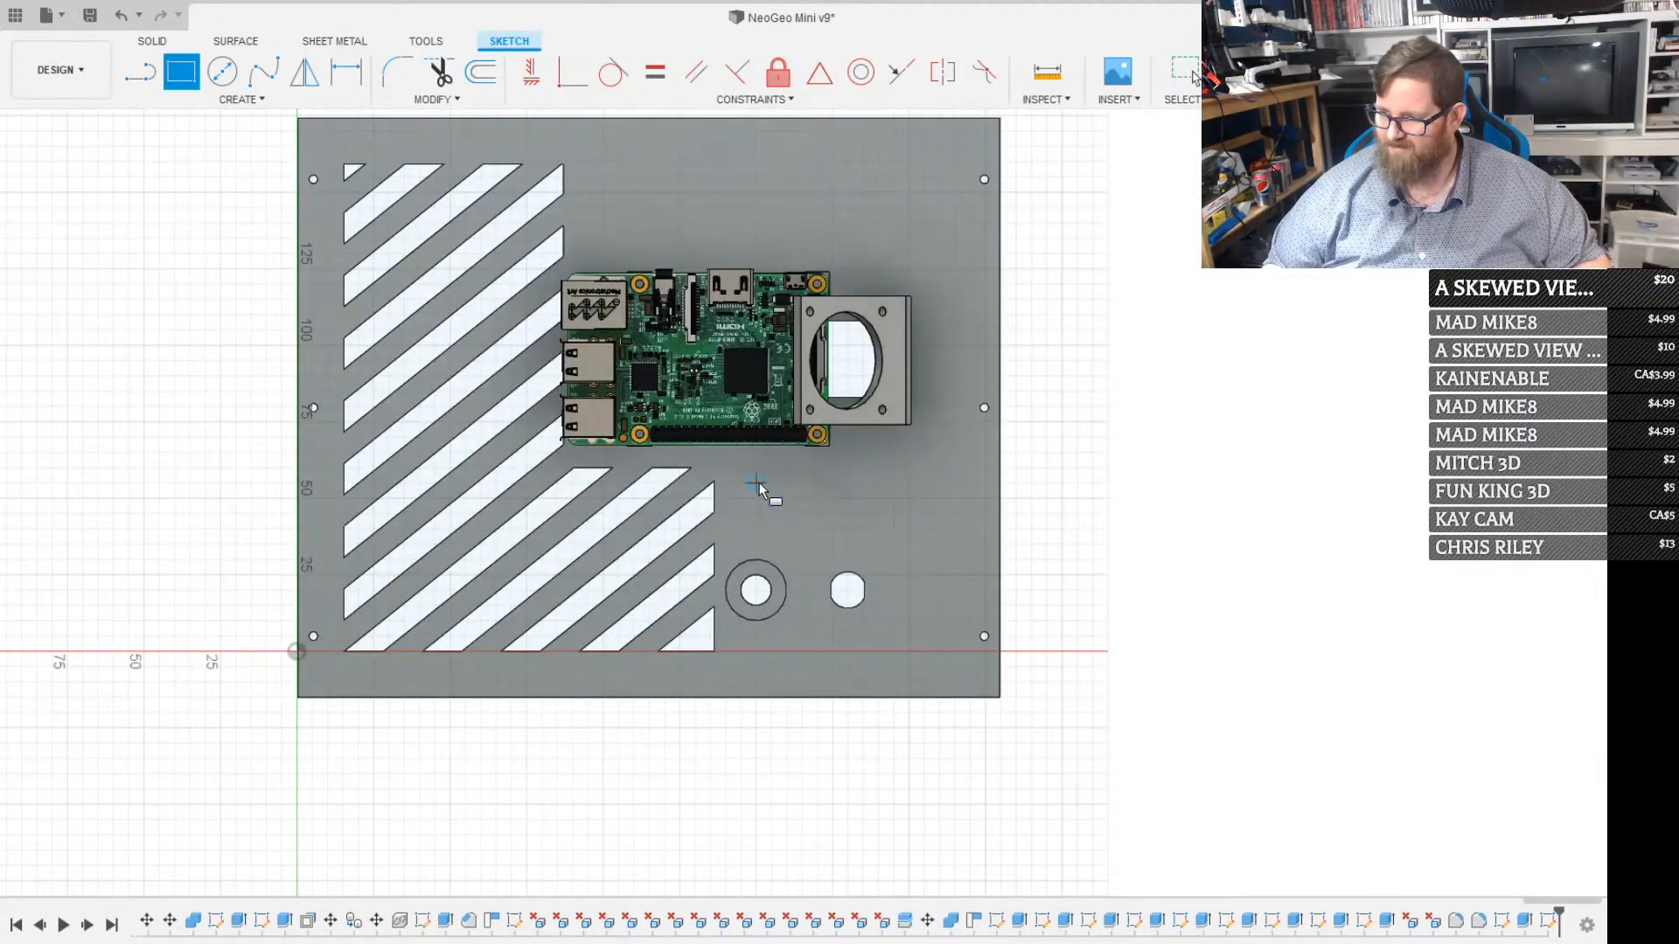
left_click(755, 484)
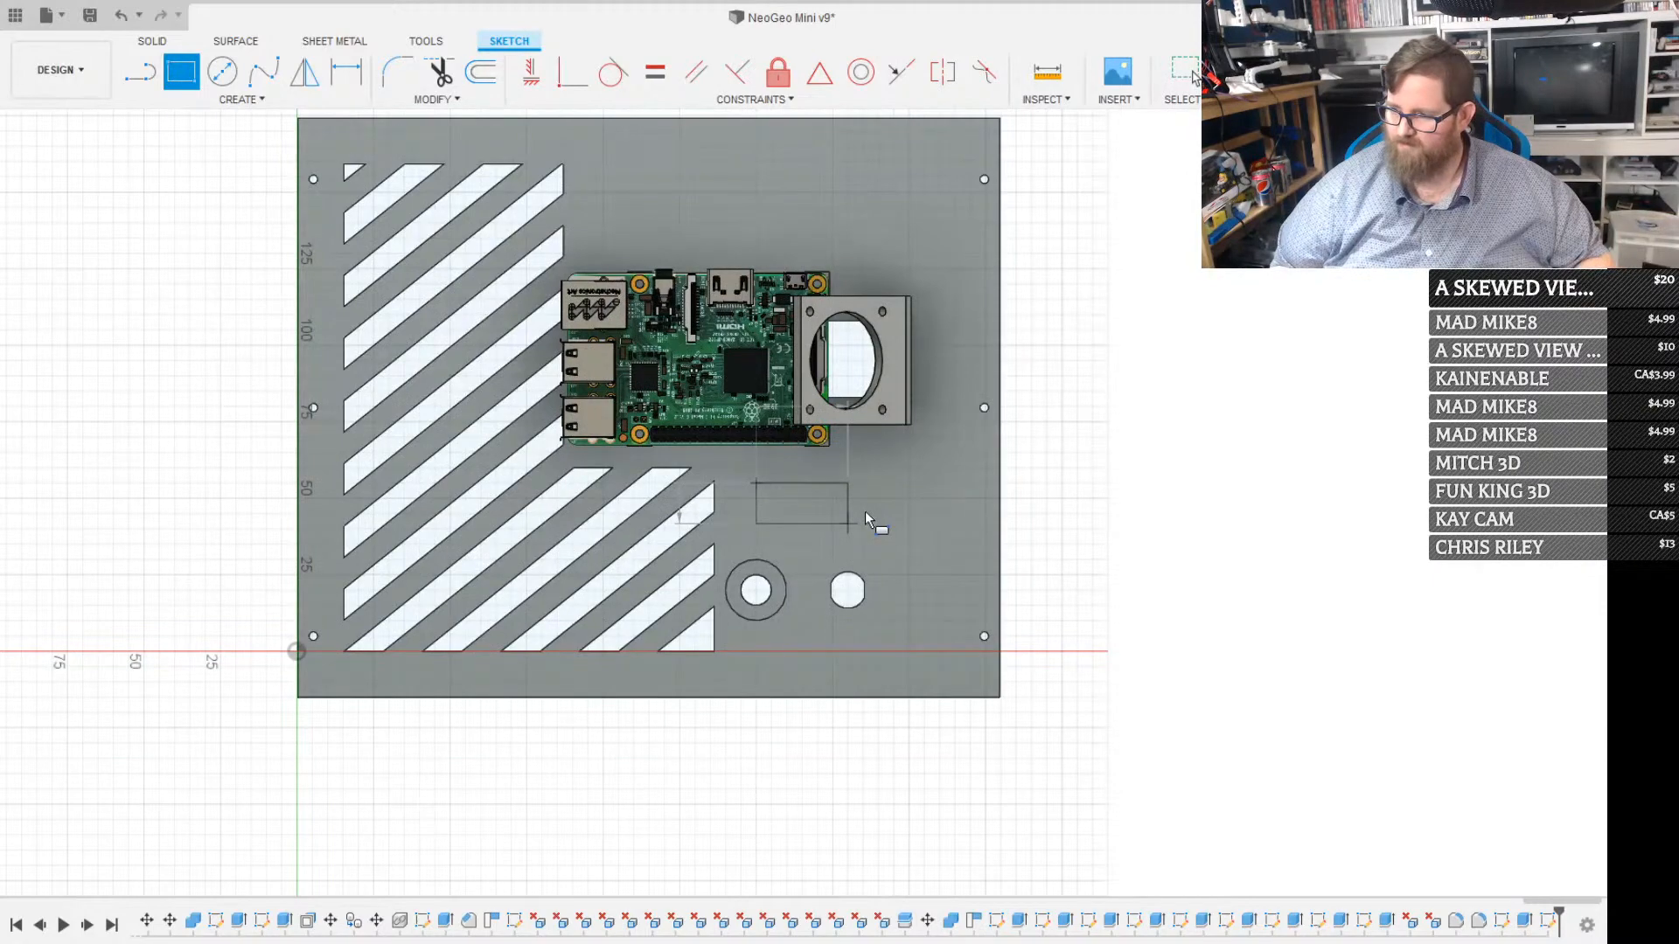
left_click(864, 511)
key("Escape")
scroll(871, 513, "up", 3)
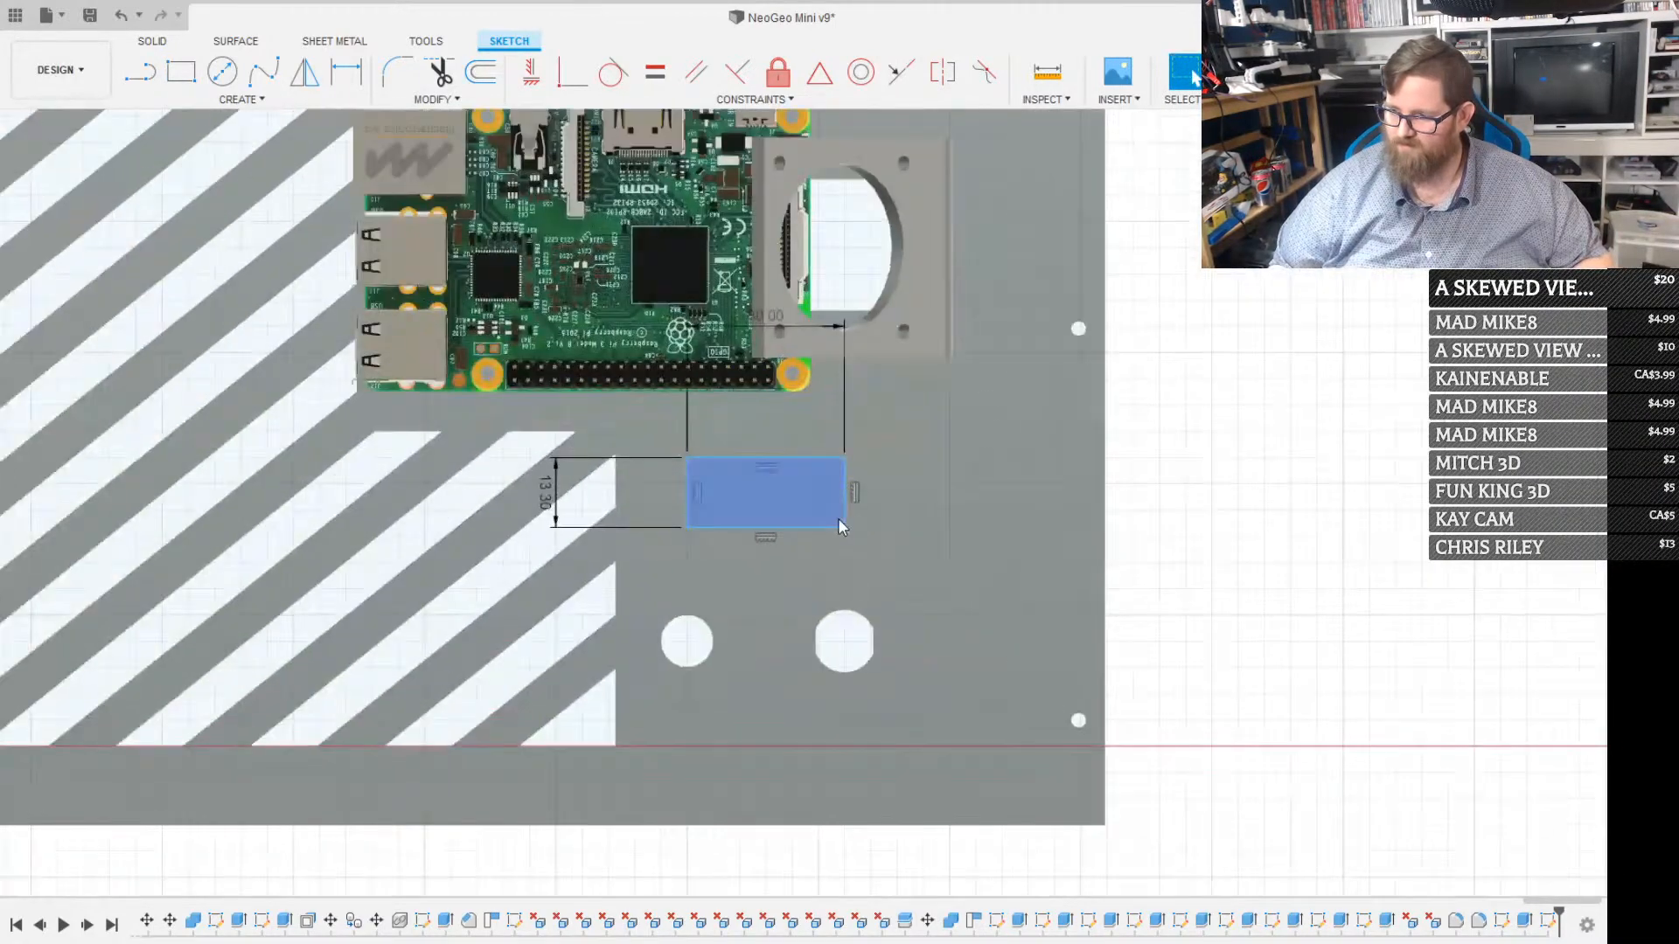
Extrude the rectangle as a recess cut into the back panel without going all the way through
left_click(810, 493)
key("e")
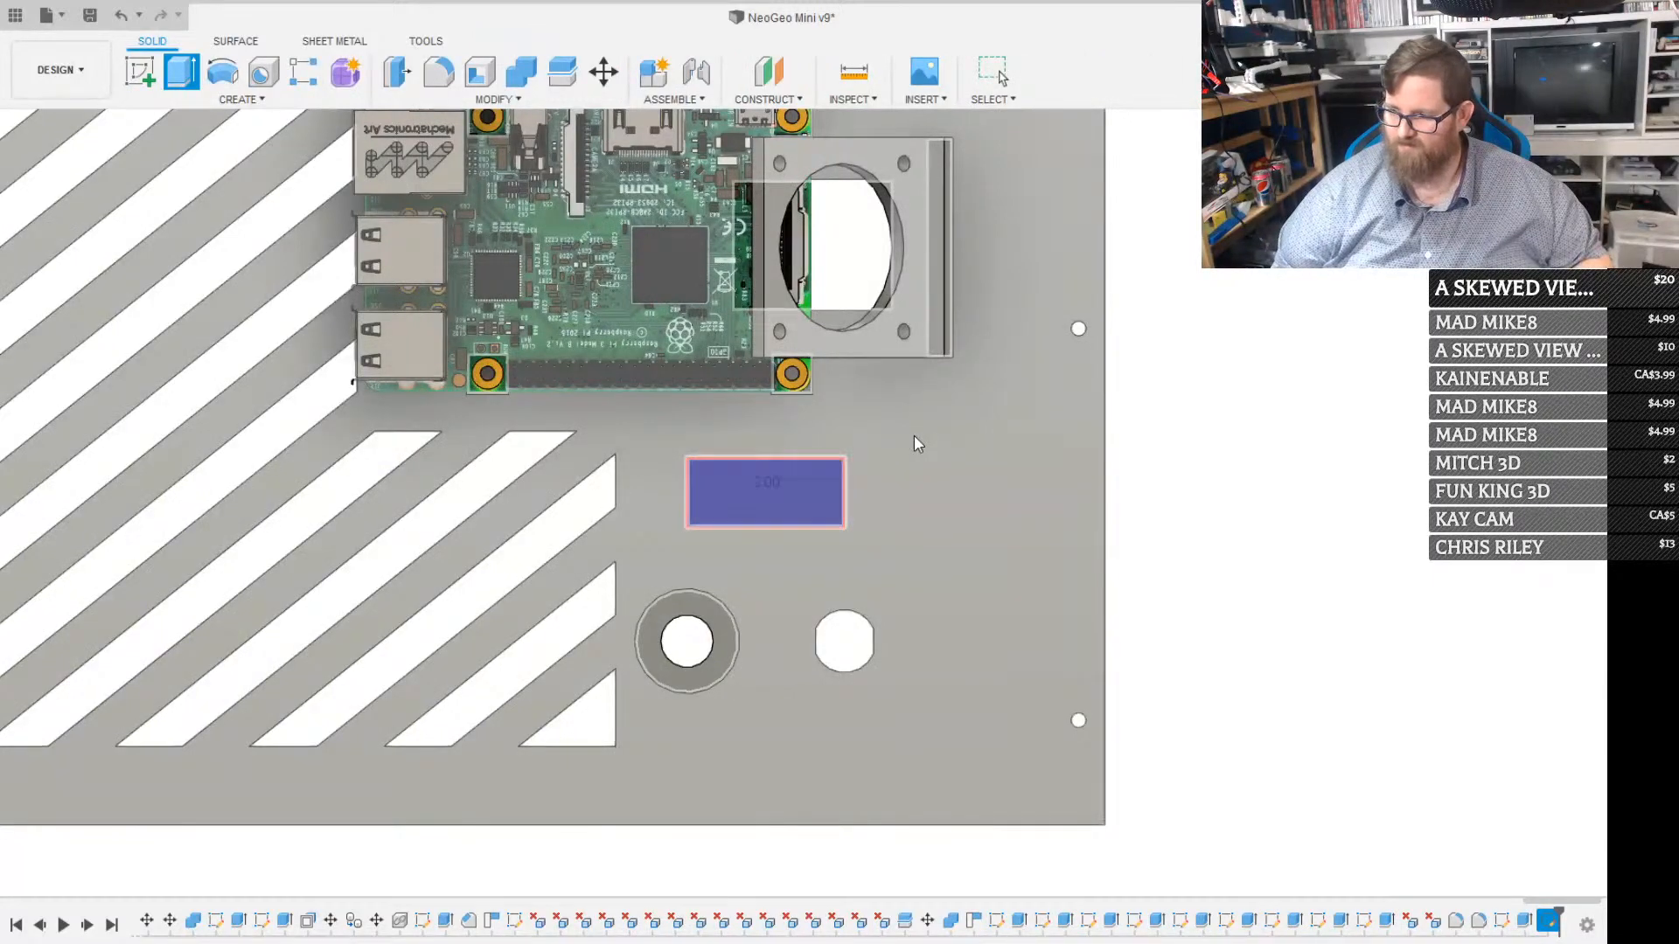
key("Return")
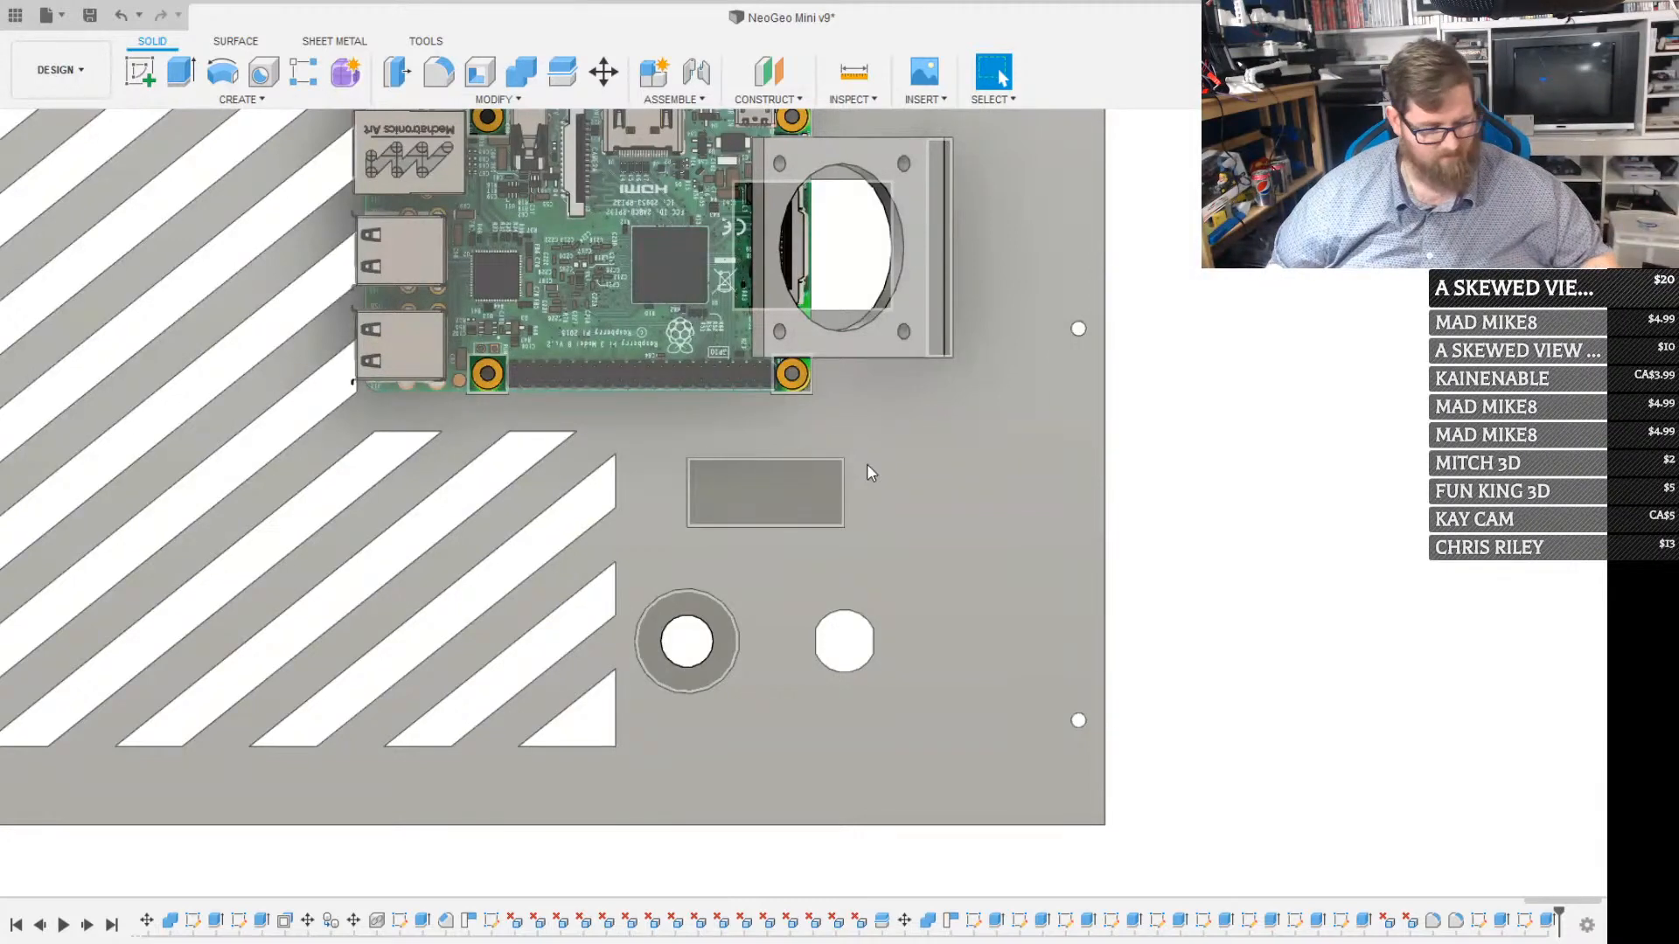
Sketch a 30 by 11.1 mm rectangle on the recess floor, starting from its lower-left corner
key("r")
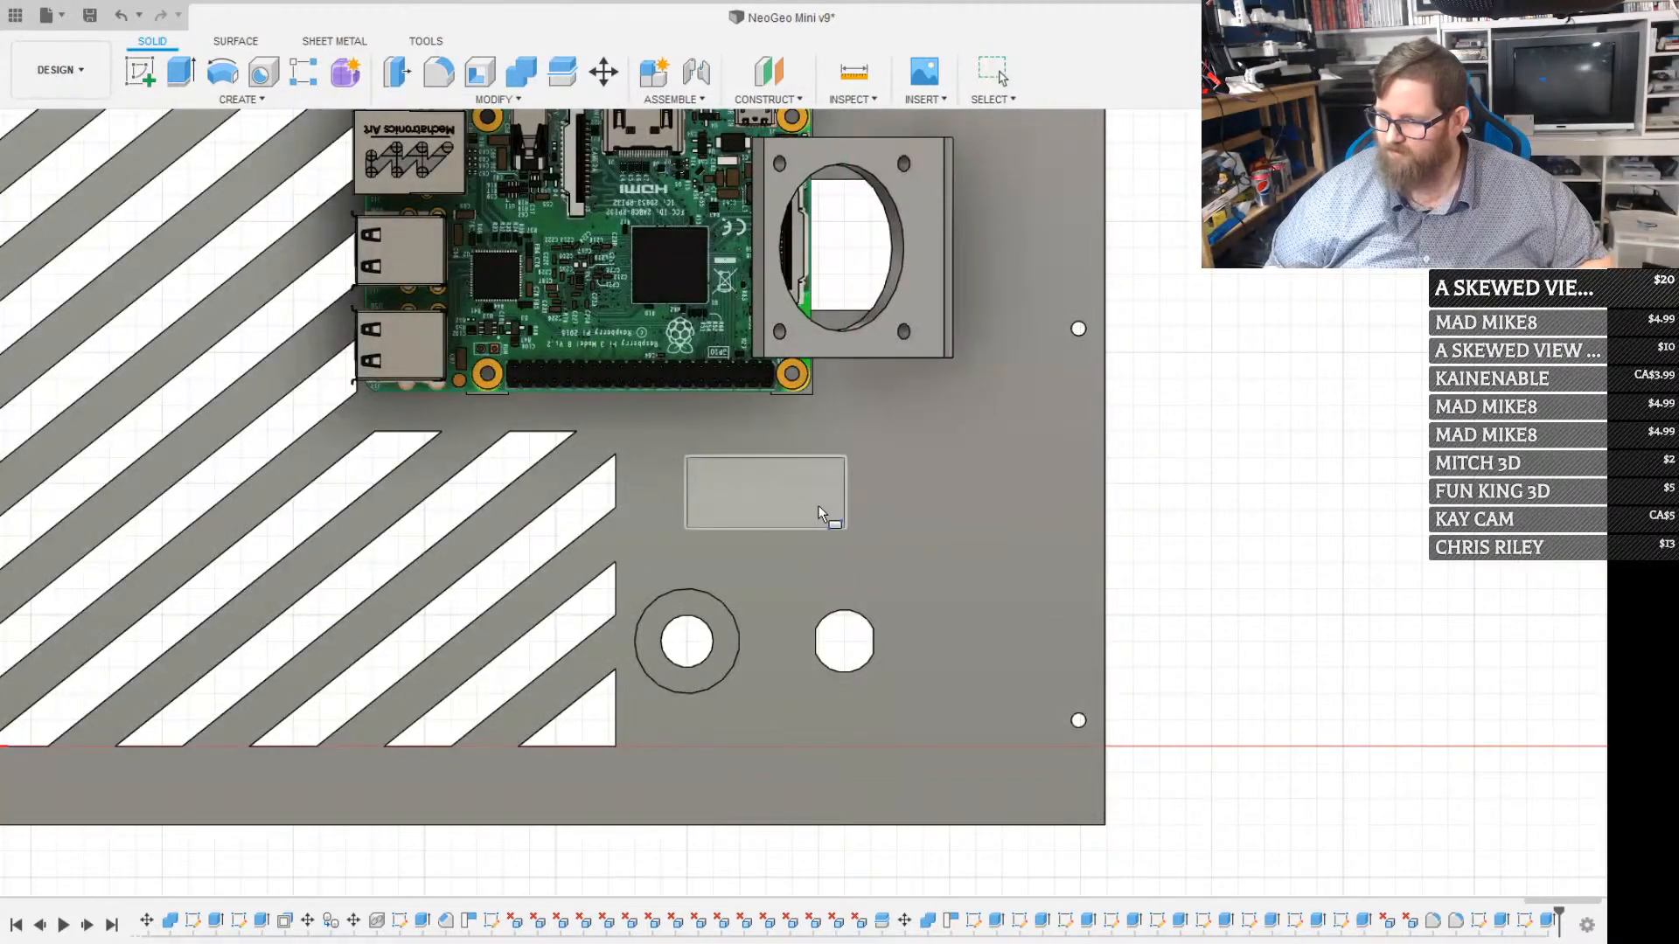
left_click(820, 502)
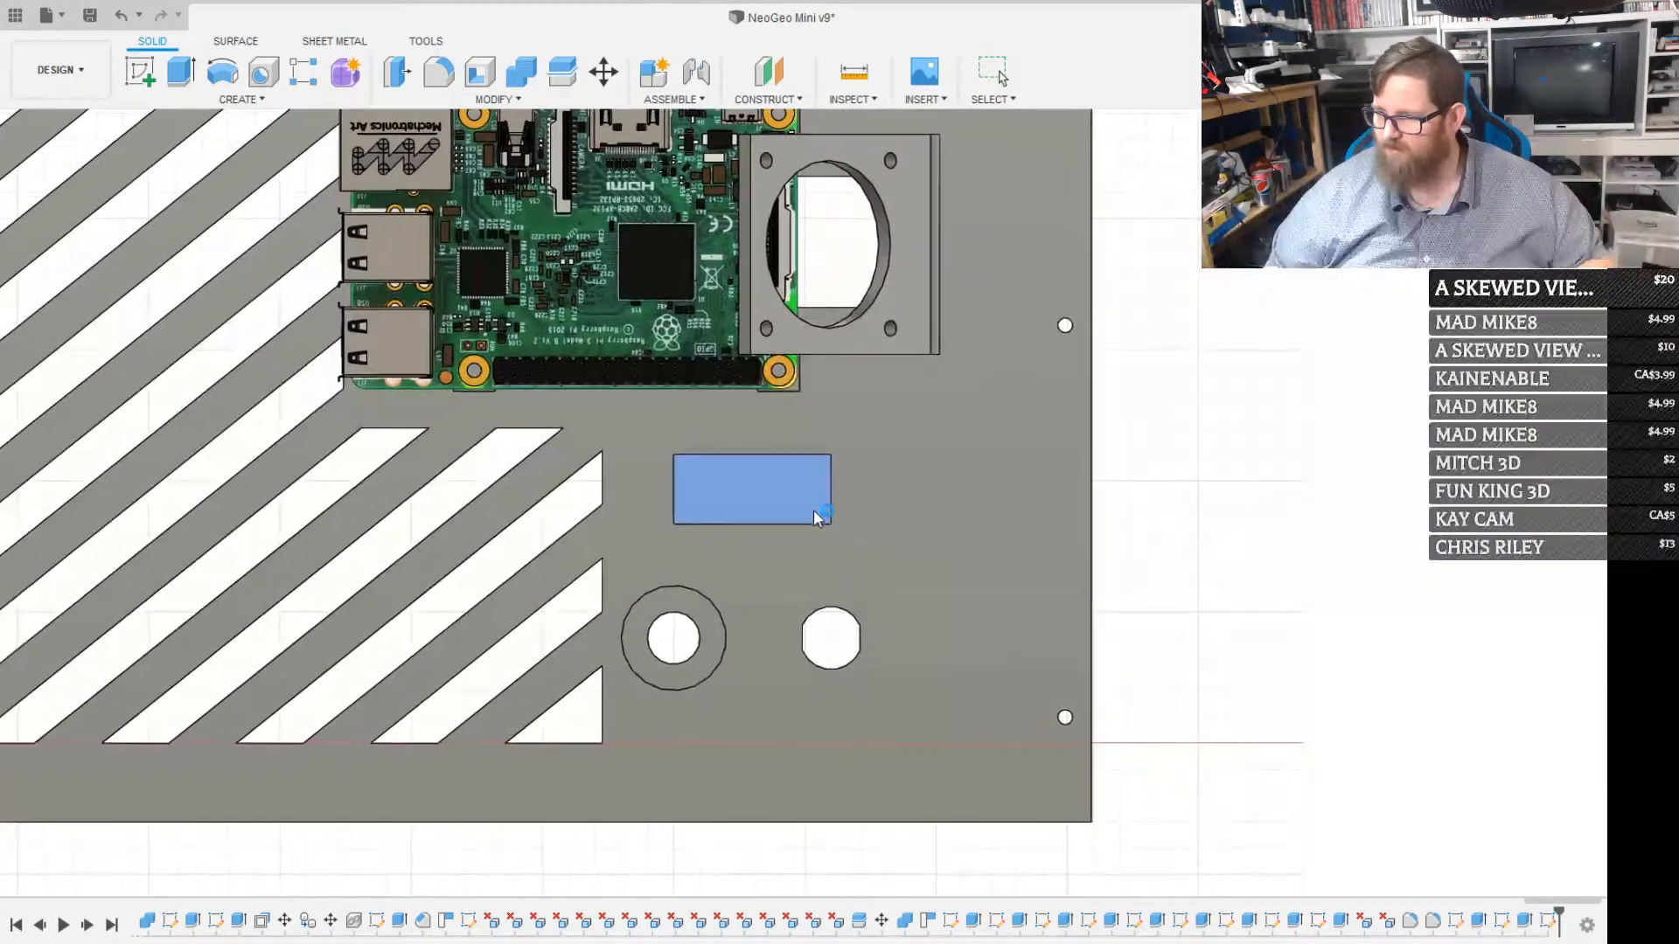
left_click(673, 525)
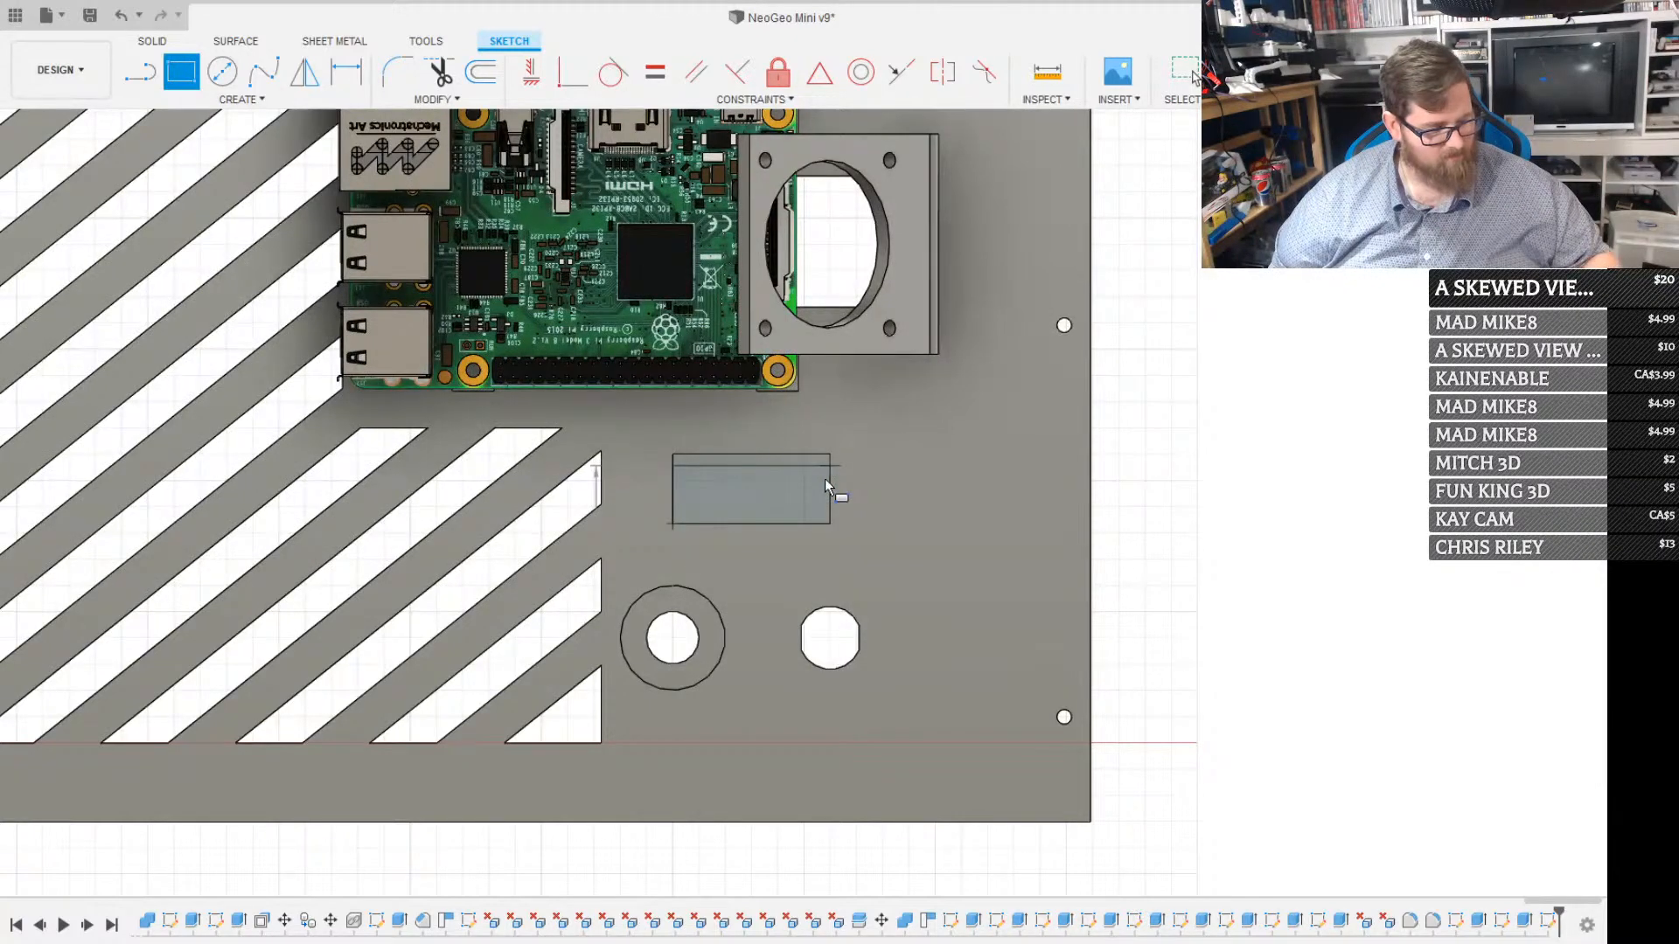
left_click(825, 483)
key("Escape")
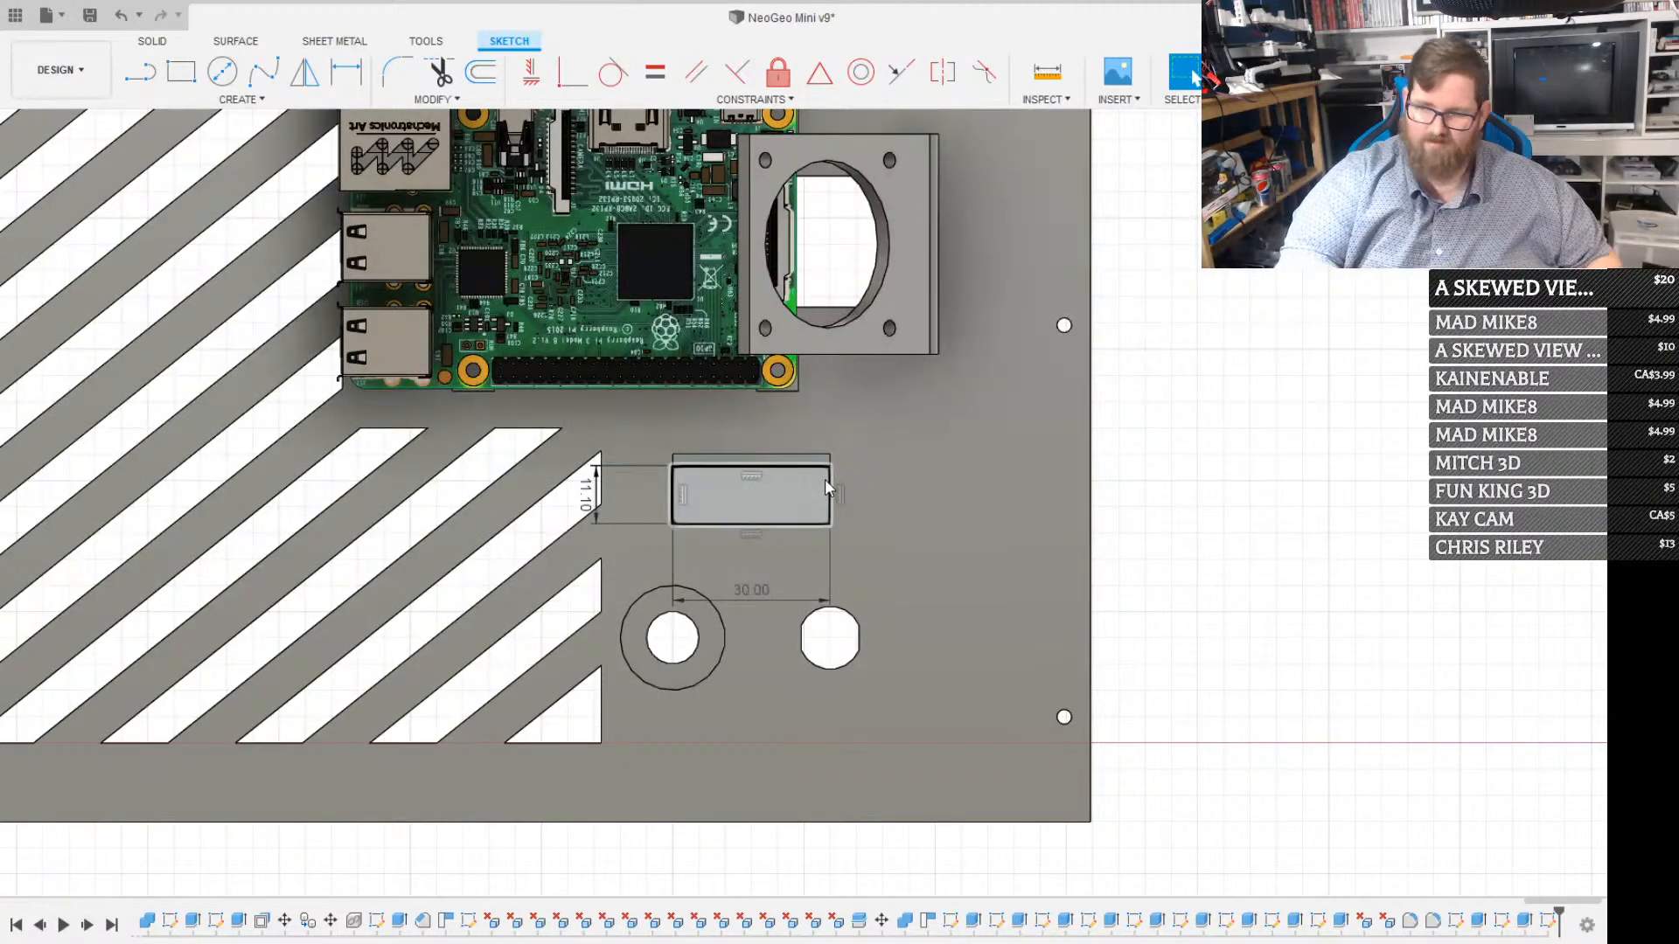
Add an 8.6 by 11.1 mm rectangle on the recess floor, starting from its lower-right corner
key("t")
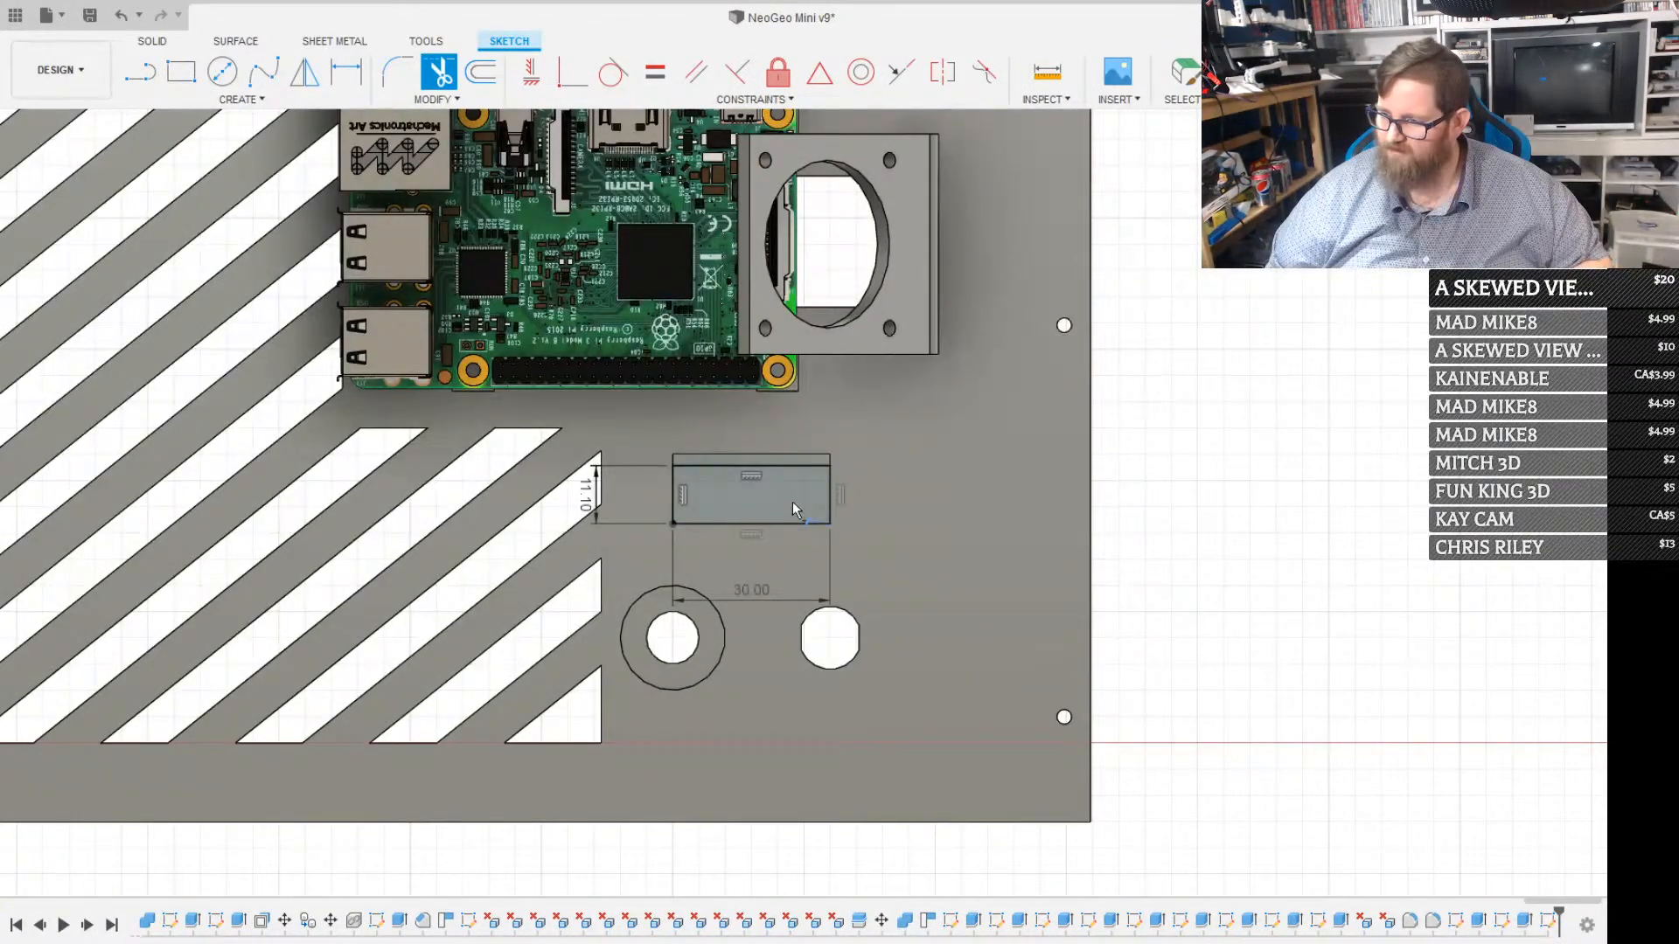
scroll(796, 484, "up", 3)
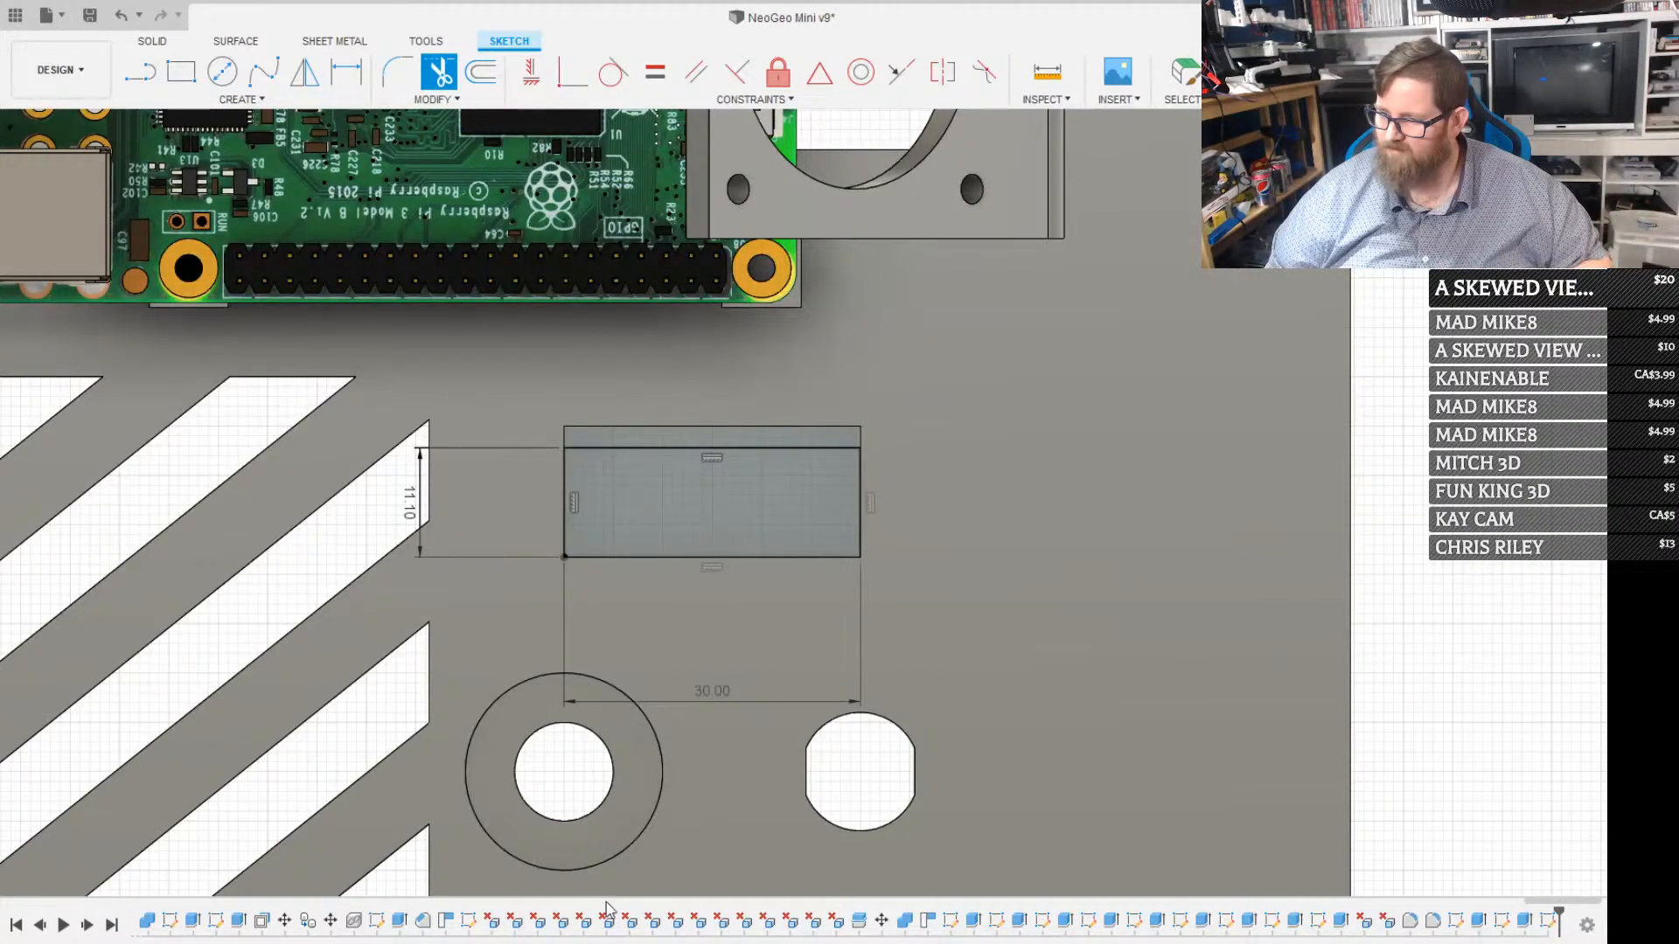
mouse_move(749, 654)
middle_mouse_down("shift")
mouse_move(767, 584)
mouse_move(747, 577)
mouse_move(800, 512)
mouse_move(787, 536)
mouse_move(626, 554)
mouse_move(830, 501)
mouse_move(839, 520)
middle_mouse_up("shift")
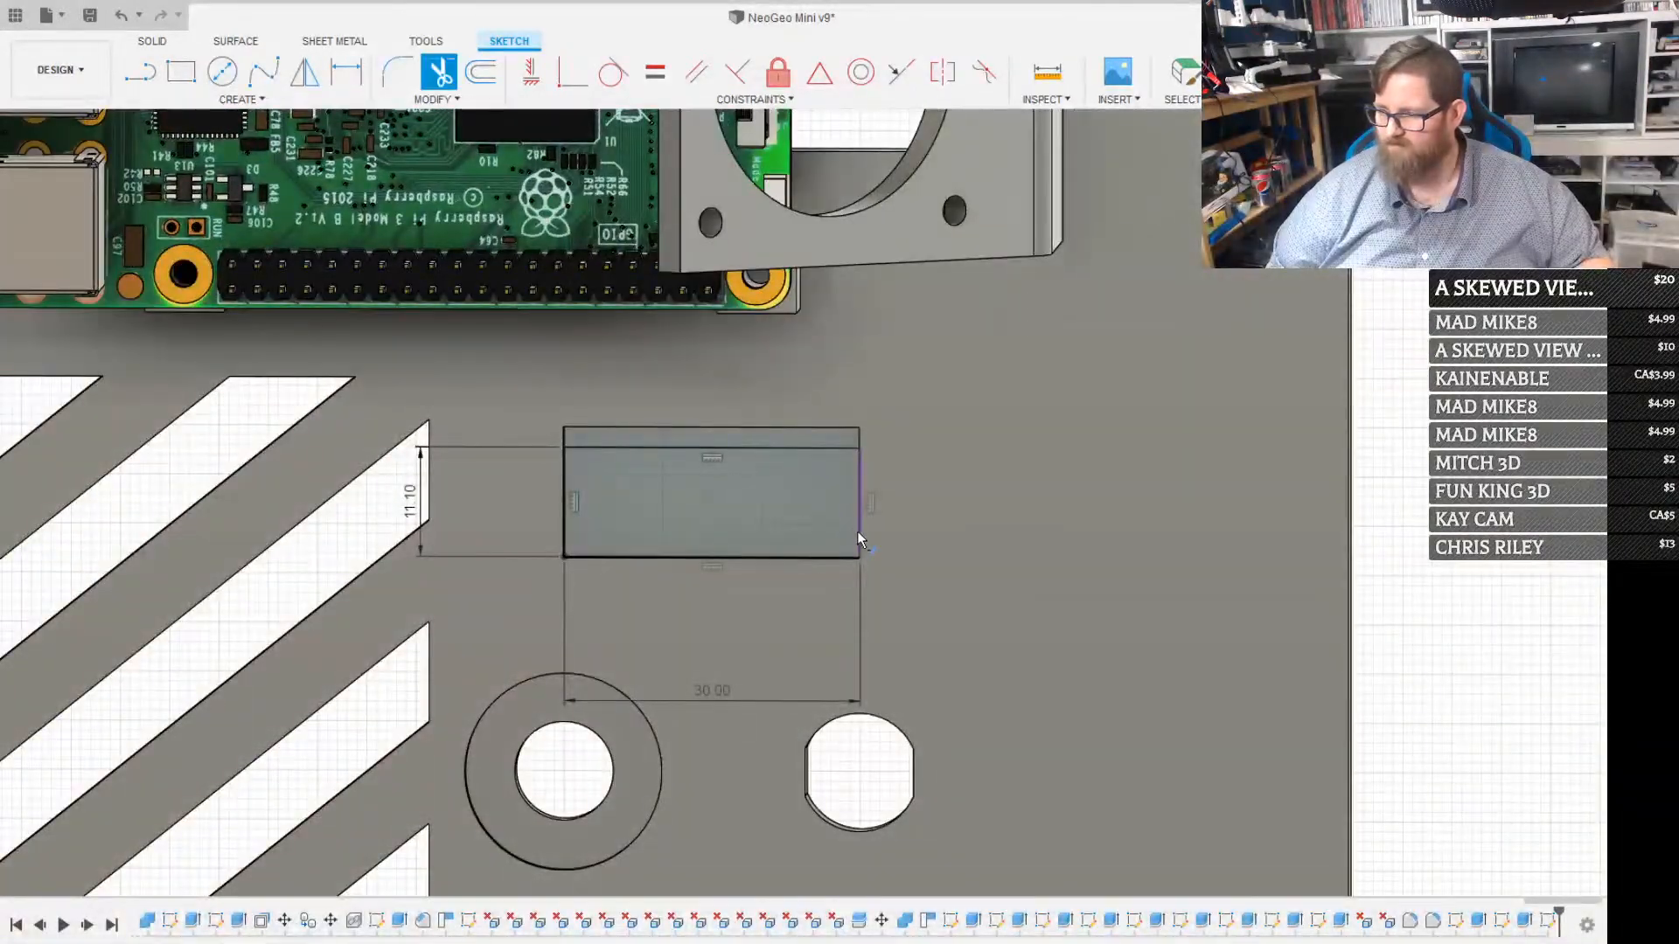
left_click(853, 554)
key("r")
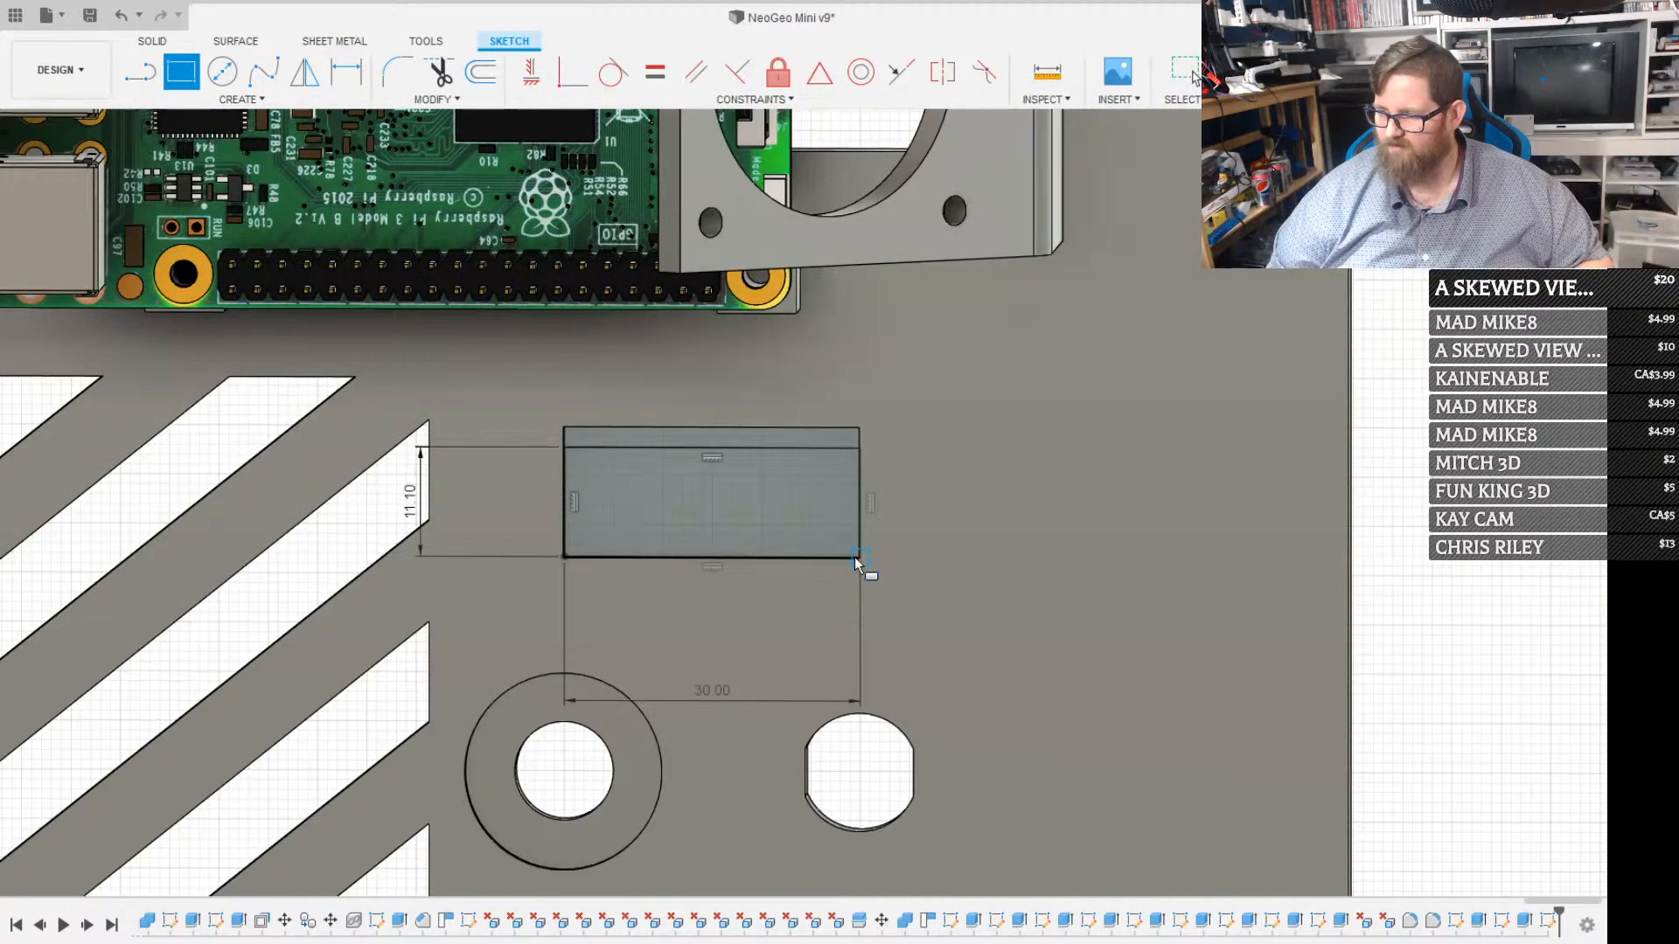
left_click(854, 558)
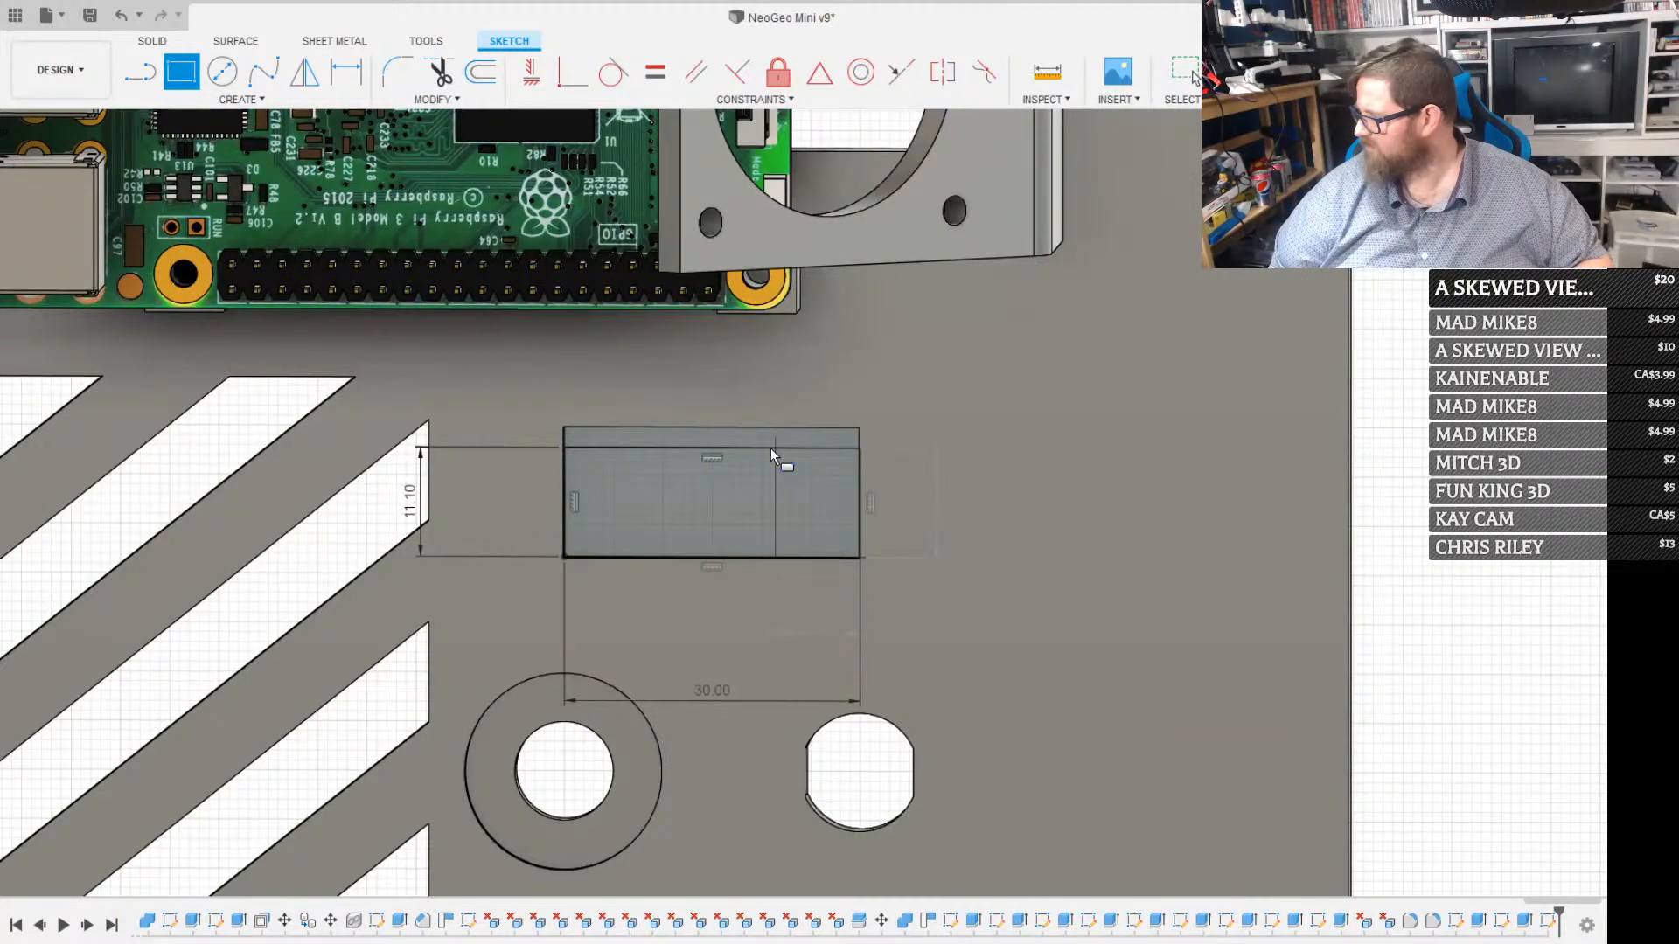
key("Return")
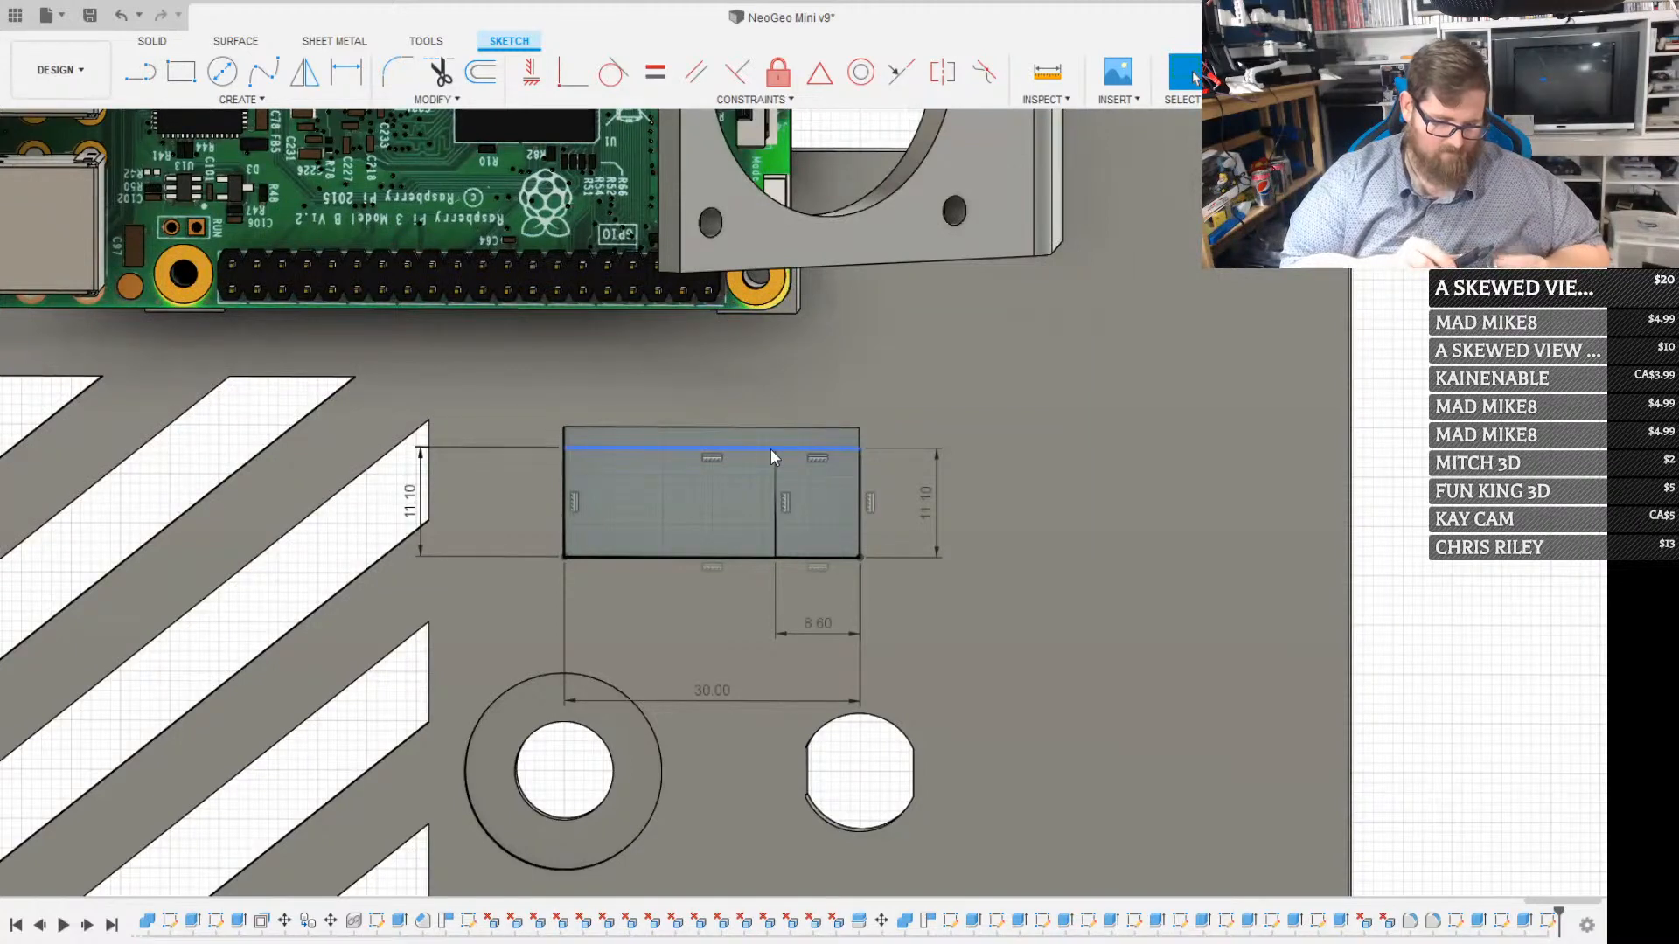
Draw a circle of 3.8 mm radius tangent to the upper line and the left side of the 8.6 mm rectangle
key("c")
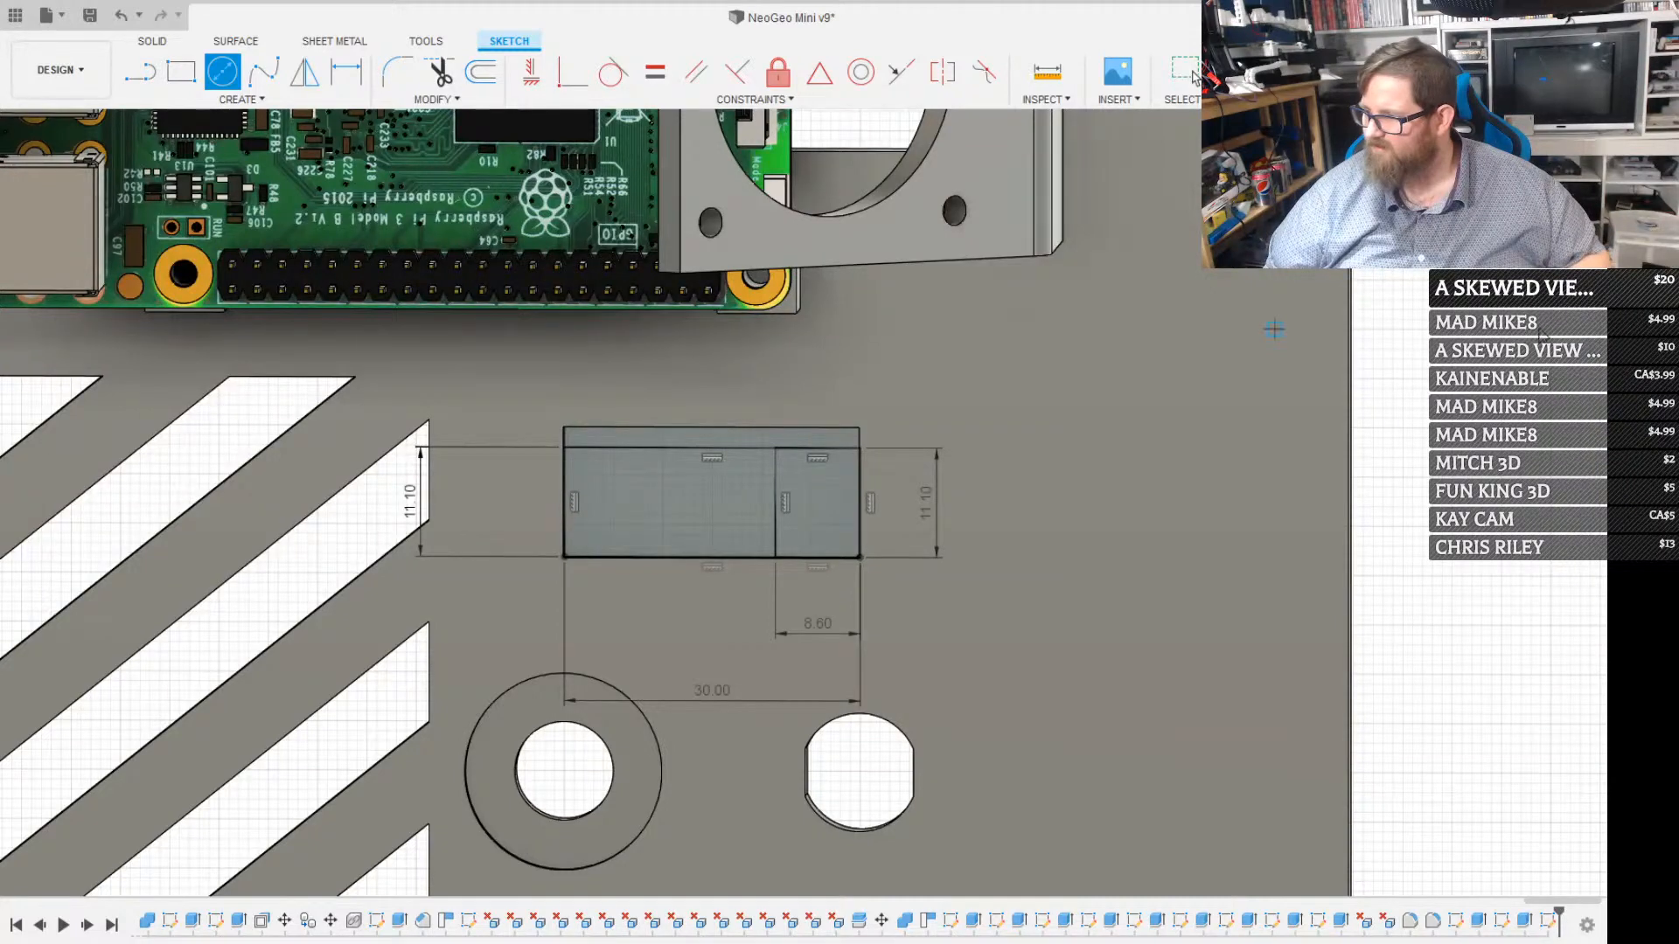
key("Escape")
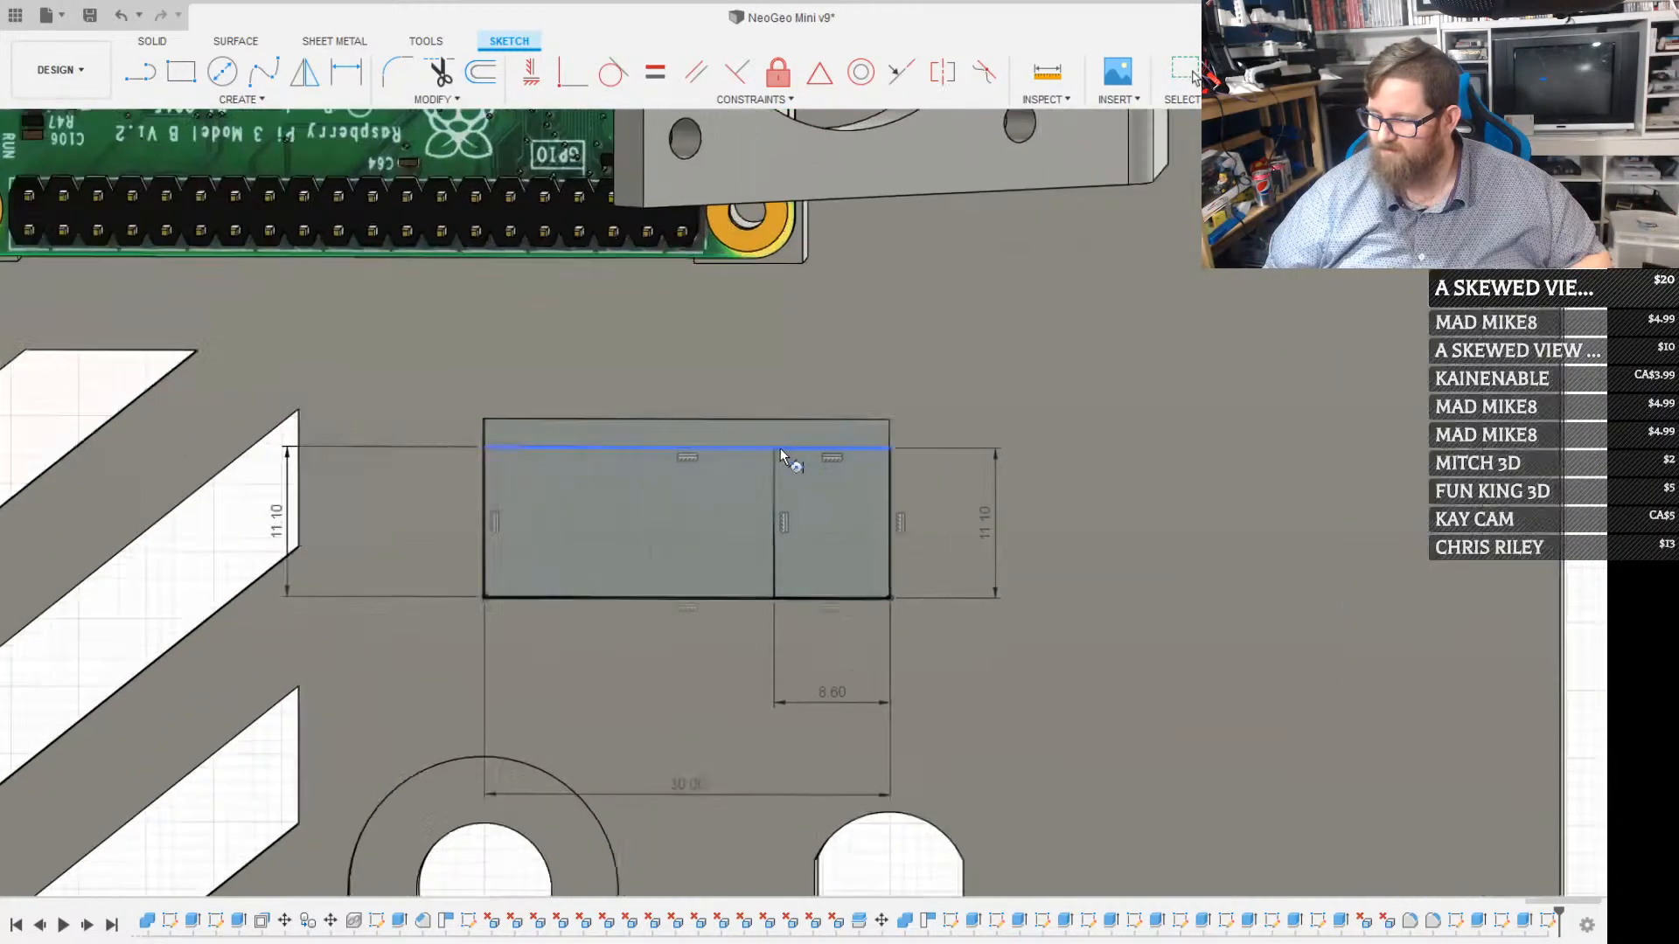
scroll(778, 449, "up", 2)
left_click(799, 448)
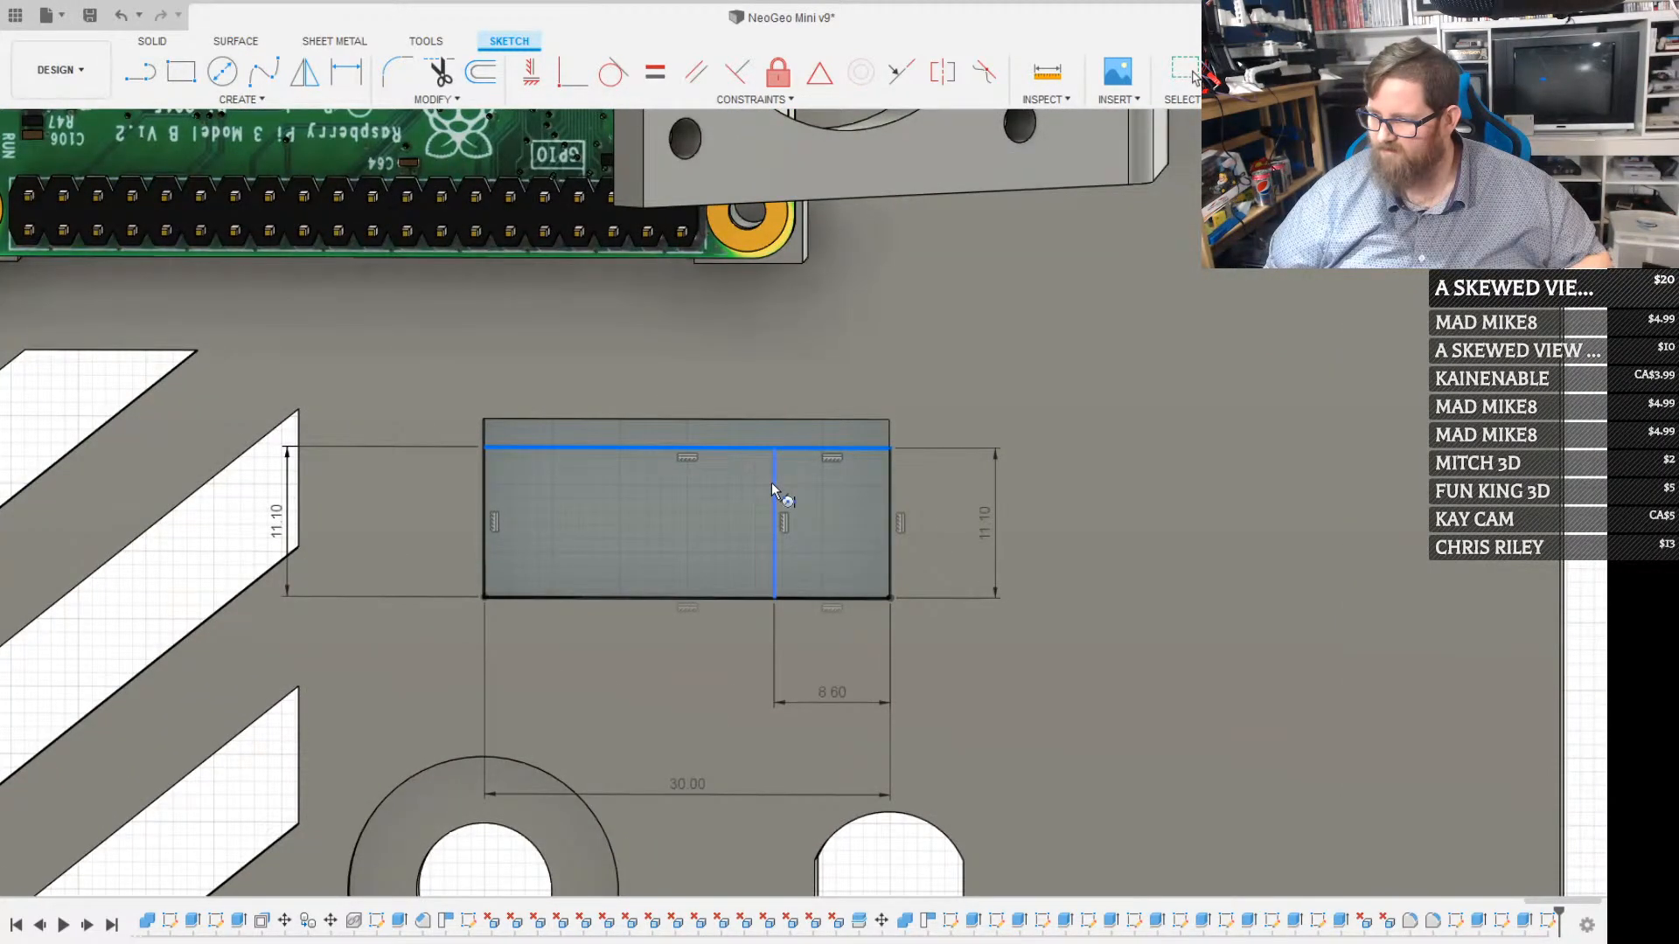
left_click(773, 483)
left_click_drag(806, 494, 822, 511)
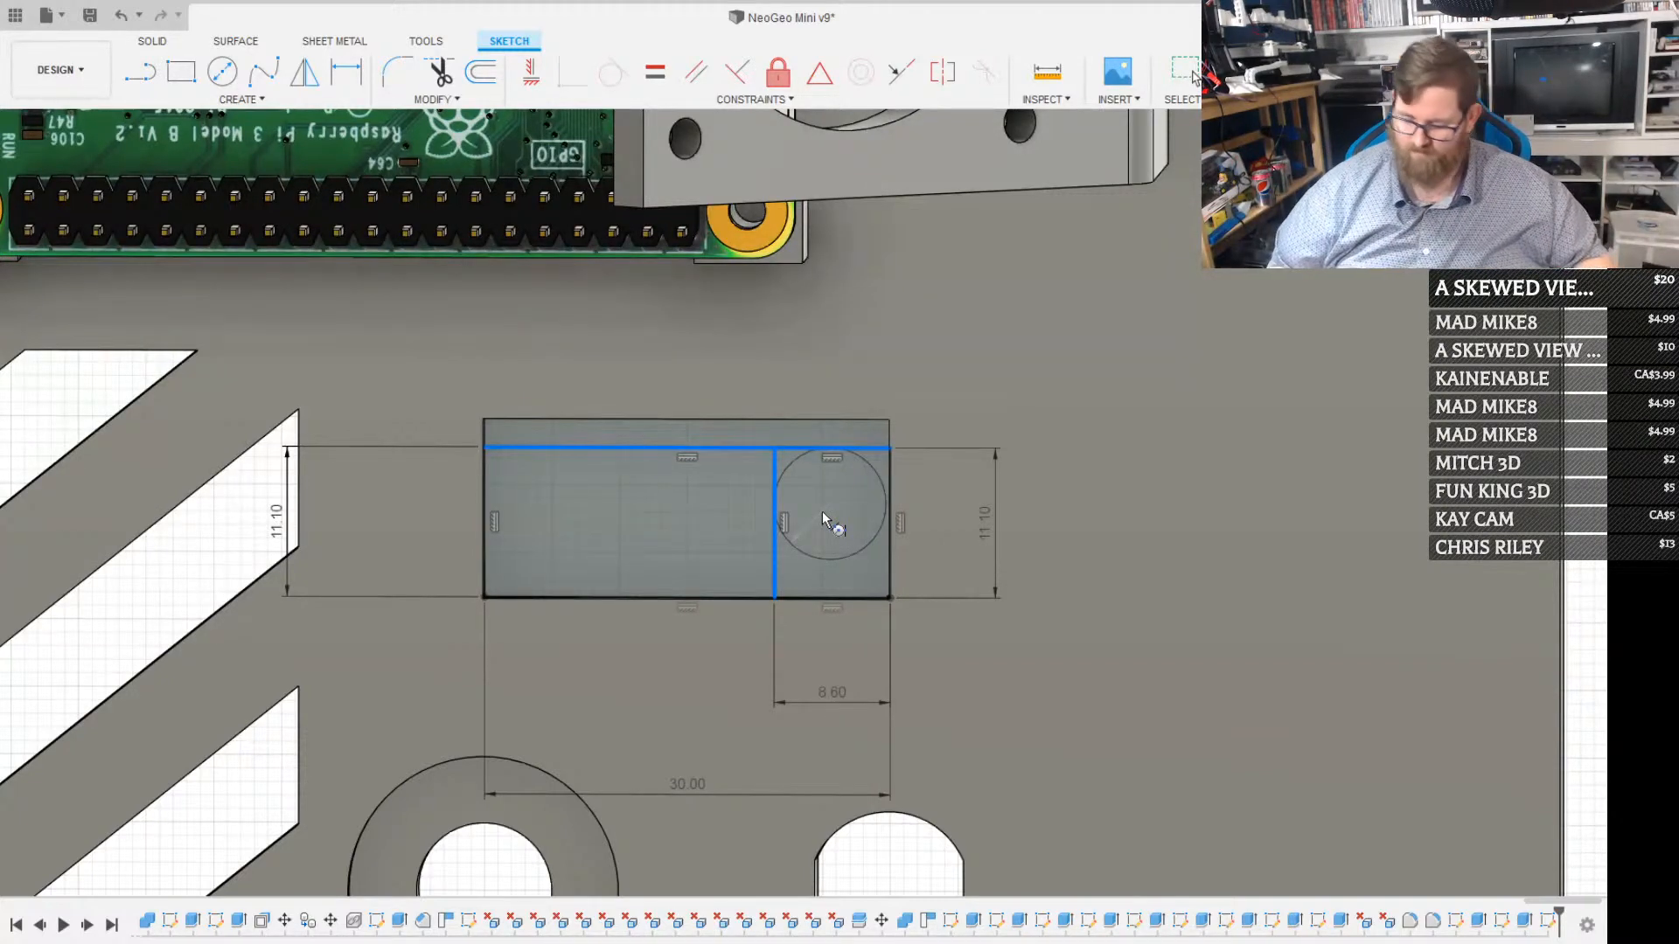
type("3")
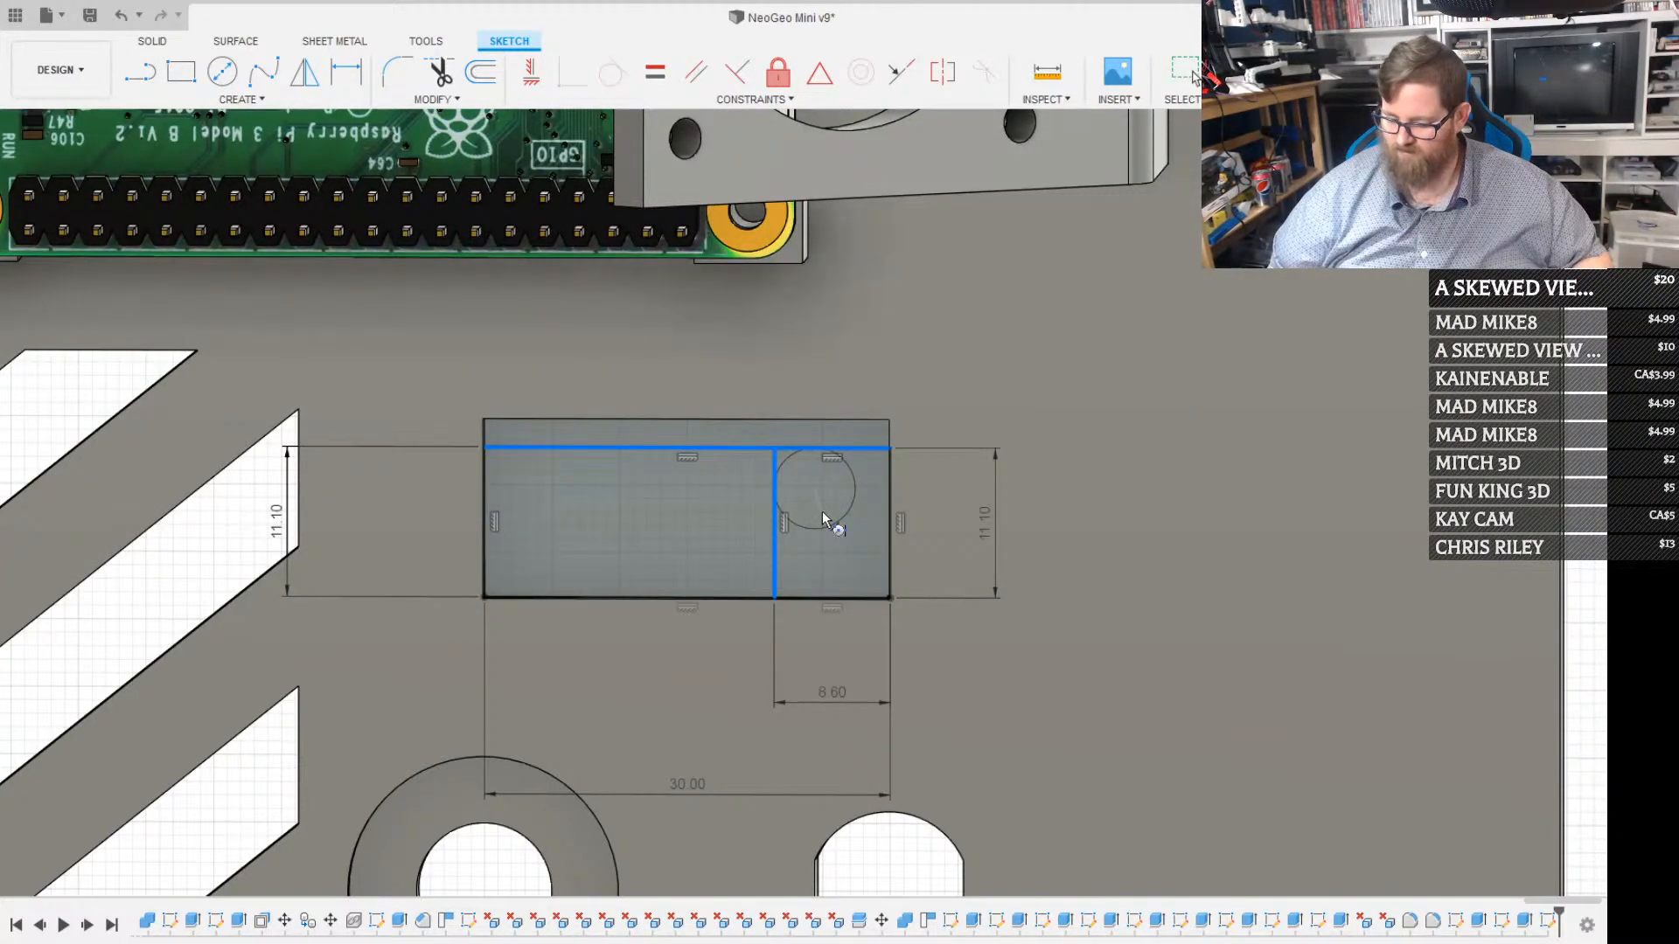
type(".6")
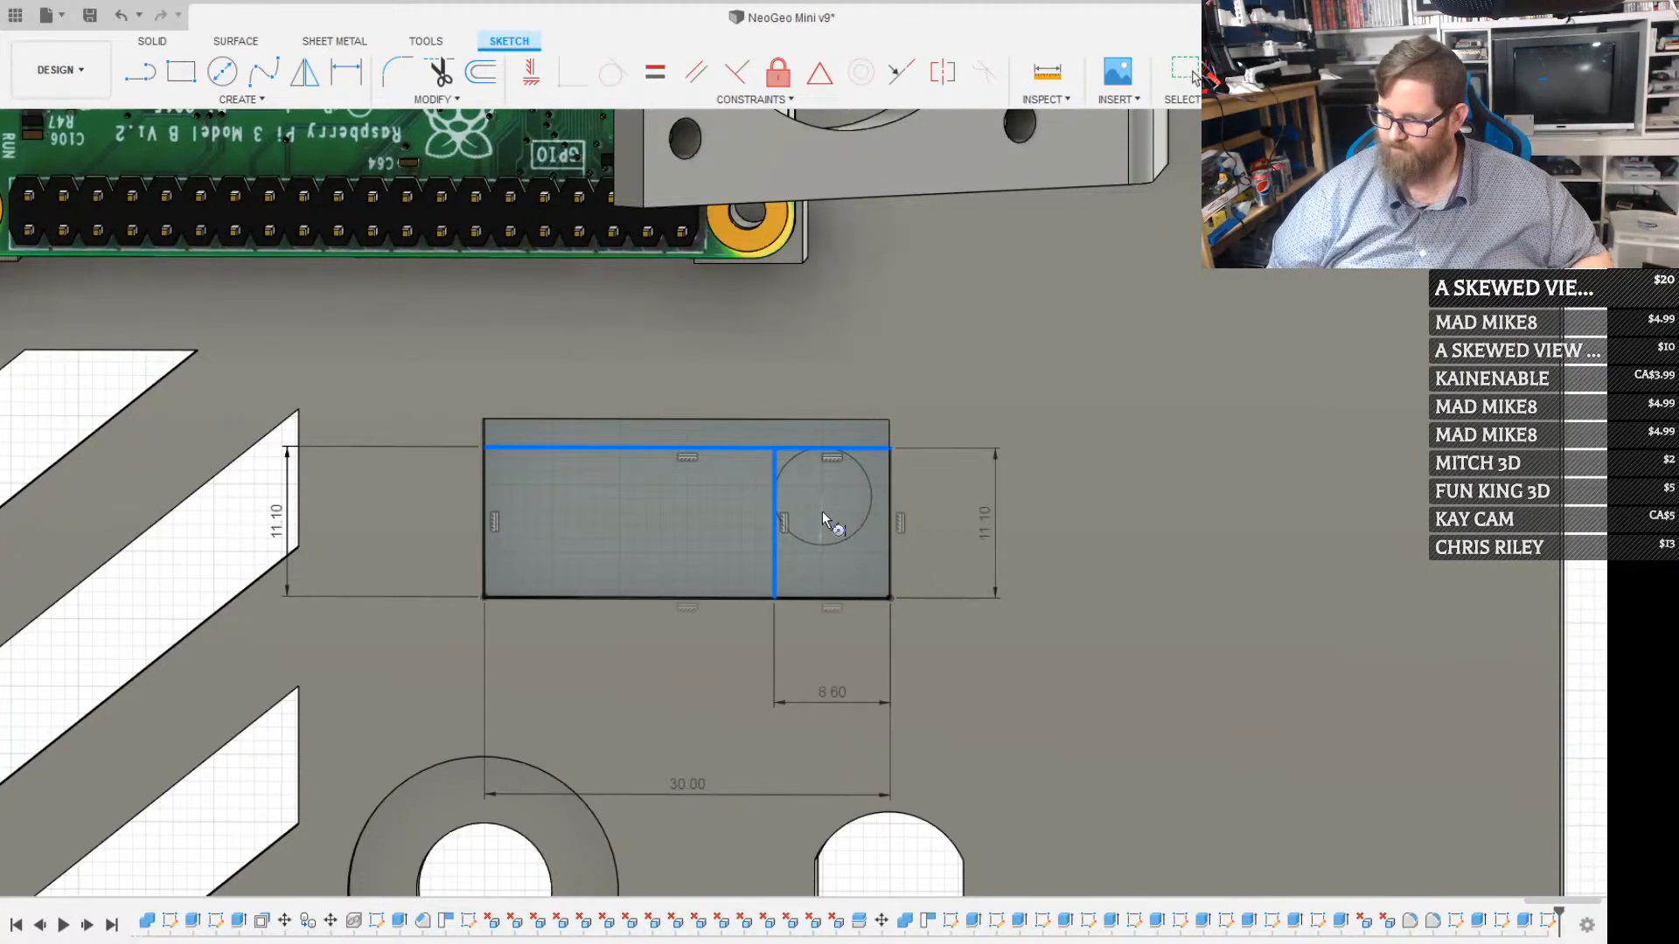
key("BackSpace")
type("8")
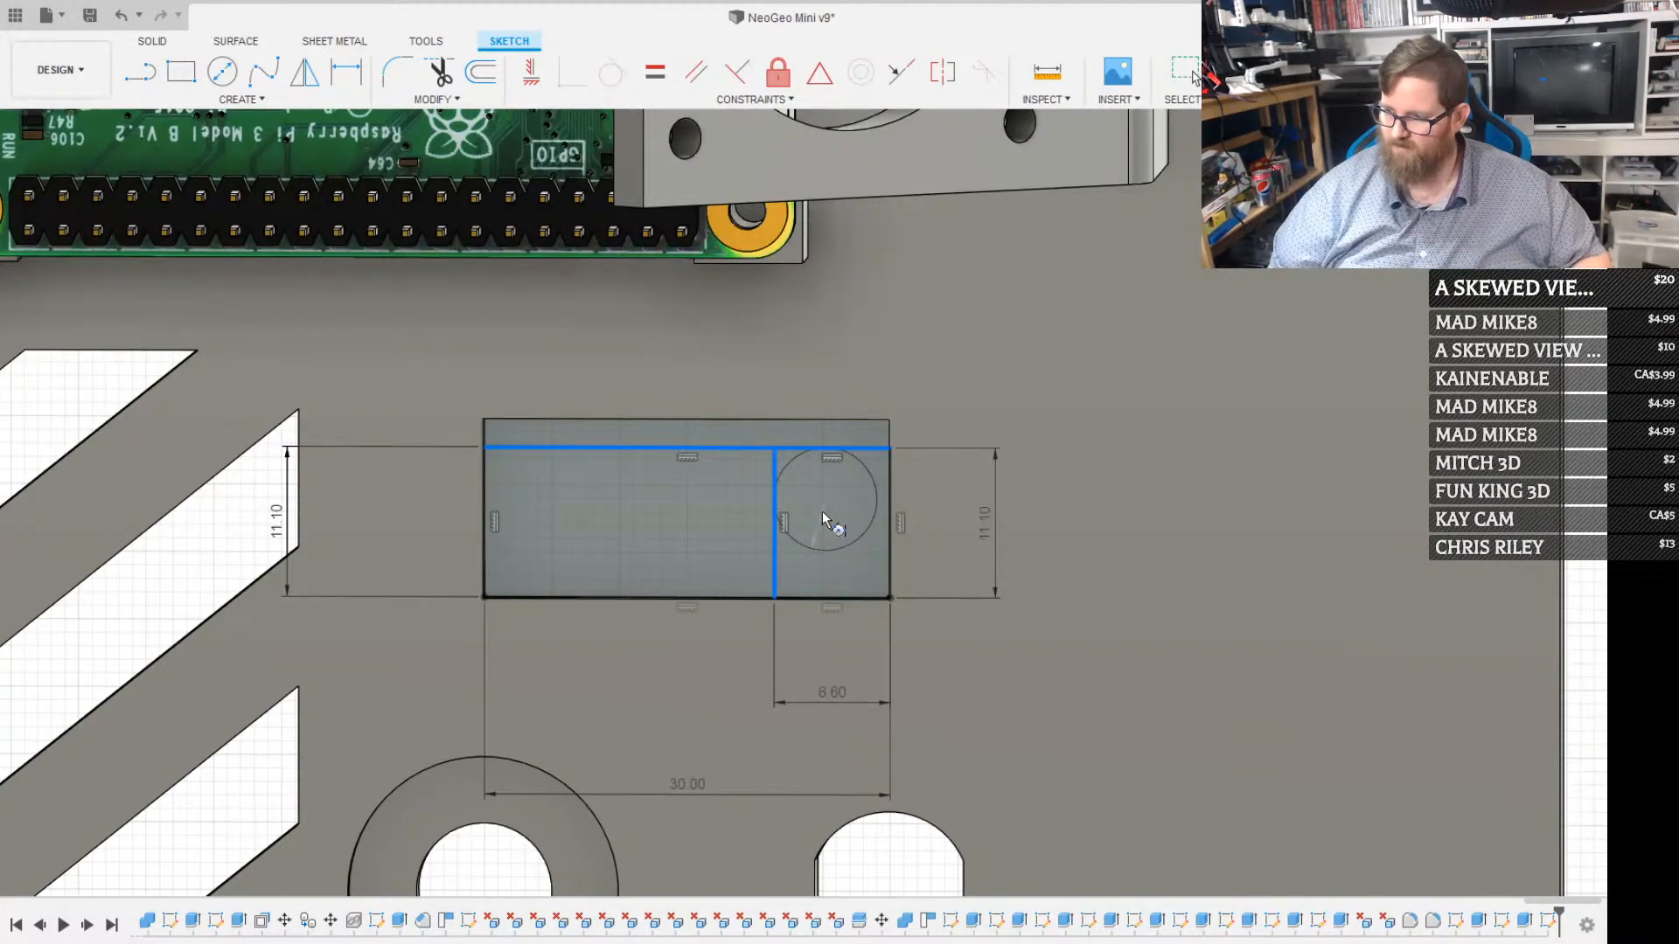
key("Return")
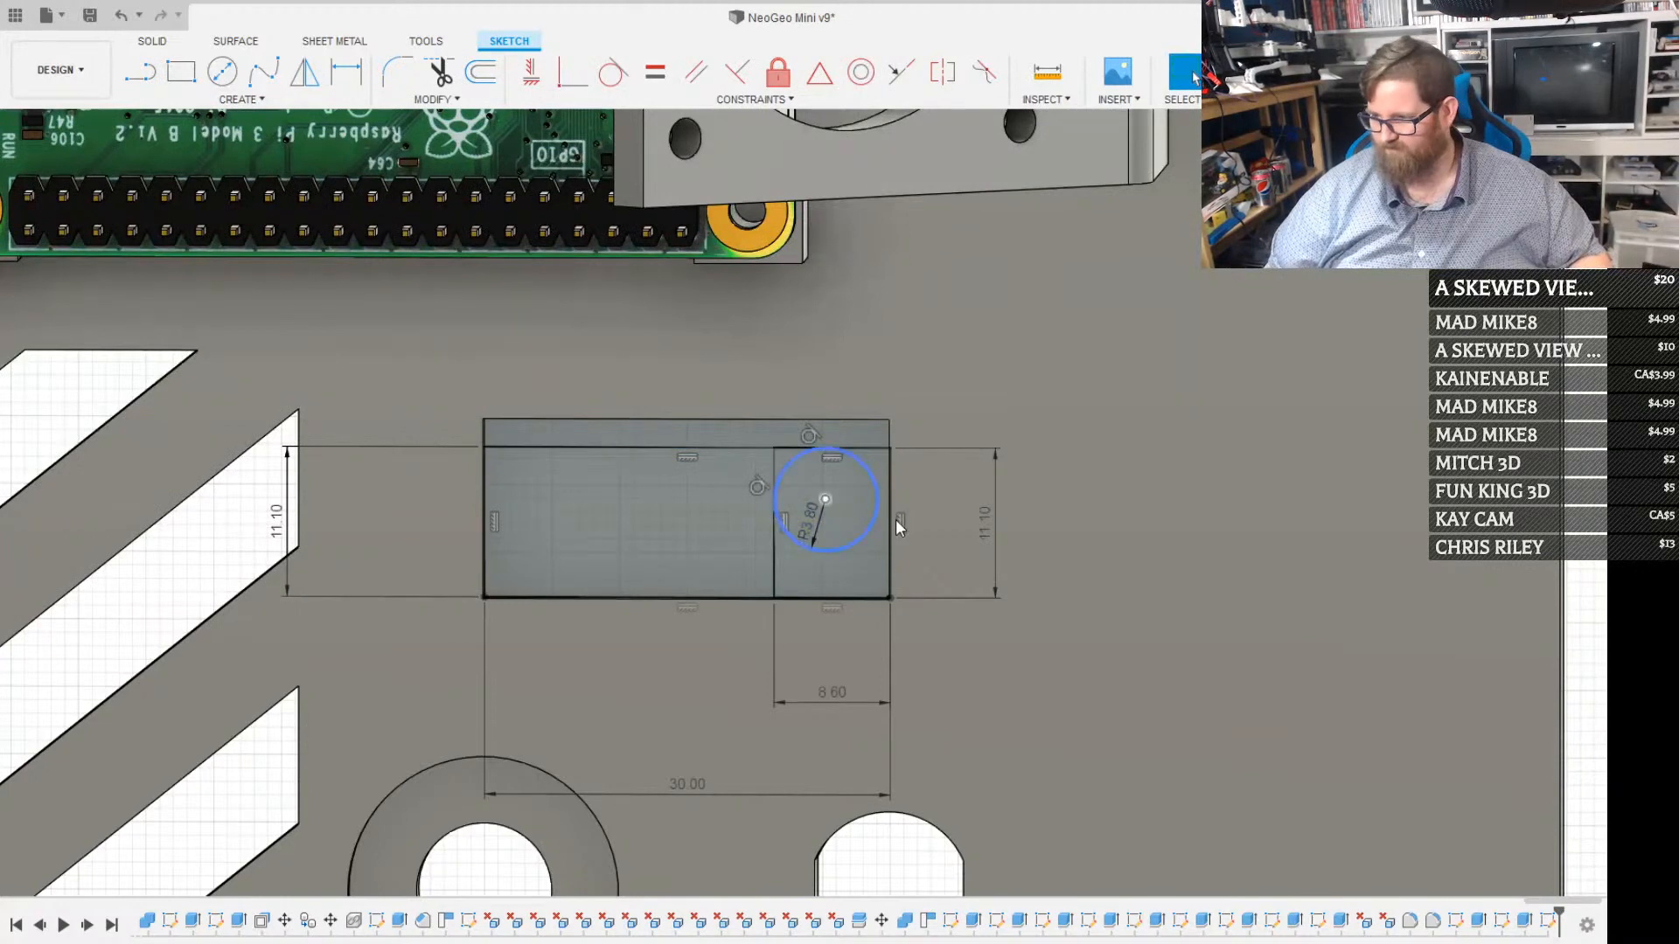
Extrude the circle as a cut through the recess floor to make a round hole in the back panel
scroll(869, 499, "up", 4)
left_click(863, 495)
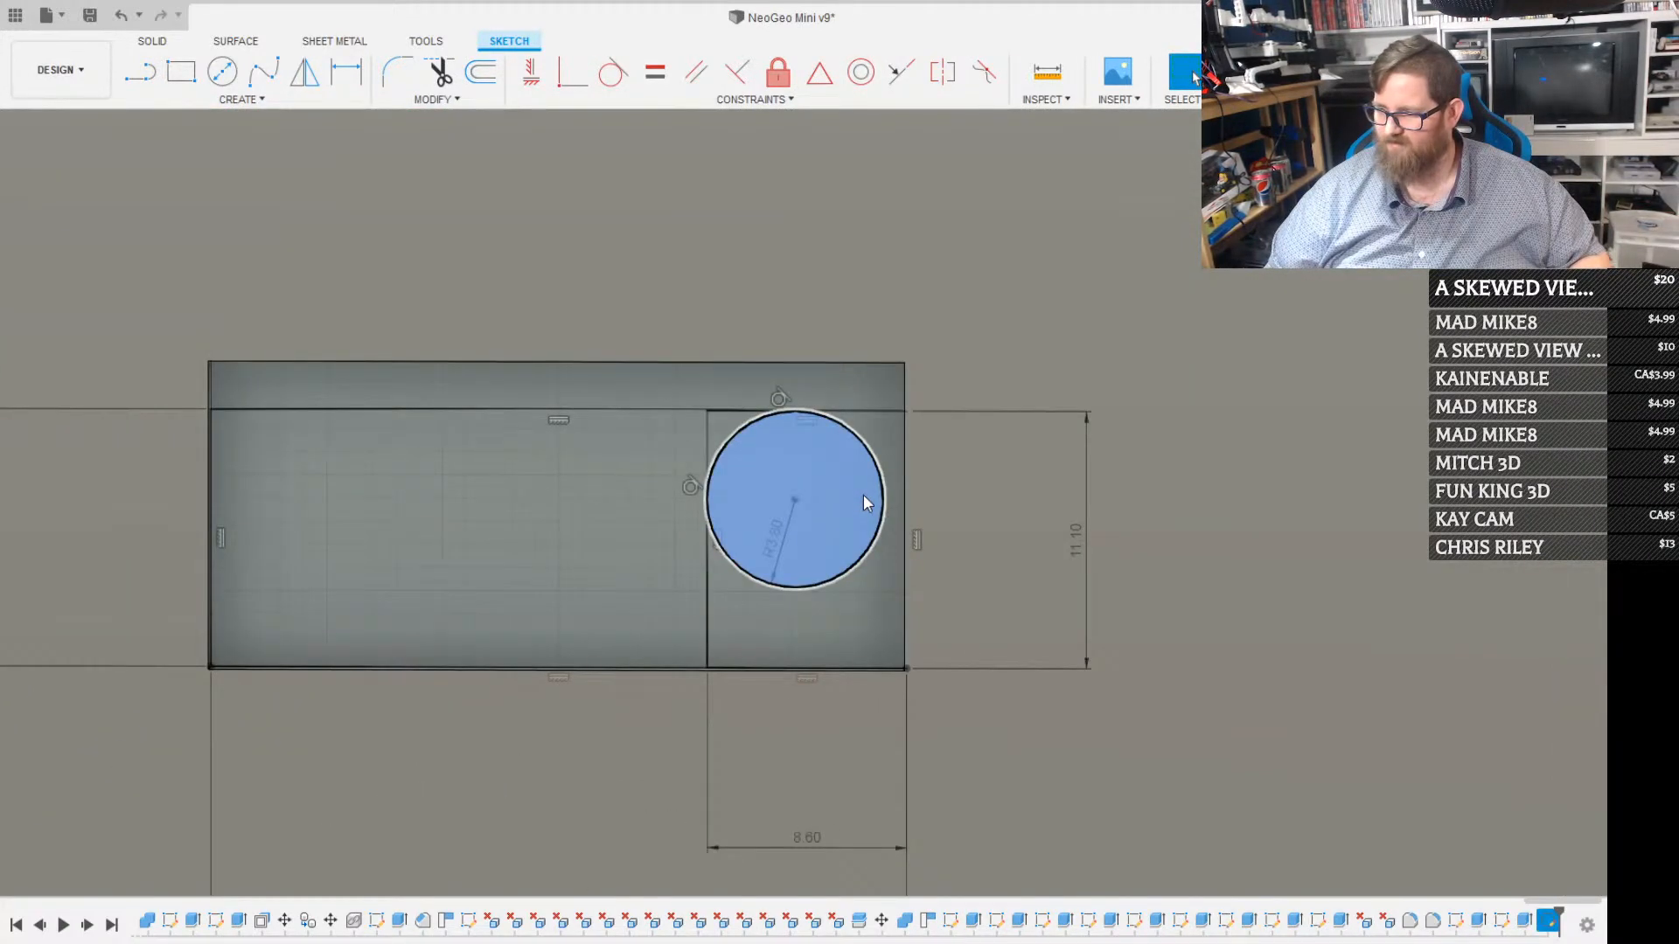
key("e")
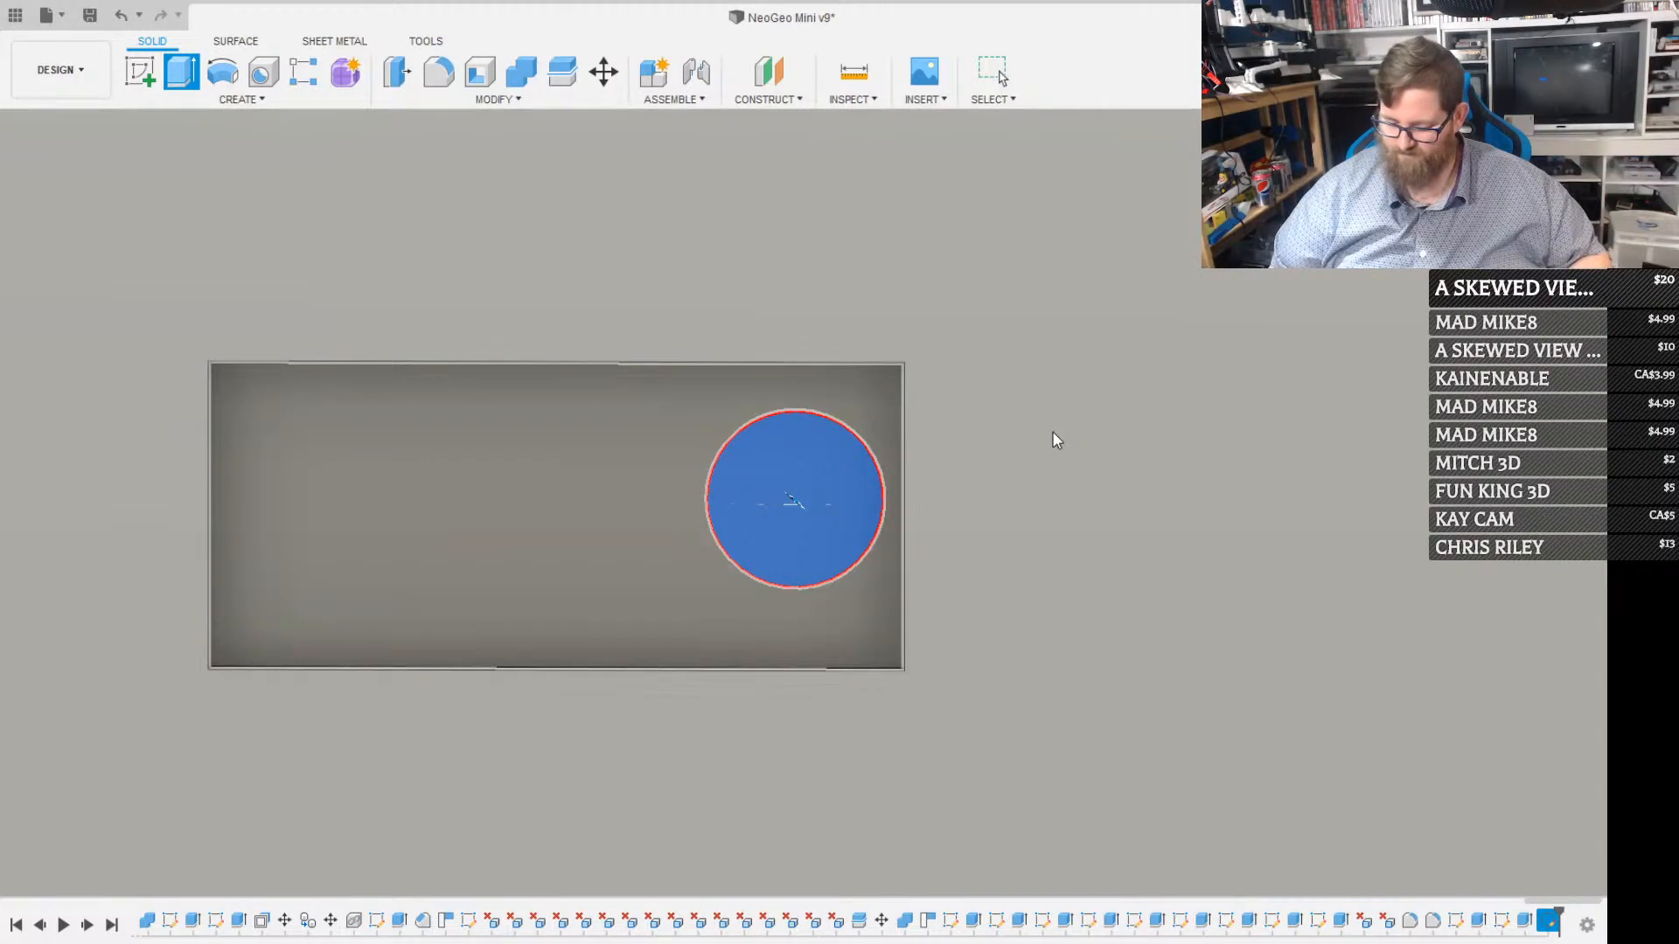
key("Return")
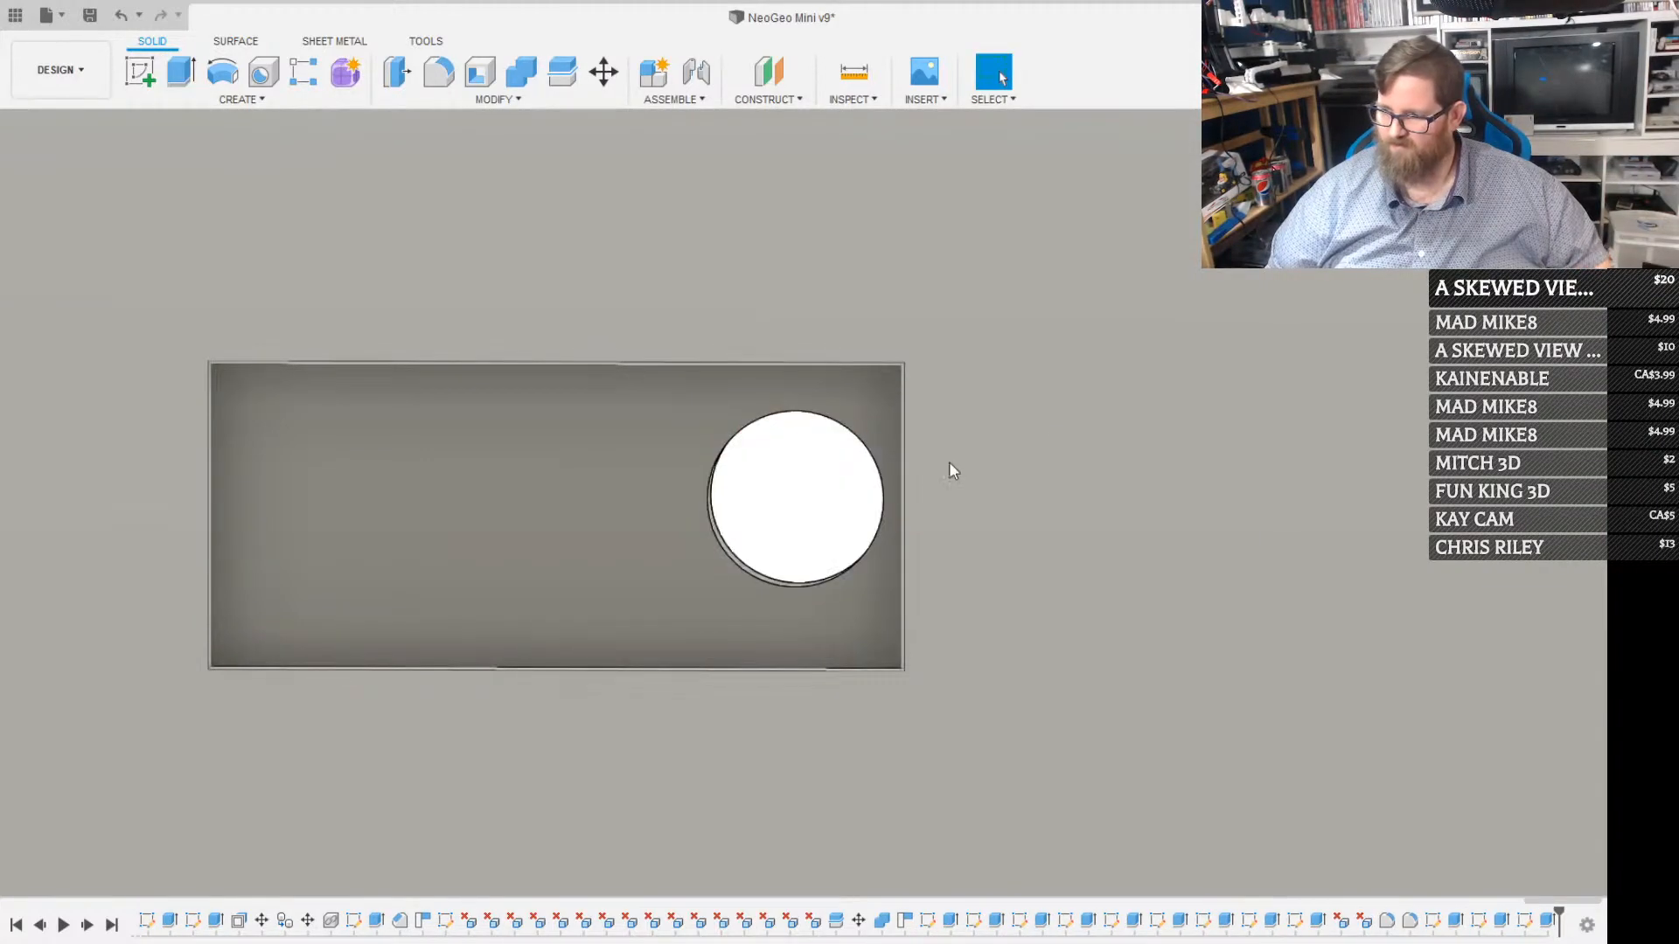
scroll(866, 516, "down", 3)
scroll(887, 516, "down", 5)
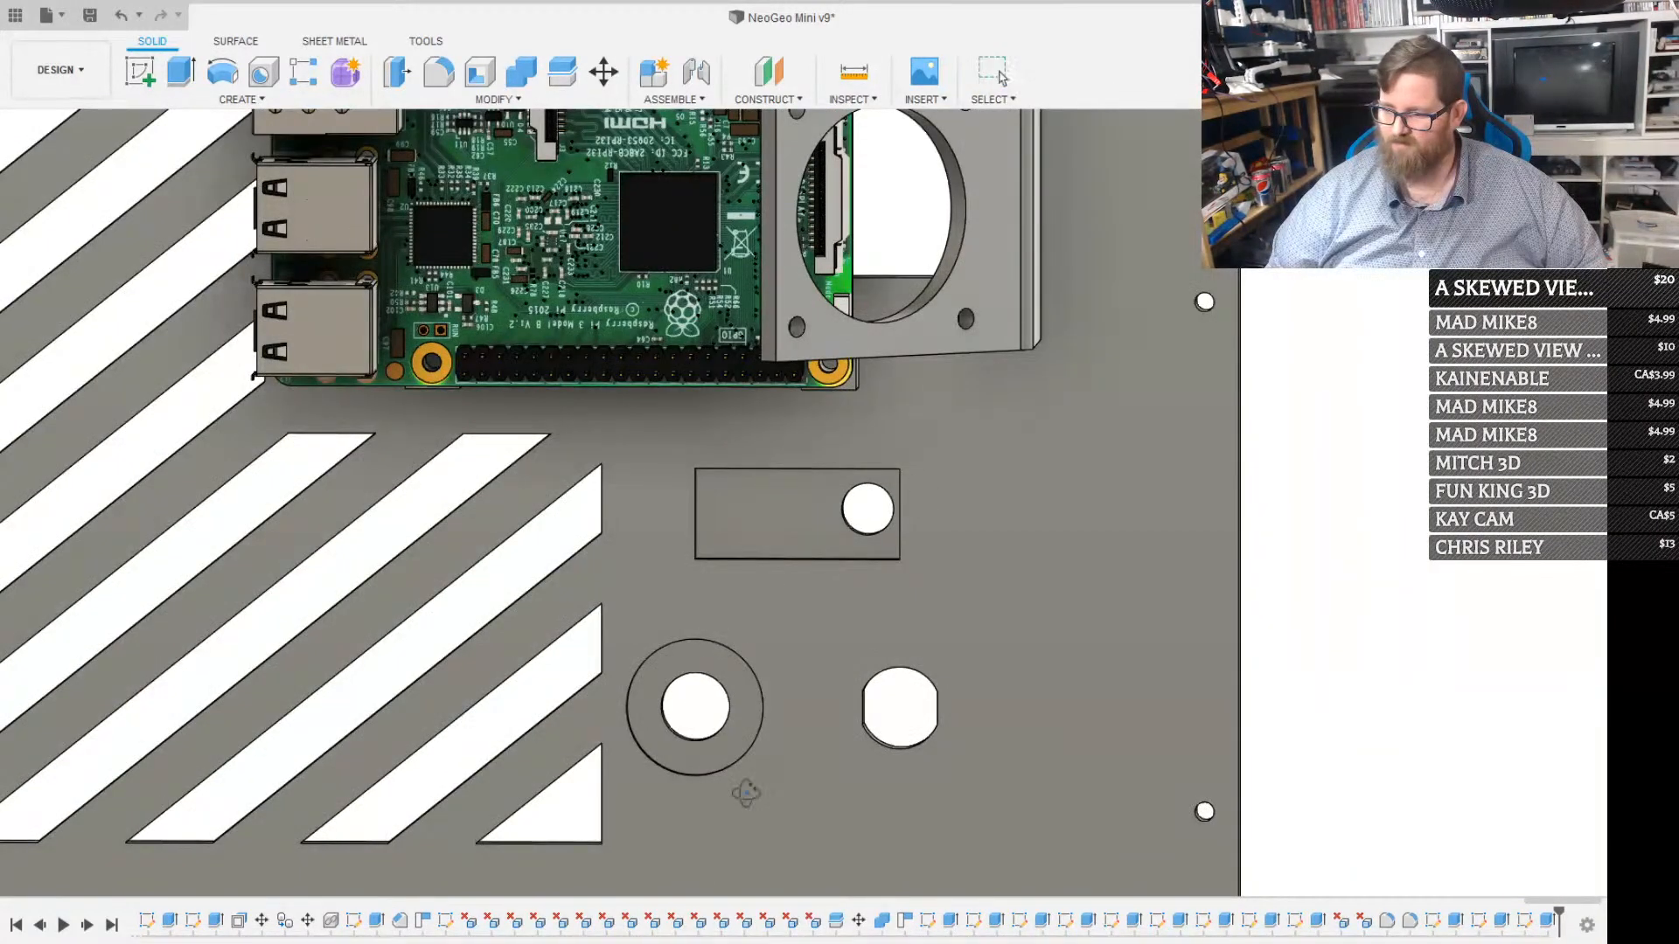
Sketch a rectangle on the back panel's face that surrounds the rectangular recess with a margin on all sides
middle_click_drag(745, 794, 757, 577, "shift")
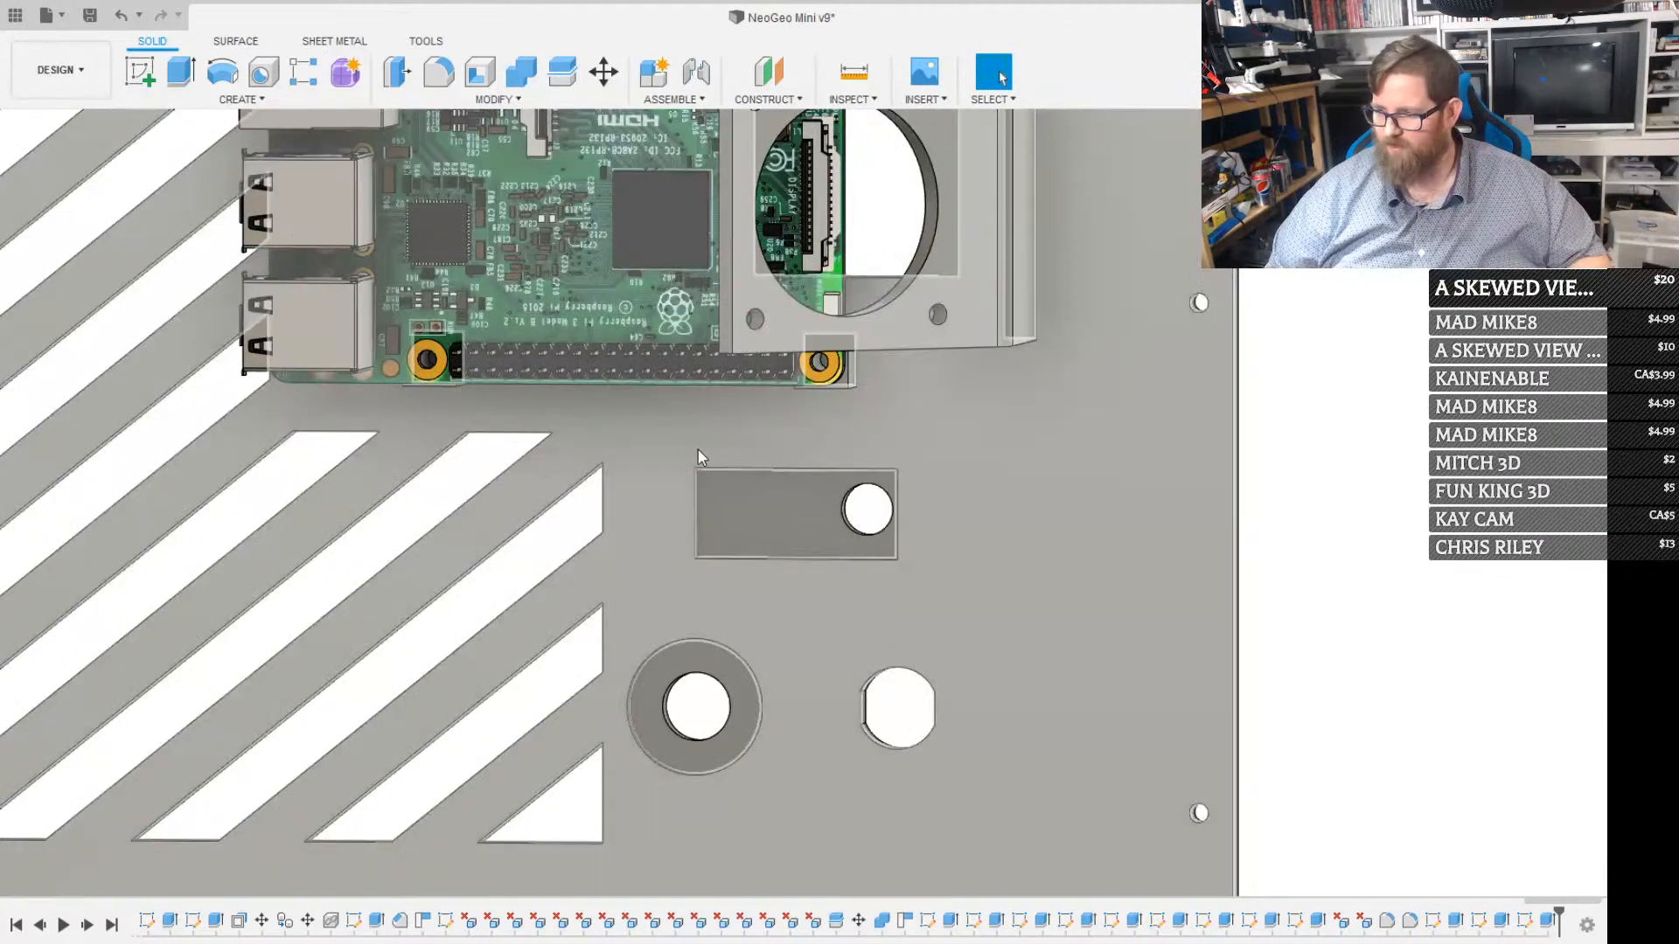
left_click(682, 451)
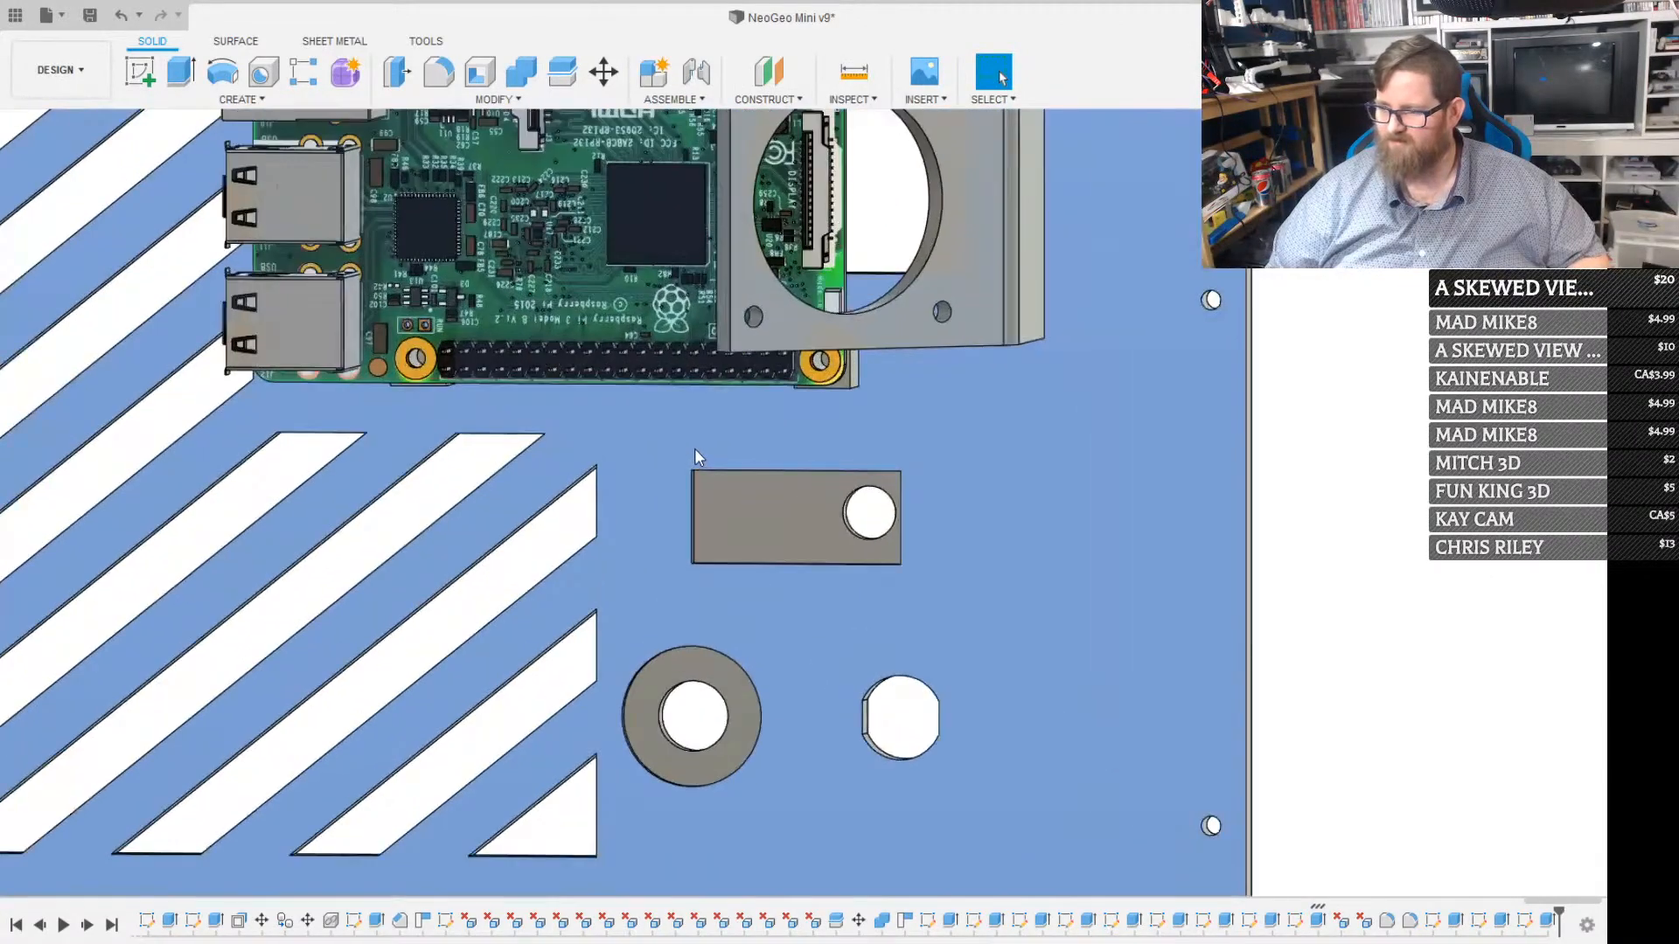
key("r")
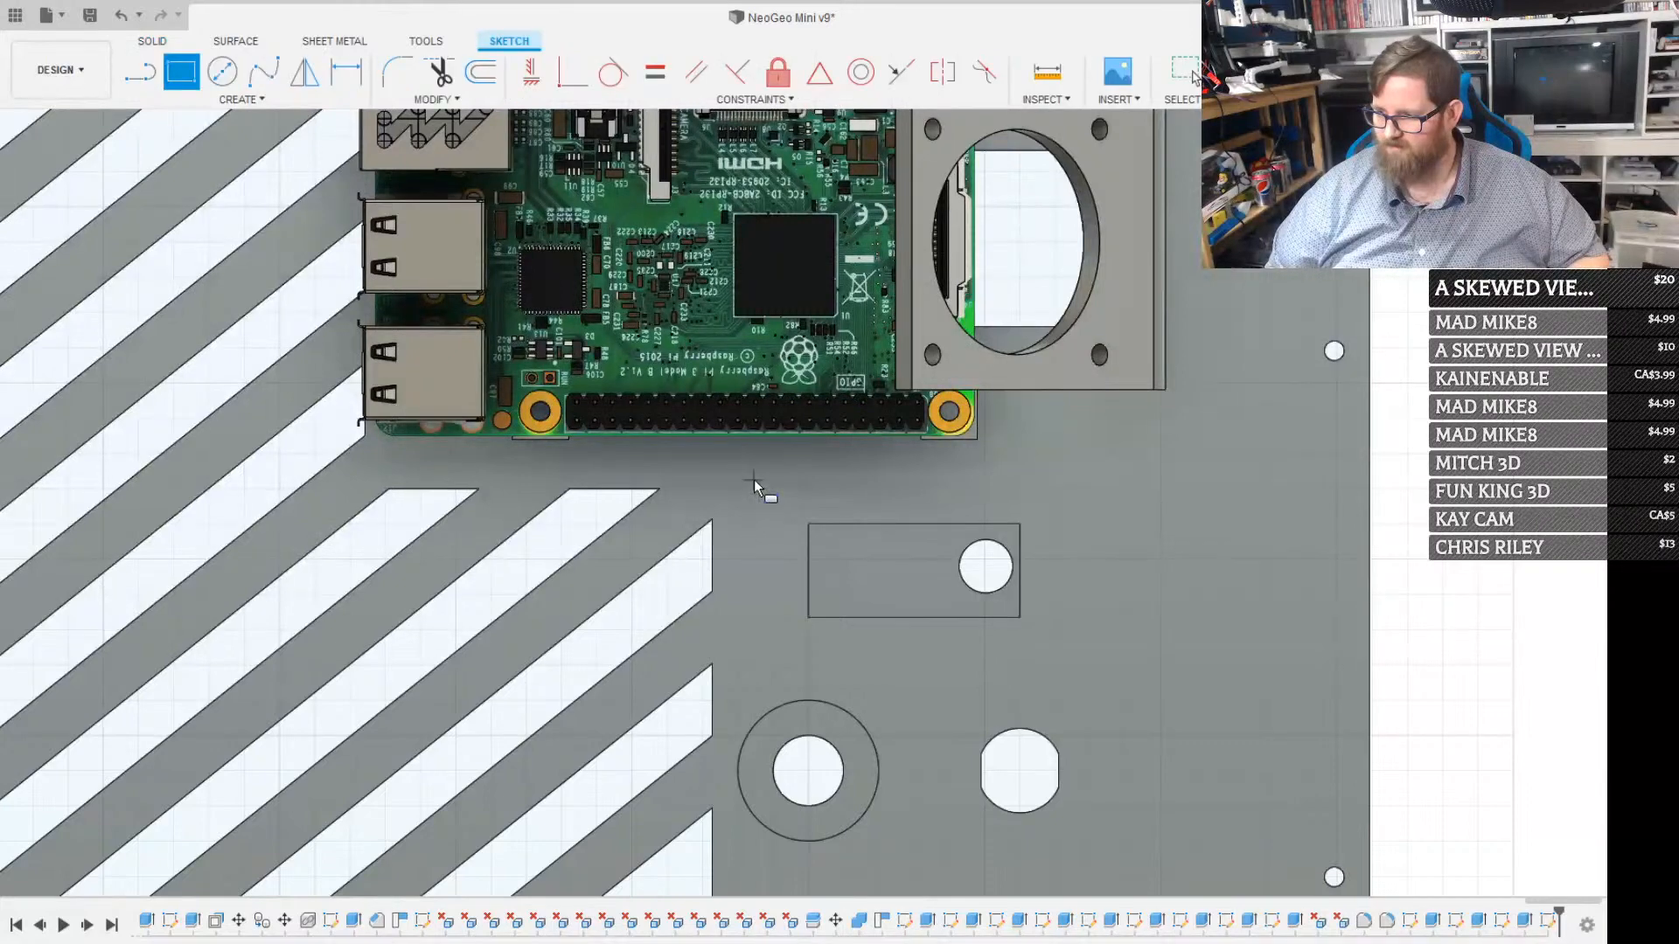
left_click(753, 480)
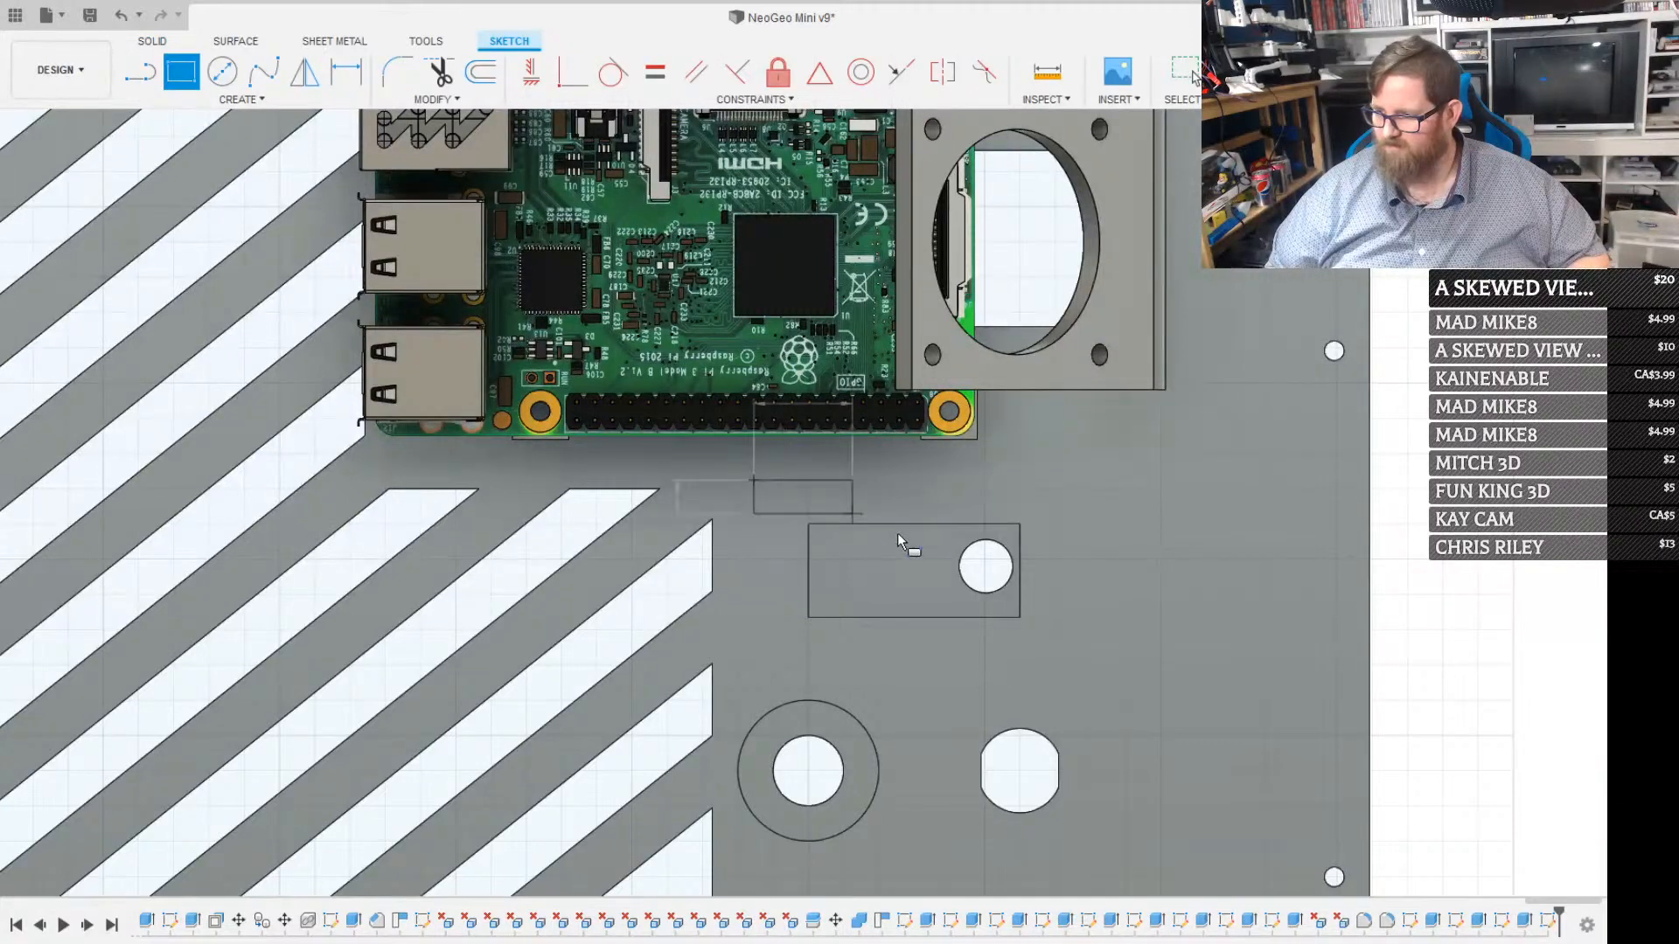
left_click(1056, 665)
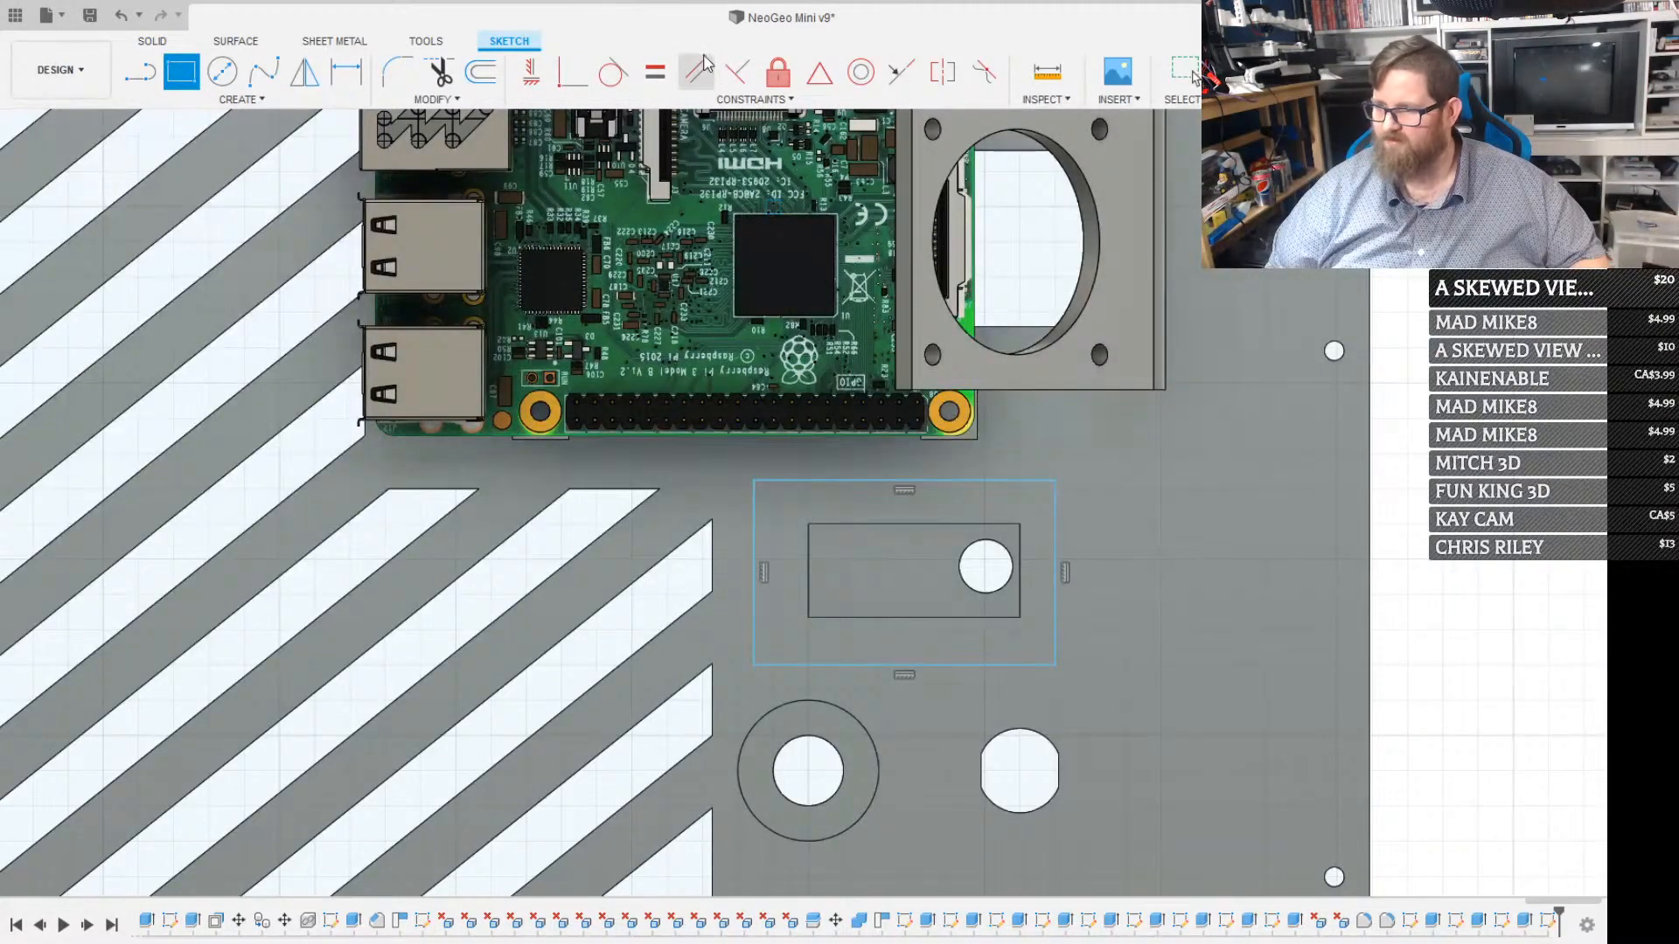
left_click(1195, 77)
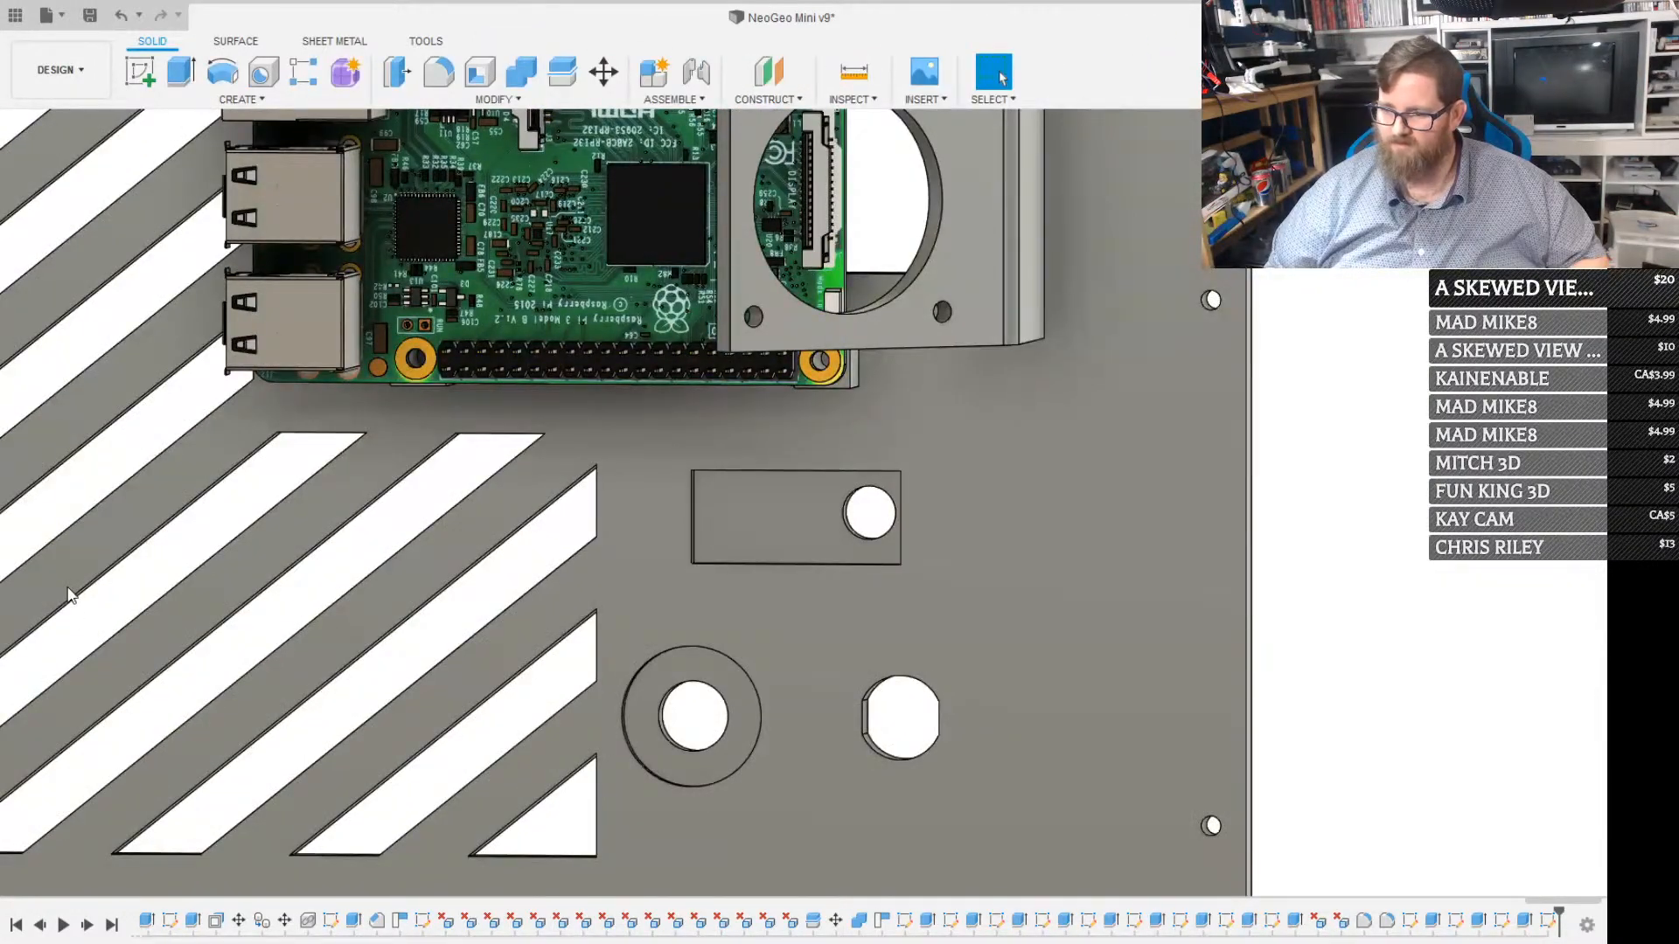
Split the back panel body along the rectangle around the recess, using the sketch profile as the splitting tool
left_click(494, 101)
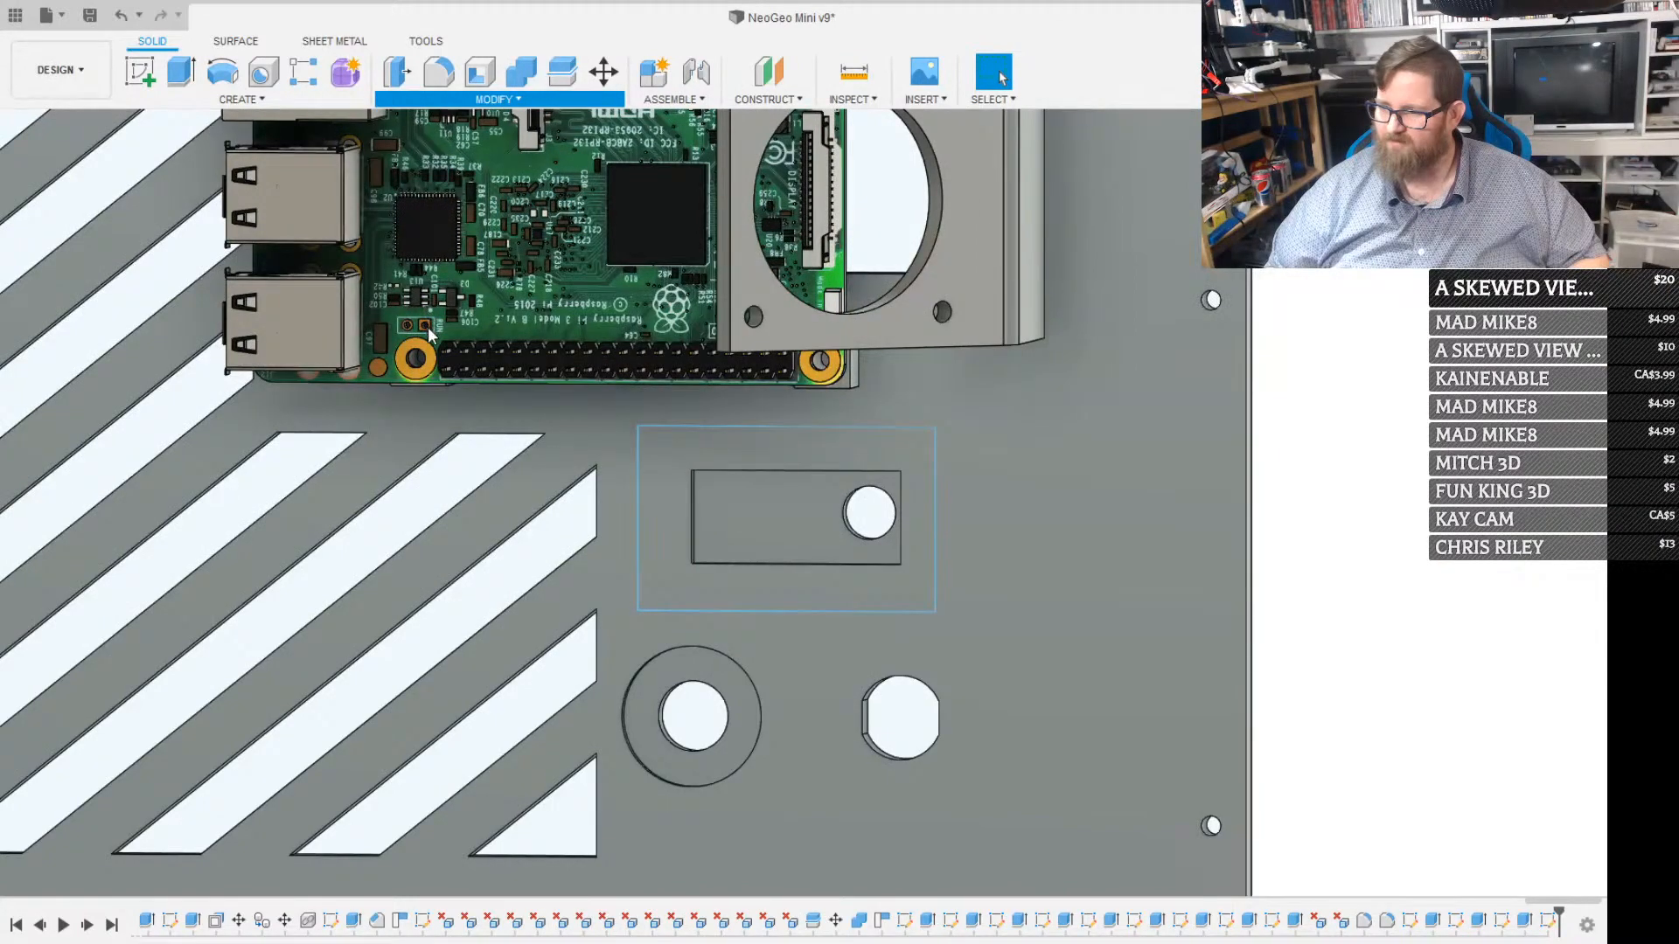
left_click(436, 352)
left_click(1039, 476)
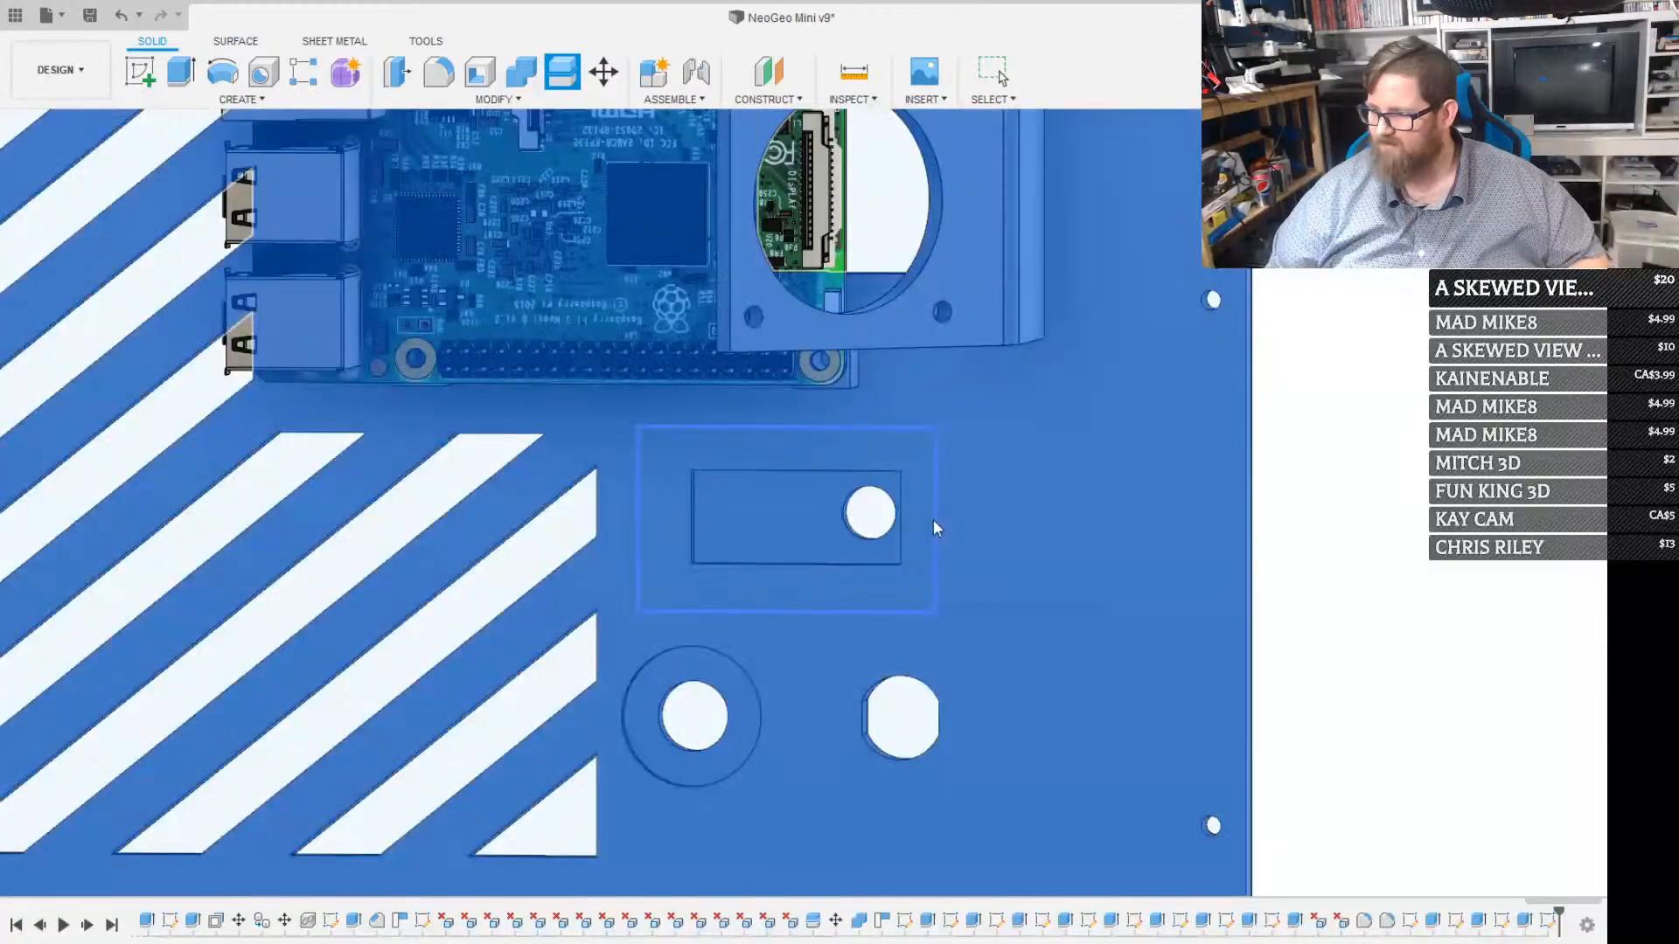
left_click(933, 522)
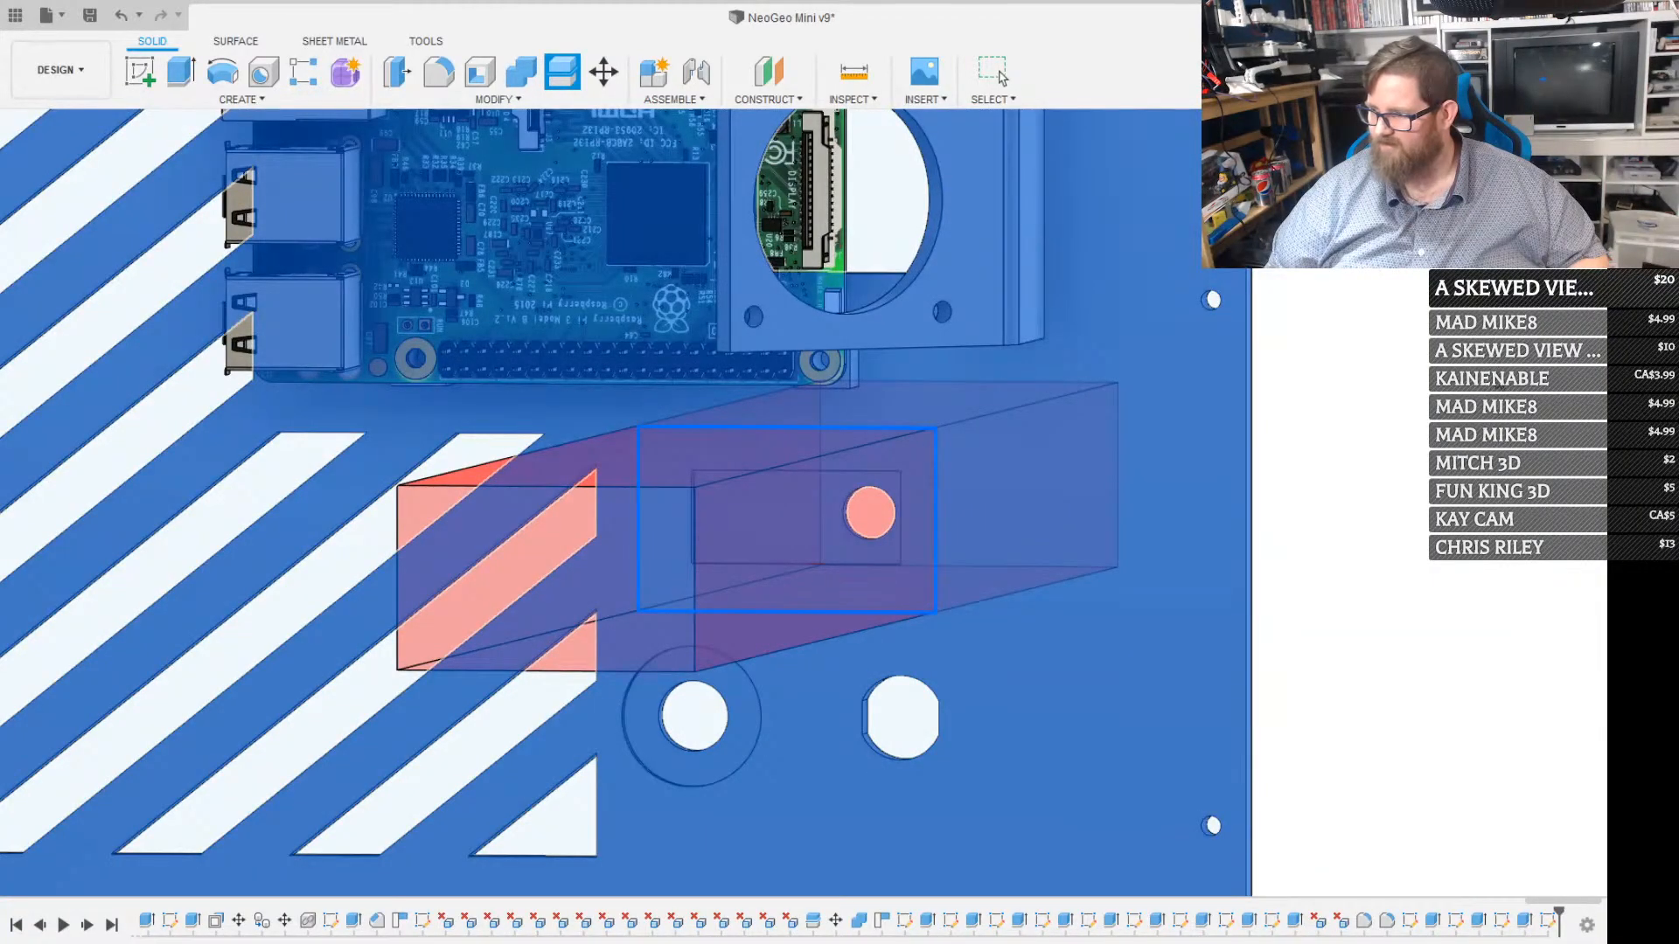
key("Return")
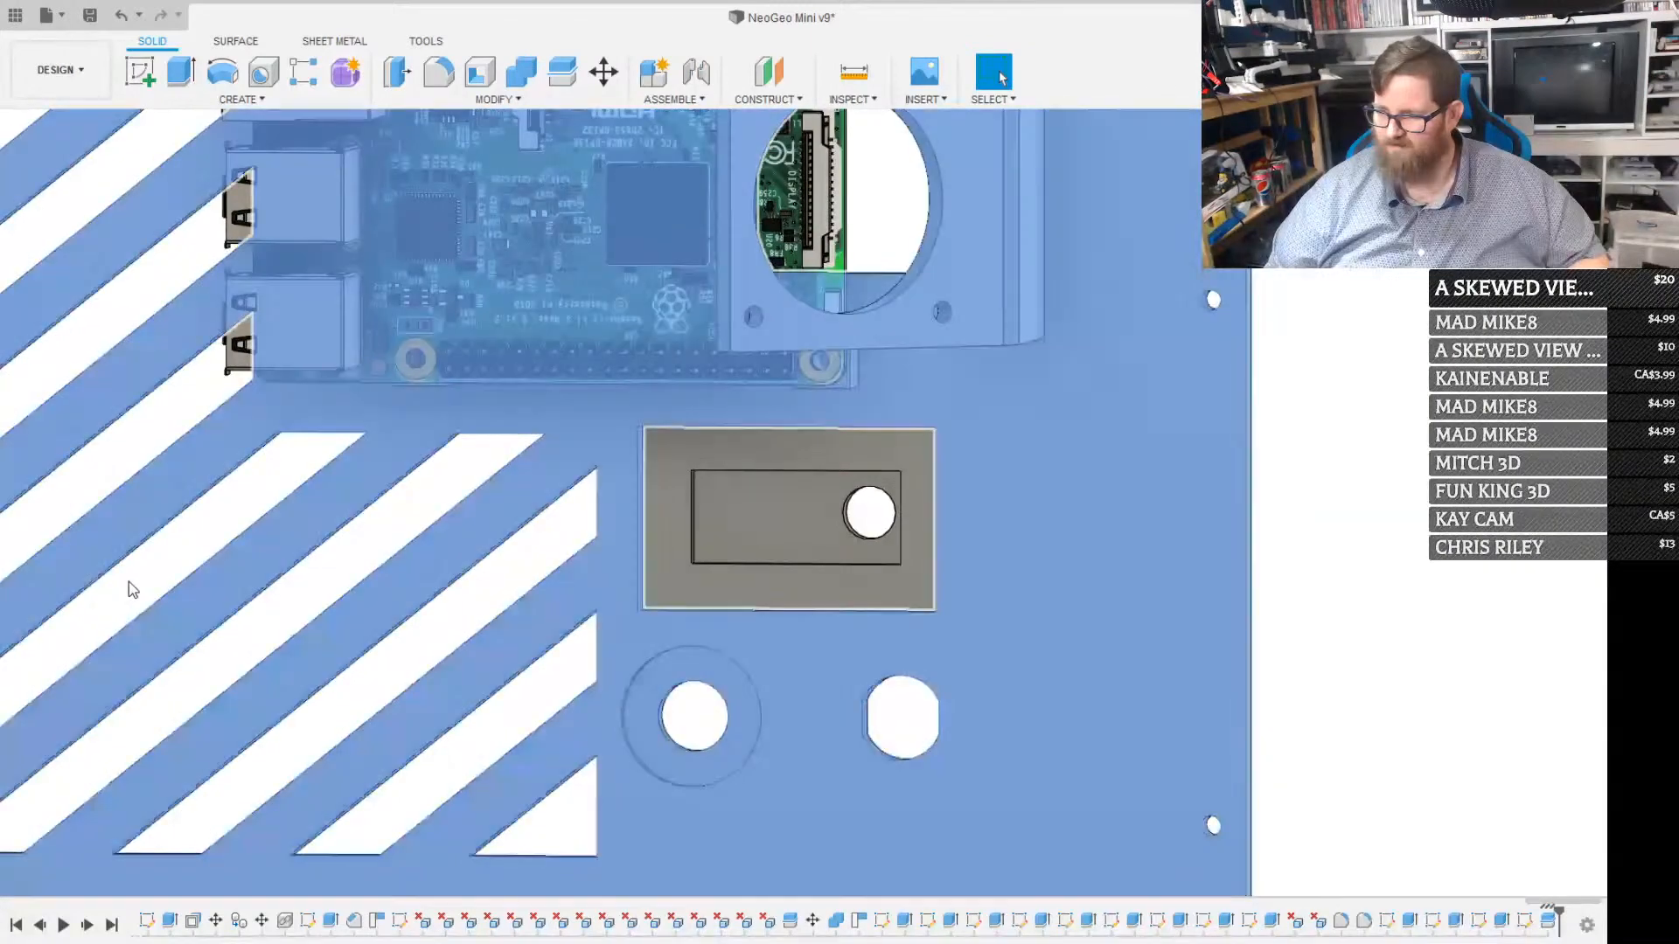
Check the split by selecting the main panel body and the separated recess piece in turn, leaving nothing selected
left_click(107, 585)
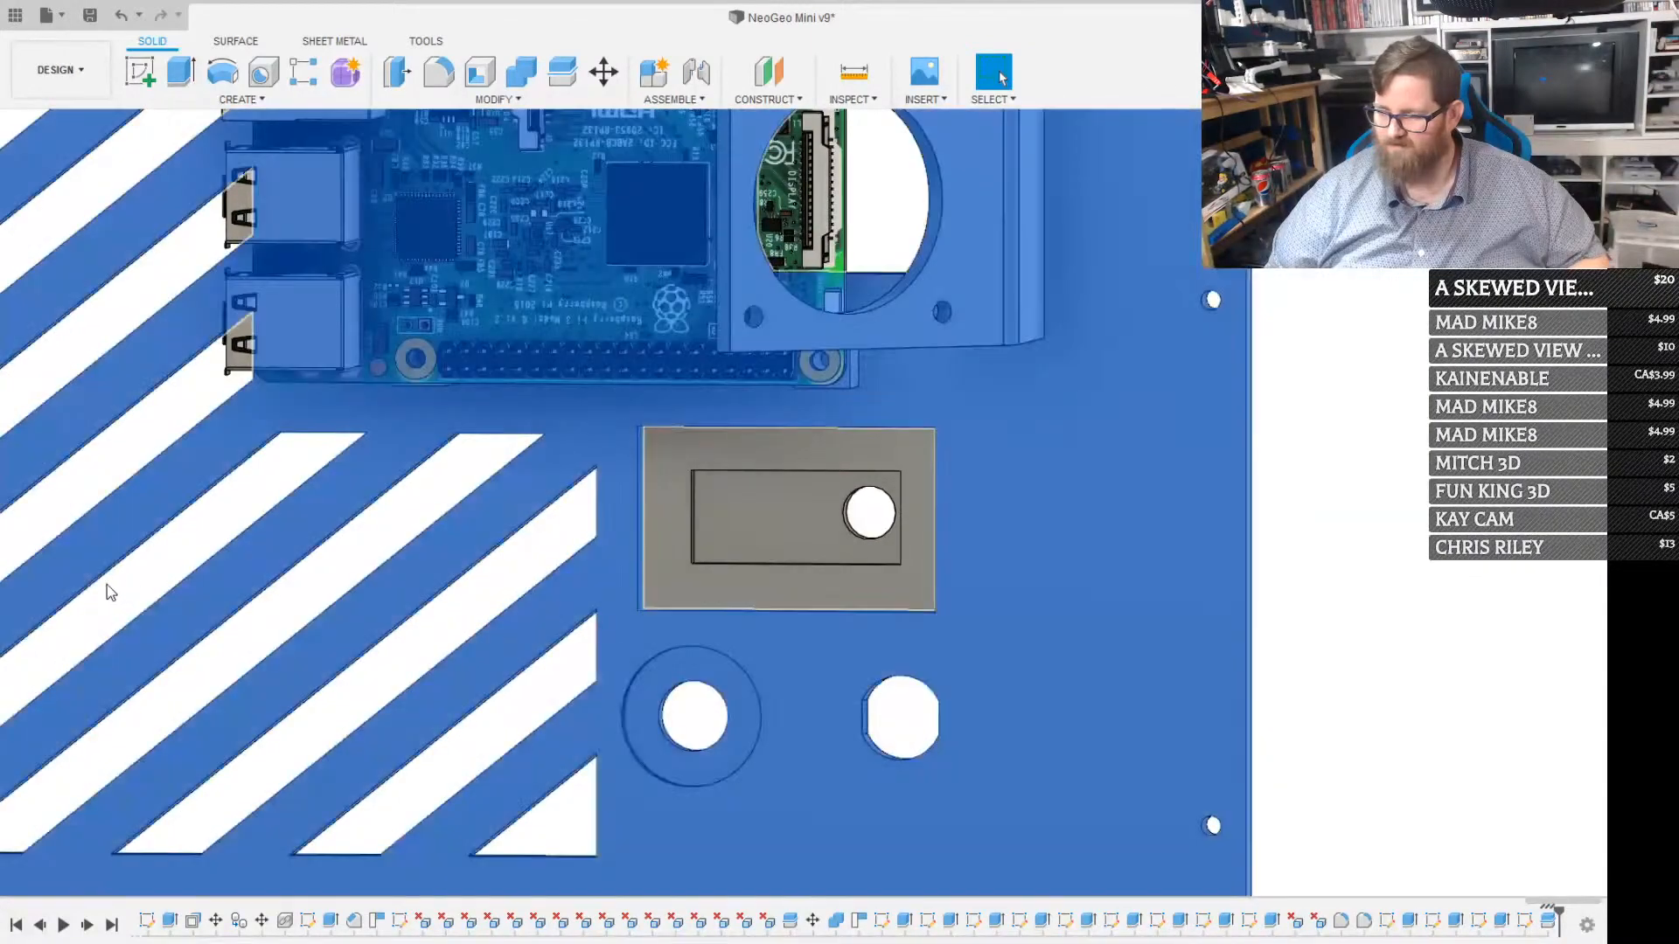
left_click(165, 407)
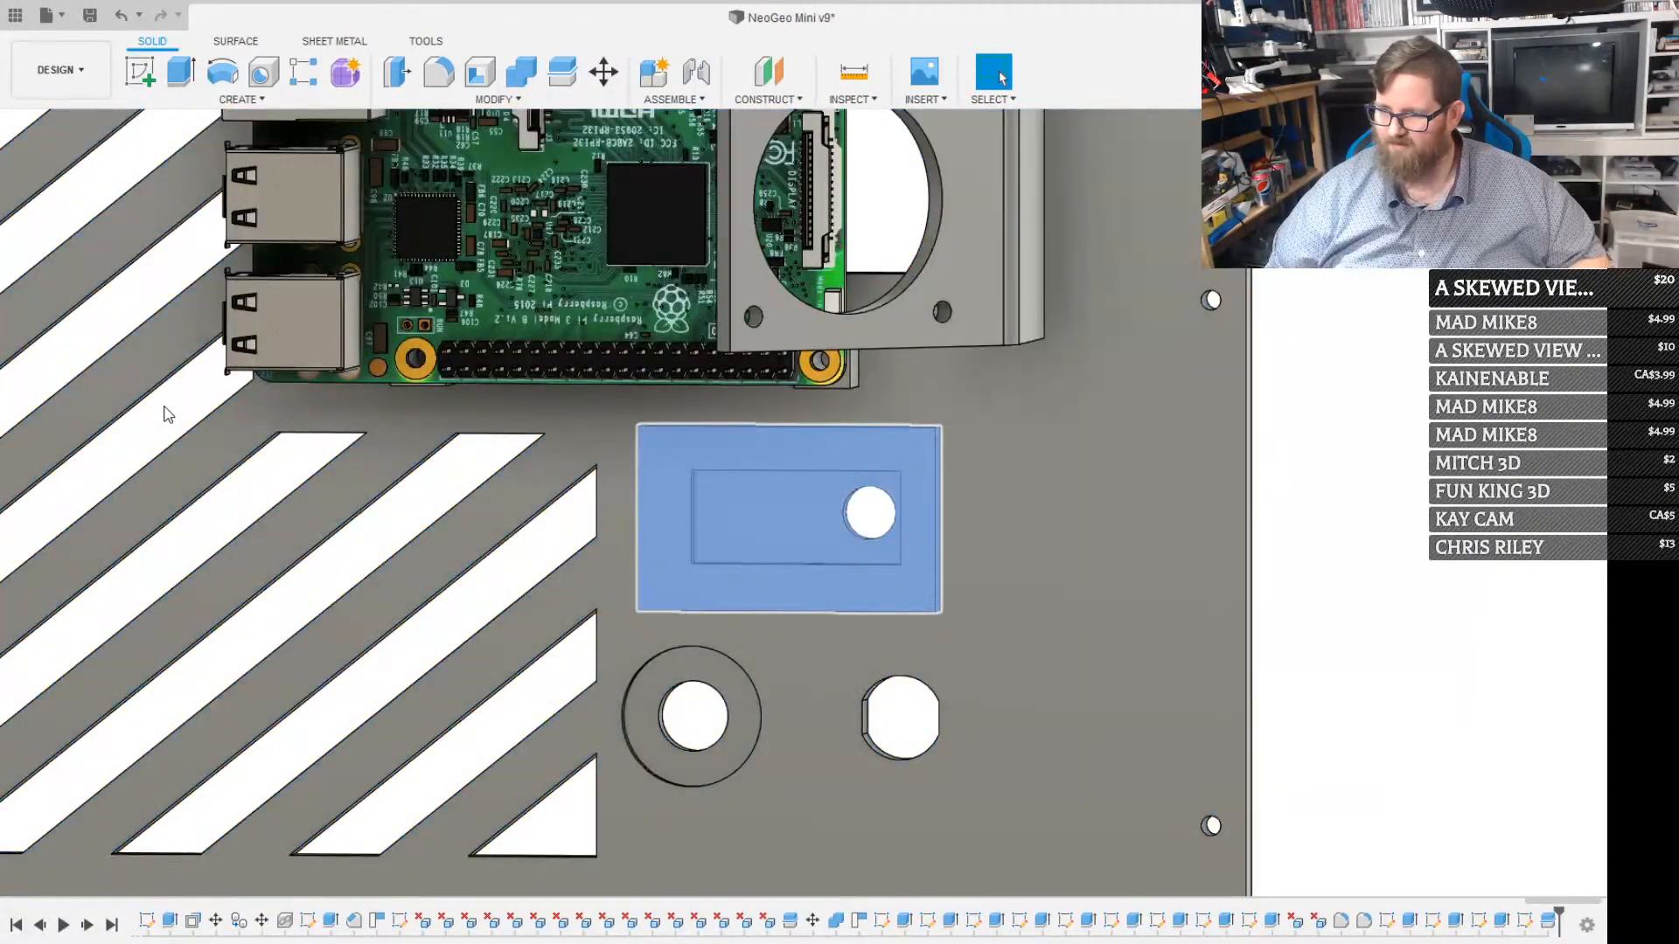
left_click(185, 399)
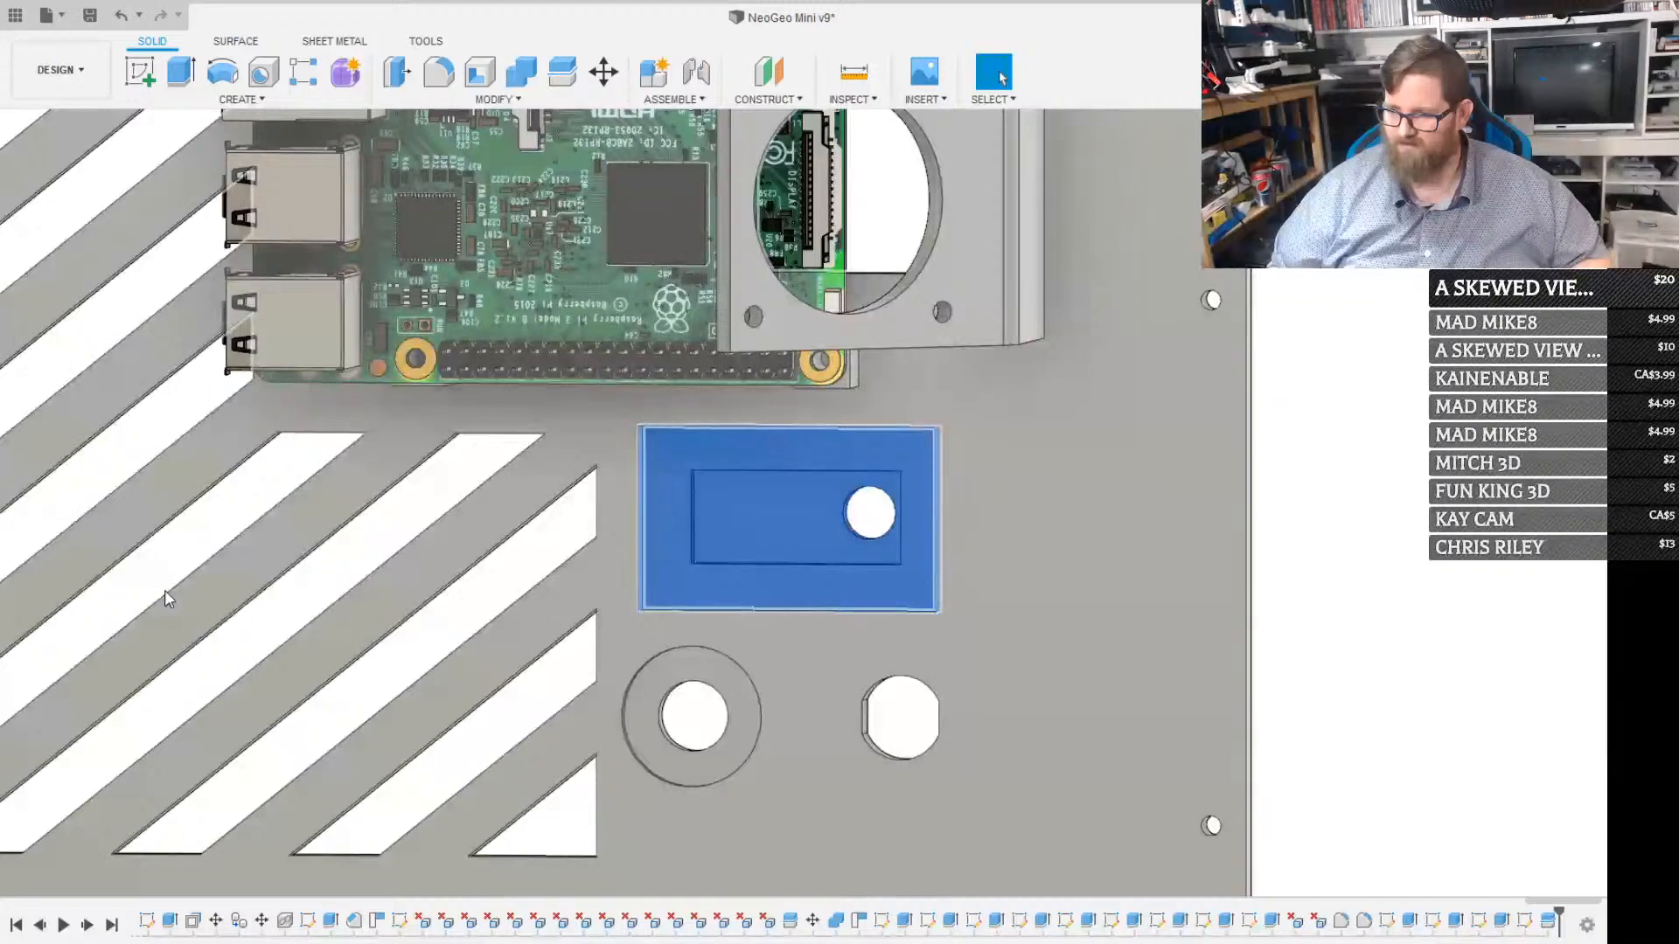
left_click(170, 590)
left_click(170, 585)
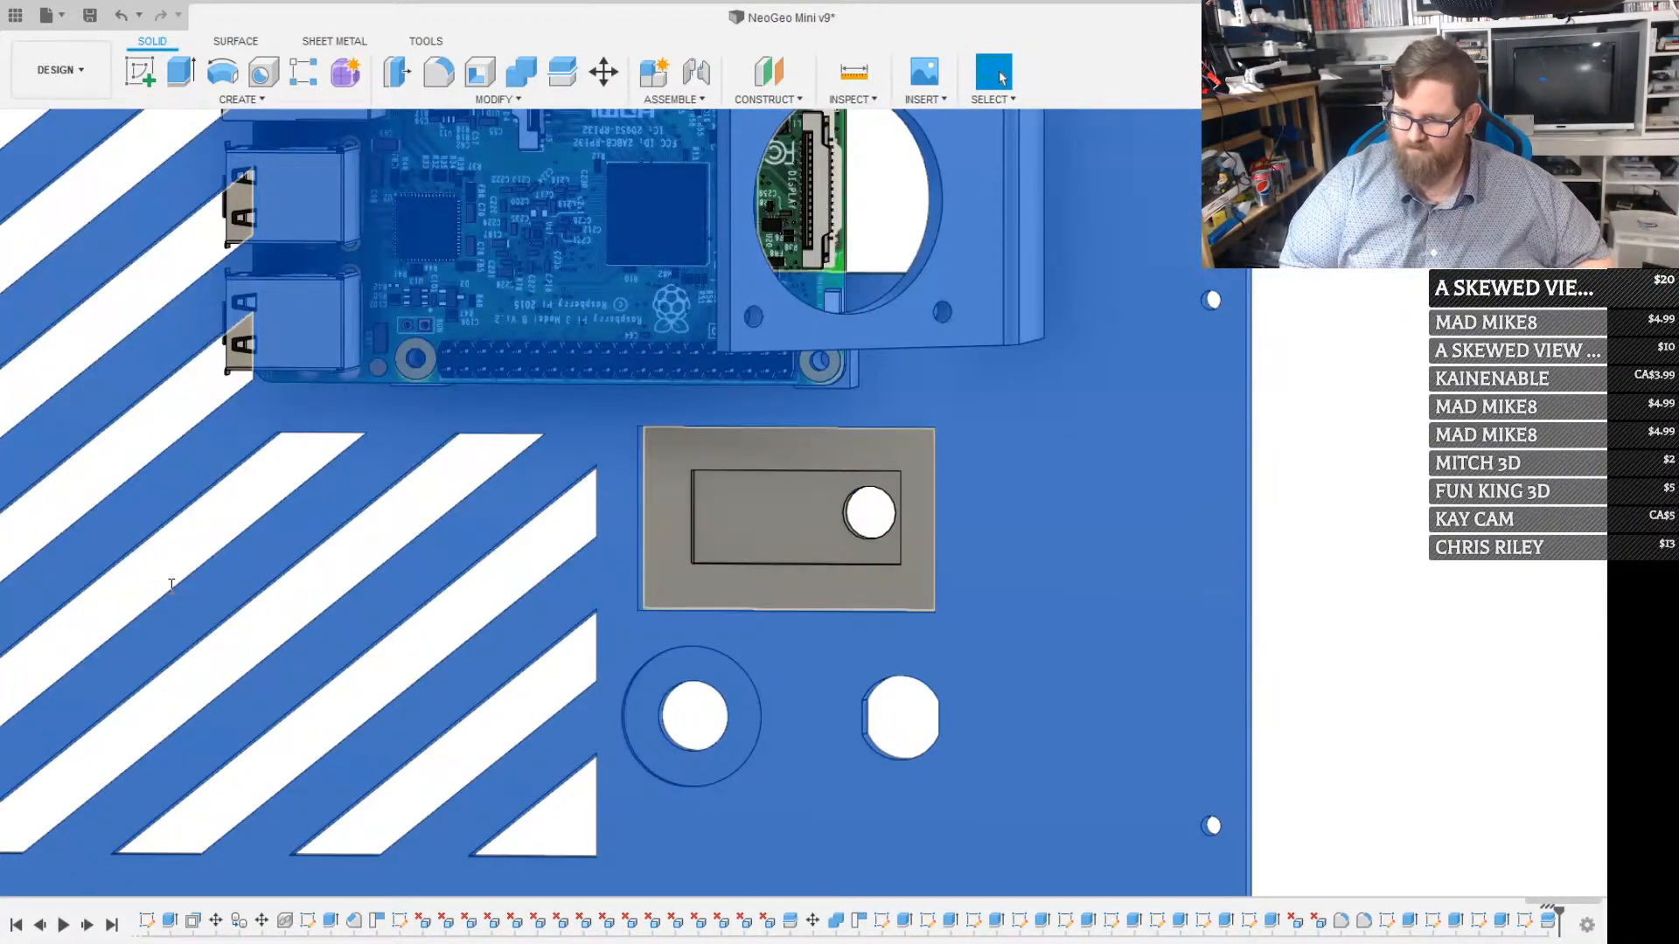
left_click(226, 400)
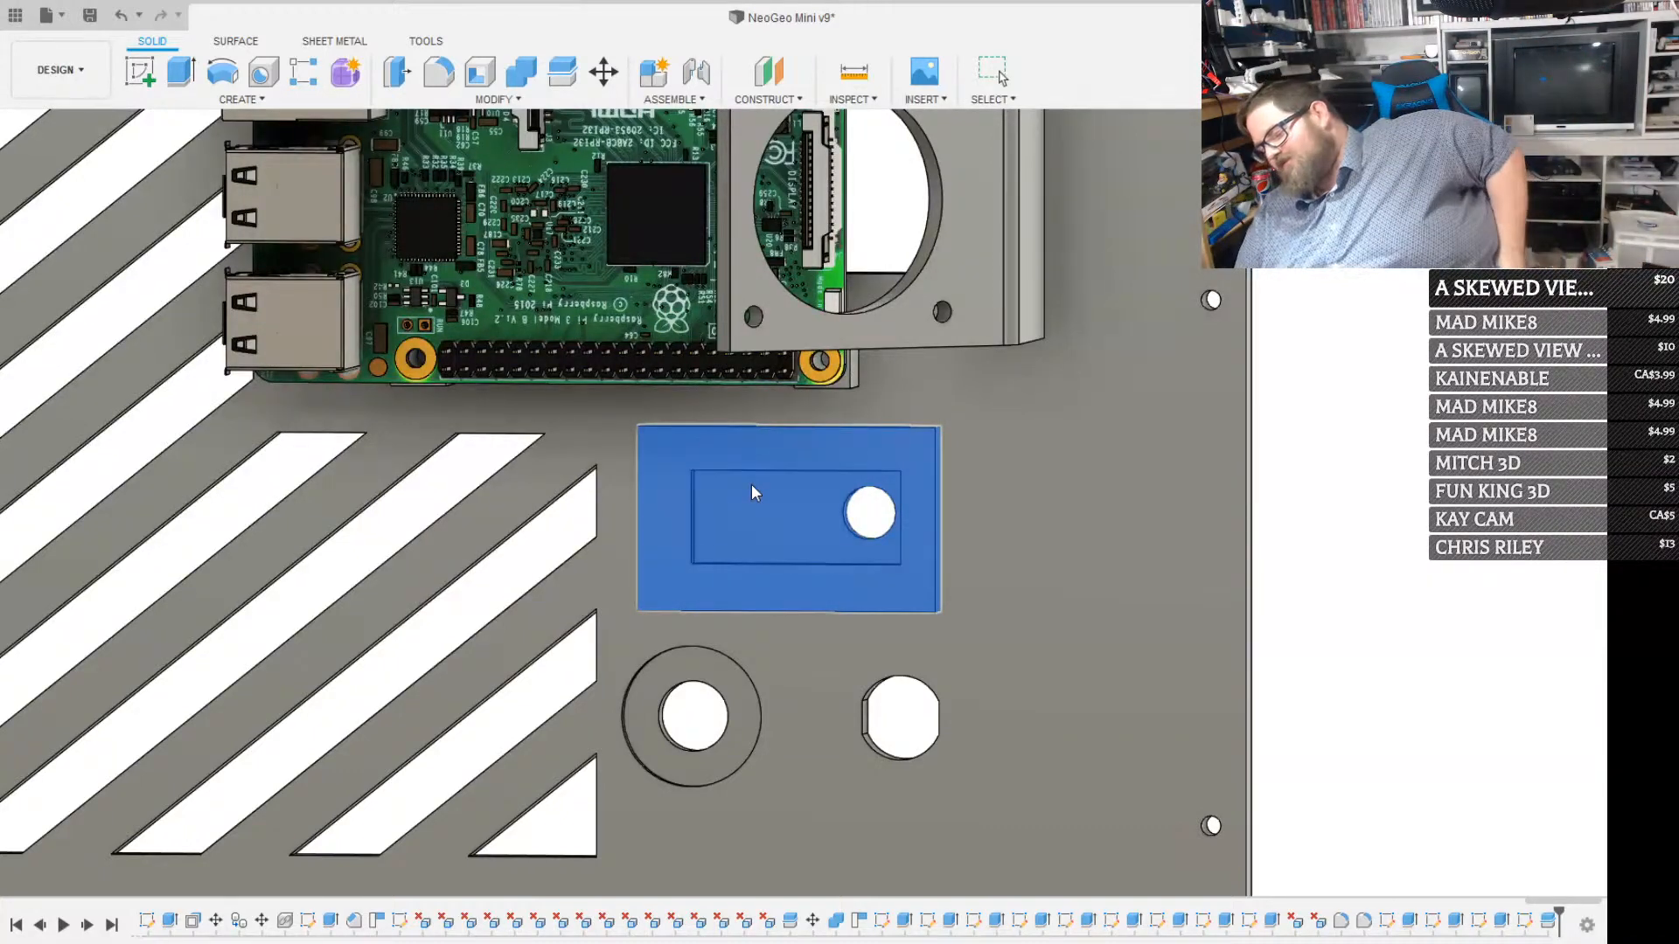
key("Escape")
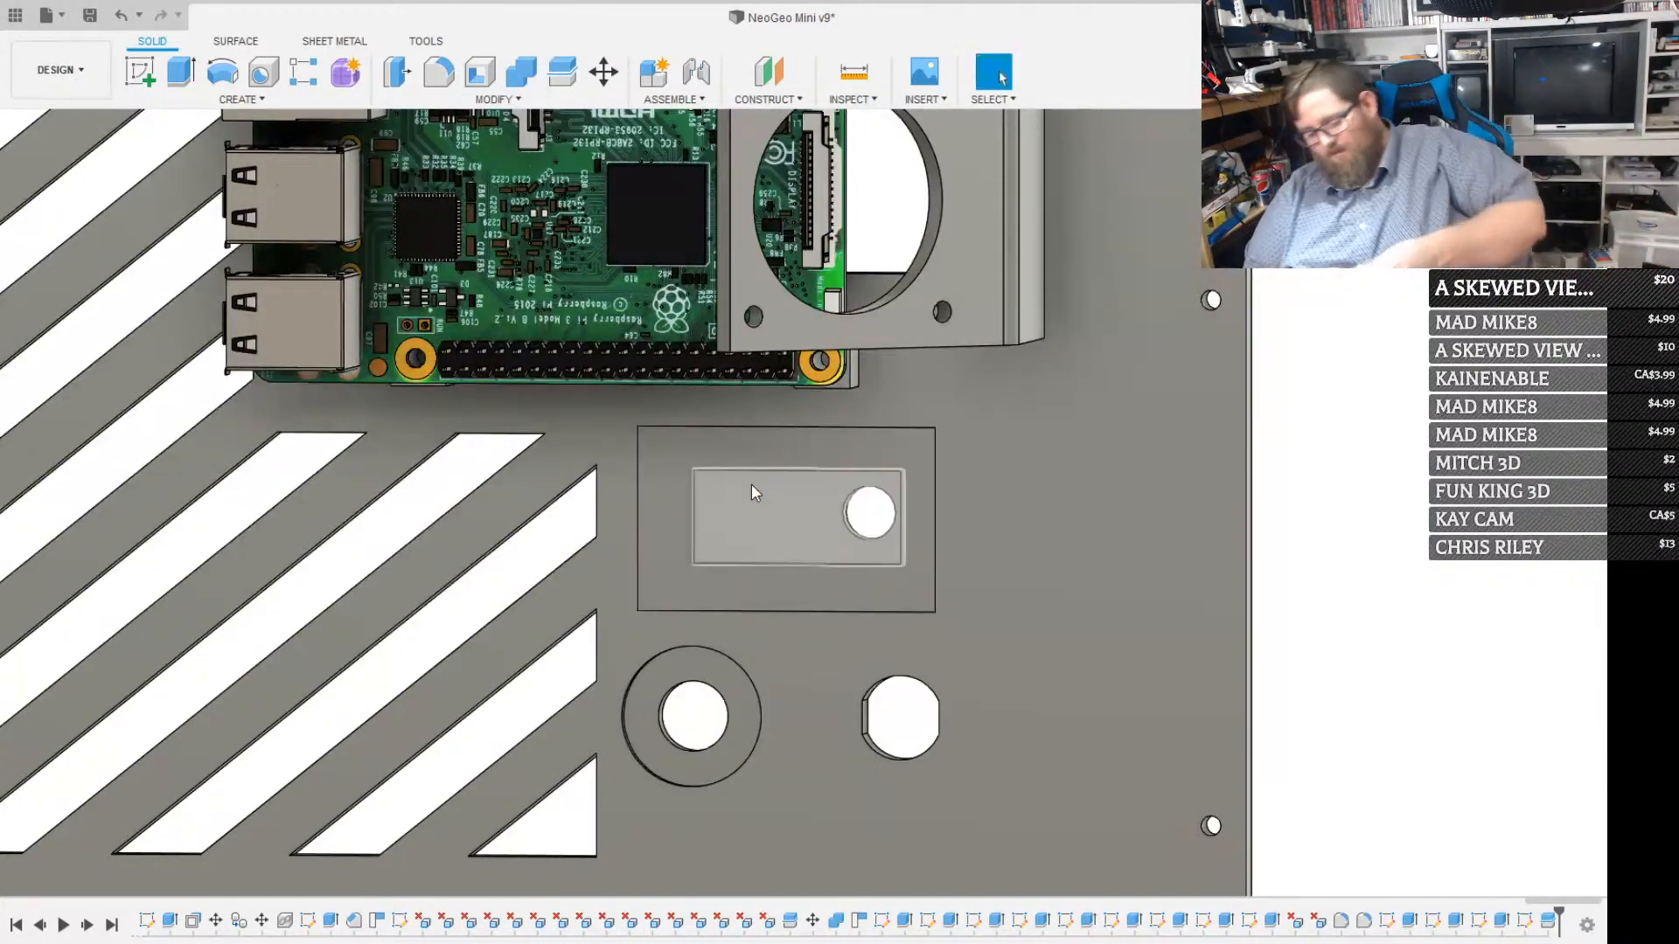
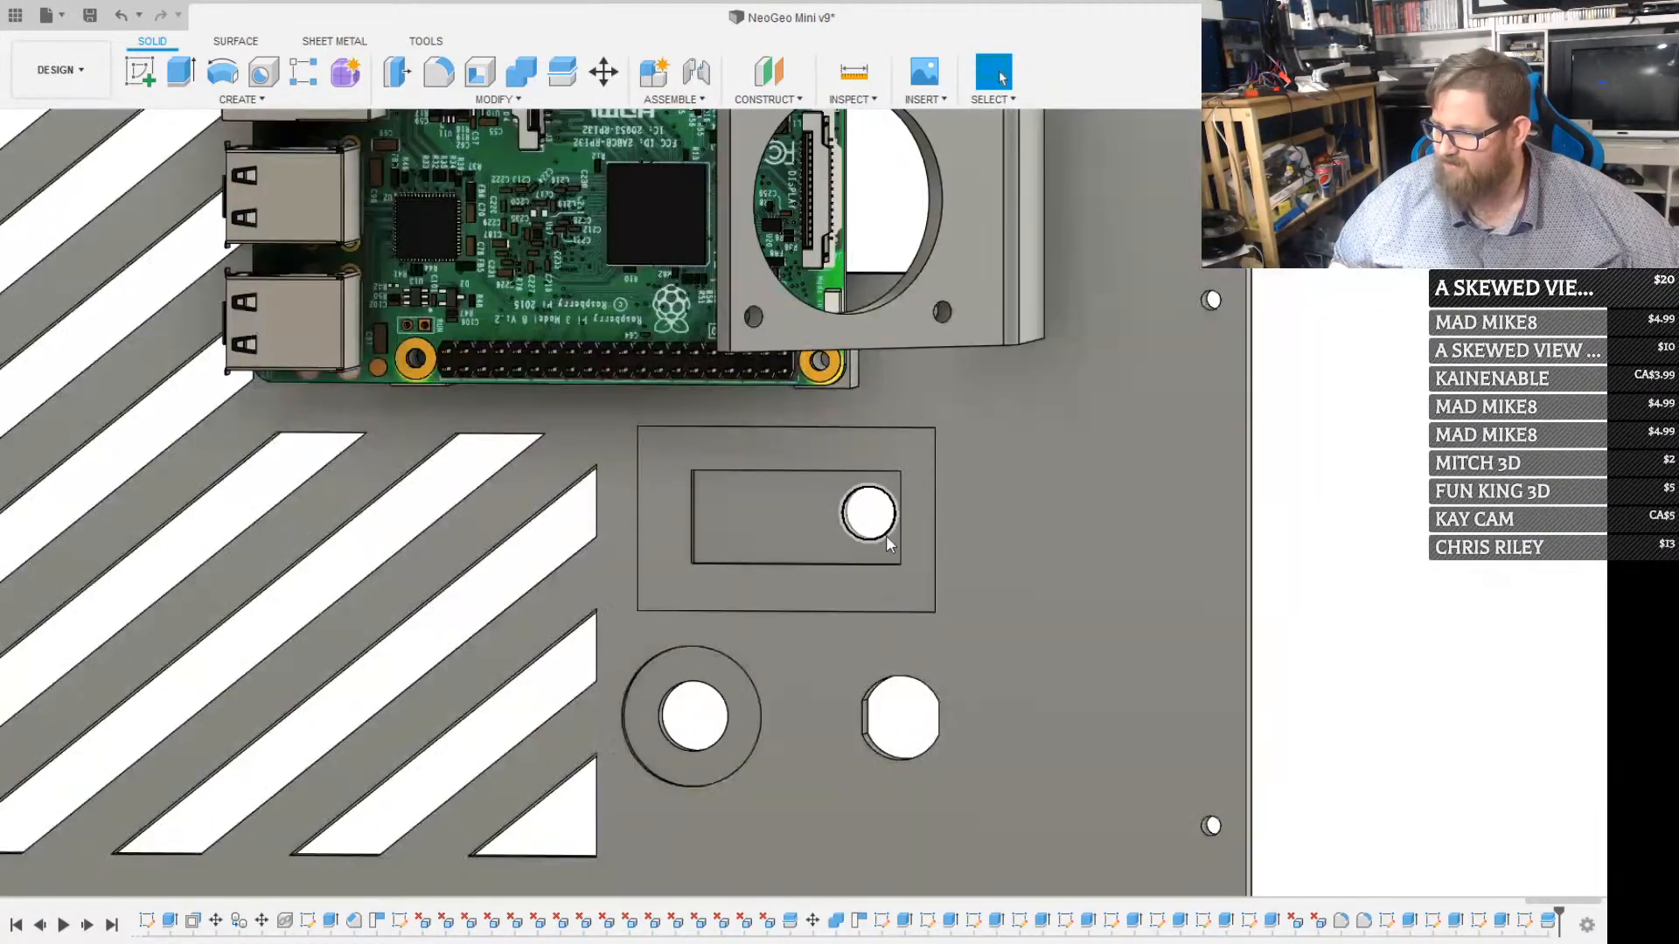
On the recess floor, sketch a vertical line from the round hole's centre straight down to the recess's lower edge
scroll(885, 535, "up", 5)
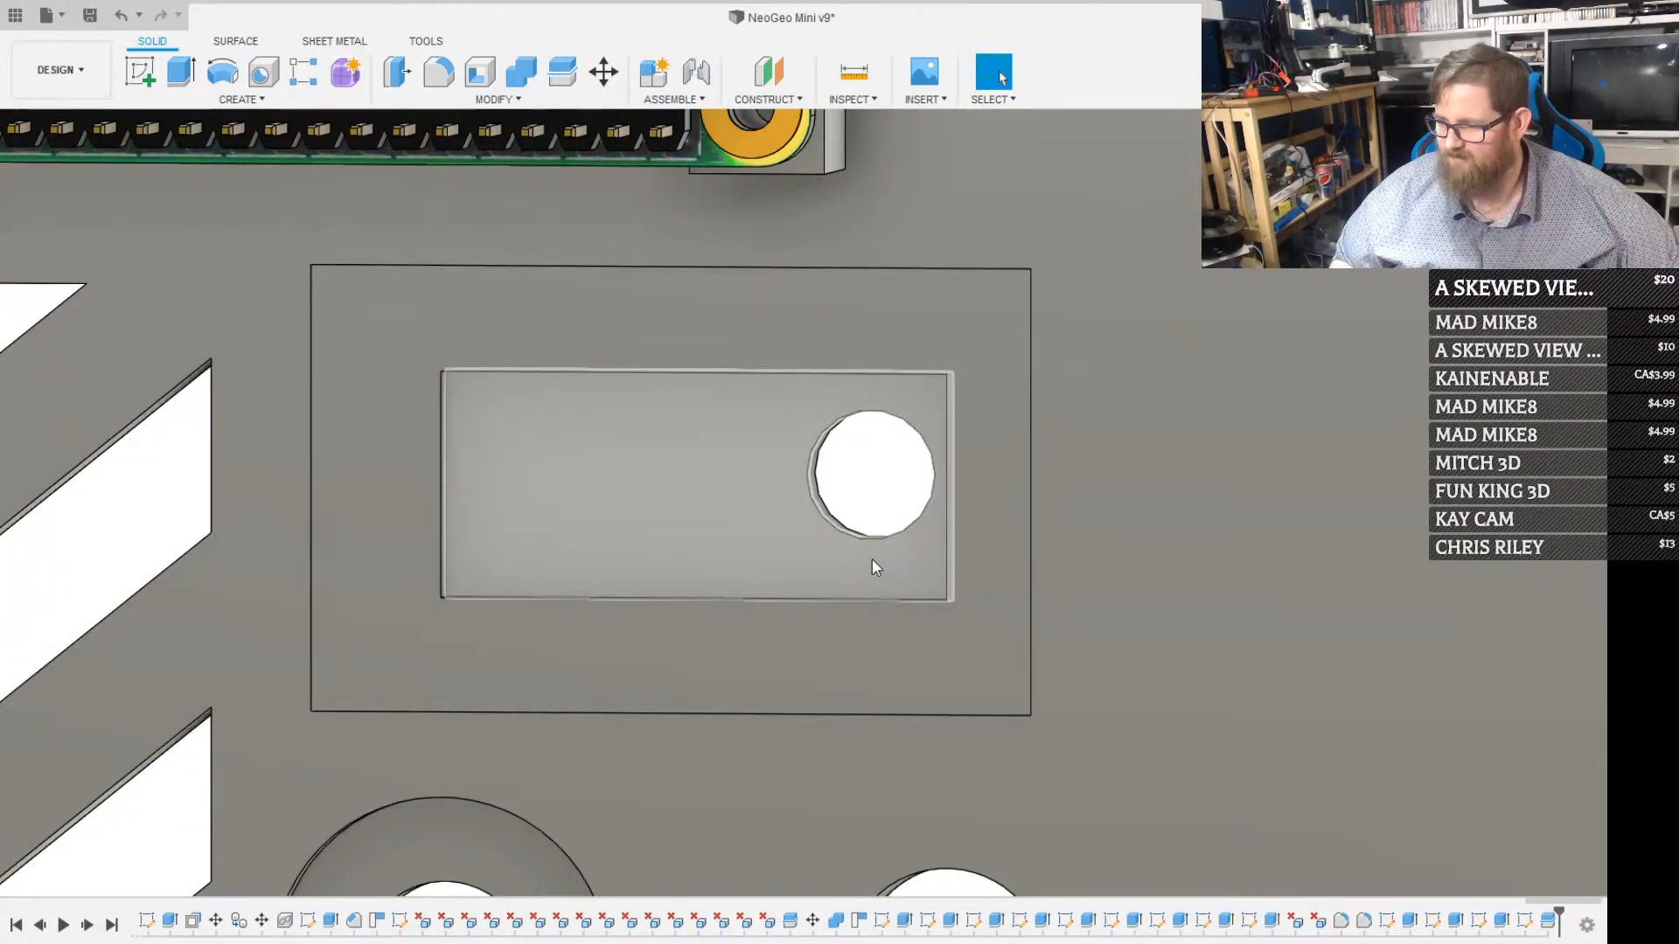
left_click(873, 558)
key("r")
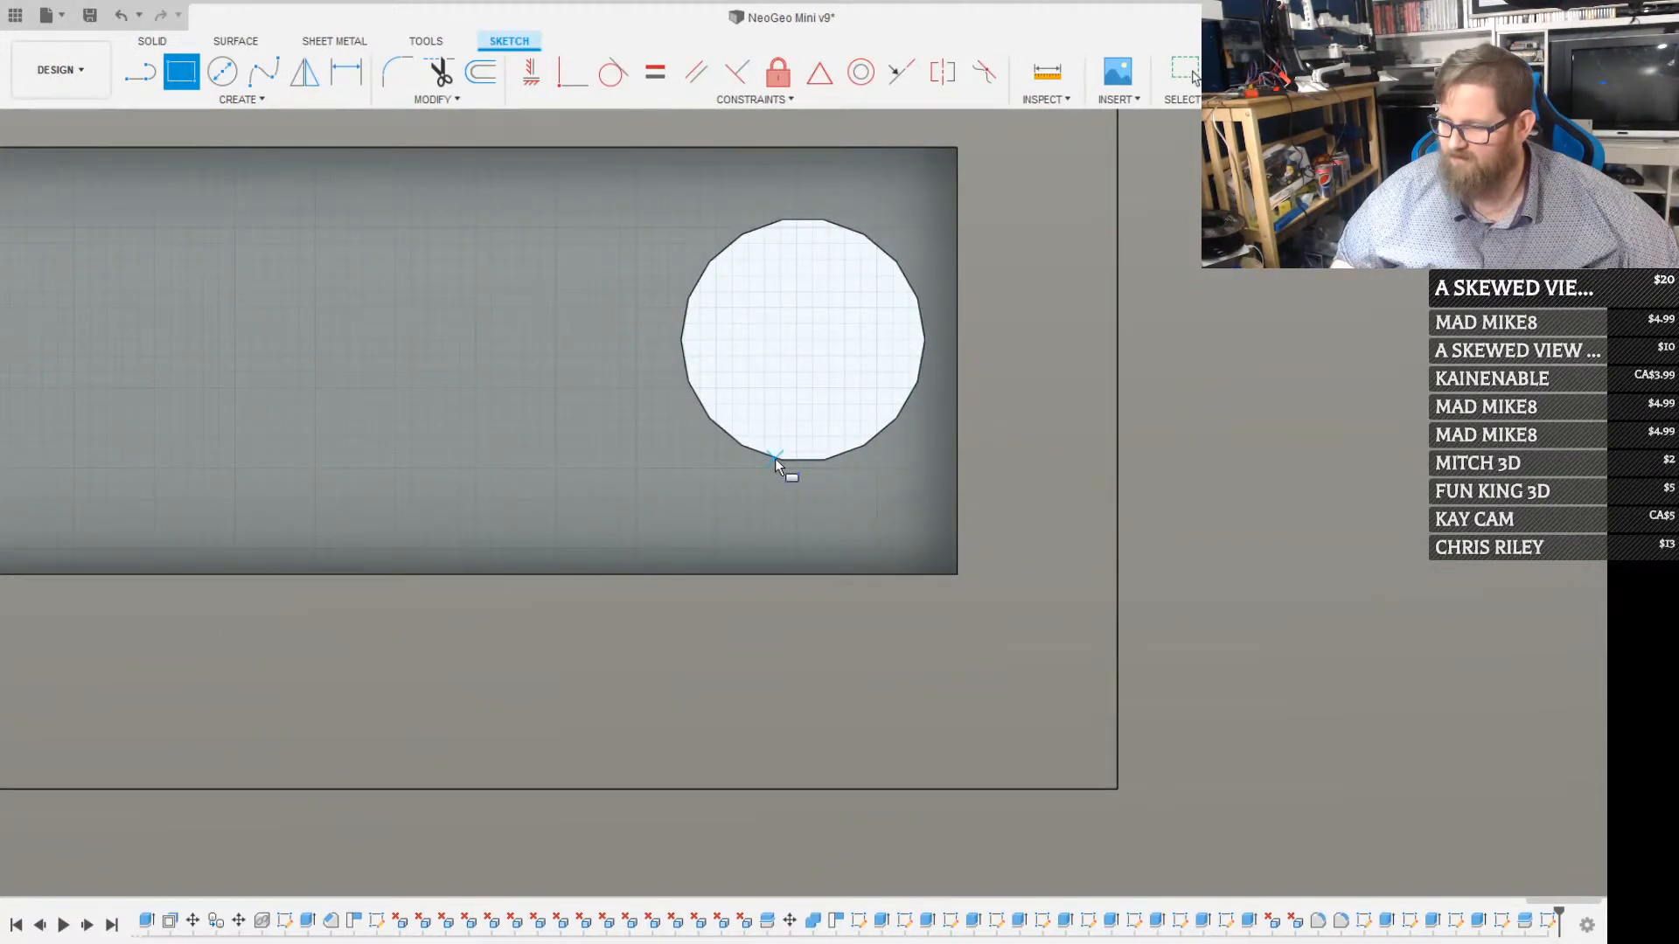
left_click(781, 459)
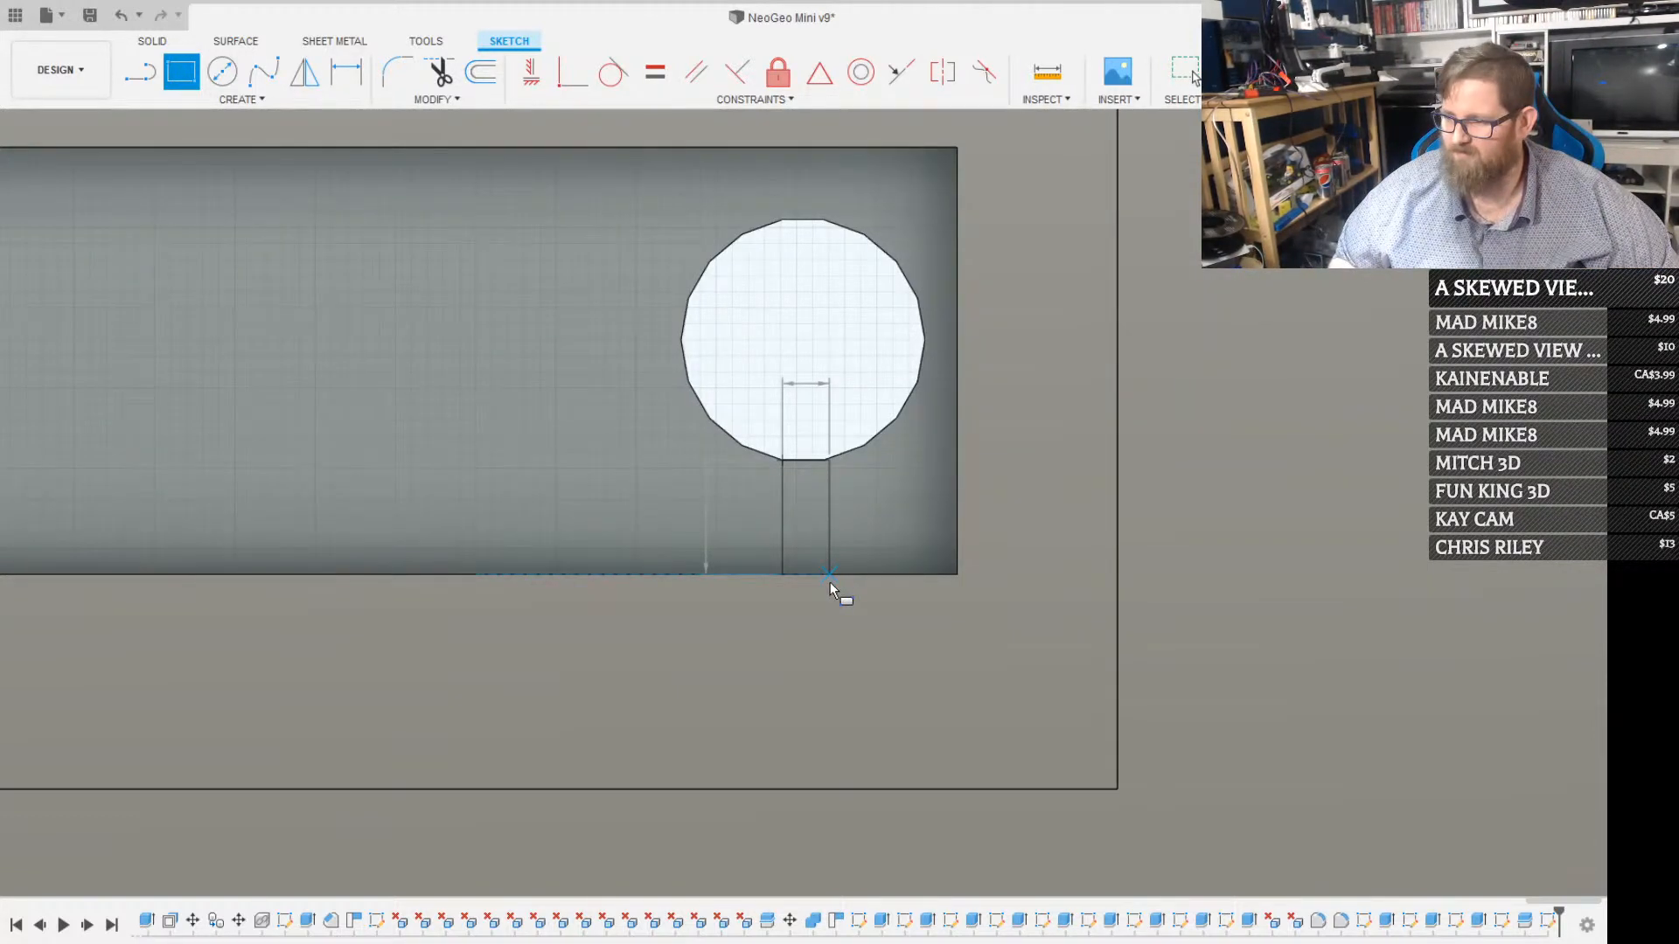
key("Escape")
key("l")
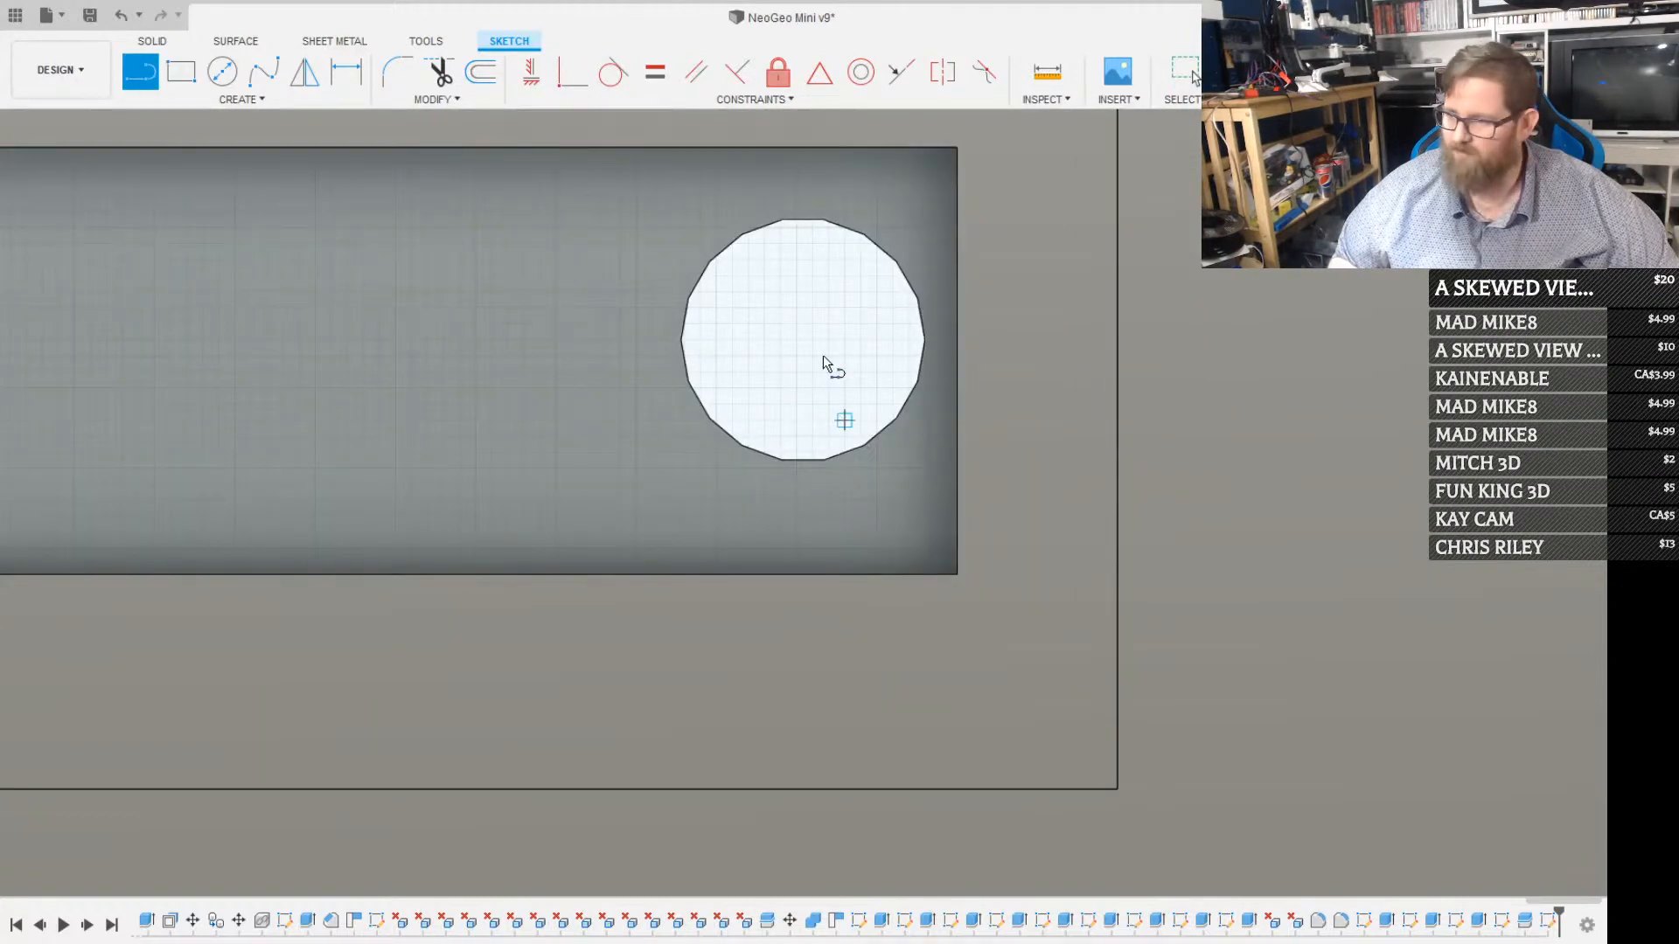
left_click(802, 341)
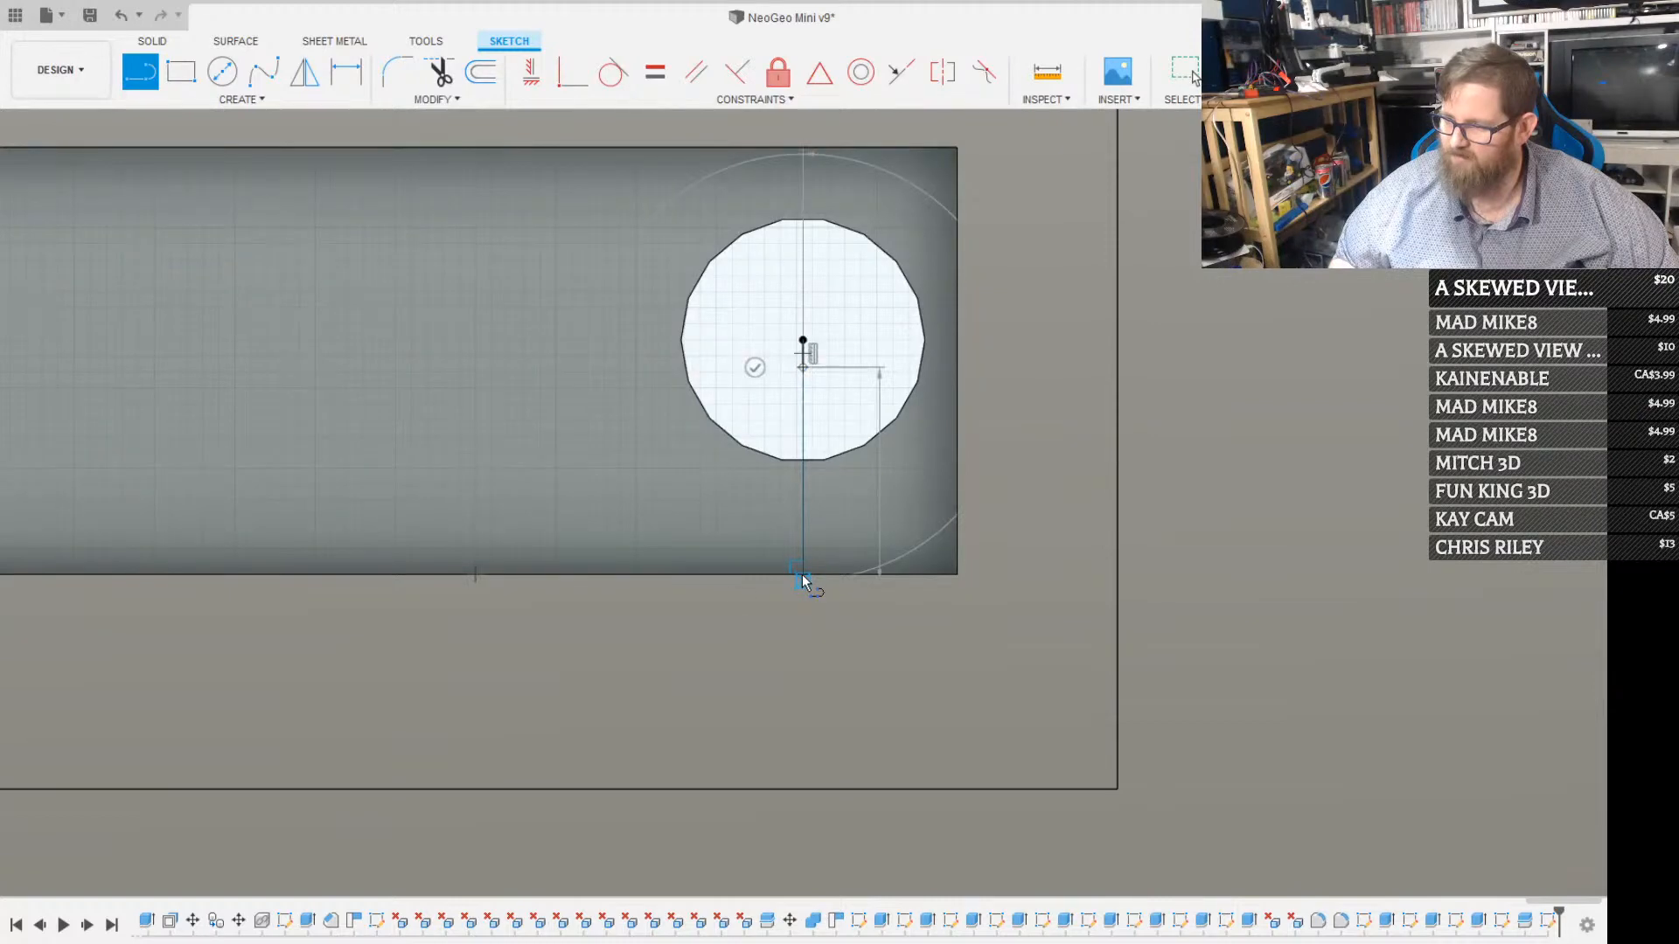
left_click(803, 575)
key("Escape")
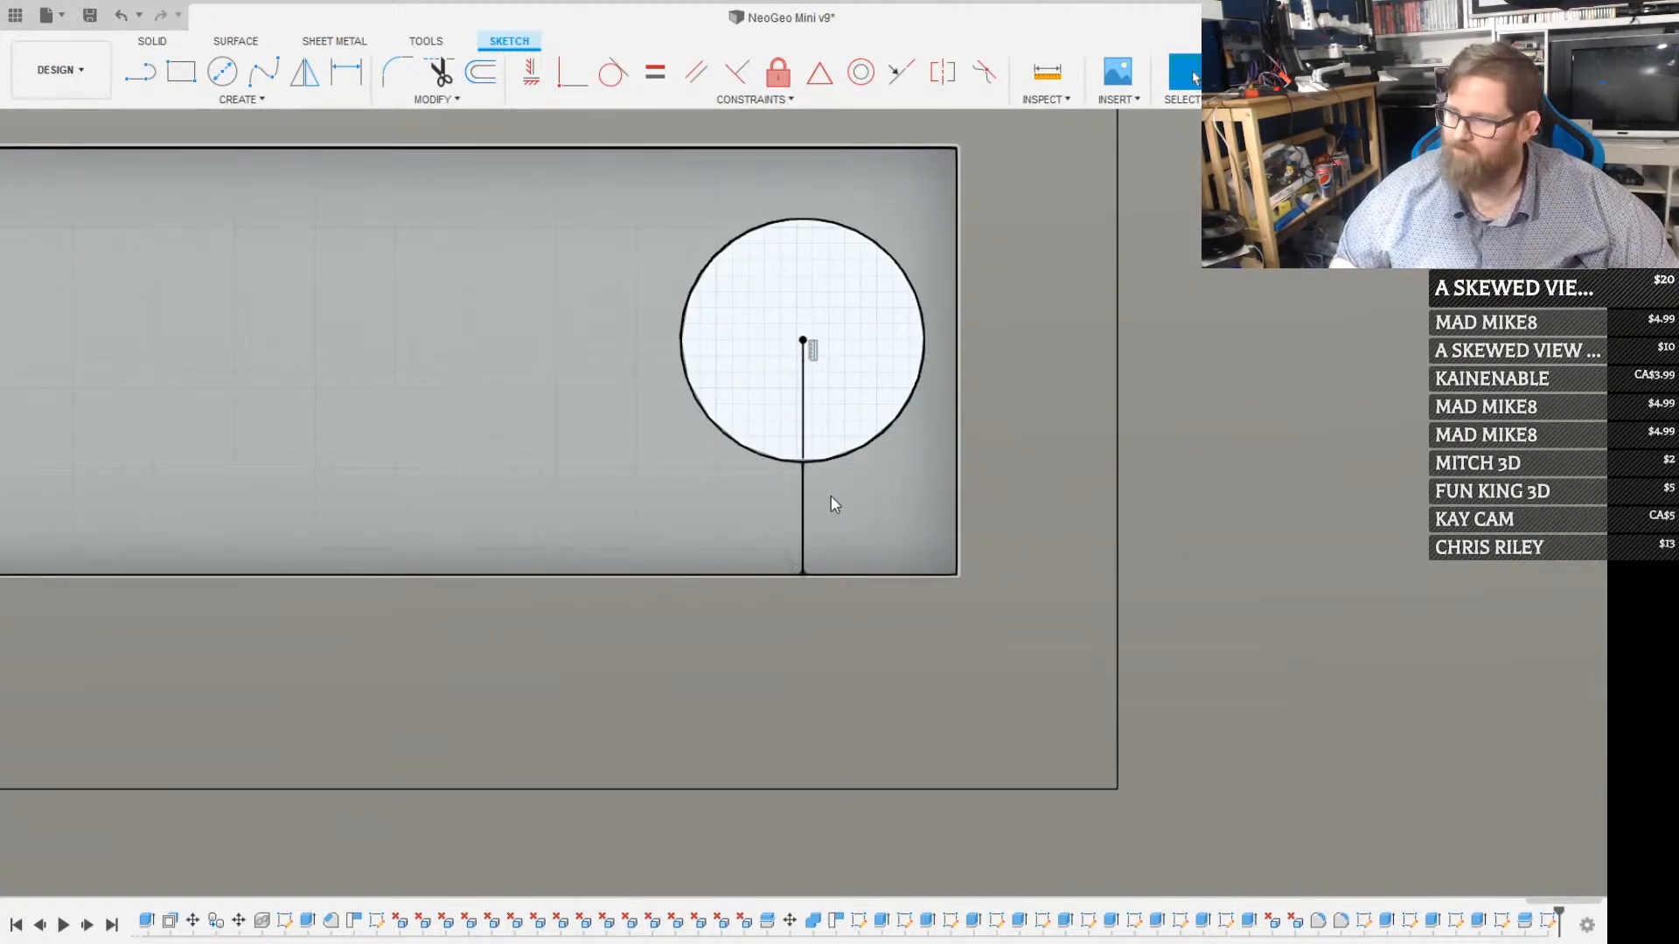
Offset the vertical centre line by 1.30 mm to each side, making the two outer edges of a narrow slot
key("o")
left_click(803, 505)
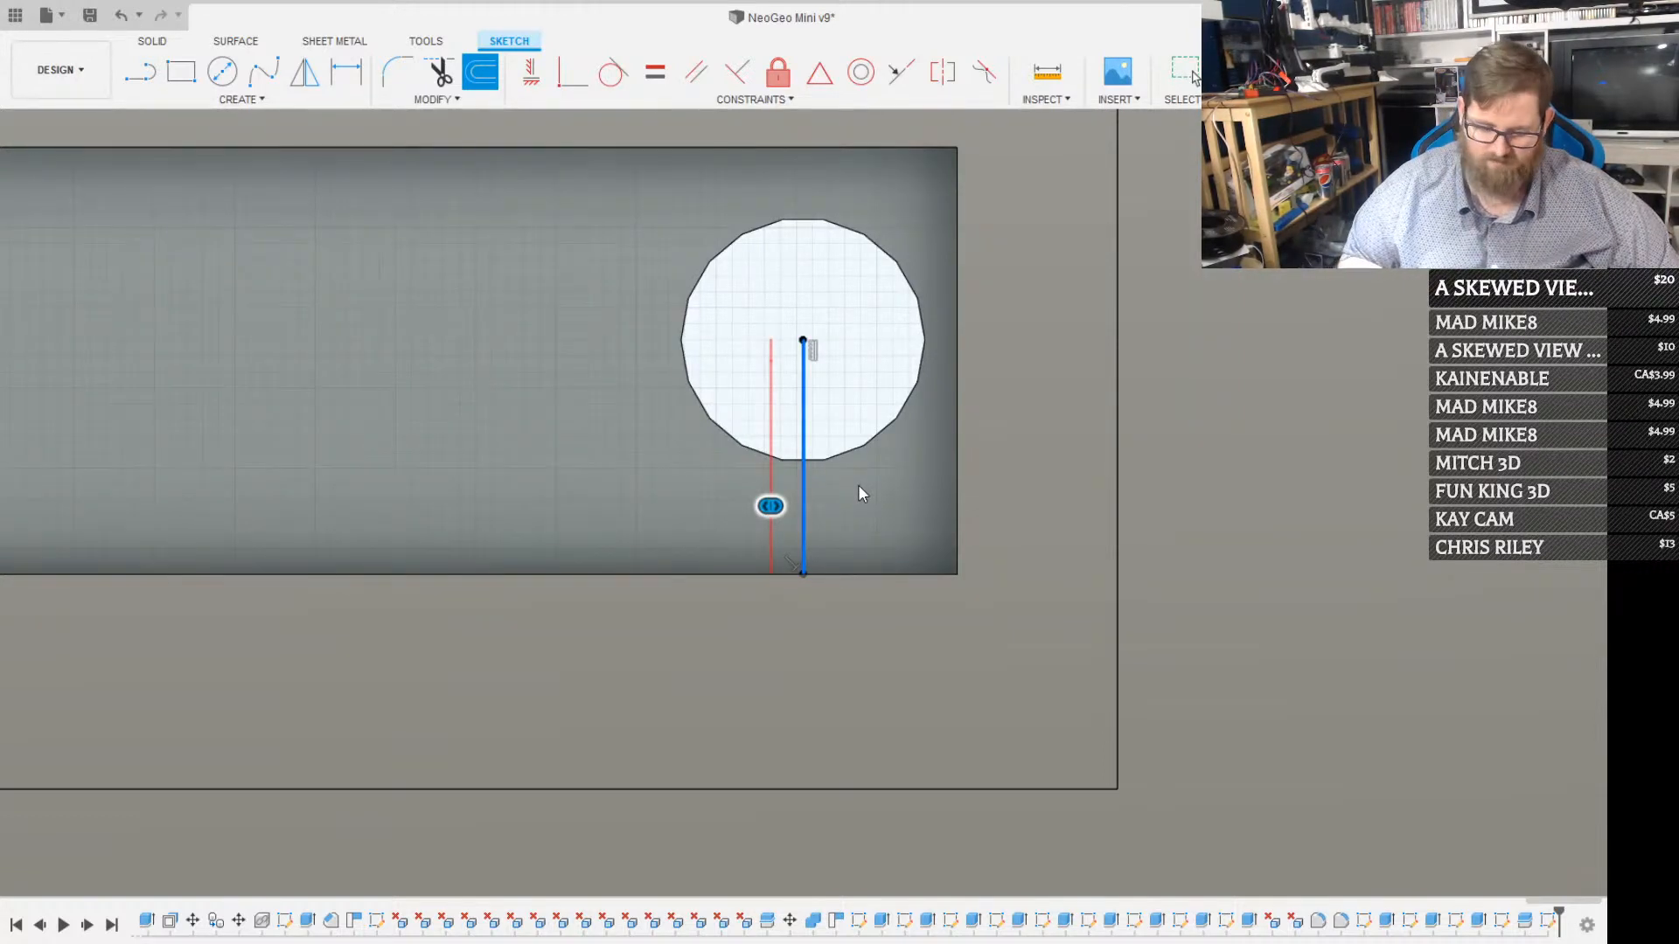
type(".6")
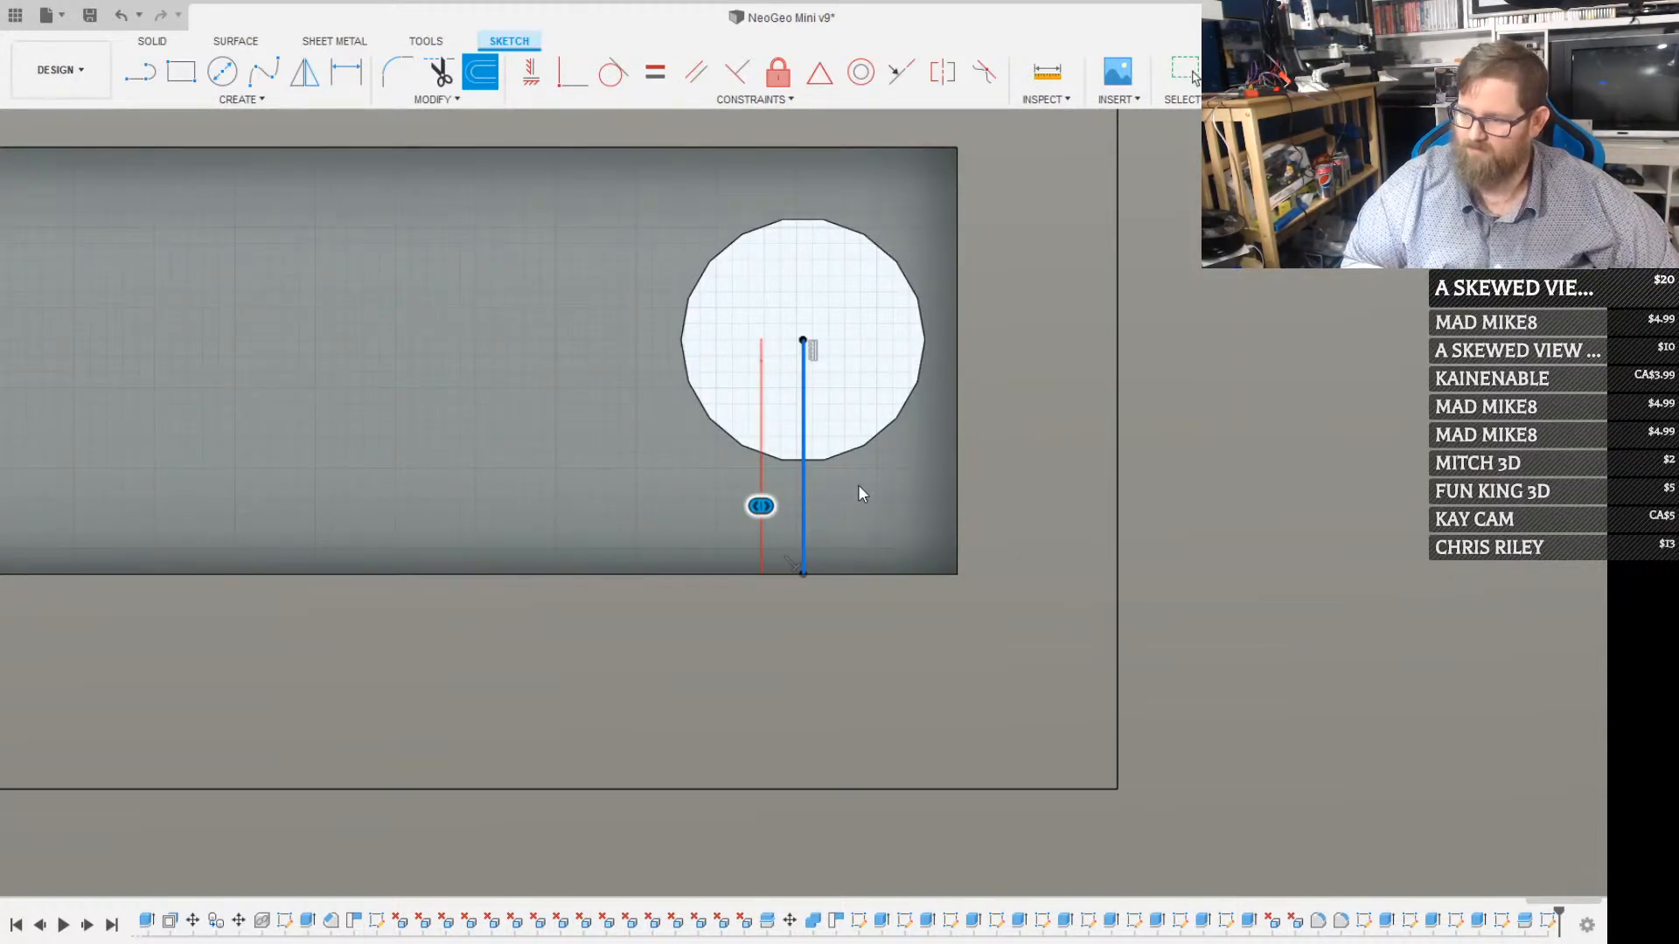
key("Return")
key("o")
left_click(804, 492)
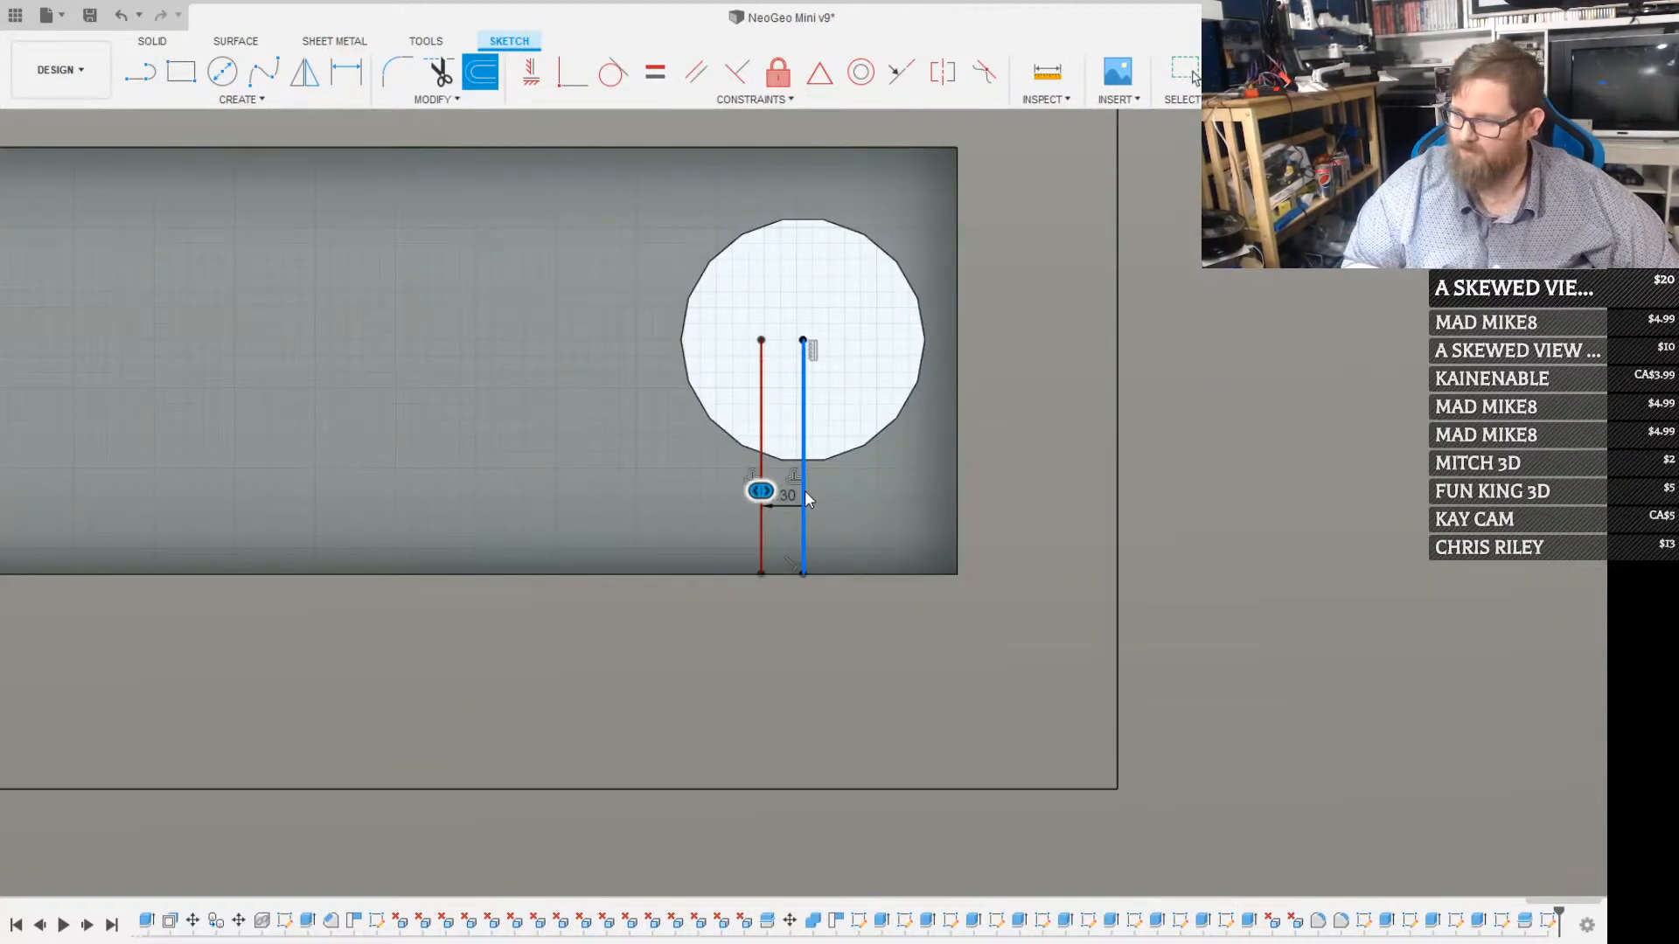
left_click(1487, 253)
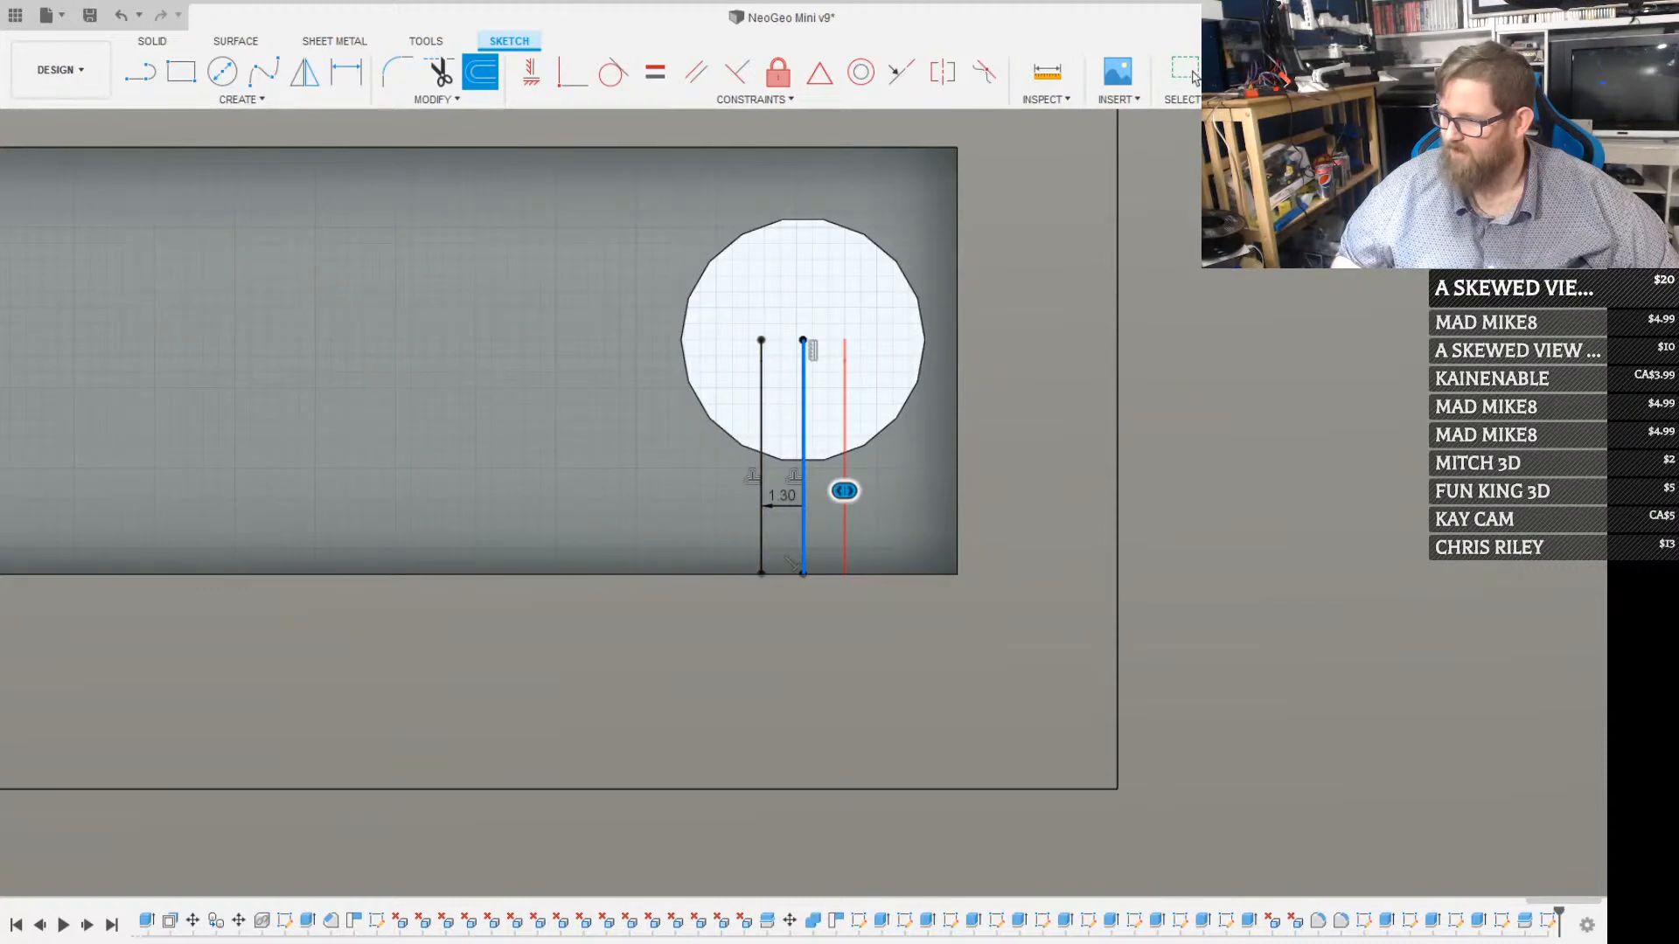
key("Return")
Extrude the two strips between the offset lines as a cut, making a slot from the round hole to the recess's lower edge
scroll(817, 510, "up", 3)
left_click(817, 510)
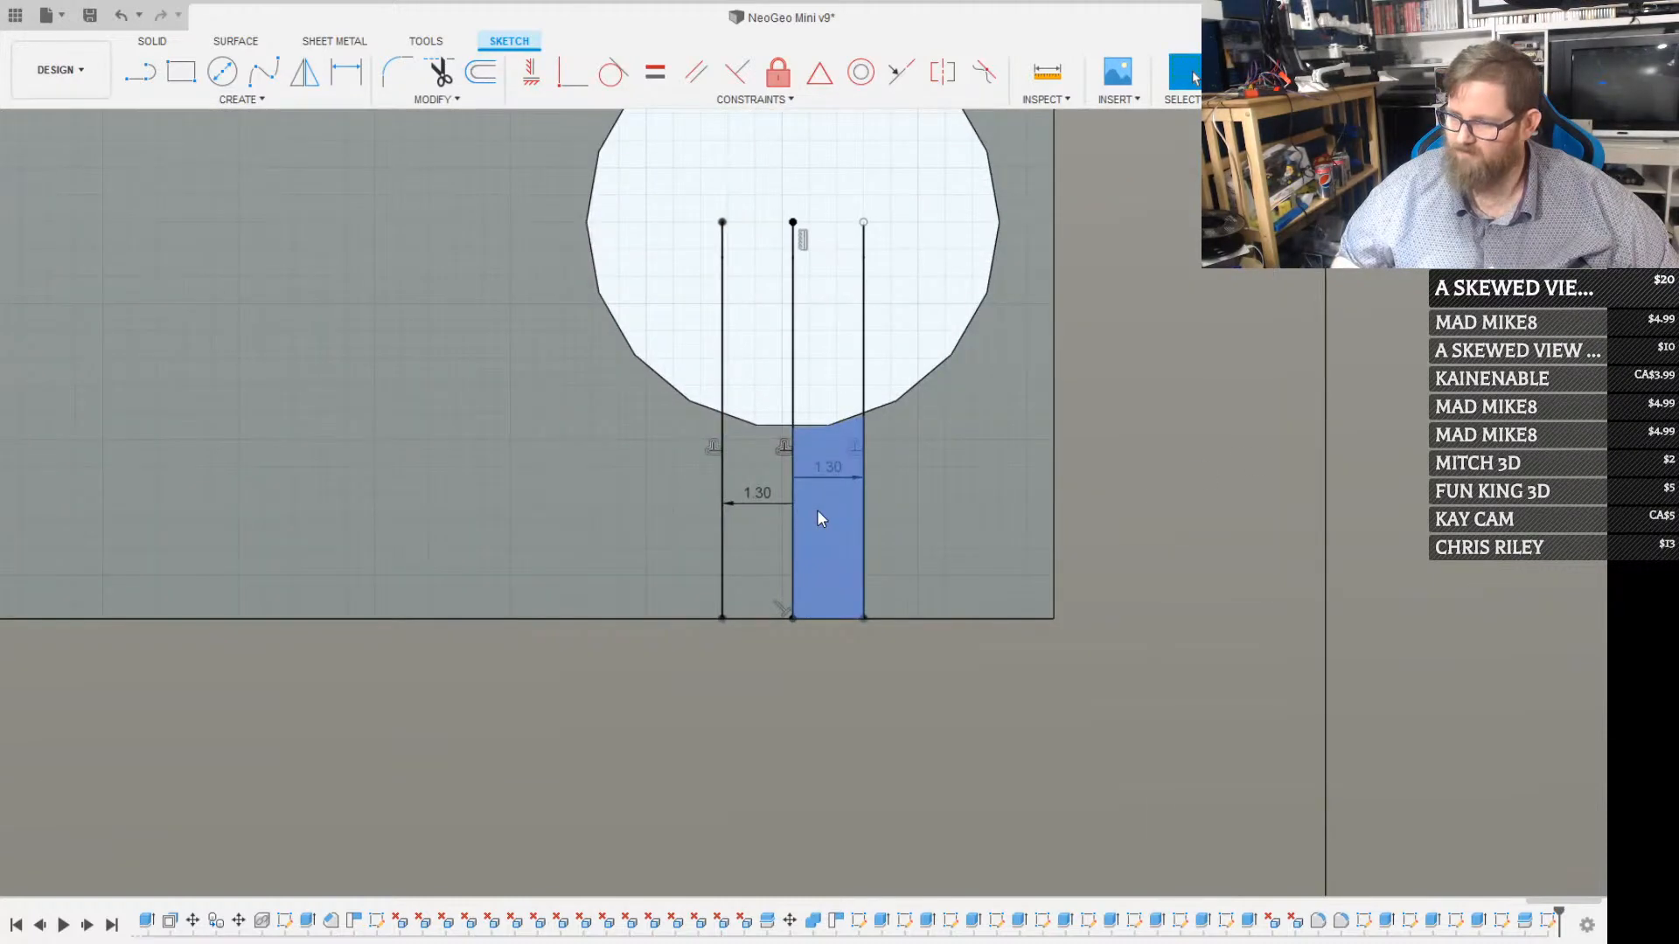
key("e")
left_click(765, 479)
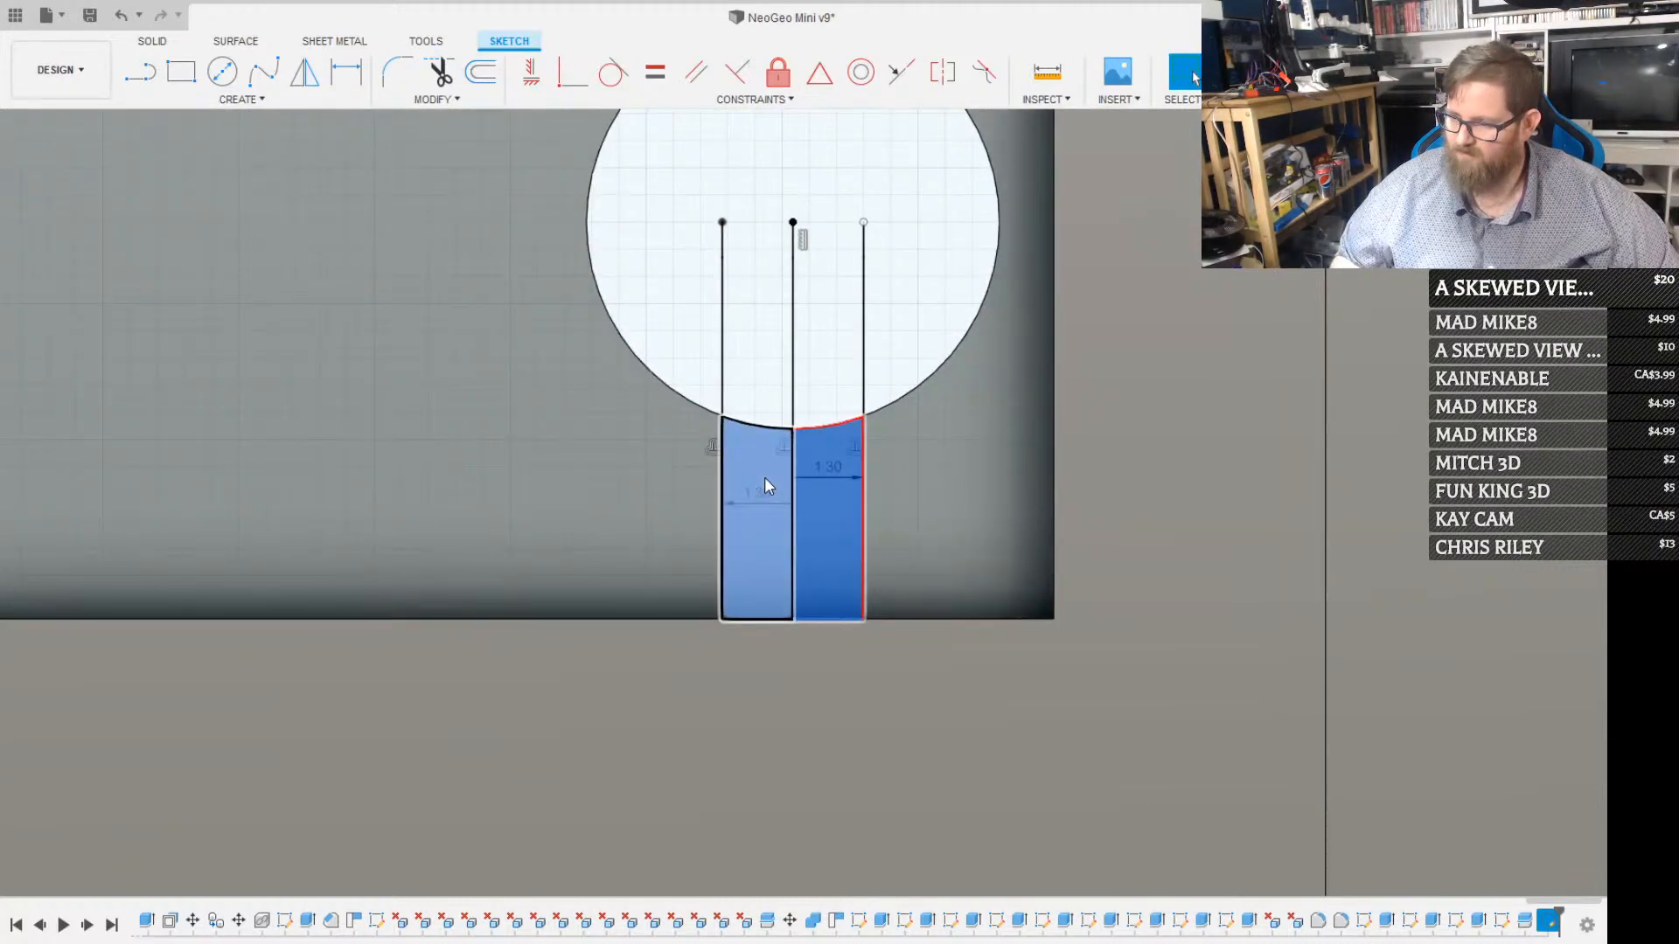
key("Return")
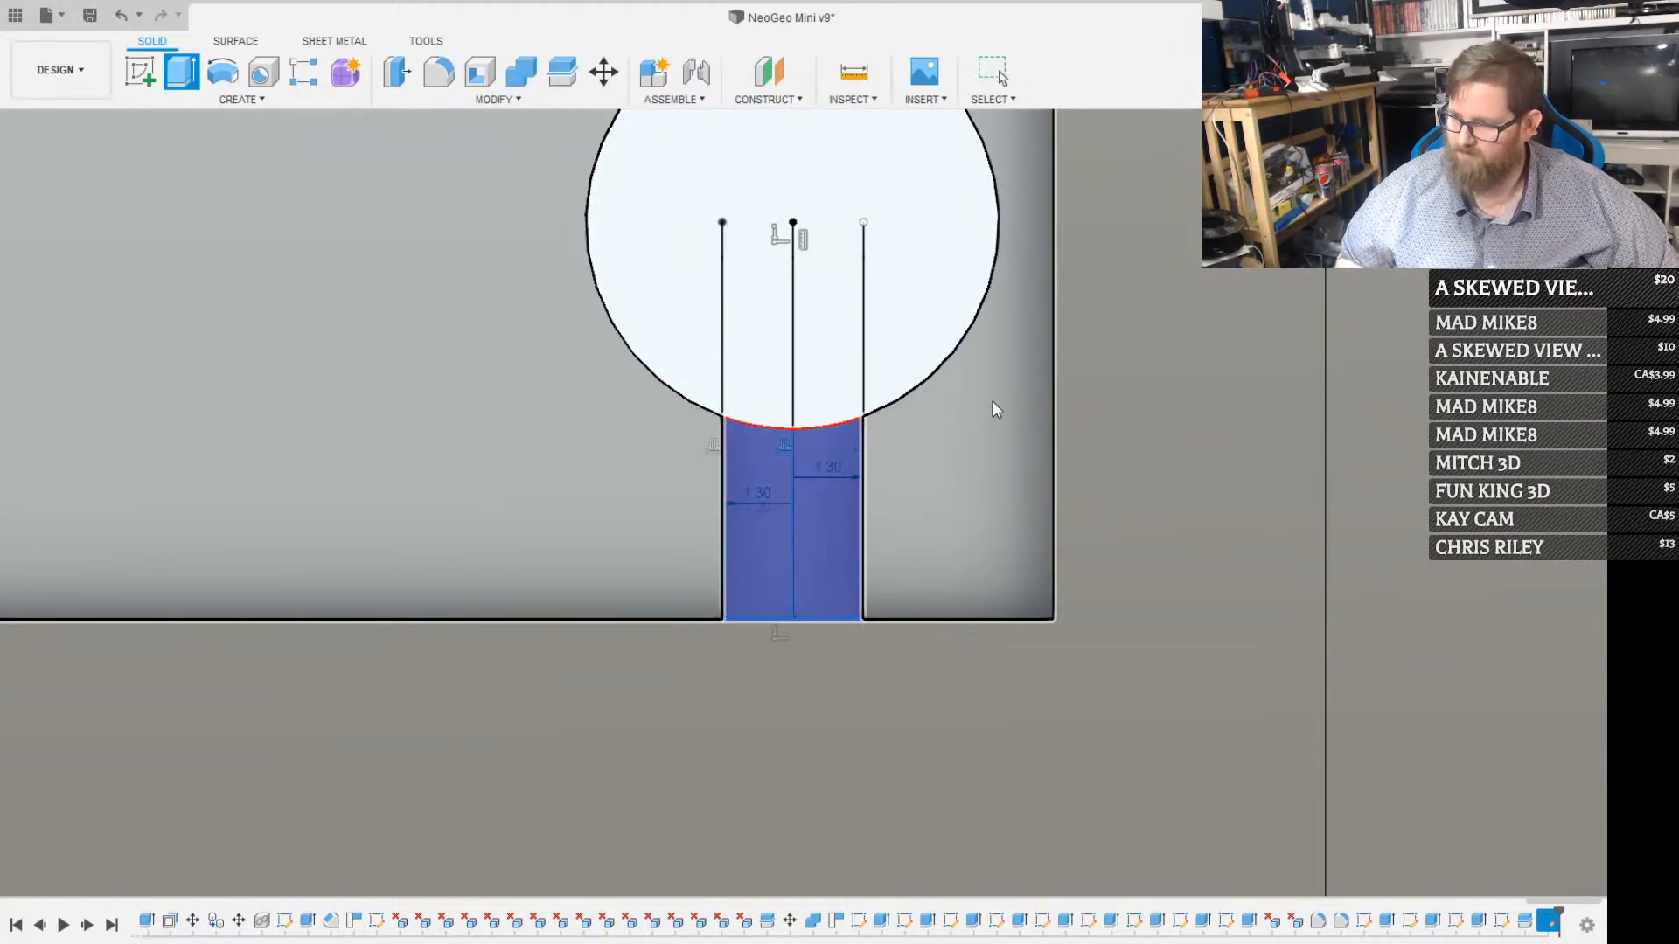
key("Return")
scroll(913, 444, "down", 3)
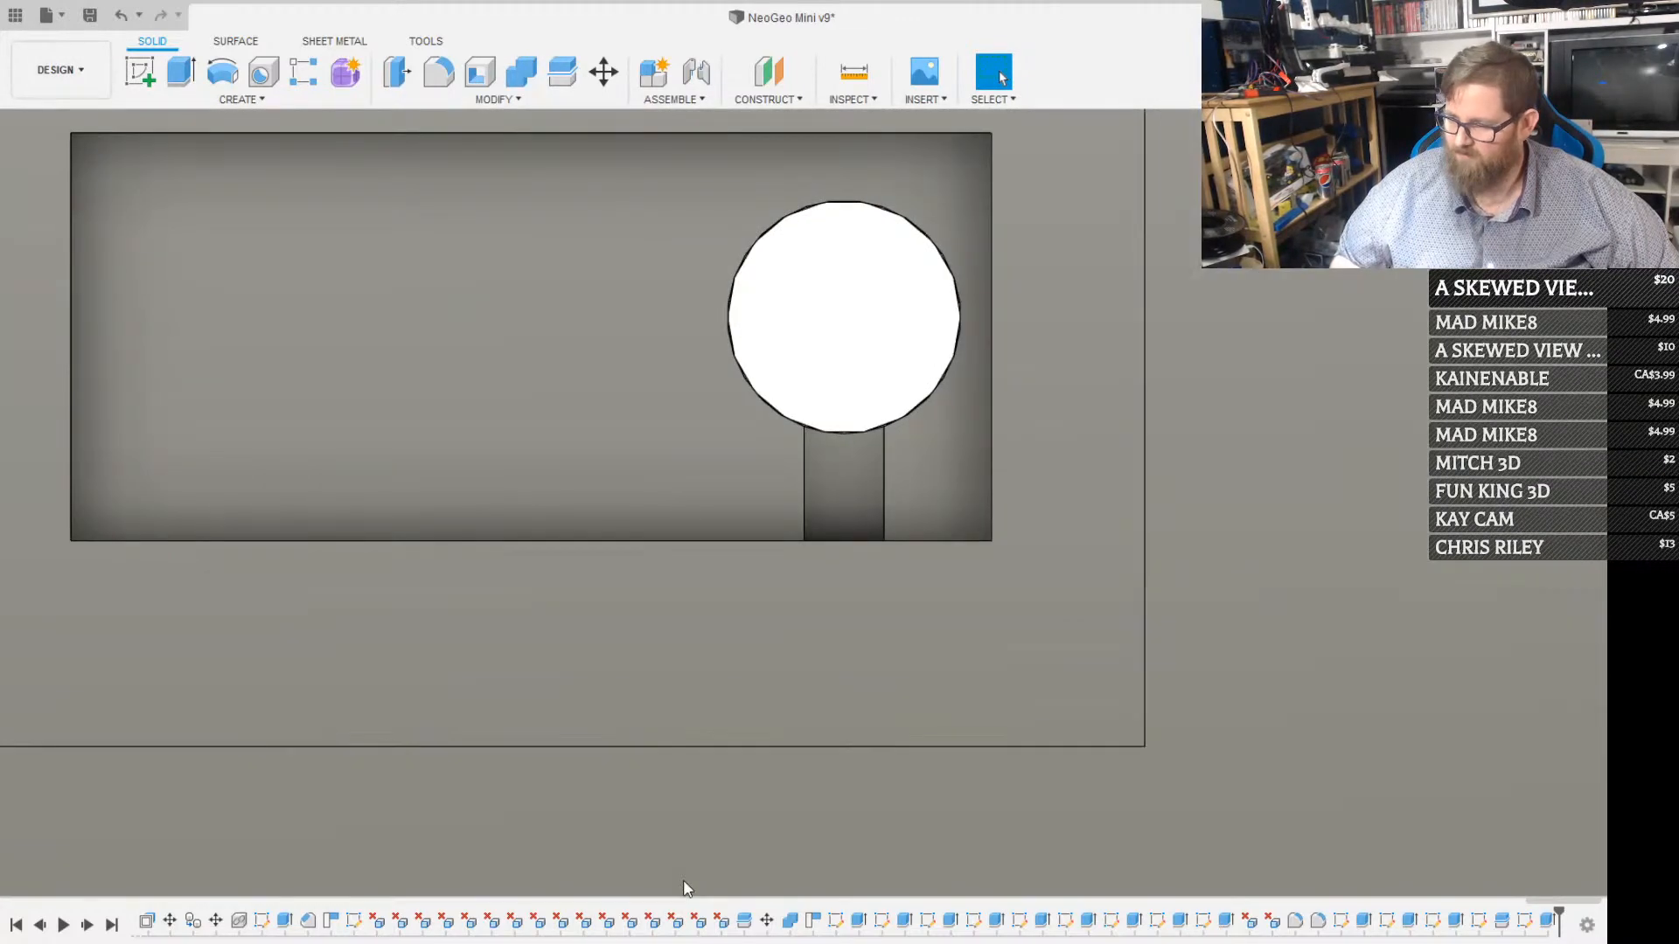
Try to move the recess's end wall nearest the round hole by -11 mm with Press Pull
middle_click_drag(1070, 417, 995, 308, "shift")
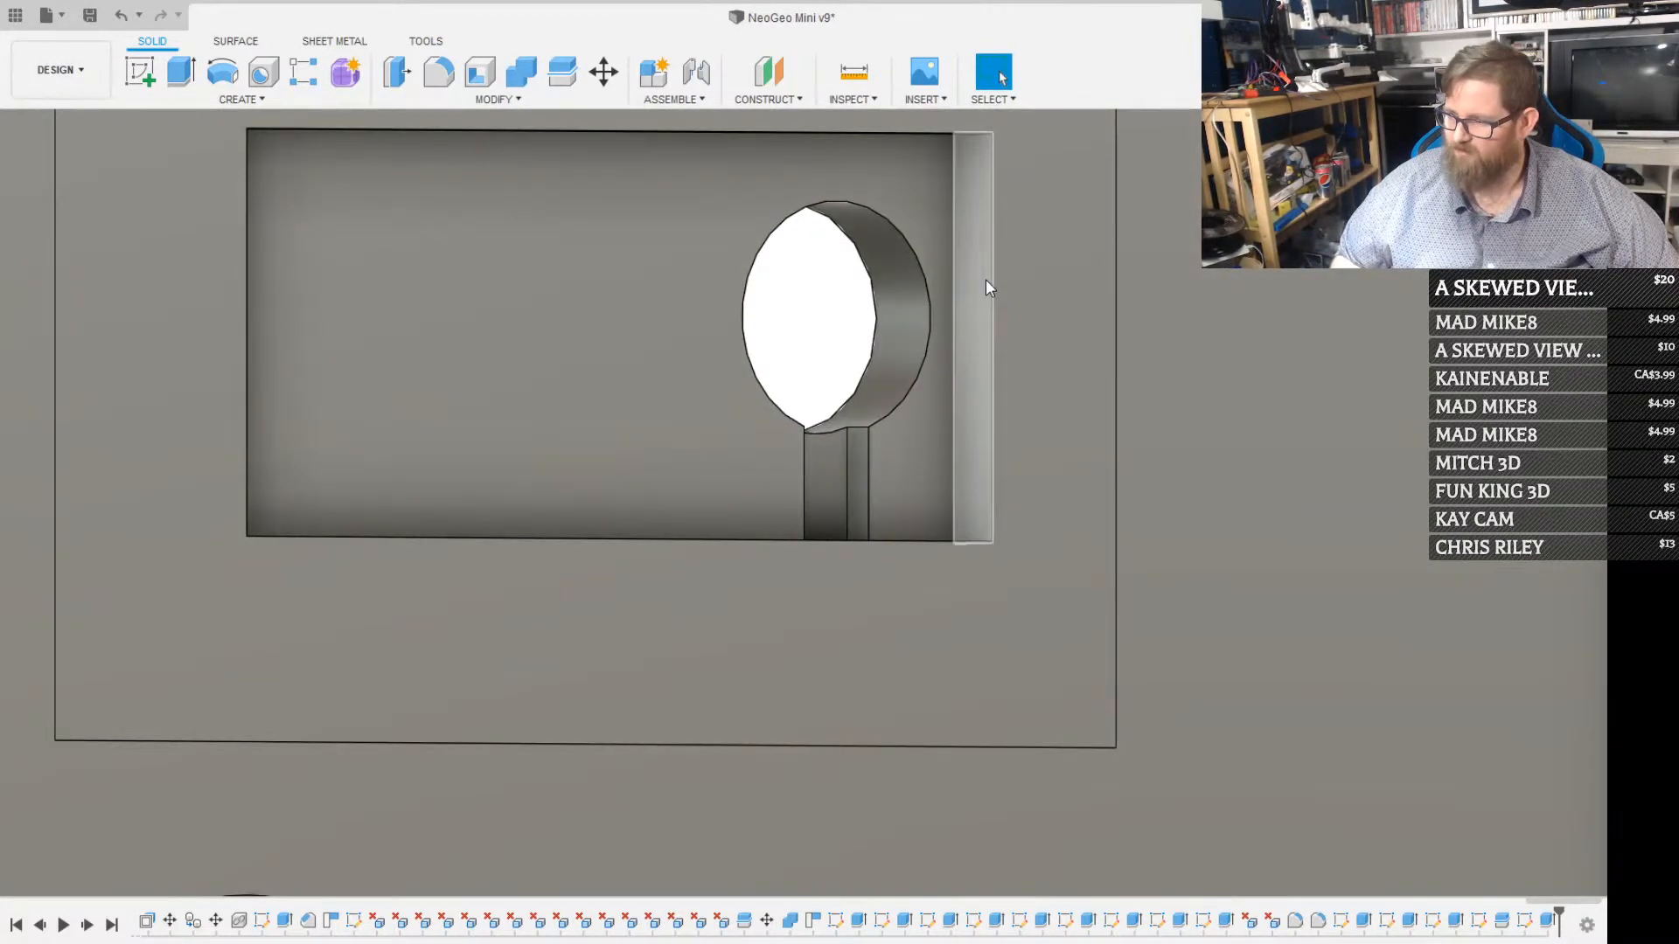
left_click(984, 280)
key("q")
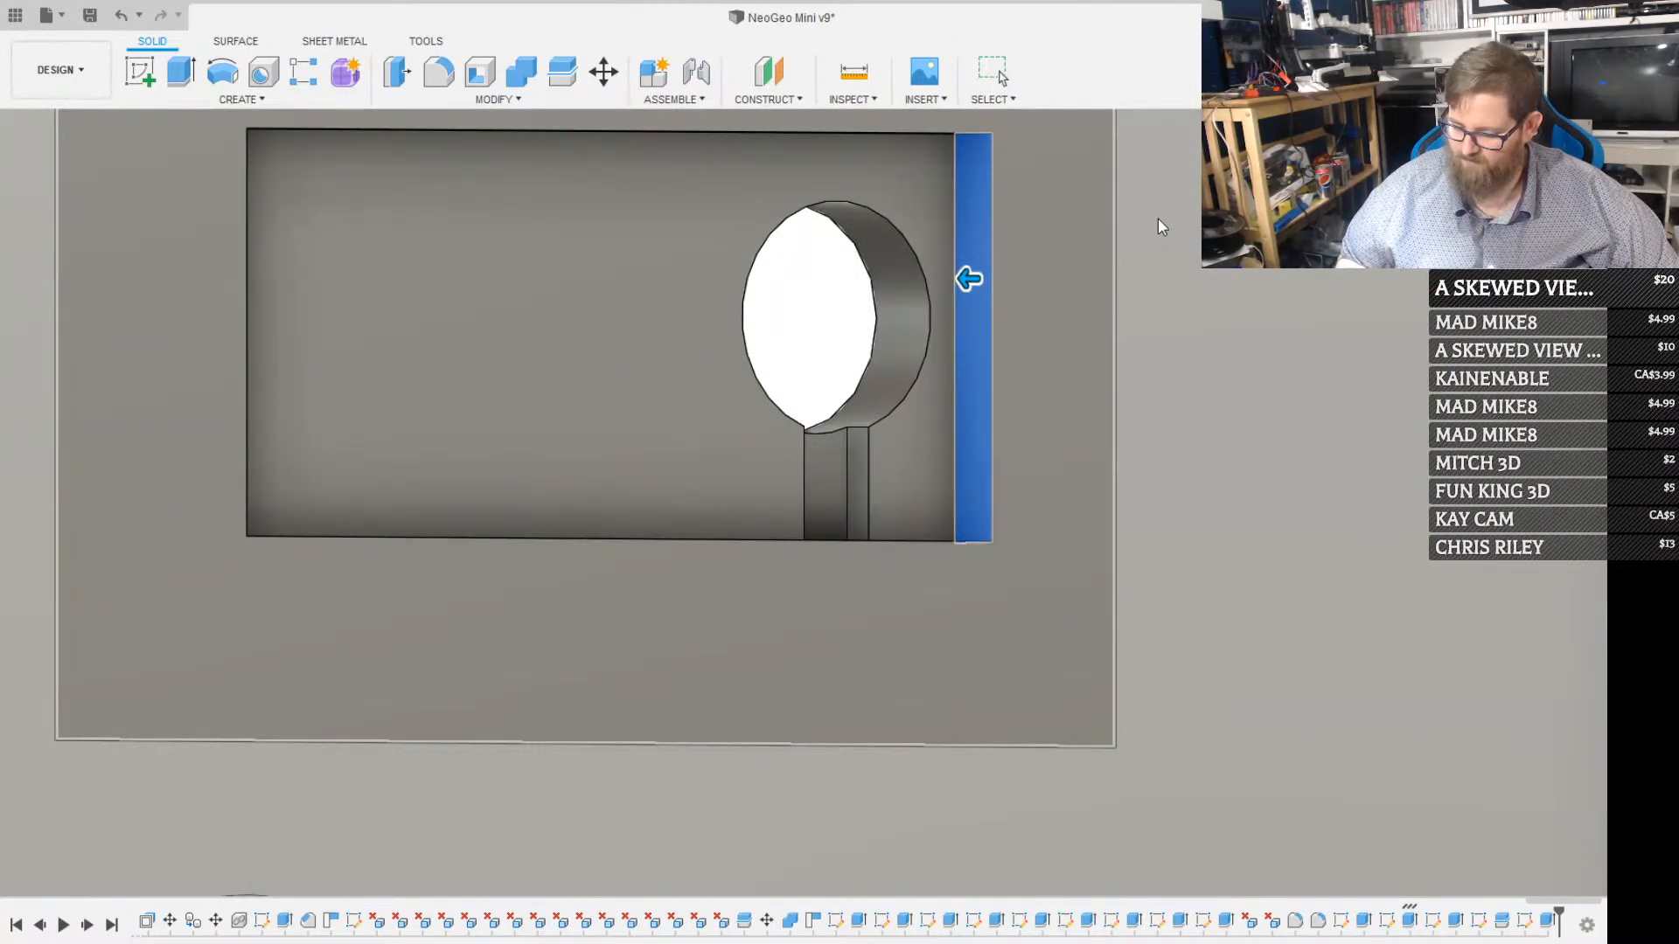
type("-11")
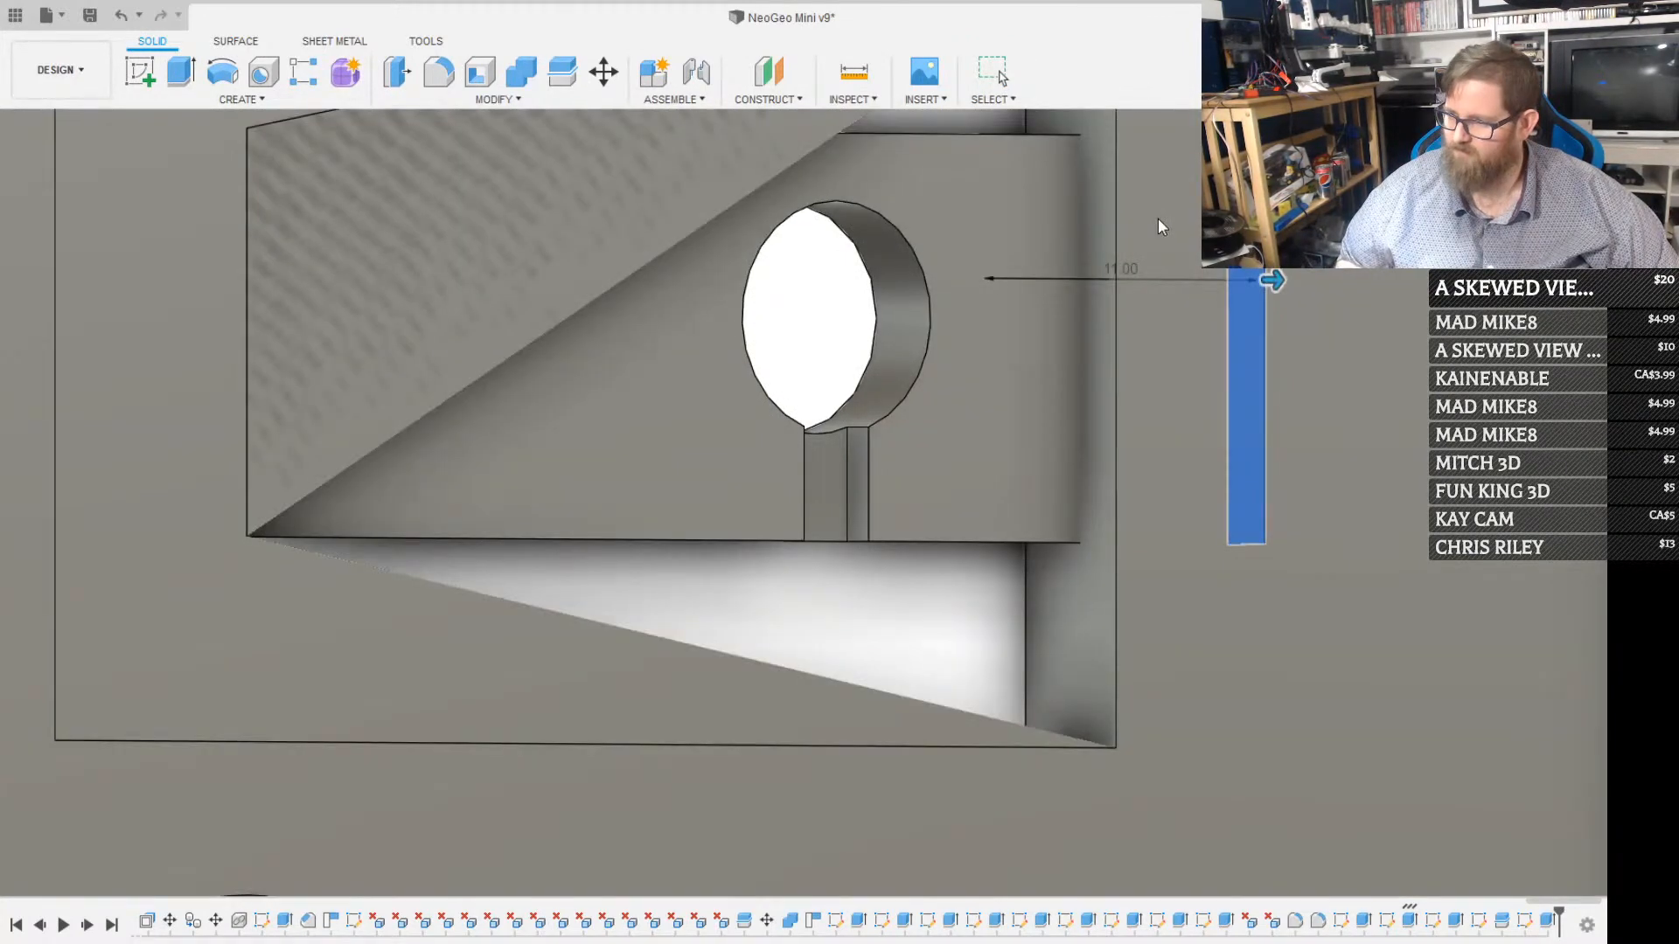
key("Return")
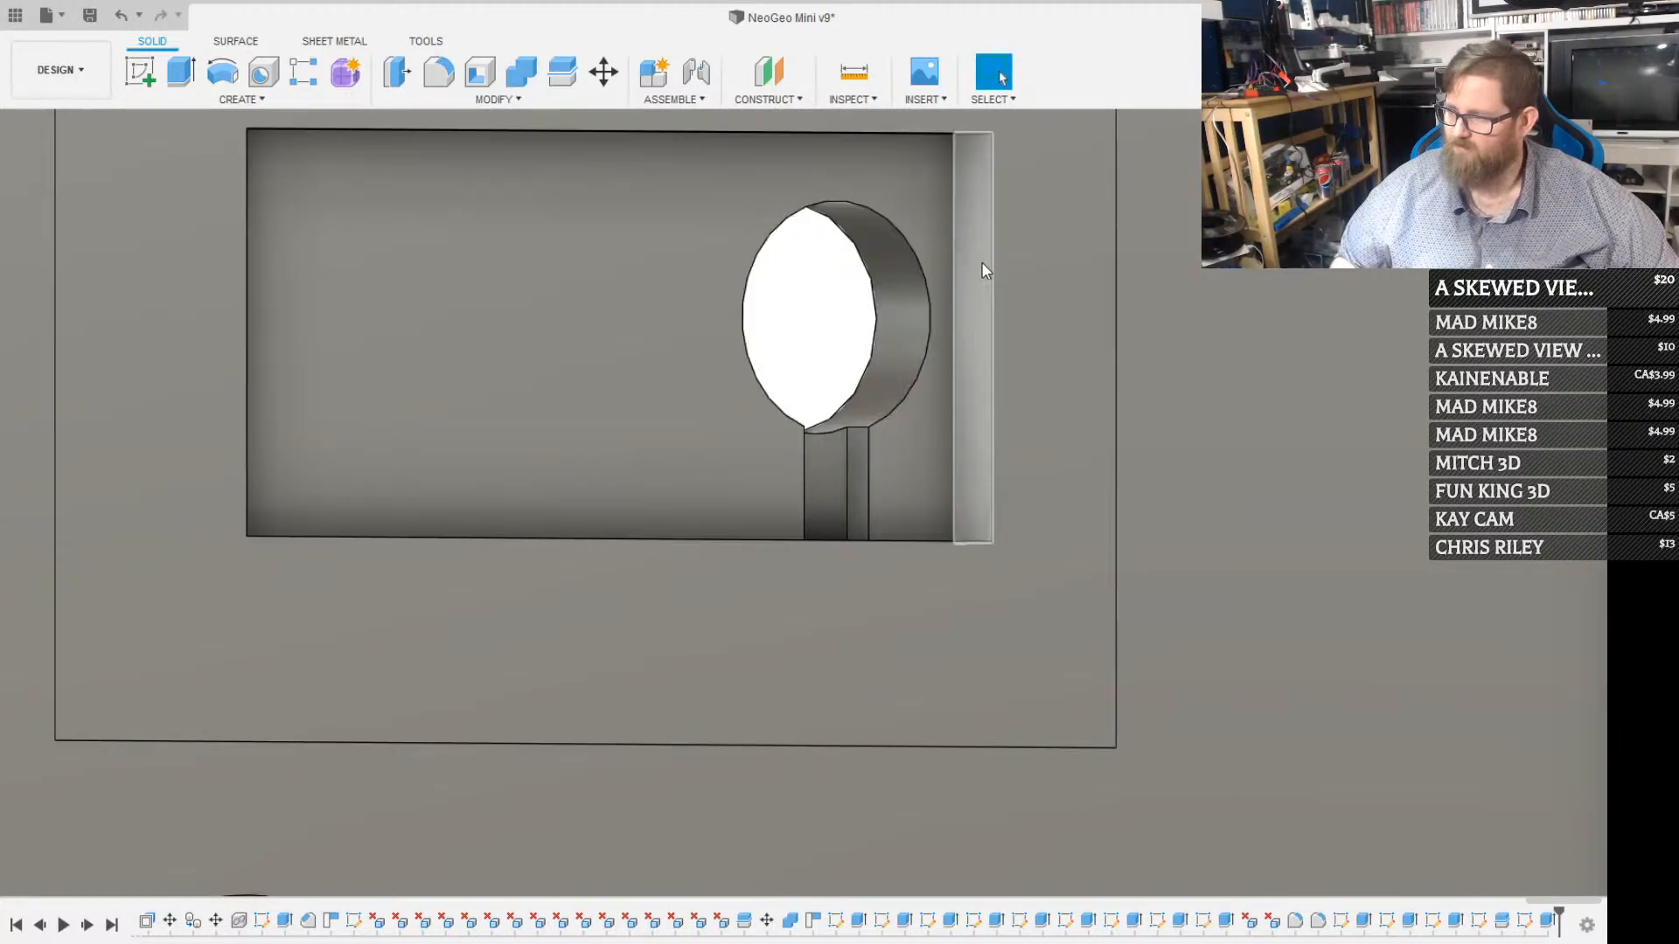
Sketch a rectangle covering the recess's end wall nearest the round hole, from one corner to the opposite corner
left_click(981, 263)
key("r")
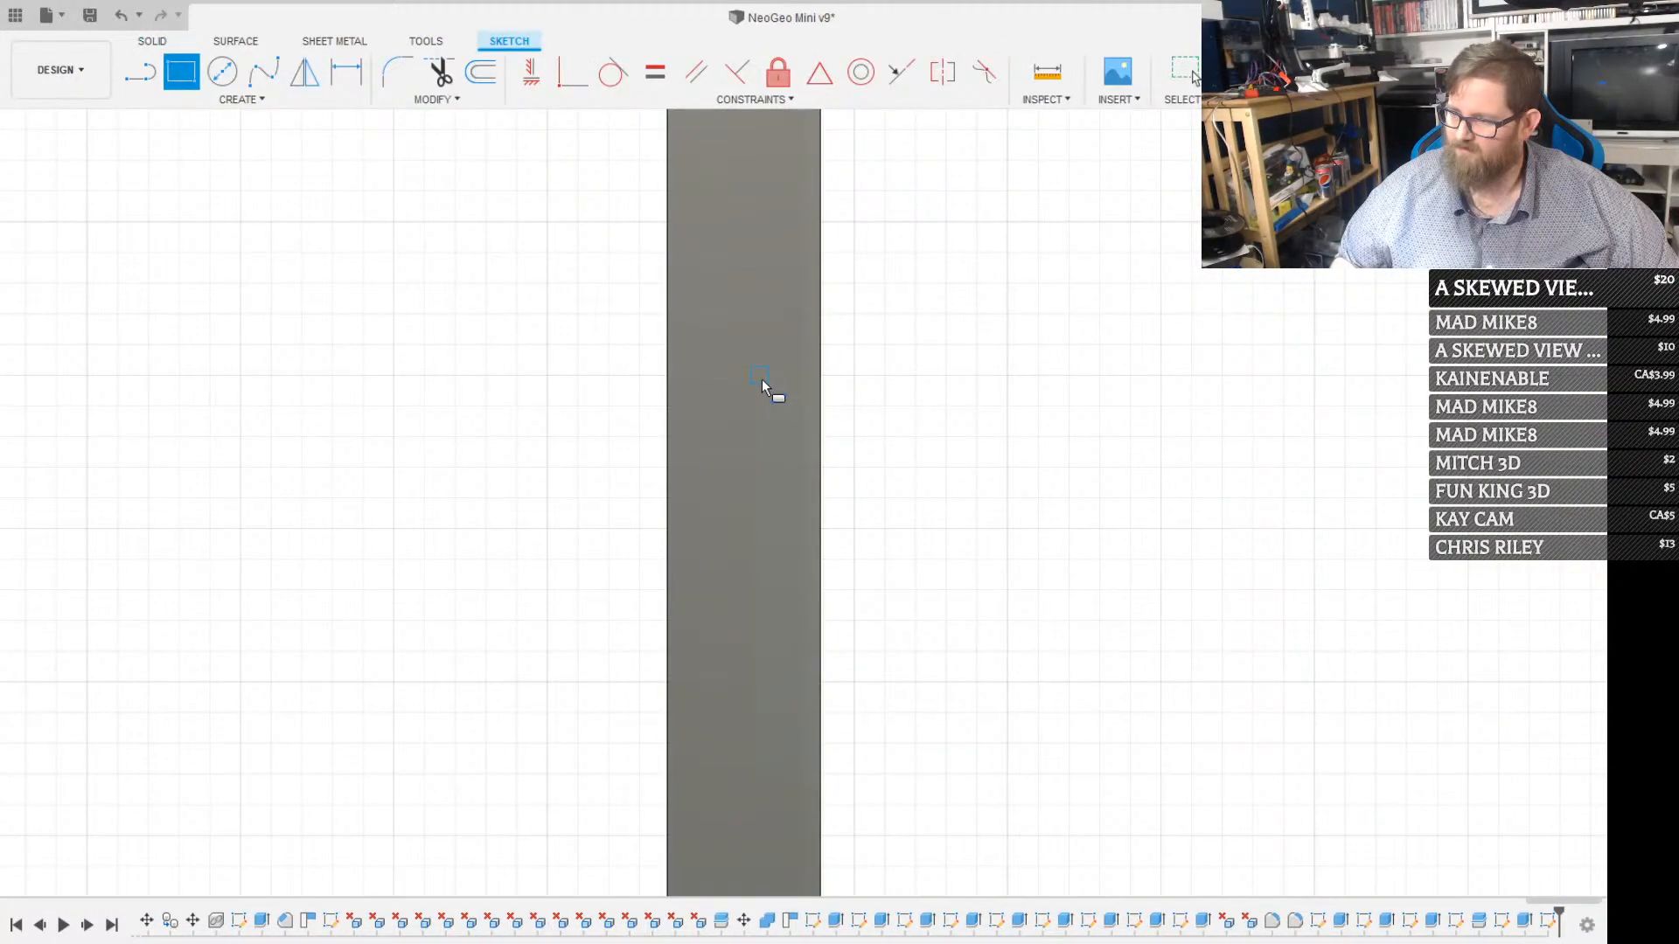
key("Escape")
middle_click_drag(775, 674, 781, 616, "shift")
key("r")
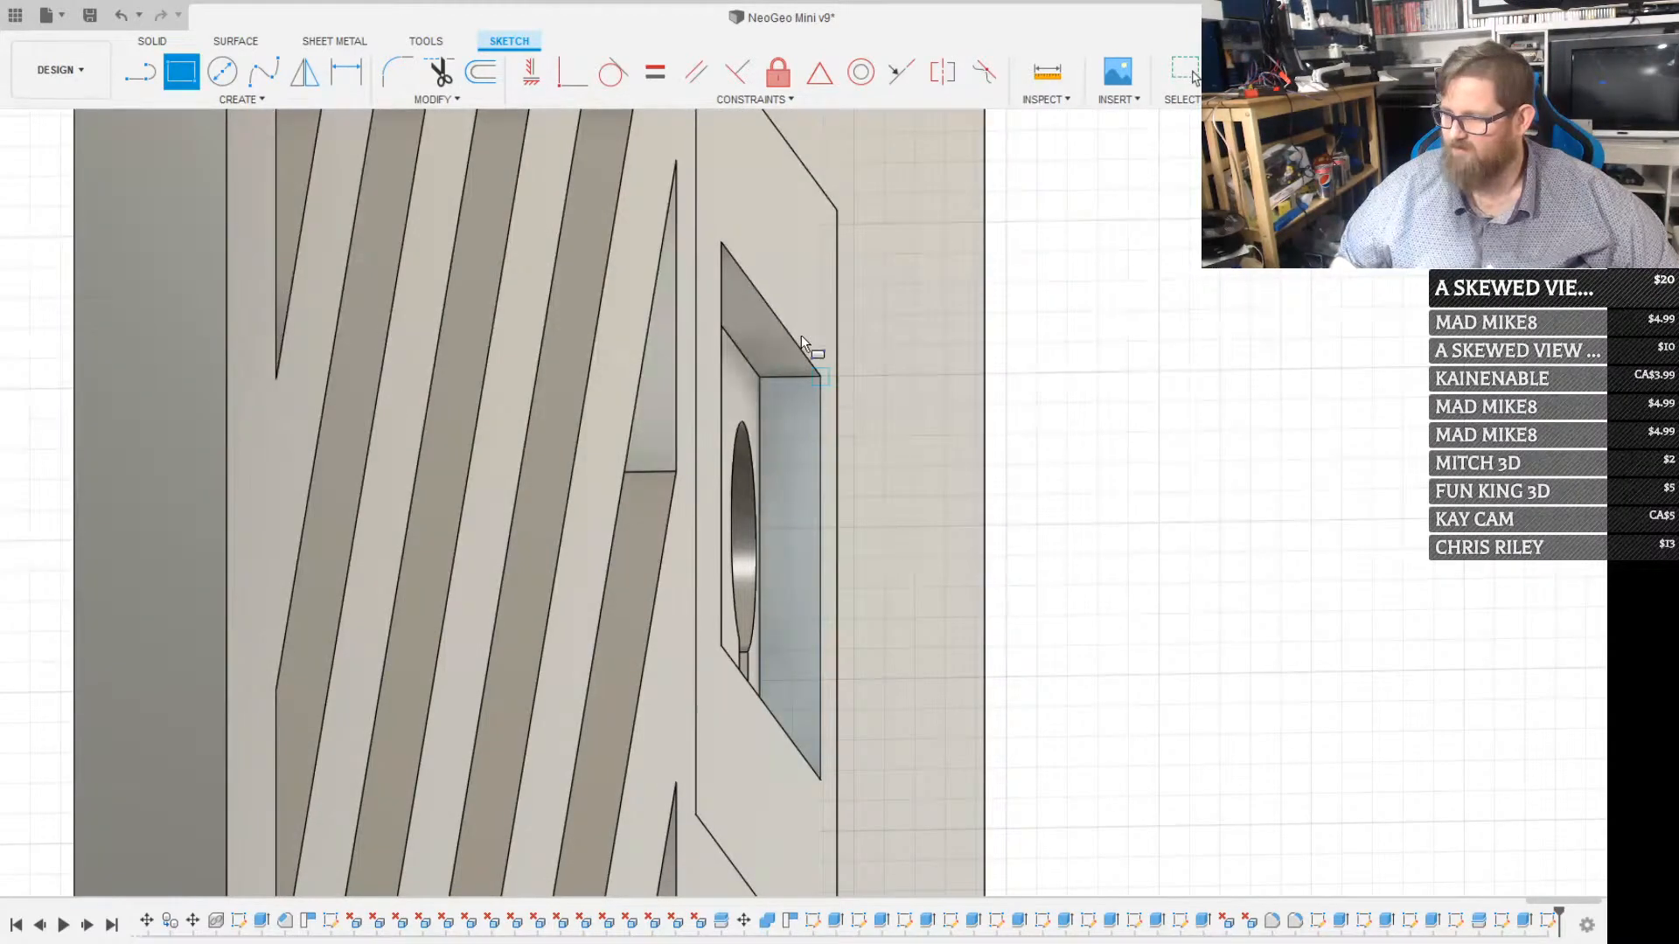
left_click(761, 379)
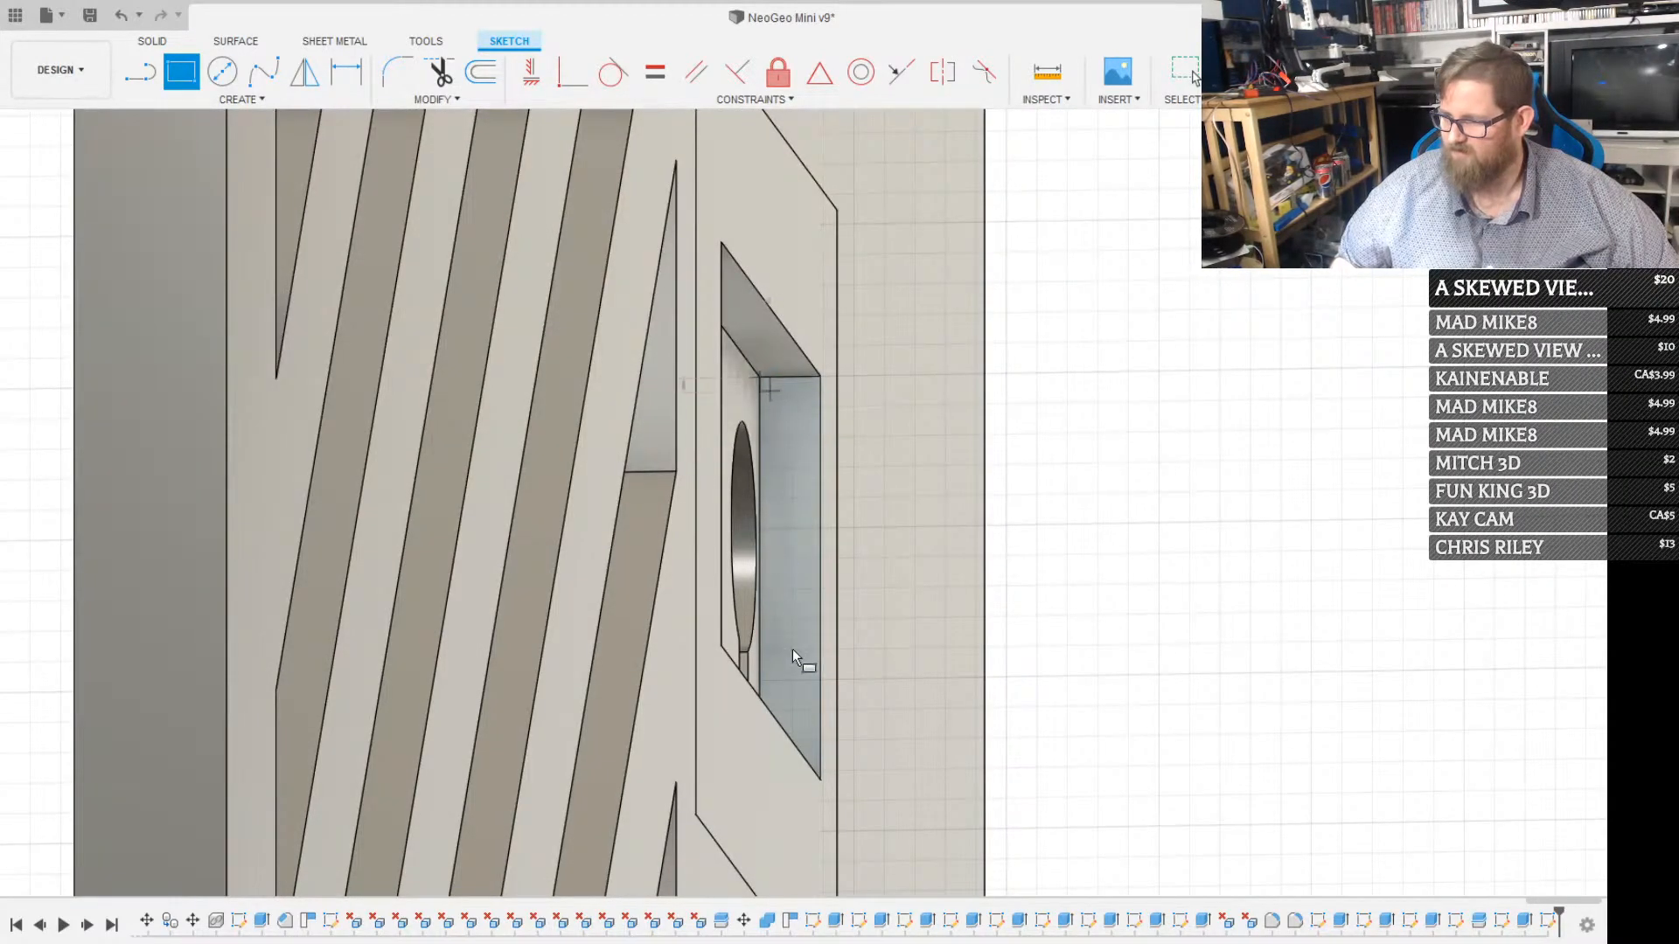
left_click(821, 777)
key("Escape")
Extrude the rectangular profile drawn on the recess's end wall
left_click(804, 581)
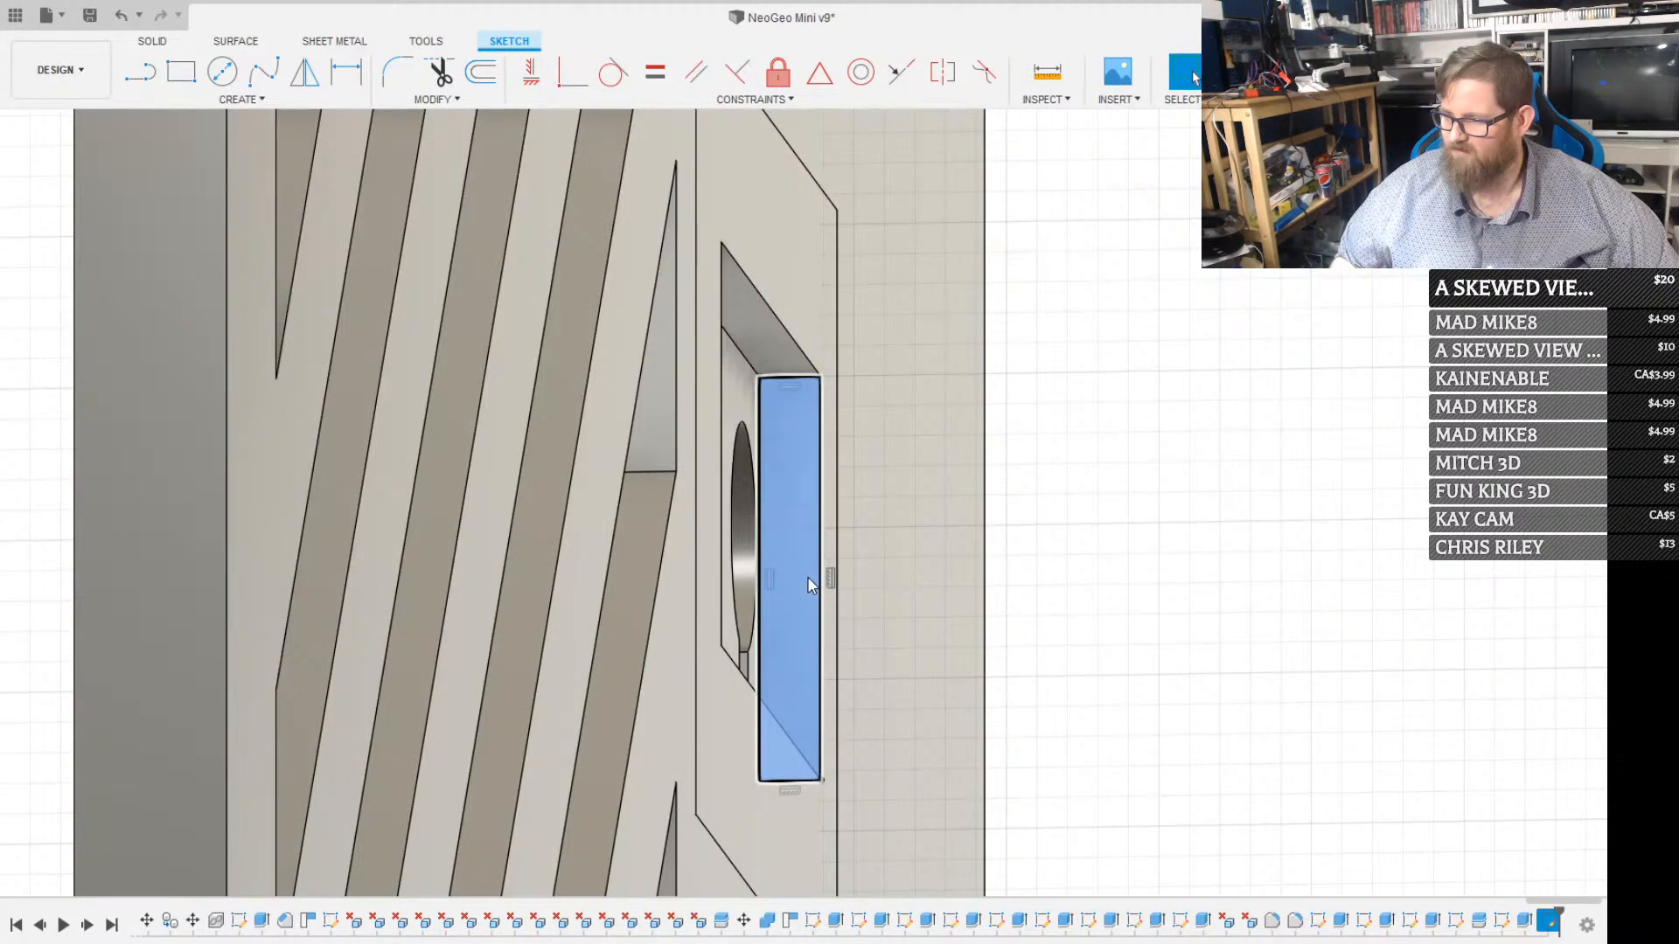
key("e")
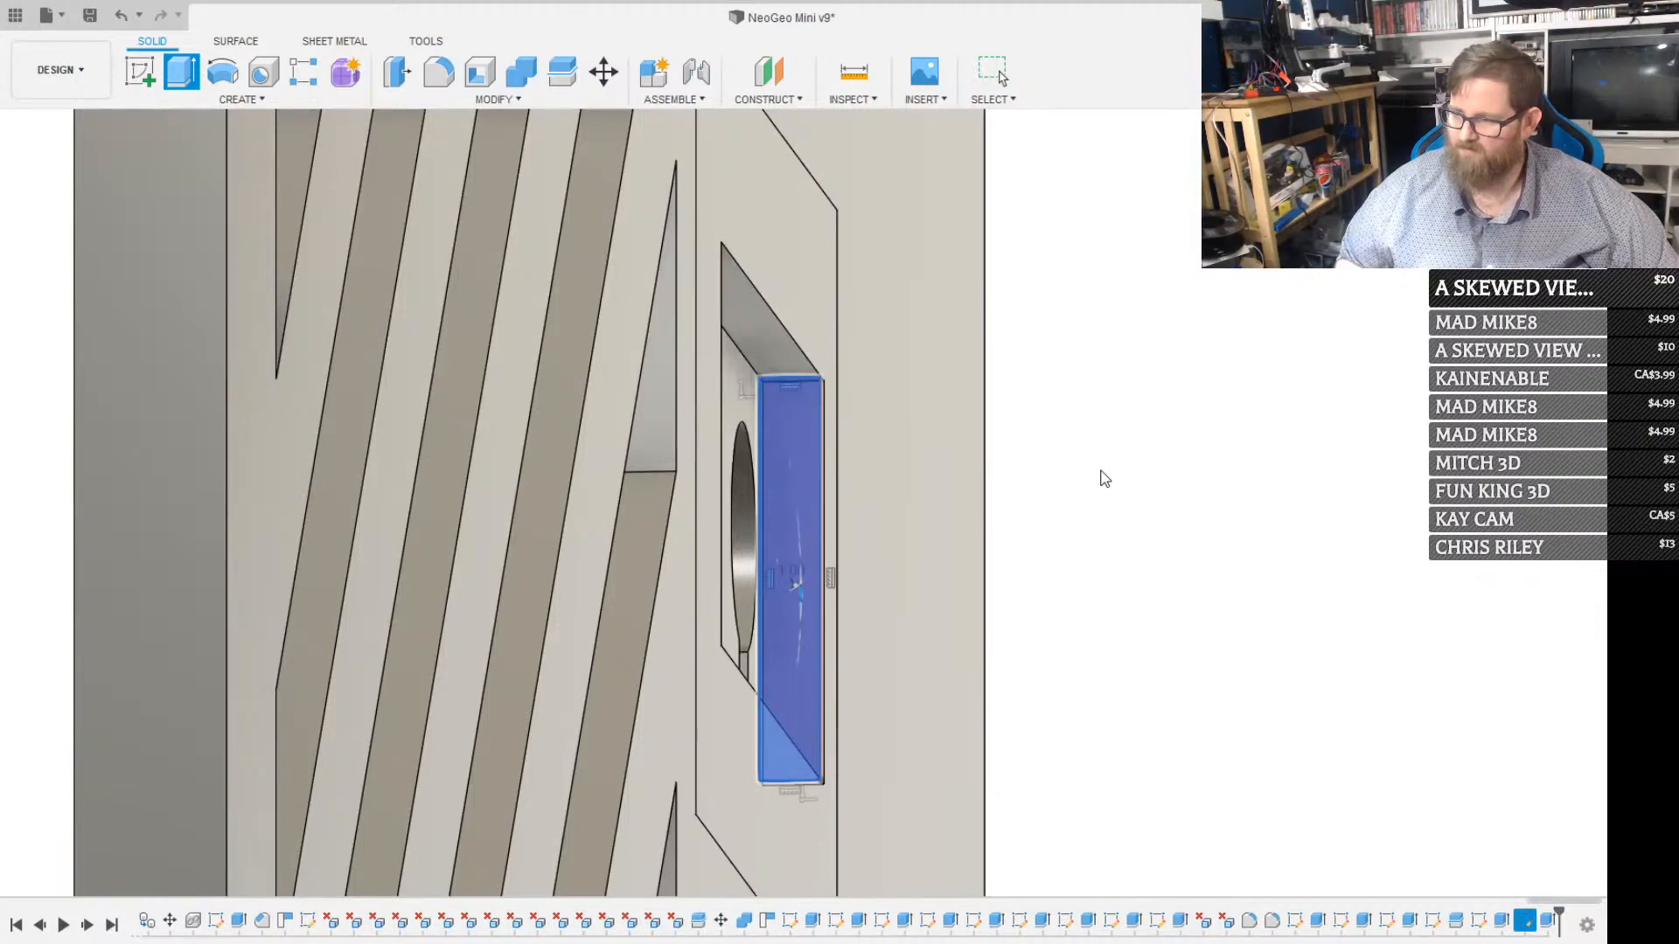
key("Return")
Combine the separated recess piece with the main back panel, using the panel as target body and the piece as tool body
scroll(764, 507, "down", 2)
scroll(764, 506, "down", 3)
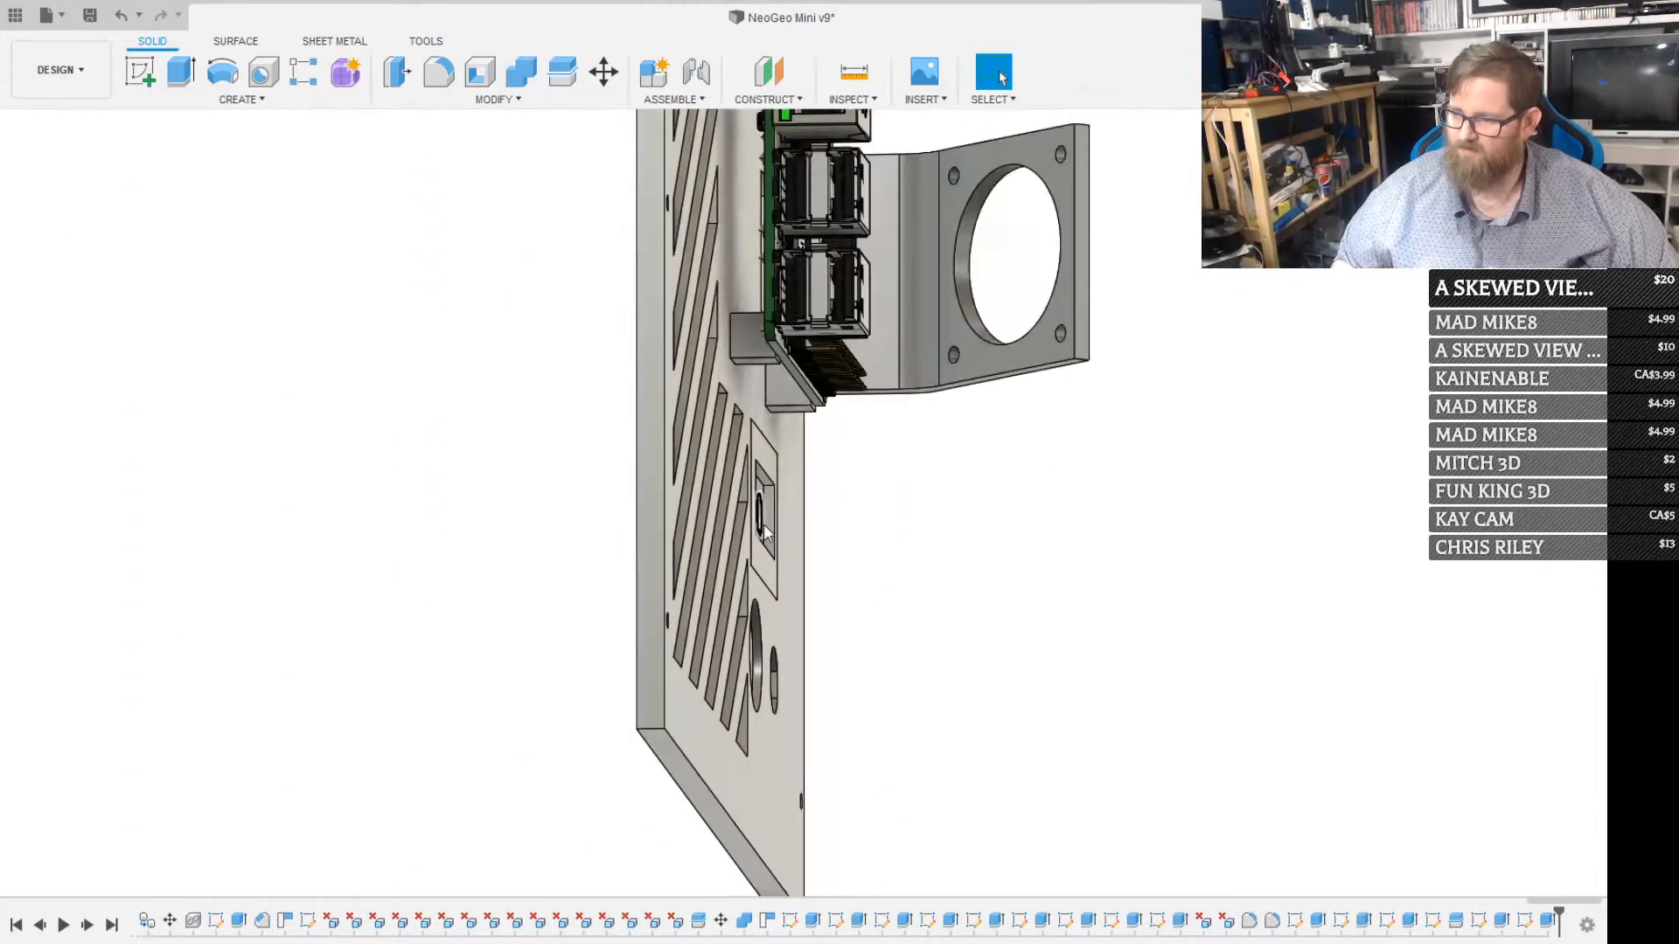
middle_click_drag(703, 863, 542, 809, "shift")
middle_click_drag(674, 385, 839, 434, "shift")
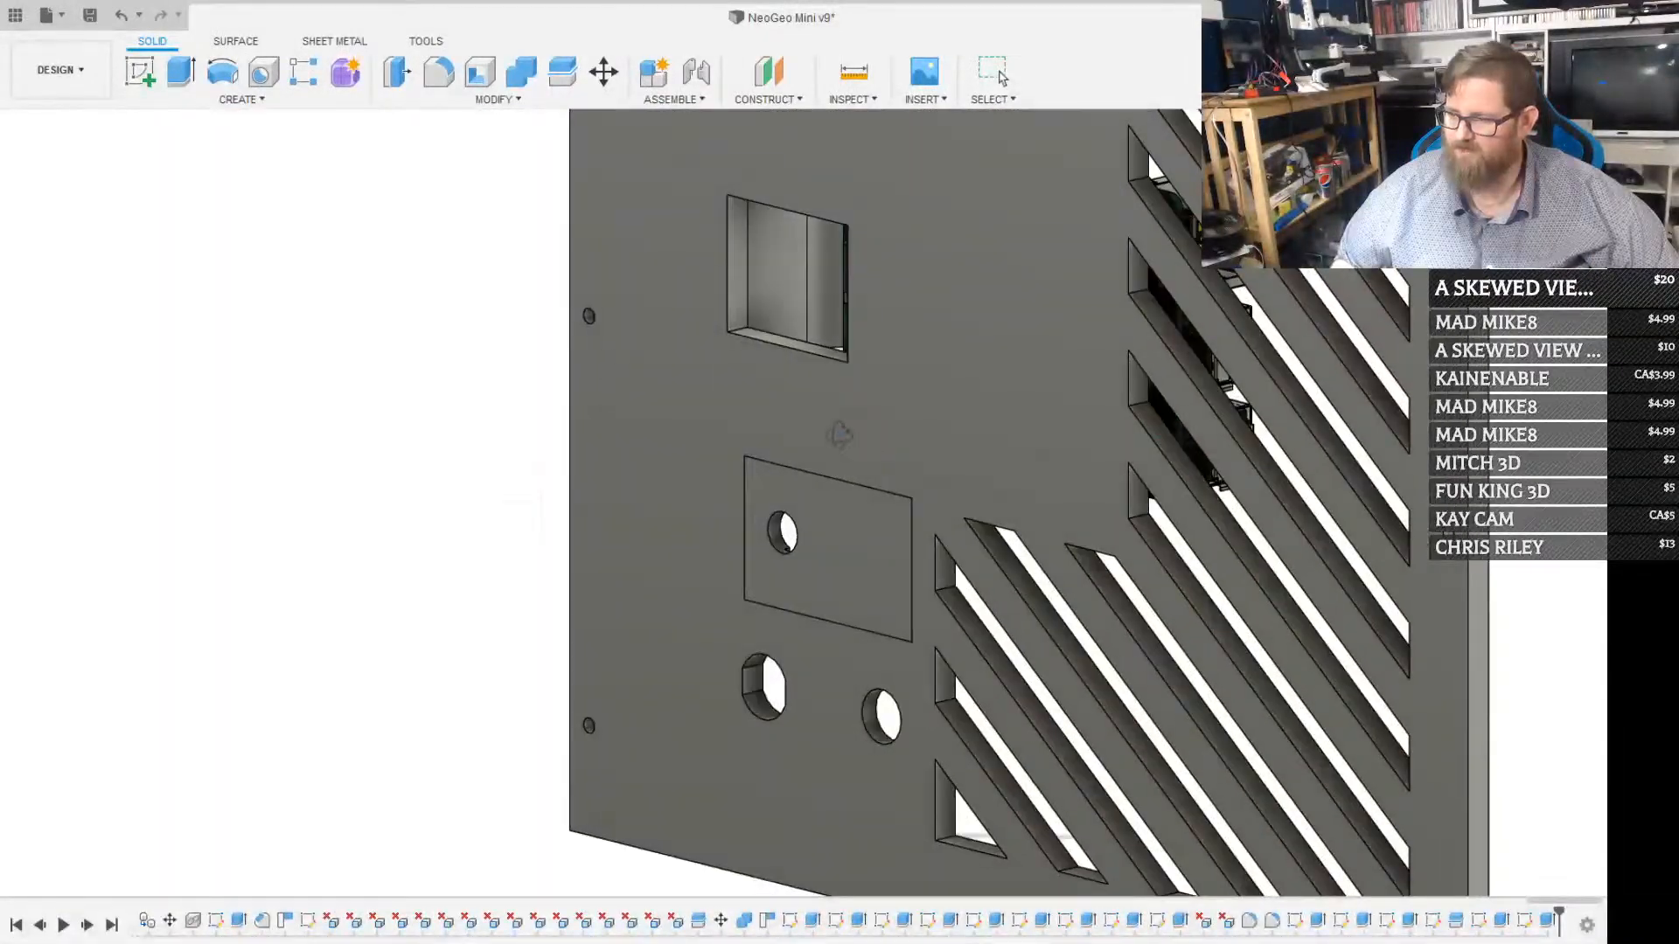
scroll(832, 436, "down", 3)
scroll(832, 435, "down", 2)
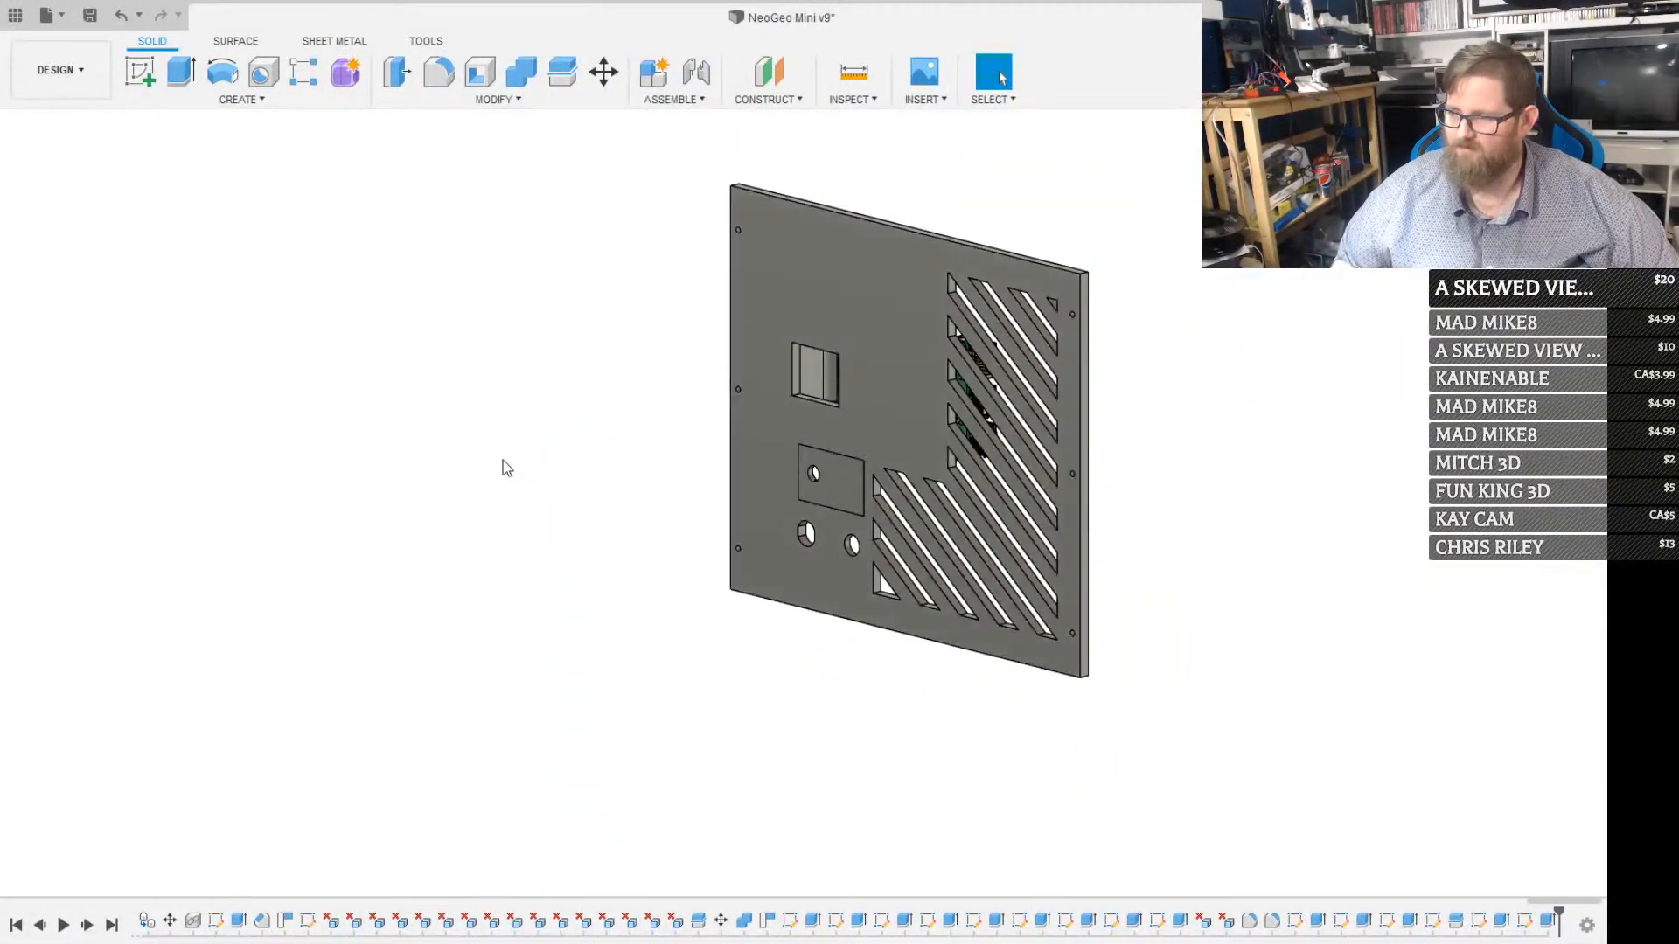
left_click(218, 586)
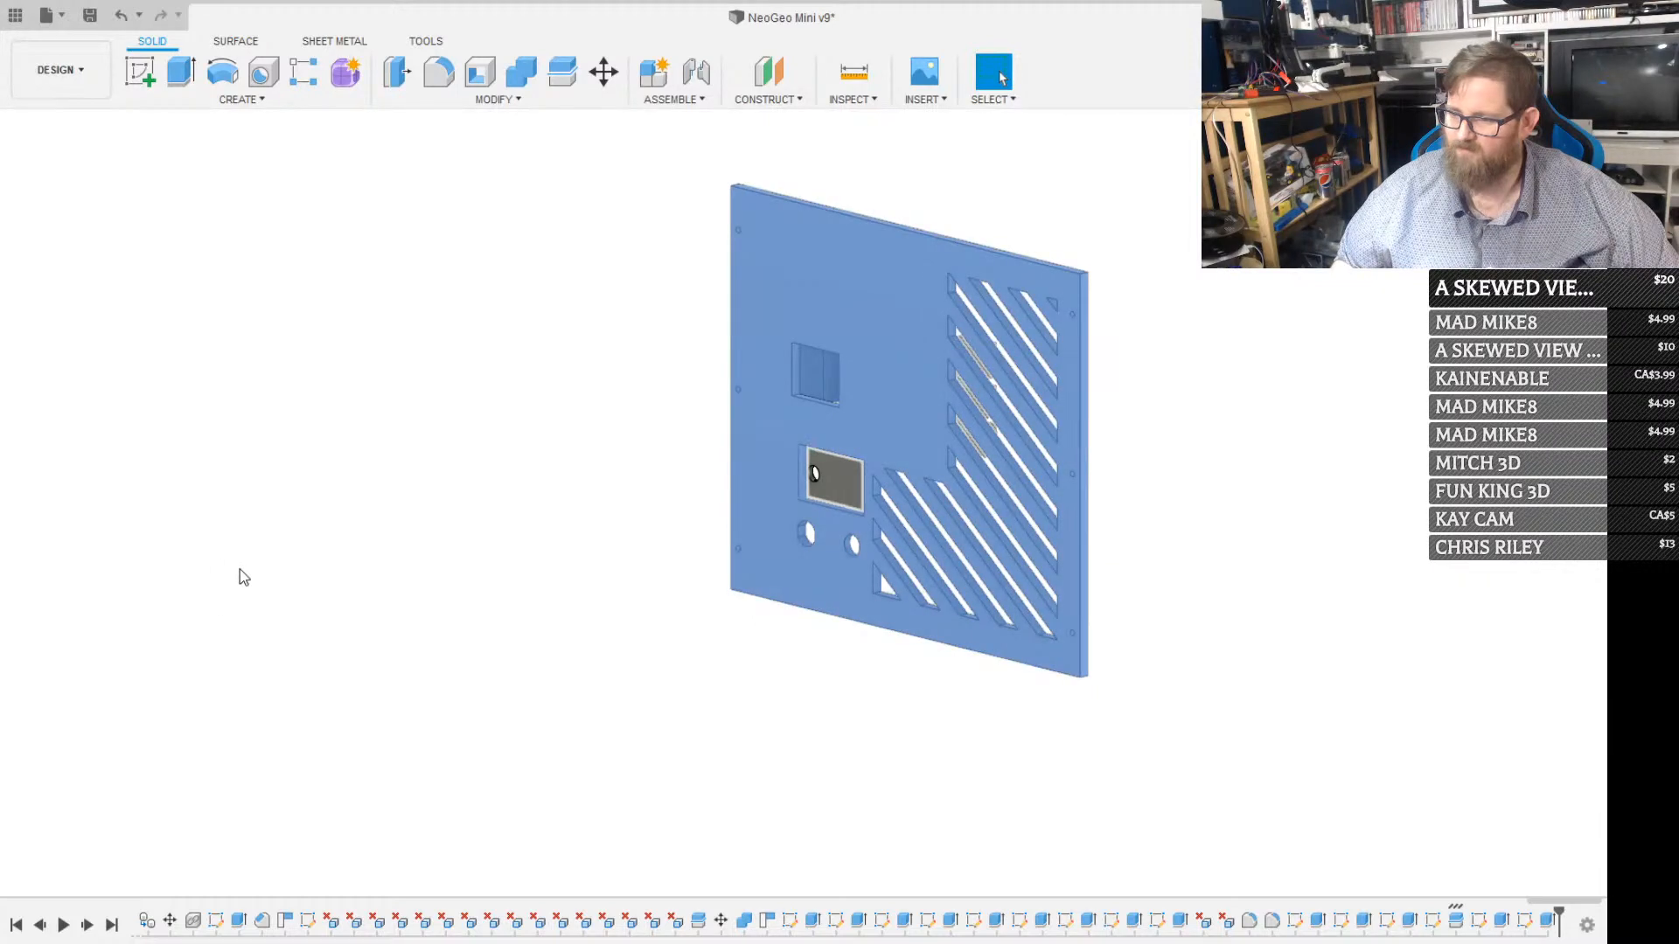
left_click(504, 101)
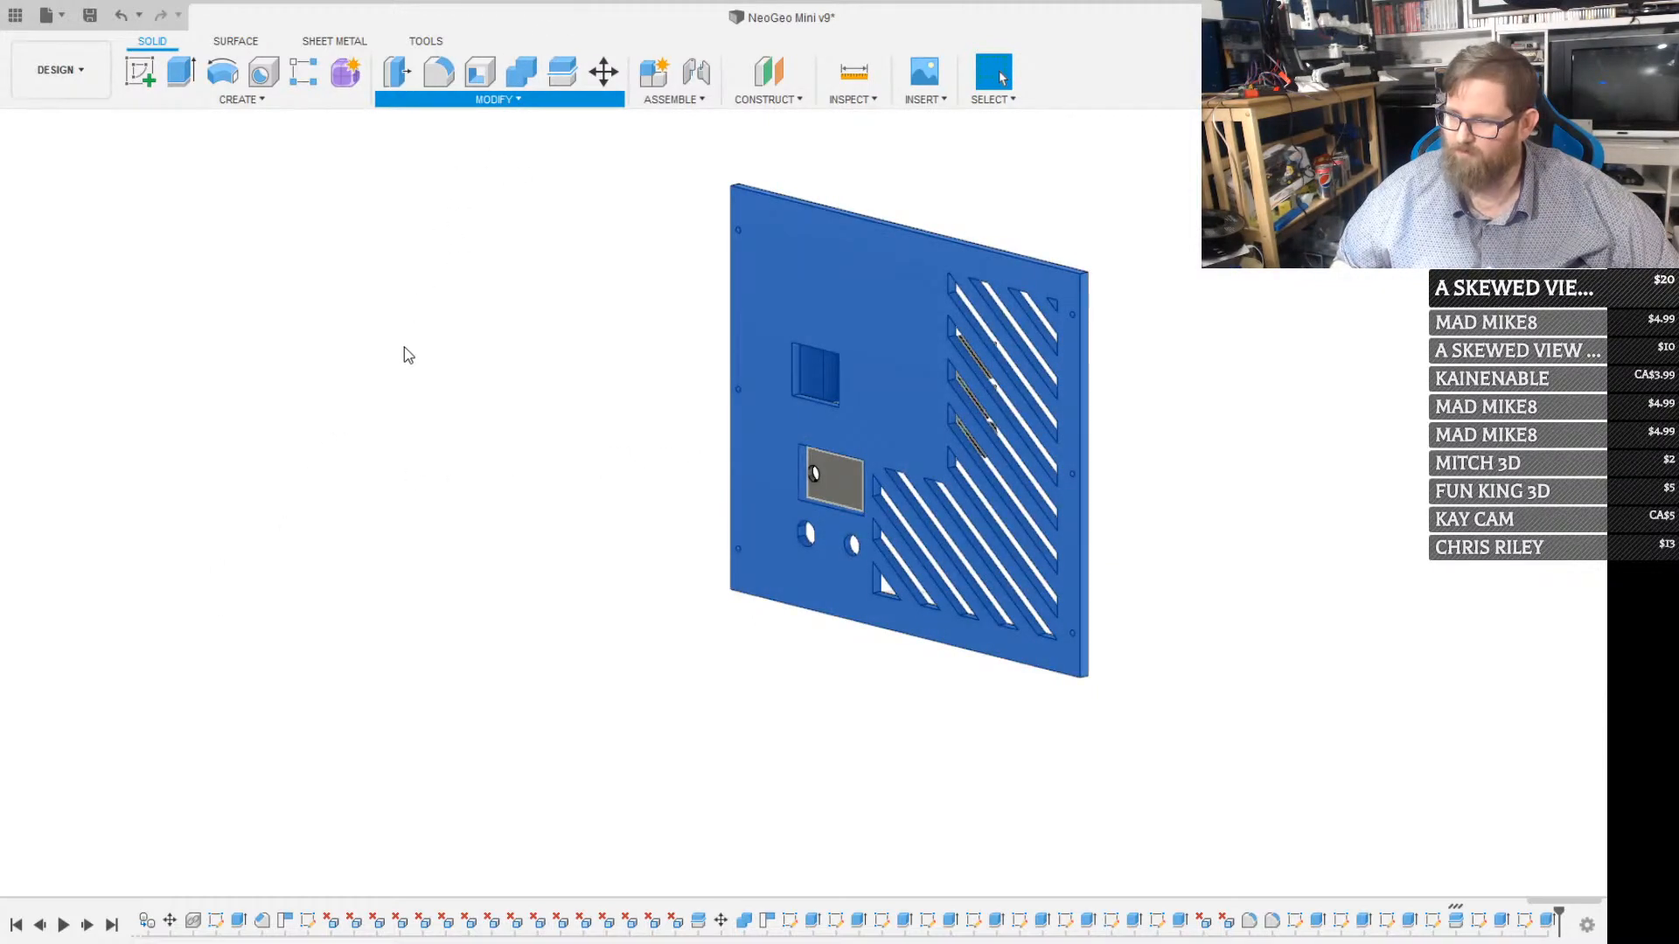
left_click(429, 264)
left_click(736, 260)
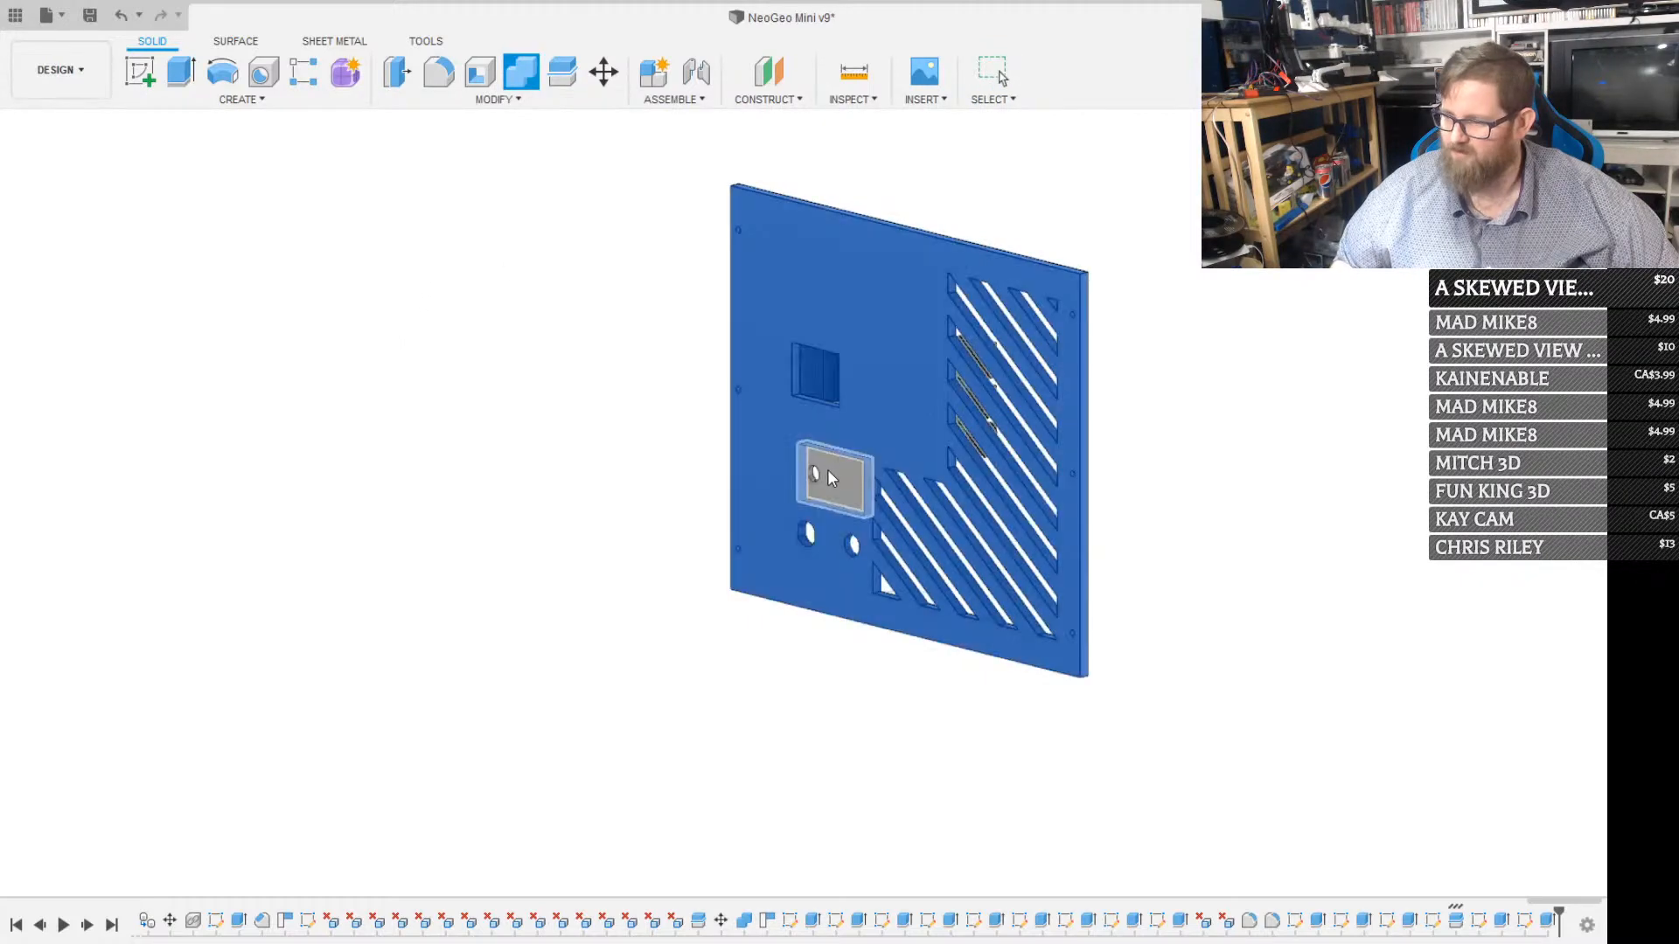
left_click(834, 470)
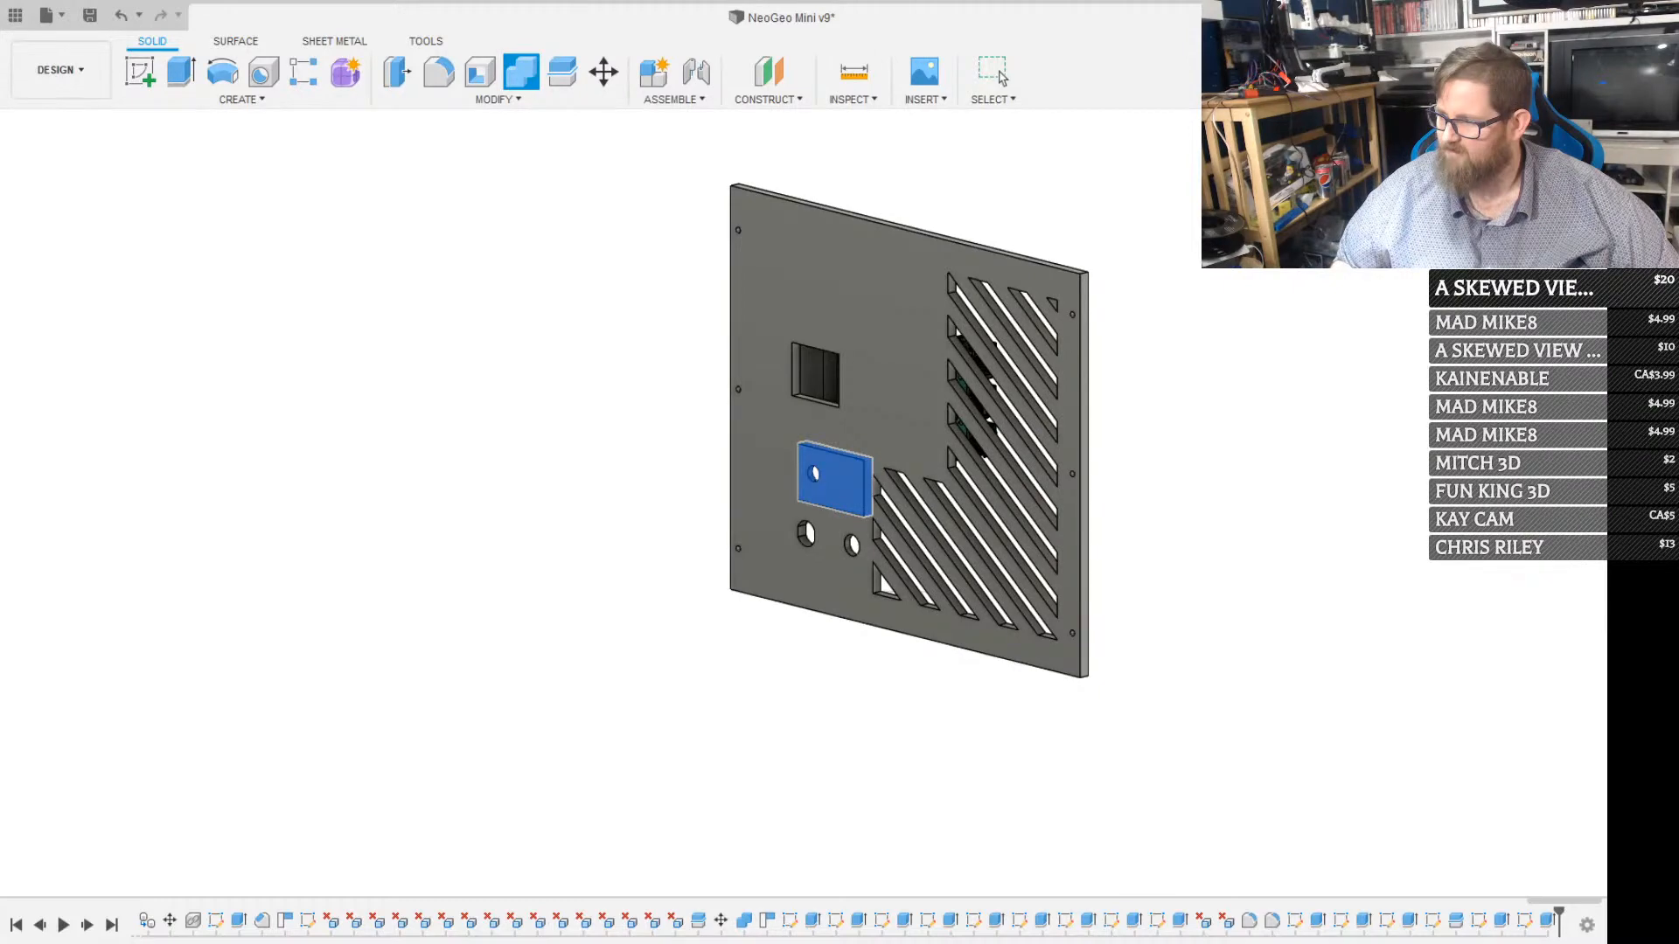
left_click(862, 313)
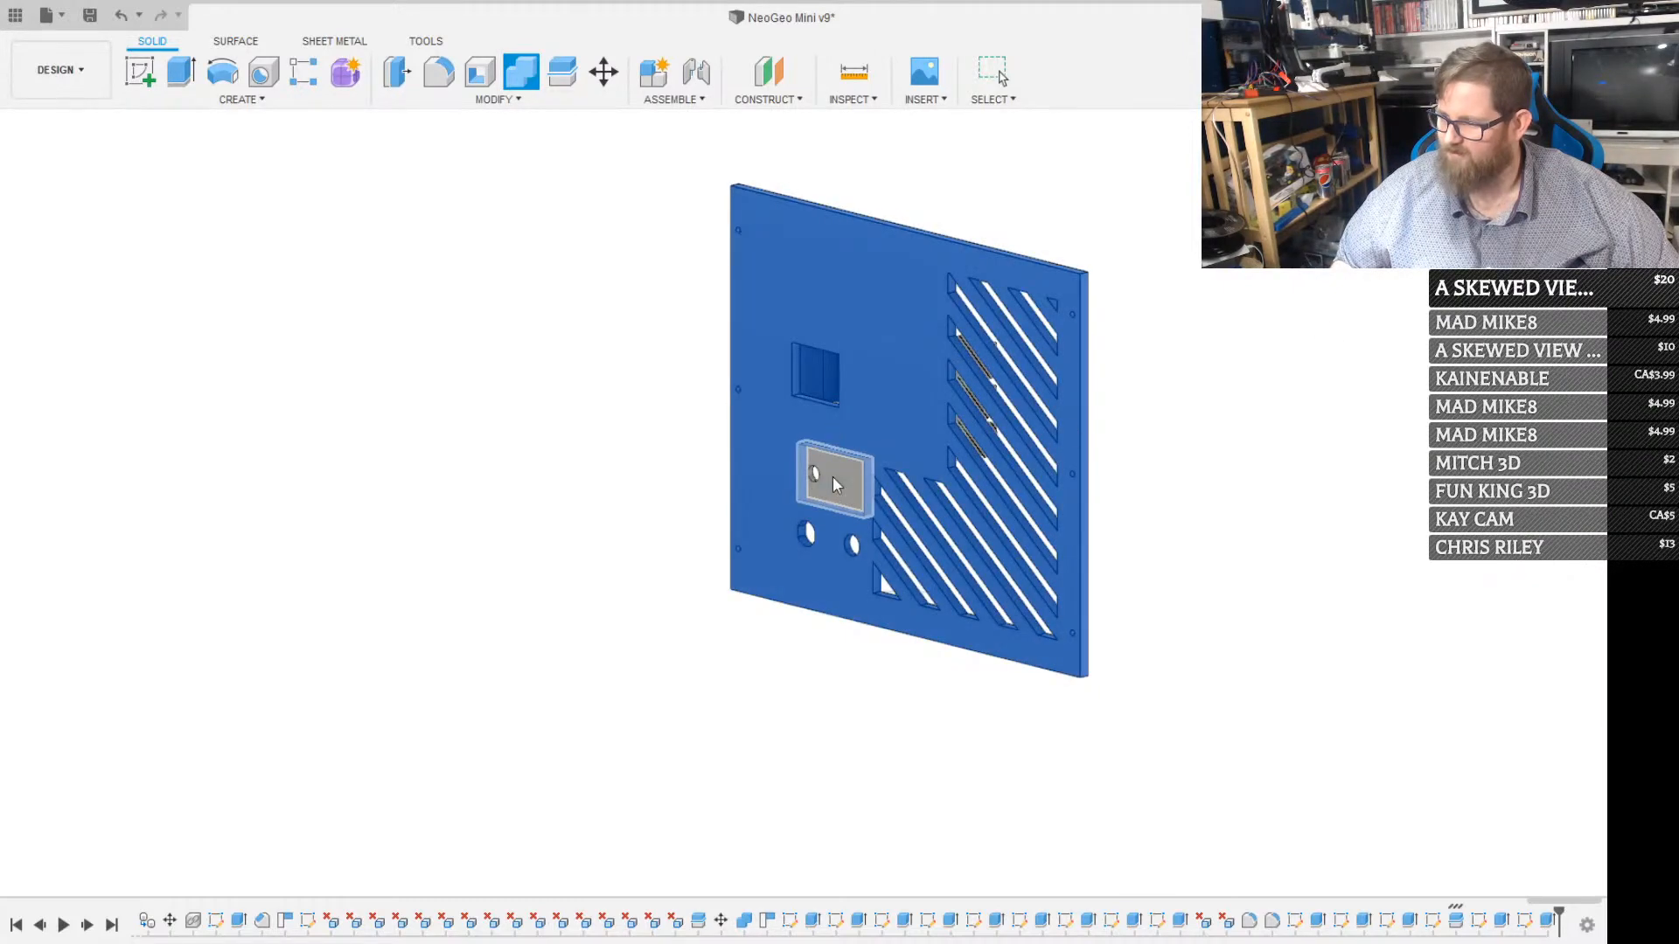
left_click(833, 477)
left_click(1520, 425)
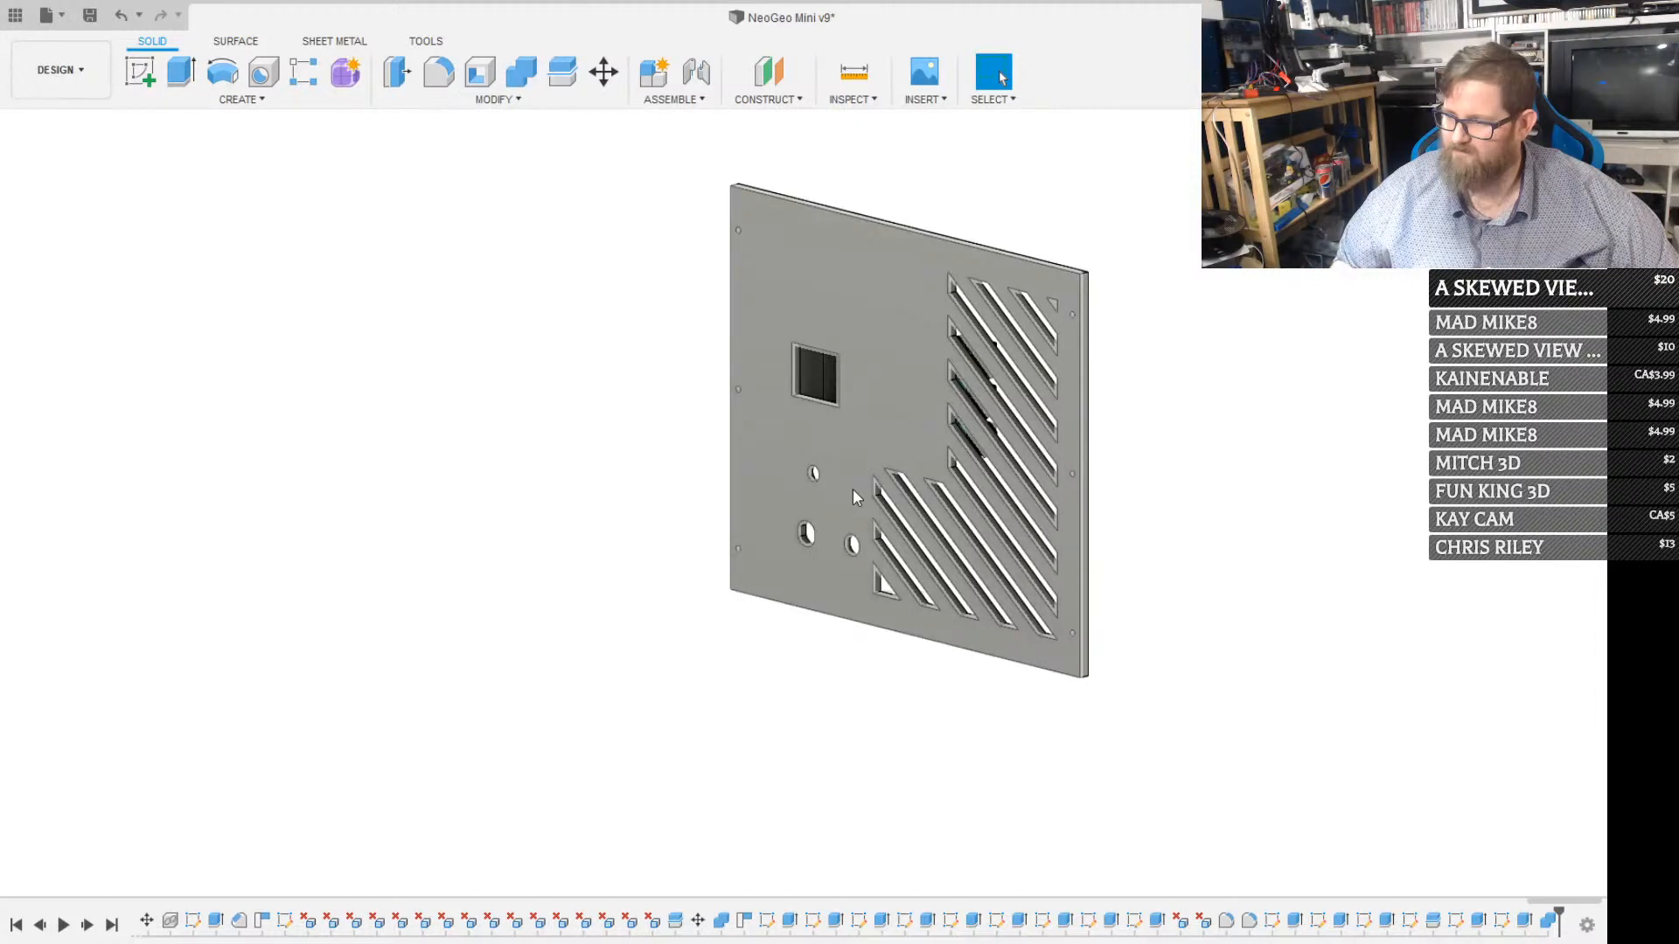
Check the combined back panel by selecting its body, leaving nothing selected
left_click(158, 568)
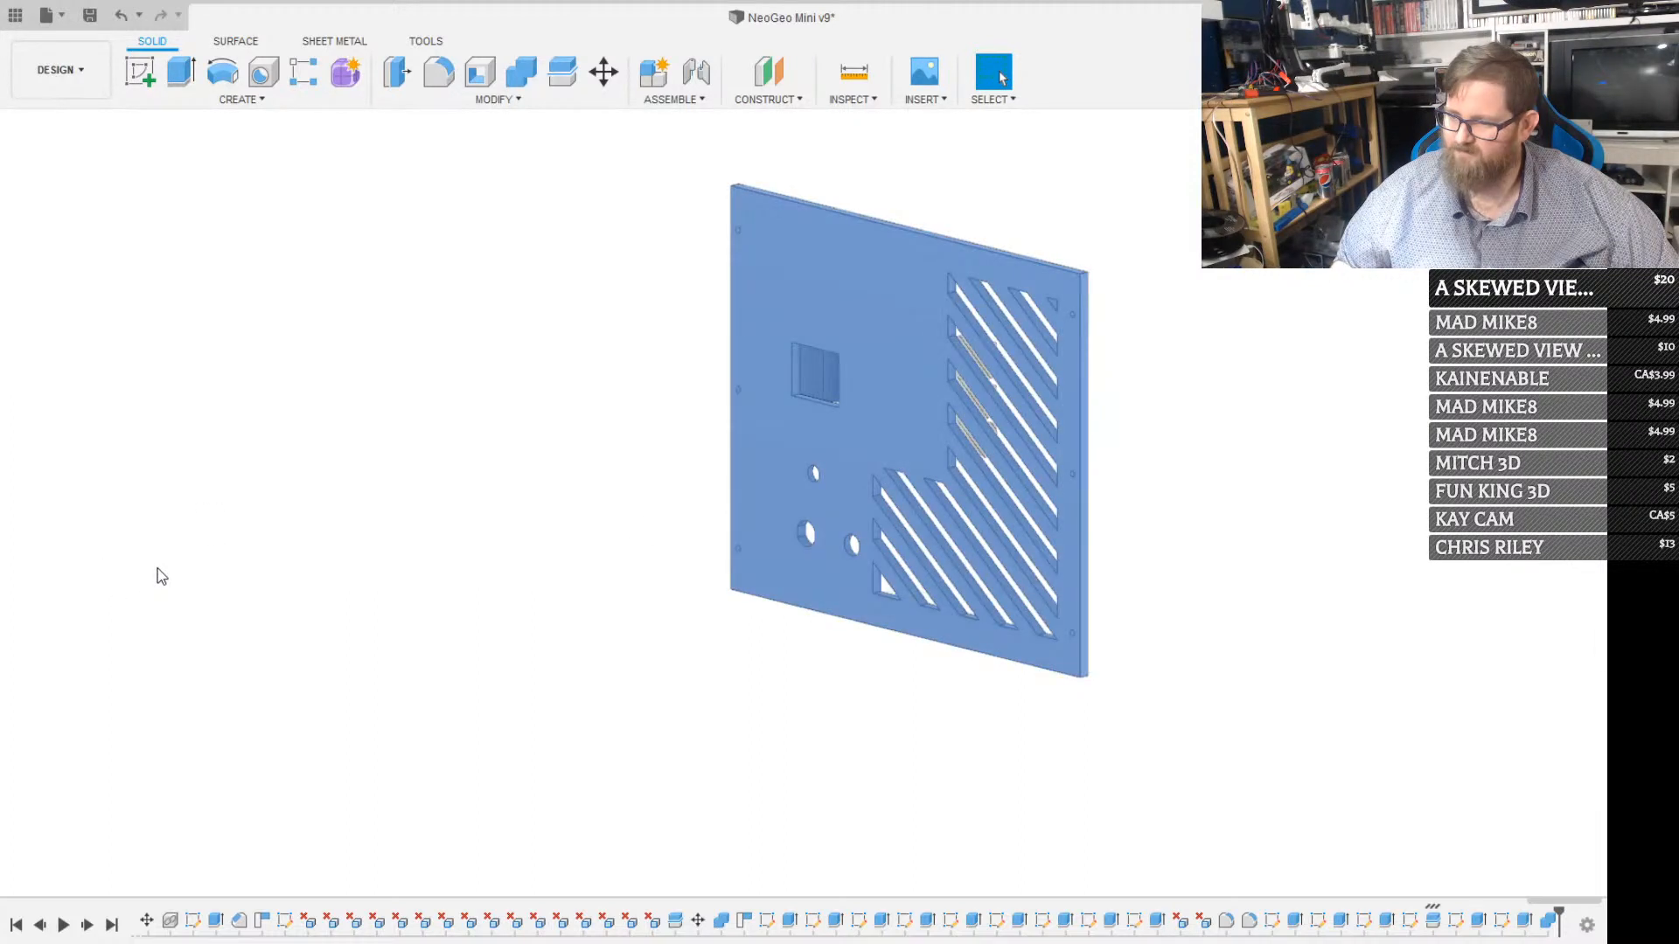
left_click(279, 324)
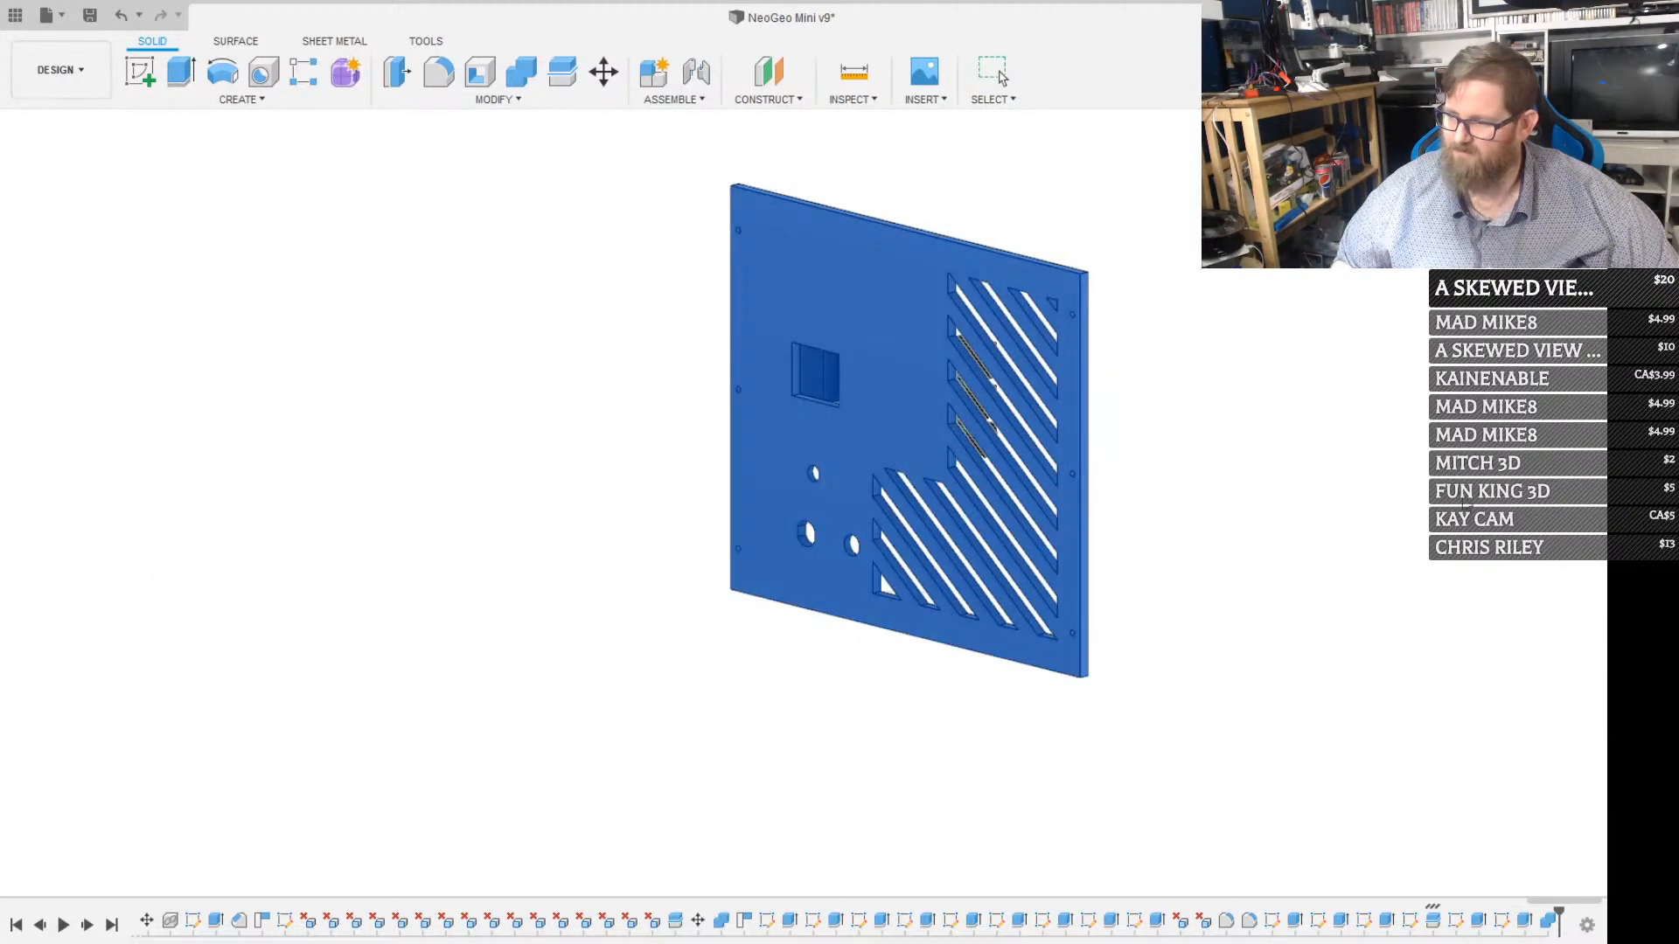
left_click(1509, 542)
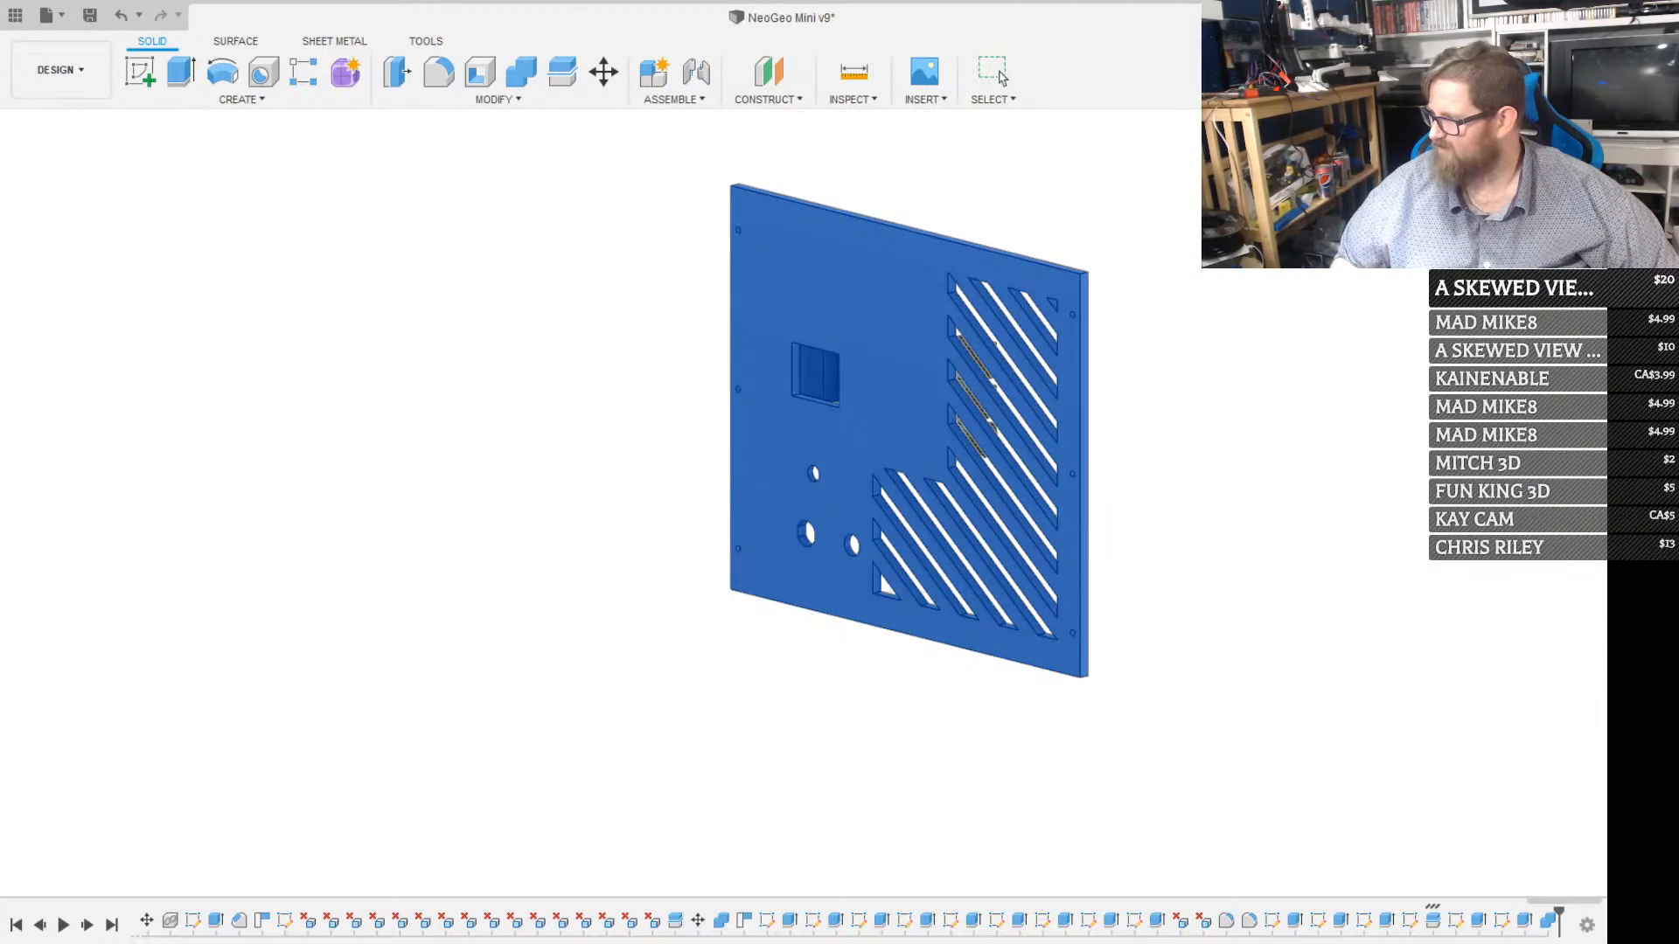
left_click(1002, 77)
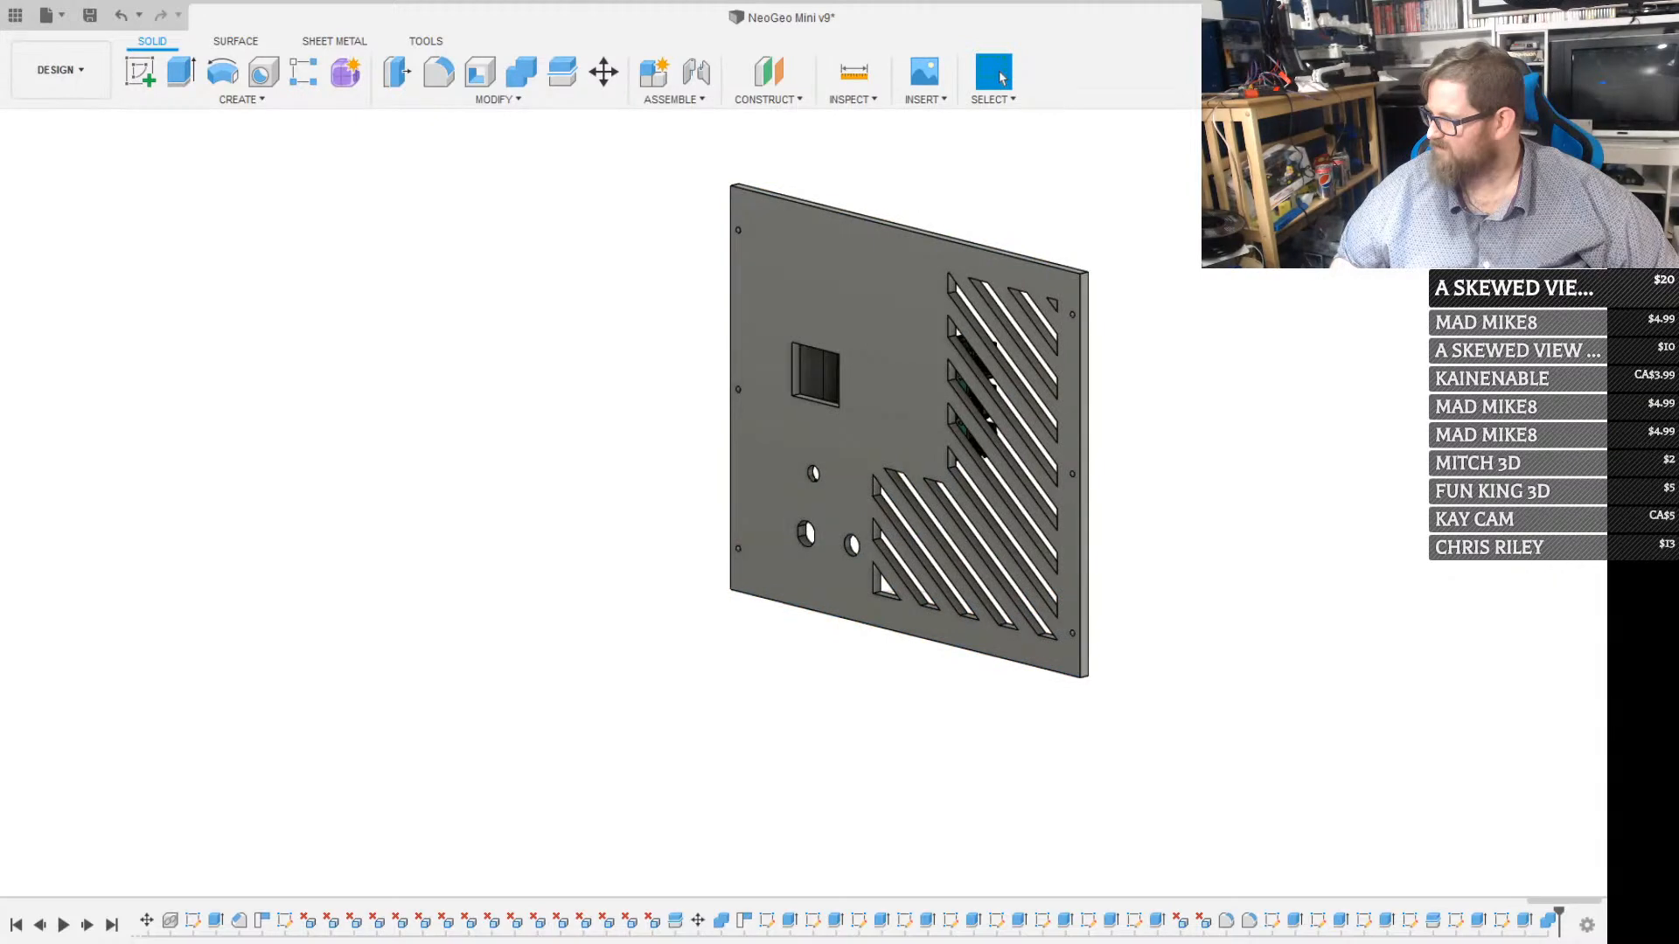